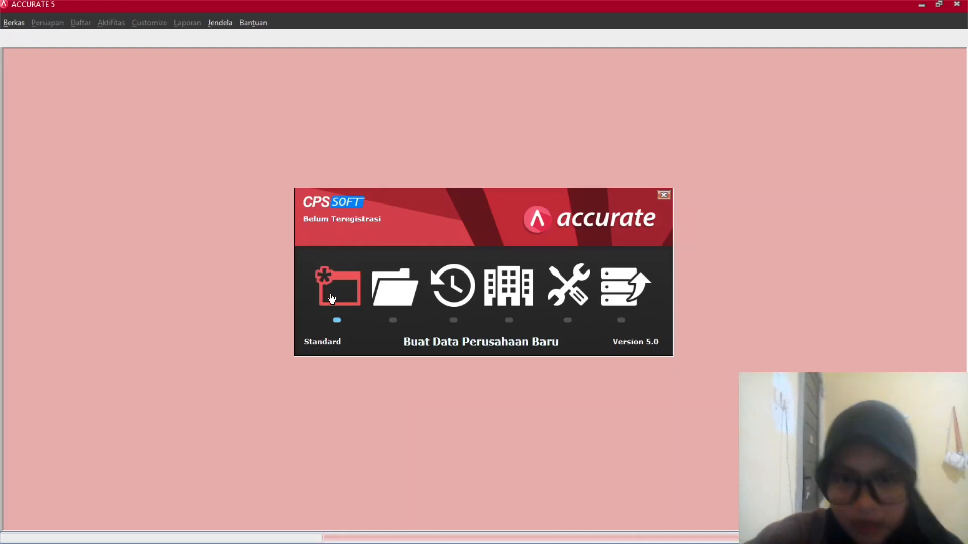
Start a new company database and dismiss the location-unavailable error when browsing.
{"action": "left_click", "coordinate": [332, 298]}
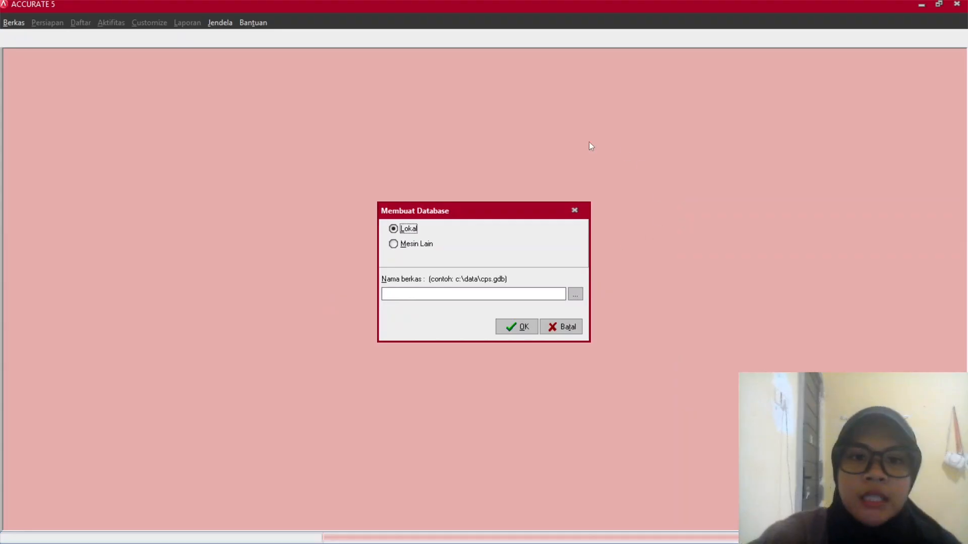
{"action": "left_click", "coordinate": [576, 295]}
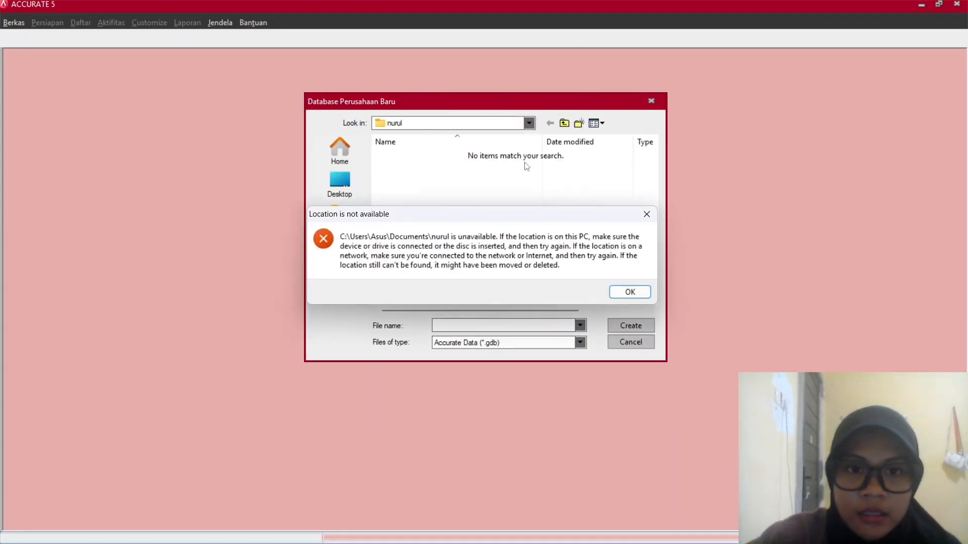
{"action": "left_click", "coordinate": [622, 293]}
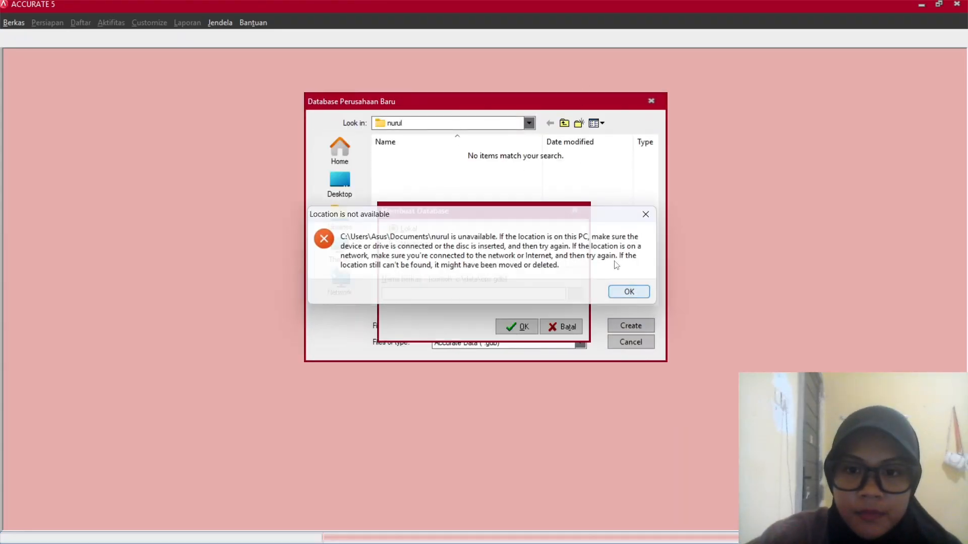
Create a new folder named 'Accurate' inside Documents and open it.
{"action": "left_click", "coordinate": [529, 124]}
{"action": "left_click", "coordinate": [401, 179]}
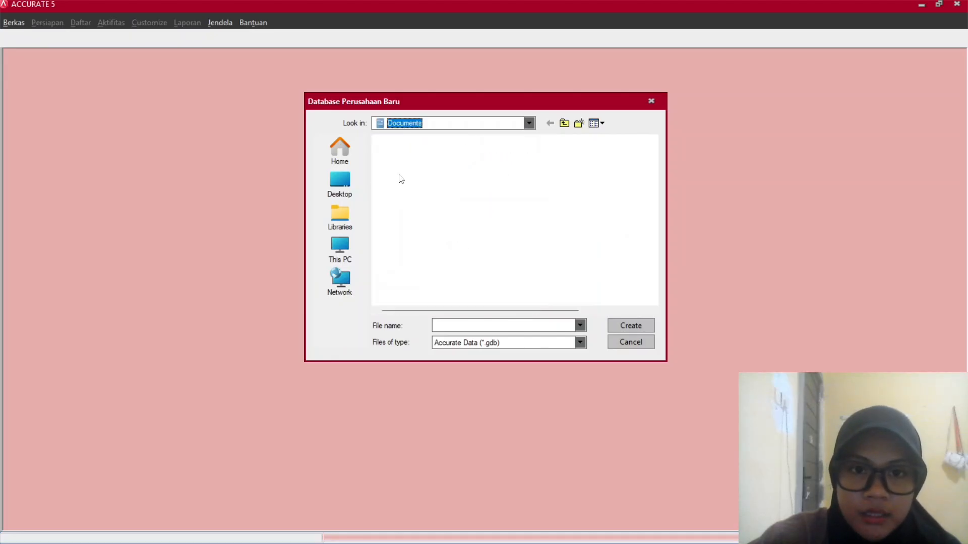
{"action": "scroll", "coordinate": [482, 251], "scroll_direction": "down", "scroll_amount": 4}
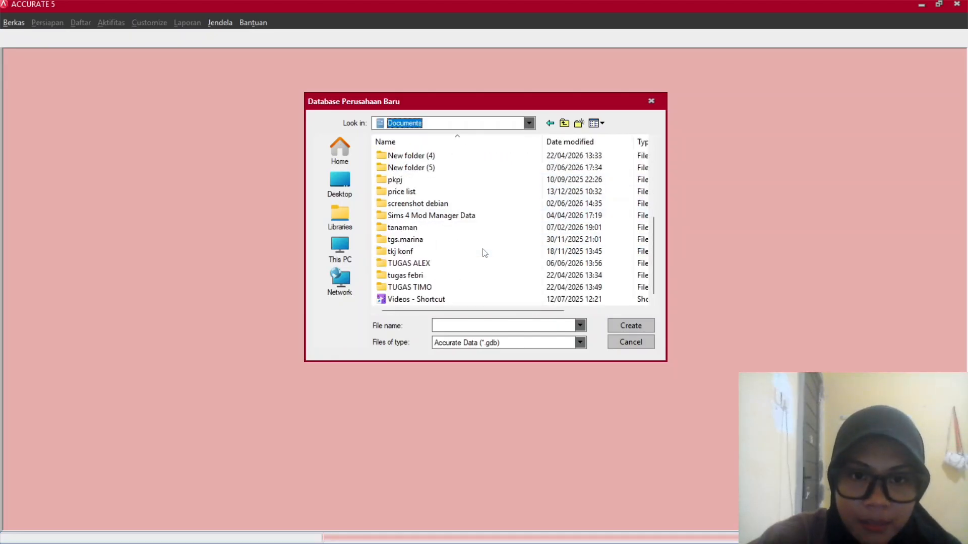
{"action": "scroll", "coordinate": [483, 252], "scroll_direction": "up", "scroll_amount": 4}
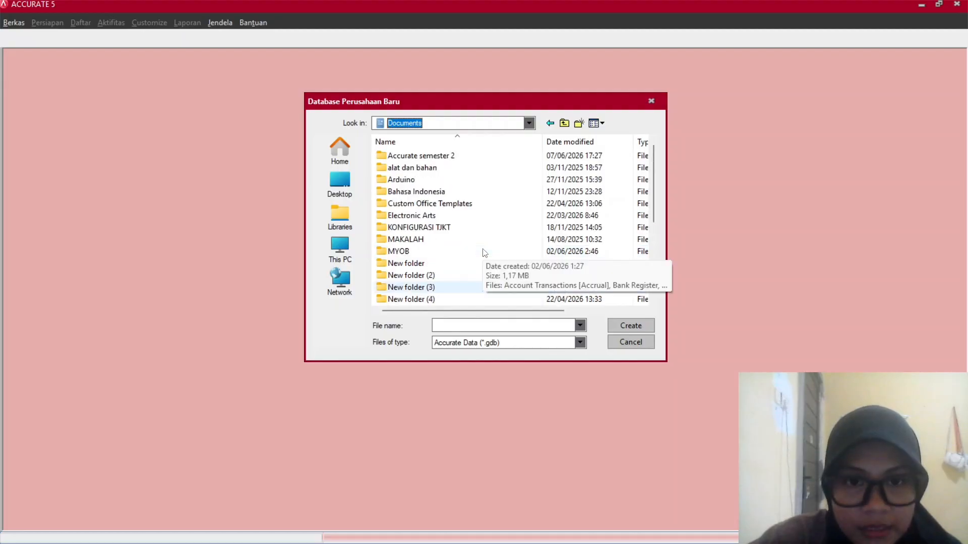
{"action": "left_click", "coordinate": [578, 127]}
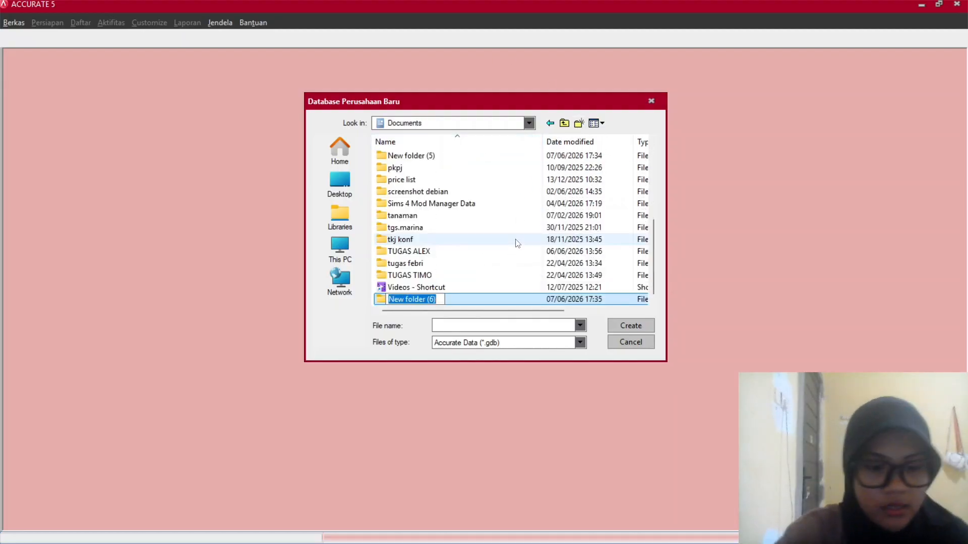
{"action": "type", "text": "Accu"}
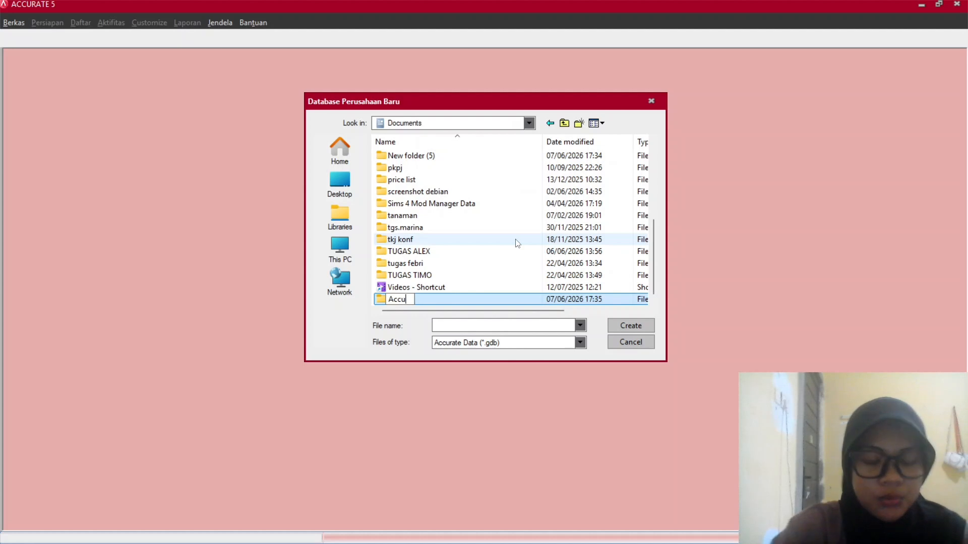
{"action": "type", "text": "rate"}
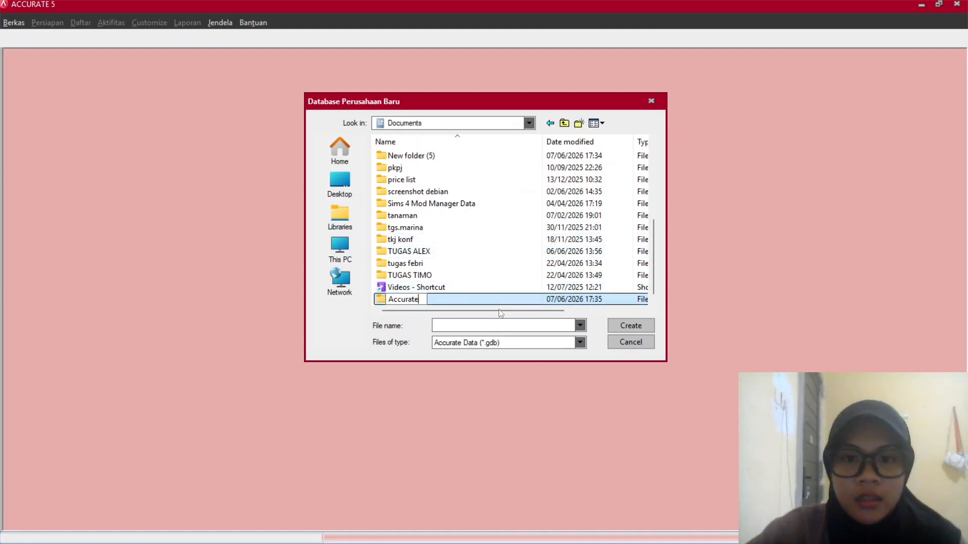
{"action": "key", "text": "Return"}
{"action": "double_click", "coordinate": [525, 299]}
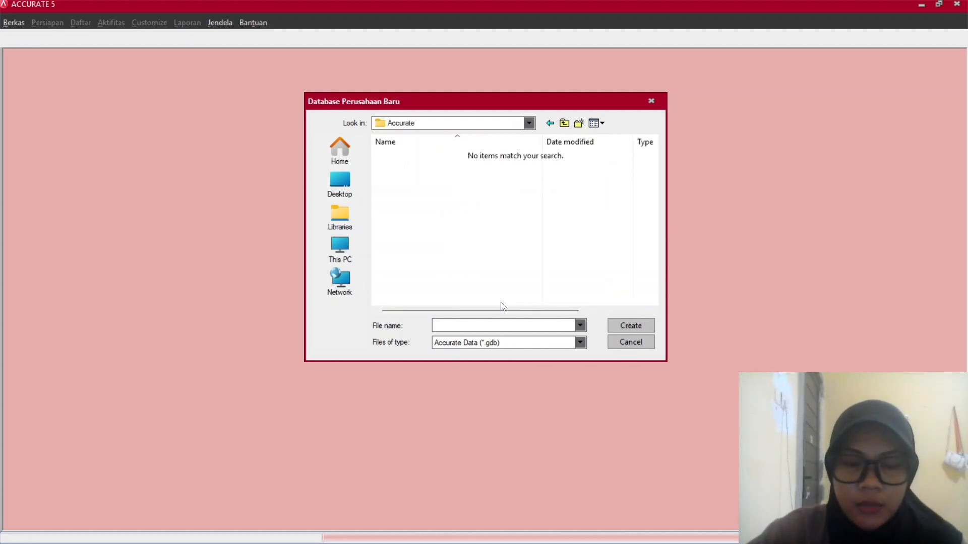
{"action": "left_click", "coordinate": [464, 325]}
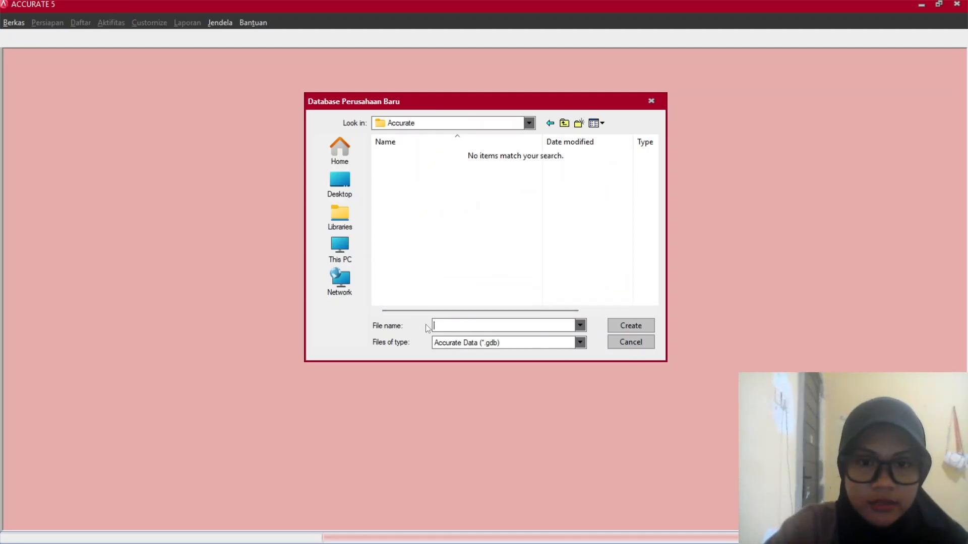
{"action": "type", "text": "P"}
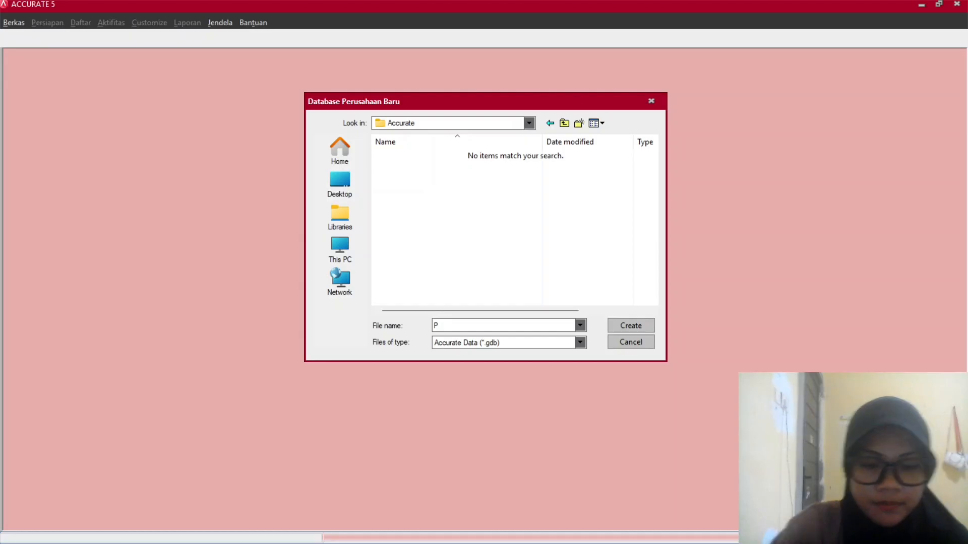
{"action": "type", "text": "T BERSATU"}
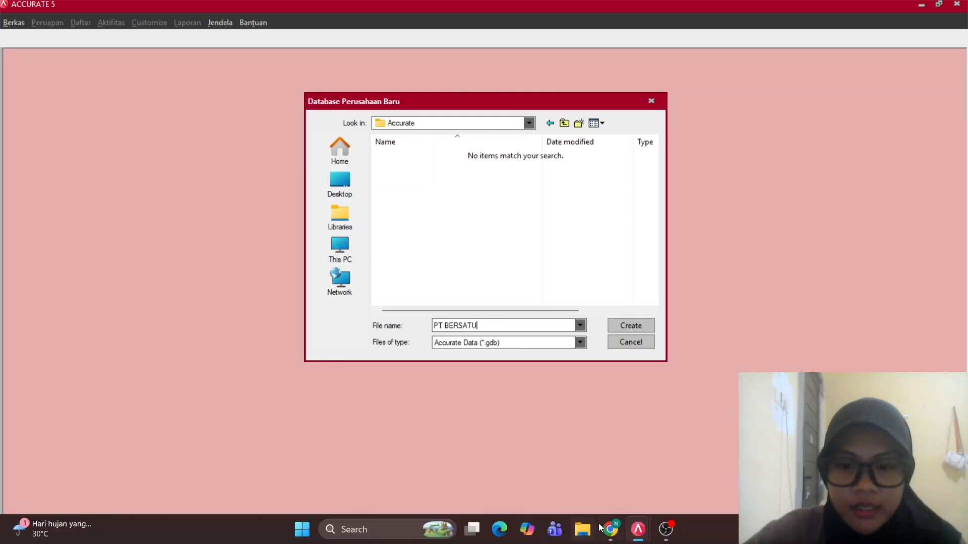
{"action": "left_click", "coordinate": [611, 533]}
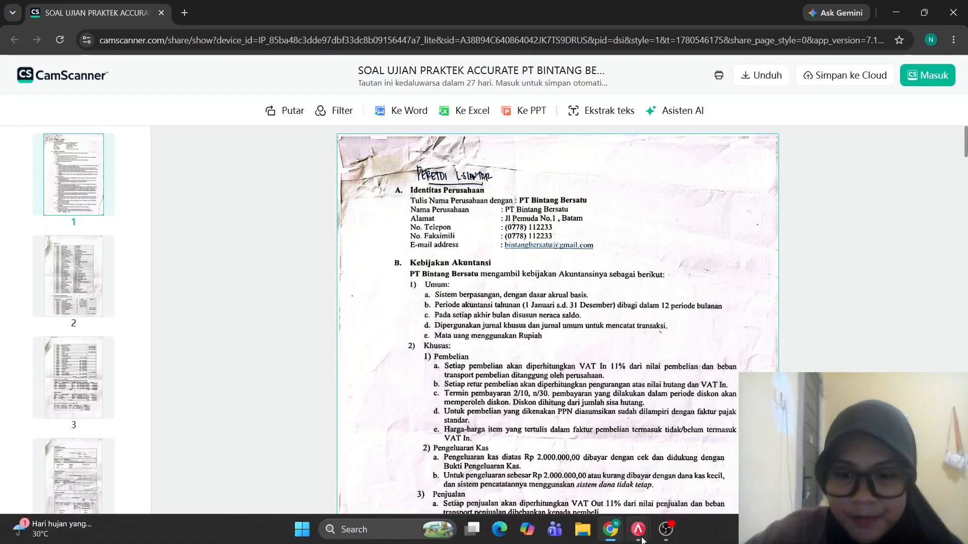
{"action": "mouse_move", "coordinate": [641, 539]}
{"action": "left_click", "coordinate": [724, 449]}
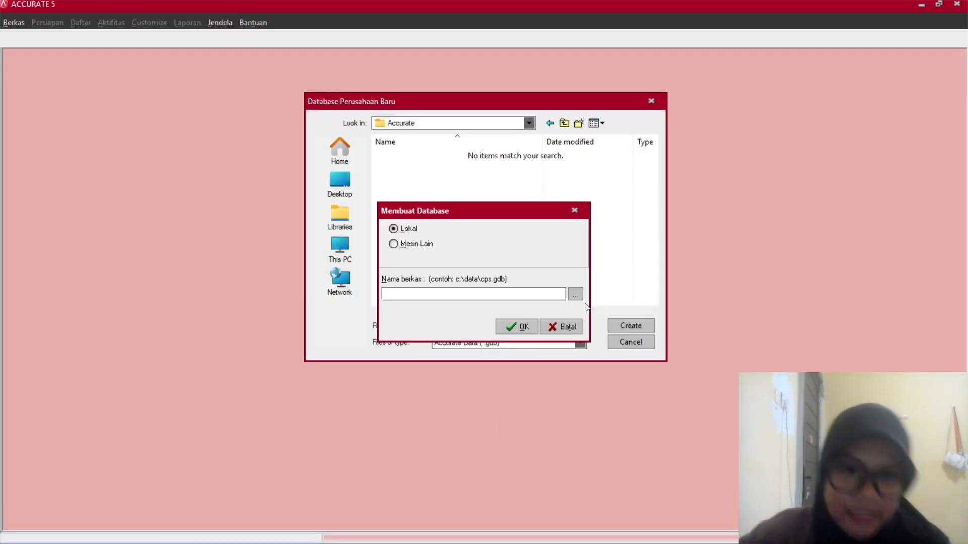
{"action": "left_click", "coordinate": [611, 218]}
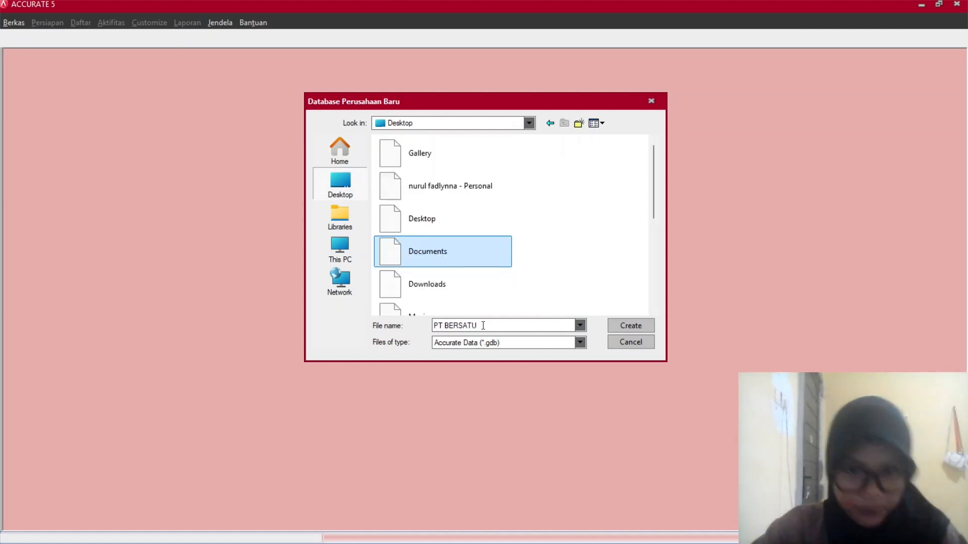
{"action": "double_click", "coordinate": [397, 252]}
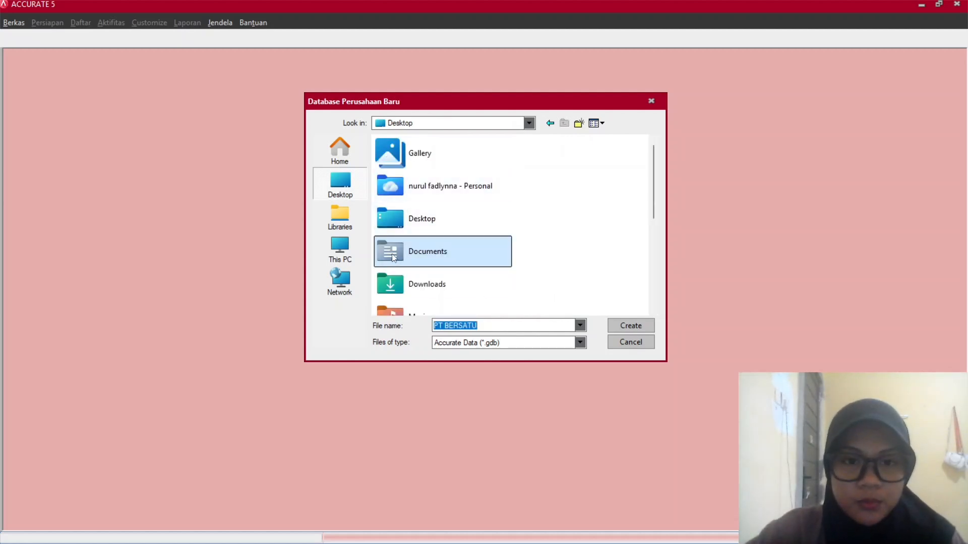
{"action": "scroll", "coordinate": [433, 282], "scroll_direction": "down", "scroll_amount": 4}
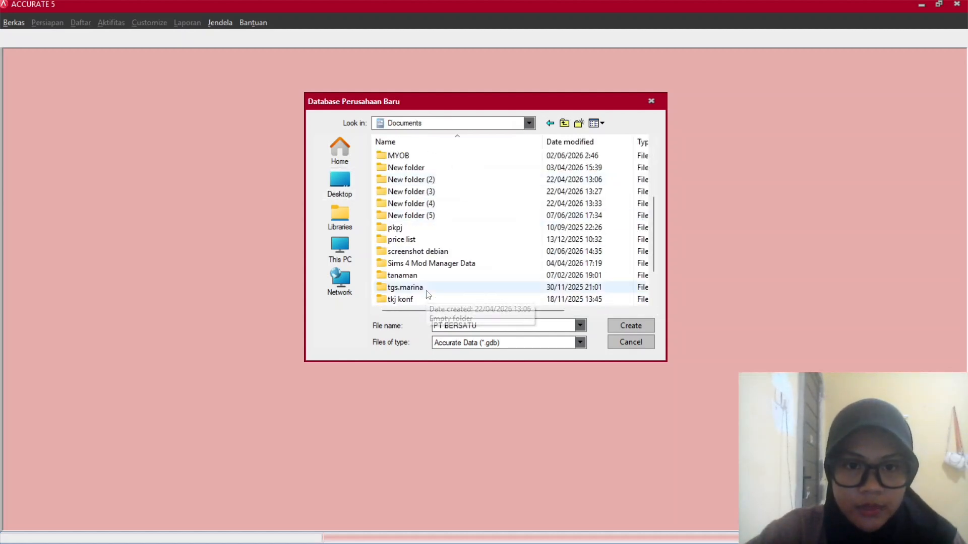
{"action": "scroll", "coordinate": [431, 256], "scroll_direction": "up", "scroll_amount": 5}
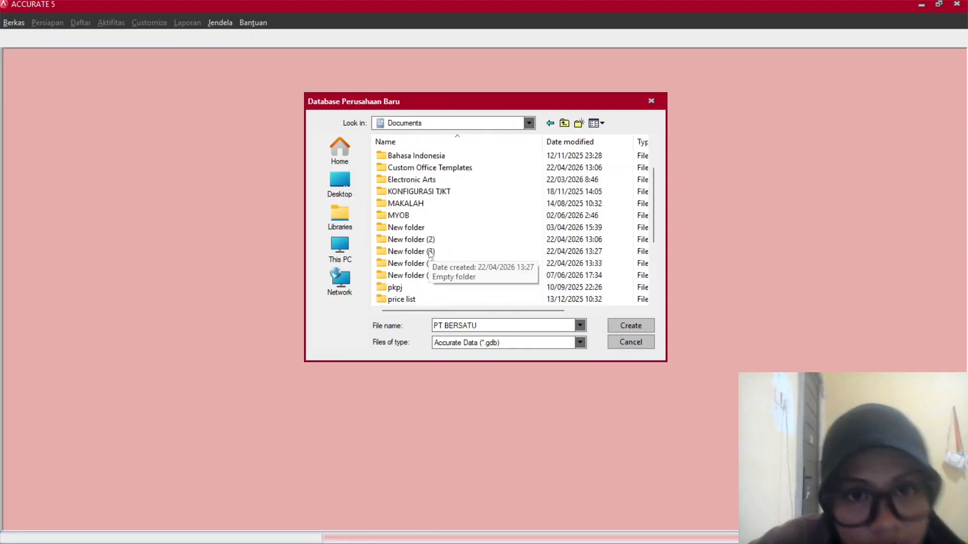
{"action": "double_click", "coordinate": [418, 156]}
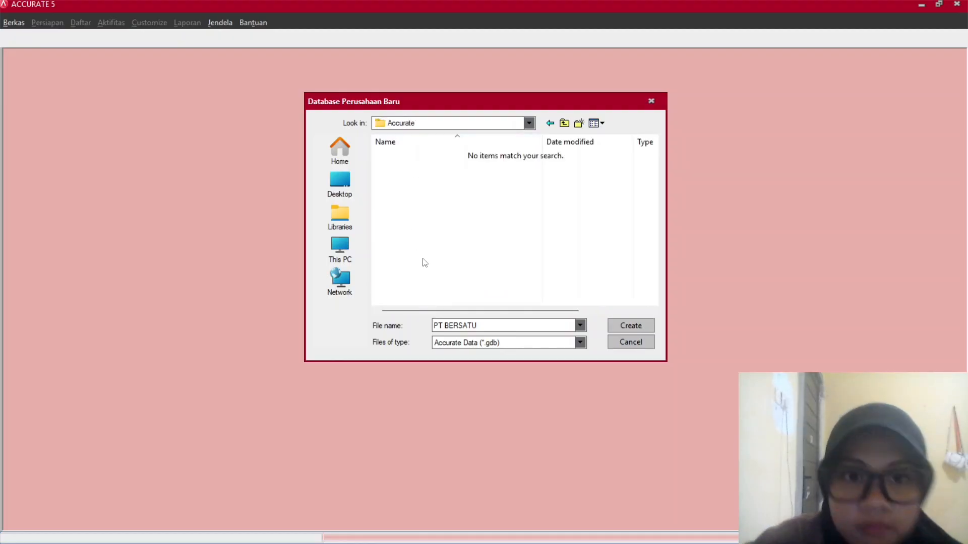
{"action": "left_click", "coordinate": [474, 326]}
Name the database file 'PT BINTANG BERSATU_' followed by the student's name and create it.
{"action": "key", "text": "BackSpace"}
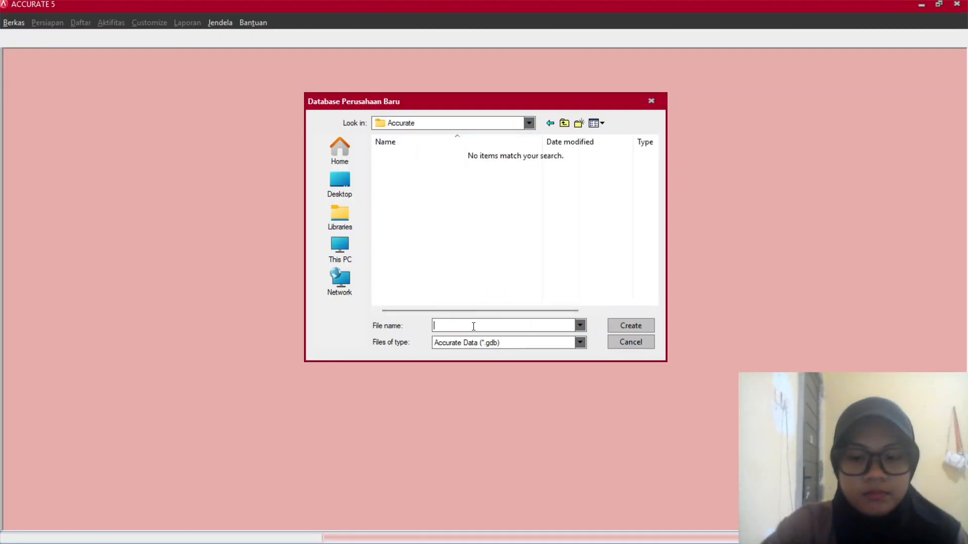
{"action": "type", "text": "PT BIN"}
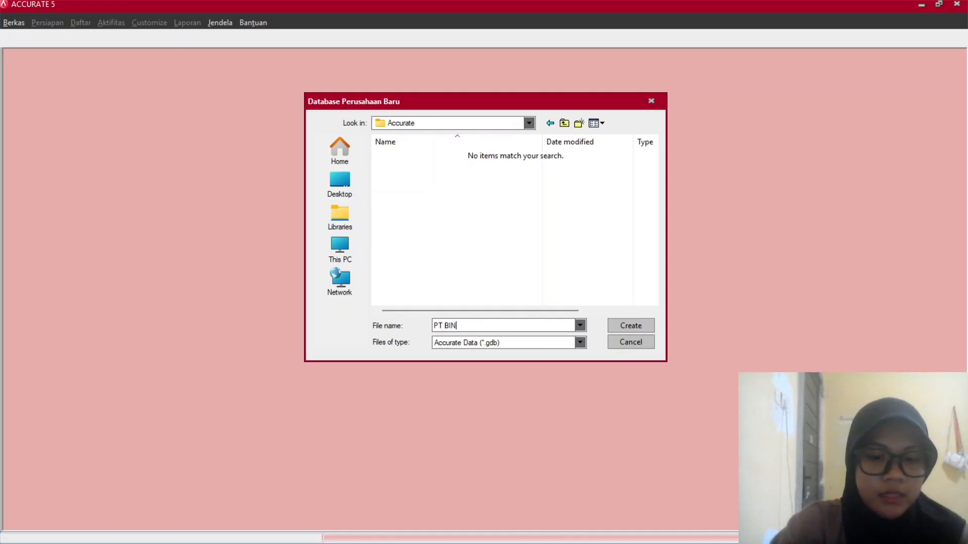
{"action": "type", "text": "TANG BERSATU"}
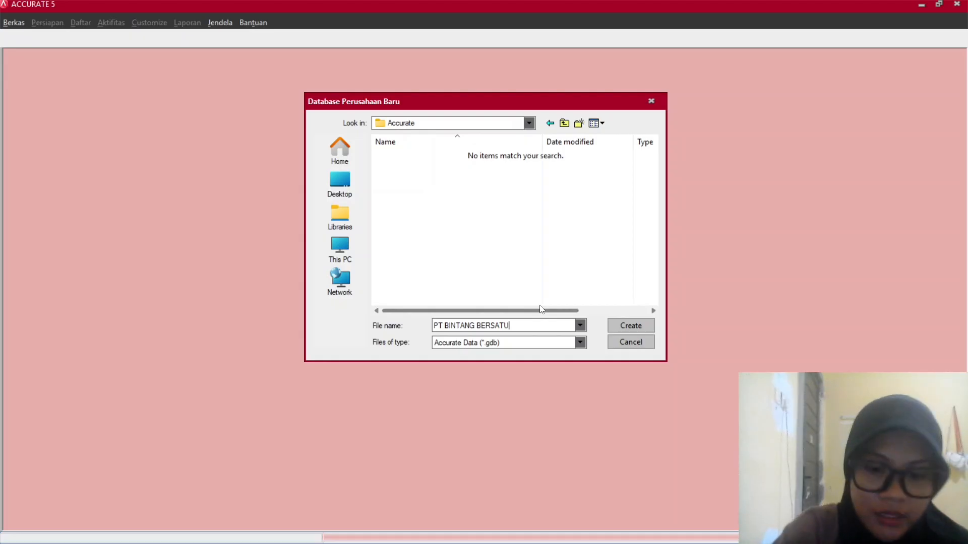
{"action": "type", "text": "_"}
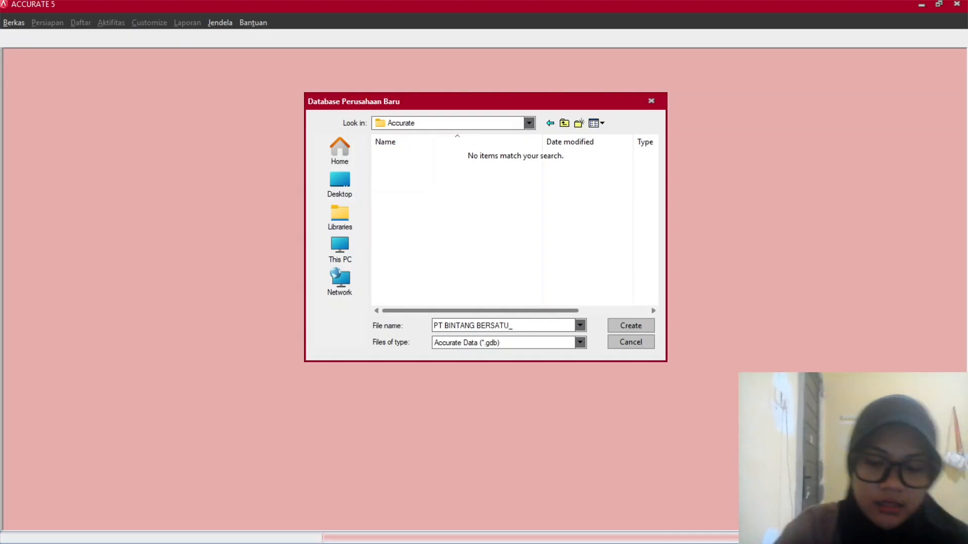
{"action": "type", "text": "NURUL"}
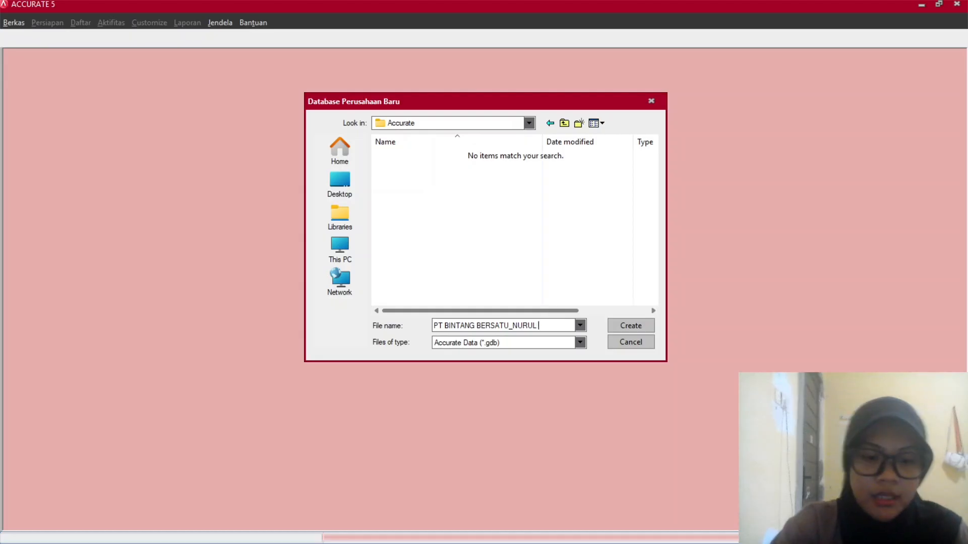
{"action": "type", "text": " FADLYNNA"}
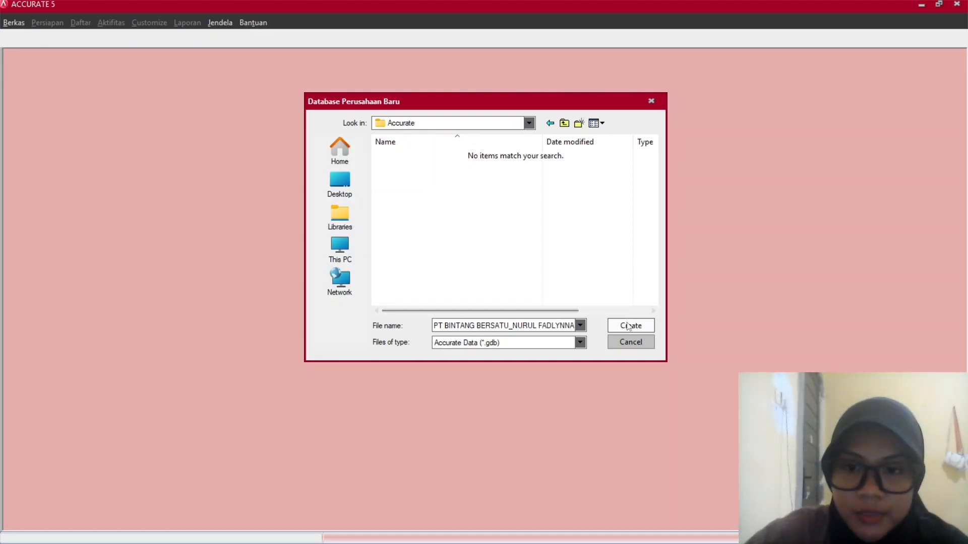
{"action": "left_click", "coordinate": [629, 326]}
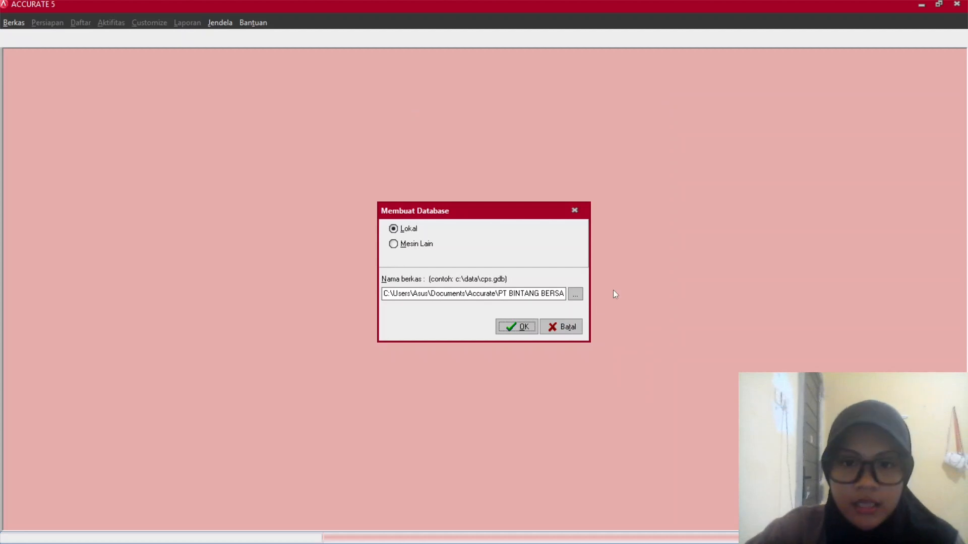
Confirm the database path and log in to the new company with the supervisor account.
{"action": "left_click", "coordinate": [523, 328]}
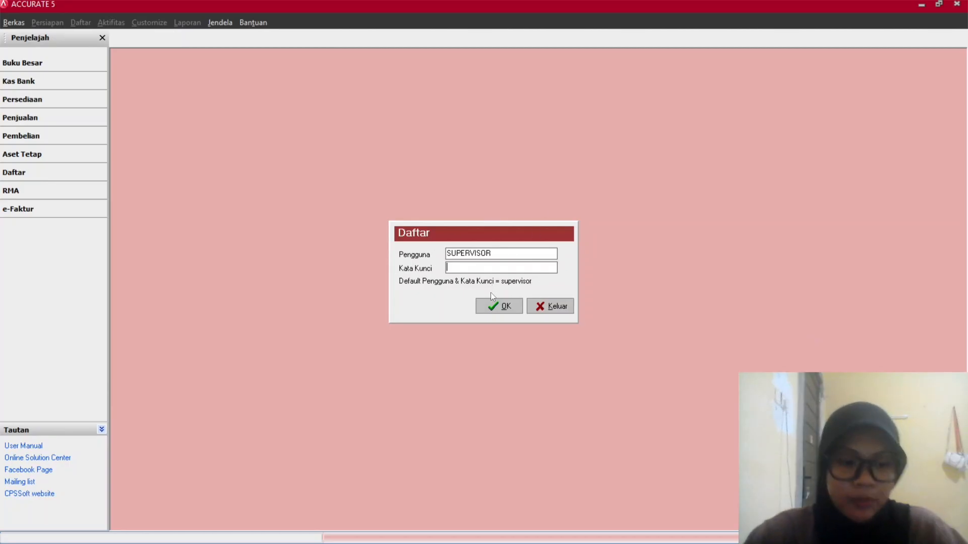
{"action": "type", "text": "sup"}
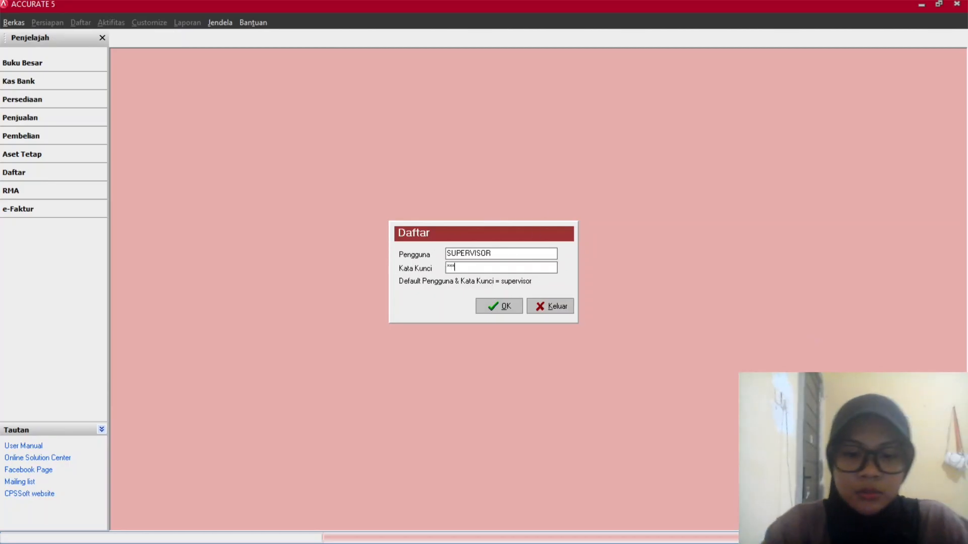
{"action": "type", "text": "er"}
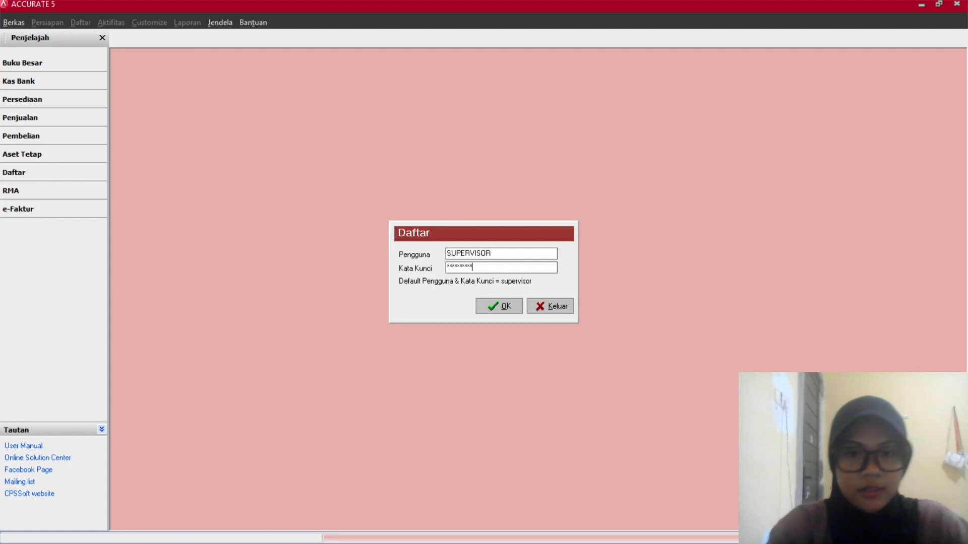
{"action": "left_click", "coordinate": [508, 308]}
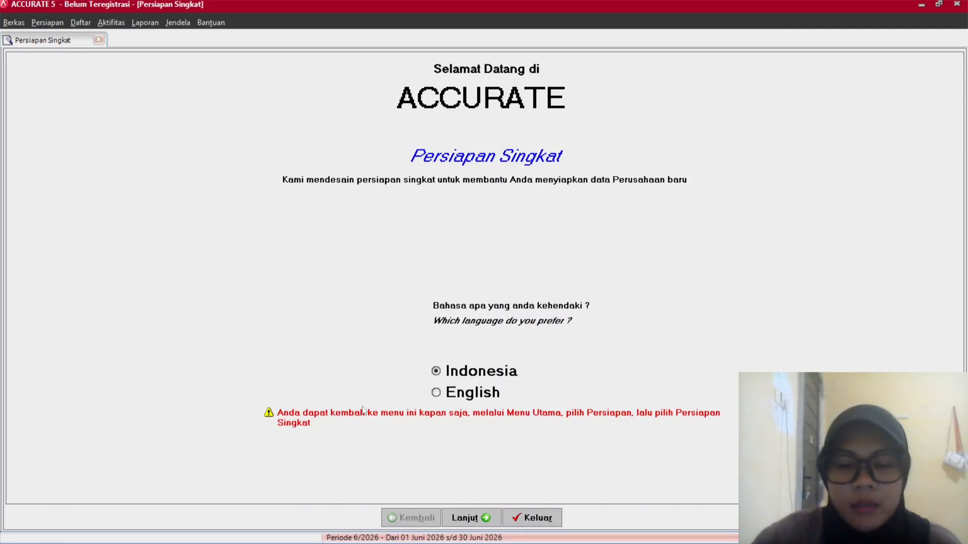
Choose the Persiapan Mahir setup type, reach the empty Mata Uang step, then minimize Accurate.
{"action": "left_click", "coordinate": [468, 522]}
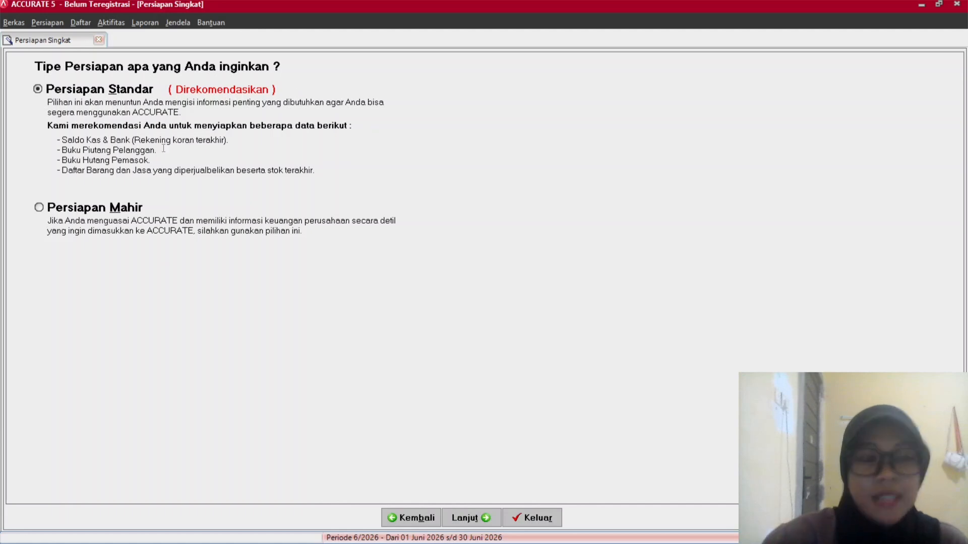
{"action": "left_click", "coordinate": [129, 211]}
{"action": "left_click", "coordinate": [472, 517]}
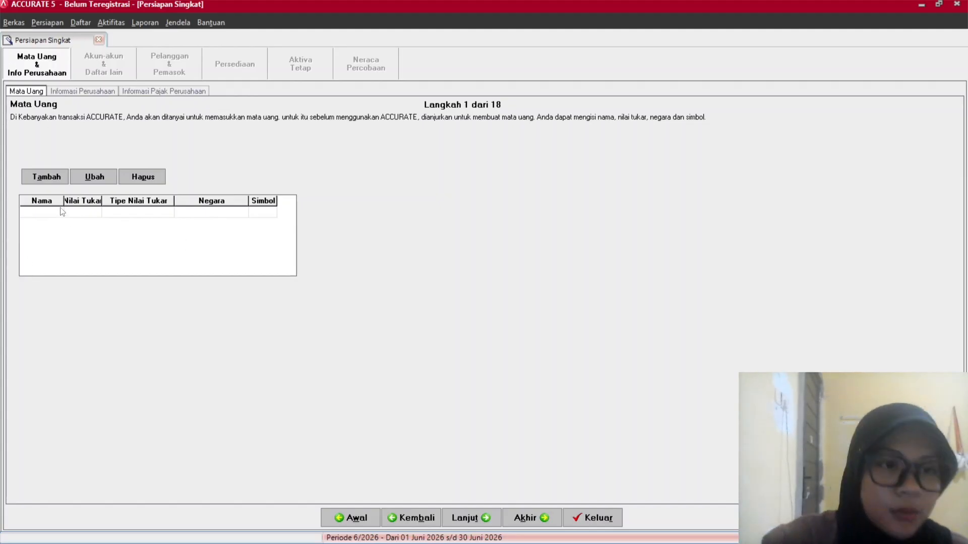
{"action": "left_click", "coordinate": [33, 212]}
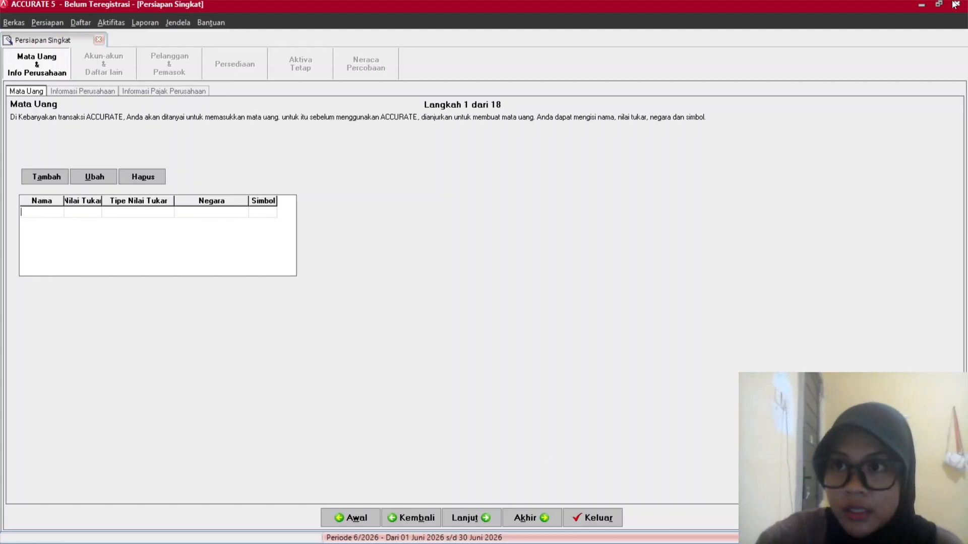
{"action": "left_click", "coordinate": [921, 7]}
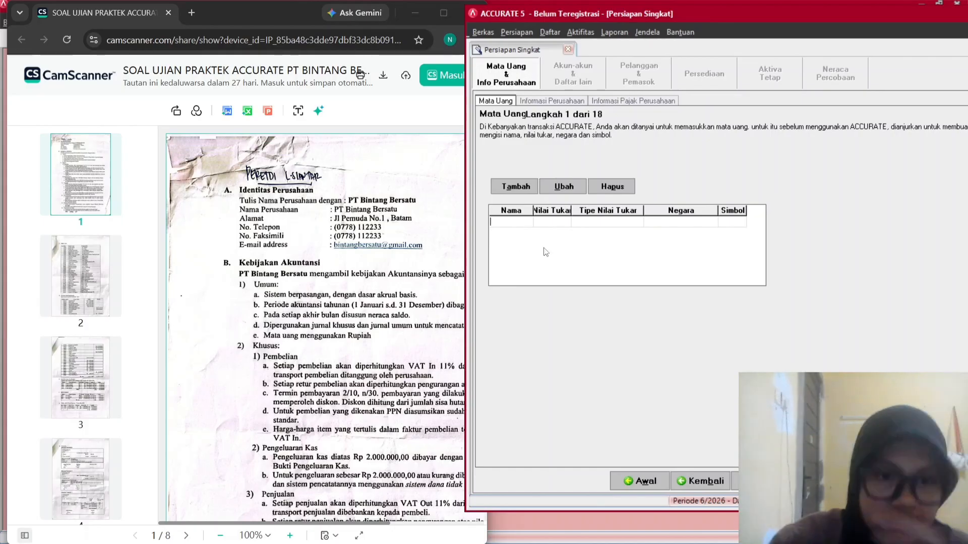
Review the exam sheet's account list and company identity pages, then return to Accurate.
{"action": "left_click_drag", "start_coordinate": [742, 14], "coordinate": [786, 13]}
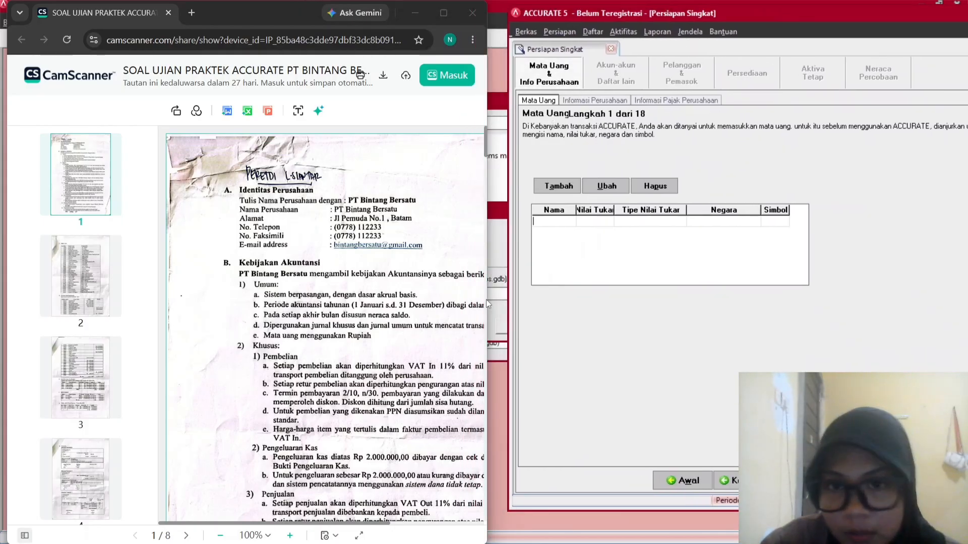
{"action": "left_click", "coordinate": [392, 323]}
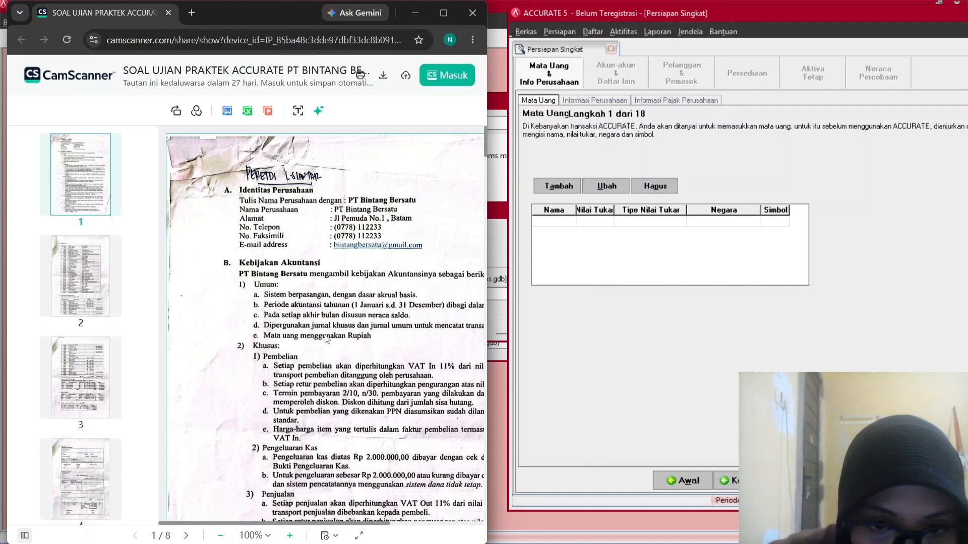
{"action": "scroll", "coordinate": [487, 330], "scroll_direction": "up", "scroll_amount": 1}
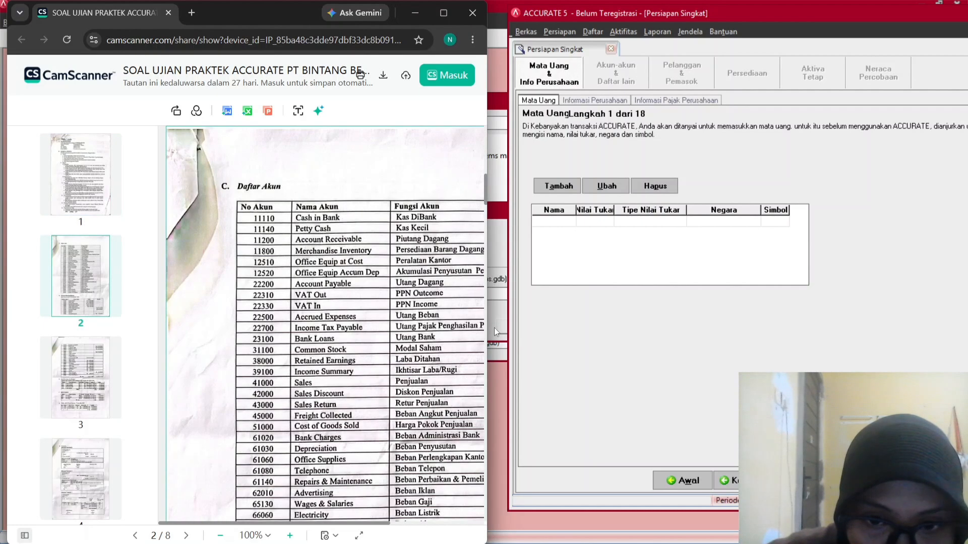
{"action": "left_click_drag", "start_coordinate": [487, 330], "coordinate": [582, 339]}
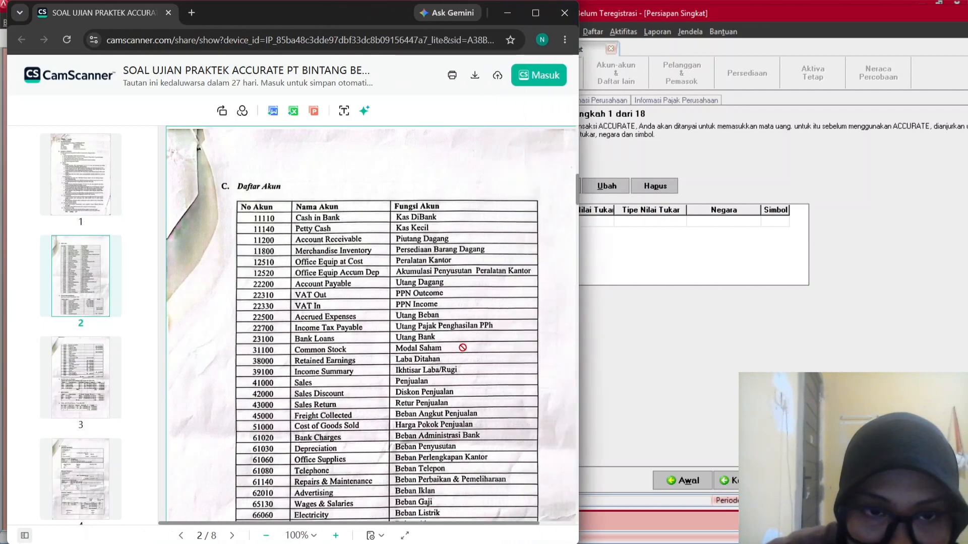
{"action": "scroll", "coordinate": [430, 363], "scroll_direction": "up", "scroll_amount": 10}
{"action": "scroll", "coordinate": [430, 363], "scroll_direction": "up", "scroll_amount": 5}
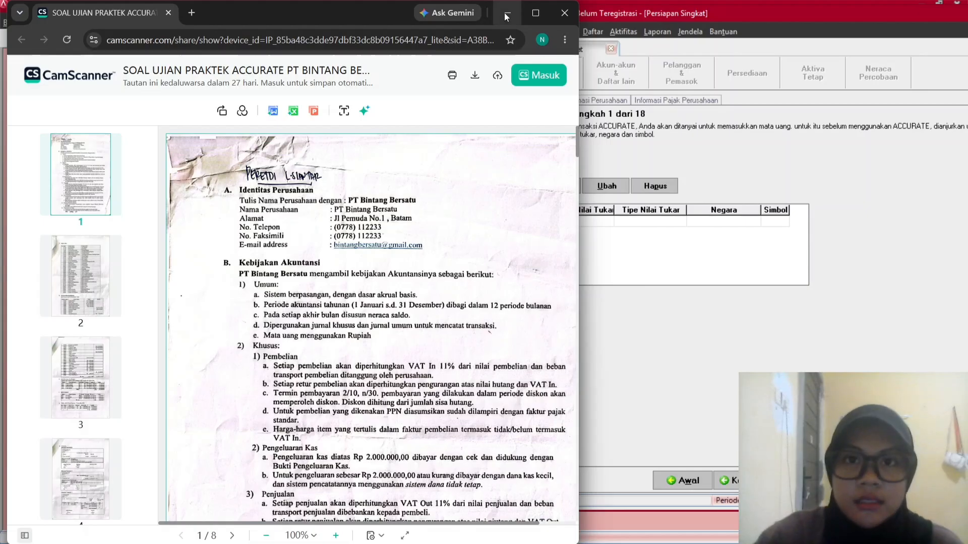
{"action": "left_click", "coordinate": [712, 19]}
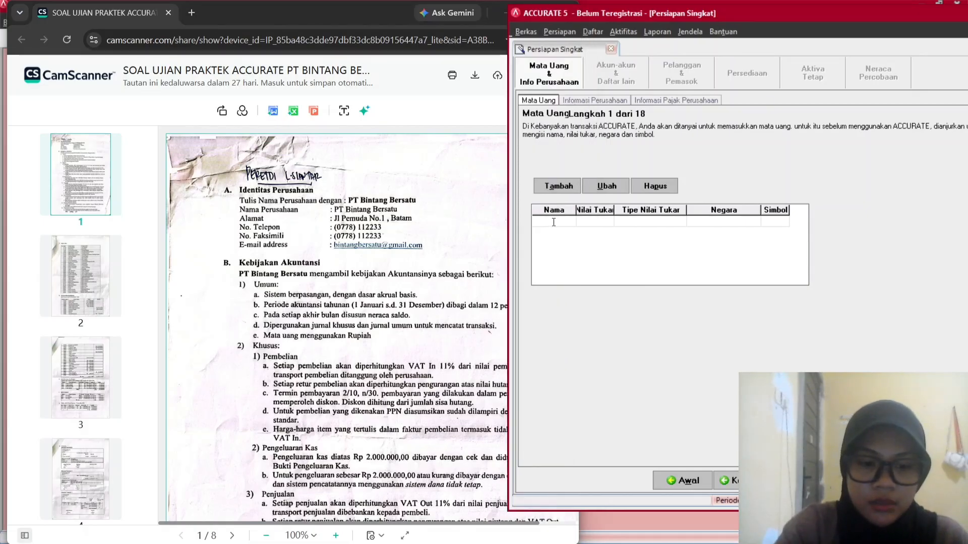
Add currency IDR with rate 1, country INDONESIA and symbol Rp, keeping the row.
{"action": "type", "text": "IDR"}
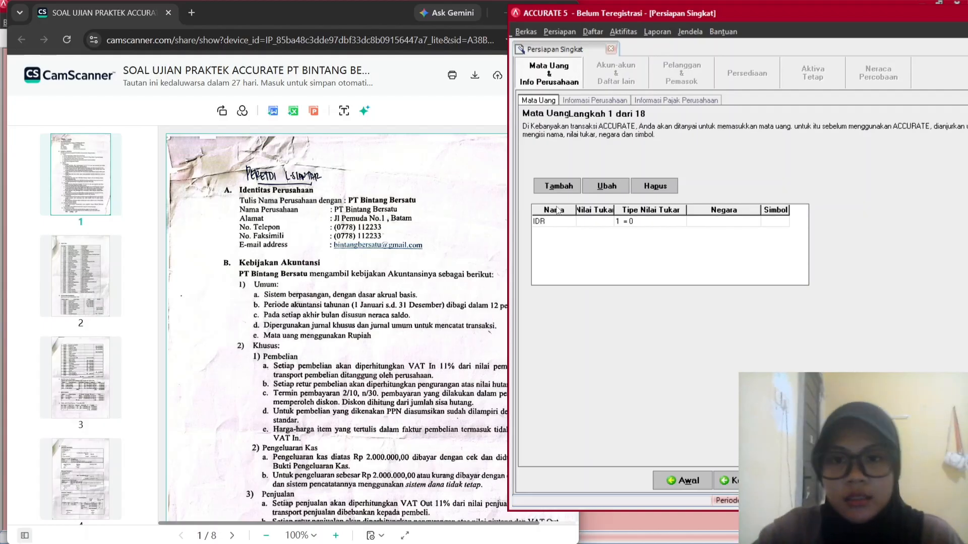
{"action": "key", "text": "Tab"}
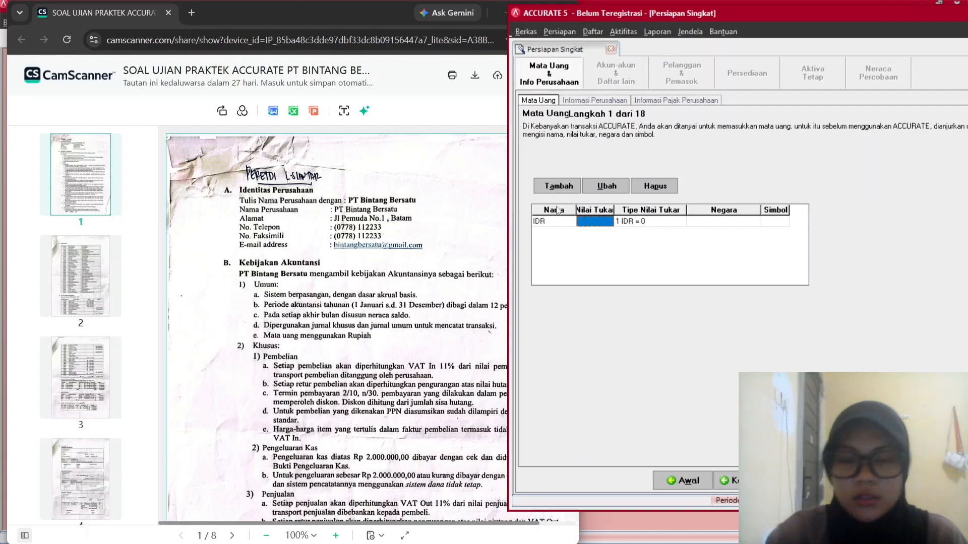
{"action": "type", "text": "1"}
{"action": "key", "text": "Tab"}
{"action": "key", "text": "Tab"}
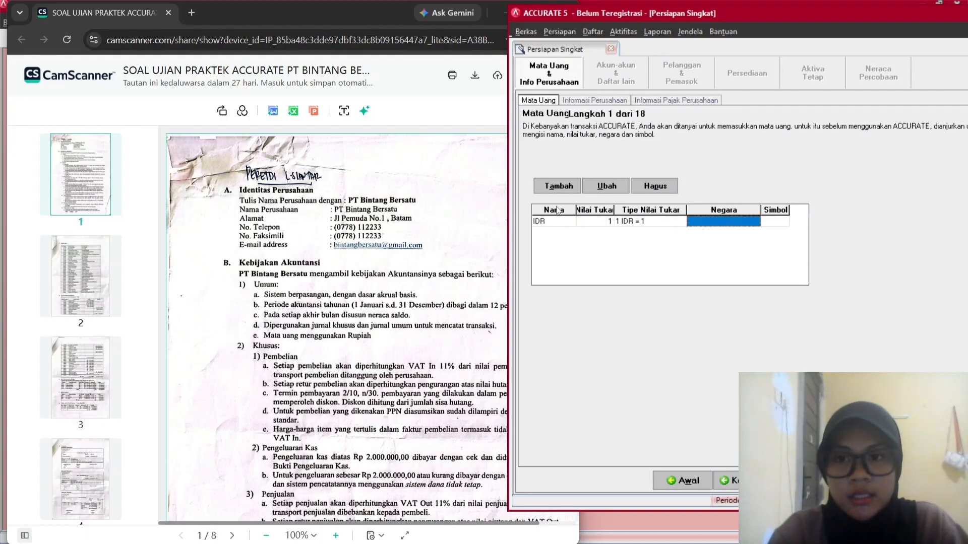
{"action": "type", "text": "INDONESI"}
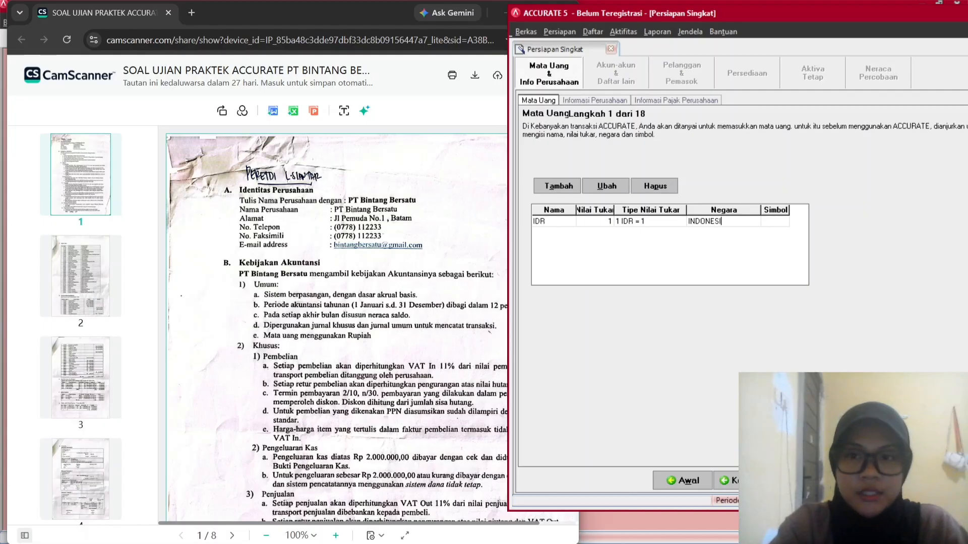
{"action": "type", "text": "A"}
{"action": "key", "text": "Tab"}
{"action": "type", "text": "R"}
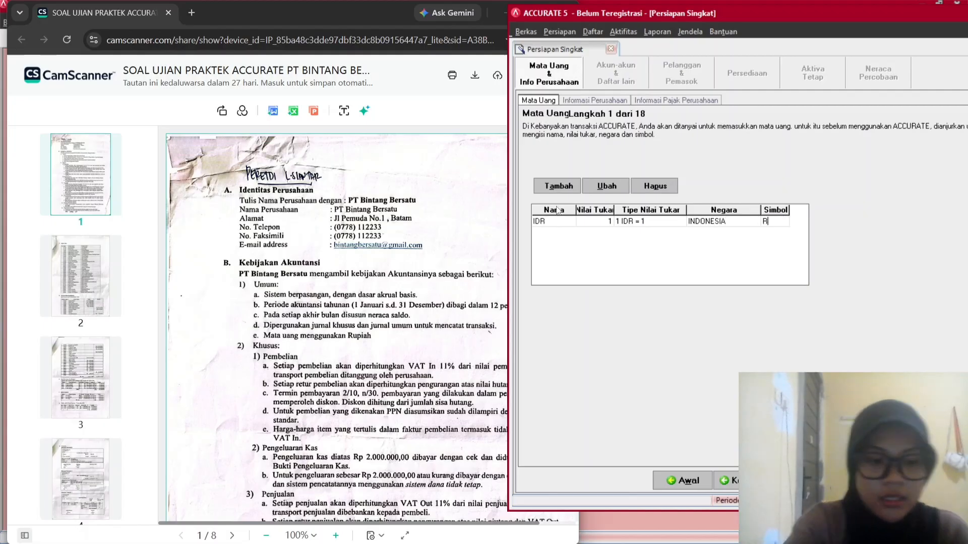
{"action": "type", "text": "P"}
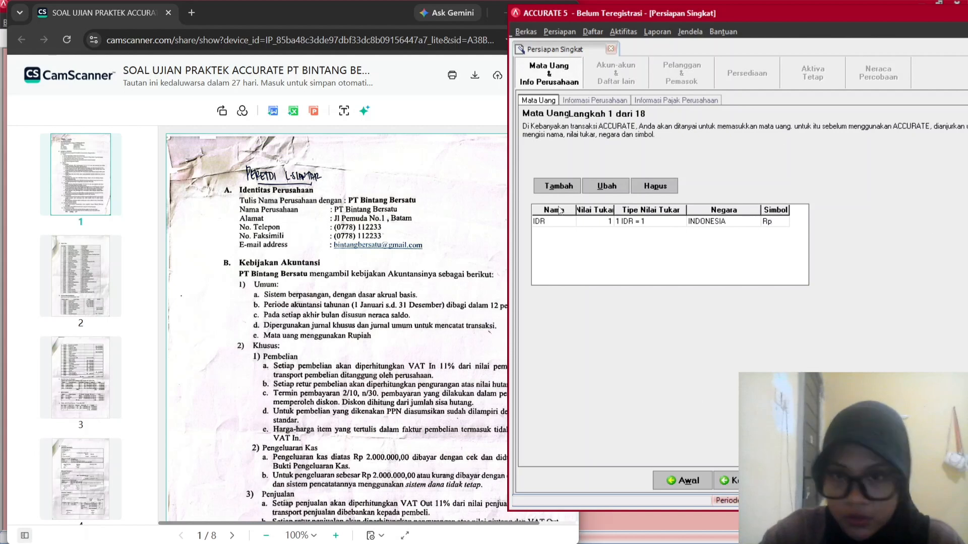
{"action": "key", "text": "Return"}
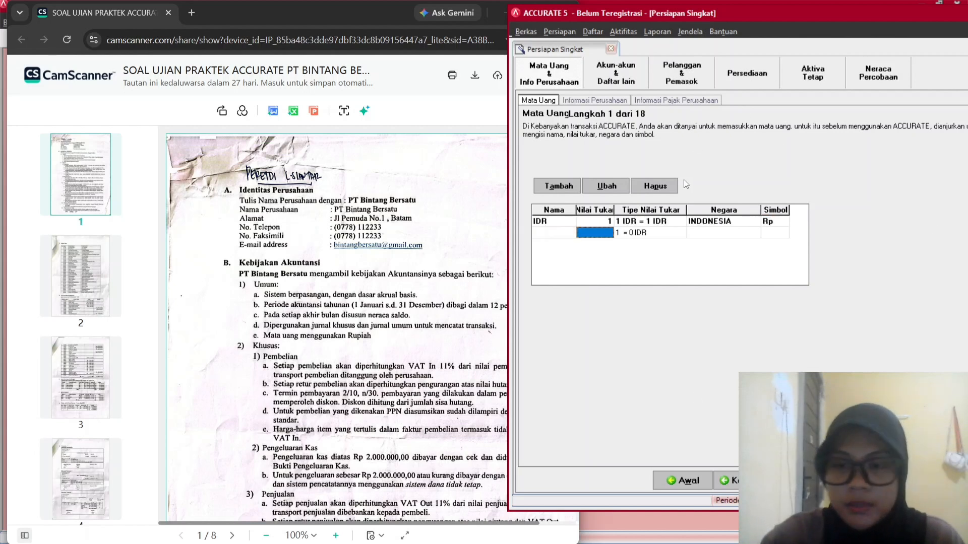
{"action": "left_click", "coordinate": [653, 189]}
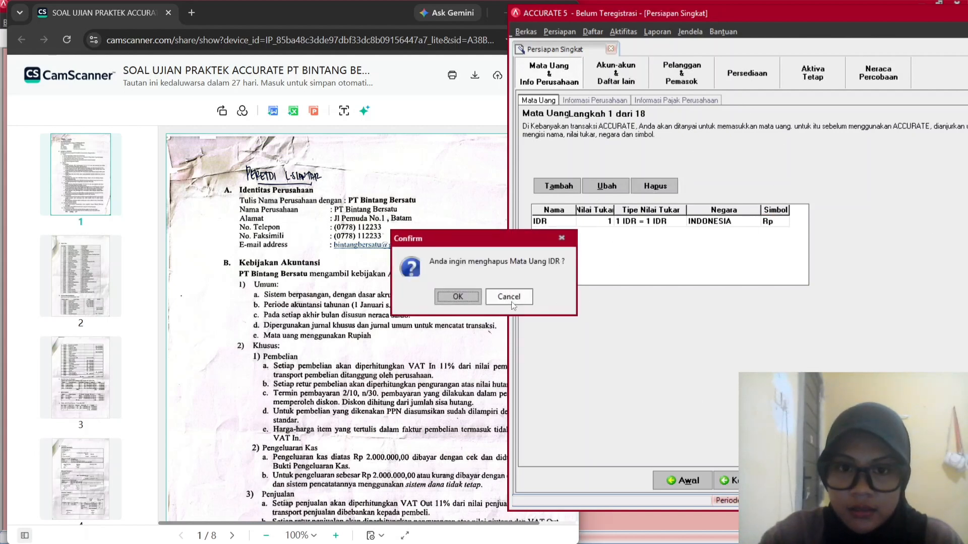
{"action": "left_click", "coordinate": [509, 300]}
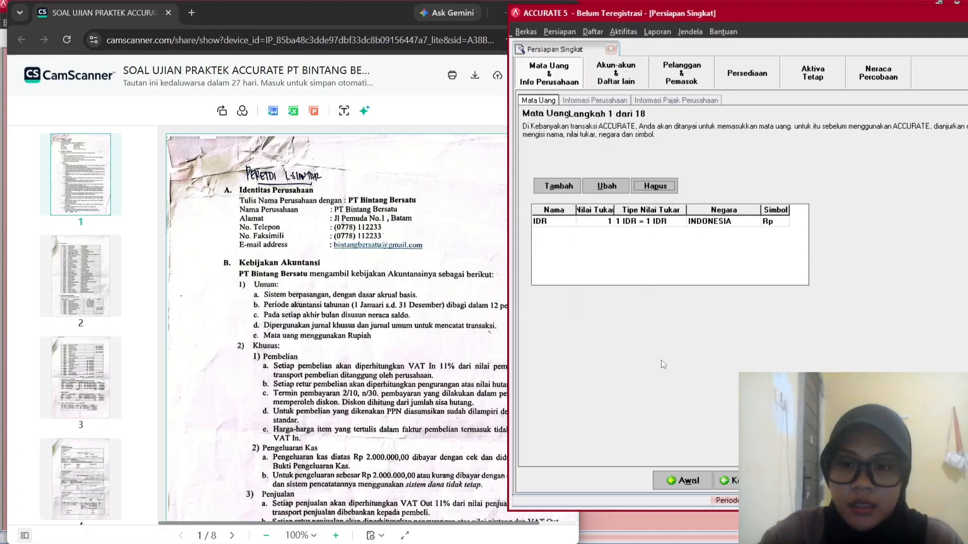
{"action": "left_click", "coordinate": [804, 480]}
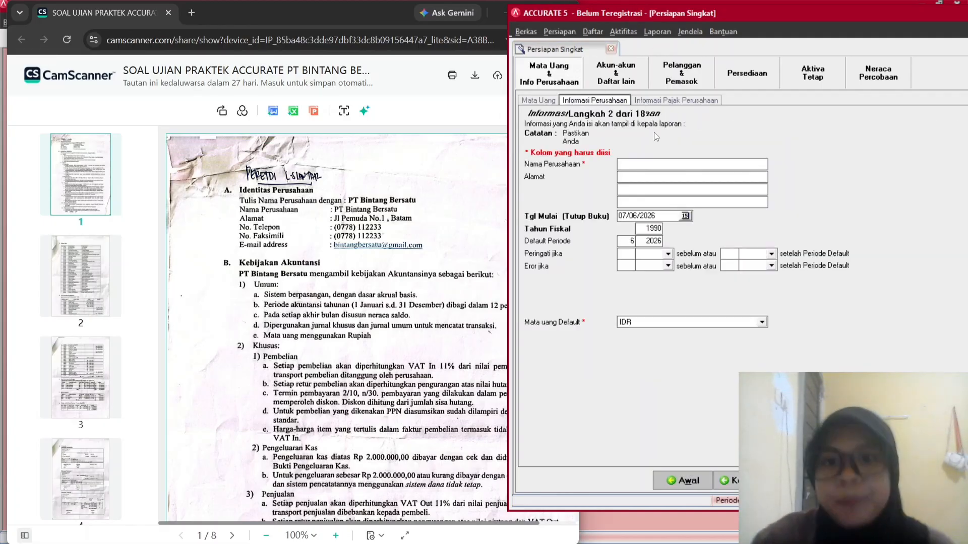
Enter company name PT BINTANG BERSATU and correct the company's street address.
{"action": "left_click", "coordinate": [626, 168]}
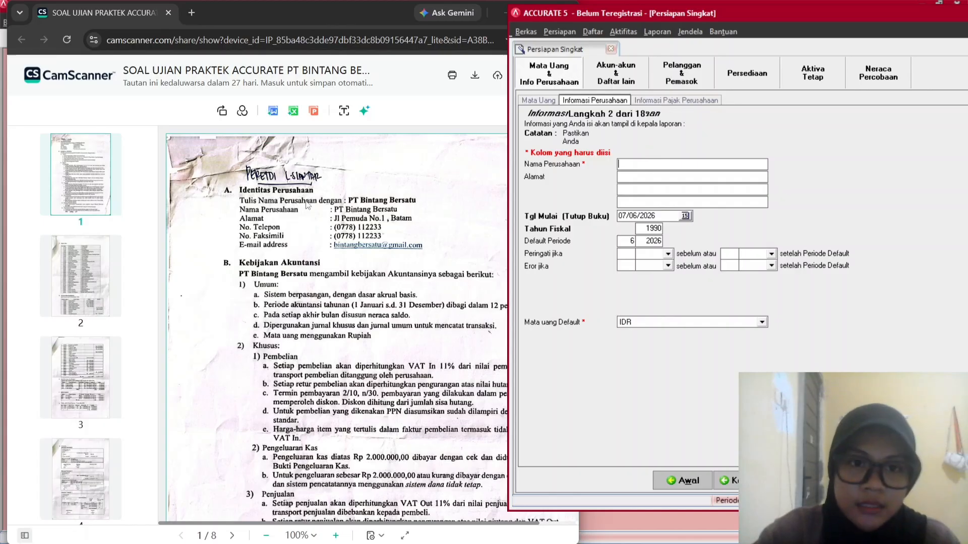
{"action": "type", "text": "PT B"}
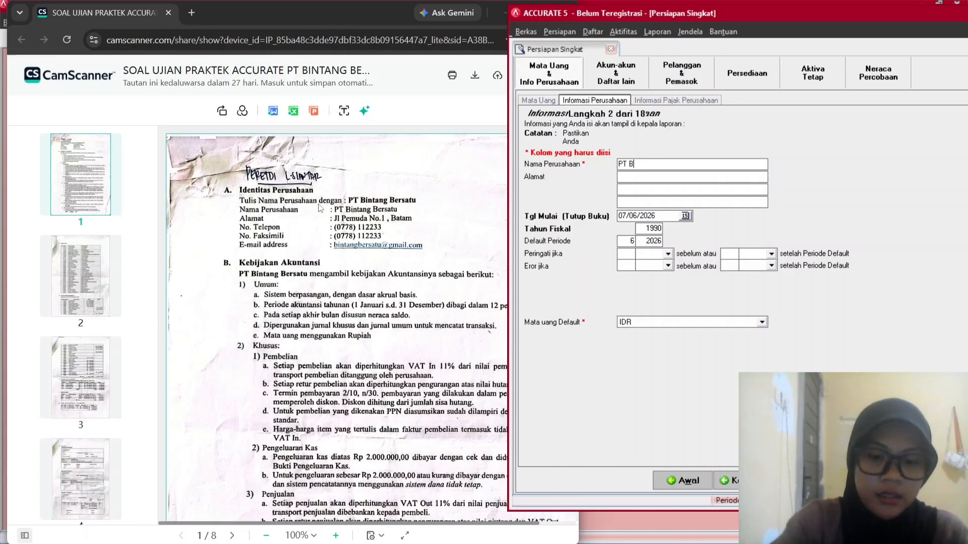
{"action": "type", "text": "INTANG BERSATU"}
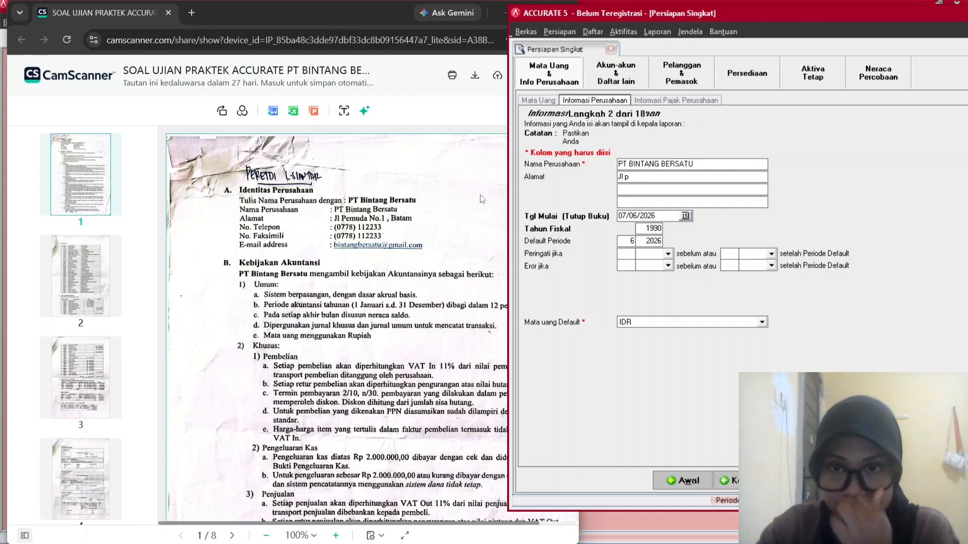
{"action": "left_click_drag", "start_coordinate": [633, 181], "coordinate": [610, 179]}
{"action": "key", "text": "BackSpace"}
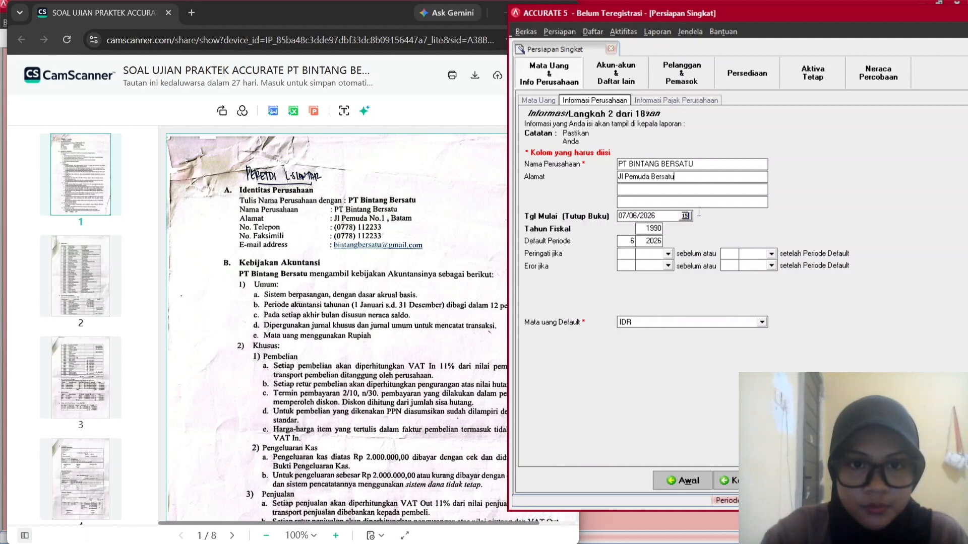
{"action": "left_click_drag", "start_coordinate": [687, 181], "coordinate": [645, 179]}
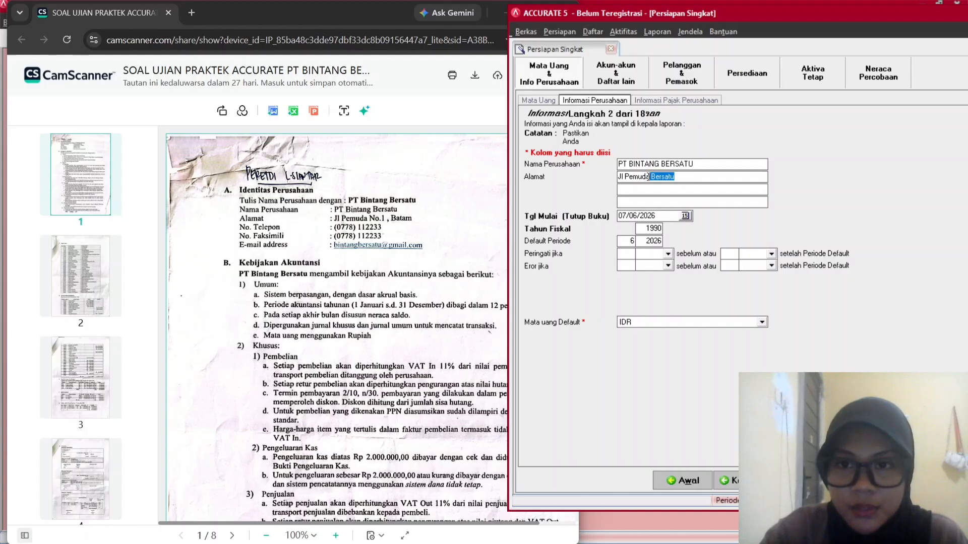
{"action": "key", "text": "BackSpace"}
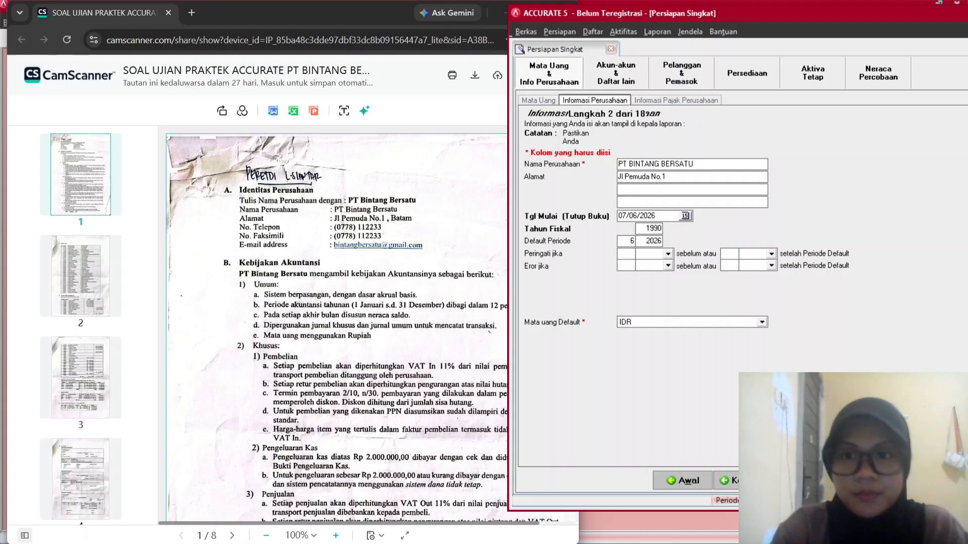
{"action": "type", "text": "No.1, Batam"}
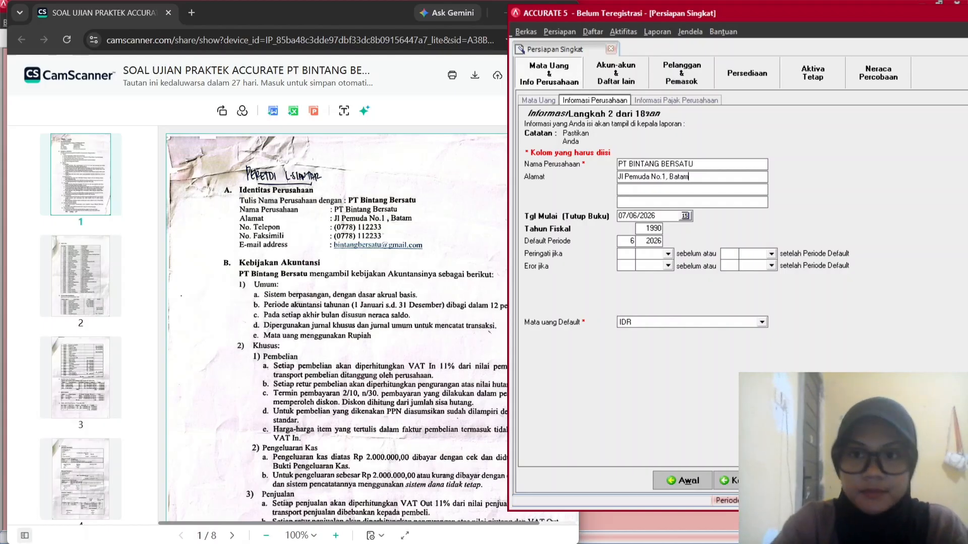
{"action": "left_click", "coordinate": [667, 215]}
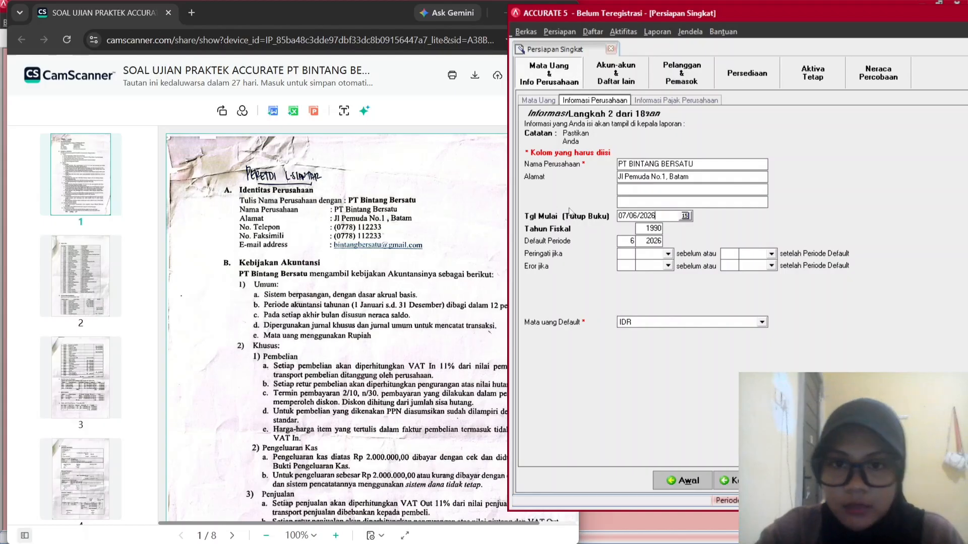
Enter start date 30/11/2023, fiscal year 2023 and default period 12 2023.
{"action": "scroll", "coordinate": [440, 254], "scroll_direction": "down", "scroll_amount": 15}
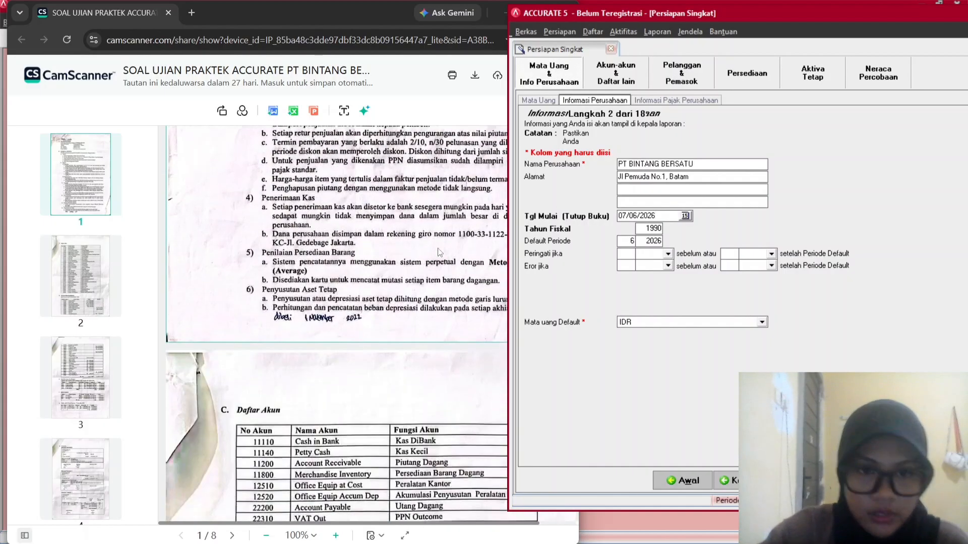
{"action": "scroll", "coordinate": [440, 254], "scroll_direction": "down", "scroll_amount": 4}
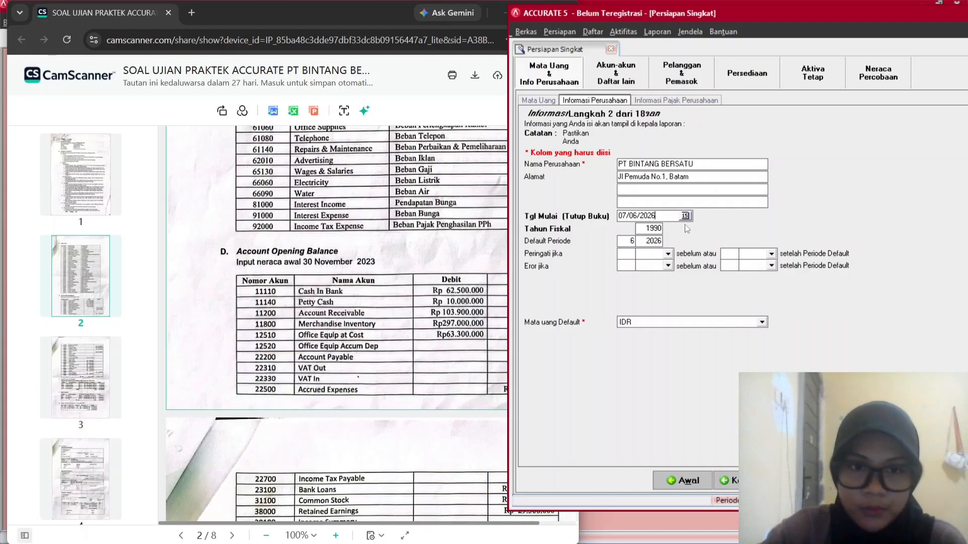
{"action": "left_click_drag", "start_coordinate": [656, 216], "coordinate": [613, 222]}
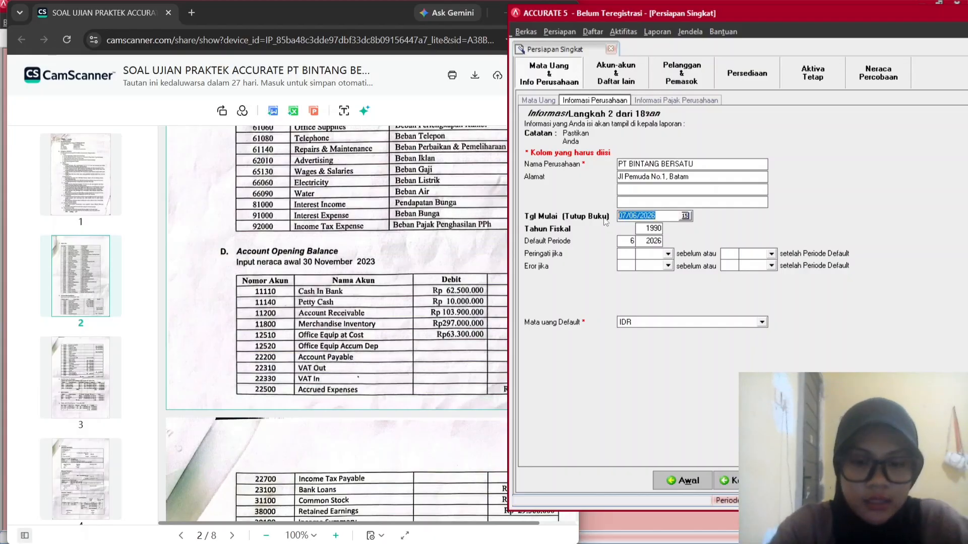
{"action": "type", "text": "30/11/202"}
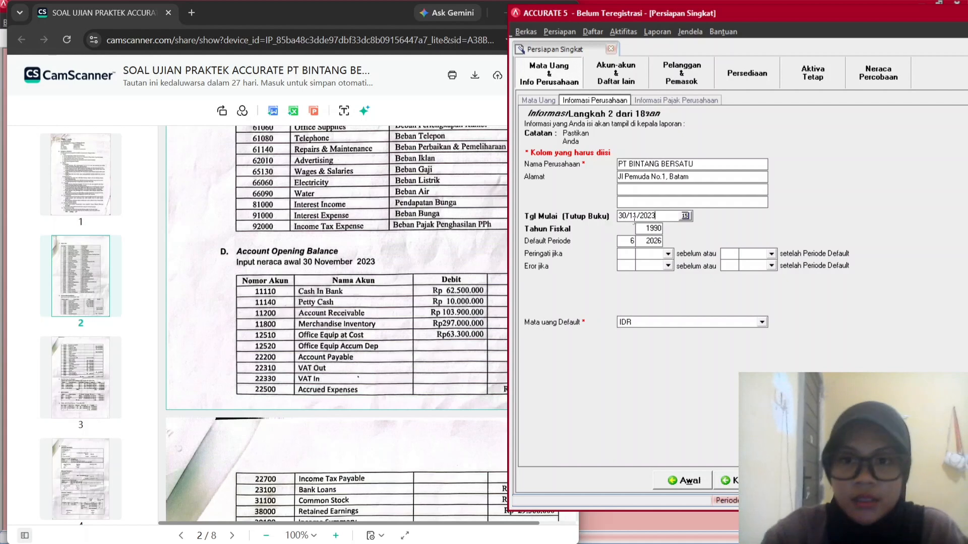
{"action": "left_click_drag", "start_coordinate": [661, 229], "coordinate": [640, 229]}
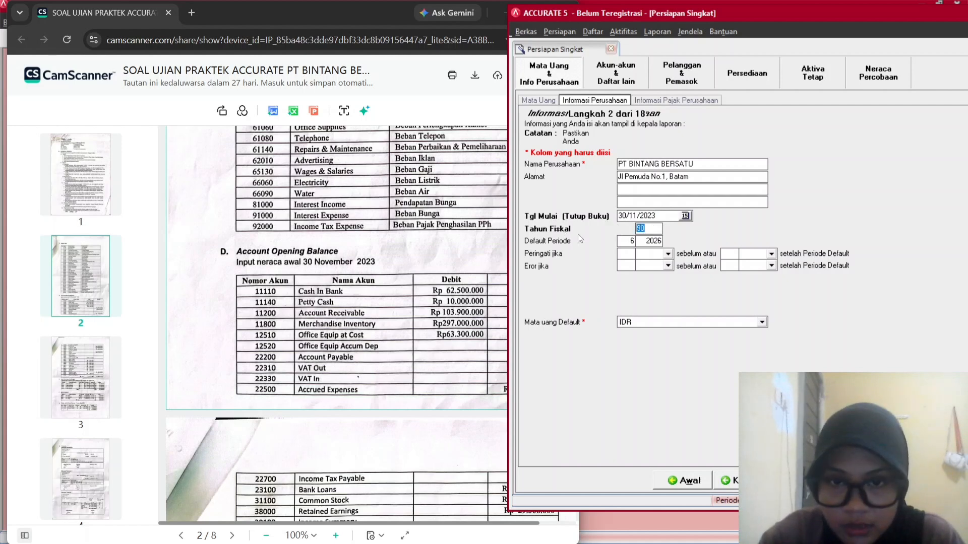
{"action": "type", "text": "23"}
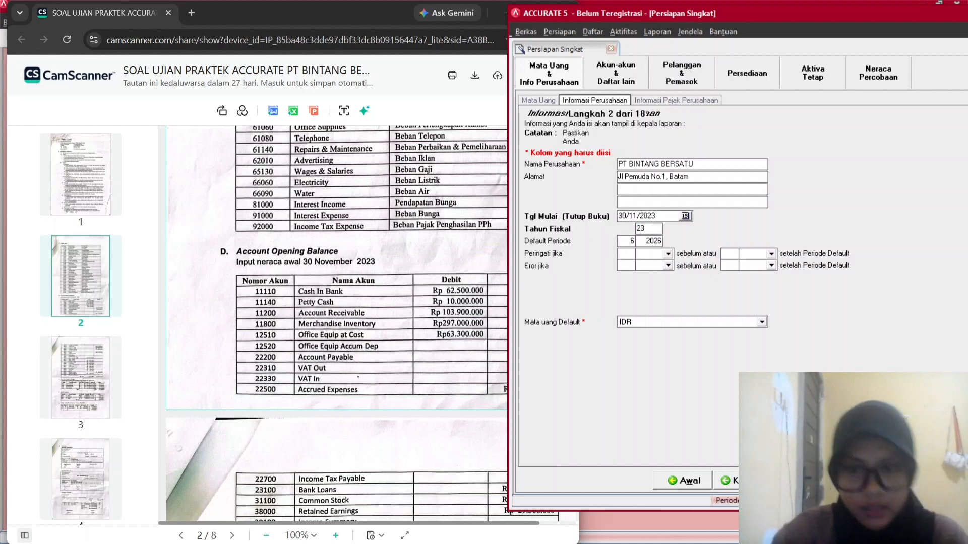
{"action": "key", "text": "Tab"}
{"action": "type", "text": "1"}
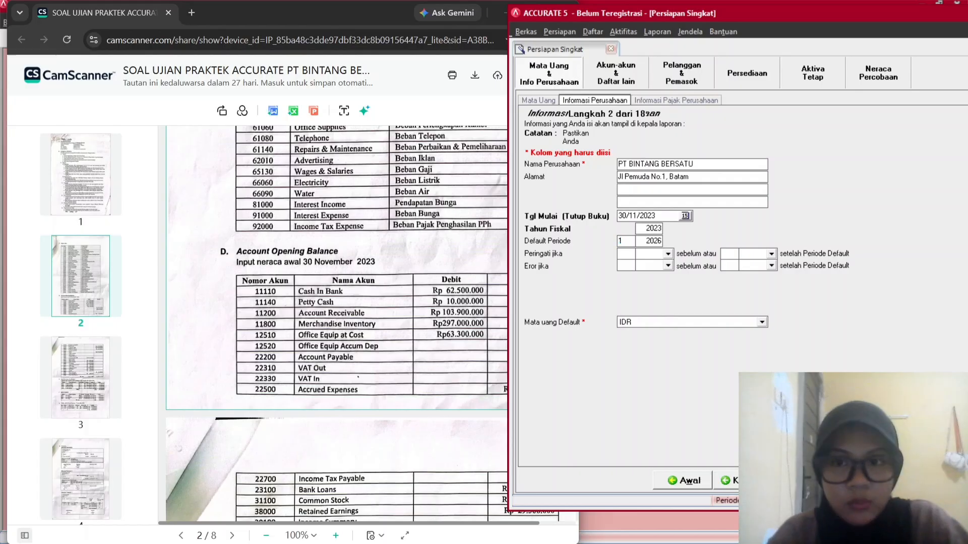
{"action": "type", "text": "2 "}
{"action": "type", "text": "1"}
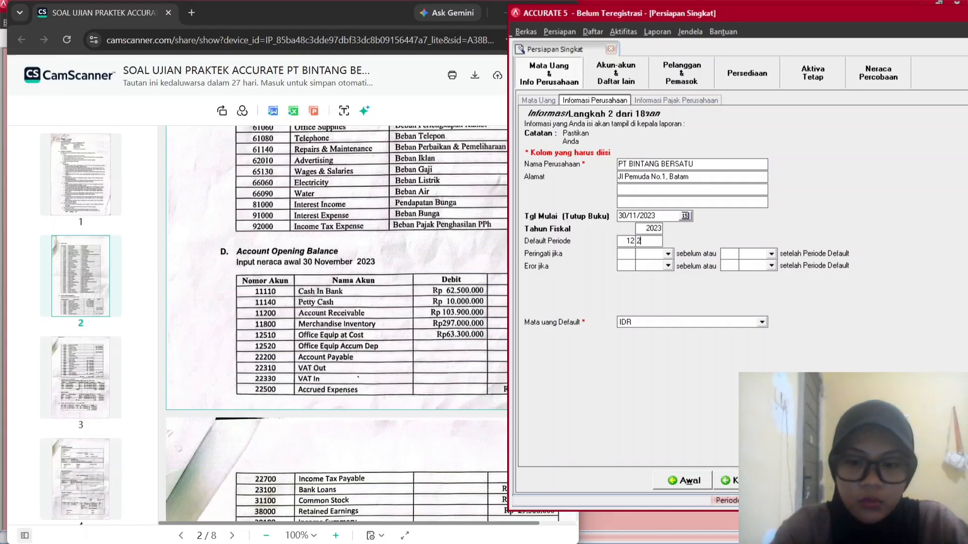
{"action": "key", "text": "Tab"}
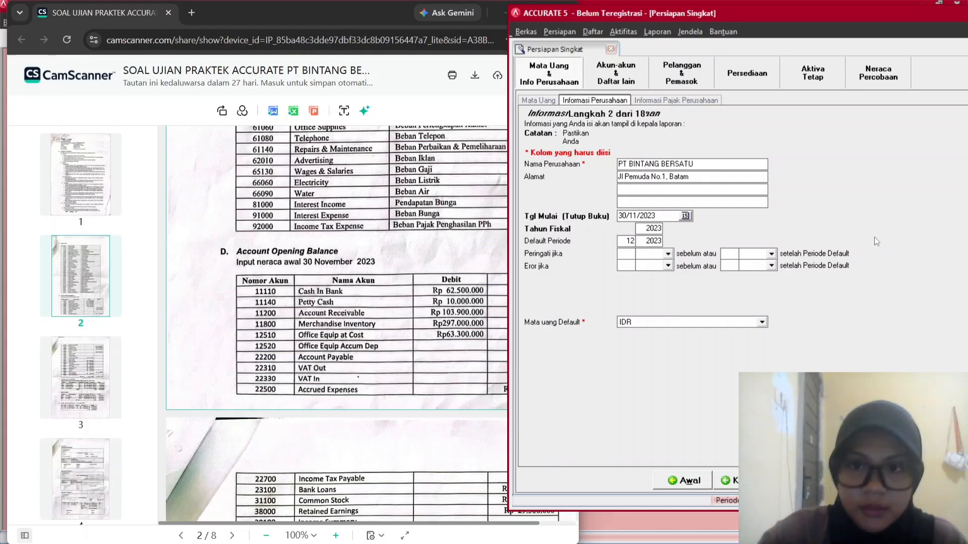
Set the PKP confirmation date to 30/11/2023 and advance to the accounts step.
{"action": "left_click", "coordinate": [717, 102]}
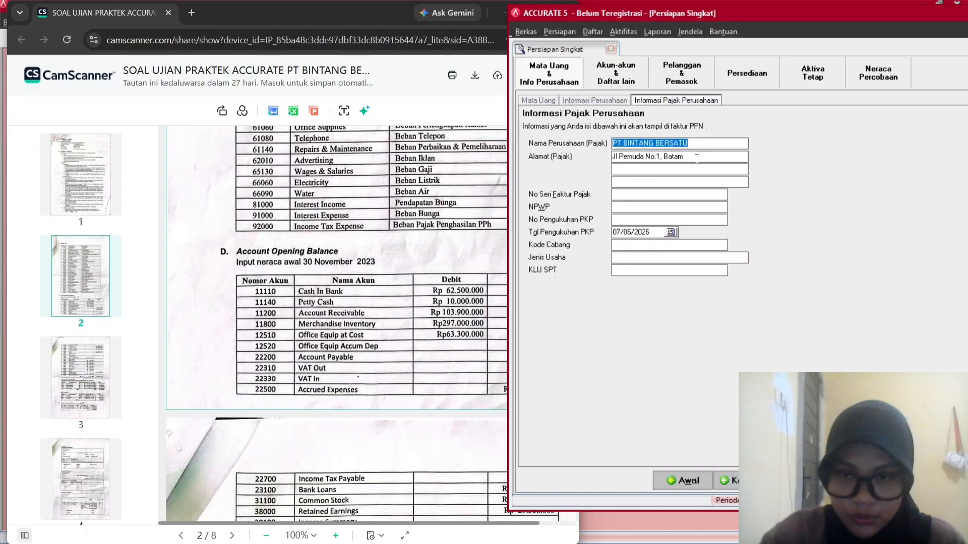
{"action": "left_click_drag", "start_coordinate": [666, 233], "coordinate": [574, 235]}
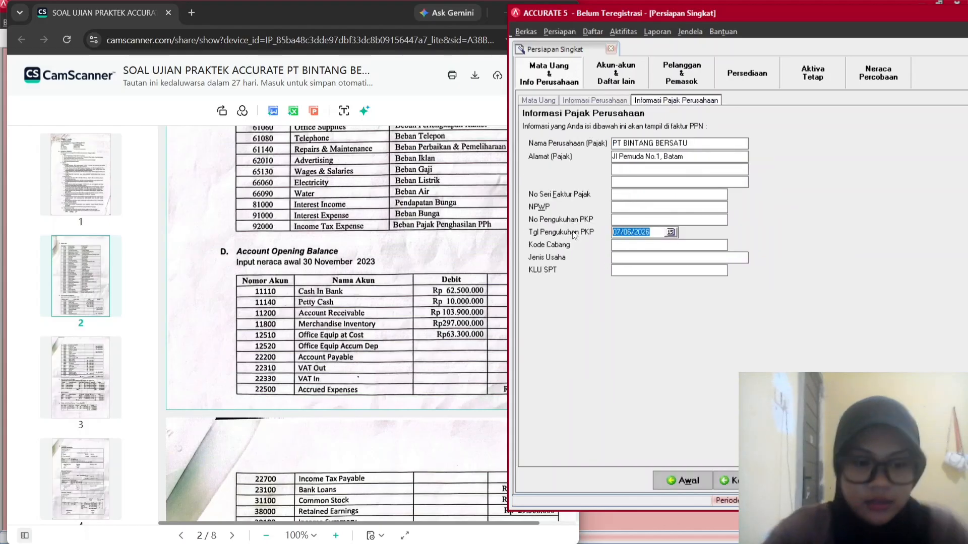
{"action": "type", "text": "30/11/2023"}
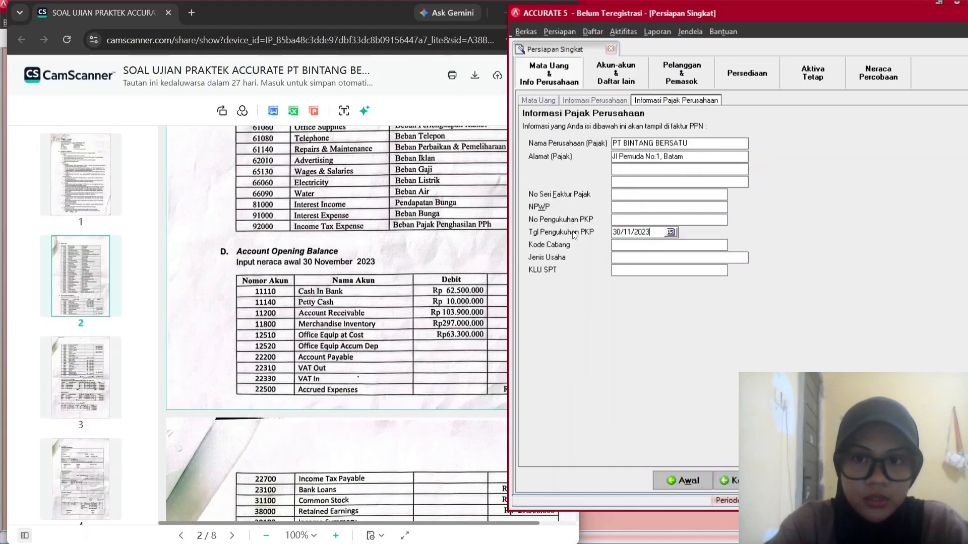
{"action": "left_click", "coordinate": [803, 481]}
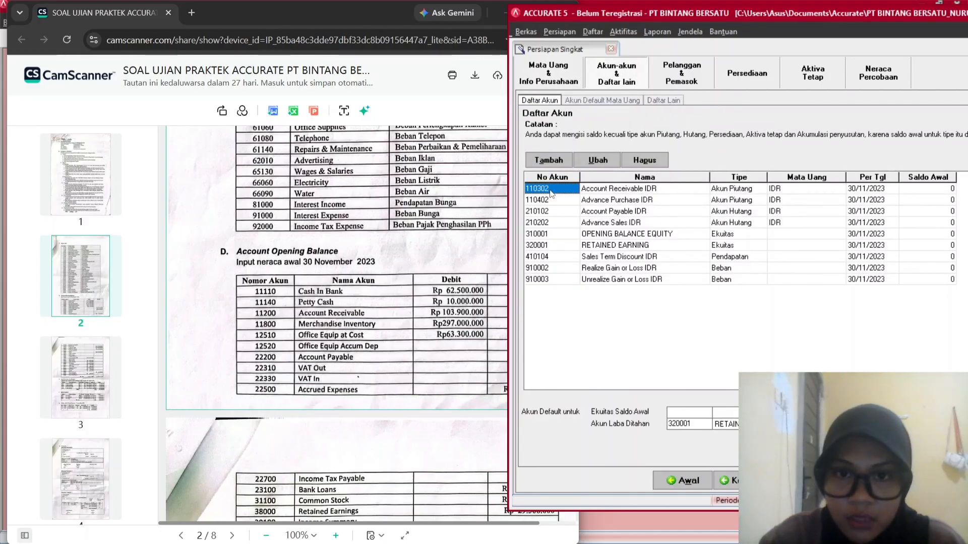
Delete accounts 110302 and 110402, confirming both prompts each time.
{"action": "right_click", "coordinate": [576, 189]}
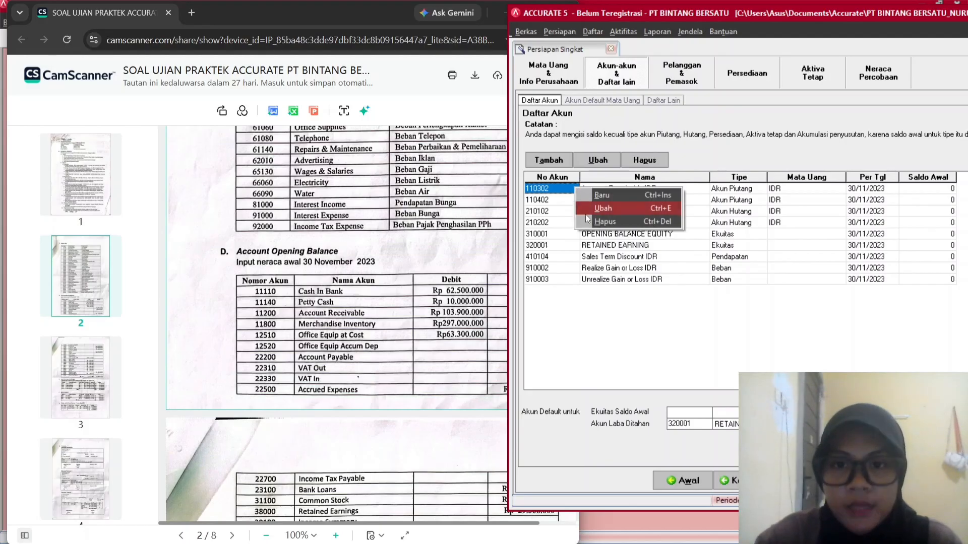
{"action": "left_click", "coordinate": [586, 222]}
{"action": "left_click", "coordinate": [476, 297]}
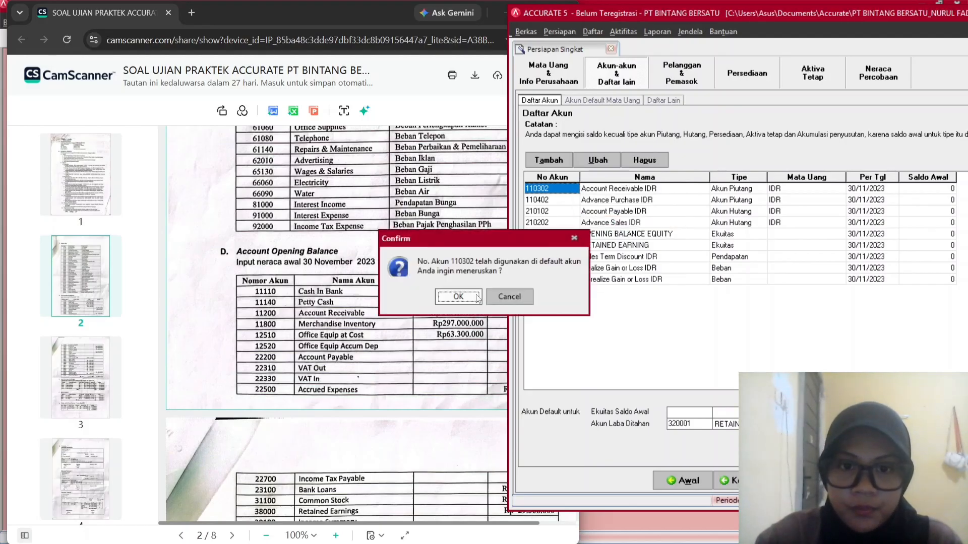
{"action": "left_click", "coordinate": [477, 298]}
{"action": "right_click", "coordinate": [555, 190]}
{"action": "left_click", "coordinate": [566, 223]}
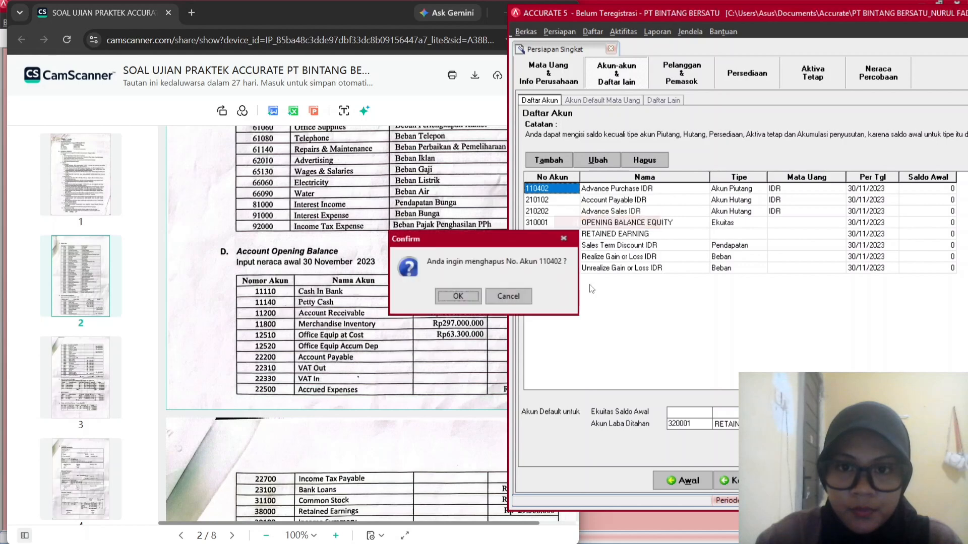
{"action": "left_click", "coordinate": [509, 298]}
{"action": "left_click", "coordinate": [473, 297]}
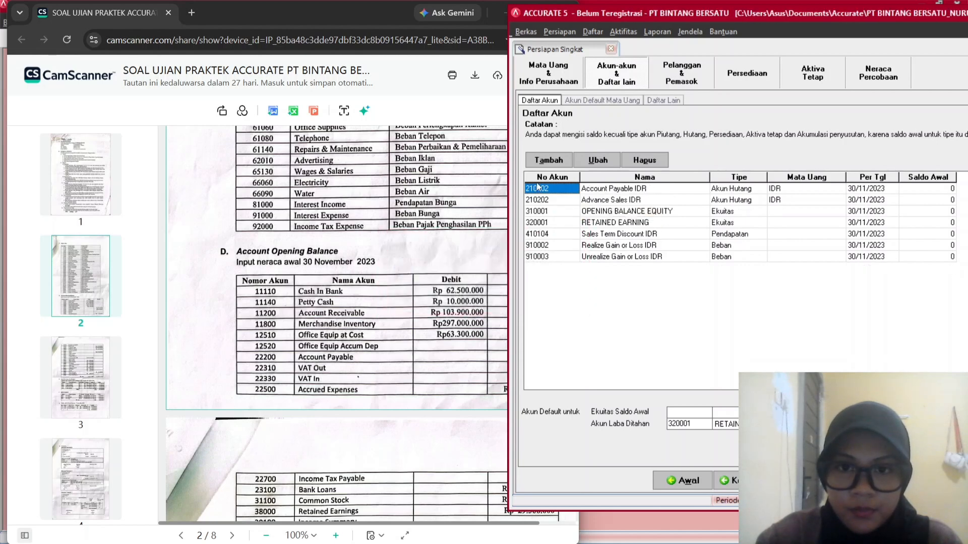
Delete accounts 210102 and 210202, confirming both prompts each time.
{"action": "right_click", "coordinate": [542, 190]}
{"action": "left_click", "coordinate": [551, 227]}
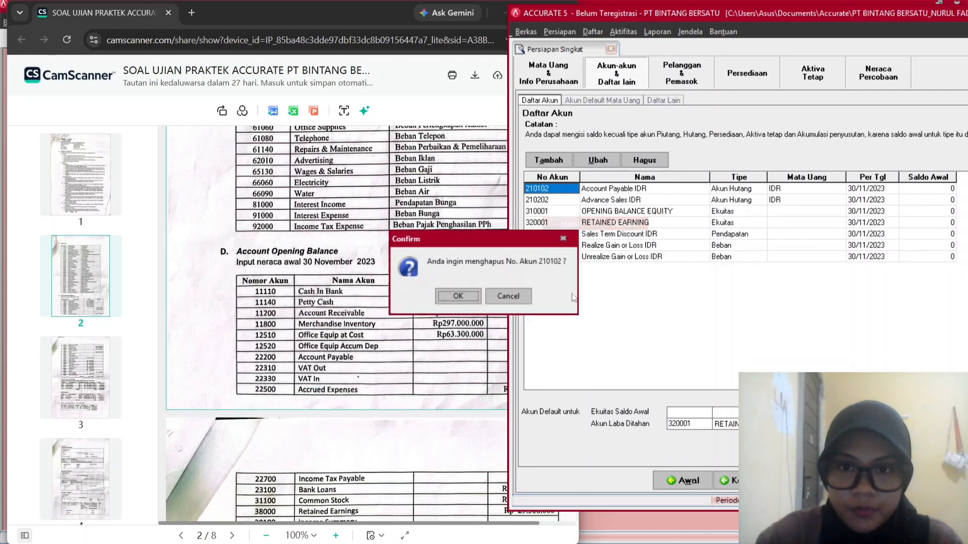
{"action": "left_click", "coordinate": [458, 297]}
{"action": "left_click", "coordinate": [464, 299]}
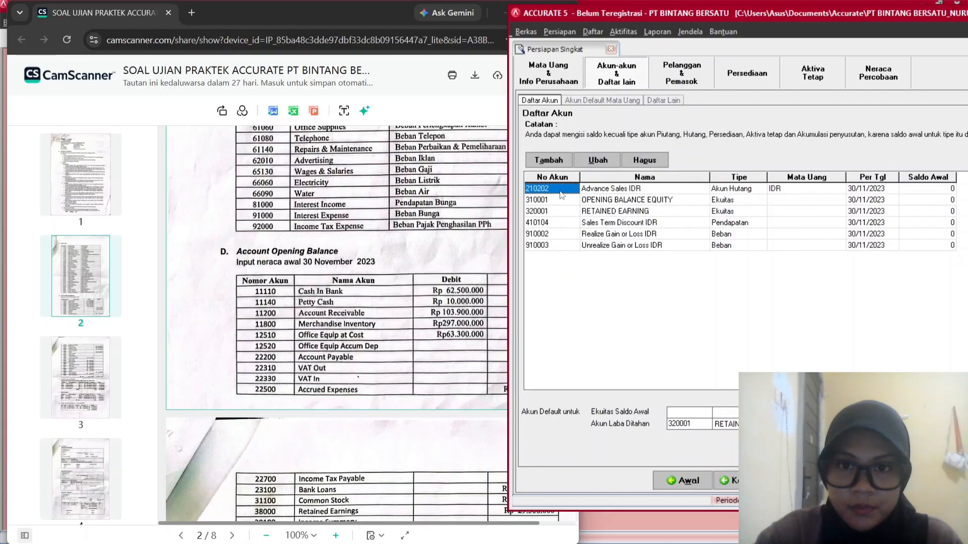
{"action": "right_click", "coordinate": [588, 190]}
{"action": "left_click", "coordinate": [598, 224]}
{"action": "left_click", "coordinate": [458, 298]}
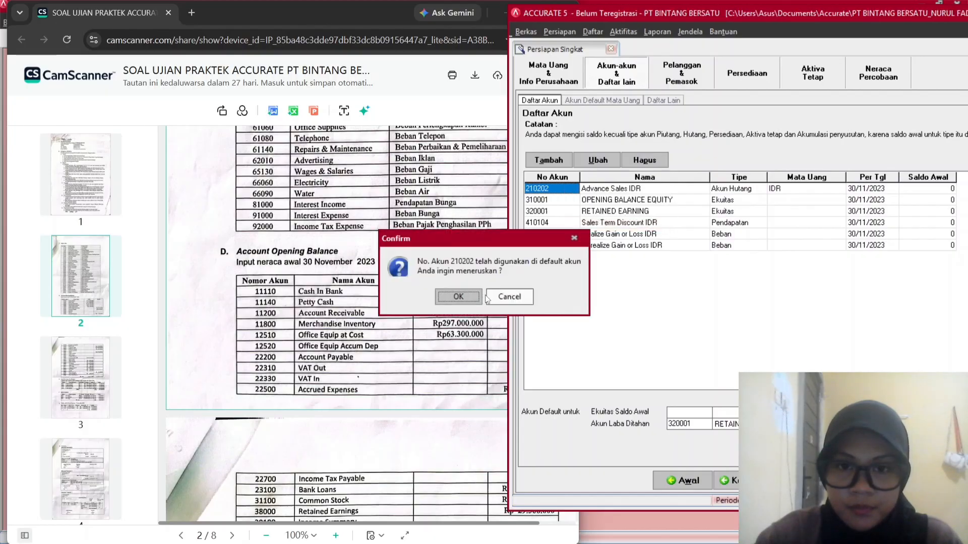
{"action": "left_click", "coordinate": [457, 297]}
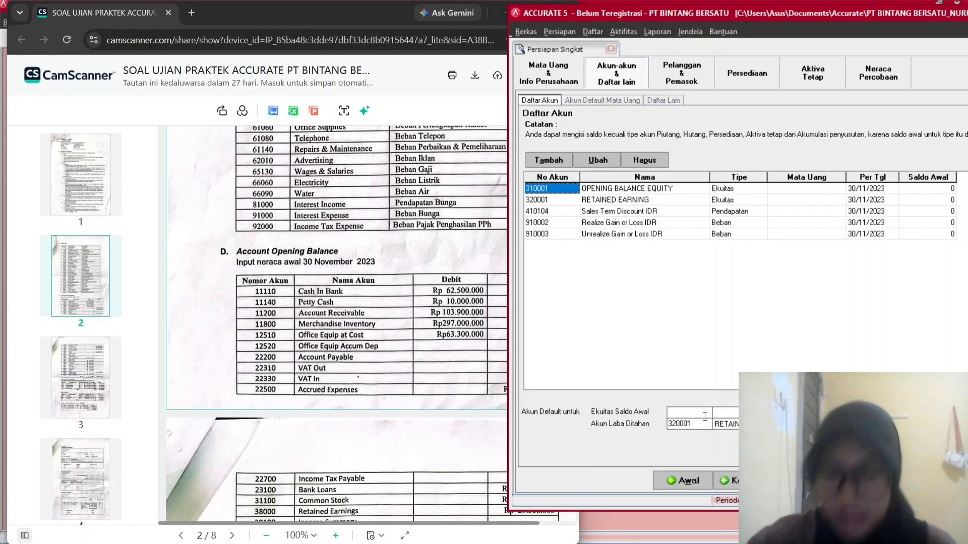
Choose OPENING BALANCE EQUITY (310001) in the Ekuitas Saldo Awal field.
{"action": "left_click", "coordinate": [733, 413]}
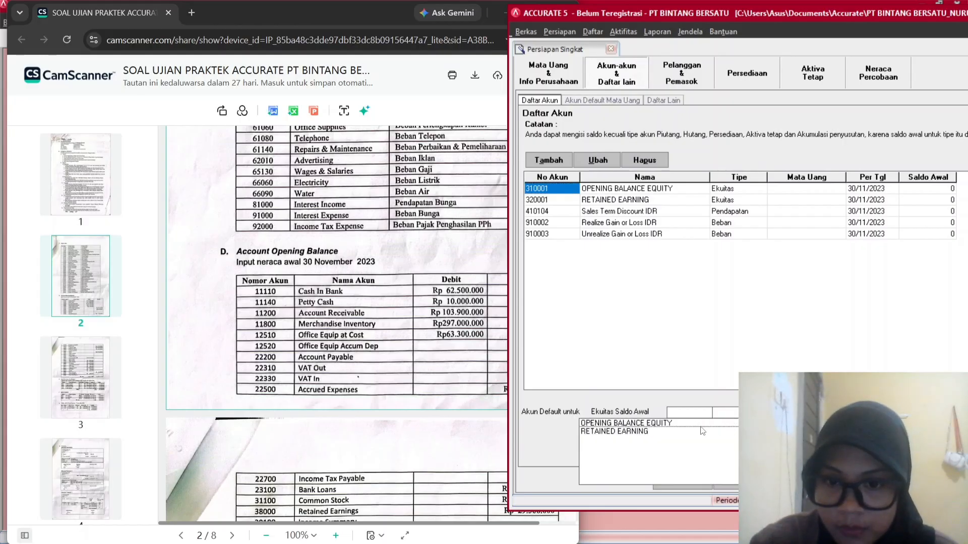
{"action": "left_click", "coordinate": [639, 431]}
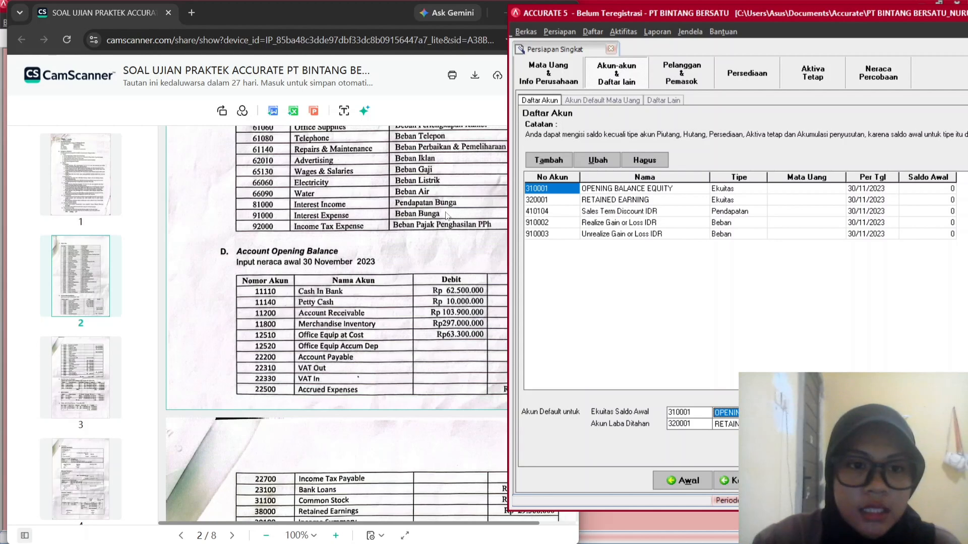
{"action": "scroll", "coordinate": [436, 225], "scroll_direction": "up", "scroll_amount": 3}
{"action": "scroll", "coordinate": [435, 226], "scroll_direction": "up", "scroll_amount": 3}
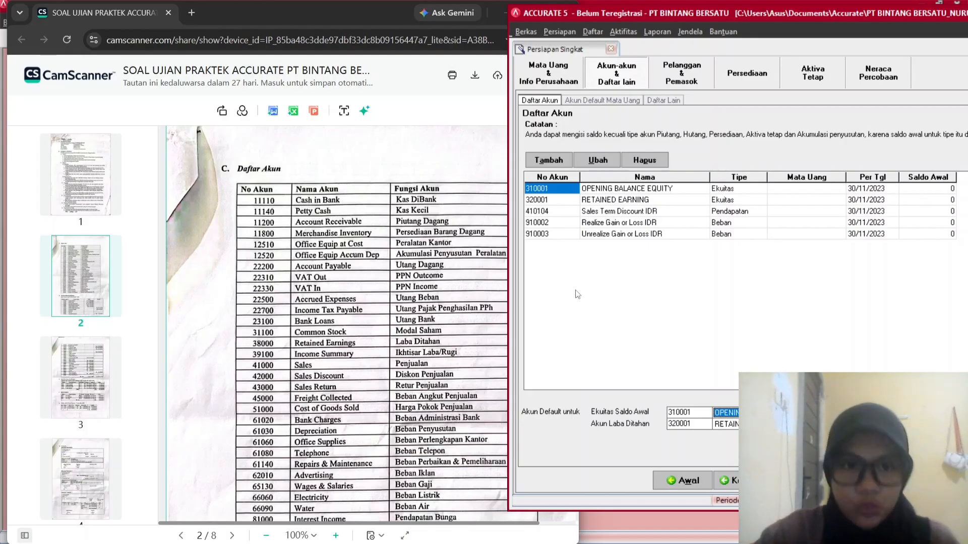
Start a new Kas/Bank account numbered 11110 for Cash in Bank.
{"action": "left_click", "coordinate": [551, 158]}
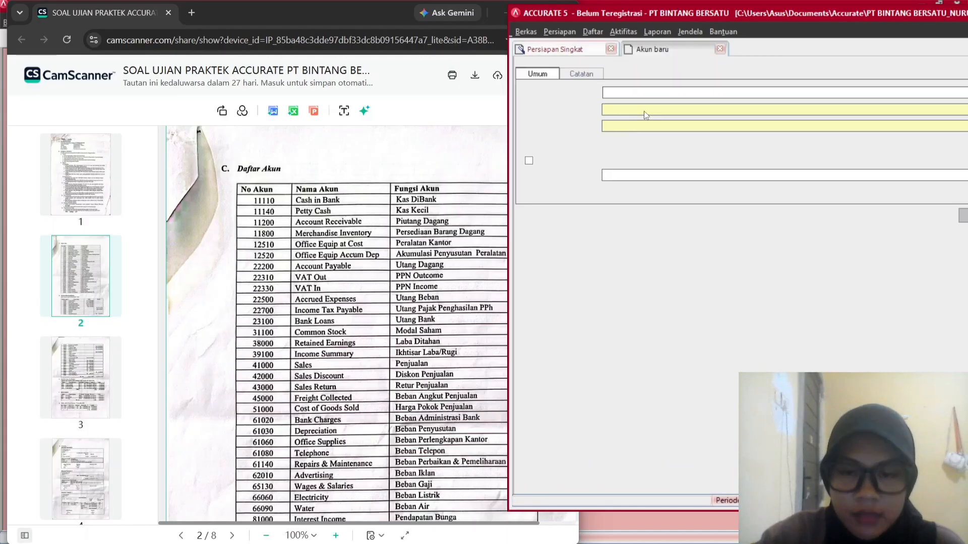
{"action": "left_click", "coordinate": [413, 223]}
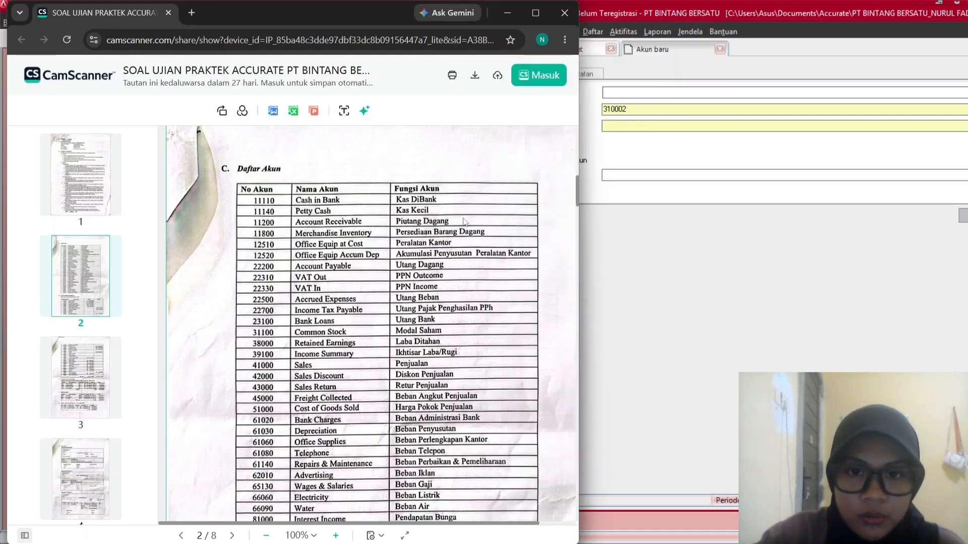
{"action": "left_click", "coordinate": [644, 98]}
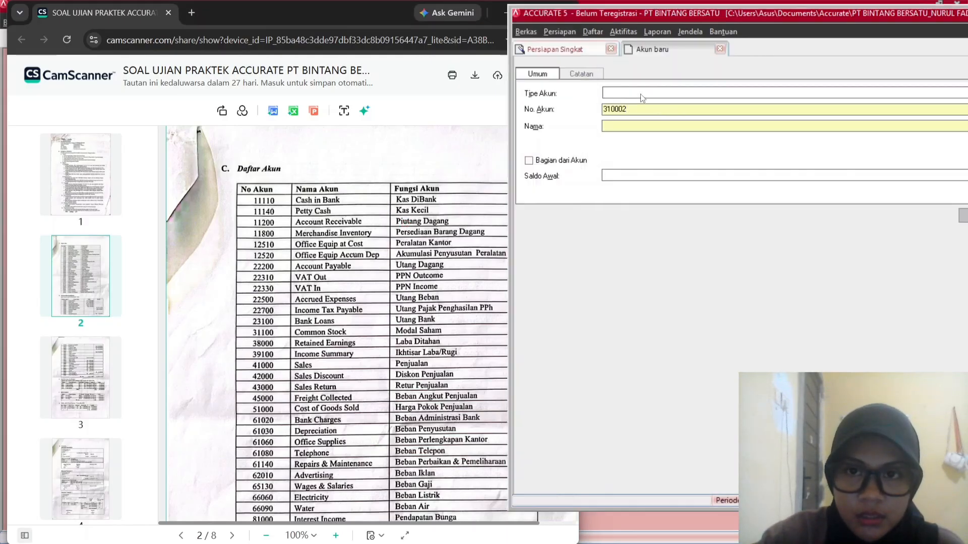
{"action": "left_click", "coordinate": [630, 94]}
{"action": "left_click", "coordinate": [620, 95]}
{"action": "left_click", "coordinate": [614, 100]}
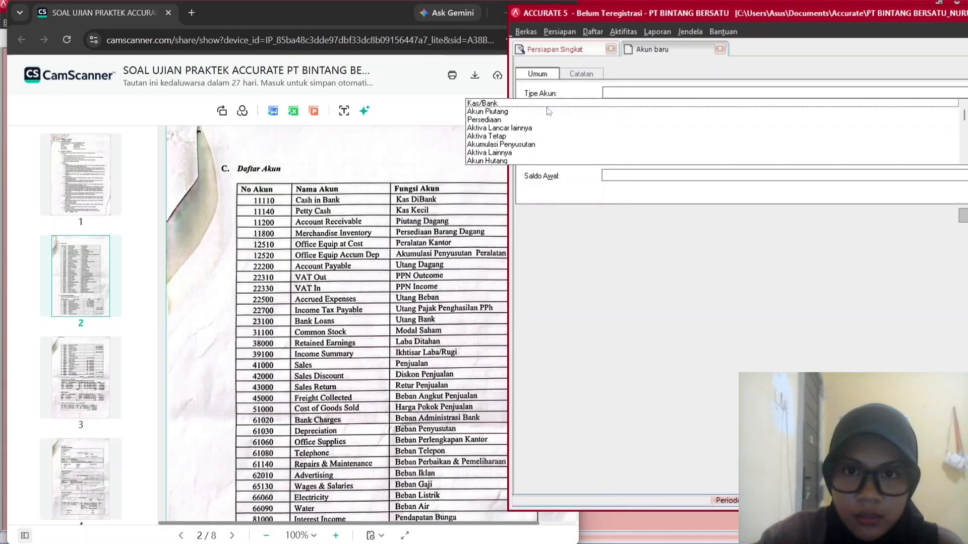
{"action": "left_click", "coordinate": [485, 104]}
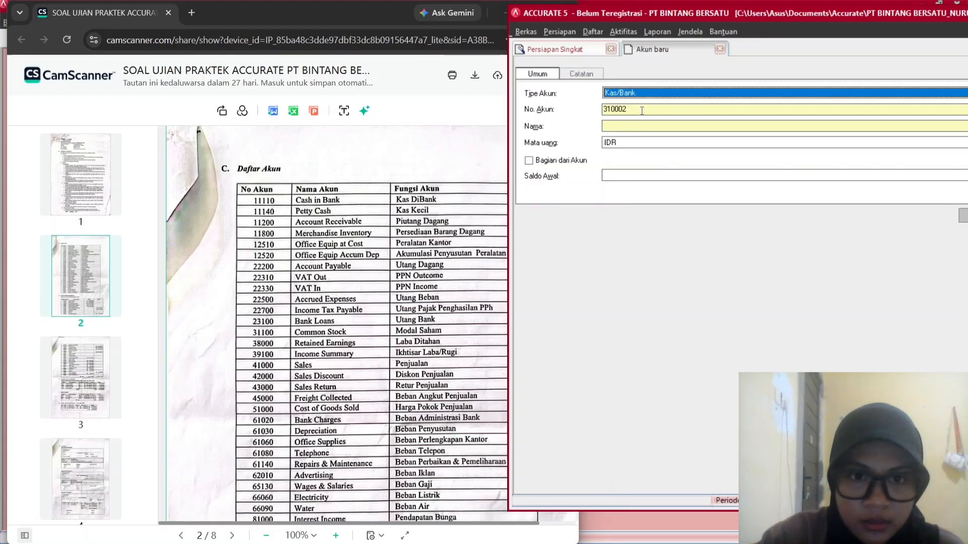
{"action": "key", "text": "Tab"}
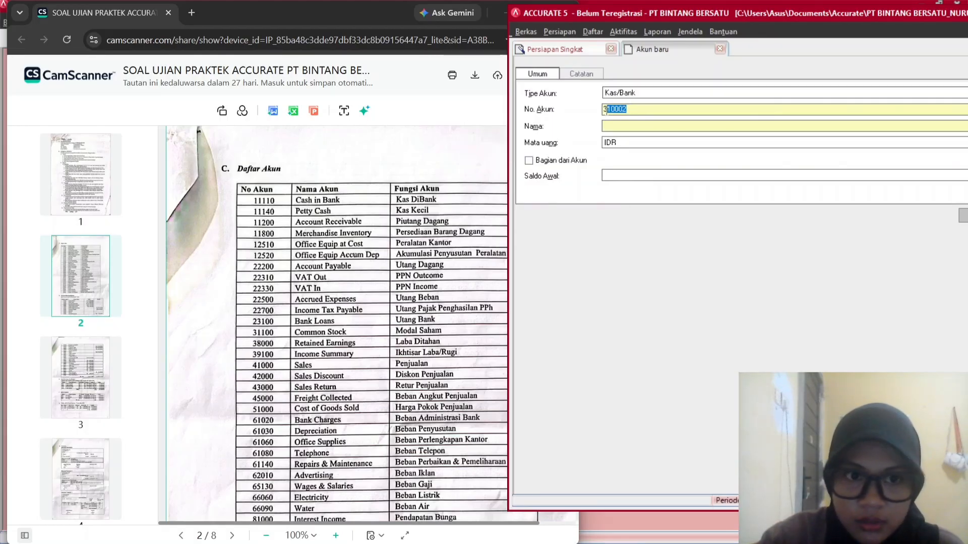
{"action": "type", "text": "11"}
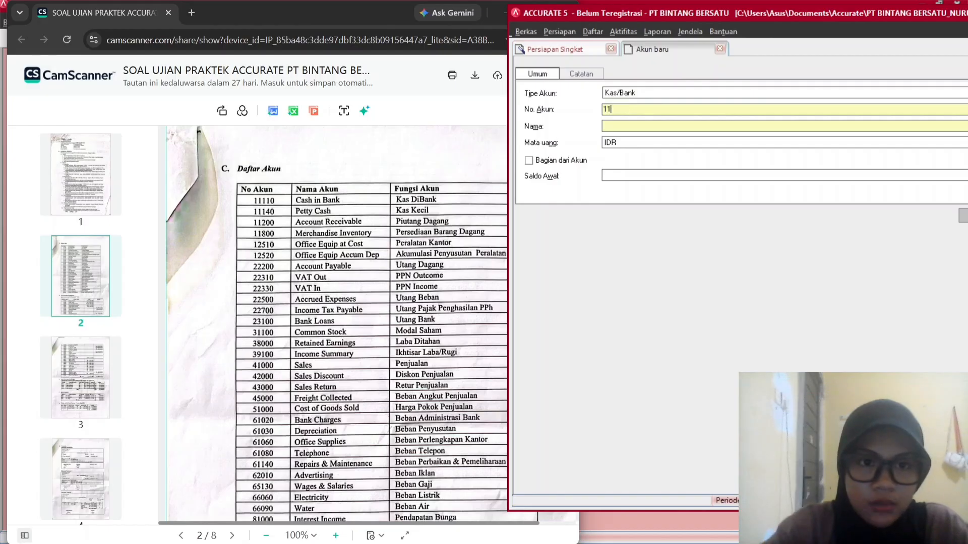
{"action": "type", "text": "110"}
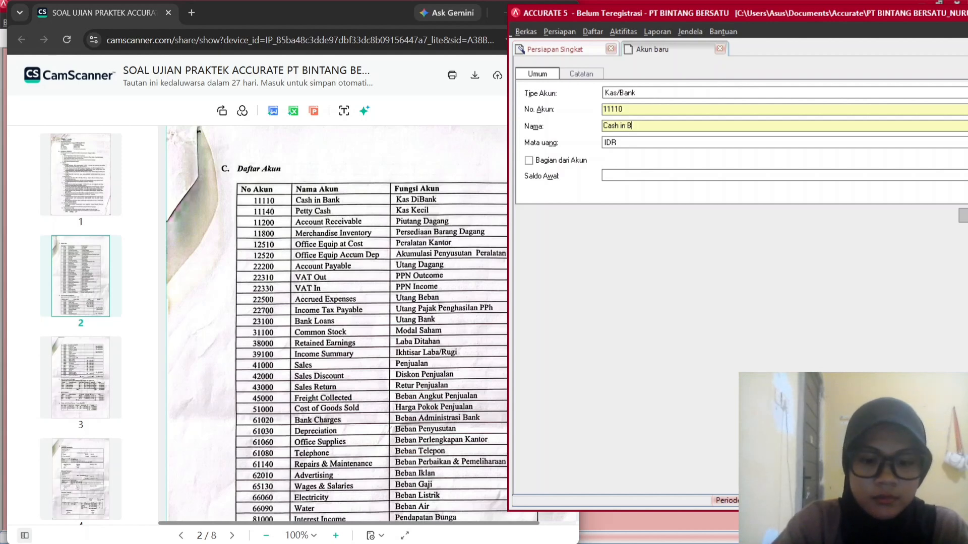
Enter a 62.500.000 opening balance and save the Cash in Bank account.
{"action": "scroll", "coordinate": [350, 335], "scroll_direction": "down", "scroll_amount": 6}
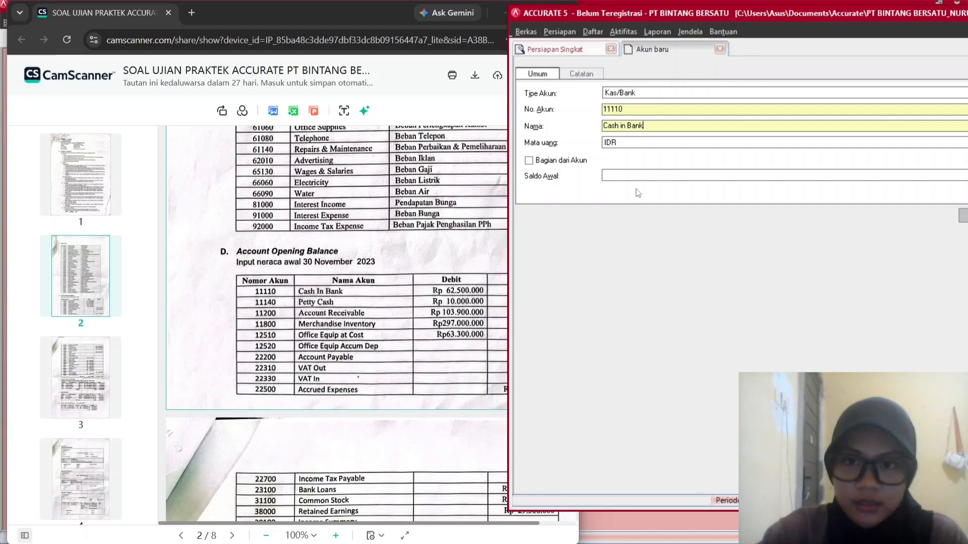
{"action": "left_click", "coordinate": [633, 175]}
{"action": "type", "text": "62"}
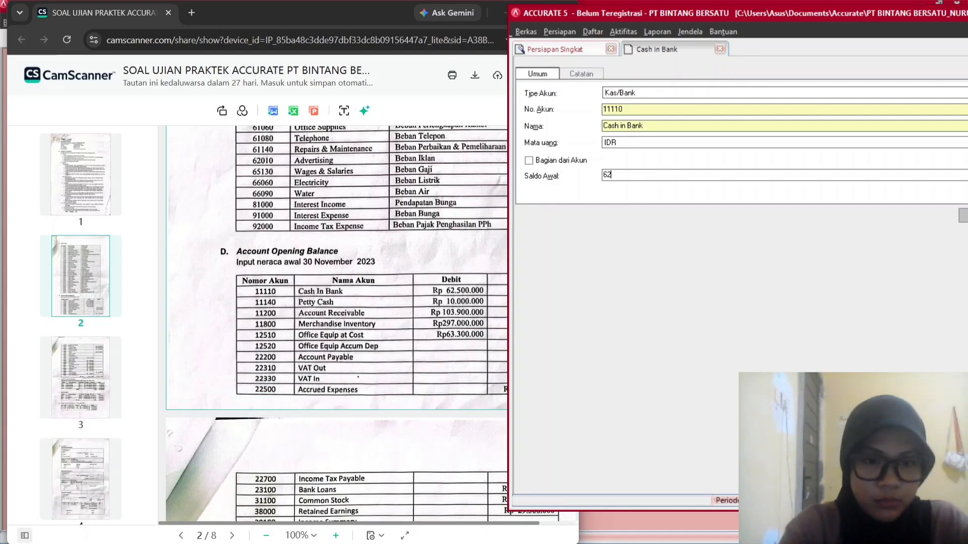
{"action": "type", "text": "50"}
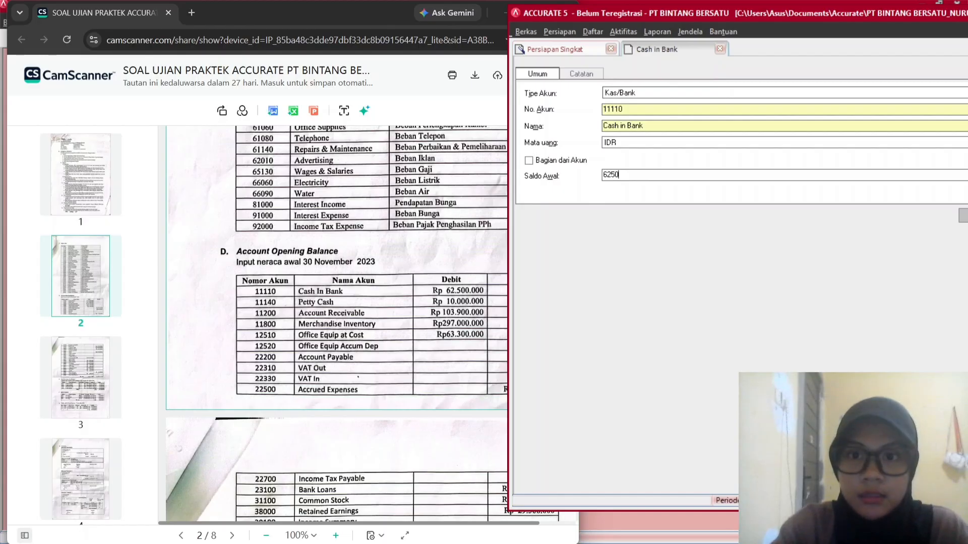
{"action": "type", "text": "0000"}
{"action": "key", "text": "Tab"}
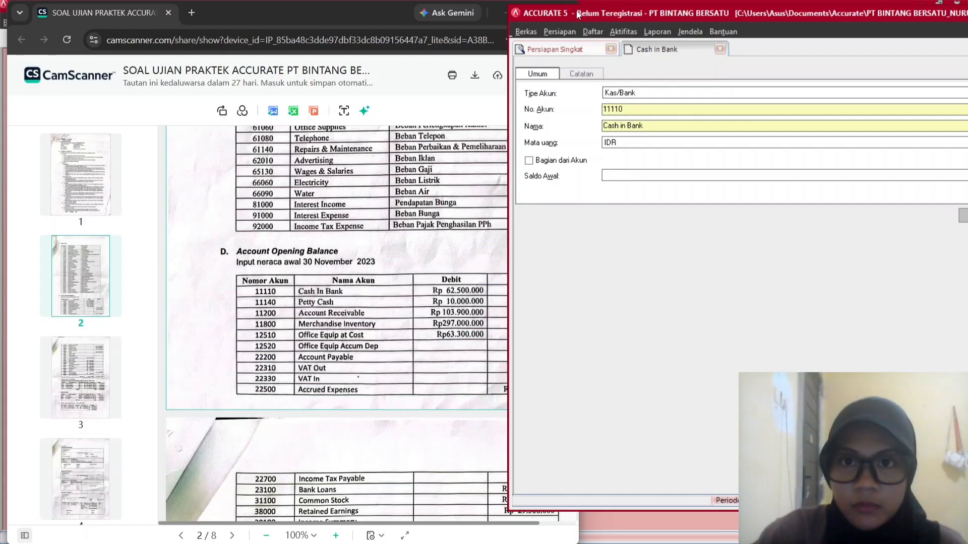
{"action": "left_click_drag", "start_coordinate": [571, 14], "coordinate": [504, 15]}
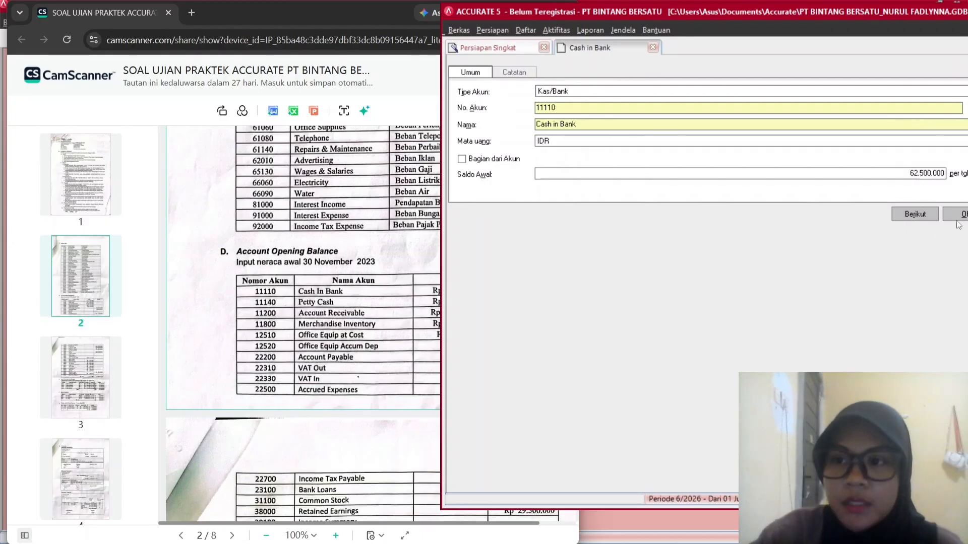
{"action": "left_click_drag", "start_coordinate": [816, 4], "coordinate": [765, 17]}
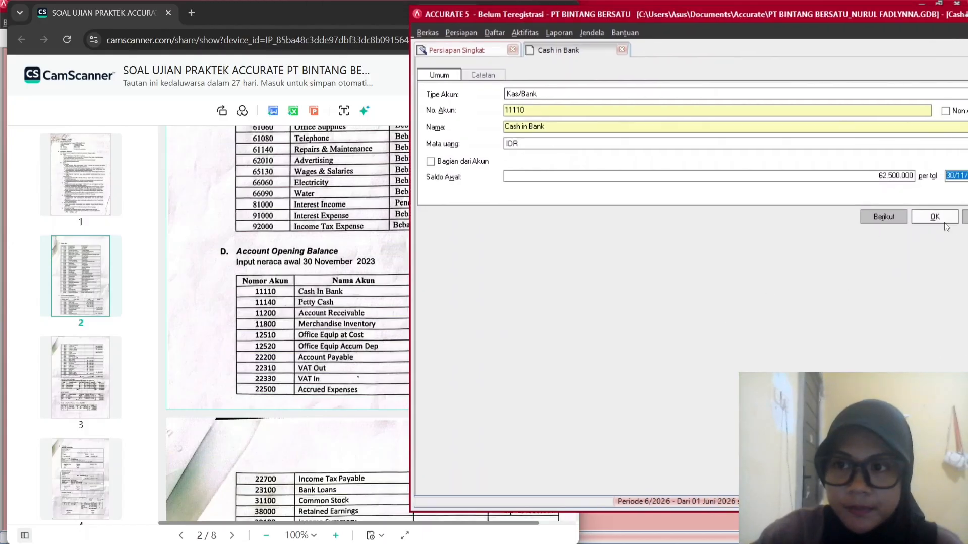
{"action": "left_click_drag", "start_coordinate": [658, 16], "coordinate": [555, 16]}
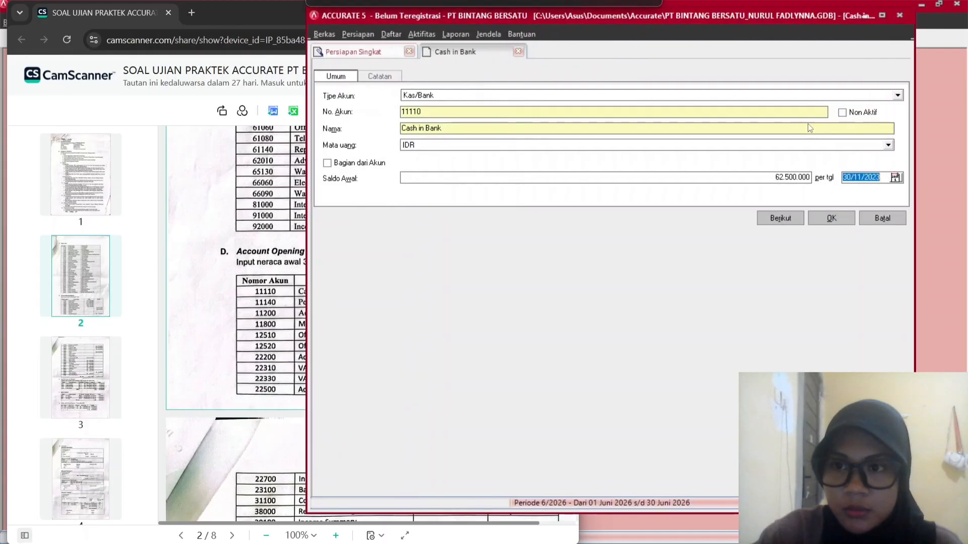
{"action": "left_click", "coordinate": [831, 224]}
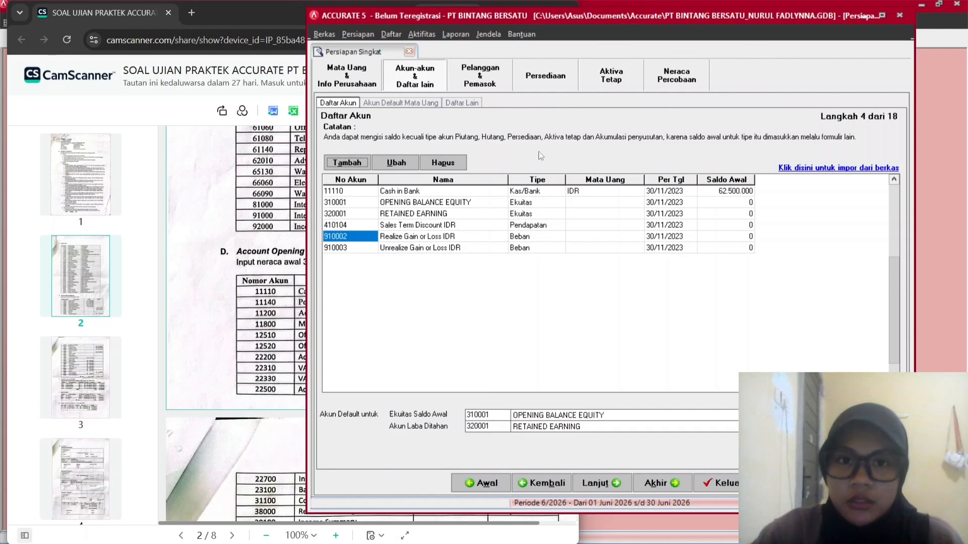
Create a new Kas/Bank account numbered 11140 and named Petty Cash.
{"action": "left_click", "coordinate": [356, 164]}
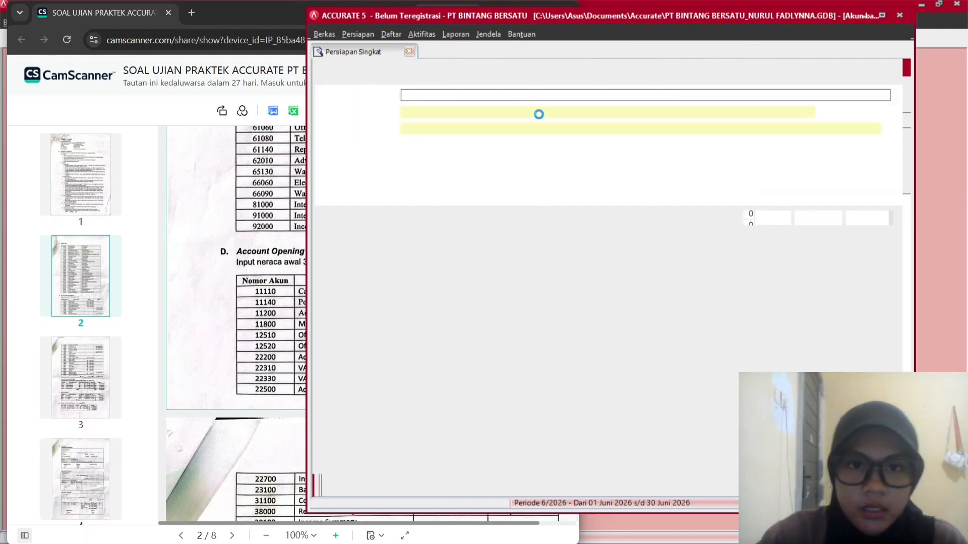
{"action": "scroll", "coordinate": [273, 266], "scroll_direction": "up", "scroll_amount": 4}
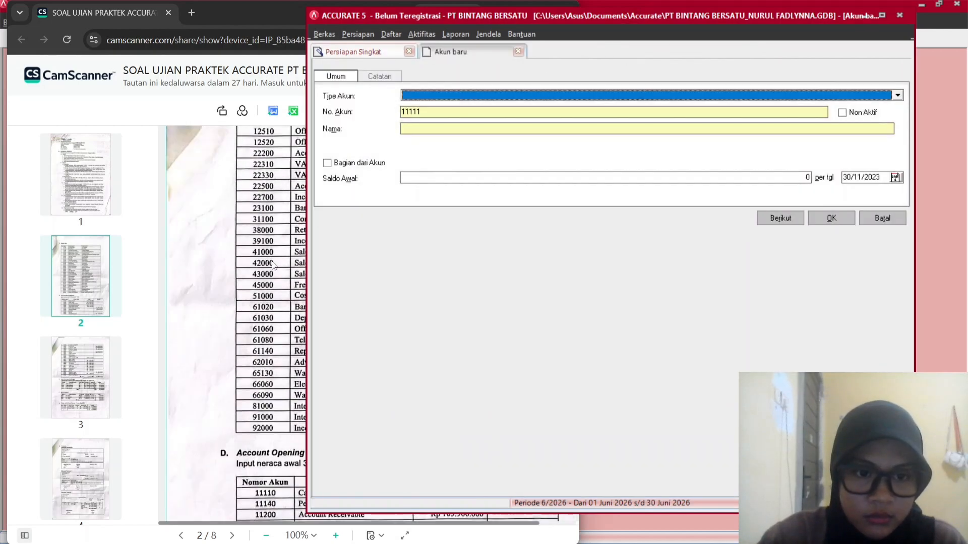
{"action": "scroll", "coordinate": [273, 265], "scroll_direction": "down", "scroll_amount": 12}
{"action": "scroll", "coordinate": [273, 266], "scroll_direction": "up", "scroll_amount": 7}
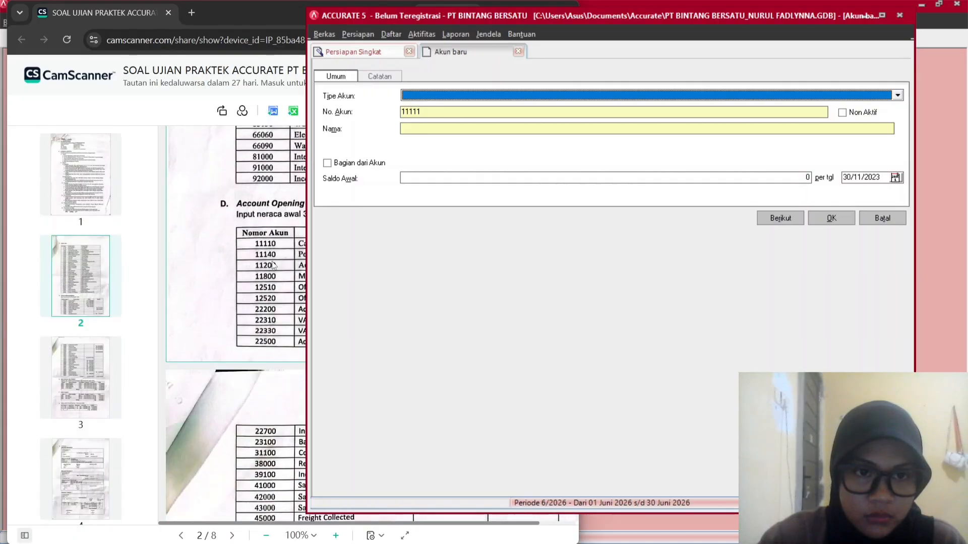
{"action": "scroll", "coordinate": [272, 266], "scroll_direction": "up", "scroll_amount": 7}
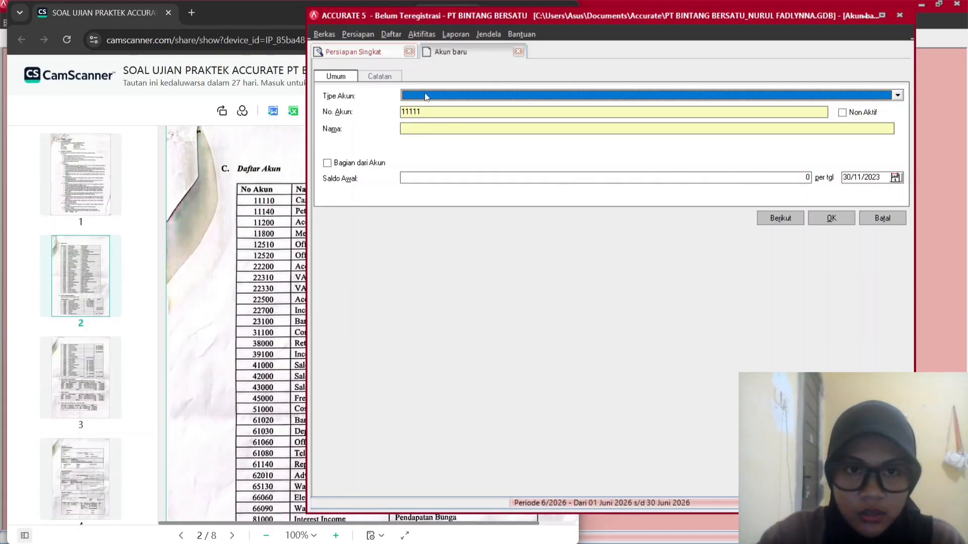
{"action": "left_click", "coordinate": [198, 17]}
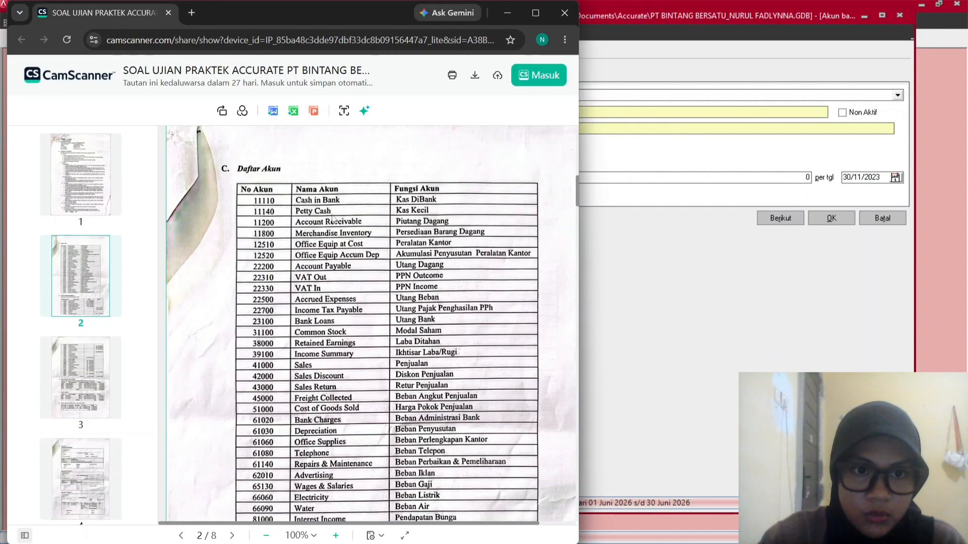
{"action": "left_click", "coordinate": [618, 41]}
{"action": "left_click", "coordinate": [450, 99]}
{"action": "left_click", "coordinate": [444, 105]}
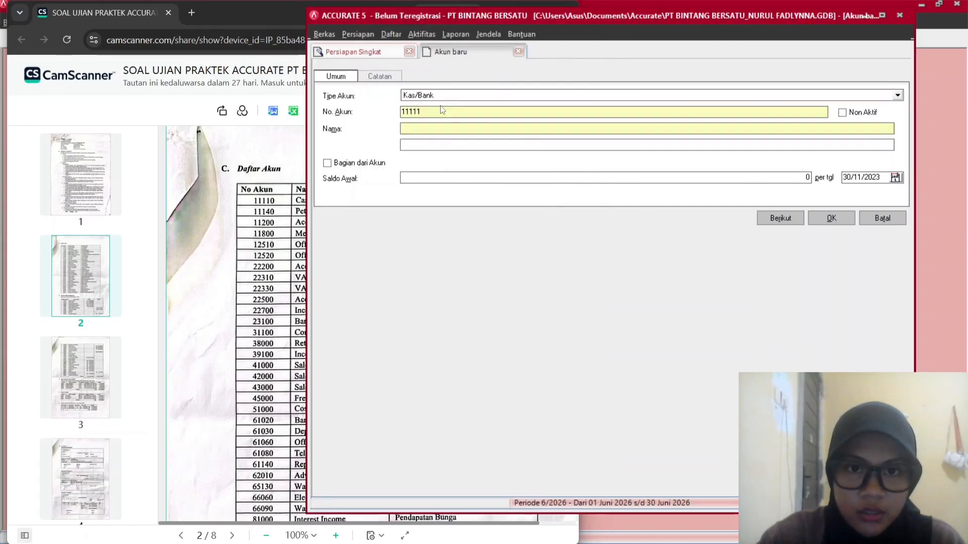
{"action": "key", "text": "BackSpace"}
{"action": "key", "text": "BackSpace"}
{"action": "key", "text": "BackSpace"}
{"action": "key", "text": "BackSpace"}
{"action": "key", "text": "BackSpace"}
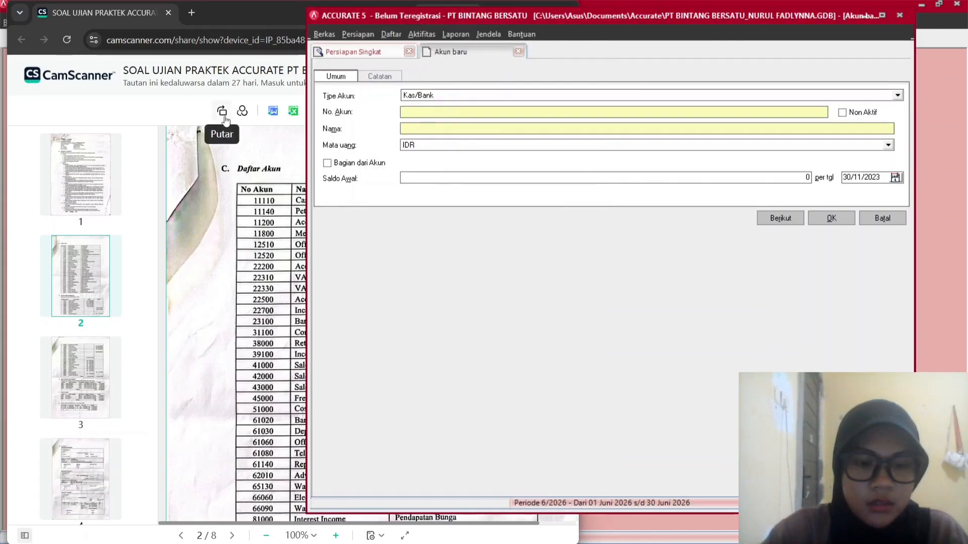
{"action": "type", "text": "11140"}
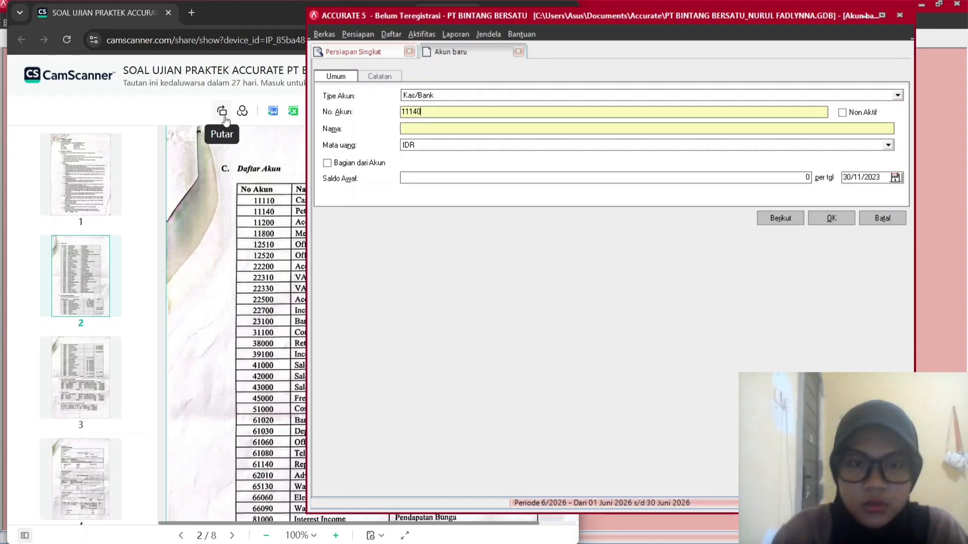
{"action": "key", "text": "Tab"}
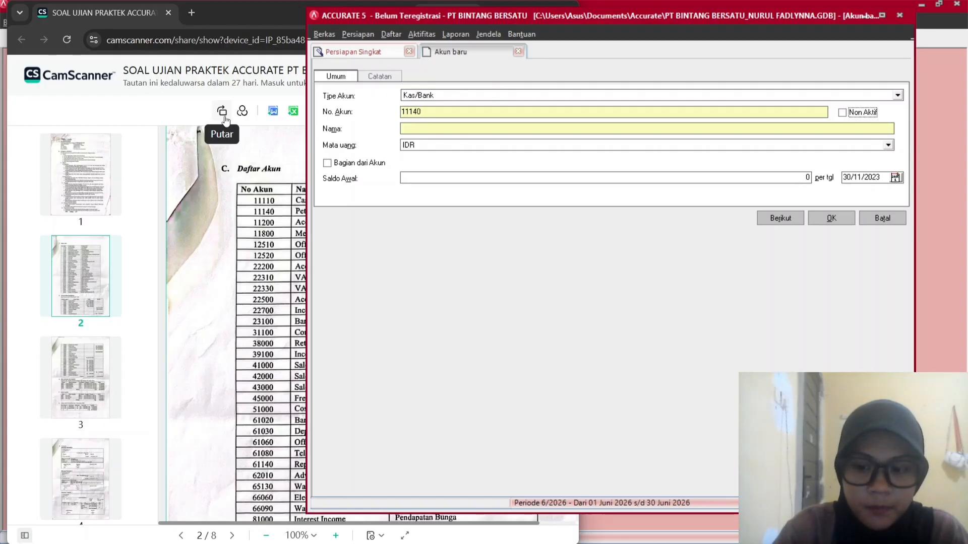
{"action": "key", "text": "Tab"}
{"action": "type", "text": "Petty"}
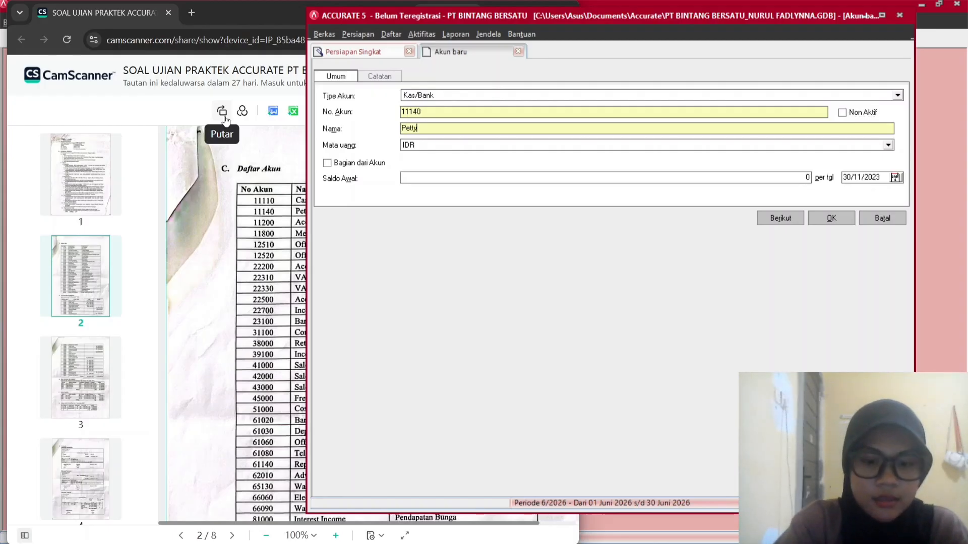
{"action": "type", "text": " Cash"}
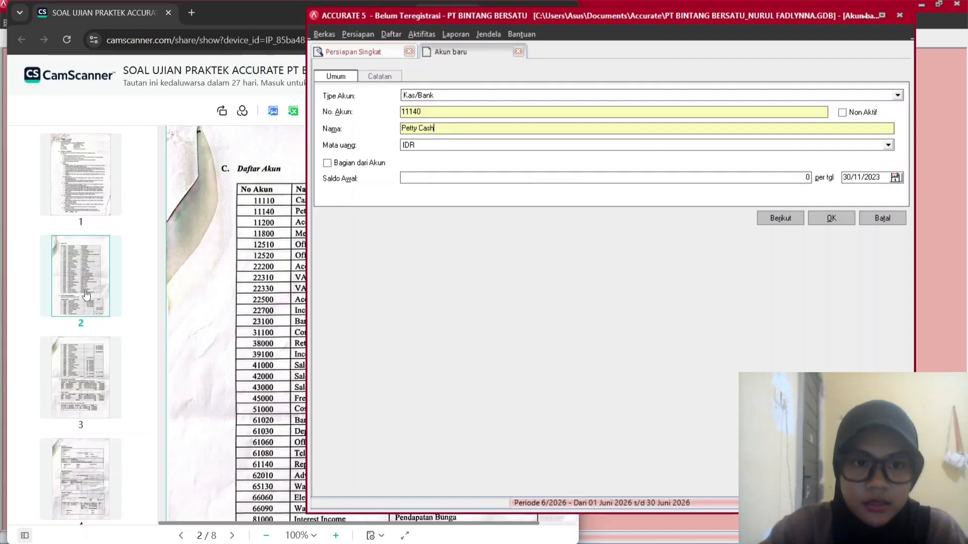
Give Petty Cash a 10.000.000 opening balance and save it.
{"action": "scroll", "coordinate": [226, 303], "scroll_direction": "down", "scroll_amount": 5}
{"action": "left_click", "coordinate": [272, 26]}
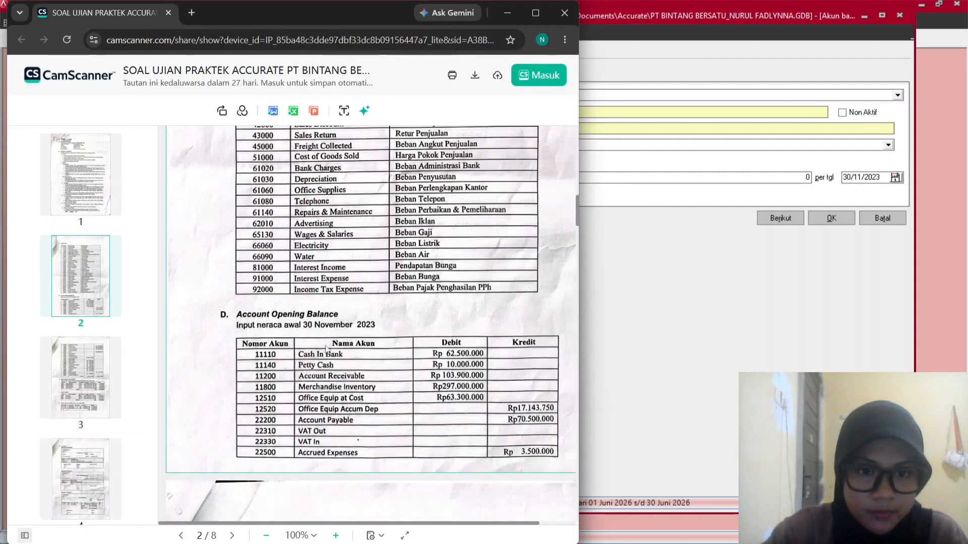
{"action": "left_click", "coordinate": [710, 10]}
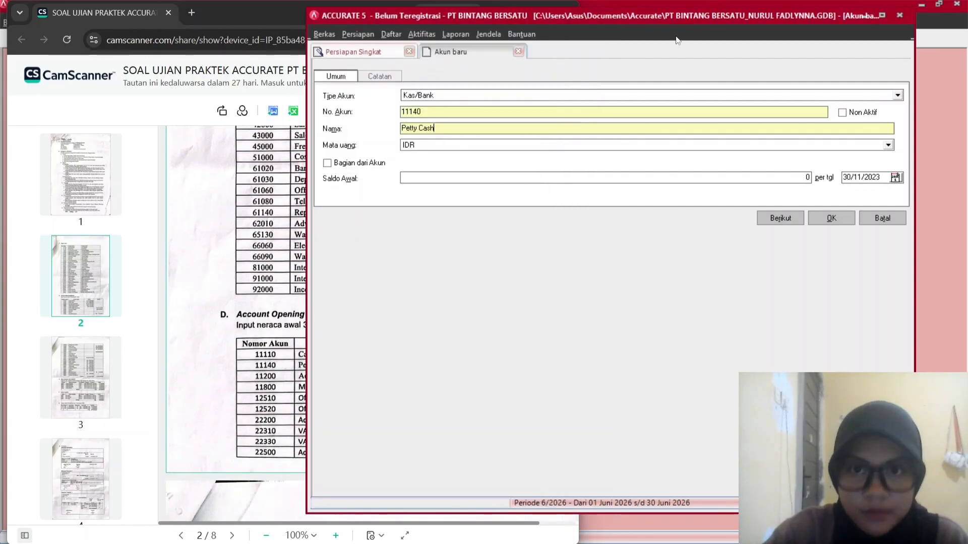
{"action": "left_click", "coordinate": [450, 176]}
{"action": "type", "text": "10000000"}
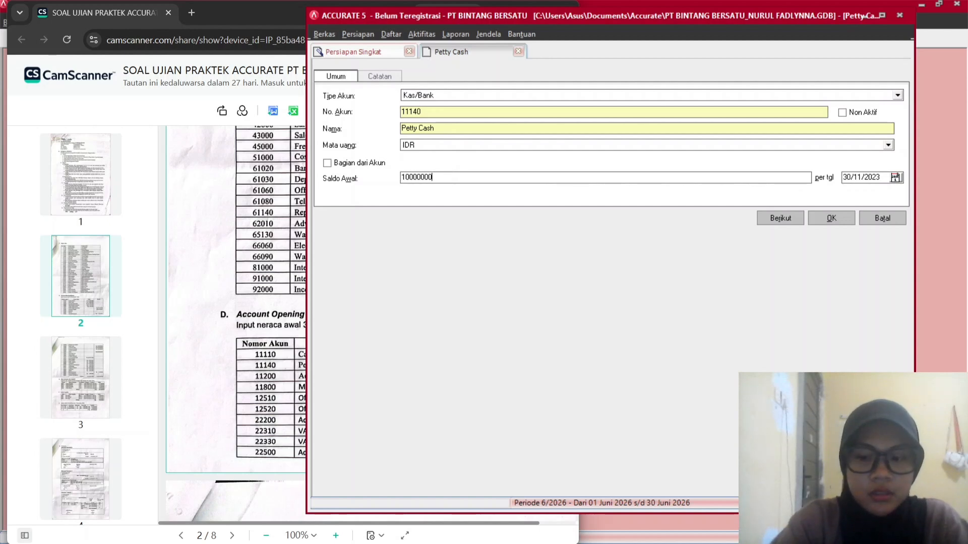
{"action": "key", "text": "Tab"}
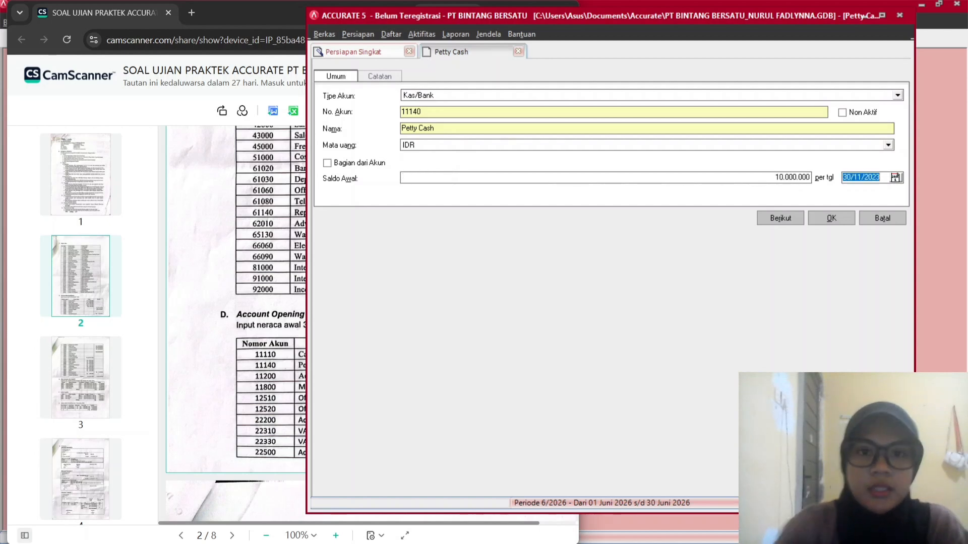
{"action": "left_click", "coordinate": [781, 219]}
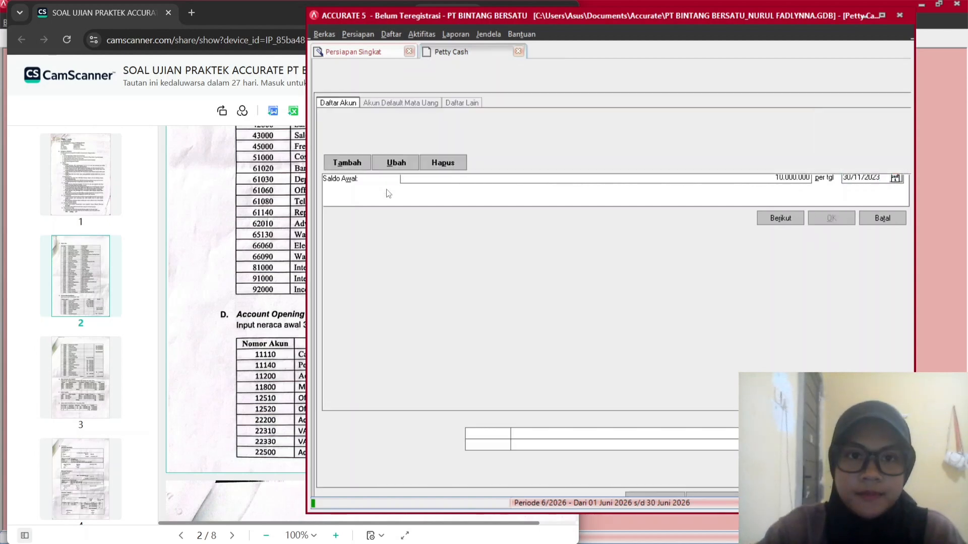
Start a new Akun Piutang account numbered 11200.
{"action": "left_click", "coordinate": [349, 162]}
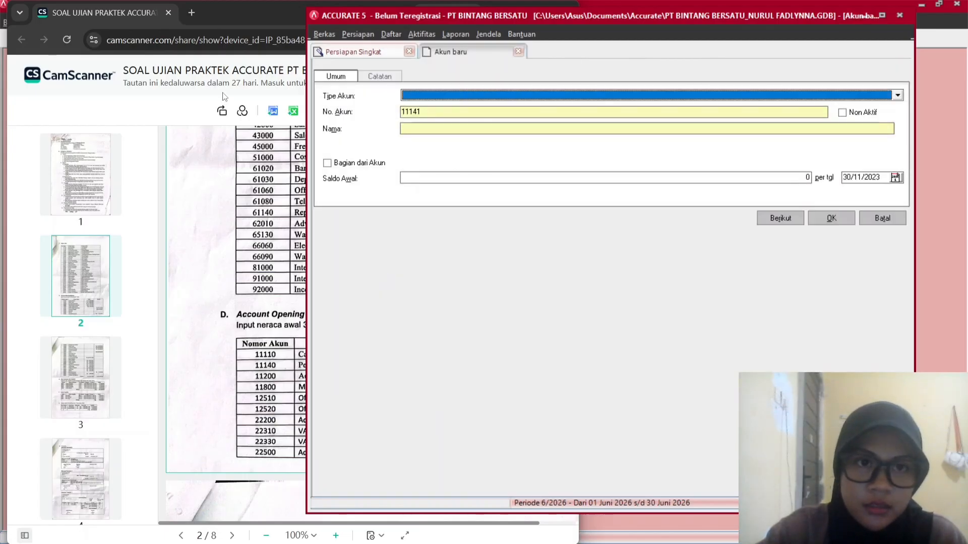
{"action": "left_click", "coordinate": [249, 23]}
{"action": "scroll", "coordinate": [303, 222], "scroll_direction": "up", "scroll_amount": 4}
{"action": "scroll", "coordinate": [303, 222], "scroll_direction": "up", "scroll_amount": 1}
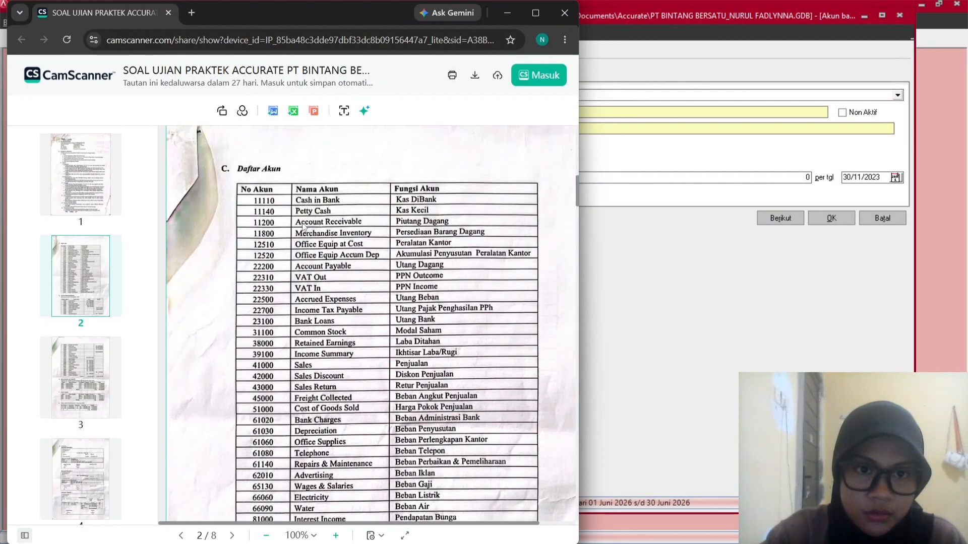
{"action": "left_click", "coordinate": [609, 36]}
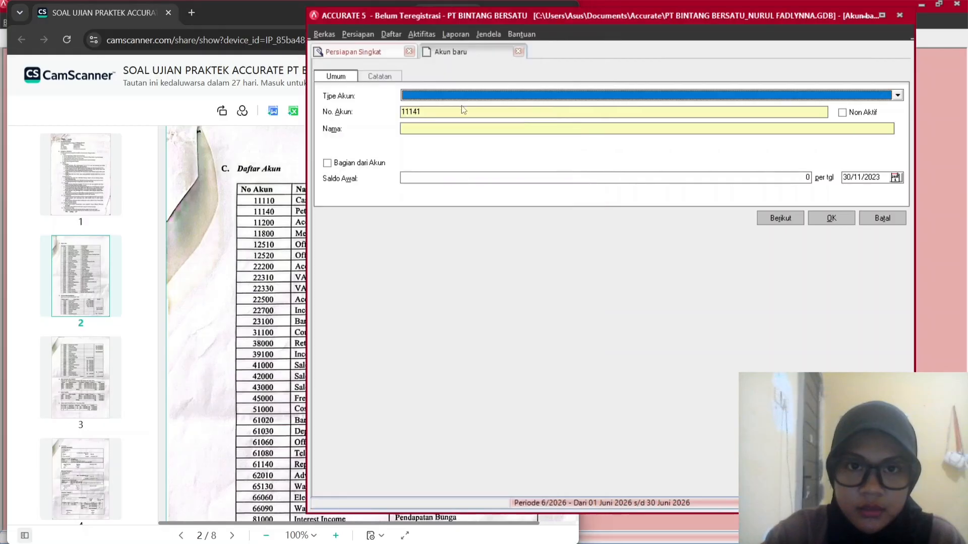
{"action": "left_click", "coordinate": [463, 97]}
{"action": "left_click", "coordinate": [422, 114]}
{"action": "key", "text": "Tab"}
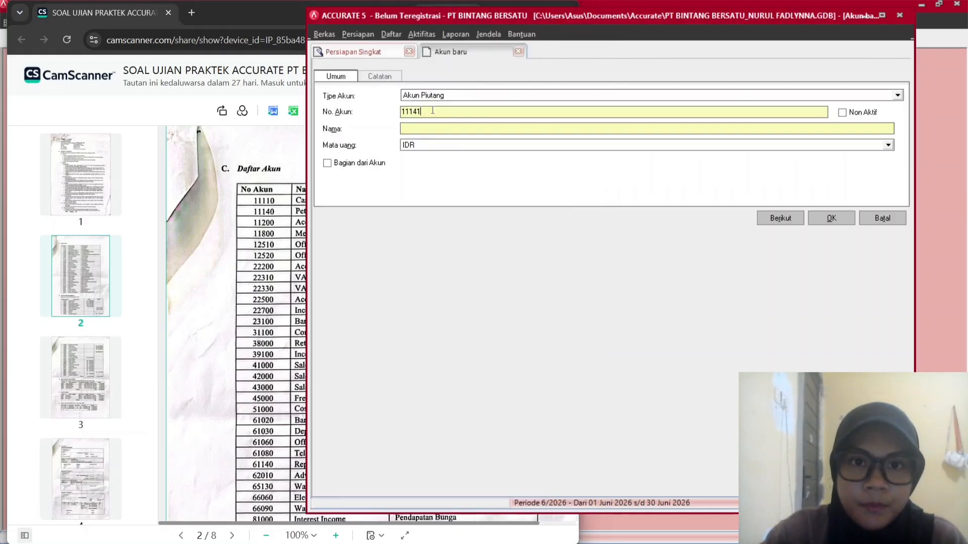
{"action": "type", "text": "1120"}
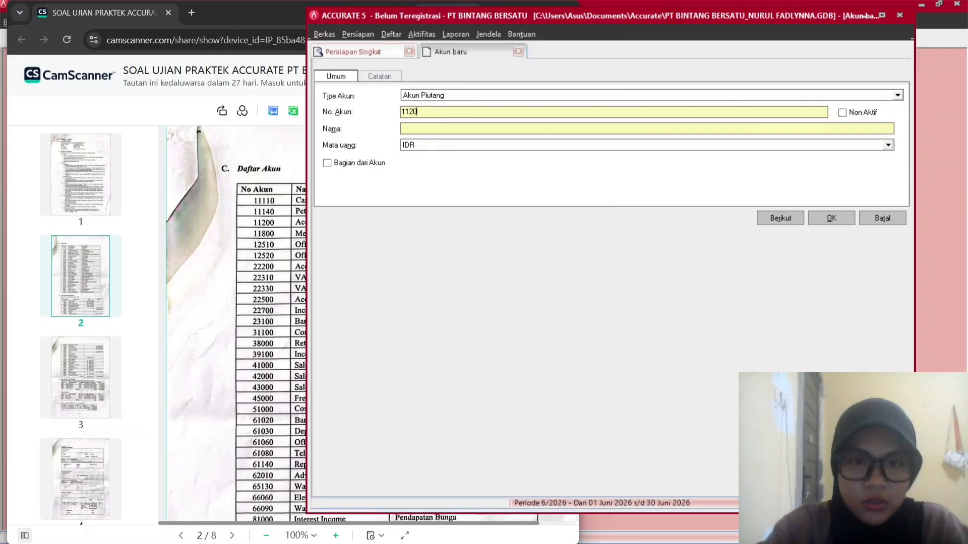
{"action": "type", "text": "0"}
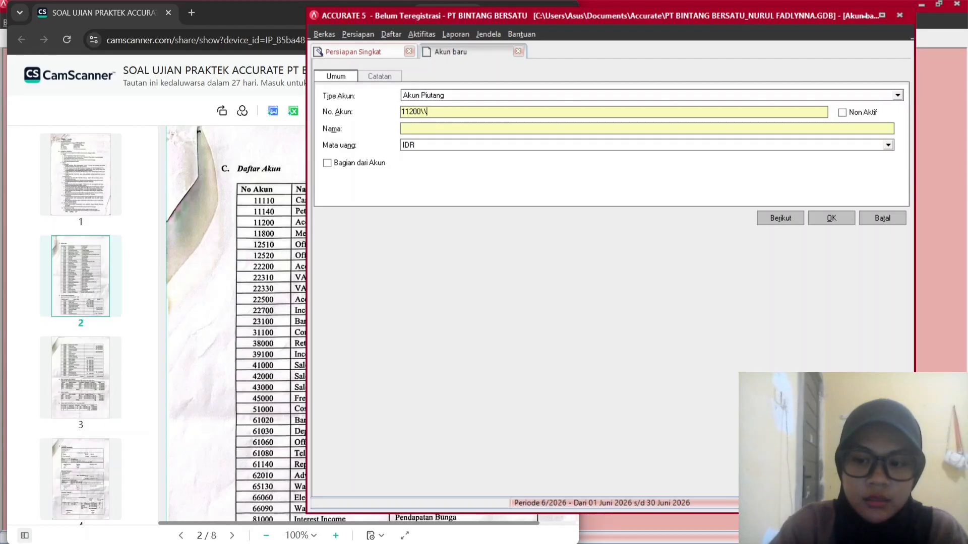
{"action": "key", "text": "Tab"}
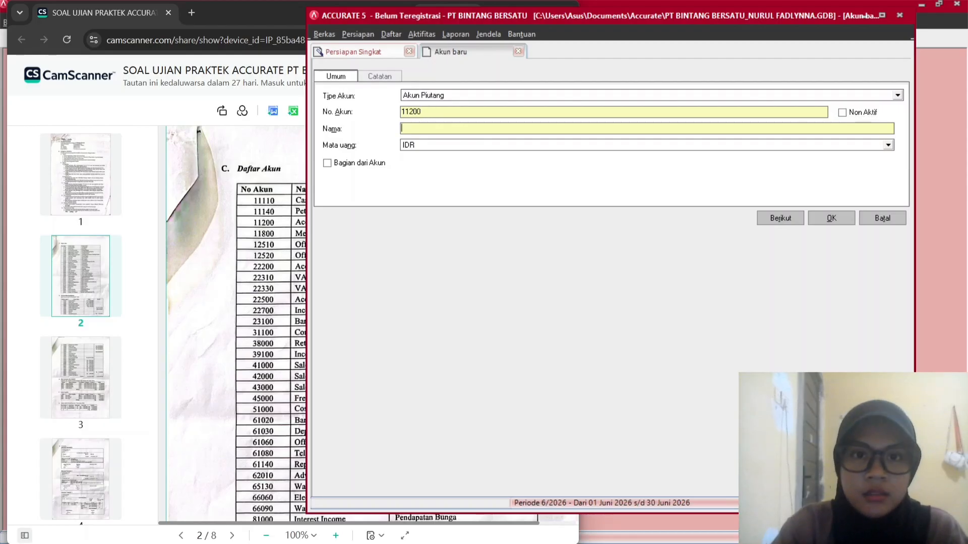
Name the account 'Account Receivable' and save it.
{"action": "type", "text": "Account R"}
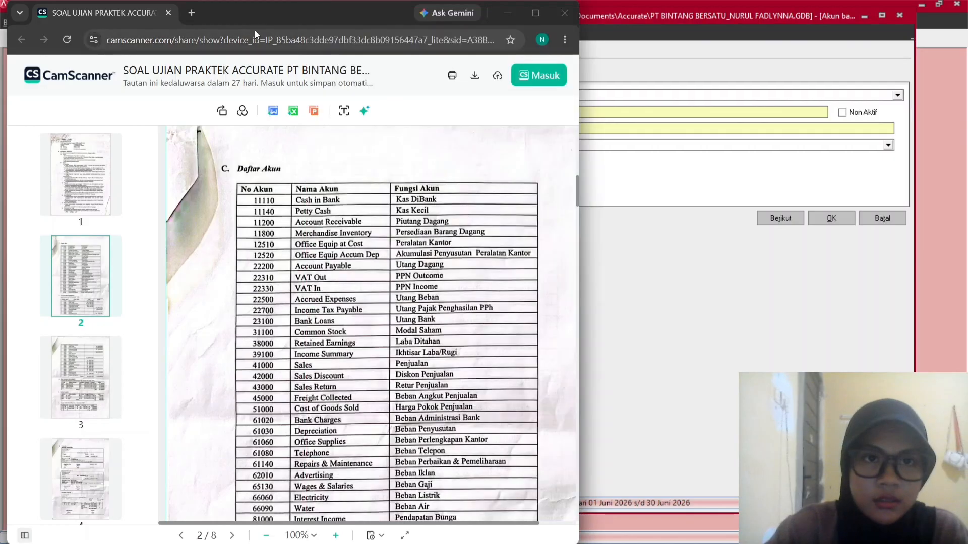
{"action": "left_click", "coordinate": [255, 30]}
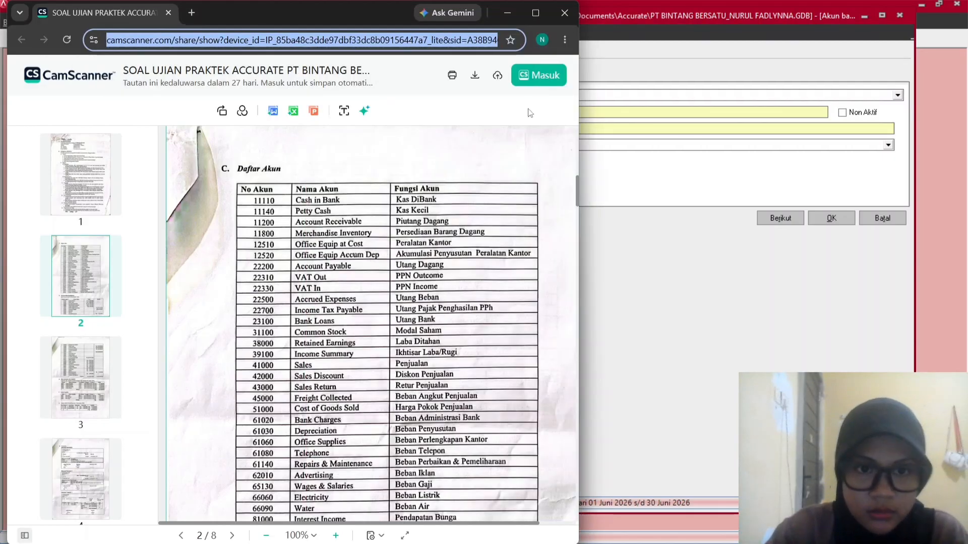
{"action": "left_click", "coordinate": [601, 36]}
{"action": "type", "text": "e"}
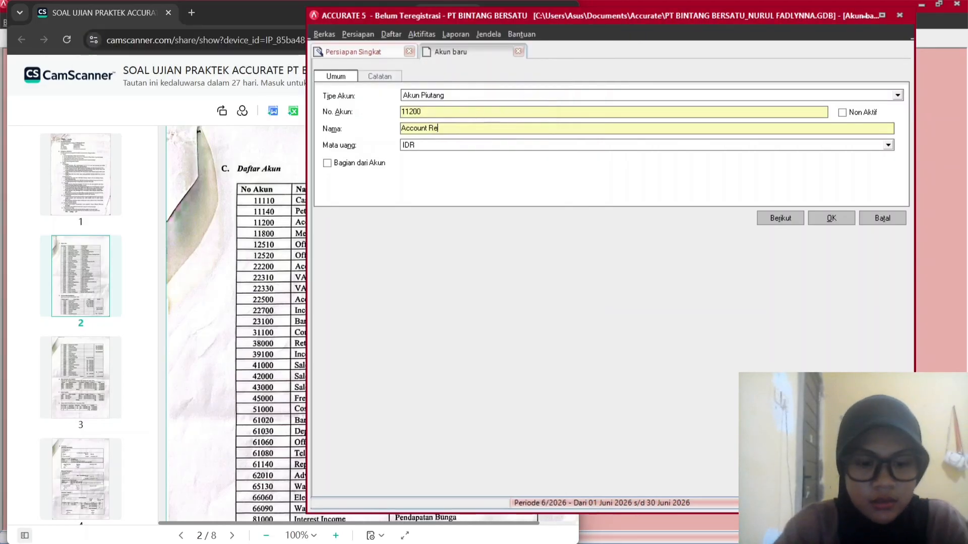
{"action": "type", "text": "ceivable"}
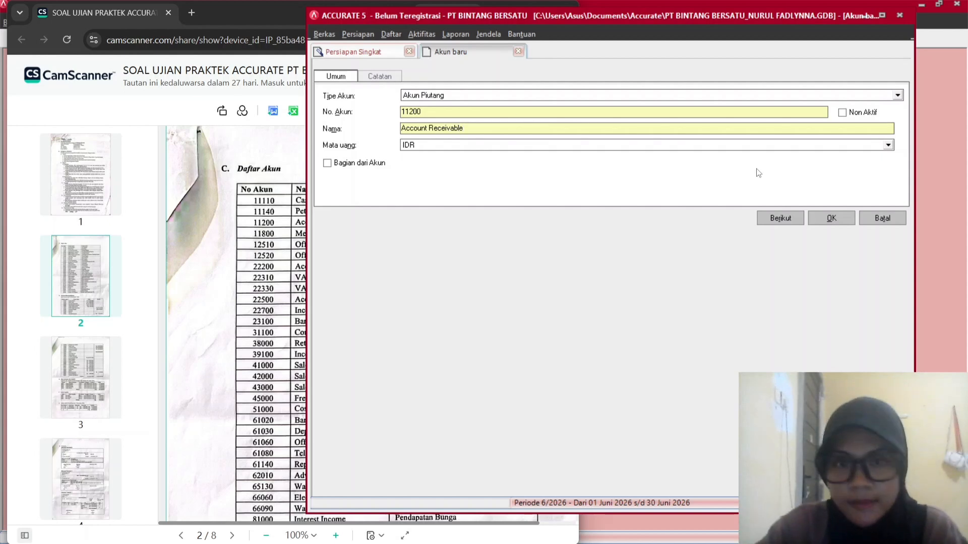
{"action": "left_click", "coordinate": [832, 218]}
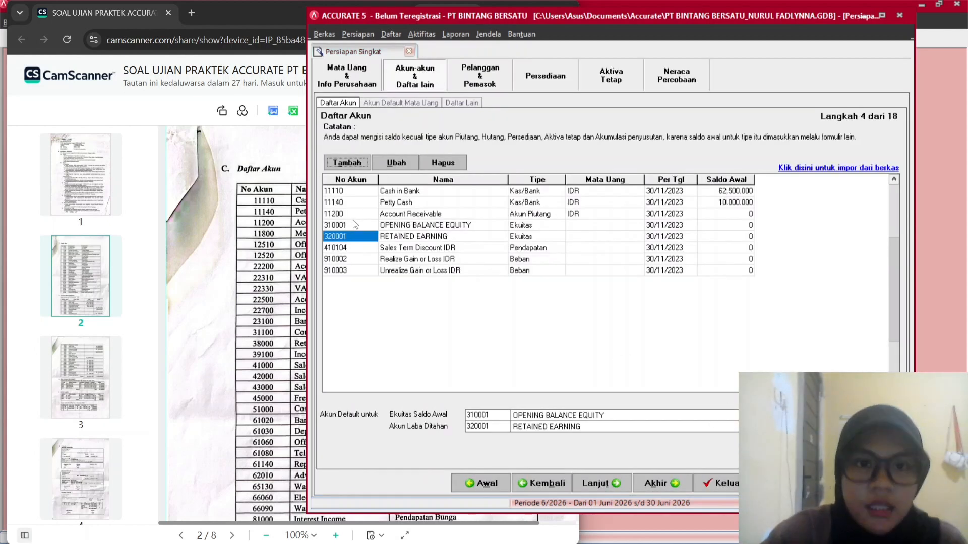
Create a Persediaan account 11800 named Merchandise Inventory.
{"action": "left_click", "coordinate": [359, 214]}
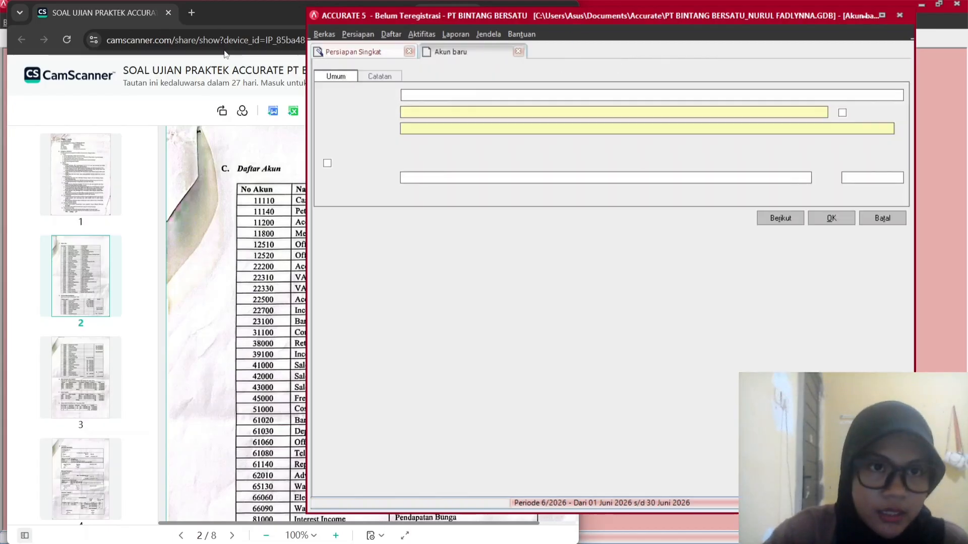
{"action": "left_click", "coordinate": [225, 20]}
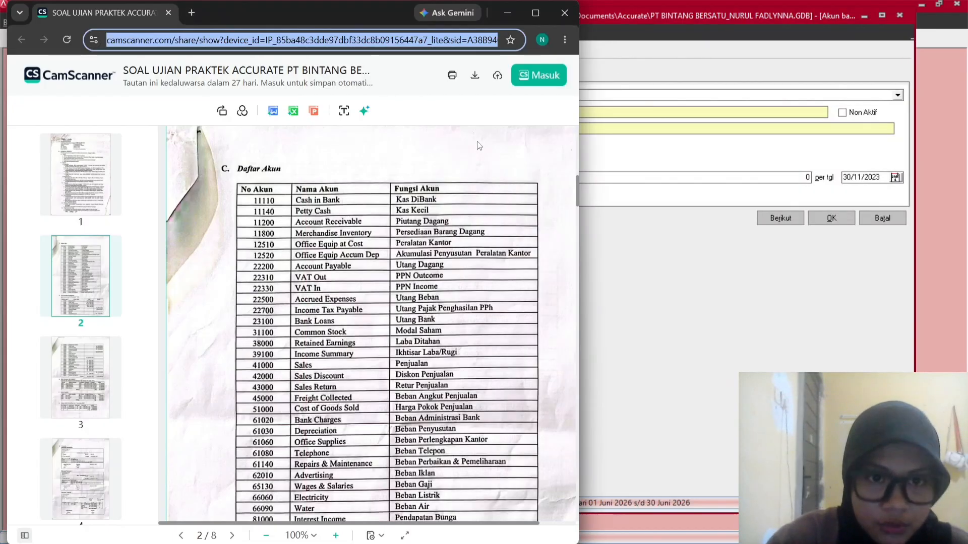
{"action": "left_click", "coordinate": [655, 33]}
{"action": "left_click", "coordinate": [557, 95]}
{"action": "left_click", "coordinate": [448, 134]}
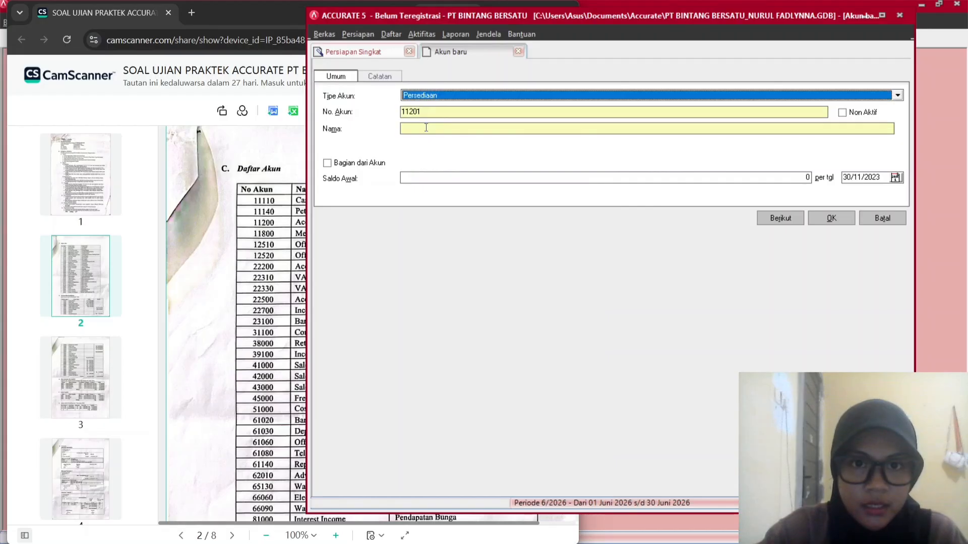
{"action": "key", "text": "Tab"}
{"action": "type", "text": "118"}
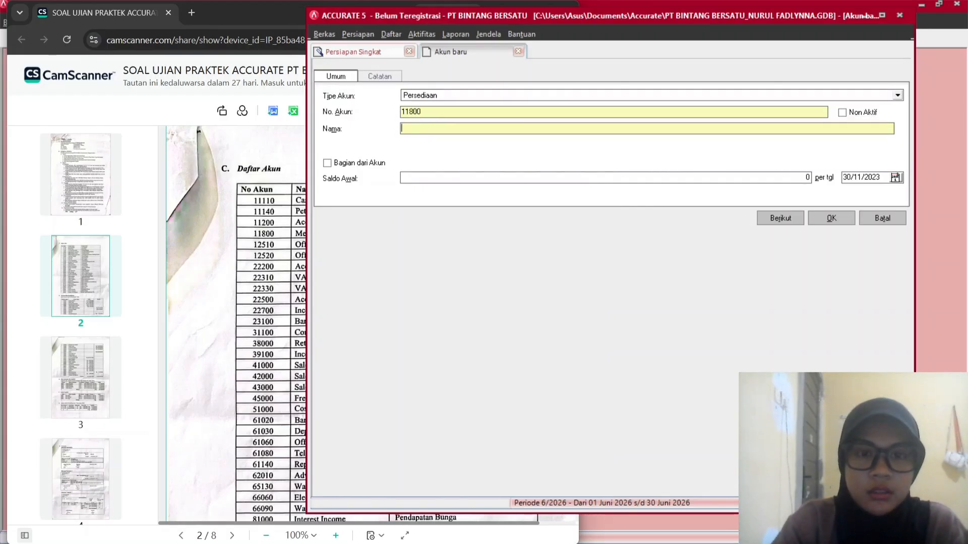
{"action": "type", "text": "Merch"}
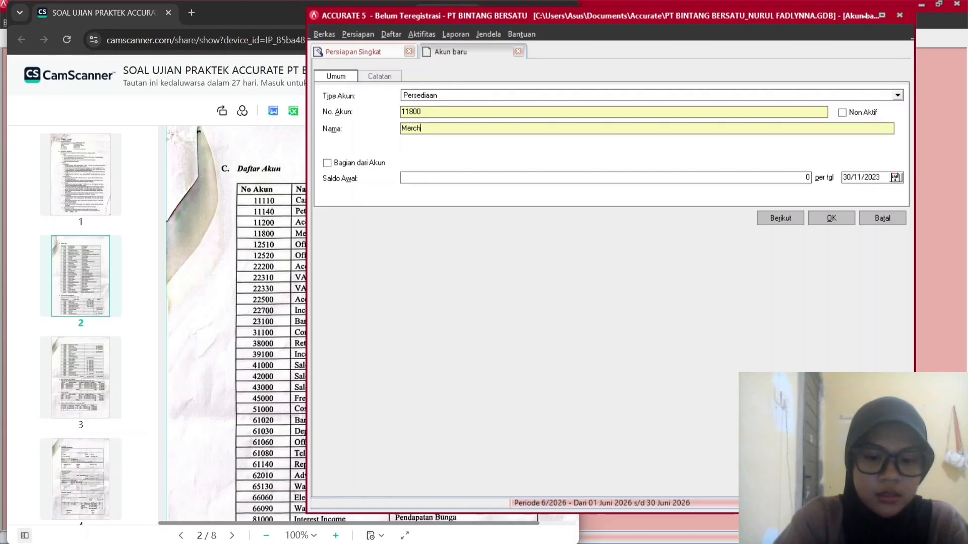
{"action": "type", "text": "andise In"}
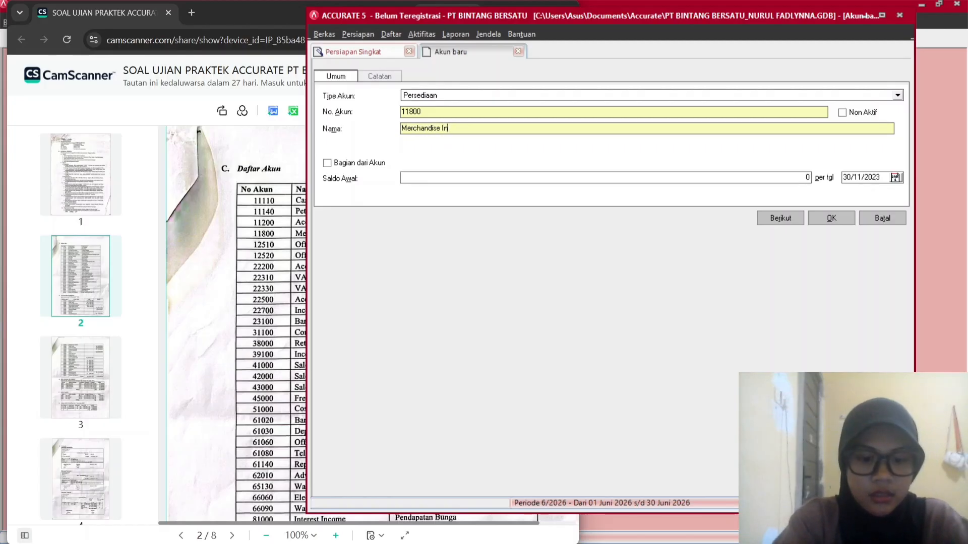
{"action": "type", "text": "ventory"}
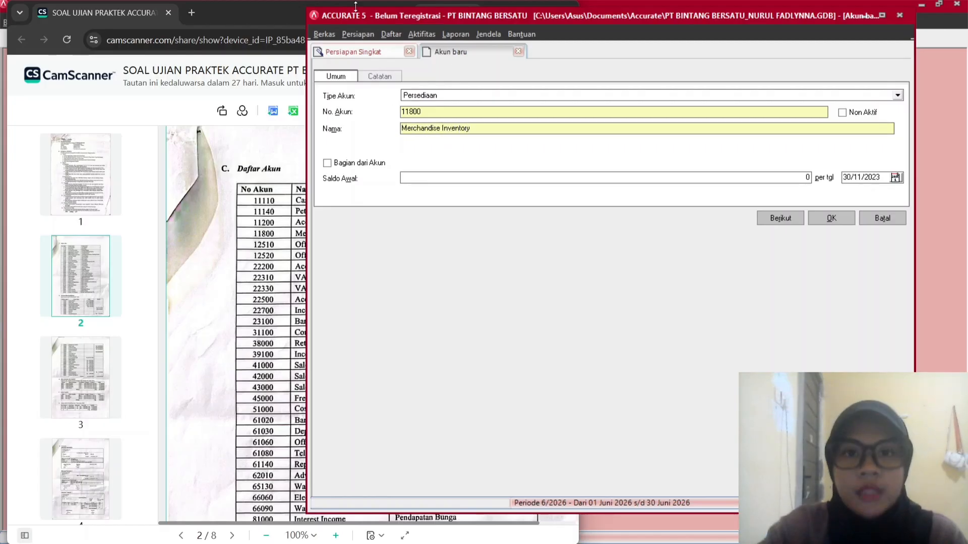
Check the Merchandise Inventory entry against the scanned list and save it.
{"action": "scroll", "coordinate": [247, 444], "scroll_direction": "down", "scroll_amount": 8}
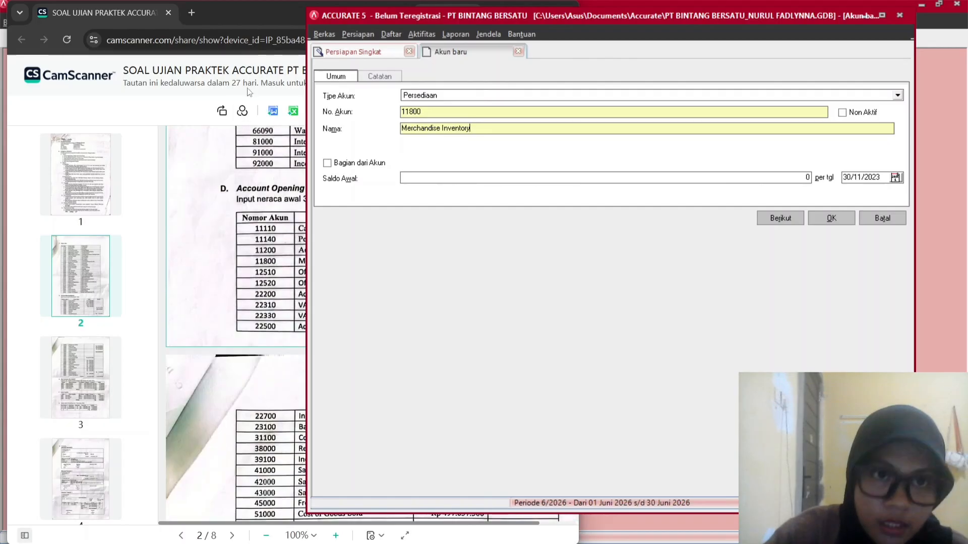
{"action": "left_click", "coordinate": [267, 17]}
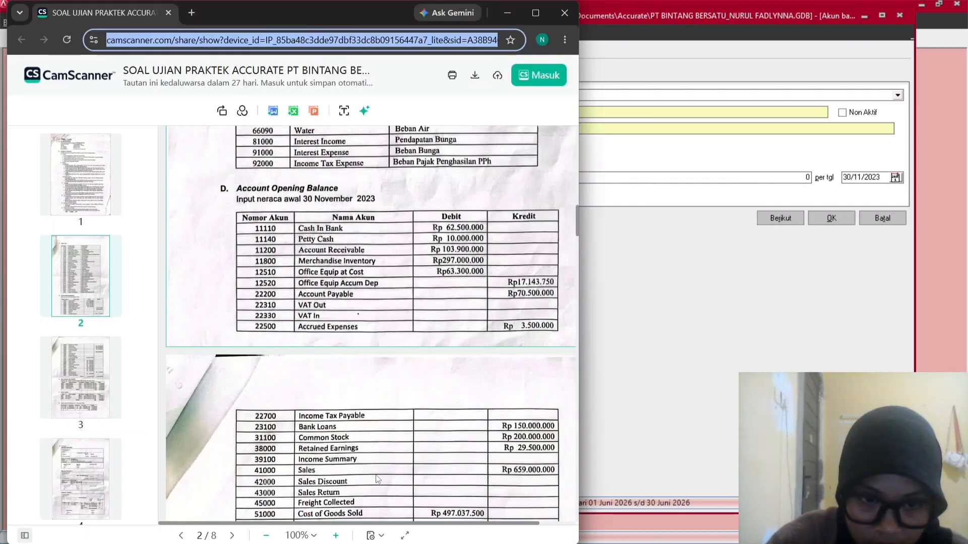
{"action": "scroll", "coordinate": [378, 479], "scroll_direction": "down", "scroll_amount": 3}
{"action": "scroll", "coordinate": [378, 479], "scroll_direction": "up", "scroll_amount": 4}
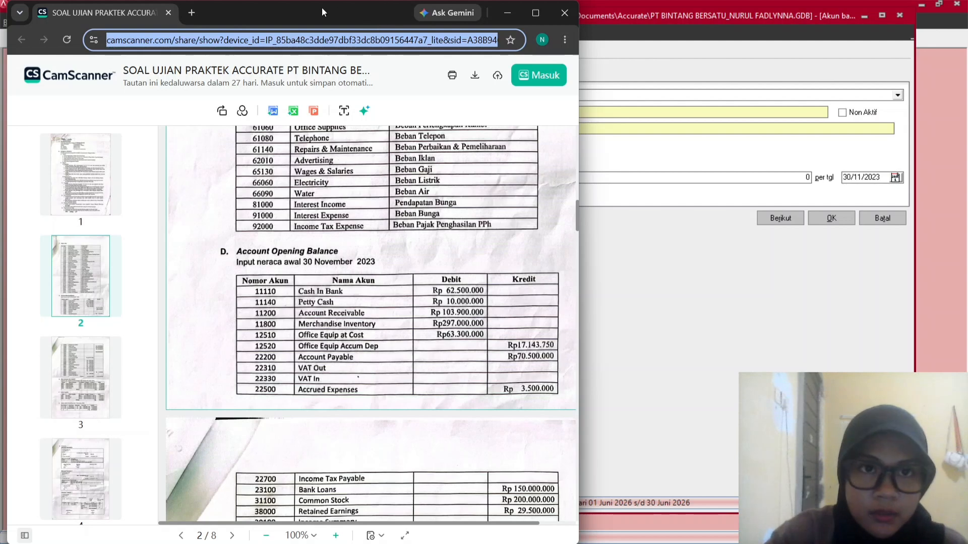
{"action": "left_click", "coordinate": [636, 69]}
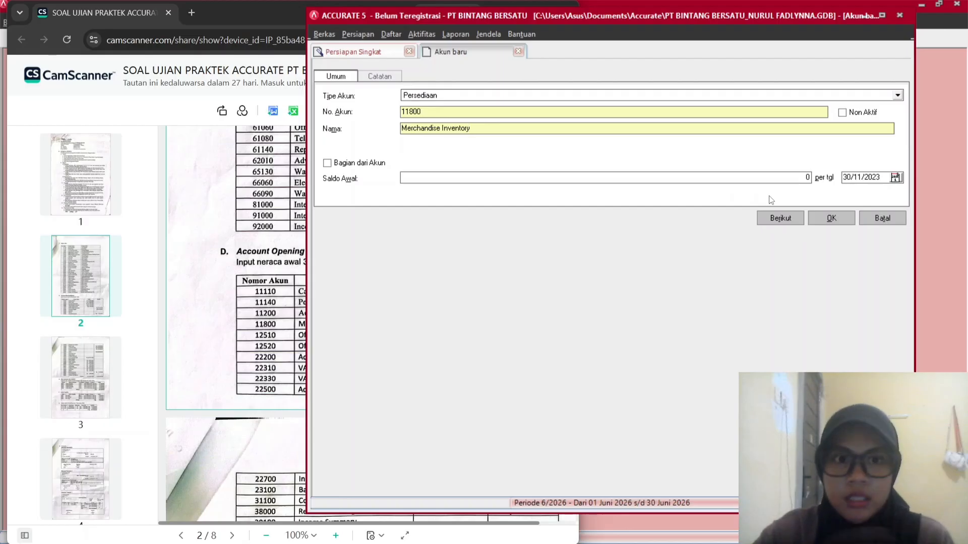
{"action": "left_click", "coordinate": [849, 222]}
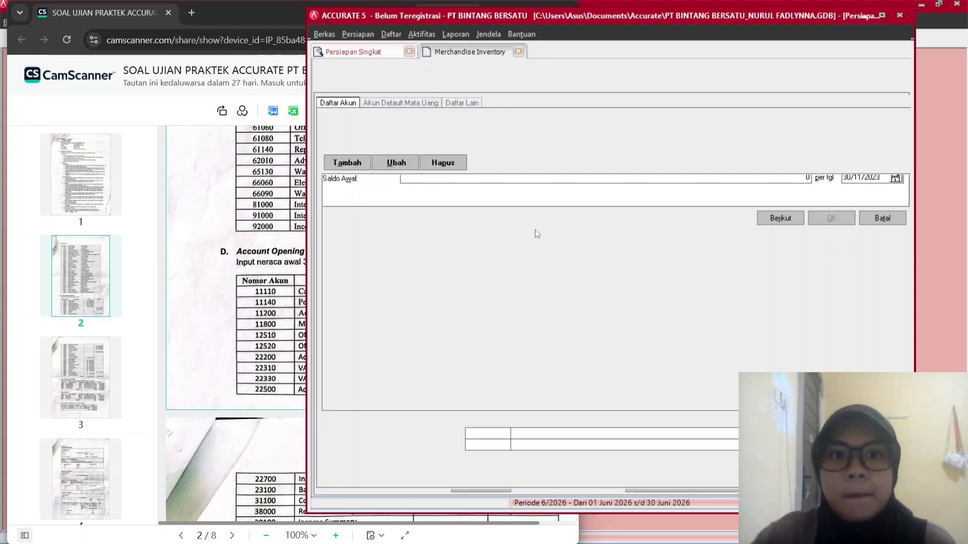
{"action": "left_click", "coordinate": [352, 163]}
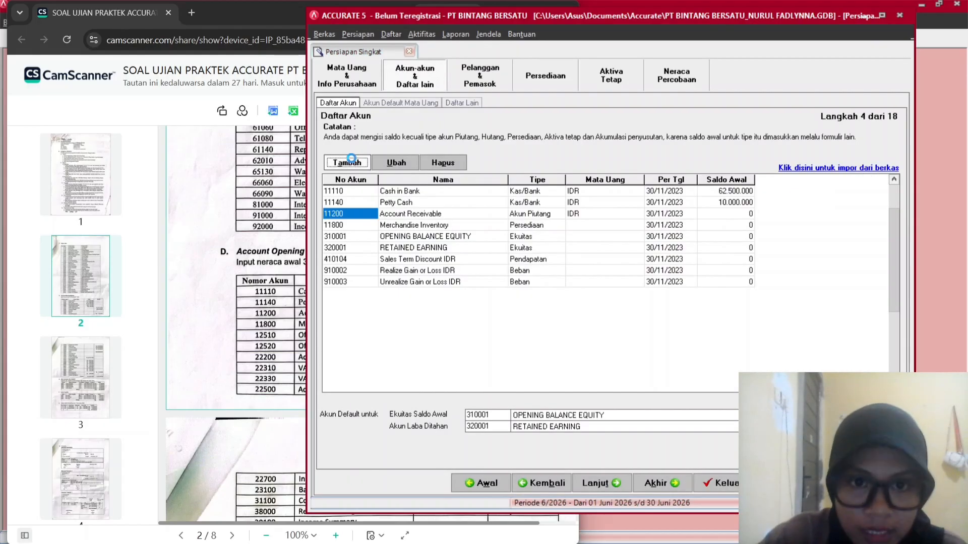
Set the new account to Aktiva Tetap and replace its number with 12510.
{"action": "scroll", "coordinate": [222, 244], "scroll_direction": "up", "scroll_amount": 5}
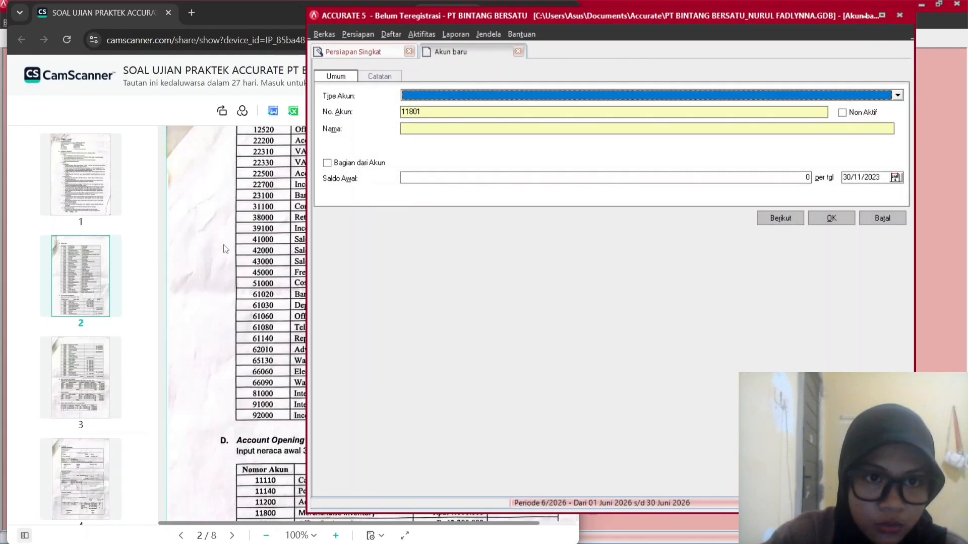
{"action": "left_click", "coordinate": [285, 40]}
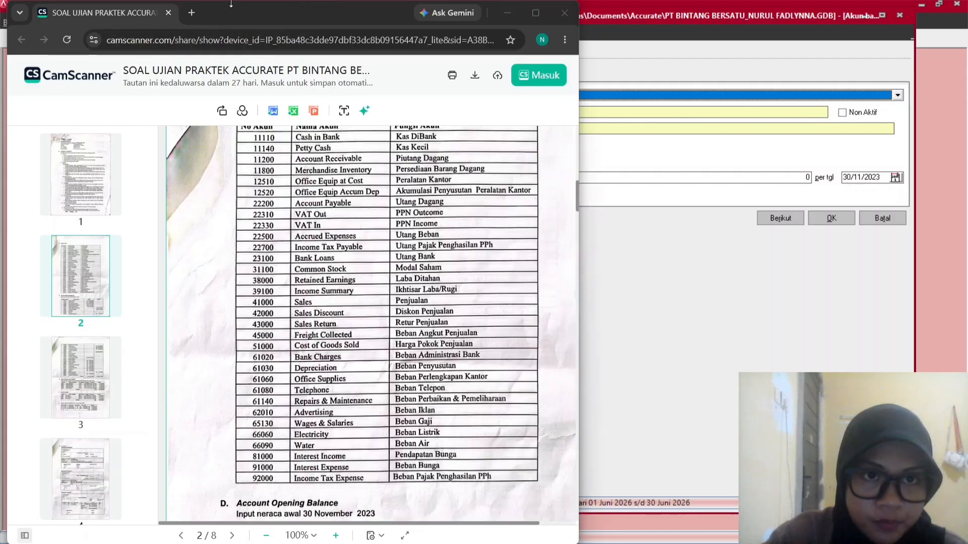
{"action": "left_click", "coordinate": [712, 47]}
{"action": "left_click", "coordinate": [530, 95]}
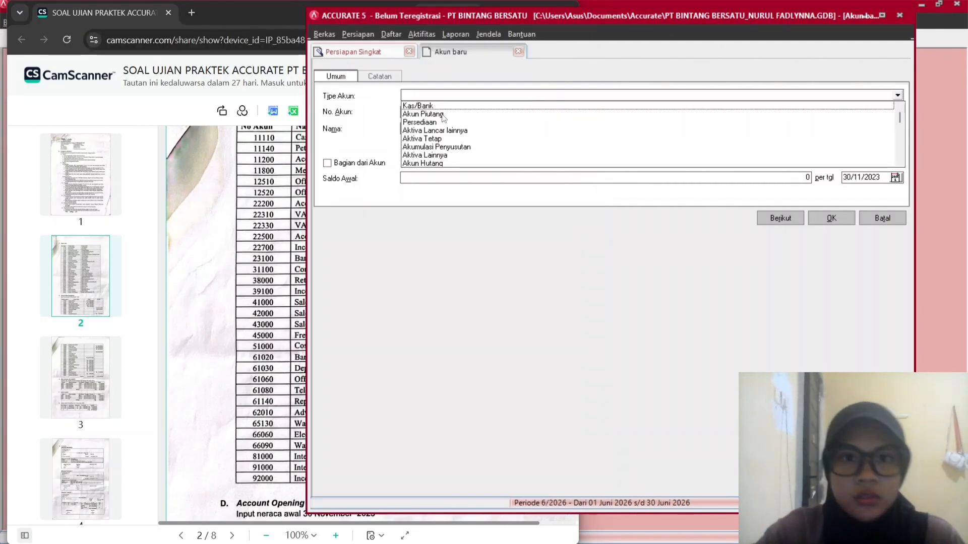
{"action": "left_click", "coordinate": [428, 139]}
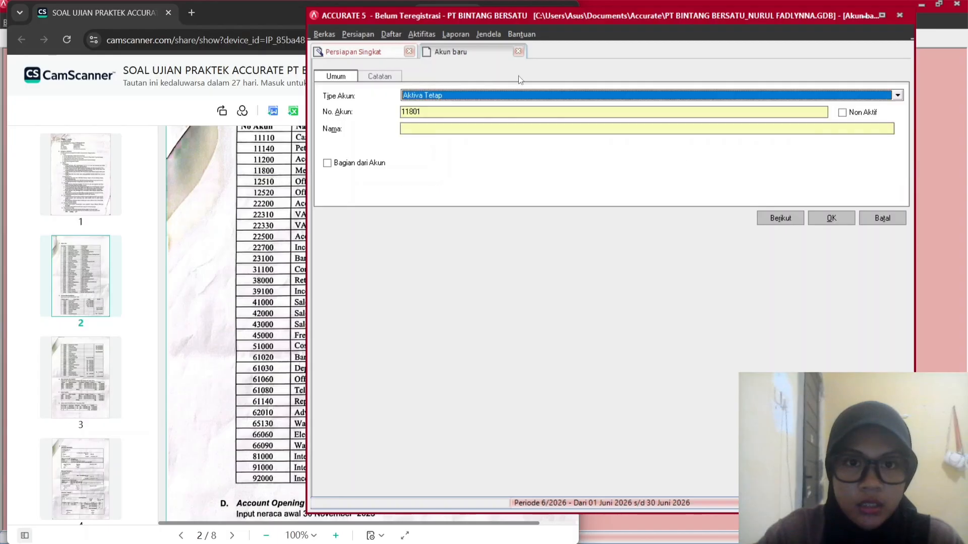
{"action": "left_click", "coordinate": [445, 113]}
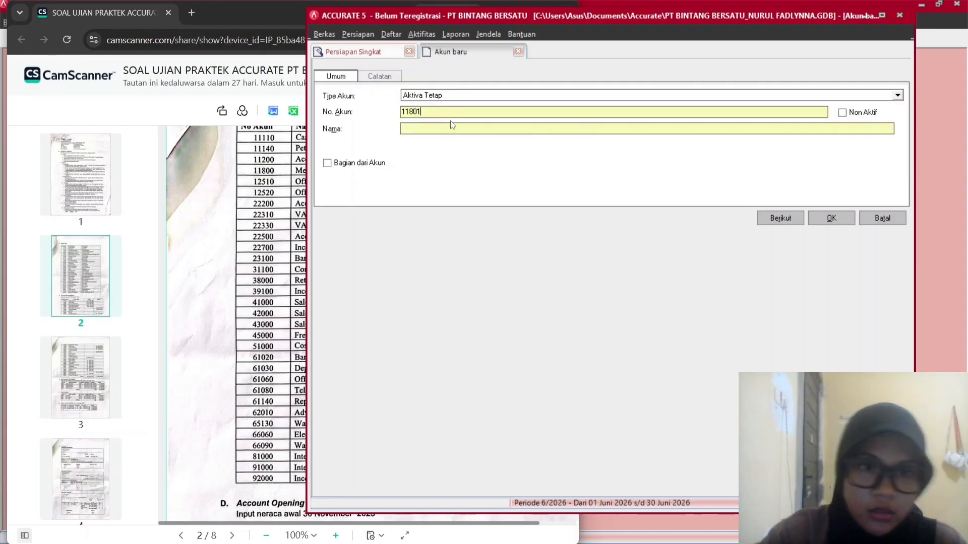
{"action": "left_click_drag", "start_coordinate": [439, 115], "coordinate": [402, 113]}
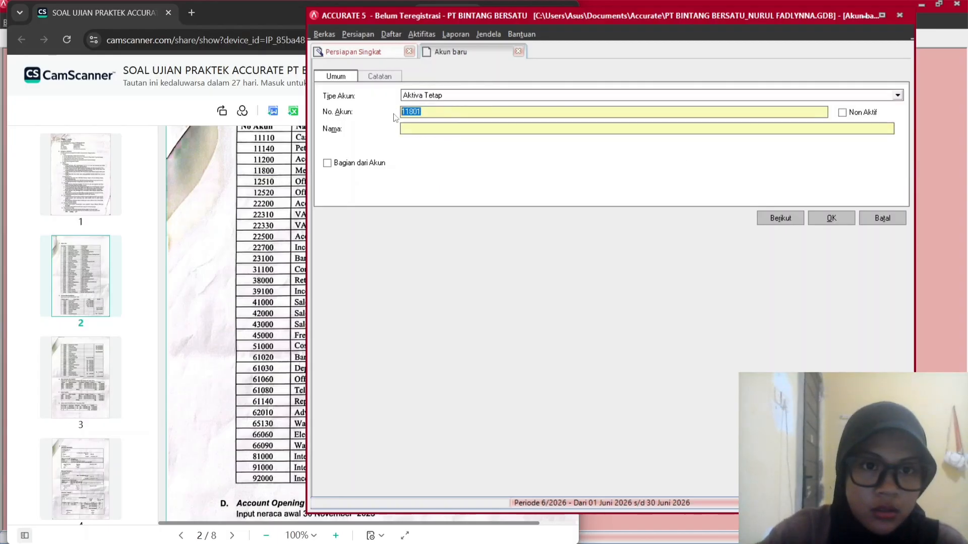
{"action": "type", "text": "12"}
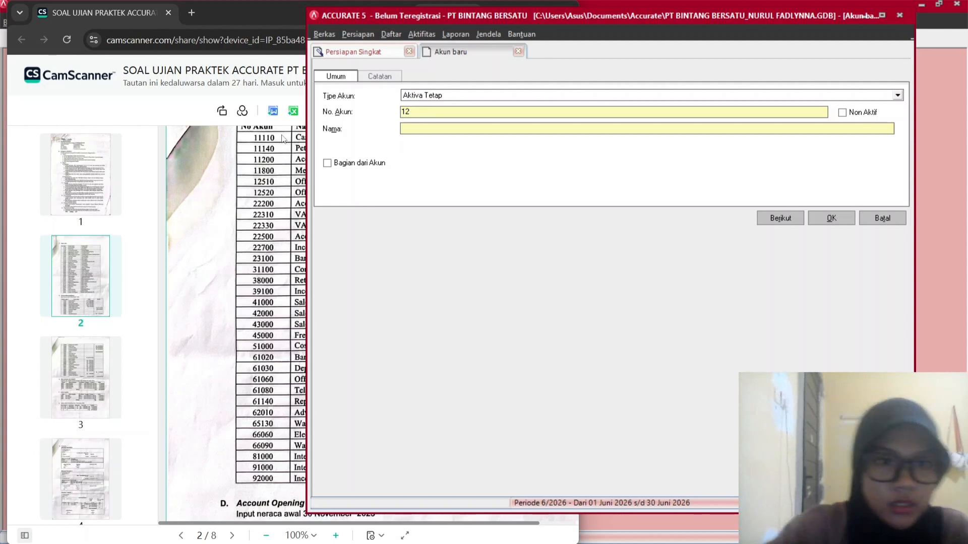
{"action": "type", "text": "510"}
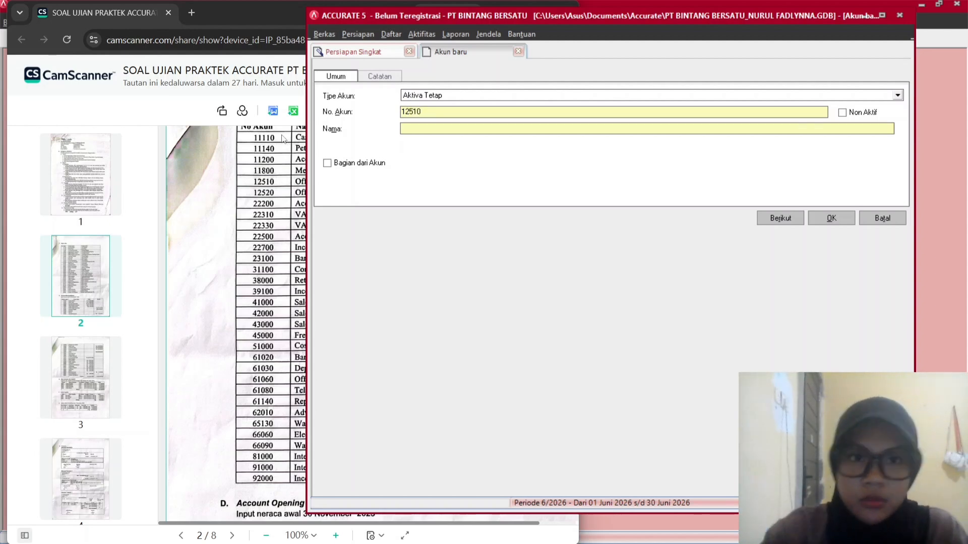
{"action": "key", "text": "Tab"}
{"action": "key", "text": "Tab"}
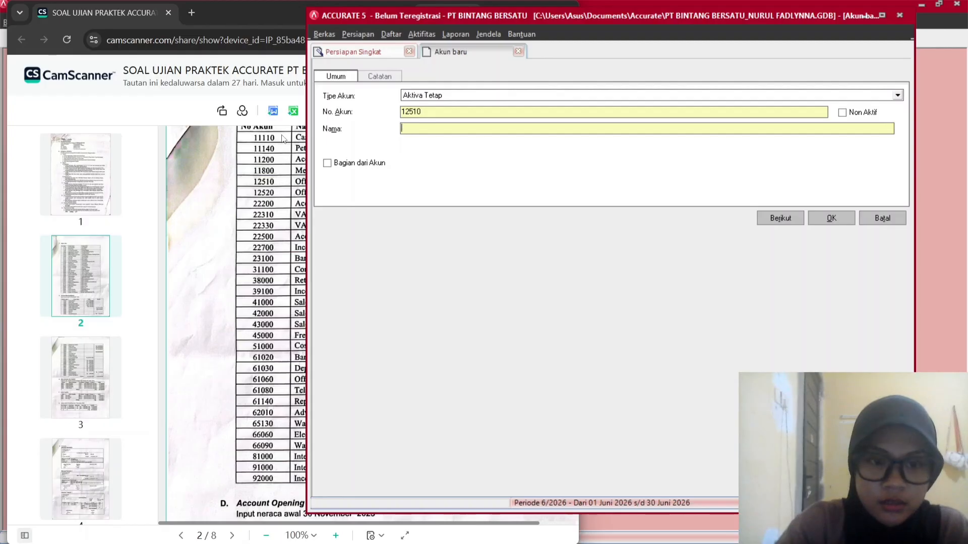
Name the account 'Office Equip at Cost' and save it.
{"action": "type", "text": "o"}
{"action": "key", "text": "BackSpace"}
{"action": "type", "text": "Office"}
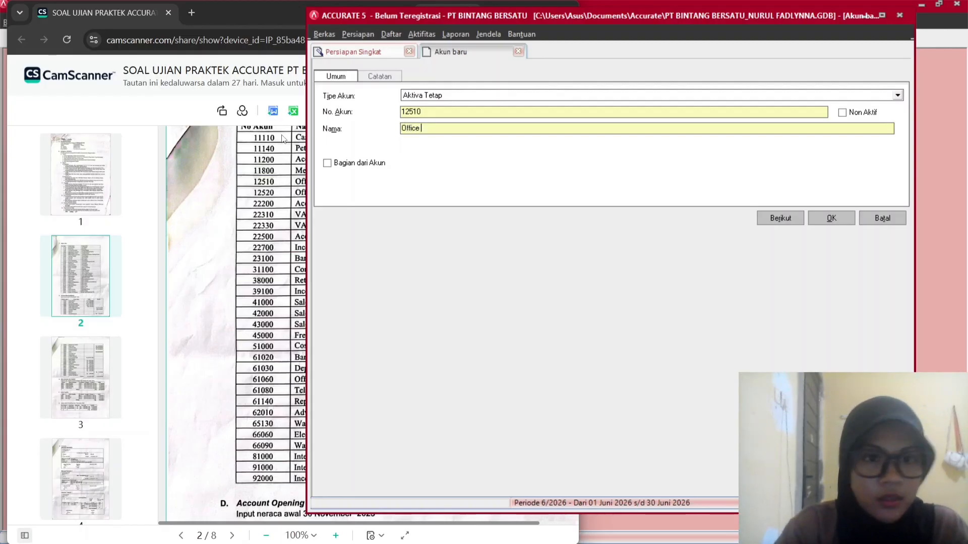
{"action": "type", "text": "Equip at Cost"}
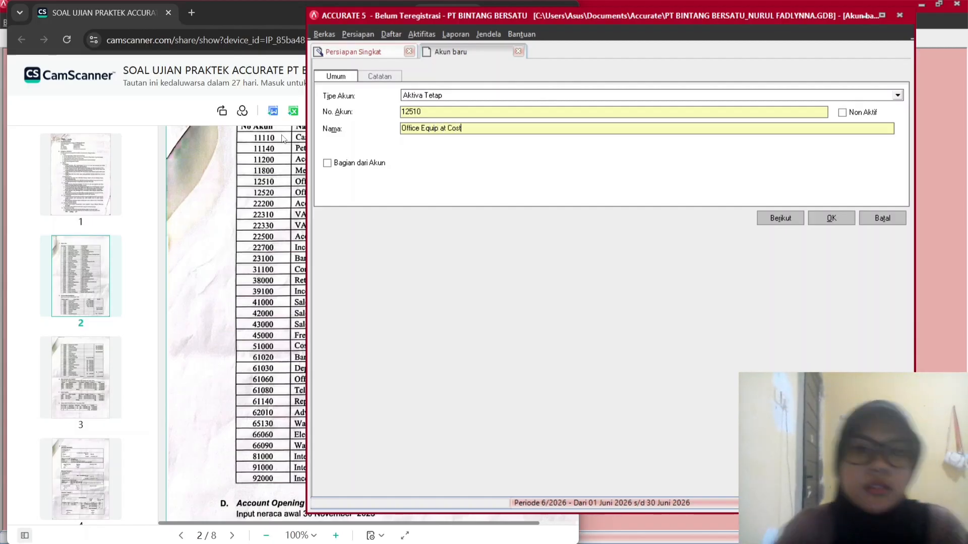
{"action": "left_click", "coordinate": [201, 40]}
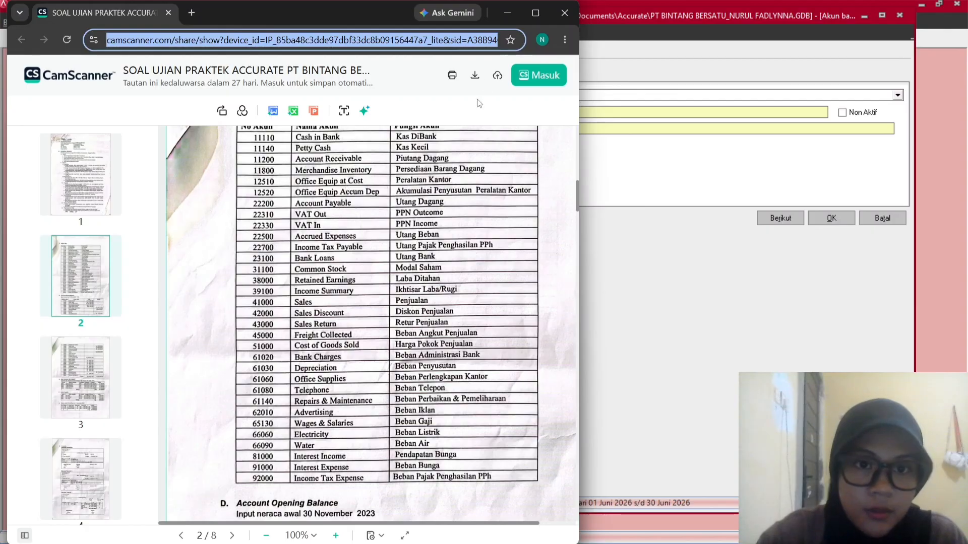
{"action": "left_click", "coordinate": [592, 17]}
{"action": "left_click", "coordinate": [832, 218]}
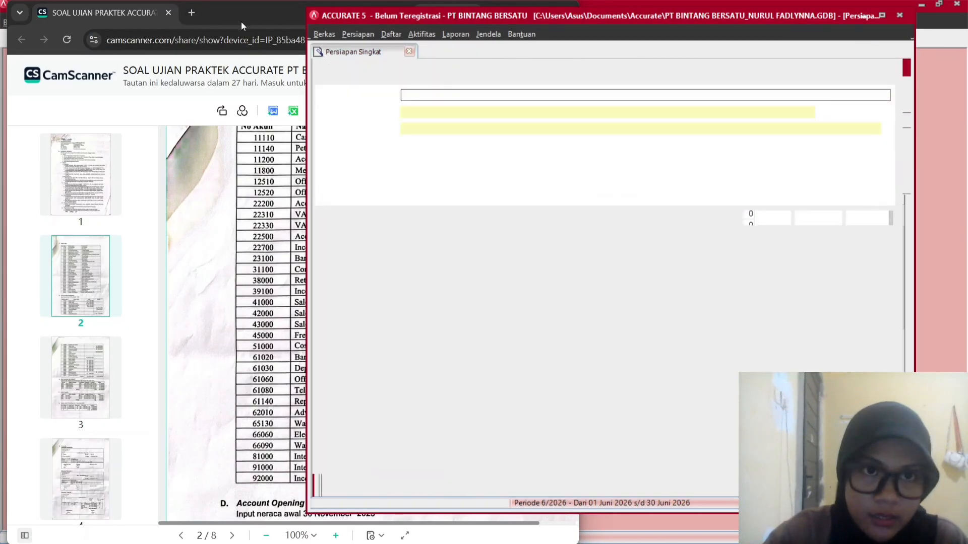
{"action": "left_click", "coordinate": [241, 22]}
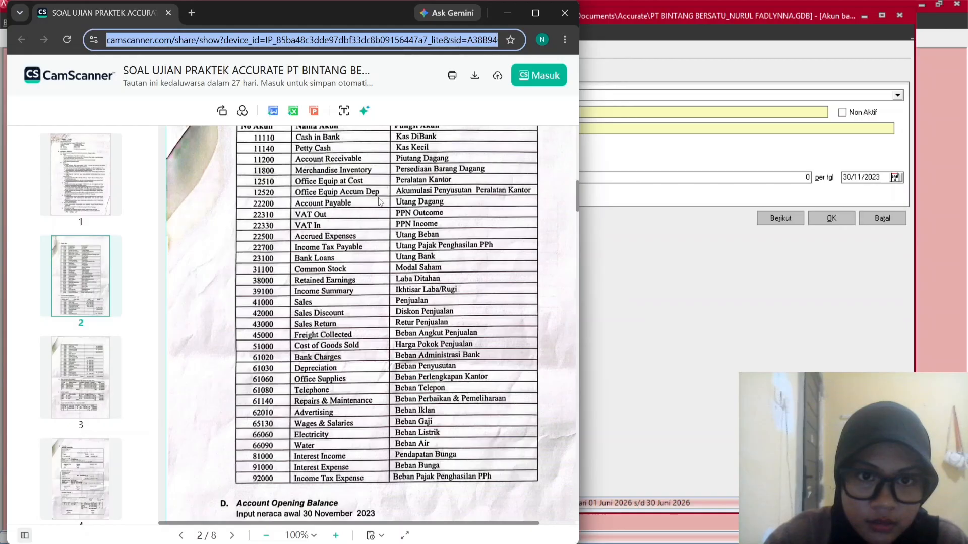
Set the new account to Akumulasi Penyusutan with number 12520.
{"action": "left_click", "coordinate": [612, 41]}
{"action": "left_click", "coordinate": [489, 96]}
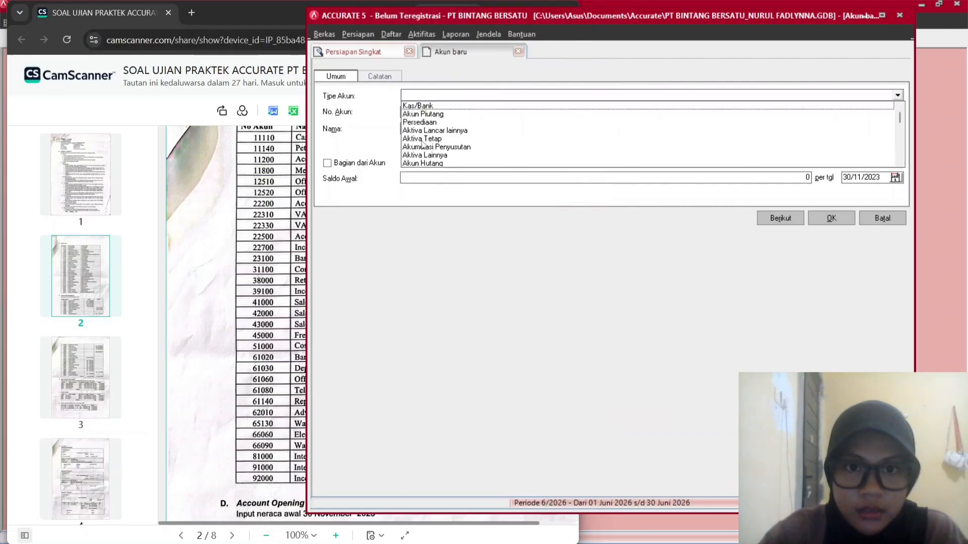
{"action": "left_click", "coordinate": [442, 148]}
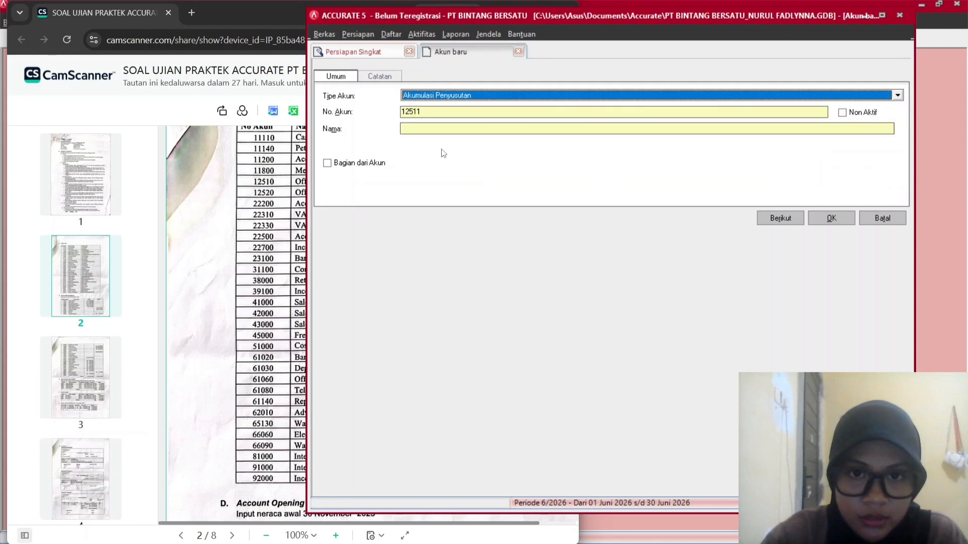
{"action": "key", "text": "Tab"}
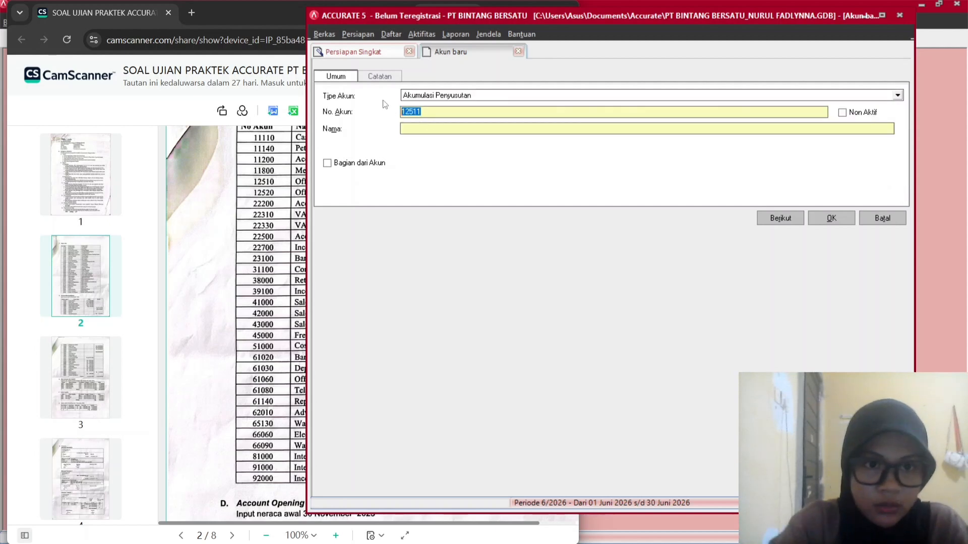
{"action": "type", "text": "125"}
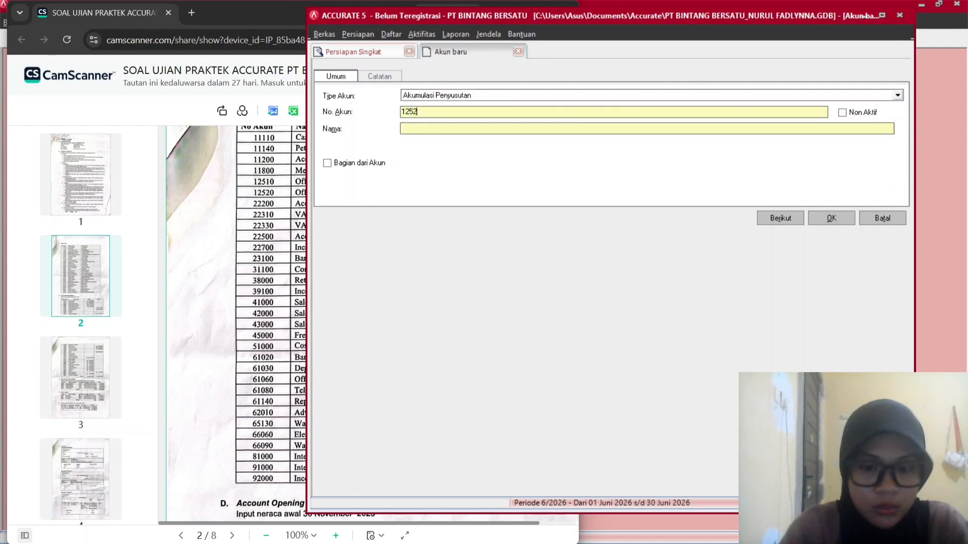
{"action": "key", "text": "Tab"}
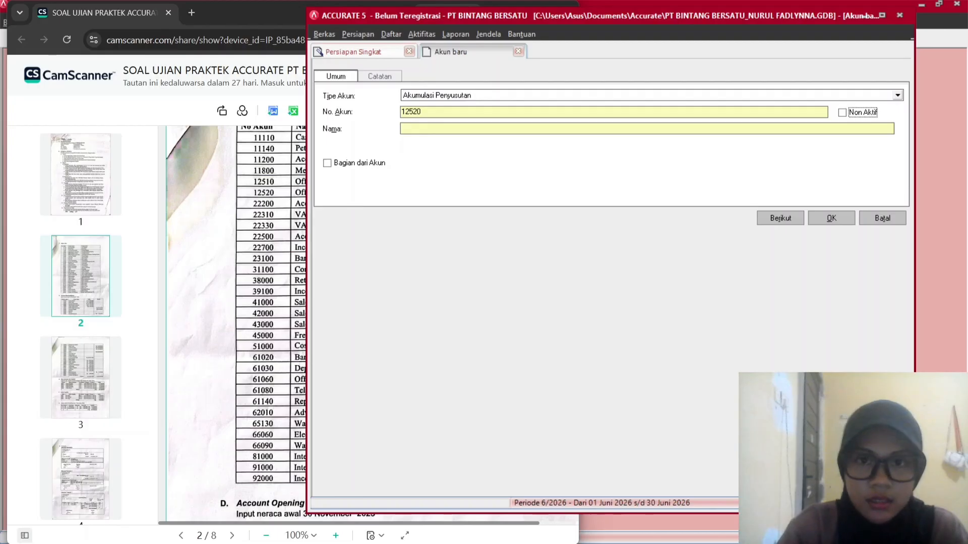
{"action": "key", "text": "Tab"}
Name it 'Office Equip Accum Dep' and save the account.
{"action": "type", "text": "Of"}
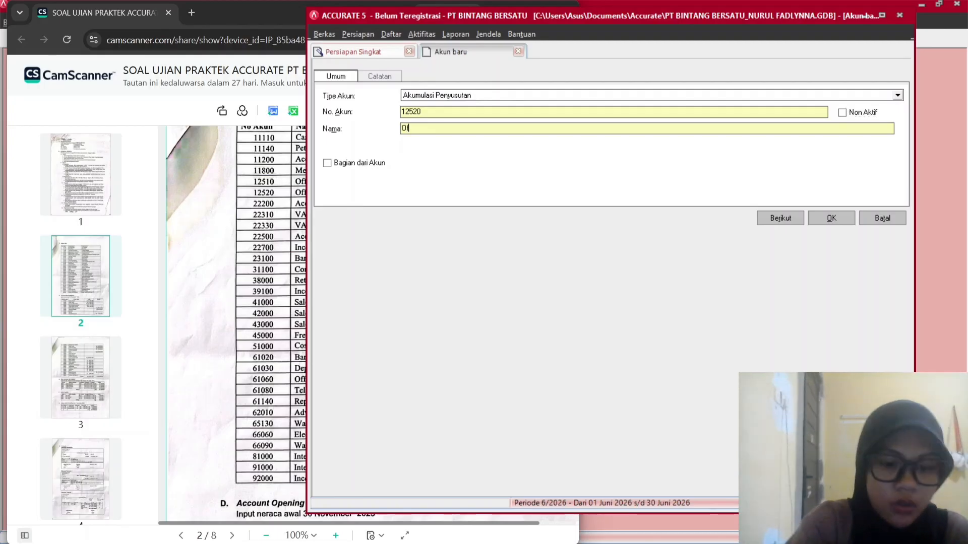
{"action": "type", "text": "fice"}
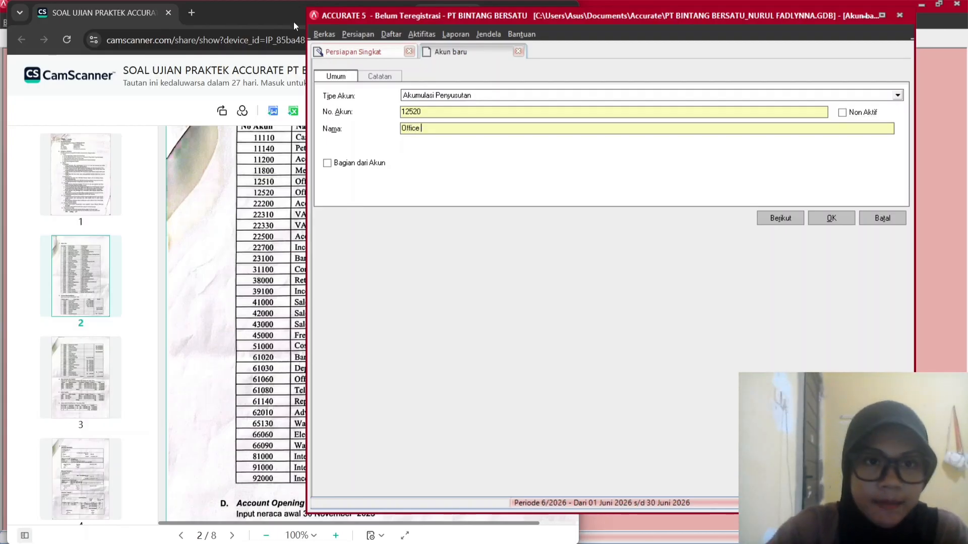
{"action": "left_click", "coordinate": [294, 23]}
{"action": "left_click", "coordinate": [591, 14]}
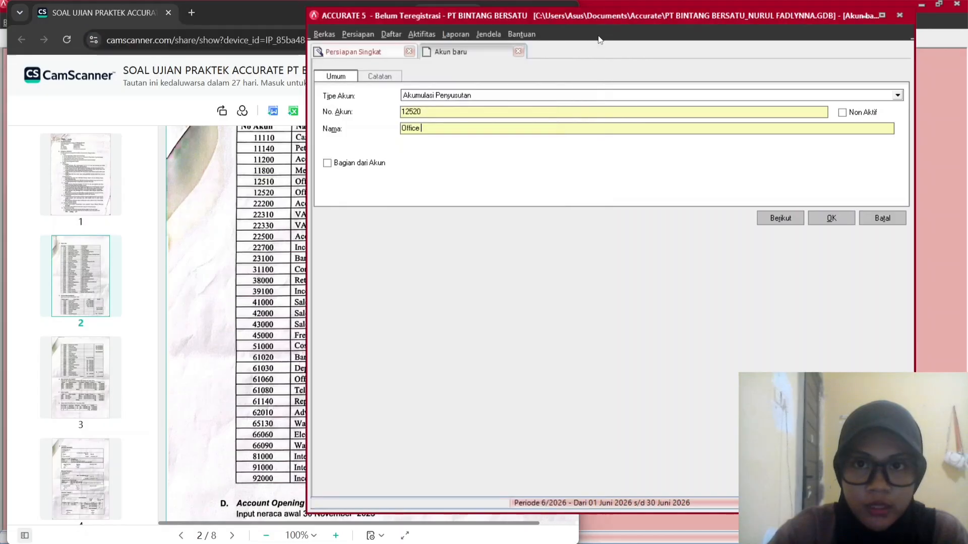
{"action": "type", "text": "Equi"}
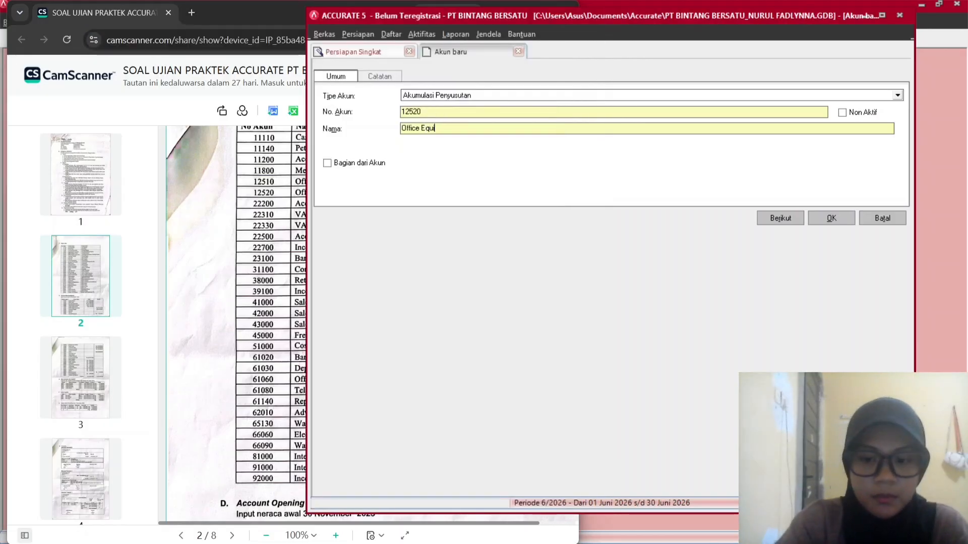
{"action": "type", "text": "p "}
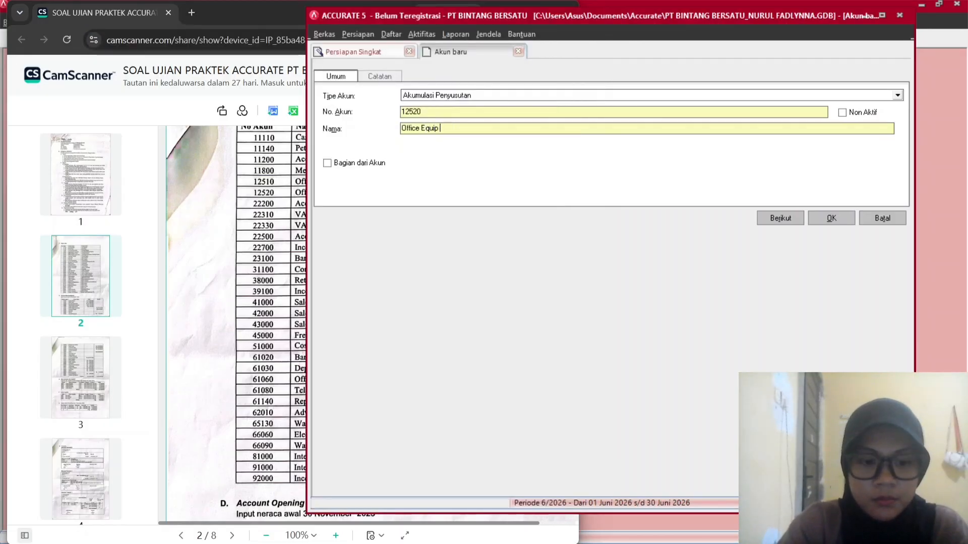
{"action": "type", "text": "accum Dep"}
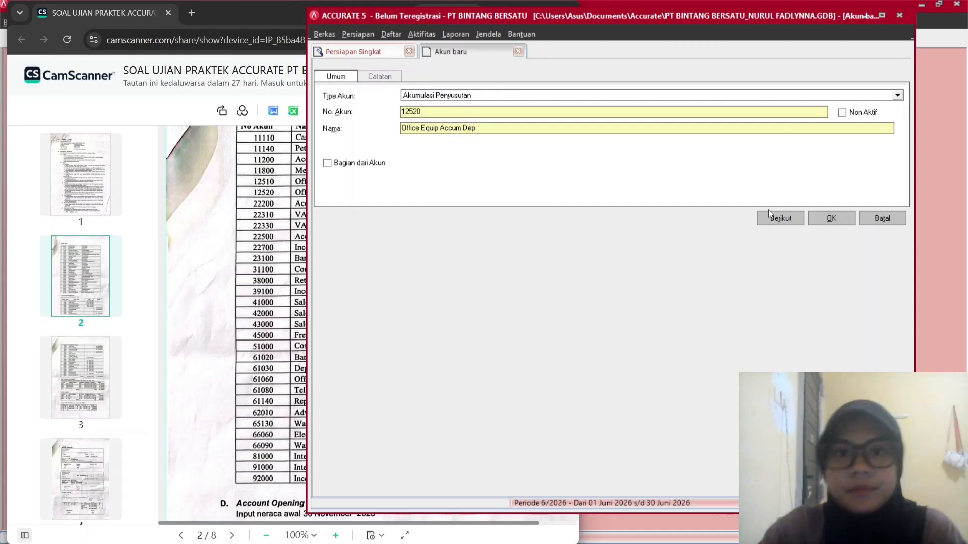
{"action": "key", "text": "Return"}
{"action": "left_click", "coordinate": [275, 41]}
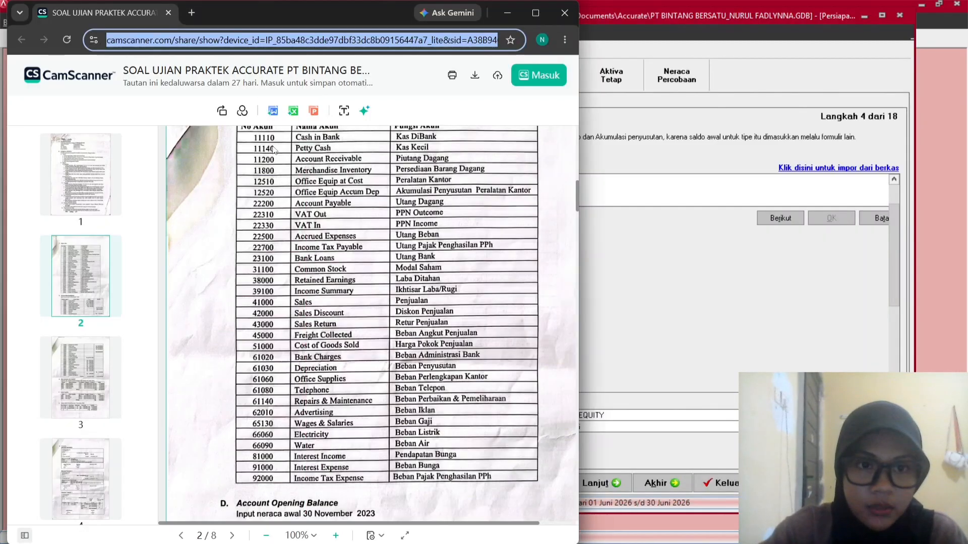
{"action": "left_click_drag", "start_coordinate": [7, 204], "coordinate": [1, 205]}
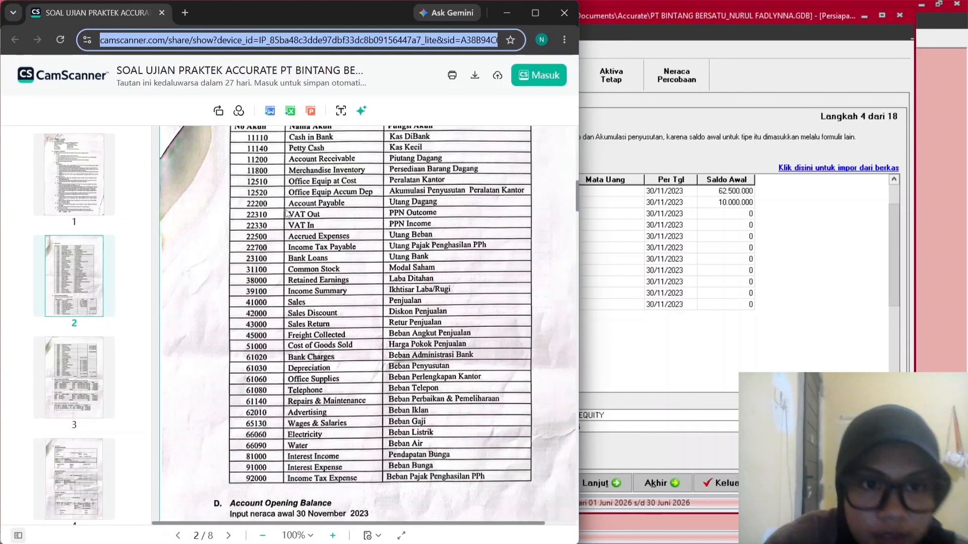
{"action": "left_click", "coordinate": [623, 45]}
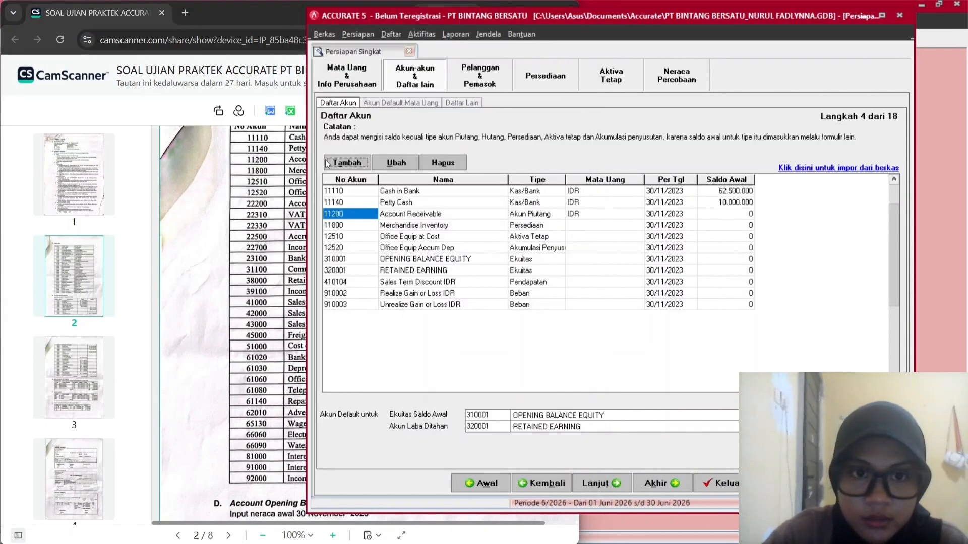
Create Akun Hutang account 22200 named Account Payable and save it.
{"action": "left_click", "coordinate": [347, 163]}
{"action": "left_click", "coordinate": [430, 95]}
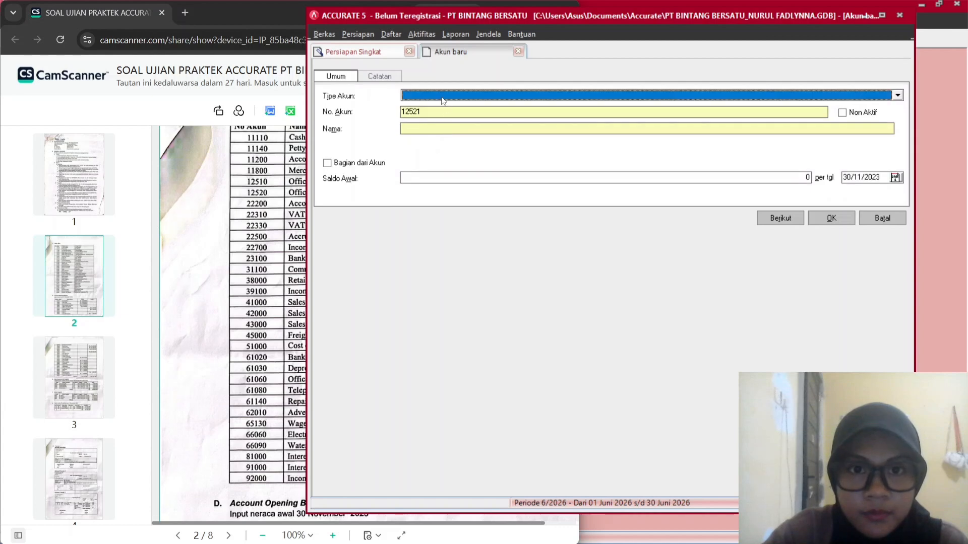
{"action": "left_click", "coordinate": [441, 97]}
{"action": "left_click", "coordinate": [436, 165]}
{"action": "key", "text": "Tab"}
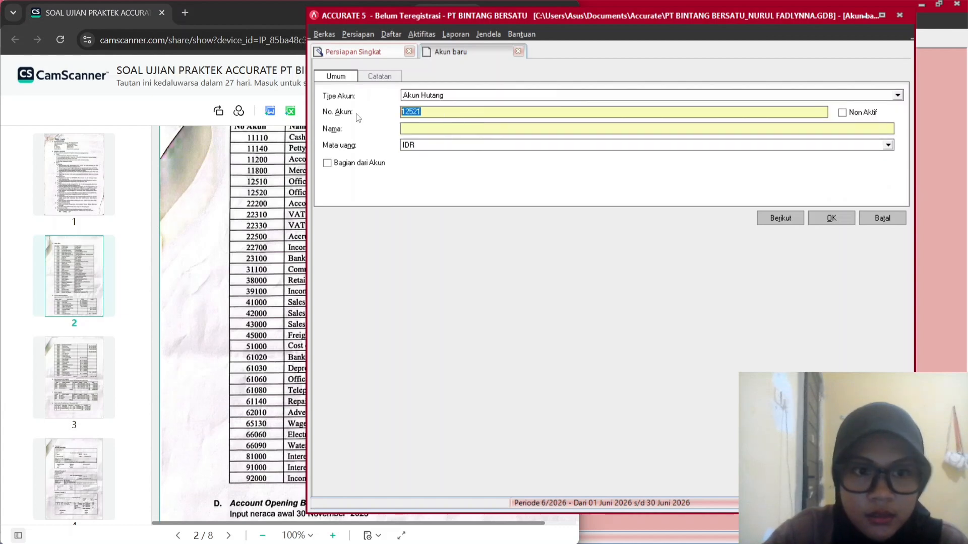
{"action": "type", "text": "22200"}
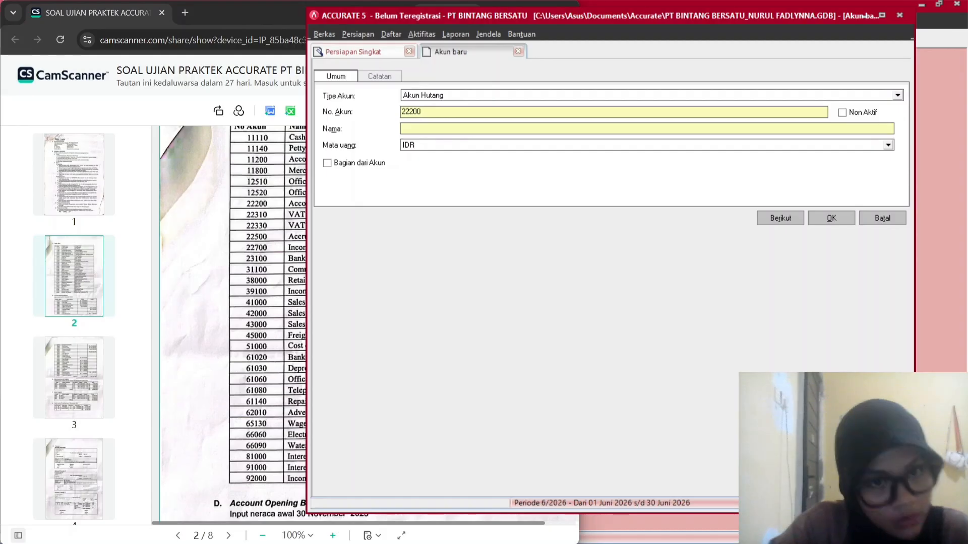
{"action": "key", "text": "Tab"}
{"action": "key", "text": "Tab"}
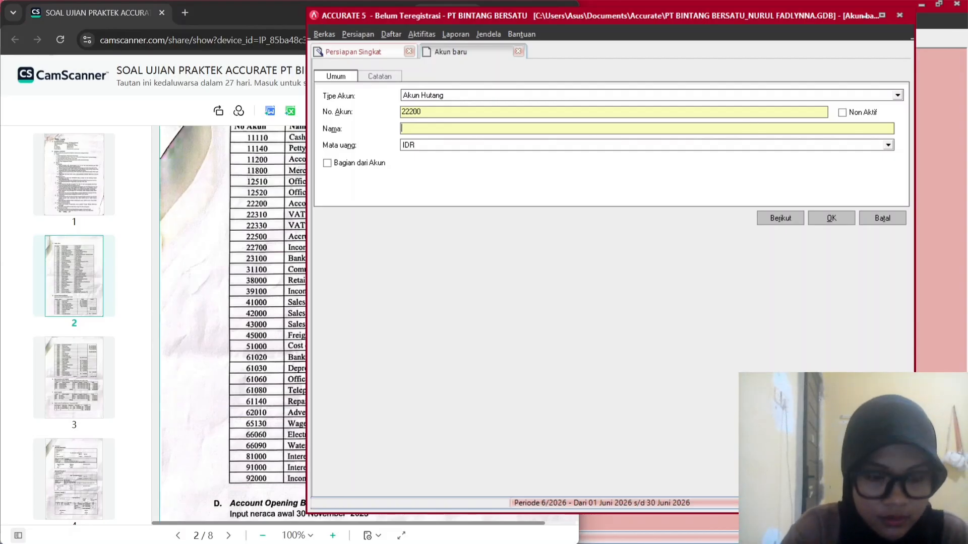
{"action": "type", "text": "Account "}
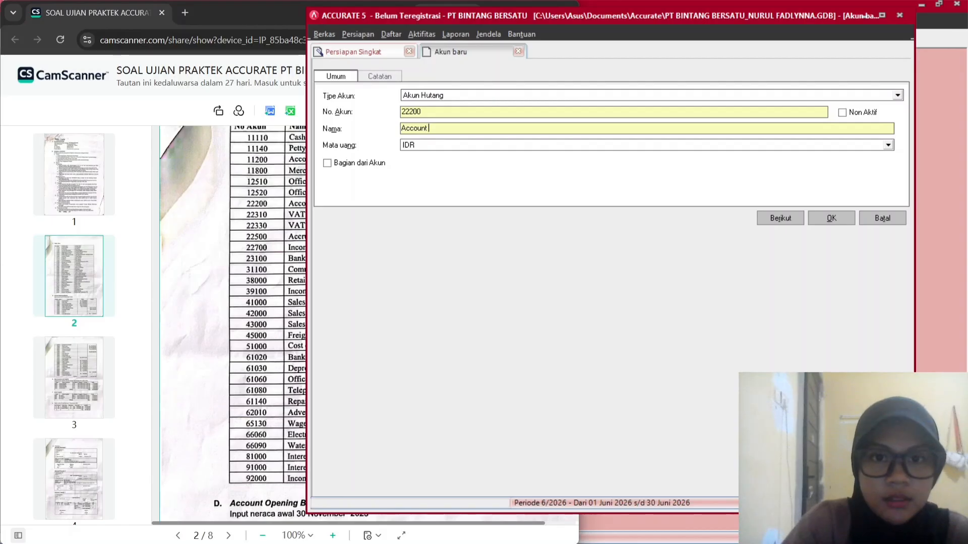
{"action": "type", "text": "Payable"}
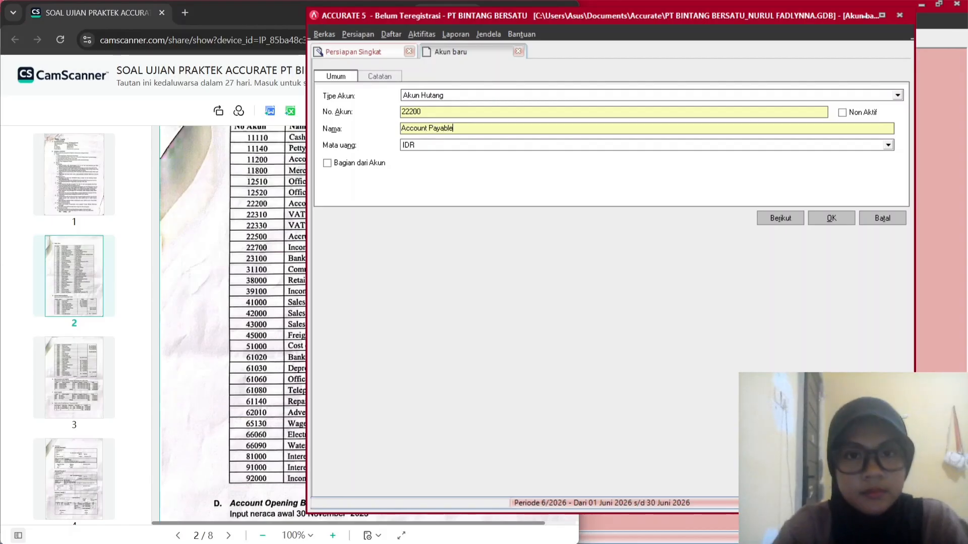
{"action": "left_click", "coordinate": [827, 222]}
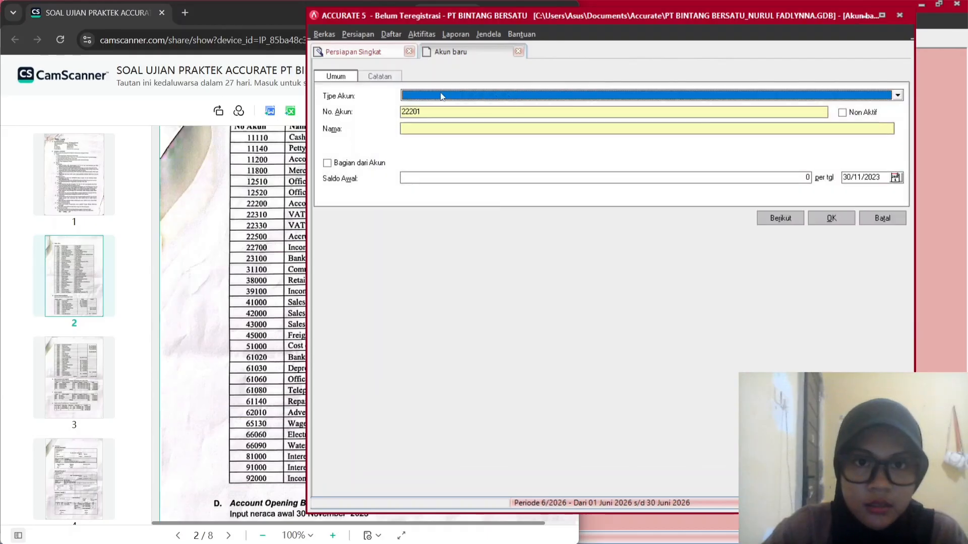
Create Hutang lancar lainnya account 22310 named VAT Out and save it.
{"action": "left_click", "coordinate": [252, 23]}
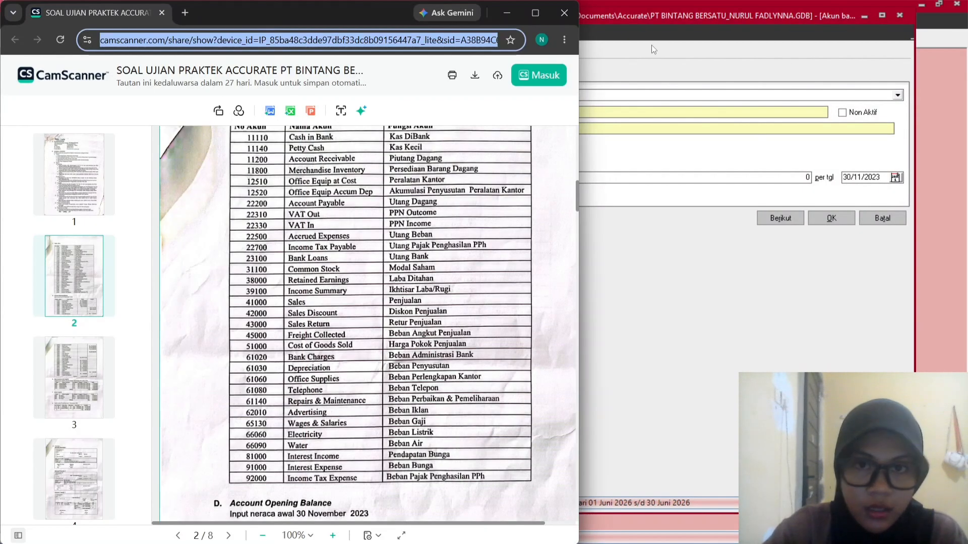
{"action": "left_click", "coordinate": [606, 35]}
{"action": "left_click", "coordinate": [452, 97]}
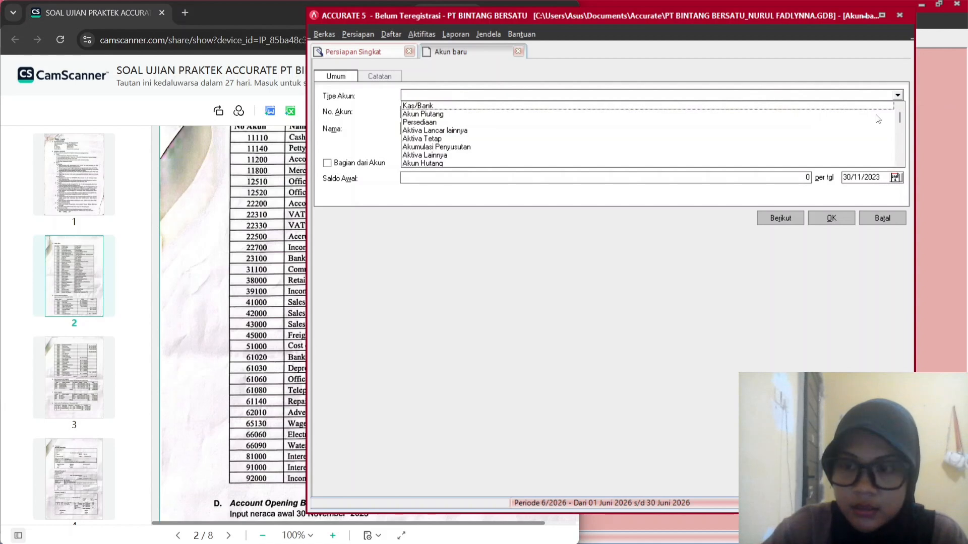
{"action": "key", "text": "Down"}
{"action": "key", "text": "Down"}
{"action": "key", "text": "Down"}
{"action": "key", "text": "Down"}
{"action": "key", "text": "Down"}
{"action": "key", "text": "Down"}
{"action": "key", "text": "Down"}
{"action": "key", "text": "Down"}
{"action": "key", "text": "Down"}
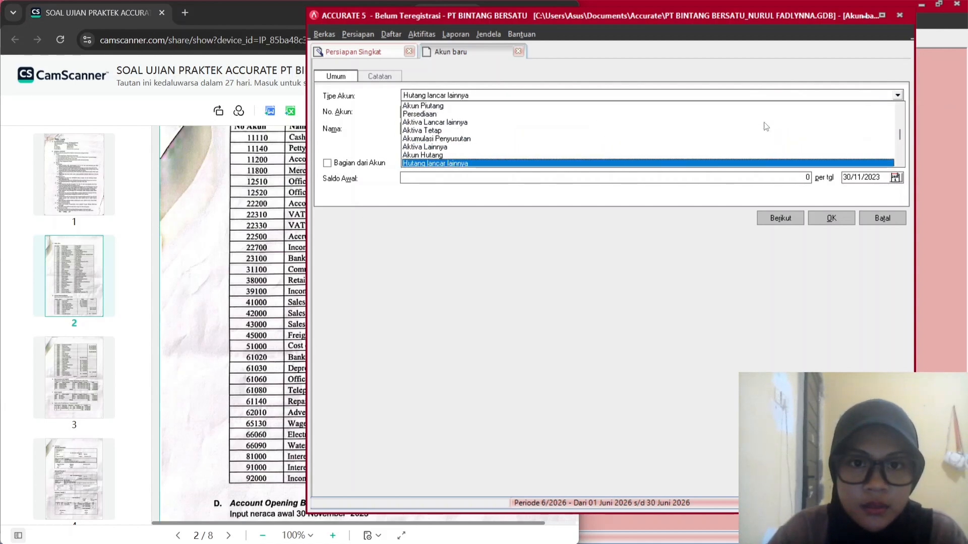
{"action": "key", "text": "Return"}
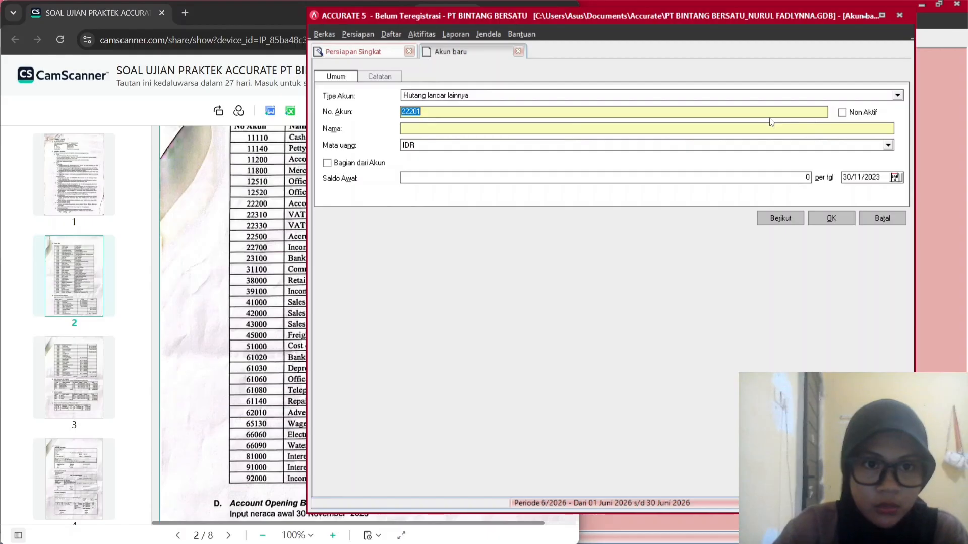
{"action": "key", "text": "BackSpace"}
{"action": "type", "text": "2"}
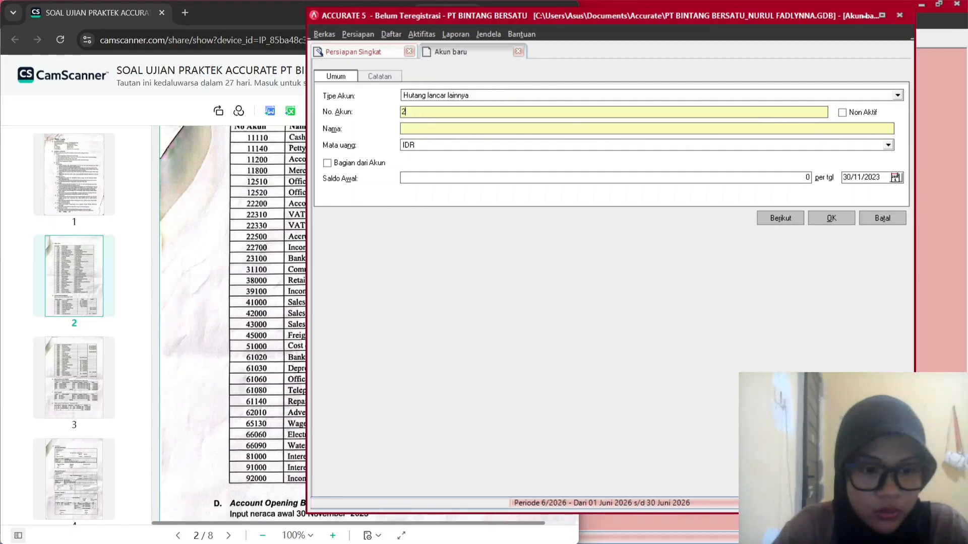
{"action": "type", "text": "2310"}
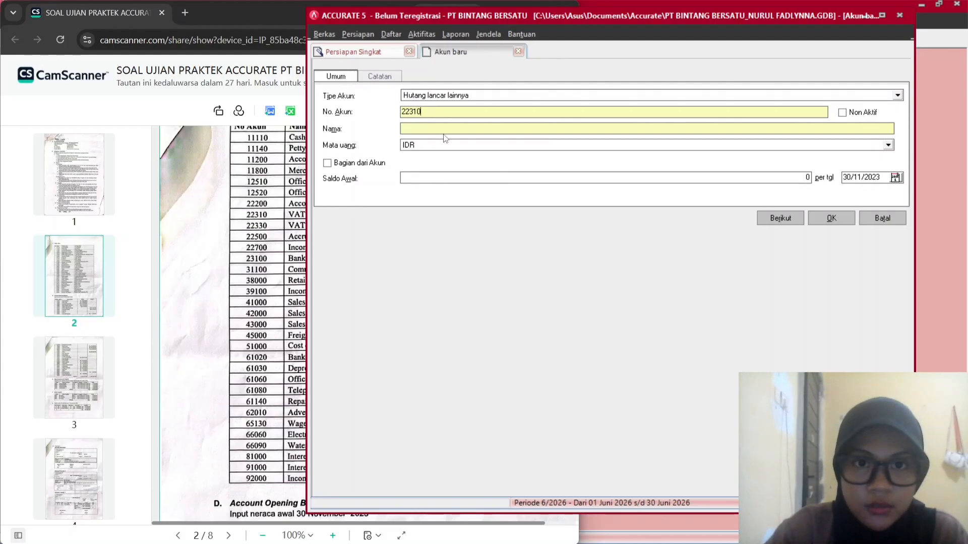
{"action": "type", "text": "V"}
{"action": "key", "text": "BackSpace"}
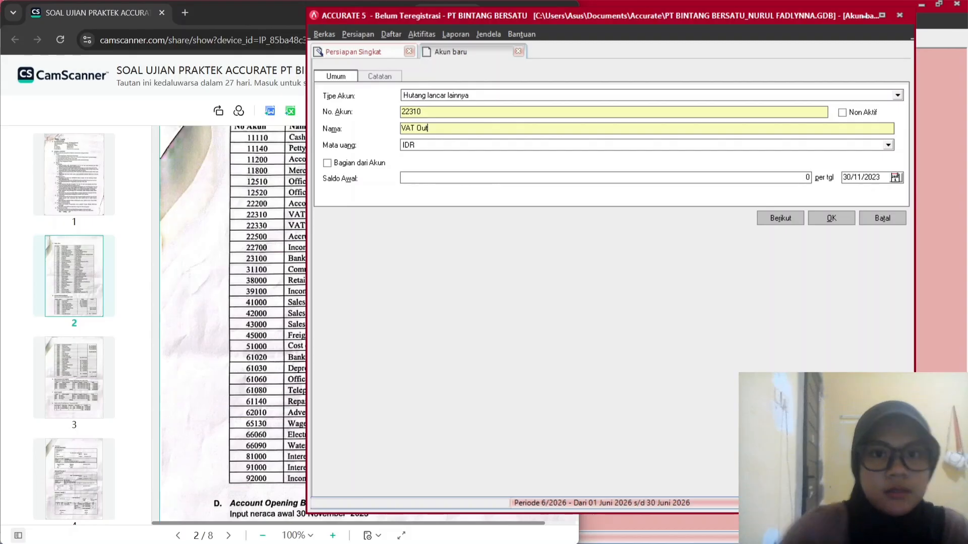
{"action": "left_click", "coordinate": [831, 218]}
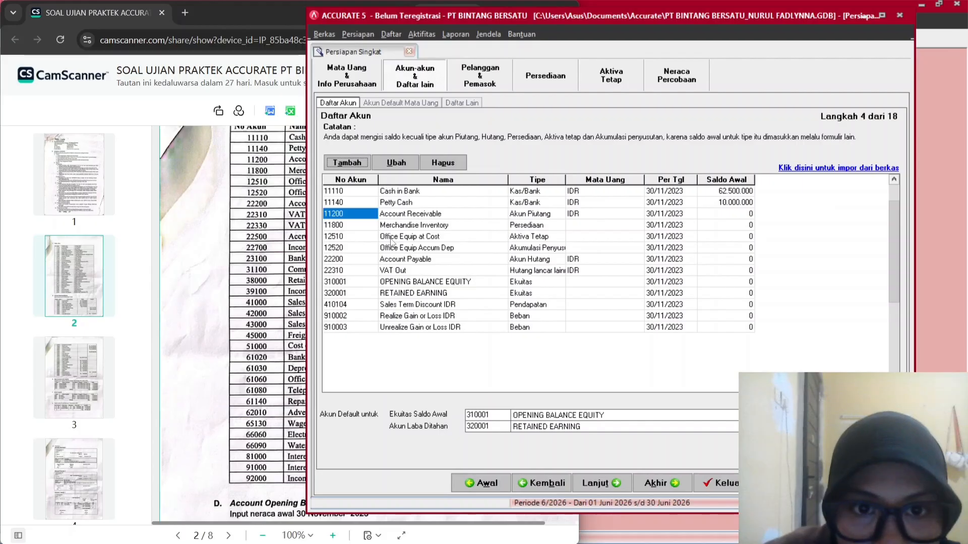
Select the 22310 VAT Out row in Daftar Akun and open it with Ubah.
{"action": "left_click", "coordinate": [398, 258]}
{"action": "left_click", "coordinate": [400, 271]}
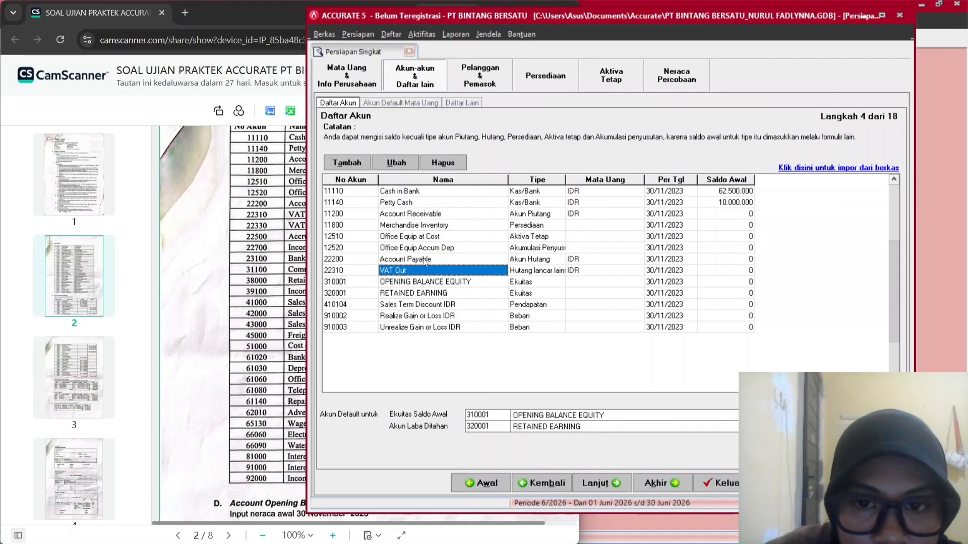
{"action": "left_click", "coordinate": [404, 240]}
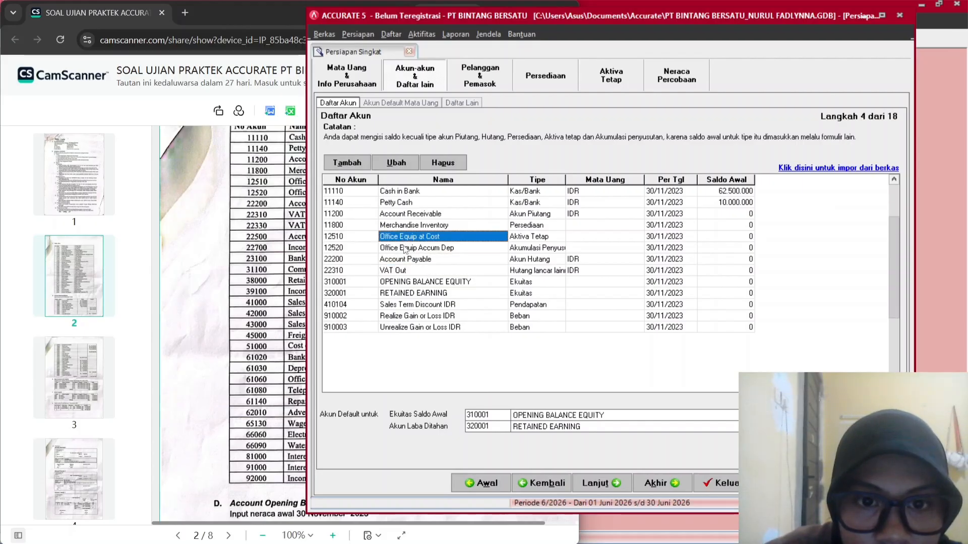
{"action": "left_click", "coordinate": [403, 248]}
{"action": "left_click", "coordinate": [403, 162]}
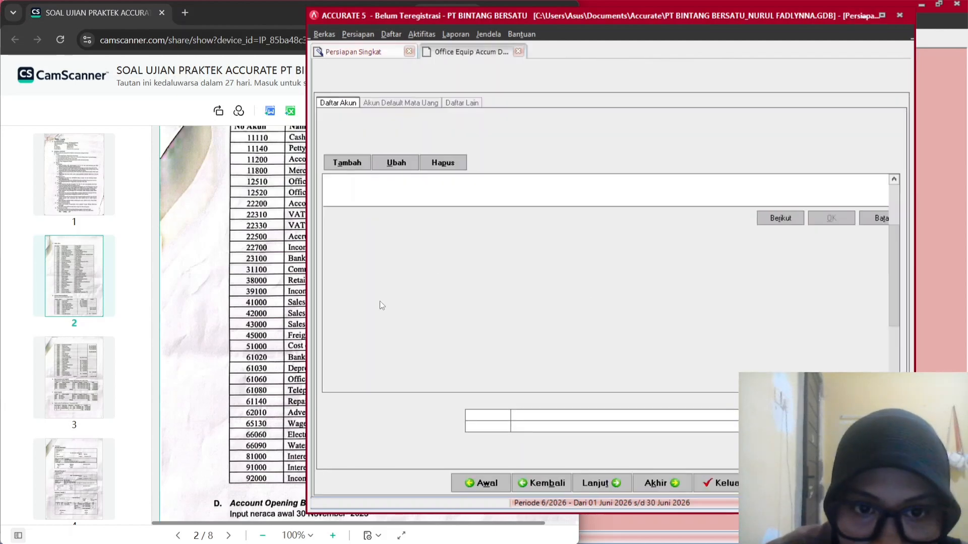
{"action": "left_click", "coordinate": [427, 273]}
{"action": "left_click", "coordinate": [388, 163]}
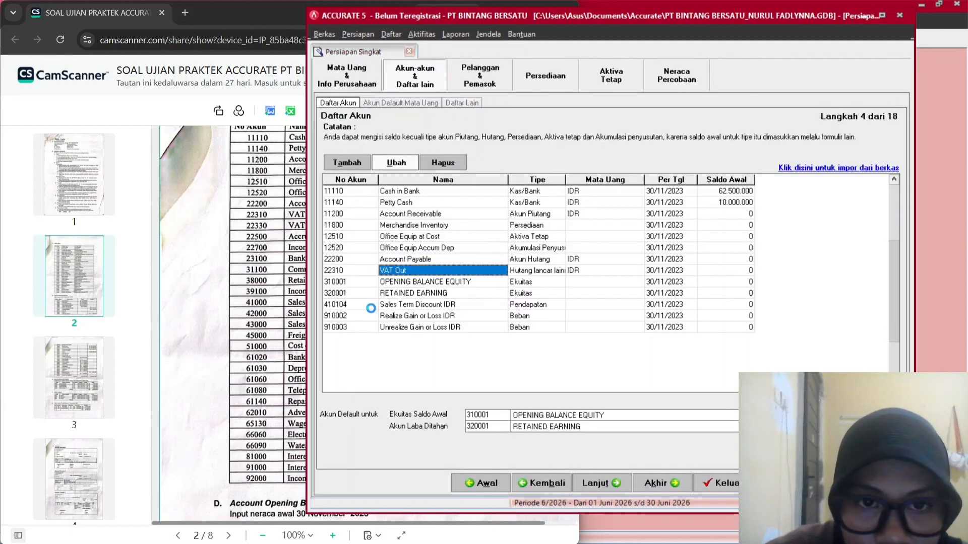
{"action": "scroll", "coordinate": [285, 339], "scroll_direction": "down", "scroll_amount": 1}
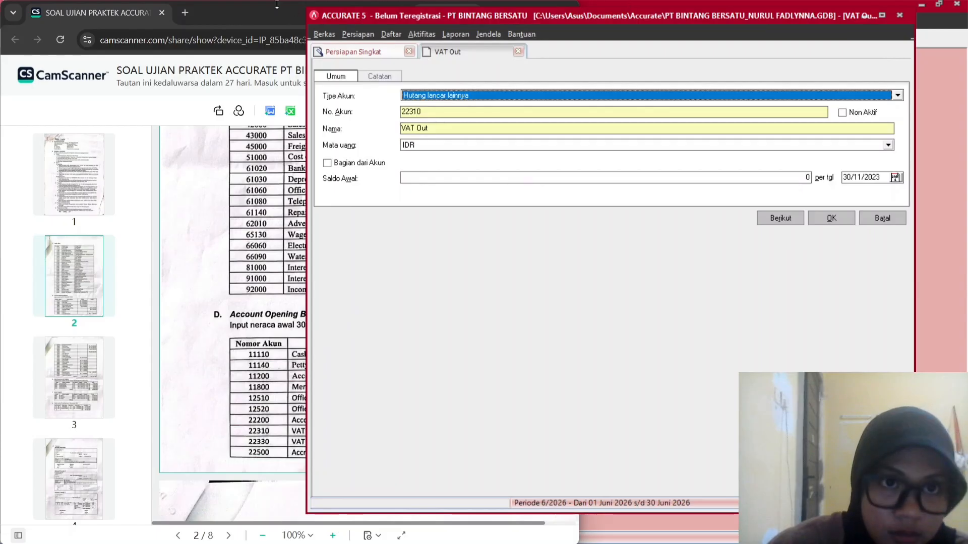
Check the scanned opening balance sheet, then close the VAT Out account form without changes.
{"action": "key", "text": "alt+Tab"}
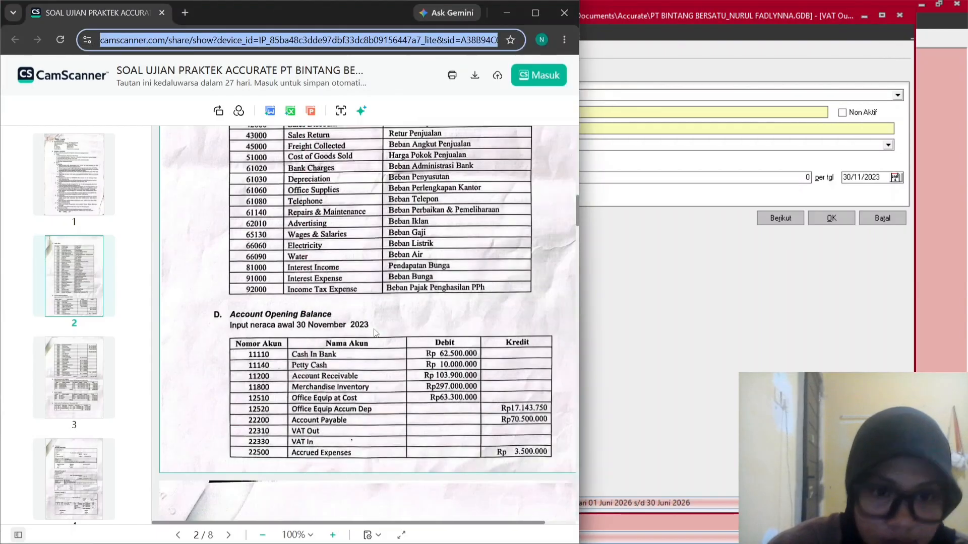
{"action": "left_click", "coordinate": [318, 443]}
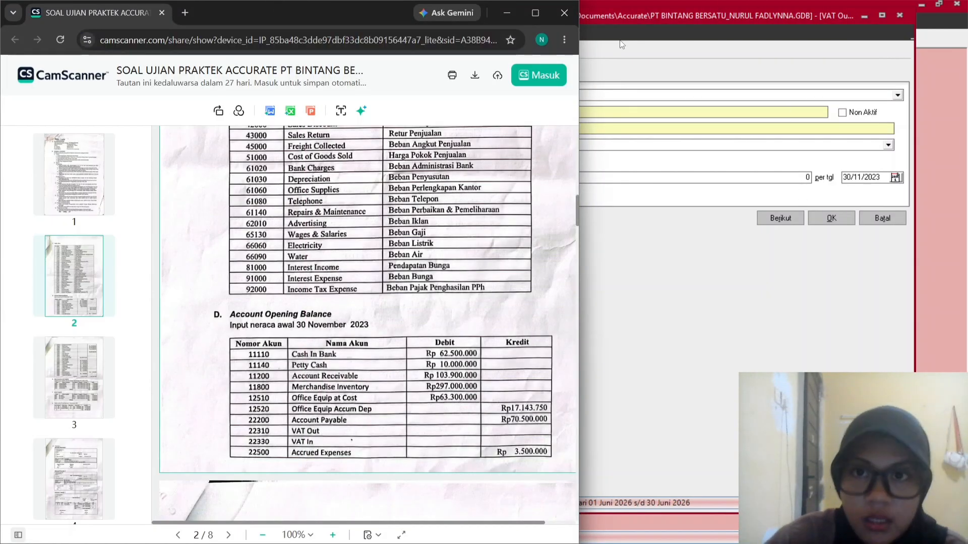
{"action": "left_click", "coordinate": [640, 26]}
{"action": "left_click", "coordinate": [846, 222]}
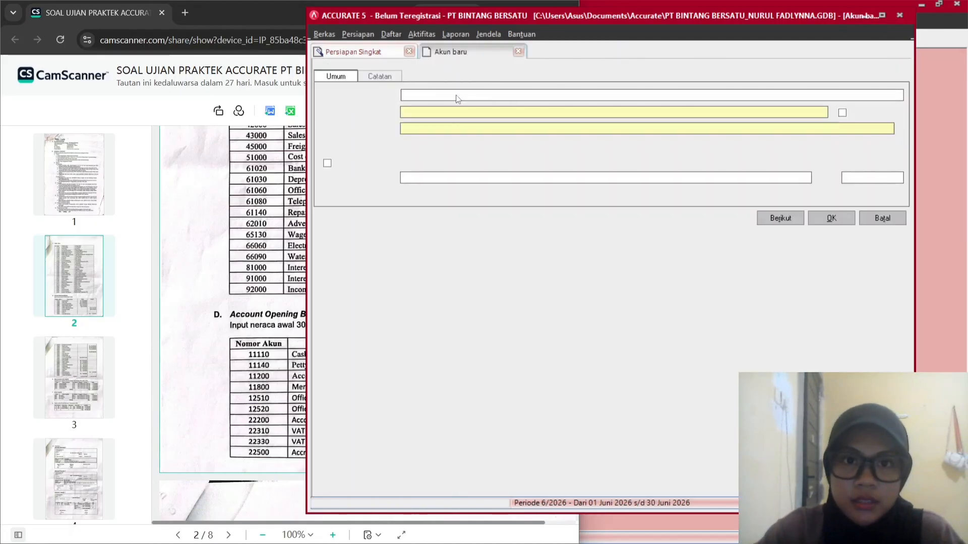
Create account 22330 VAT In with type Hutang lancar lainnya and save it.
{"action": "left_click", "coordinate": [458, 96]}
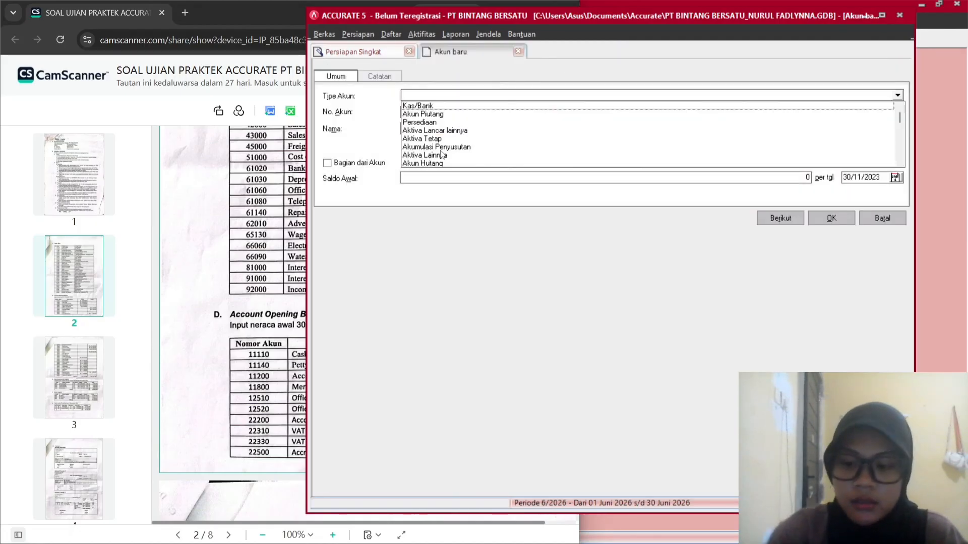
{"action": "key", "text": "Down"}
{"action": "key", "text": "Down"}
{"action": "key", "text": "Down"}
{"action": "key", "text": "Down"}
{"action": "key", "text": "Down"}
{"action": "key", "text": "Down"}
{"action": "key", "text": "Down"}
{"action": "key", "text": "Down"}
{"action": "key", "text": "Down"}
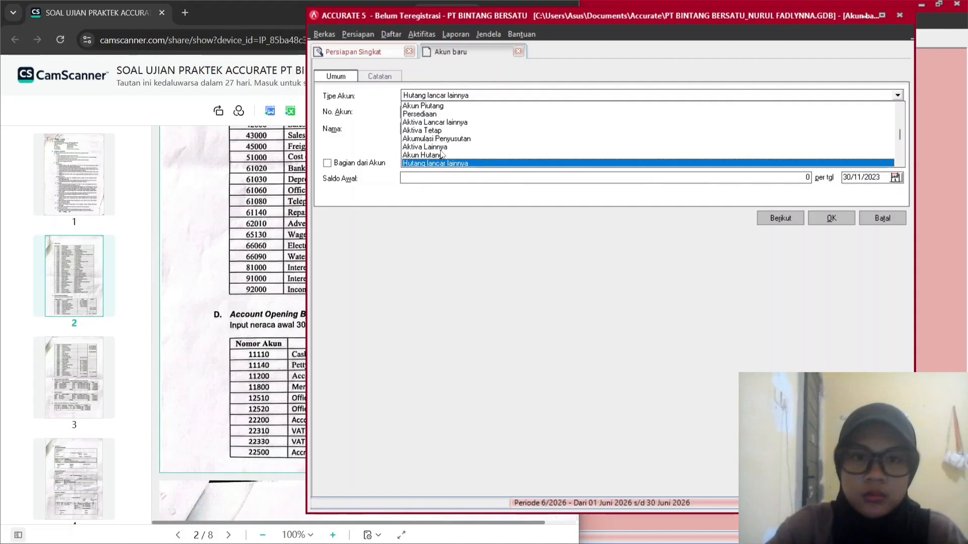
{"action": "key", "text": "Return"}
{"action": "key", "text": "Tab"}
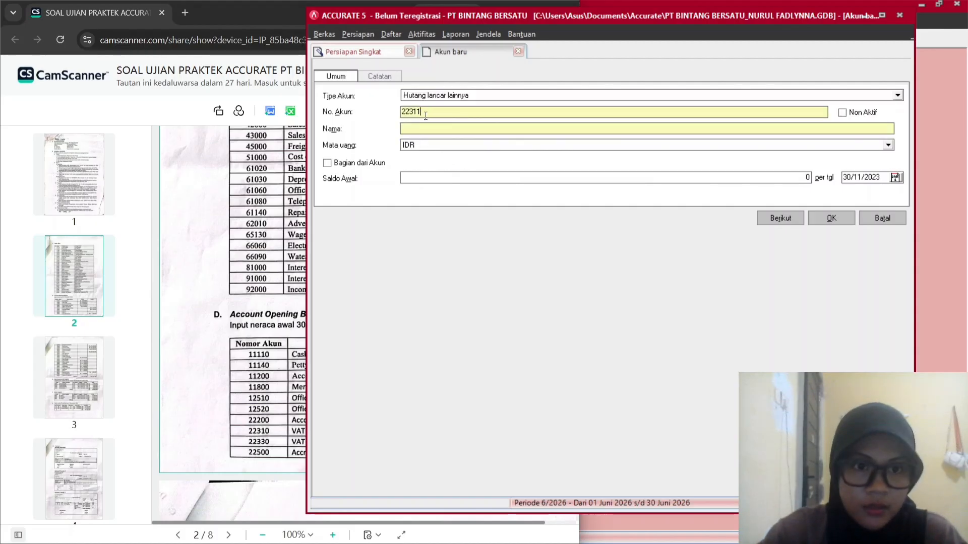
{"action": "key", "text": "BackSpace"}
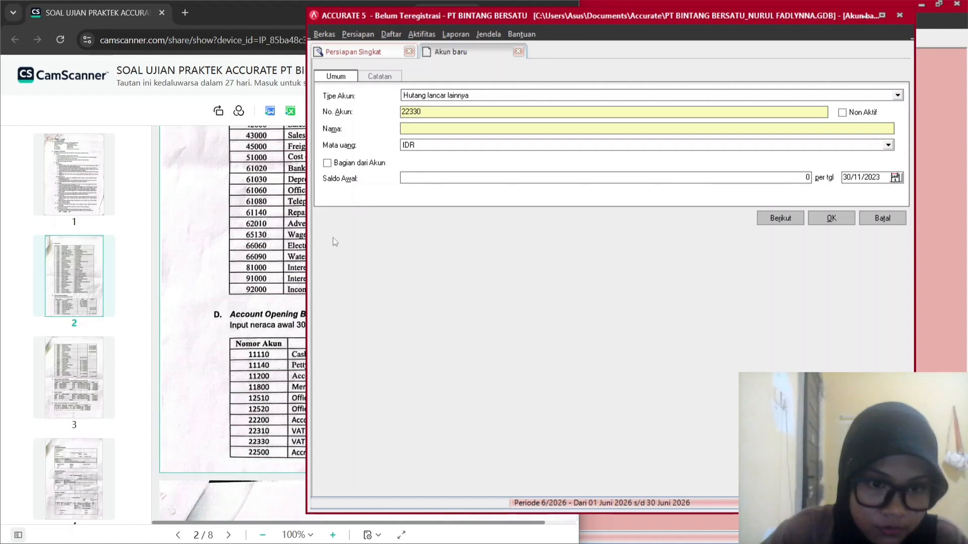
{"action": "left_click", "coordinate": [412, 129]}
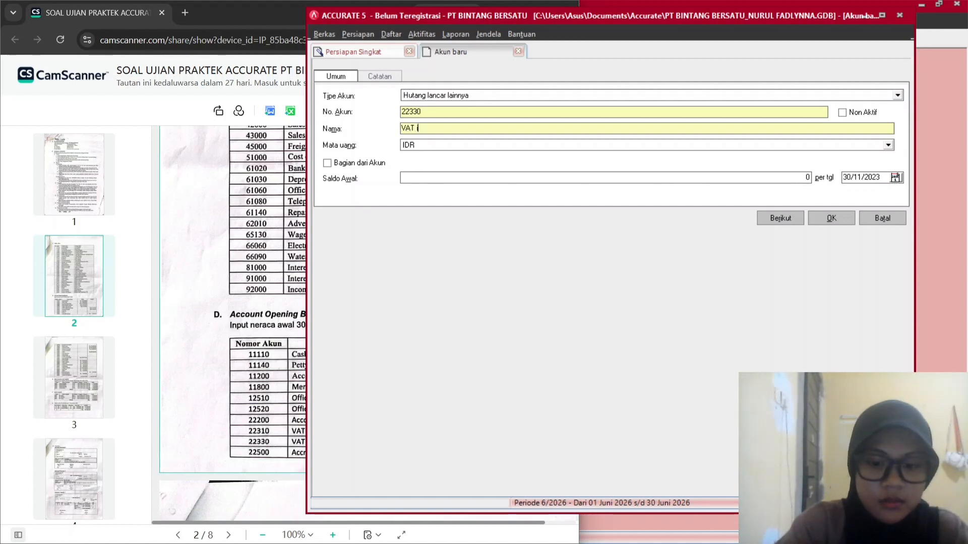
{"action": "left_click", "coordinate": [855, 213]}
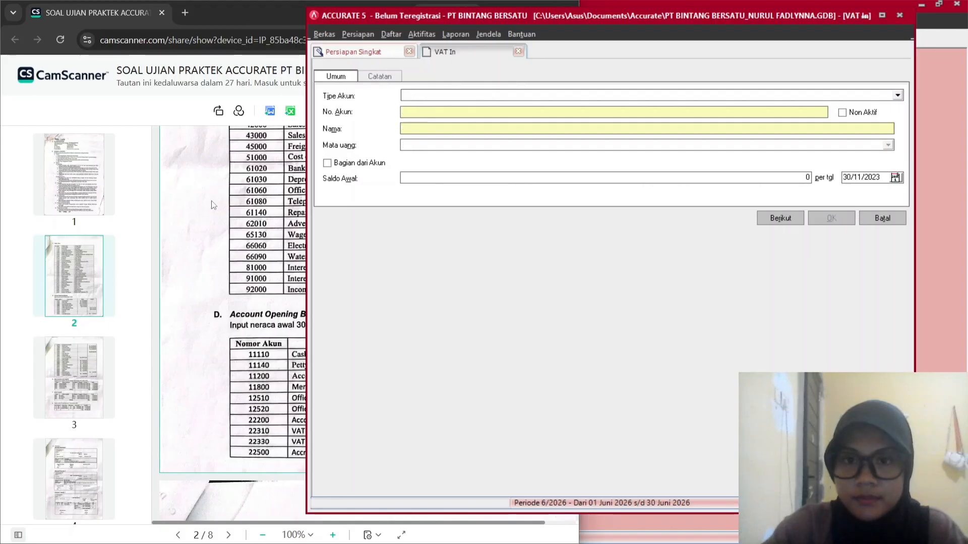
{"action": "scroll", "coordinate": [250, 288], "scroll_direction": "down", "scroll_amount": 3}
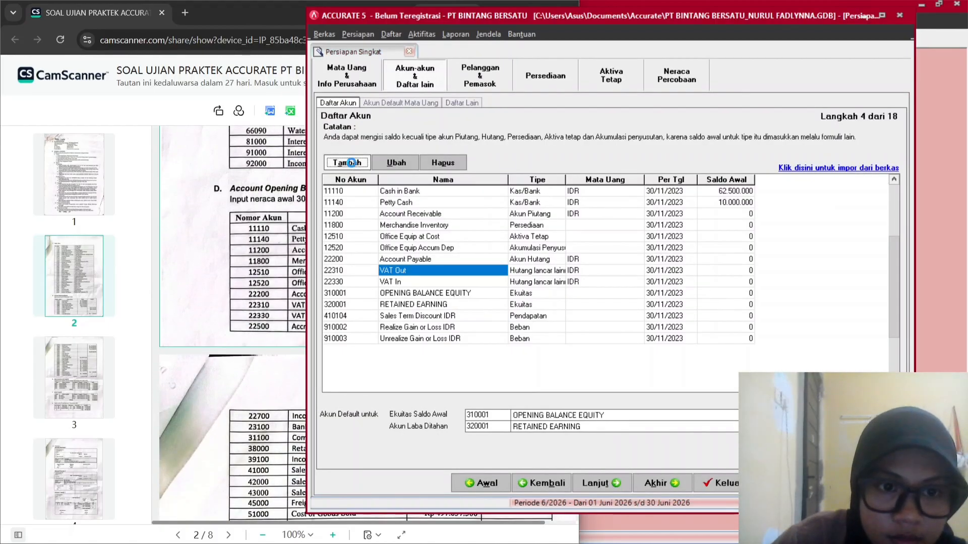
Start a new Hutang lancar lainnya account numbered 22500 named 'Accruad Expense'.
{"action": "left_click", "coordinate": [350, 162]}
{"action": "left_click", "coordinate": [461, 96]}
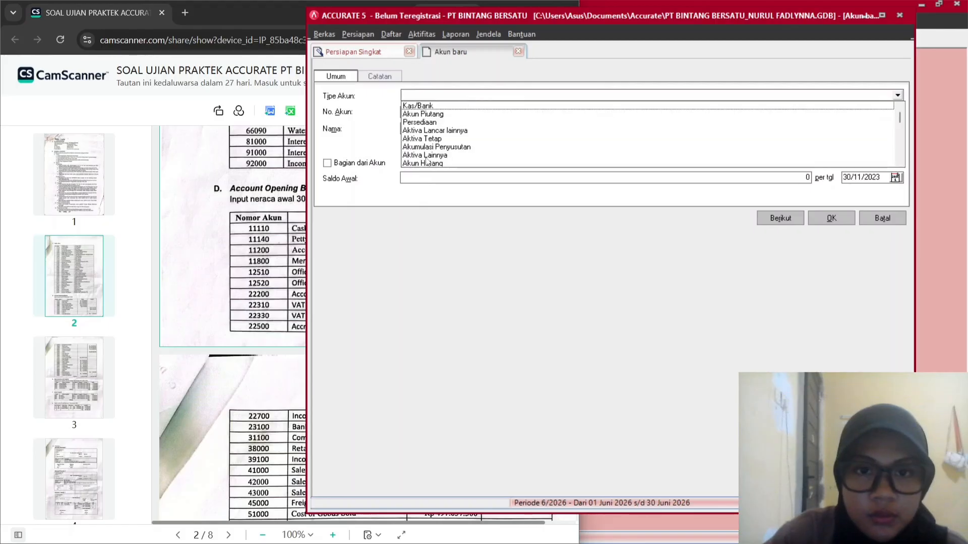
{"action": "left_click", "coordinate": [268, 8]}
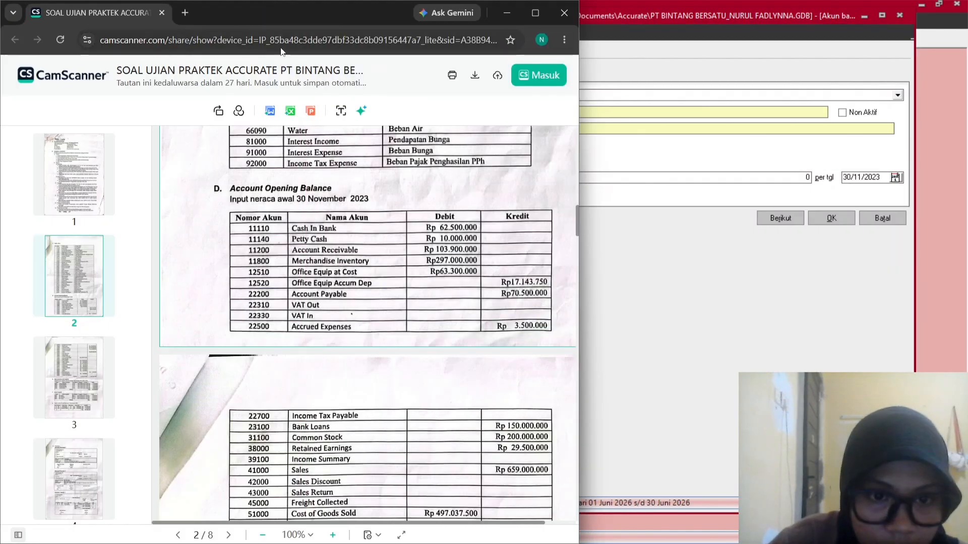
{"action": "left_click", "coordinate": [636, 23]}
{"action": "left_click", "coordinate": [513, 97]}
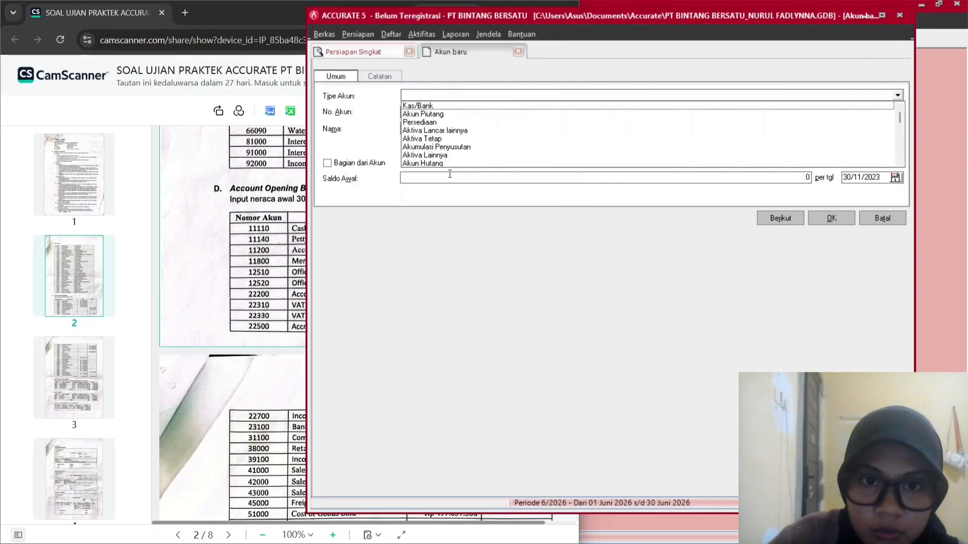
{"action": "key", "text": "Down"}
{"action": "key", "text": "Down"}
{"action": "key", "text": "Down"}
{"action": "key", "text": "Down"}
{"action": "key", "text": "Down"}
{"action": "key", "text": "Down"}
{"action": "key", "text": "Down"}
{"action": "key", "text": "Down"}
{"action": "key", "text": "Down"}
{"action": "key", "text": "Down"}
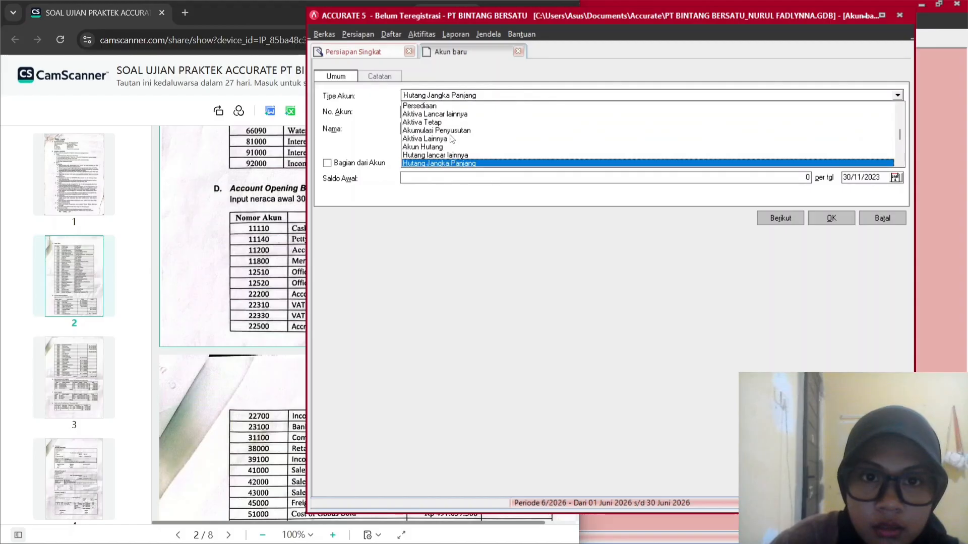
{"action": "key", "text": "Up"}
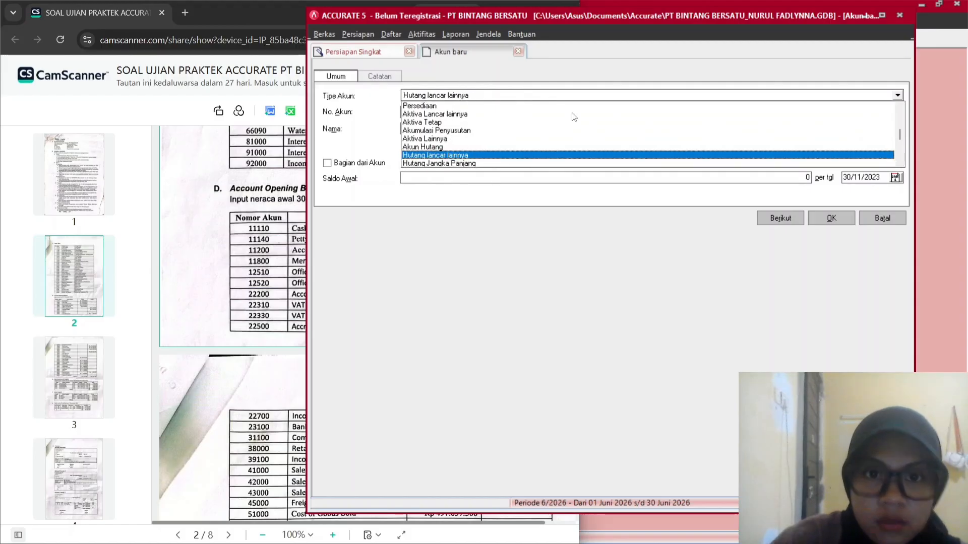
{"action": "key", "text": "Return"}
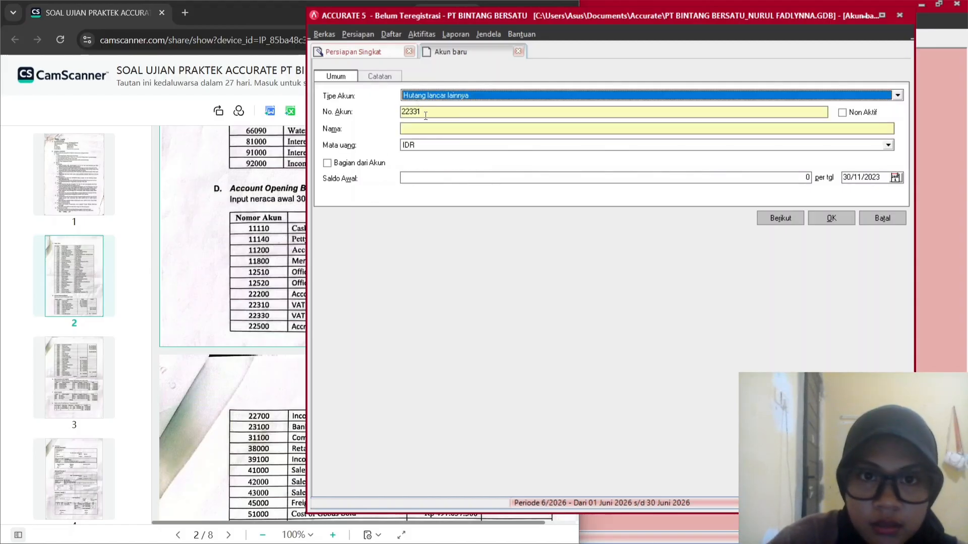
{"action": "key", "text": "Tab"}
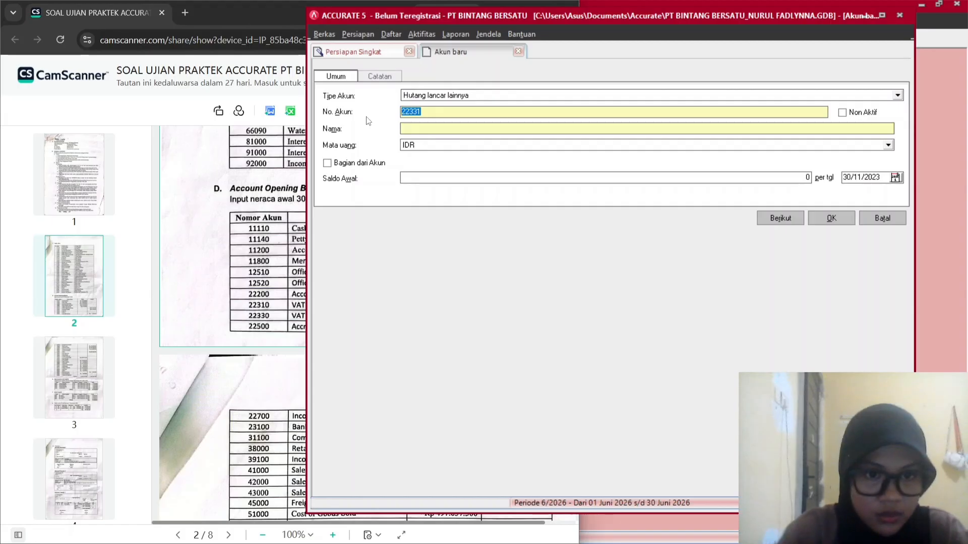
{"action": "type", "text": "22500"}
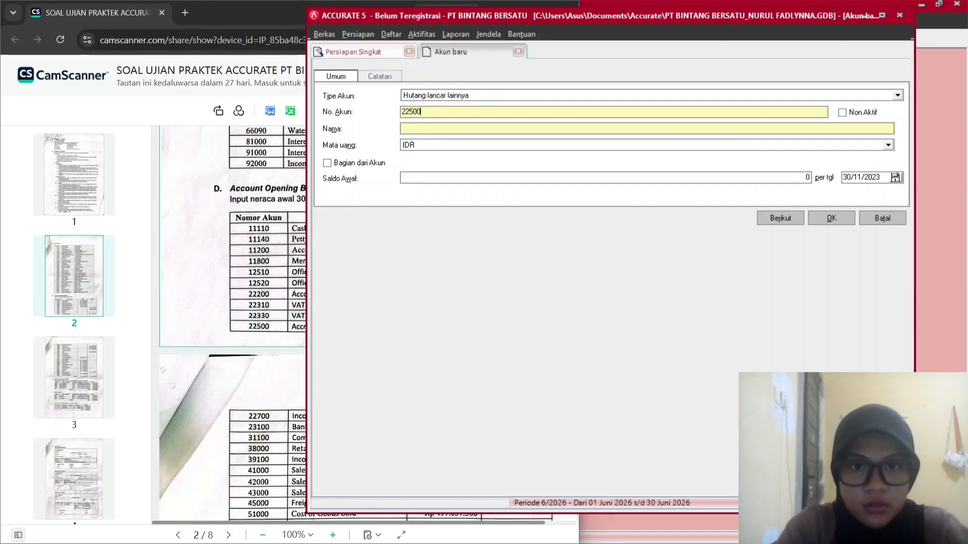
{"action": "key", "text": "Tab"}
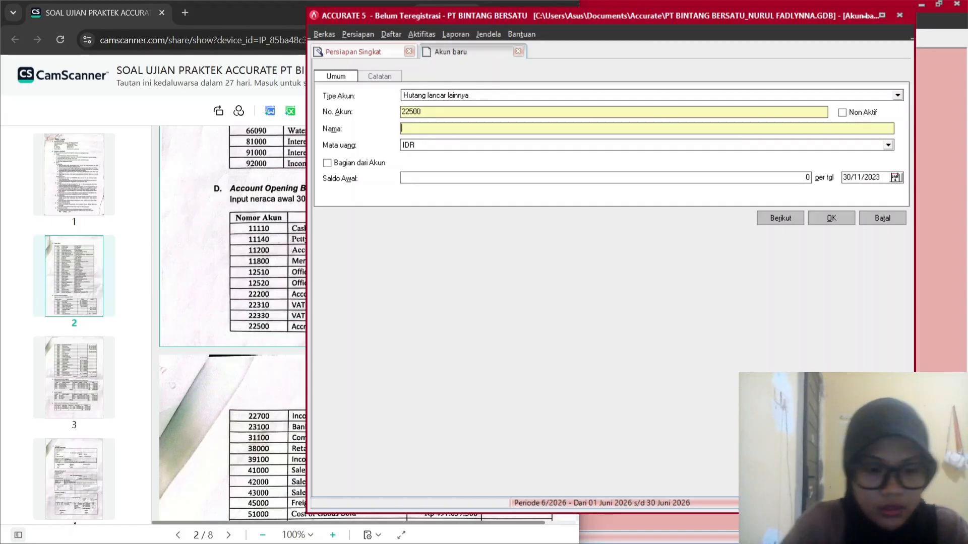
{"action": "type", "text": "Acc"}
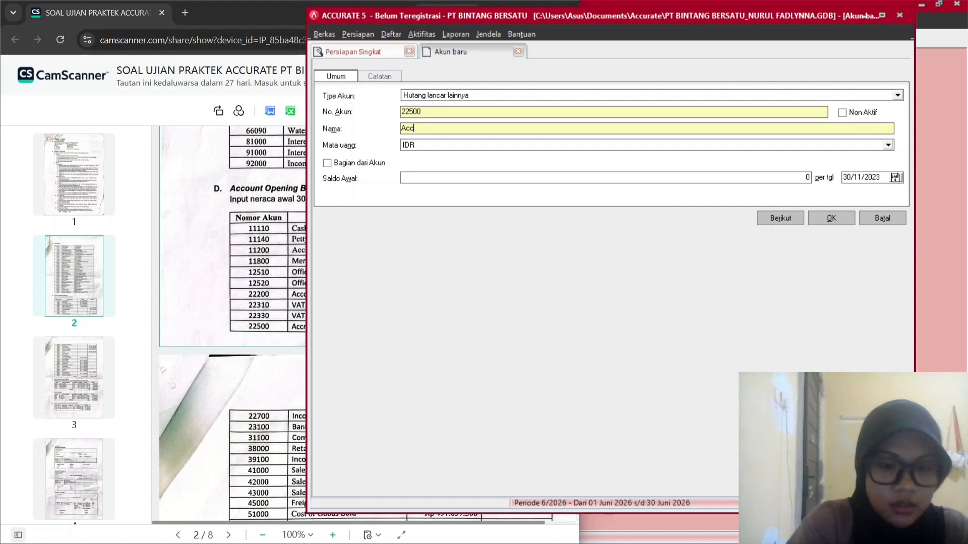
{"action": "type", "text": "ruad Expense"}
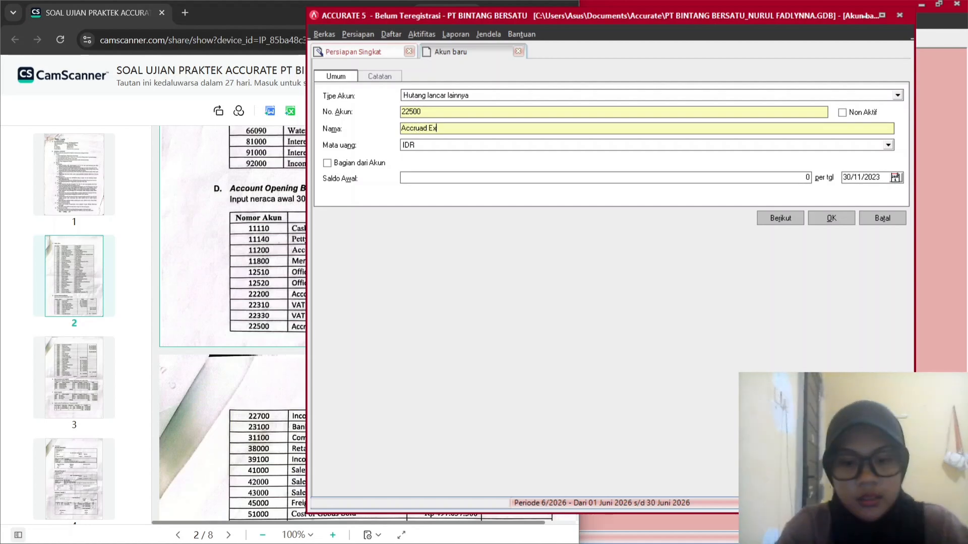
Enter its 3.500.000 opening balance from the scan, save, and accept the currency warning.
{"action": "left_click", "coordinate": [167, 43]}
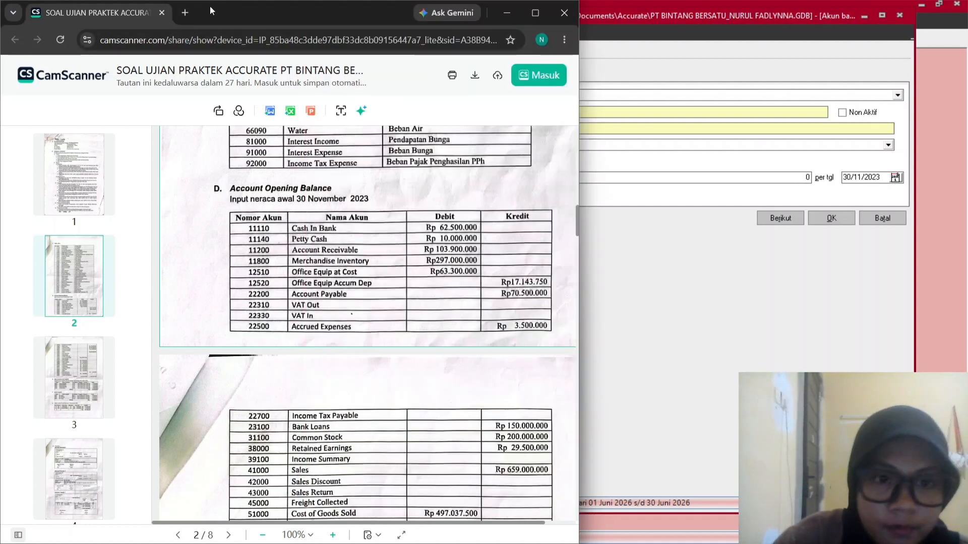
{"action": "left_click", "coordinate": [662, 34]}
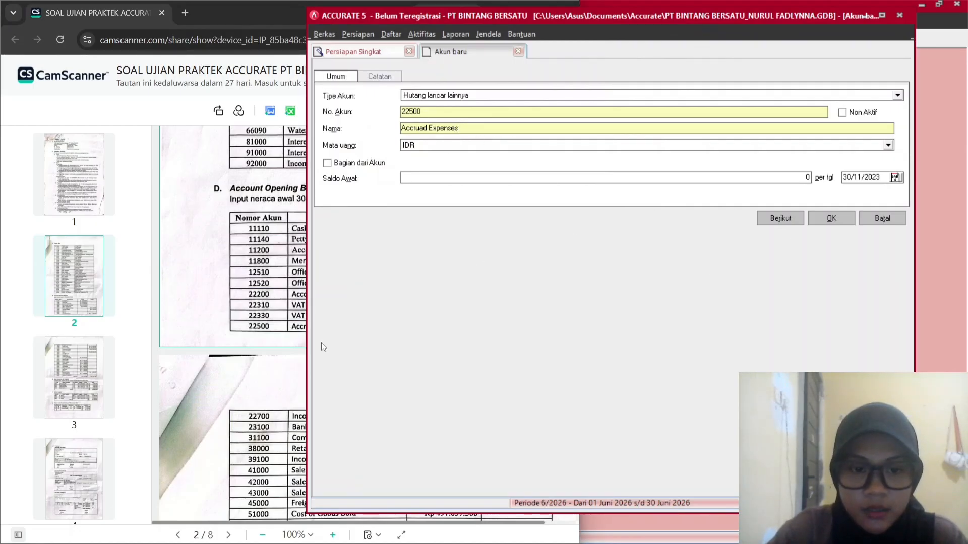
{"action": "left_click", "coordinate": [254, 8]}
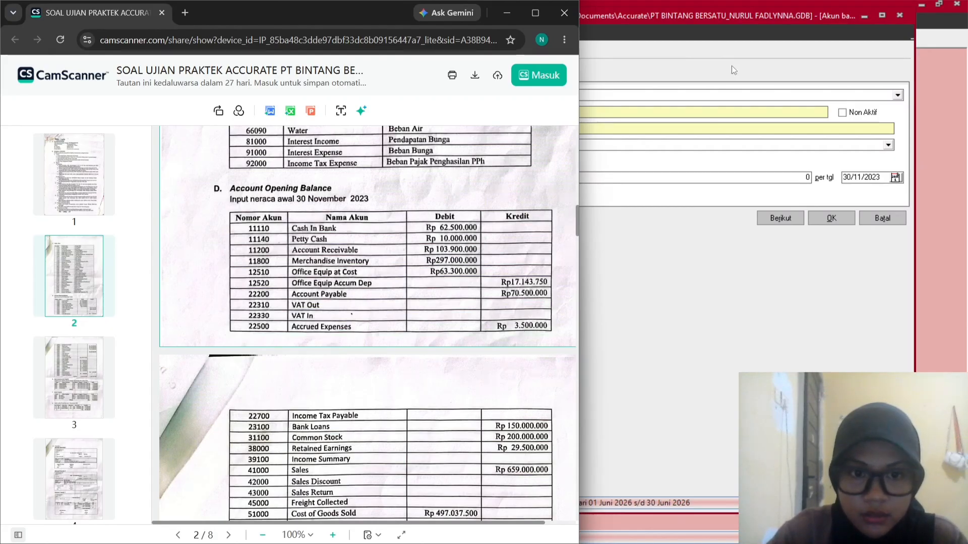
{"action": "left_click", "coordinate": [612, 39]}
{"action": "type", "text": "3"}
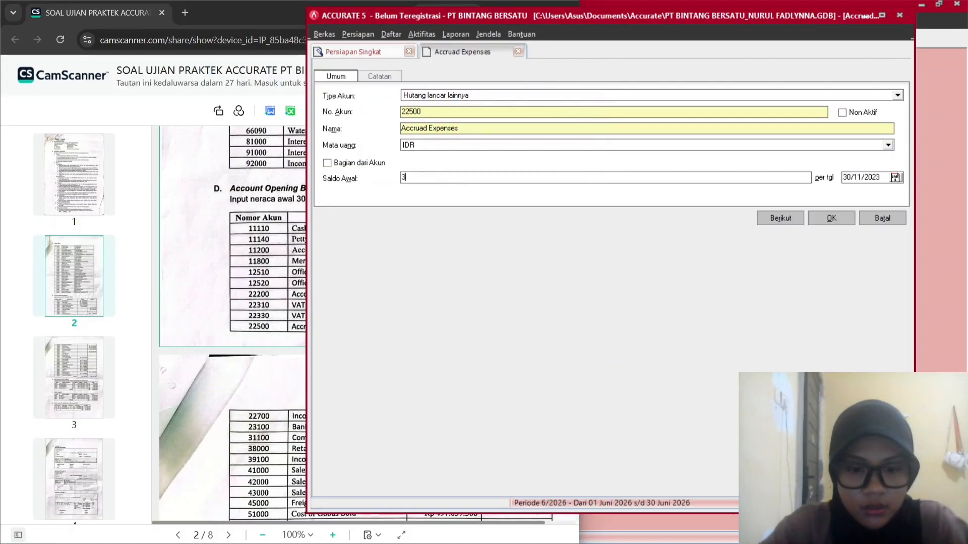
{"action": "type", "text": "500000"}
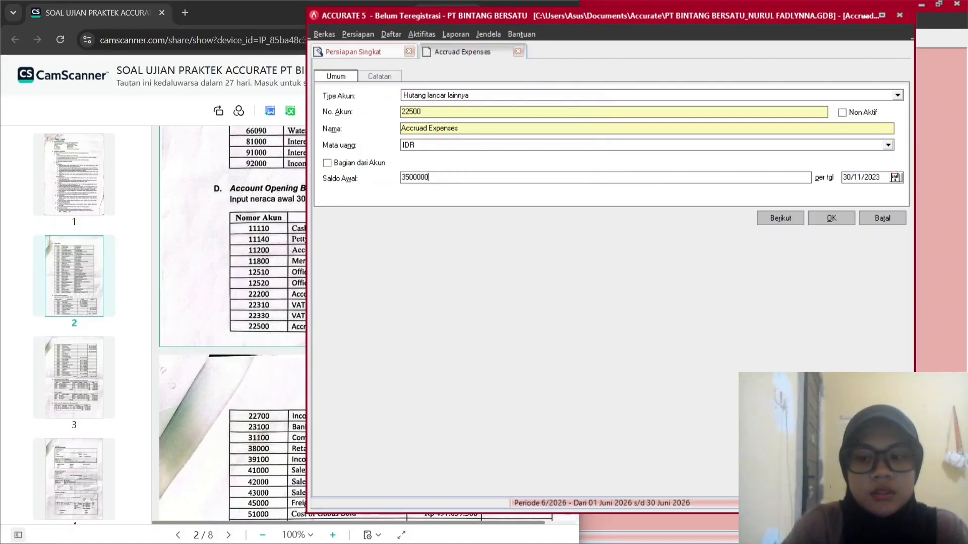
{"action": "key", "text": "Tab"}
{"action": "left_click", "coordinate": [831, 218]}
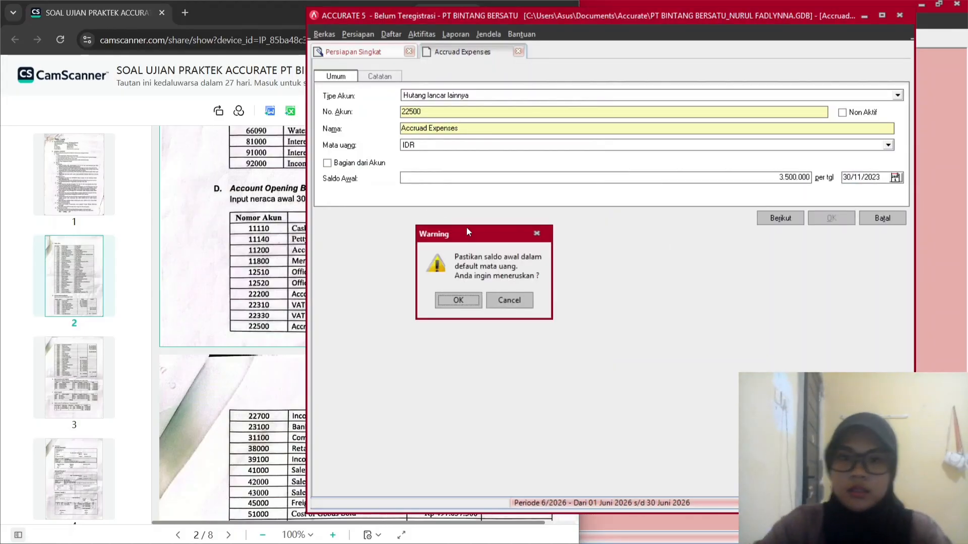
{"action": "left_click", "coordinate": [452, 302]}
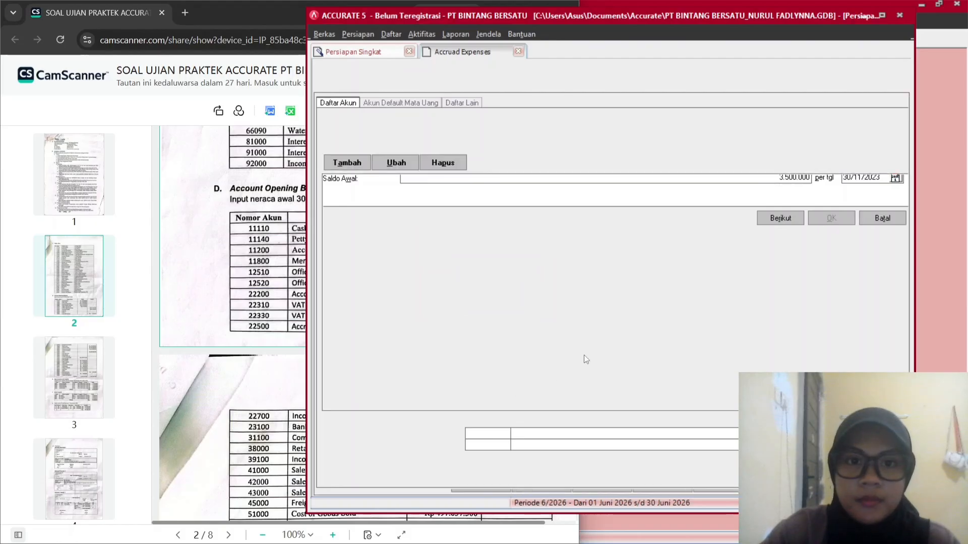
{"action": "scroll", "coordinate": [270, 307], "scroll_direction": "down", "scroll_amount": 5}
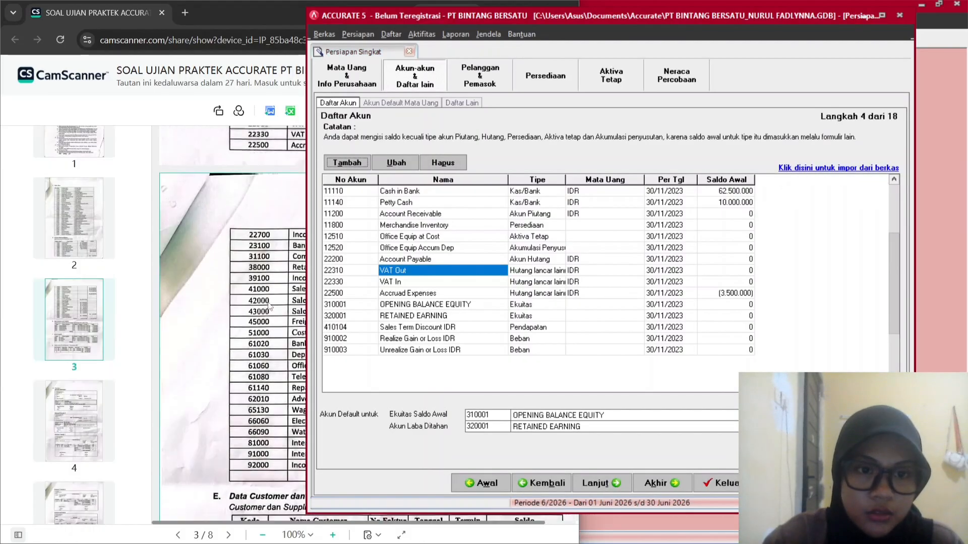
Start a new account with type Hutang lancar lainnya, checking the scanned table.
{"action": "left_click", "coordinate": [366, 163]}
{"action": "left_click", "coordinate": [444, 97]}
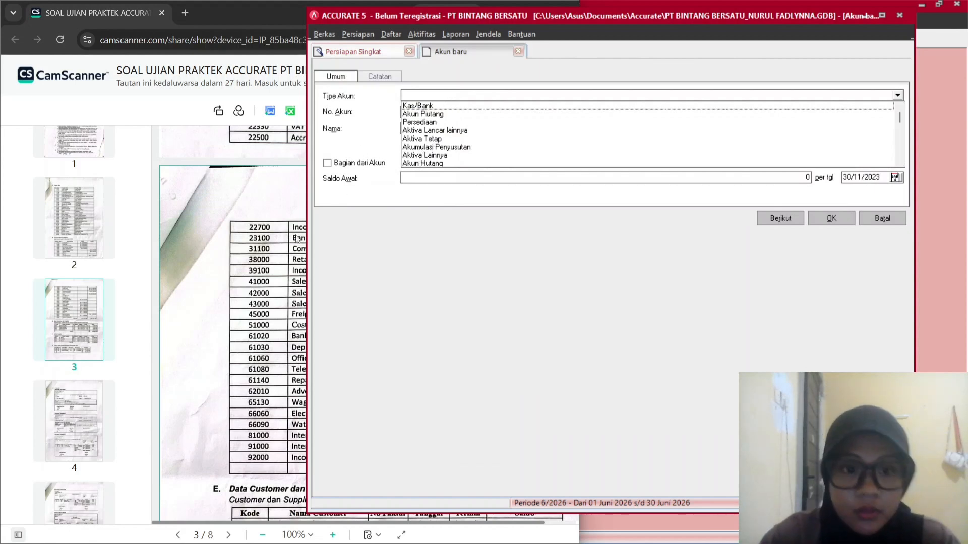
{"action": "left_click", "coordinate": [295, 73]}
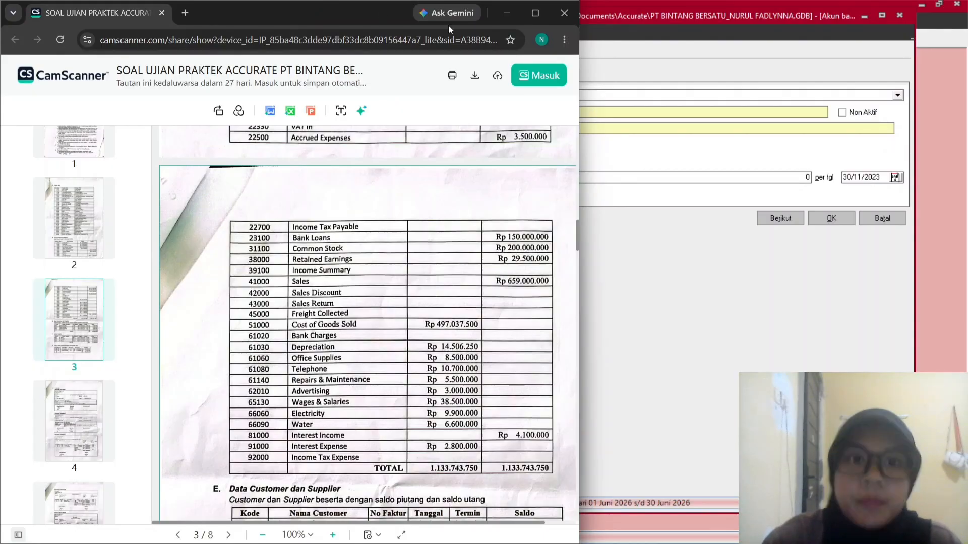
{"action": "left_click", "coordinate": [617, 36]}
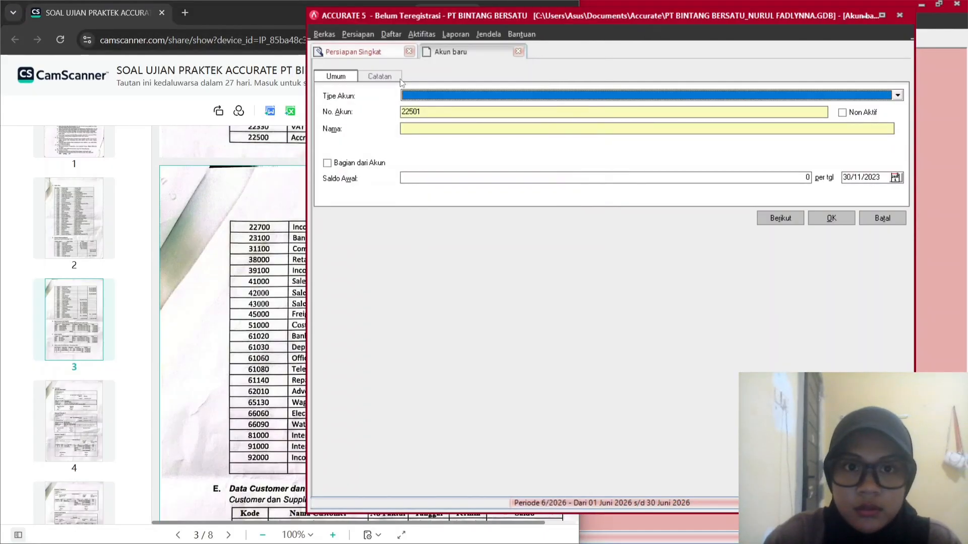
{"action": "left_click", "coordinate": [412, 101]}
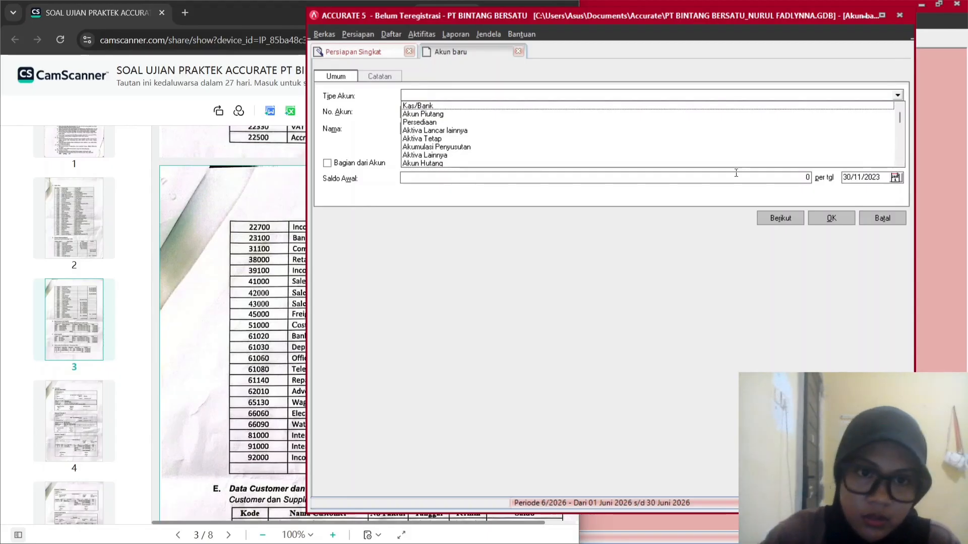
{"action": "left_click", "coordinate": [902, 146]}
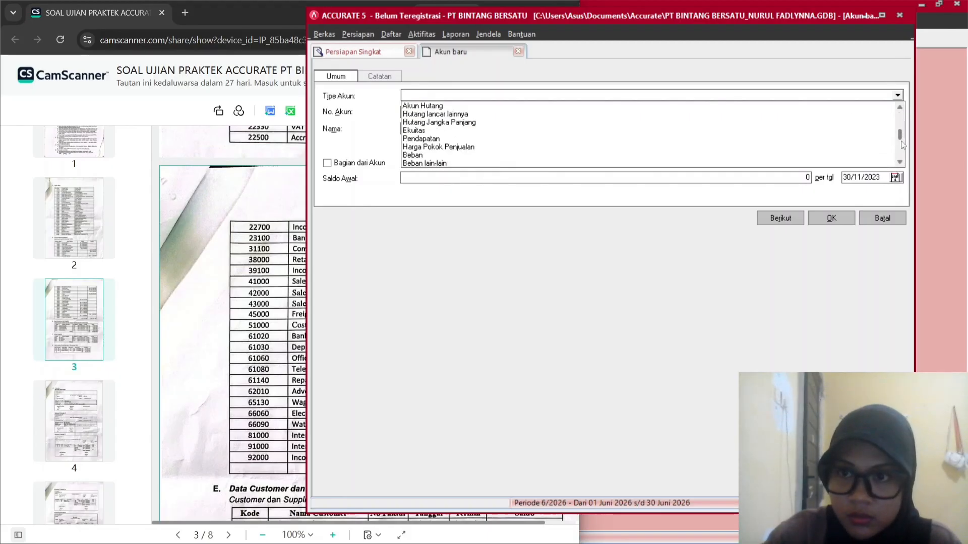
{"action": "left_click", "coordinate": [436, 114]}
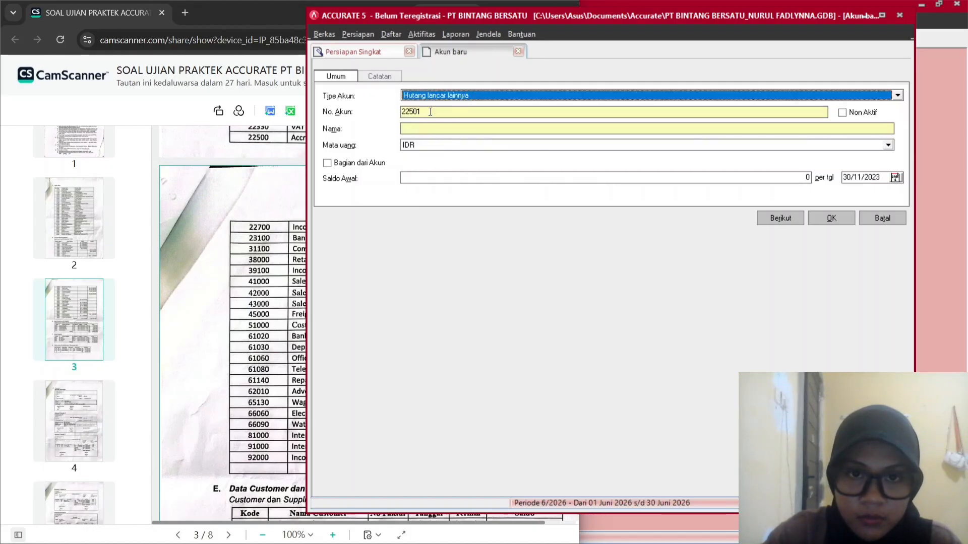
Number it 22700, name it Income Tax Payable, and save it.
{"action": "double_click", "coordinate": [430, 112]}
{"action": "type", "text": "227"}
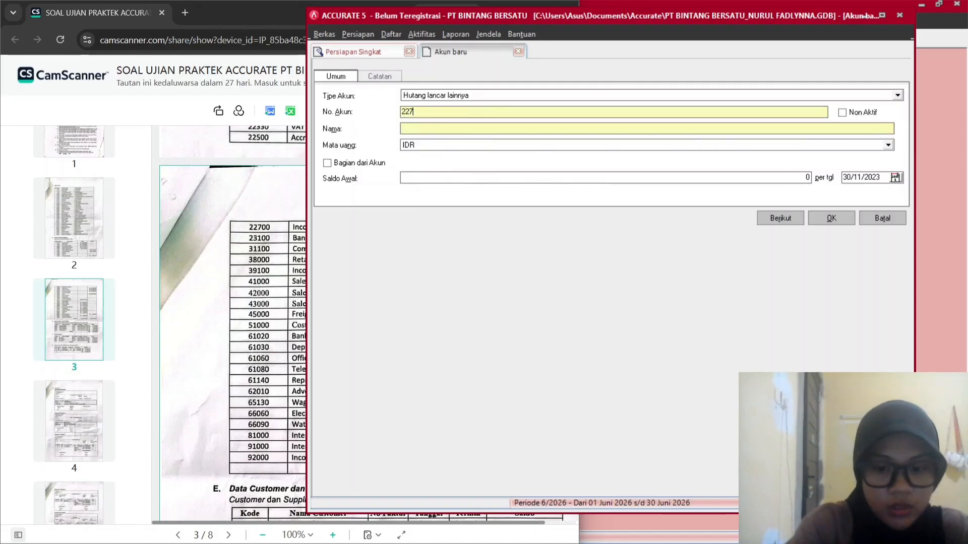
{"action": "type", "text": "00"}
{"action": "key", "text": "Tab"}
{"action": "key", "text": "Tab"}
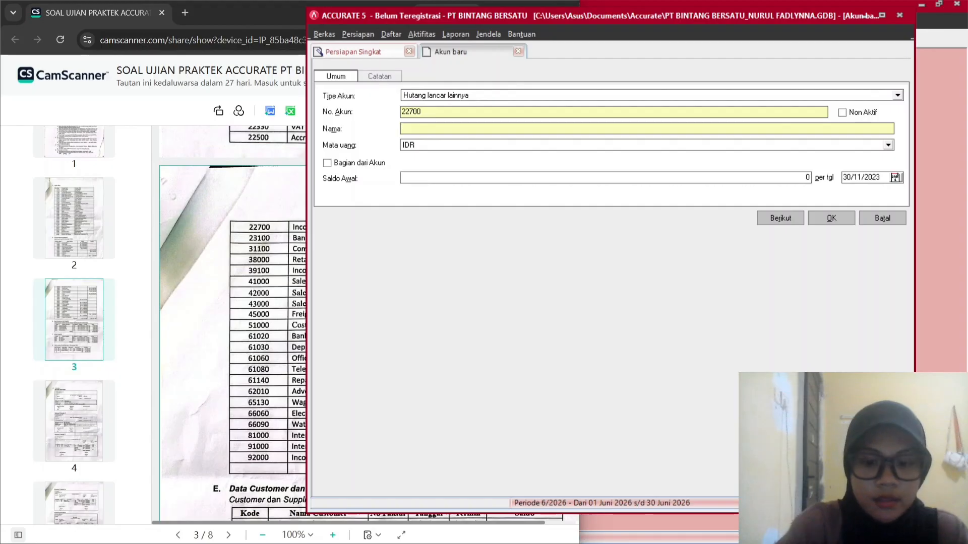
{"action": "type", "text": "Income Tax"}
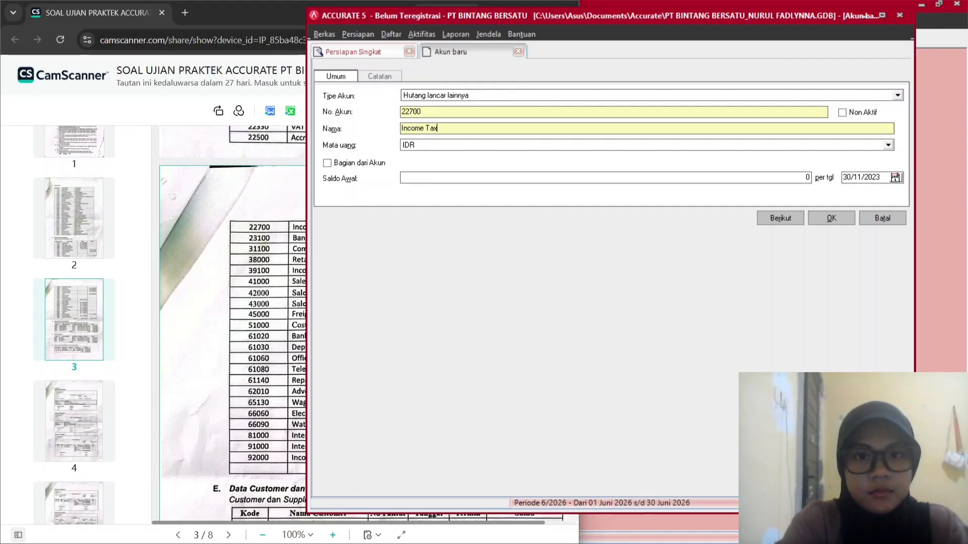
{"action": "type", "text": " Payable"}
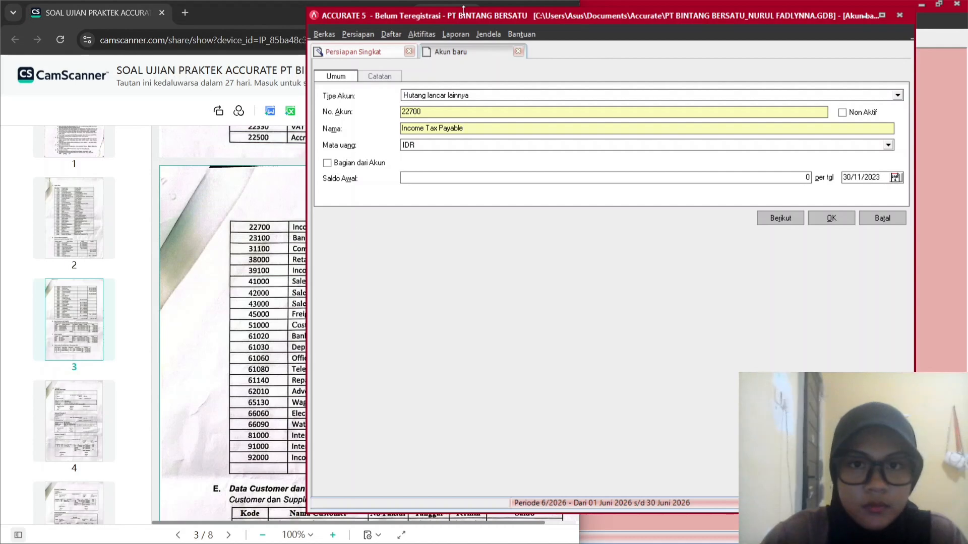
{"action": "left_click", "coordinate": [274, 11]}
{"action": "left_click", "coordinate": [641, 43]}
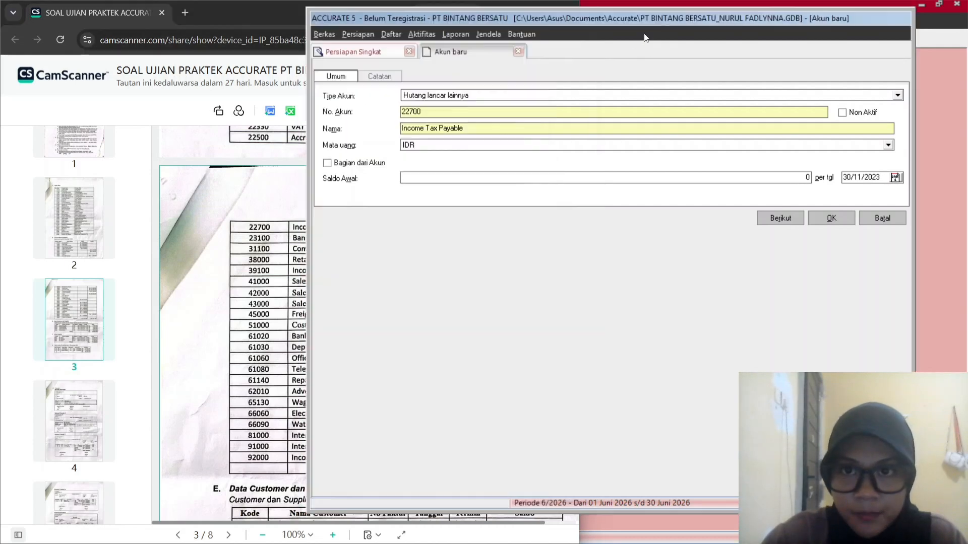
{"action": "left_click", "coordinate": [829, 218]}
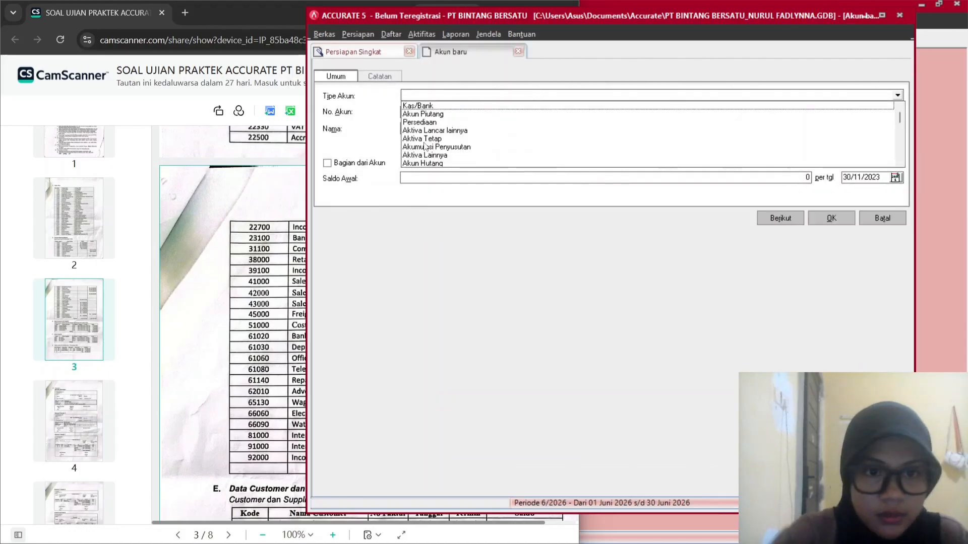
Set up a Hutang Jangka Panjang account numbered 23100 named Bank Loans.
{"action": "left_click", "coordinate": [900, 141]}
{"action": "left_click", "coordinate": [438, 122]}
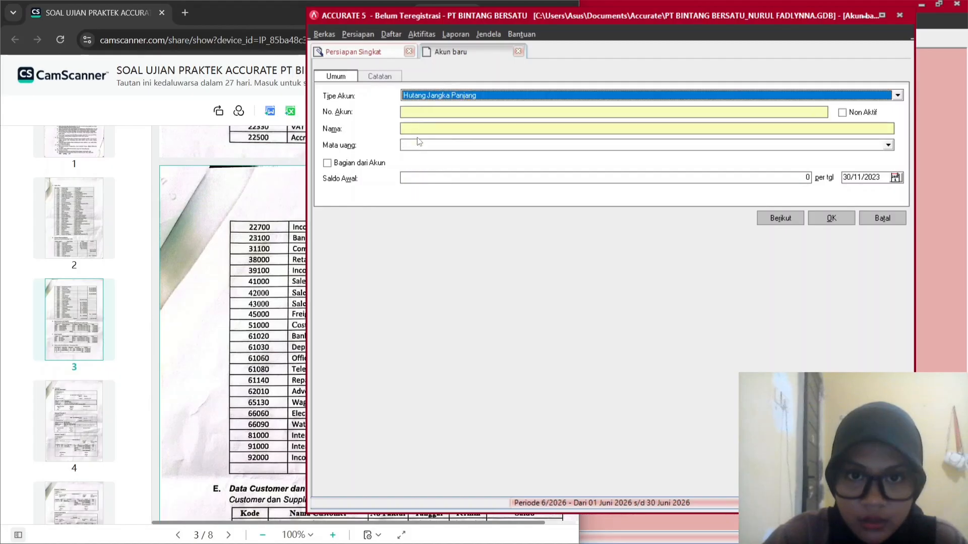
{"action": "type", "text": "22700"}
{"action": "double_click", "coordinate": [419, 111]}
{"action": "type", "text": "2"}
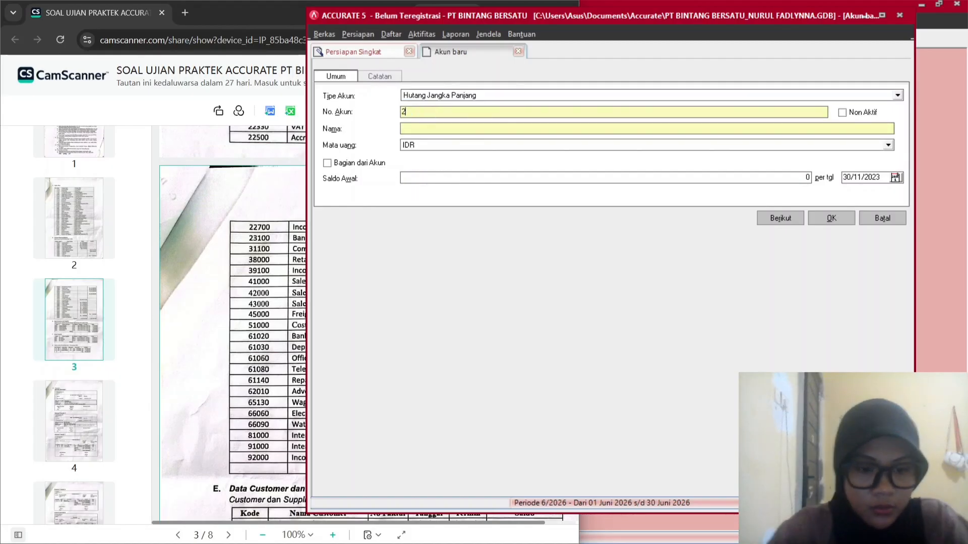
{"action": "type", "text": "3100"}
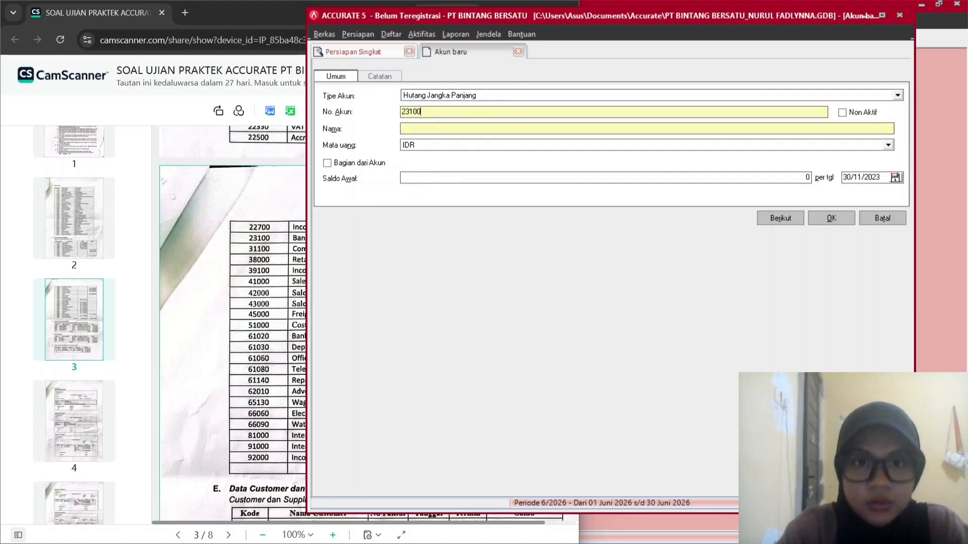
{"action": "key", "text": "Tab"}
{"action": "key", "text": "Tab"}
{"action": "left_click", "coordinate": [232, 21]}
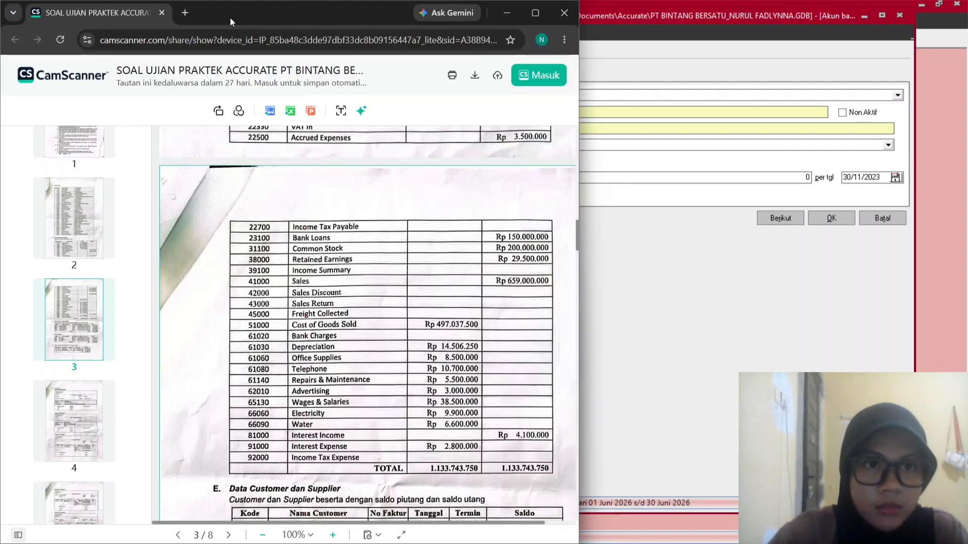
{"action": "left_click", "coordinate": [643, 40]}
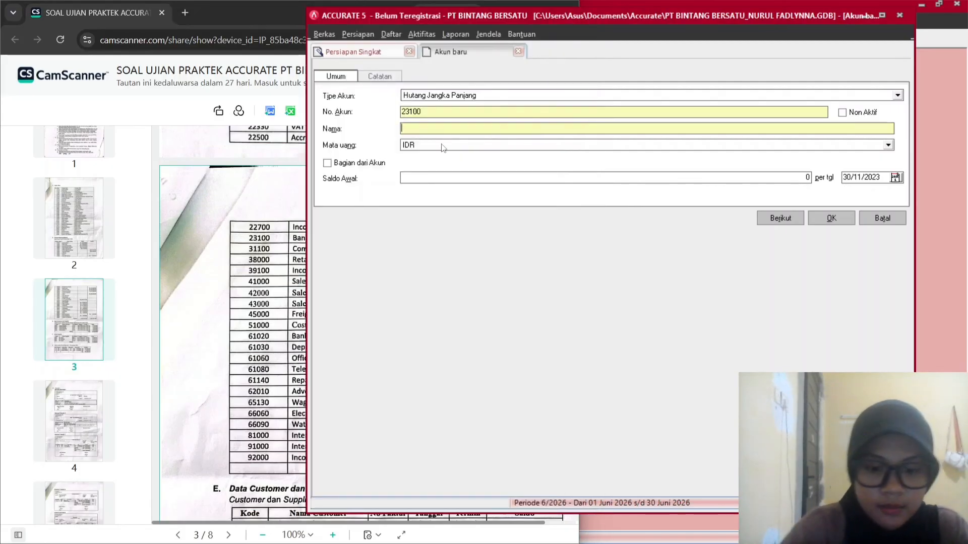
{"action": "type", "text": "Bank Loans"}
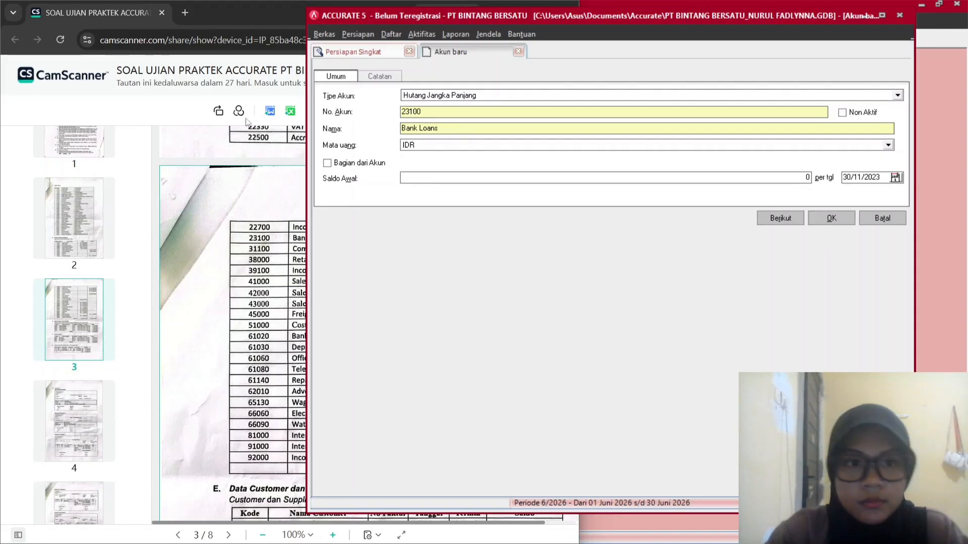
Give Bank Loans a 150.000.000 opening balance, save, and accept the currency warning.
{"action": "left_click", "coordinate": [209, 21]}
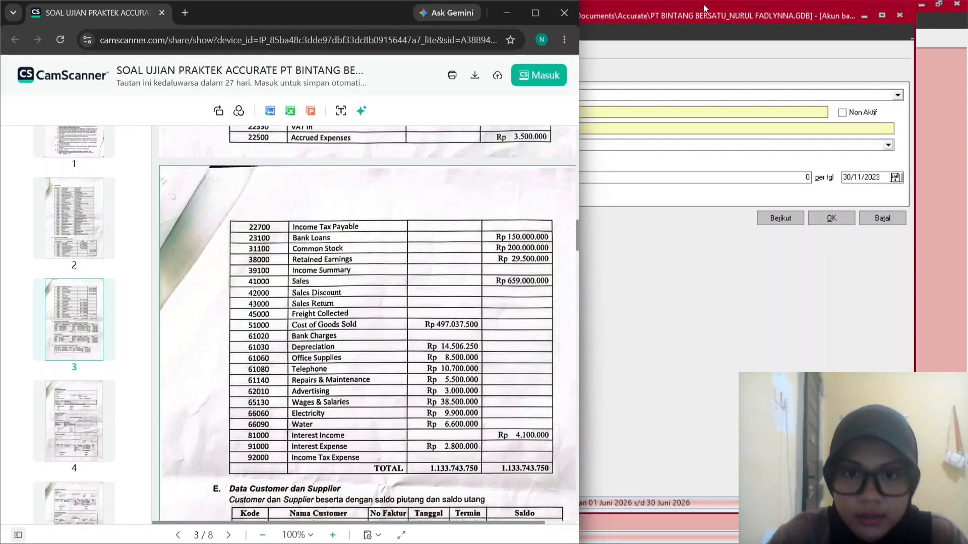
{"action": "left_click", "coordinate": [583, 154]}
{"action": "left_click", "coordinate": [418, 174]}
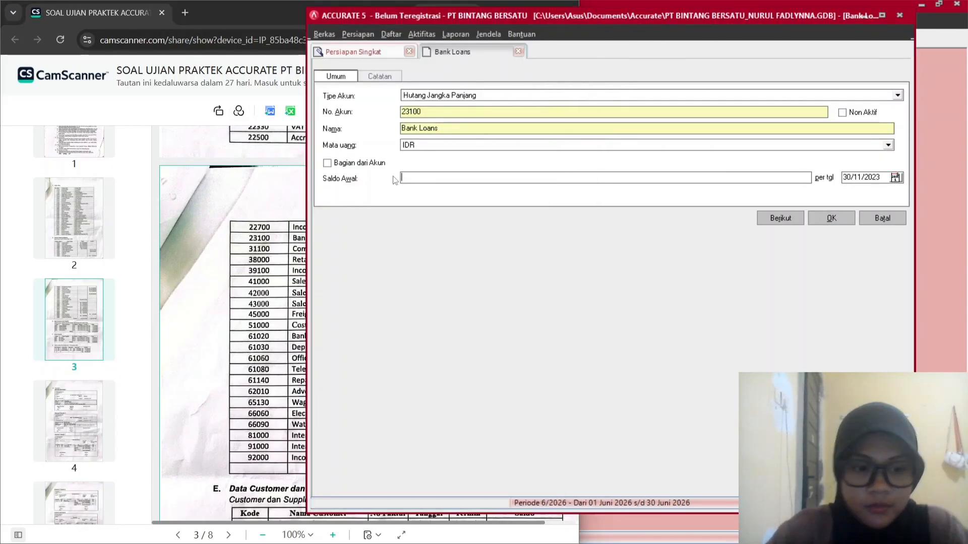
{"action": "type", "text": "150."}
{"action": "type", "text": "000"}
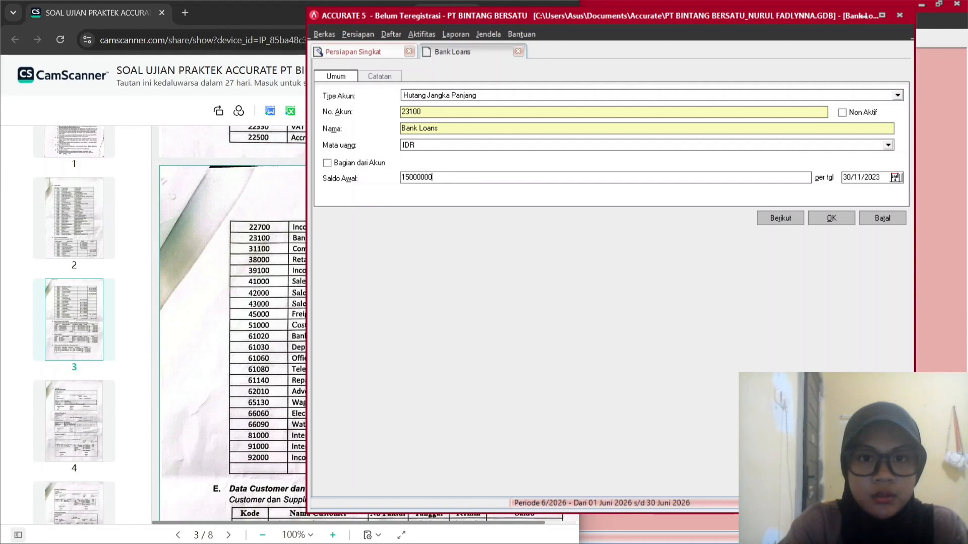
{"action": "type", "text": ".000"}
{"action": "key", "text": "Tab"}
{"action": "left_click", "coordinate": [831, 218]}
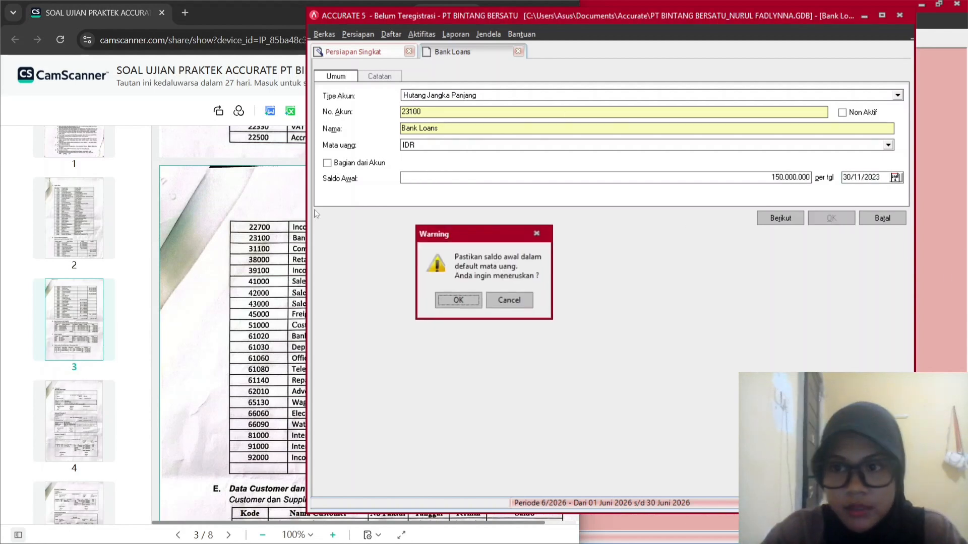
{"action": "left_click", "coordinate": [454, 301]}
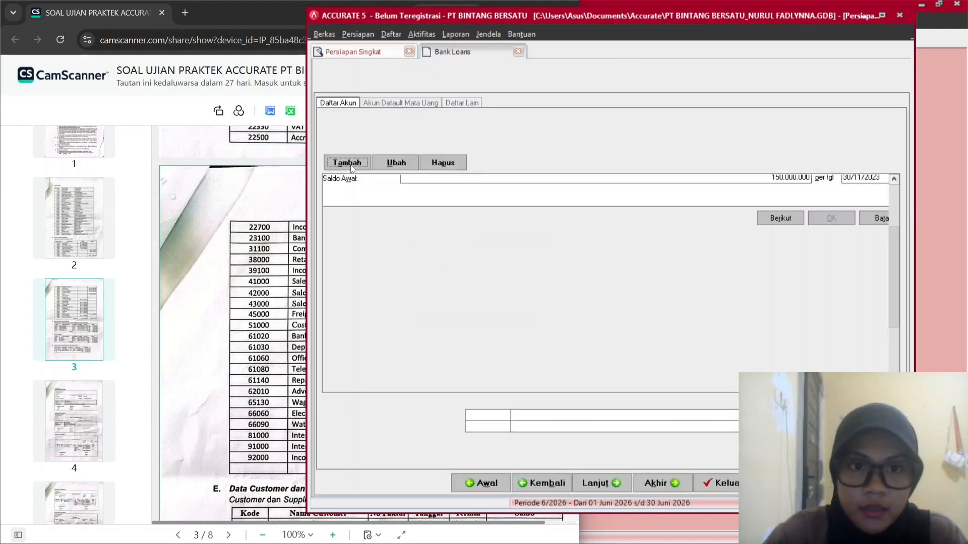
Start a new Ekuitas account numbered 31100 named Common Stock.
{"action": "left_click", "coordinate": [348, 164]}
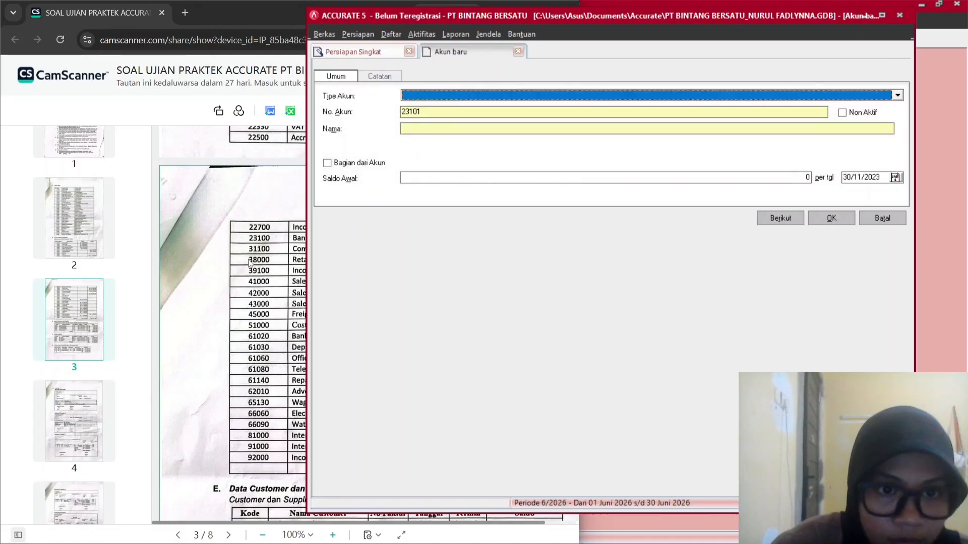
{"action": "left_click", "coordinate": [418, 97]}
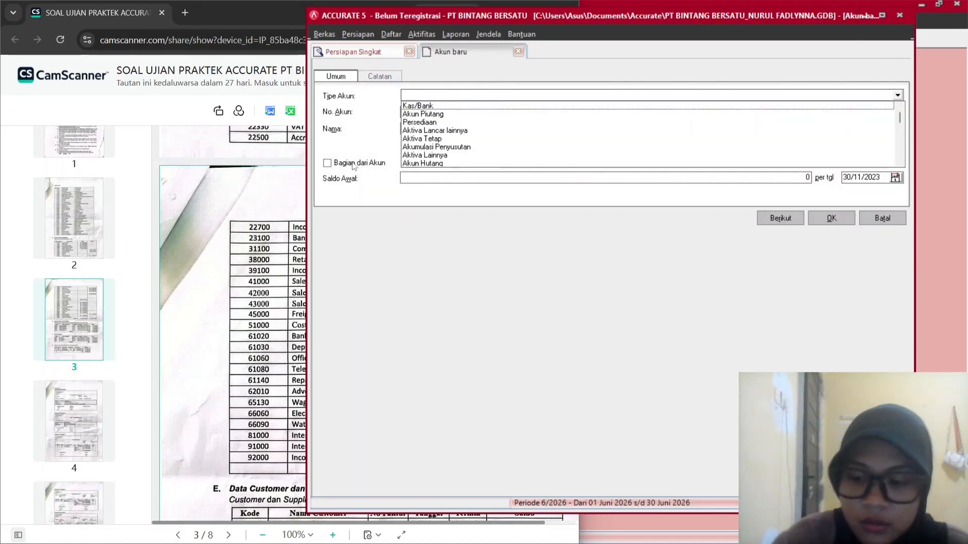
{"action": "key", "text": "Down"}
{"action": "key", "text": "Down"}
{"action": "key", "text": "Down"}
{"action": "key", "text": "Down"}
{"action": "key", "text": "Down"}
{"action": "key", "text": "Down"}
{"action": "key", "text": "Down"}
{"action": "key", "text": "Down"}
{"action": "key", "text": "Down"}
{"action": "key", "text": "Down"}
{"action": "key", "text": "Down"}
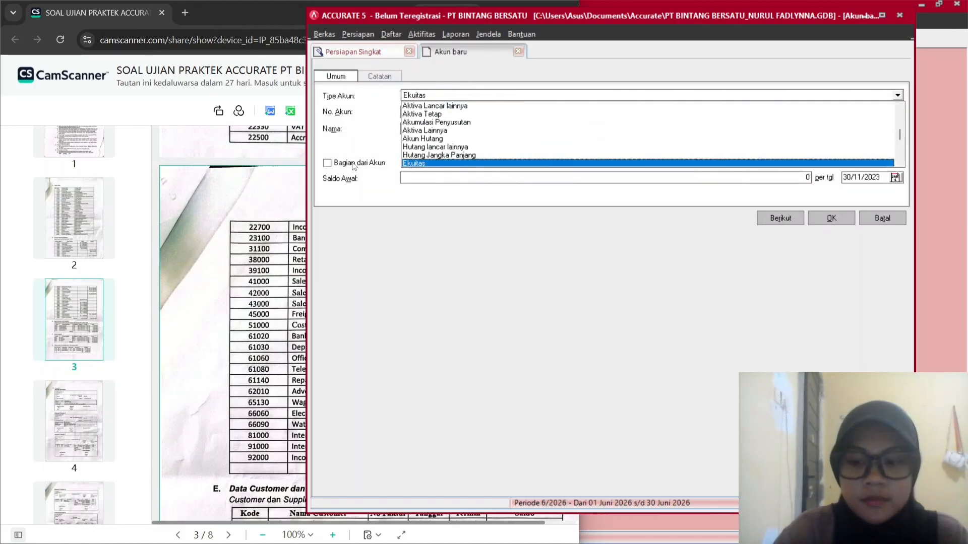
{"action": "key", "text": "Return"}
{"action": "key", "text": "Tab"}
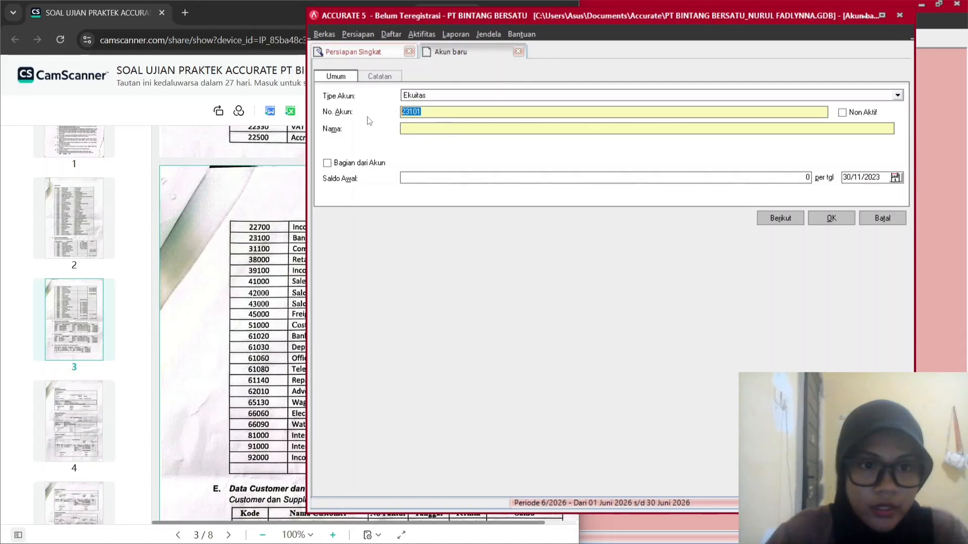
{"action": "type", "text": "31100"}
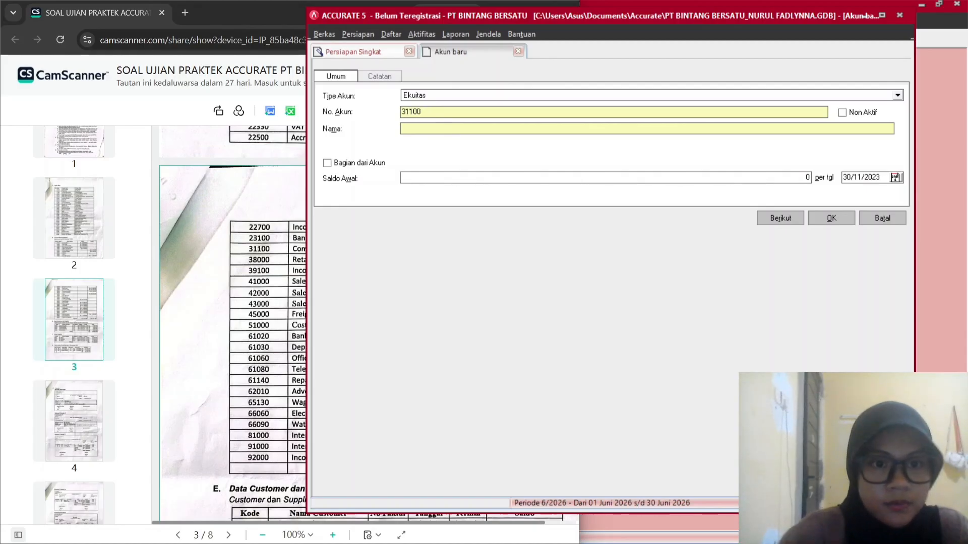
{"action": "left_click", "coordinate": [282, 4]}
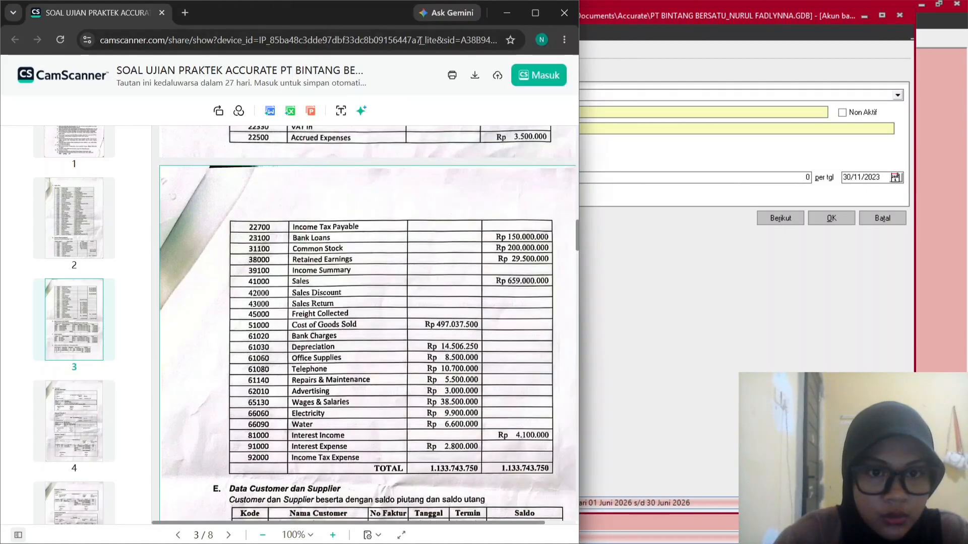
{"action": "left_click", "coordinate": [628, 48]}
{"action": "left_click", "coordinate": [440, 130]}
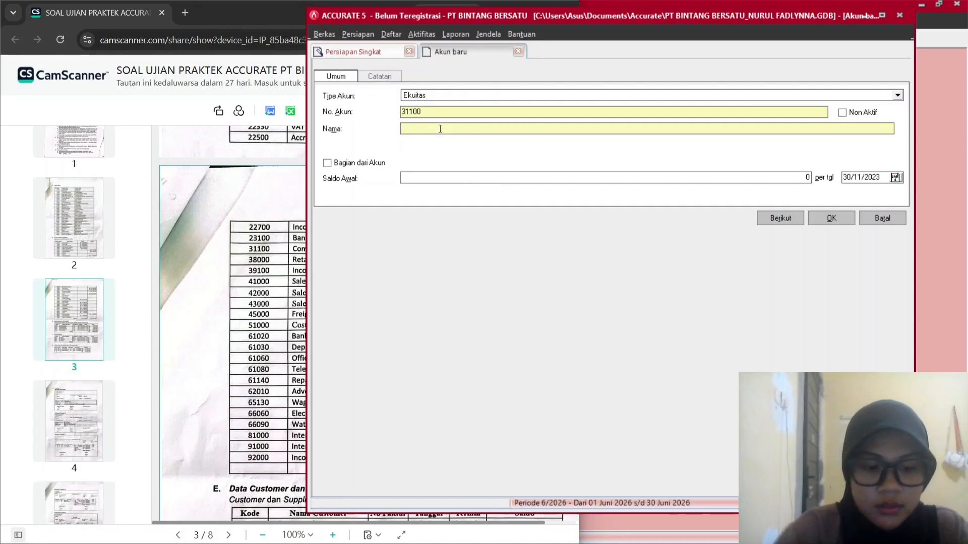
{"action": "type", "text": "Common "}
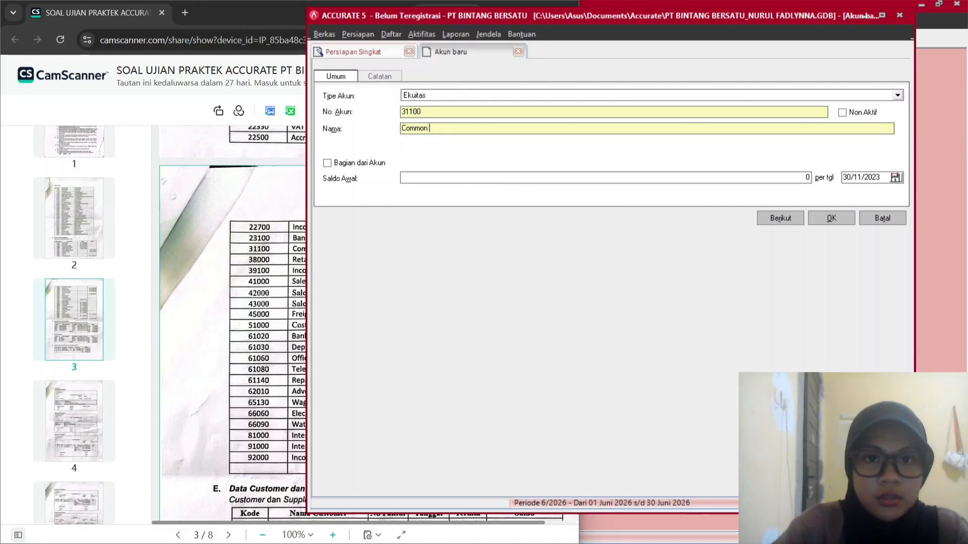
{"action": "type", "text": "Stock"}
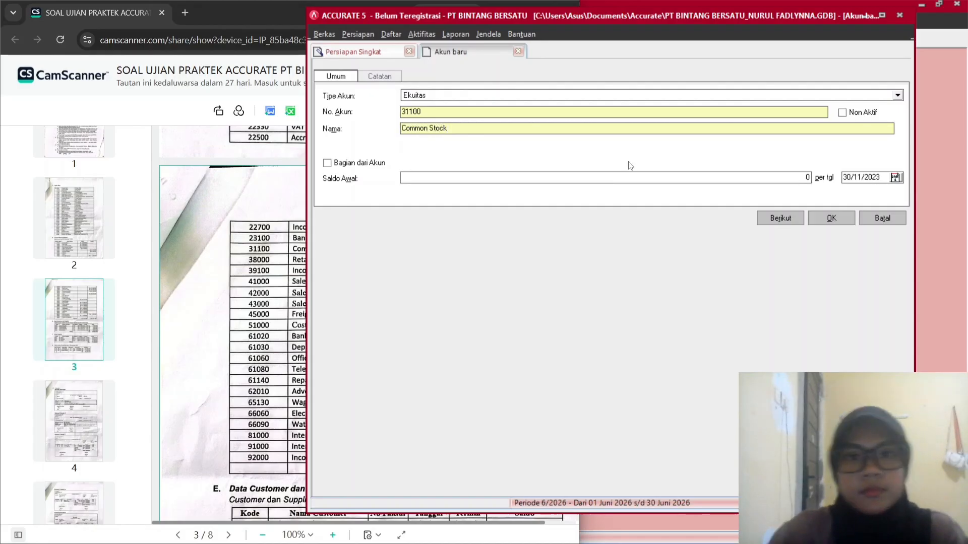
Enter the 200.000.000 opening balance, save, and accept the currency warning.
{"action": "left_click", "coordinate": [355, 2]}
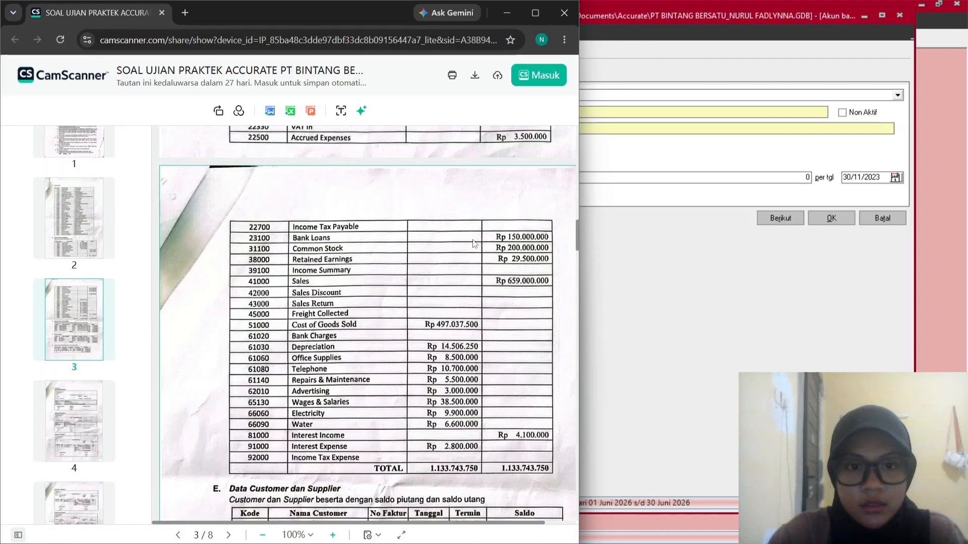
{"action": "left_click", "coordinate": [627, 31]}
{"action": "left_click", "coordinate": [435, 177]}
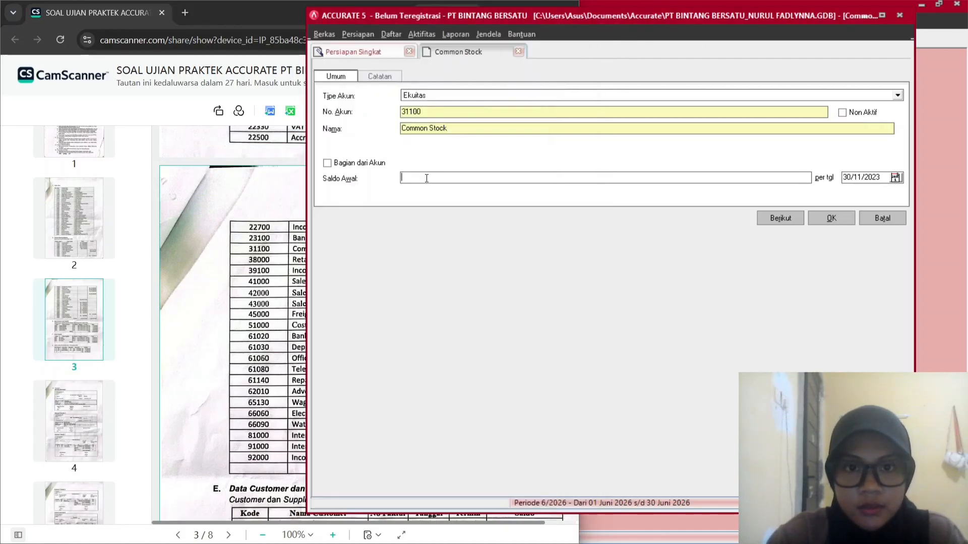
{"action": "type", "text": "200."}
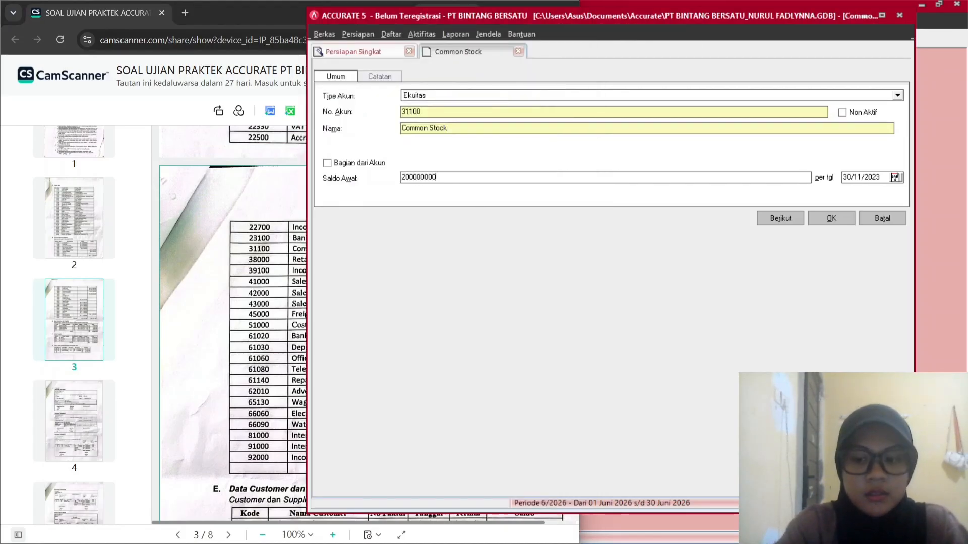
{"action": "type", "text": "000.000"}
{"action": "key", "text": "Tab"}
{"action": "left_click", "coordinate": [831, 217]}
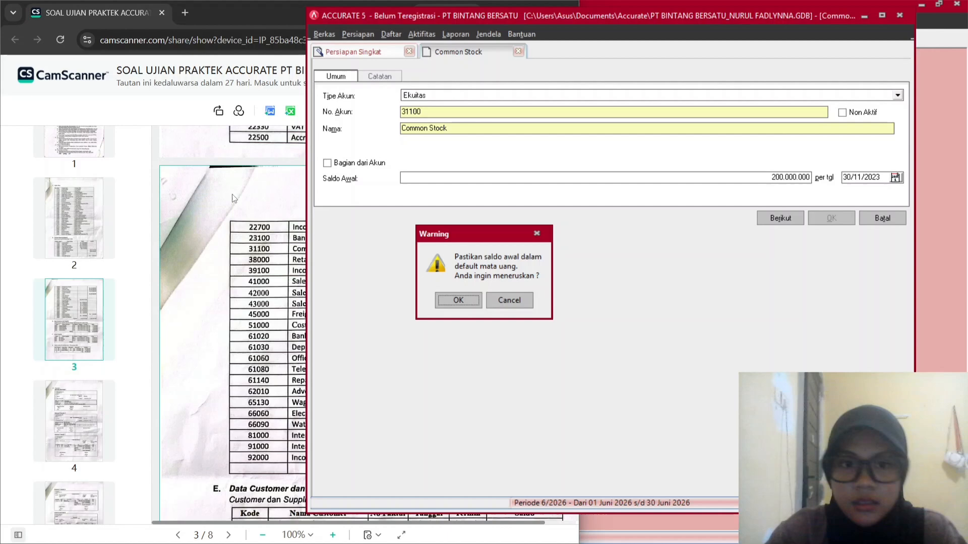
{"action": "left_click", "coordinate": [465, 298]}
{"action": "left_click", "coordinate": [244, 14]}
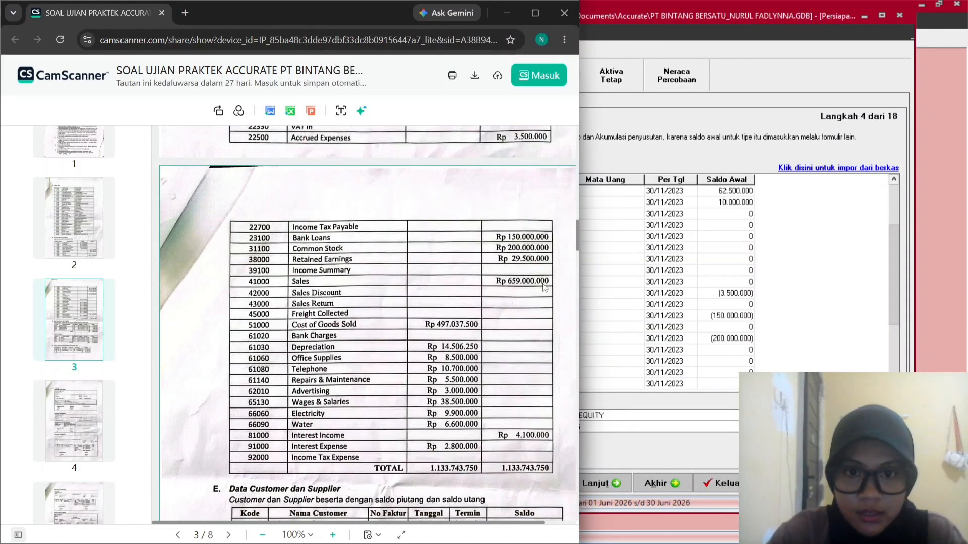
{"action": "left_click", "coordinate": [616, 23]}
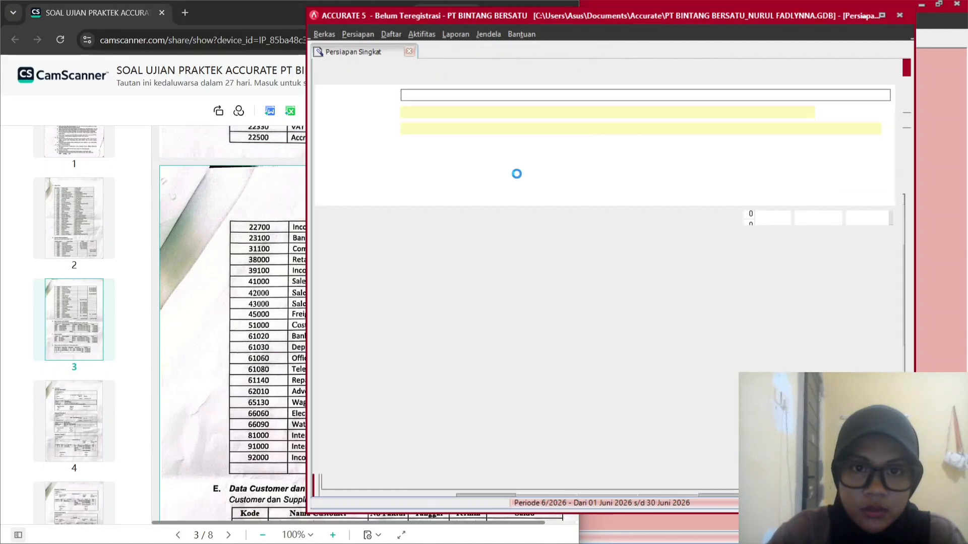
{"action": "left_click", "coordinate": [436, 97]}
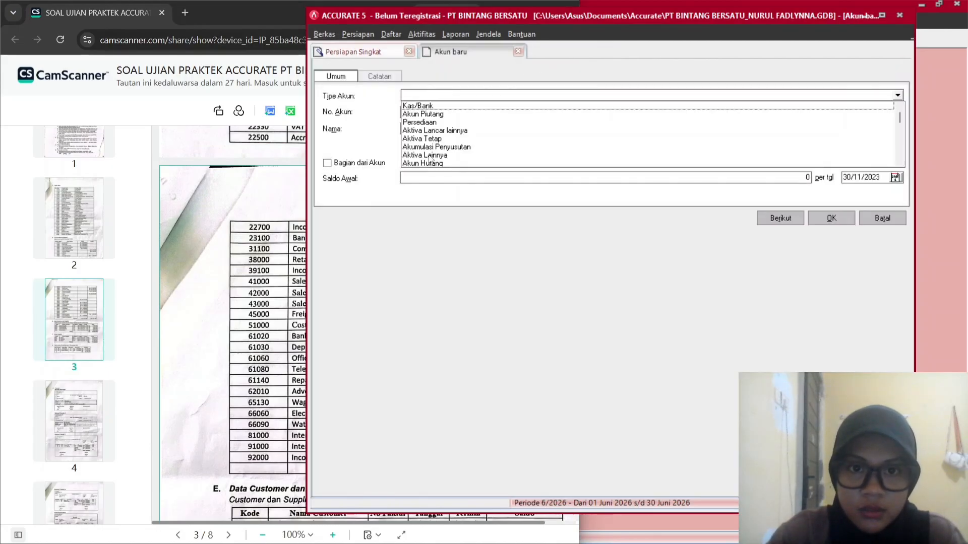
{"action": "key", "text": "Down"}
{"action": "key", "text": "Down"}
{"action": "key", "text": "Down"}
{"action": "key", "text": "Down"}
{"action": "key", "text": "Down"}
{"action": "key", "text": "Down"}
{"action": "key", "text": "Down"}
{"action": "key", "text": "Down"}
{"action": "key", "text": "Down"}
{"action": "key", "text": "Down"}
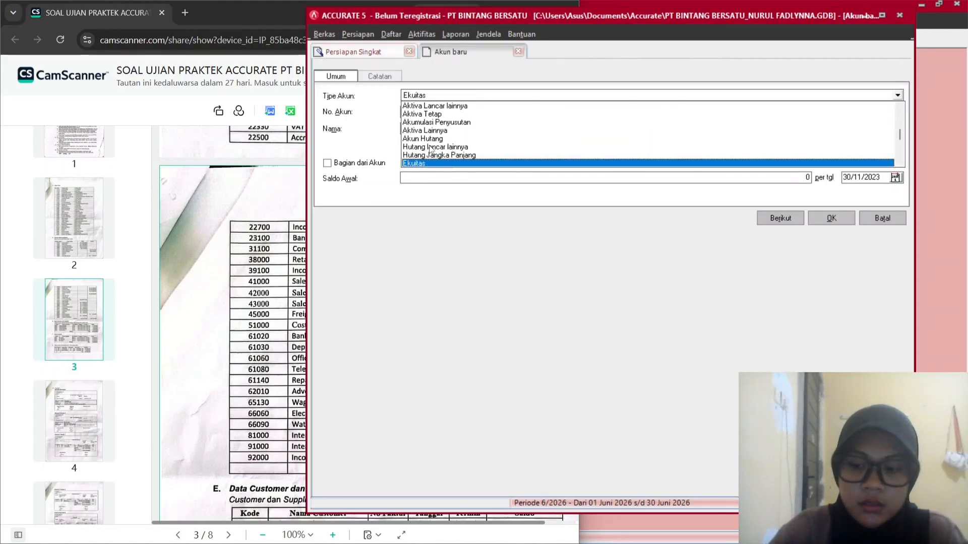
{"action": "key", "text": "Return"}
{"action": "key", "text": "Tab"}
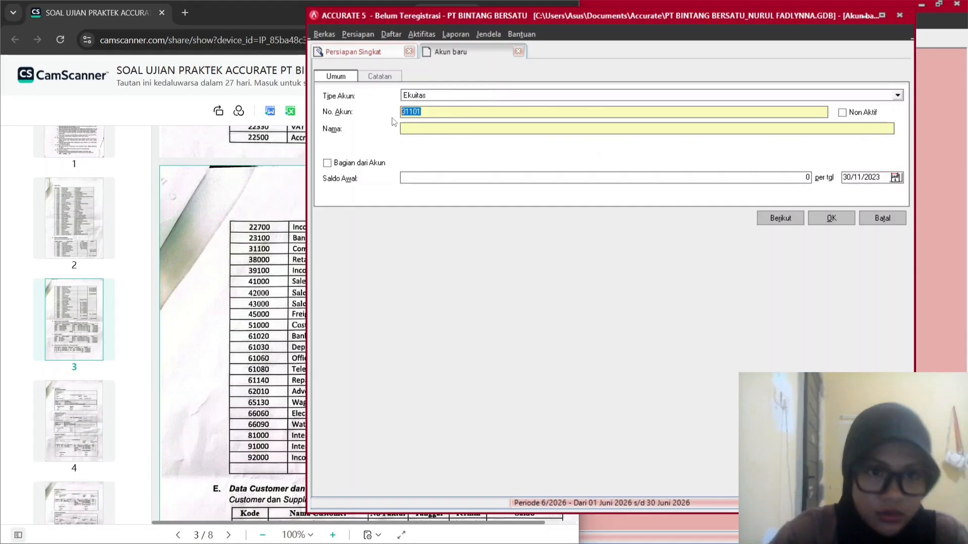
{"action": "type", "text": "3"}
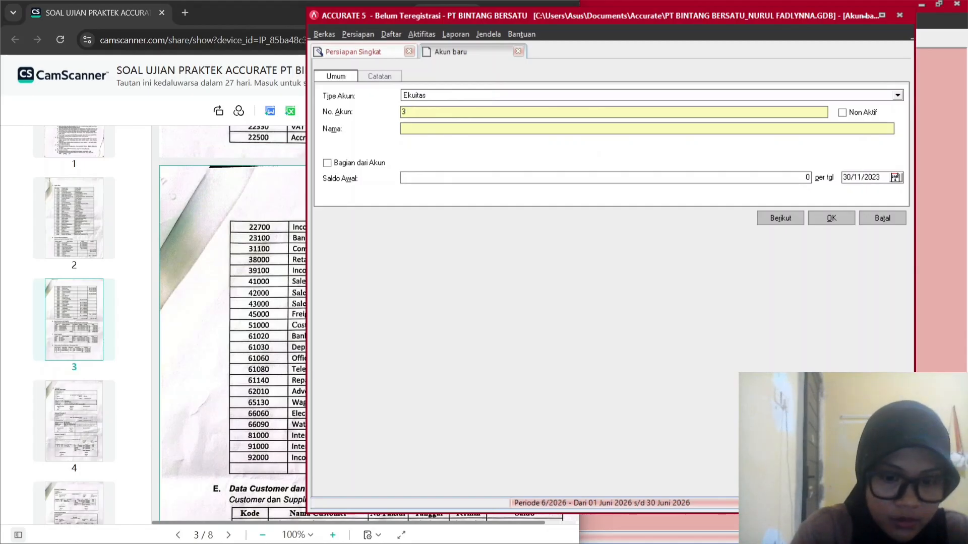
{"action": "type", "text": "8000"}
{"action": "key", "text": "Tab"}
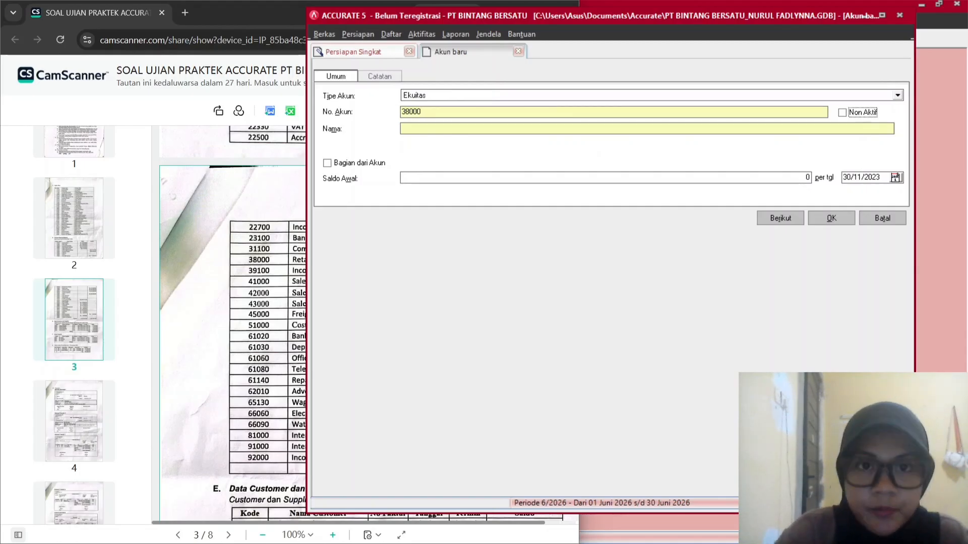
{"action": "key", "text": "Tab"}
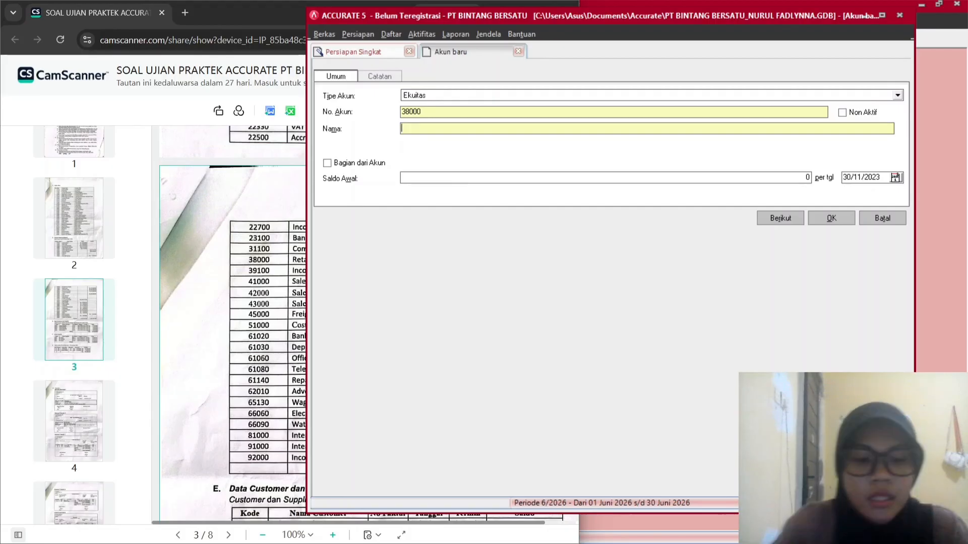
{"action": "type", "text": "R"}
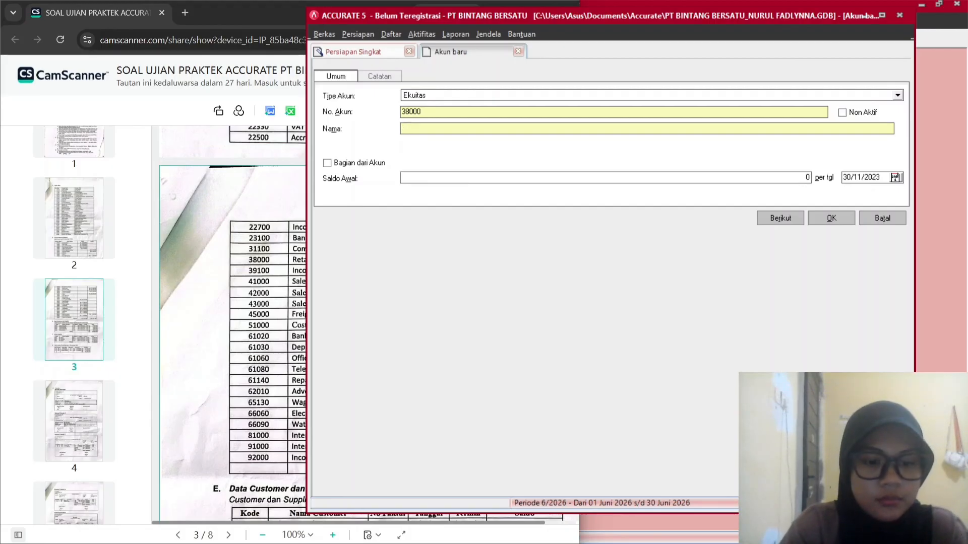
{"action": "type", "text": "Retai"}
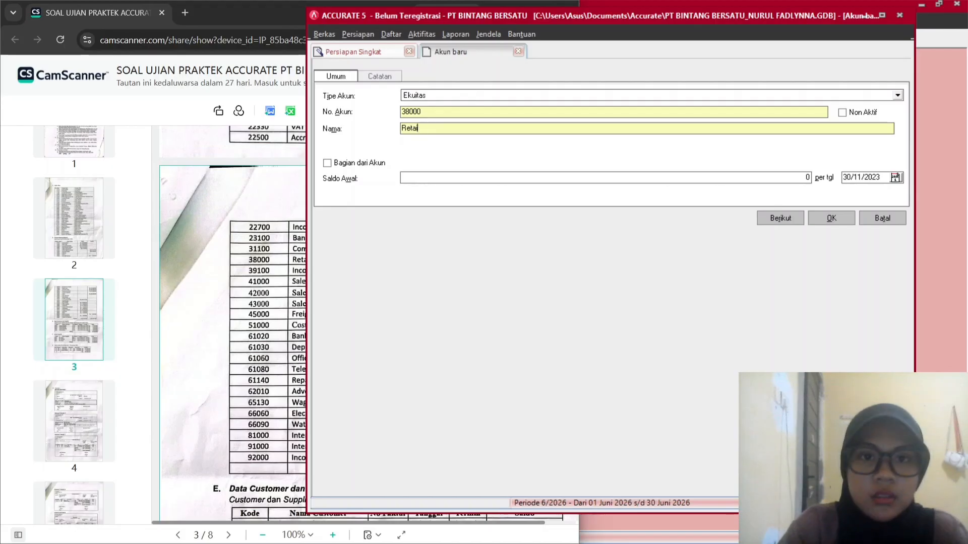
{"action": "key", "text": "BackSpace"}
{"action": "key", "text": "BackSpace"}
{"action": "key", "text": "BackSpace"}
{"action": "left_click", "coordinate": [883, 222]}
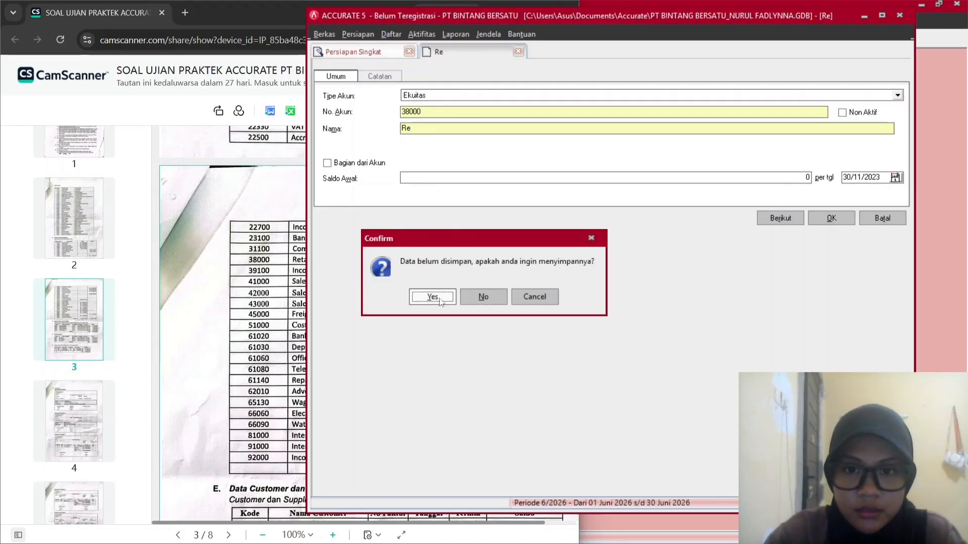
{"action": "left_click", "coordinate": [483, 297]}
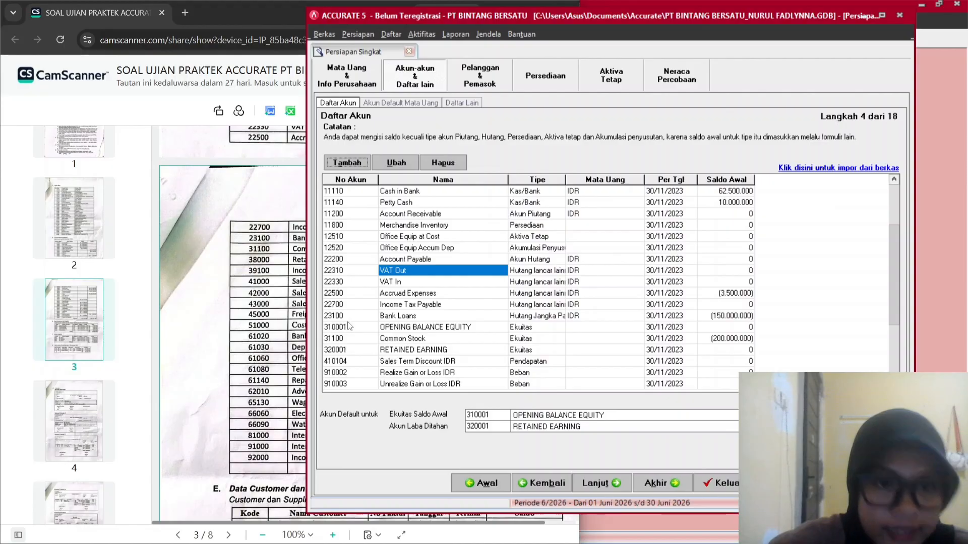
Select the Opening Balance Equity row, check the scanned table, and begin a new account.
{"action": "left_click", "coordinate": [422, 329]}
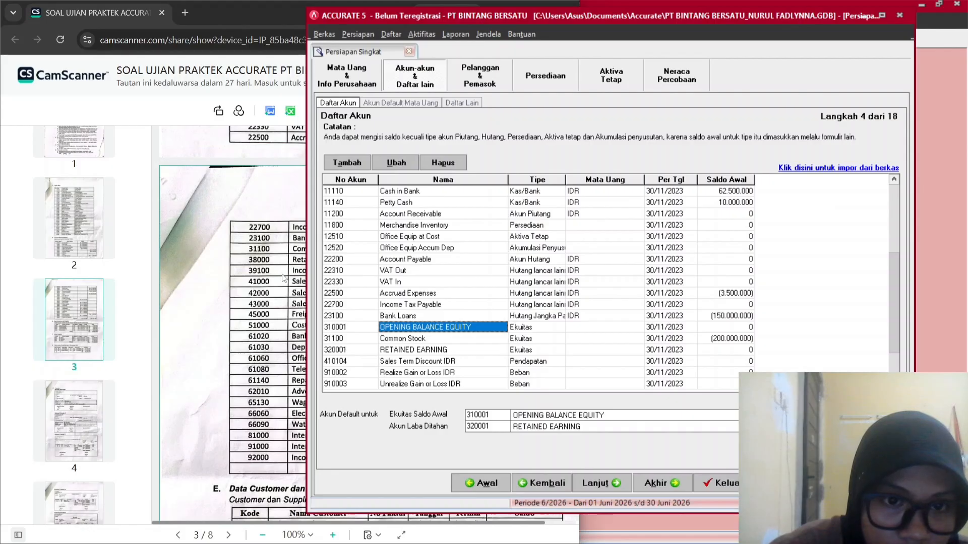
{"action": "left_click", "coordinate": [234, 10]}
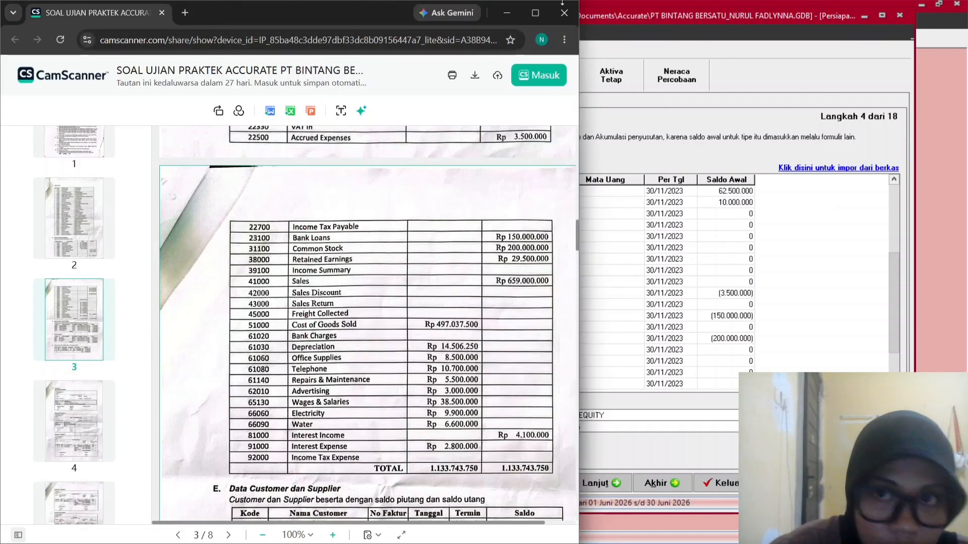
{"action": "left_click", "coordinate": [620, 38]}
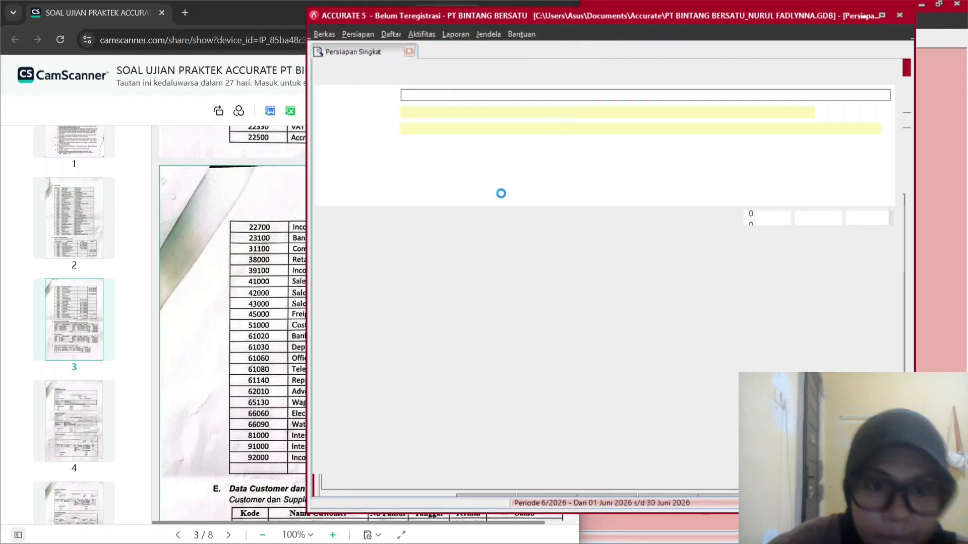
Choose Ekuitas, replace suggested number 31101 with 39100, name it Income Summary, and save.
{"action": "key", "text": "Down"}
{"action": "key", "text": "Down"}
{"action": "key", "text": "Down"}
{"action": "key", "text": "Down"}
{"action": "key", "text": "Down"}
{"action": "key", "text": "Down"}
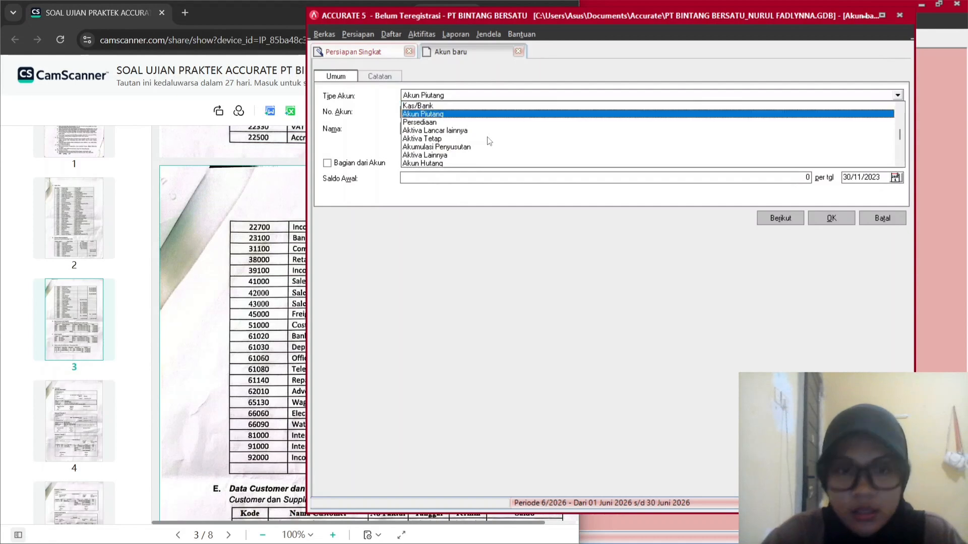
{"action": "key", "text": "Down"}
{"action": "key", "text": "Down"}
{"action": "key", "text": "Down"}
{"action": "key", "text": "Down"}
{"action": "key", "text": "Down"}
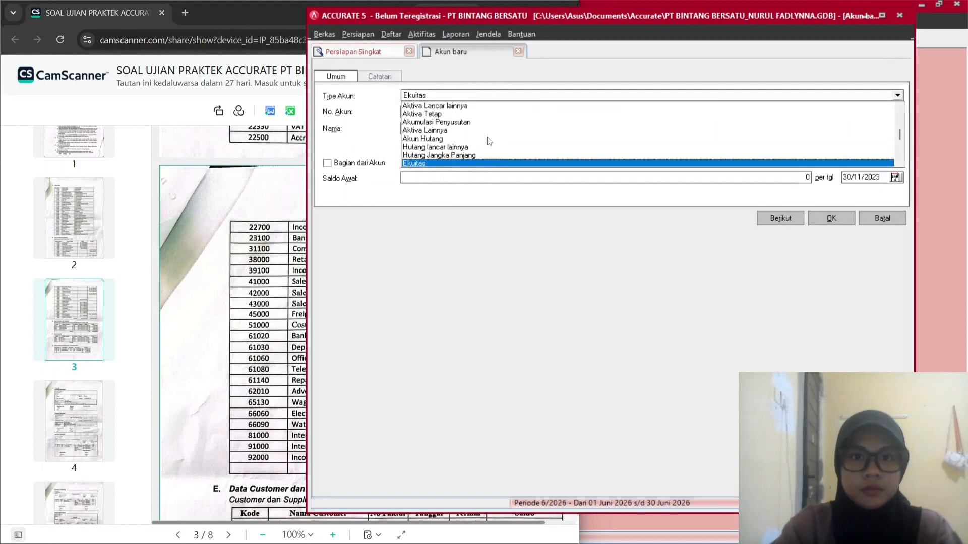
{"action": "key", "text": "Return"}
{"action": "key", "text": "Tab"}
{"action": "key", "text": "Tab"}
{"action": "key", "text": "Tab"}
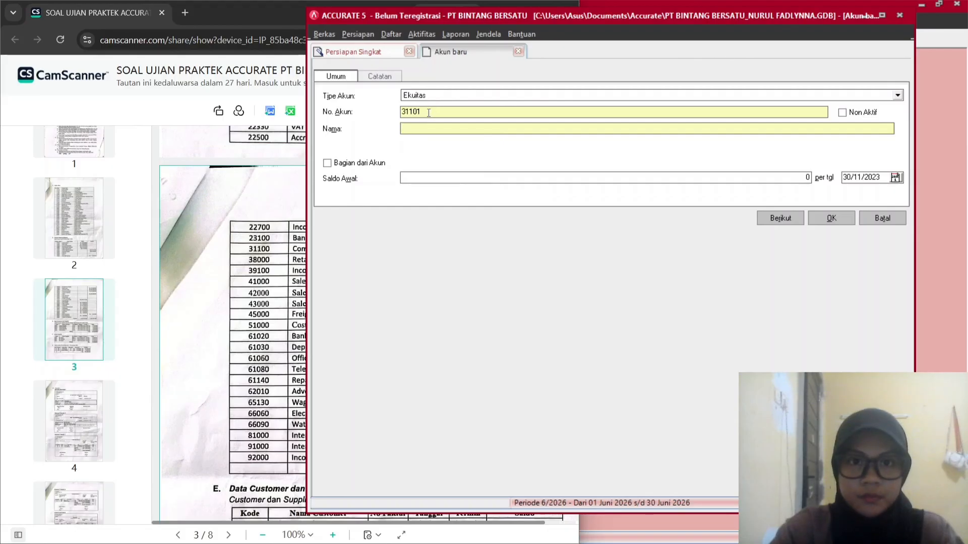
{"action": "left_click_drag", "start_coordinate": [423, 112], "coordinate": [382, 123]}
{"action": "type", "text": "391"}
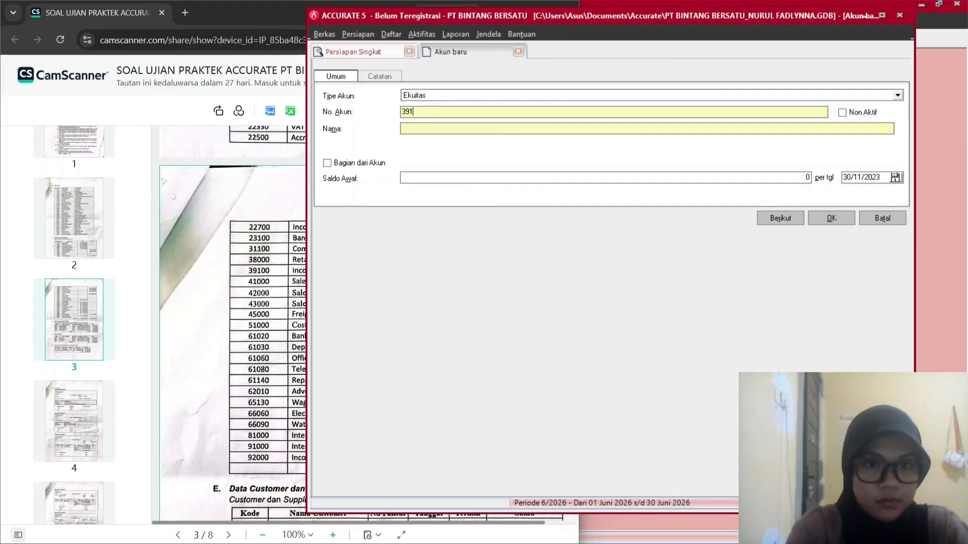
{"action": "key", "text": "Tab"}
{"action": "key", "text": "Tab"}
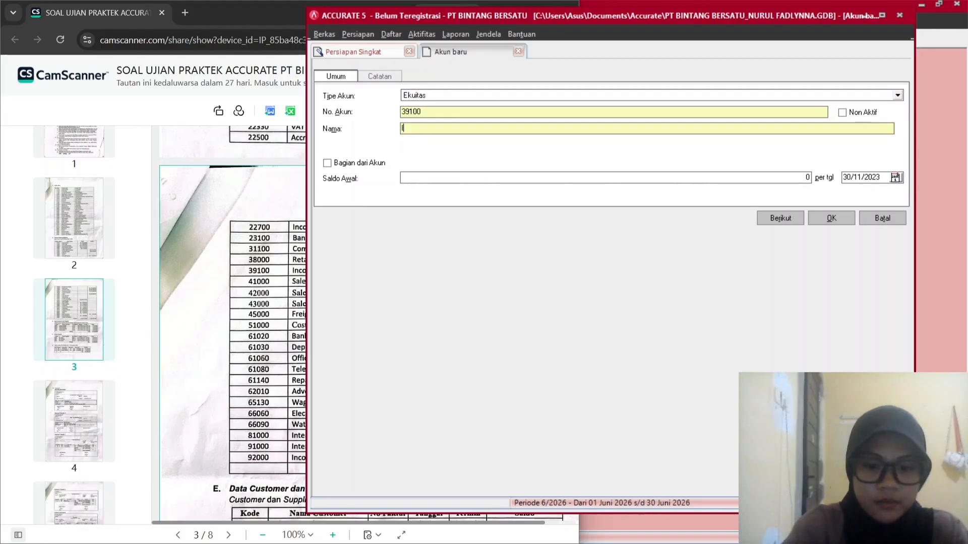
{"action": "type", "text": "Income Summary"}
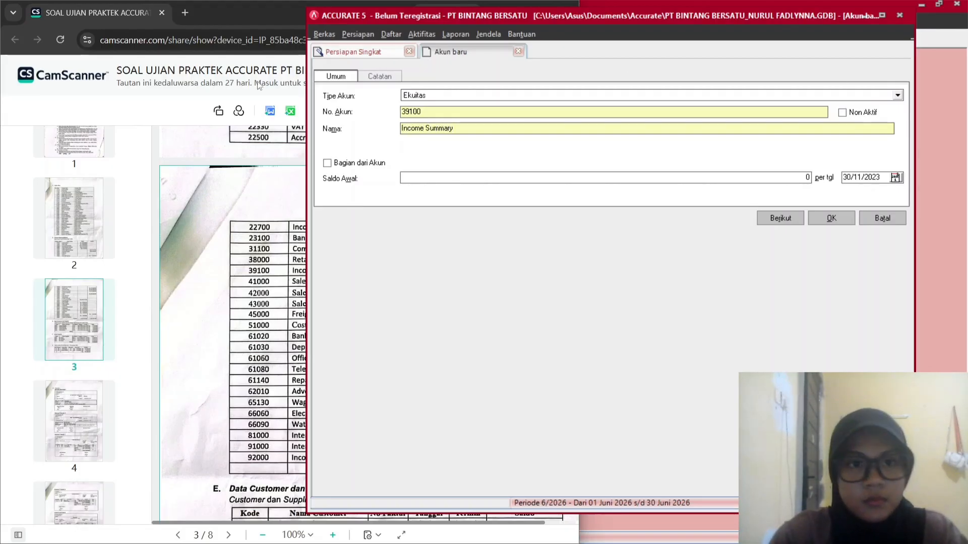
{"action": "left_click", "coordinate": [249, 14]}
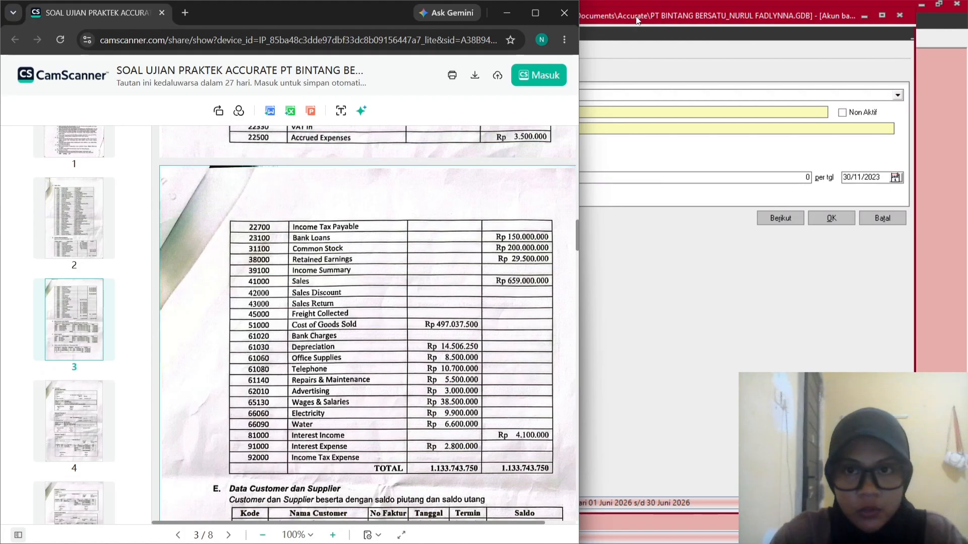
{"action": "left_click", "coordinate": [643, 142]}
{"action": "left_click", "coordinate": [831, 219]}
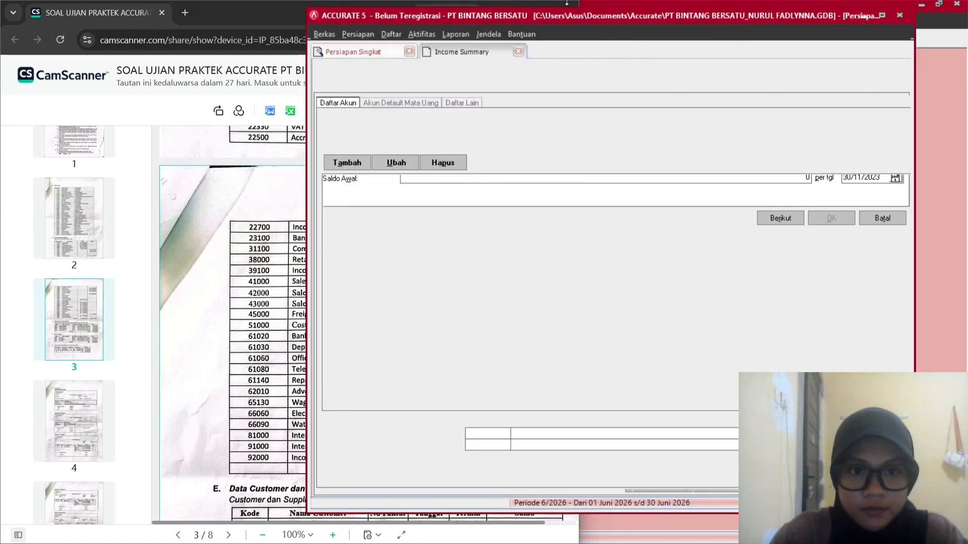
{"action": "left_click", "coordinate": [303, 296]}
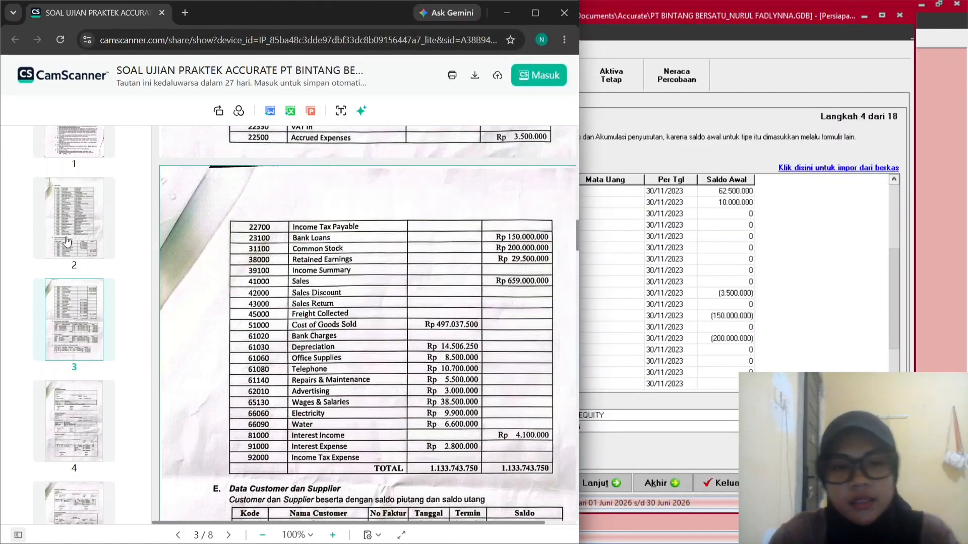
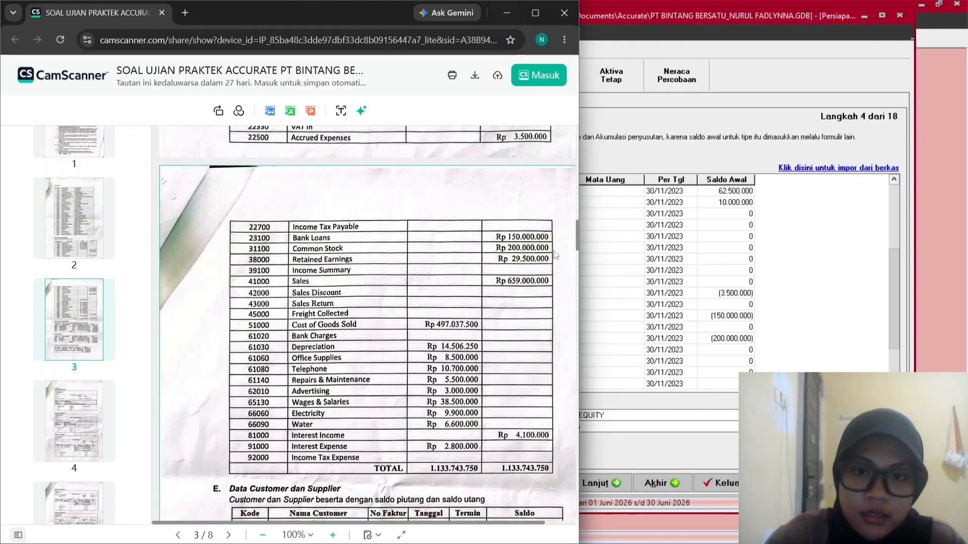
Give RETAINED EARNING an opening balance of 29.500.000 and save it.
{"action": "left_click", "coordinate": [631, 32]}
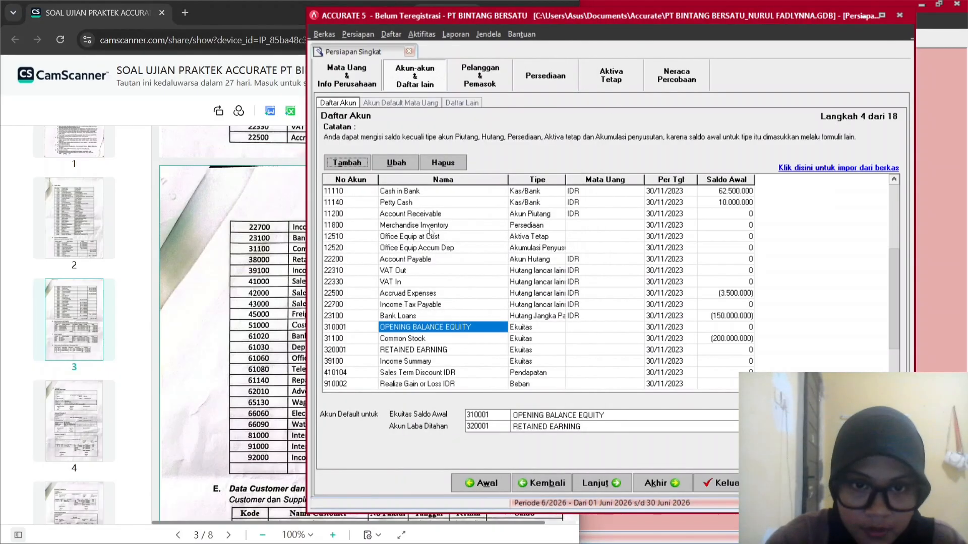
{"action": "left_click", "coordinate": [414, 348]}
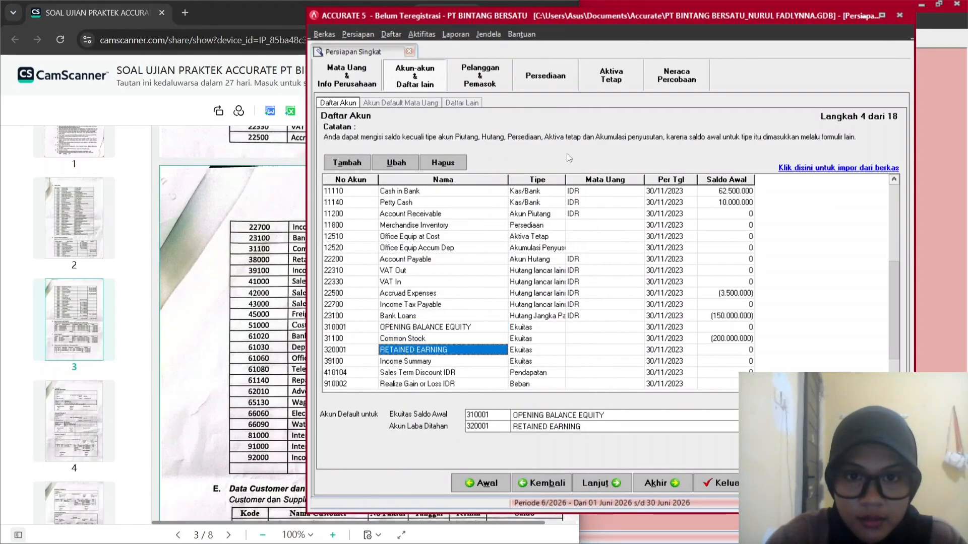
{"action": "left_click", "coordinate": [396, 163]}
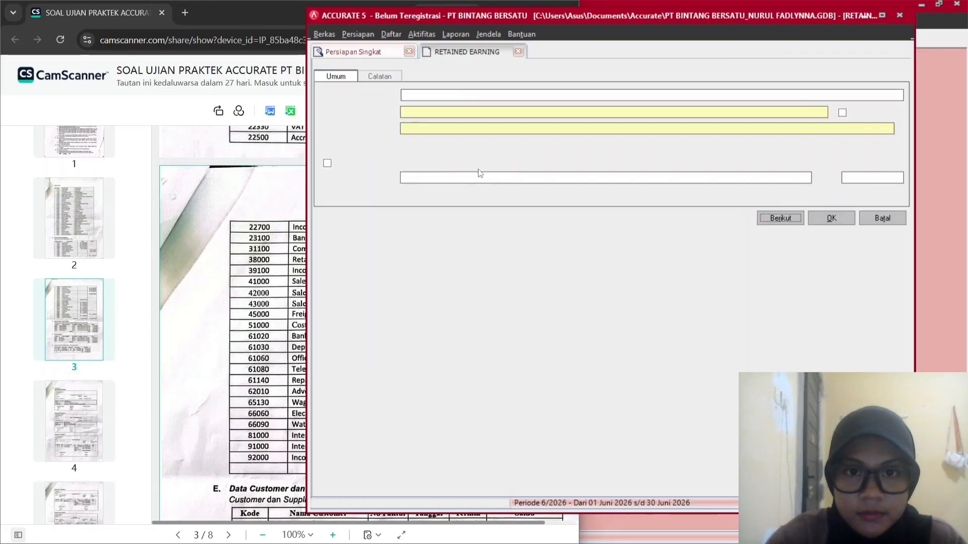
{"action": "left_click", "coordinate": [480, 176]}
{"action": "type", "text": "2"}
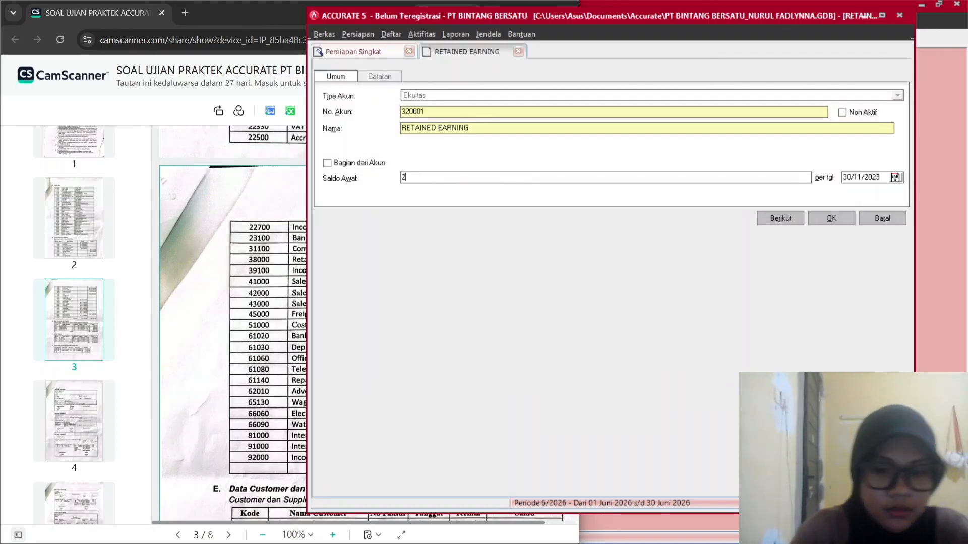
{"action": "type", "text": "9"}
{"action": "left_click", "coordinate": [289, 17]}
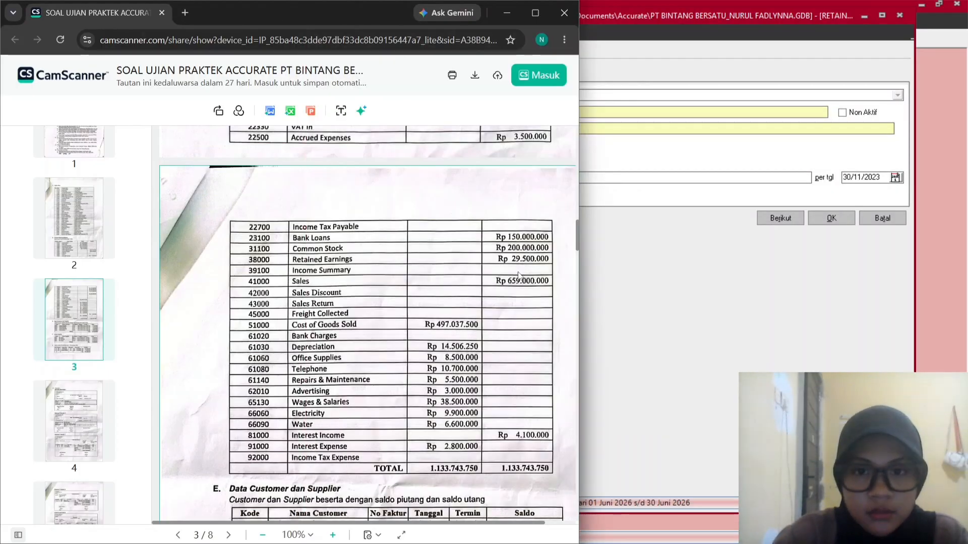
{"action": "left_click", "coordinate": [687, 43]}
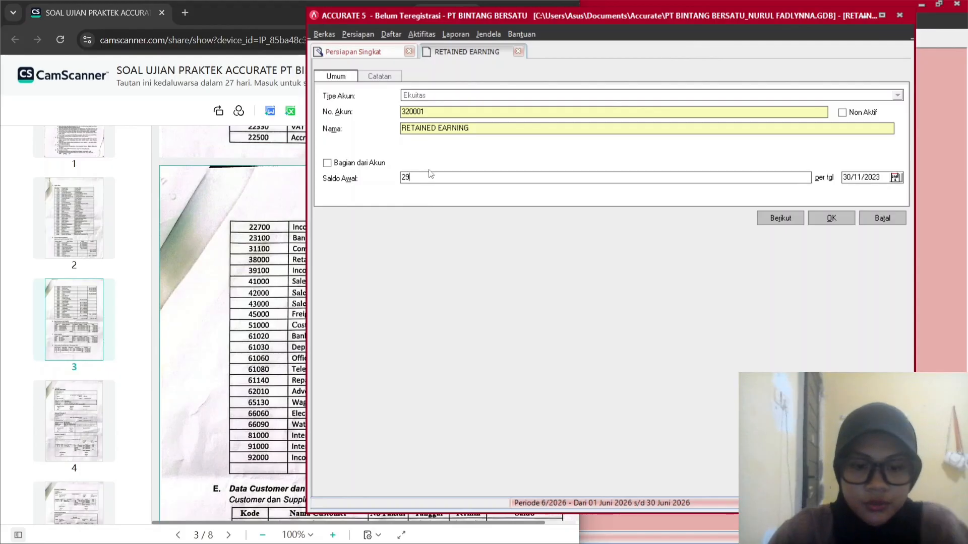
{"action": "type", "text": "500."}
{"action": "type", "text": "00000"}
{"action": "key", "text": "Tab"}
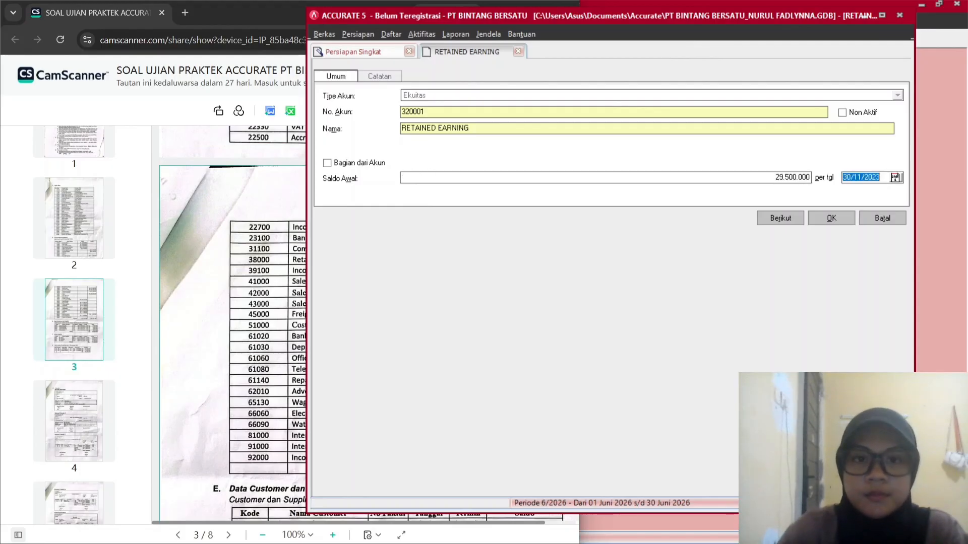
{"action": "key", "text": "Return"}
{"action": "key", "text": "Return"}
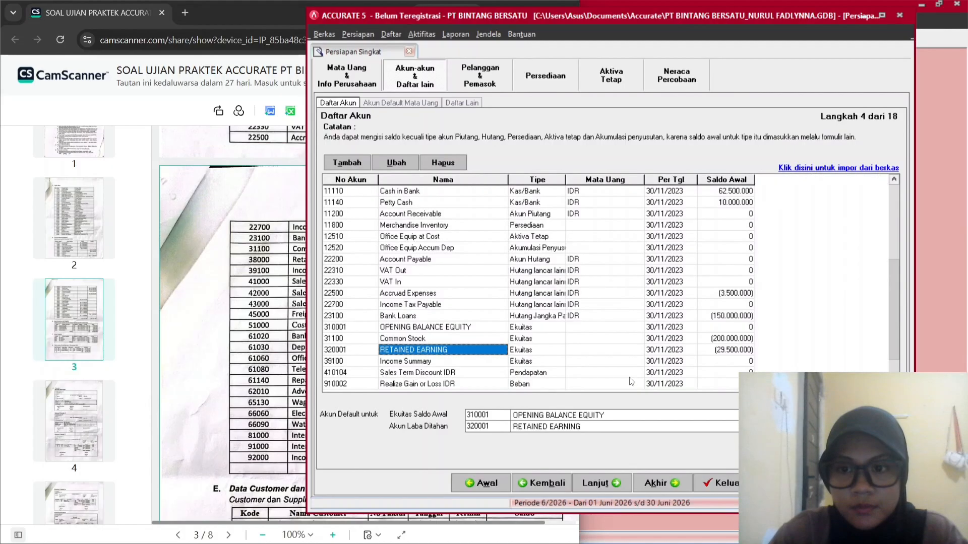
Review the exam sheet for the next account to add.
{"action": "scroll", "coordinate": [657, 349], "scroll_direction": "down", "scroll_amount": 1}
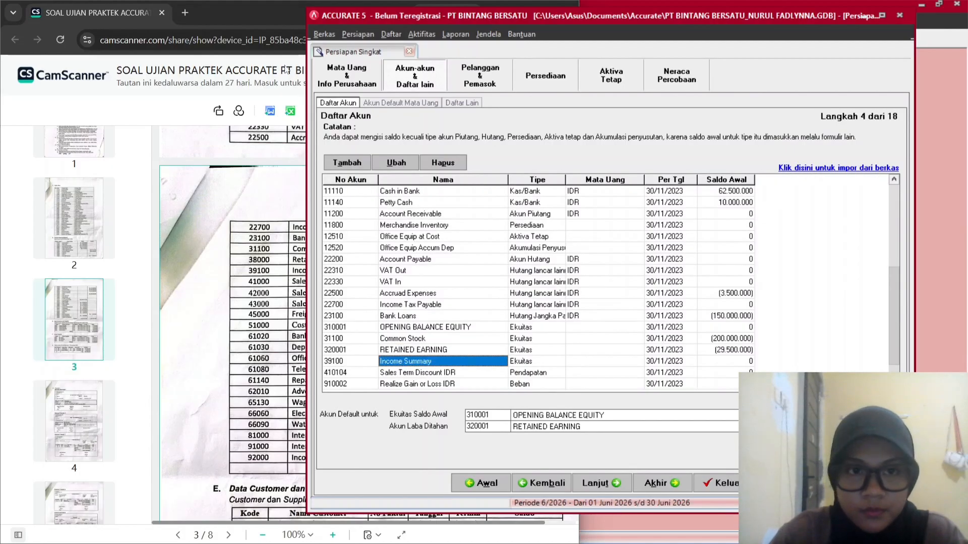
{"action": "left_click", "coordinate": [276, 6]}
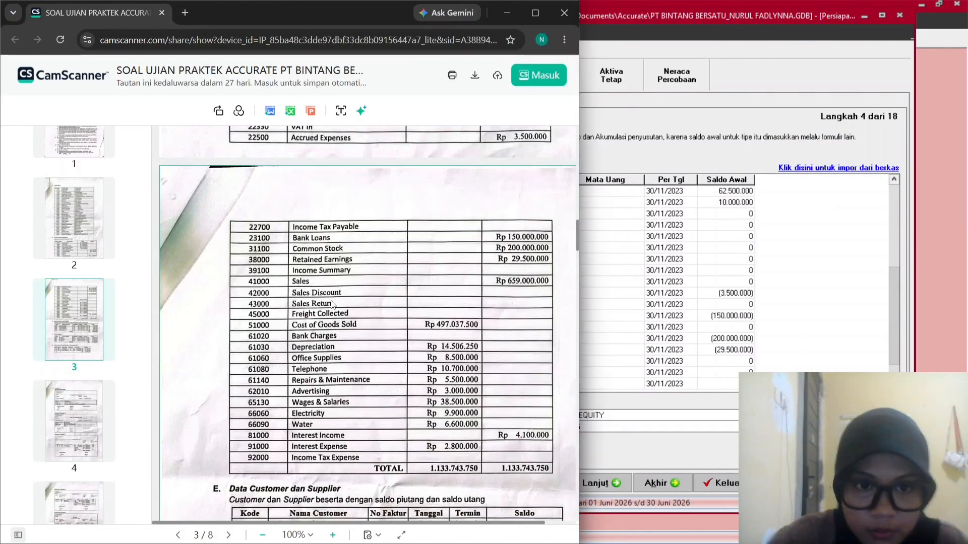
{"action": "left_click", "coordinate": [630, 44]}
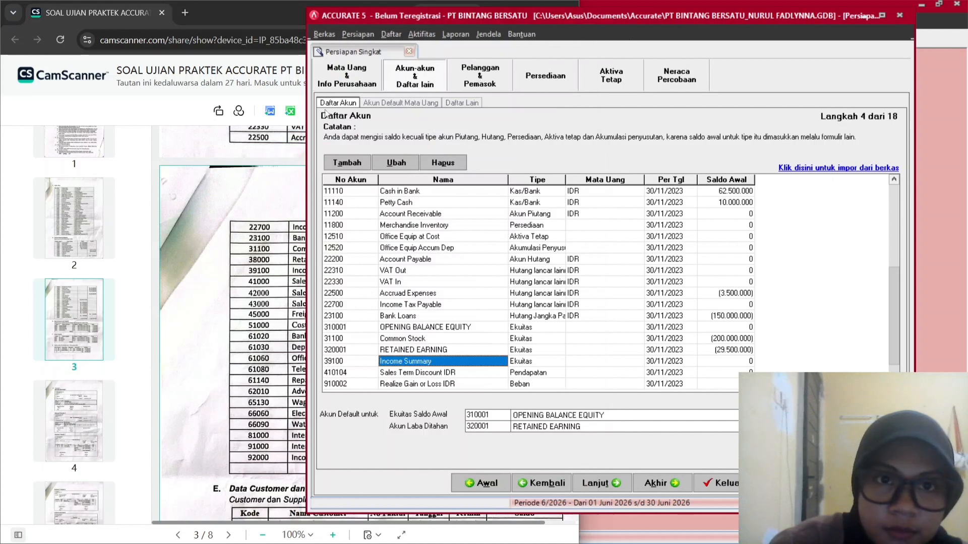
Create a new Pendapatan account numbered 41000 named Sales.
{"action": "left_click", "coordinate": [347, 163]}
{"action": "left_click", "coordinate": [452, 96]}
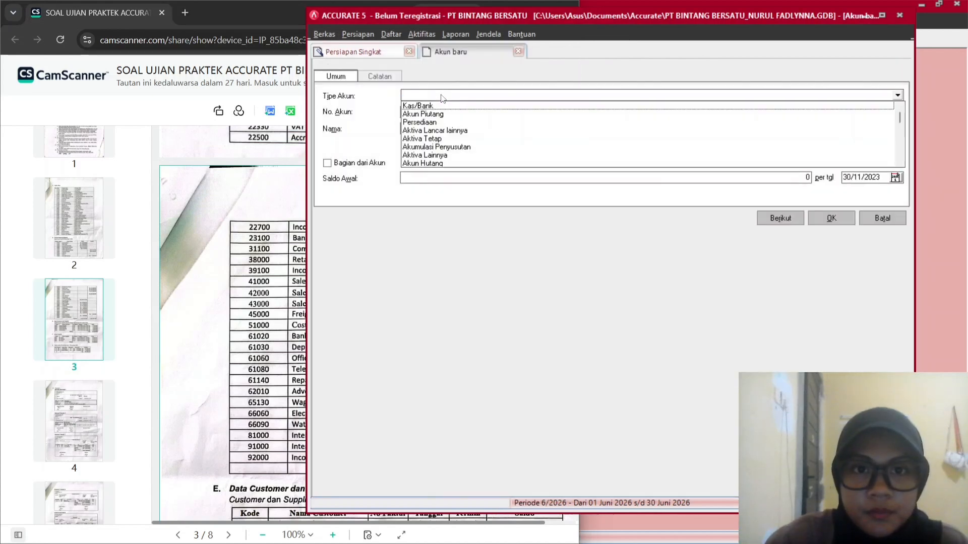
{"action": "key", "text": "Down"}
{"action": "key", "text": "Down"}
{"action": "key", "text": "Down"}
{"action": "key", "text": "Down"}
{"action": "key", "text": "Down"}
{"action": "key", "text": "Down"}
{"action": "key", "text": "Down"}
{"action": "key", "text": "Down"}
{"action": "key", "text": "Down"}
{"action": "key", "text": "Down"}
{"action": "key", "text": "Down"}
{"action": "key", "text": "Down"}
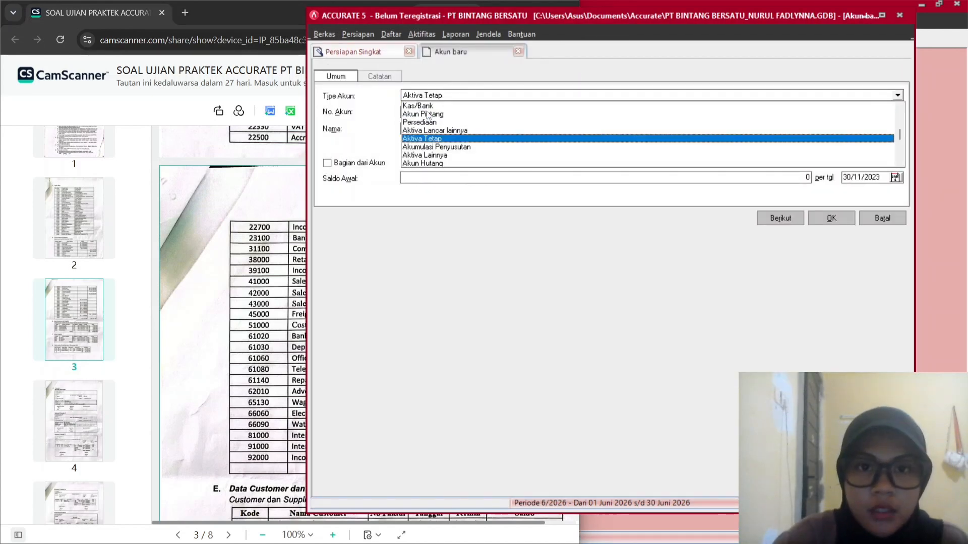
{"action": "key", "text": "Return"}
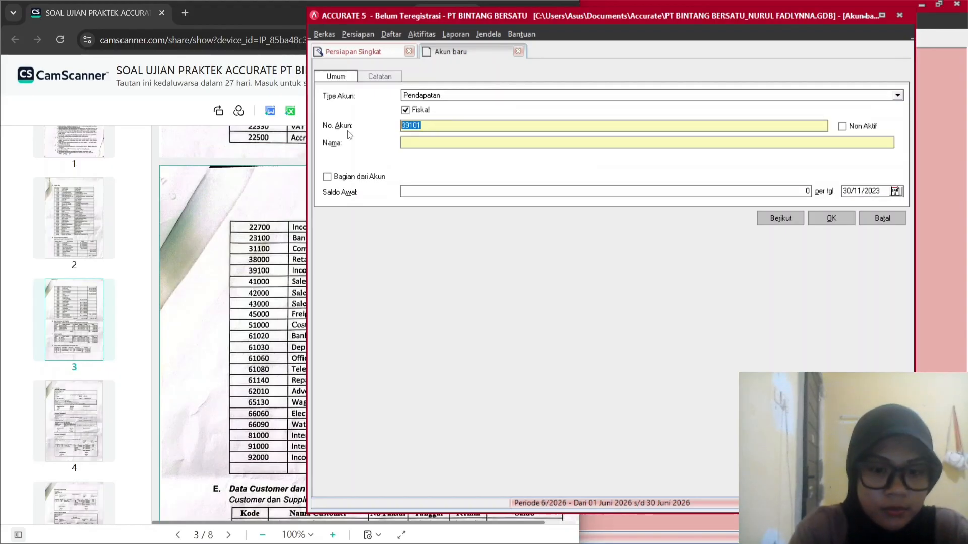
{"action": "type", "text": "41000"}
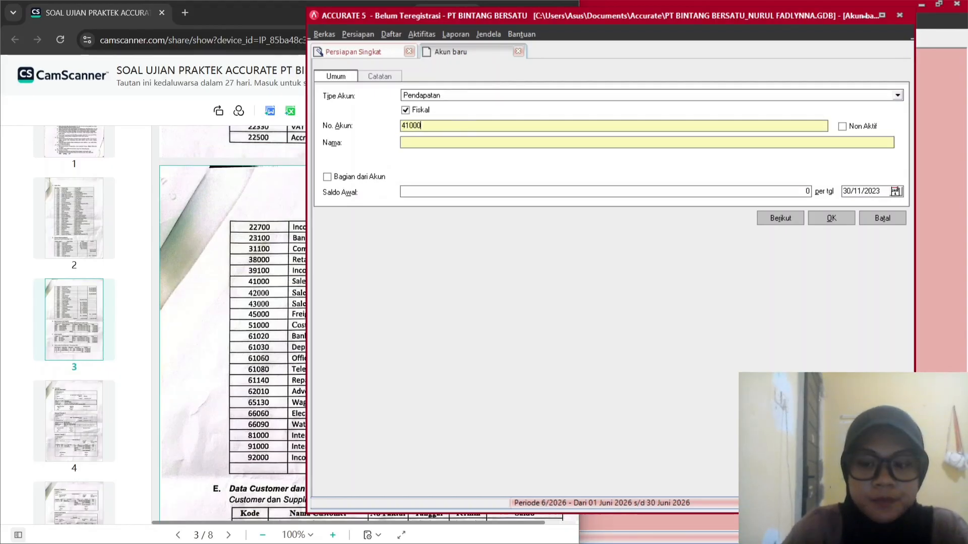
{"action": "key", "text": "Tab"}
{"action": "key", "text": "Tab"}
{"action": "type", "text": "Sa"}
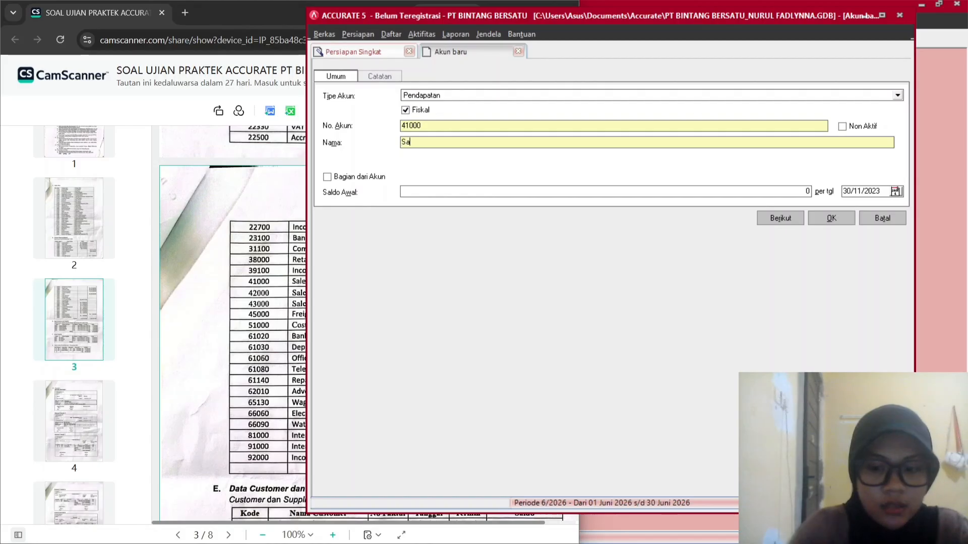
Give Sales a 659.000.000 opening balance and save it, accepting the warning.
{"action": "left_click", "coordinate": [222, 9]}
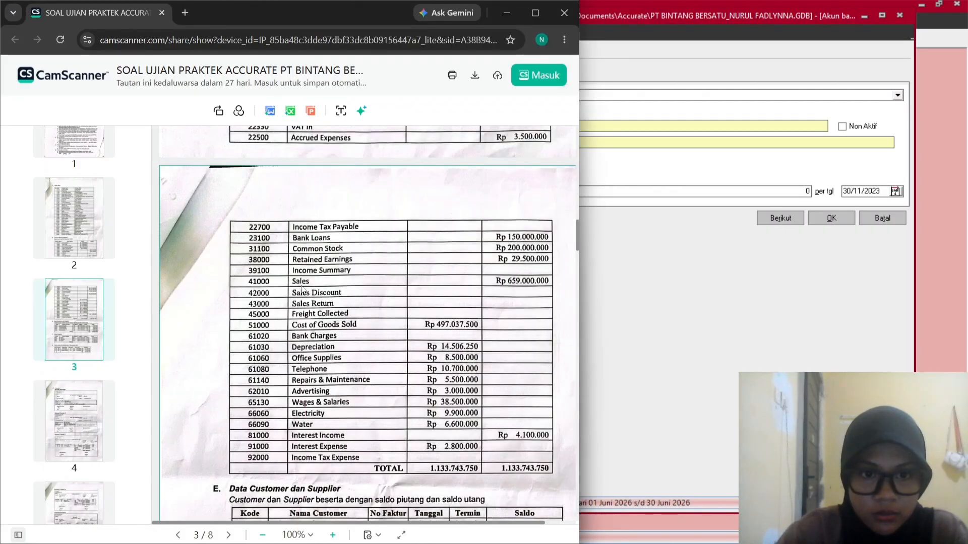
{"action": "left_click", "coordinate": [610, 39]}
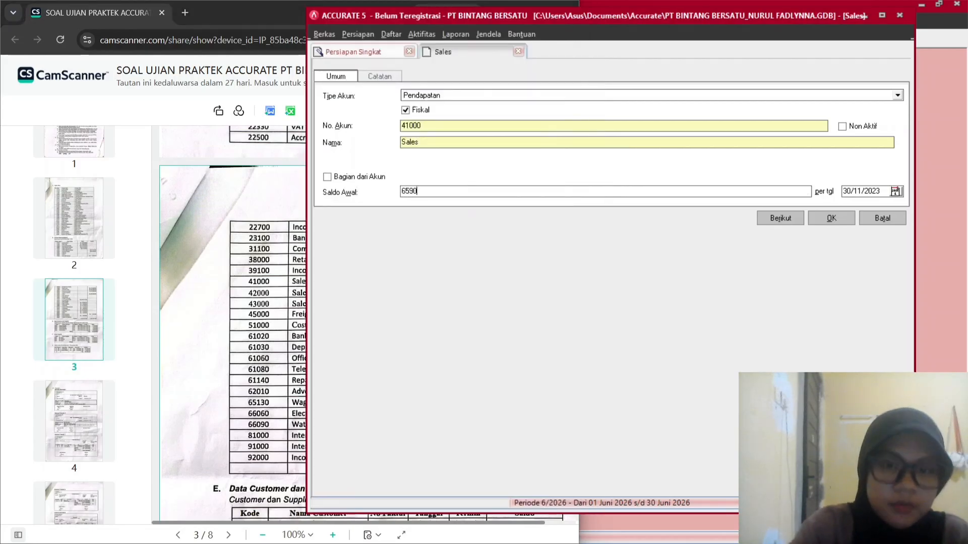
{"action": "key", "text": "Tab"}
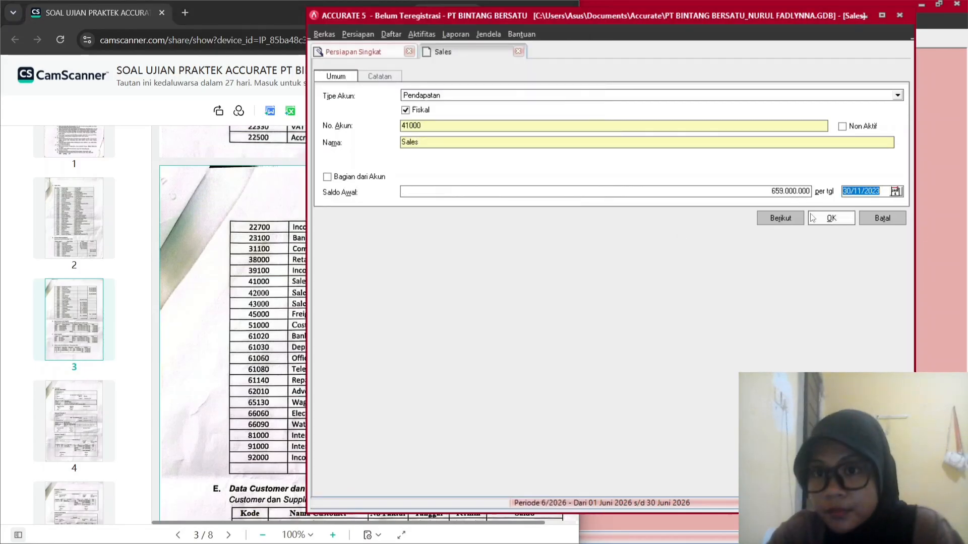
{"action": "left_click", "coordinate": [831, 218]}
{"action": "left_click", "coordinate": [456, 299]}
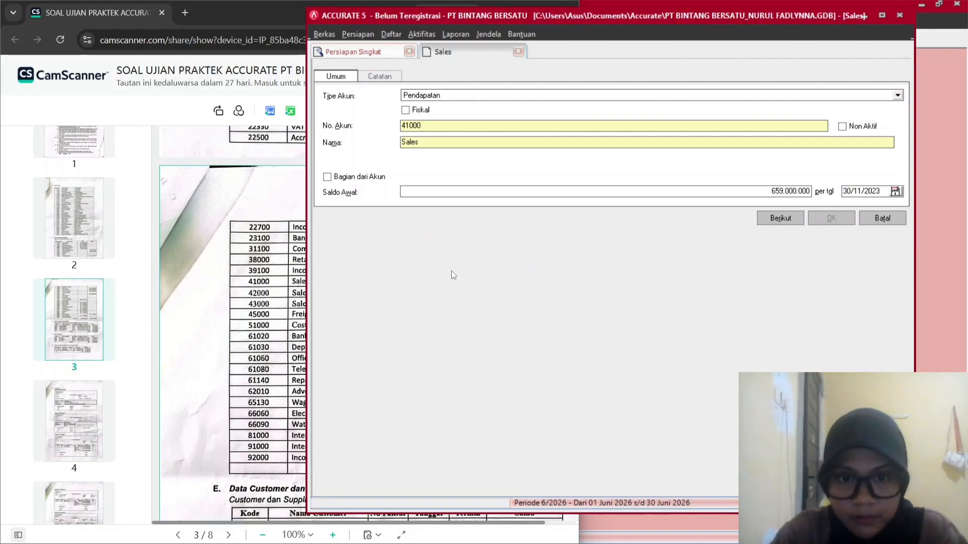
{"action": "left_click", "coordinate": [347, 163]}
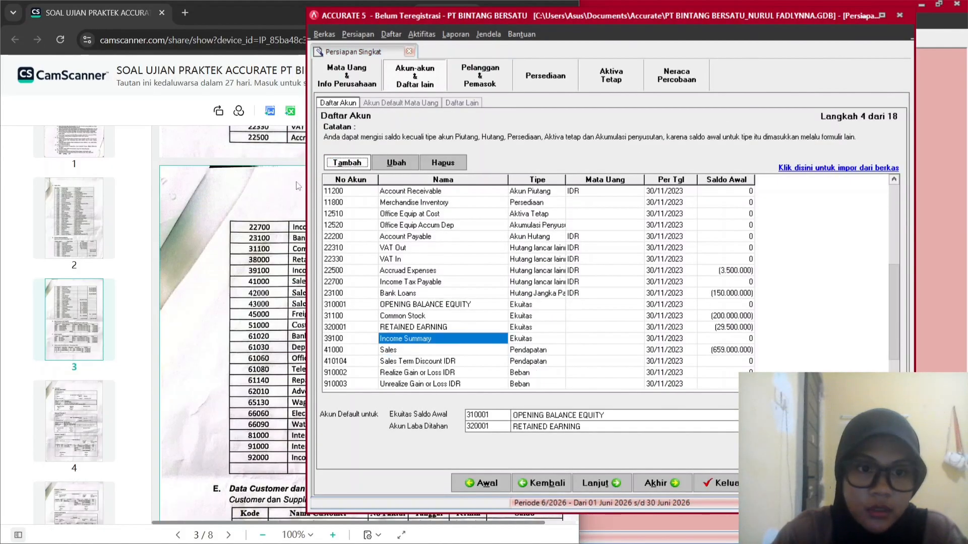
Set the new account's type to Pendapatan and number it 42000.
{"action": "left_click", "coordinate": [452, 96]}
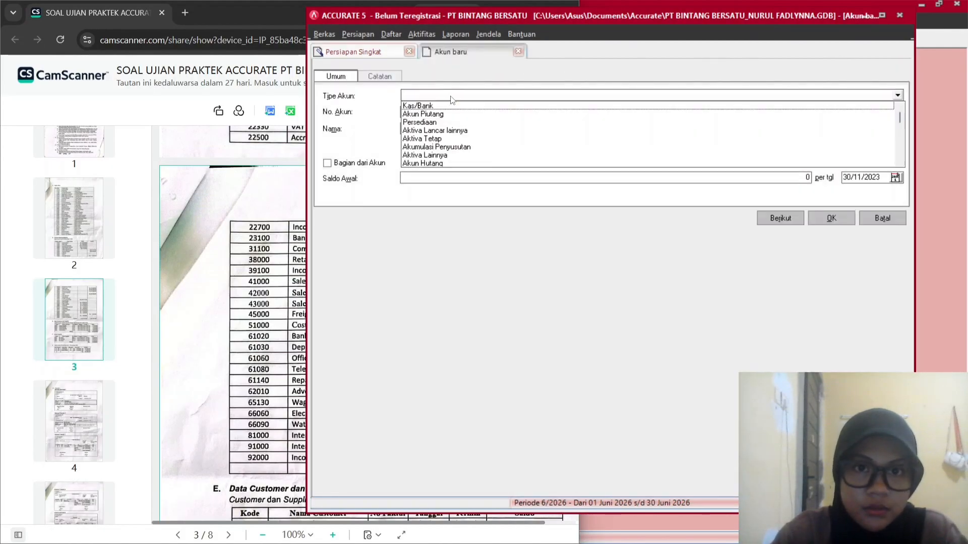
{"action": "key", "text": "Down"}
{"action": "key", "text": "Down"}
{"action": "key", "text": "Down"}
{"action": "key", "text": "Down"}
{"action": "key", "text": "Down"}
{"action": "key", "text": "Down"}
{"action": "key", "text": "Down"}
{"action": "key", "text": "Down"}
{"action": "key", "text": "Down"}
{"action": "key", "text": "Down"}
{"action": "key", "text": "Down"}
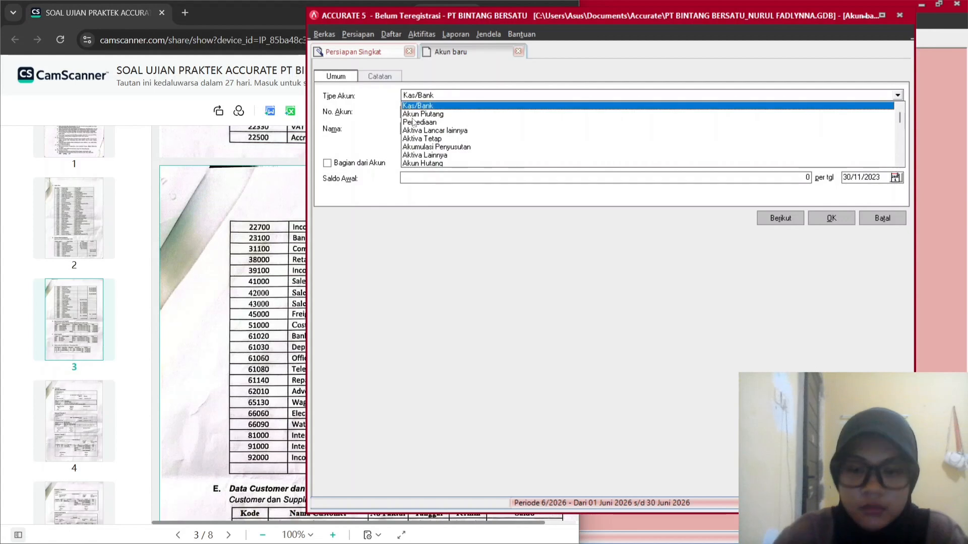
{"action": "key", "text": "Down"}
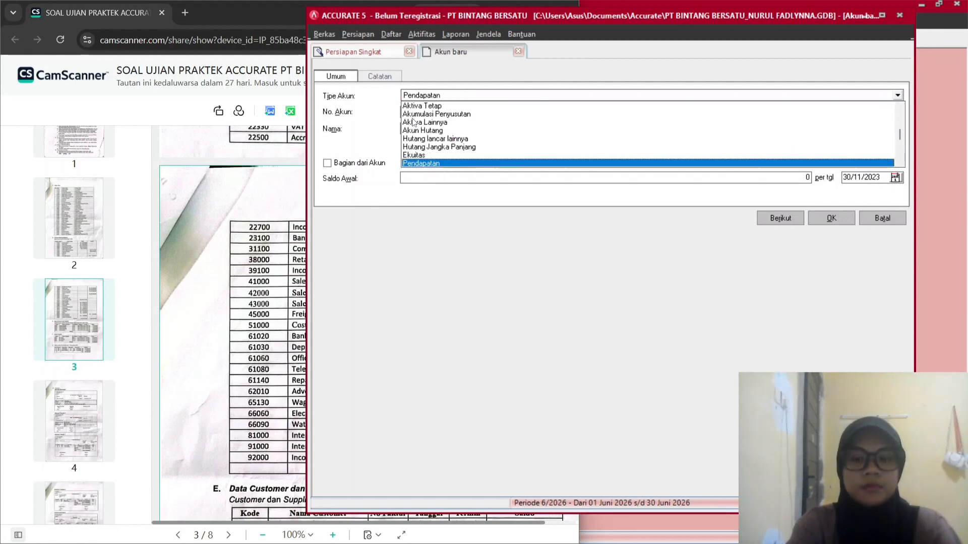
{"action": "key", "text": "Return"}
{"action": "key", "text": "Tab"}
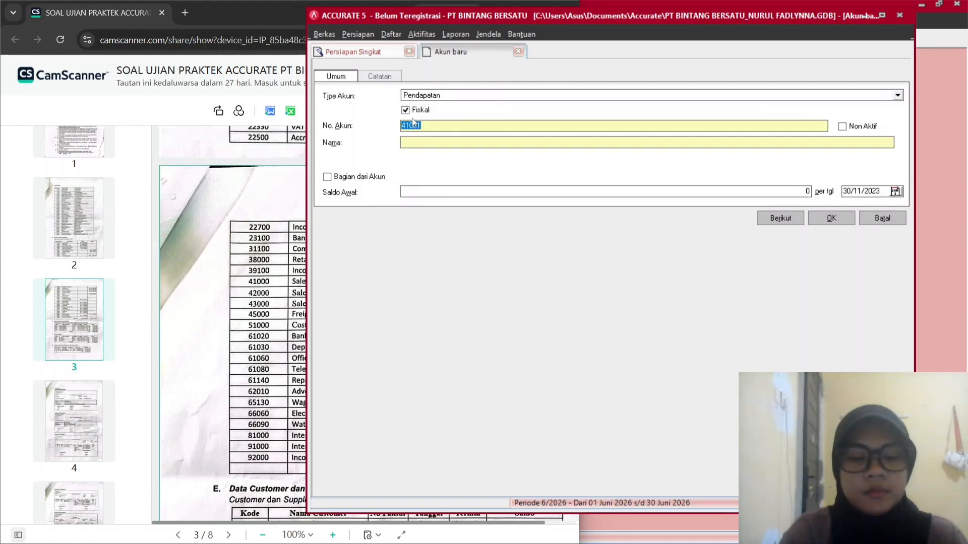
{"action": "type", "text": "42000"}
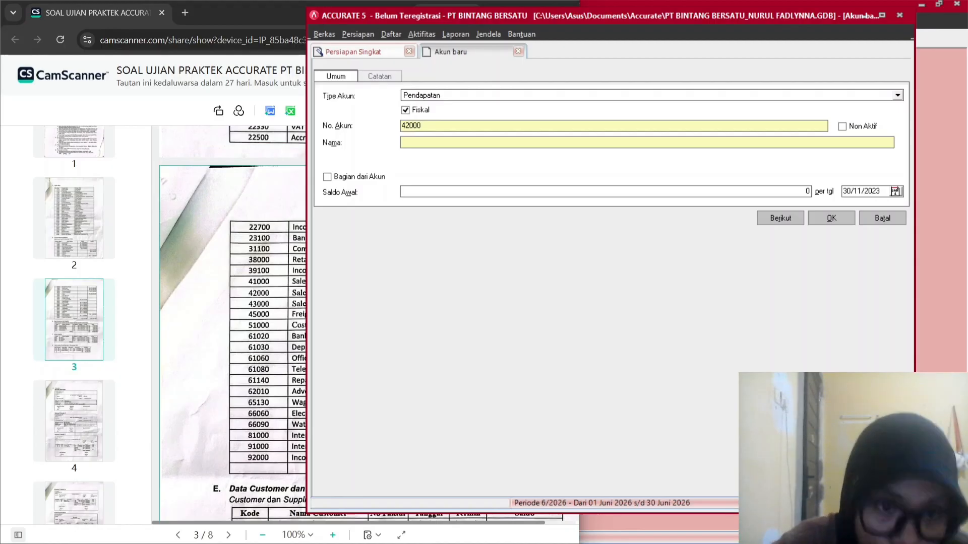
Name account 42000 'Sales Discount' and save it with no opening balance.
{"action": "left_click", "coordinate": [243, 13]}
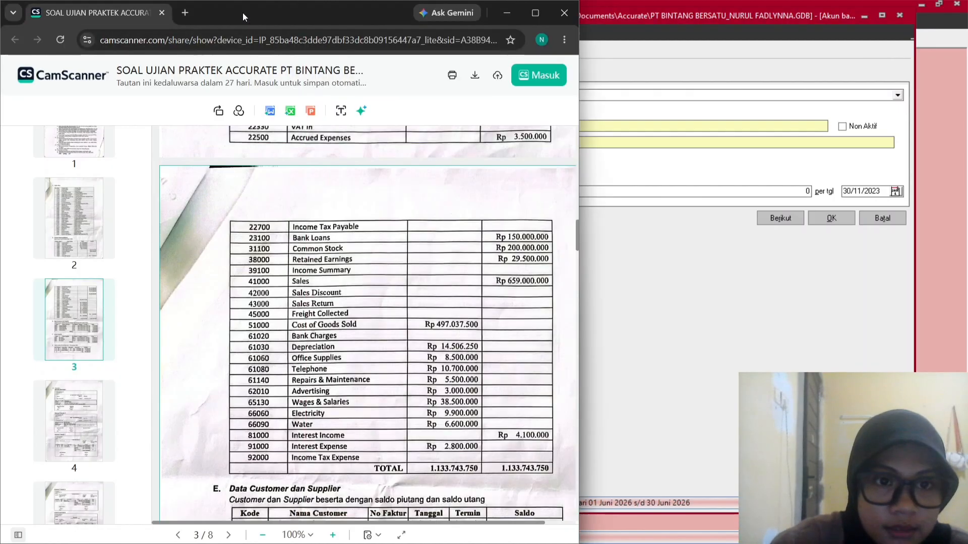
{"action": "left_click", "coordinate": [635, 37]}
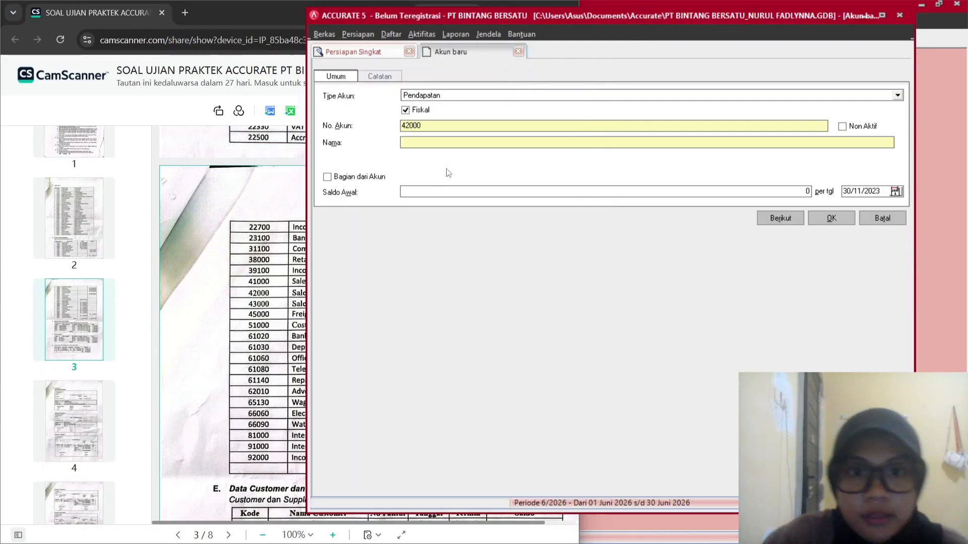
{"action": "left_click", "coordinate": [447, 142]}
{"action": "type", "text": "Sales "}
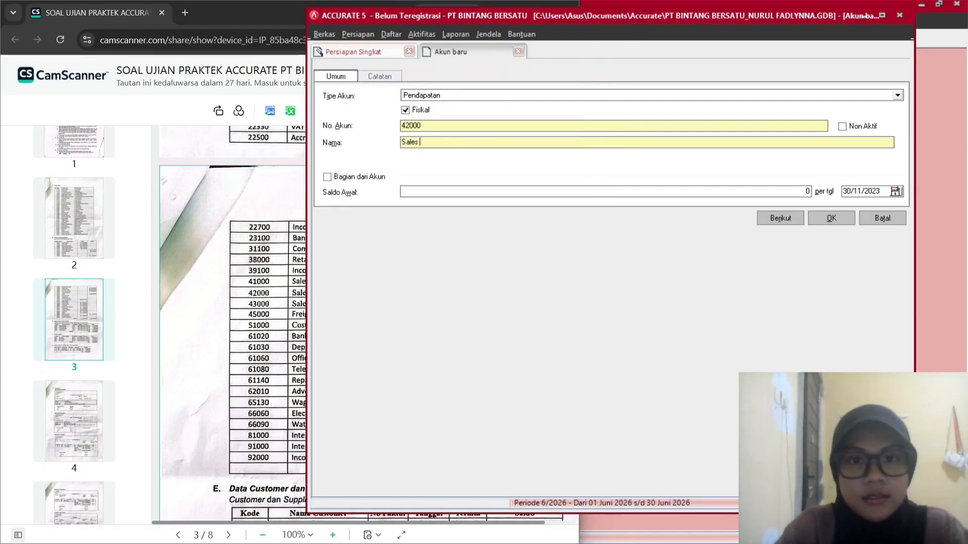
{"action": "type", "text": "Discount"}
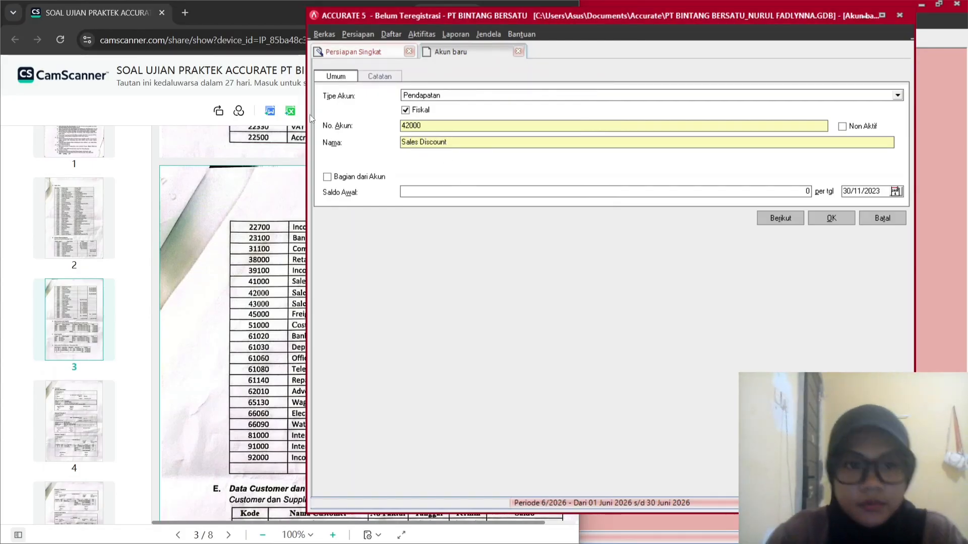
{"action": "left_click", "coordinate": [278, 13]}
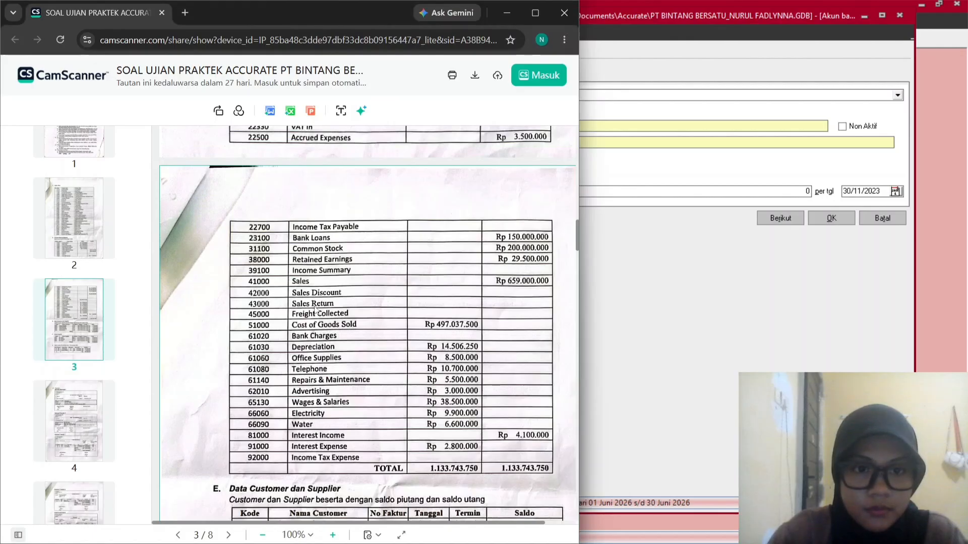
{"action": "left_click", "coordinate": [805, 228]}
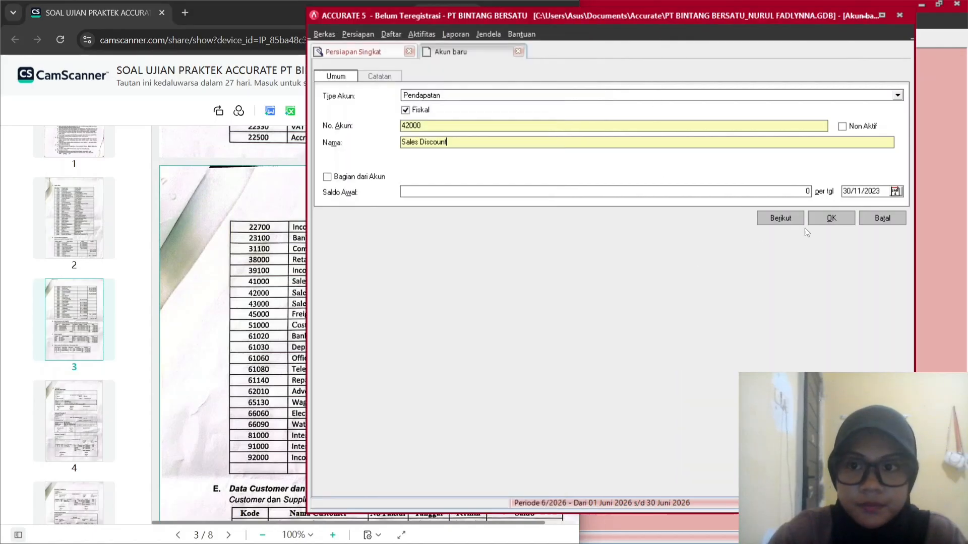
{"action": "left_click", "coordinate": [353, 163]}
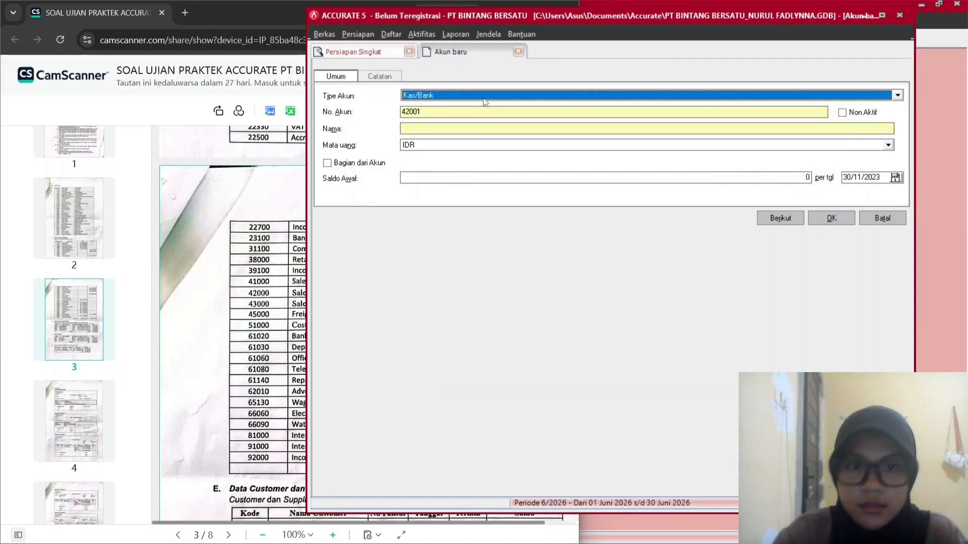
Add Pendapatan account 43000 Sales Return and save it.
{"action": "scroll", "coordinate": [483, 103], "scroll_direction": "down", "scroll_amount": 10}
{"action": "scroll", "coordinate": [483, 102], "scroll_direction": "down", "scroll_amount": 1}
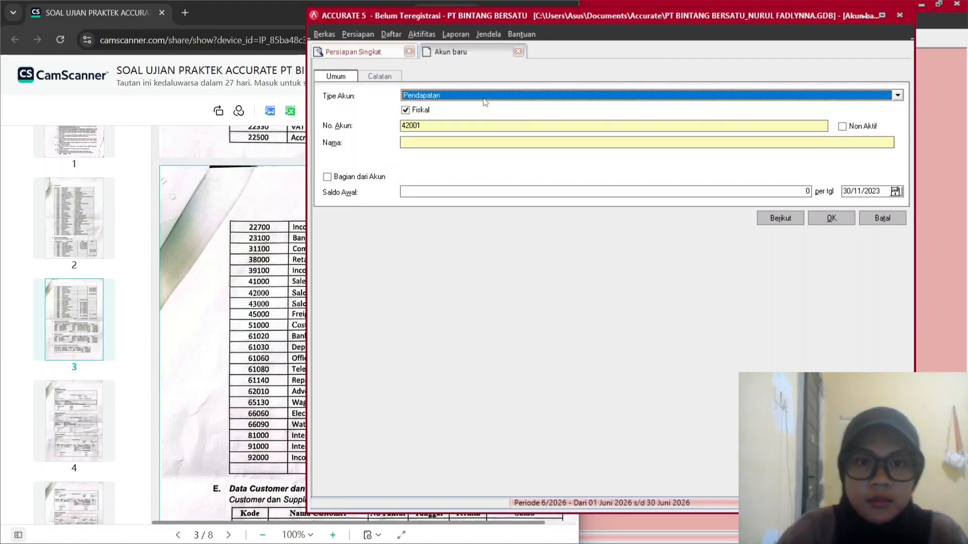
{"action": "key", "text": "Tab"}
{"action": "key", "text": "BackSpace"}
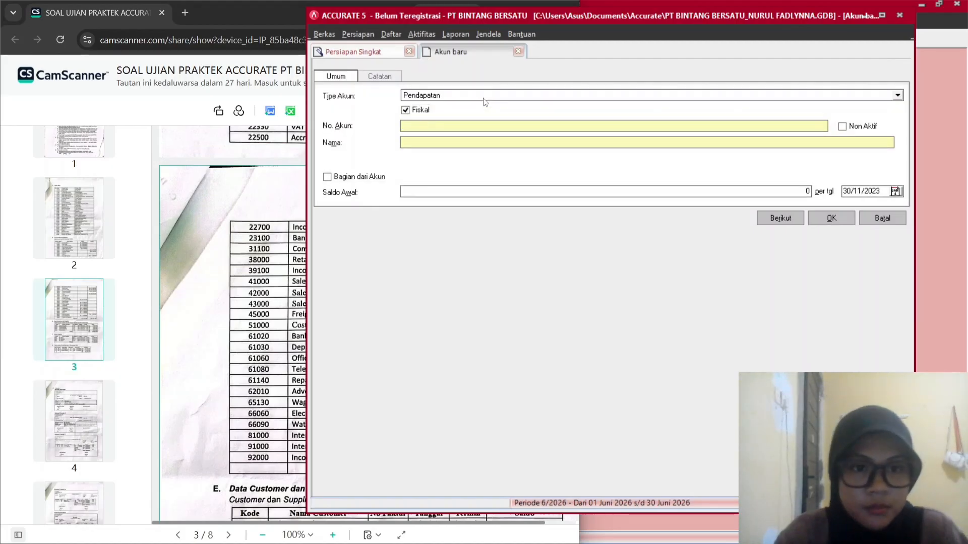
{"action": "type", "text": "43000"}
{"action": "key", "text": "Tab"}
{"action": "key", "text": "Tab"}
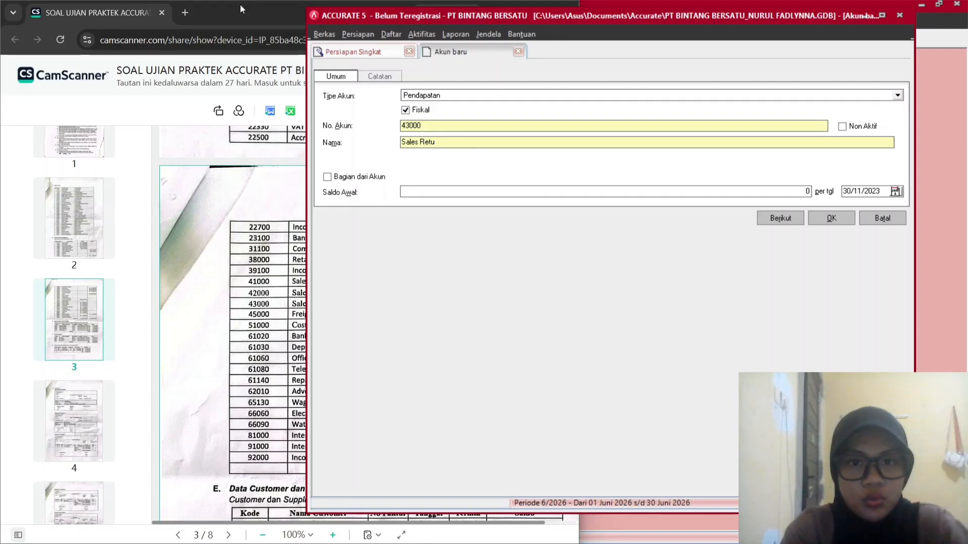
{"action": "type", "text": "Sales Return"}
{"action": "left_click", "coordinate": [220, 8]}
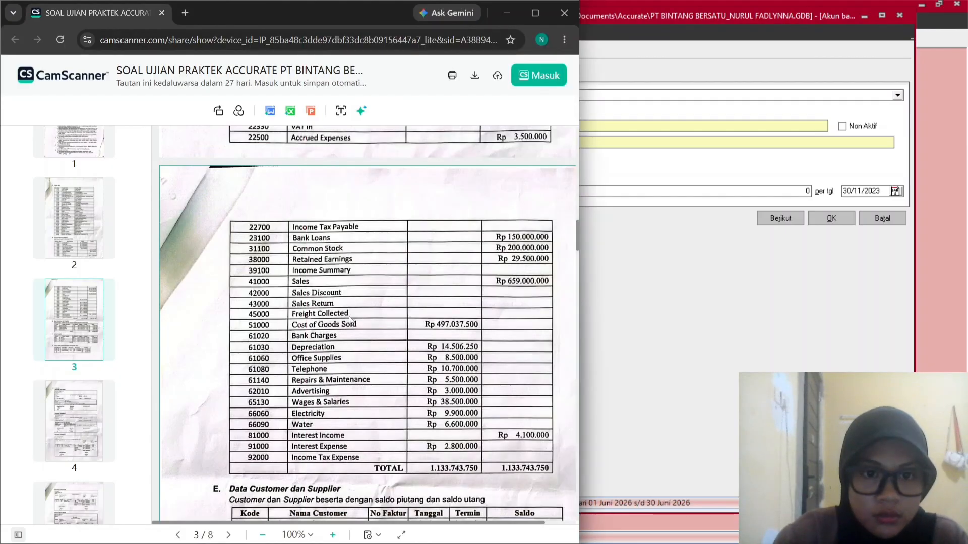
{"action": "left_click", "coordinate": [625, 35]}
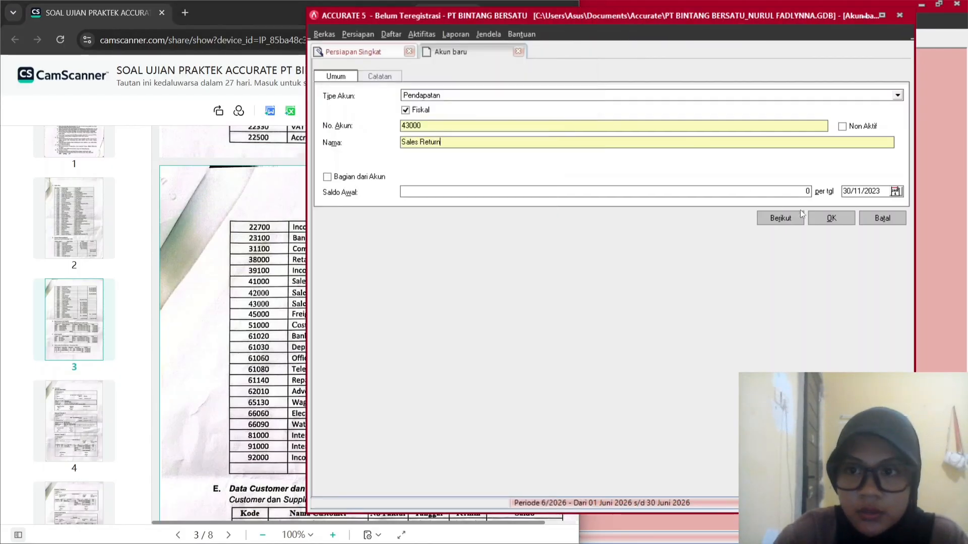
{"action": "left_click", "coordinate": [829, 218]}
Start another account numbered 45000, replacing the suggested 43001.
{"action": "left_click", "coordinate": [352, 162]}
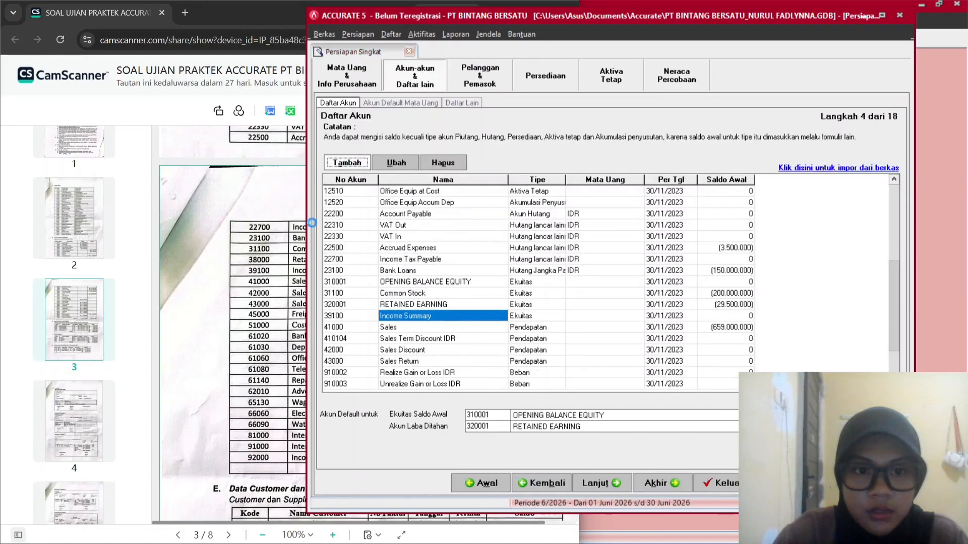
{"action": "left_click", "coordinate": [262, 3]}
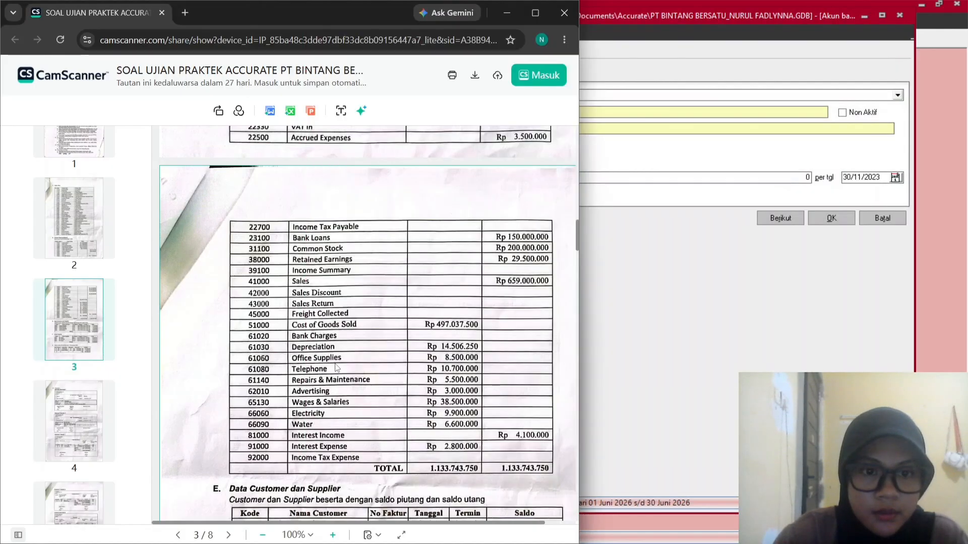
{"action": "left_click", "coordinate": [719, 36]}
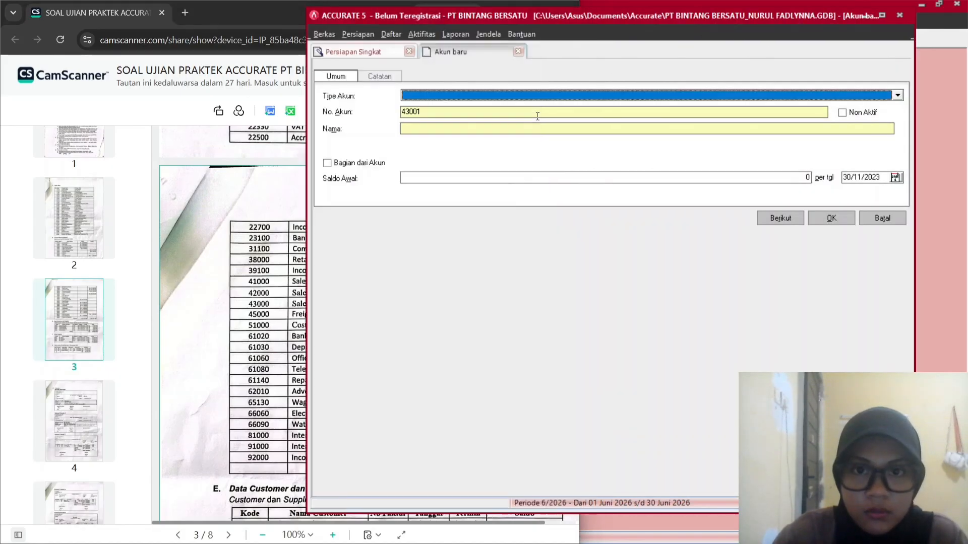
{"action": "key", "text": "Tab"}
{"action": "type", "text": "4500"}
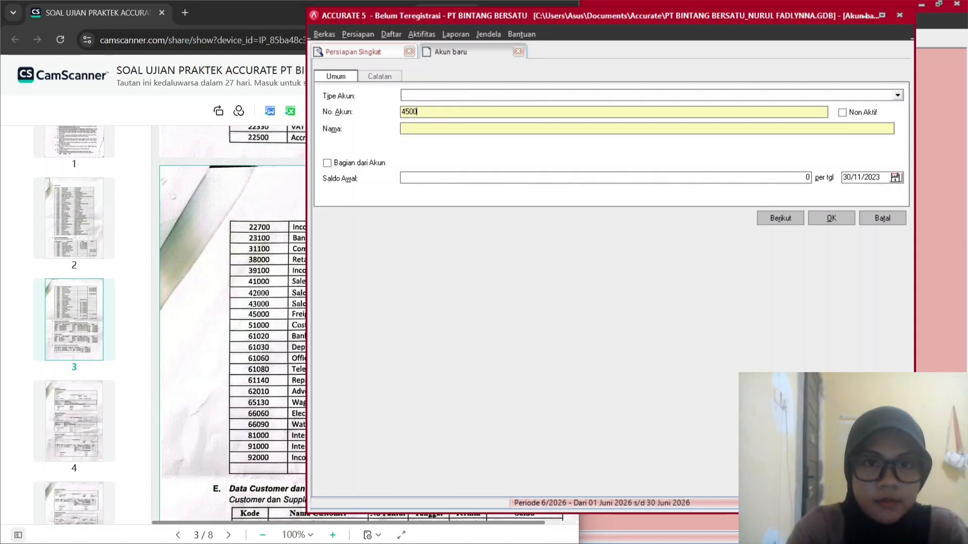
{"action": "type", "text": "0"}
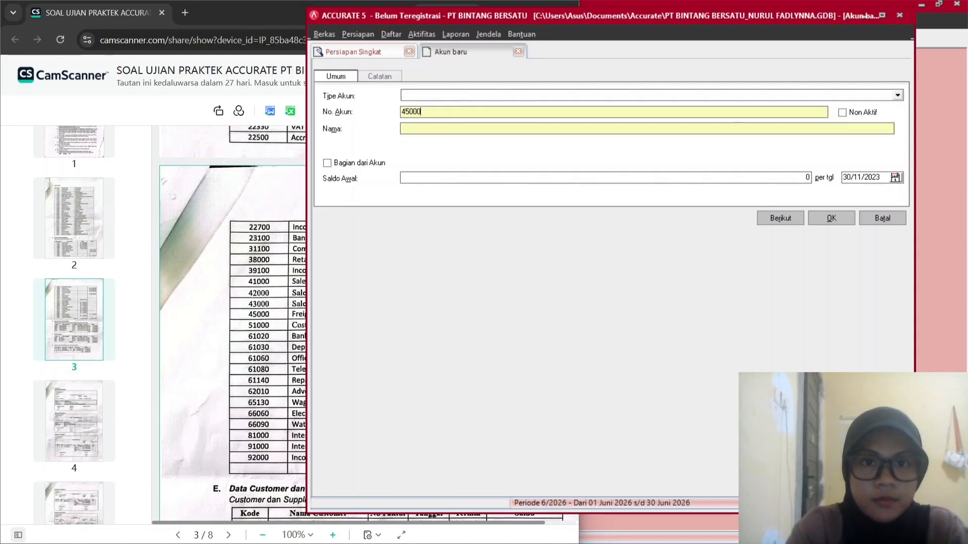
Make account 45000 a Pendapatan account named Freight Collected and save it.
{"action": "left_click", "coordinate": [433, 96]}
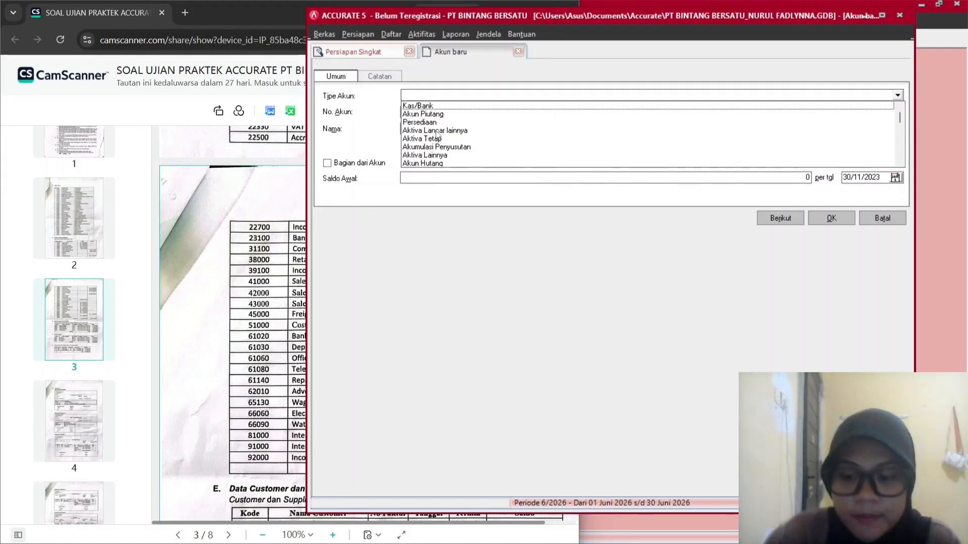
{"action": "key", "text": "Down"}
{"action": "key", "text": "Down"}
{"action": "key", "text": "Down"}
{"action": "key", "text": "Down"}
{"action": "key", "text": "Down"}
{"action": "key", "text": "Down"}
{"action": "key", "text": "Down"}
{"action": "key", "text": "Down"}
{"action": "key", "text": "Down"}
{"action": "key", "text": "Down"}
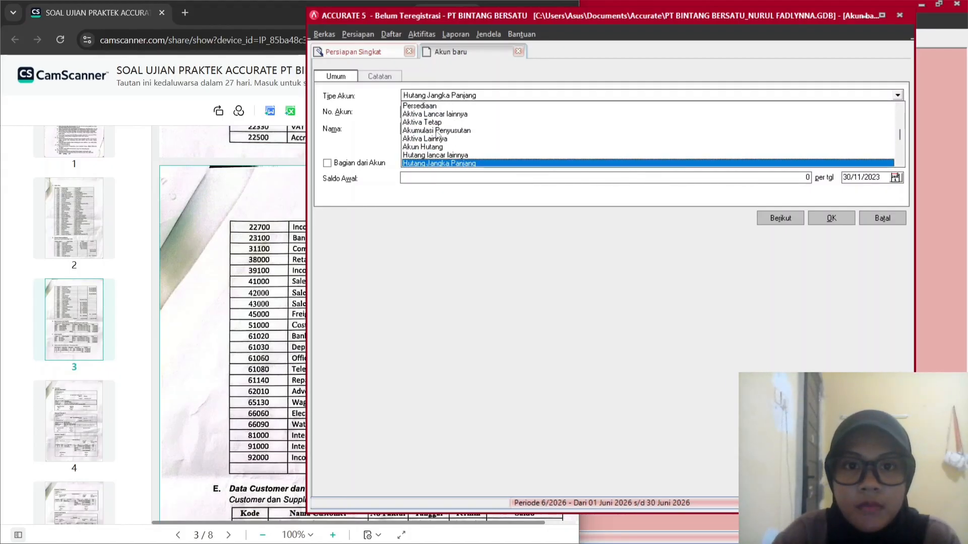
{"action": "key", "text": "Down"}
{"action": "key", "text": "Down"}
{"action": "key", "text": "Return"}
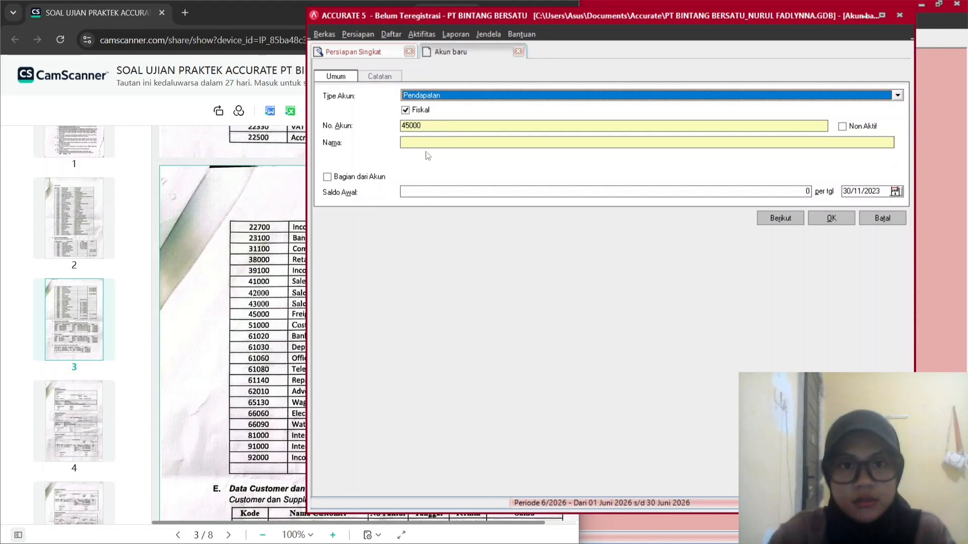
{"action": "left_click", "coordinate": [430, 143]}
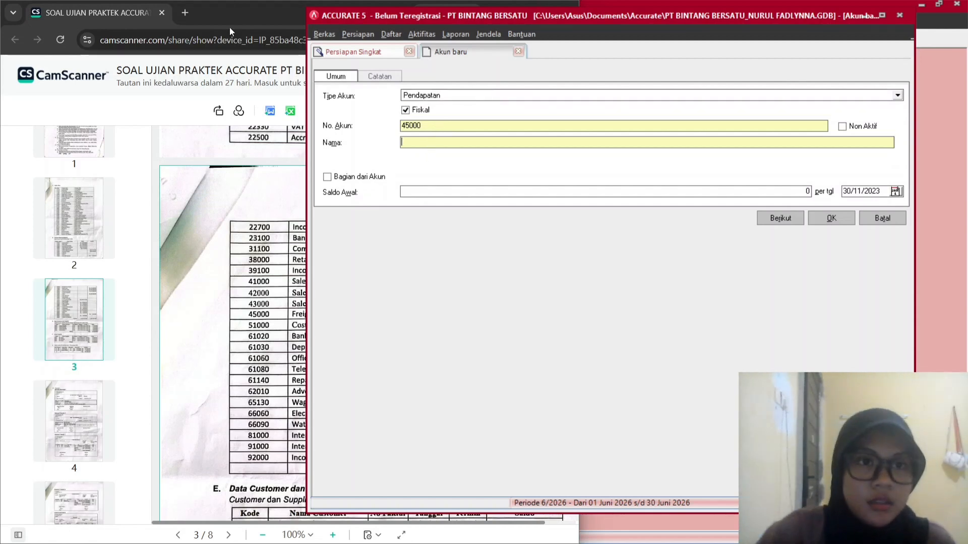
{"action": "left_click", "coordinate": [260, 10]}
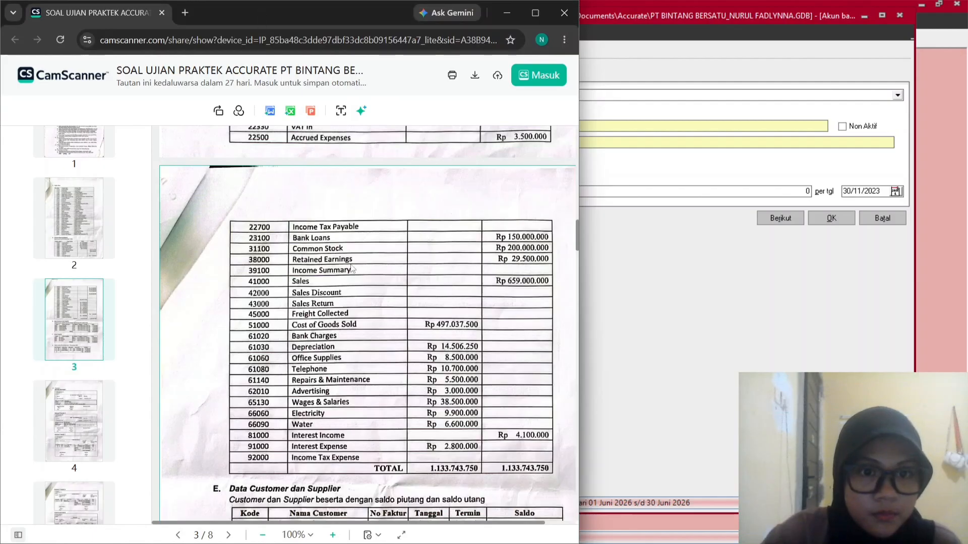
{"action": "left_click", "coordinate": [603, 43]}
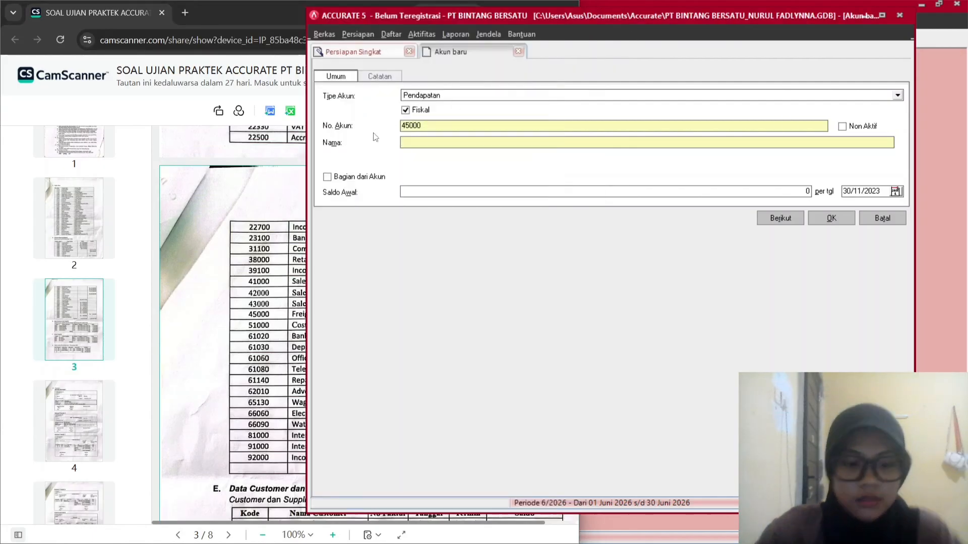
{"action": "type", "text": "Freight"}
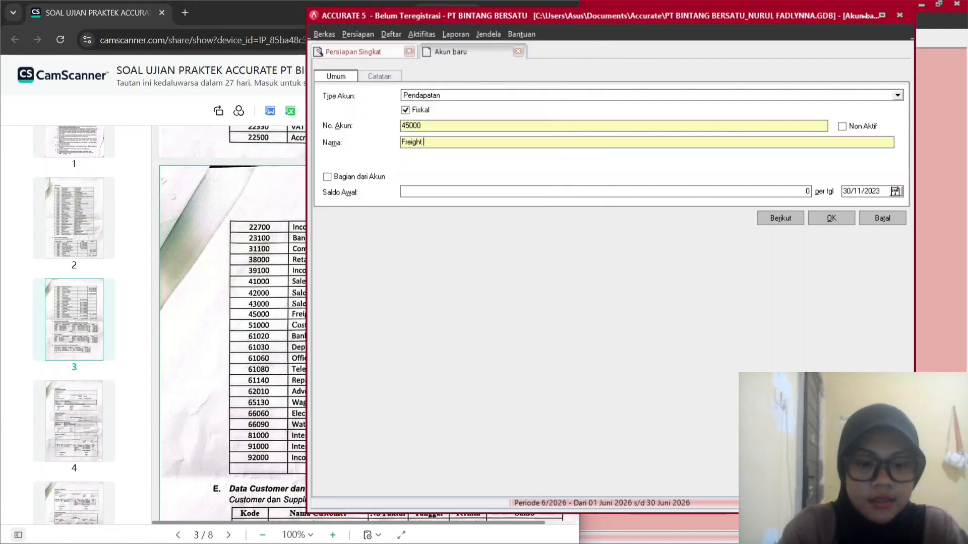
{"action": "type", "text": " Collected"}
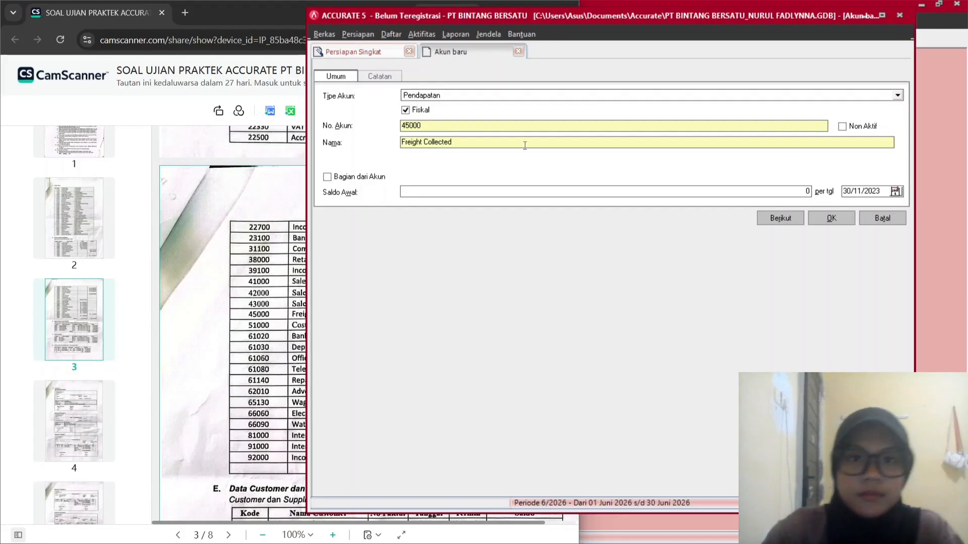
{"action": "key", "text": "alt+Tab"}
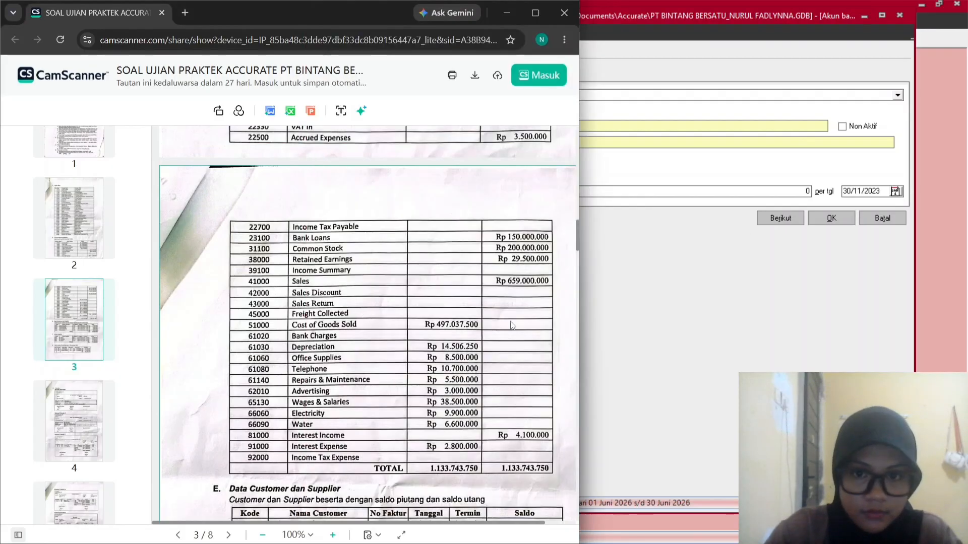
{"action": "left_click", "coordinate": [834, 221]}
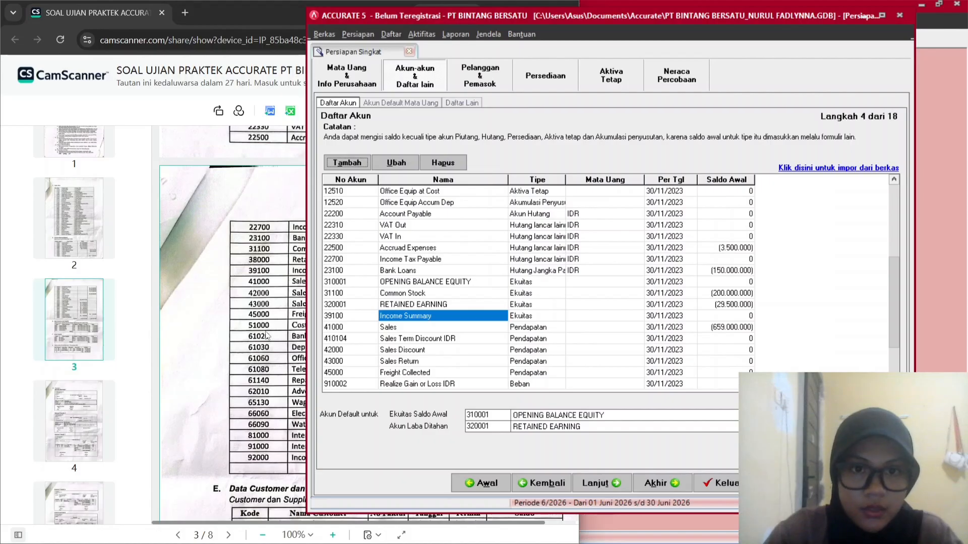
Create account 51000 named Cost Of Goods Sold, replacing the suggested 45001.
{"action": "left_click", "coordinate": [344, 162]}
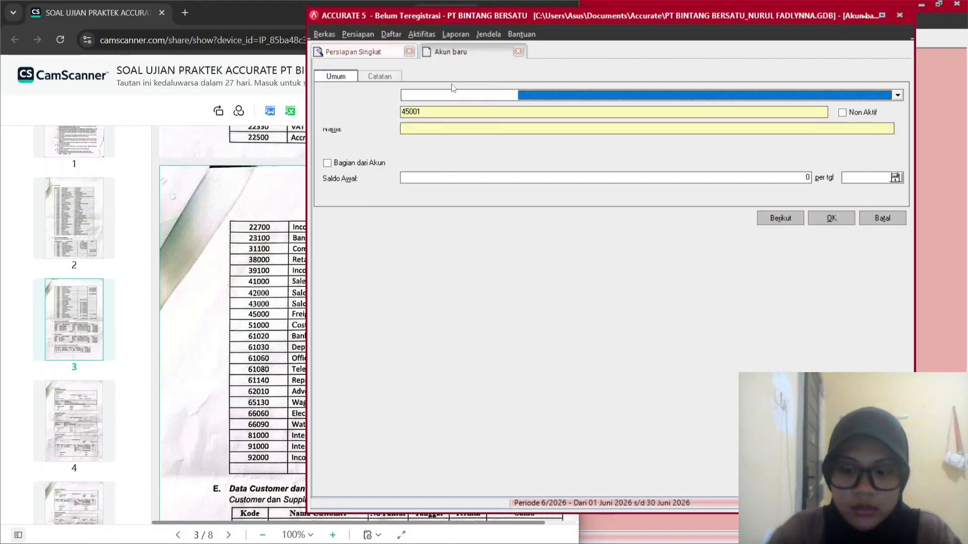
{"action": "scroll", "coordinate": [452, 88], "scroll_direction": "down", "scroll_amount": 9}
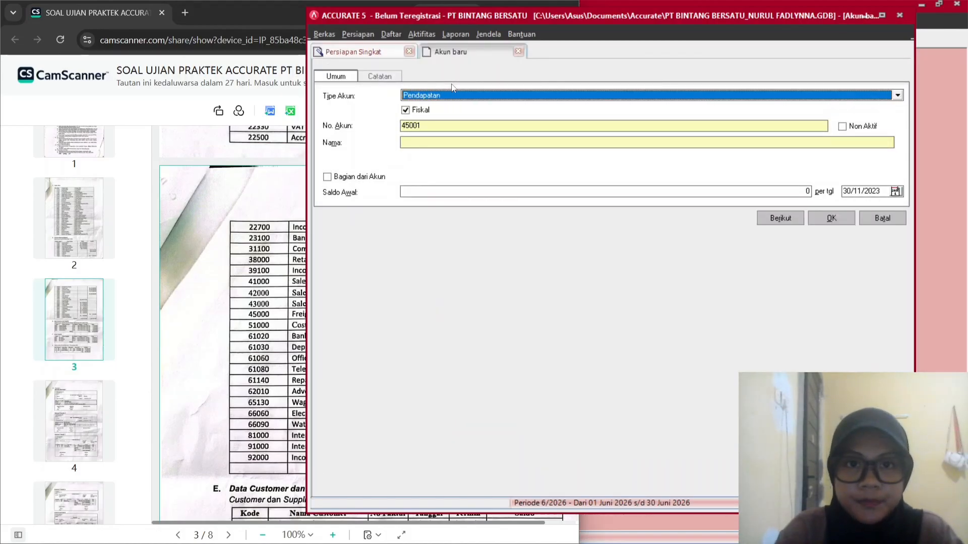
{"action": "left_click_drag", "start_coordinate": [424, 128], "coordinate": [387, 134]}
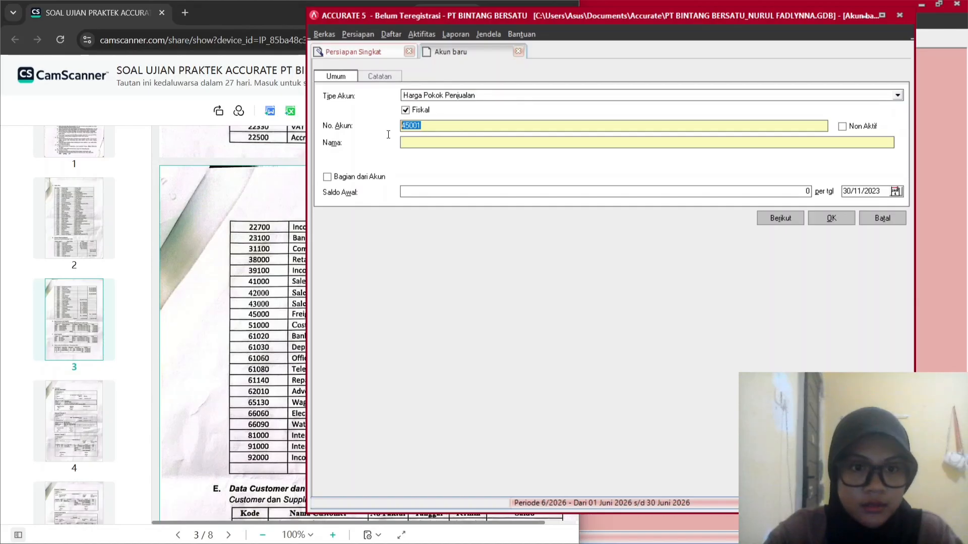
{"action": "type", "text": "51000"}
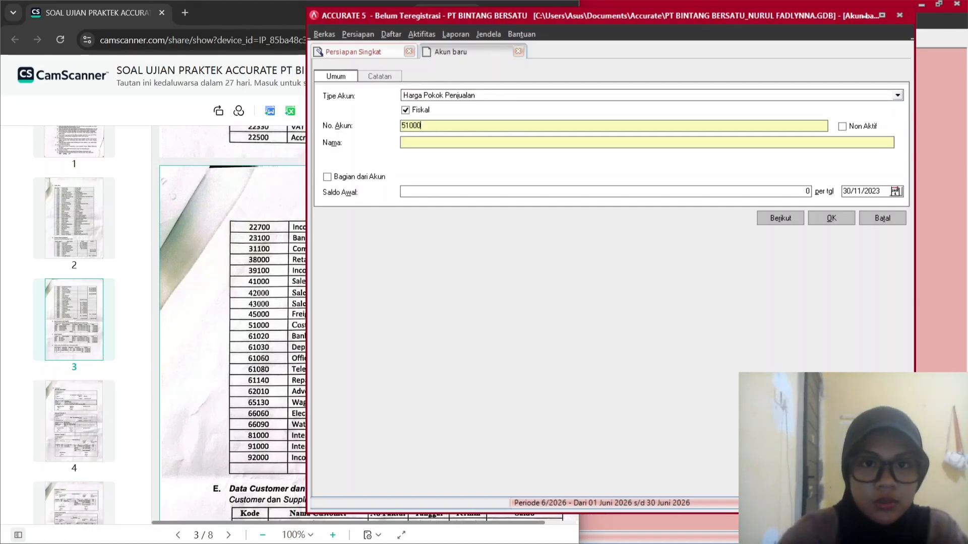
{"action": "key", "text": "Tab"}
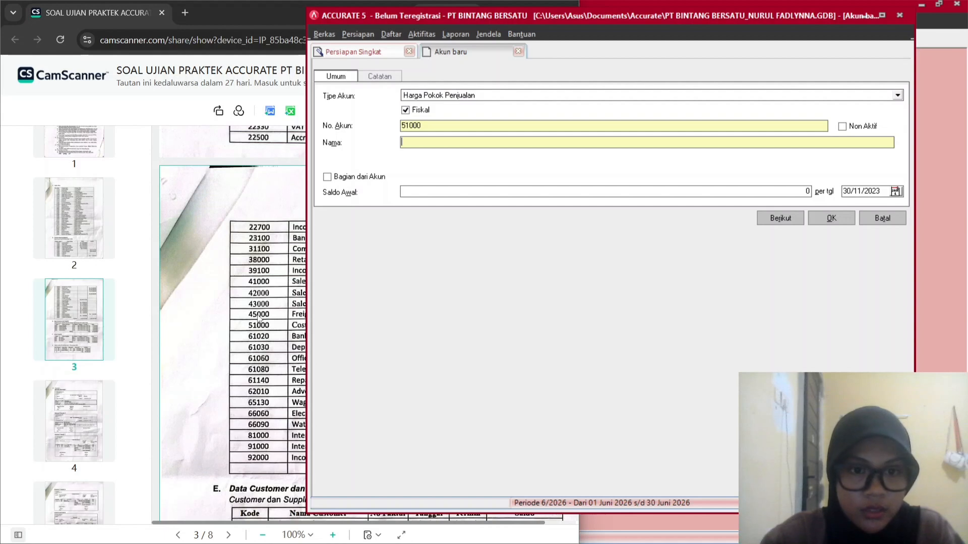
{"action": "type", "text": "Cost "}
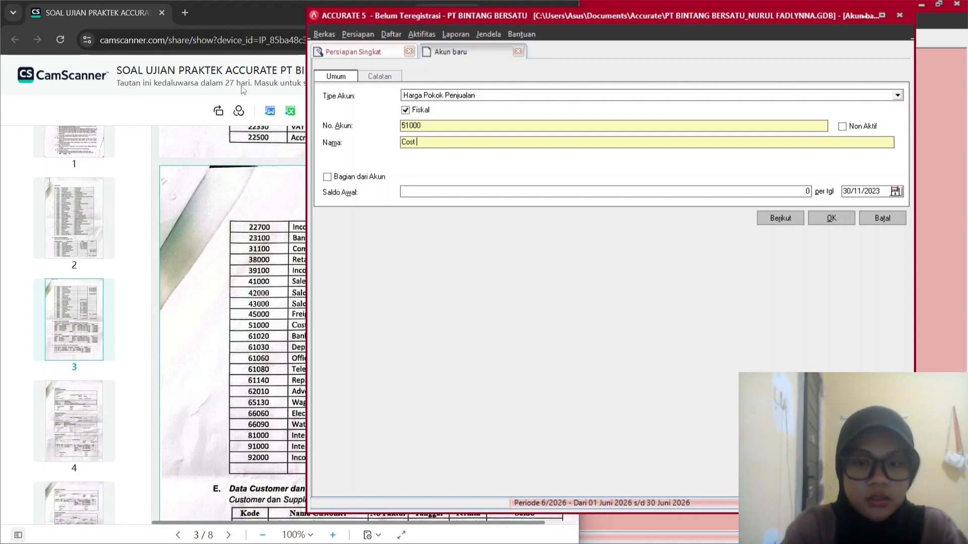
{"action": "type", "text": "Of G"}
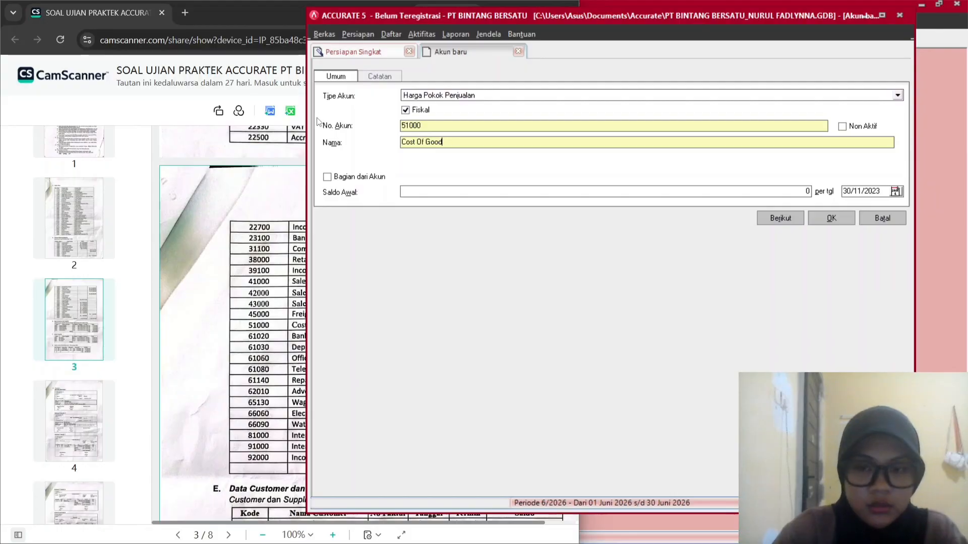
{"action": "type", "text": "o"}
{"action": "left_click", "coordinate": [214, 14]}
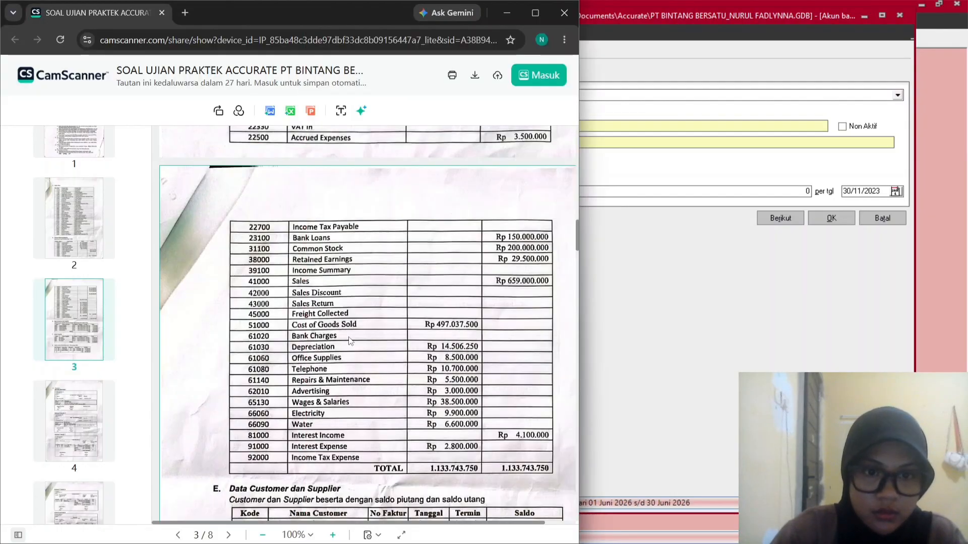
{"action": "left_click", "coordinate": [605, 40]}
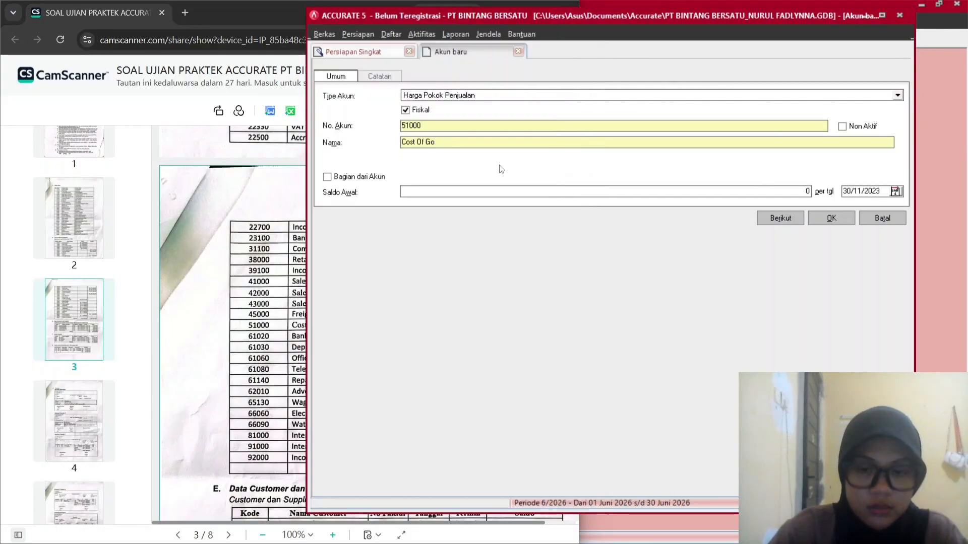
{"action": "type", "text": "ods s"}
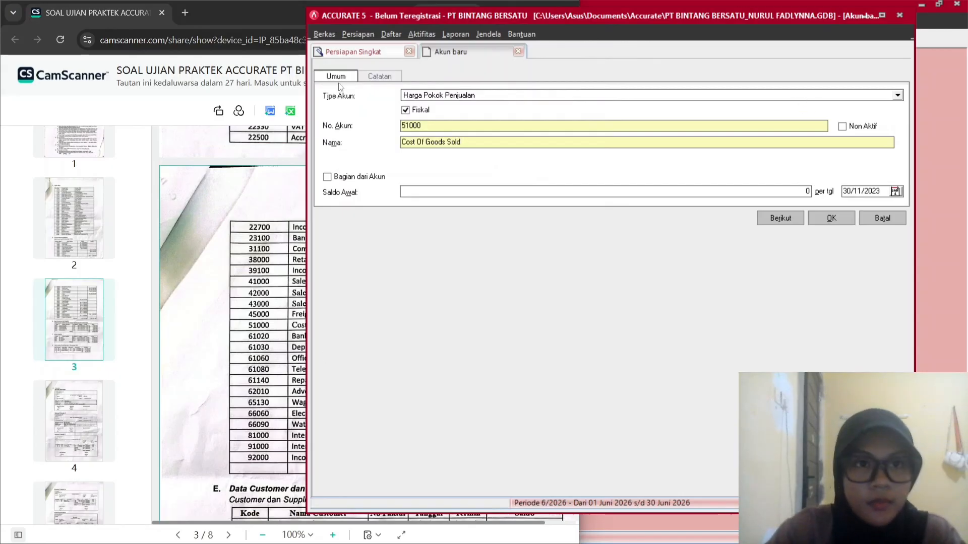
Give Cost Of Goods Sold a 497.037.500 opening balance and save, confirming the warning.
{"action": "left_click", "coordinate": [270, 7]}
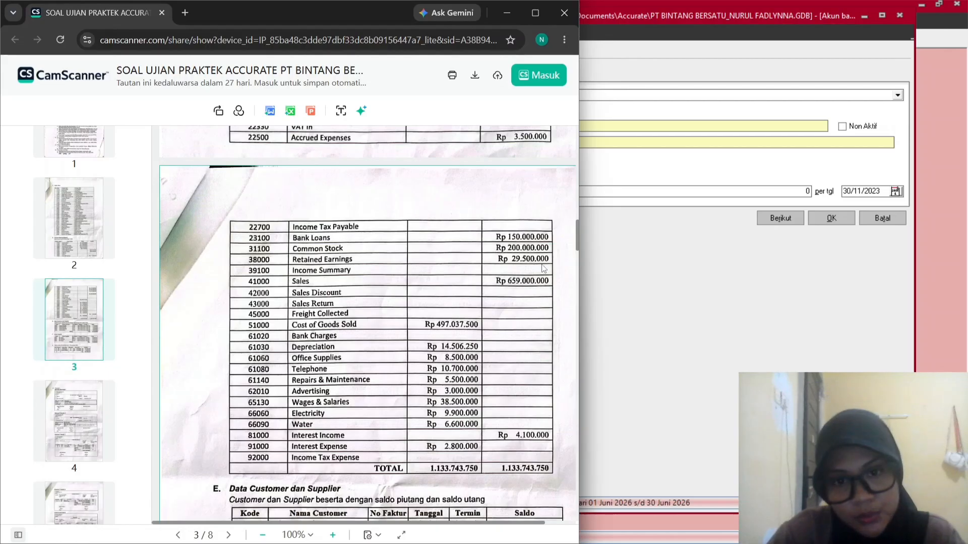
{"action": "left_click", "coordinate": [610, 177]}
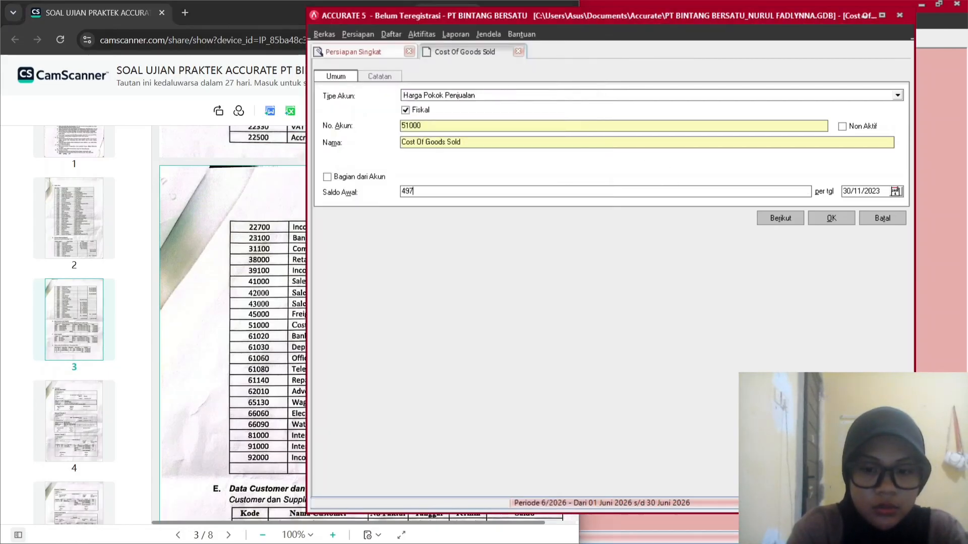
{"action": "type", "text": "37"}
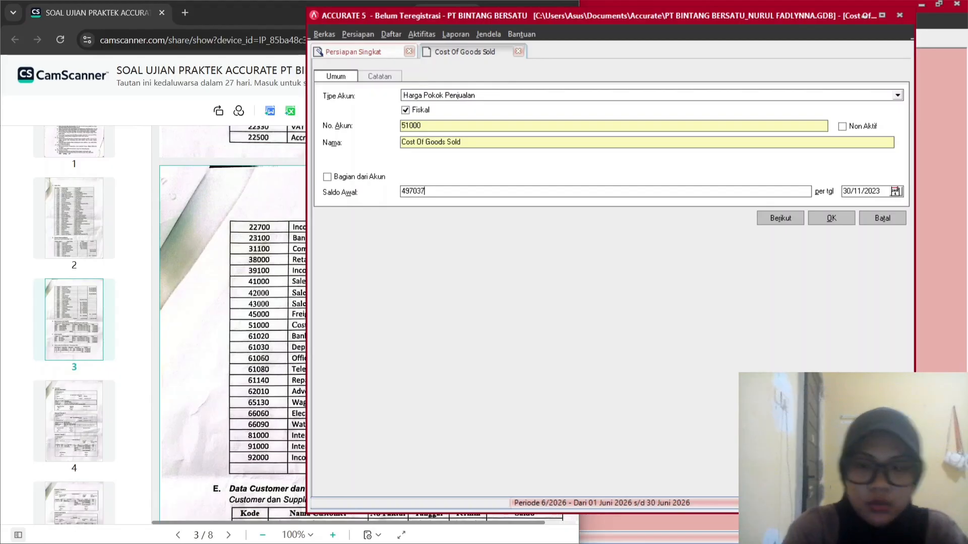
{"action": "left_click", "coordinate": [135, 10]}
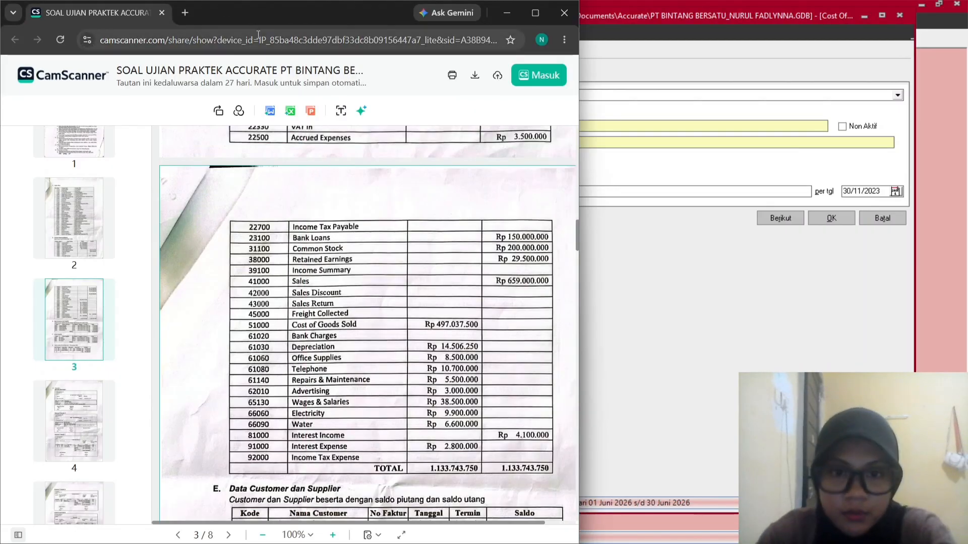
{"action": "left_click", "coordinate": [756, 210]}
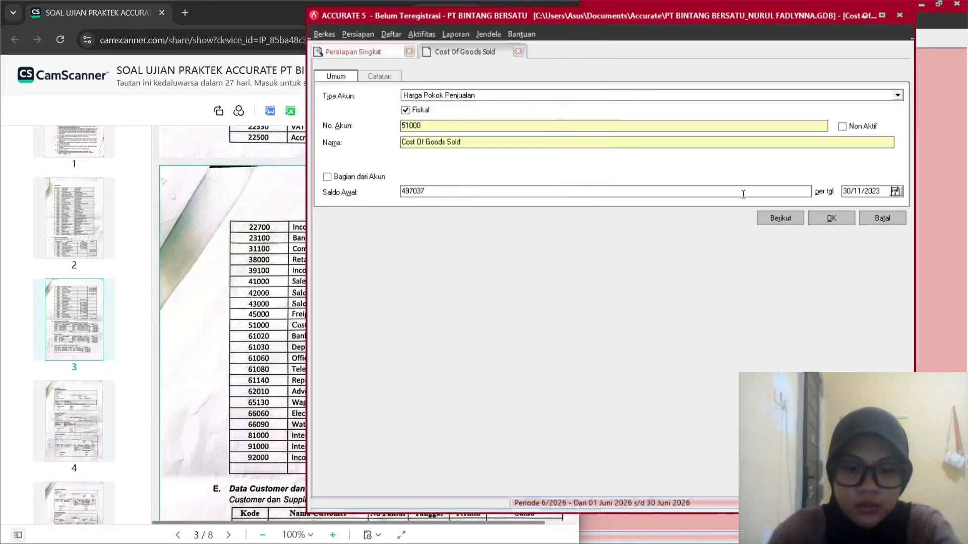
{"action": "type", "text": "500"}
{"action": "key", "text": "Tab"}
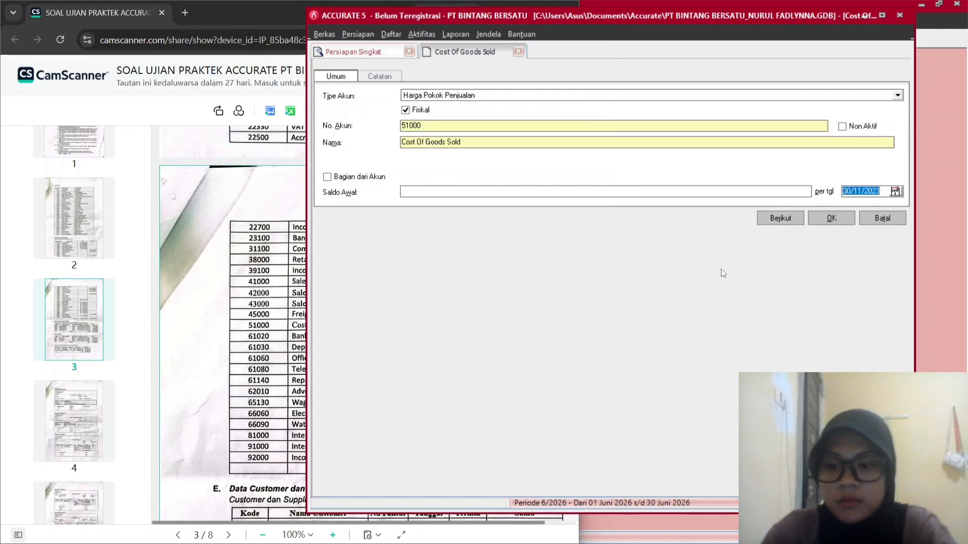
{"action": "left_click", "coordinate": [848, 224]}
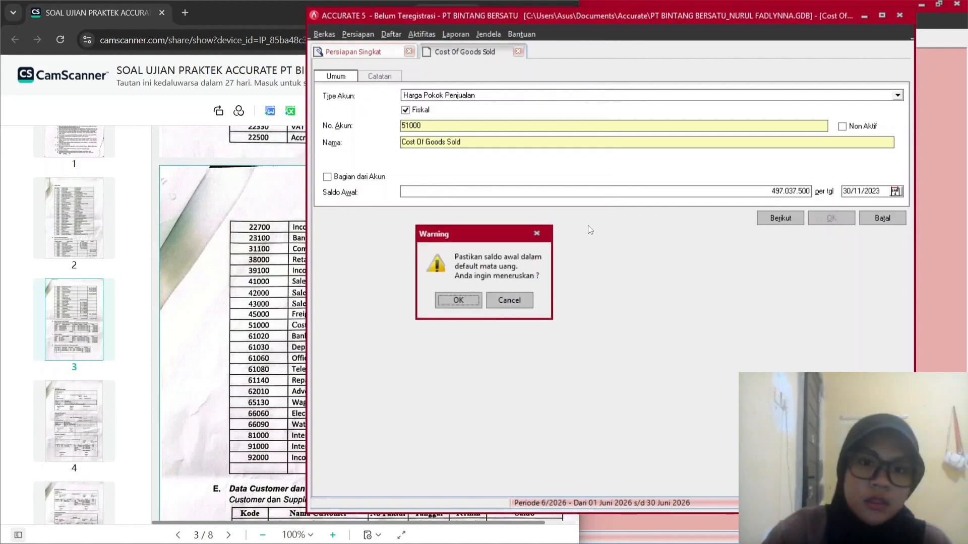
{"action": "left_click", "coordinate": [462, 295]}
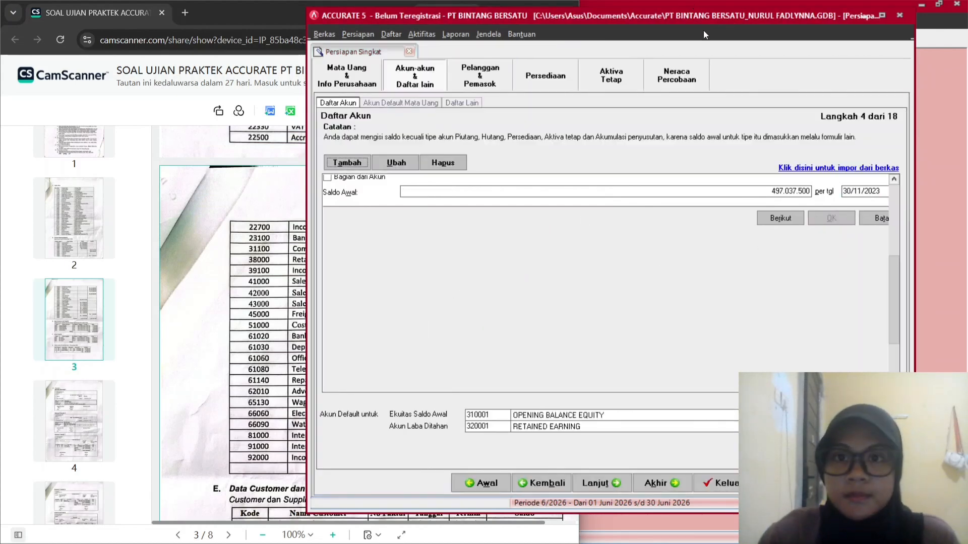
{"action": "left_click", "coordinate": [292, 336]}
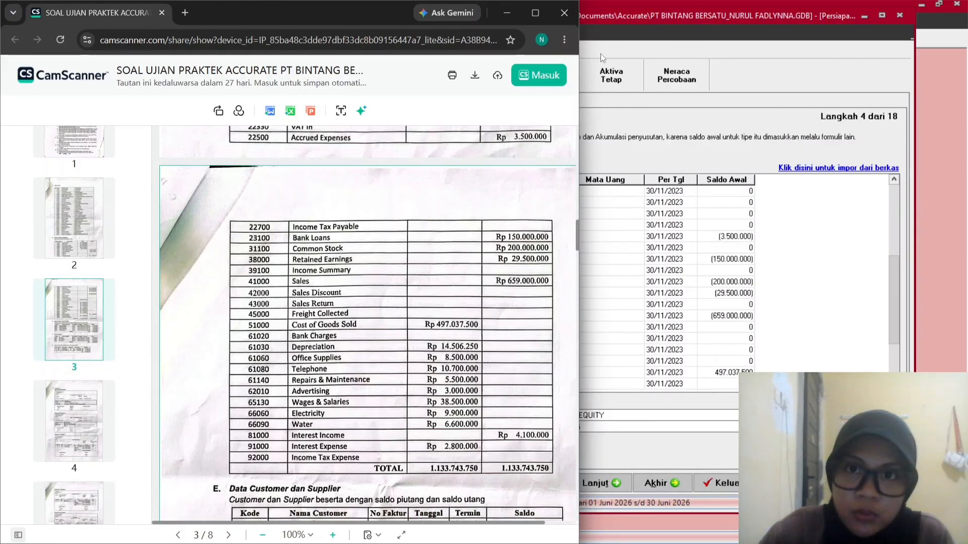
{"action": "key", "text": "alt+Tab"}
Start a new account numbered 61020, replacing the prefilled number.
{"action": "left_click", "coordinate": [344, 163]}
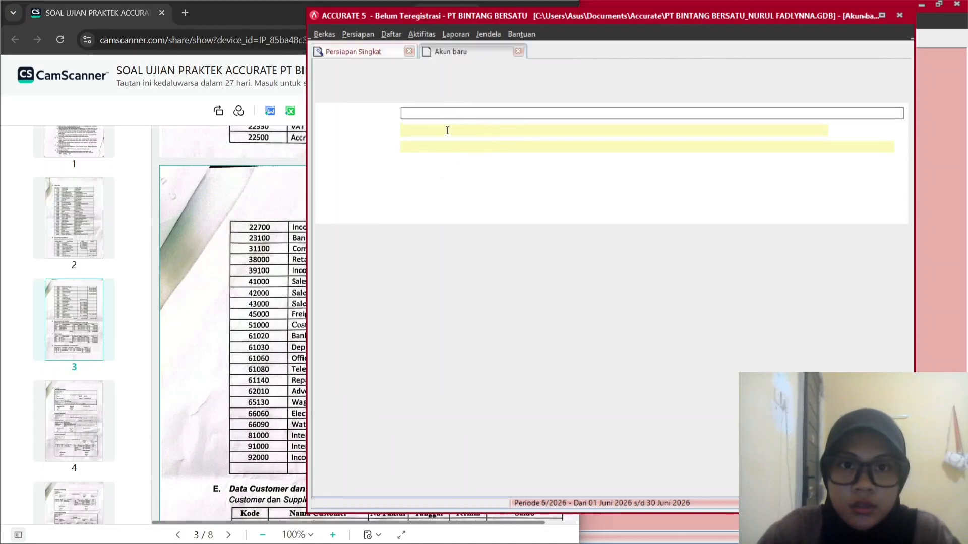
{"action": "scroll", "coordinate": [452, 108], "scroll_direction": "down", "scroll_amount": 12}
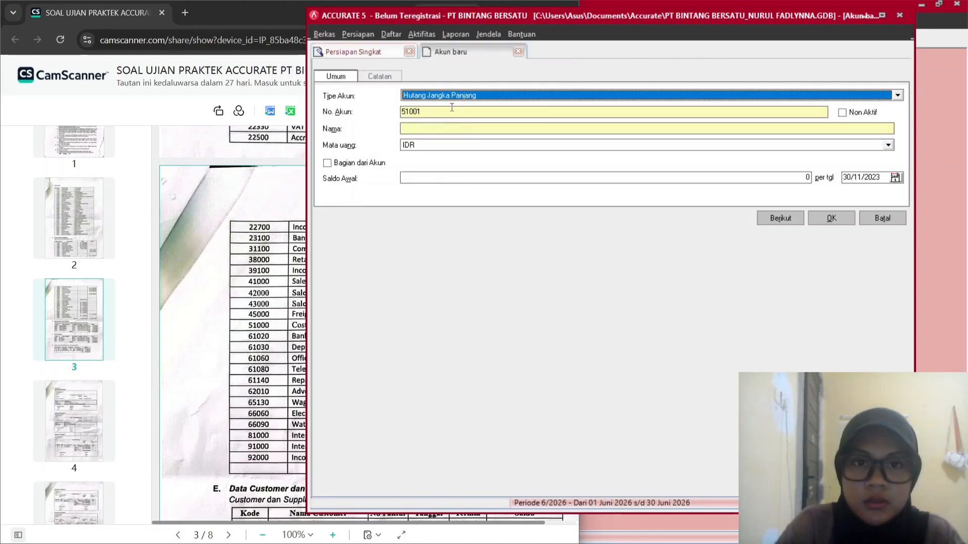
{"action": "scroll", "coordinate": [453, 111], "scroll_direction": "down", "scroll_amount": 1}
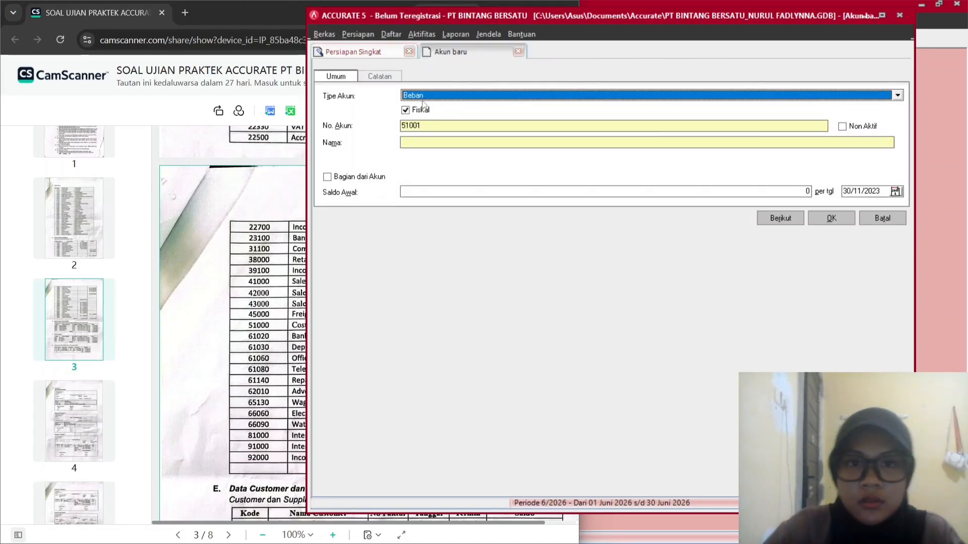
{"action": "left_click_drag", "start_coordinate": [426, 131], "coordinate": [361, 126]}
{"action": "type", "text": "61"}
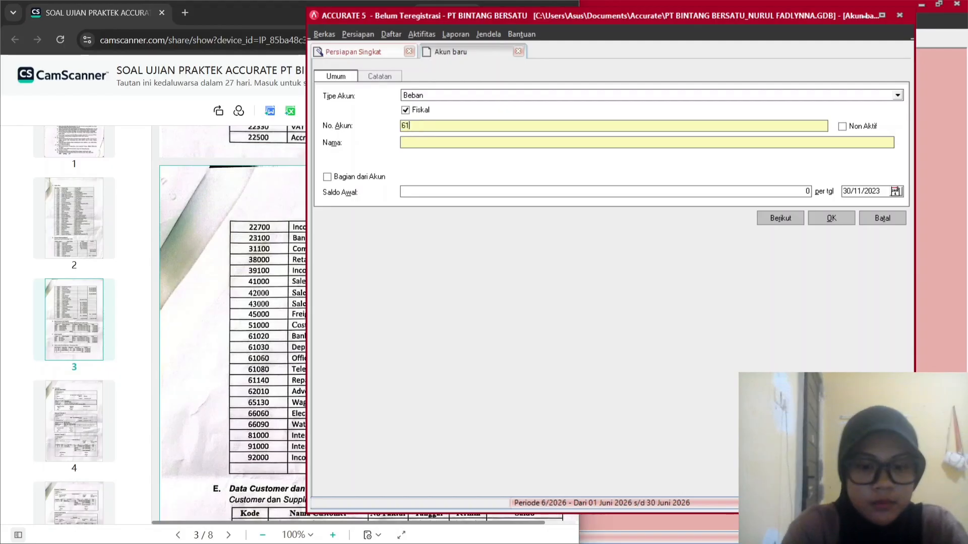
{"action": "type", "text": "020"}
{"action": "key", "text": "Tab"}
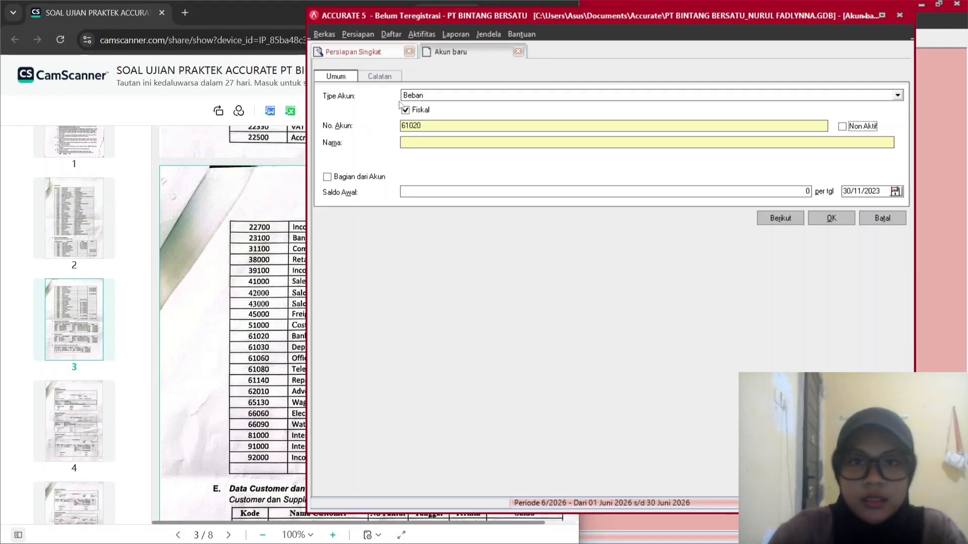
{"action": "key", "text": "Tab"}
Name account 61020 'Bank Charges' and save it with no opening balance.
{"action": "left_click", "coordinate": [279, 287]}
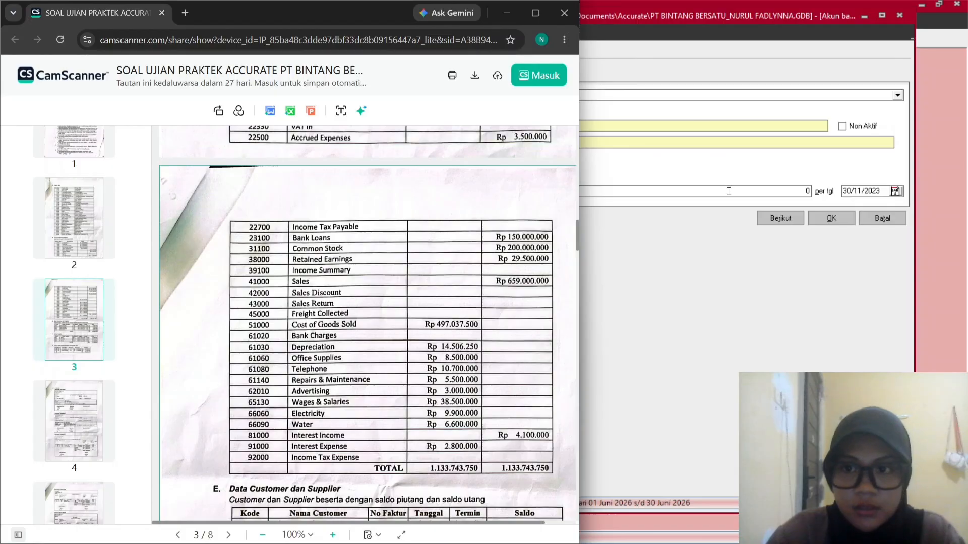
{"action": "left_click", "coordinate": [560, 125]}
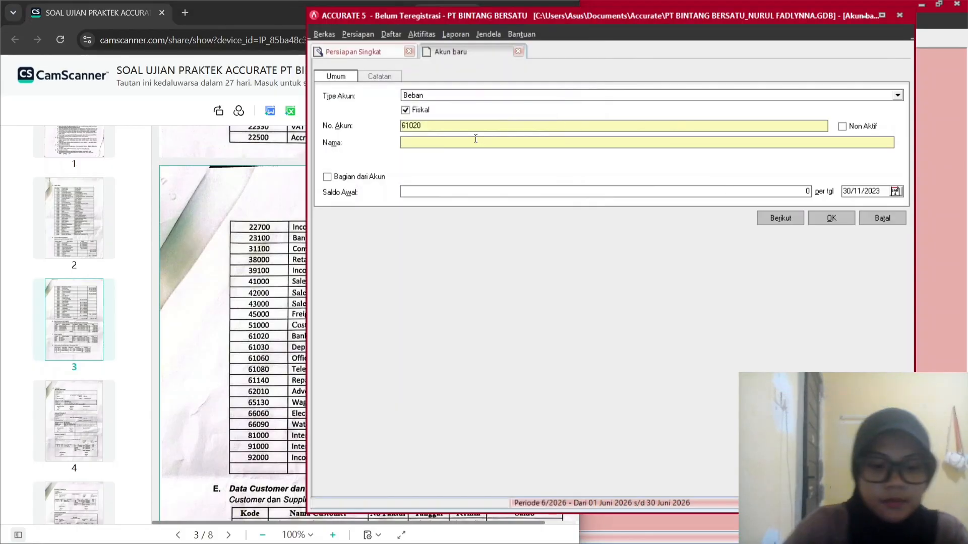
{"action": "type", "text": "Bank Charges"}
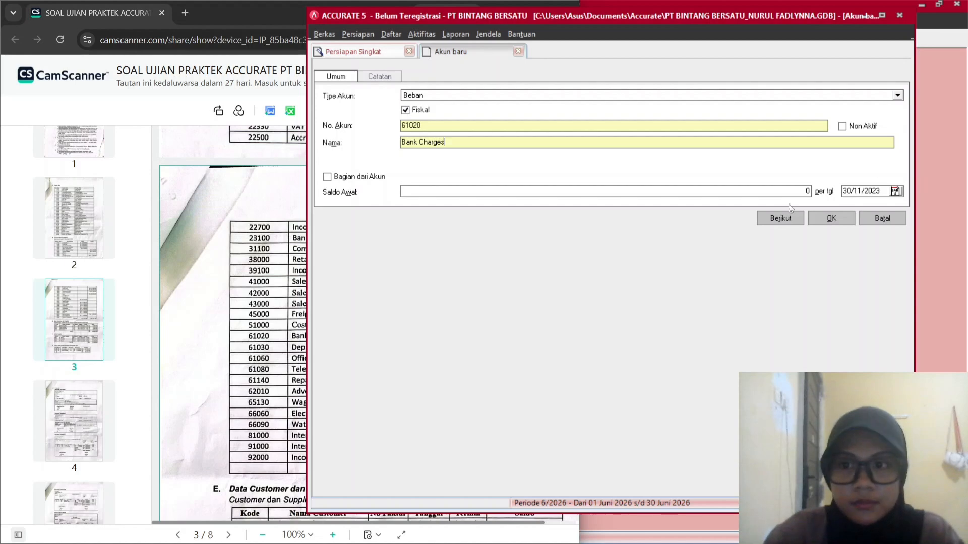
{"action": "left_click", "coordinate": [287, 352]}
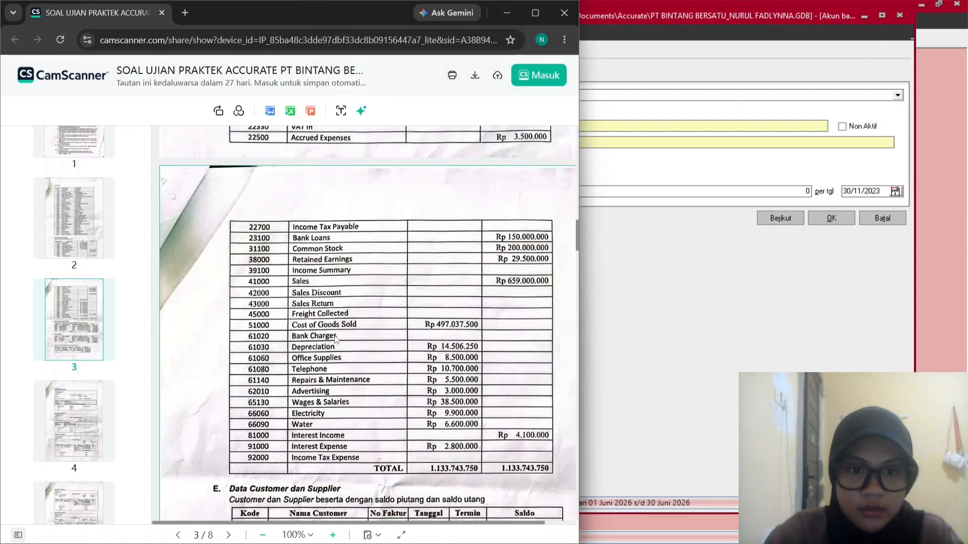
{"action": "left_click", "coordinate": [838, 226]}
{"action": "left_click", "coordinate": [831, 218]}
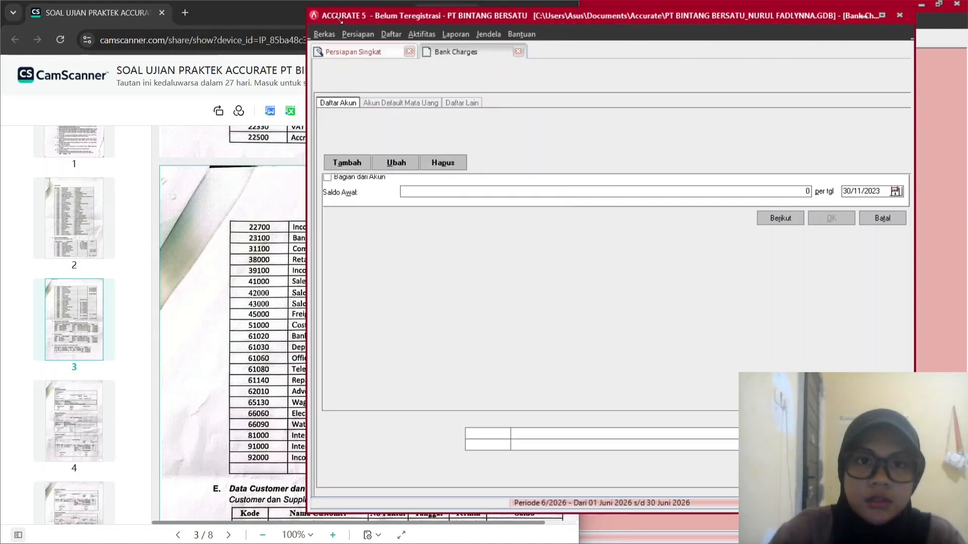
Start a Beban account numbered 61030 named Depreciation.
{"action": "left_click", "coordinate": [355, 165]}
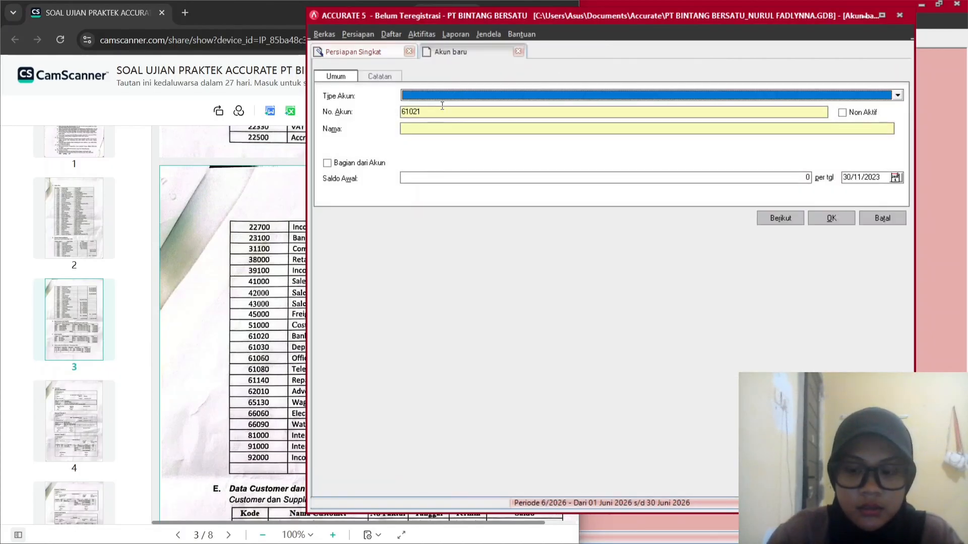
{"action": "key", "text": "Down"}
{"action": "key", "text": "Down"}
{"action": "key", "text": "Down"}
{"action": "key", "text": "Down"}
{"action": "key", "text": "Down"}
{"action": "key", "text": "Down"}
{"action": "key", "text": "Down"}
{"action": "key", "text": "Down"}
{"action": "key", "text": "Down"}
{"action": "key", "text": "Down"}
{"action": "key", "text": "Down"}
{"action": "key", "text": "Down"}
{"action": "key", "text": "Down"}
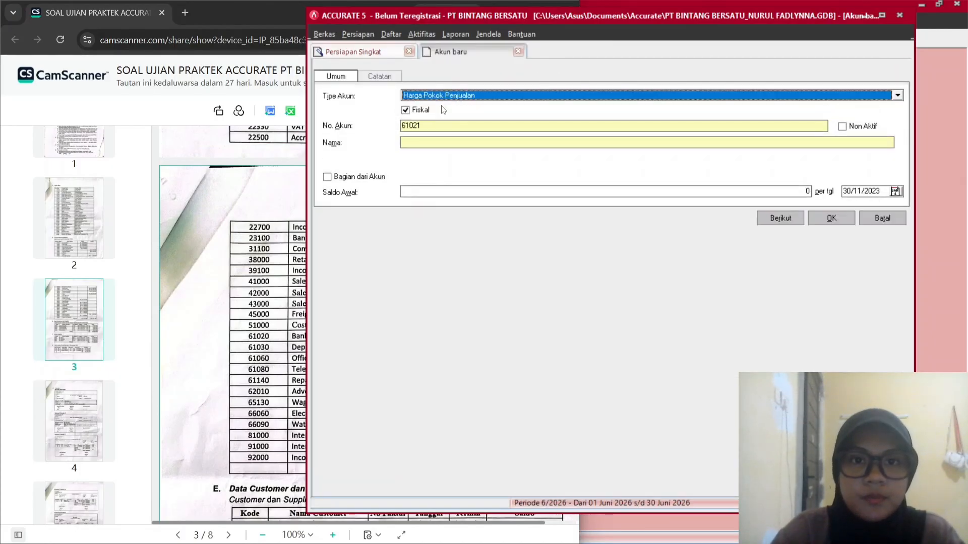
{"action": "key", "text": "Down"}
{"action": "key", "text": "Tab"}
{"action": "key", "text": "Tab"}
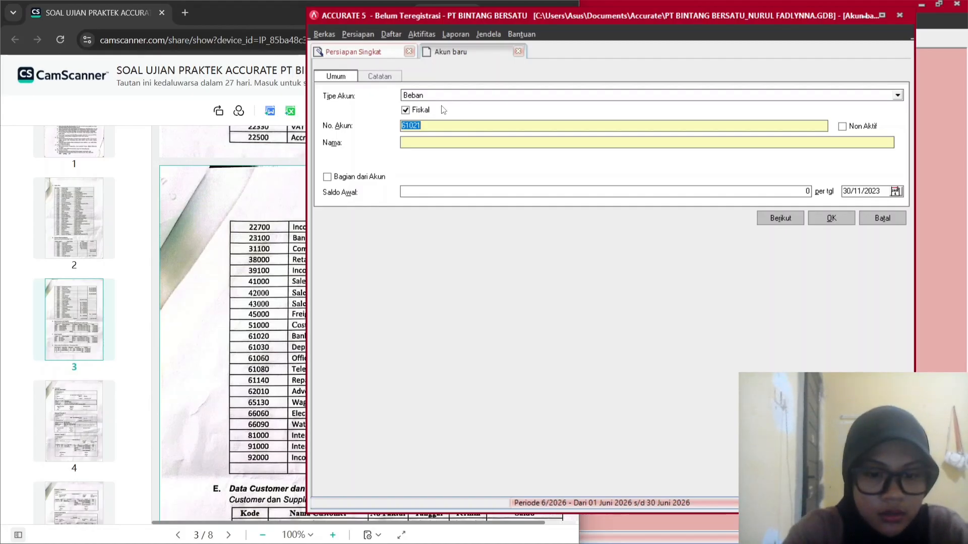
{"action": "type", "text": "61030"}
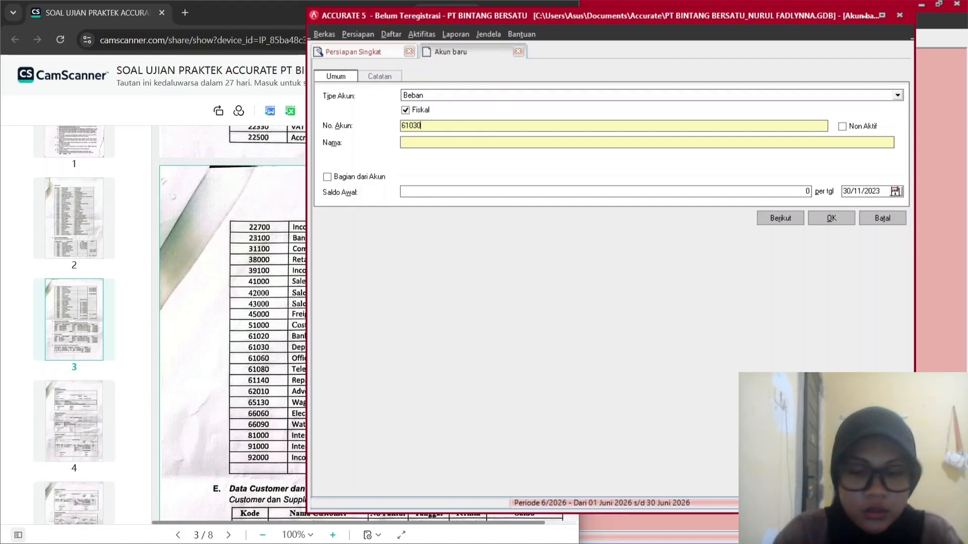
{"action": "key", "text": "Tab"}
{"action": "key", "text": "Tab"}
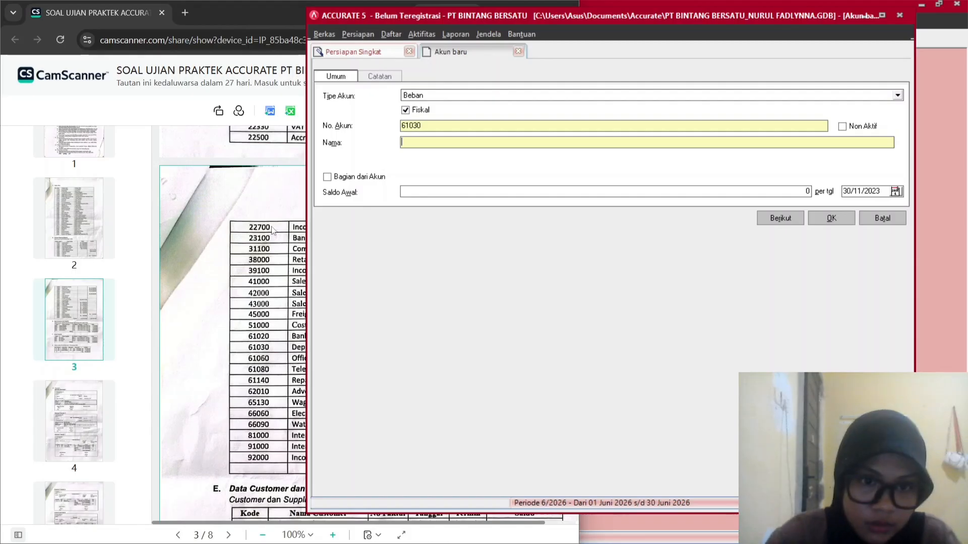
{"action": "key", "text": "alt+Tab"}
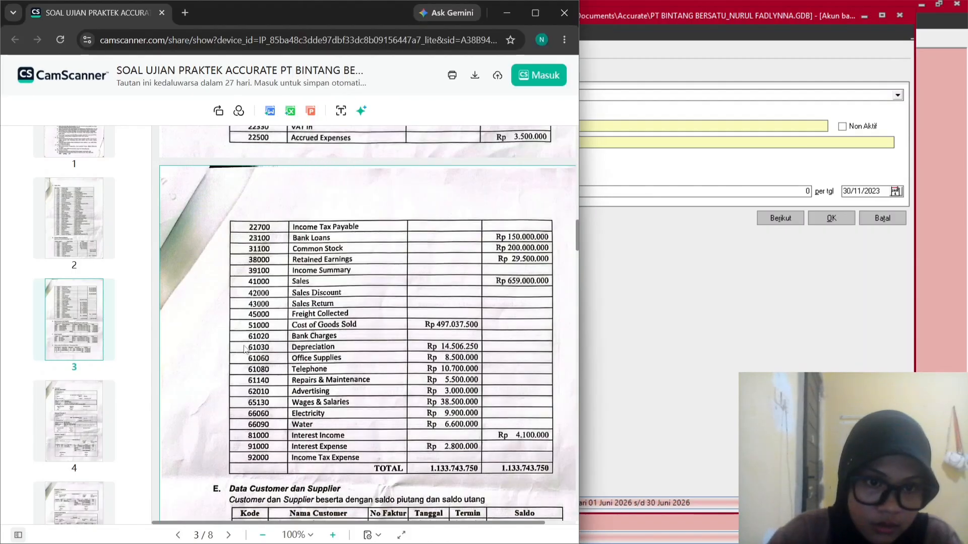
{"action": "left_click", "coordinate": [655, 81]}
{"action": "type", "text": "Depreciation"}
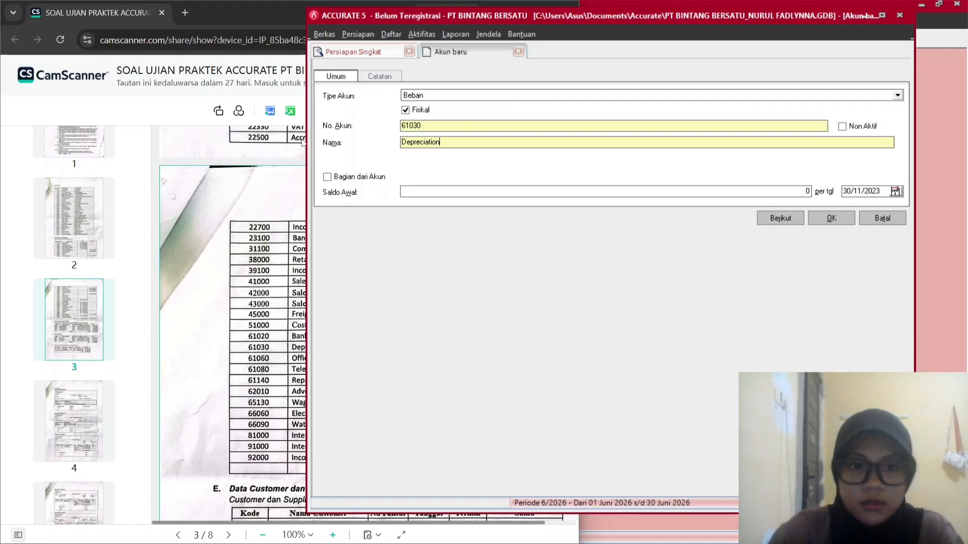
Give Depreciation a 14.506.250 opening balance and save, accepting the currency warning.
{"action": "left_click", "coordinate": [303, 143]}
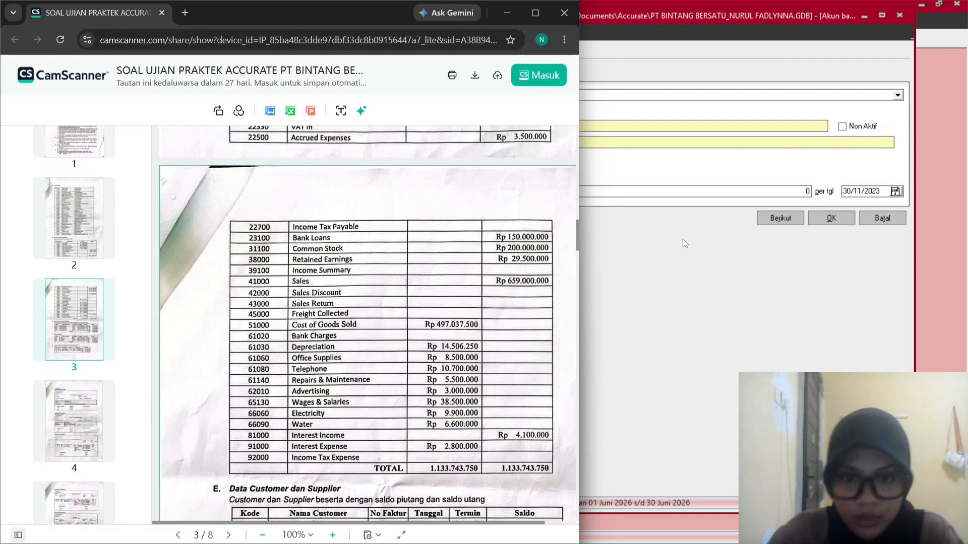
{"action": "left_click", "coordinate": [613, 192]}
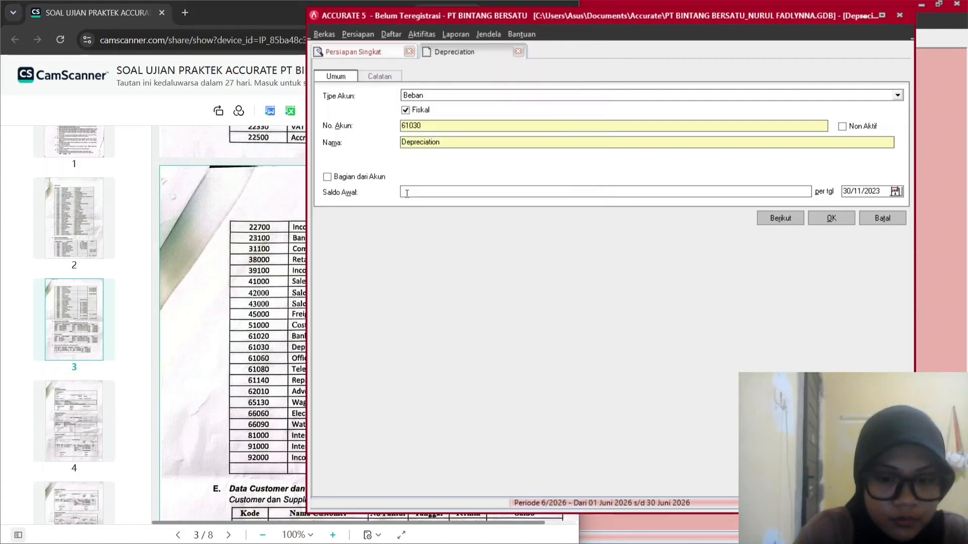
{"action": "left_click", "coordinate": [220, 202]}
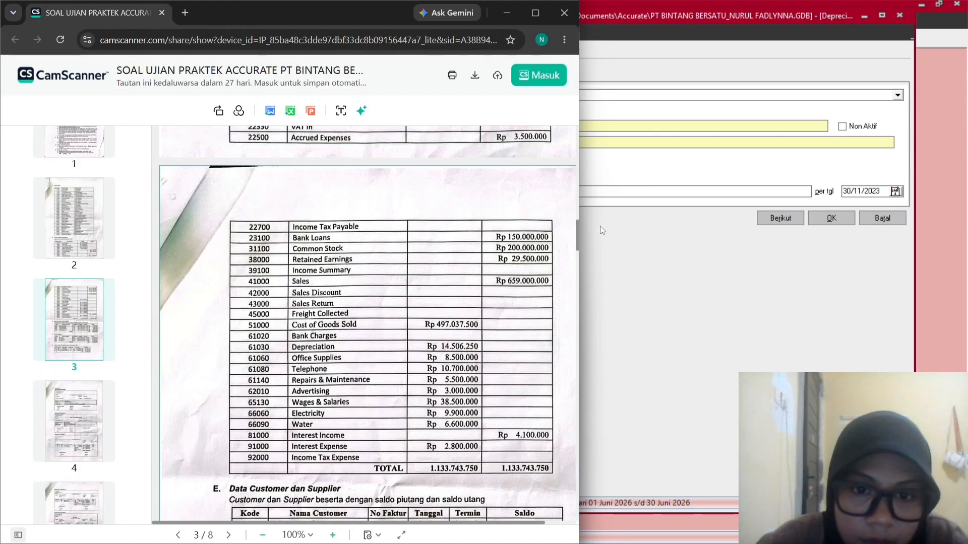
{"action": "left_click", "coordinate": [597, 191]}
{"action": "type", "text": "14506"}
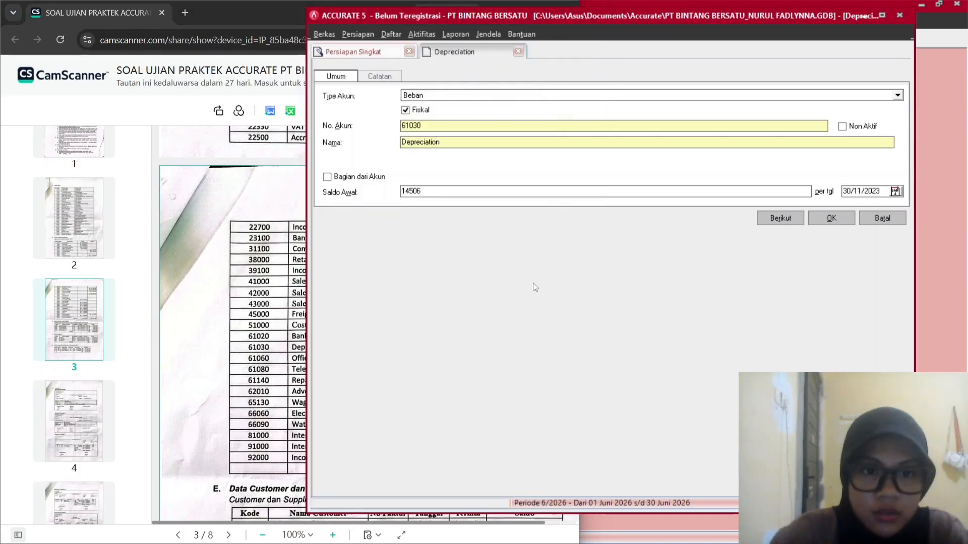
{"action": "left_click", "coordinate": [239, 258]}
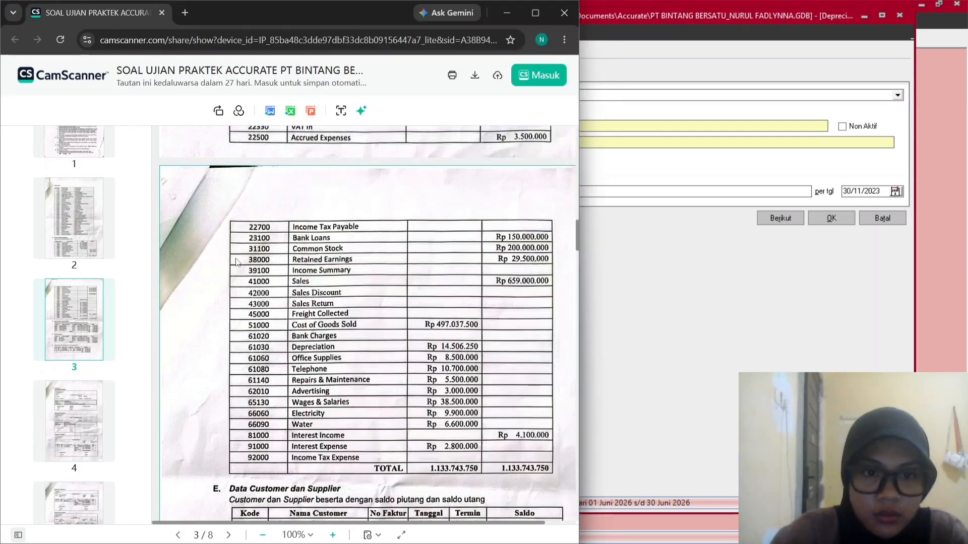
{"action": "left_click", "coordinate": [637, 194]}
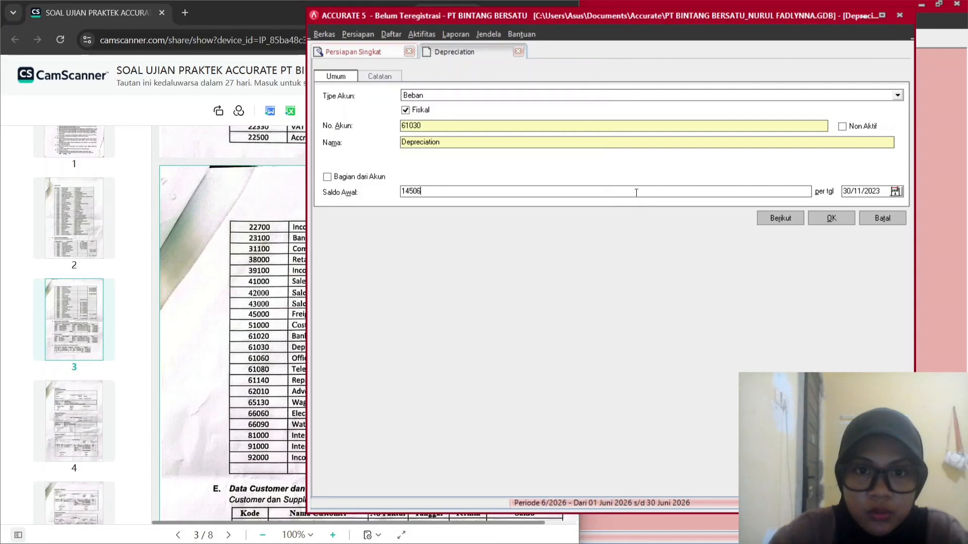
{"action": "type", "text": "250"}
{"action": "key", "text": "Tab"}
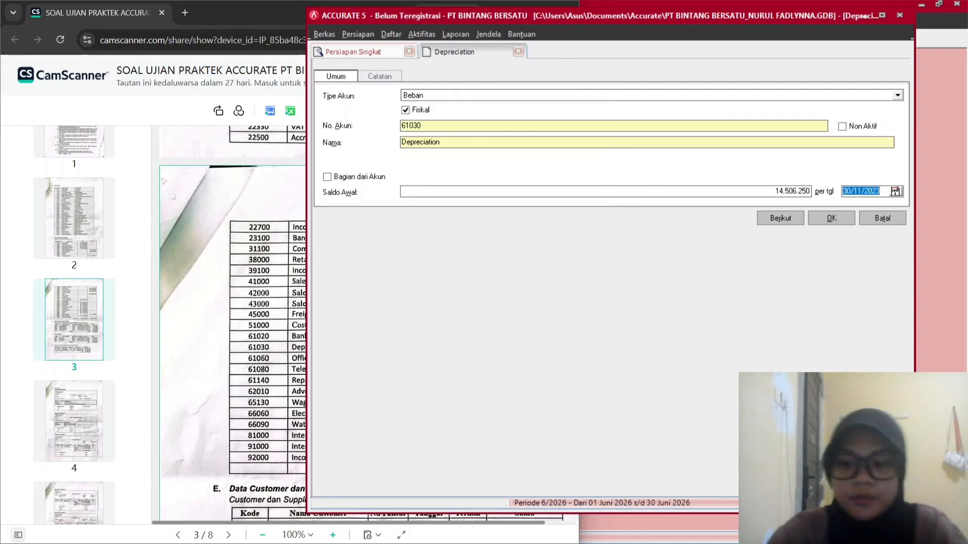
{"action": "left_click", "coordinate": [824, 220]}
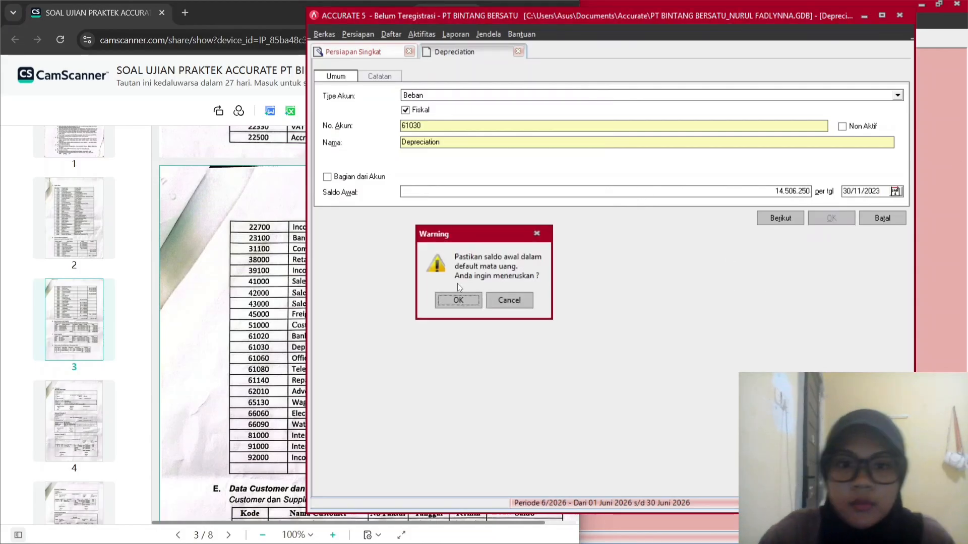
{"action": "left_click", "coordinate": [456, 301]}
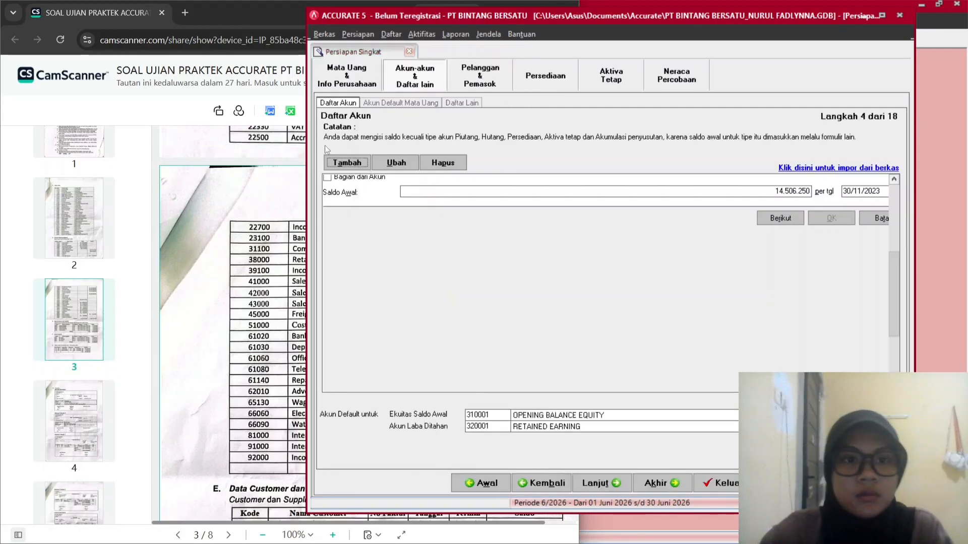
Start a Beban account numbered 61060 named Office Supplies.
{"action": "left_click", "coordinate": [336, 163]}
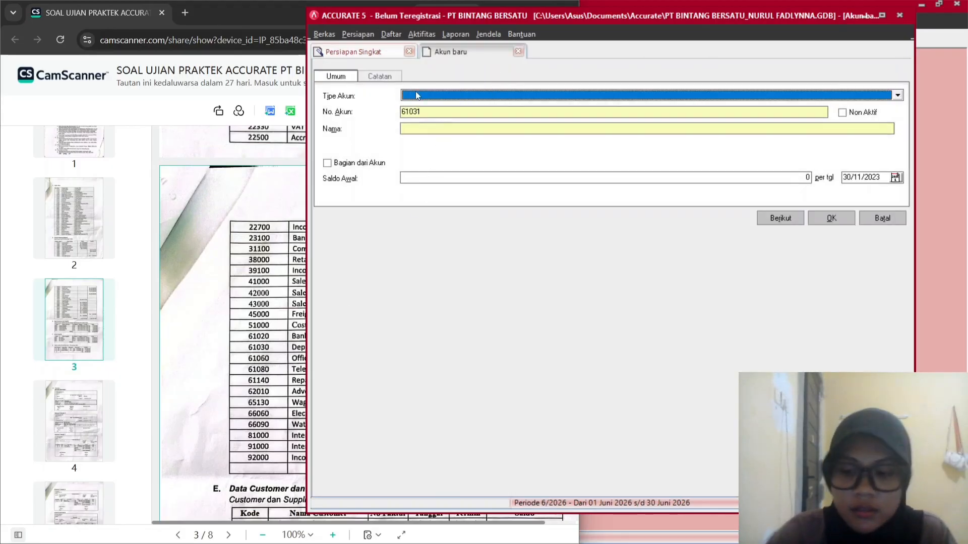
{"action": "scroll", "coordinate": [416, 95], "scroll_direction": "down", "scroll_amount": 12}
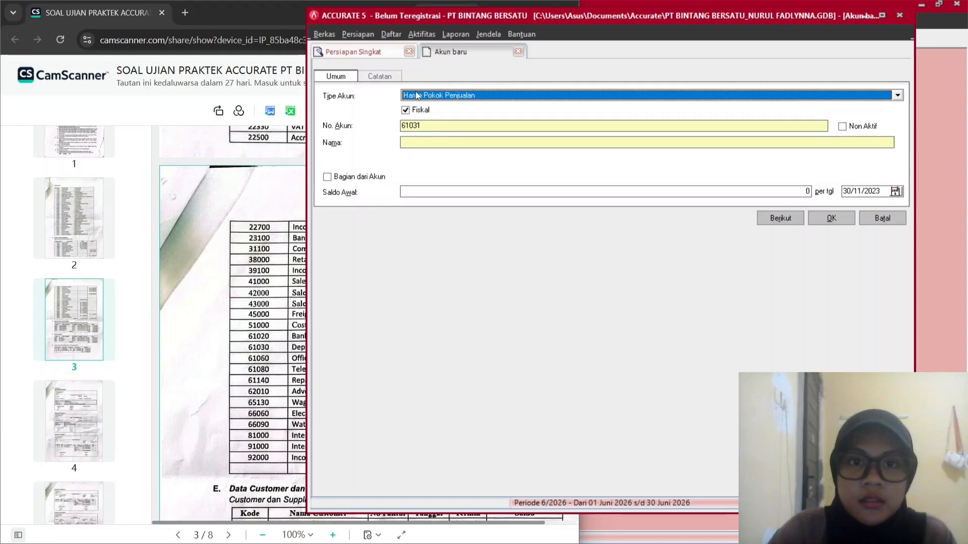
{"action": "scroll", "coordinate": [416, 96], "scroll_direction": "down", "scroll_amount": 1}
{"action": "key", "text": "Tab"}
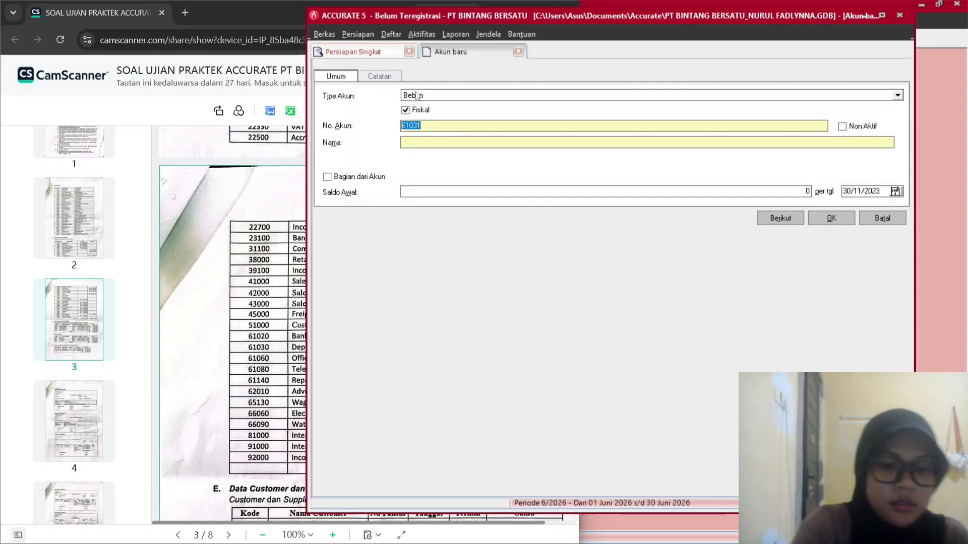
{"action": "type", "text": "61"}
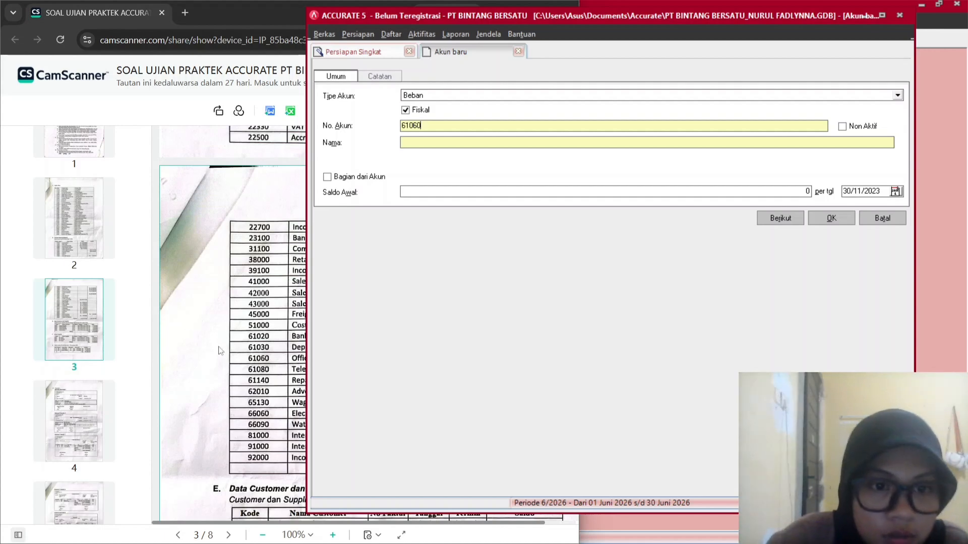
{"action": "left_click", "coordinate": [297, 367]}
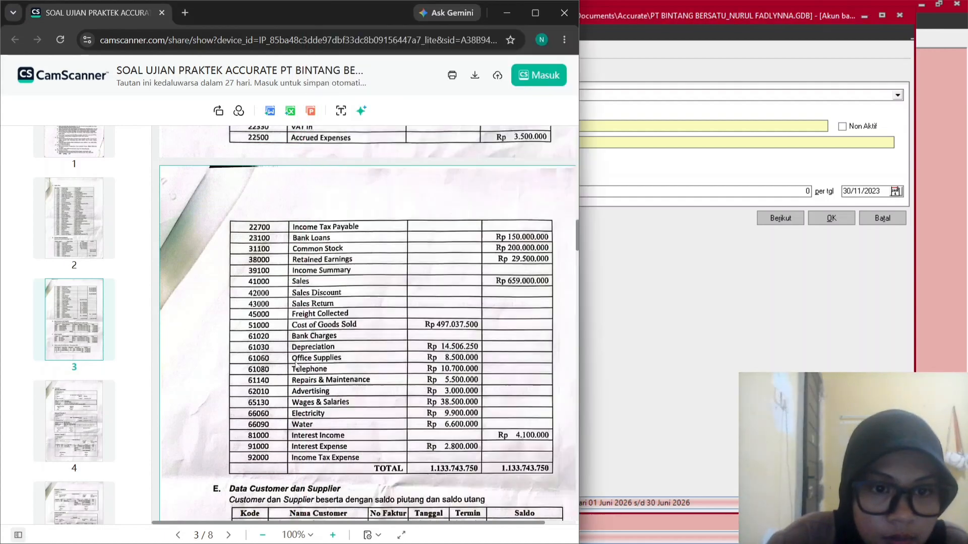
{"action": "left_click", "coordinate": [697, 211]}
{"action": "left_click", "coordinate": [458, 144]}
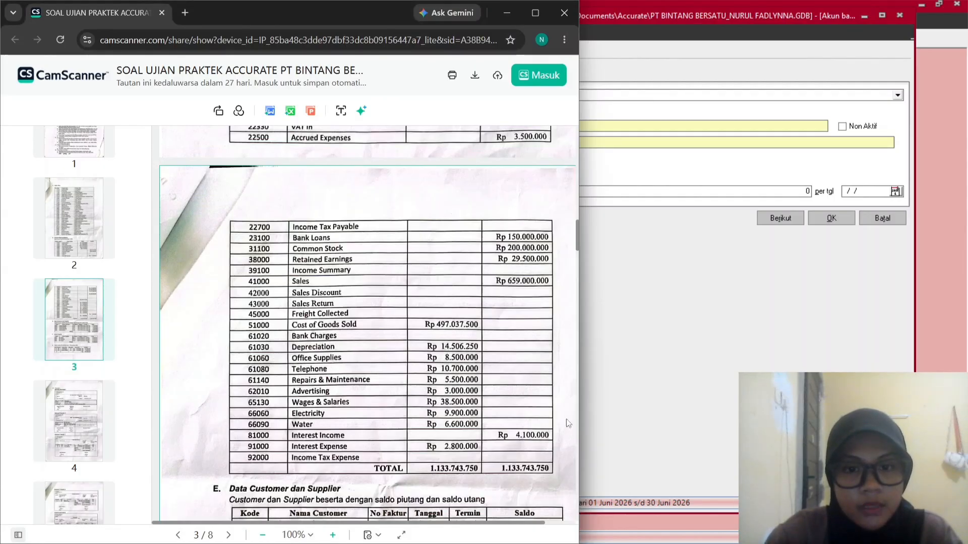
Give Office Supplies an 8.500.000 opening balance and save, accepting the warning.
{"action": "left_click", "coordinate": [721, 360]}
{"action": "type", "text": "8"}
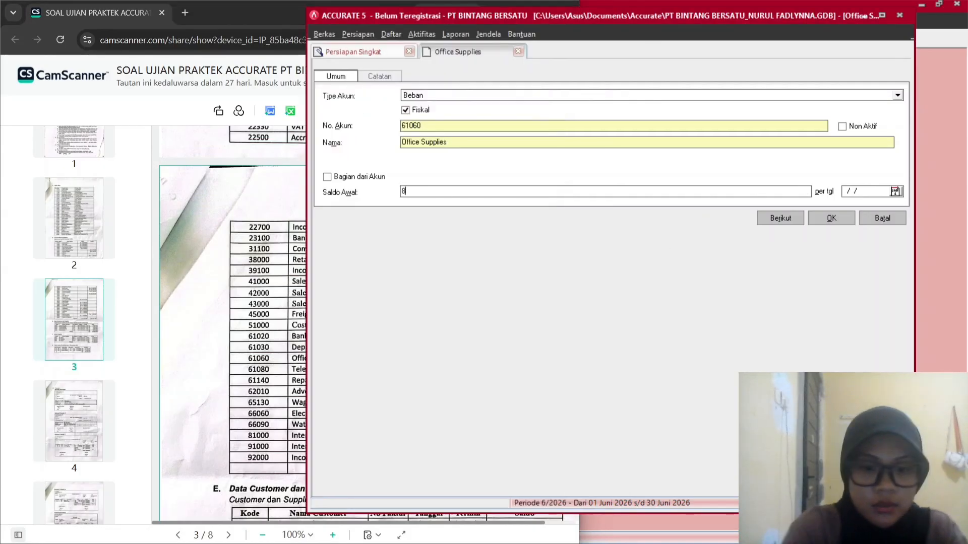
{"action": "type", "text": ".500.000"}
{"action": "key", "text": "Tab"}
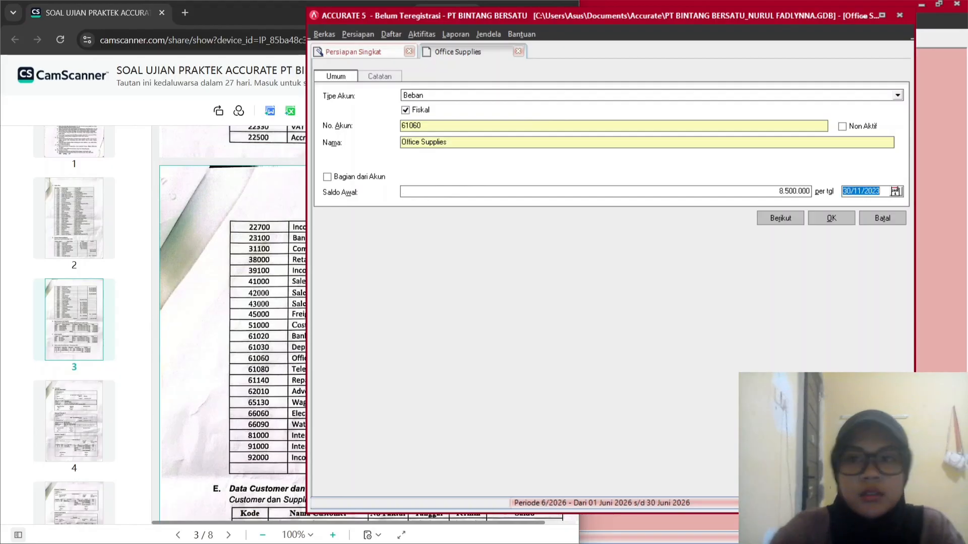
{"action": "left_click", "coordinate": [826, 217]}
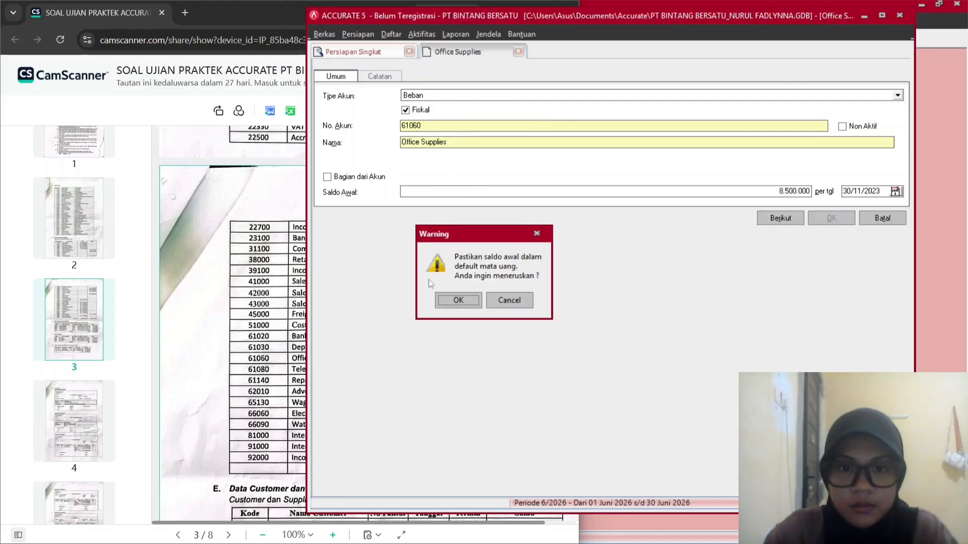
{"action": "key", "text": "Return"}
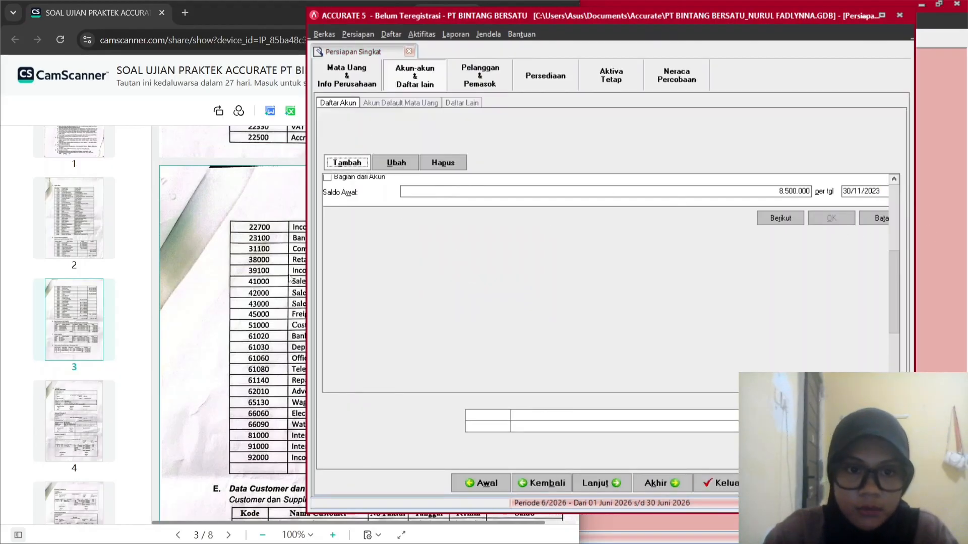
Create a new Beban account numbered 61080 and named Telephone.
{"action": "left_click", "coordinate": [292, 280]}
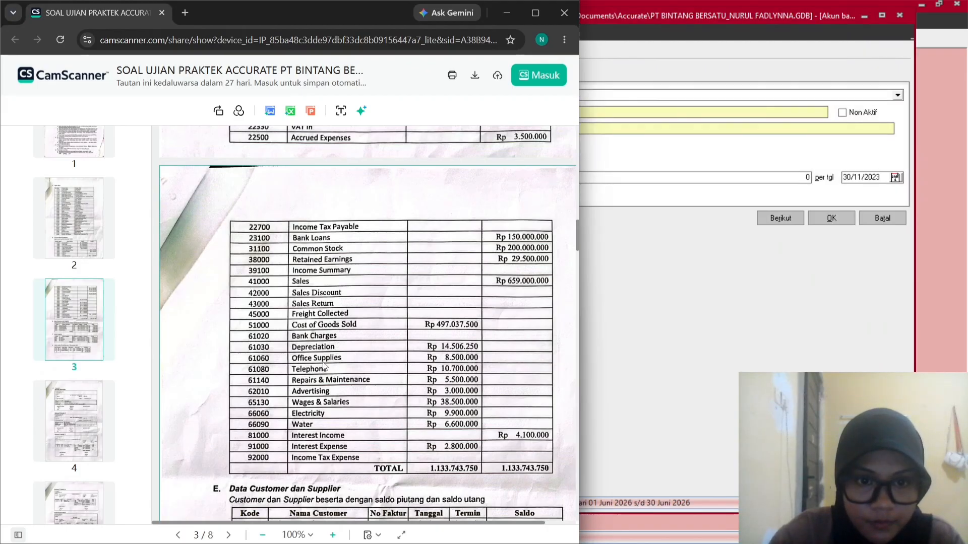
{"action": "left_click", "coordinate": [646, 434]}
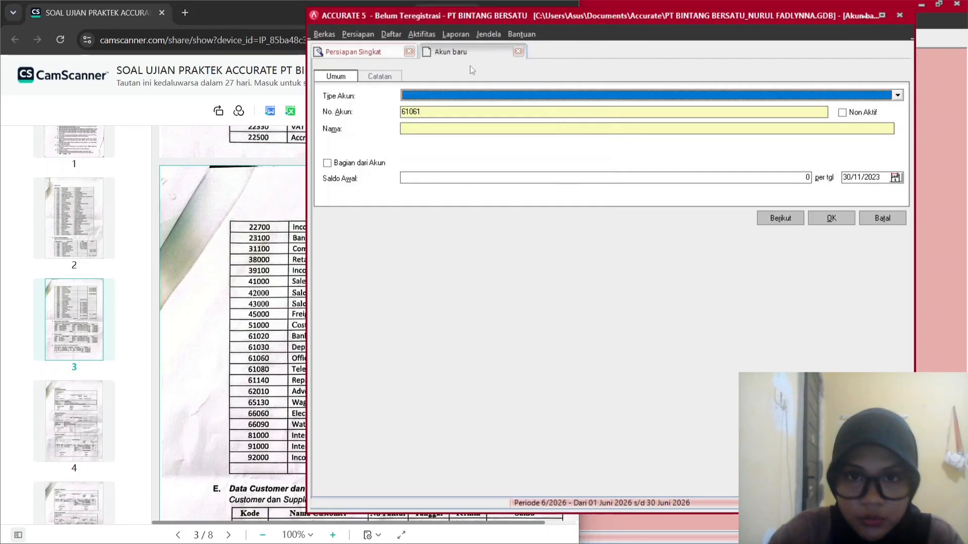
{"action": "left_click", "coordinate": [434, 96]}
{"action": "key", "text": "Down"}
{"action": "key", "text": "Down"}
{"action": "key", "text": "Down"}
{"action": "key", "text": "Down"}
{"action": "key", "text": "Down"}
{"action": "key", "text": "Down"}
{"action": "key", "text": "Down"}
{"action": "key", "text": "Down"}
{"action": "key", "text": "Down"}
{"action": "key", "text": "Down"}
{"action": "key", "text": "Down"}
{"action": "key", "text": "Down"}
{"action": "key", "text": "Down"}
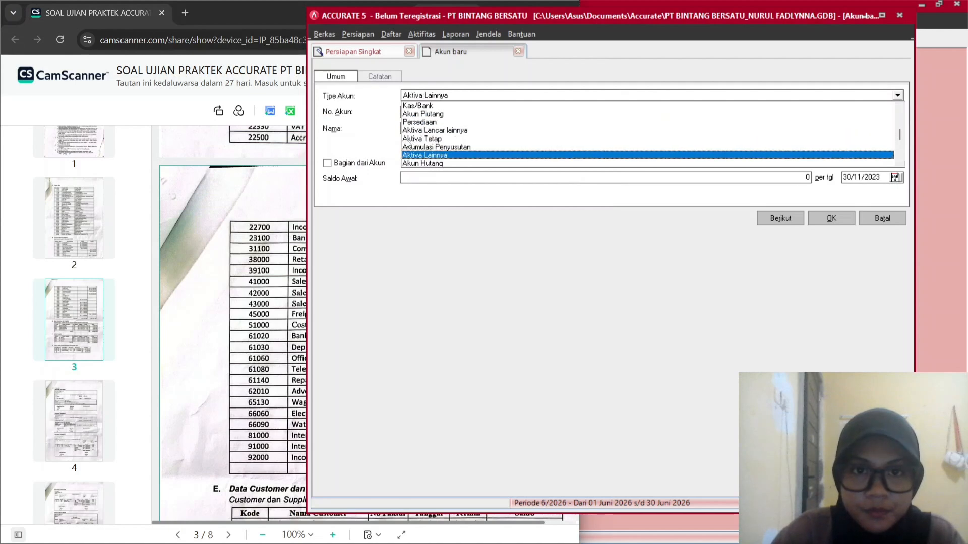
{"action": "key", "text": "Down"}
{"action": "key", "text": "Return"}
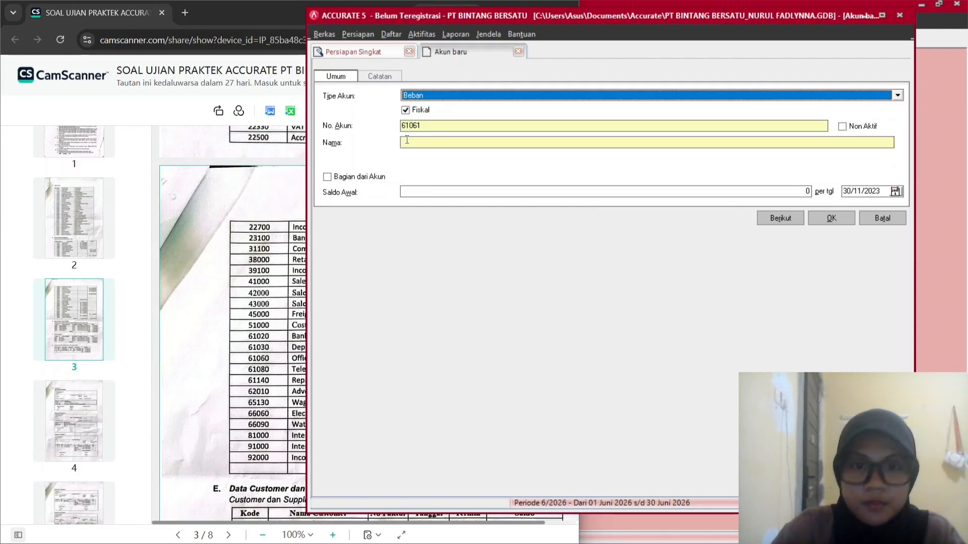
{"action": "key", "text": "Tab"}
{"action": "key", "text": "Tab"}
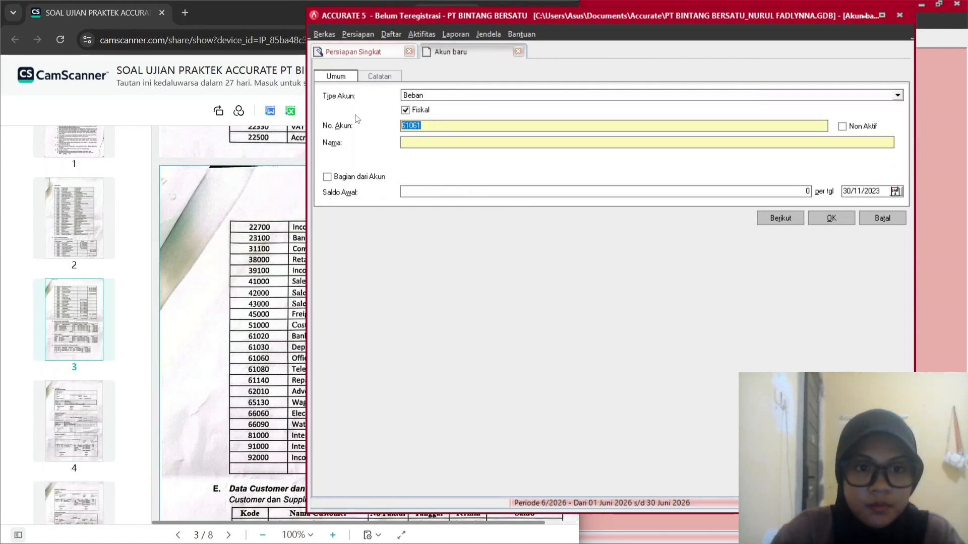
{"action": "type", "text": "610"}
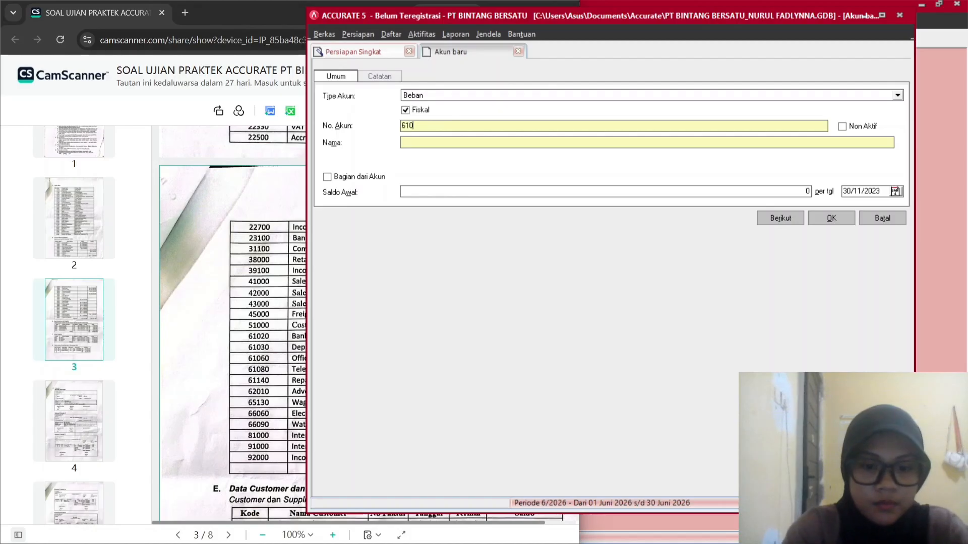
{"action": "type", "text": "80"}
{"action": "key", "text": "Tab"}
{"action": "key", "text": "Tab"}
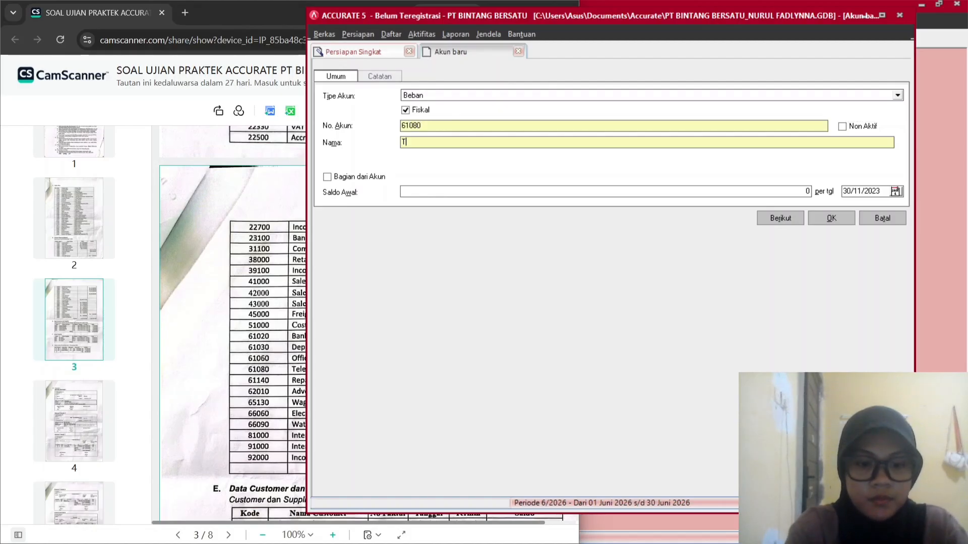
{"action": "type", "text": "Telep"}
{"action": "type", "text": "hon"}
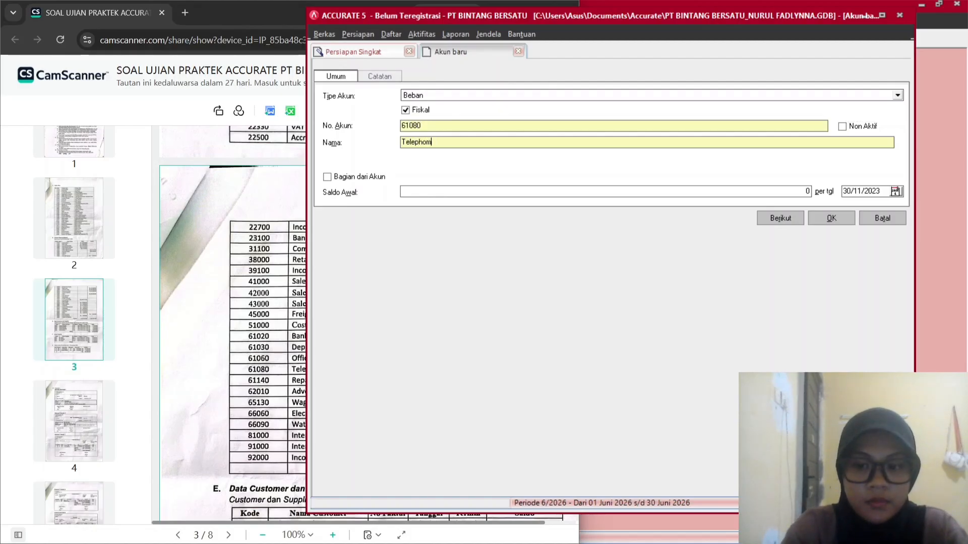
{"action": "type", "text": "e"}
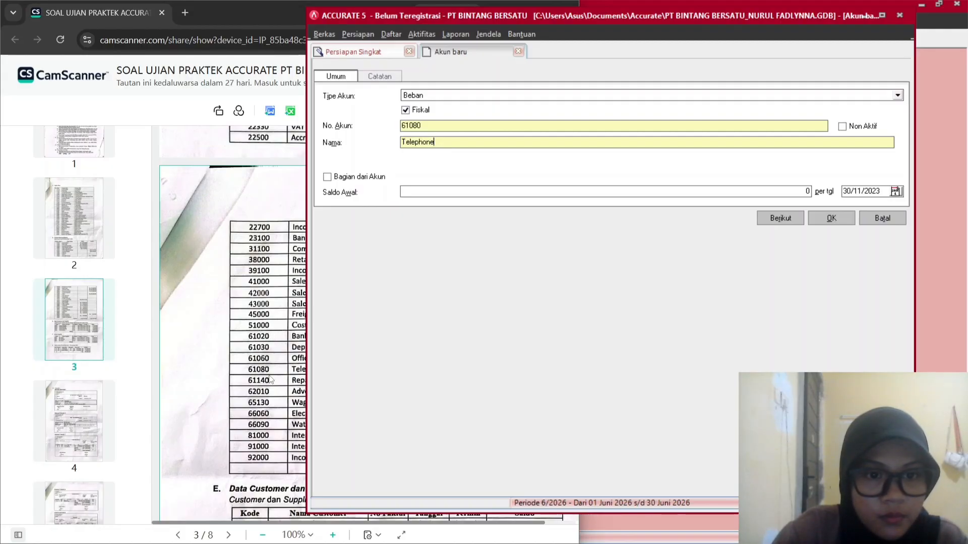
Enter the 10.700.000 opening balance, save the Telephone account, and accept the currency warning.
{"action": "left_click", "coordinate": [282, 277]}
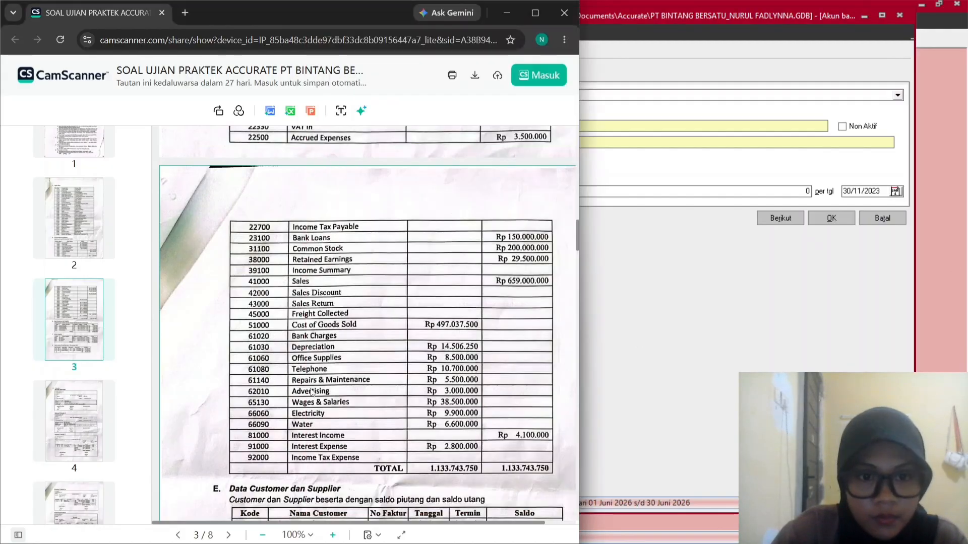
{"action": "left_click", "coordinate": [630, 192]}
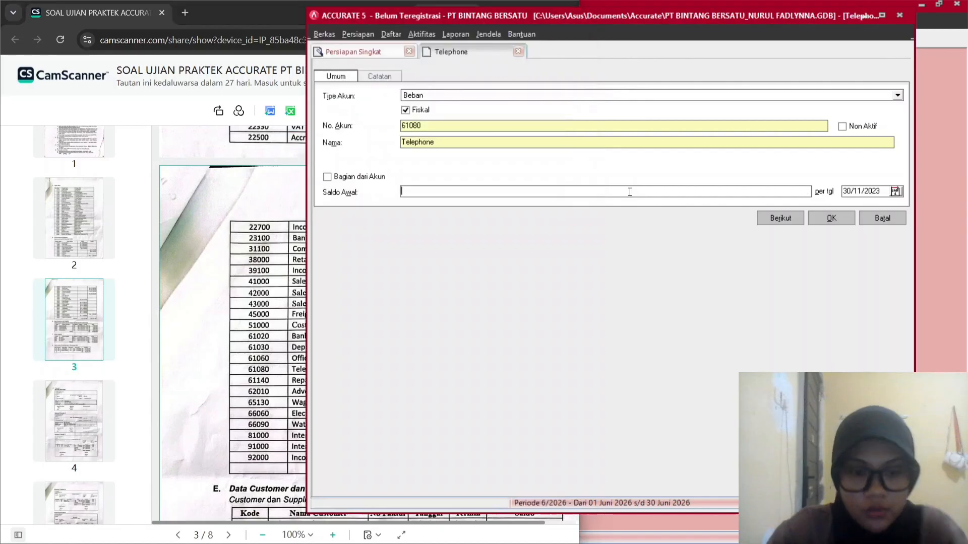
{"action": "type", "text": "10.700."}
{"action": "type", "text": "0000"}
{"action": "key", "text": "Tab"}
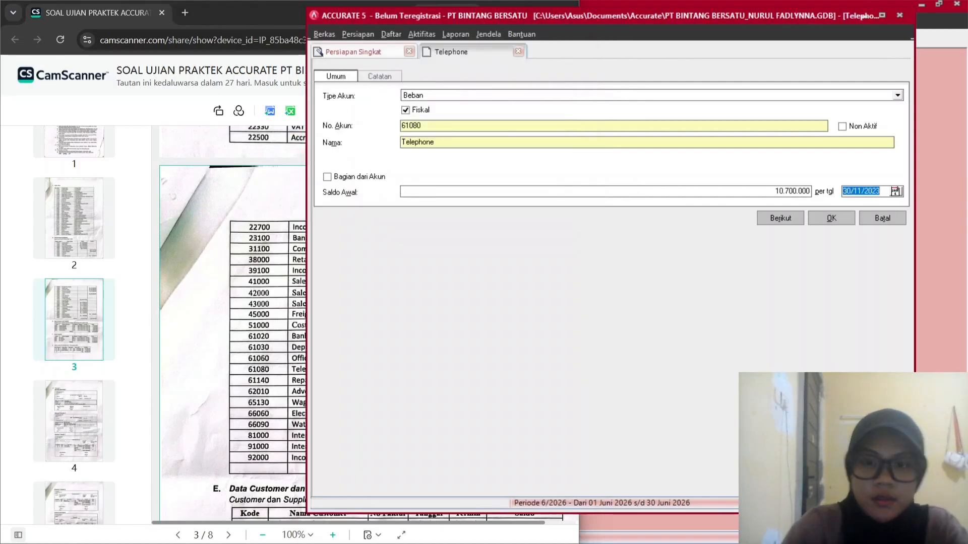
{"action": "left_click", "coordinate": [831, 218]}
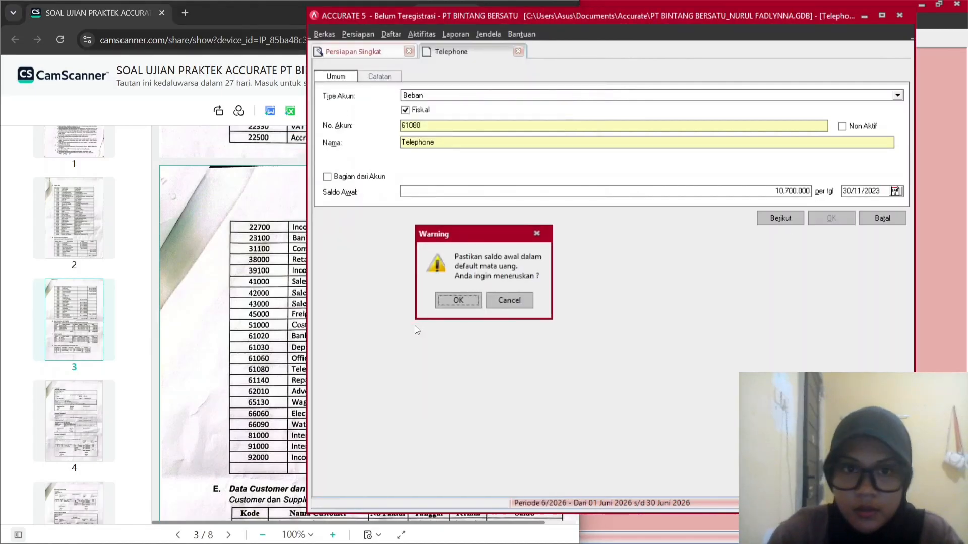
{"action": "left_click", "coordinate": [466, 303]}
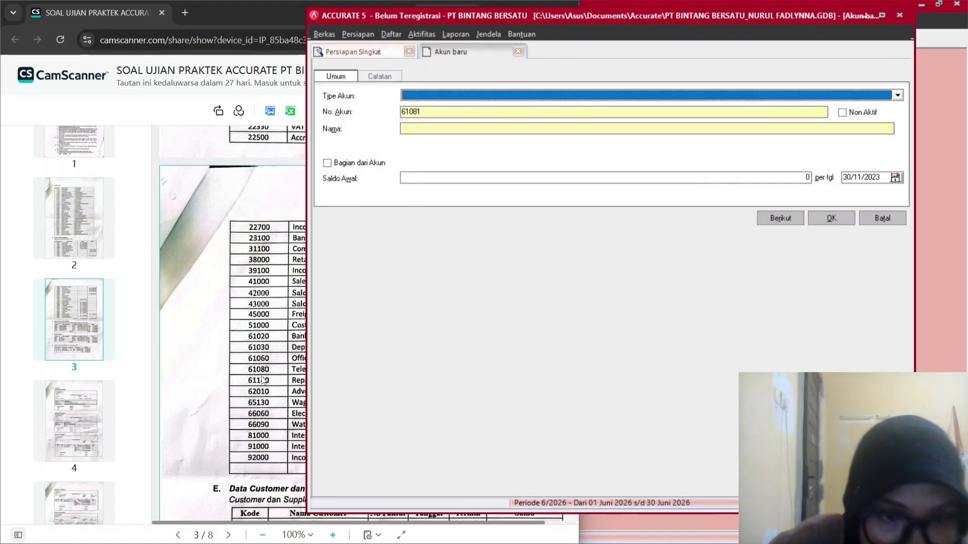
Set up a Beban account numbered 61140 named Repairs & Maintenance.
{"action": "key", "text": "Down"}
{"action": "key", "text": "Down"}
{"action": "key", "text": "Down"}
{"action": "key", "text": "Down"}
{"action": "key", "text": "Down"}
{"action": "key", "text": "Down"}
{"action": "key", "text": "Down"}
{"action": "key", "text": "Down"}
{"action": "key", "text": "Down"}
{"action": "key", "text": "Down"}
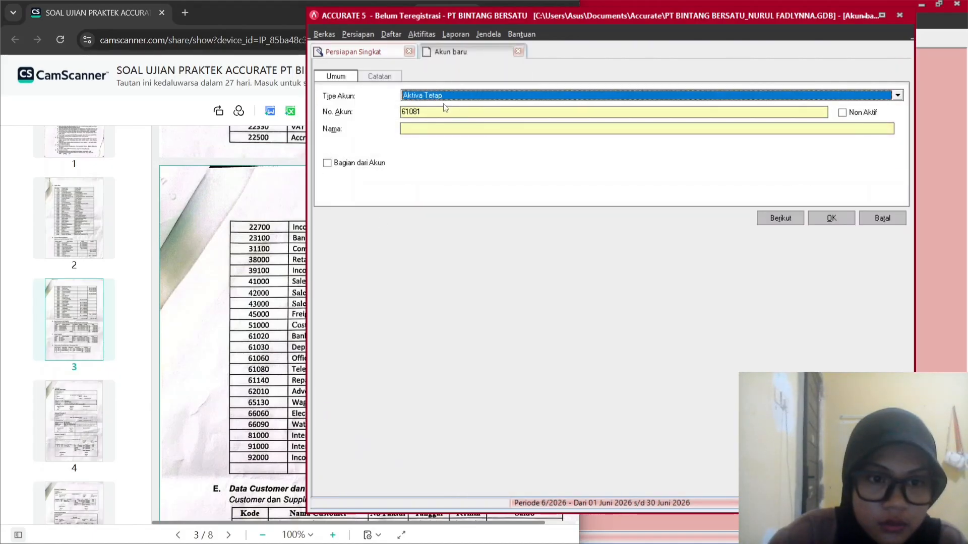
{"action": "key", "text": "Down"}
{"action": "key", "text": "Down"}
{"action": "key", "text": "Down"}
{"action": "key", "text": "Down"}
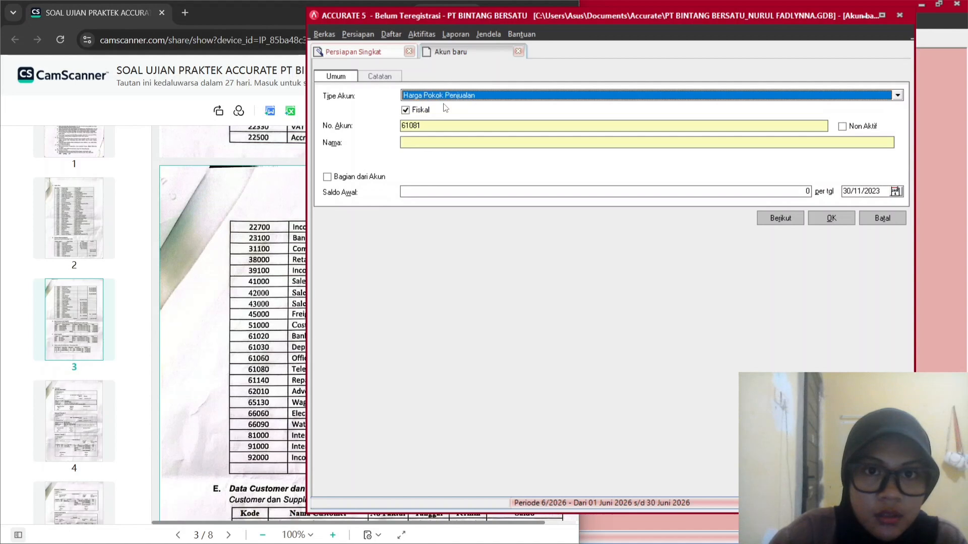
{"action": "key", "text": "Tab"}
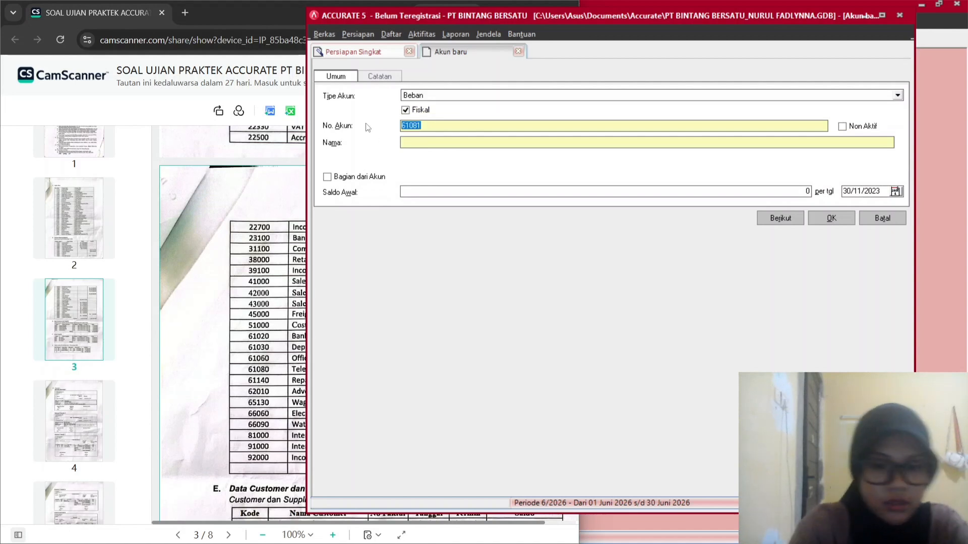
{"action": "type", "text": "6"}
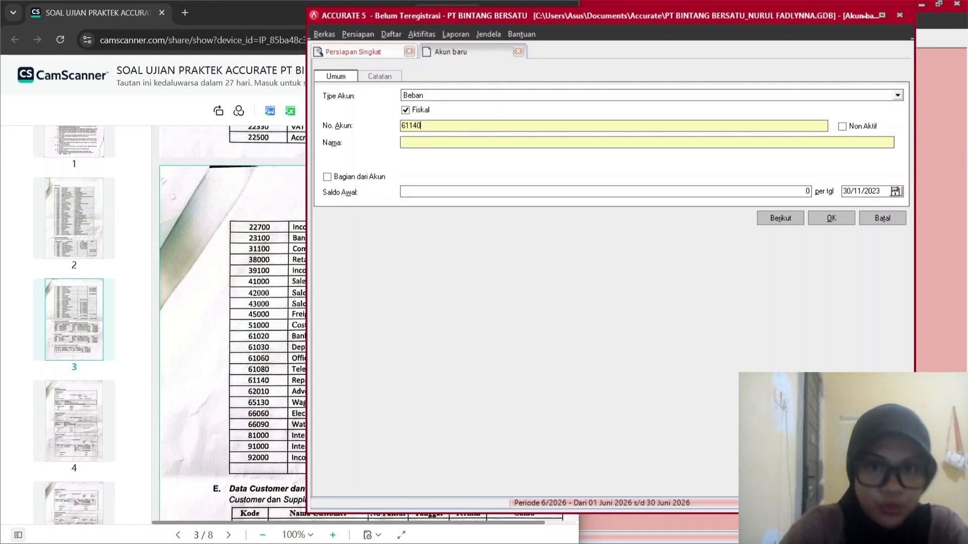
{"action": "key", "text": "Tab"}
{"action": "key", "text": "Tab"}
{"action": "left_click", "coordinate": [252, 343]}
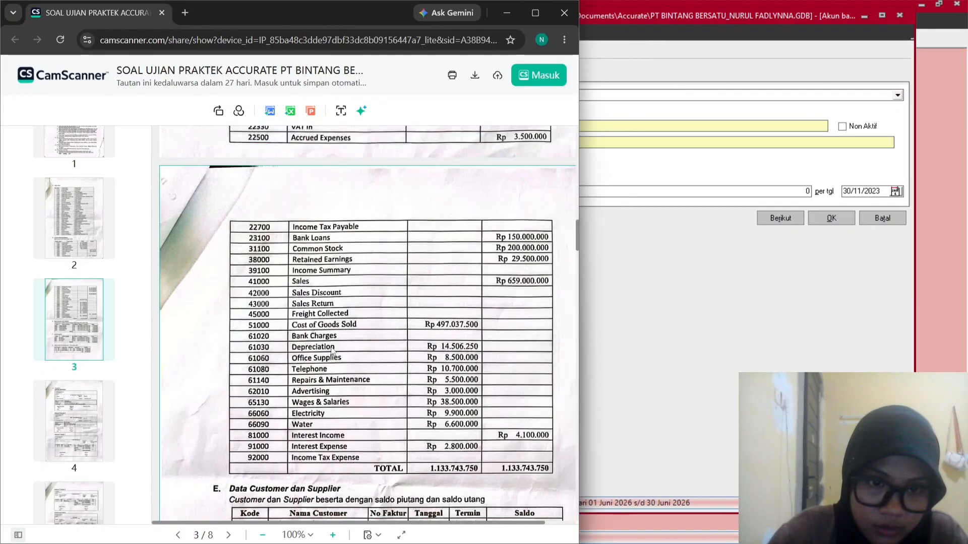
{"action": "left_click", "coordinate": [615, 190]}
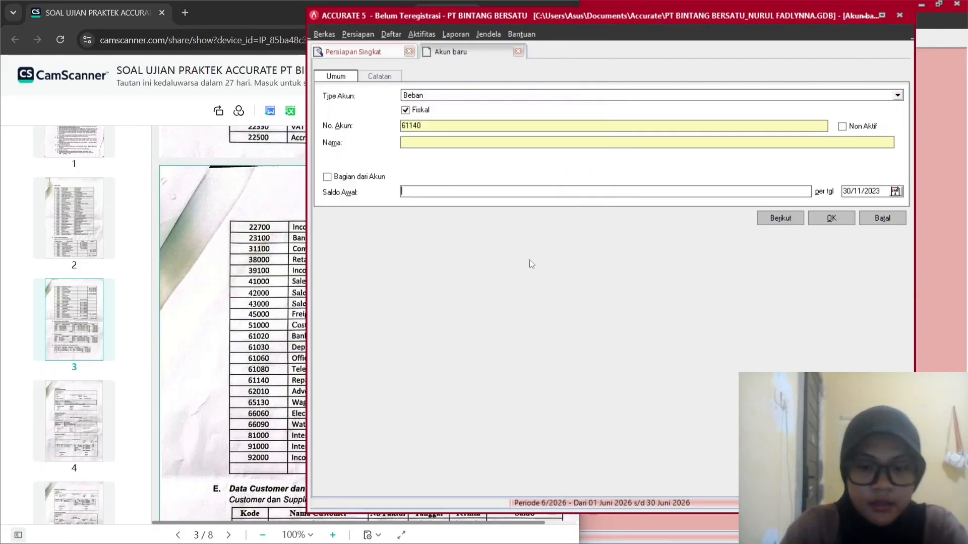
{"action": "left_click", "coordinate": [425, 142]}
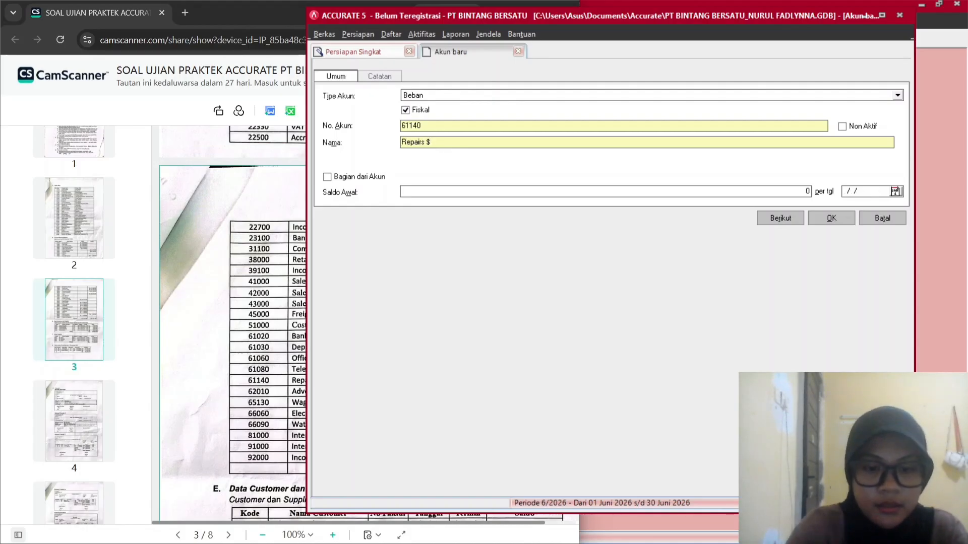
{"action": "type", "text": "Repairs & M"}
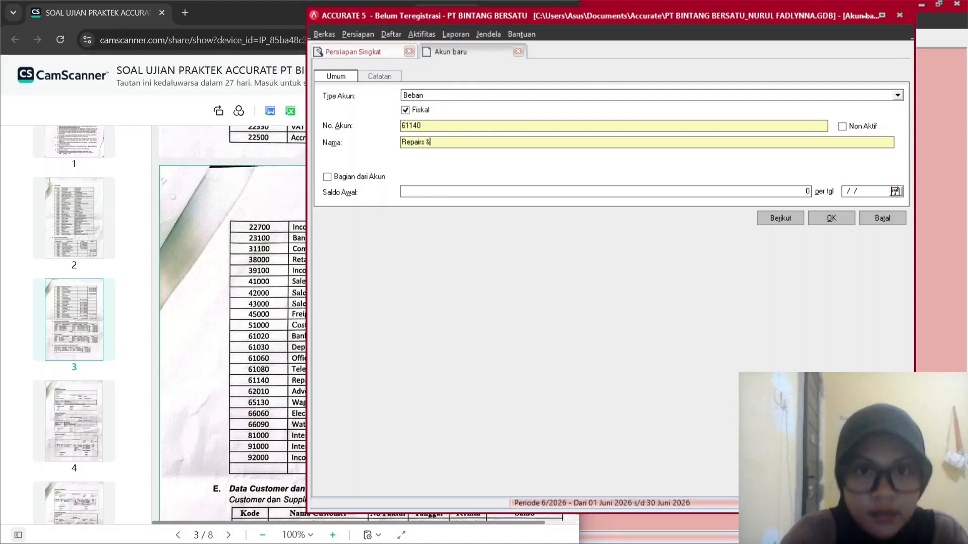
{"action": "left_click", "coordinate": [272, 332]}
{"action": "left_click", "coordinate": [622, 197]}
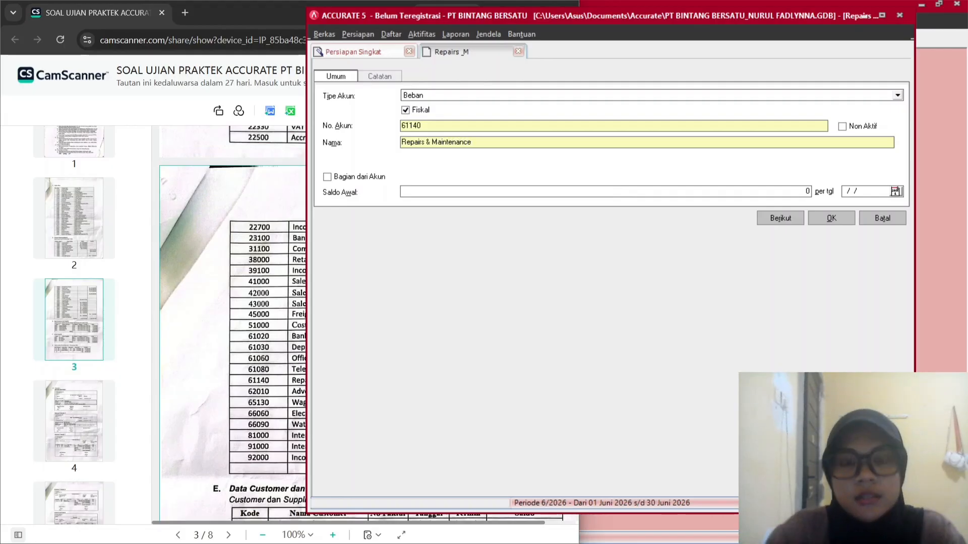
Give Repairs & Maintenance a 5.500.000 opening balance and save it, accepting the warning.
{"action": "left_click", "coordinate": [222, 313]}
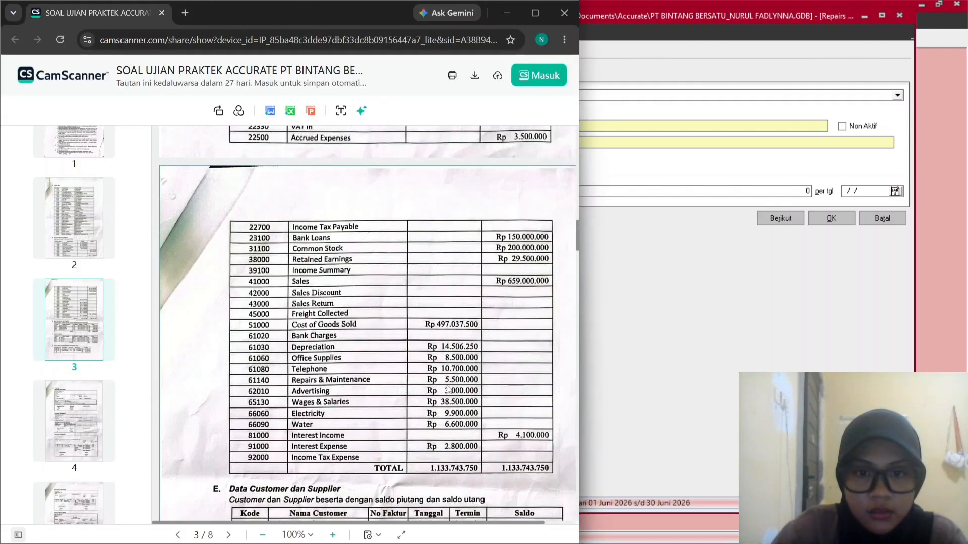
{"action": "left_click", "coordinate": [621, 193]}
{"action": "type", "text": "5"}
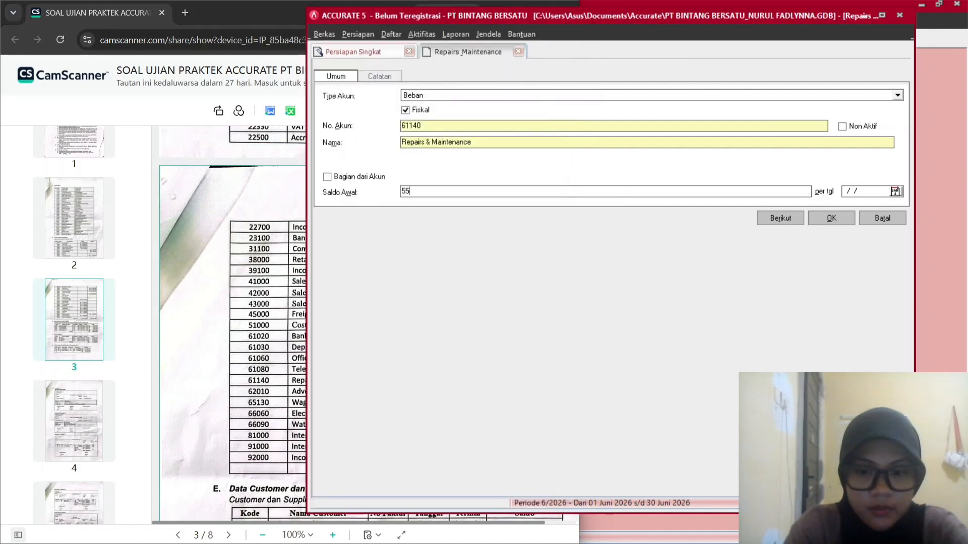
{"action": "type", "text": ".500.000"}
{"action": "key", "text": "Tab"}
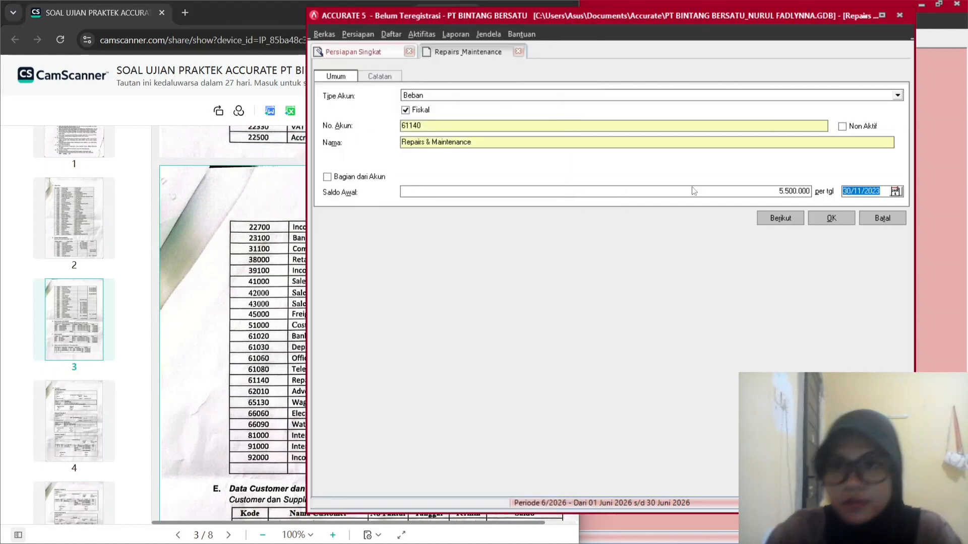
{"action": "left_click", "coordinate": [816, 221]}
{"action": "left_click", "coordinate": [446, 300]}
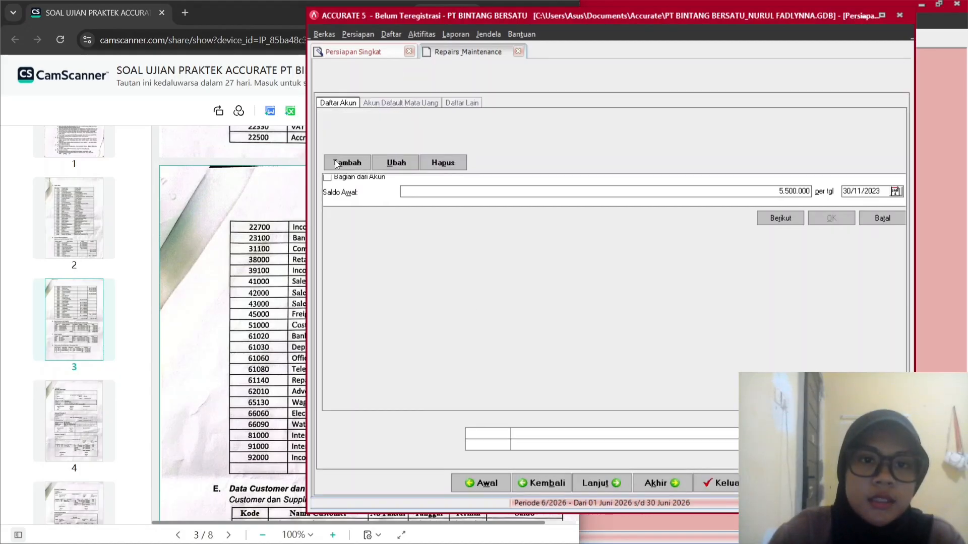
Start a new account numbered 61010 and named Advertising.
{"action": "left_click", "coordinate": [335, 160]}
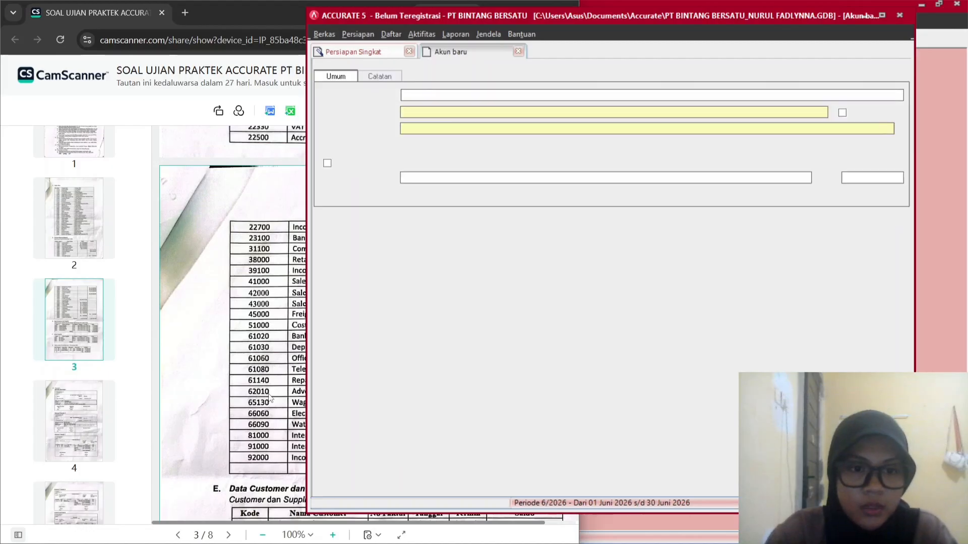
{"action": "scroll", "coordinate": [503, 100], "scroll_direction": "down", "scroll_amount": 10}
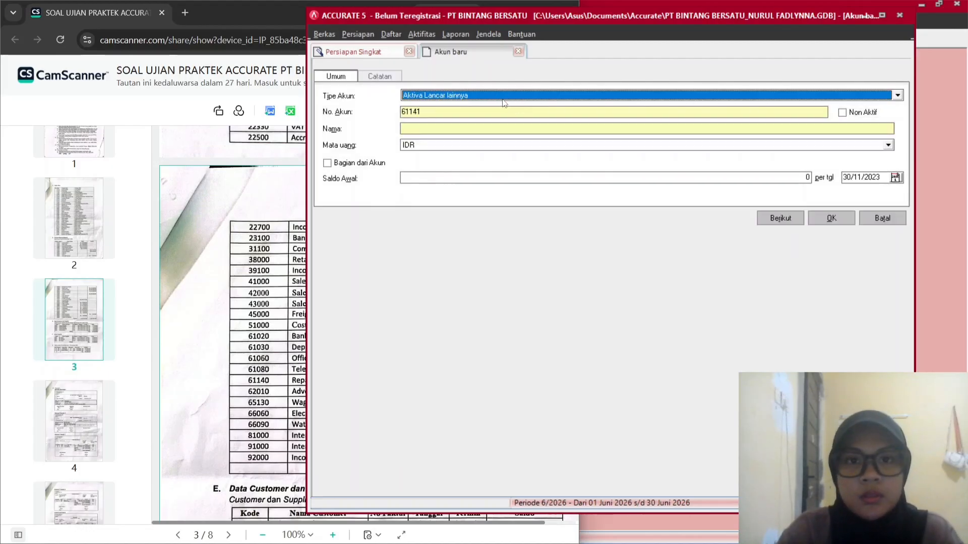
{"action": "scroll", "coordinate": [503, 102], "scroll_direction": "down", "scroll_amount": 3}
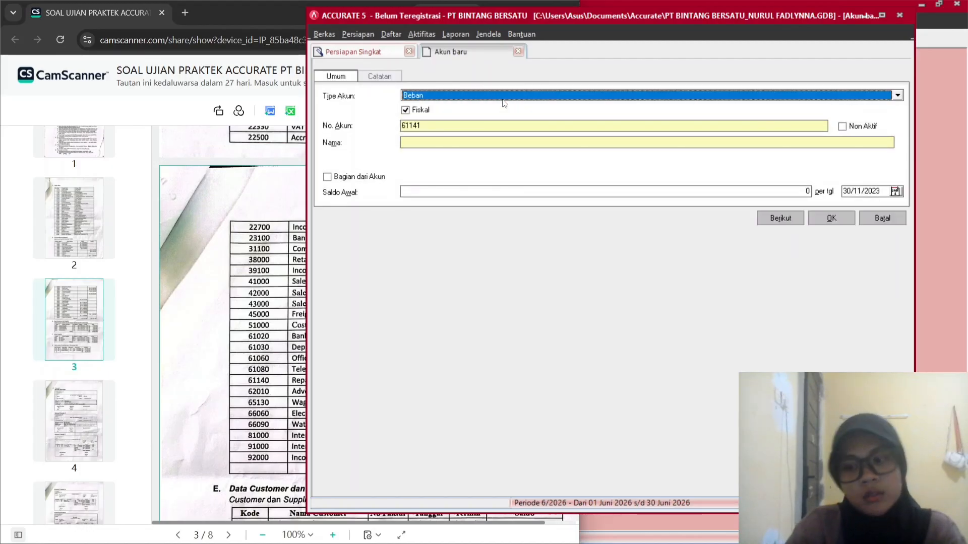
{"action": "key", "text": "Tab"}
{"action": "type", "text": "61010"}
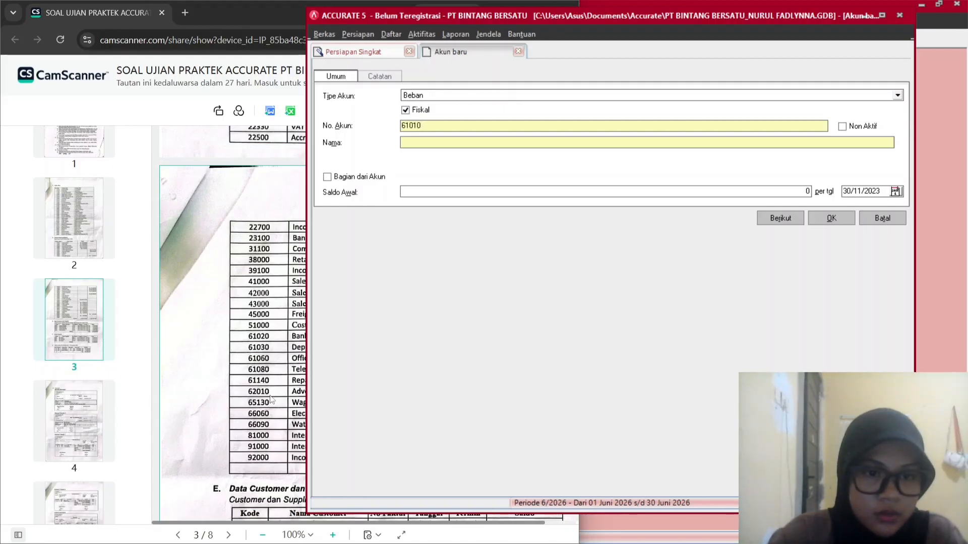
{"action": "left_click", "coordinate": [289, 397]}
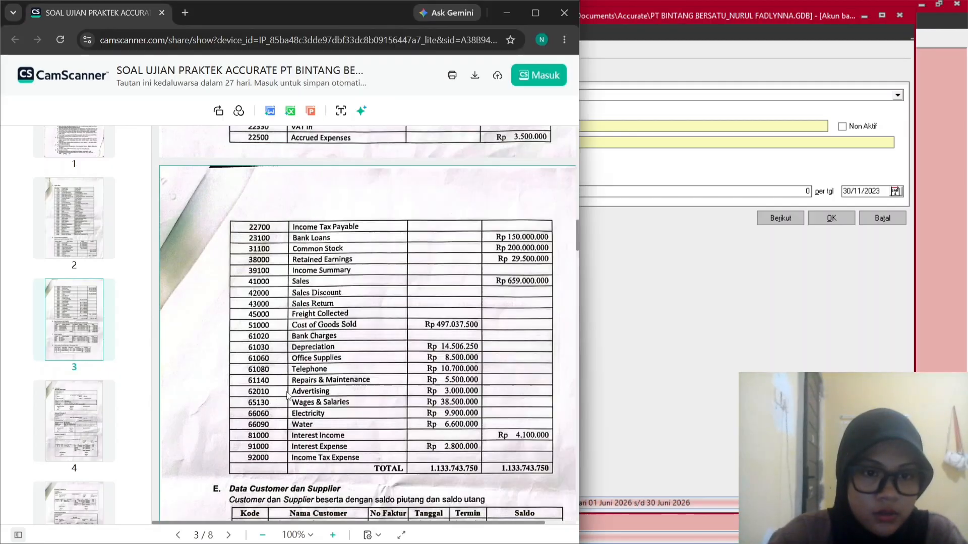
{"action": "left_click", "coordinate": [639, 187]}
{"action": "left_click", "coordinate": [515, 144]}
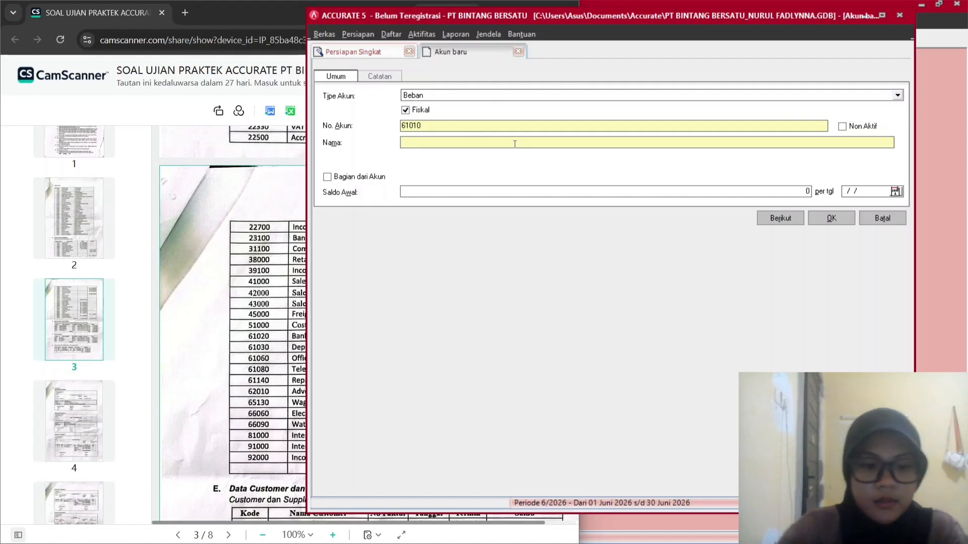
{"action": "type", "text": "Advertisi"}
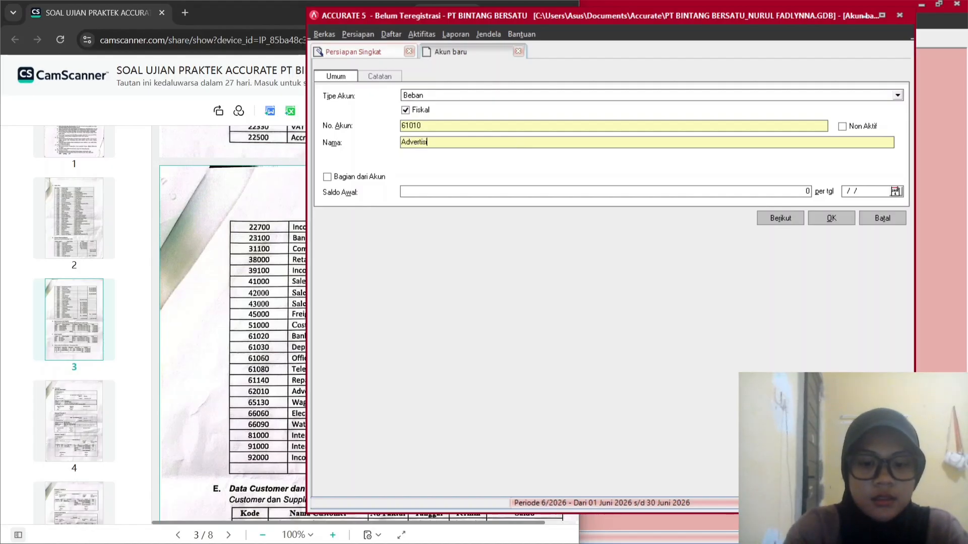
{"action": "type", "text": "ng"}
Enter Advertising's 3.000.000 opening balance and save it, accepting the currency warning.
{"action": "left_click", "coordinate": [458, 193]}
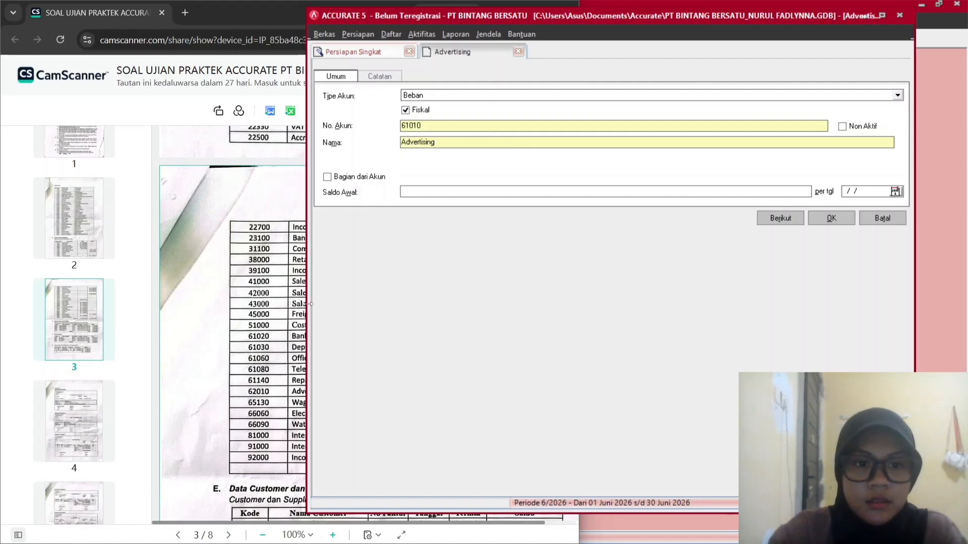
{"action": "left_click", "coordinate": [275, 365]}
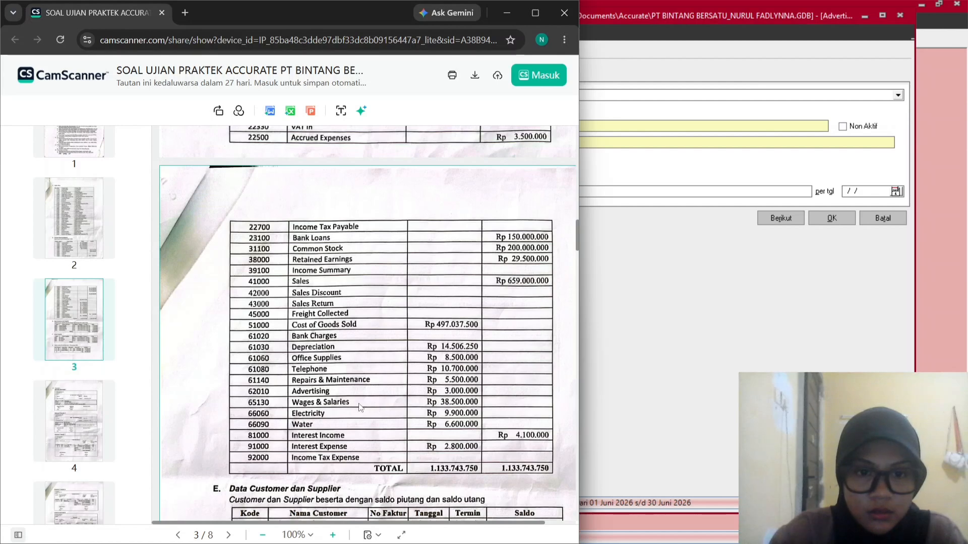
{"action": "left_click", "coordinate": [689, 187]}
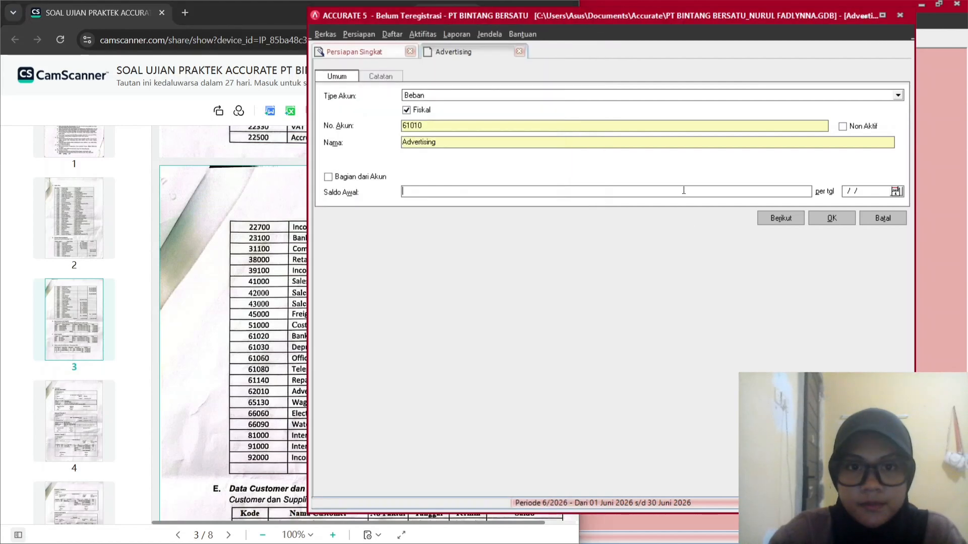
{"action": "type", "text": "3.000.000"}
{"action": "key", "text": "Tab"}
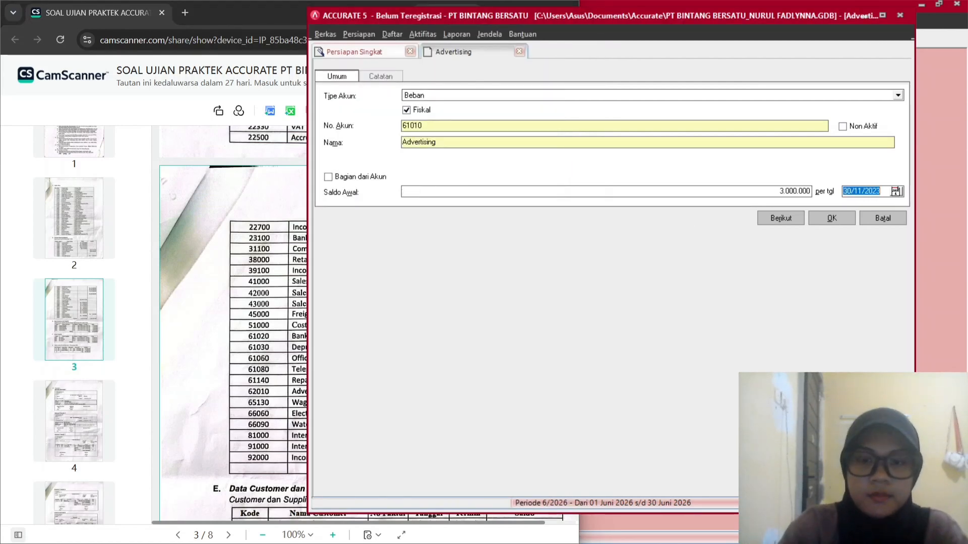
{"action": "left_click", "coordinate": [829, 218]}
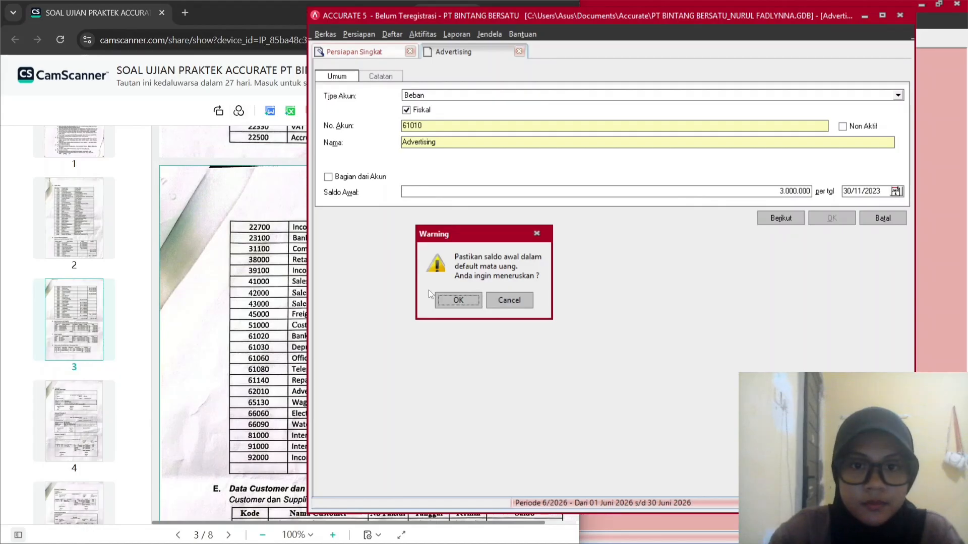
{"action": "left_click", "coordinate": [458, 300]}
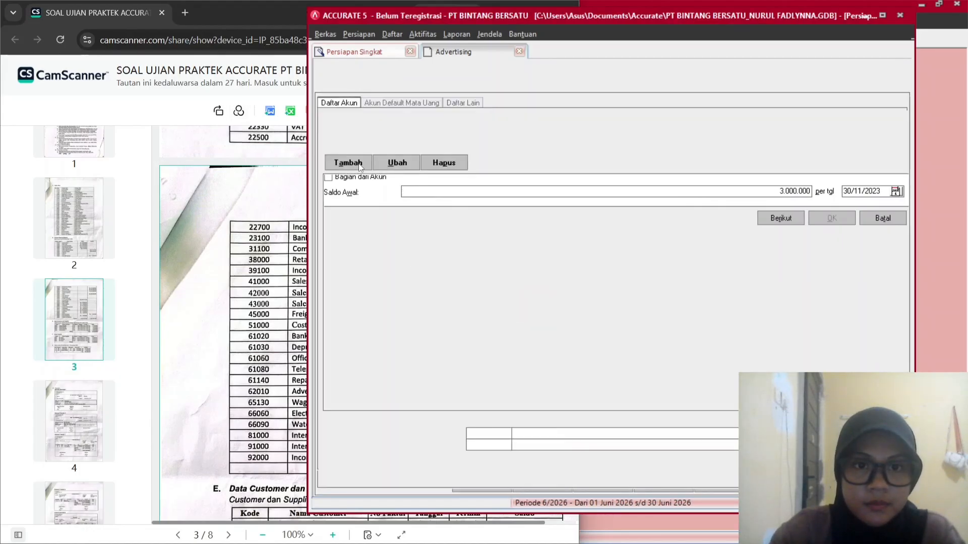
Open a blank new-account form for the next expense account from the exam sheet.
{"action": "left_click", "coordinate": [349, 165]}
{"action": "left_click", "coordinate": [283, 390]}
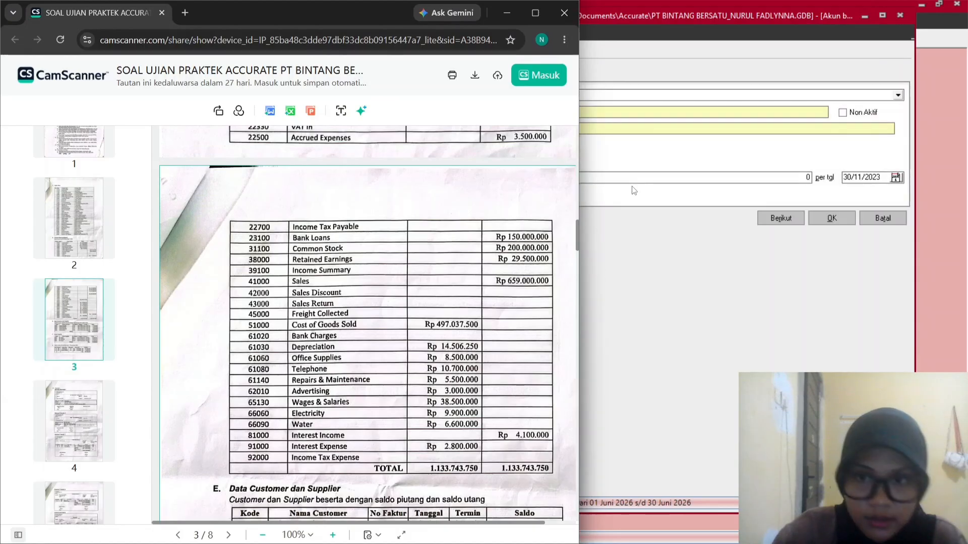
{"action": "left_click", "coordinate": [635, 179]}
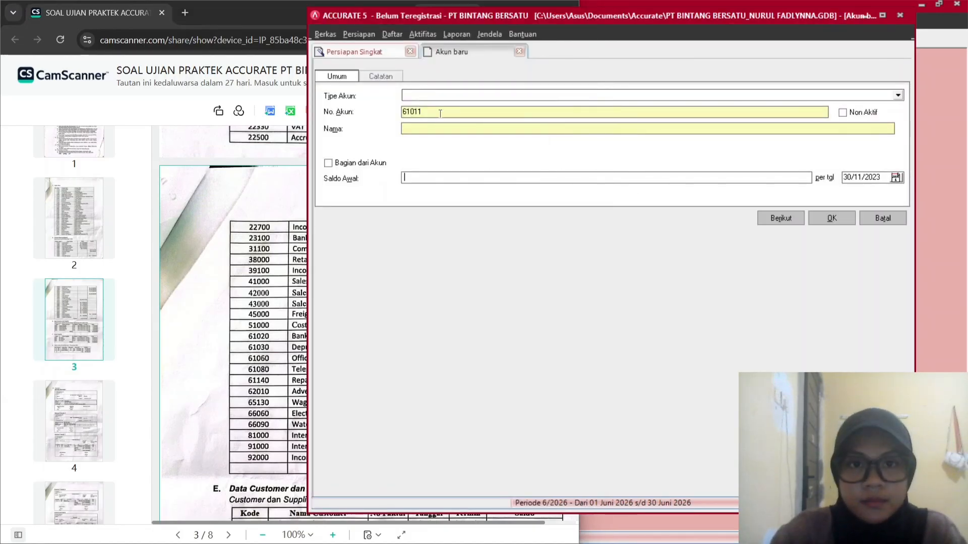
Set the new account's type to Beban and its number to 65130 for Wages & Salaries.
{"action": "left_click", "coordinate": [443, 96]}
{"action": "key", "text": "Down"}
{"action": "key", "text": "Down"}
{"action": "key", "text": "Down"}
{"action": "key", "text": "Down"}
{"action": "key", "text": "Down"}
{"action": "key", "text": "Down"}
{"action": "key", "text": "Down"}
{"action": "key", "text": "Down"}
{"action": "key", "text": "Down"}
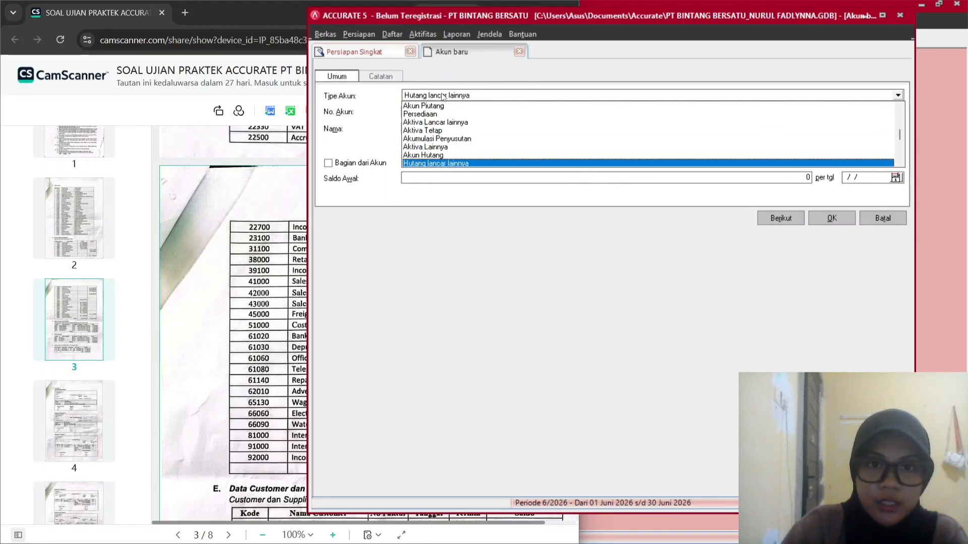
{"action": "key", "text": "Down"}
{"action": "key", "text": "Down"}
{"action": "key", "text": "Down"}
{"action": "key", "text": "Down"}
{"action": "key", "text": "Down"}
{"action": "key", "text": "Down"}
{"action": "key", "text": "Up"}
{"action": "key", "text": "Return"}
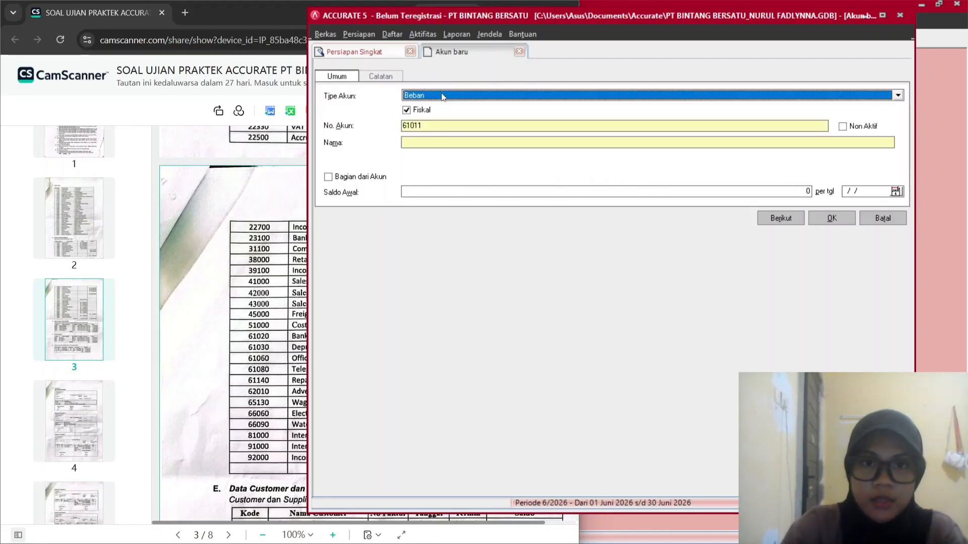
{"action": "key", "text": "Tab"}
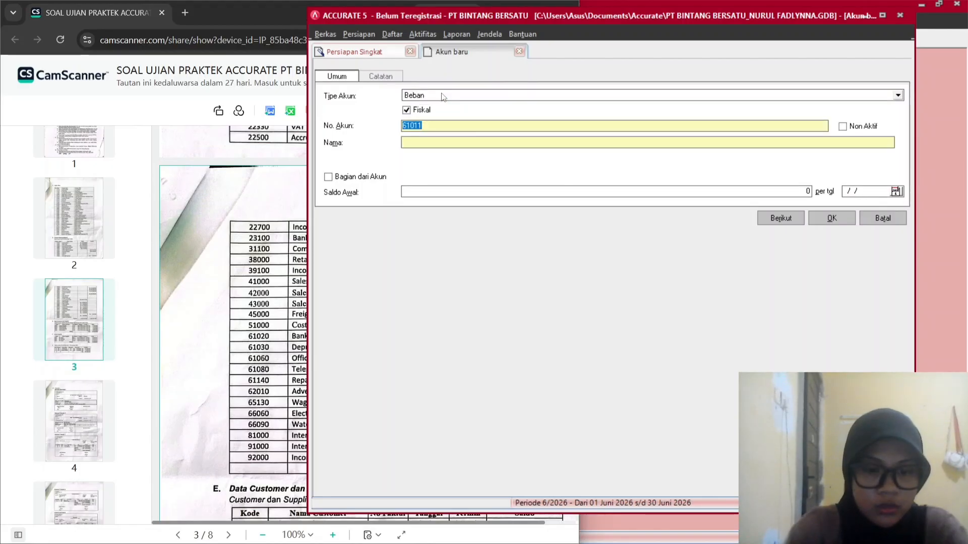
{"action": "type", "text": "65"}
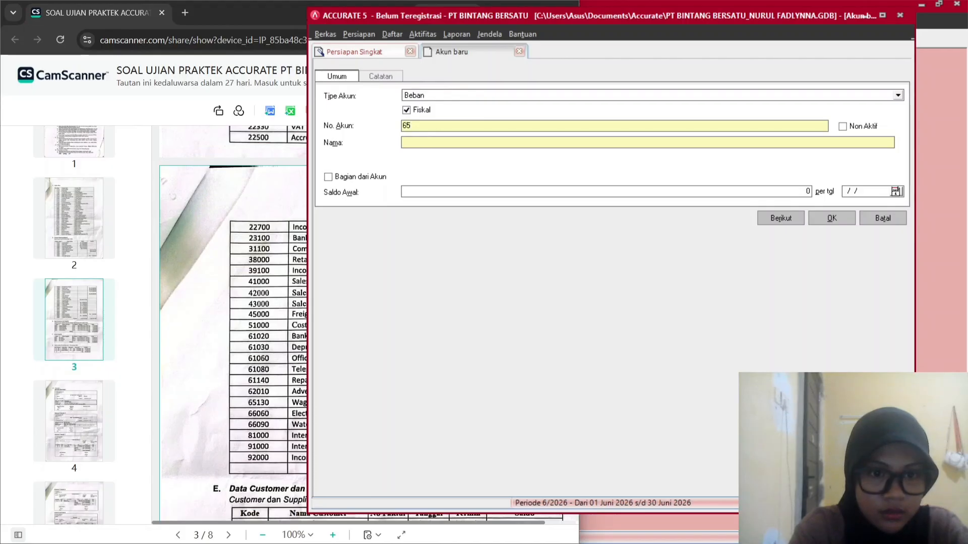
{"action": "type", "text": "130"}
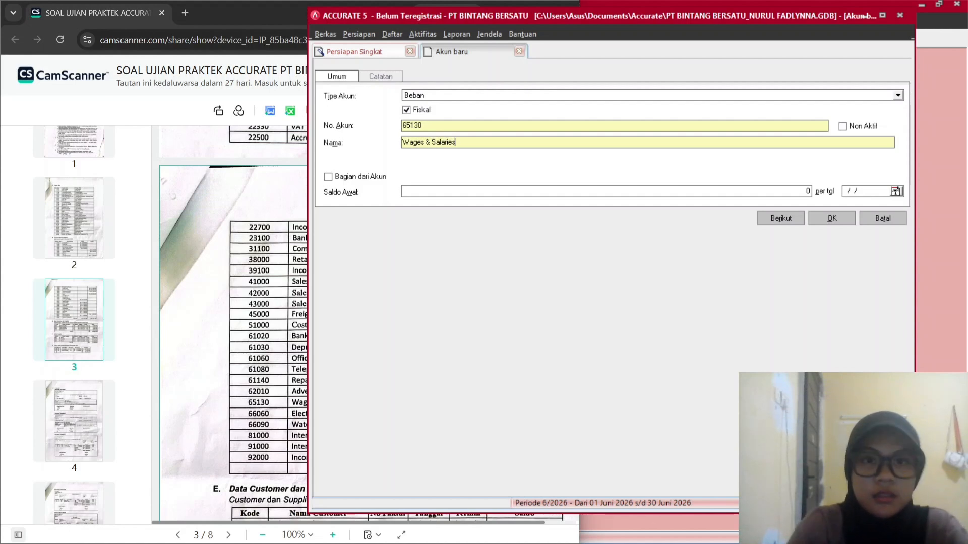
Enter the 38.500.000 opening balance and save Wages & Salaries, accepting the currency warning.
{"action": "left_click", "coordinate": [181, 317]}
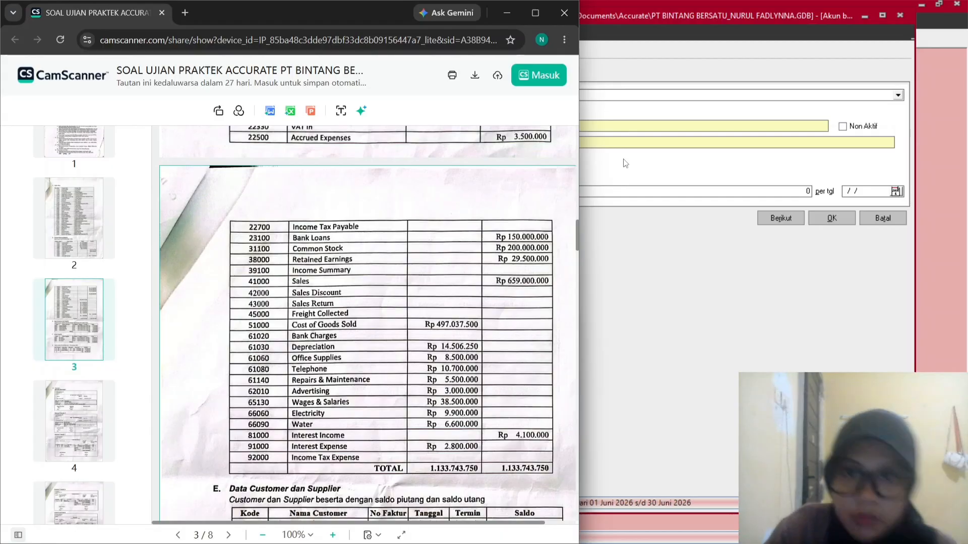
{"action": "left_click", "coordinate": [621, 194]}
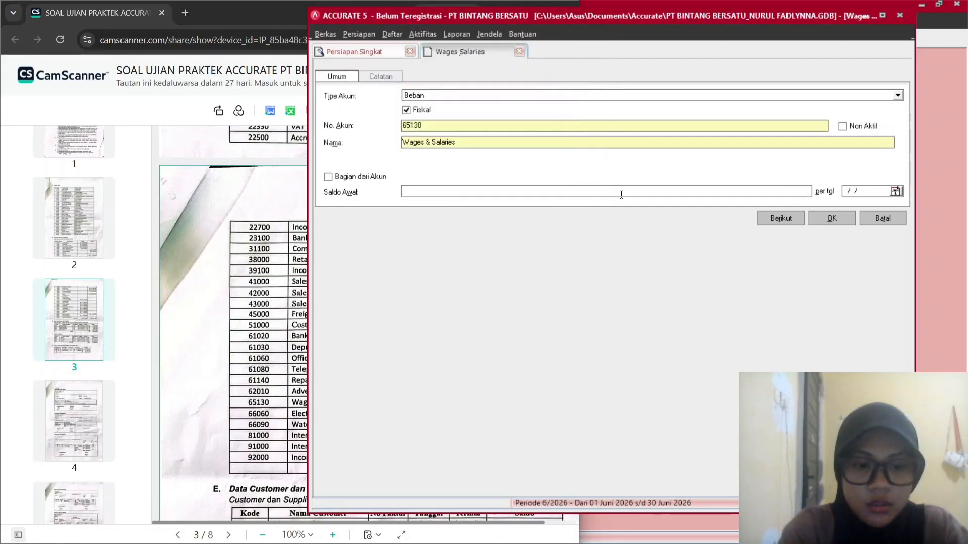
{"action": "type", "text": "38500000"}
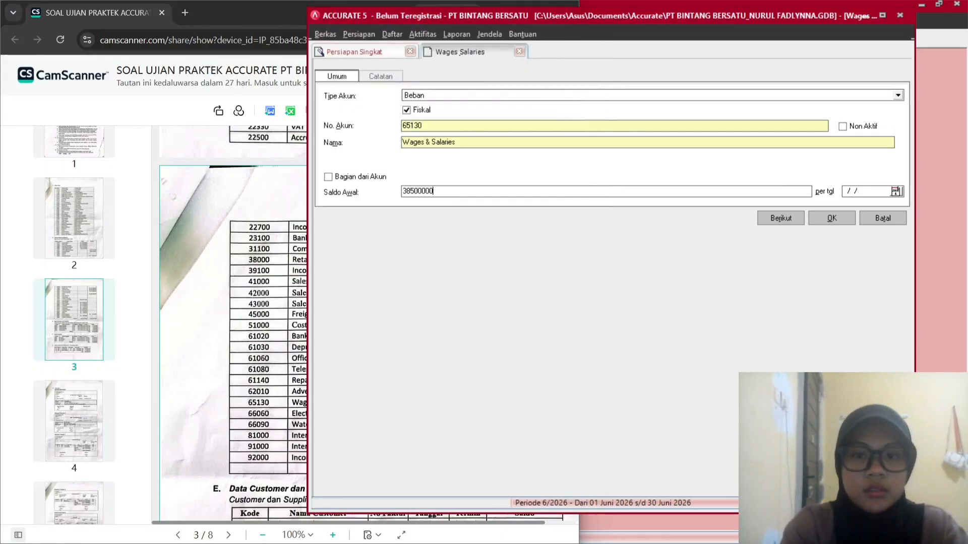
{"action": "key", "text": "Tab"}
{"action": "left_click", "coordinate": [832, 218]}
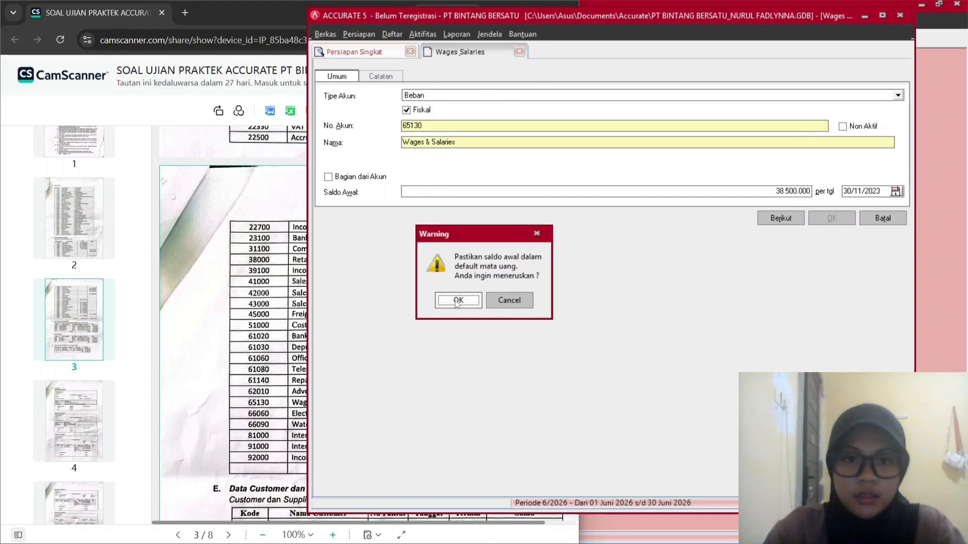
{"action": "key", "text": "Return"}
{"action": "left_click", "coordinate": [287, 385]}
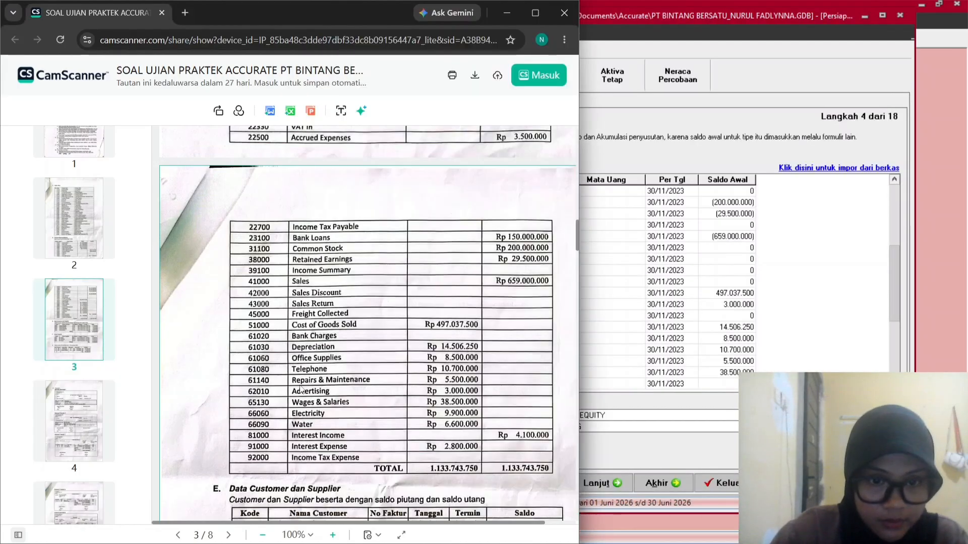
Add a new Beban account numbered 66060 and named Electricity.
{"action": "left_click", "coordinate": [815, 214]}
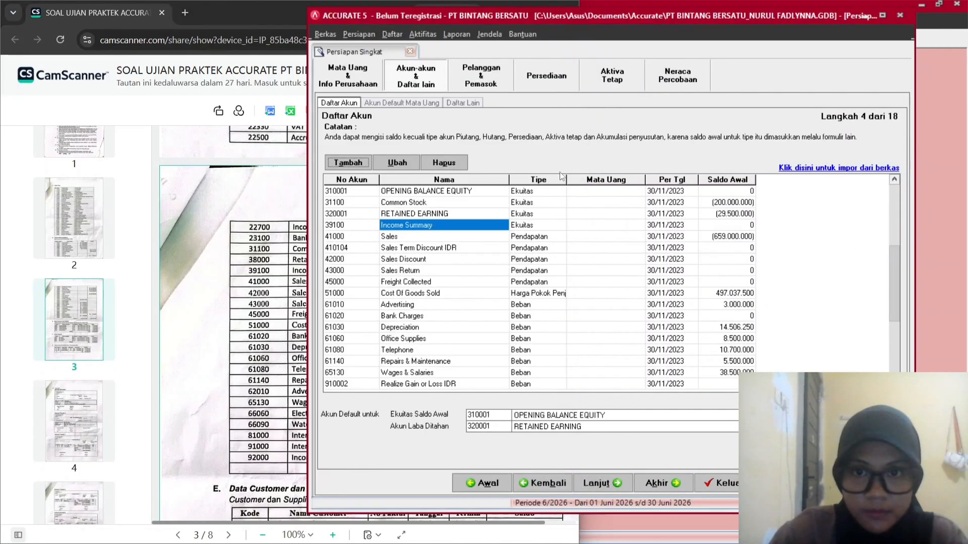
{"action": "left_click", "coordinate": [349, 162]}
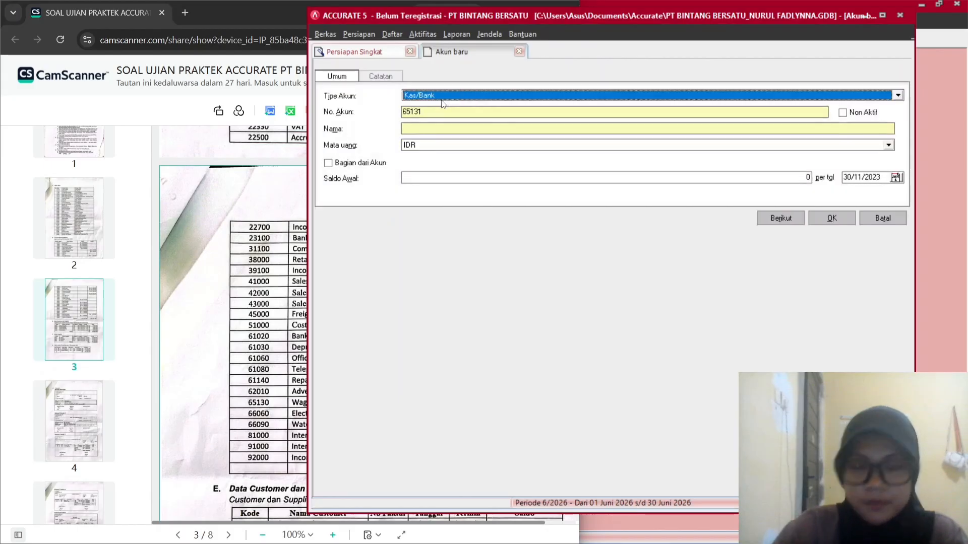
{"action": "key", "text": "Down"}
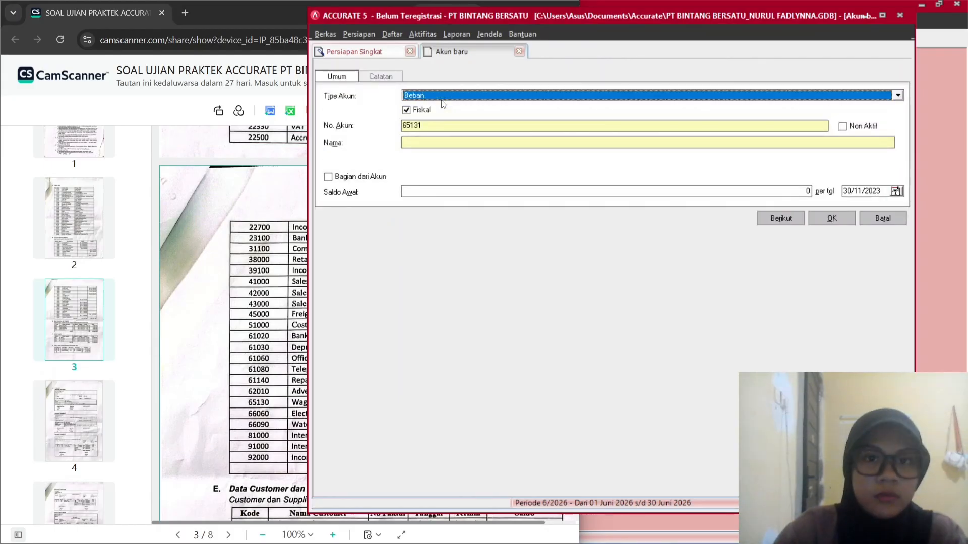
{"action": "key", "text": "Tab"}
{"action": "key", "text": "Tab"}
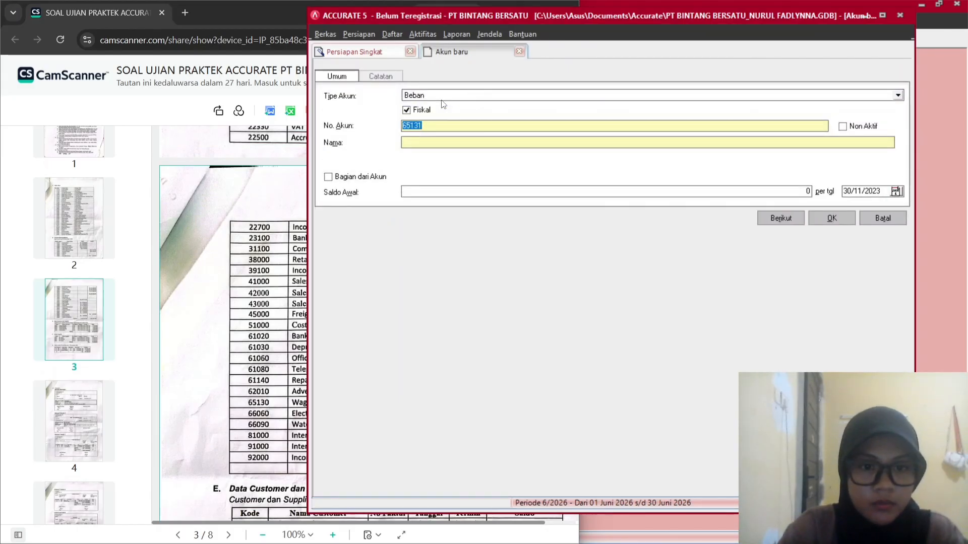
{"action": "type", "text": "660"}
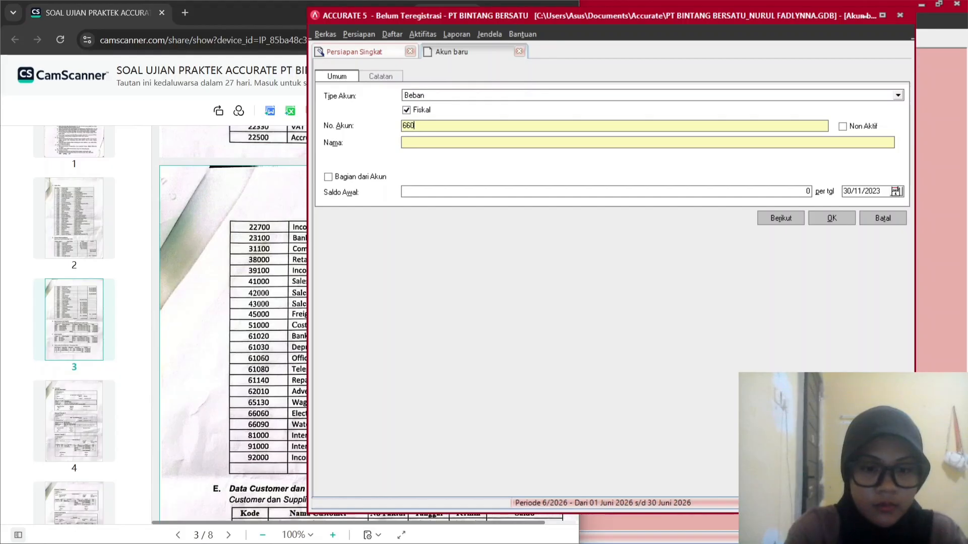
{"action": "key", "text": "Tab"}
{"action": "key", "text": "Tab"}
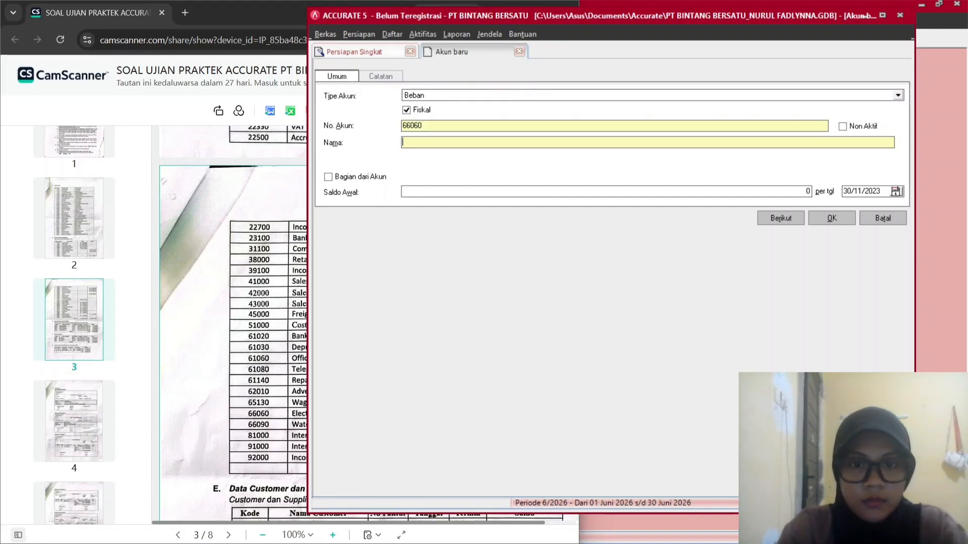
{"action": "type", "text": "Elec"}
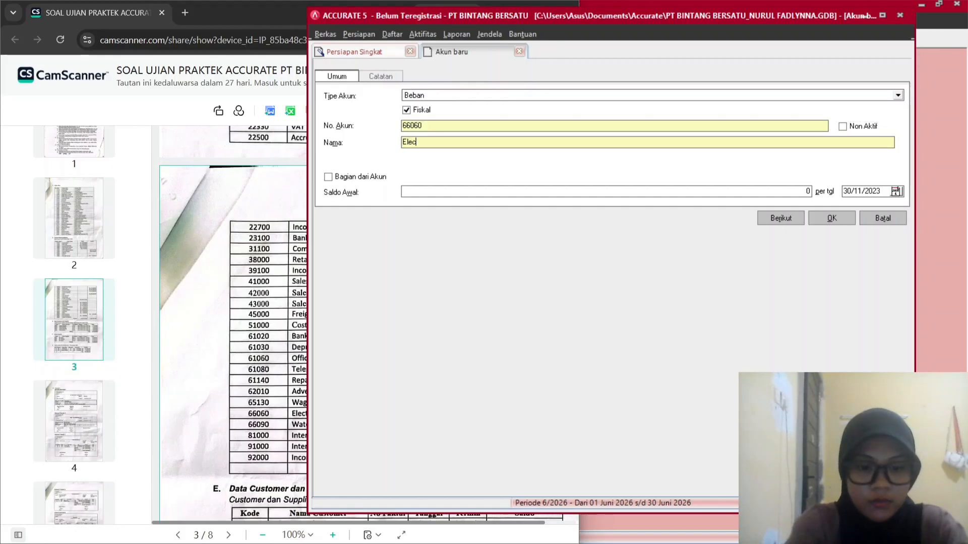
{"action": "type", "text": "tricit"}
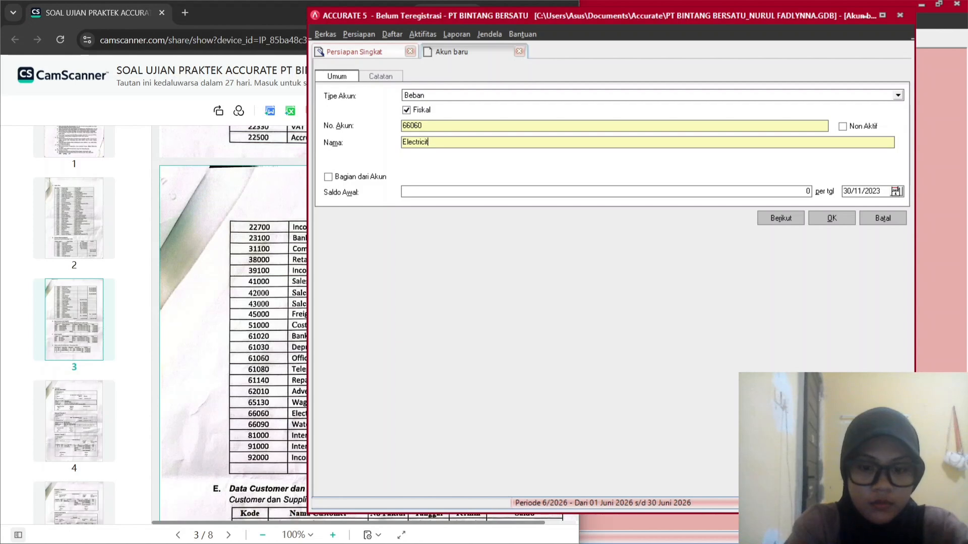
{"action": "type", "text": "y"}
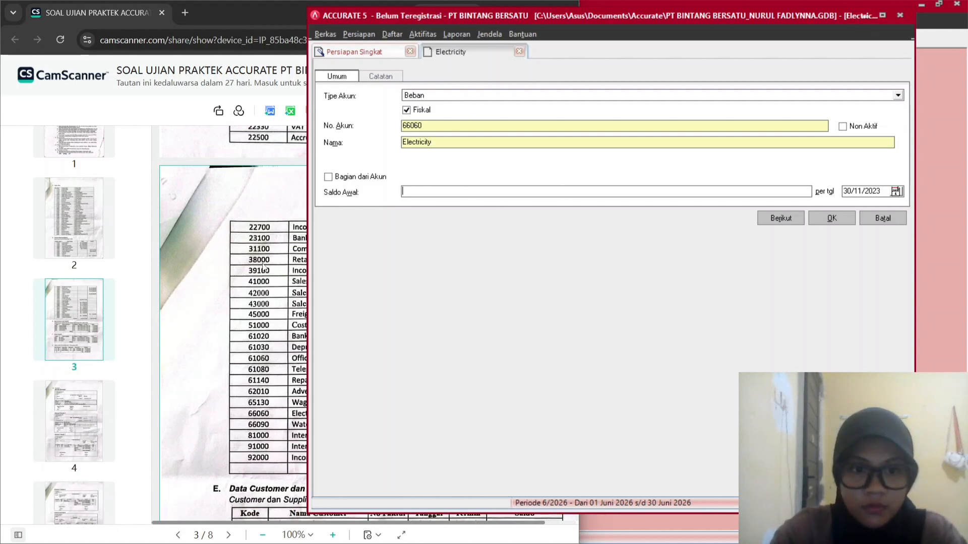
Give Electricity a 9.900.000 opening balance and save it, accepting the currency warning.
{"action": "left_click", "coordinate": [300, 288]}
{"action": "left_click", "coordinate": [678, 192]}
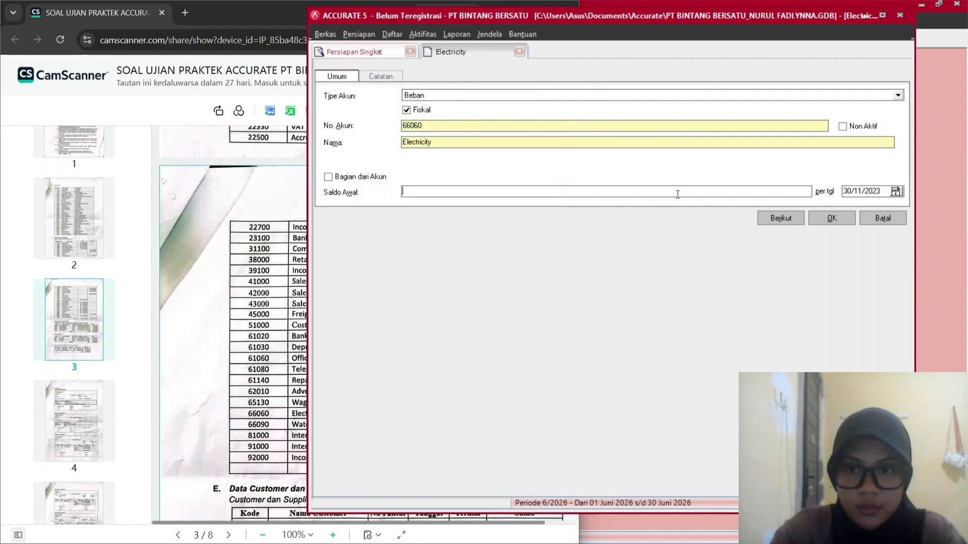
{"action": "type", "text": "9.900.000"}
{"action": "key", "text": "Tab"}
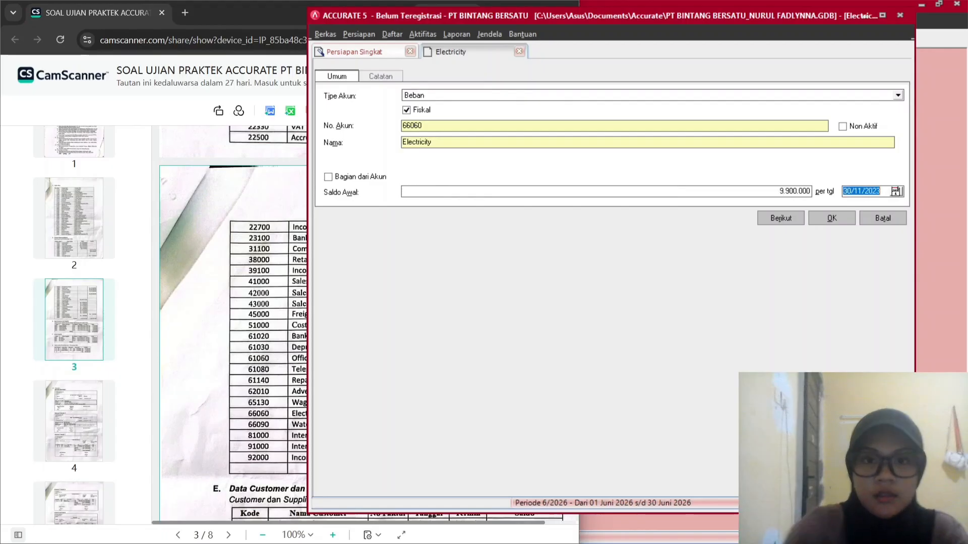
{"action": "key", "text": "Return"}
{"action": "left_click", "coordinate": [438, 301]}
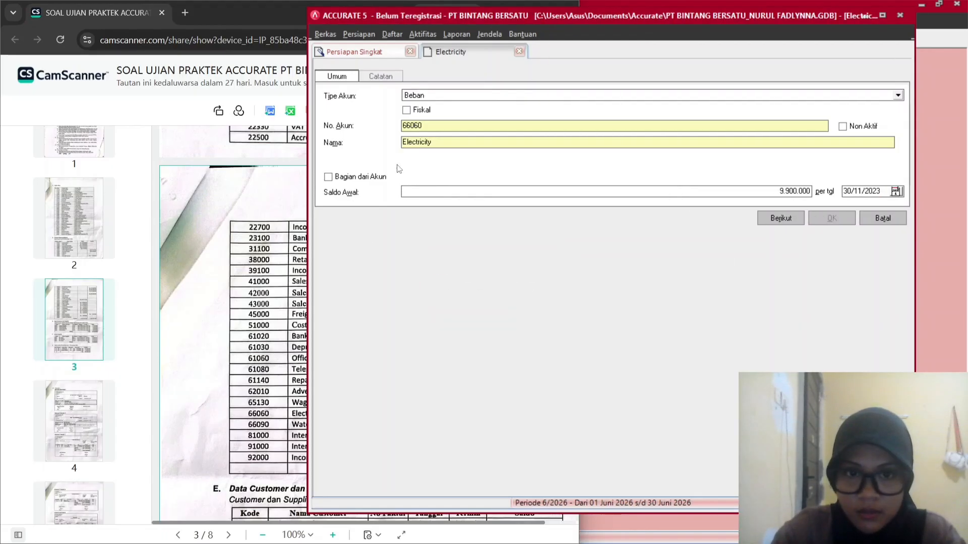
{"action": "left_click", "coordinate": [348, 162]}
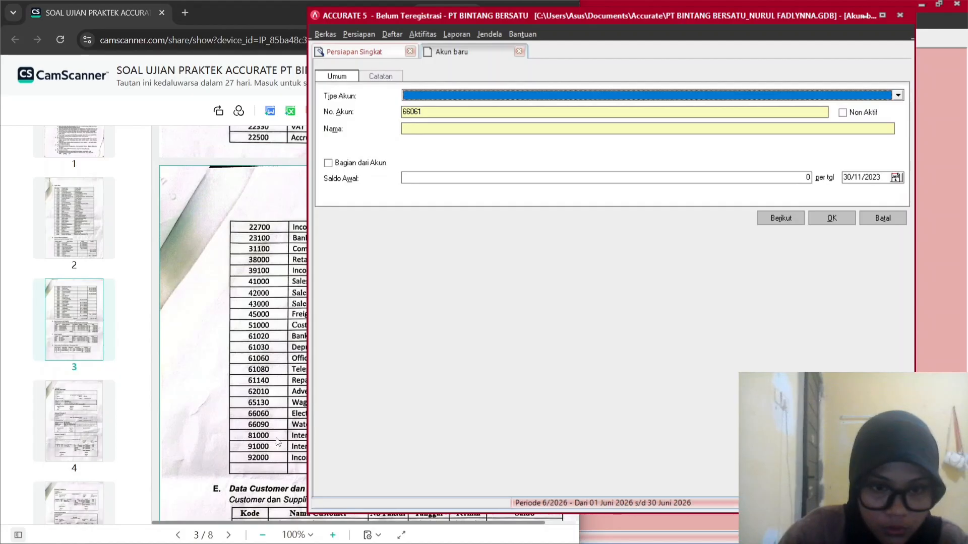
Fill in the new expense account 66061 with the name Water.
{"action": "scroll", "coordinate": [443, 103], "scroll_direction": "down", "scroll_amount": 6}
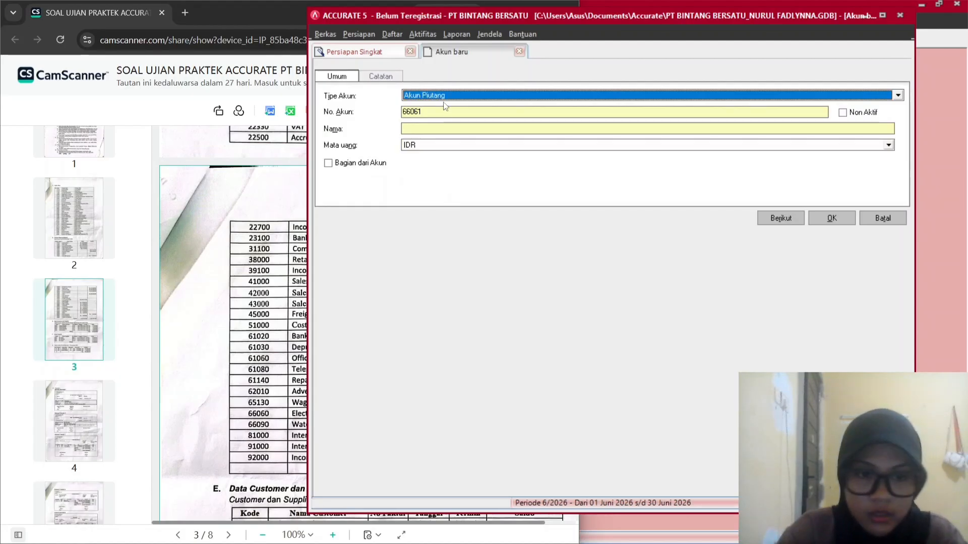
{"action": "scroll", "coordinate": [444, 102], "scroll_direction": "down", "scroll_amount": 8}
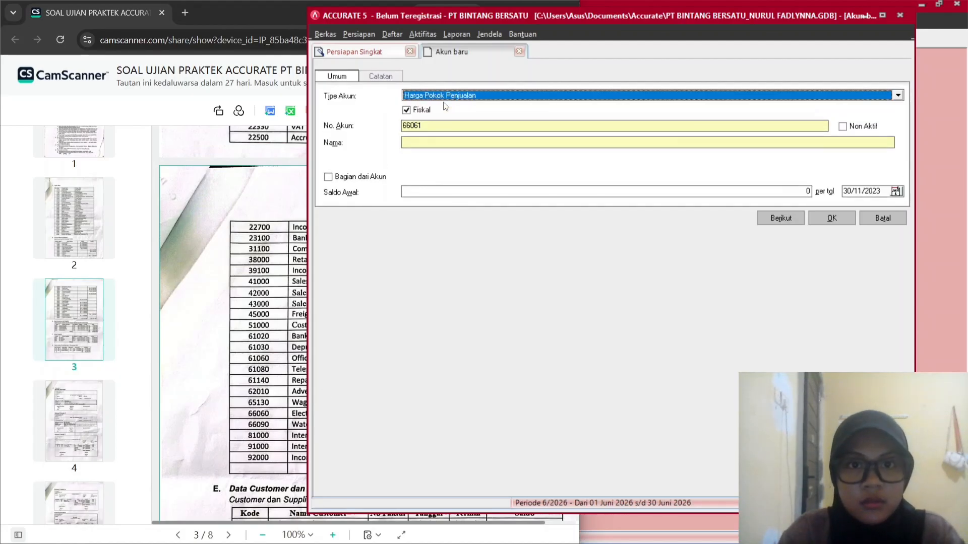
{"action": "key", "text": "Tab"}
{"action": "key", "text": "Tab"}
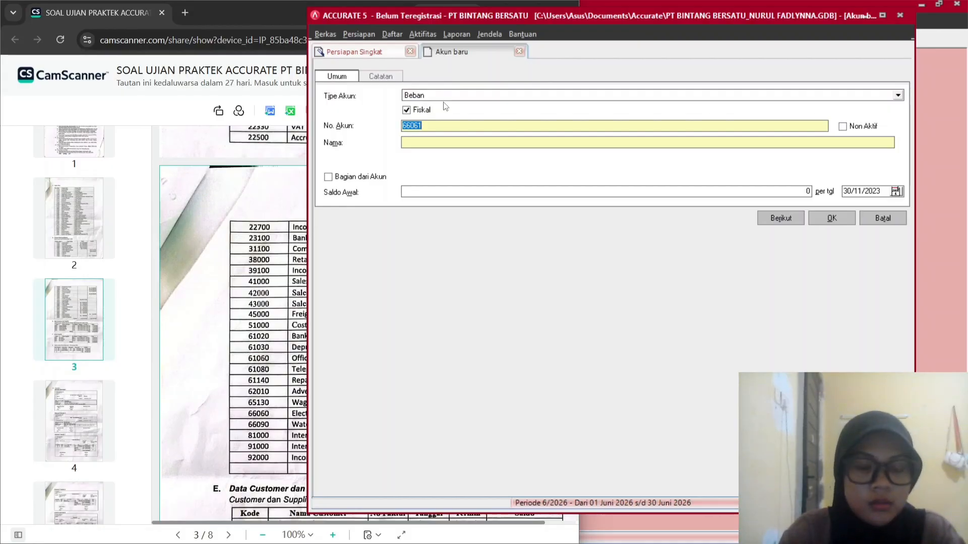
{"action": "left_click", "coordinate": [244, 279]}
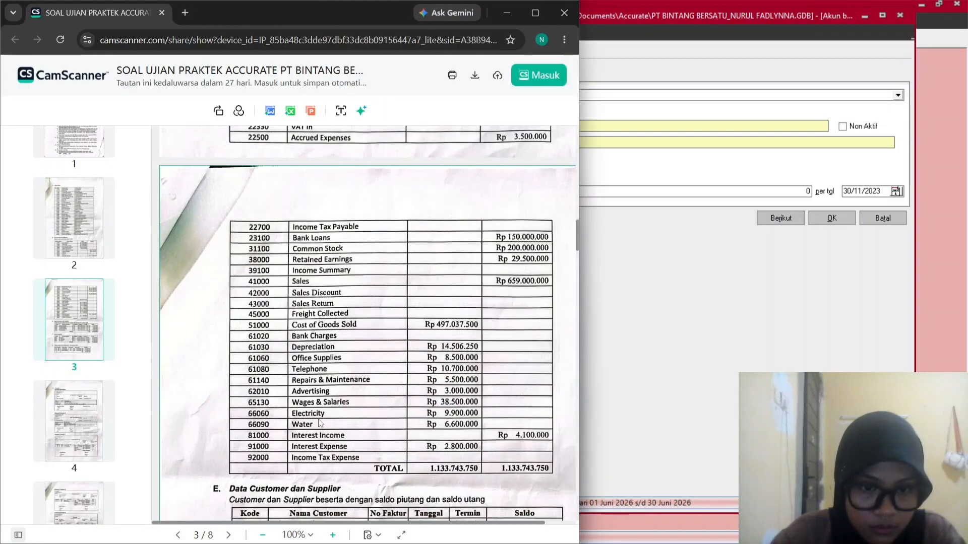
{"action": "left_click", "coordinate": [636, 278]}
{"action": "left_click", "coordinate": [423, 145]}
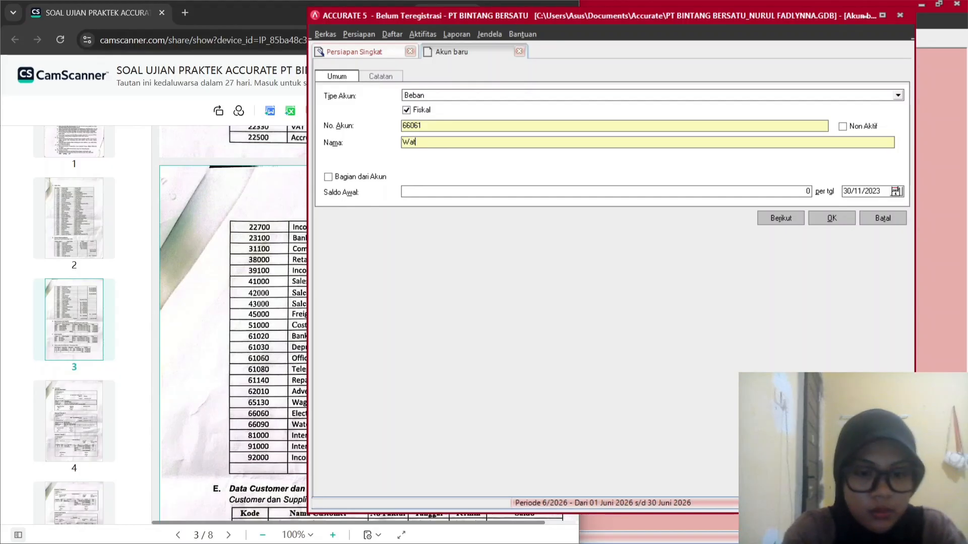
{"action": "type", "text": "Water"}
Enter Water's 6.600.000 opening balance, save it, and return to the account list.
{"action": "key", "text": "Tab"}
{"action": "key", "text": "Tab"}
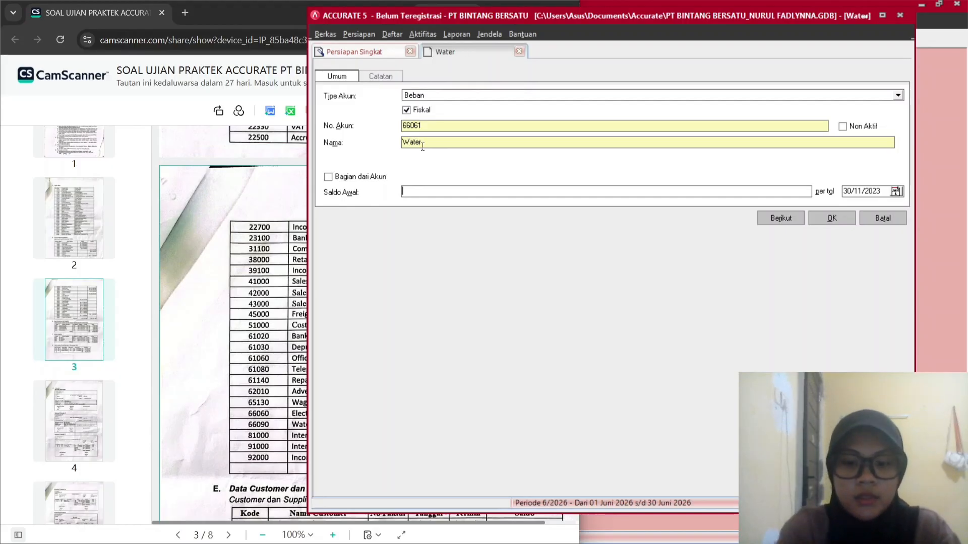
{"action": "type", "text": "6.600.00"}
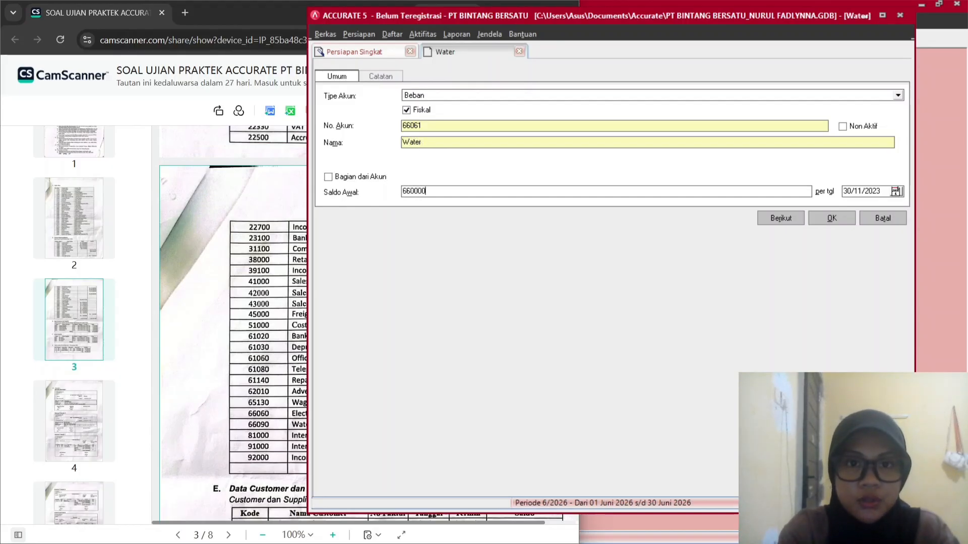
{"action": "type", "text": "0"}
{"action": "key", "text": "Tab"}
{"action": "left_click", "coordinate": [832, 220]}
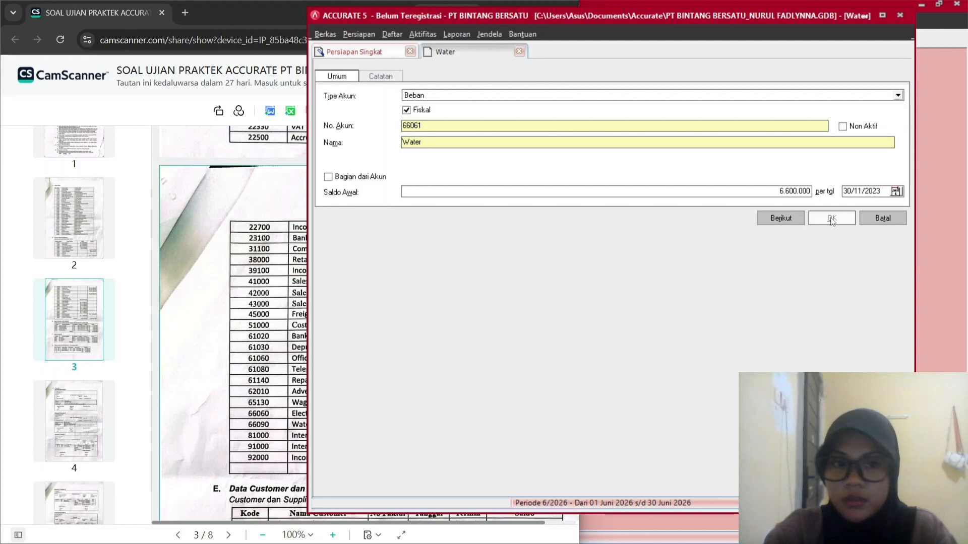
{"action": "left_click", "coordinate": [283, 446]}
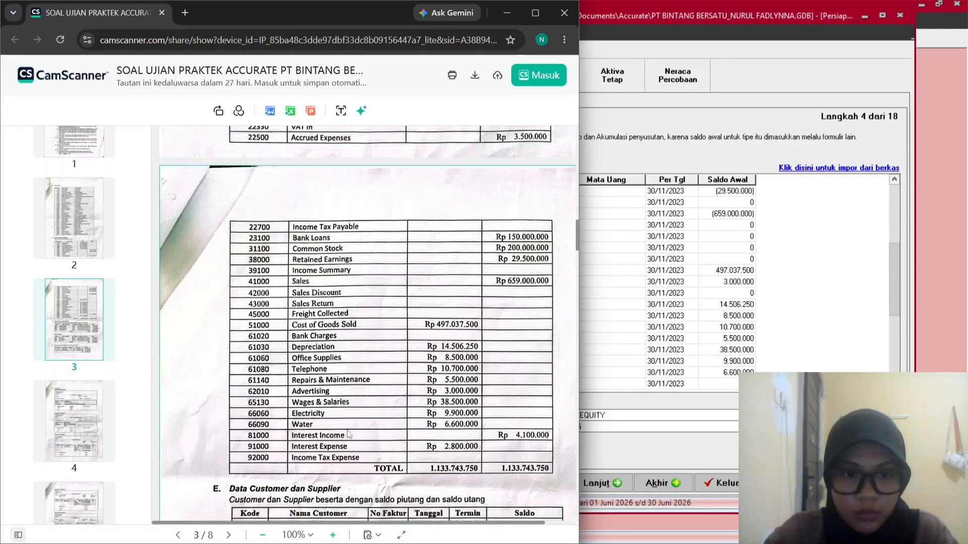
{"action": "left_click", "coordinate": [595, 88]}
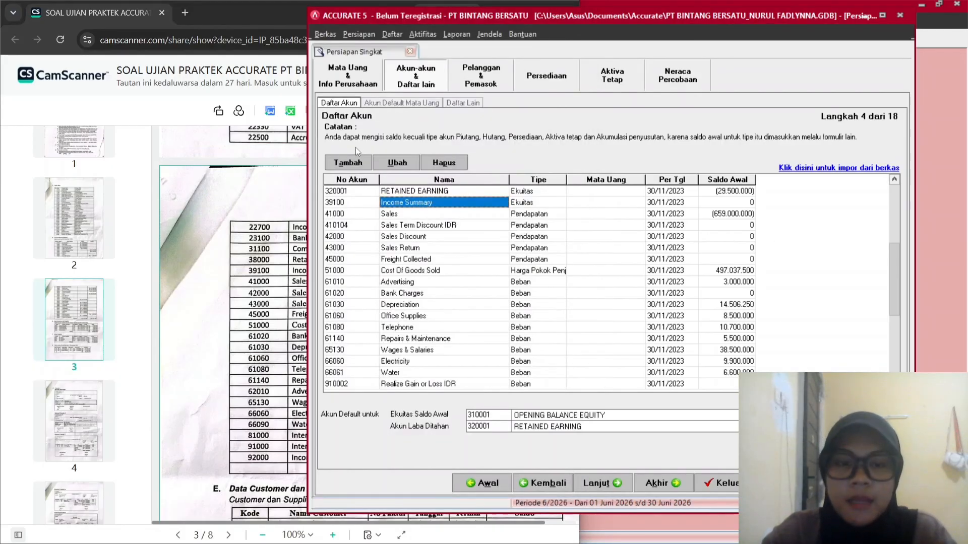
Add a Pendapatan lain account numbered 81000 named Interest Income.
{"action": "left_click", "coordinate": [348, 161]}
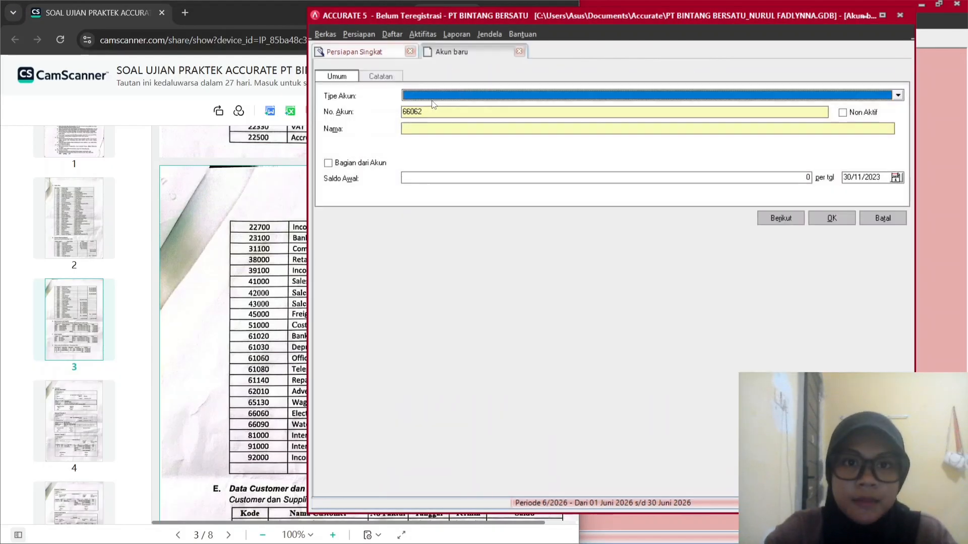
{"action": "key", "text": "Down"}
{"action": "key", "text": "Down"}
{"action": "key", "text": "Down"}
{"action": "key", "text": "Down"}
{"action": "key", "text": "Down"}
{"action": "key", "text": "Down"}
{"action": "key", "text": "Down"}
{"action": "key", "text": "Down"}
{"action": "key", "text": "Down"}
{"action": "key", "text": "Down"}
{"action": "key", "text": "Down"}
{"action": "key", "text": "Down"}
{"action": "key", "text": "Down"}
{"action": "key", "text": "Down"}
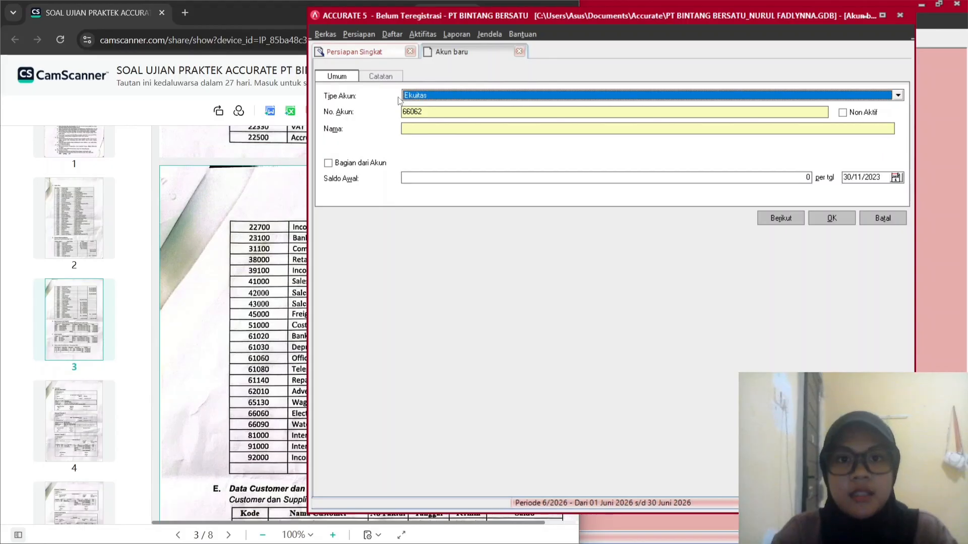
{"action": "key", "text": "Down"}
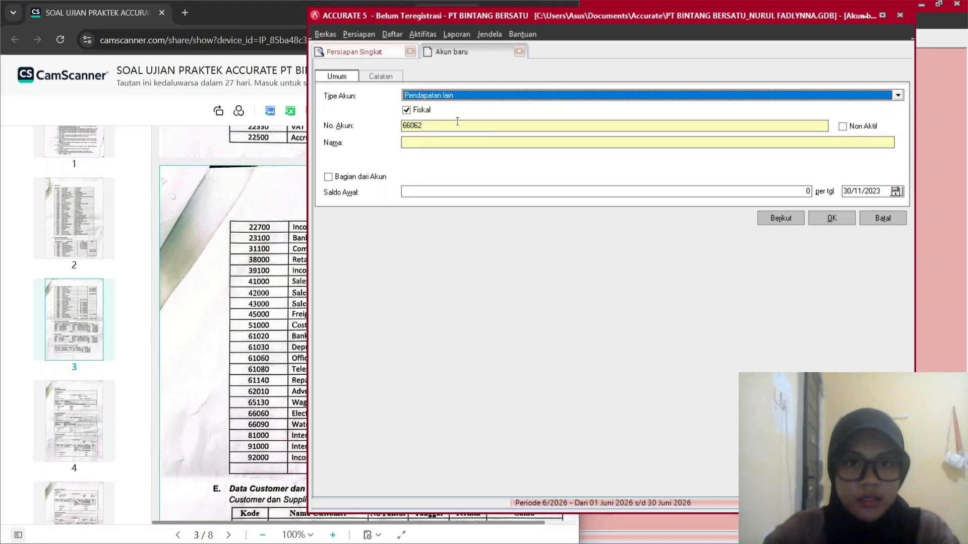
{"action": "key", "text": "Tab"}
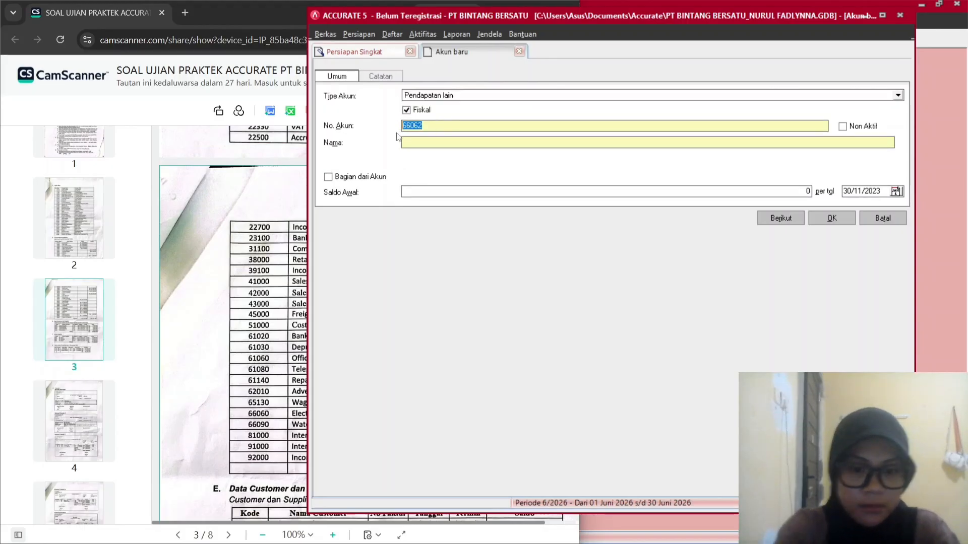
{"action": "type", "text": "81000"}
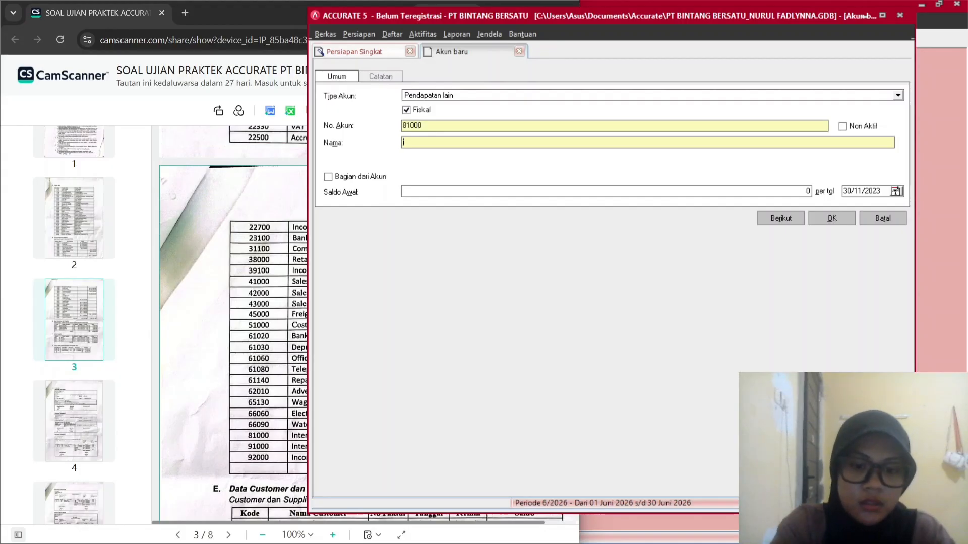
{"action": "type", "text": "Inter"}
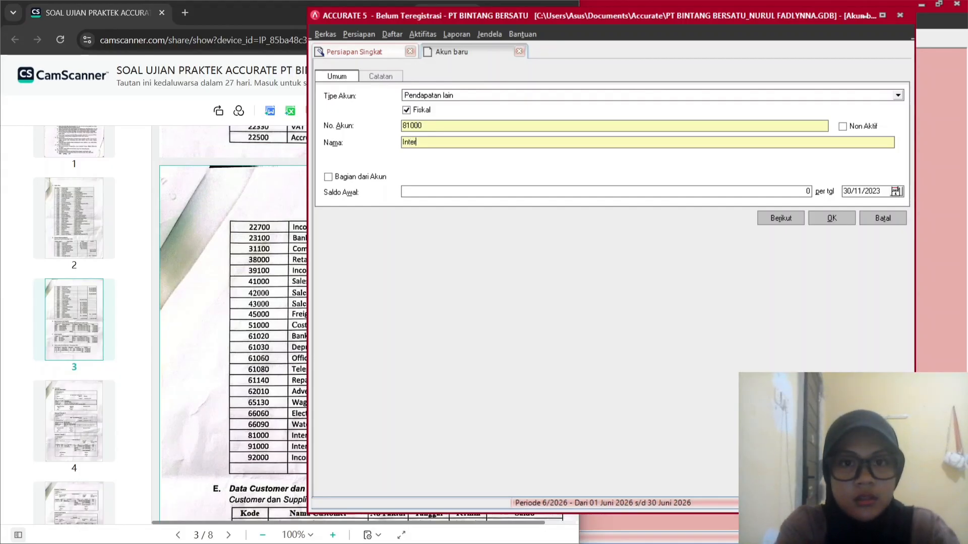
{"action": "type", "text": "est"}
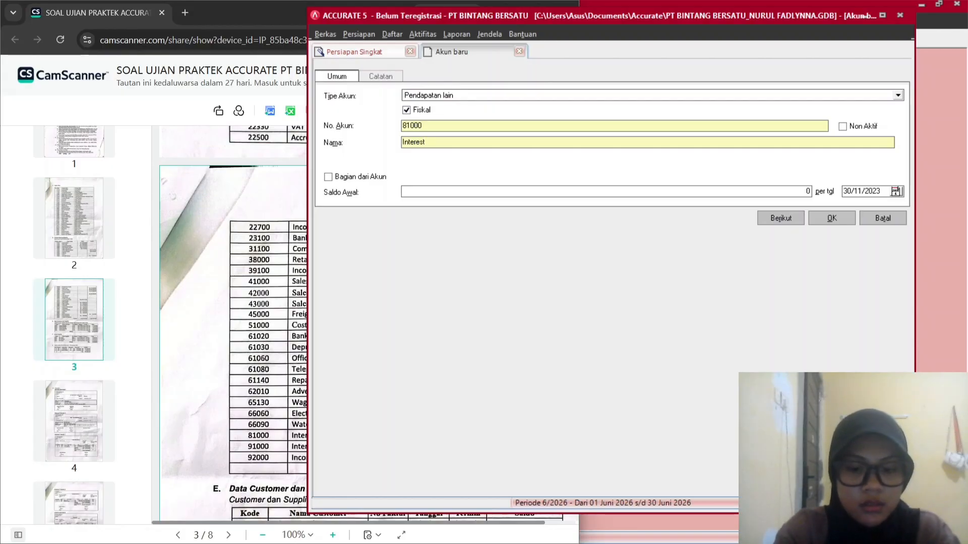
{"action": "type", "text": " Income"}
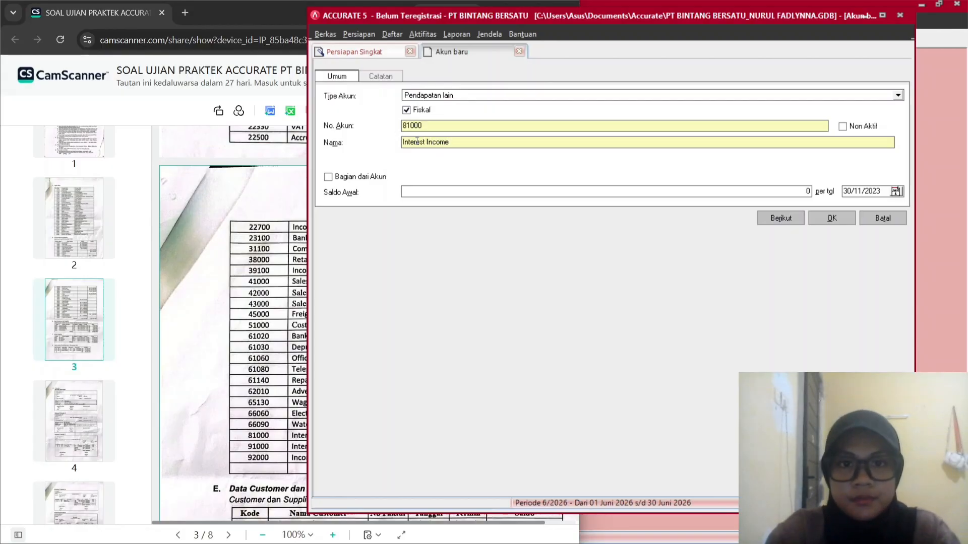
Enter Interest Income's 4.100.000 opening balance and save it, accepting the currency warning.
{"action": "key", "text": "alt+Tab"}
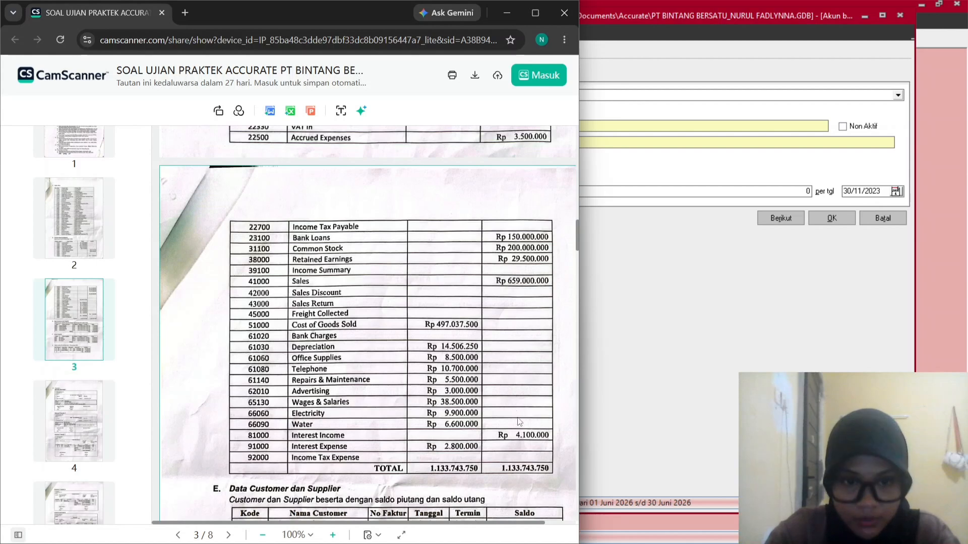
{"action": "left_click", "coordinate": [629, 192]}
{"action": "type", "text": "4.1"}
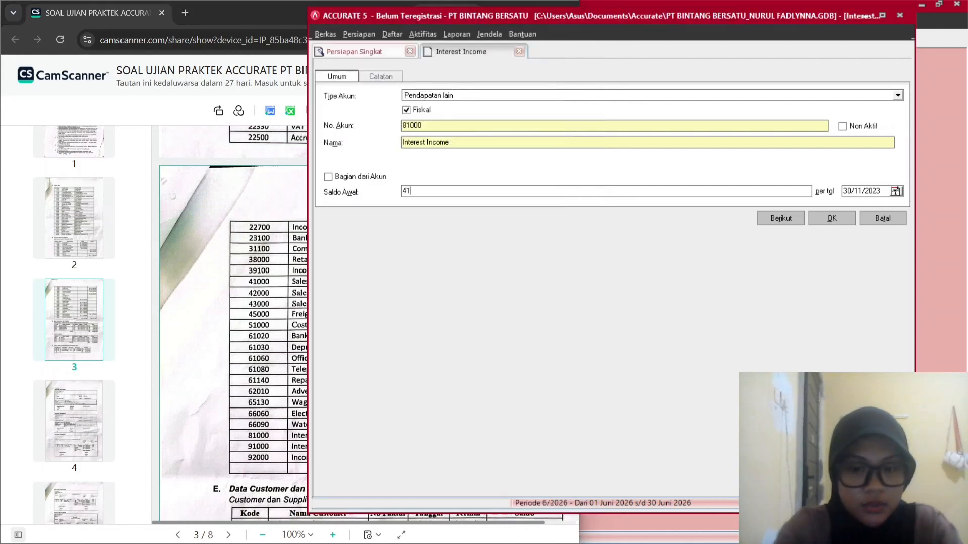
{"action": "type", "text": "00.000"}
{"action": "key", "text": "Tab"}
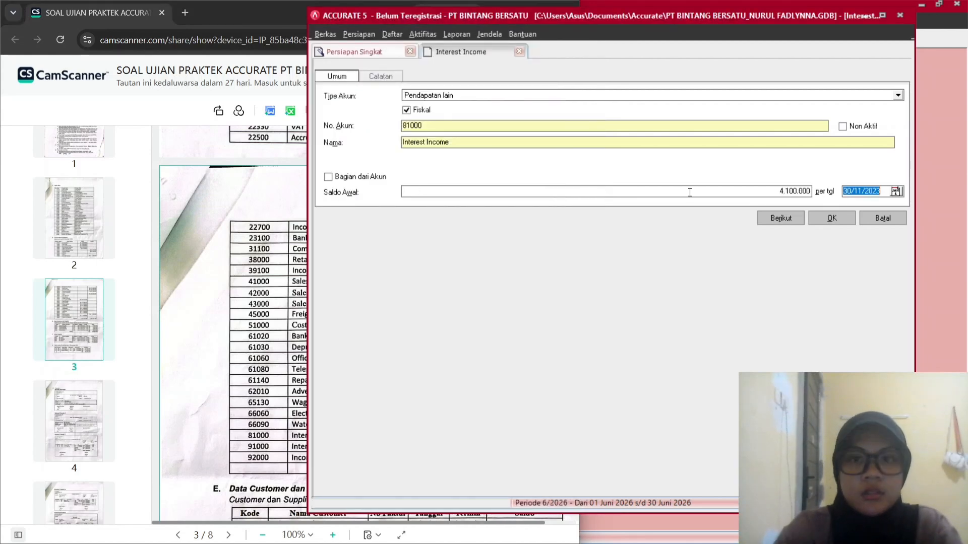
{"action": "left_click", "coordinate": [813, 223]}
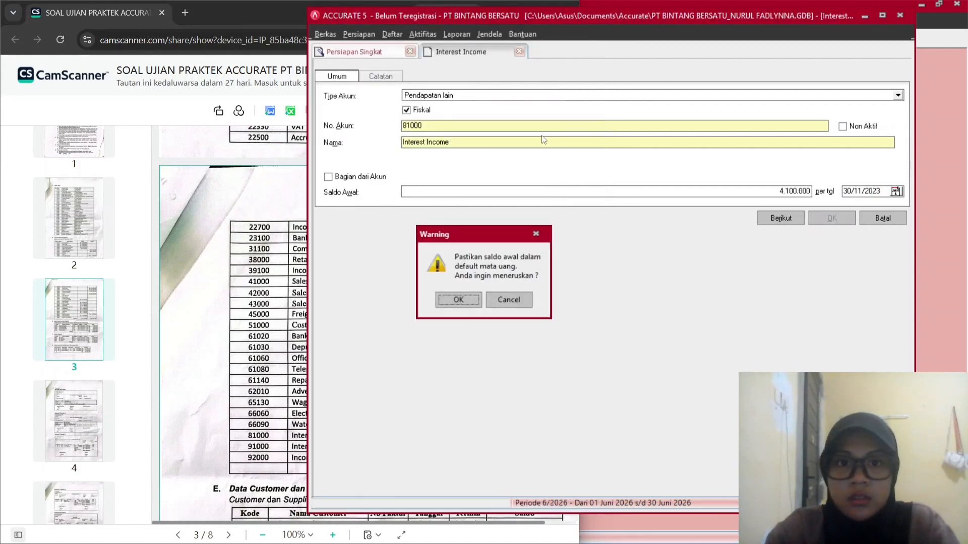
{"action": "left_click", "coordinate": [451, 304]}
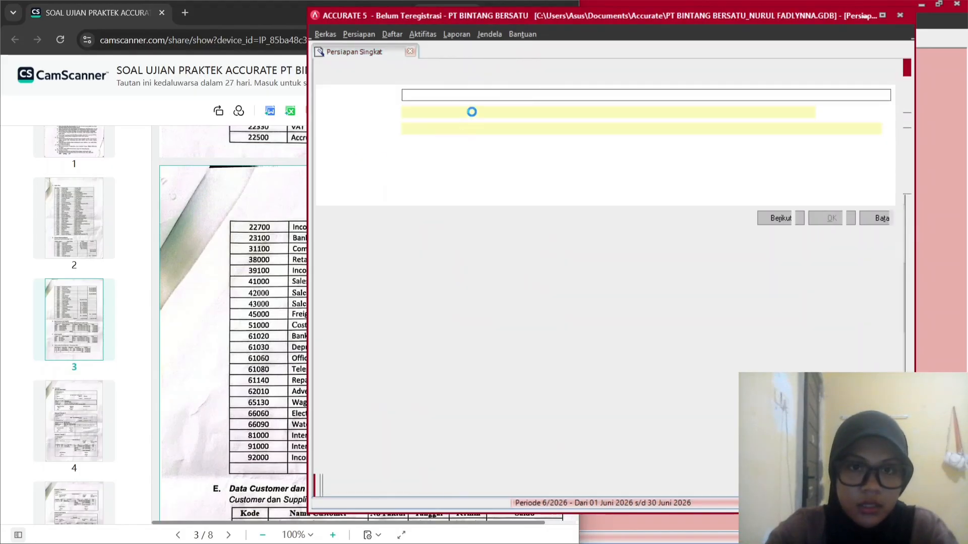
Set up a Beban lain-lain account numbered 91000 for Interest Expense.
{"action": "left_click", "coordinate": [445, 99]}
{"action": "key", "text": "Down"}
{"action": "key", "text": "Down"}
{"action": "key", "text": "Down"}
{"action": "key", "text": "Down"}
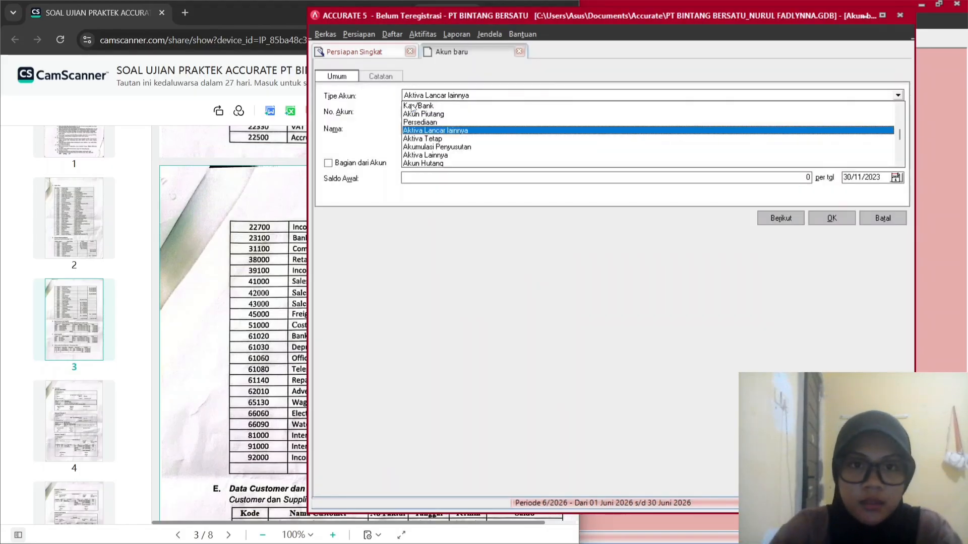
{"action": "key", "text": "Down"}
{"action": "key", "text": "Down"}
{"action": "key", "text": "Down"}
{"action": "key", "text": "Down"}
{"action": "key", "text": "Down"}
{"action": "key", "text": "Down"}
{"action": "key", "text": "Down"}
{"action": "key", "text": "Down"}
{"action": "key", "text": "Down"}
{"action": "key", "text": "Down"}
{"action": "key", "text": "Down"}
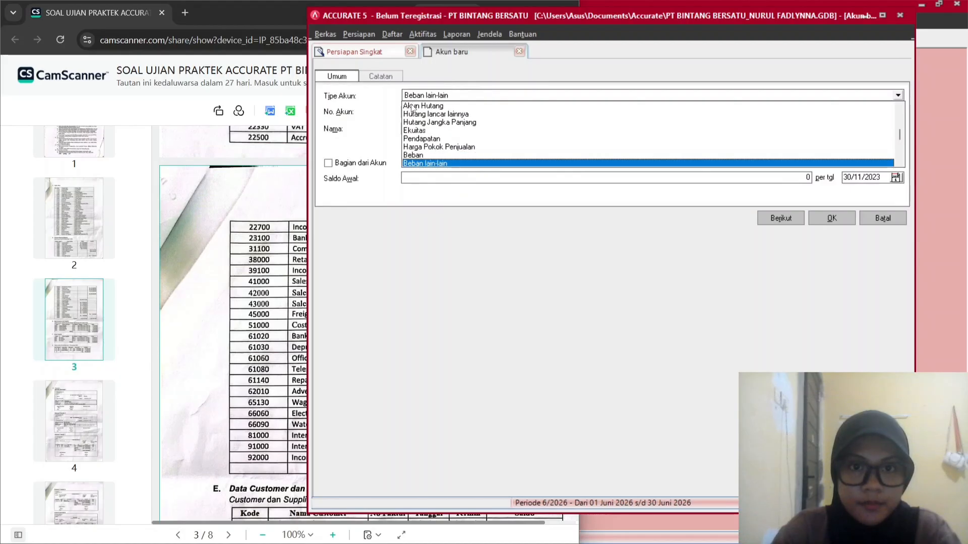
{"action": "key", "text": "Return"}
{"action": "key", "text": "Tab"}
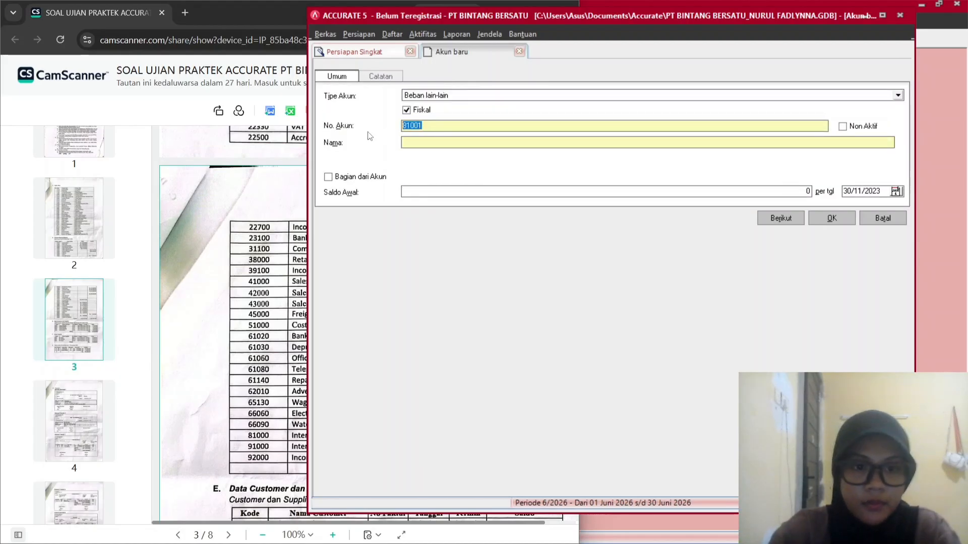
{"action": "type", "text": "9100"}
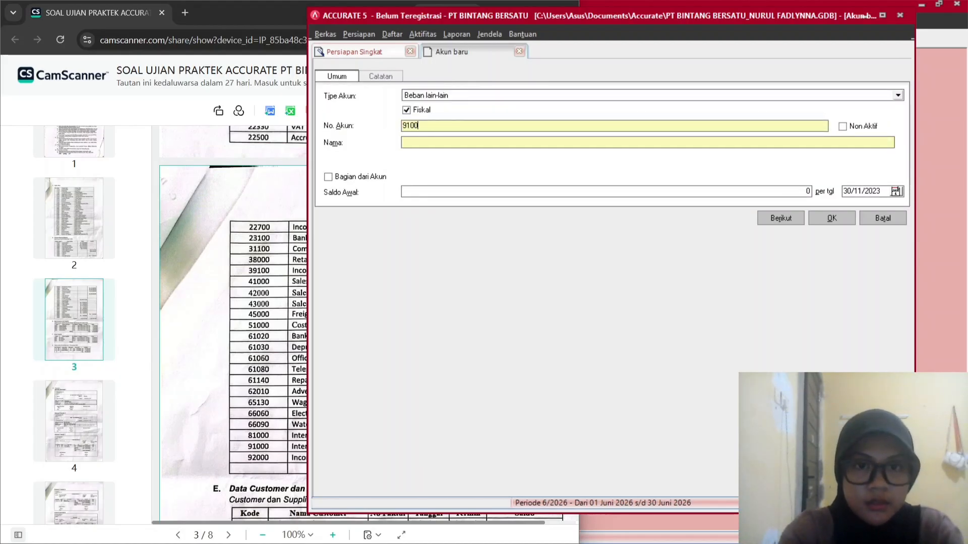
{"action": "key", "text": "Tab"}
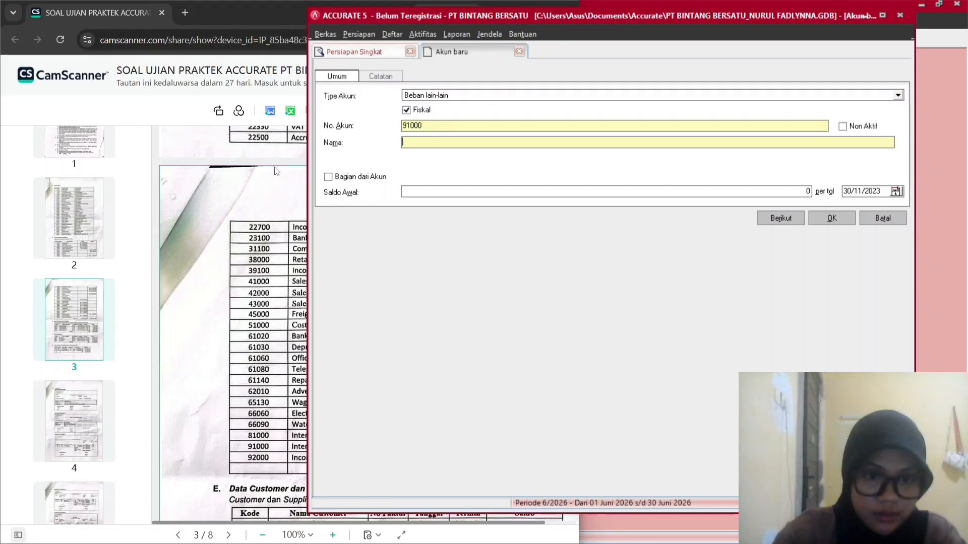
{"action": "left_click", "coordinate": [149, 286]}
{"action": "left_click", "coordinate": [631, 192]}
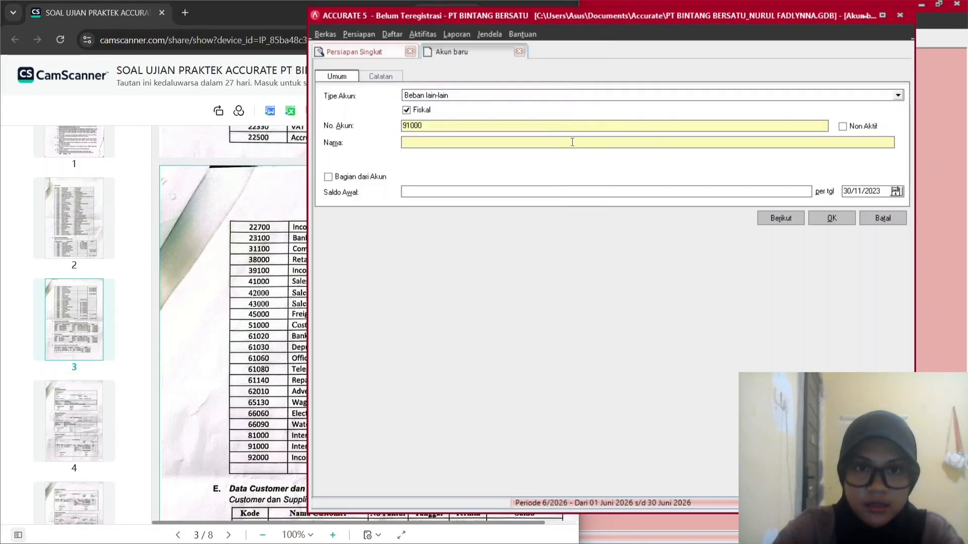
{"action": "left_click", "coordinate": [572, 142]}
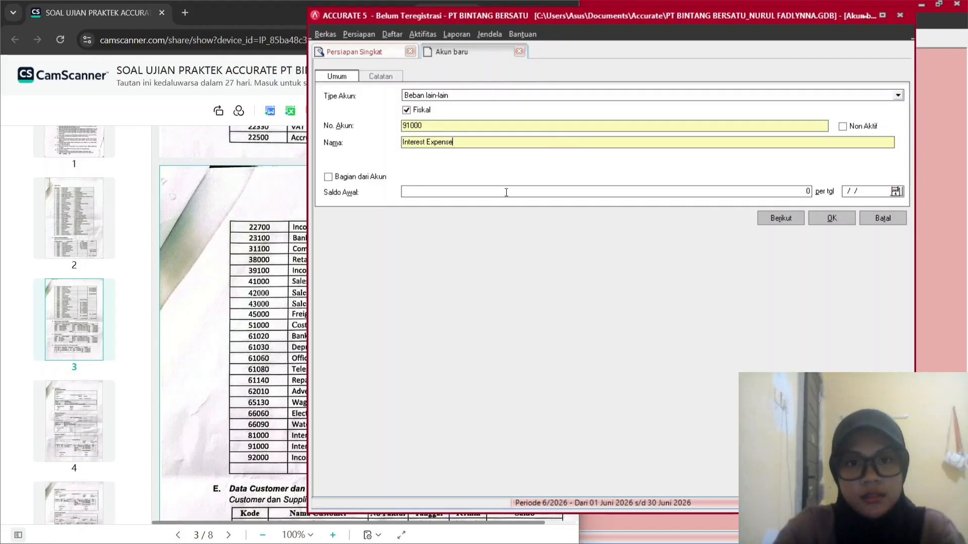
Enter Interest Expense's 2.800.000 opening balance and save it, accepting the currency warning.
{"action": "left_click", "coordinate": [269, 381]}
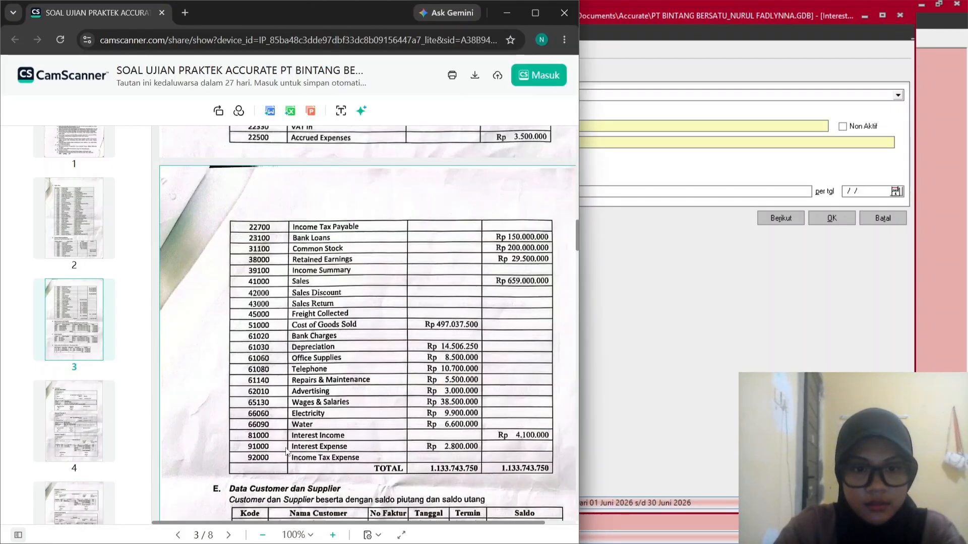
{"action": "left_click", "coordinate": [623, 193]}
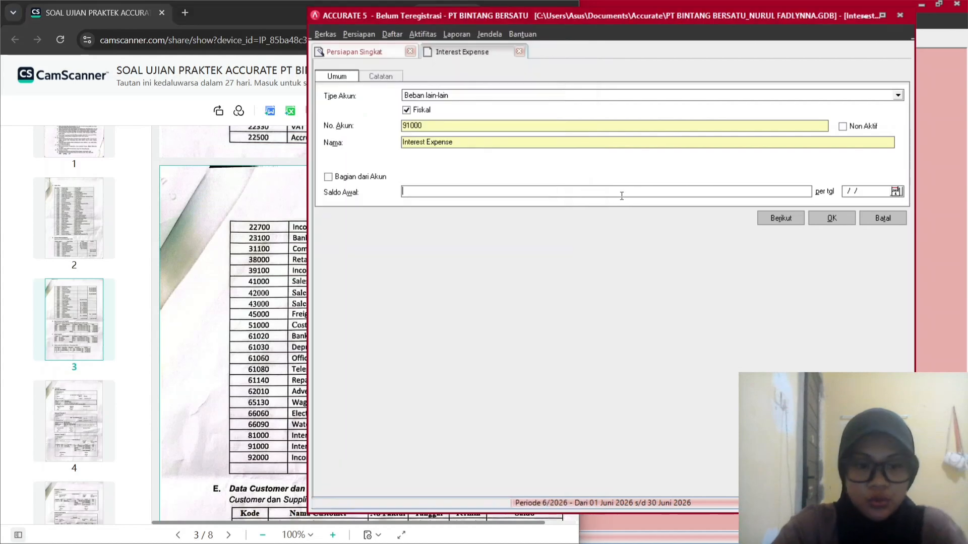
{"action": "type", "text": "2800000"}
{"action": "key", "text": "Tab"}
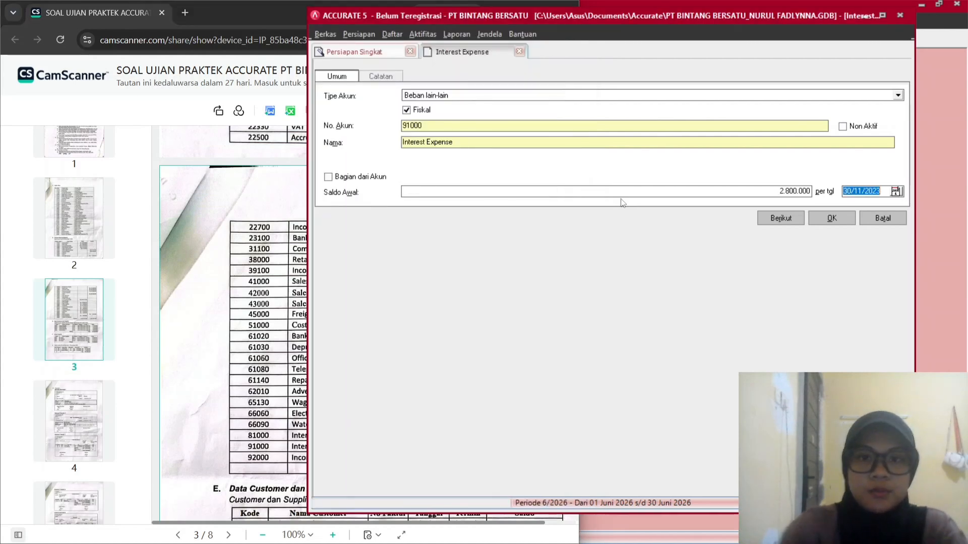
{"action": "left_click", "coordinate": [815, 220]}
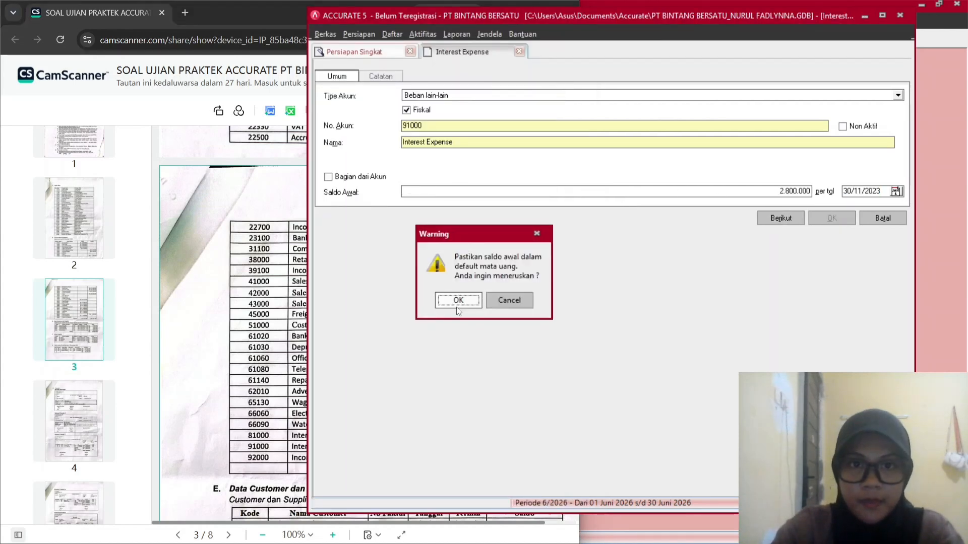
{"action": "left_click", "coordinate": [457, 305]}
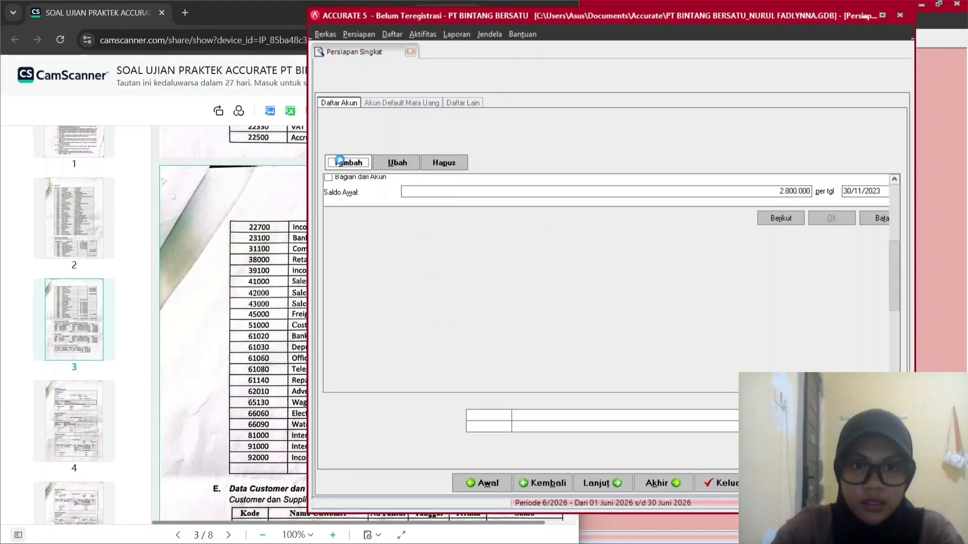
{"action": "left_click", "coordinate": [347, 162]}
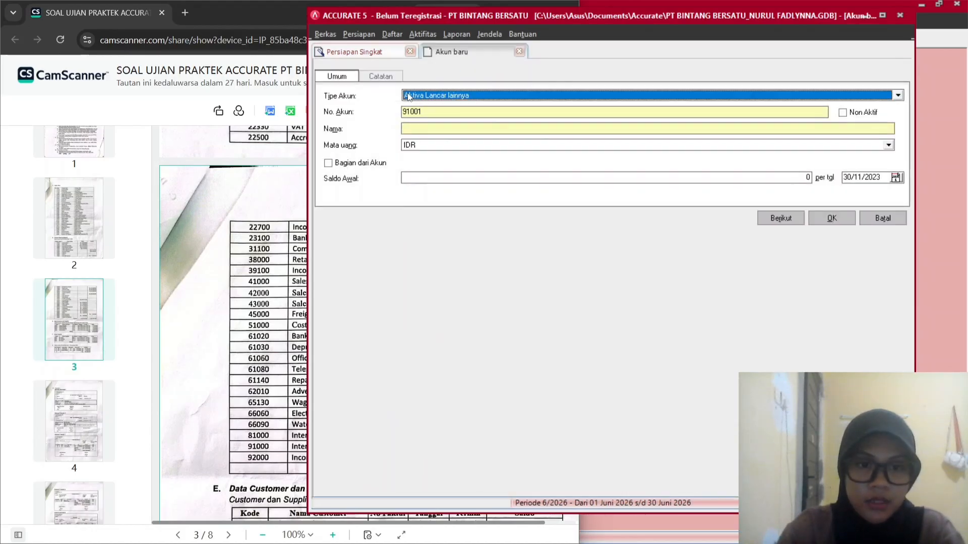
Enter 92000 as the new account's number.
{"action": "scroll", "coordinate": [409, 98], "scroll_direction": "down", "scroll_amount": 10}
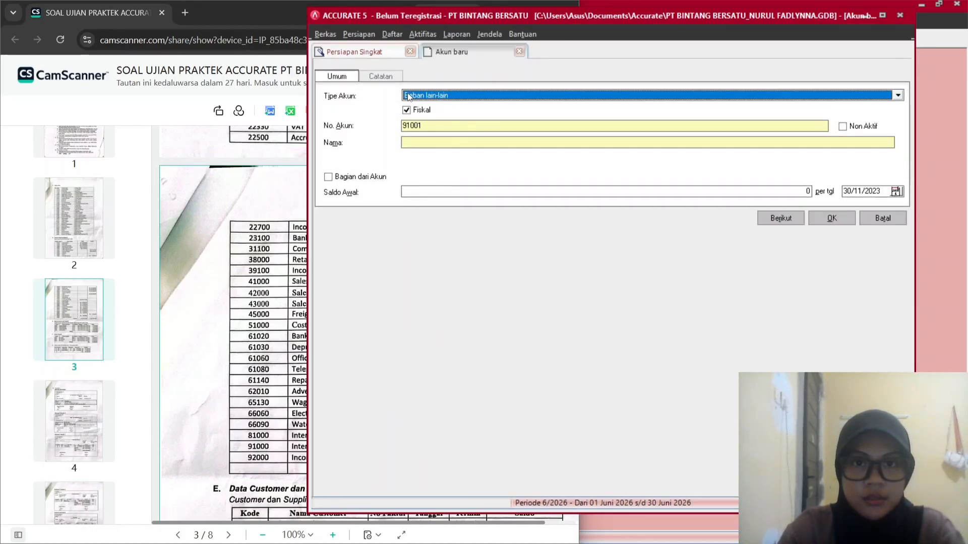
{"action": "key", "text": "Tab"}
{"action": "key", "text": "Tab"}
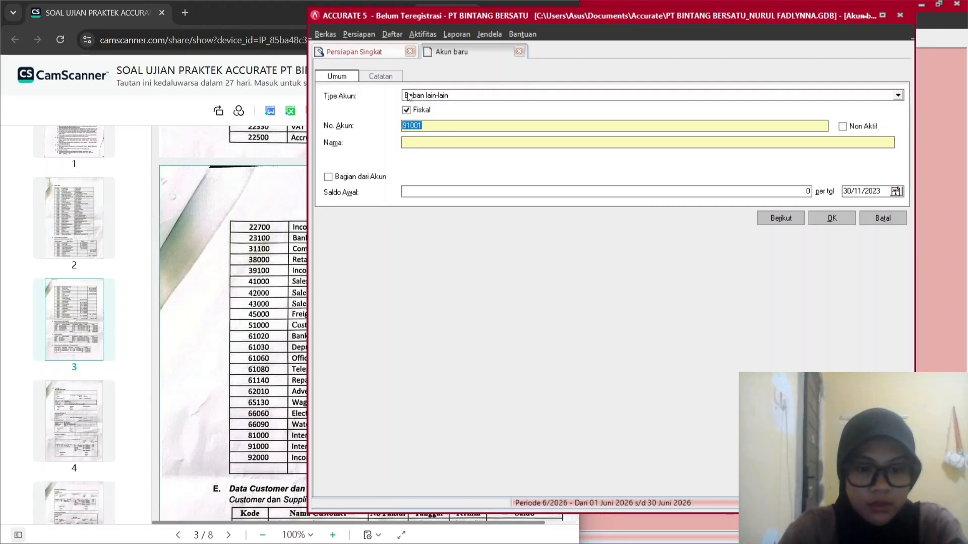
{"action": "type", "text": "92000"}
{"action": "key", "text": "Tab"}
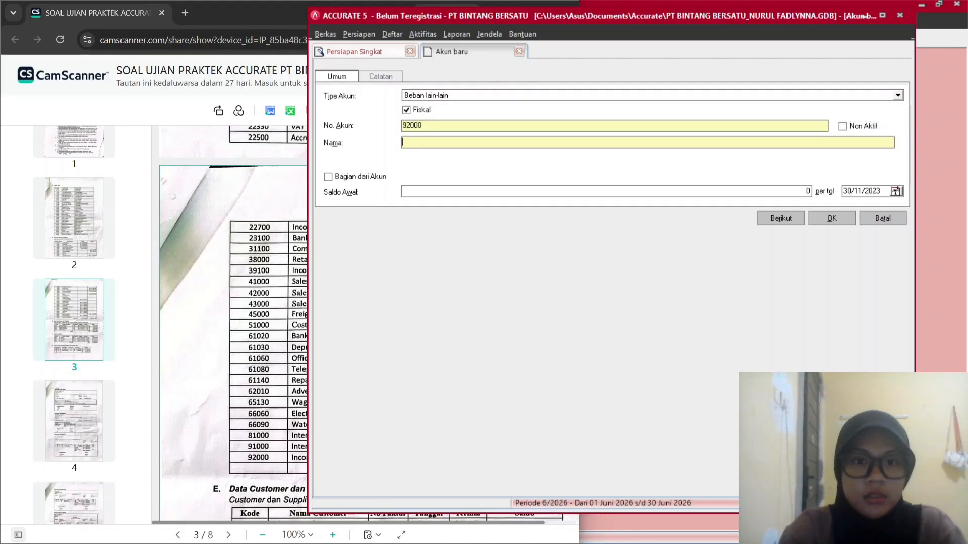
{"action": "left_click", "coordinate": [292, 242]}
{"action": "left_click", "coordinate": [665, 193]}
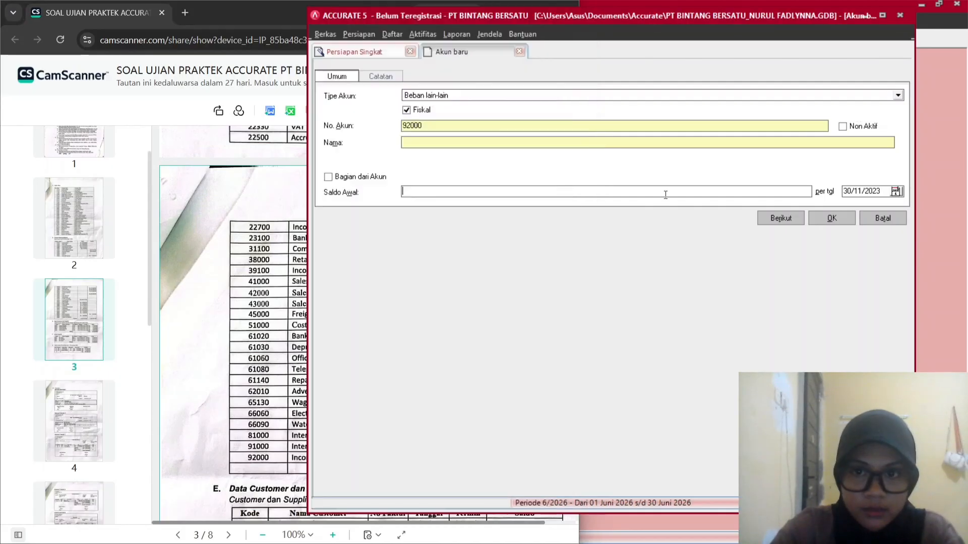
Name the account Income Tax Expense and save it with a zero opening balance.
{"action": "left_click", "coordinate": [590, 146]}
{"action": "type", "text": "In"}
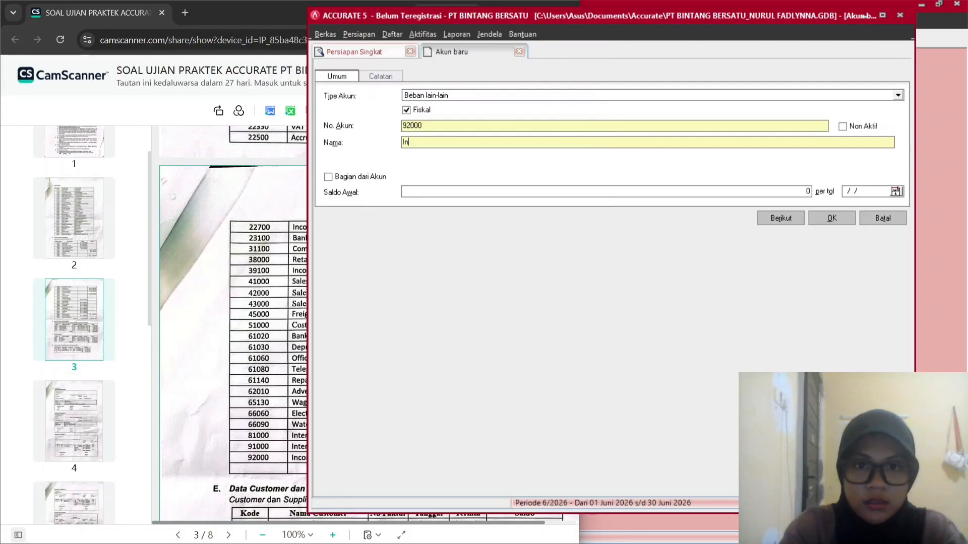
{"action": "type", "text": "come T"}
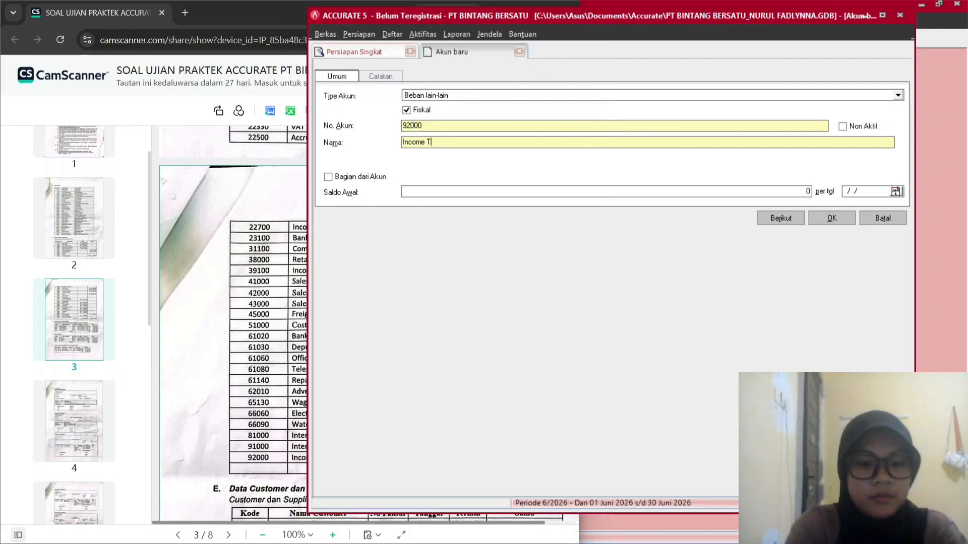
{"action": "type", "text": "ax Expense"}
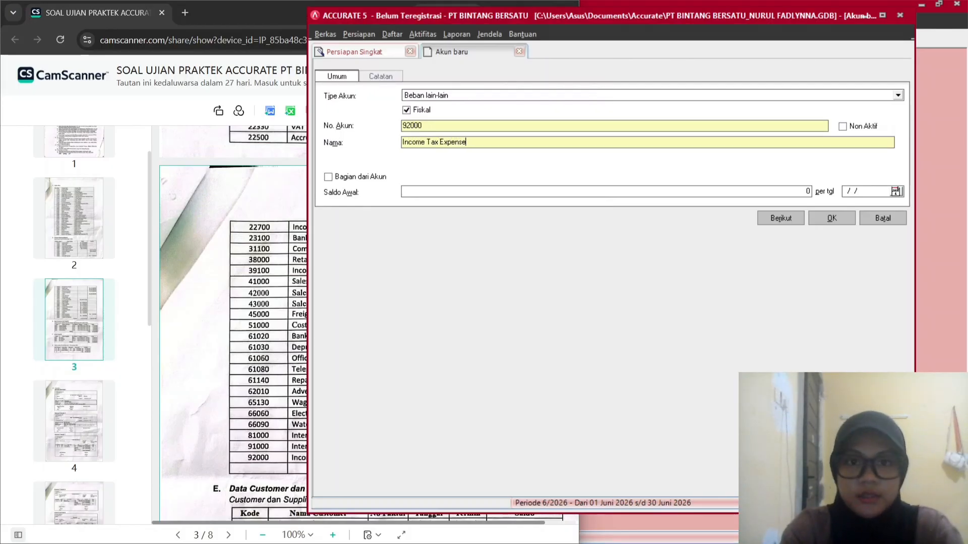
{"action": "left_click", "coordinate": [200, 388]}
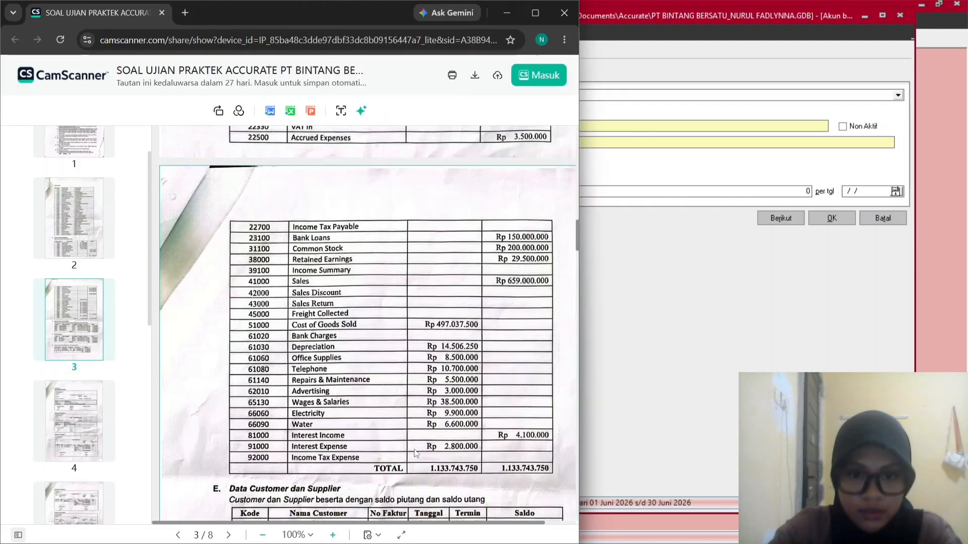
{"action": "left_click", "coordinate": [847, 231]}
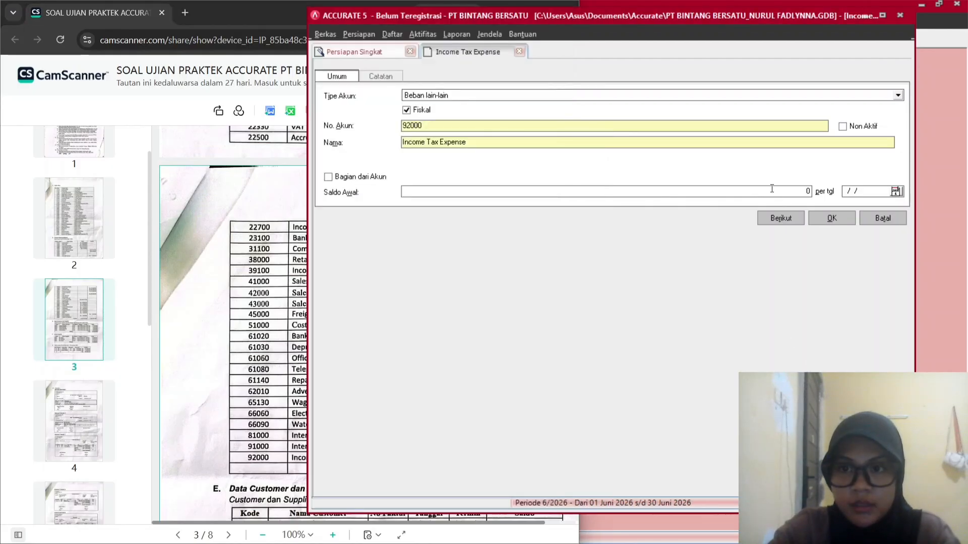
{"action": "key", "text": "Tab"}
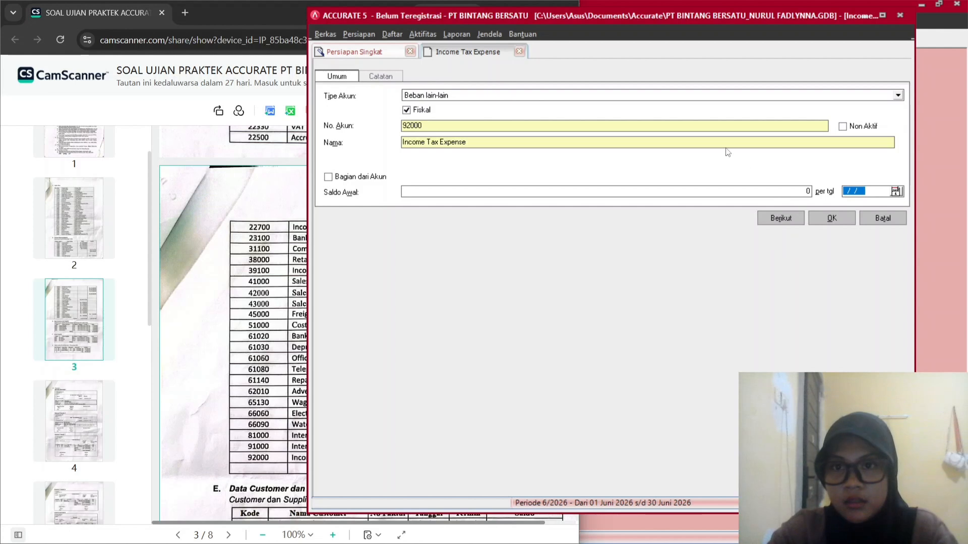
{"action": "left_click", "coordinate": [831, 219]}
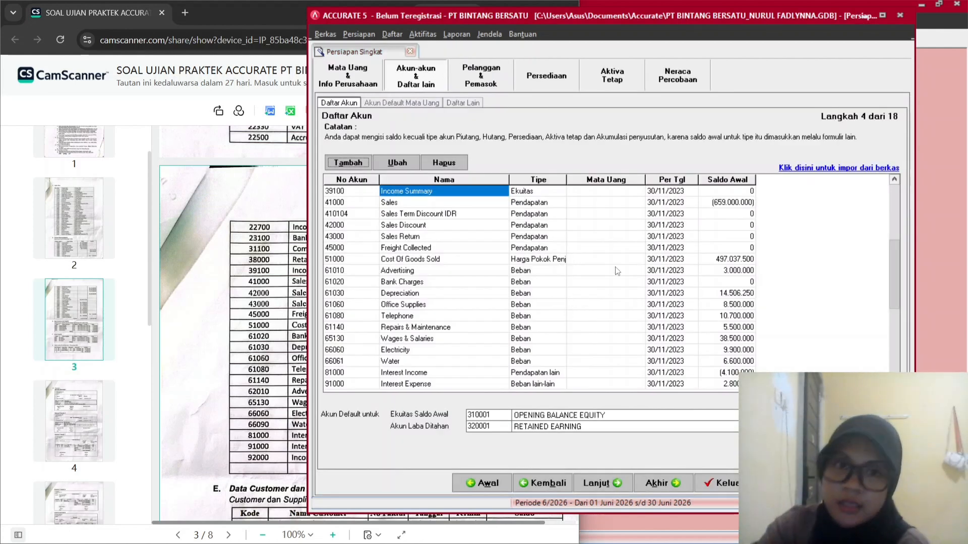
{"action": "left_click", "coordinate": [363, 194]}
{"action": "scroll", "coordinate": [363, 196], "scroll_direction": "up", "scroll_amount": 8}
{"action": "scroll", "coordinate": [364, 199], "scroll_direction": "up", "scroll_amount": 7}
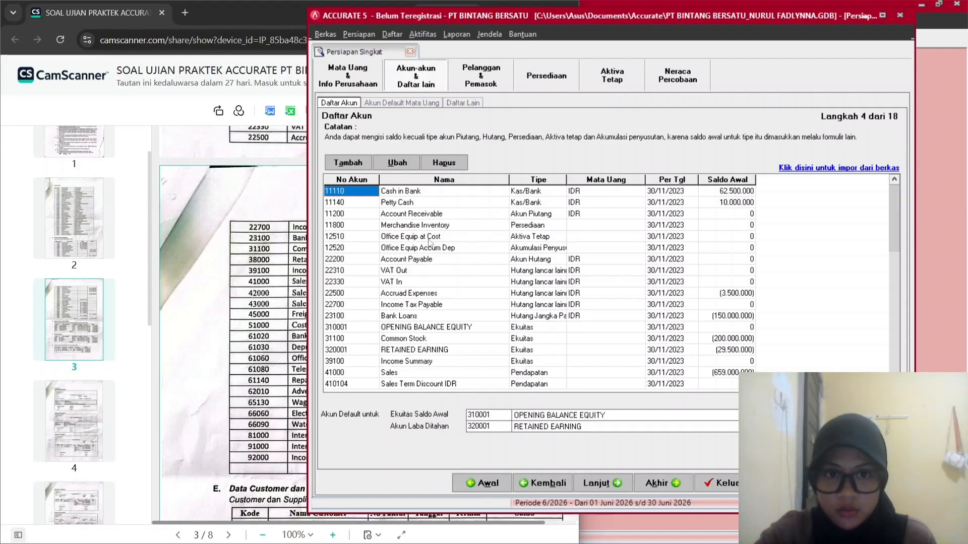
{"action": "left_click", "coordinate": [430, 262]}
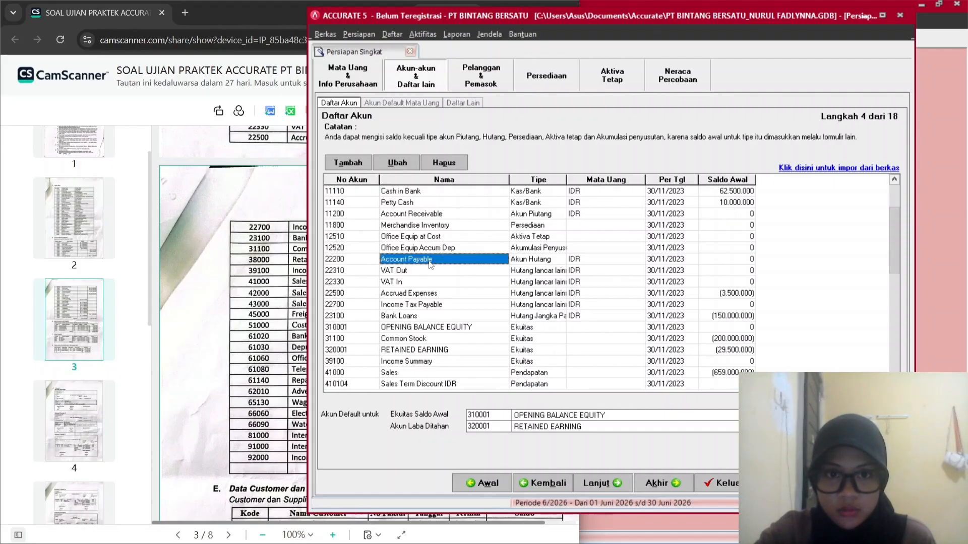
{"action": "left_click", "coordinate": [430, 271]}
{"action": "left_click", "coordinate": [432, 284]}
{"action": "left_click", "coordinate": [430, 293]}
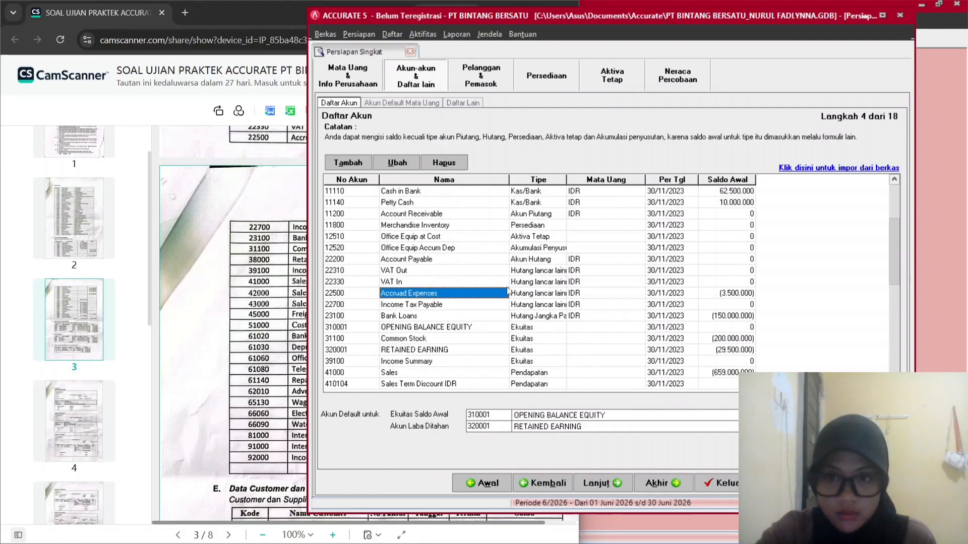
{"action": "left_click", "coordinate": [729, 318]}
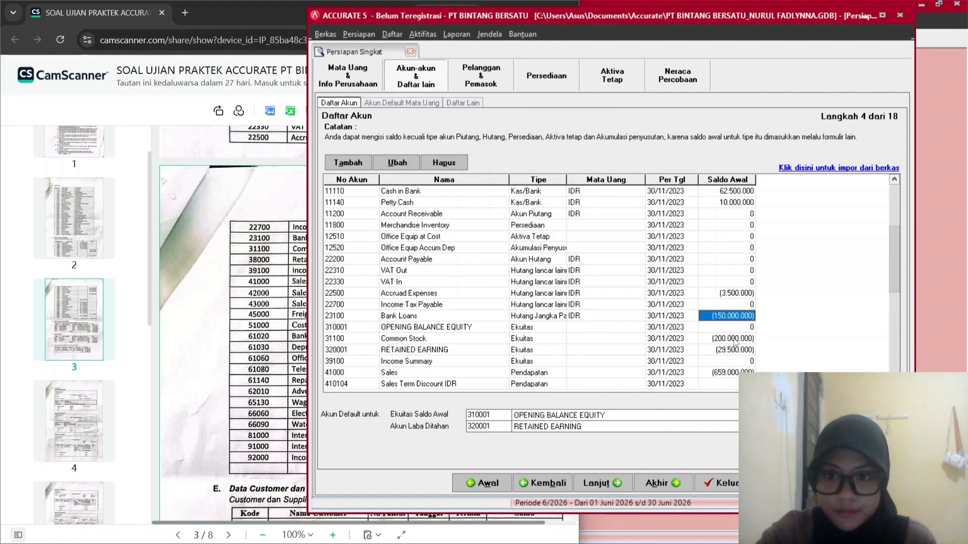
{"action": "left_click", "coordinate": [735, 339]}
{"action": "key", "text": "Down"}
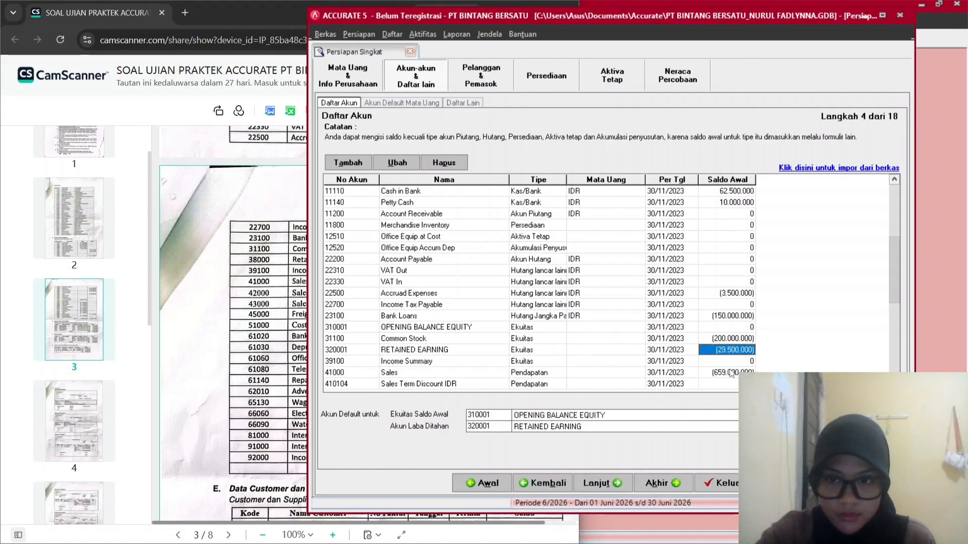
{"action": "key", "text": "Down"}
{"action": "key", "text": "Down"}
{"action": "key", "text": "Down"}
{"action": "key", "text": "Down"}
{"action": "key", "text": "Down"}
{"action": "key", "text": "Down"}
{"action": "key", "text": "Down"}
{"action": "key", "text": "Down"}
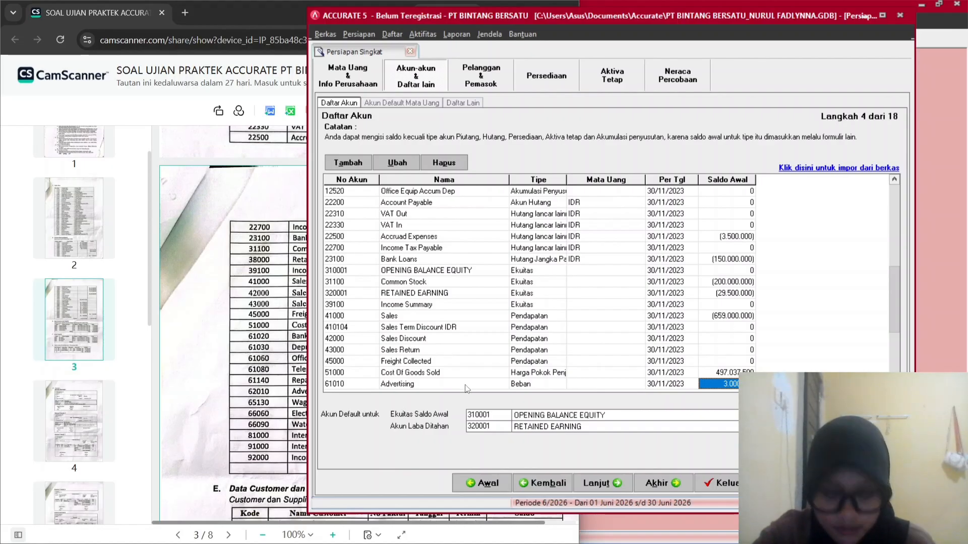
{"action": "key", "text": "Up"}
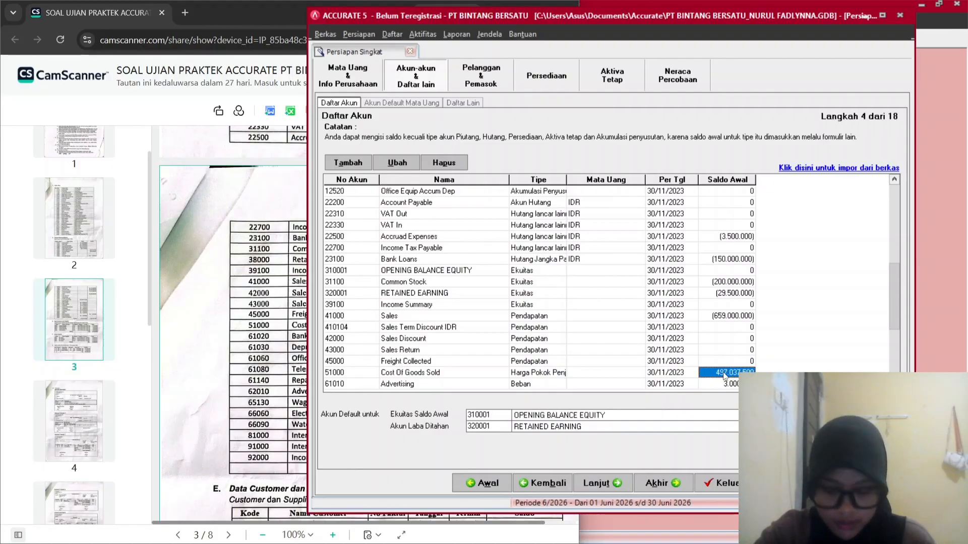
{"action": "key", "text": "Down"}
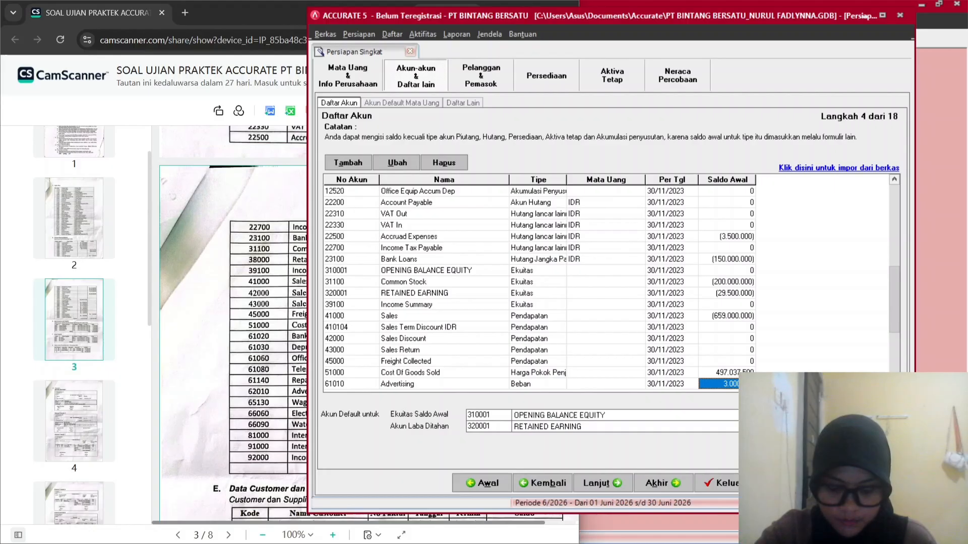
{"action": "key", "text": "Down"}
{"action": "key", "text": "Down"}
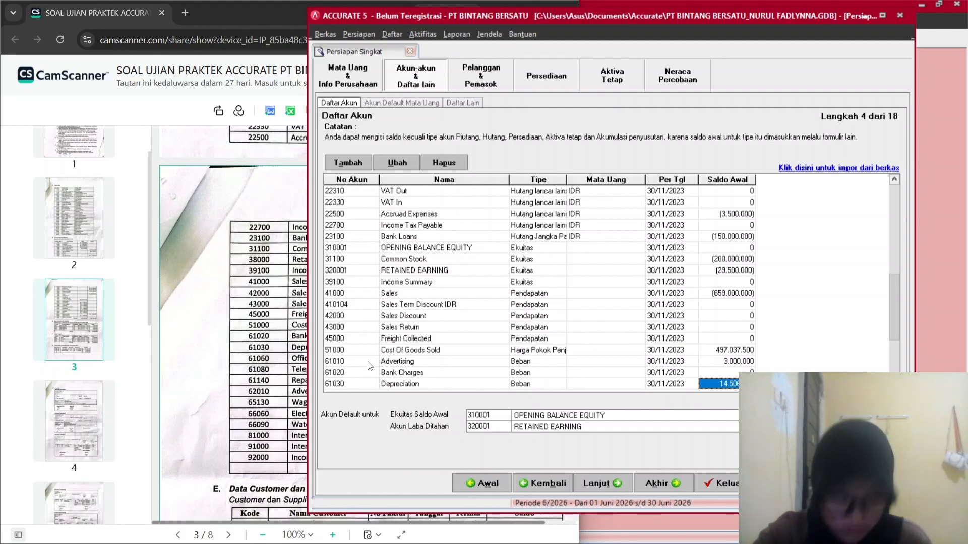
Change the Advertising account number from 61010 to 62010 and save it.
{"action": "left_click", "coordinate": [347, 362]}
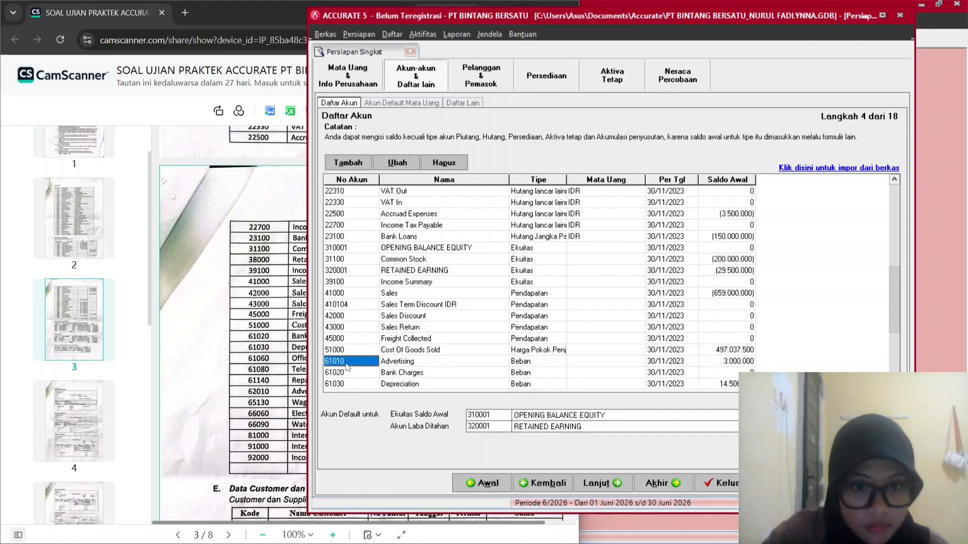
{"action": "left_click", "coordinate": [397, 163]}
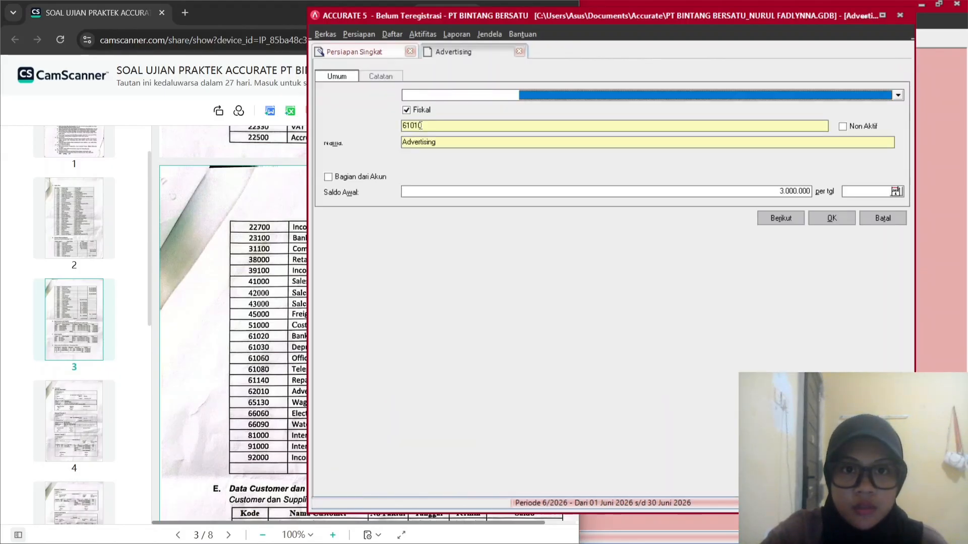
{"action": "left_click", "coordinate": [411, 127]}
{"action": "key", "text": "BackSpace"}
{"action": "type", "text": "2"}
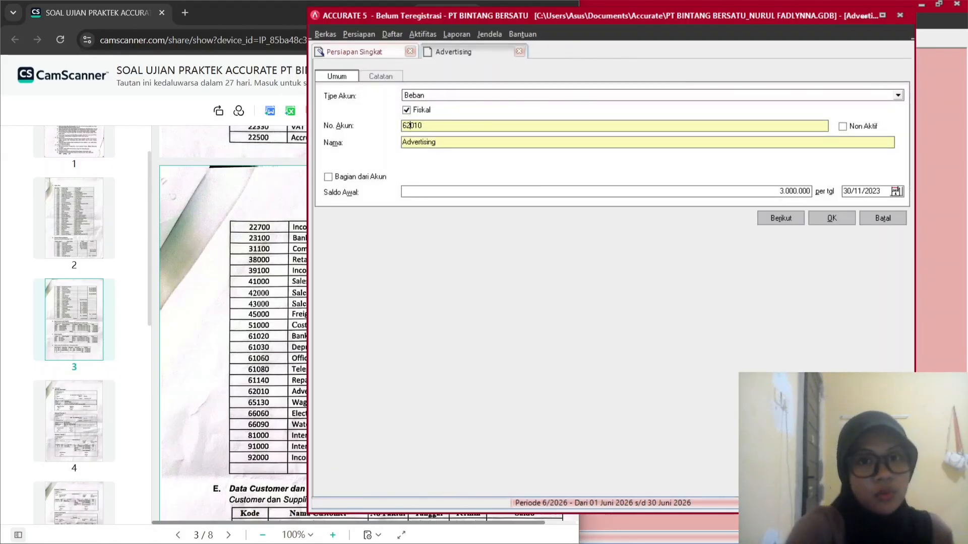
{"action": "left_click", "coordinate": [819, 219]}
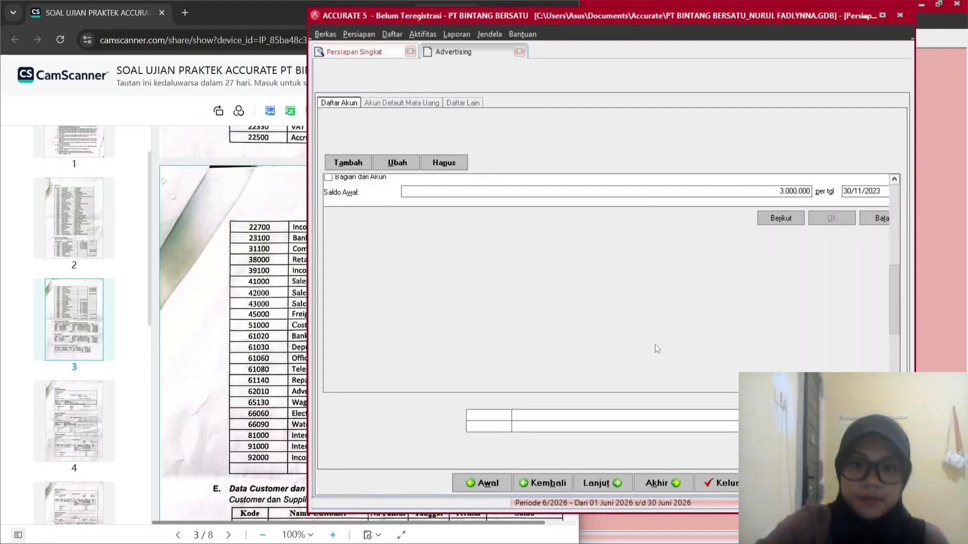
Select the Bank Charges account 61020 in the account list.
{"action": "scroll", "coordinate": [508, 338], "scroll_direction": "down", "scroll_amount": 4}
{"action": "scroll", "coordinate": [506, 335], "scroll_direction": "up", "scroll_amount": 2}
{"action": "left_click", "coordinate": [374, 248]}
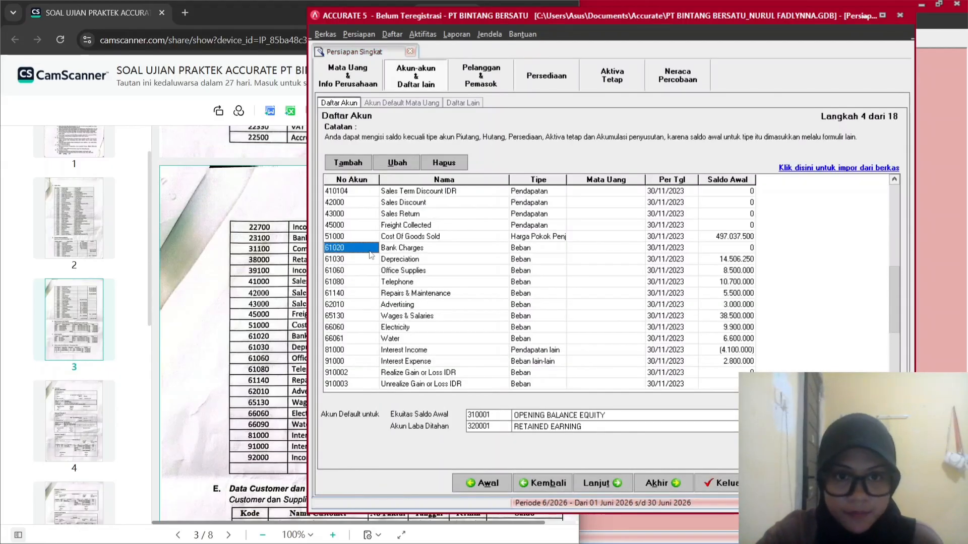
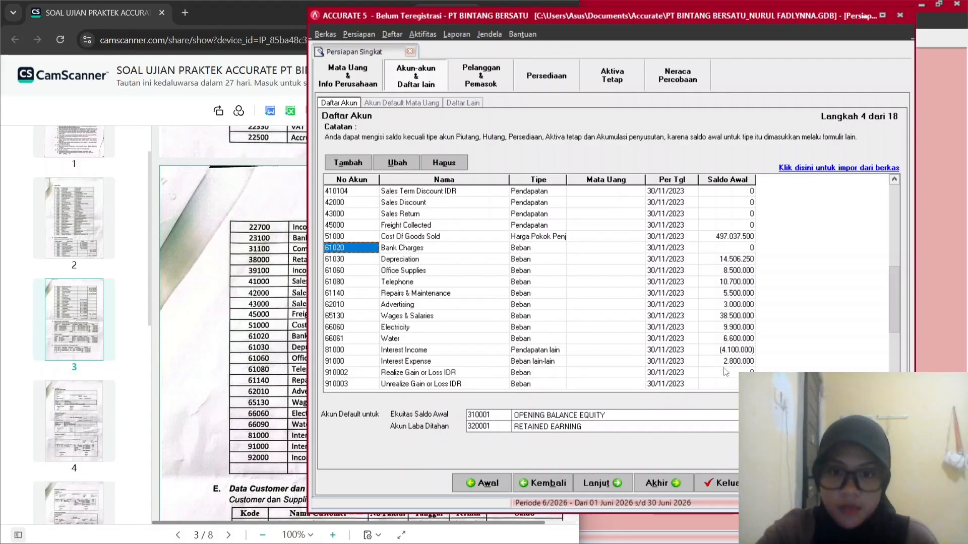
Review the account list, then advance past the default currency accounts to step 6 of 18.
{"action": "key", "text": "Up"}
{"action": "key", "text": "Up"}
{"action": "key", "text": "Up"}
{"action": "key", "text": "Up"}
{"action": "key", "text": "Up"}
{"action": "key", "text": "Up"}
{"action": "key", "text": "Up"}
{"action": "key", "text": "Up"}
{"action": "key", "text": "Up"}
{"action": "key", "text": "Up"}
{"action": "key", "text": "Up"}
{"action": "key", "text": "Up"}
{"action": "key", "text": "Up"}
{"action": "key", "text": "Up"}
{"action": "key", "text": "Up"}
{"action": "key", "text": "Up"}
{"action": "key", "text": "Up"}
{"action": "key", "text": "Up"}
{"action": "key", "text": "Up"}
{"action": "key", "text": "Up"}
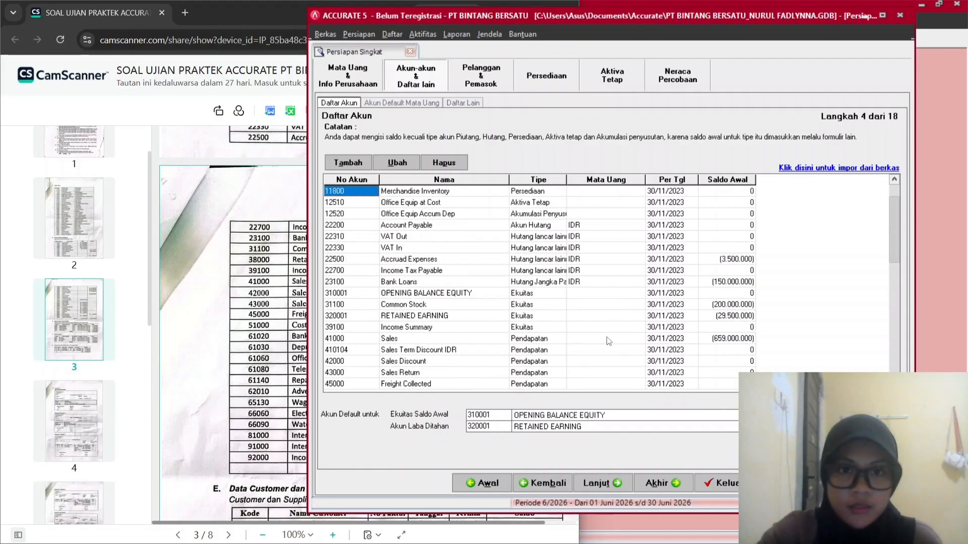
{"action": "key", "text": "Down"}
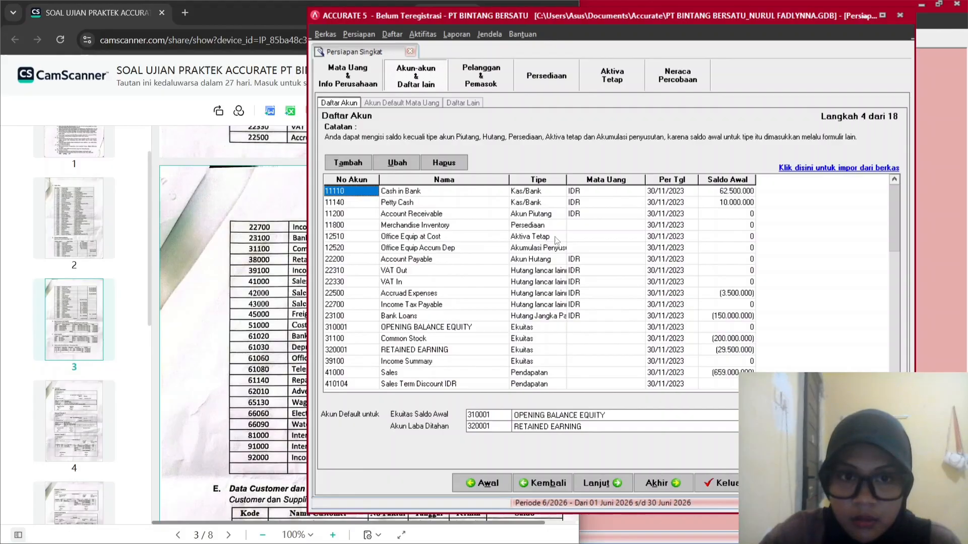
{"action": "left_click", "coordinate": [601, 483]}
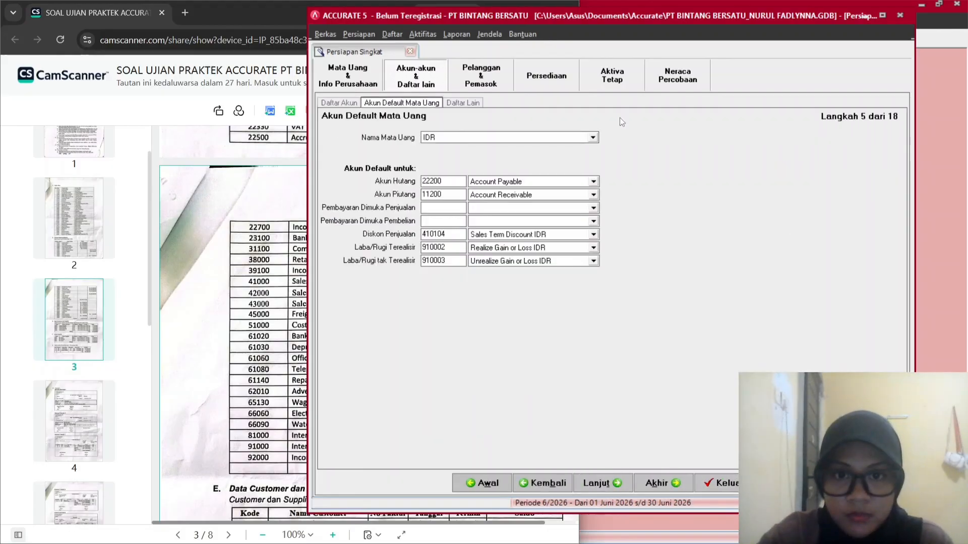
{"action": "left_click", "coordinate": [602, 483]}
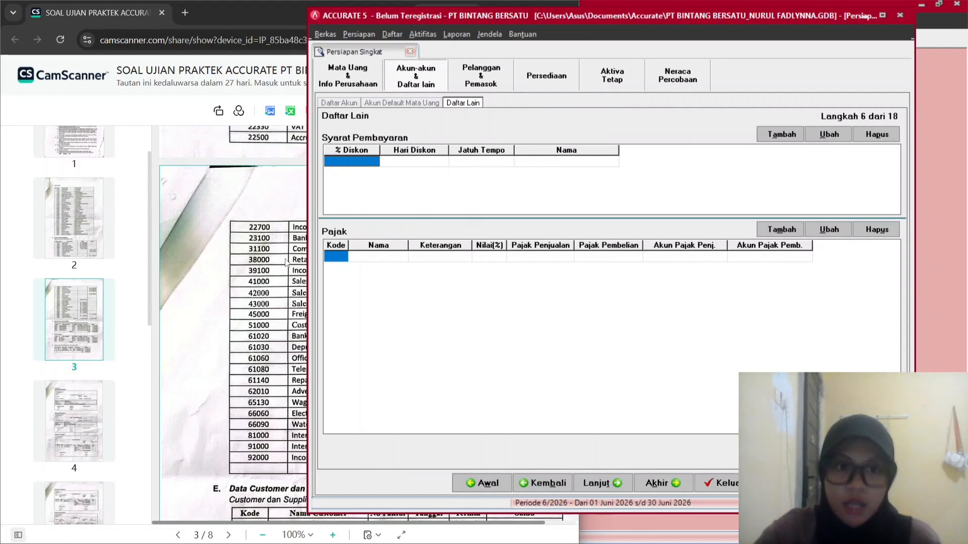
Read the exam document's accounting policies, including the 2/10, n/30 payment terms, alongside the wizard.
{"action": "left_click", "coordinate": [212, 59]}
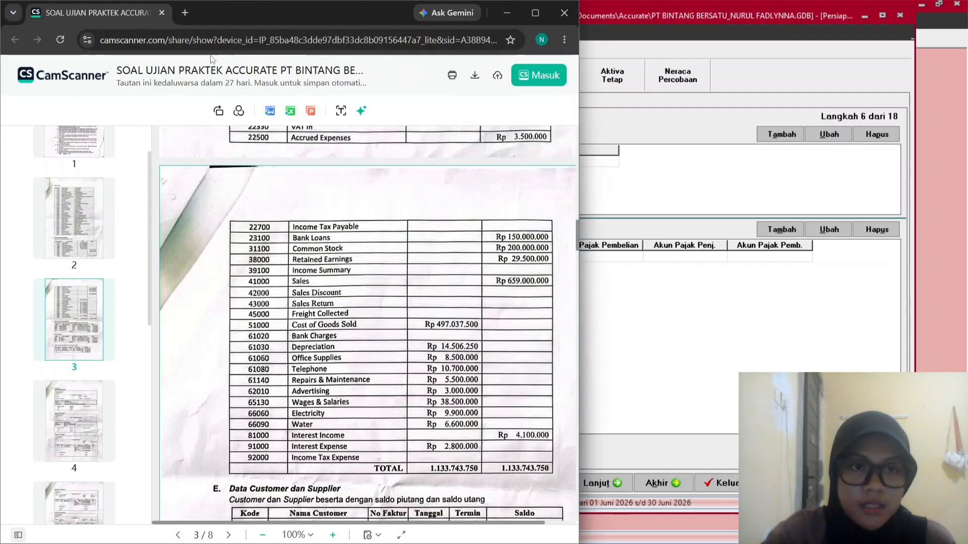
{"action": "scroll", "coordinate": [339, 211], "scroll_direction": "up", "scroll_amount": 20}
{"action": "scroll", "coordinate": [338, 211], "scroll_direction": "down", "scroll_amount": 2}
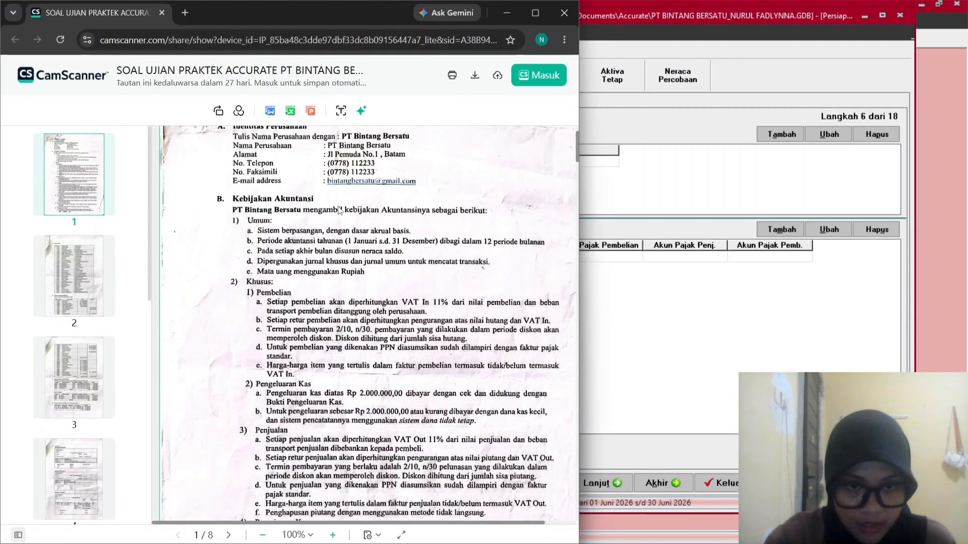
{"action": "scroll", "coordinate": [339, 210], "scroll_direction": "down", "scroll_amount": 1}
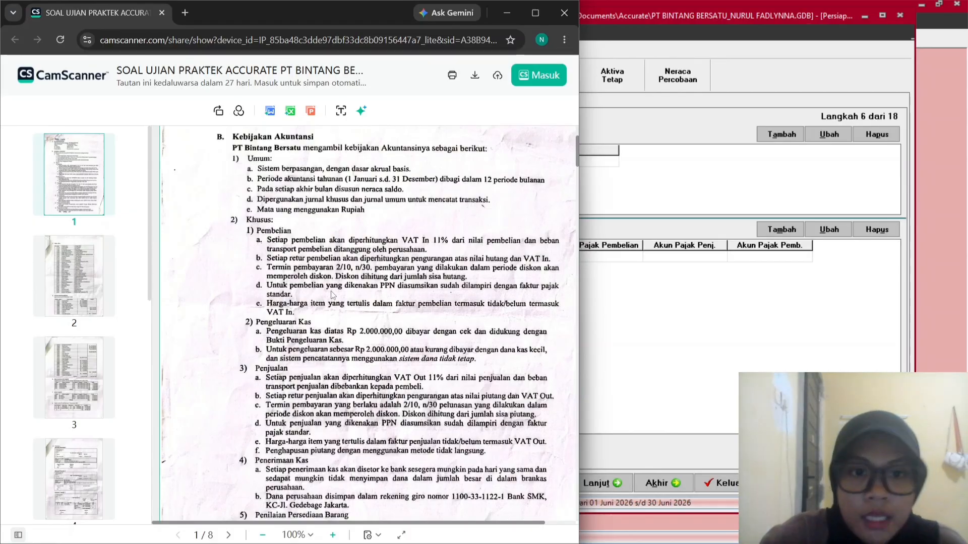
{"action": "left_click", "coordinate": [597, 54]}
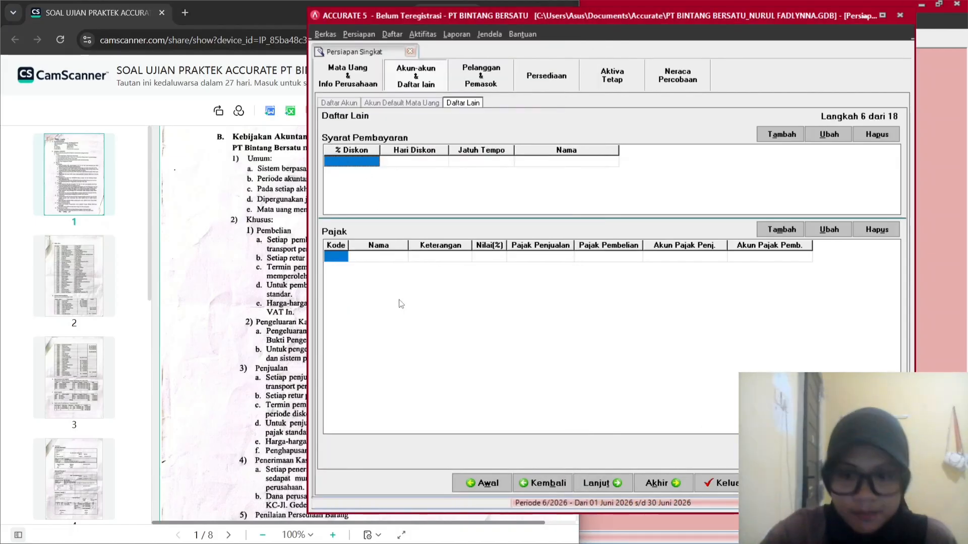
{"action": "left_click", "coordinate": [300, 66]}
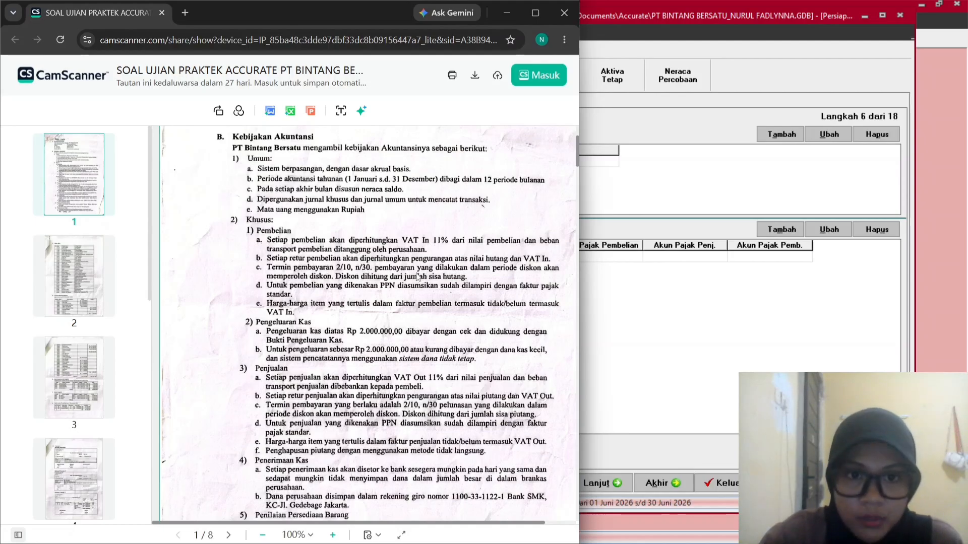
{"action": "left_click", "coordinate": [713, 311]}
{"action": "left_click", "coordinate": [367, 166]}
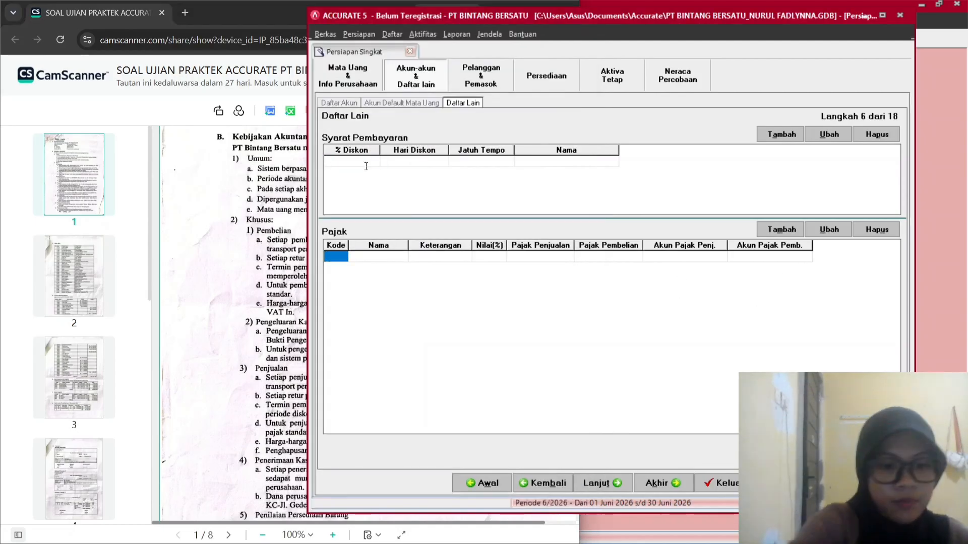
Add a payment term of 2% discount within 10 days, due in 30 days, named 2/10 n/30.
{"action": "type", "text": "2"}
{"action": "key", "text": "Tab"}
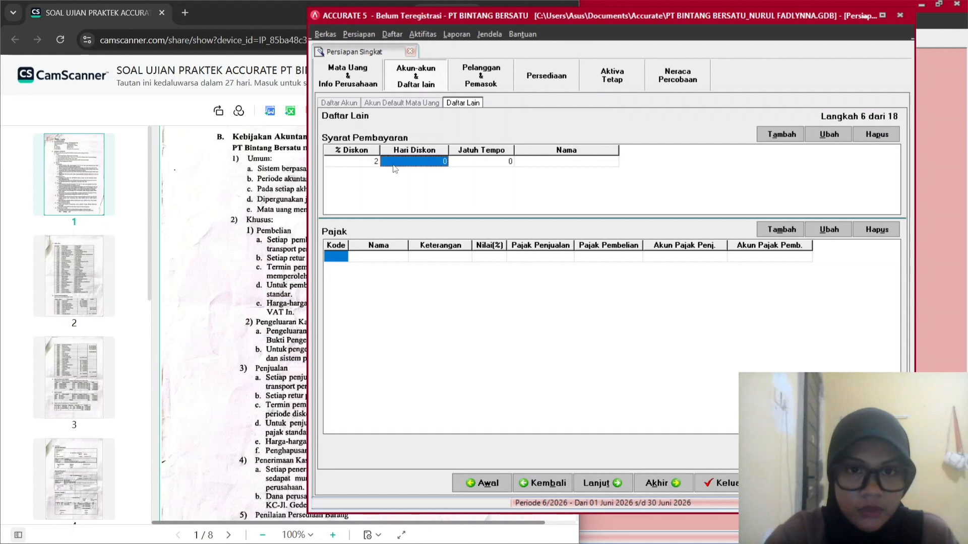
{"action": "type", "text": "10"}
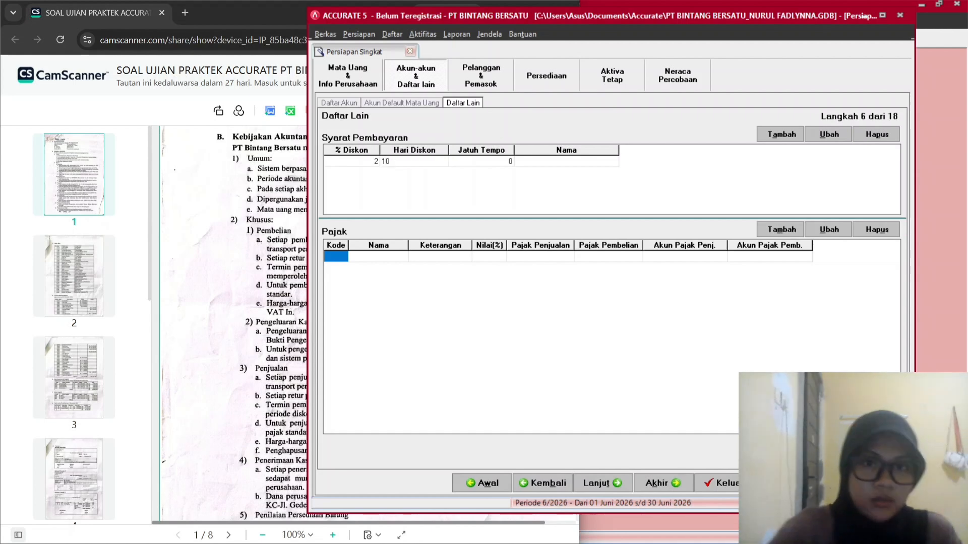
{"action": "key", "text": "Tab"}
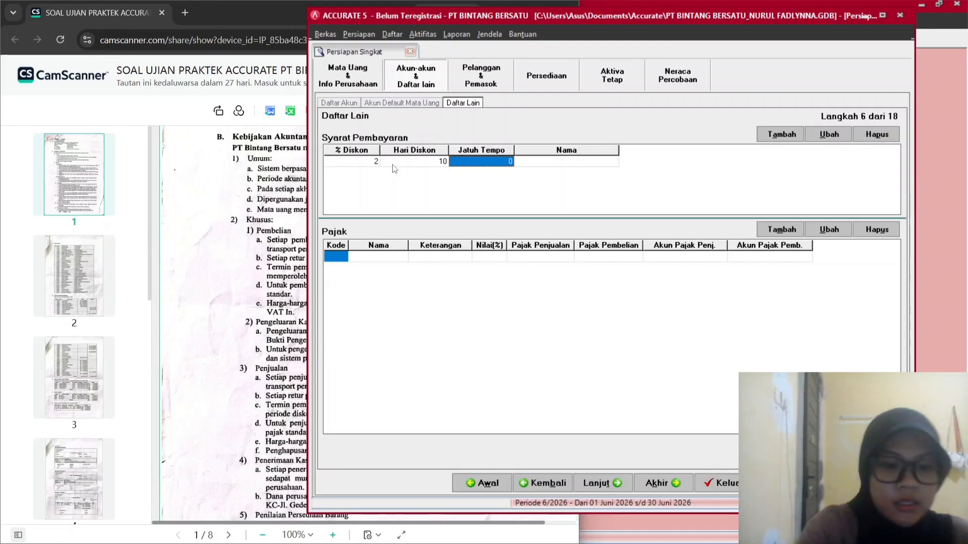
{"action": "type", "text": "3"}
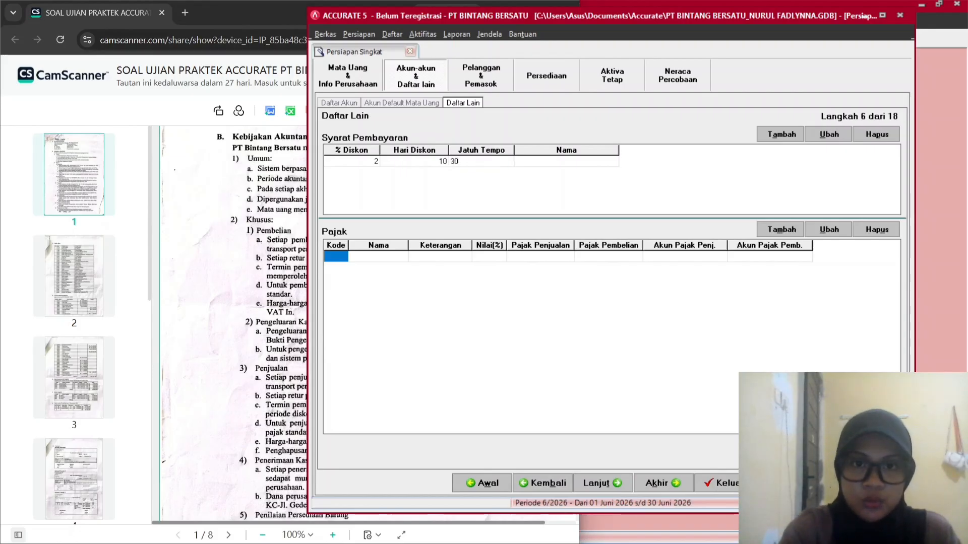
{"action": "key", "text": "Tab"}
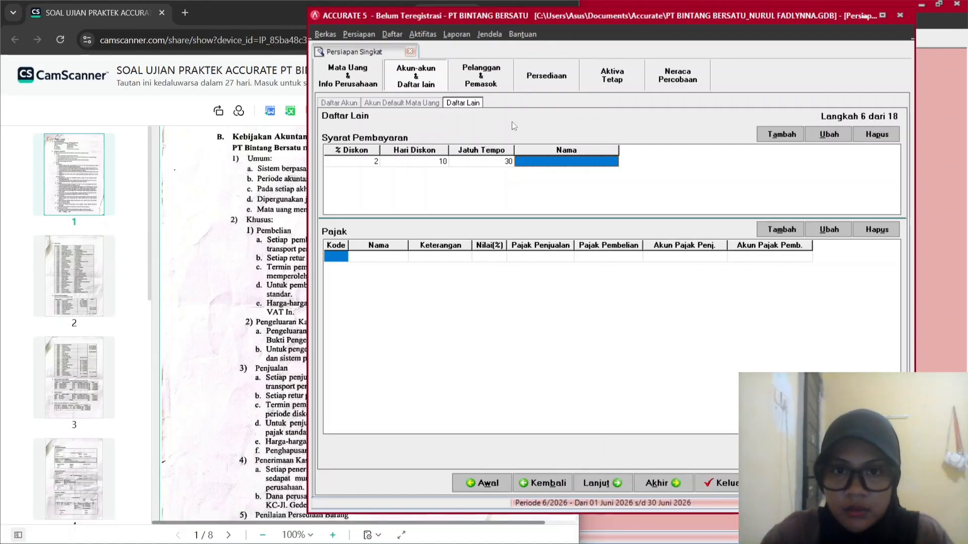
{"action": "left_click", "coordinate": [253, 23]}
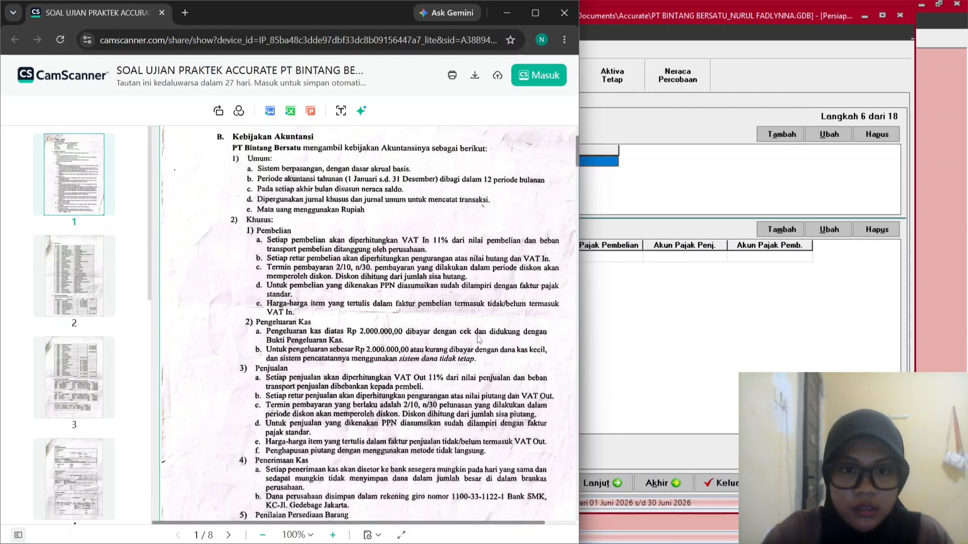
{"action": "left_click", "coordinate": [593, 161]}
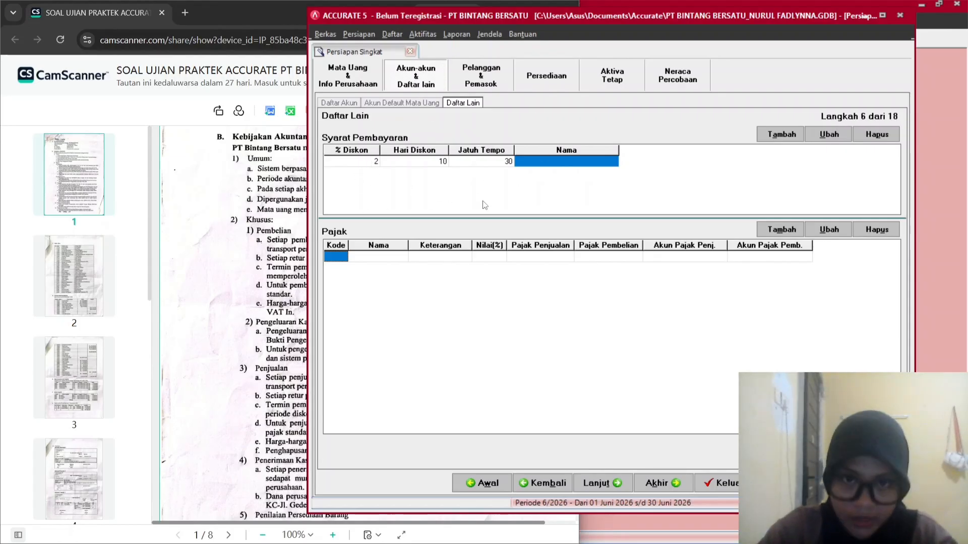
{"action": "left_click", "coordinate": [352, 162]}
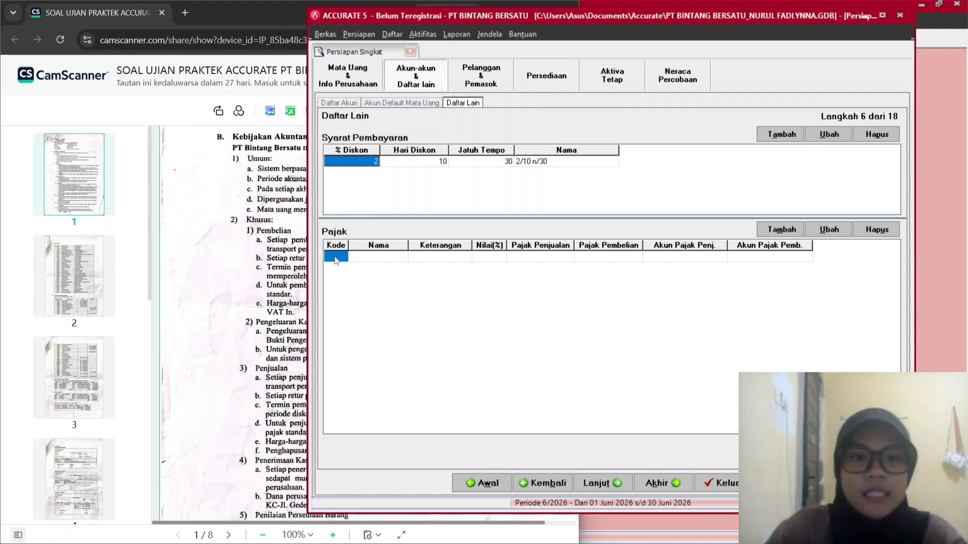
Begin a new tax list entry after checking the tax details in the exam document.
{"action": "left_click", "coordinate": [335, 258]}
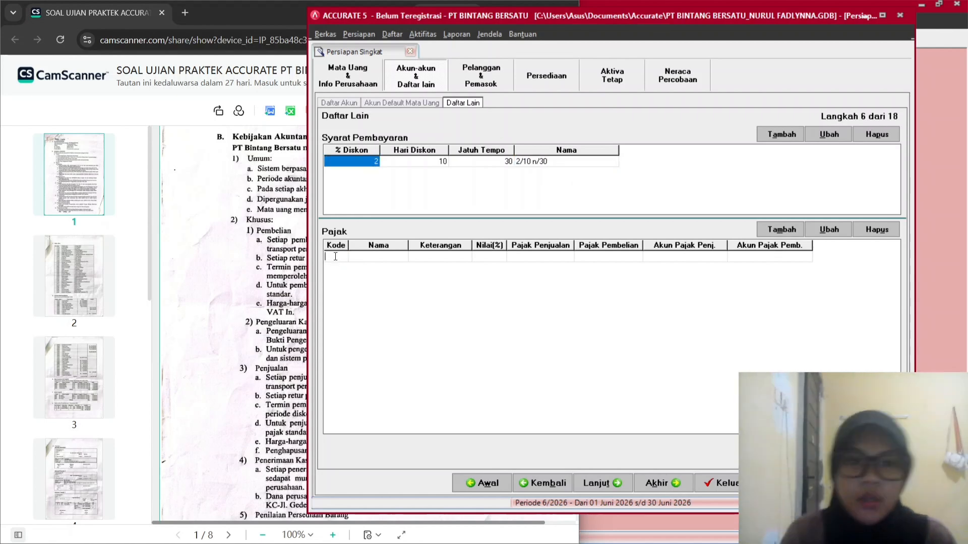
{"action": "left_click", "coordinate": [226, 10]}
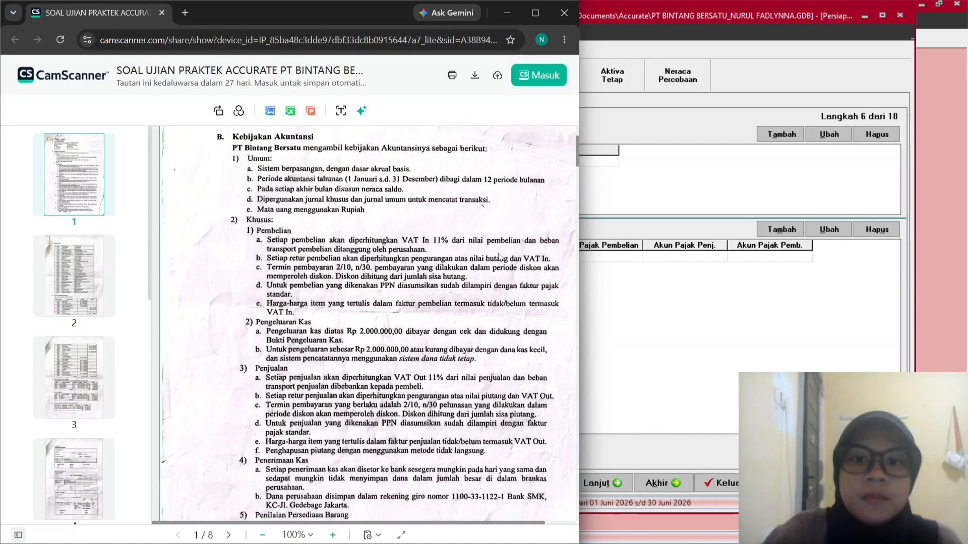
{"action": "left_click", "coordinate": [627, 276]}
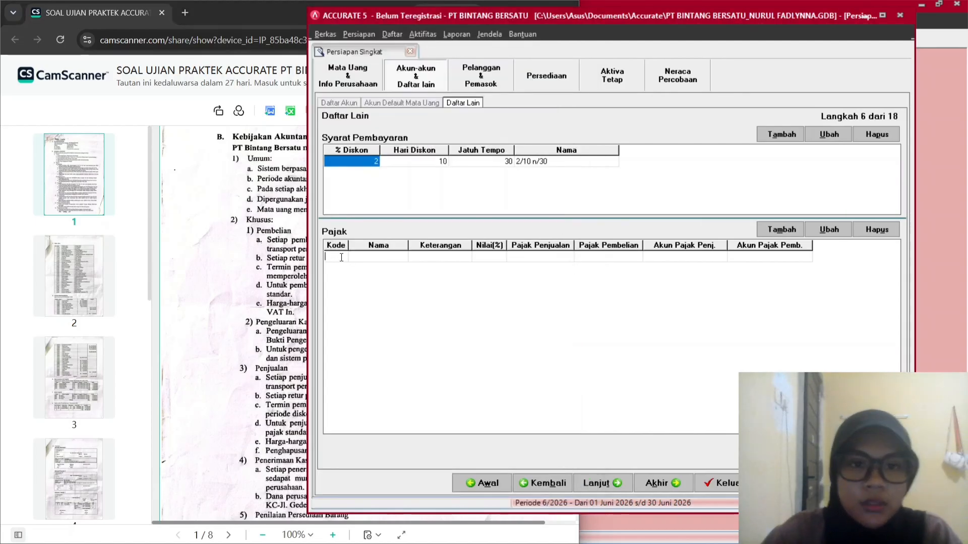
Add tax code T named PPN, 'Pajak Pertambahan Nilai', at an 11% rate.
{"action": "type", "text": "T"}
{"action": "key", "text": "Tab"}
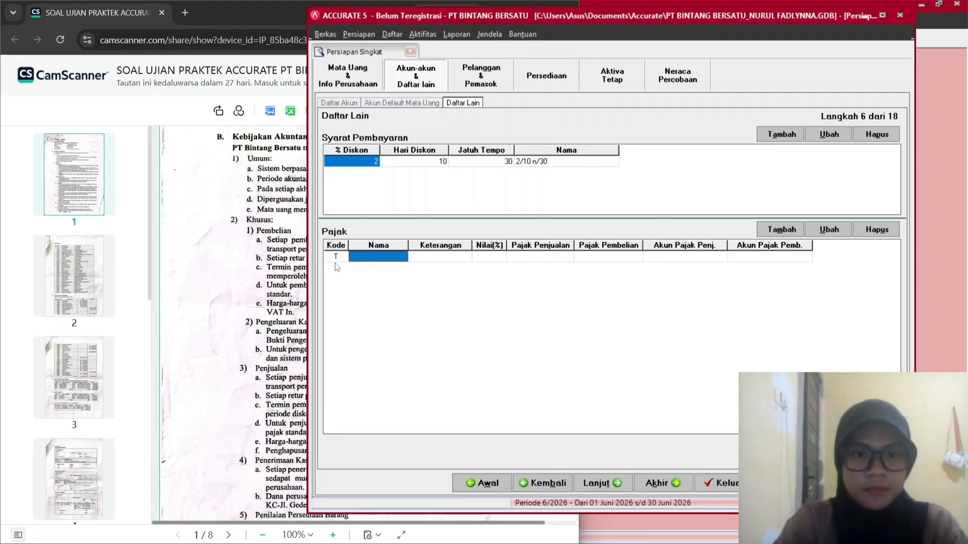
{"action": "type", "text": "PPN"}
{"action": "key", "text": "Tab"}
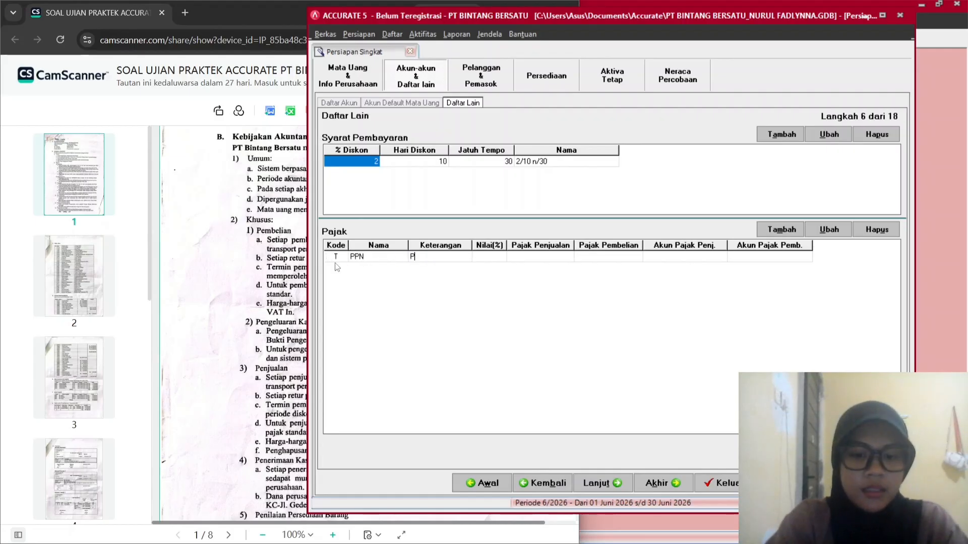
{"action": "type", "text": "Pajak Pert"}
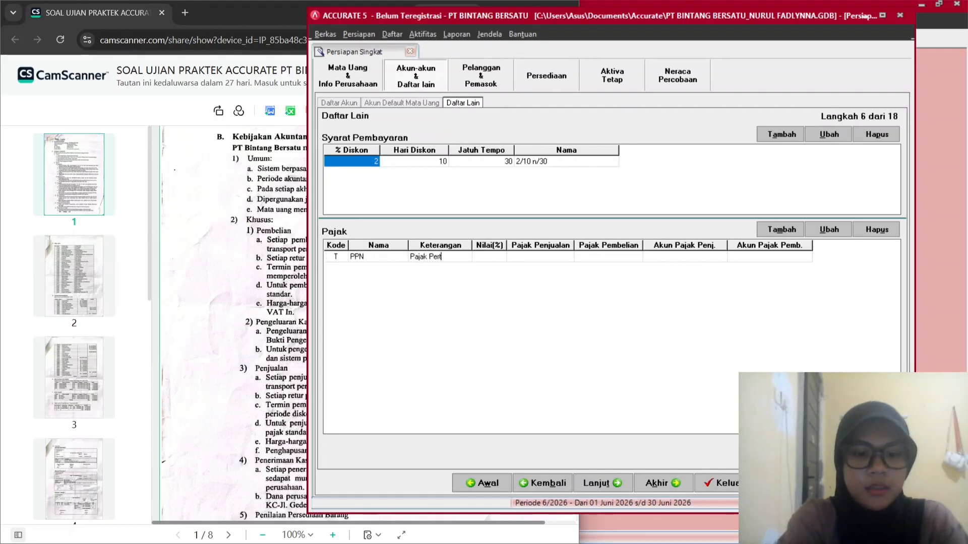
{"action": "type", "text": "ambahan Nilai"}
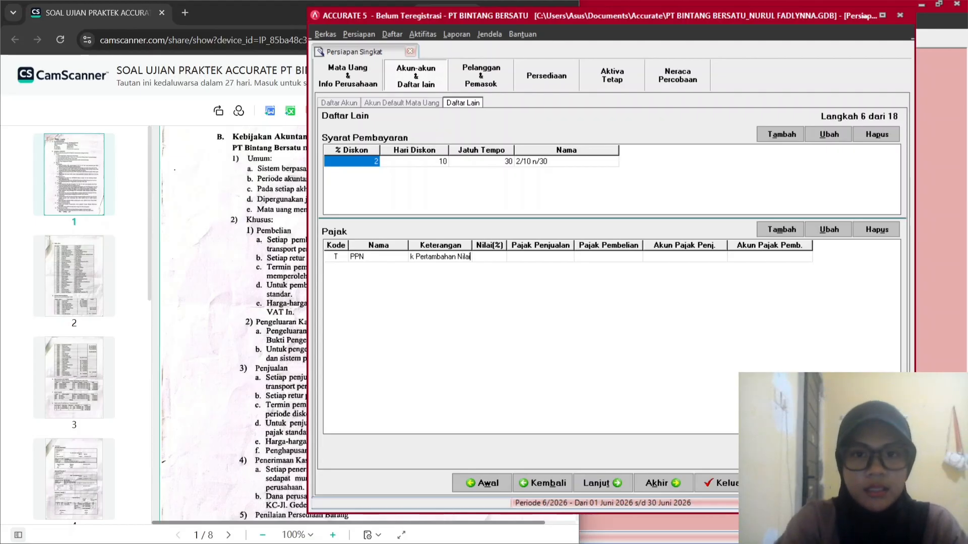
{"action": "key", "text": "Tab"}
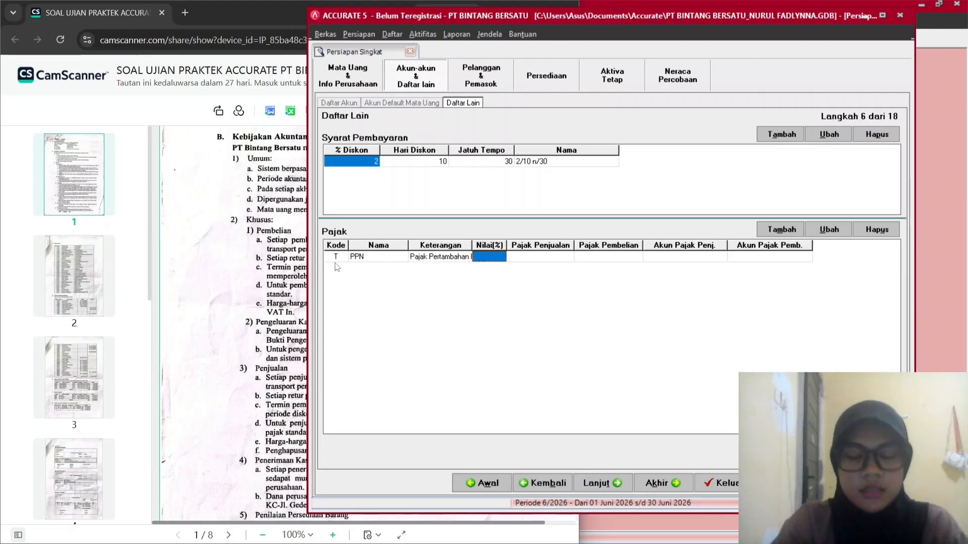
{"action": "type", "text": "11"}
{"action": "key", "text": "Tab"}
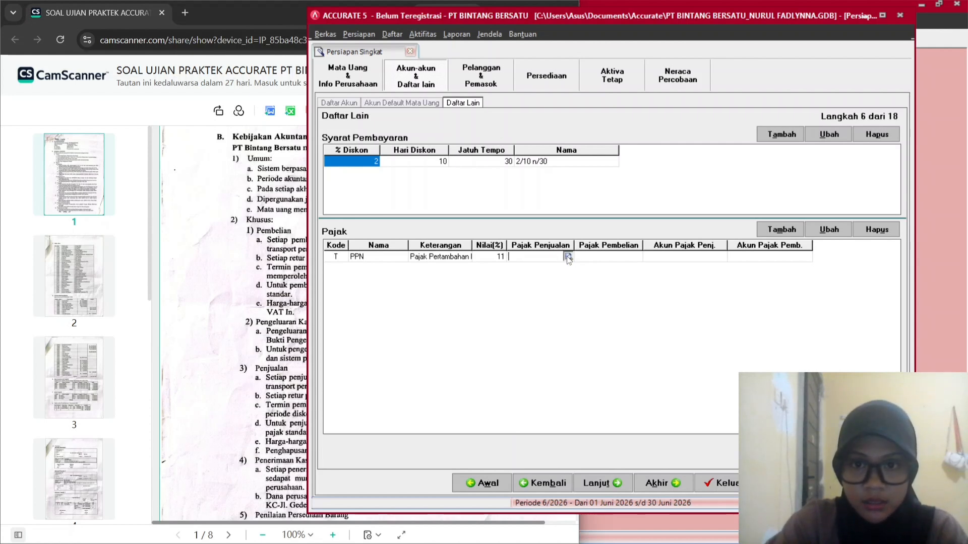
Assign PPN's sales tax account 22310 VAT Out and purchase tax account 22330 VAT In.
{"action": "left_click", "coordinate": [569, 257]}
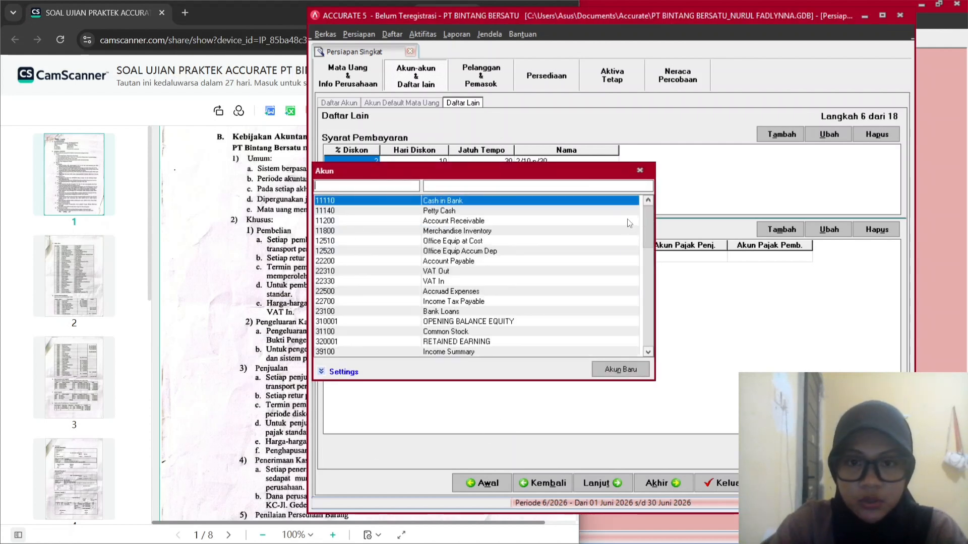
{"action": "scroll", "coordinate": [650, 334], "scroll_direction": "down", "scroll_amount": 20}
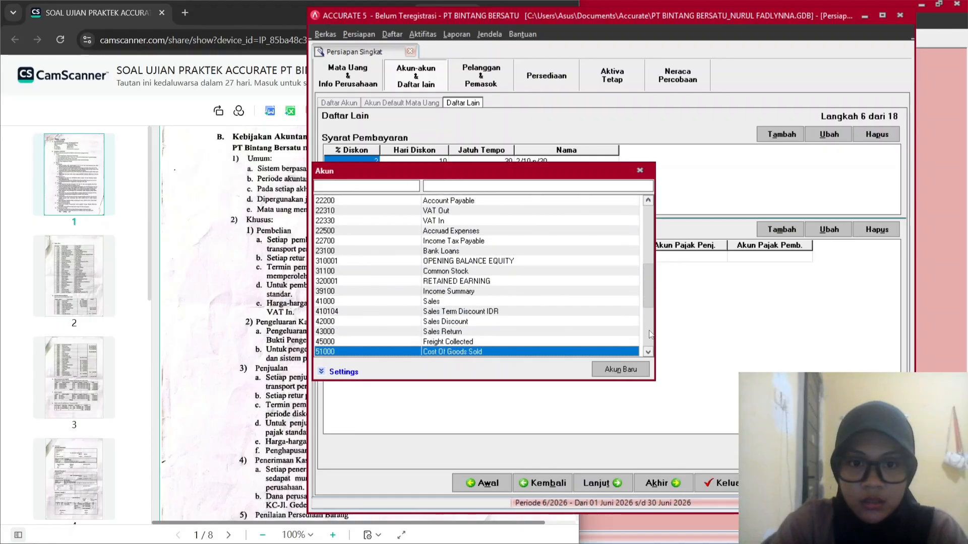
{"action": "scroll", "coordinate": [657, 208], "scroll_direction": "up", "scroll_amount": 20}
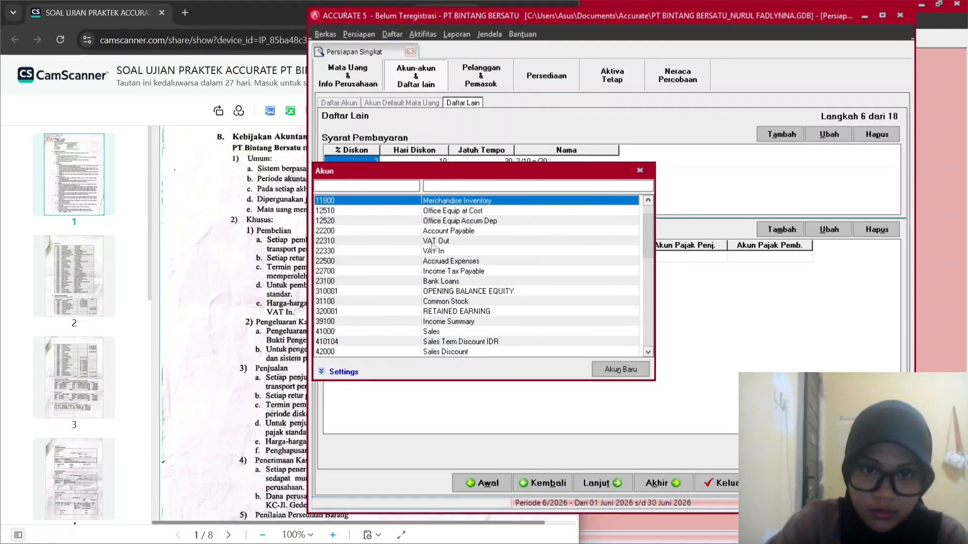
{"action": "double_click", "coordinate": [639, 255]}
{"action": "left_click", "coordinate": [630, 257]}
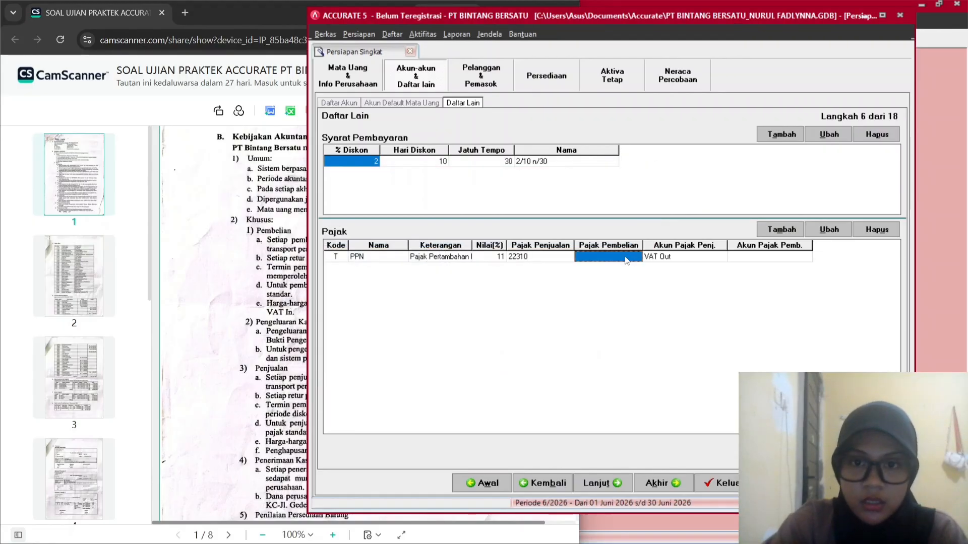
{"action": "left_click", "coordinate": [637, 256]}
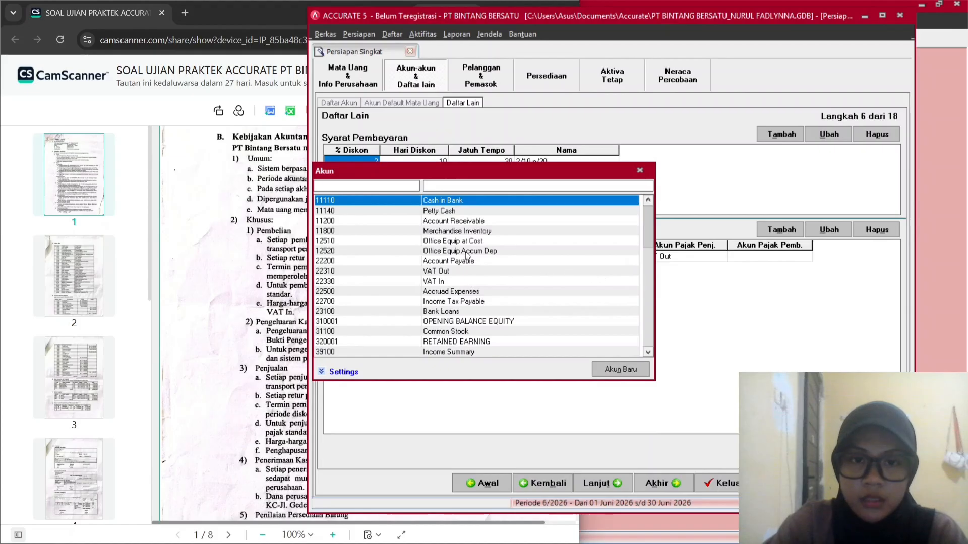
{"action": "double_click", "coordinate": [470, 280]}
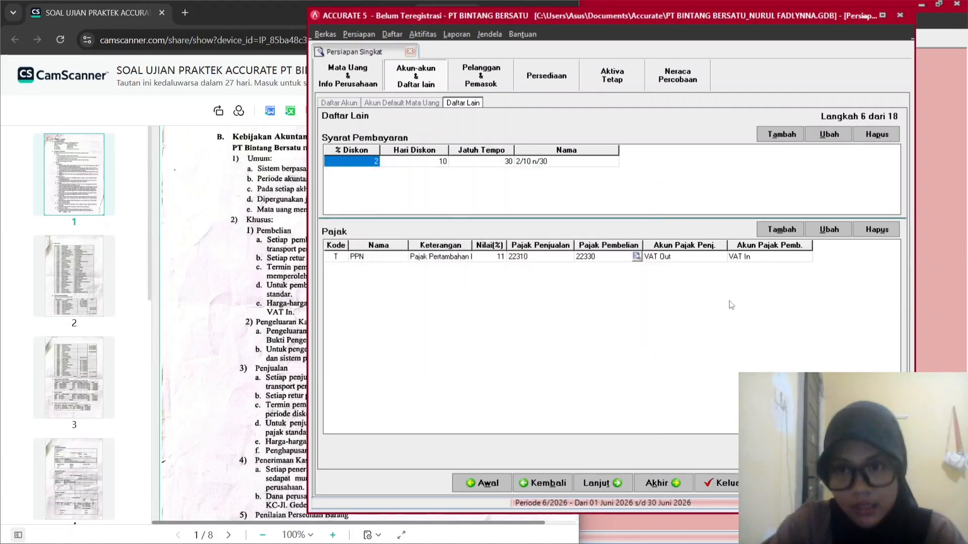
{"action": "left_click", "coordinate": [775, 258]}
{"action": "key", "text": "Tab"}
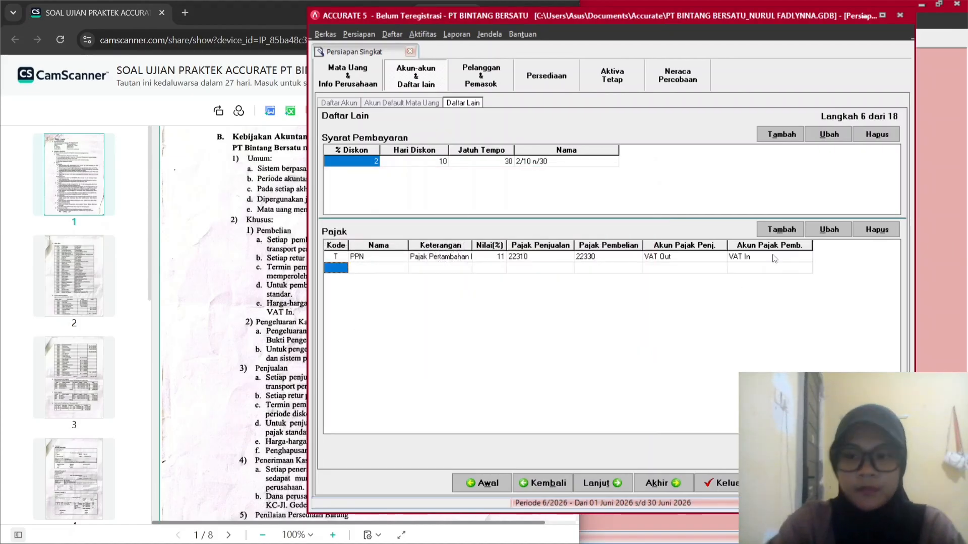
{"action": "left_click", "coordinate": [775, 258]}
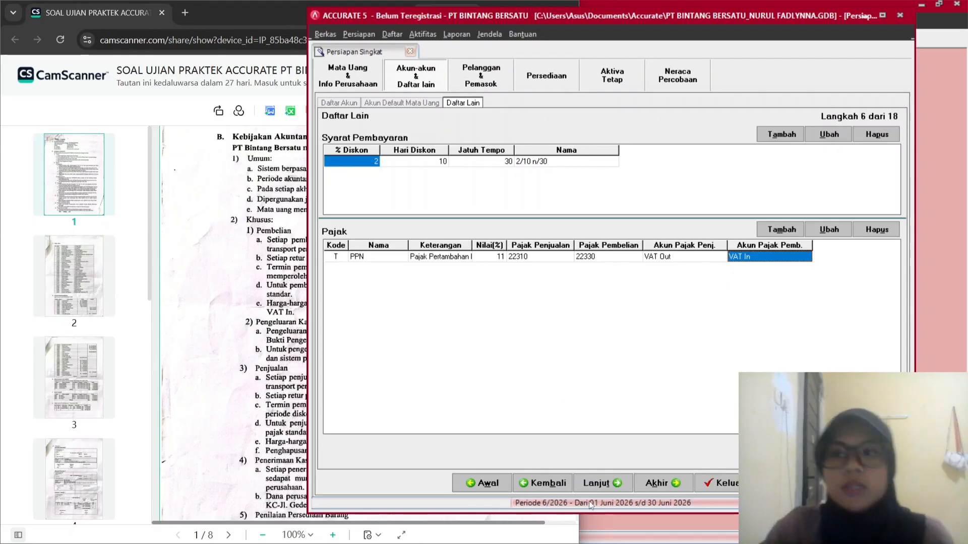
Advance the wizard to the customer list step and read the customer data in the exam document.
{"action": "left_click", "coordinate": [601, 487]}
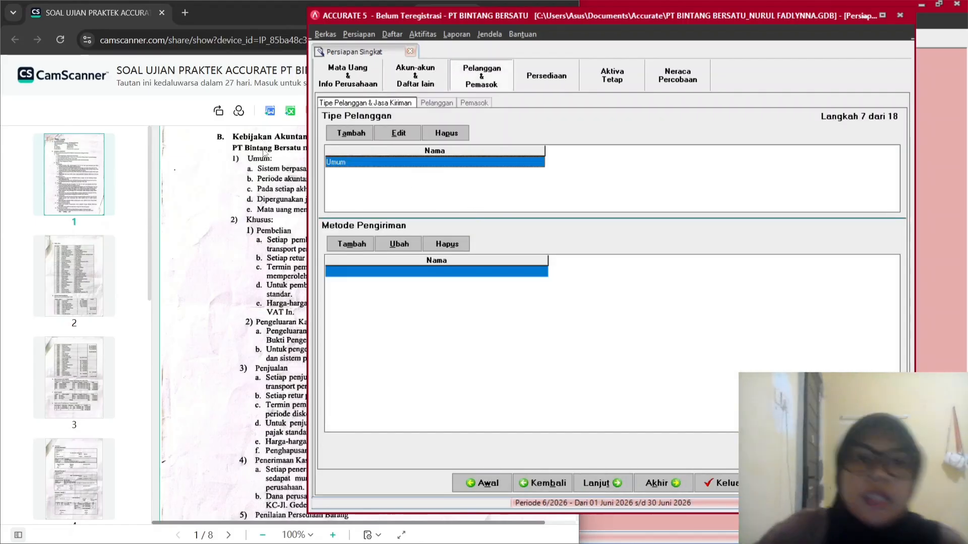
{"action": "left_click", "coordinate": [611, 485]}
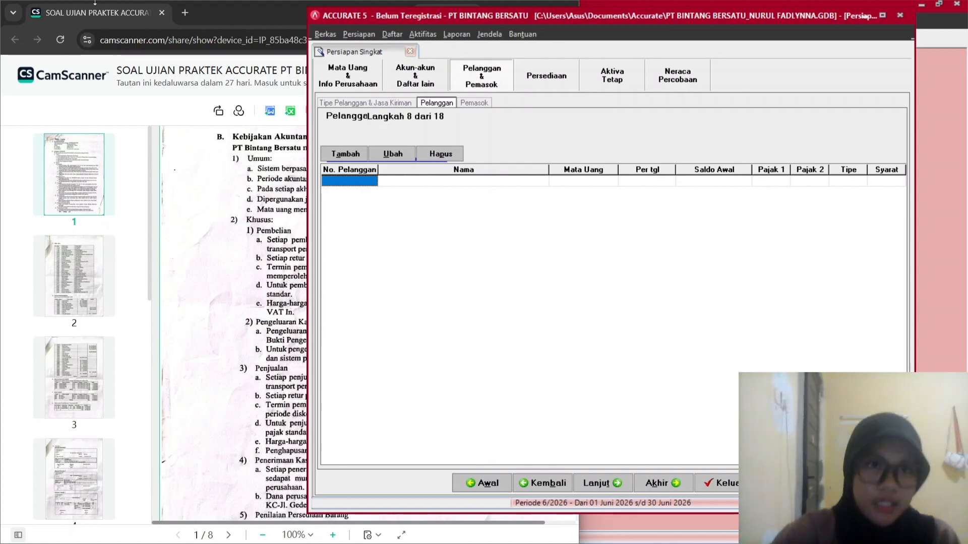
{"action": "left_click", "coordinate": [300, 376]}
{"action": "scroll", "coordinate": [300, 376], "scroll_direction": "down", "scroll_amount": 20}
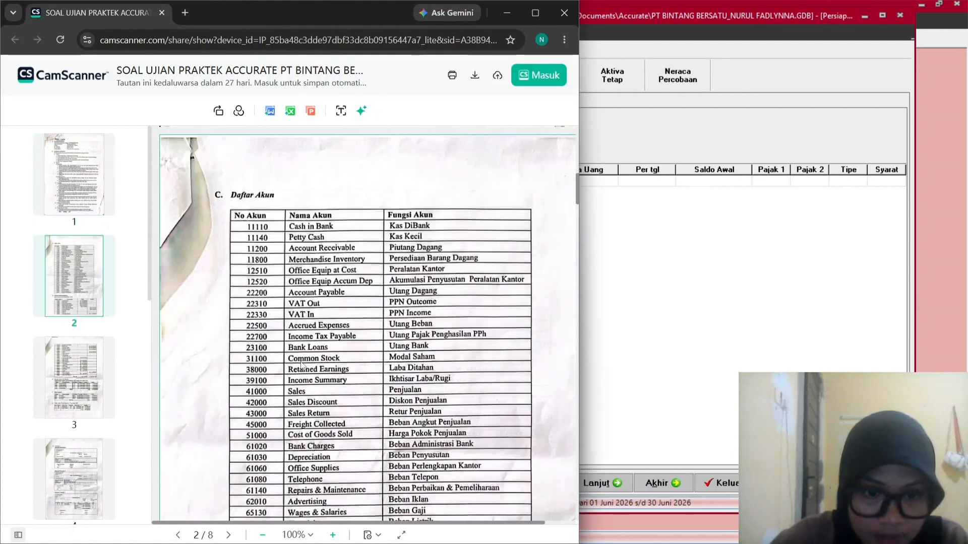
{"action": "scroll", "coordinate": [301, 363], "scroll_direction": "down", "scroll_amount": 6}
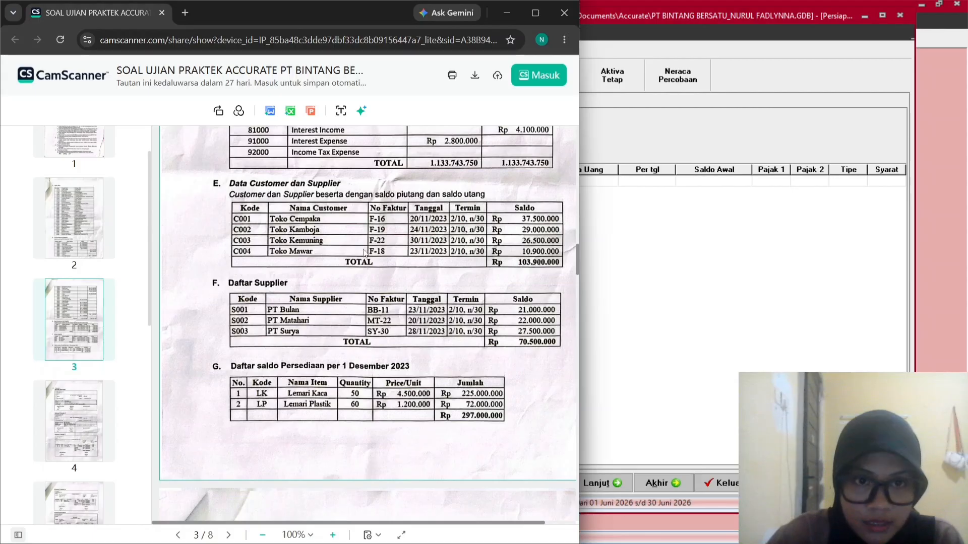
{"action": "left_click", "coordinate": [673, 288]}
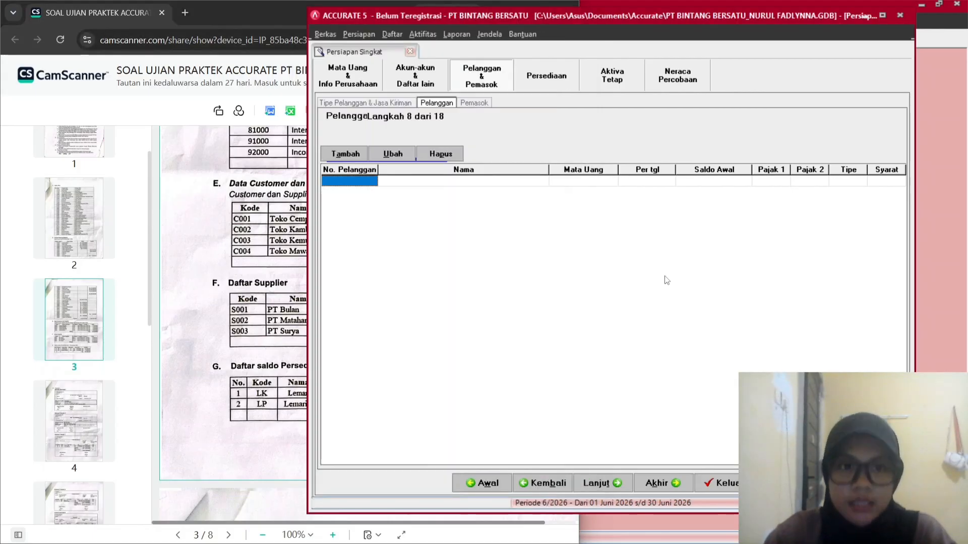
Enter customer code C001 with the name Toko Cempaka.
{"action": "type", "text": "C"}
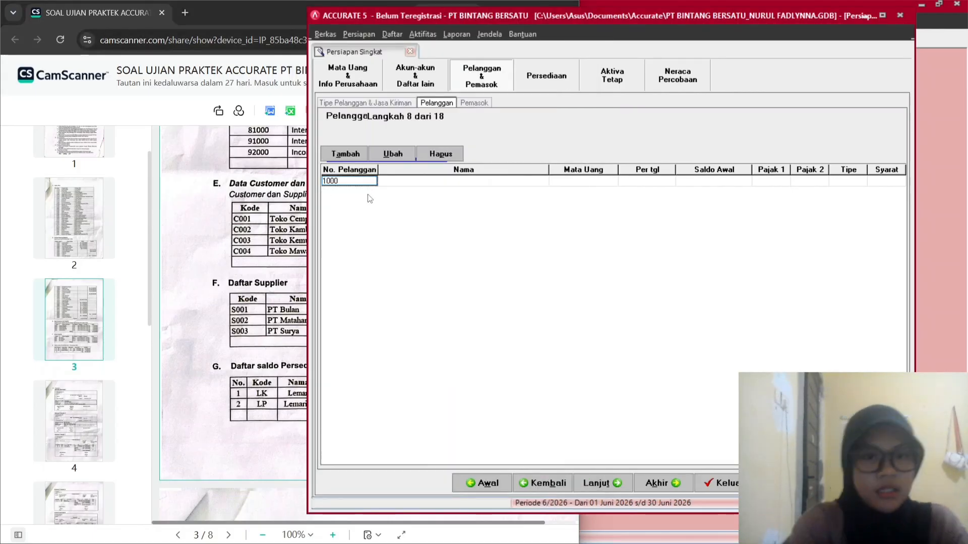
{"action": "type", "text": "001"}
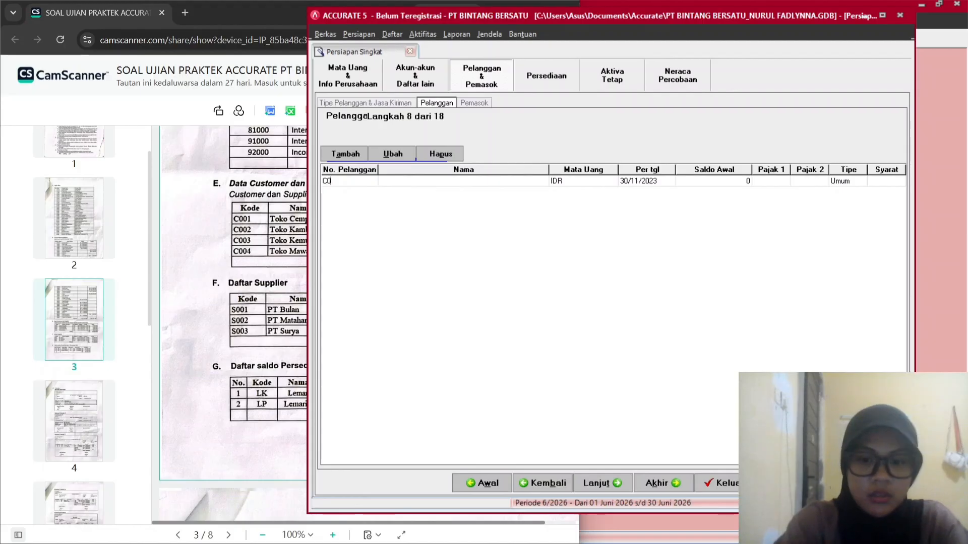
{"action": "key", "text": "Tab"}
{"action": "type", "text": "Tok"}
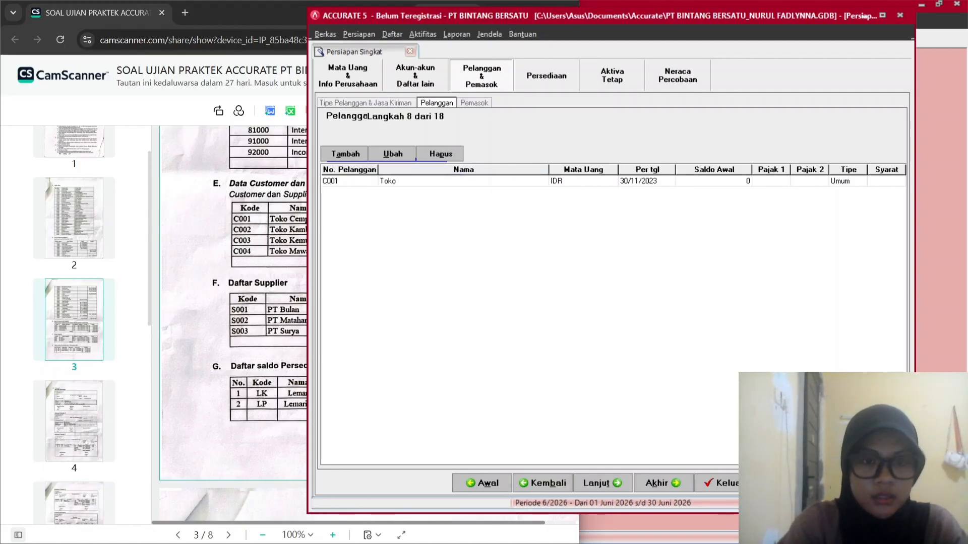
{"action": "type", "text": "o"}
{"action": "left_click", "coordinate": [218, 16]}
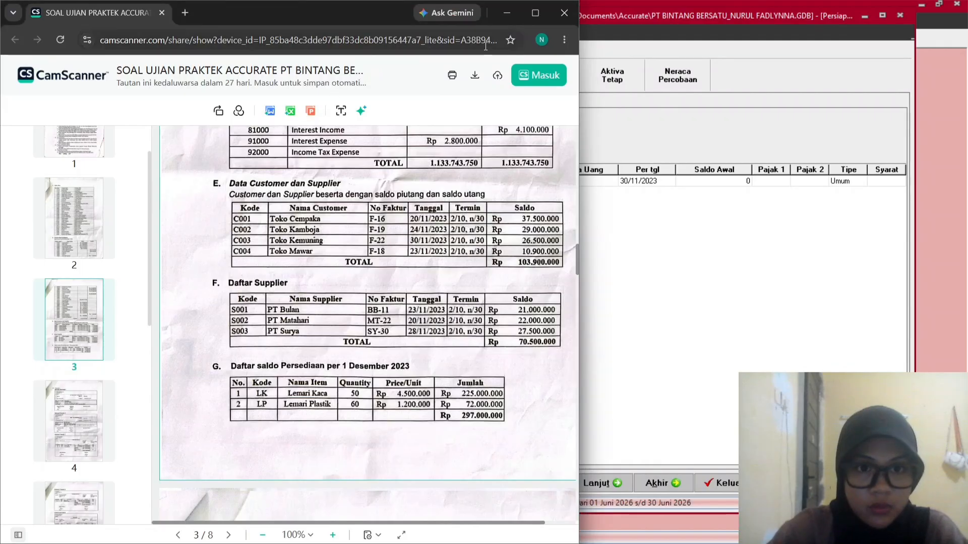
{"action": "left_click", "coordinate": [728, 16]}
{"action": "type", "text": "C"}
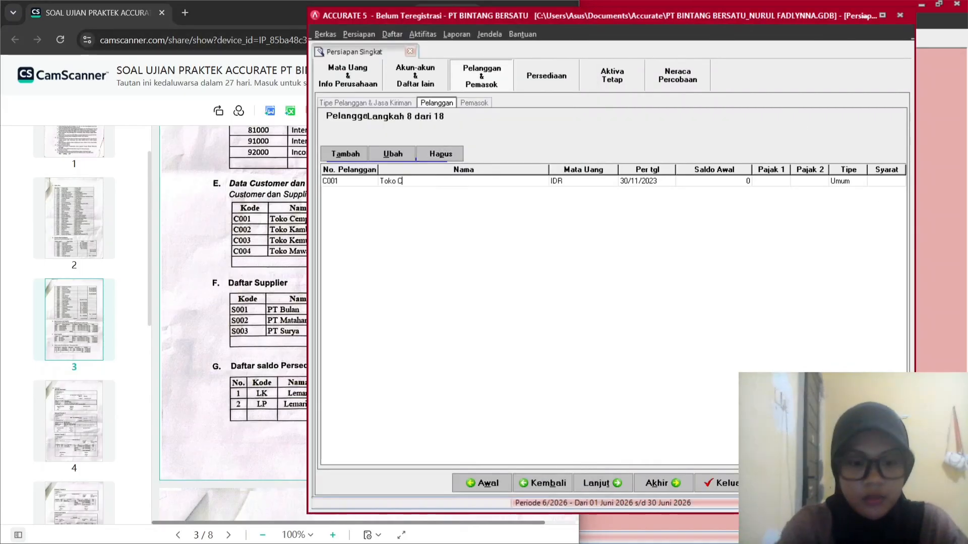
{"action": "type", "text": "empaka"}
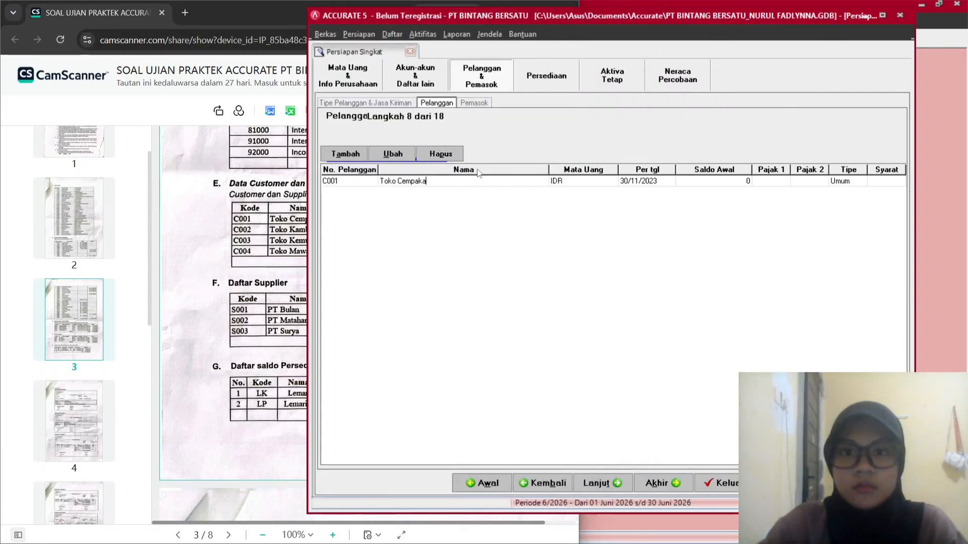
{"action": "key", "text": "Tab"}
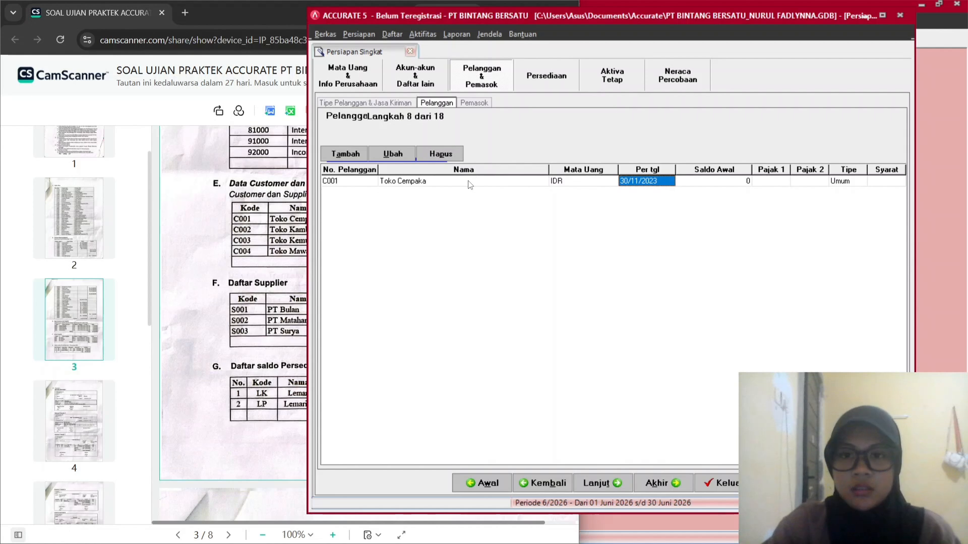
Set C001's balance date to 20/11/23 from the exam document's invoice date.
{"action": "left_click", "coordinate": [293, 3]}
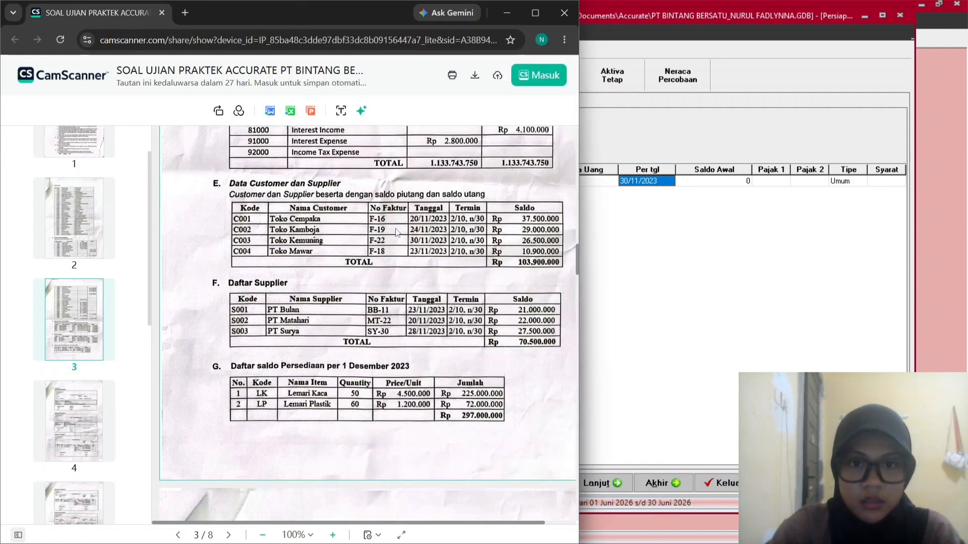
{"action": "left_click", "coordinate": [637, 180]}
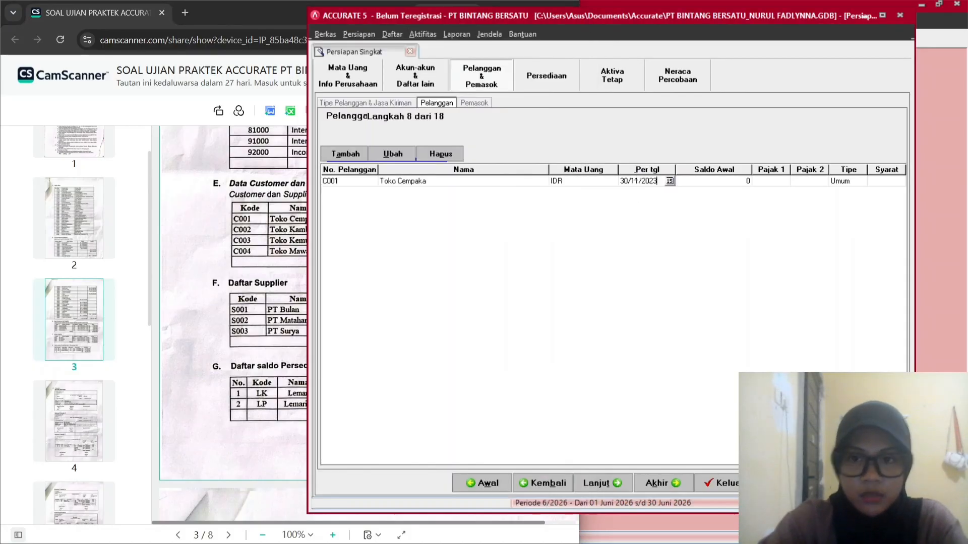
{"action": "key", "text": "BackSpace"}
{"action": "key", "text": "BackSpace"}
{"action": "key", "text": "BackSpace"}
{"action": "key", "text": "BackSpace"}
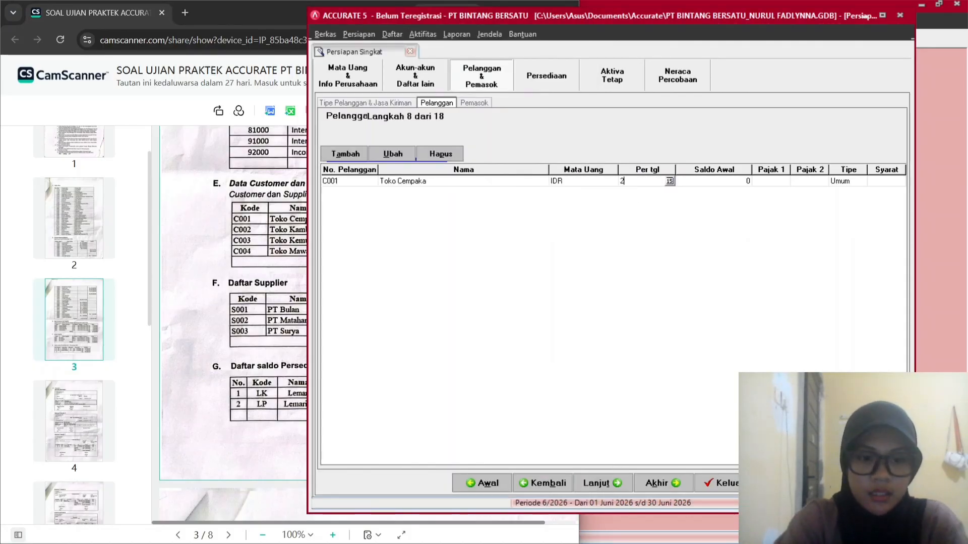
{"action": "type", "text": "20/11/2020"}
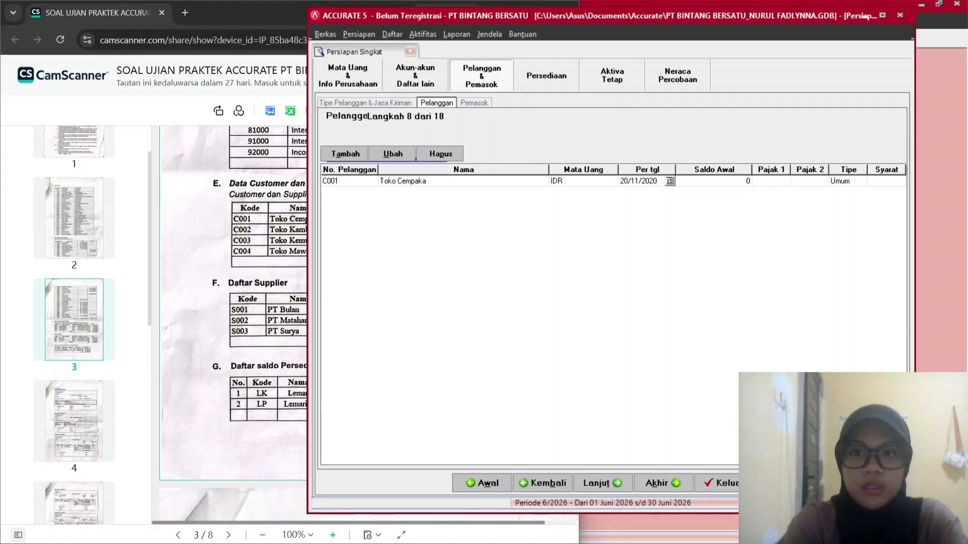
{"action": "key", "text": "BackSpace"}
{"action": "type", "text": "3"}
Give C001 a 37.500.000 opening balance and PPN as its first tax.
{"action": "left_click", "coordinate": [270, 9]}
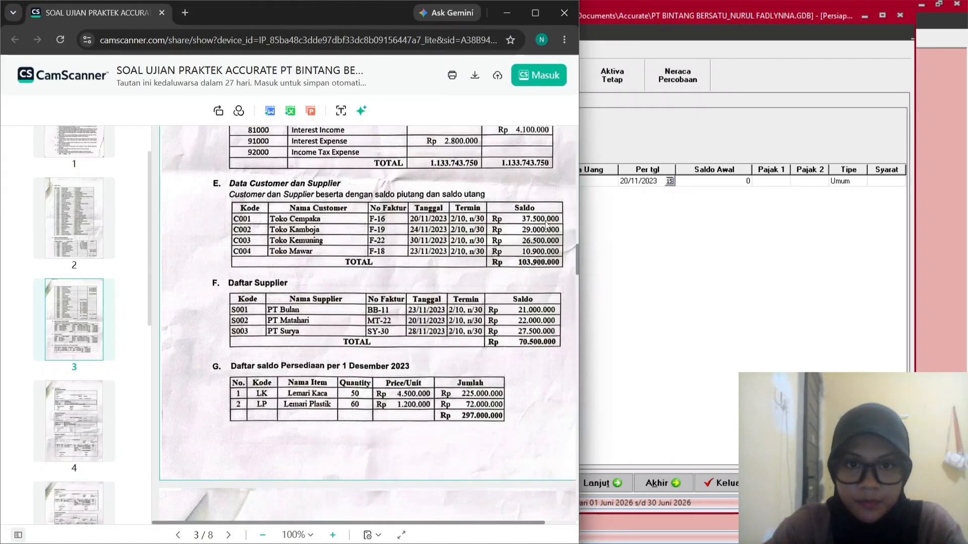
{"action": "left_click", "coordinate": [722, 186]}
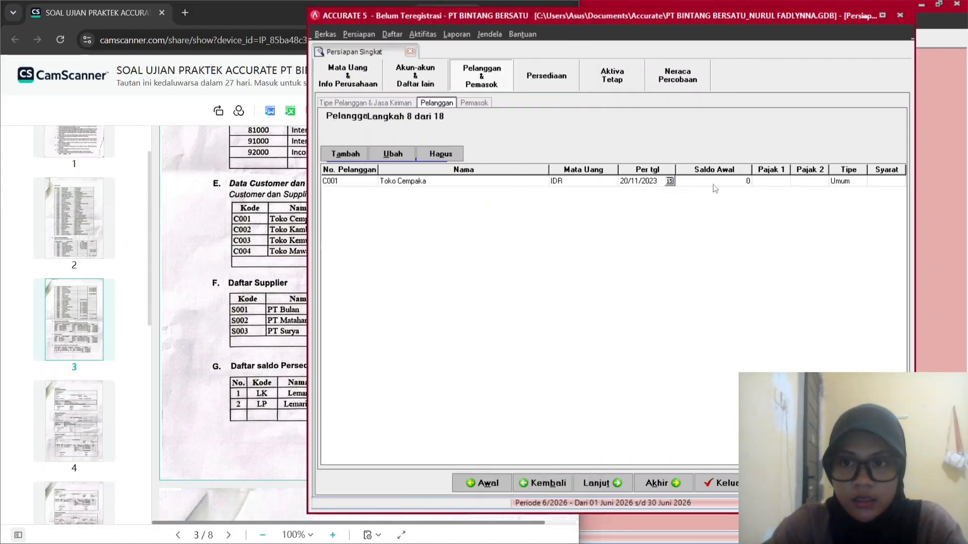
{"action": "left_click", "coordinate": [252, 2]}
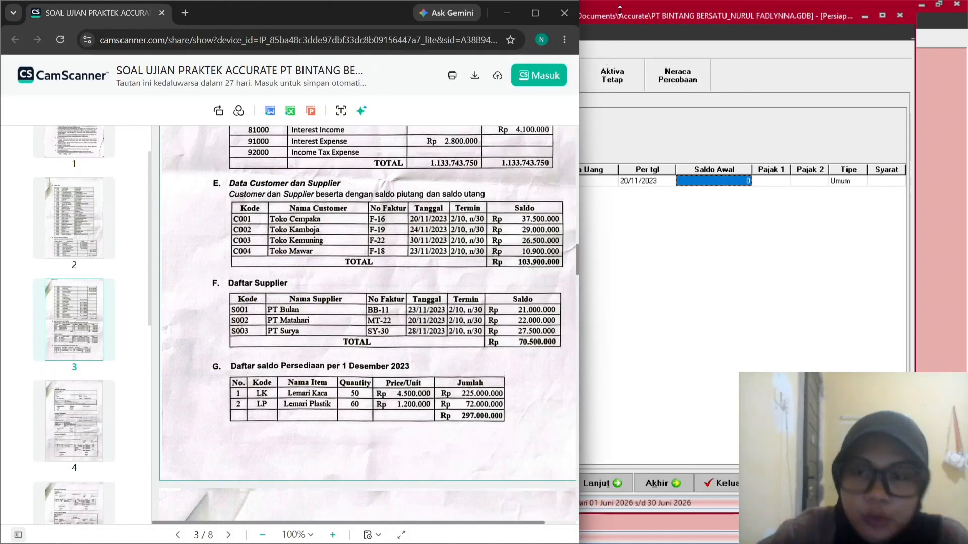
{"action": "left_click", "coordinate": [620, 11]}
{"action": "type", "text": "37"}
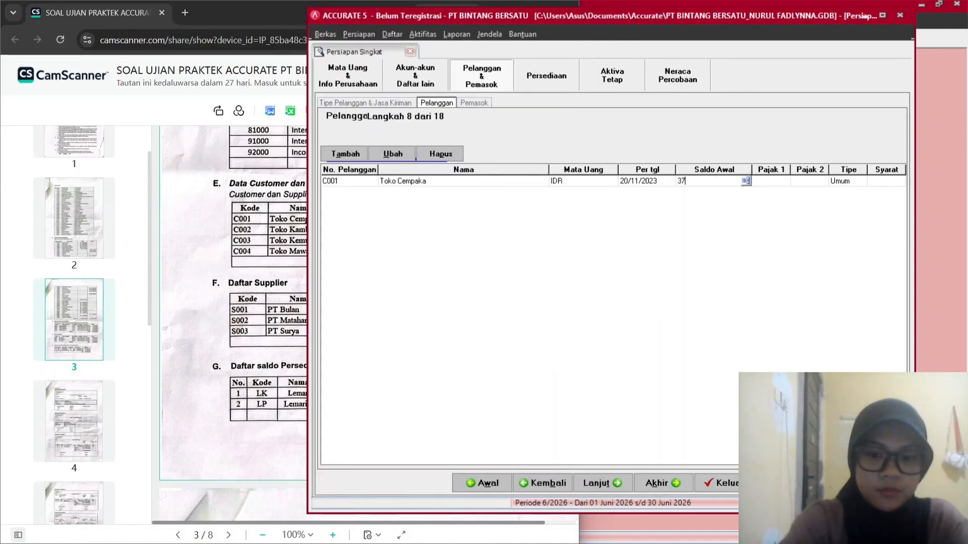
{"action": "type", "text": ".500.00000"}
{"action": "key", "text": "Tab"}
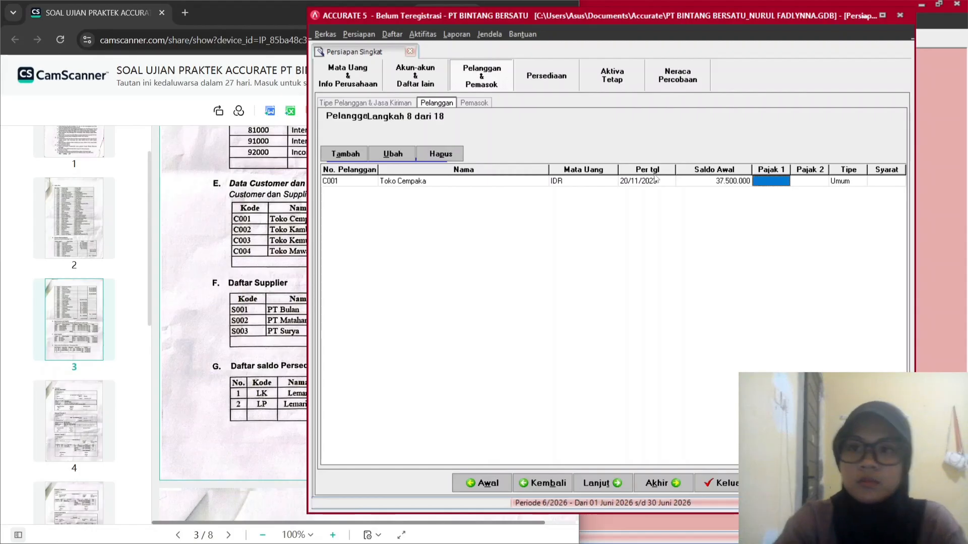
{"action": "type", "text": "PPN"}
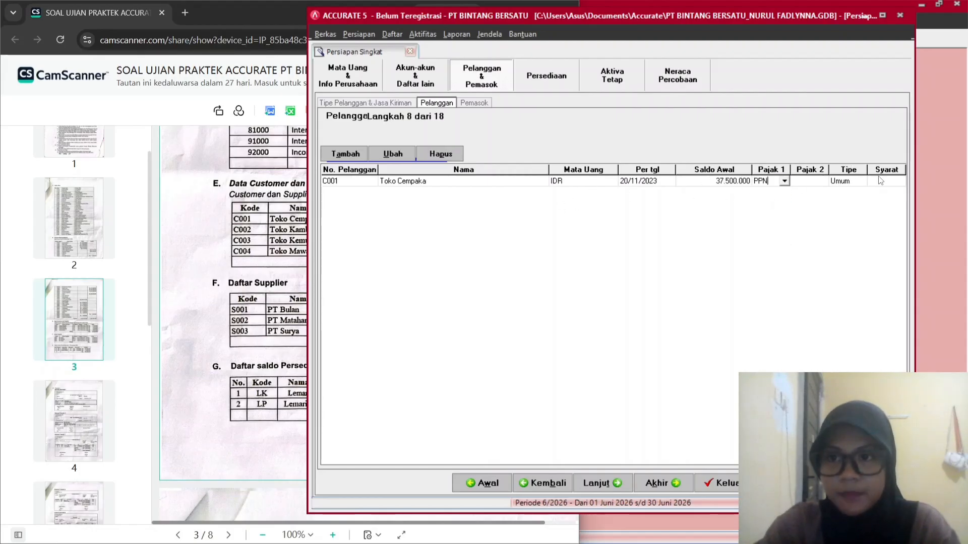
{"action": "key", "text": "Tab"}
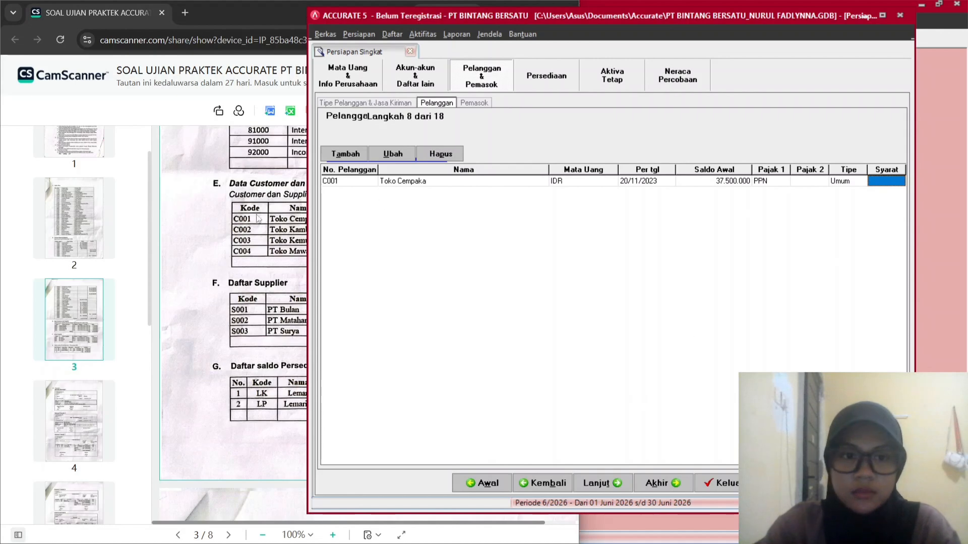
Set C001's payment terms to 2/10 n/30 and start a new customer row.
{"action": "left_click", "coordinate": [286, 12]}
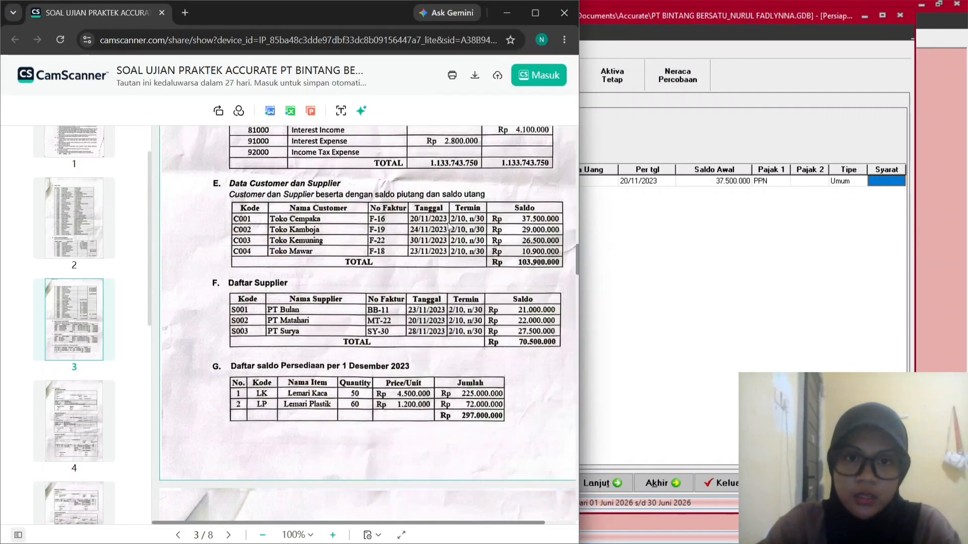
{"action": "left_click", "coordinate": [883, 182]}
{"action": "left_click", "coordinate": [882, 183]}
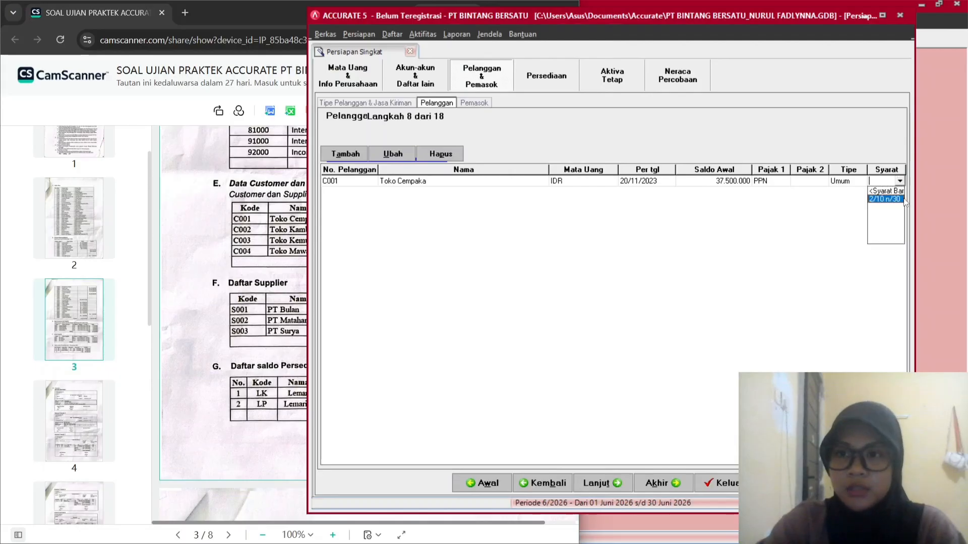
{"action": "left_click", "coordinate": [883, 185]}
{"action": "left_click", "coordinate": [900, 181]}
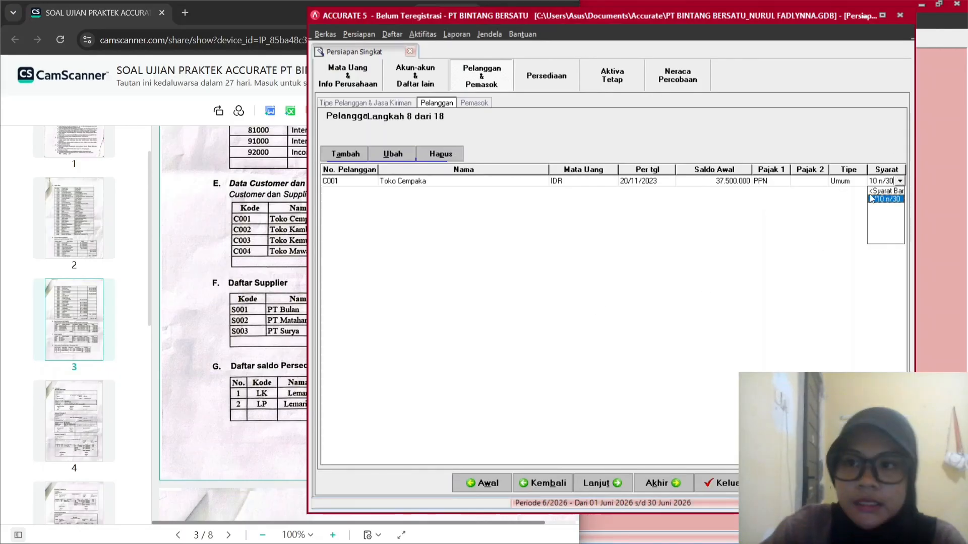
{"action": "left_click", "coordinate": [799, 242]}
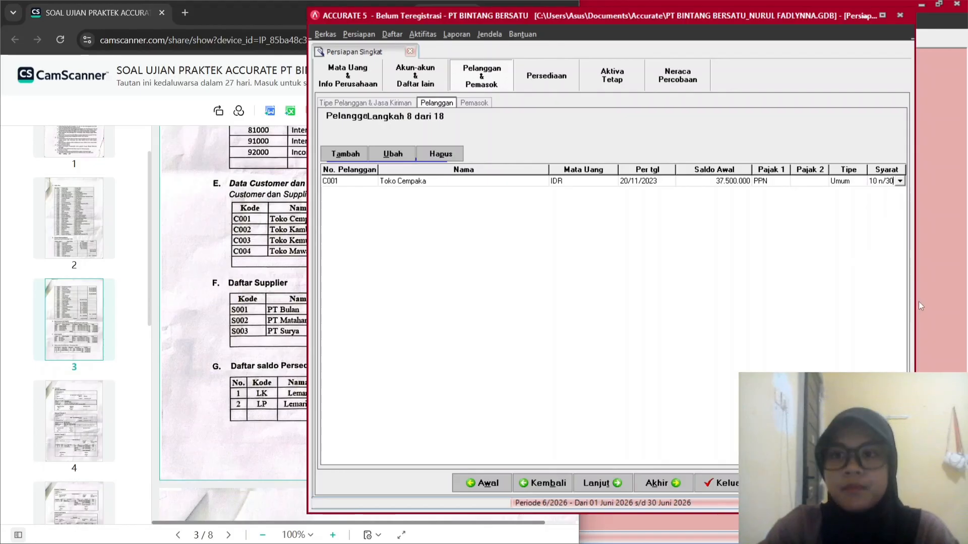
{"action": "key", "text": "Return"}
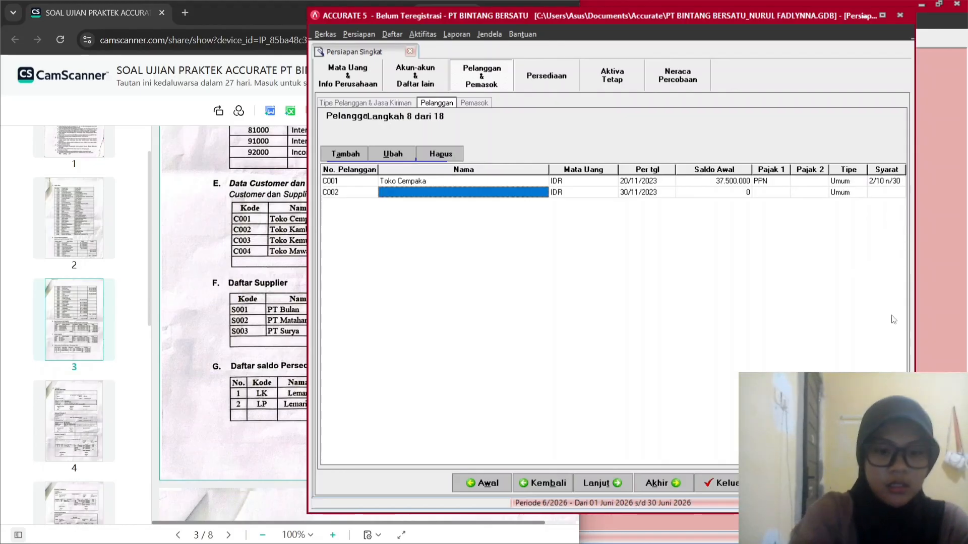
Enter customer C002 as Toko Kamboja dated 24/11/2023.
{"action": "type", "text": "Tok"}
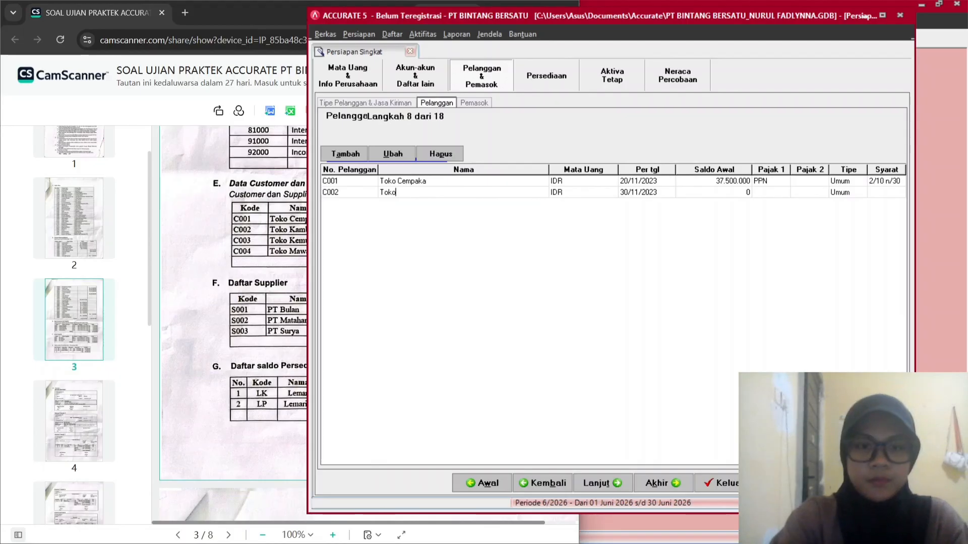
{"action": "type", "text": "o"}
{"action": "left_click", "coordinate": [354, 3]}
{"action": "left_click", "coordinate": [607, 44]}
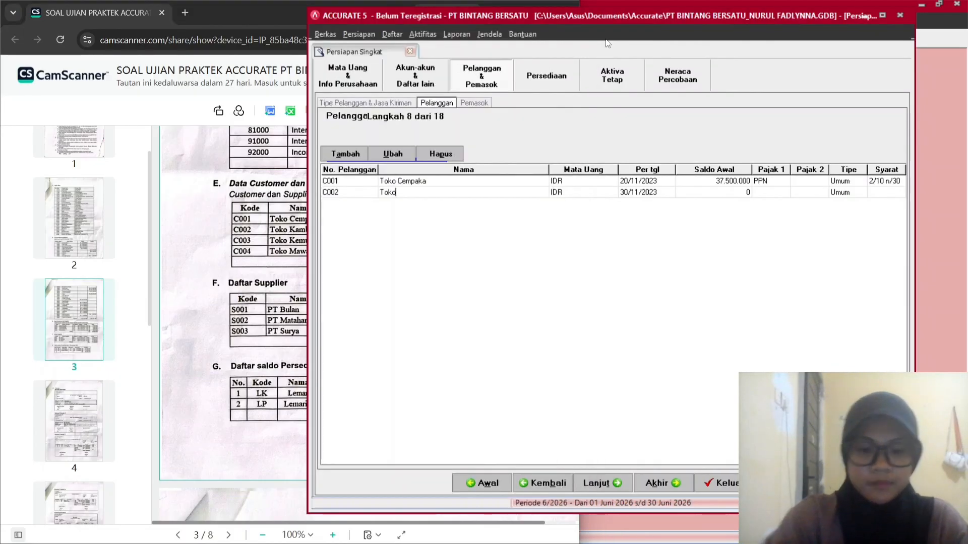
{"action": "type", "text": "Kam"}
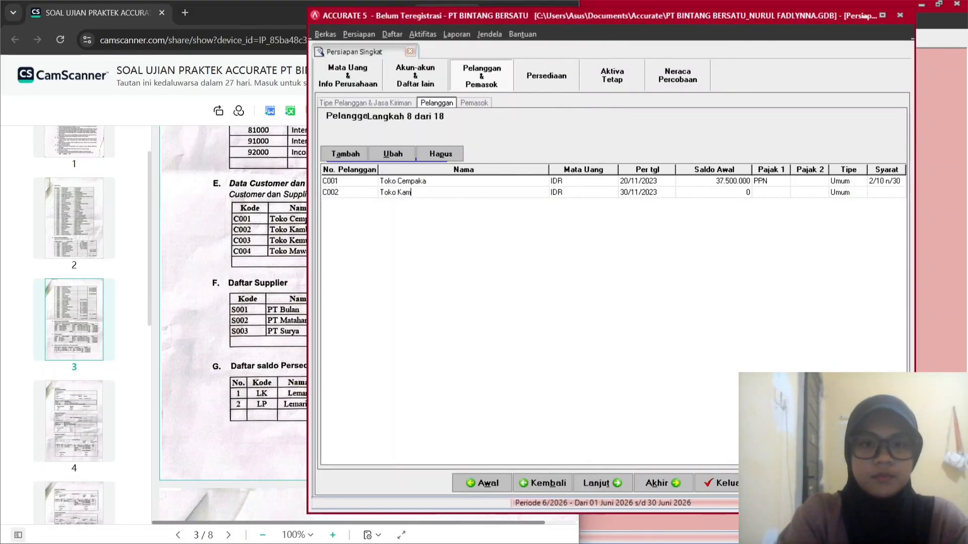
{"action": "type", "text": "boja"}
{"action": "key", "text": "Tab"}
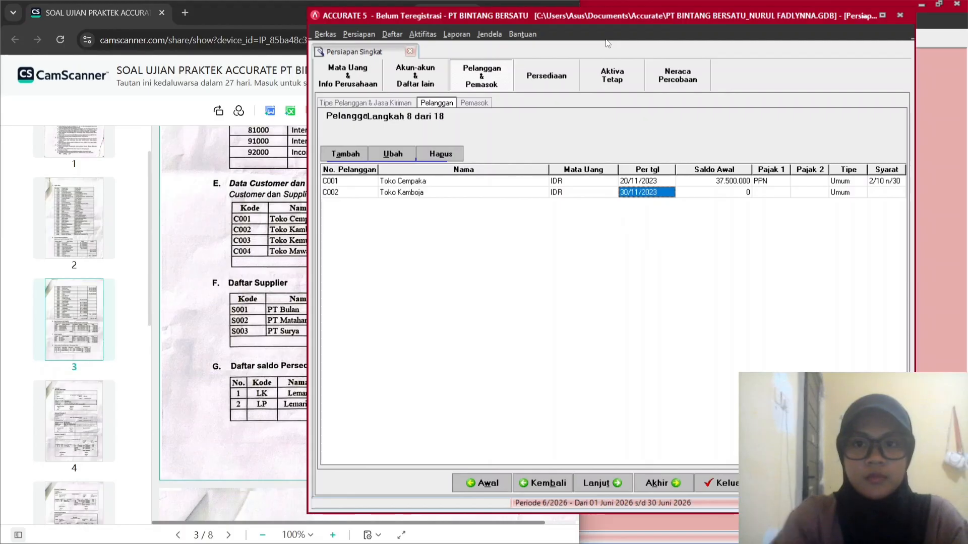
{"action": "left_click", "coordinate": [192, 16]}
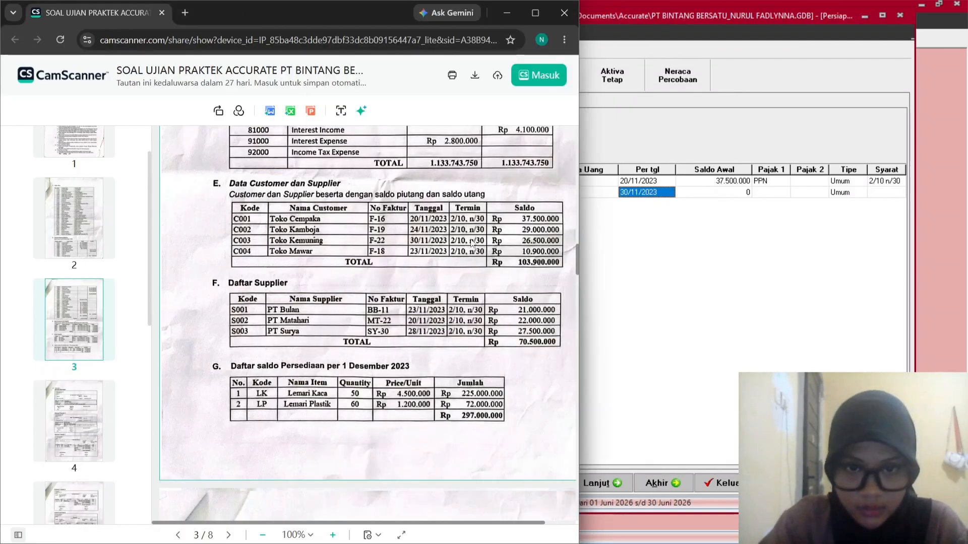
{"action": "left_click", "coordinate": [688, 38]}
{"action": "type", "text": "2"}
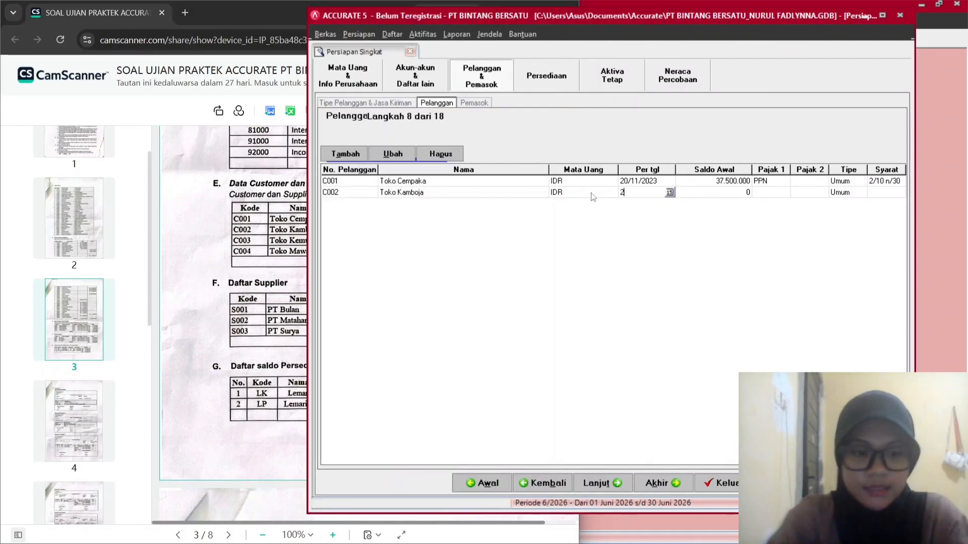
{"action": "type", "text": "4/11/2023"}
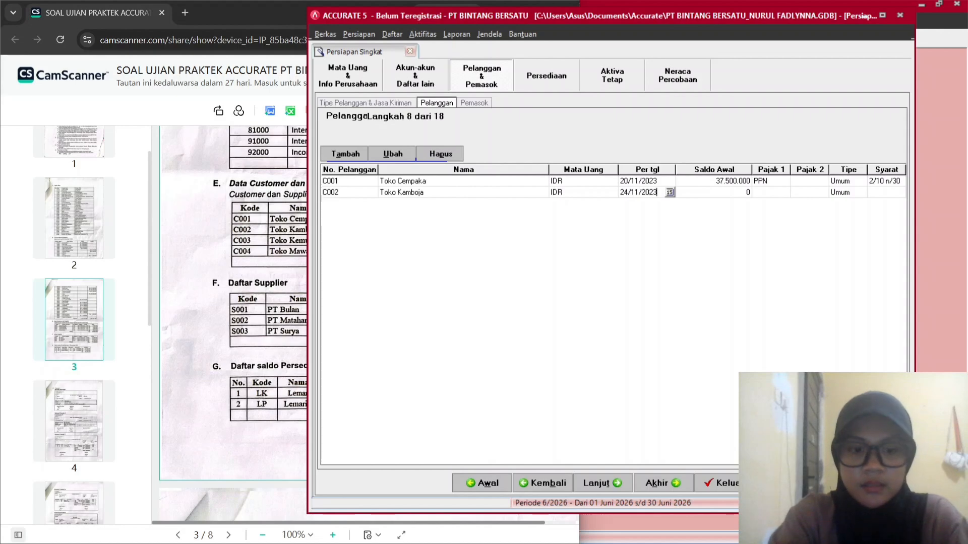
{"action": "key", "text": "Tab"}
Give C002 a 29.000.000 opening balance, 2/10 n/30 terms and PPN tax, then add a row.
{"action": "left_click", "coordinate": [228, 2]}
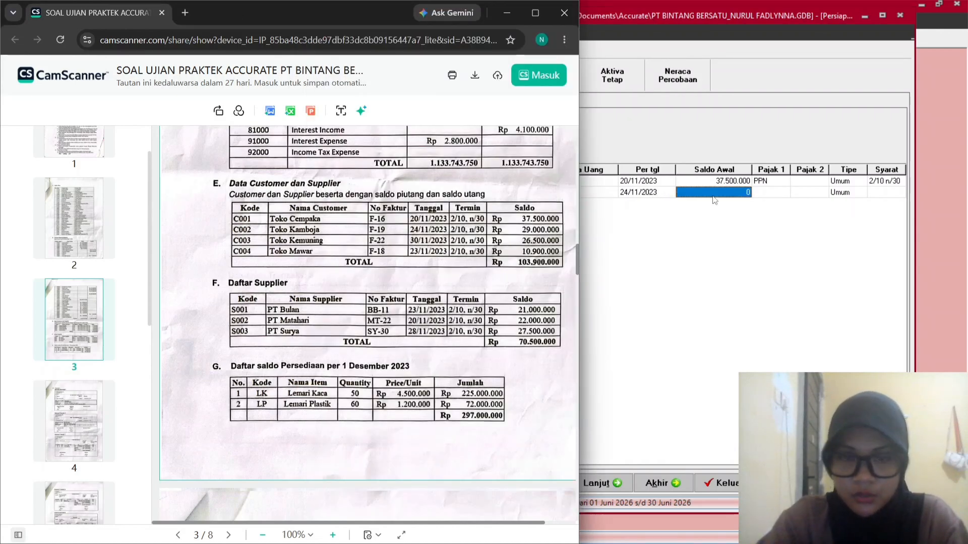
{"action": "left_click", "coordinate": [625, 153]}
{"action": "type", "text": "2"}
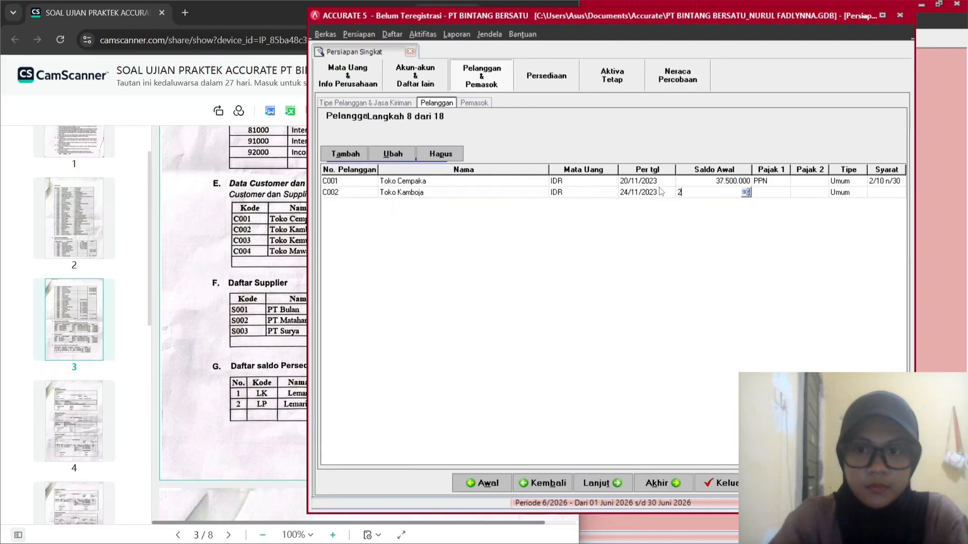
{"action": "type", "text": "9.000.00000000"}
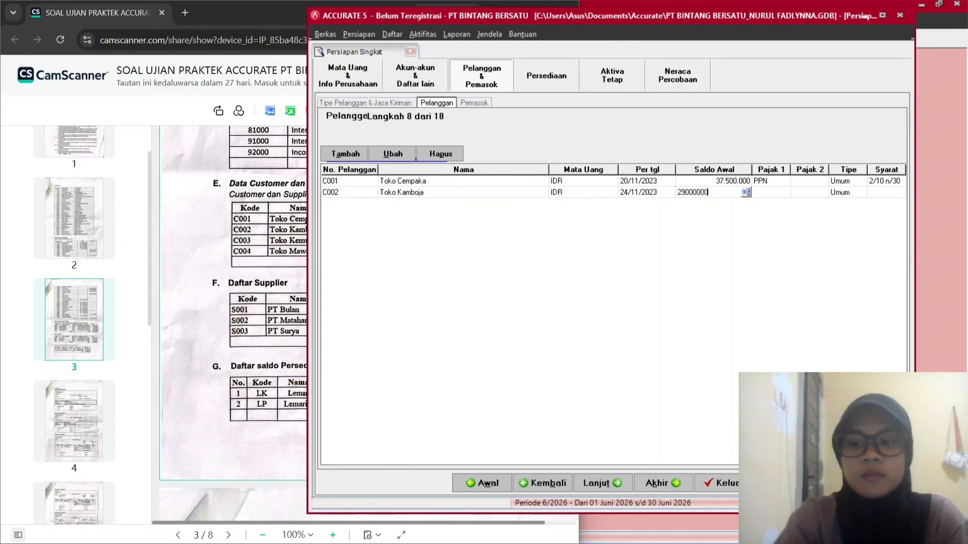
{"action": "key", "text": "Tab"}
{"action": "key", "text": "Tab"}
{"action": "key", "text": "Tab"}
{"action": "key", "text": "Tab"}
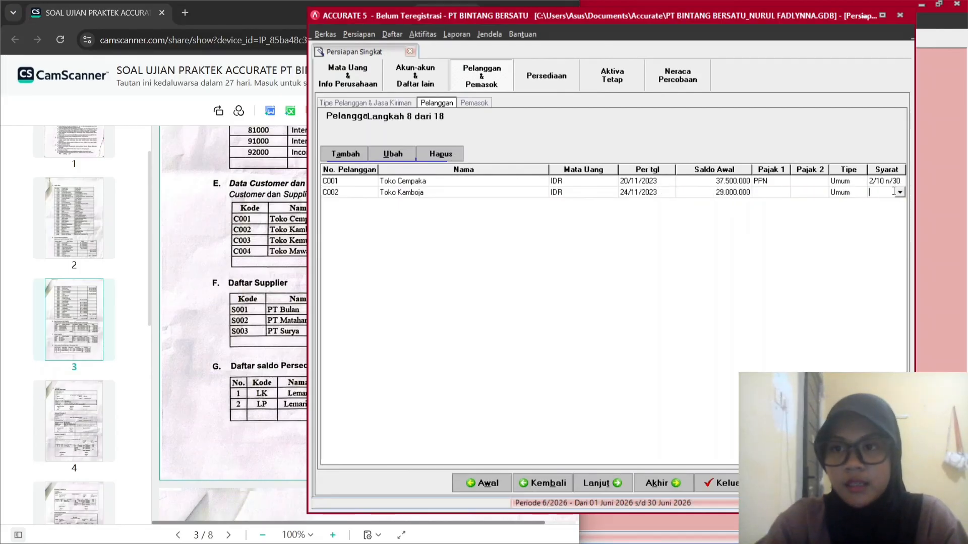
{"action": "left_click", "coordinate": [900, 192]}
{"action": "left_click", "coordinate": [887, 211]}
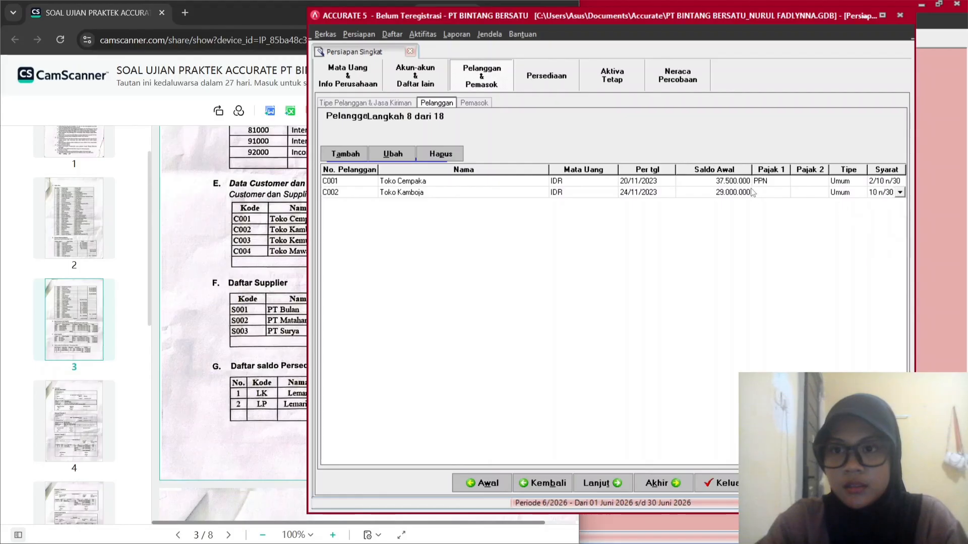
{"action": "left_click", "coordinate": [768, 192]}
{"action": "left_click", "coordinate": [785, 192]}
{"action": "left_click", "coordinate": [771, 214]}
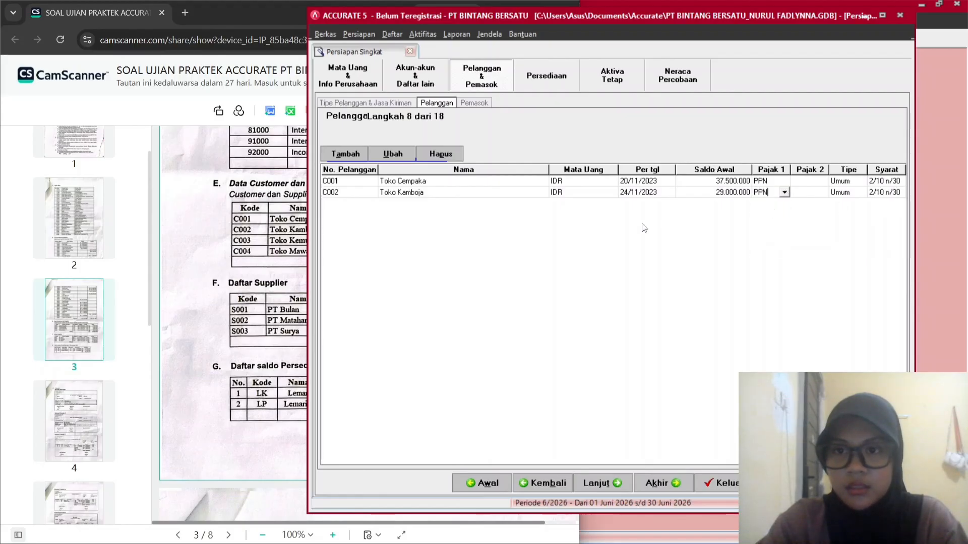
{"action": "key", "text": "Tab"}
{"action": "key", "text": "Tab"}
{"action": "key", "text": "Tab"}
{"action": "key", "text": "Tab"}
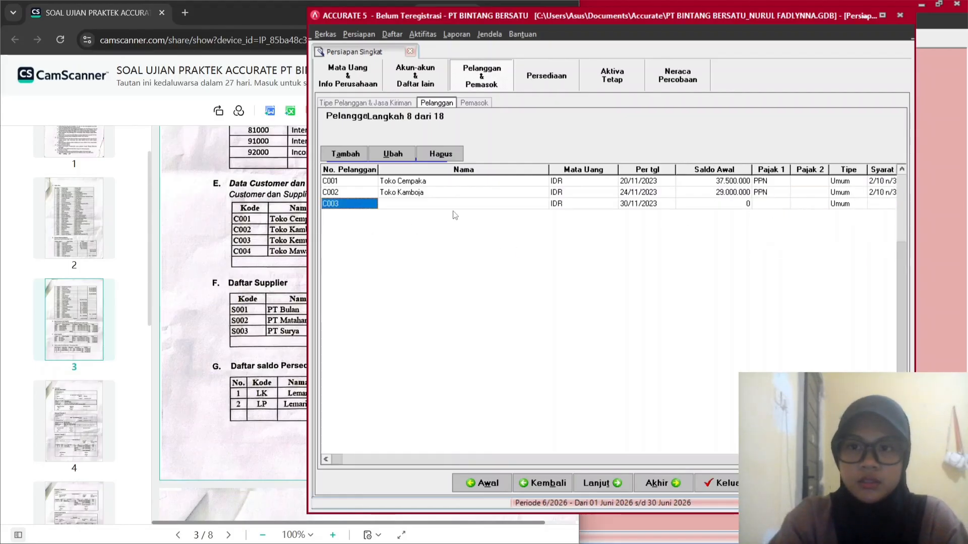
Name customer C003 Toko Kemuning with a 26.500.000 opening balance.
{"action": "key", "text": "alt+Tab"}
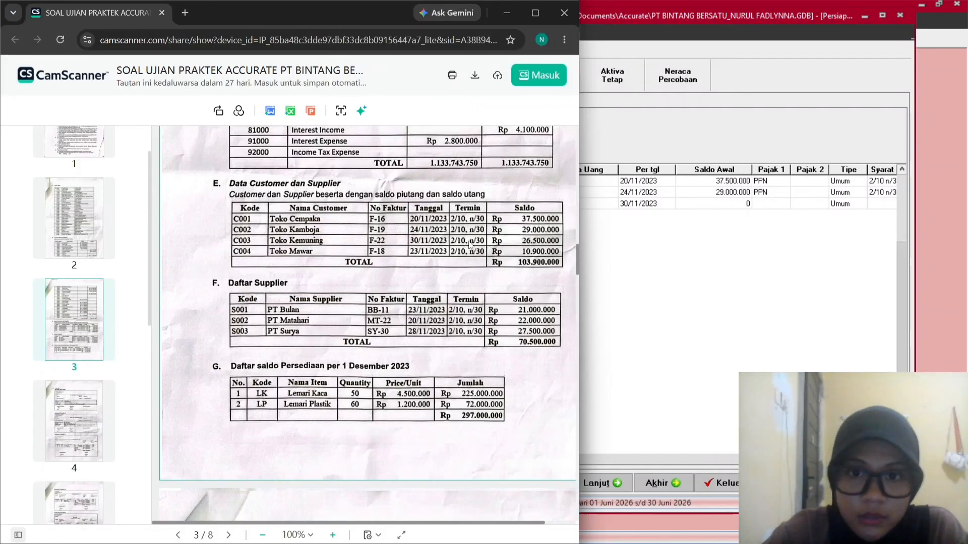
{"action": "left_click", "coordinate": [647, 228]}
{"action": "key", "text": "Tab"}
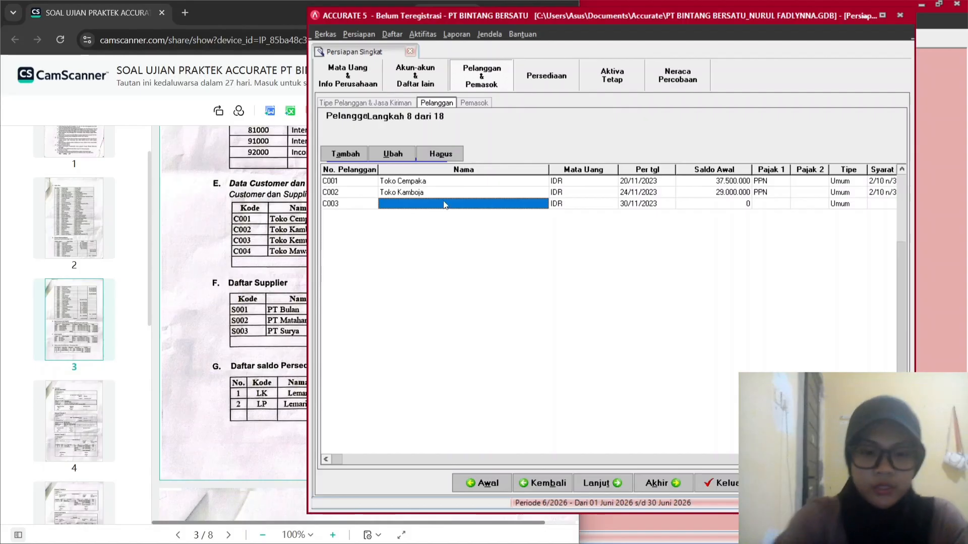
{"action": "type", "text": "Toko Kemuning"}
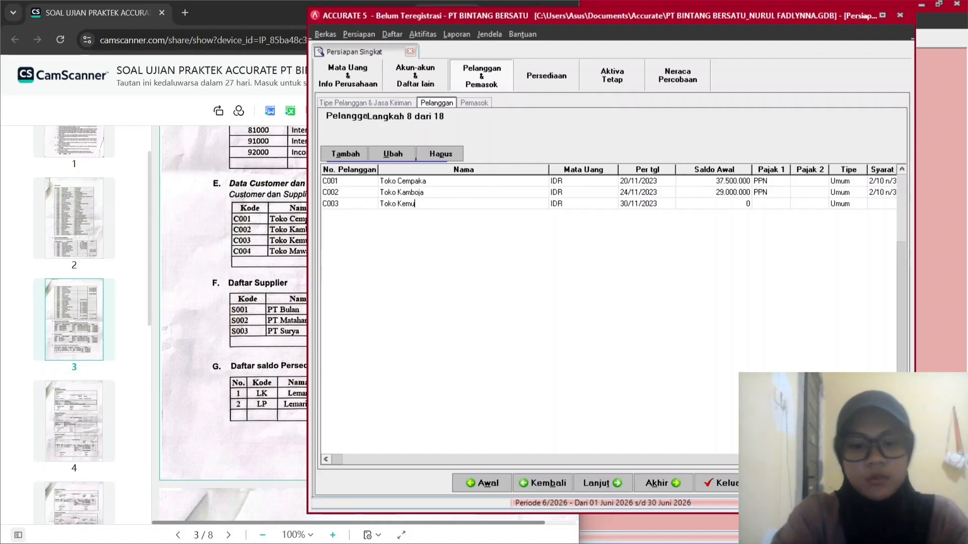
{"action": "key", "text": "Tab"}
{"action": "key", "text": "Tab"}
{"action": "key", "text": "Tab"}
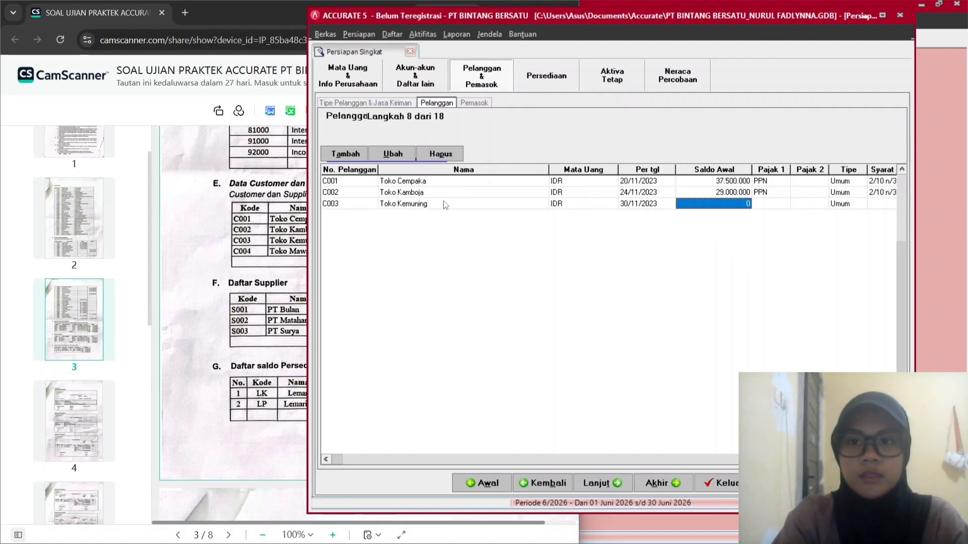
{"action": "left_click", "coordinate": [280, 270]}
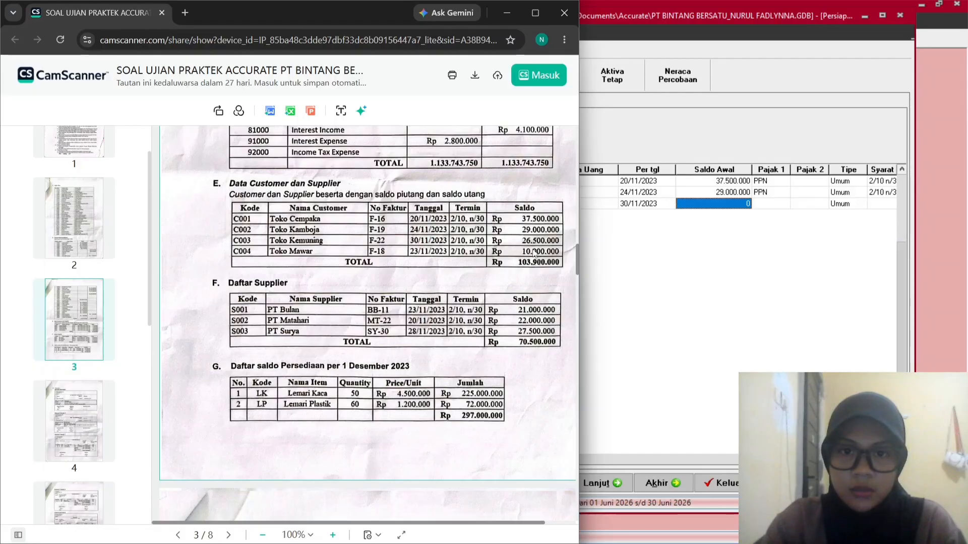
{"action": "left_click", "coordinate": [718, 206]}
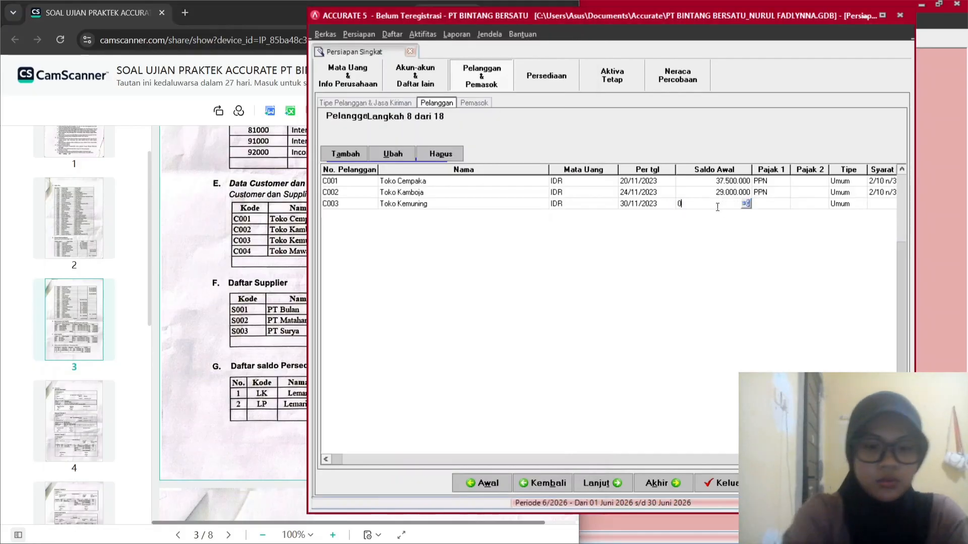
{"action": "key", "text": "BackSpace"}
{"action": "type", "text": "2"}
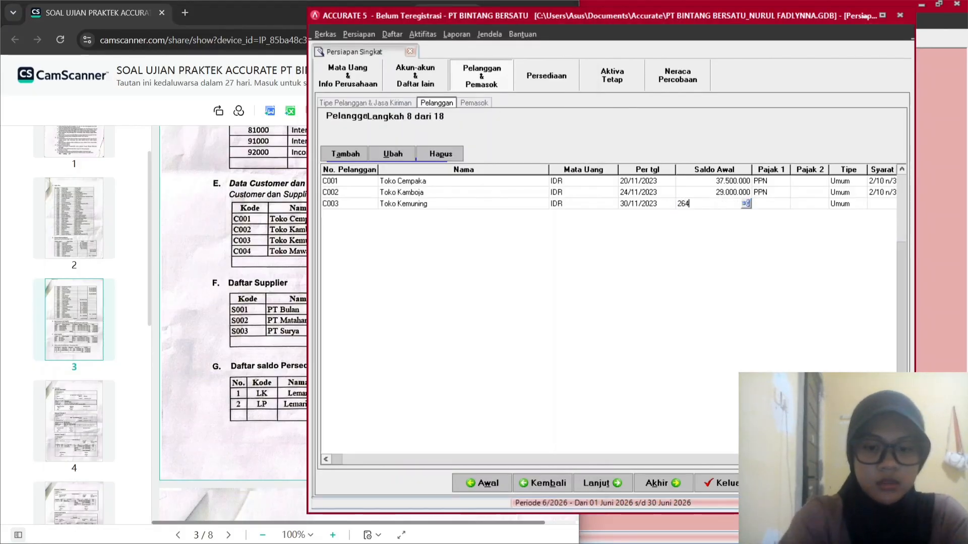
{"action": "type", "text": "6.500.000"}
{"action": "key", "text": "Return"}
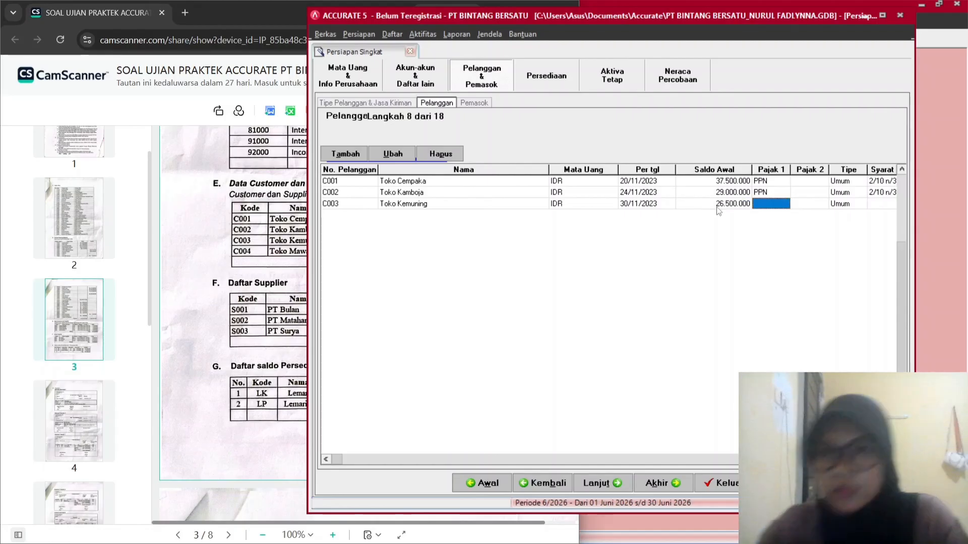
Set C003's first tax to PPN and its payment terms to 2/10 n/30.
{"action": "left_click", "coordinate": [785, 207]}
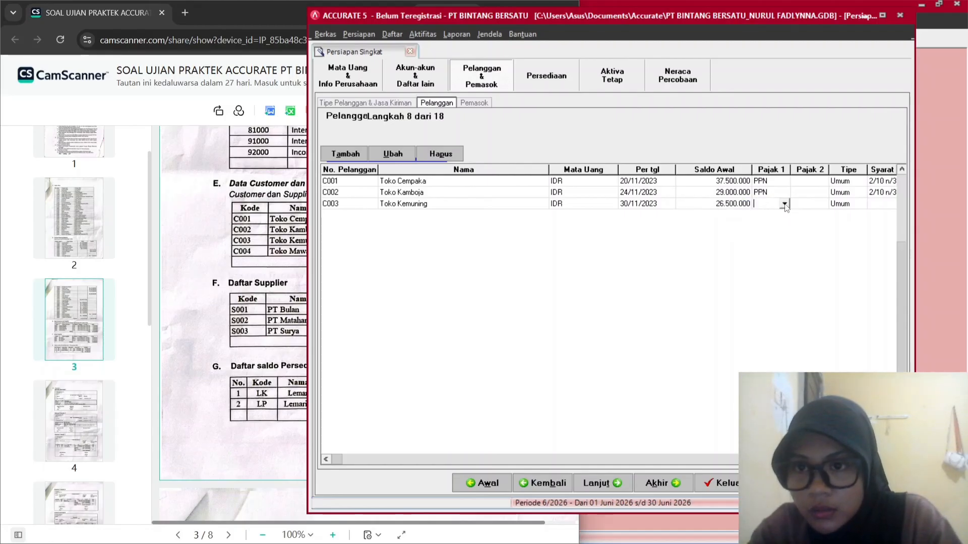
{"action": "left_click", "coordinate": [785, 203]}
{"action": "left_click", "coordinate": [776, 216]}
{"action": "left_click", "coordinate": [890, 205]}
{"action": "left_click", "coordinate": [838, 208]}
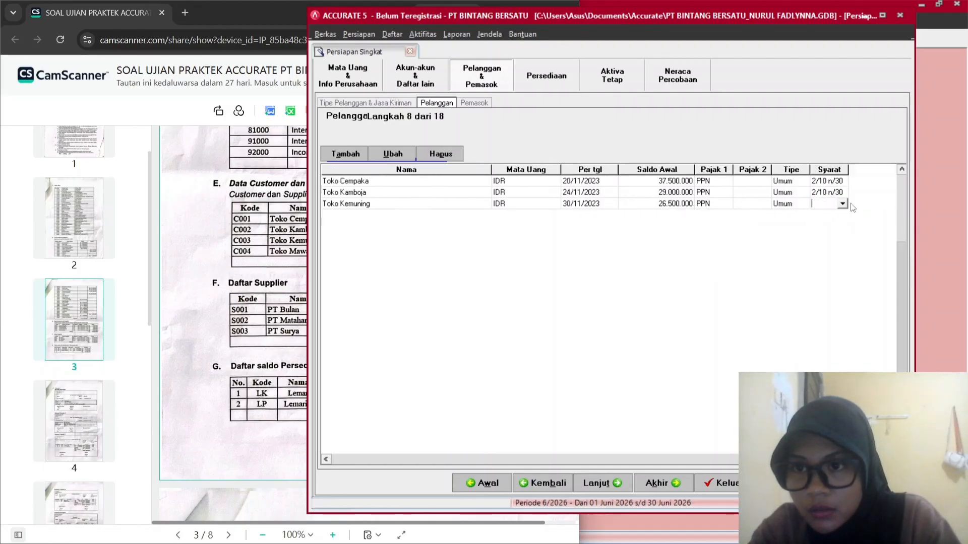
{"action": "left_click", "coordinate": [842, 204]}
{"action": "left_click", "coordinate": [821, 222]}
Add customer row C004 named Toko Mawar, dated 23/11/2023.
{"action": "key", "text": "Return"}
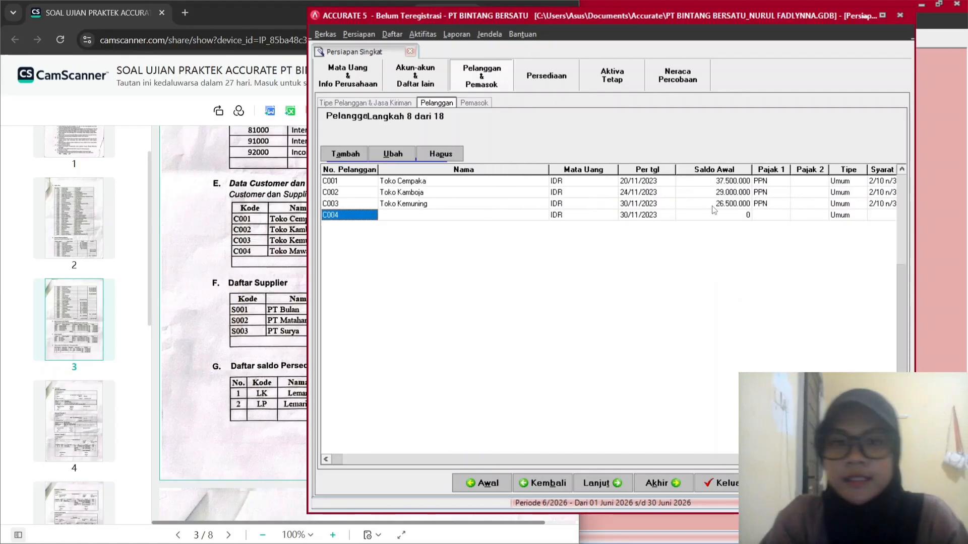
{"action": "left_click", "coordinate": [298, 265]}
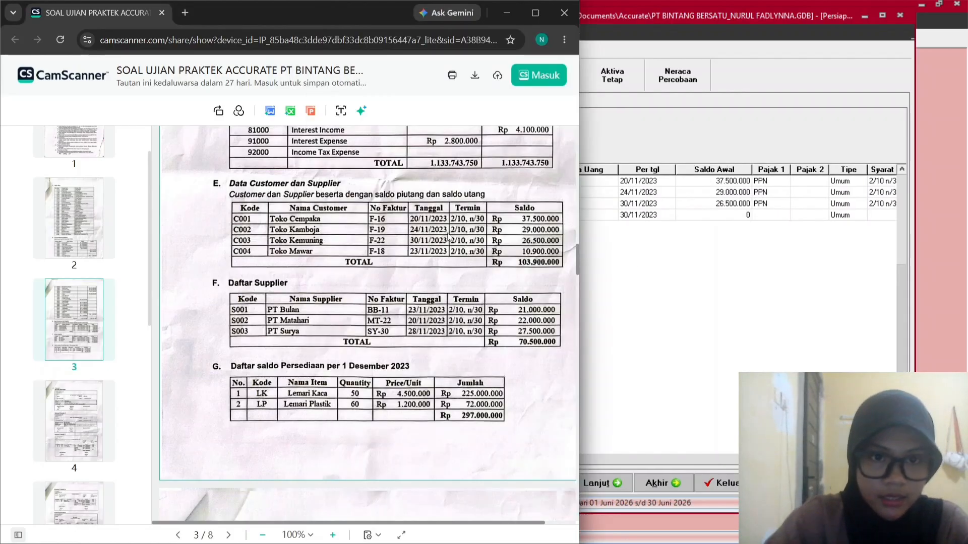
{"action": "left_click", "coordinate": [625, 238]}
{"action": "key", "text": "Tab"}
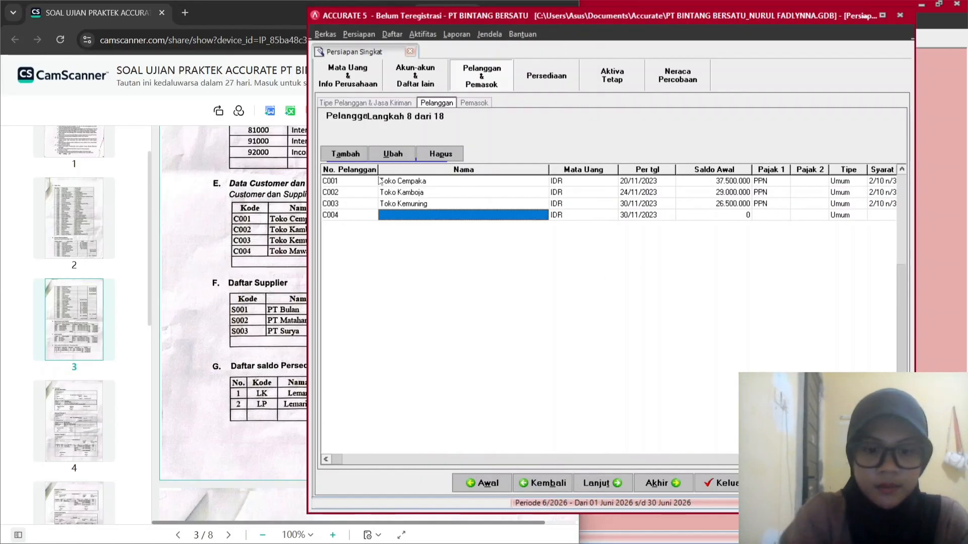
{"action": "type", "text": "Toko Mawar"}
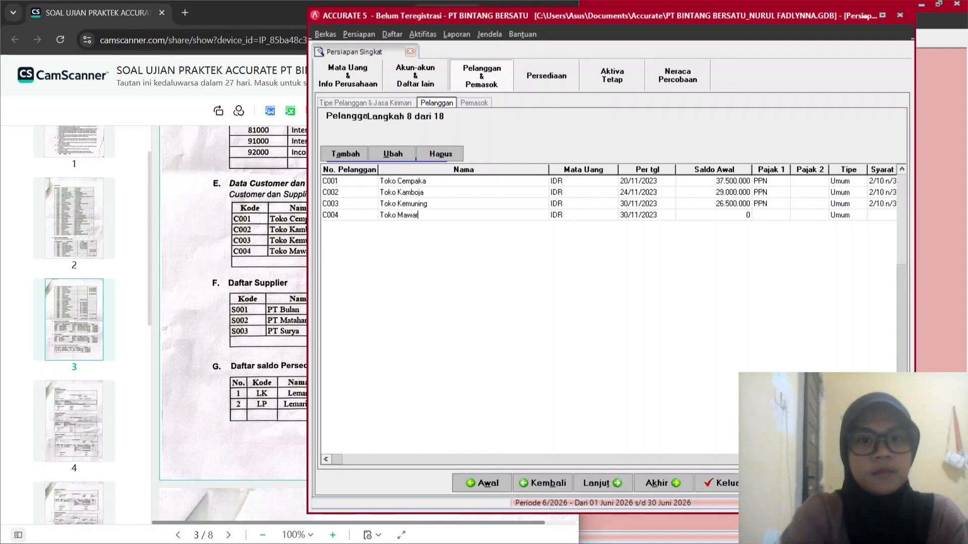
{"action": "key", "text": "Tab"}
{"action": "key", "text": "Tab"}
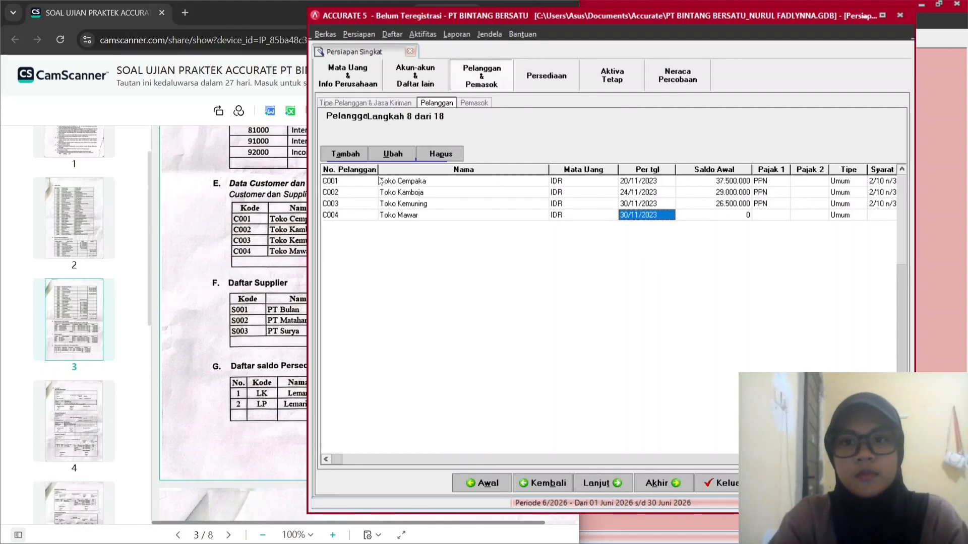
{"action": "left_click", "coordinate": [304, 52]}
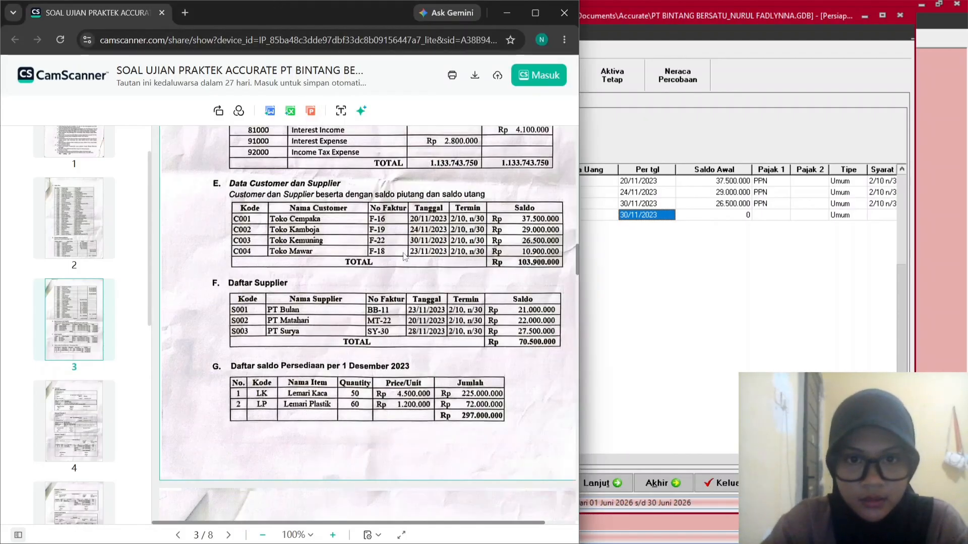
{"action": "left_click", "coordinate": [643, 217]}
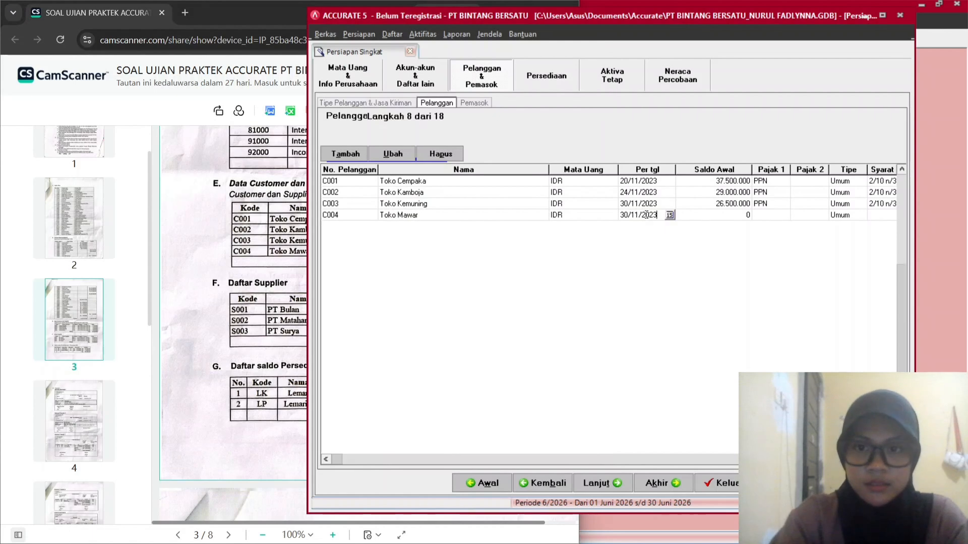
{"action": "key", "text": "BackSpace"}
{"action": "key", "text": "BackSpace"}
{"action": "key", "text": "BackSpace"}
{"action": "key", "text": "BackSpace"}
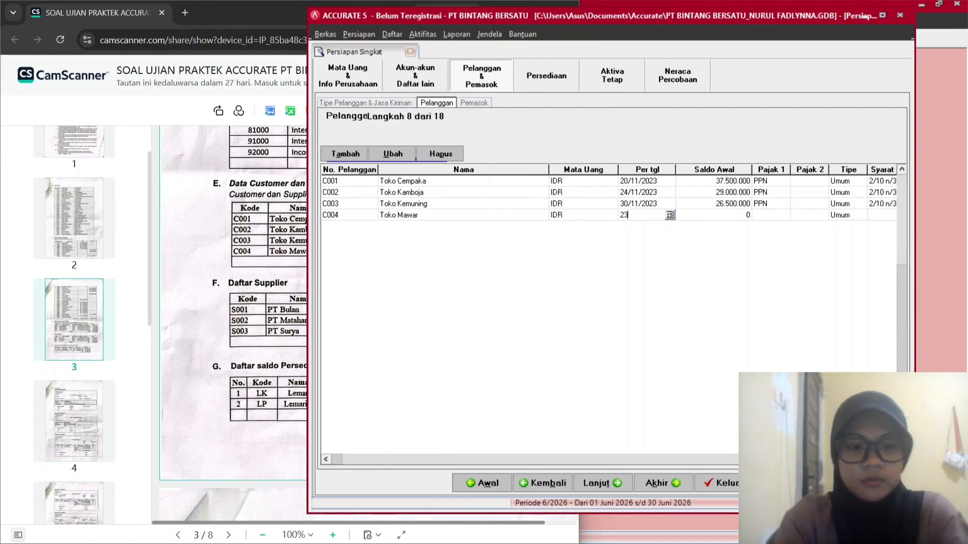
{"action": "type", "text": "23112"}
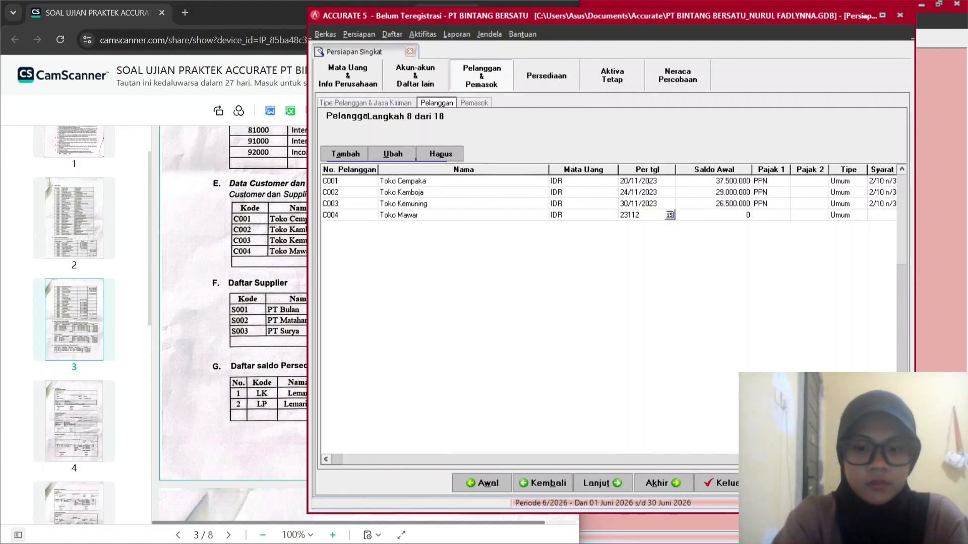
{"action": "type", "text": "02"}
{"action": "key", "text": "BackSpace"}
{"action": "key", "text": "BackSpace"}
{"action": "key", "text": "BackSpace"}
{"action": "key", "text": "BackSpace"}
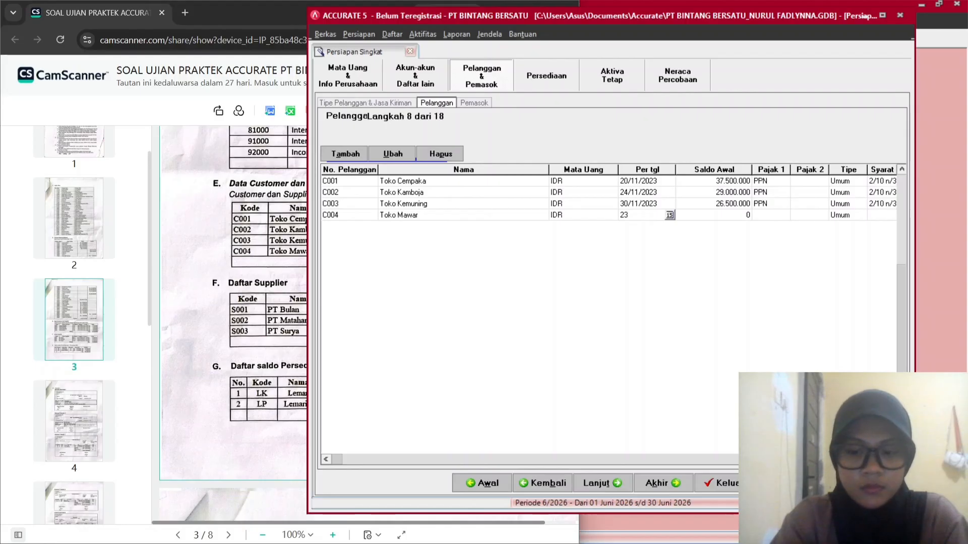
{"action": "type", "text": "/11/202"}
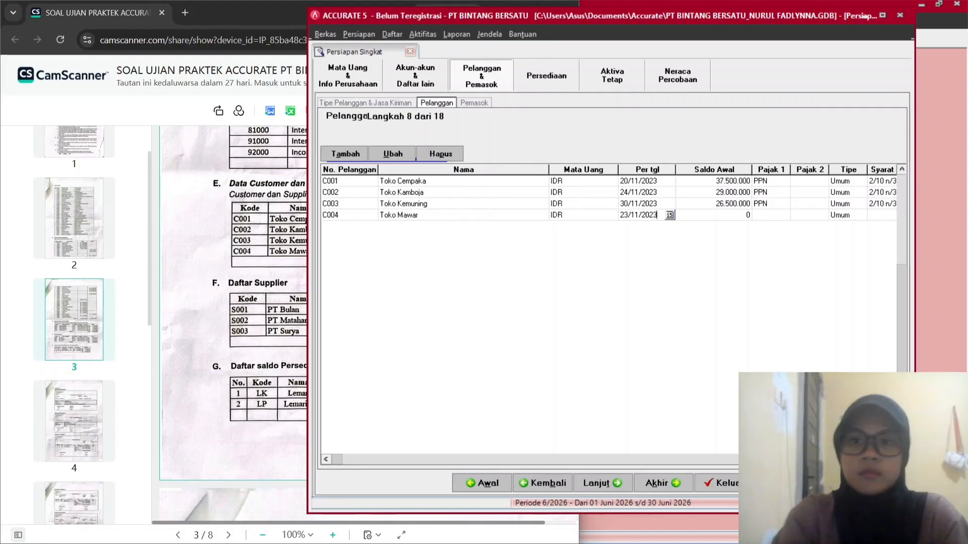
{"action": "type", "text": "3"}
{"action": "key", "text": "Tab"}
Give Toko Mawar a 10.900.000 opening balance, PPN tax and 2/10 n/30 payment terms.
{"action": "left_click", "coordinate": [281, 279]}
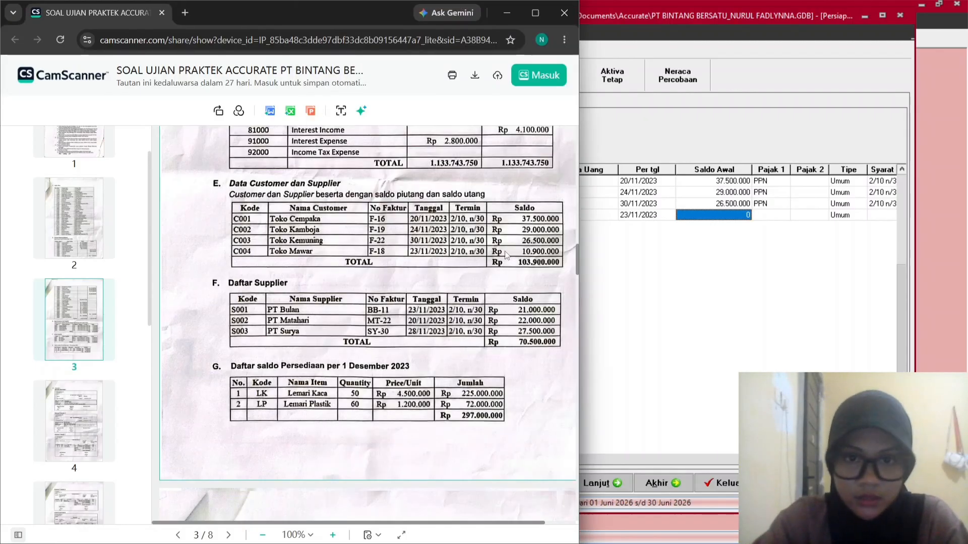
{"action": "left_click", "coordinate": [702, 214]}
{"action": "type", "text": "10900000"}
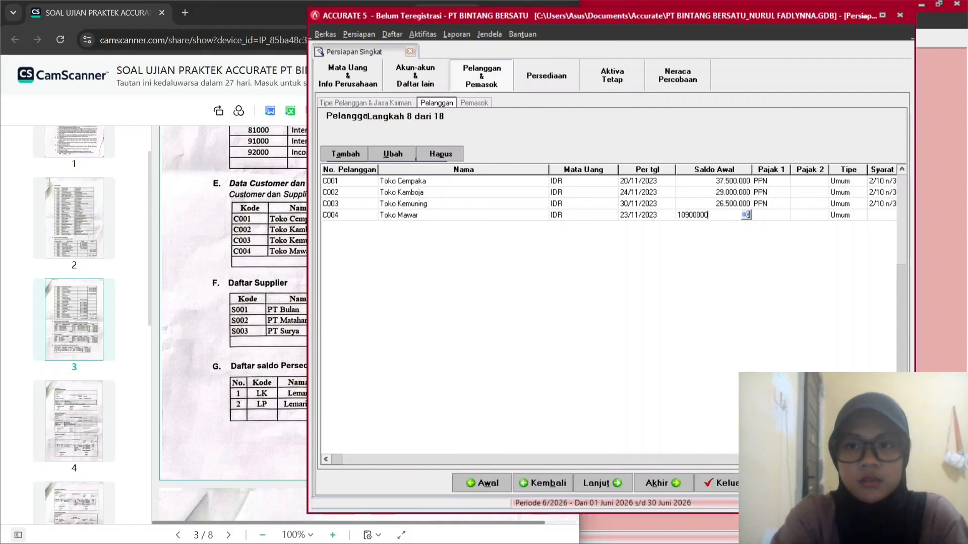
{"action": "key", "text": "Tab"}
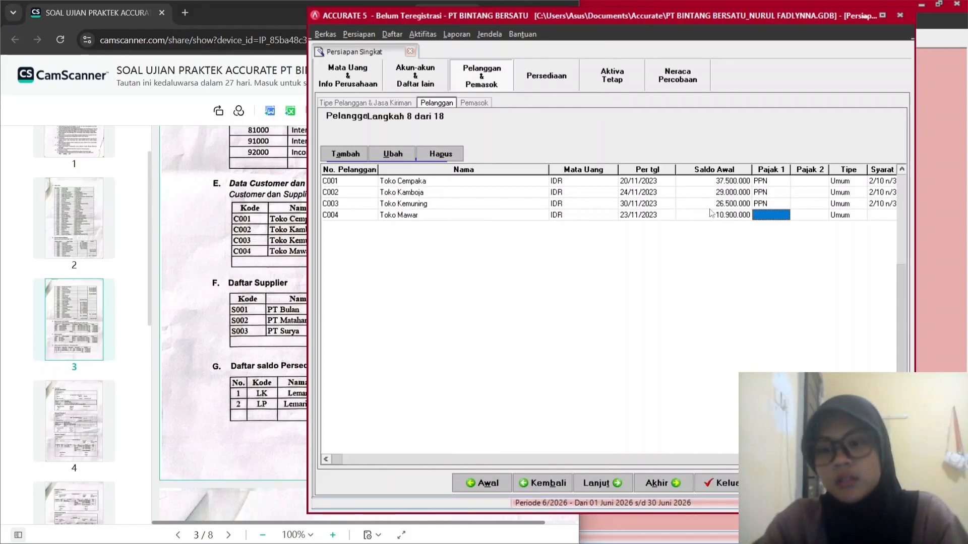
{"action": "left_click", "coordinate": [787, 216]}
{"action": "left_click", "coordinate": [784, 215]}
{"action": "left_click", "coordinate": [764, 225]}
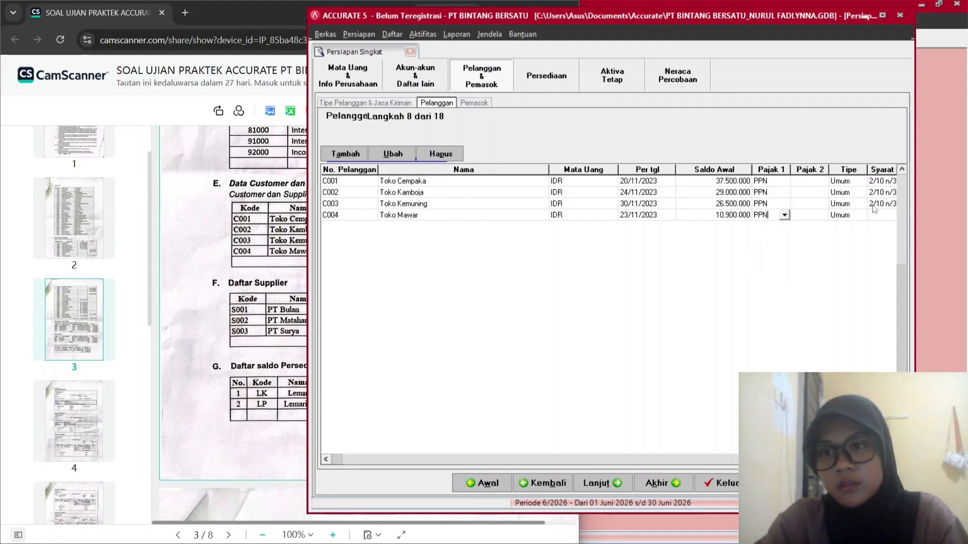
{"action": "left_click", "coordinate": [877, 215]}
{"action": "left_click", "coordinate": [846, 216]}
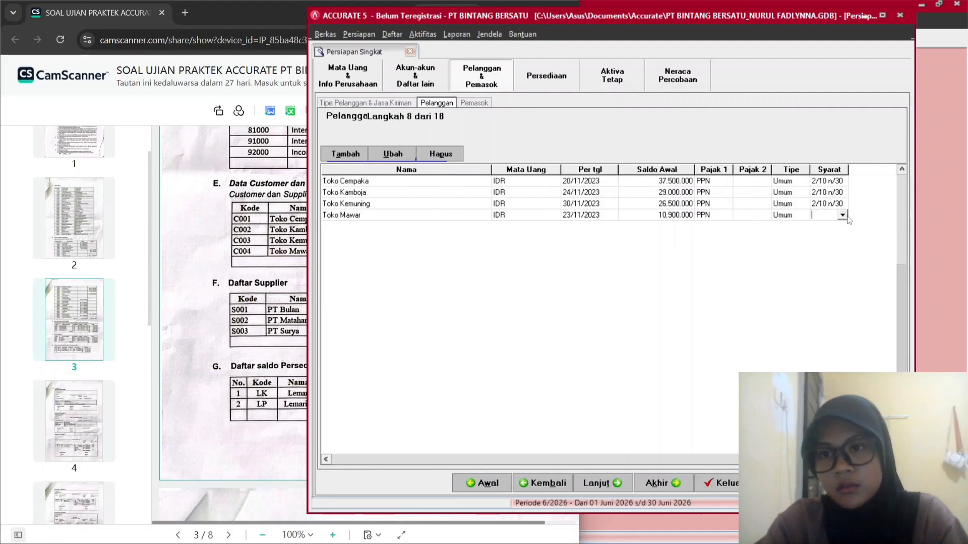
{"action": "left_click", "coordinate": [848, 216]}
{"action": "left_click", "coordinate": [806, 231]}
{"action": "left_click", "coordinate": [847, 215]}
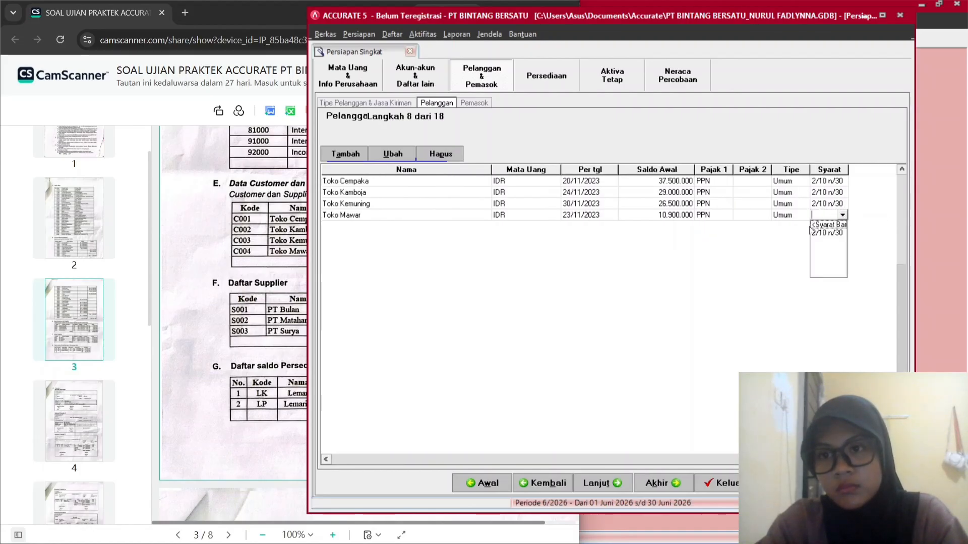
{"action": "left_click", "coordinate": [816, 234]}
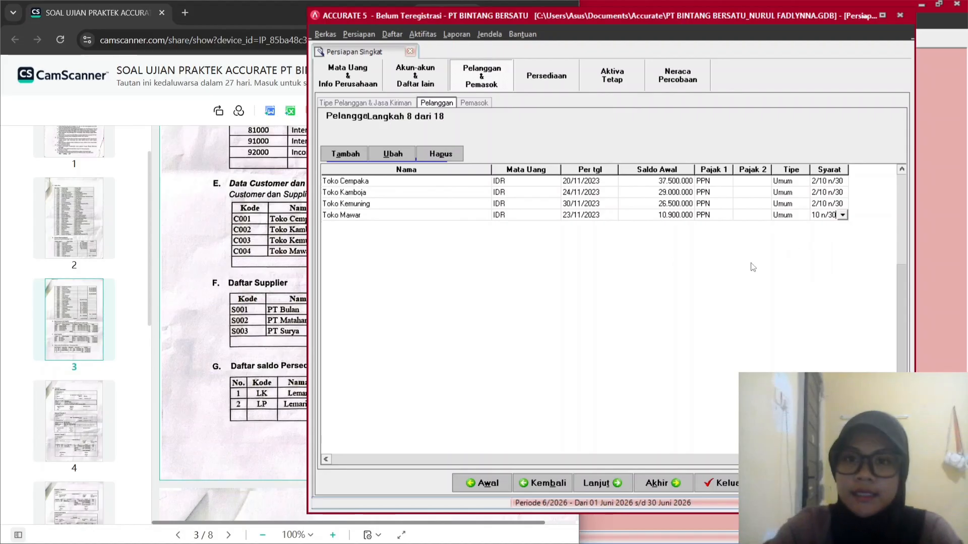
Cross-check the four customer entries against the exam sheet.
{"action": "left_click", "coordinate": [291, 237]}
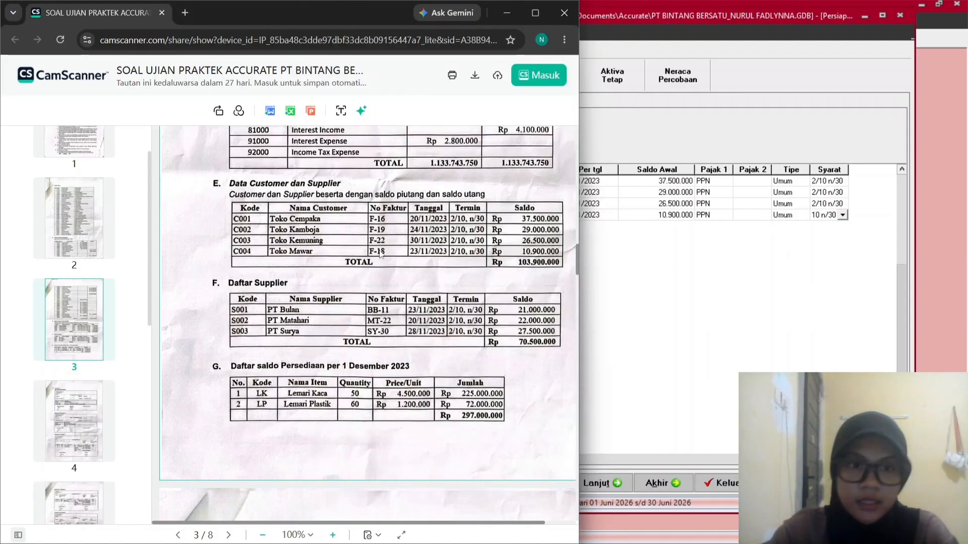
{"action": "left_click", "coordinate": [623, 238]}
{"action": "left_click", "coordinate": [292, 211]}
{"action": "left_click", "coordinate": [646, 250]}
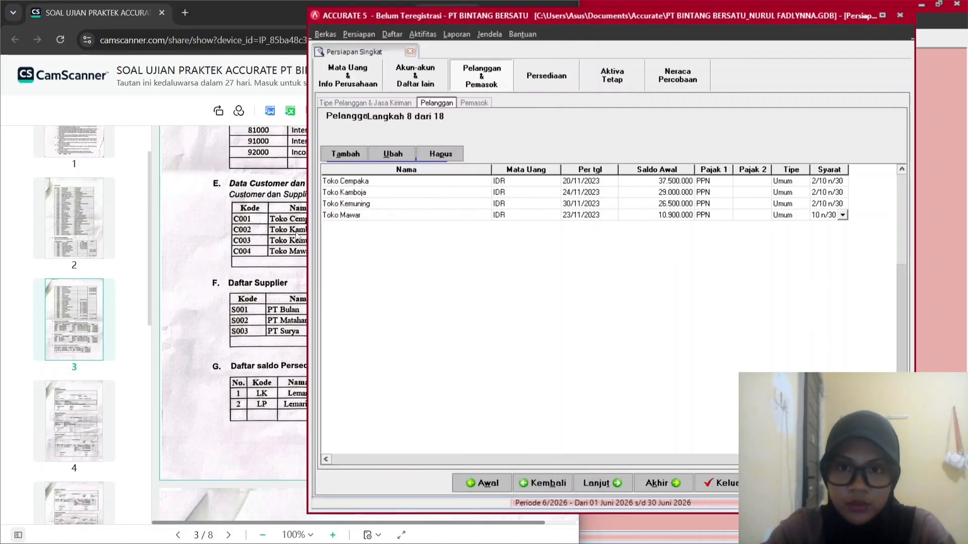
{"action": "left_click", "coordinate": [296, 233]}
{"action": "left_click", "coordinate": [801, 338]}
{"action": "left_click", "coordinate": [415, 254]}
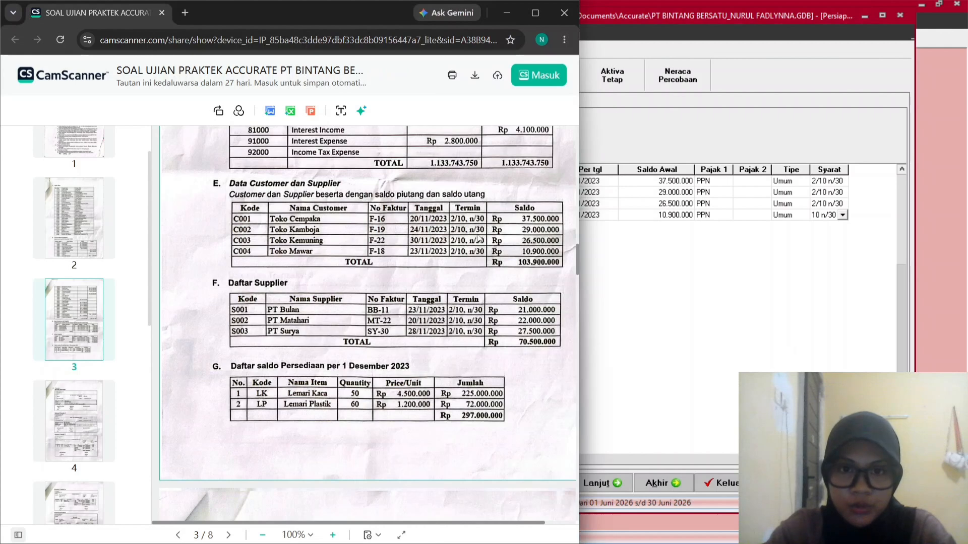
{"action": "left_click", "coordinate": [613, 280]}
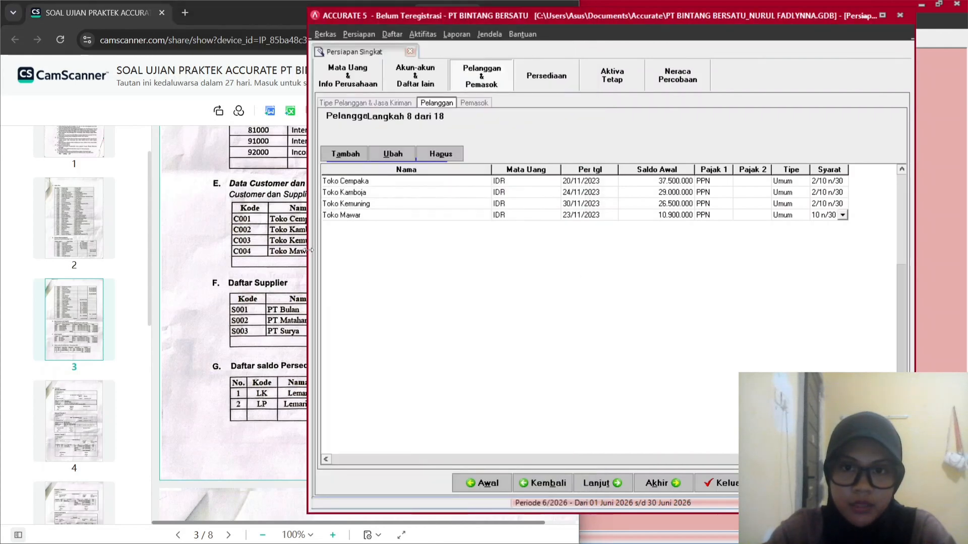
{"action": "left_click", "coordinate": [282, 251]}
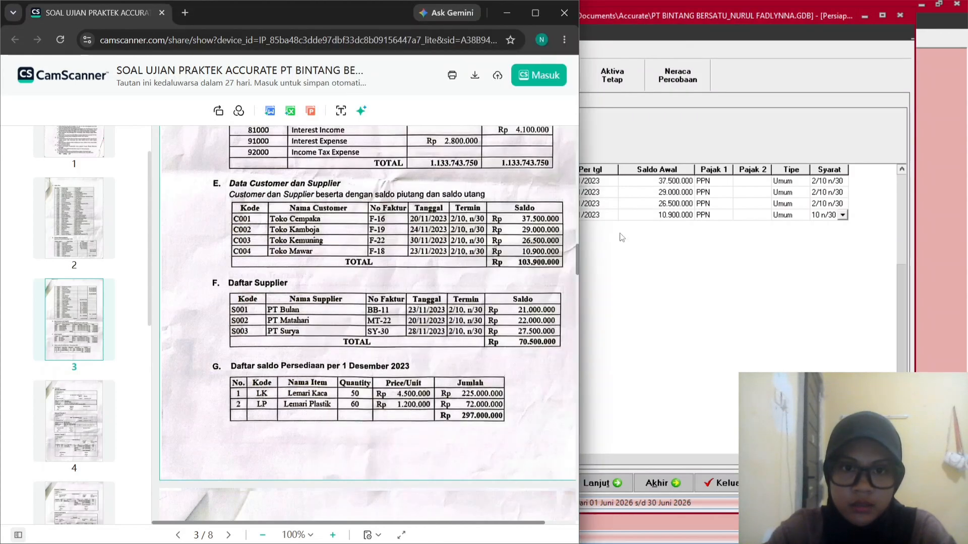
{"action": "left_click", "coordinate": [527, 166]}
{"action": "left_click_drag", "start_coordinate": [308, 250], "coordinate": [308, 249]}
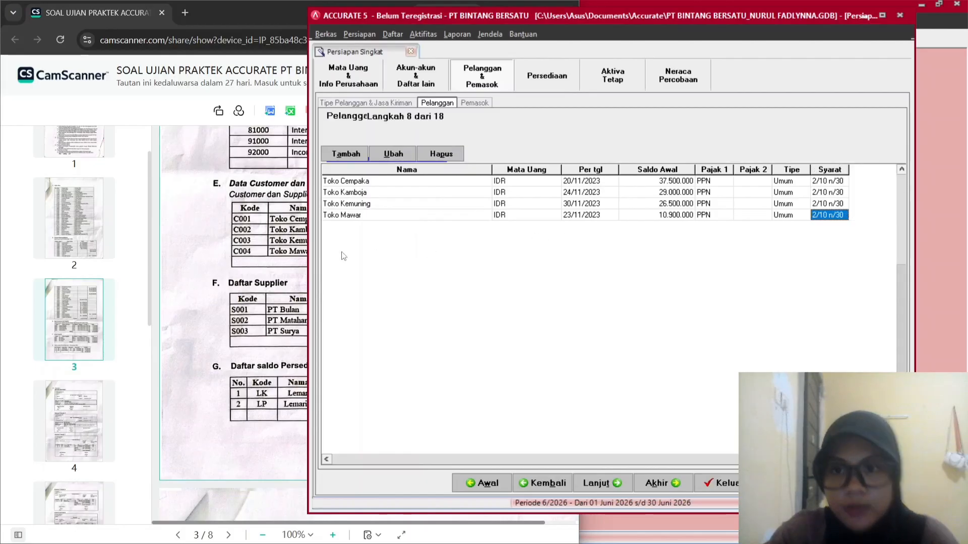
{"action": "left_click", "coordinate": [290, 258]}
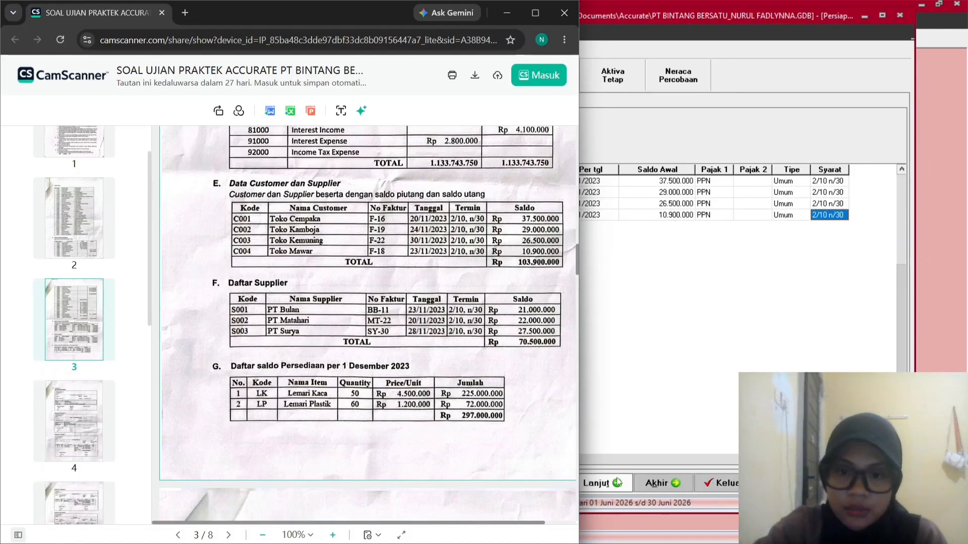
{"action": "left_click", "coordinate": [702, 358]}
{"action": "key", "text": "Home"}
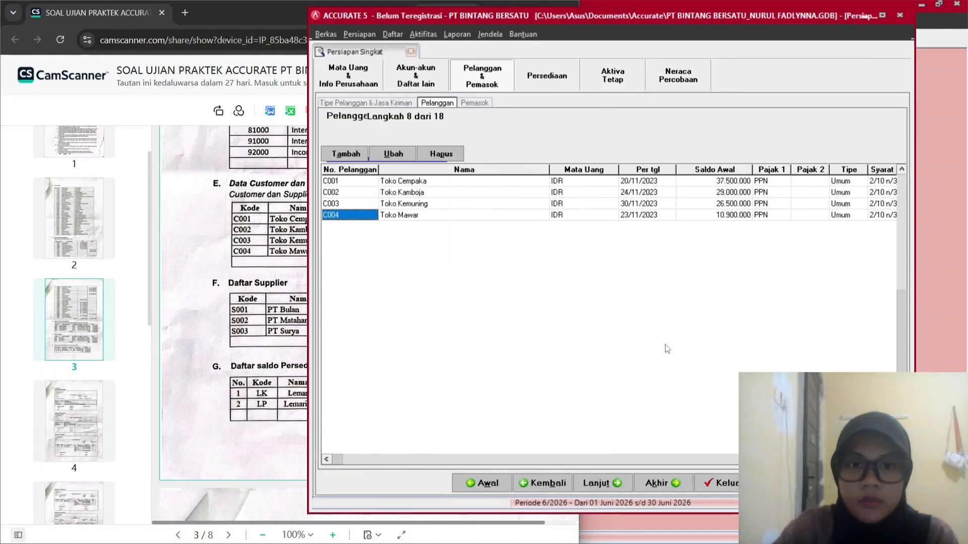
On the supplier step, enter S001 PT Bulan dated 23/11/2023.
{"action": "left_click", "coordinate": [619, 492]}
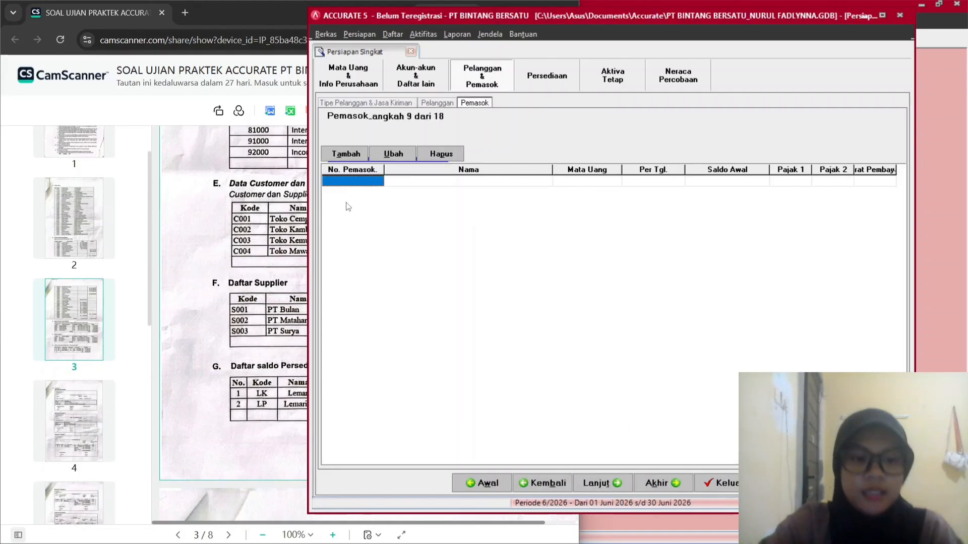
{"action": "type", "text": "S001"}
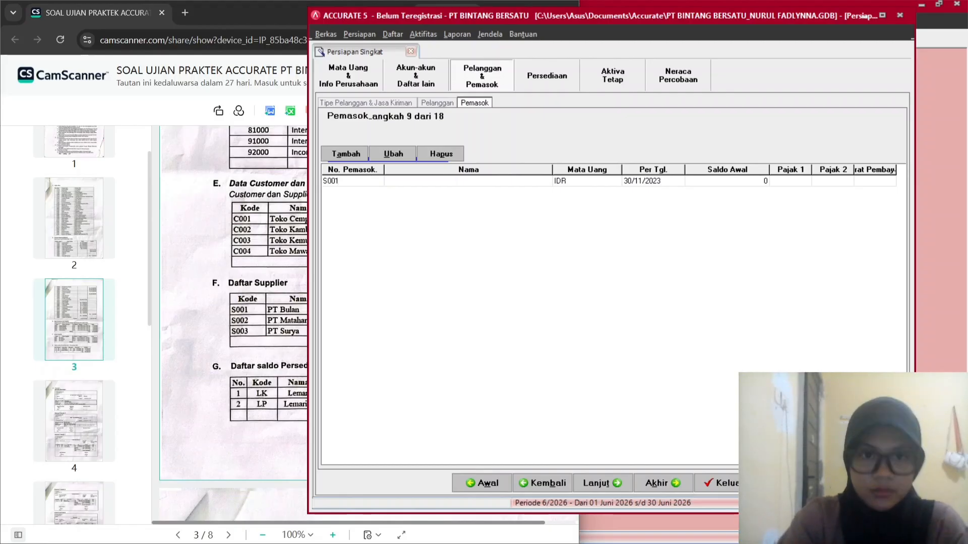
{"action": "key", "text": "Tab"}
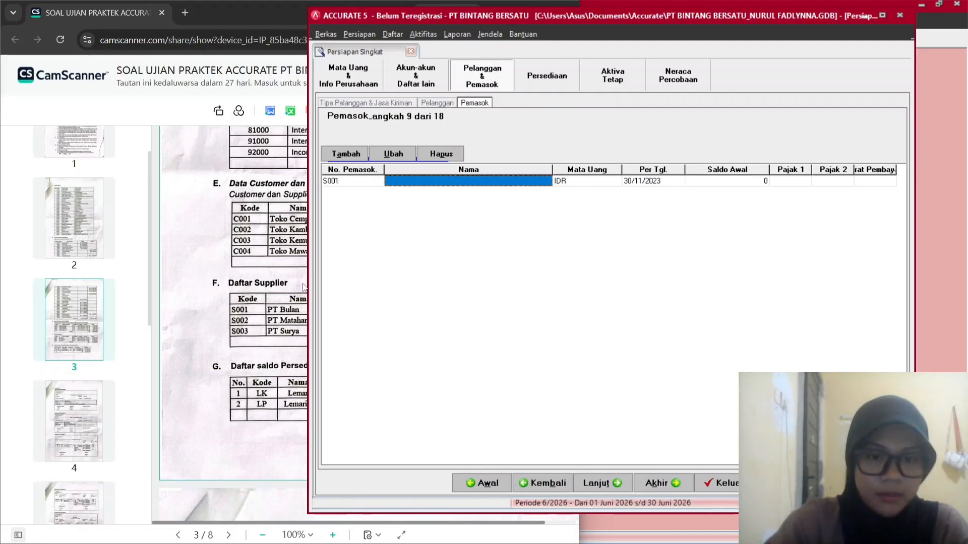
{"action": "type", "text": "Pt"}
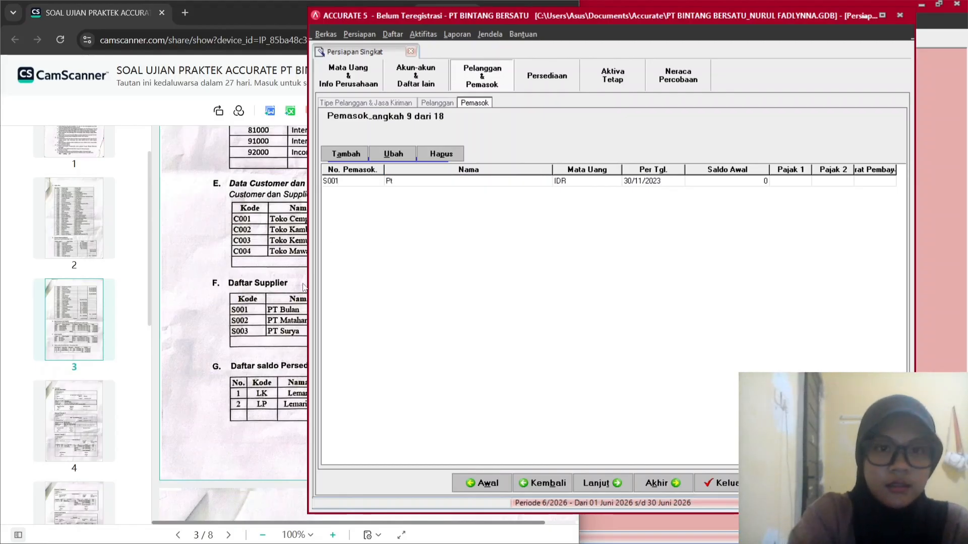
{"action": "key", "text": "BackSpace"}
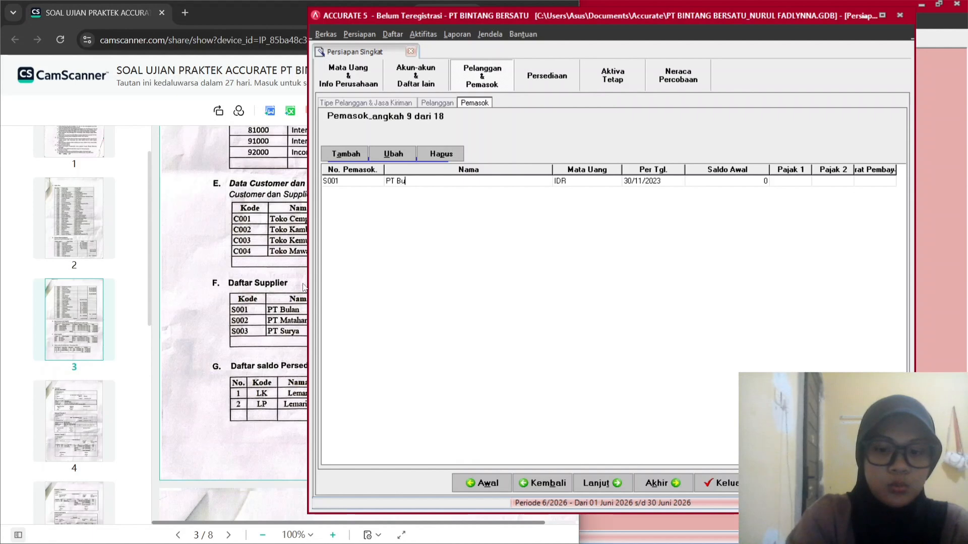
{"action": "key", "text": "Tab"}
{"action": "left_click", "coordinate": [303, 287]}
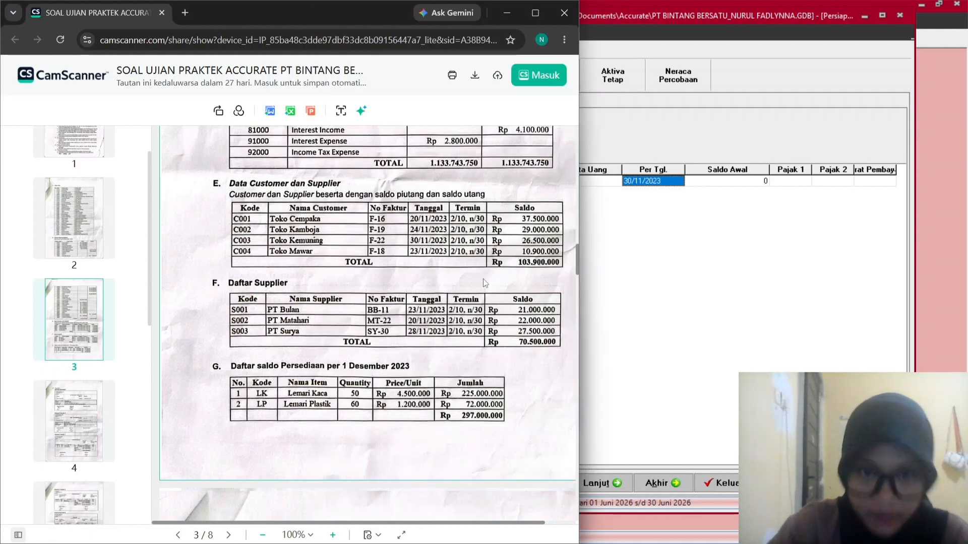
{"action": "left_click", "coordinate": [620, 241]}
{"action": "type", "text": "23/11"}
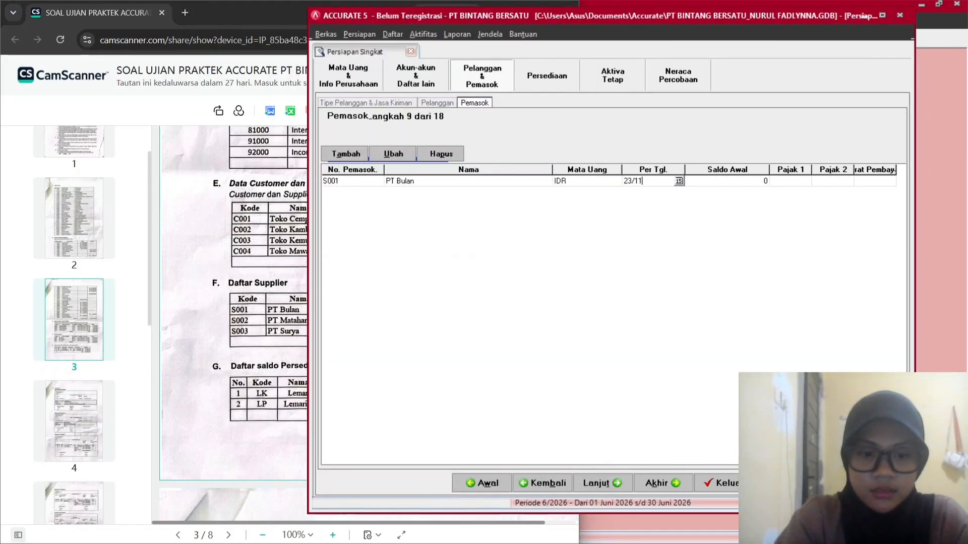
{"action": "type", "text": "/202"}
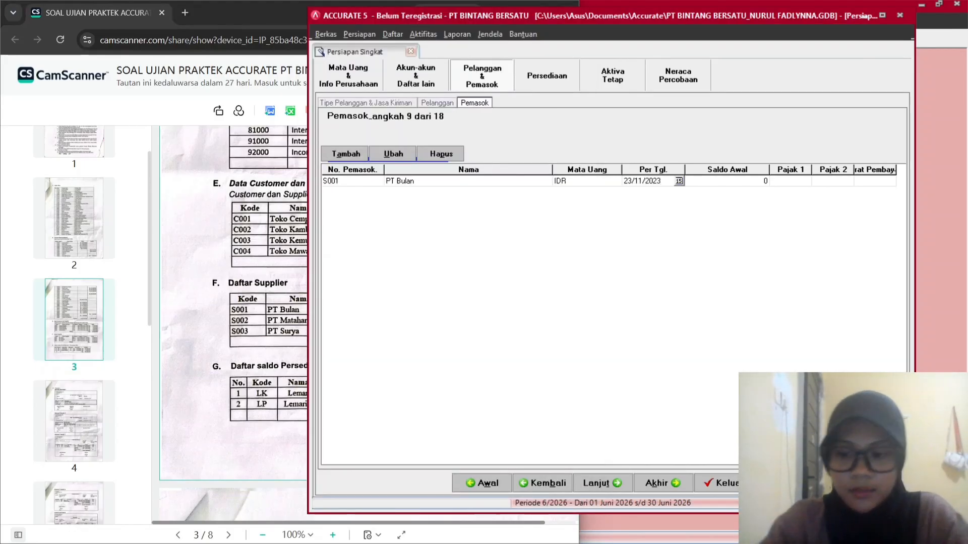
{"action": "type", "text": "3"}
{"action": "key", "text": "Tab"}
Give PT Bulan a 21.000.000 opening balance, PPN tax and 2/10 n/30 terms.
{"action": "left_click", "coordinate": [298, 318]}
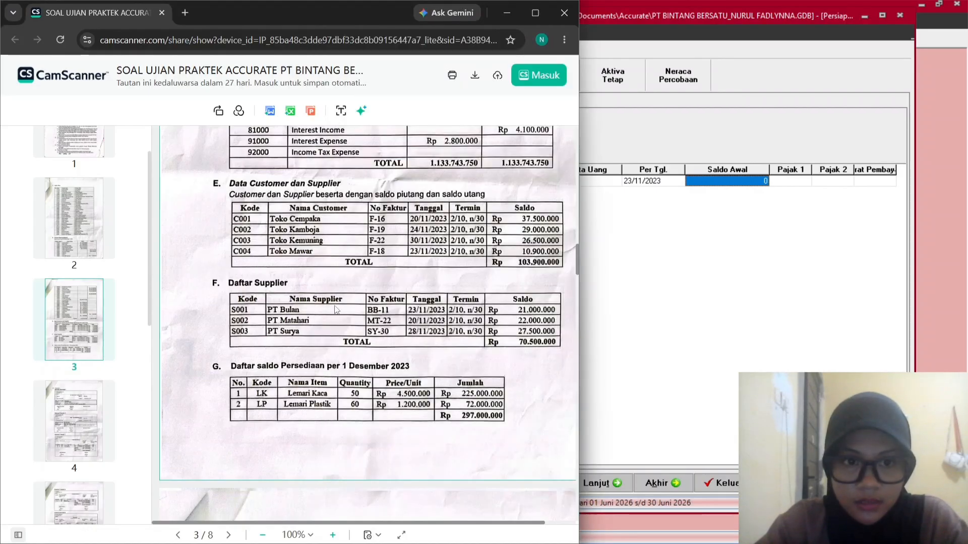
{"action": "left_click", "coordinate": [708, 182]}
{"action": "type", "text": "210"}
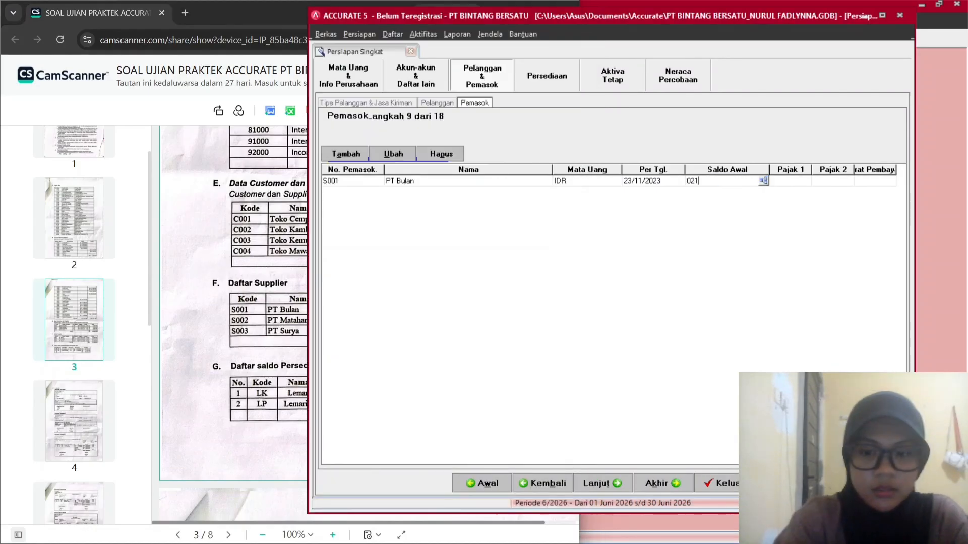
{"action": "key", "text": "BackSpace"}
{"action": "key", "text": "BackSpace"}
{"action": "key", "text": "BackSpace"}
{"action": "key", "text": "BackSpace"}
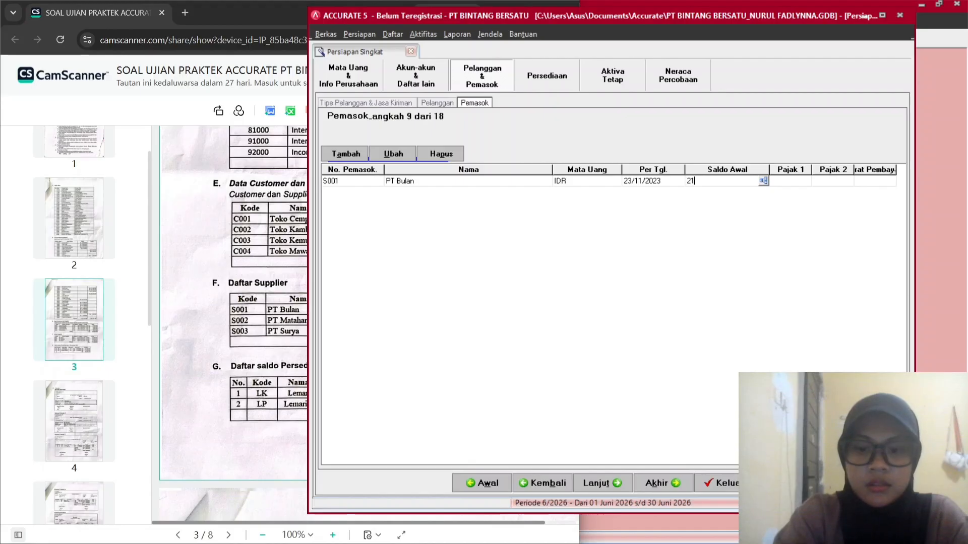
{"action": "type", "text": "21.000.000"}
{"action": "key", "text": "Tab"}
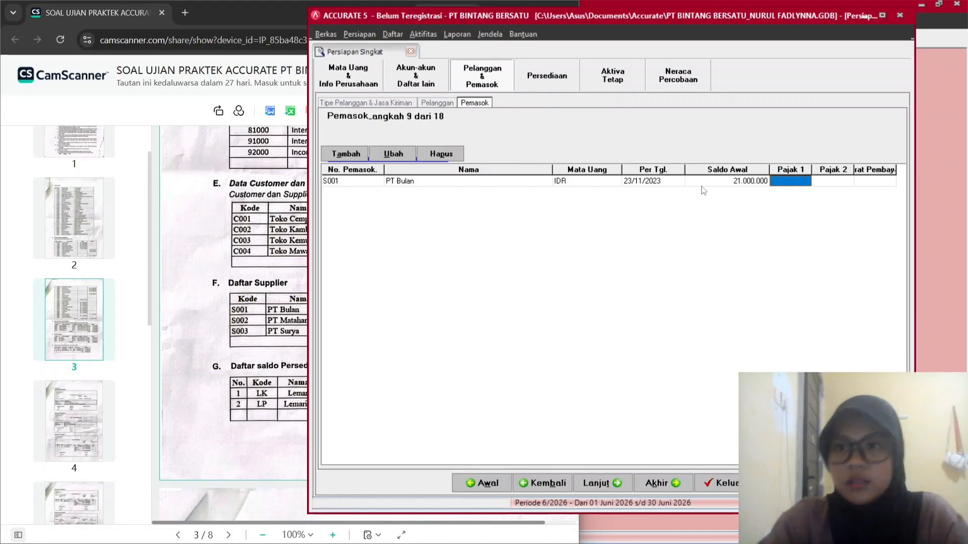
{"action": "left_click", "coordinate": [789, 182]}
{"action": "left_click", "coordinate": [805, 183]}
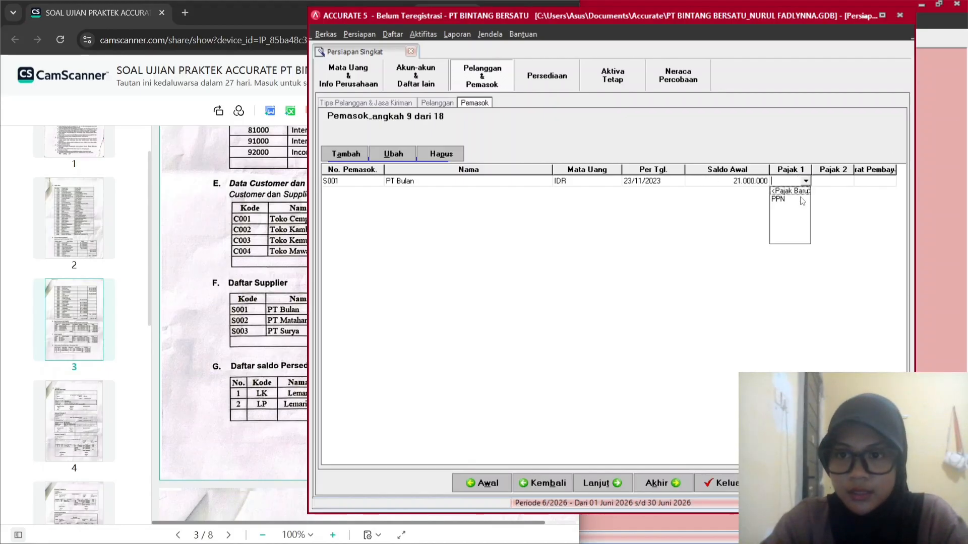
{"action": "left_click", "coordinate": [802, 203]}
{"action": "left_click", "coordinate": [859, 183]}
{"action": "left_click", "coordinate": [889, 183]}
{"action": "left_click", "coordinate": [889, 182]}
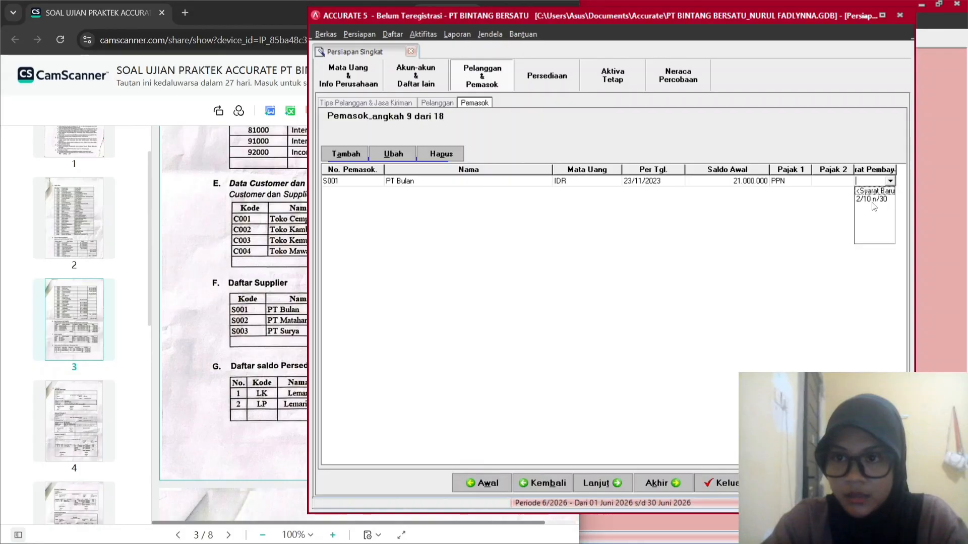
{"action": "left_click", "coordinate": [873, 205]}
Add supplier S002 PT Matahari dated 20/11/2023.
{"action": "left_click", "coordinate": [302, 267]}
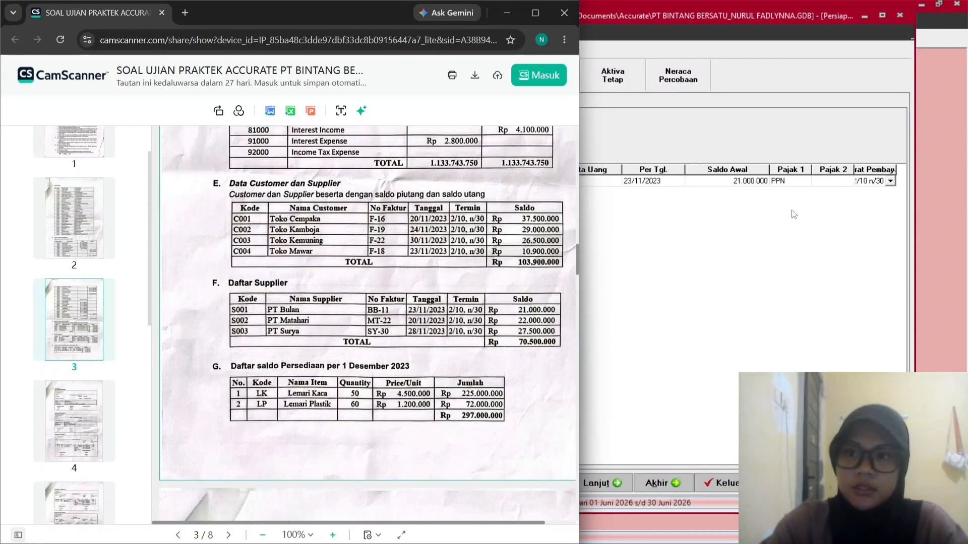
{"action": "left_click", "coordinate": [745, 211]}
{"action": "key", "text": "Down"}
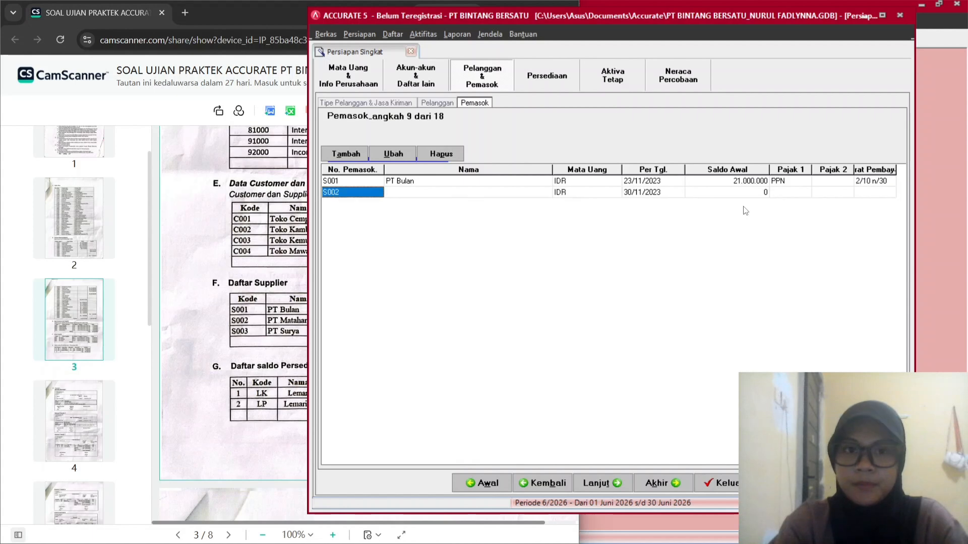
{"action": "key", "text": "Tab"}
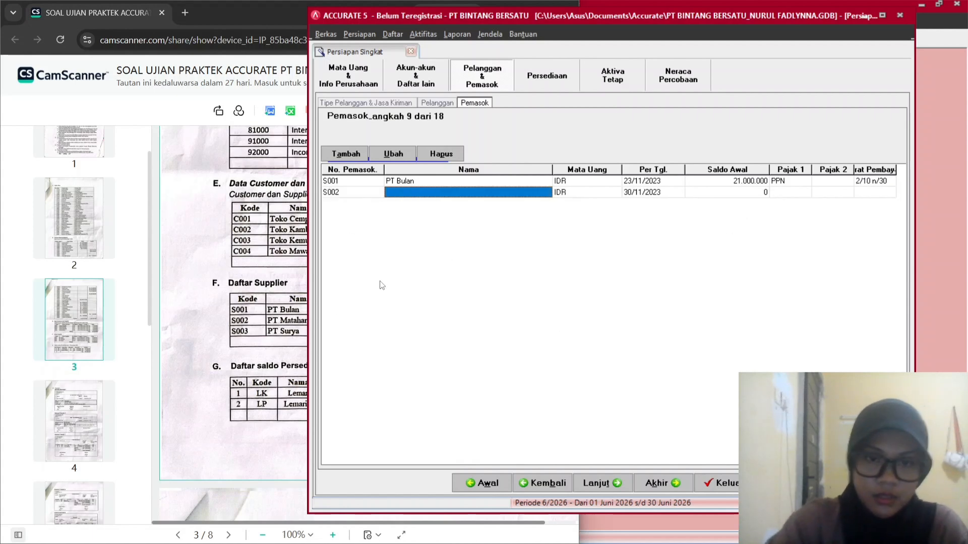
{"action": "type", "text": "PT Mata"}
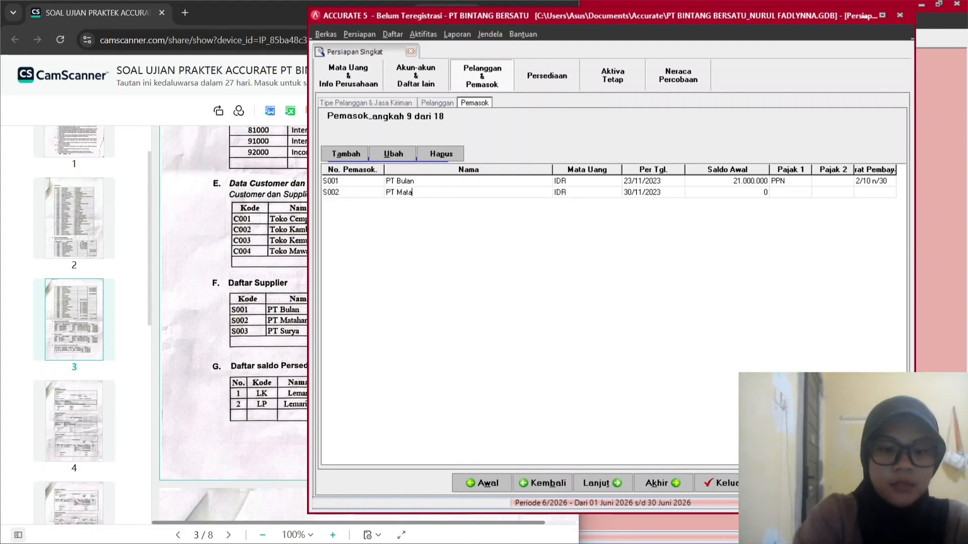
{"action": "type", "text": "hari"}
{"action": "key", "text": "Tab"}
{"action": "key", "text": "Tab"}
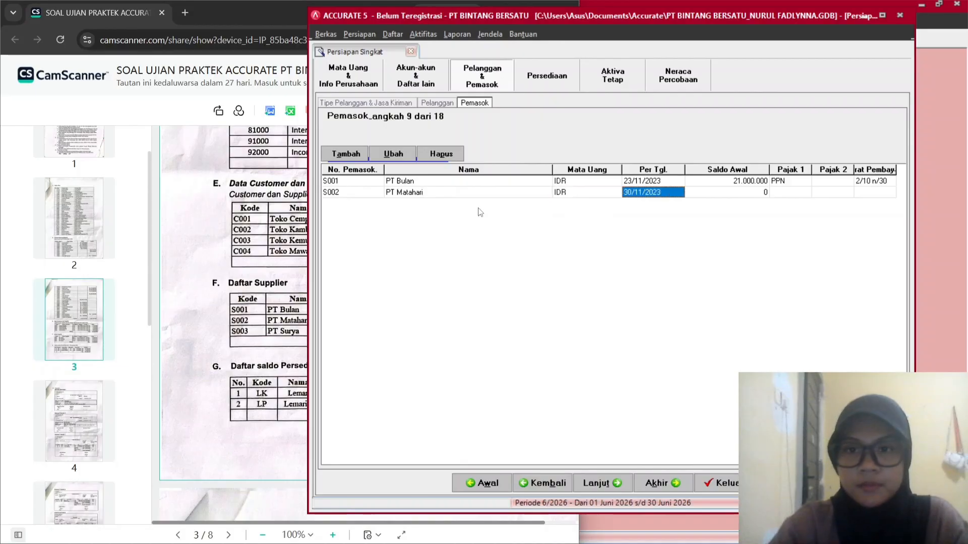
{"action": "left_click", "coordinate": [234, 218]}
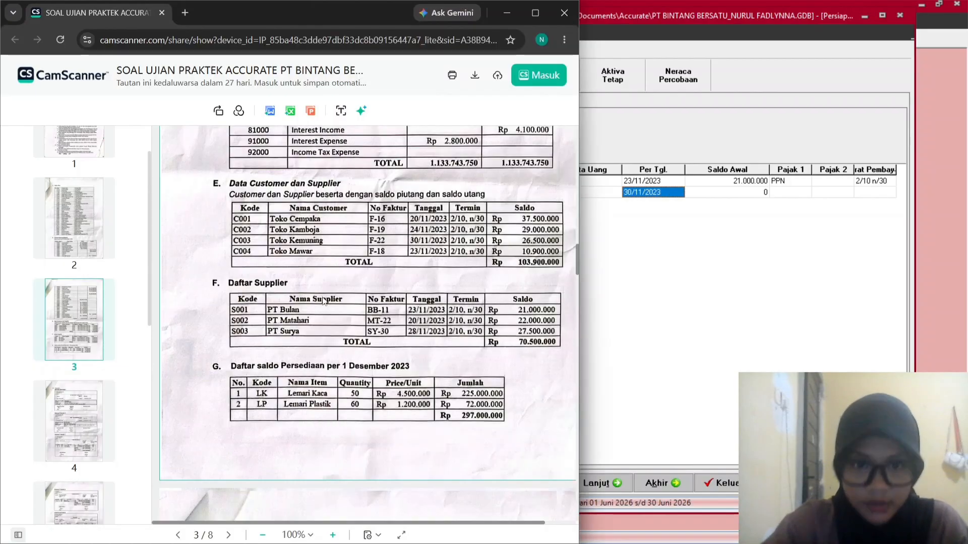
{"action": "left_click", "coordinate": [639, 193]}
{"action": "key", "text": "BackSpace"}
{"action": "key", "text": "BackSpace"}
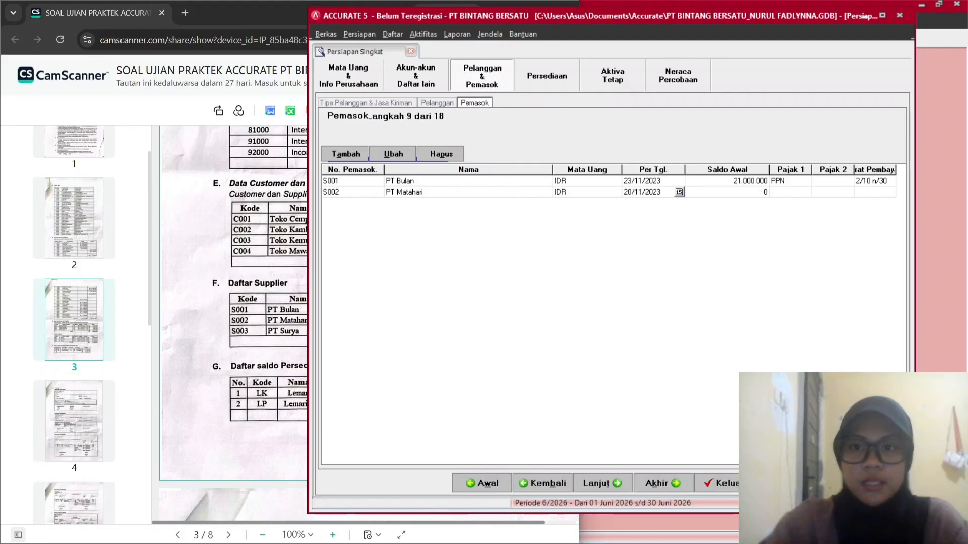
{"action": "key", "text": "Tab"}
Give PT Matahari a 22.000.000 opening balance, PPN tax and 2/10 n/30 terms.
{"action": "left_click", "coordinate": [275, 315]}
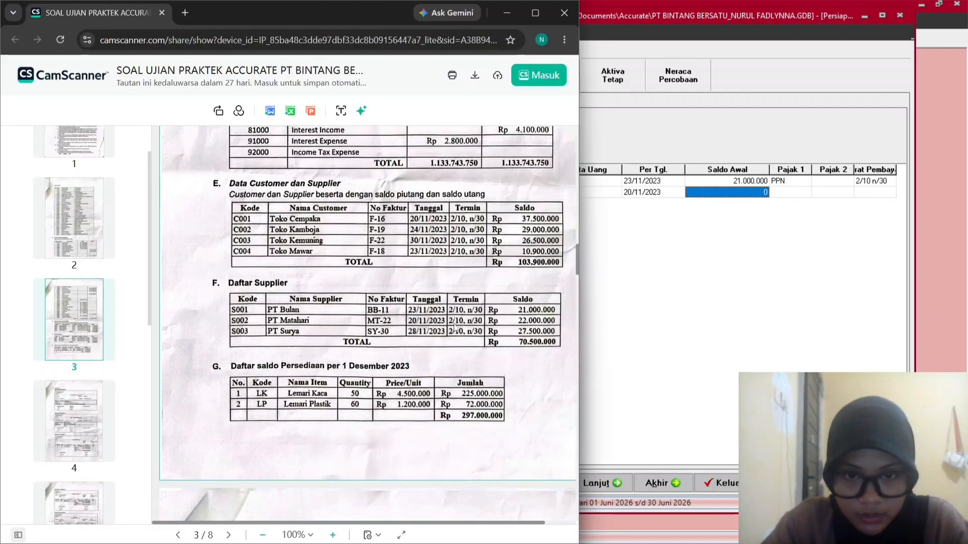
{"action": "left_click", "coordinate": [756, 192]}
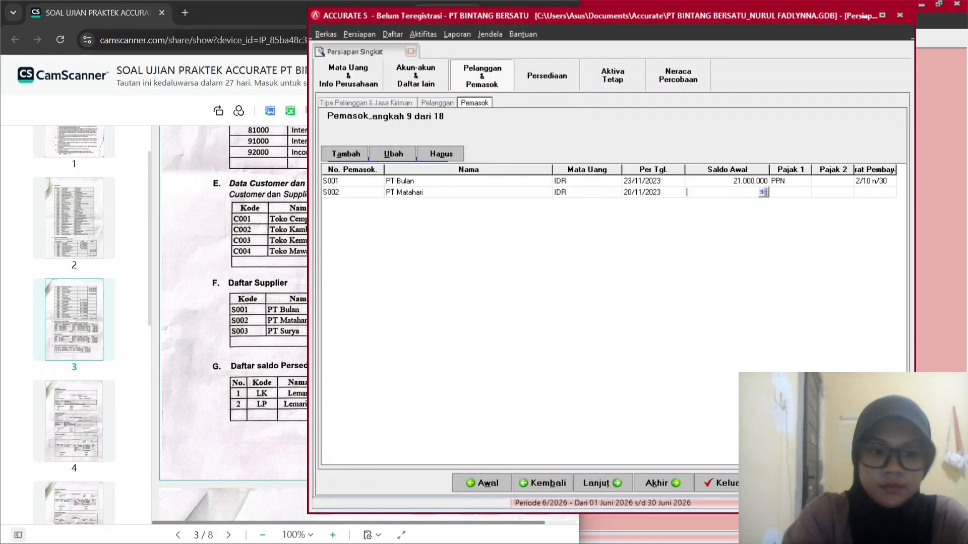
{"action": "type", "text": "22.000.000"}
{"action": "key", "text": "Tab"}
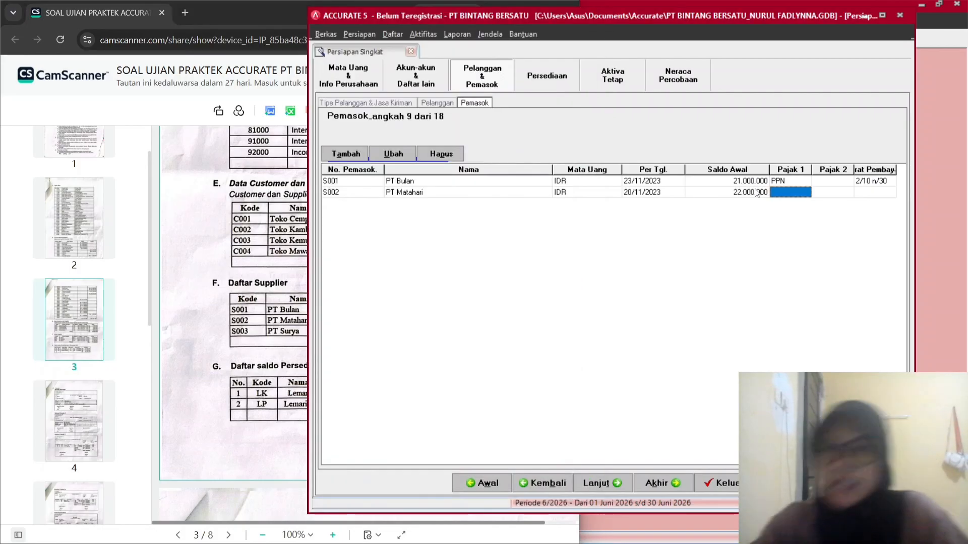
{"action": "left_click", "coordinate": [780, 193]}
{"action": "left_click", "coordinate": [807, 193]}
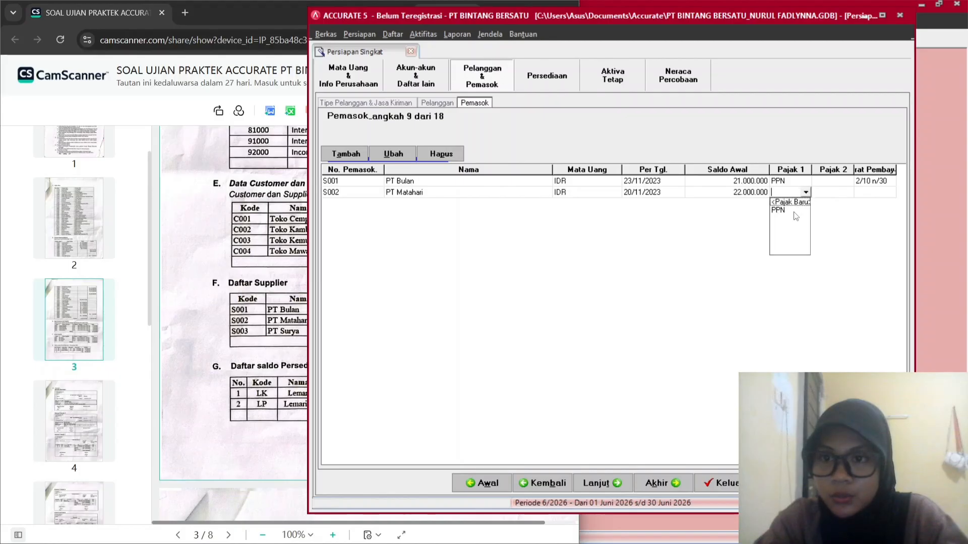
{"action": "left_click", "coordinate": [794, 211]}
{"action": "left_click", "coordinate": [886, 192]}
{"action": "left_click", "coordinate": [887, 191]}
{"action": "left_click", "coordinate": [890, 192]}
{"action": "left_click", "coordinate": [882, 216]}
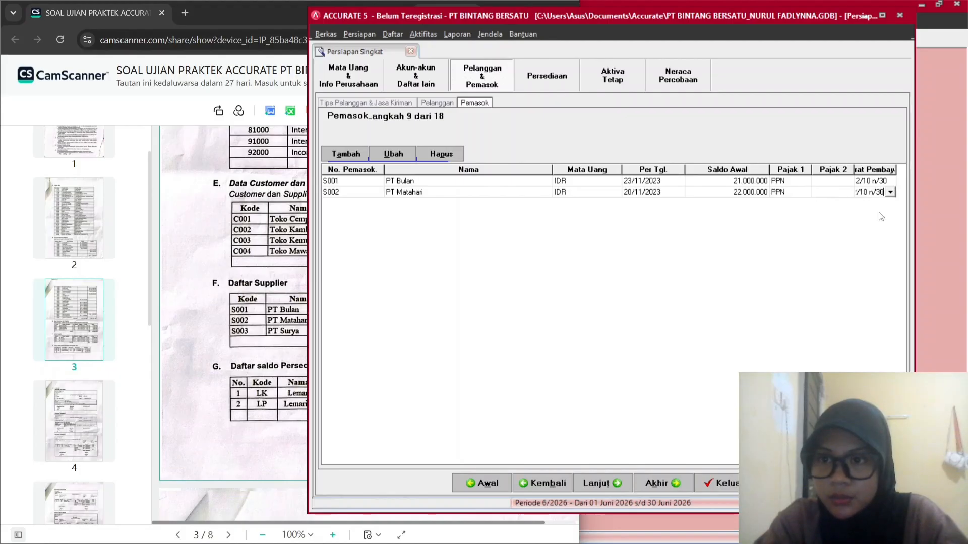
{"action": "key", "text": "Tab"}
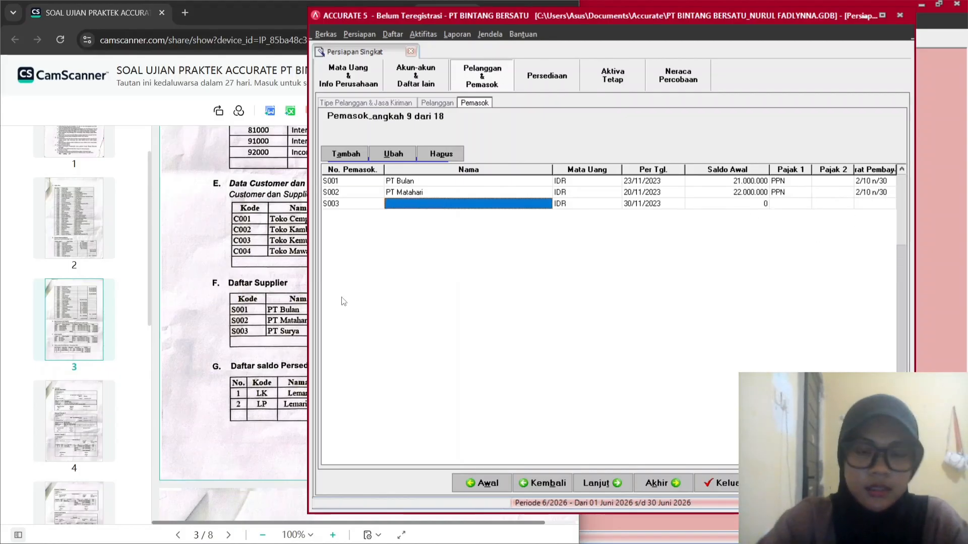
Enter supplier S003 PT Surya dated 28/11/2023.
{"action": "left_click", "coordinate": [283, 351]}
{"action": "left_click", "coordinate": [631, 255]}
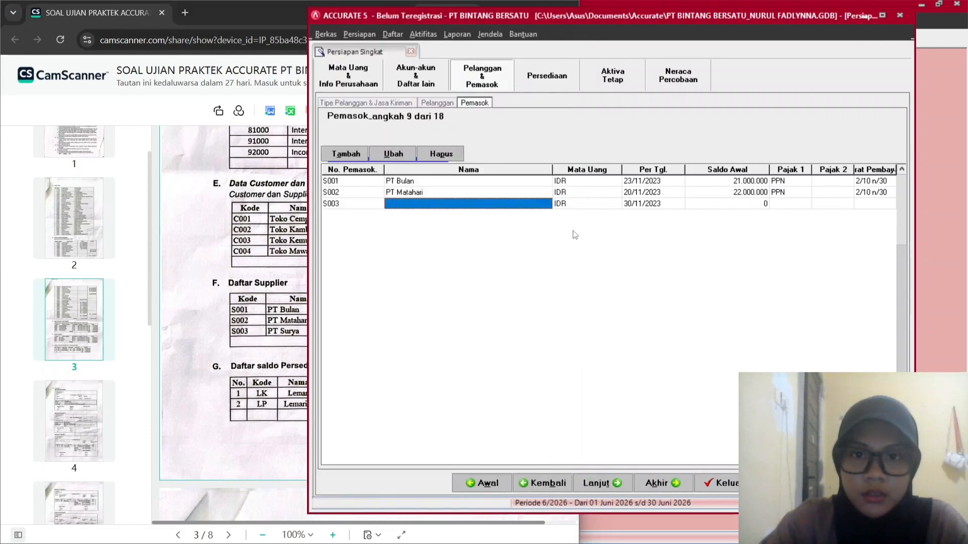
{"action": "left_click", "coordinate": [497, 205]}
{"action": "type", "text": "T "}
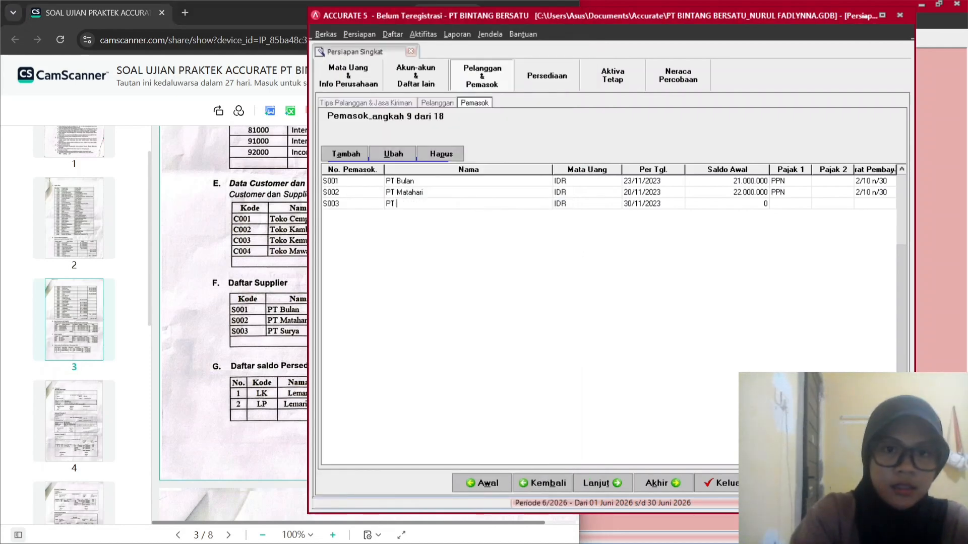
{"action": "type", "text": "Sua"}
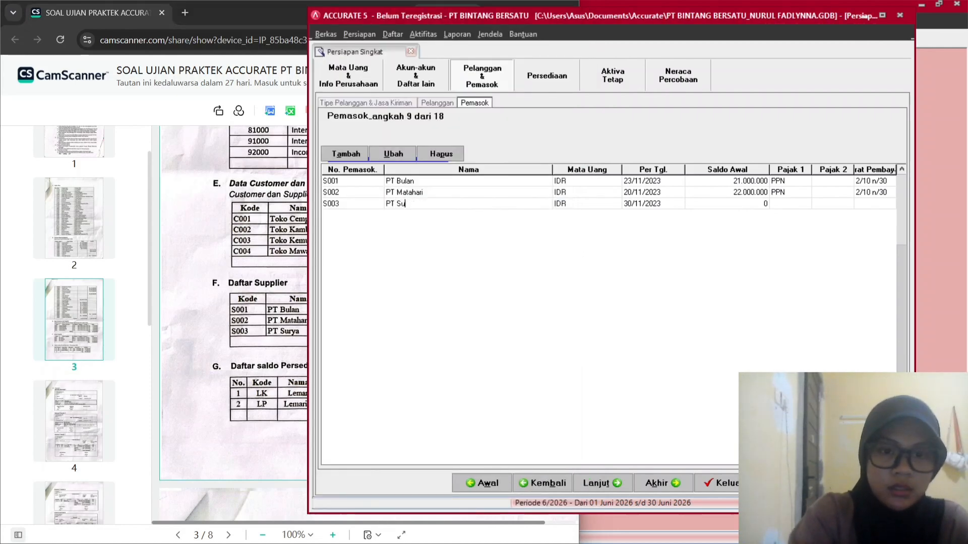
{"action": "key", "text": "Tab"}
{"action": "key", "text": "Tab"}
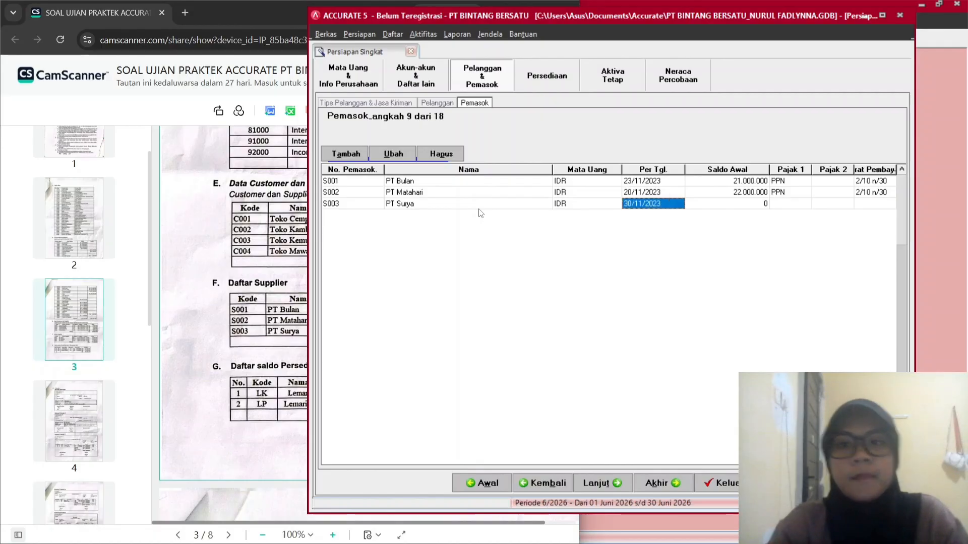
{"action": "left_click", "coordinate": [293, 286]}
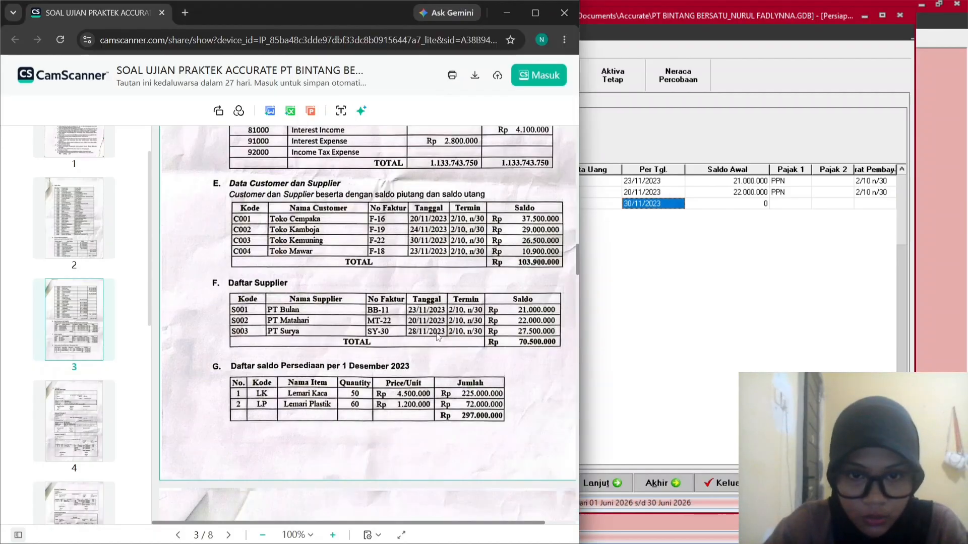
{"action": "left_click", "coordinate": [663, 204]}
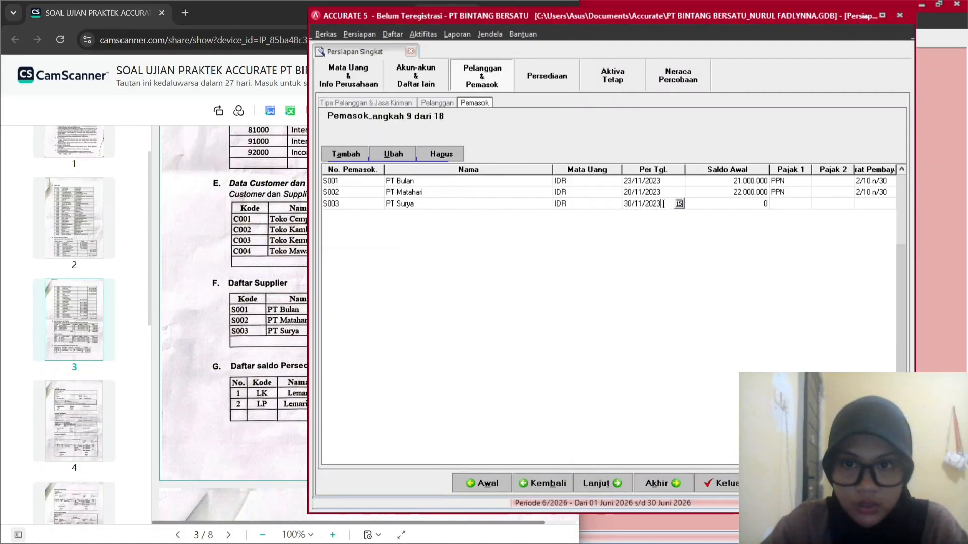
{"action": "key", "text": "BackSpace"}
{"action": "key", "text": "BackSpace"}
{"action": "key", "text": "BackSpace"}
{"action": "key", "text": "BackSpace"}
{"action": "key", "text": "BackSpace"}
{"action": "key", "text": "BackSpace"}
{"action": "key", "text": "BackSpace"}
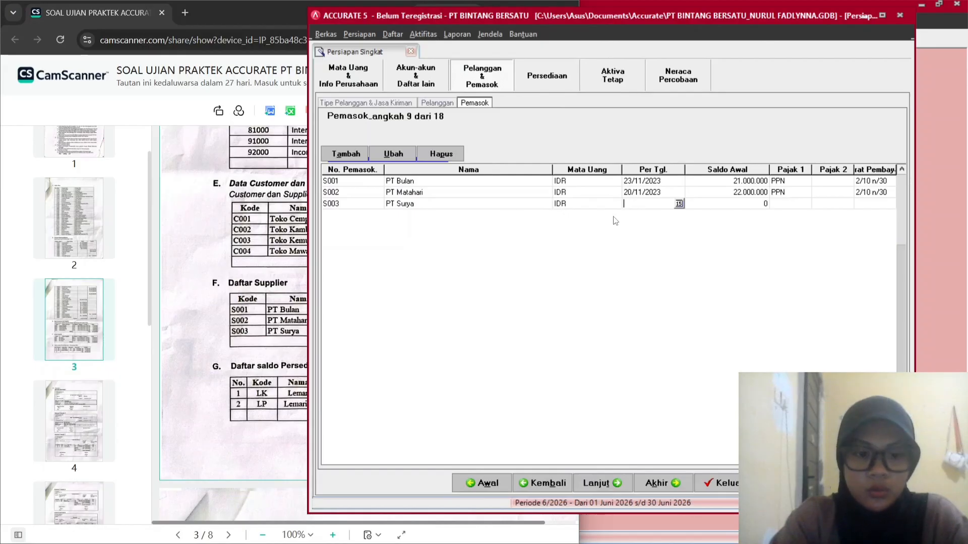
{"action": "type", "text": "28/11/2023"}
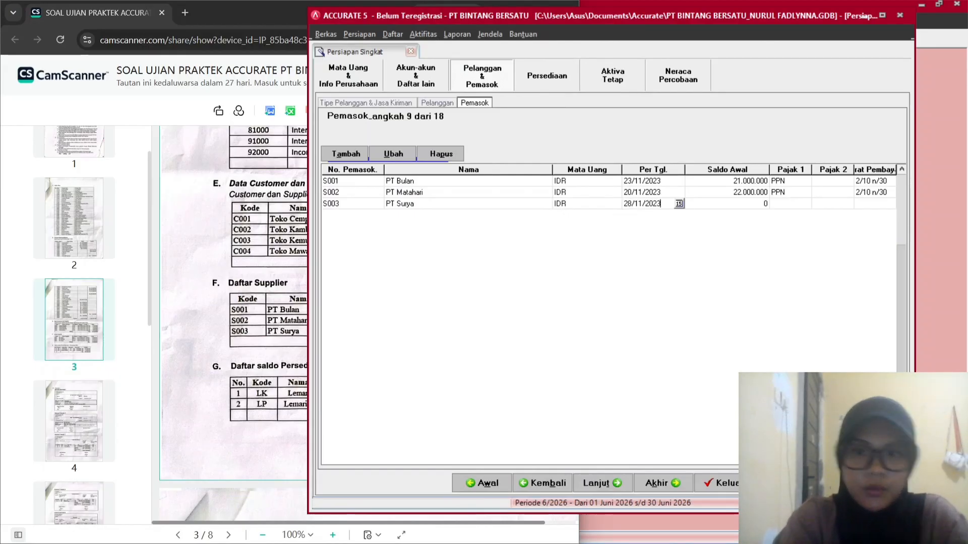
{"action": "key", "text": "Tab"}
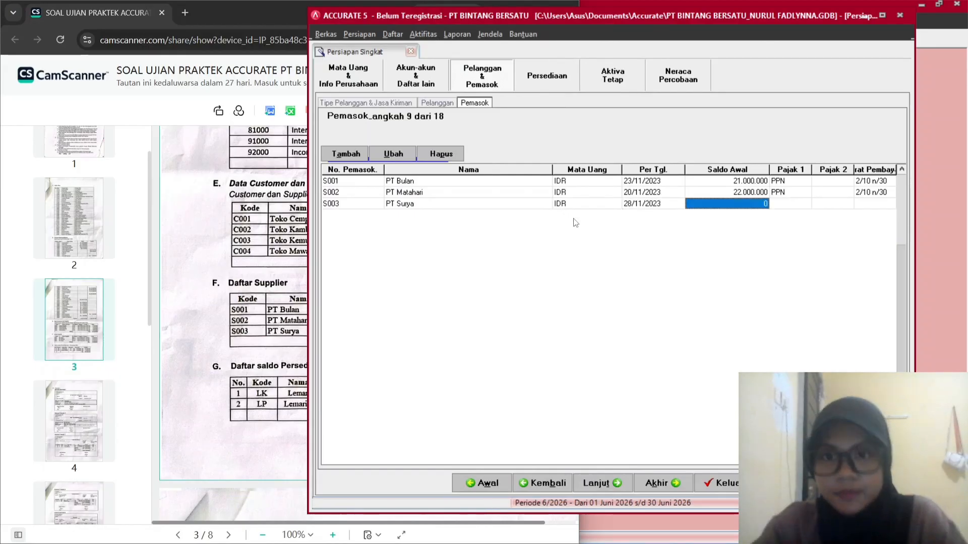
Set PT Surya's opening balance to 27.500.000, discarding the stray empty row.
{"action": "left_click", "coordinate": [272, 282]}
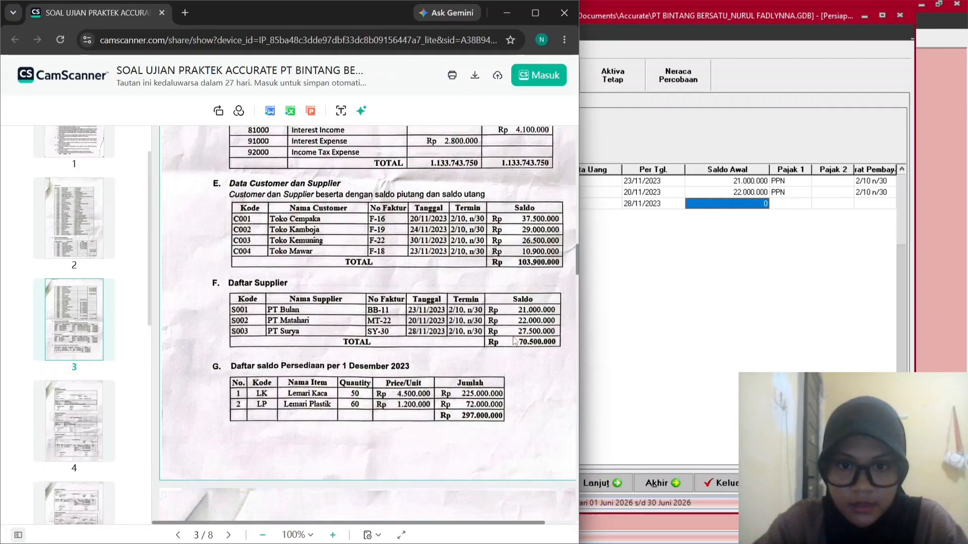
{"action": "left_click", "coordinate": [710, 207]}
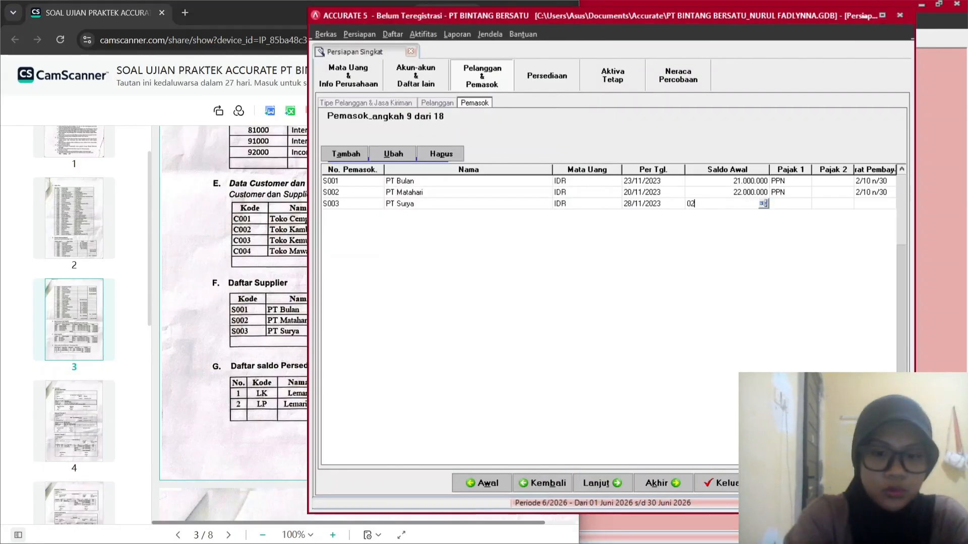
{"action": "key", "text": "Return"}
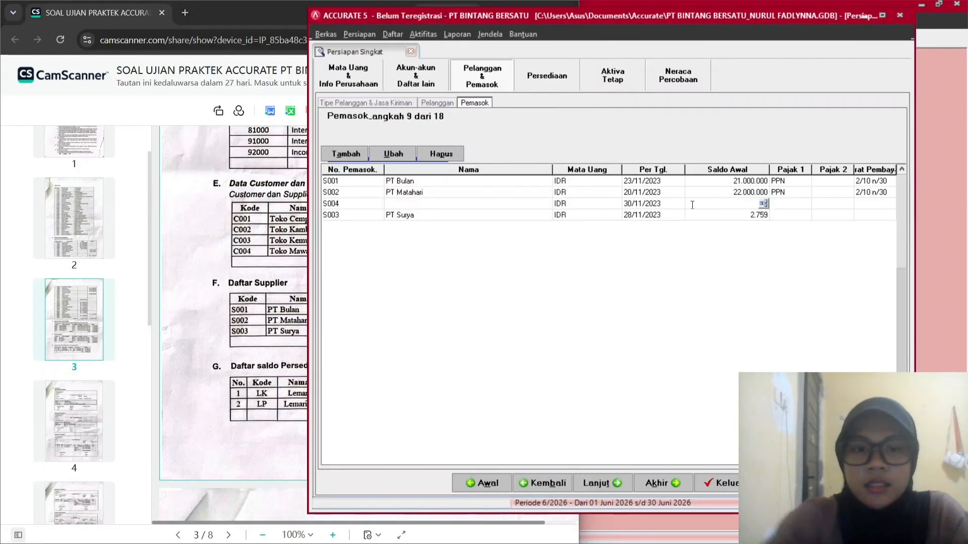
{"action": "left_click", "coordinate": [445, 203]}
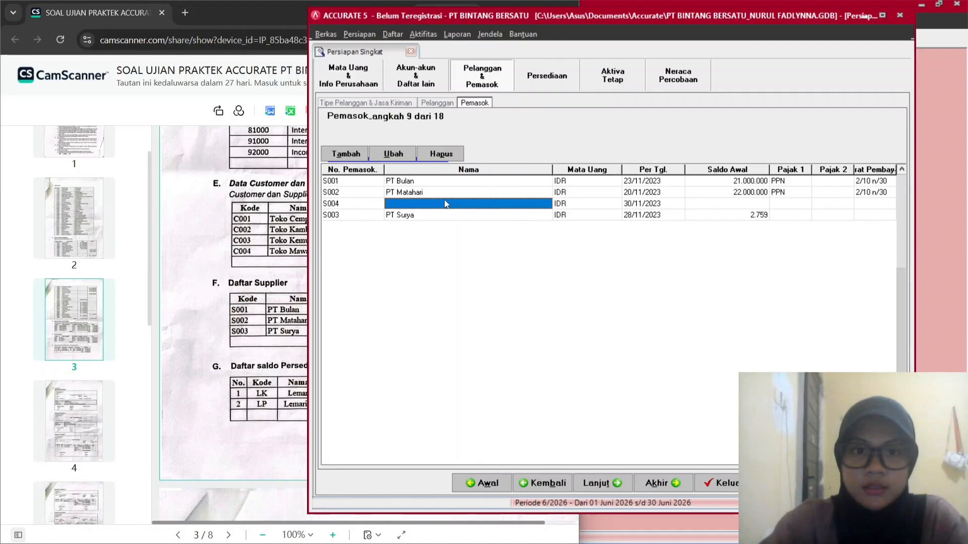
{"action": "key", "text": "Escape"}
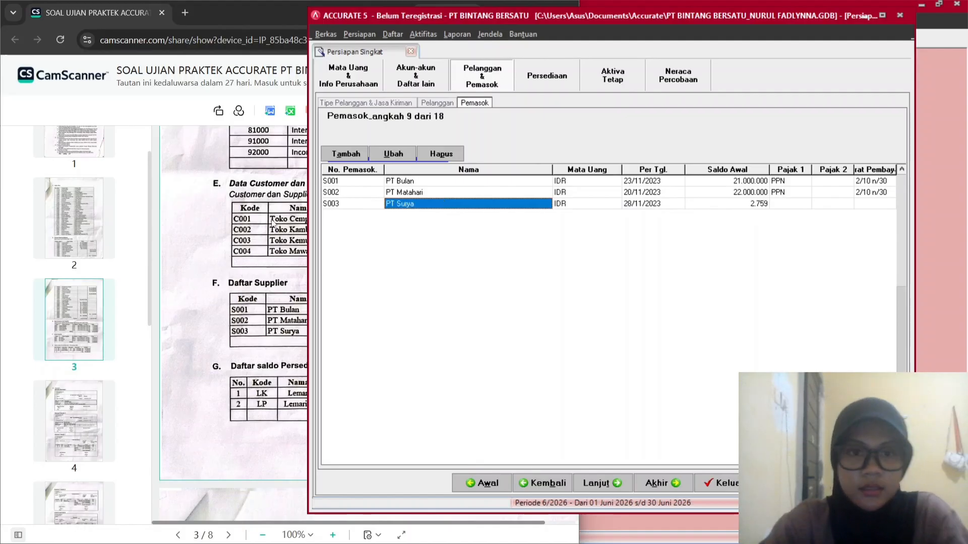
{"action": "left_click", "coordinate": [756, 207]}
{"action": "left_click", "coordinate": [756, 207]}
{"action": "type", "text": "2"}
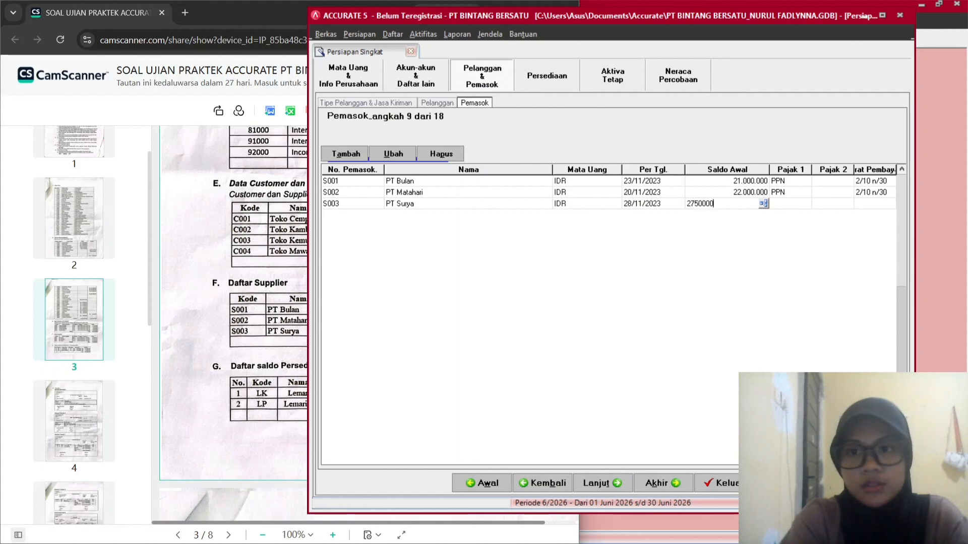
{"action": "key", "text": "Tab"}
Set PT Surya's first tax to PPN.
{"action": "left_click", "coordinate": [531, 526]}
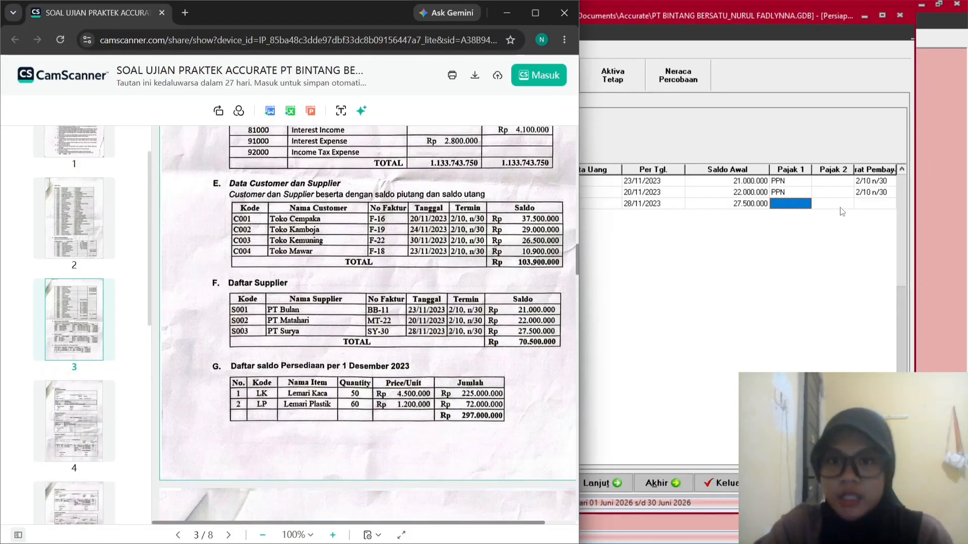
{"action": "left_click", "coordinate": [790, 204]}
{"action": "left_click", "coordinate": [805, 203]}
{"action": "left_click", "coordinate": [805, 222]}
{"action": "left_click", "coordinate": [805, 192]}
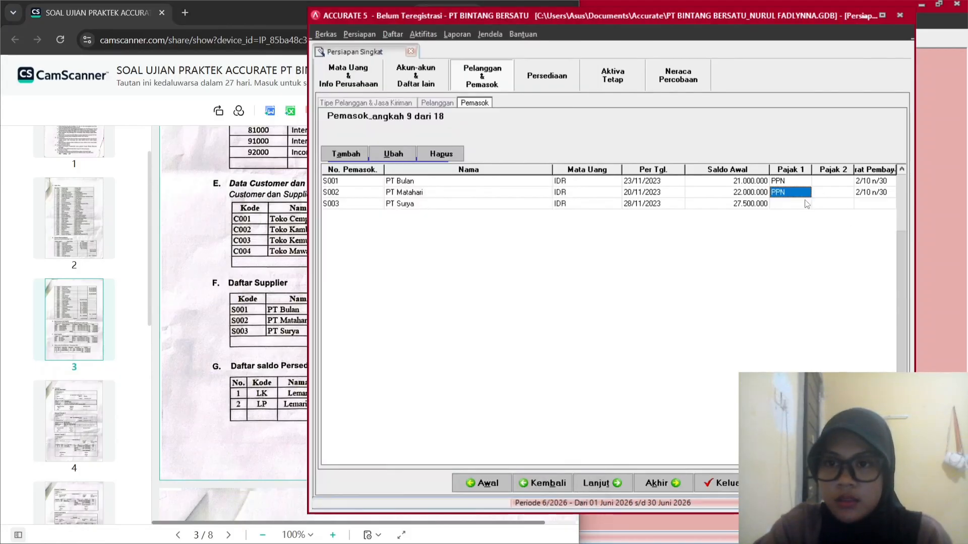
{"action": "left_click", "coordinate": [806, 204]}
{"action": "left_click", "coordinate": [805, 204]}
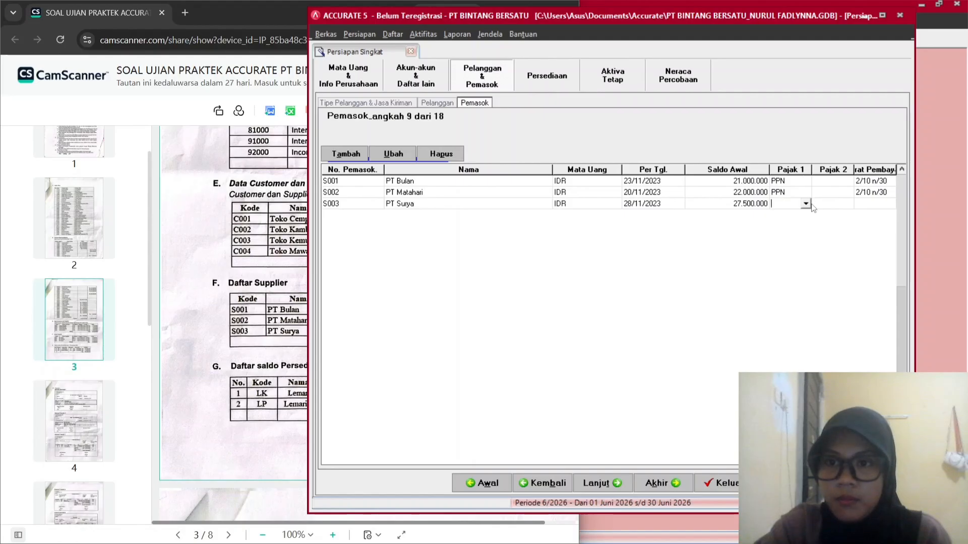
{"action": "left_click", "coordinate": [806, 203]}
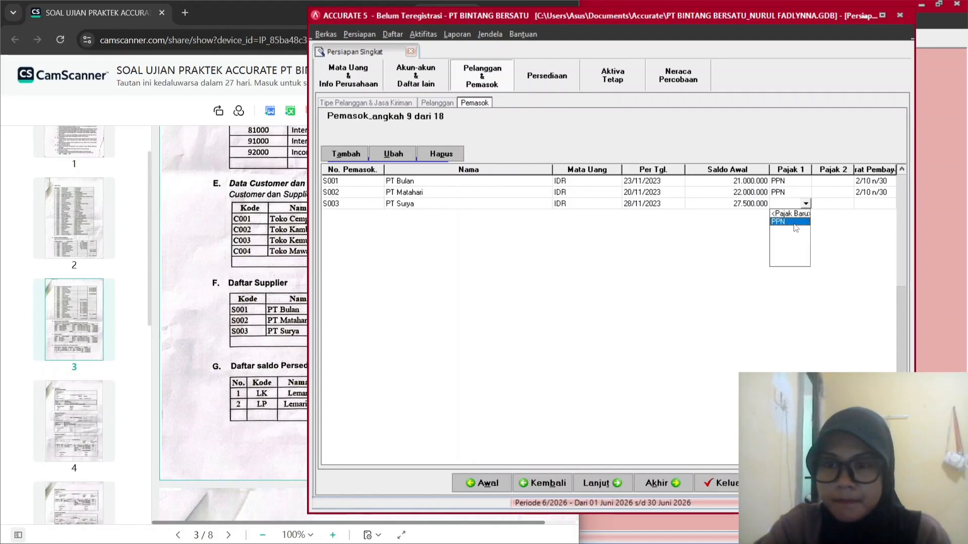
{"action": "left_click", "coordinate": [796, 222]}
Give PT Surya 2/10 n/30 terms, drop the blank row and continue to inventory setup.
{"action": "left_click", "coordinate": [875, 204]}
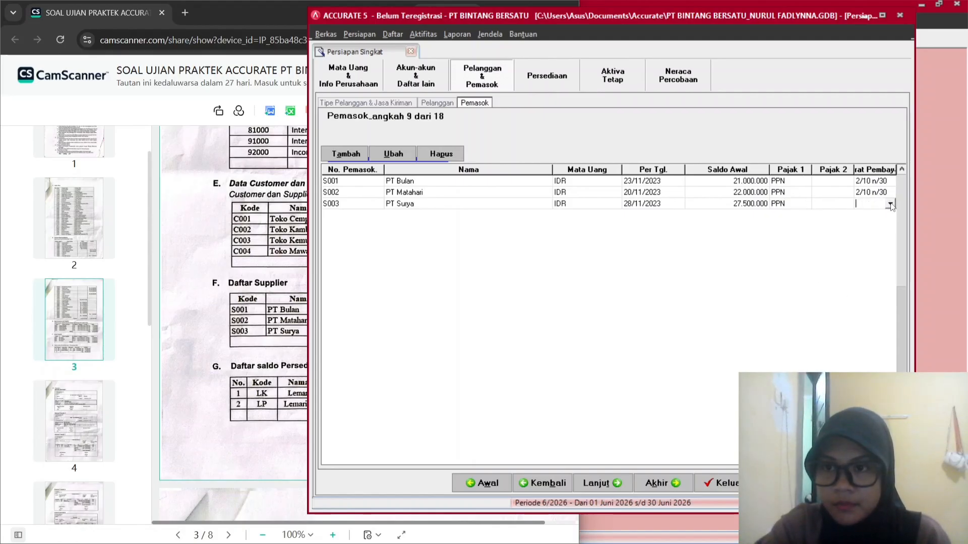
{"action": "left_click", "coordinate": [890, 203]}
{"action": "left_click", "coordinate": [879, 225]}
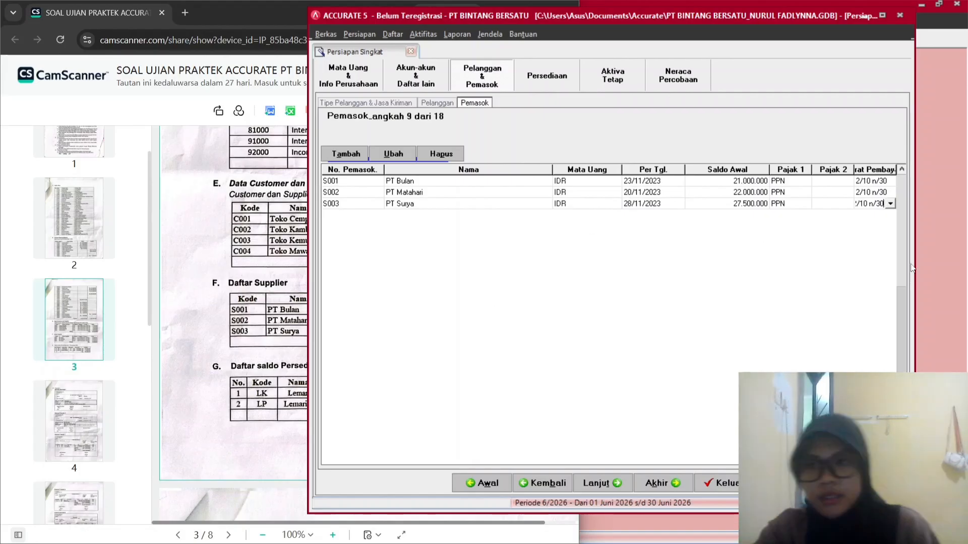
{"action": "key", "text": "Tab"}
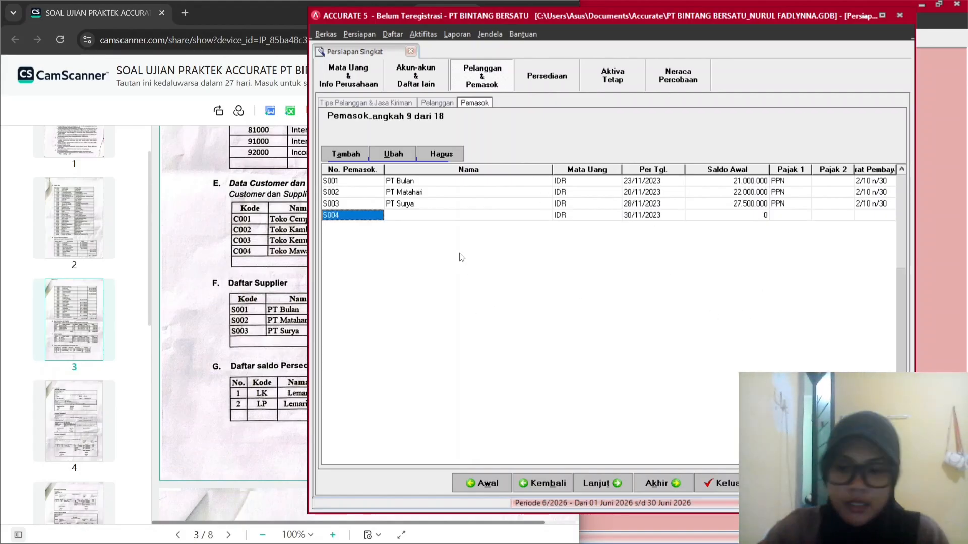
{"action": "key", "text": "Up"}
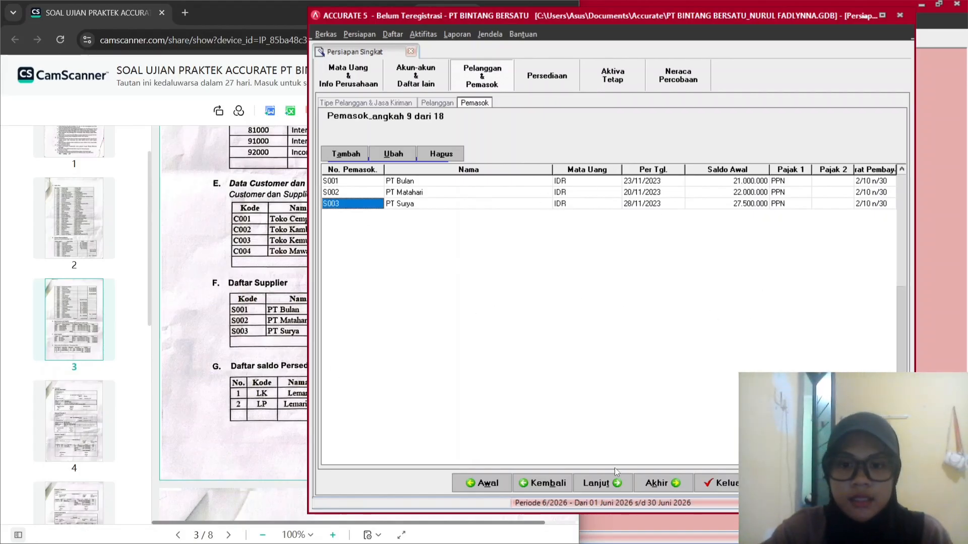
{"action": "left_click", "coordinate": [603, 483]}
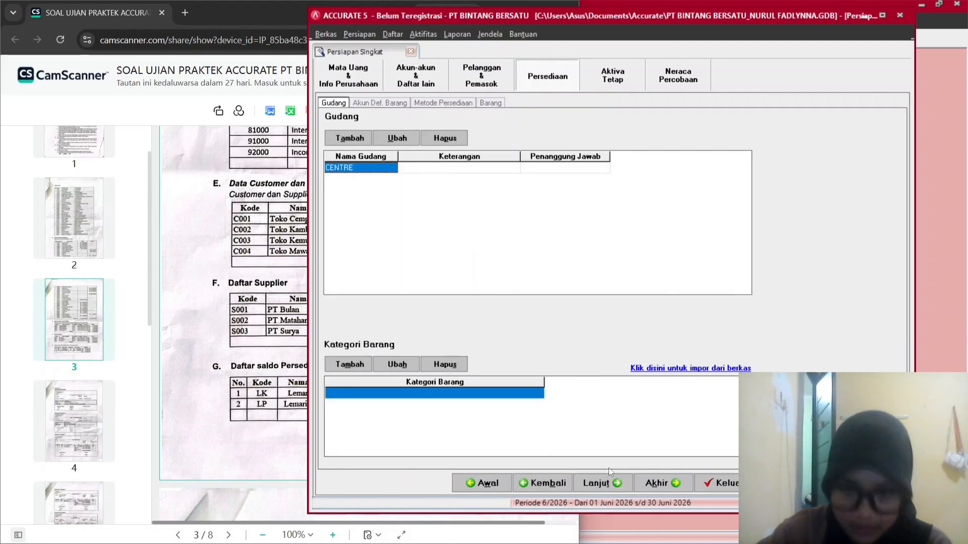
Set default item accounts: inventory 11800, sales 41000, sales return 43000, sales discount 42000.
{"action": "left_click", "coordinate": [601, 482]}
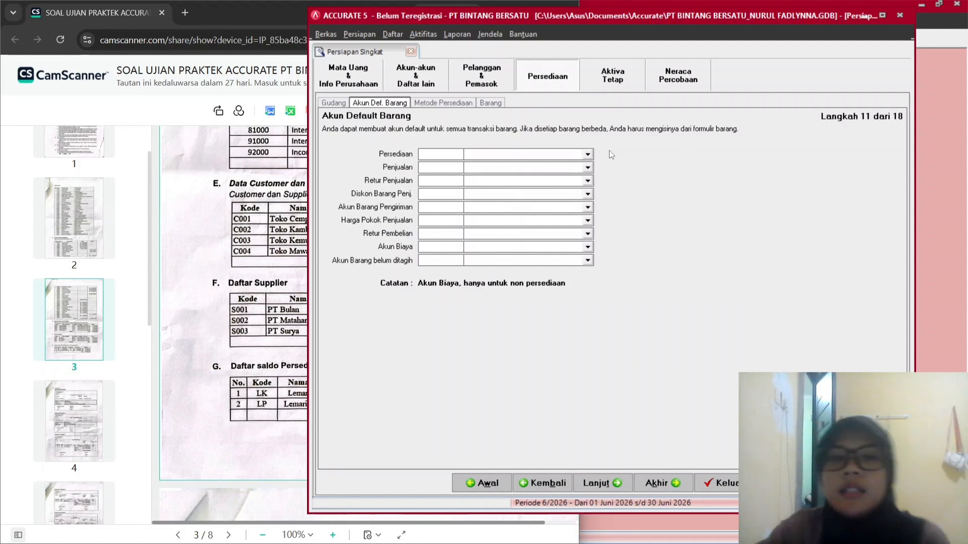
{"action": "left_click", "coordinate": [581, 154]}
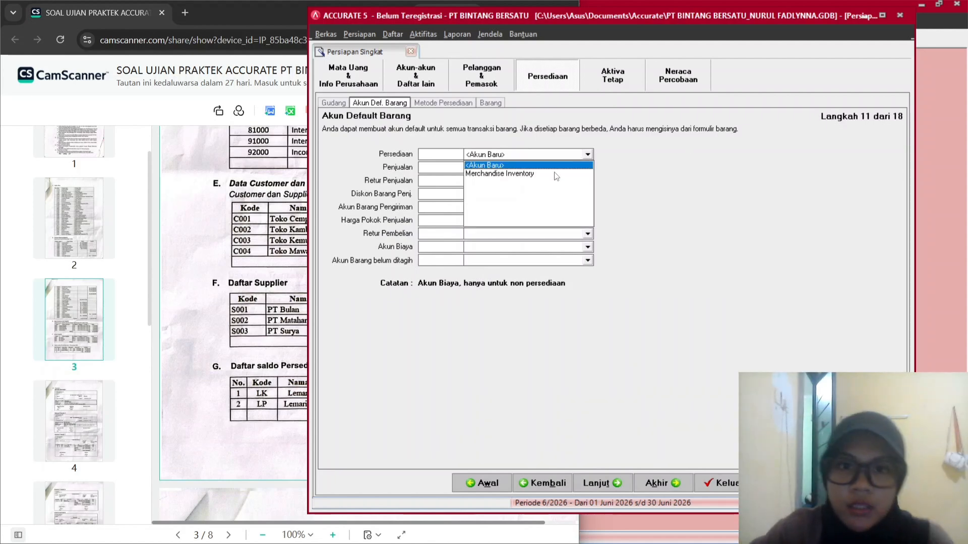
{"action": "left_click", "coordinate": [556, 175]}
{"action": "left_click", "coordinate": [556, 167]}
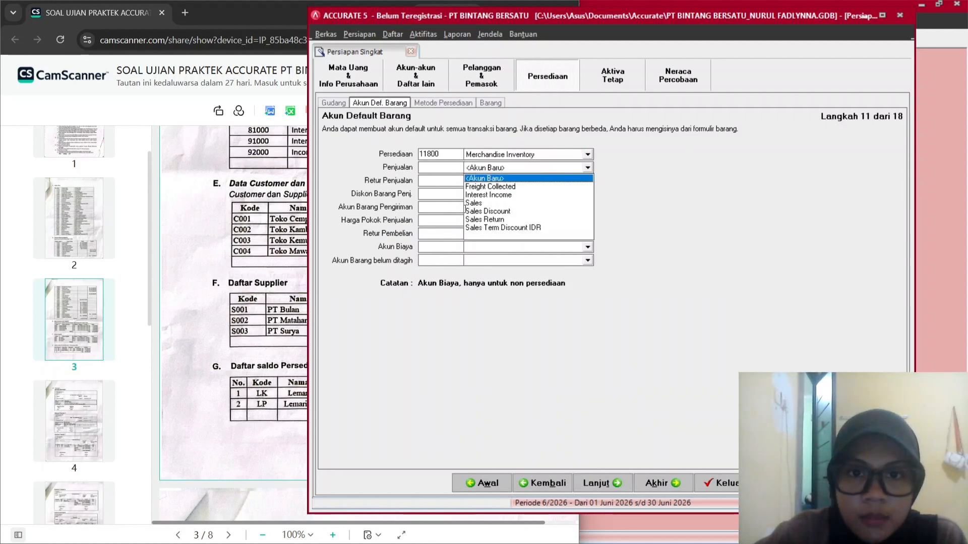
{"action": "left_click", "coordinate": [473, 203]}
{"action": "left_click", "coordinate": [489, 180]}
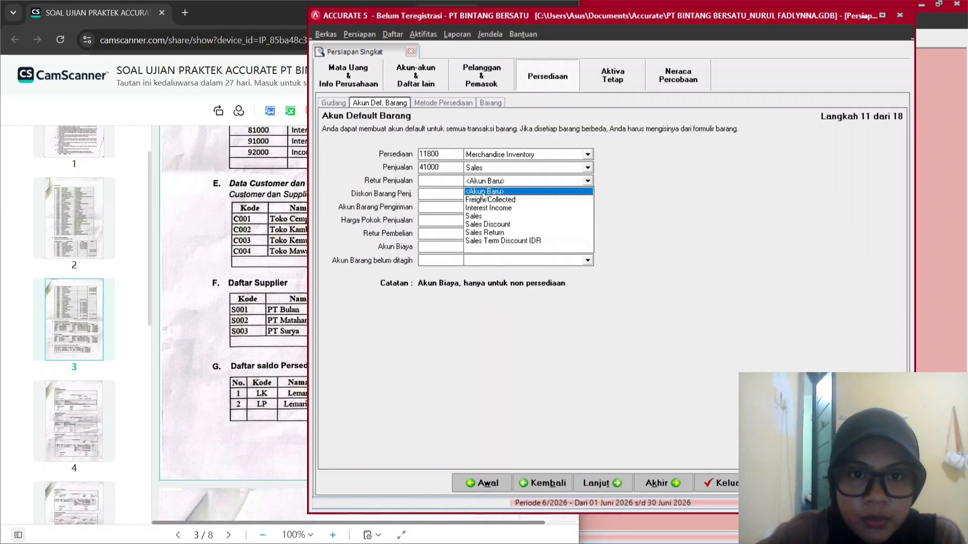
{"action": "left_click", "coordinate": [486, 233]}
{"action": "left_click", "coordinate": [506, 196]}
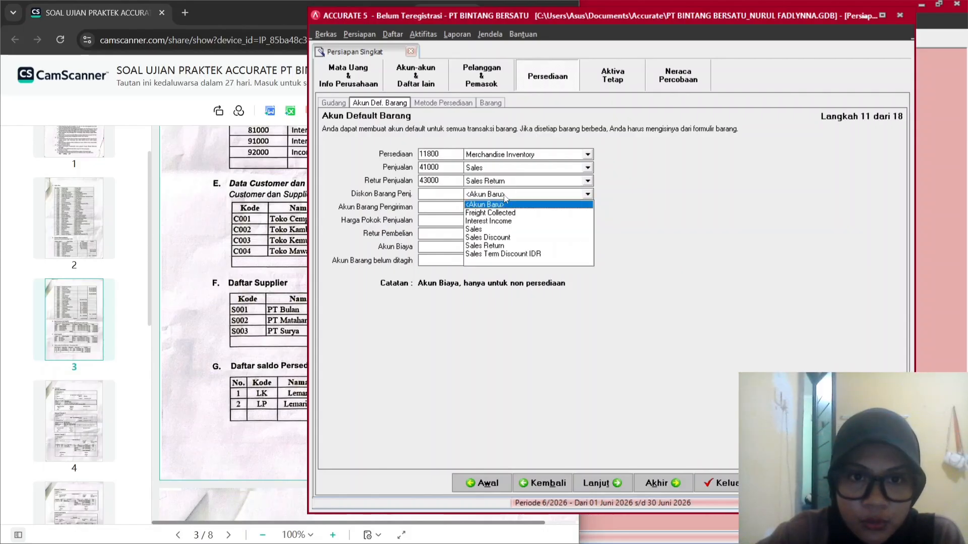
{"action": "left_click", "coordinate": [482, 237]}
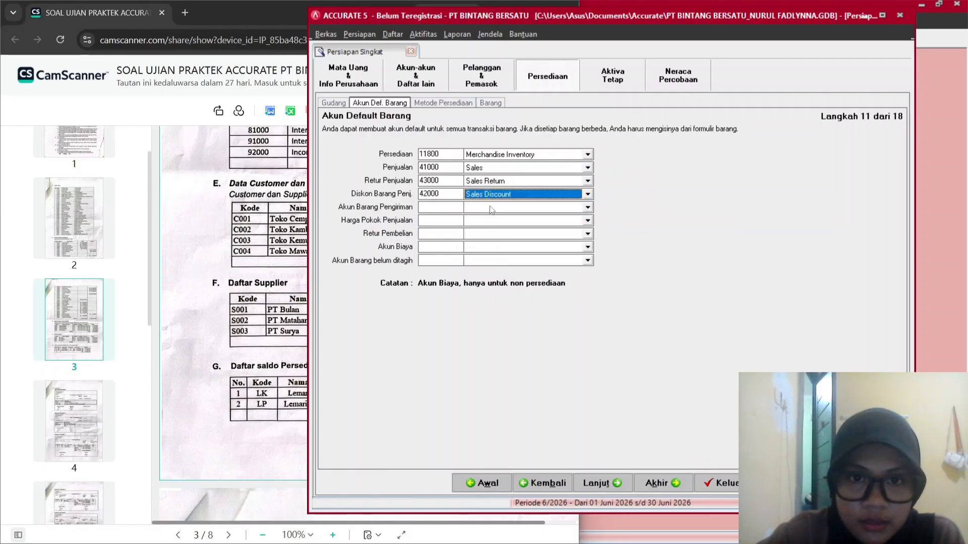
Set shipped goods 11800, cost of sales 51000, purchase return 11800, expense 51000, then continue.
{"action": "left_click", "coordinate": [491, 209]}
{"action": "left_click", "coordinate": [490, 226]}
{"action": "left_click", "coordinate": [491, 221]}
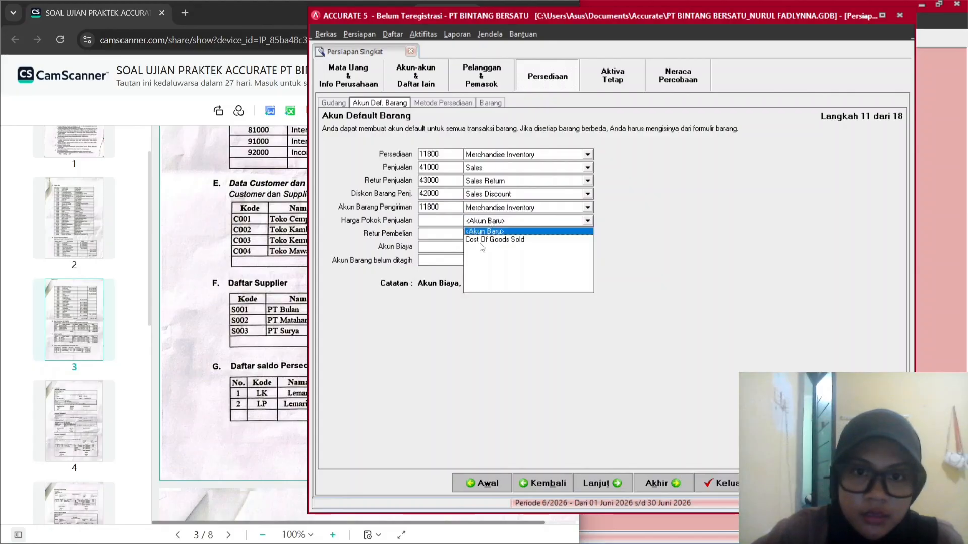
{"action": "left_click", "coordinate": [483, 240]}
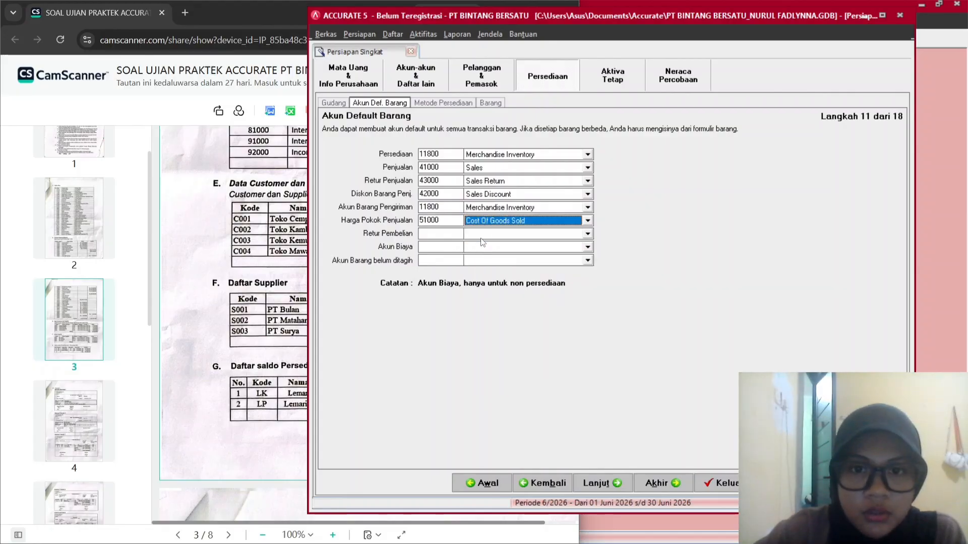
{"action": "left_click", "coordinate": [494, 237]}
{"action": "left_click", "coordinate": [498, 254]}
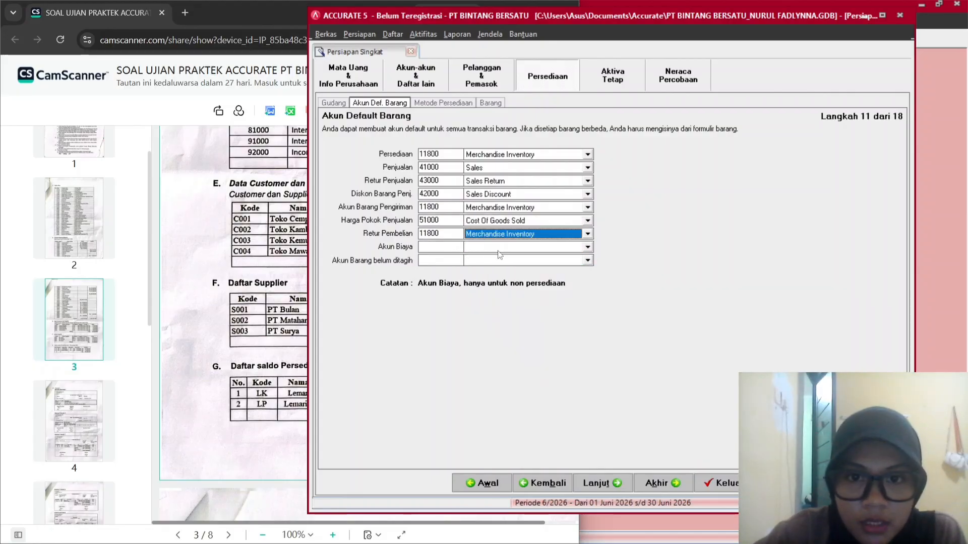
{"action": "left_click", "coordinate": [499, 247]}
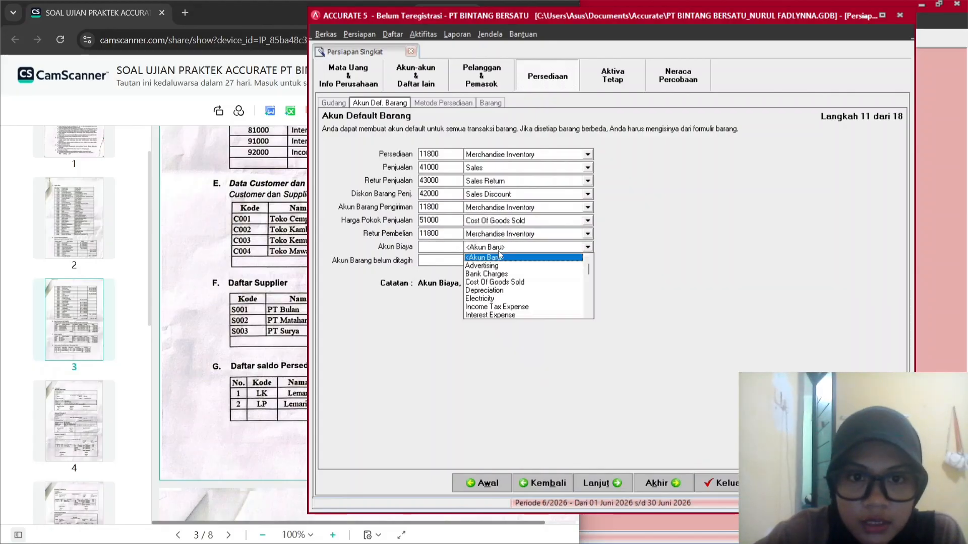
{"action": "left_click", "coordinate": [520, 284]}
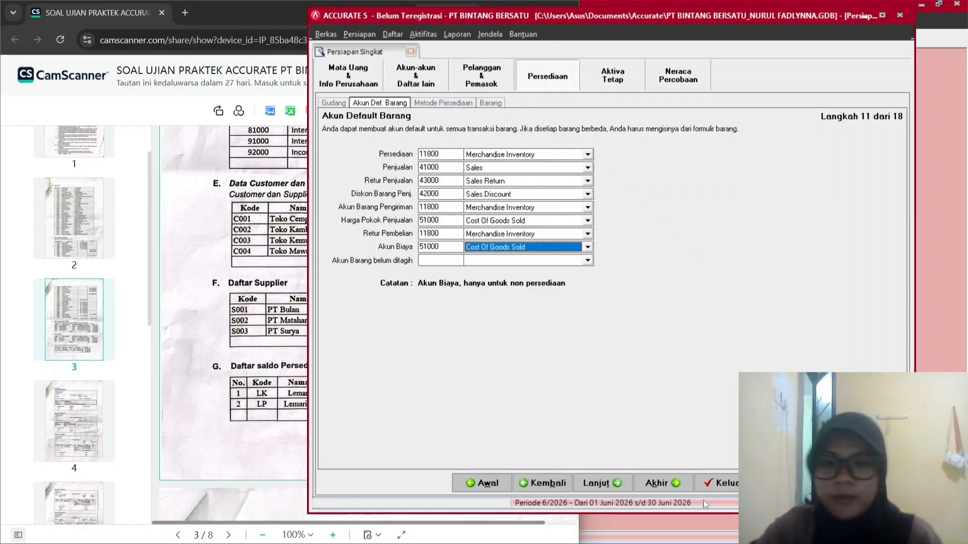
{"action": "left_click", "coordinate": [614, 484]}
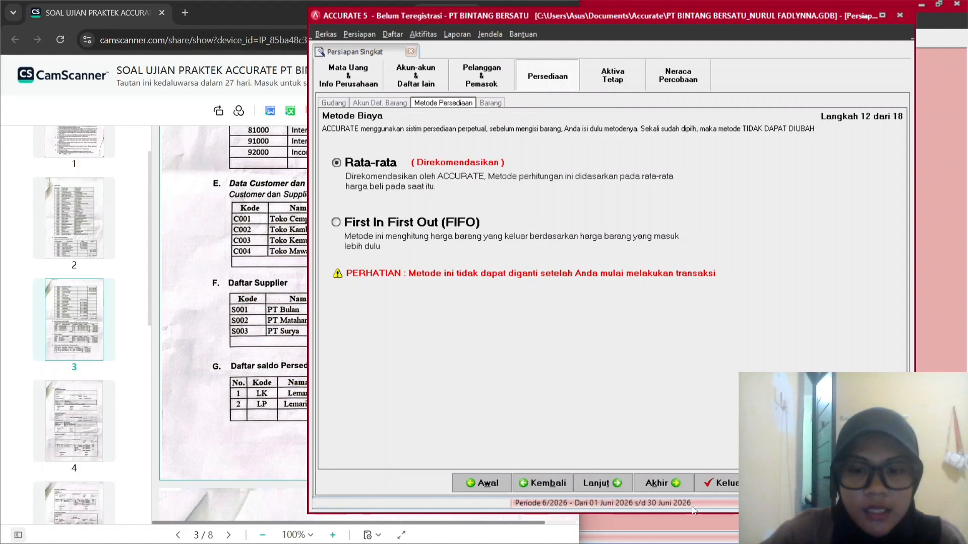
Leave Rata-rata costing selected and continue to the Barang item list.
{"action": "left_click", "coordinate": [603, 483]}
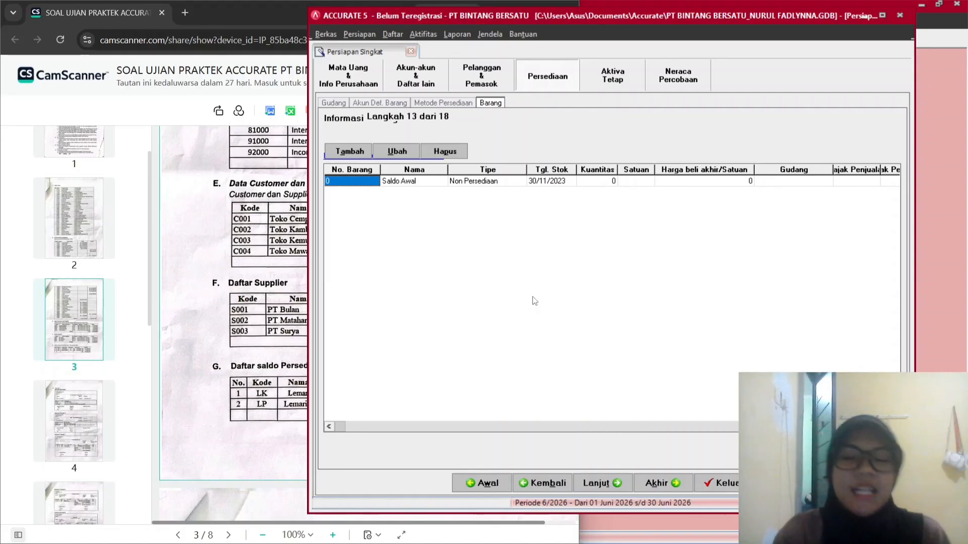
Start the opening item row with code LK and name 'Lemari Kaca'.
{"action": "key", "text": "Tab"}
{"action": "key", "text": "Tab"}
{"action": "key", "text": "Tab"}
{"action": "key", "text": "Tab"}
{"action": "key", "text": "Tab"}
{"action": "key", "text": "Tab"}
{"action": "key", "text": "Tab"}
{"action": "key", "text": "Tab"}
{"action": "key", "text": "Tab"}
{"action": "key", "text": "Tab"}
{"action": "key", "text": "Tab"}
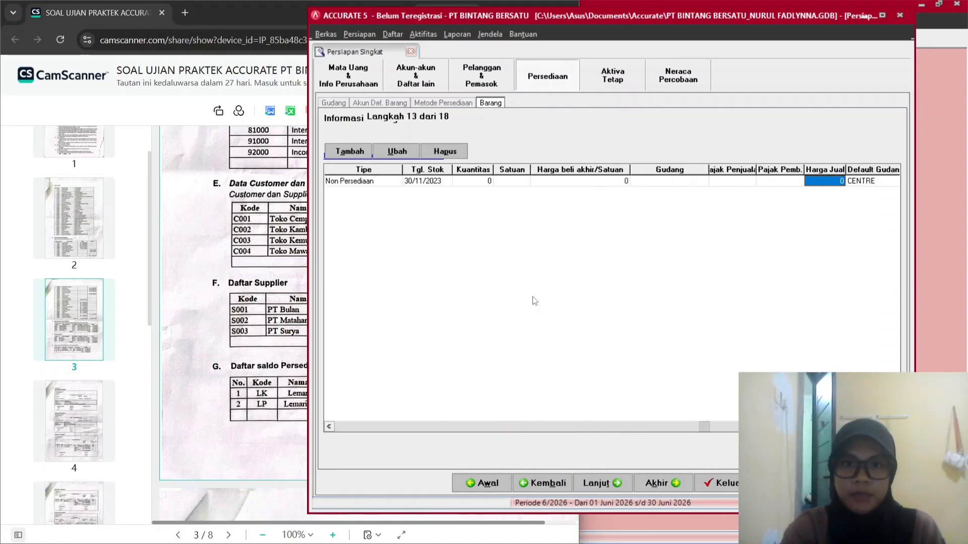
{"action": "key", "text": "Tab"}
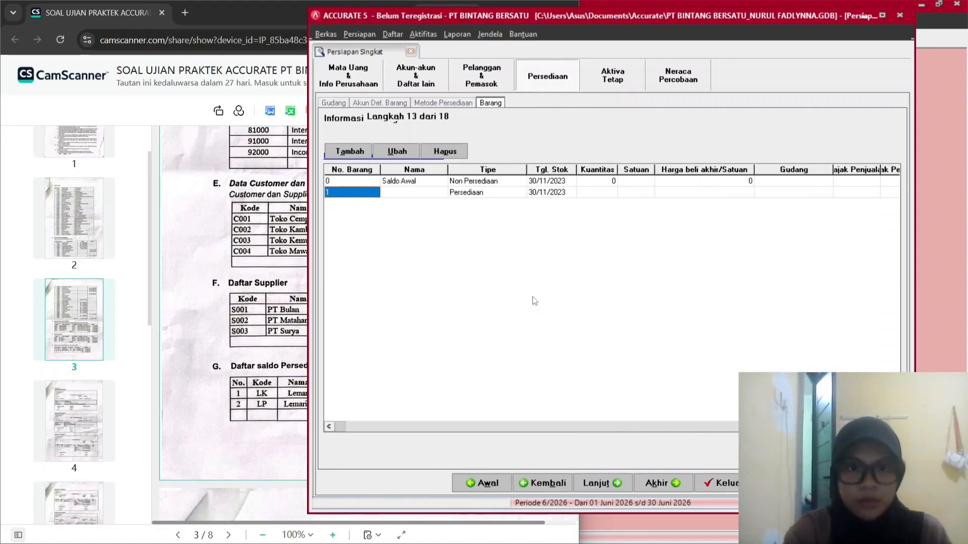
{"action": "left_click", "coordinate": [222, 379]}
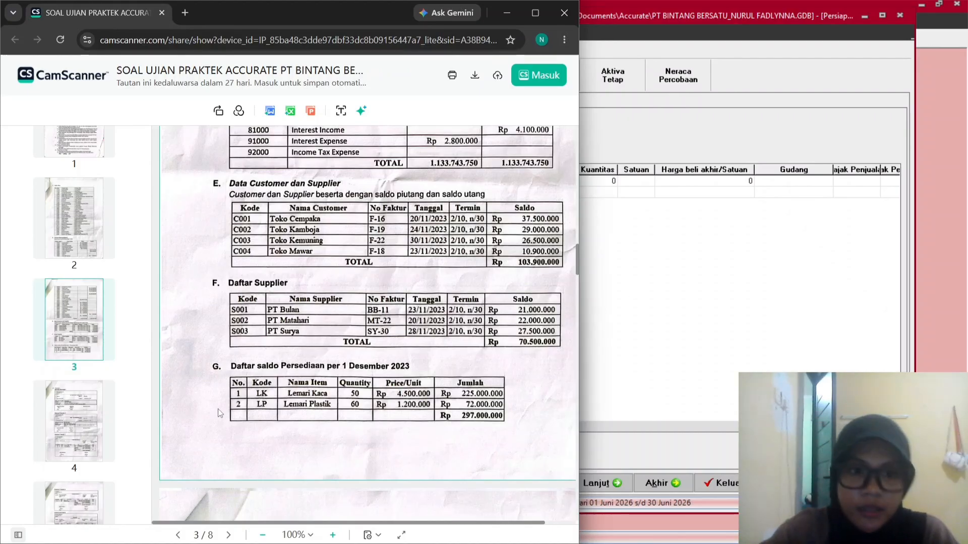
{"action": "left_click", "coordinate": [628, 217]}
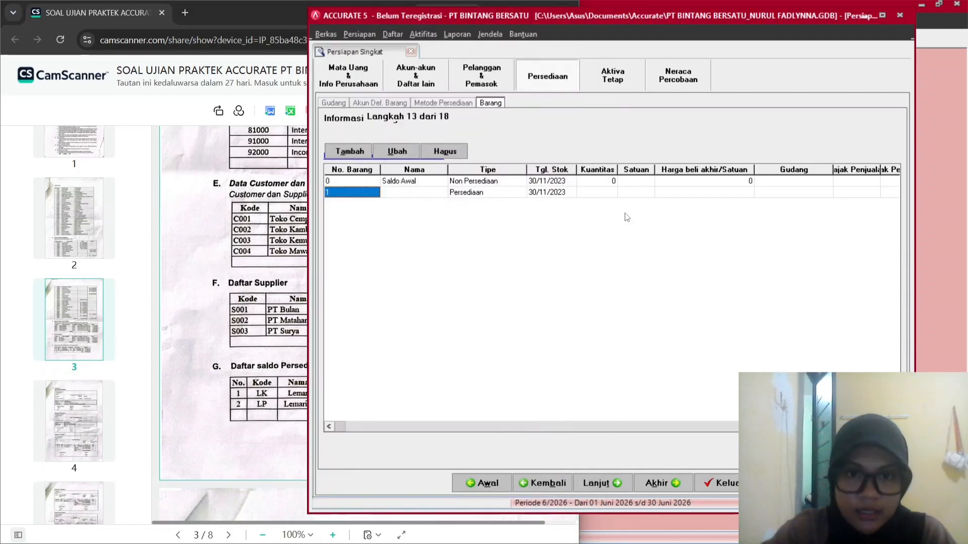
{"action": "left_click", "coordinate": [400, 194]}
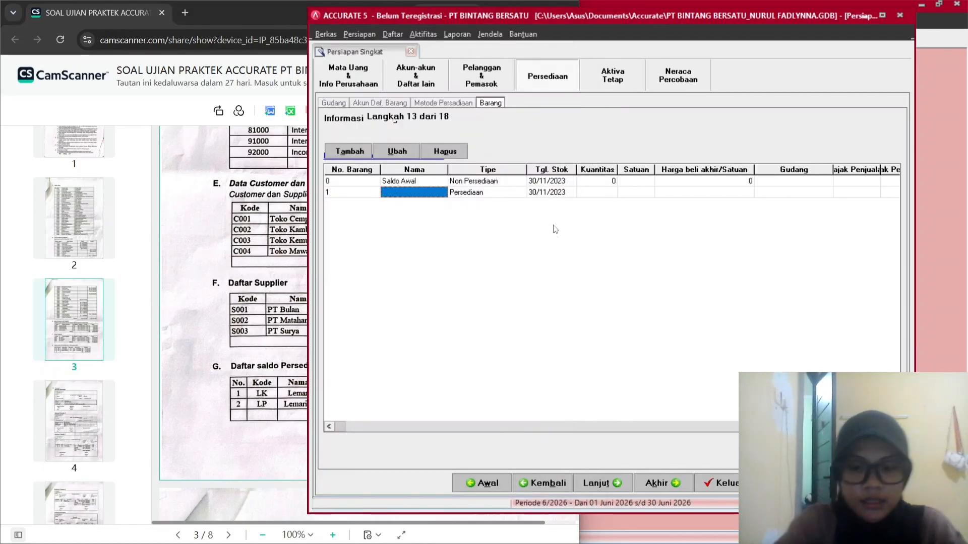
{"action": "type", "text": "Lemar"}
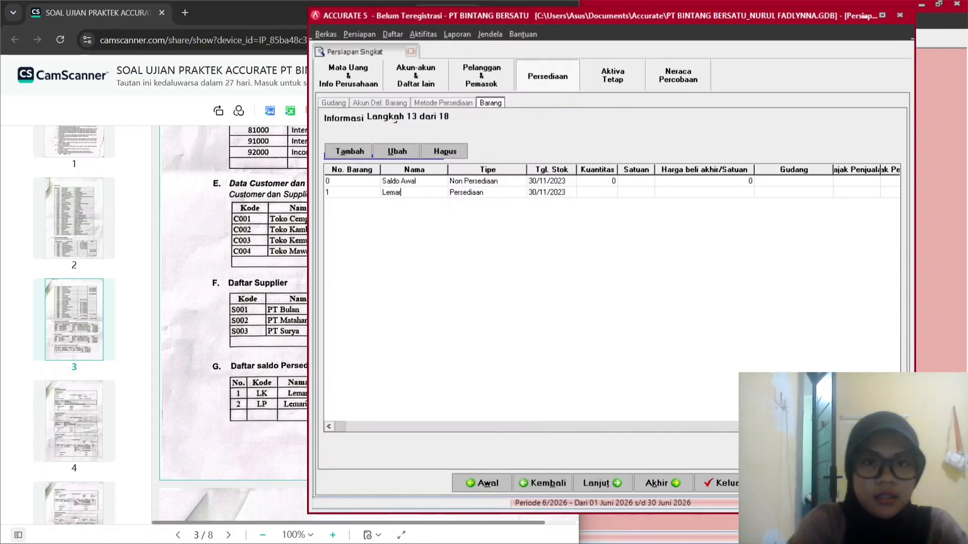
{"action": "type", "text": "i K"}
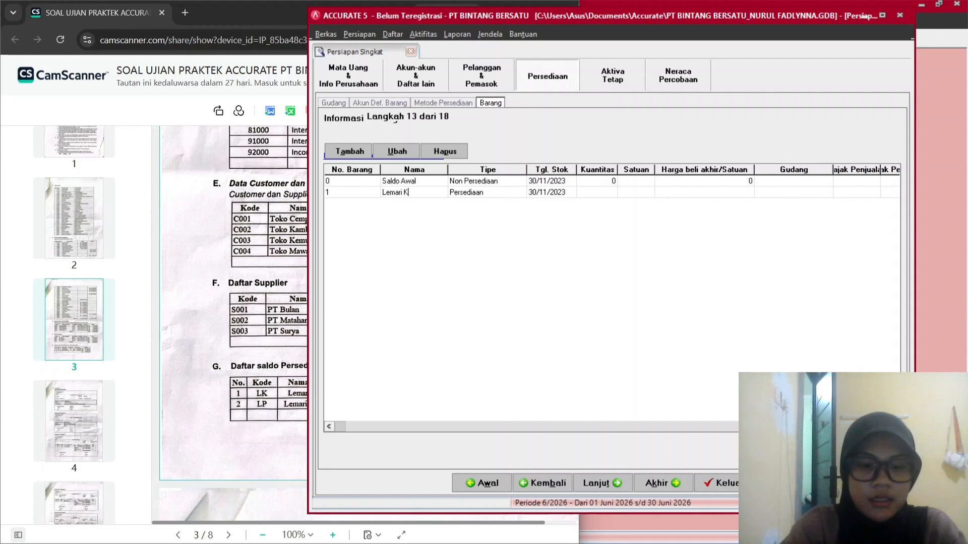
{"action": "type", "text": "aca"}
{"action": "left_click", "coordinate": [342, 193]}
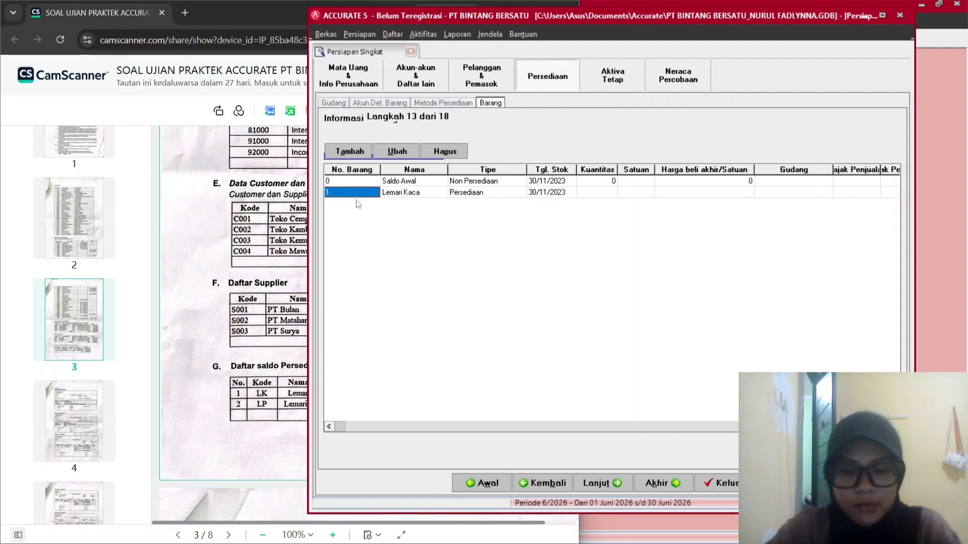
{"action": "key", "text": "BackSpace"}
{"action": "type", "text": "LK"}
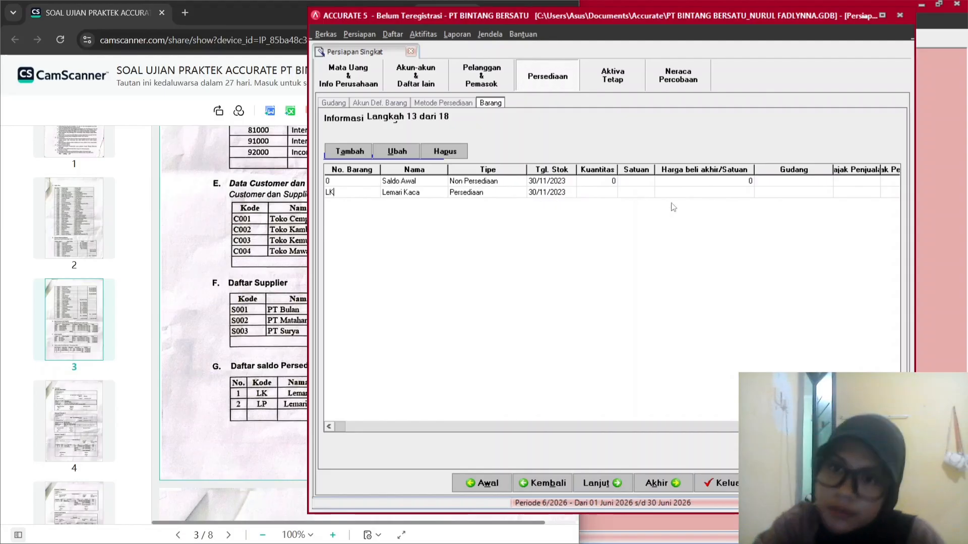
{"action": "key", "text": "Tab"}
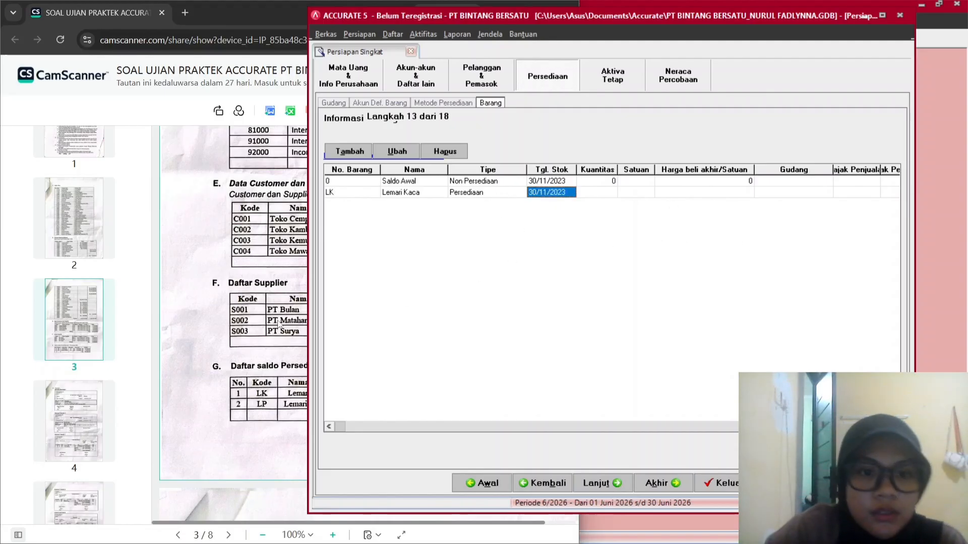
Enter a quantity of 50 for Lemari Kaca, leaving the unit empty.
{"action": "left_click", "coordinate": [278, 321]}
{"action": "left_click", "coordinate": [642, 324]}
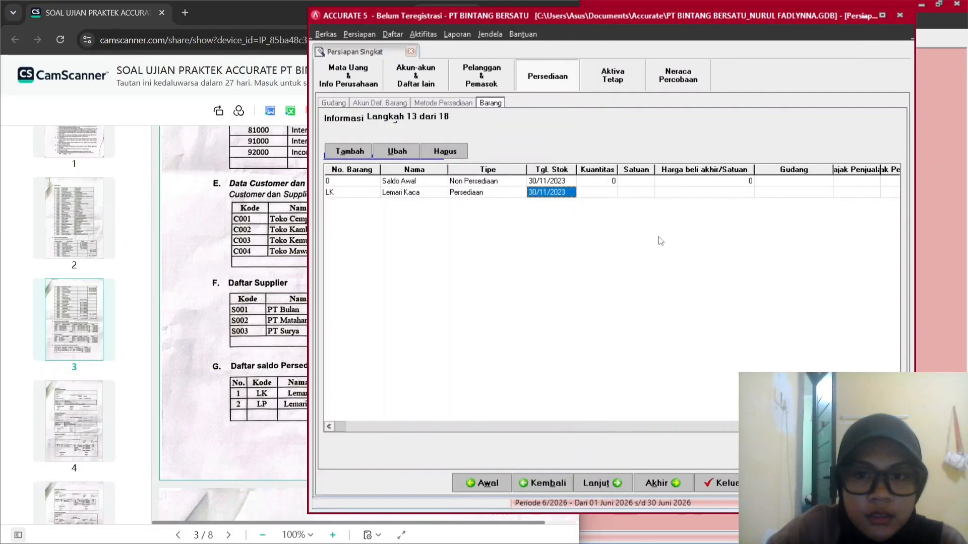
{"action": "left_click", "coordinate": [593, 194]}
{"action": "left_click", "coordinate": [608, 193]}
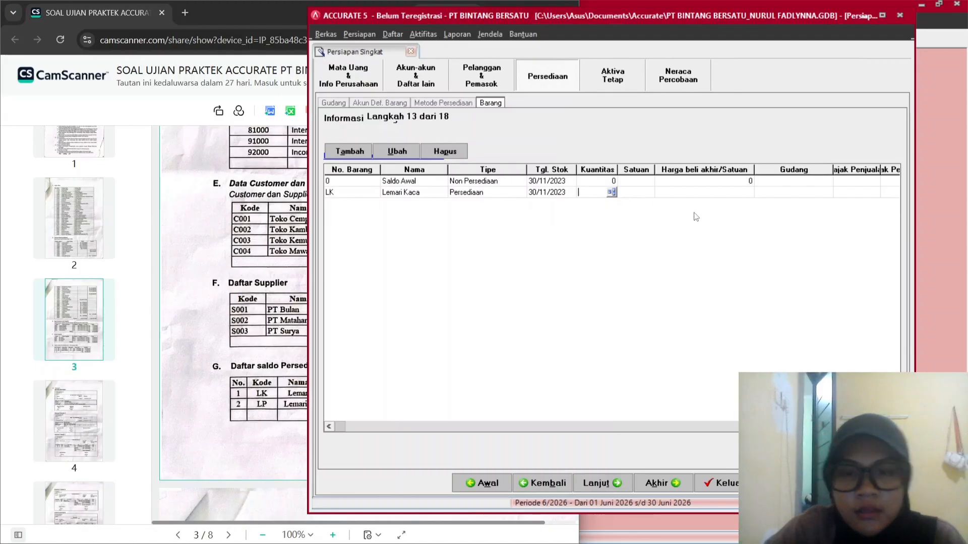
{"action": "left_click", "coordinate": [303, 363]}
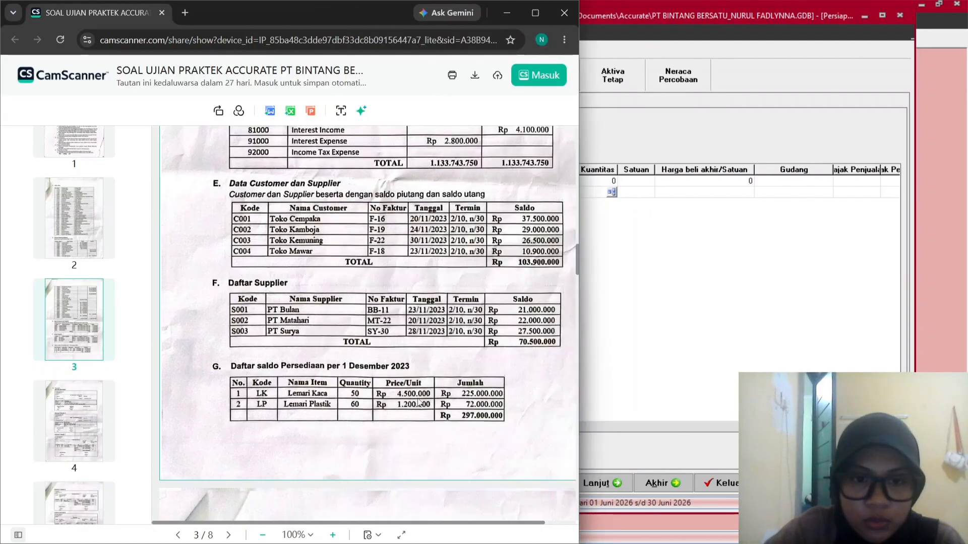
{"action": "left_click", "coordinate": [578, 194]}
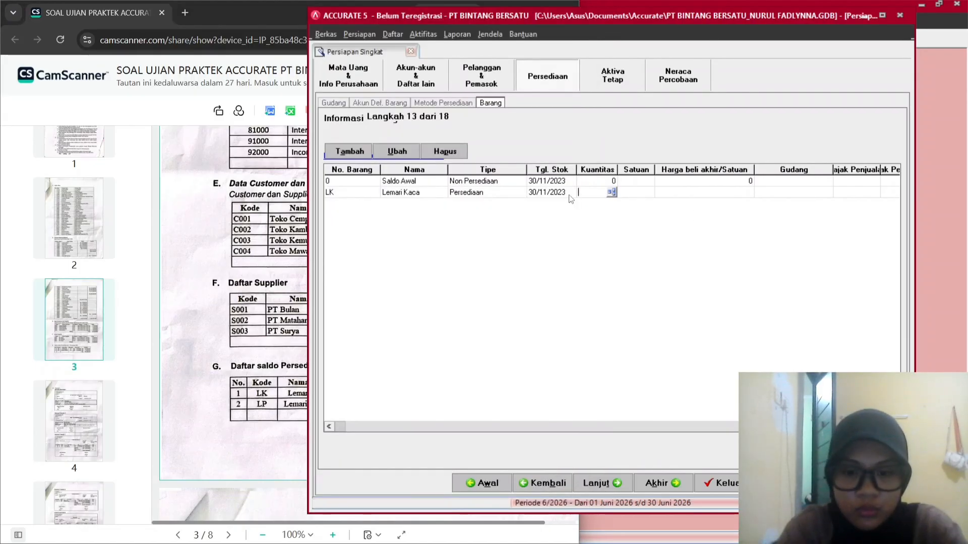
{"action": "type", "text": "50"}
{"action": "key", "text": "Tab"}
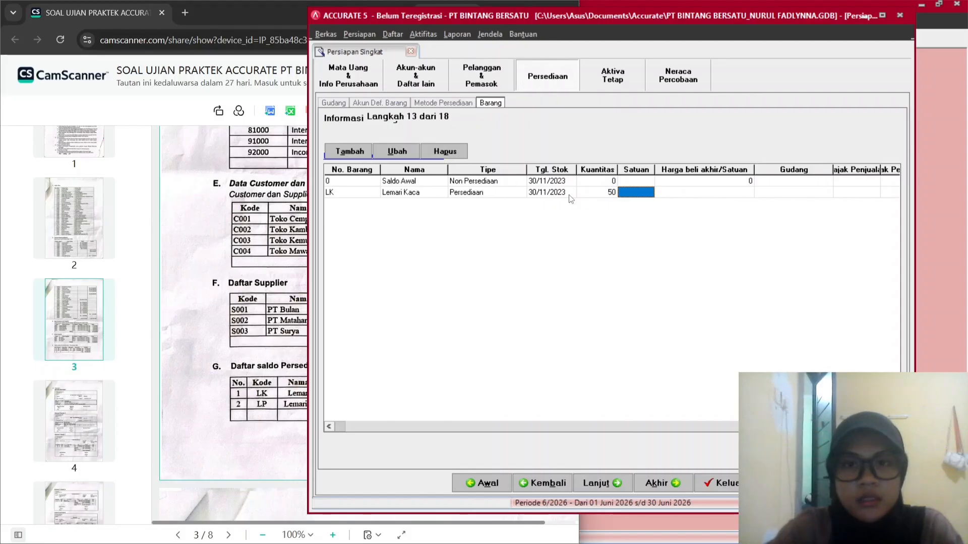
{"action": "left_click", "coordinate": [241, 389]}
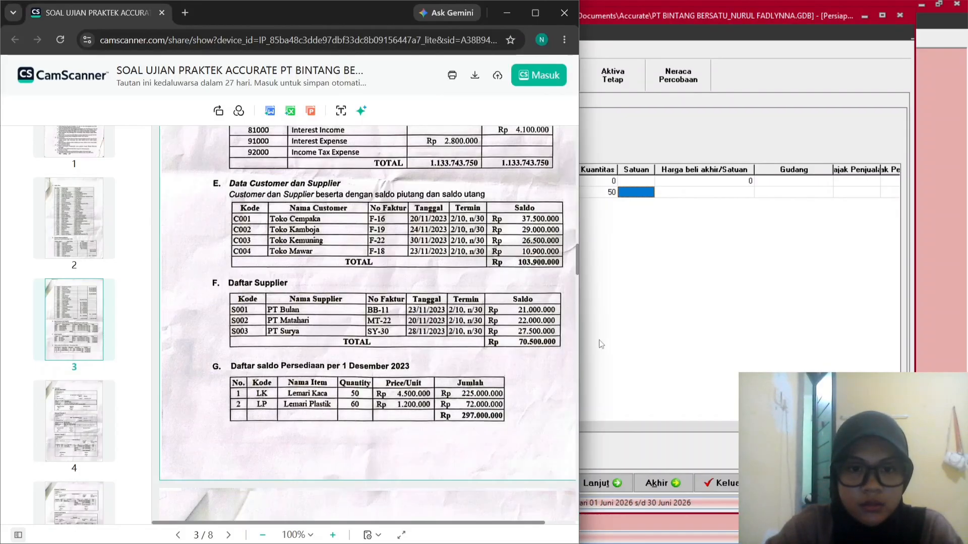
{"action": "left_click", "coordinate": [638, 190]}
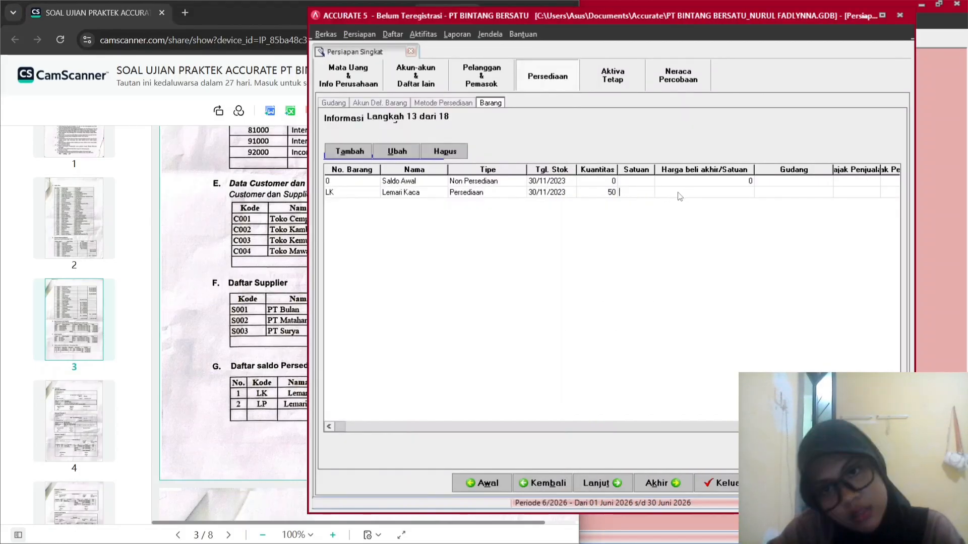
{"action": "type", "text": "U"}
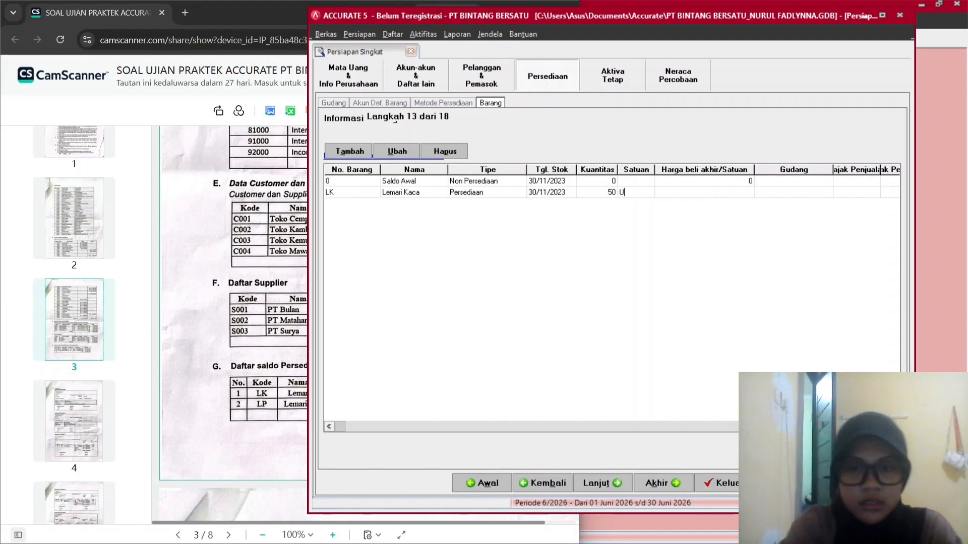
{"action": "type", "text": "ni"}
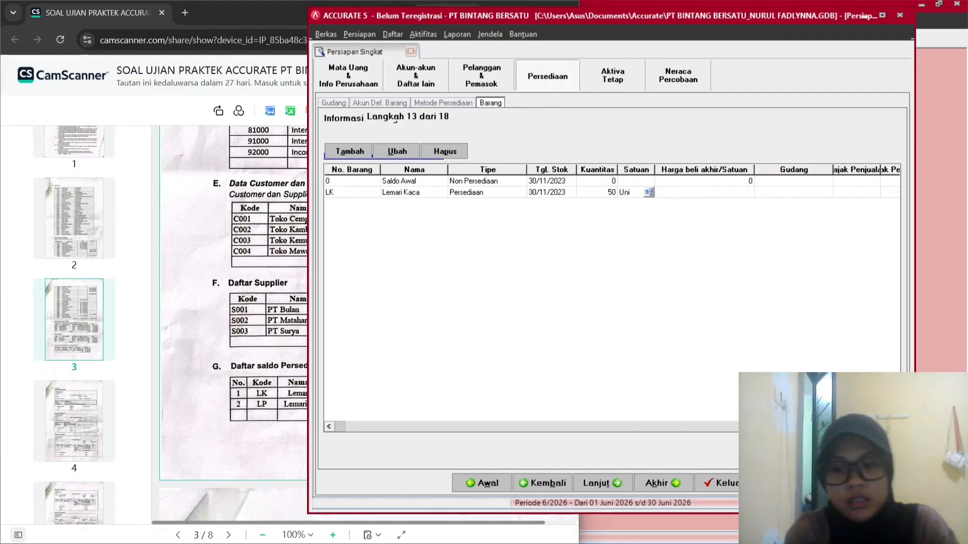
{"action": "key", "text": "Escape"}
Give Lemari Kaca a 4.500.000 purchase price with sales and purchase tax T.
{"action": "left_click", "coordinate": [733, 193]}
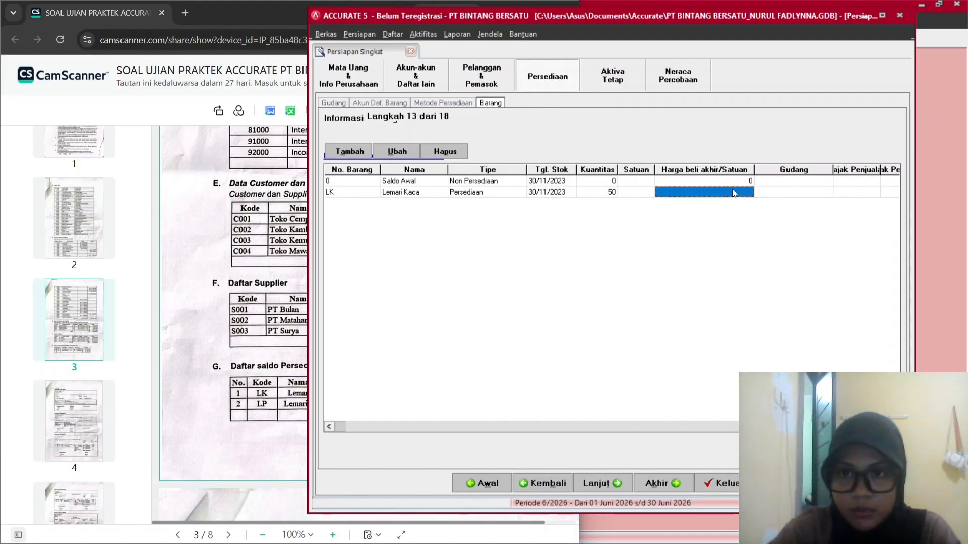
{"action": "left_click", "coordinate": [141, 426]}
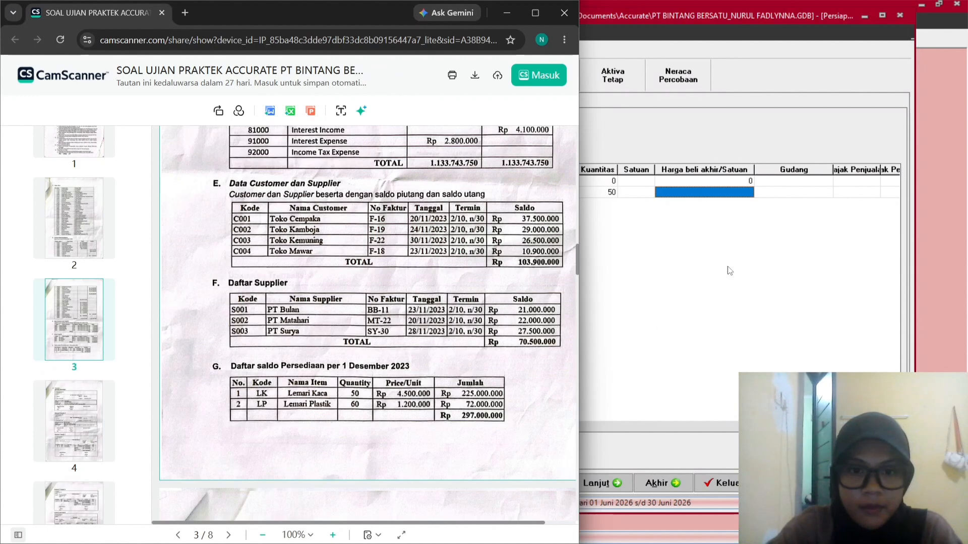
{"action": "left_click", "coordinate": [720, 199]}
{"action": "left_click", "coordinate": [254, 228]}
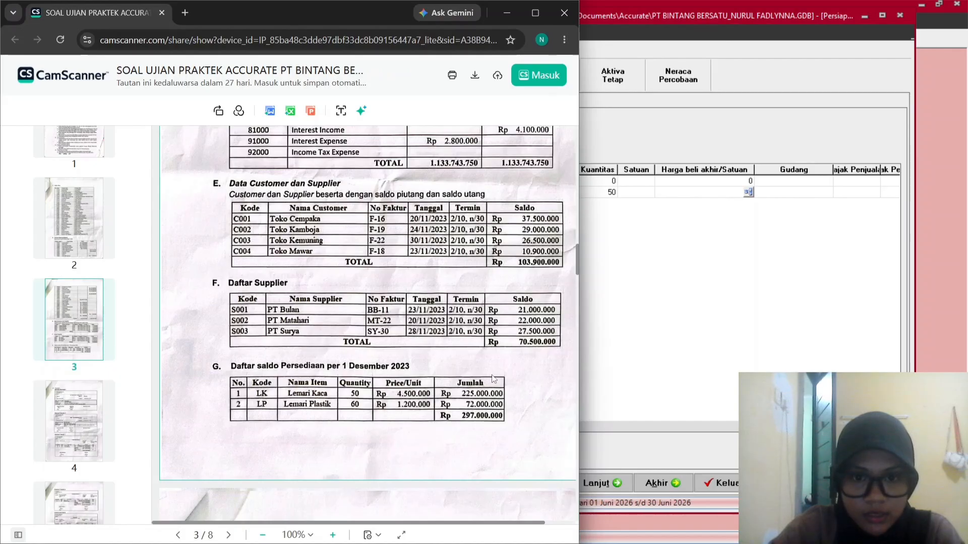
{"action": "left_click", "coordinate": [711, 195]}
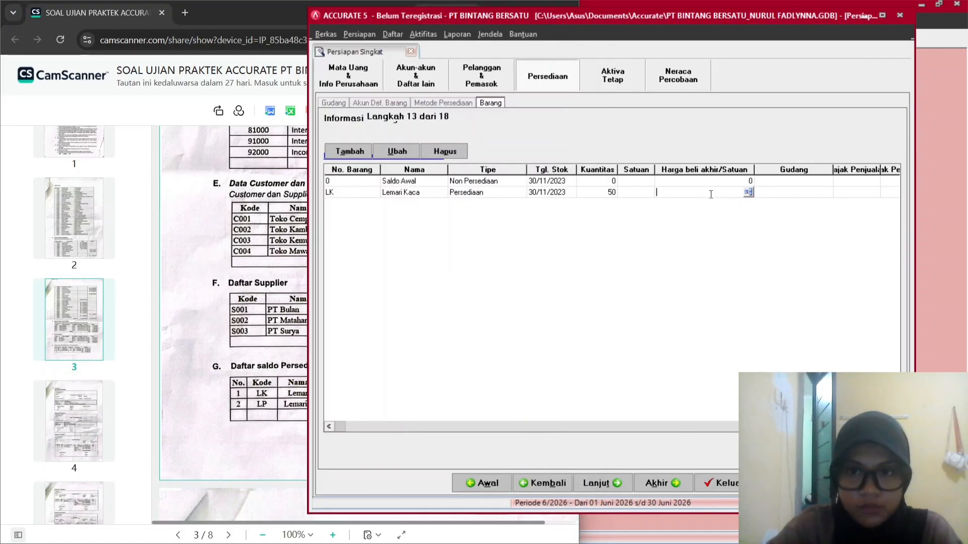
{"action": "type", "text": "450000"}
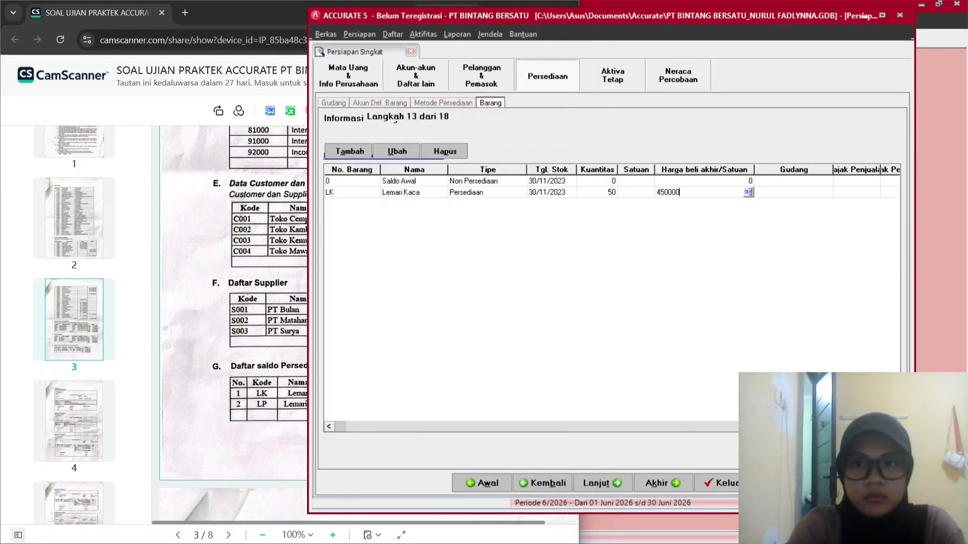
{"action": "key", "text": "Tab"}
{"action": "key", "text": "Tab"}
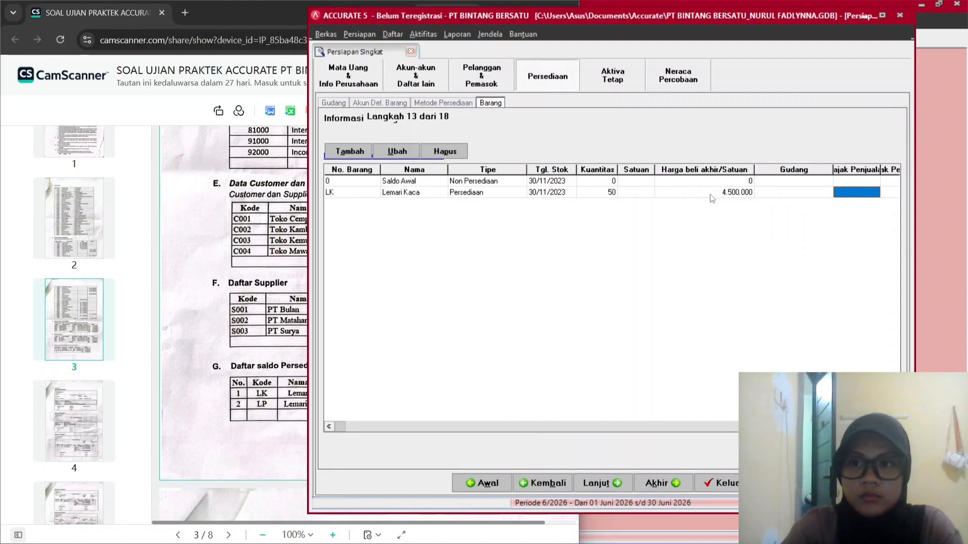
{"action": "left_click", "coordinate": [857, 197]}
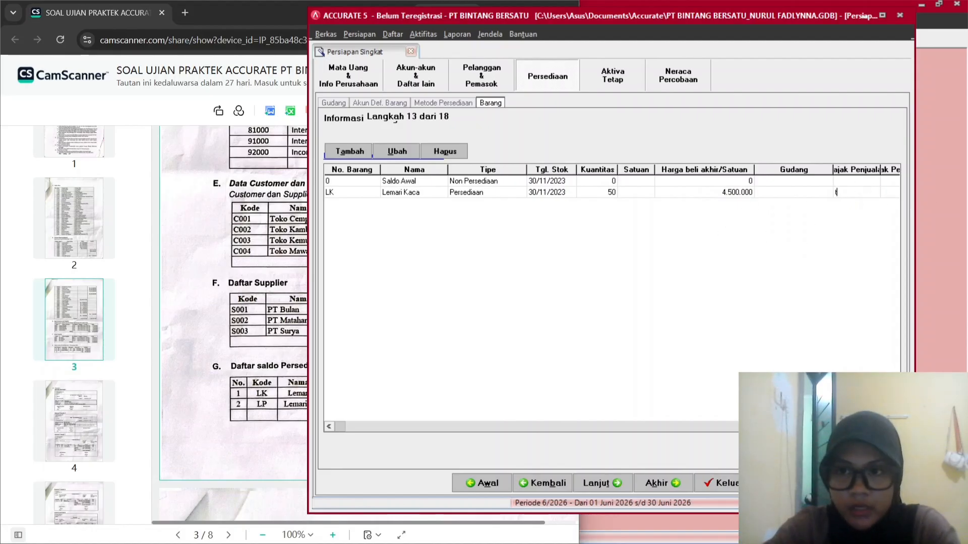
{"action": "type", "text": "T"}
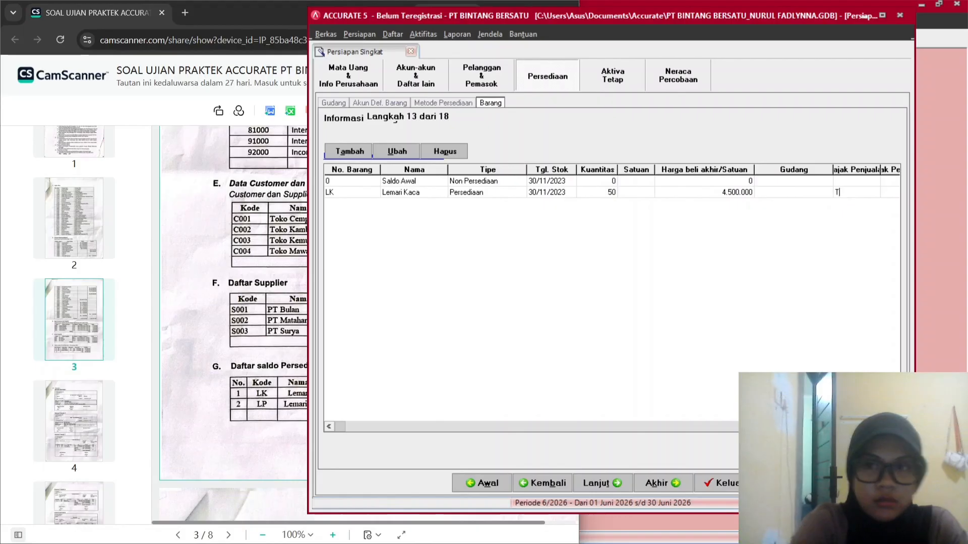
{"action": "key", "text": "Tab"}
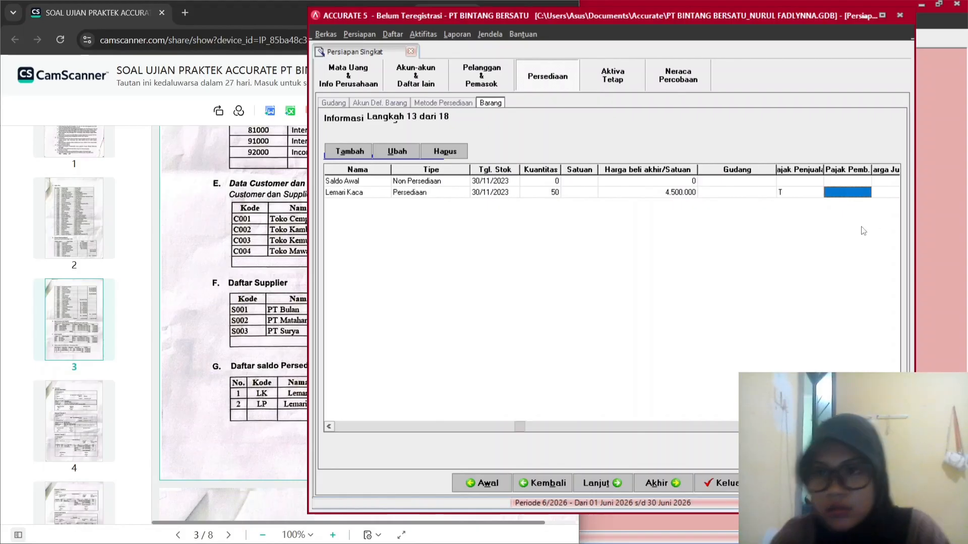
{"action": "type", "text": "T"}
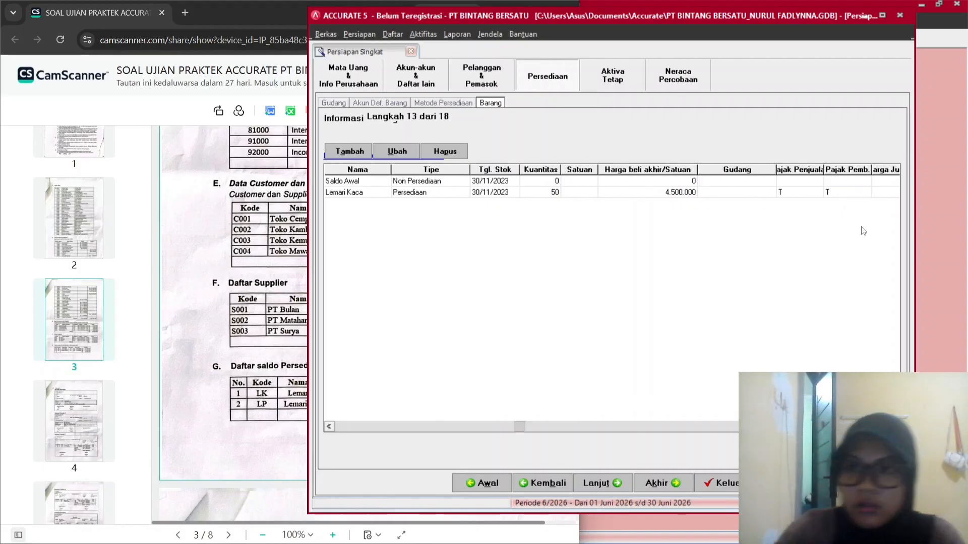
{"action": "key", "text": "Tab"}
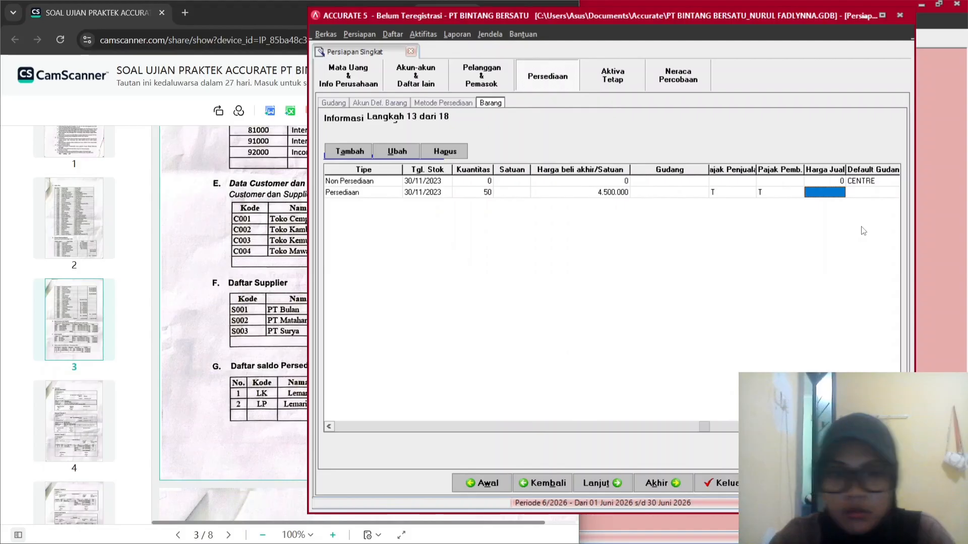
{"action": "key", "text": "Tab"}
{"action": "key", "text": "Tab"}
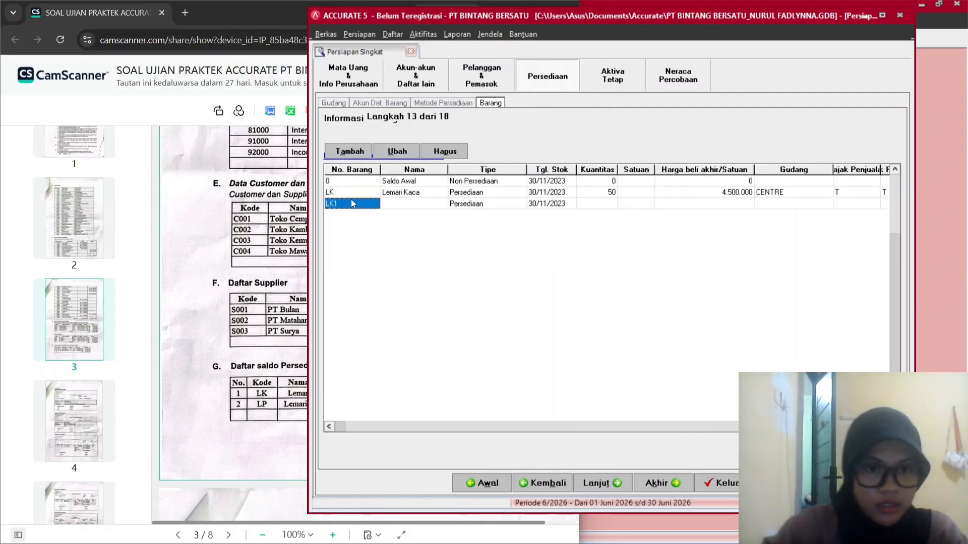
Start the next item row with code LP and name 'Lemari Plastik'.
{"action": "left_click", "coordinate": [228, 195]}
{"action": "left_click", "coordinate": [750, 304]}
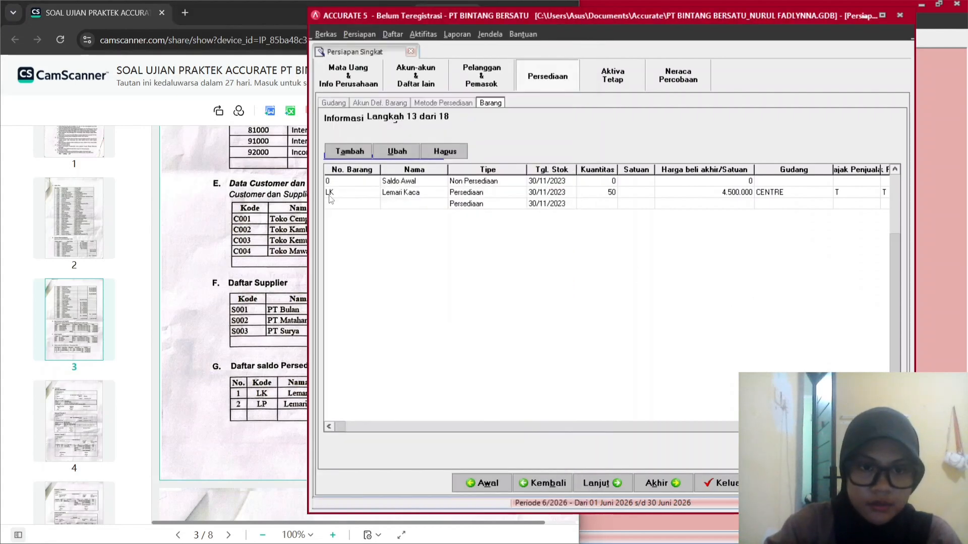
{"action": "type", "text": "P"}
{"action": "key", "text": "Tab"}
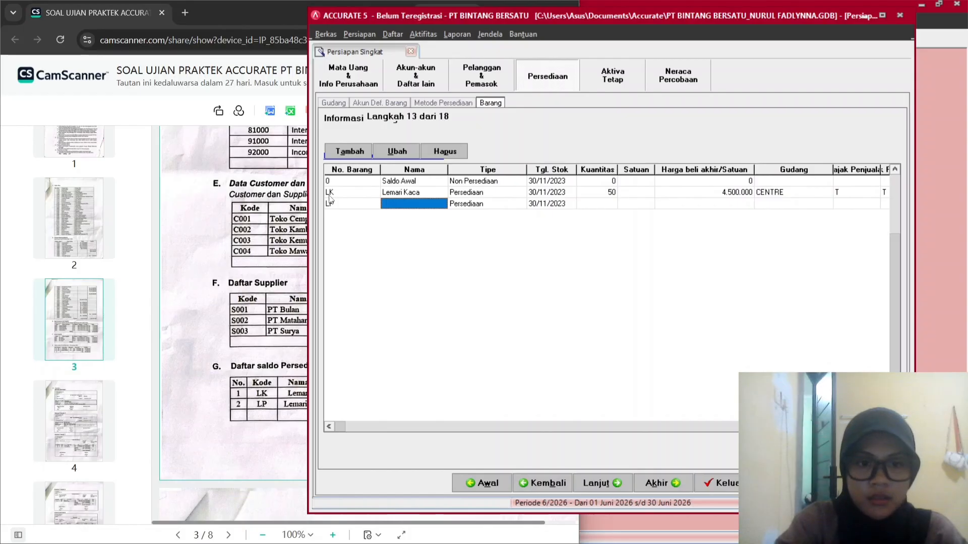
{"action": "left_click", "coordinate": [276, 246]}
{"action": "left_click", "coordinate": [602, 206]}
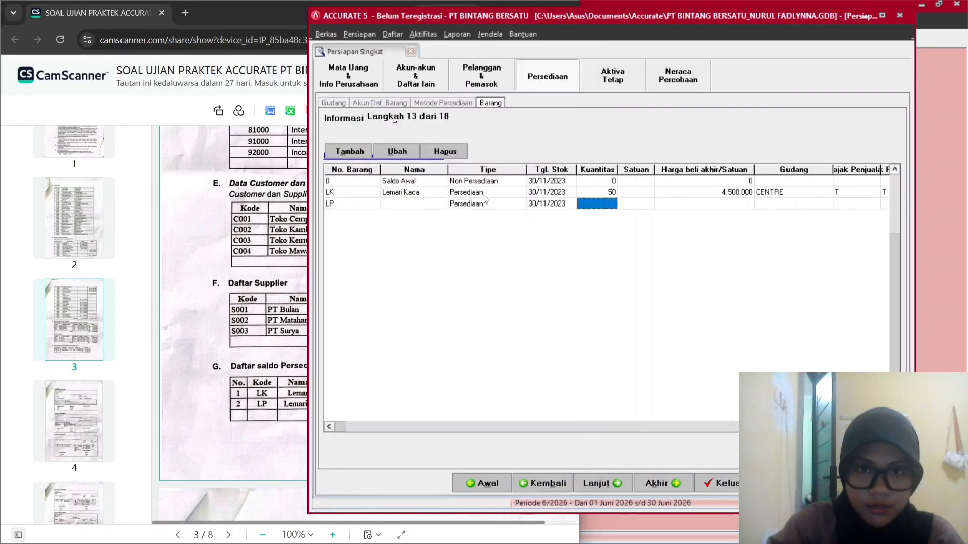
{"action": "left_click", "coordinate": [401, 203]}
{"action": "type", "text": "Lem"}
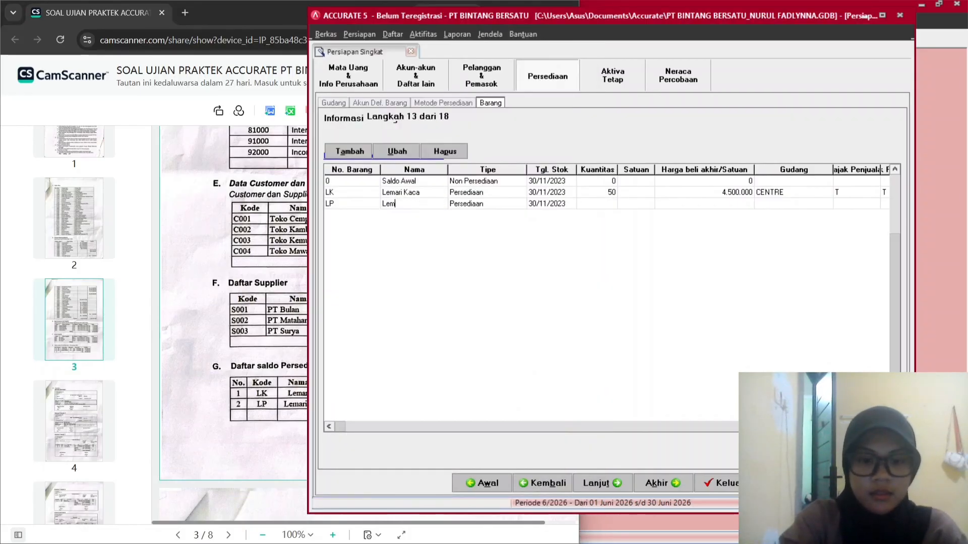
{"action": "type", "text": "ari Pla"}
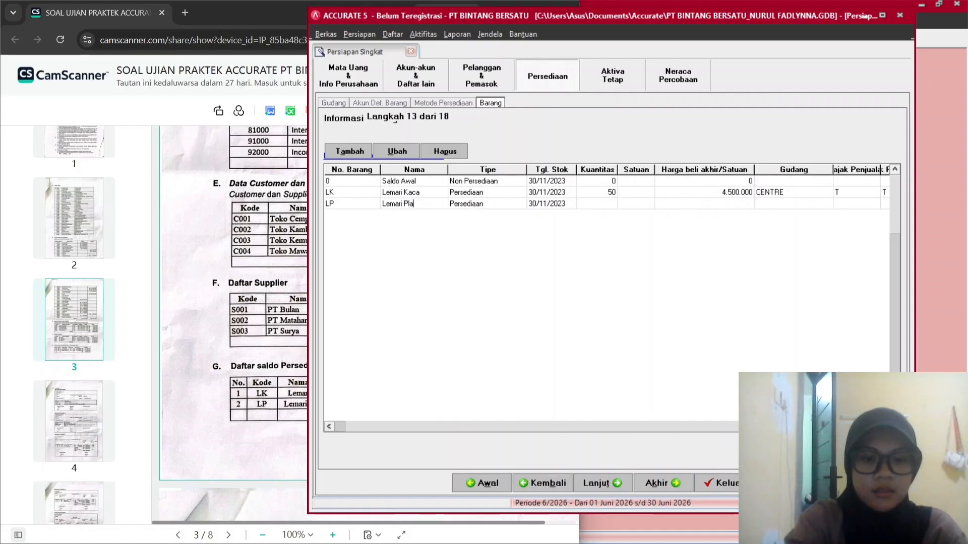
{"action": "type", "text": "stik"}
{"action": "key", "text": "Tab"}
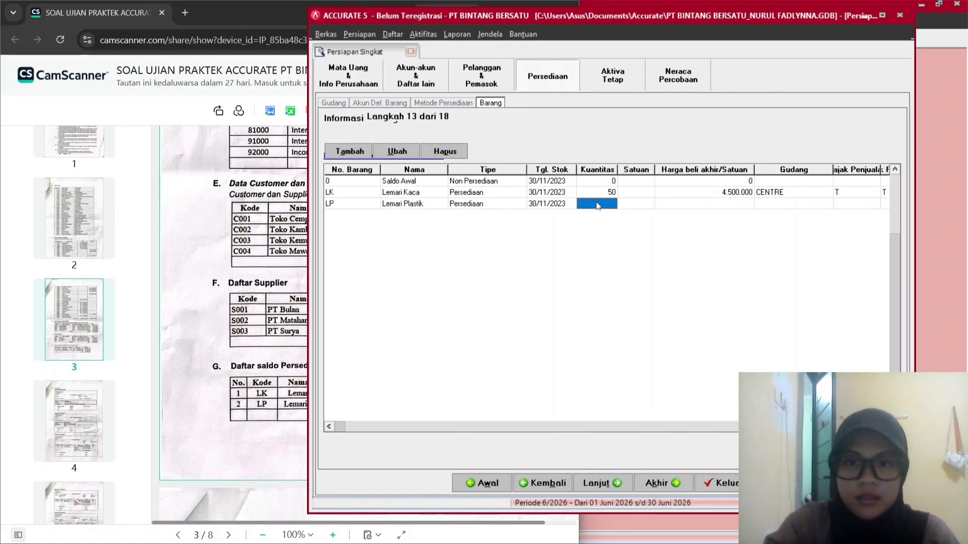
Enter a quantity of 60 for Lemari Plastik.
{"action": "left_click", "coordinate": [279, 293]}
{"action": "left_click", "coordinate": [609, 205]}
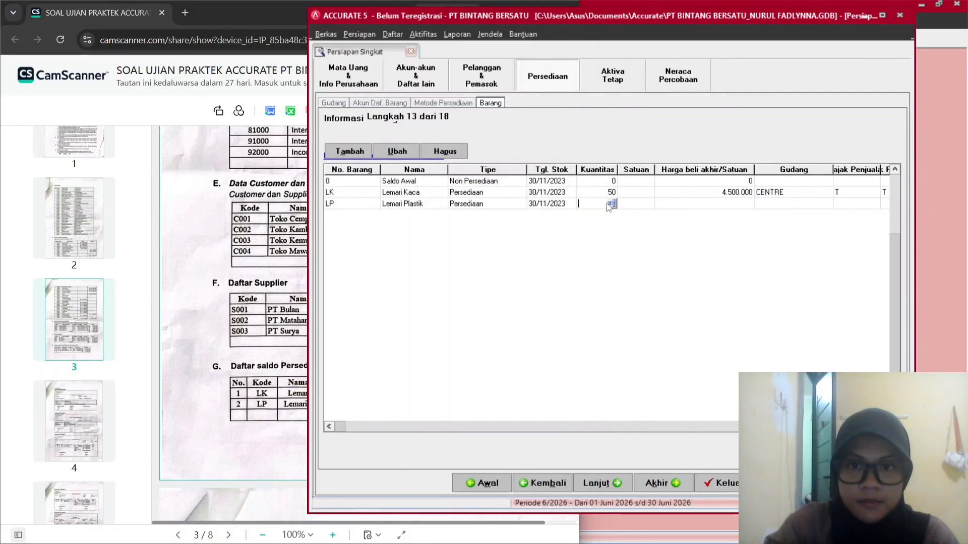
{"action": "left_click", "coordinate": [293, 299]}
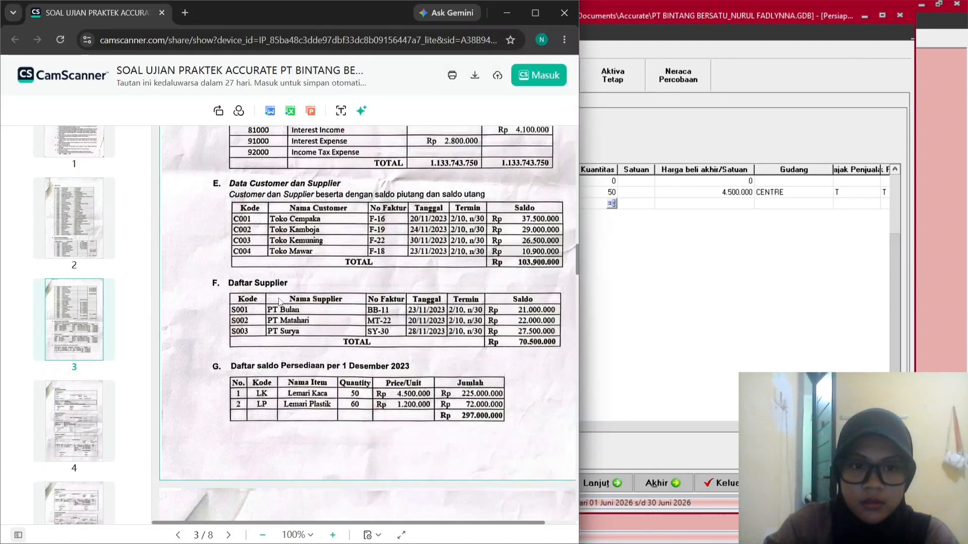
{"action": "left_click", "coordinate": [593, 216]}
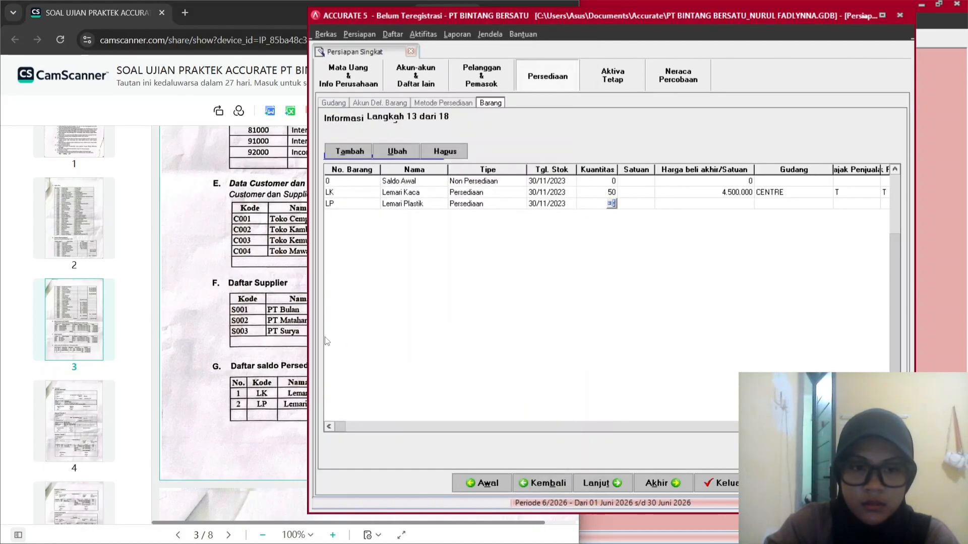
{"action": "left_click", "coordinate": [281, 349]}
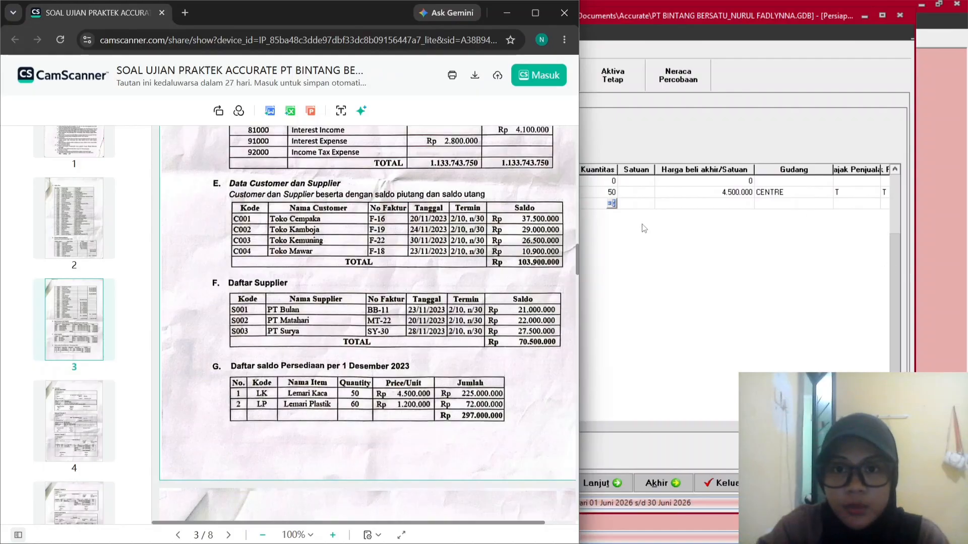
{"action": "left_click", "coordinate": [603, 205]}
{"action": "type", "text": "60"}
{"action": "key", "text": "Tab"}
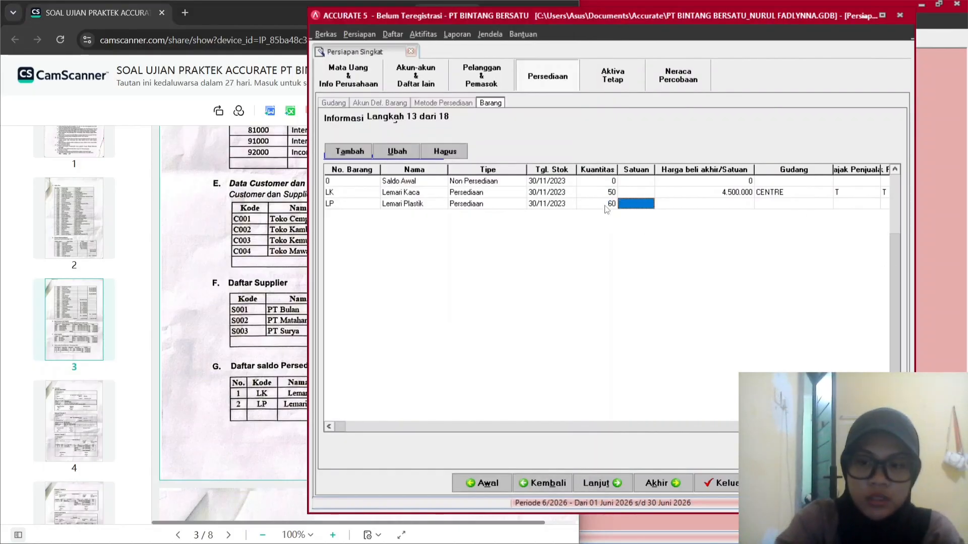
{"action": "key", "text": "Tab"}
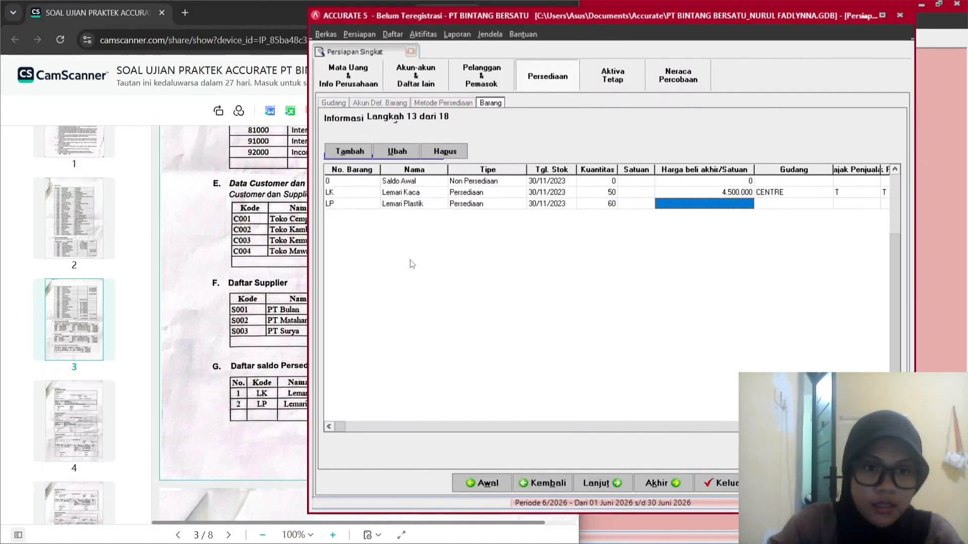
Give Lemari Plastik a 1.200.000 purchase price with taxes T, then continue the wizard.
{"action": "left_click", "coordinate": [211, 314]}
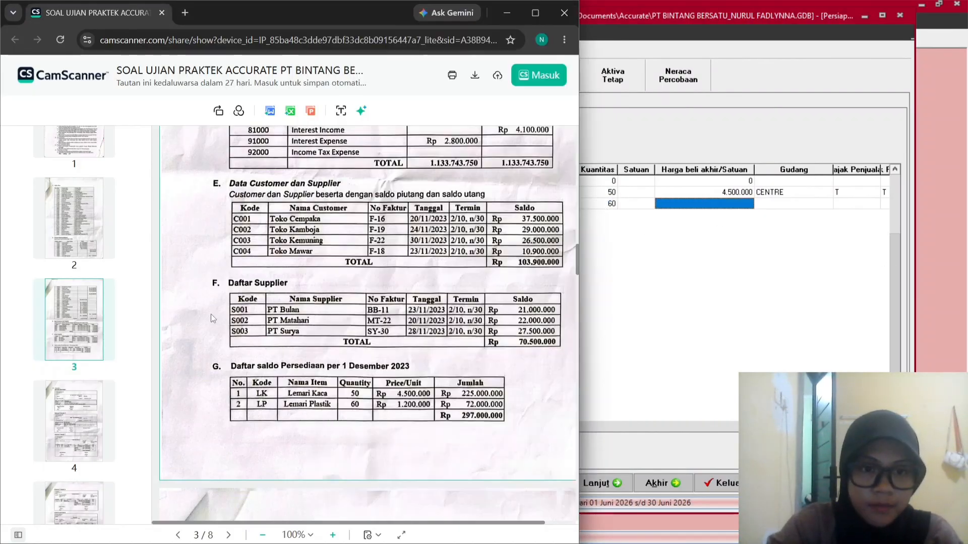
{"action": "left_click", "coordinate": [675, 211]}
{"action": "left_click", "coordinate": [300, 370]}
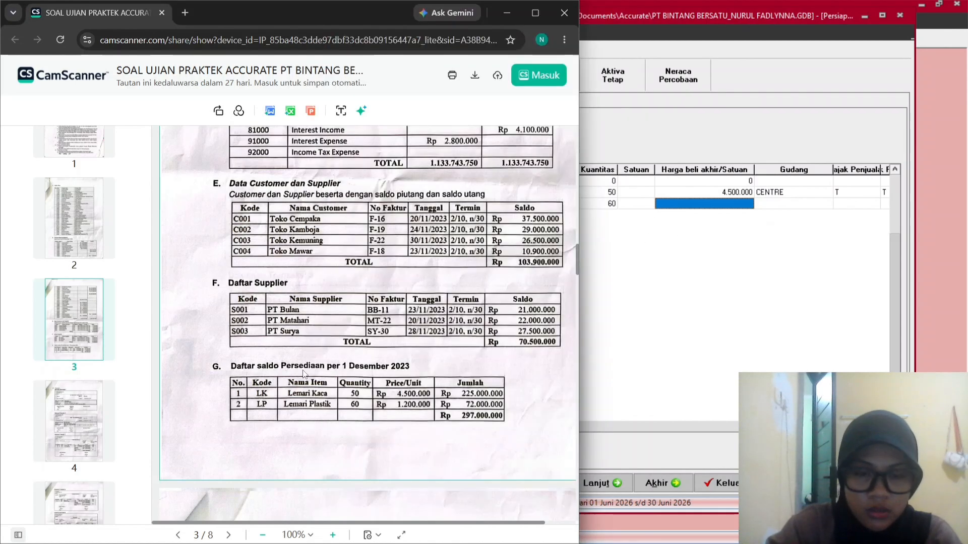
{"action": "left_click", "coordinate": [792, 141]}
{"action": "type", "text": "1"}
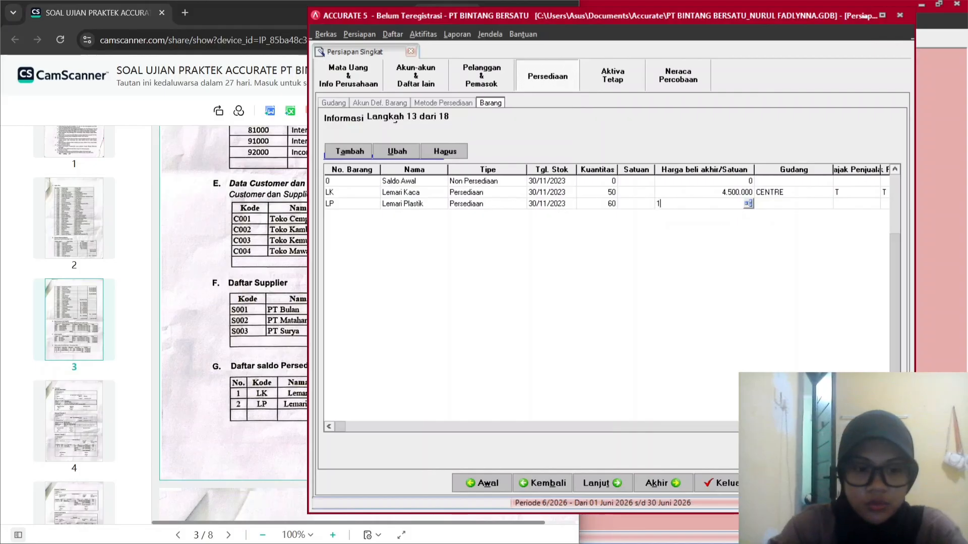
{"action": "type", "text": "20000"}
{"action": "key", "text": "Tab"}
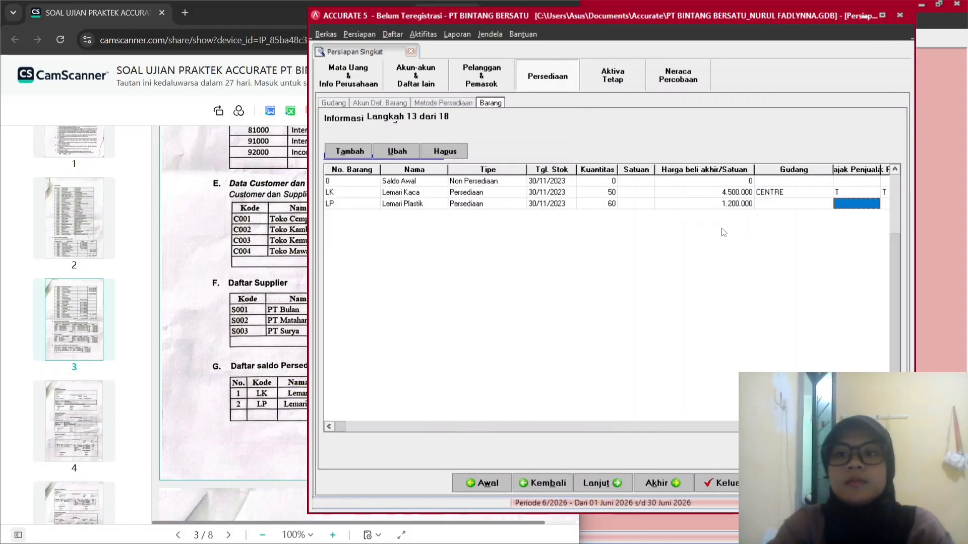
{"action": "type", "text": "T"}
{"action": "key", "text": "Tab"}
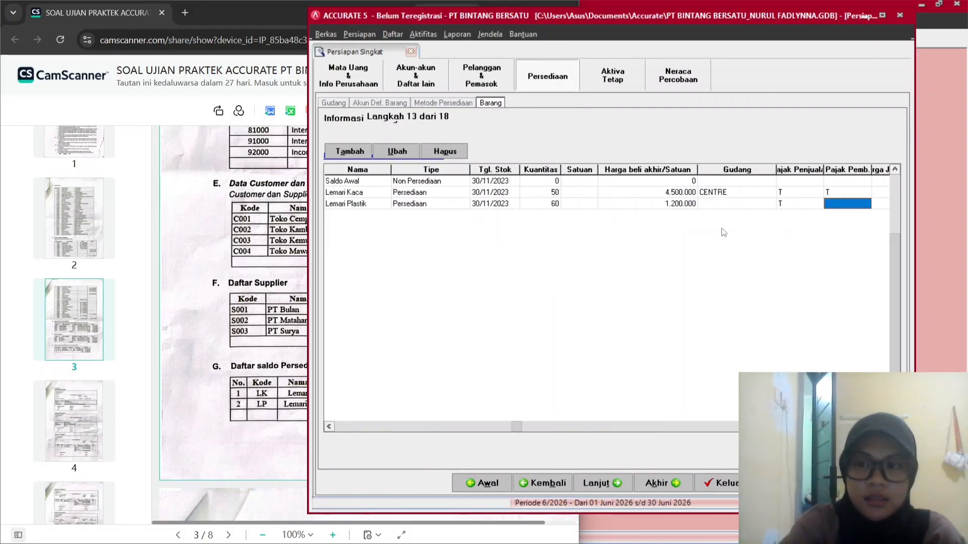
{"action": "type", "text": "T"}
{"action": "key", "text": "Tab"}
{"action": "key", "text": "Tab"}
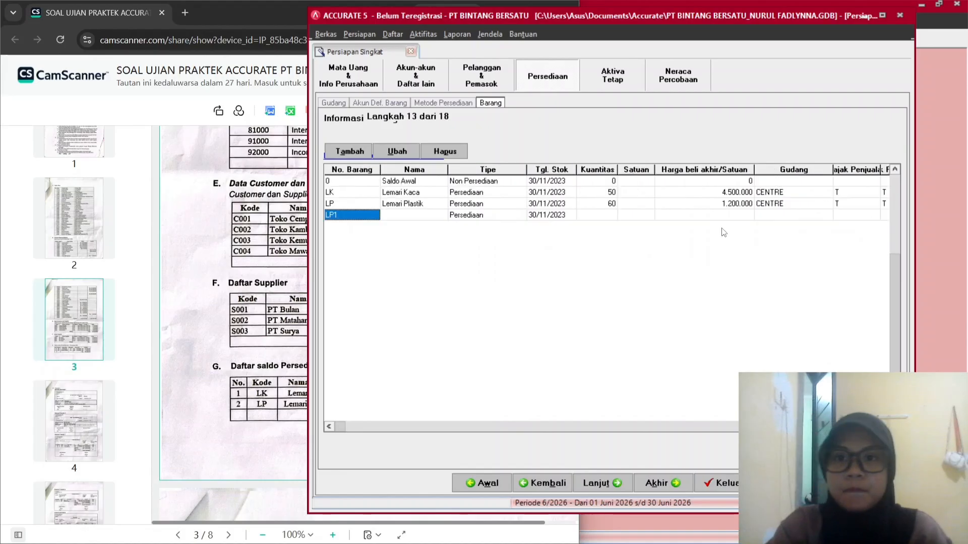
{"action": "key", "text": "Up"}
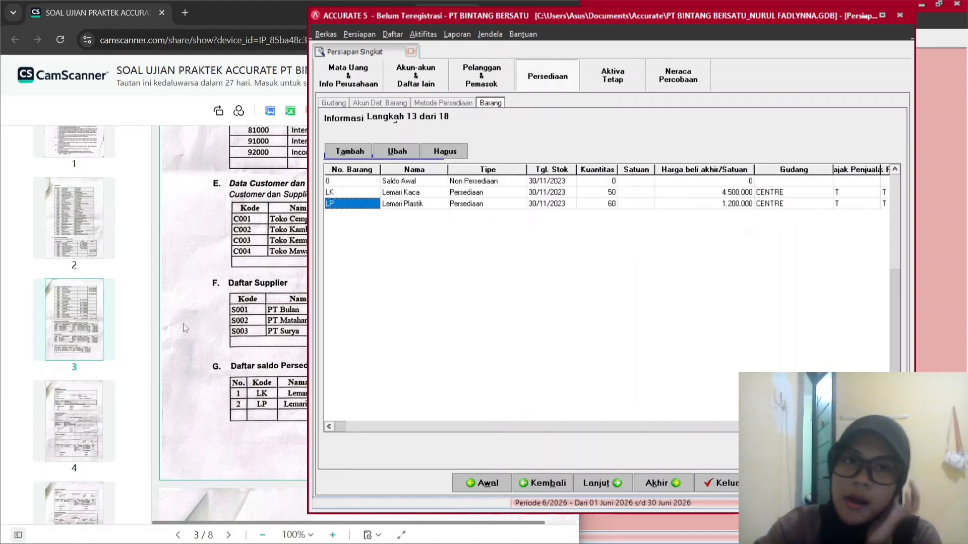
{"action": "left_click", "coordinate": [602, 483]}
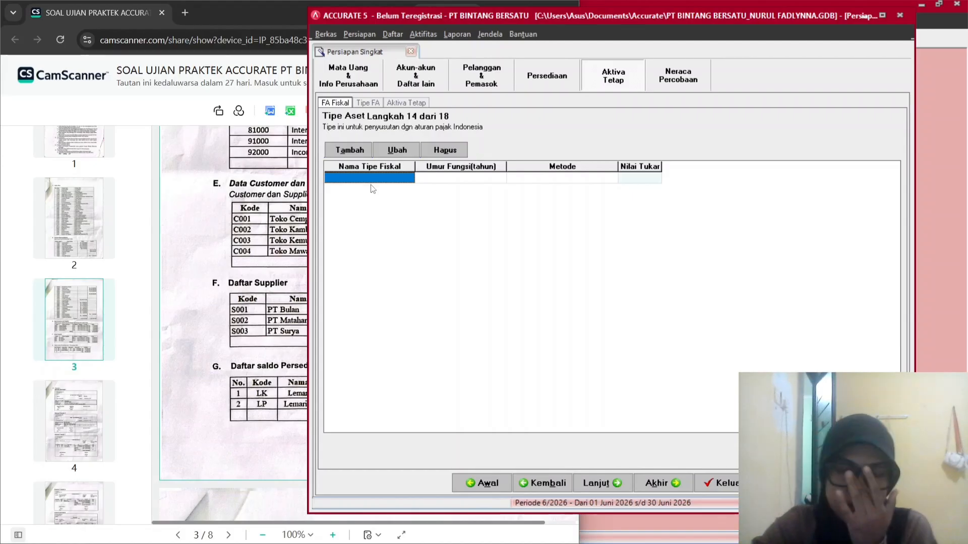
Enter fiscal type Golongan 1 with 4-year life and Metode Garis Lurus, then continue.
{"action": "left_click", "coordinate": [395, 177]}
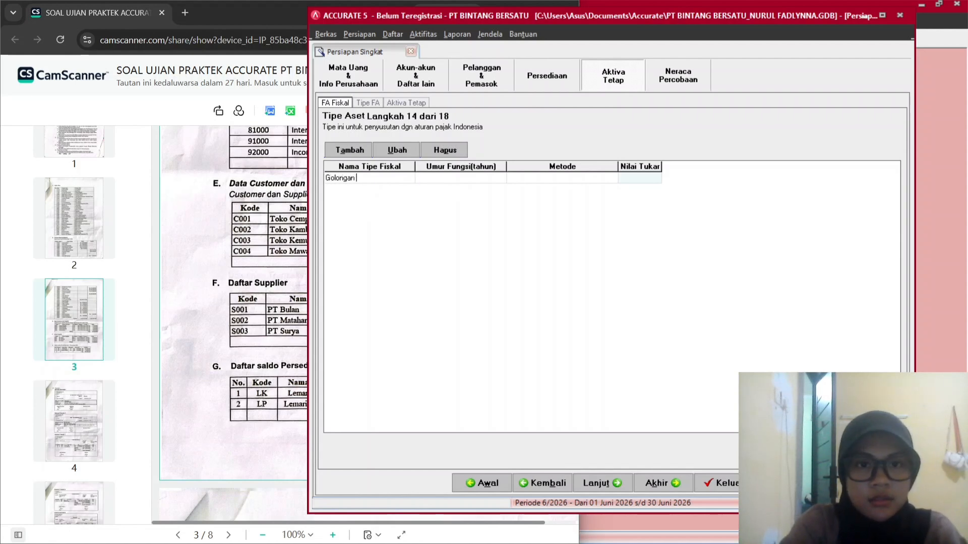
{"action": "left_click", "coordinate": [432, 185]}
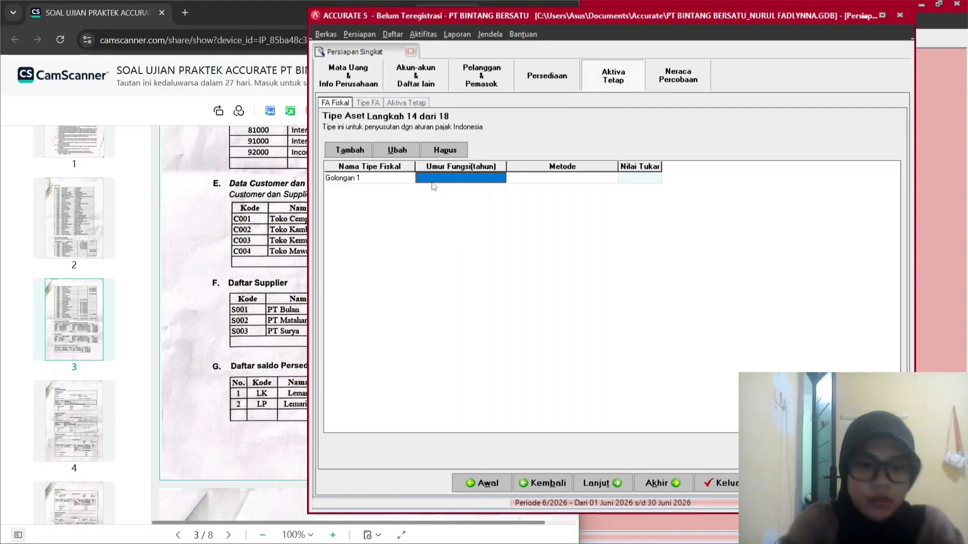
{"action": "type", "text": "4"}
{"action": "key", "text": "Tab"}
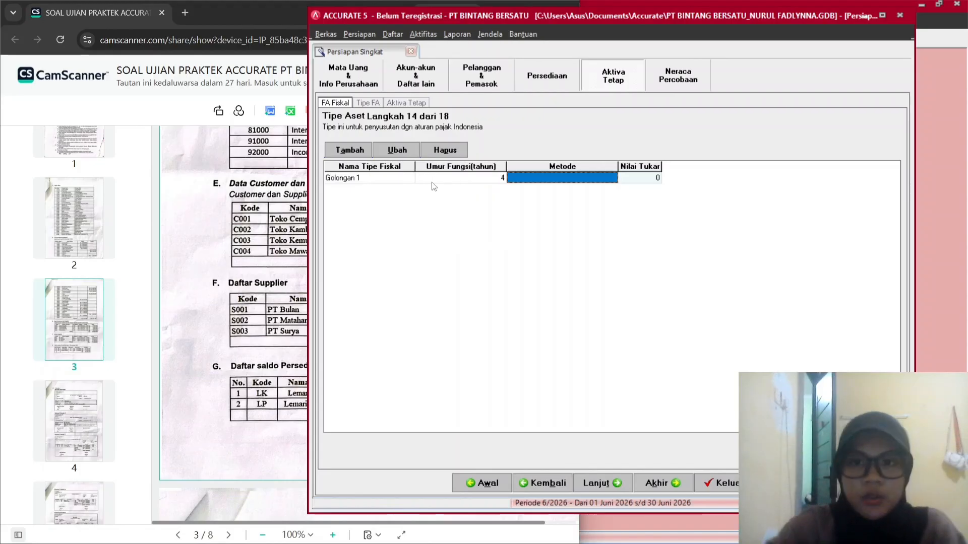
{"action": "left_click", "coordinate": [584, 180]}
{"action": "left_click", "coordinate": [612, 178]}
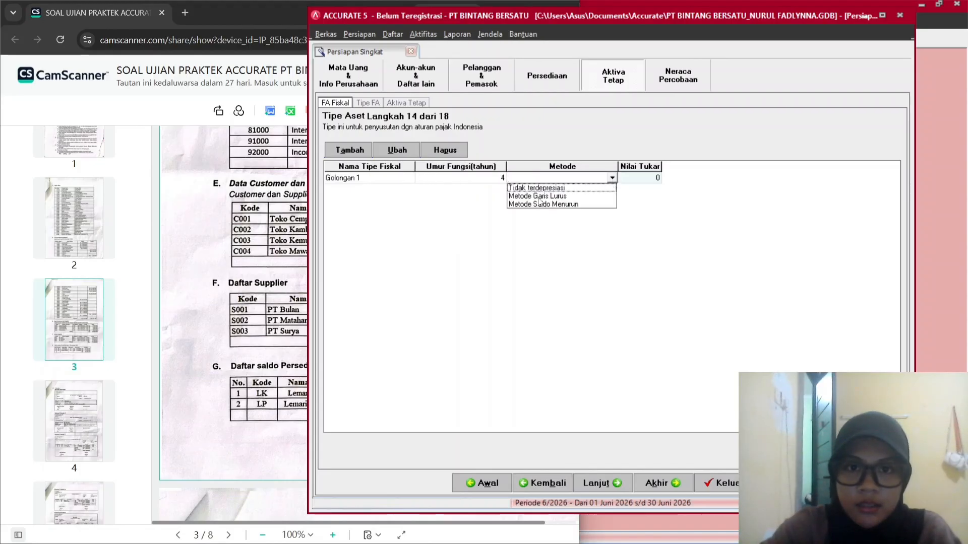
{"action": "left_click", "coordinate": [549, 198]}
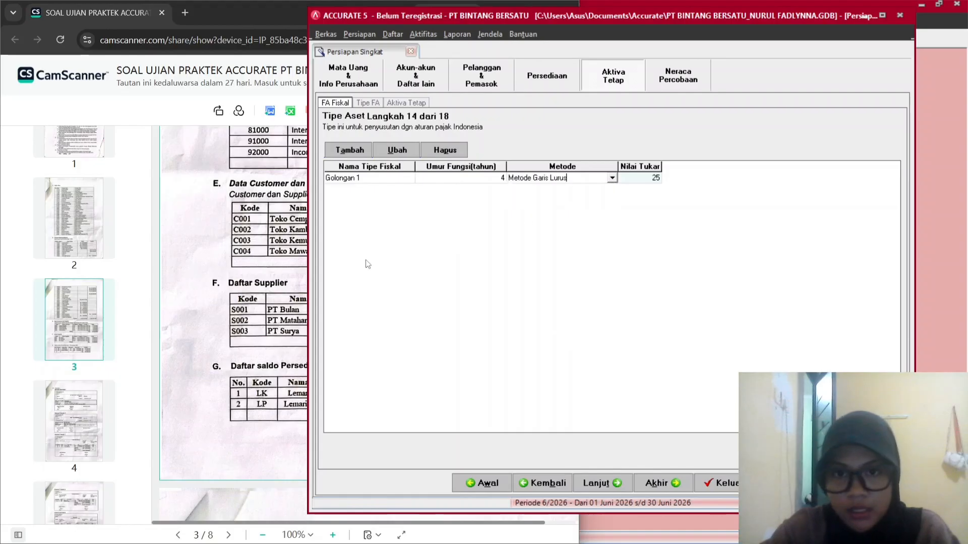
{"action": "key", "text": "Return"}
{"action": "key", "text": "Return"}
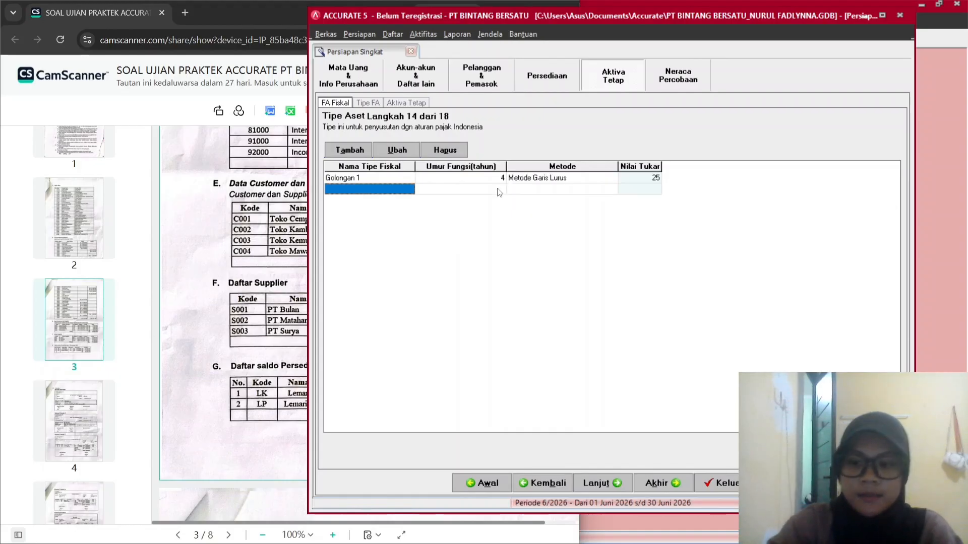
{"action": "key", "text": "Up"}
{"action": "left_click", "coordinate": [603, 485]}
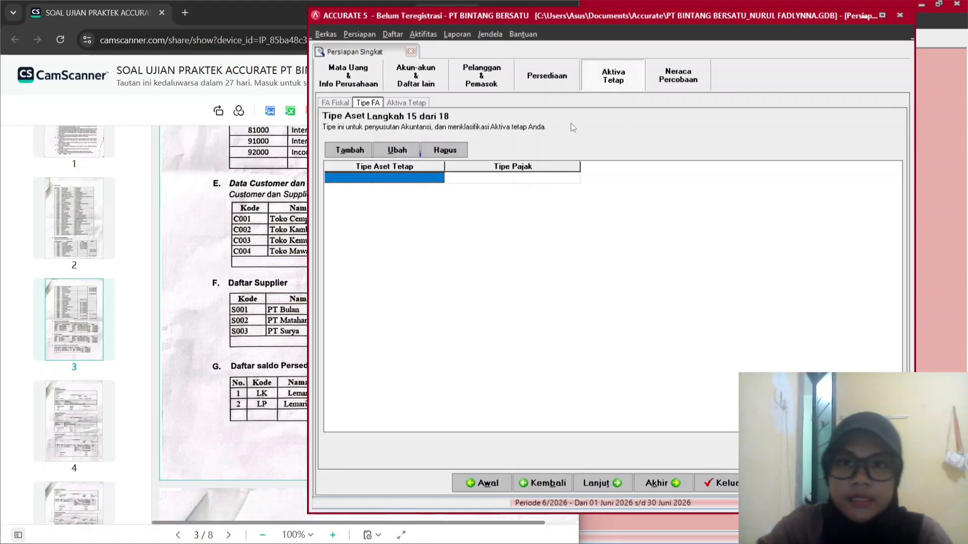
Enter asset type 'Equipment' with Tipe Pajak Golongan 1 and proceed to step 16.
{"action": "left_click", "coordinate": [418, 177]}
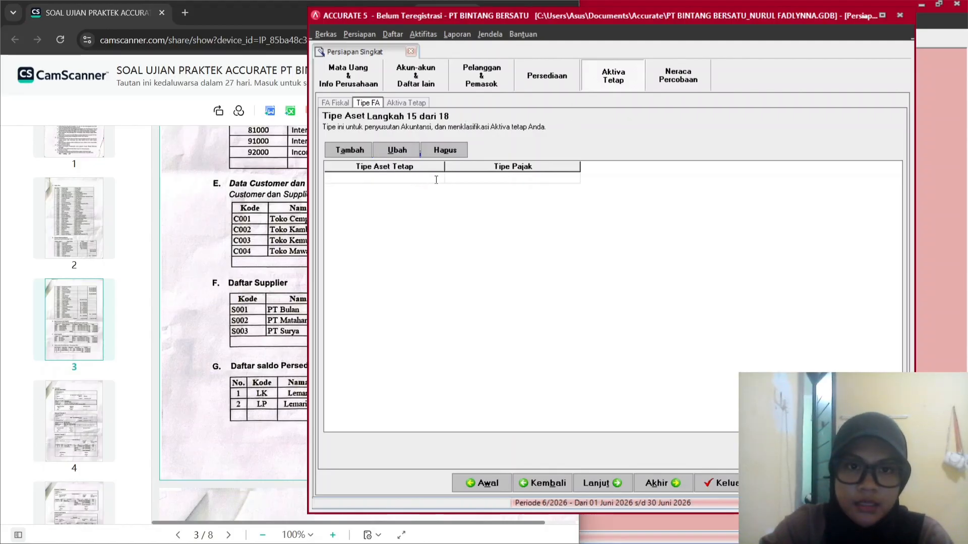
{"action": "left_click", "coordinate": [228, 218]}
{"action": "scroll", "coordinate": [367, 258], "scroll_direction": "up", "scroll_amount": 10}
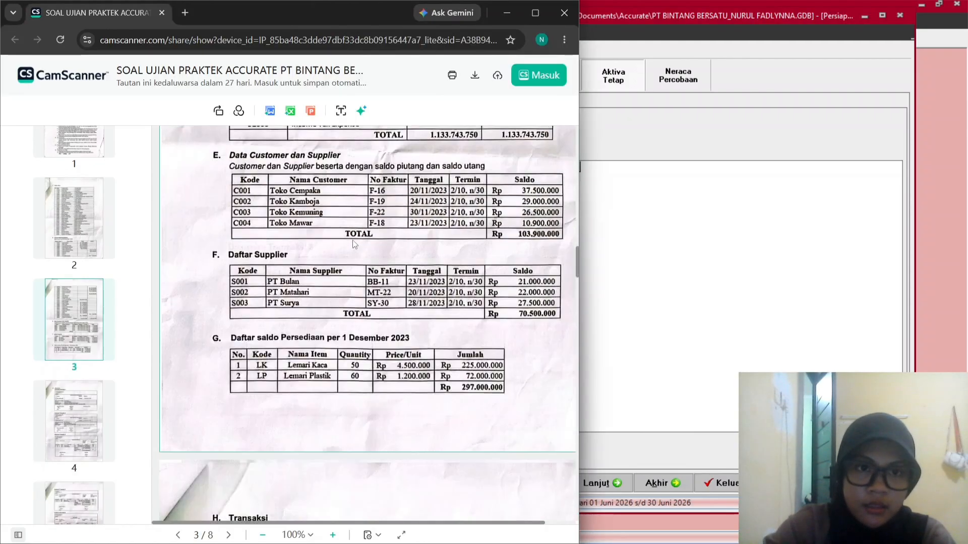
{"action": "scroll", "coordinate": [366, 258], "scroll_direction": "up", "scroll_amount": 4}
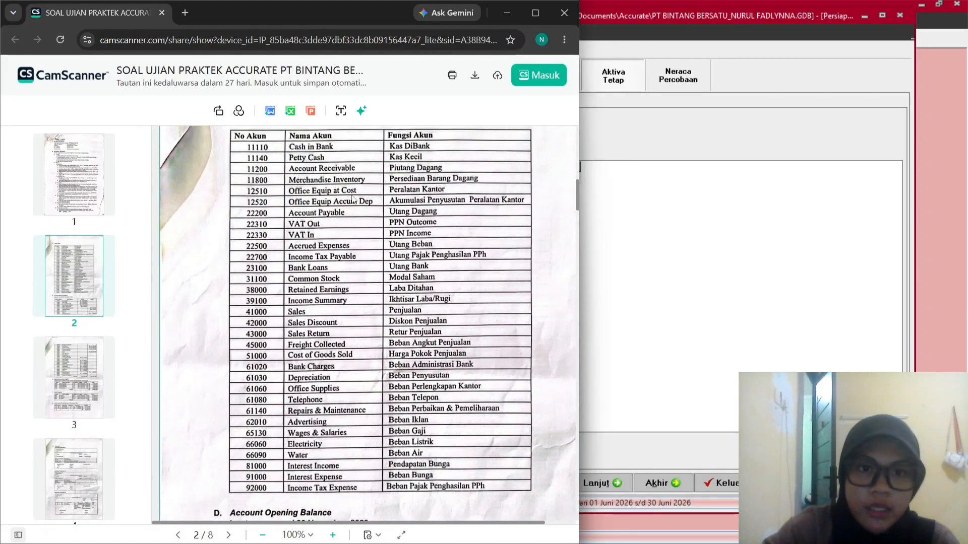
{"action": "left_click", "coordinate": [679, 200]}
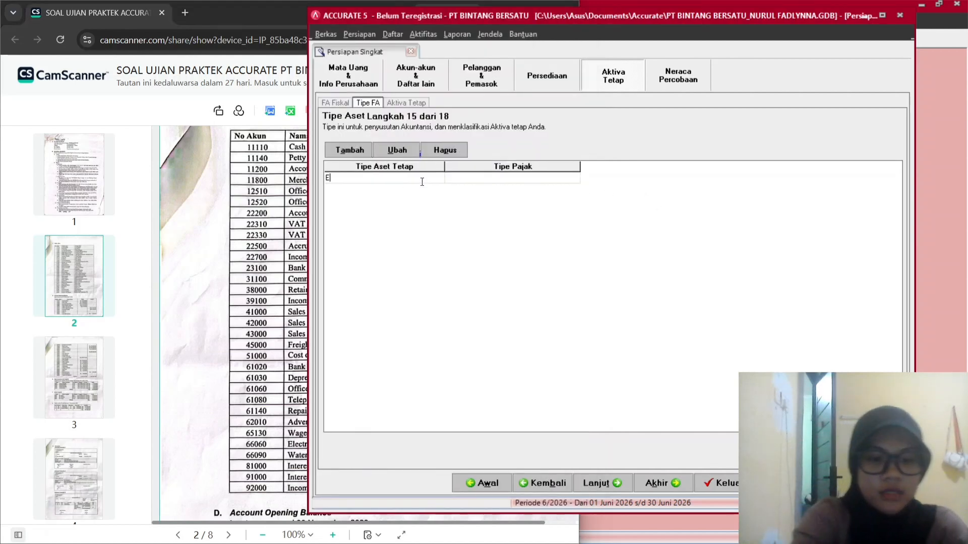
{"action": "type", "text": "Equip"}
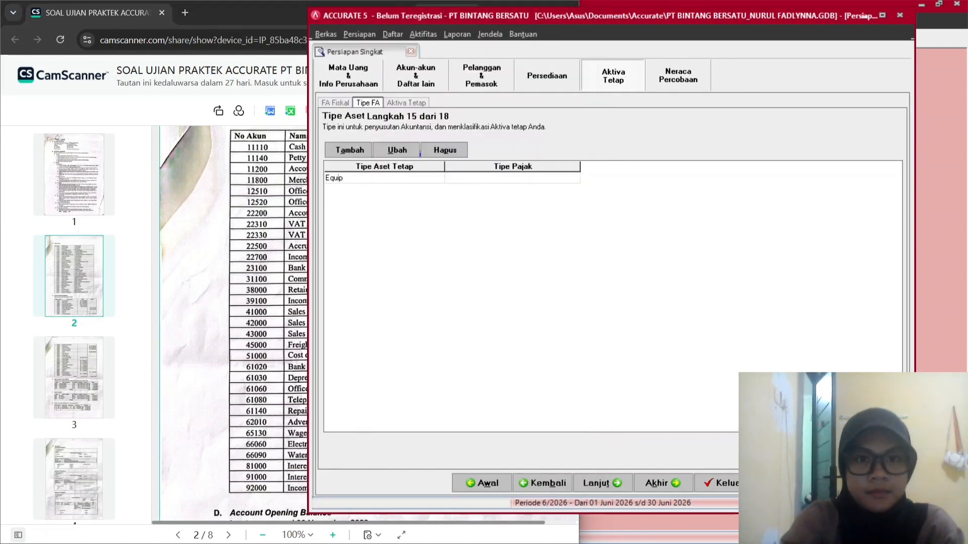
{"action": "type", "text": "ment"}
{"action": "key", "text": "Tab"}
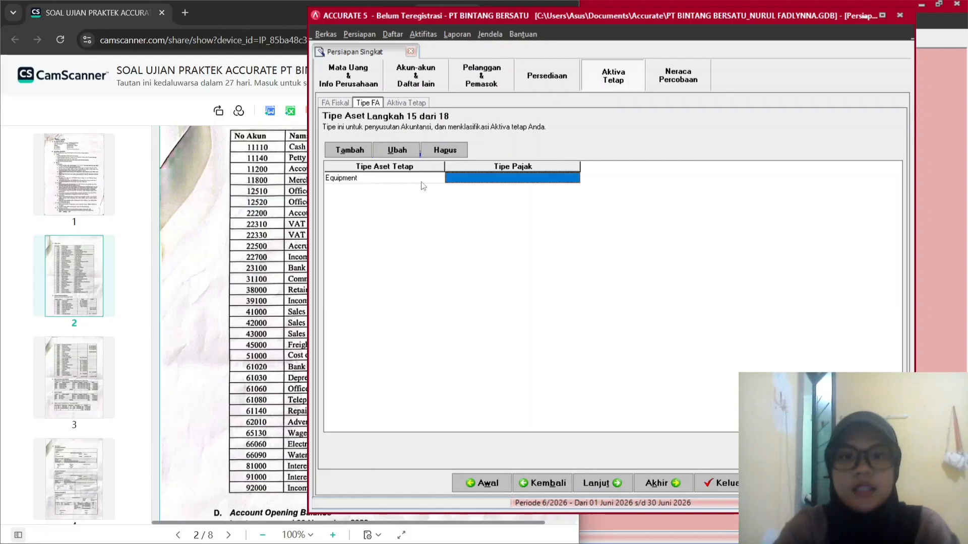
{"action": "left_click", "coordinate": [468, 180]}
{"action": "left_click", "coordinate": [574, 177]}
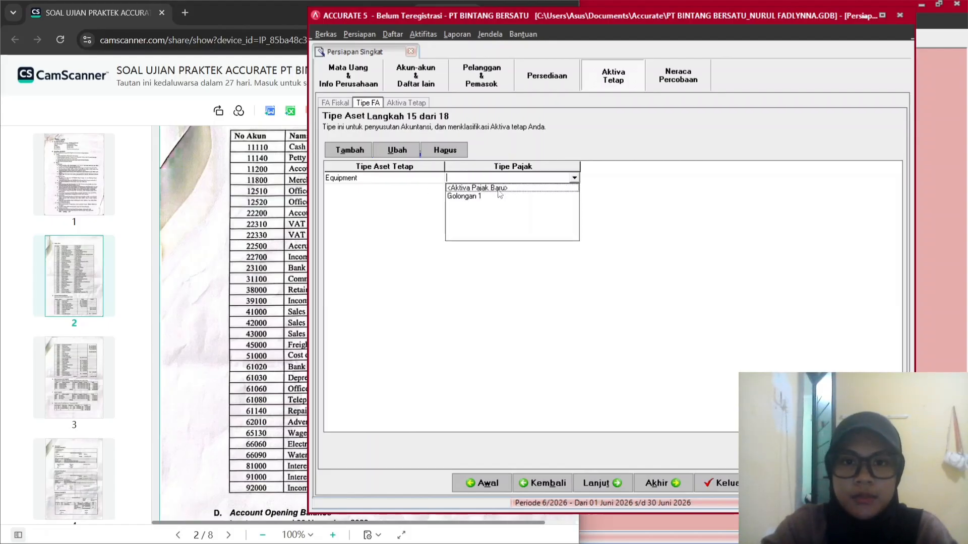
{"action": "left_click", "coordinate": [499, 196]}
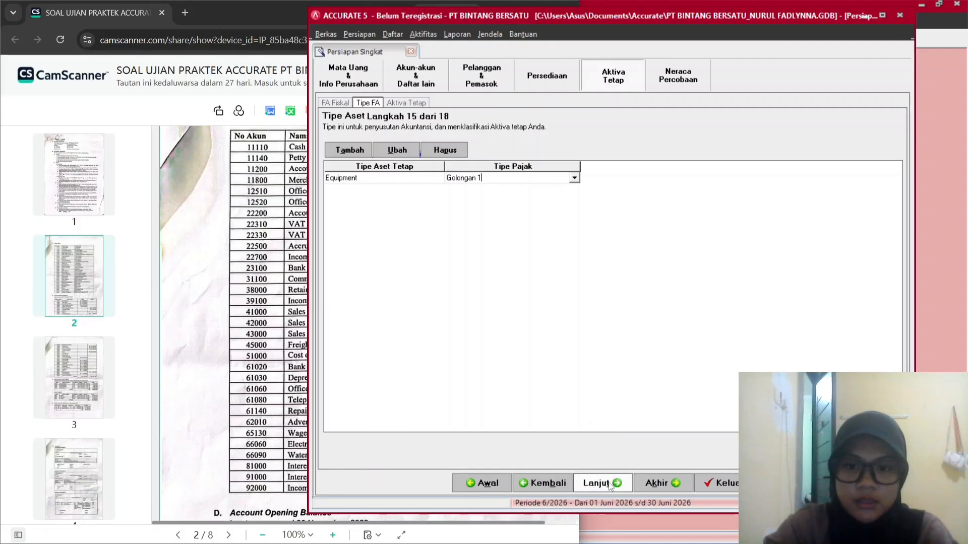
{"action": "key", "text": "Tab"}
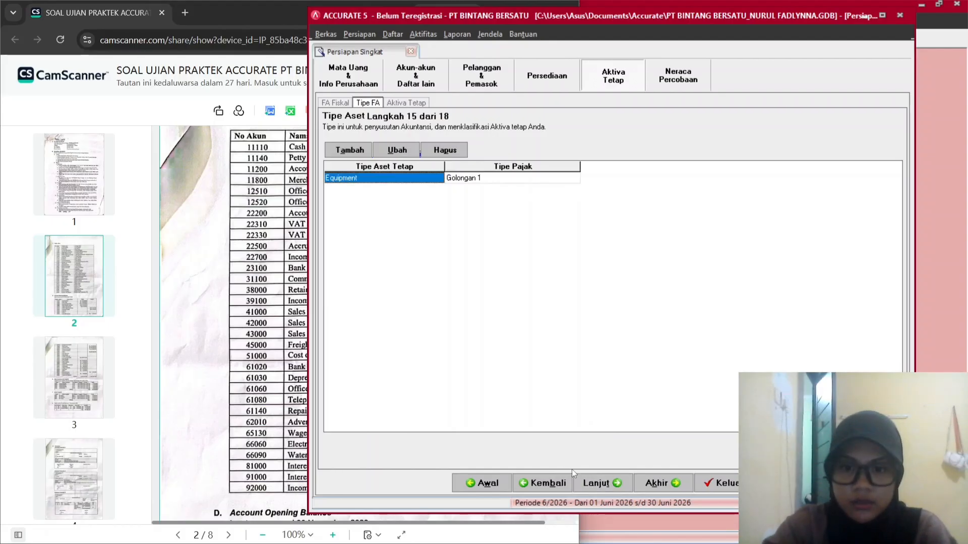
{"action": "left_click", "coordinate": [598, 483]}
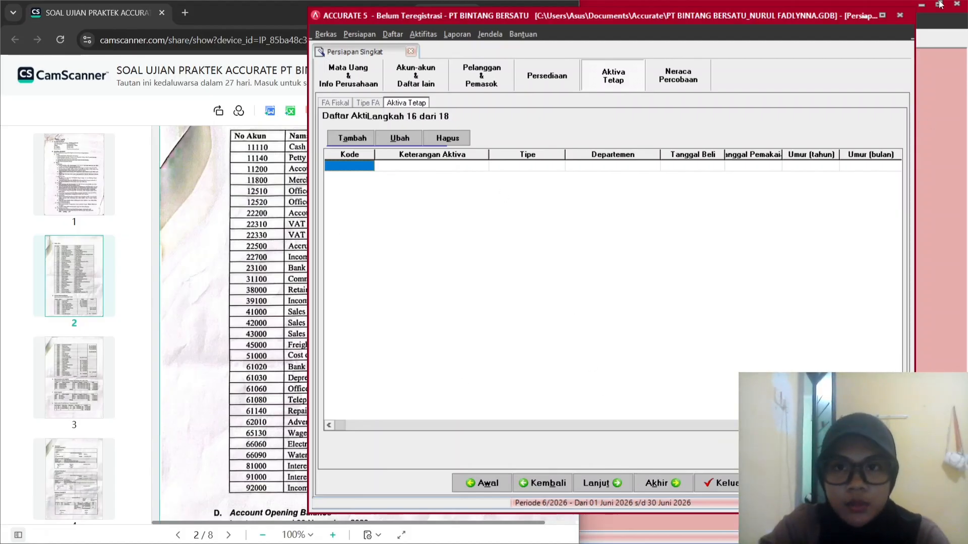
Jump to the last wizard step, finish with Selesai, and open Daftar Akun.
{"action": "left_click", "coordinate": [675, 484]}
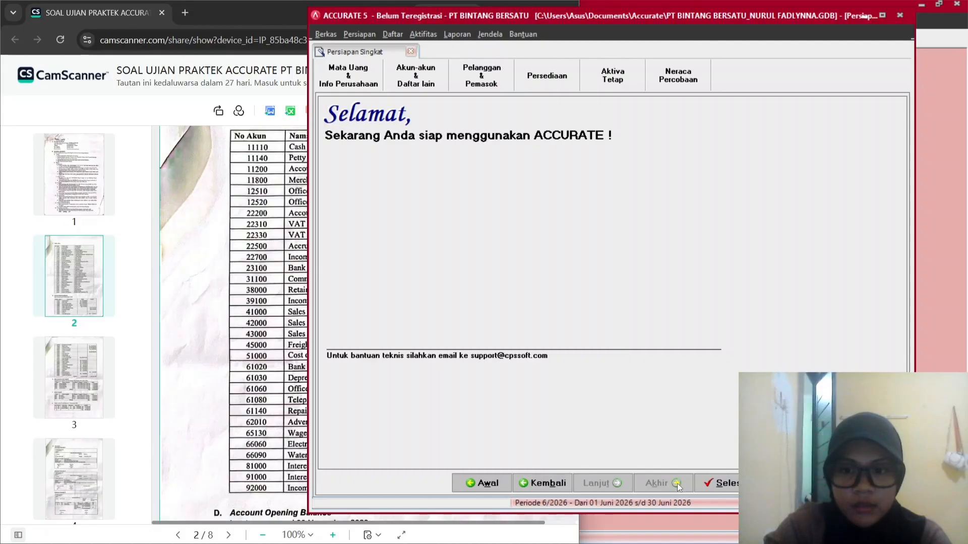
{"action": "left_click", "coordinate": [713, 484]}
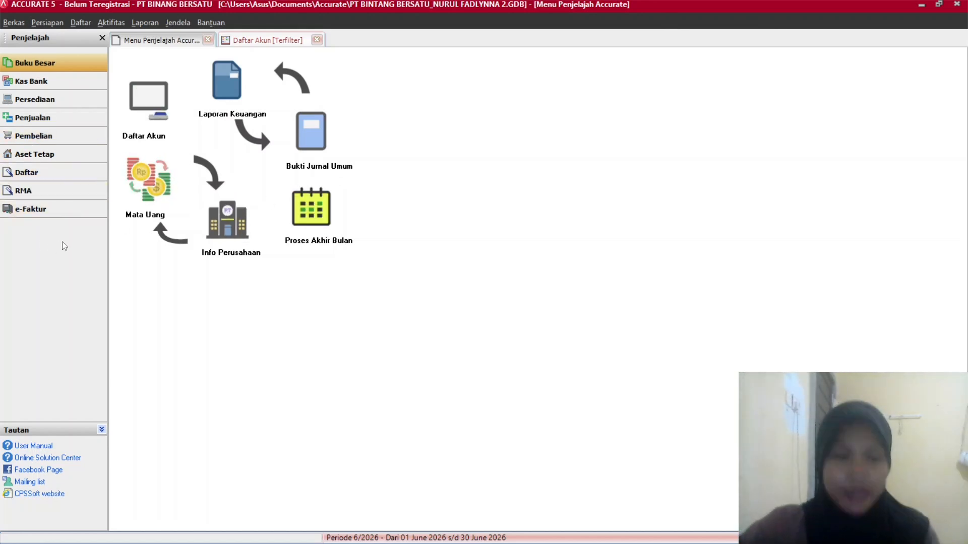
{"action": "left_click", "coordinate": [138, 96]}
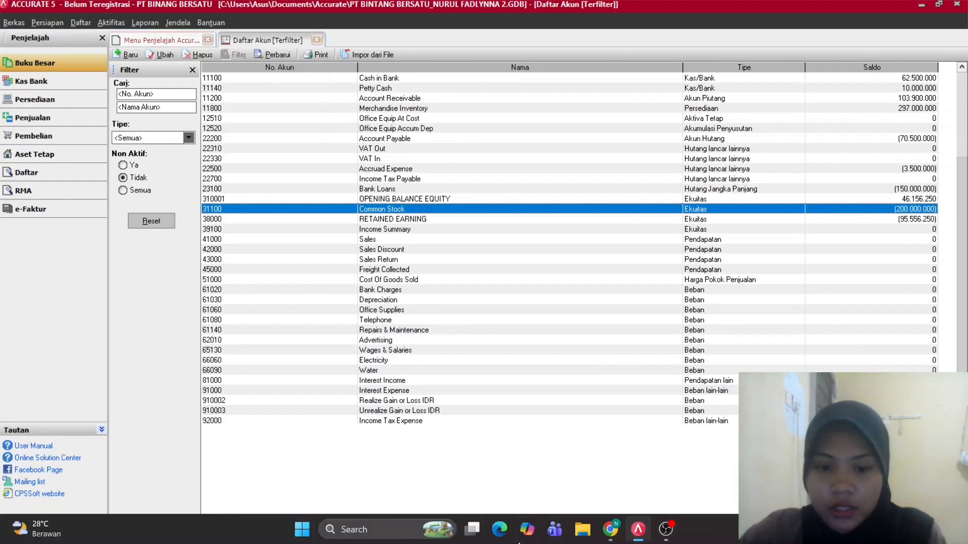
Review the Account Opening Balance table in the exam document, then minimize Chrome.
{"action": "left_click", "coordinate": [624, 533]}
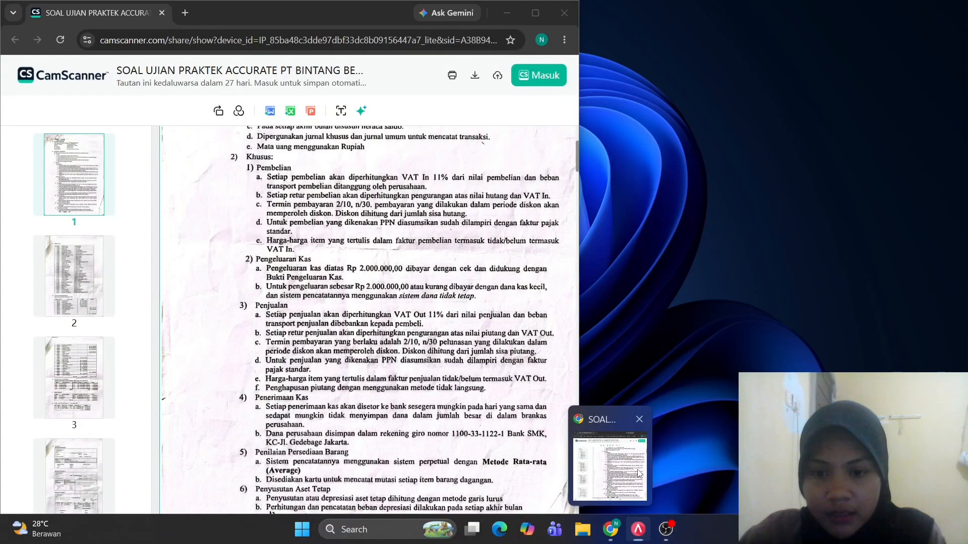
{"action": "scroll", "coordinate": [428, 363], "scroll_direction": "down", "scroll_amount": 5}
{"action": "scroll", "coordinate": [428, 362], "scroll_direction": "down", "scroll_amount": 15}
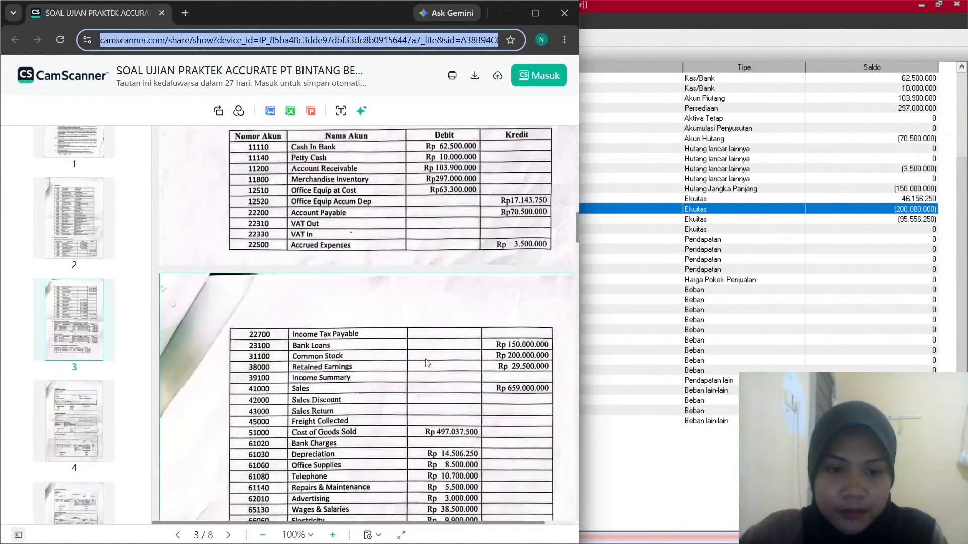
{"action": "scroll", "coordinate": [427, 363], "scroll_direction": "up", "scroll_amount": 1}
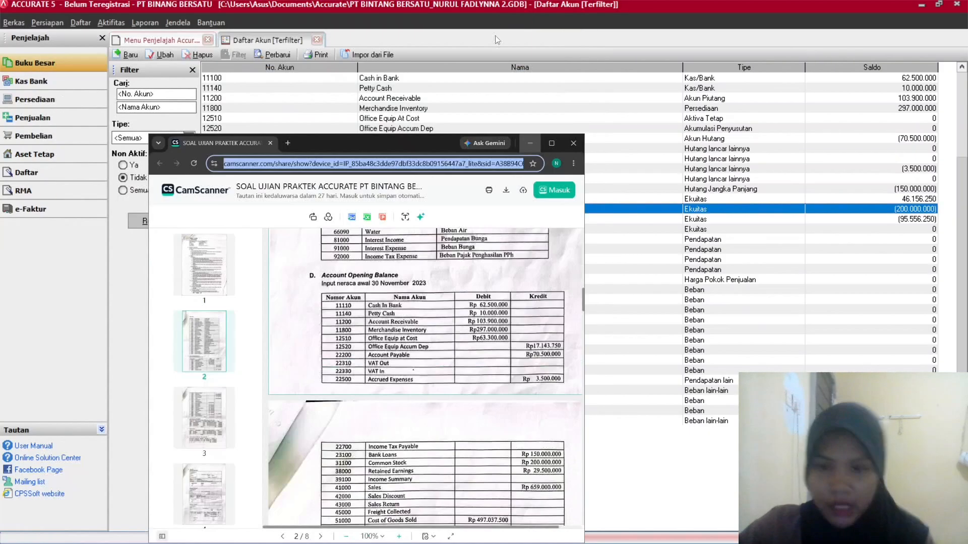
{"action": "left_click", "coordinate": [507, 13]}
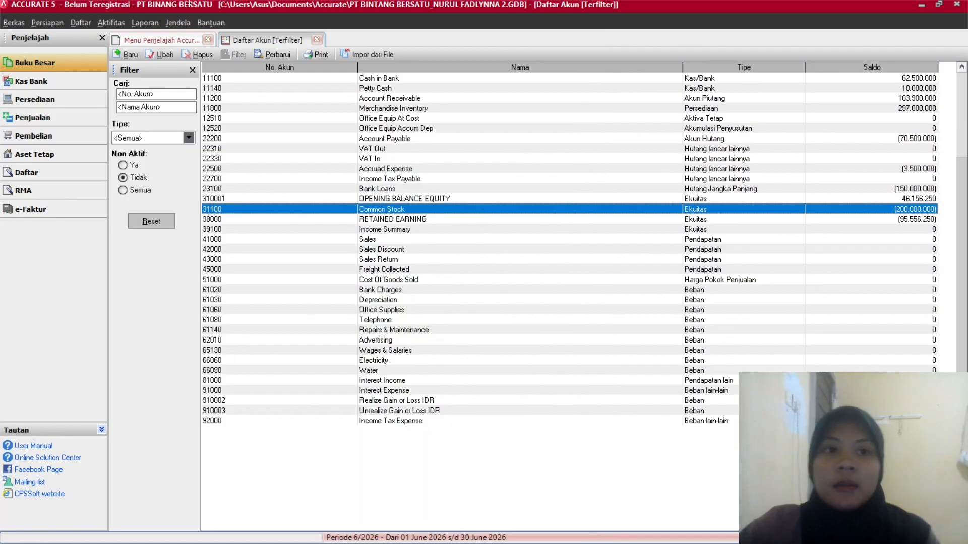
Start a new fixed asset of type Equipment with dates 01/11/2022.
{"action": "left_click", "coordinate": [91, 63]}
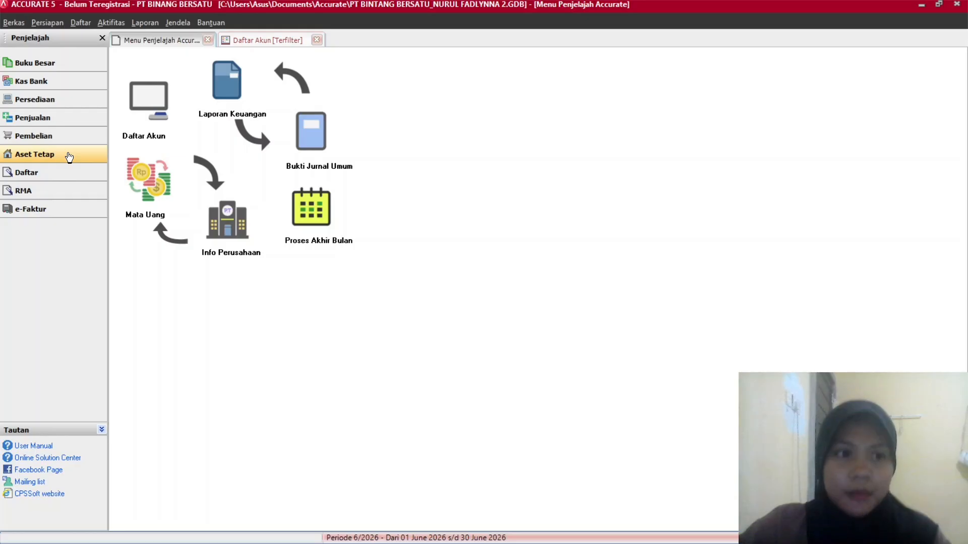
{"action": "left_click", "coordinate": [69, 157]}
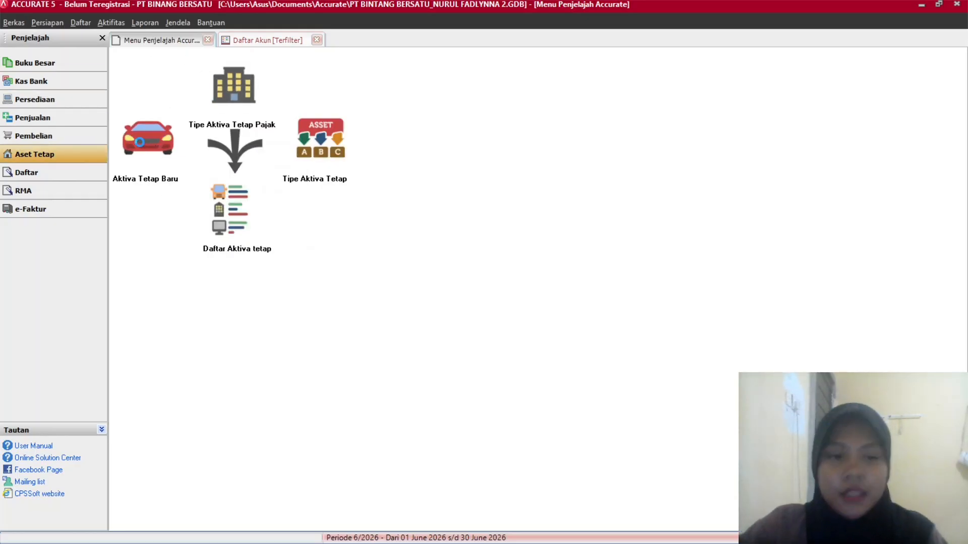
{"action": "left_click", "coordinate": [140, 143]}
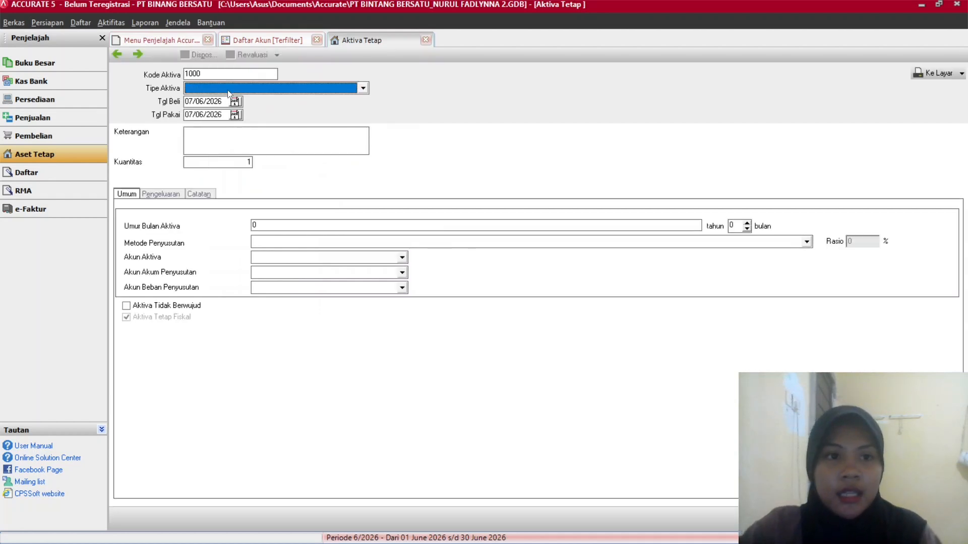
{"action": "left_click", "coordinate": [228, 90]}
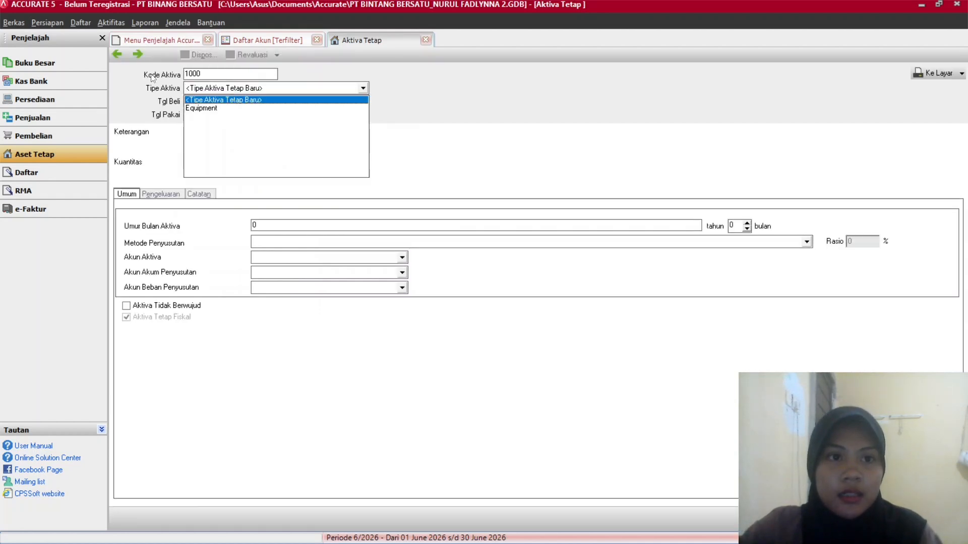
{"action": "left_click", "coordinate": [166, 96]}
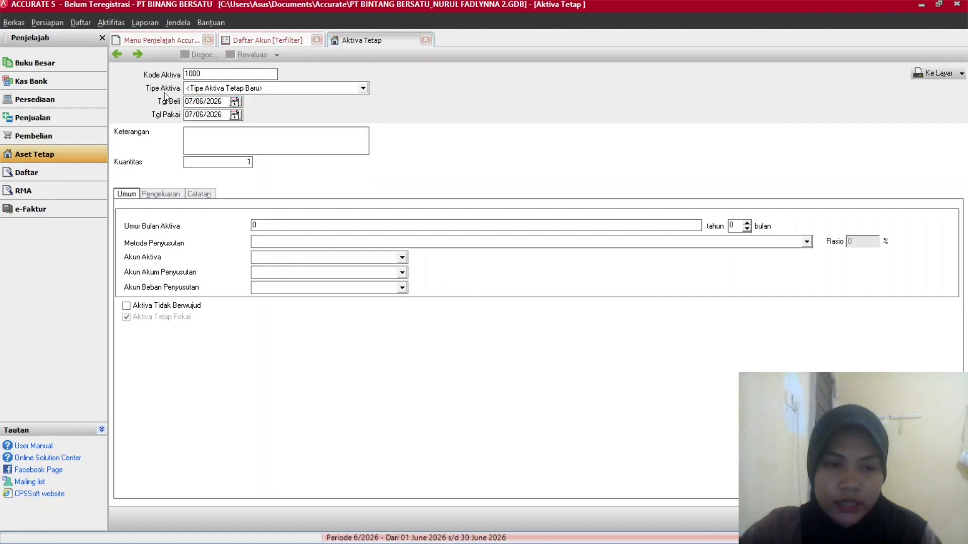
{"action": "left_click", "coordinate": [218, 90]}
{"action": "left_click", "coordinate": [212, 106]}
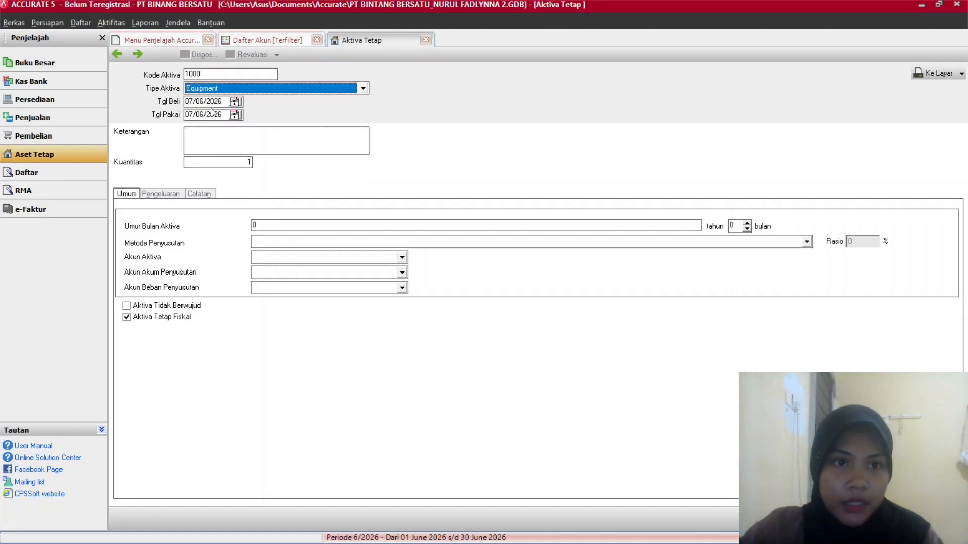
{"action": "key", "text": "Tab"}
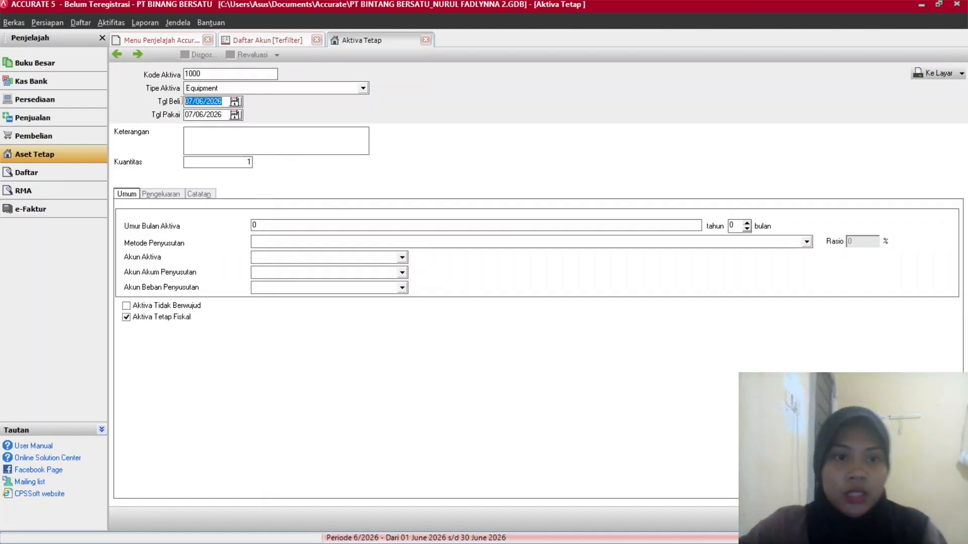
{"action": "type", "text": "01"}
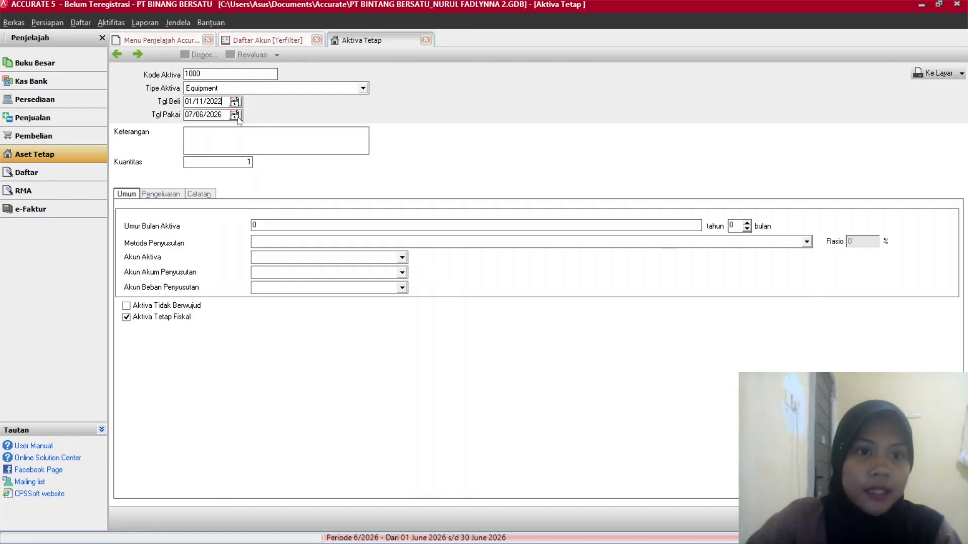
{"action": "key", "text": "Tab"}
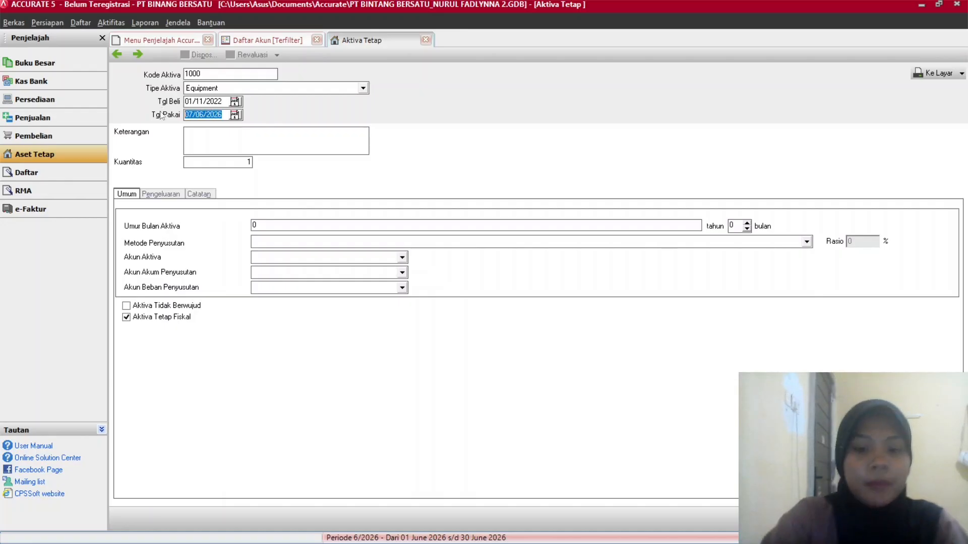
{"action": "type", "text": "01/11"}
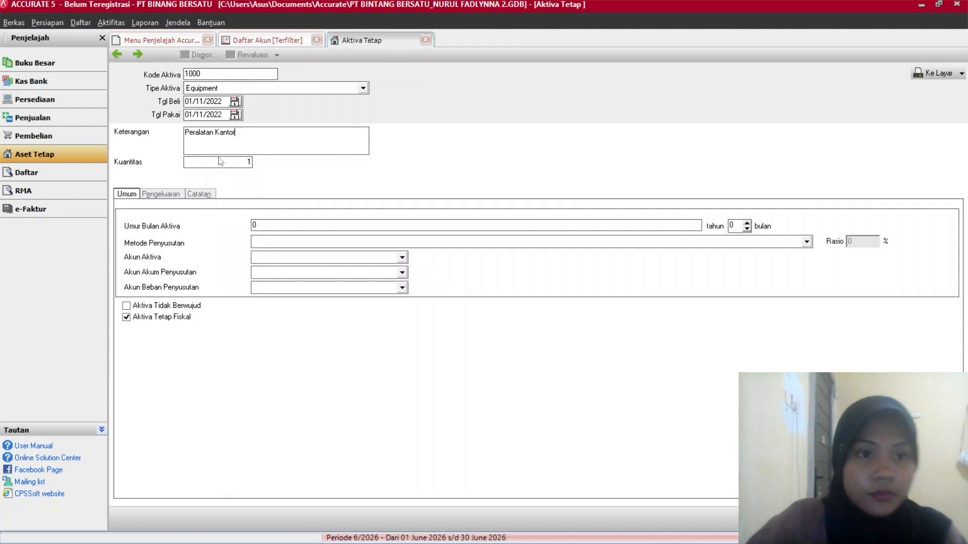
Set 4-year straight-line depreciation with Office Equip At Cost, Office Equip Accum Dep and Depreciation accounts.
{"action": "left_click", "coordinate": [268, 225]}
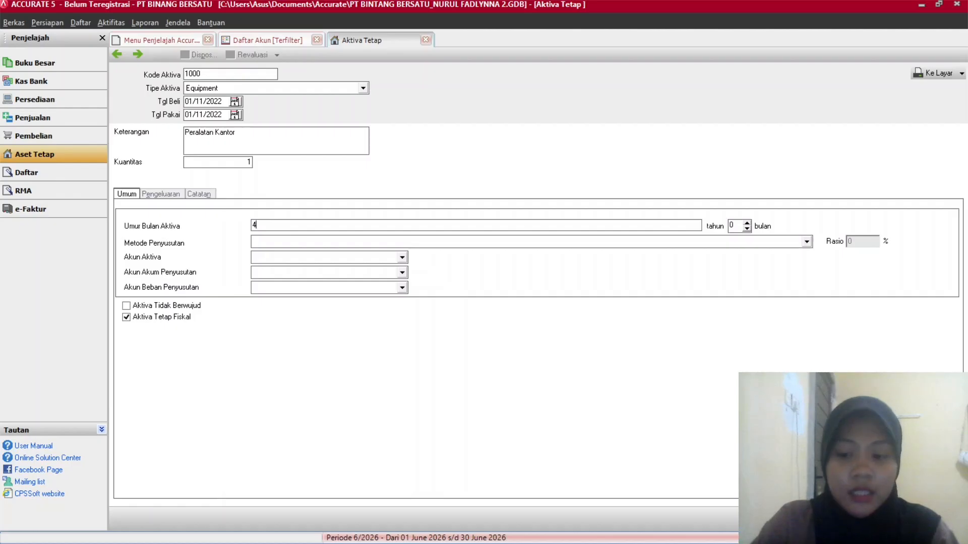
{"action": "key", "text": "Tab"}
{"action": "key", "text": "Tab"}
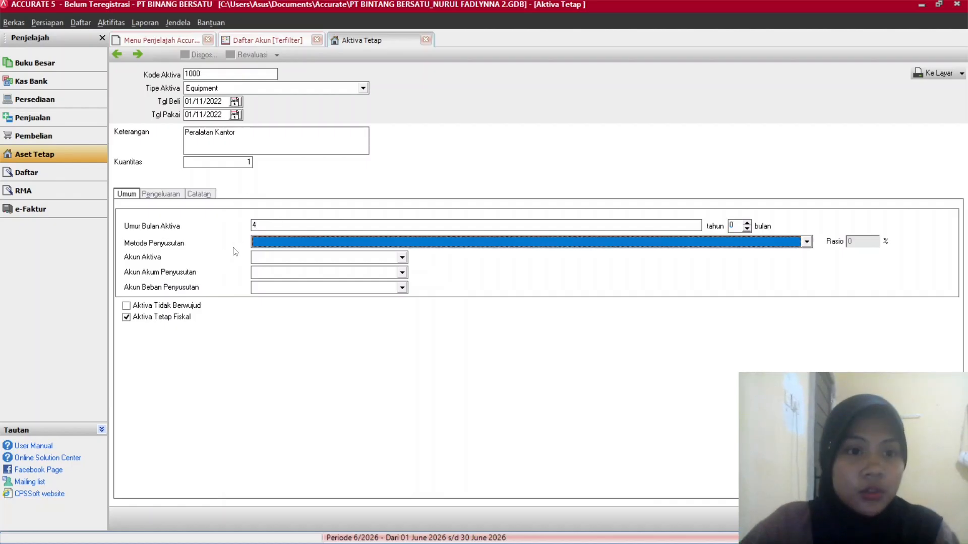
{"action": "left_click", "coordinate": [257, 246]}
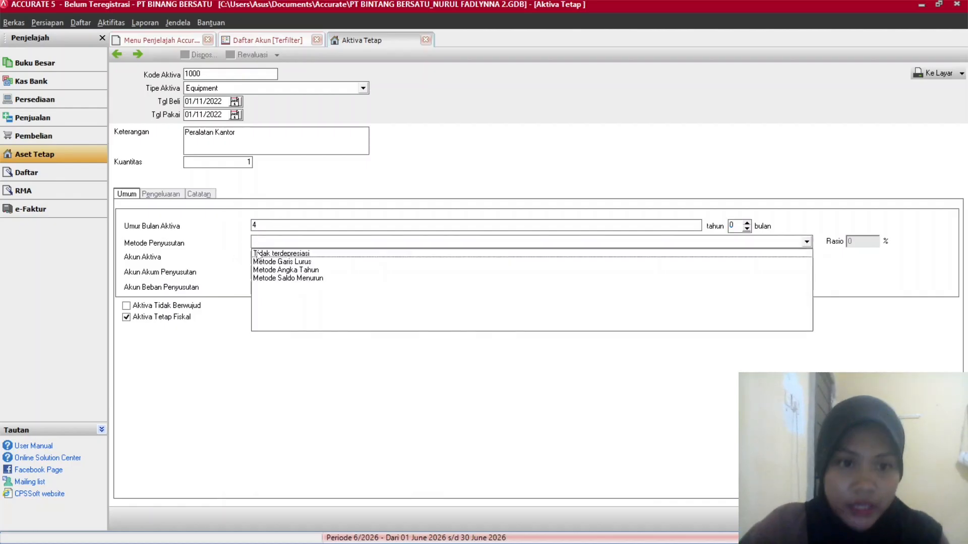
{"action": "left_click", "coordinate": [262, 261]}
{"action": "left_click", "coordinate": [260, 259]}
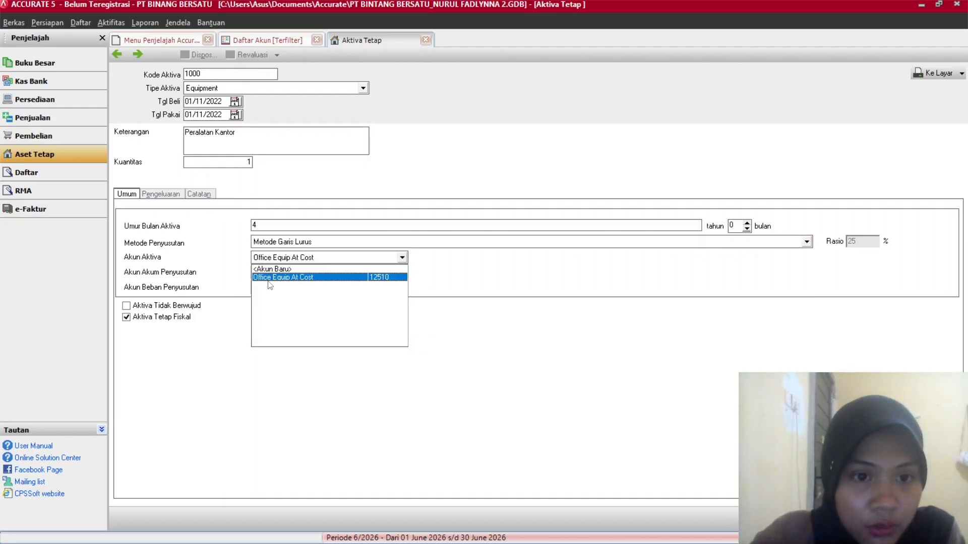
{"action": "left_click", "coordinate": [269, 281]}
{"action": "left_click", "coordinate": [288, 275]}
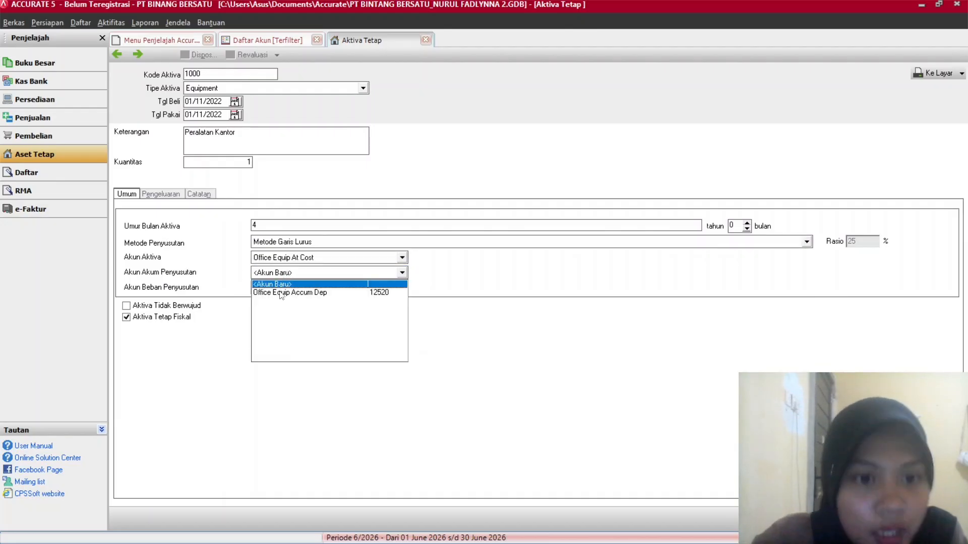
{"action": "left_click", "coordinate": [281, 293]}
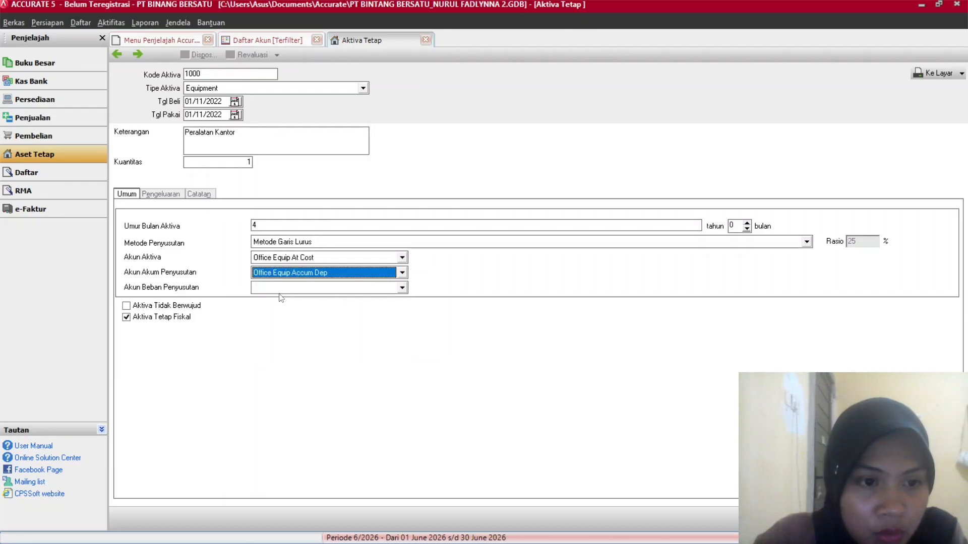
{"action": "left_click", "coordinate": [288, 287]}
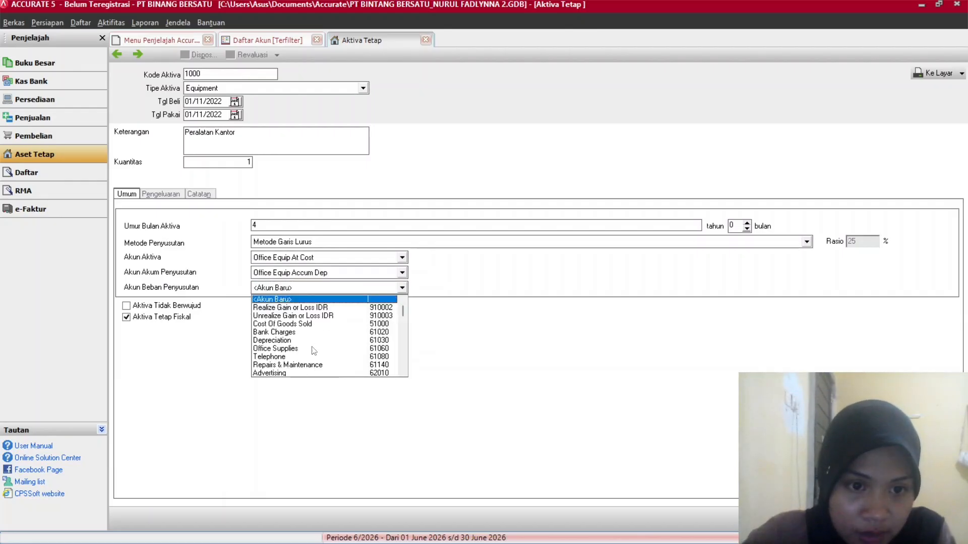
{"action": "left_click", "coordinate": [298, 343]}
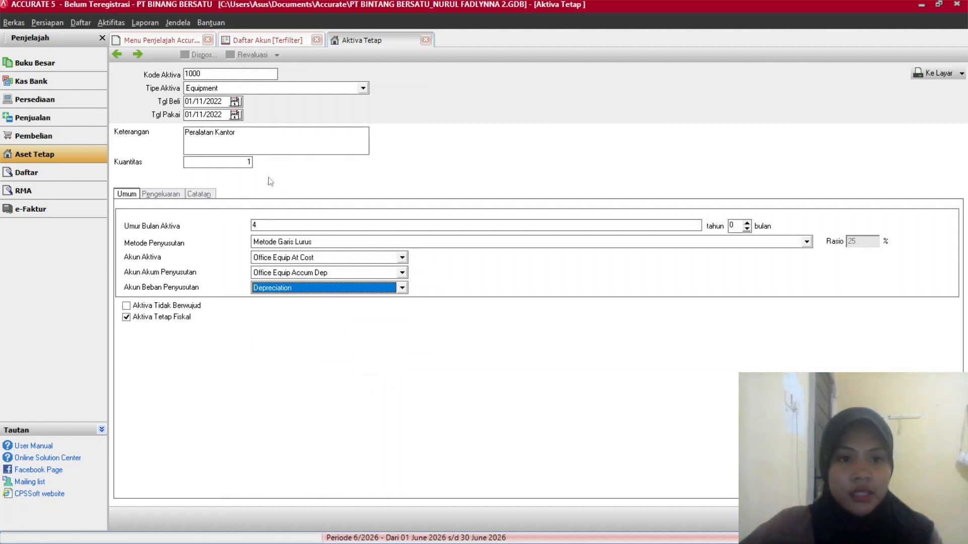
{"action": "left_click", "coordinate": [161, 194]}
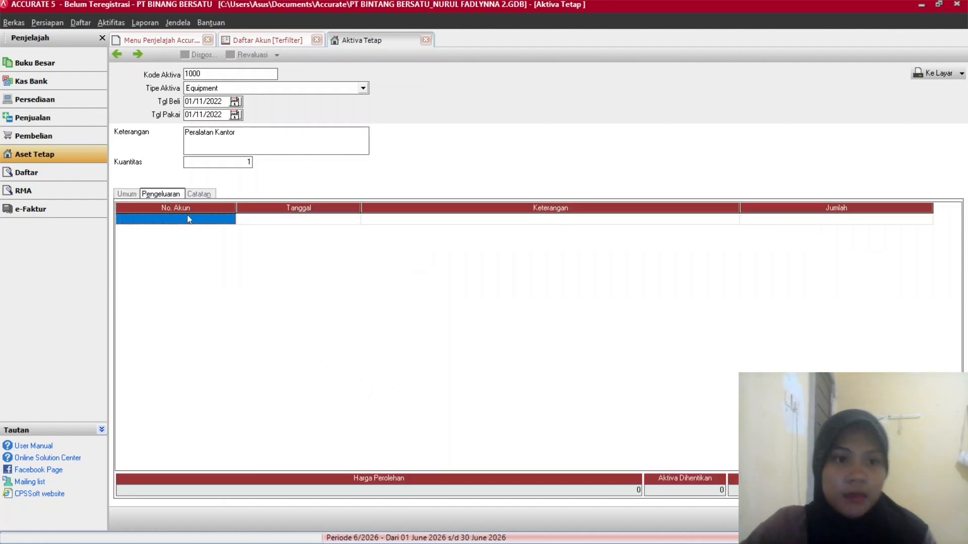
Charge the first cost line to account OPENING BALANCE EQUITY (310001).
{"action": "left_click", "coordinate": [186, 215]}
{"action": "left_click", "coordinate": [229, 218]}
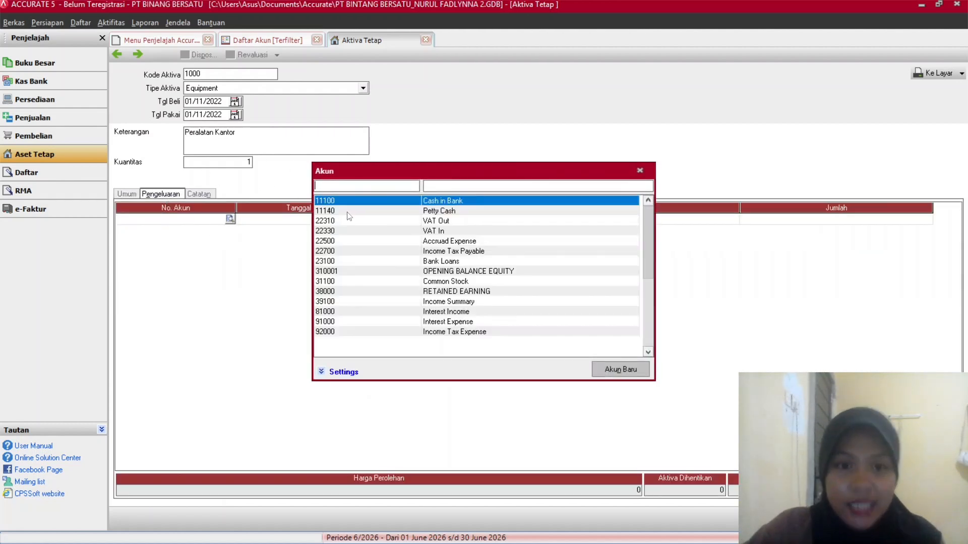
{"action": "left_click", "coordinate": [469, 273]}
{"action": "double_click", "coordinate": [468, 274]}
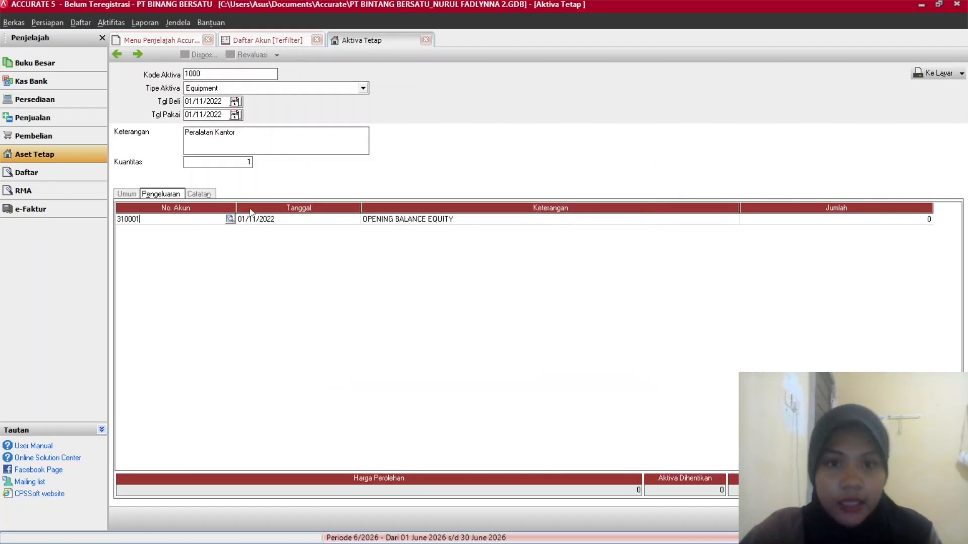
{"action": "left_click", "coordinate": [854, 223]}
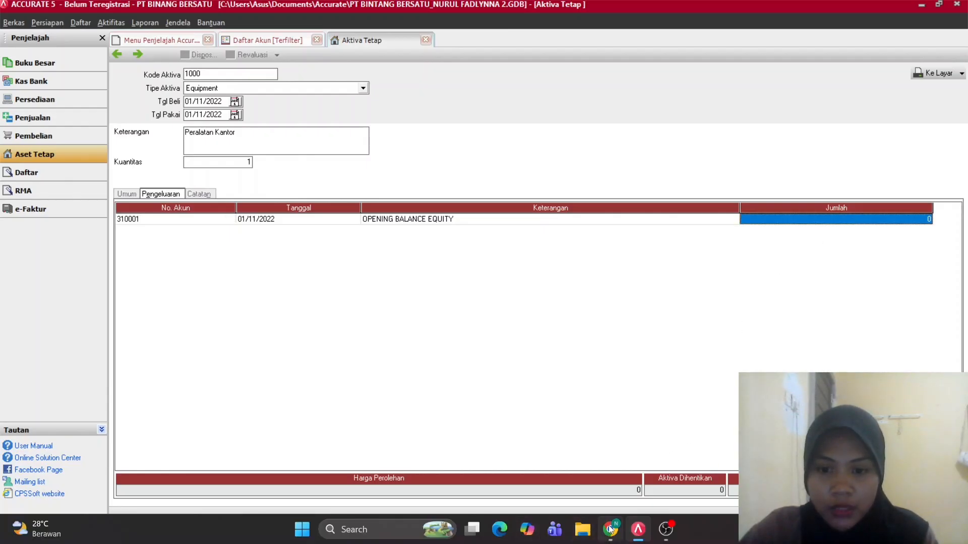
Enter the 63.300.000 amount, remove the empty line, and save the asset.
{"action": "left_click", "coordinate": [611, 529]}
{"action": "scroll", "coordinate": [333, 217], "scroll_direction": "down", "scroll_amount": 2}
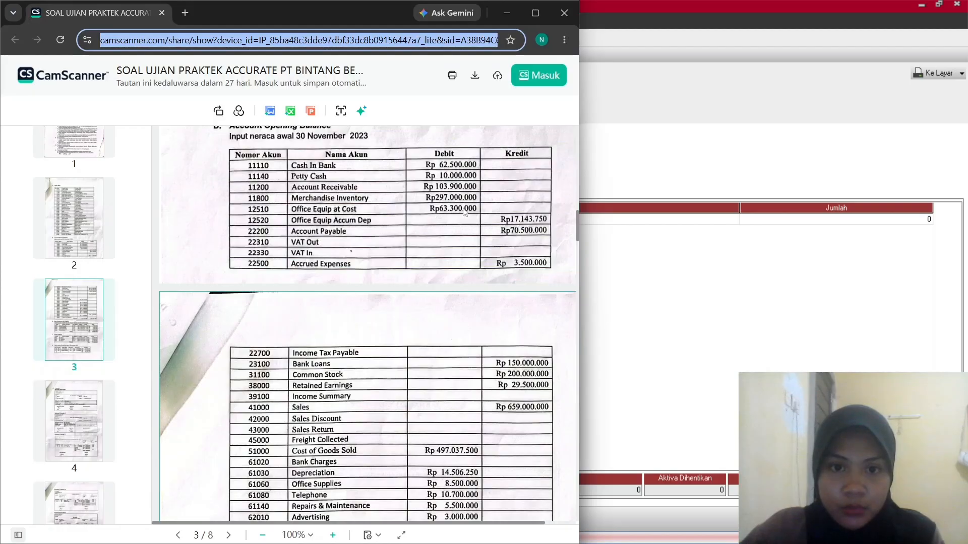
{"action": "left_click", "coordinate": [746, 221]}
{"action": "left_click", "coordinate": [767, 222]}
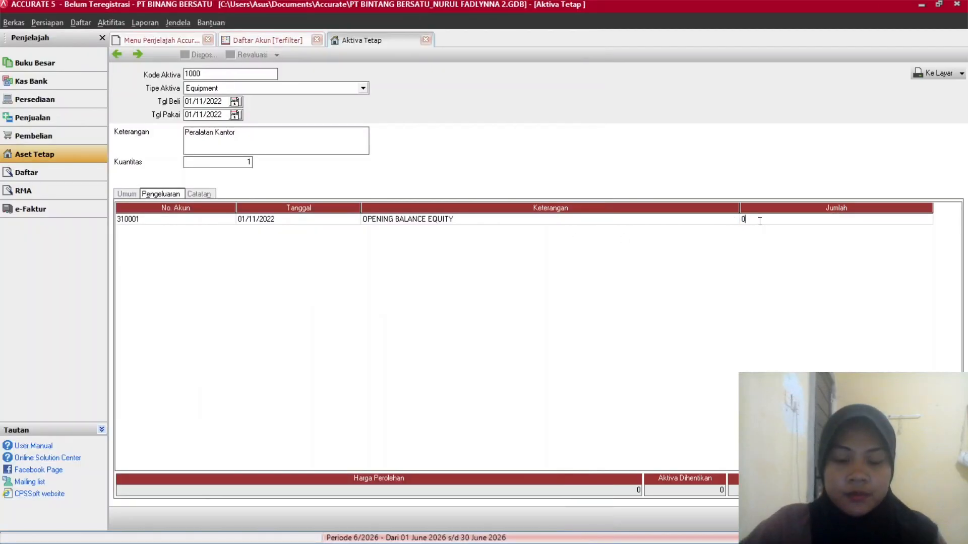
{"action": "key", "text": "BackSpace"}
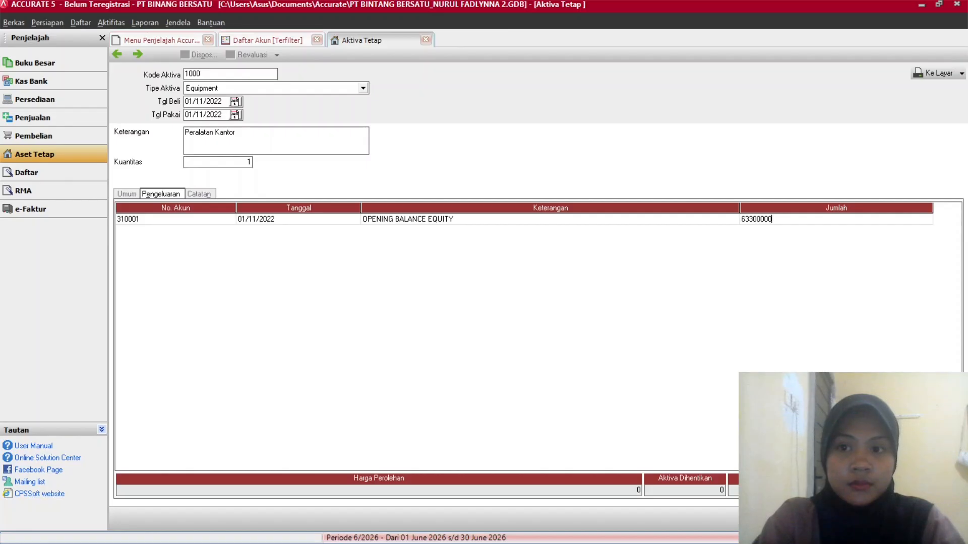
{"action": "type", "text": "63300000"}
{"action": "key", "text": "Return"}
{"action": "key", "text": "Up"}
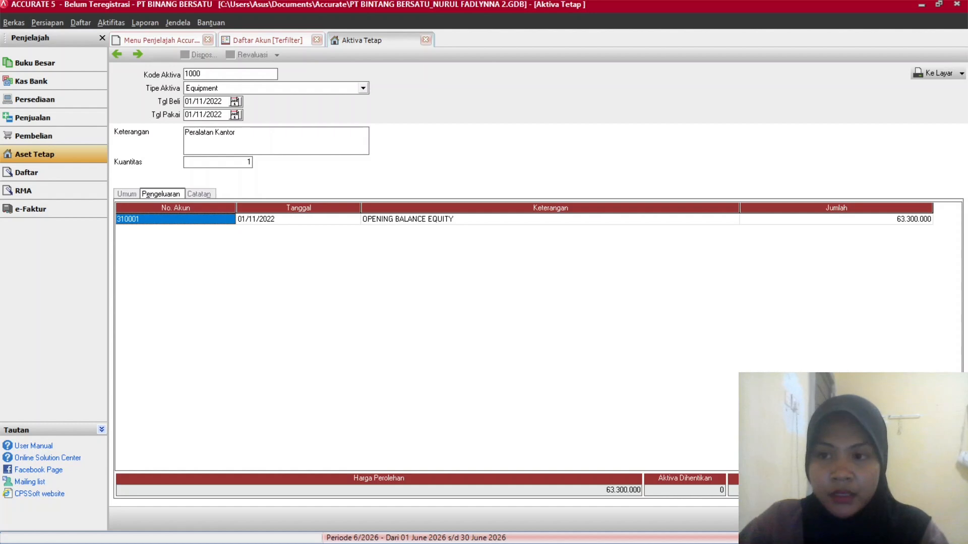
{"action": "left_click", "coordinate": [933, 519]}
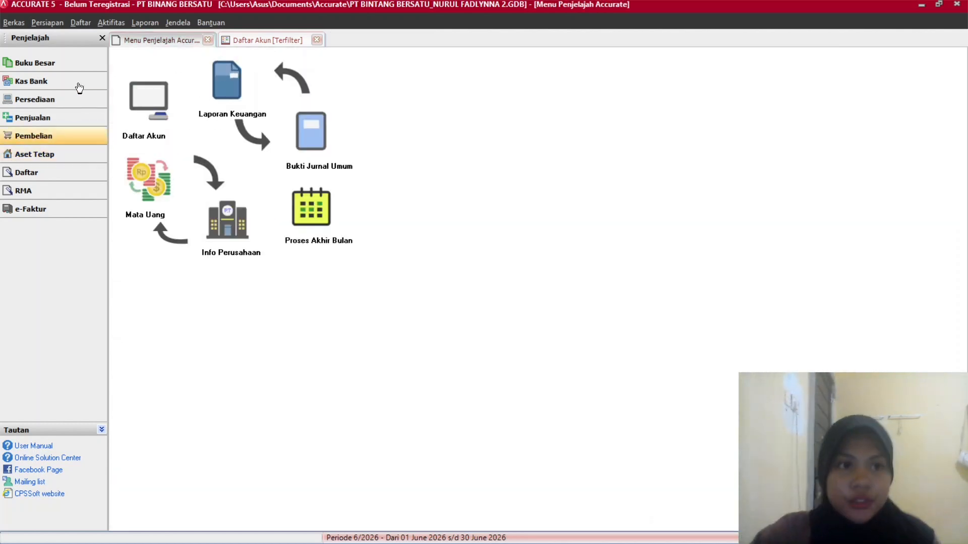
{"action": "left_click", "coordinate": [54, 59]}
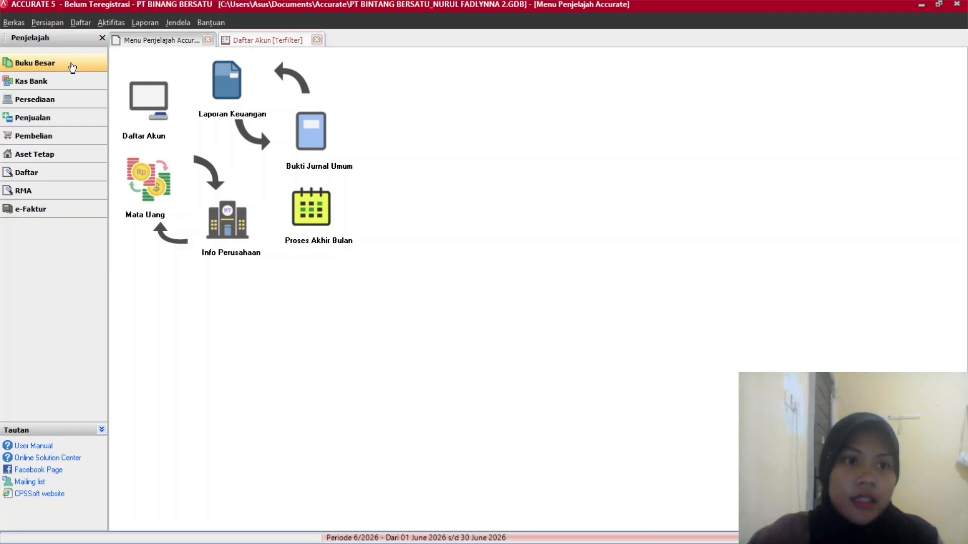
{"action": "left_click", "coordinate": [149, 95]}
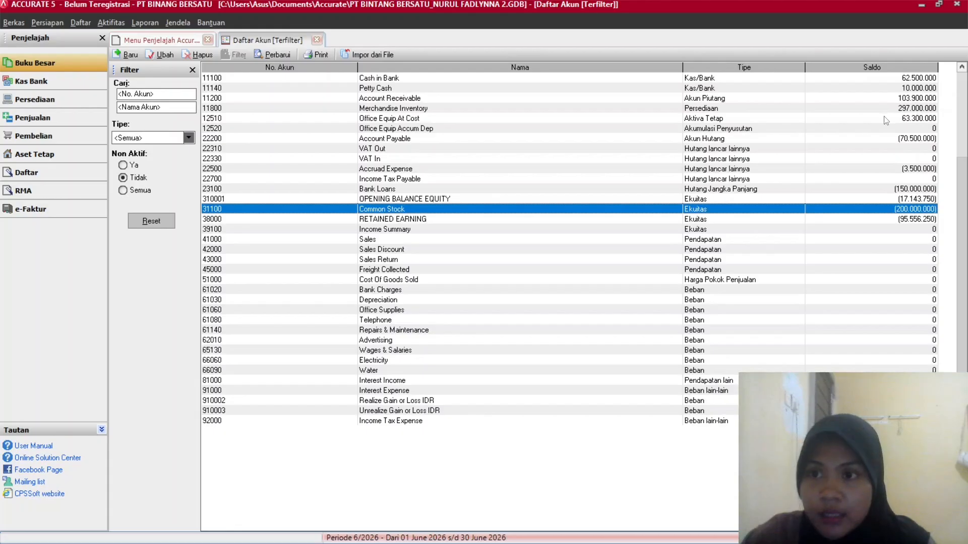
{"action": "left_click", "coordinate": [36, 62]}
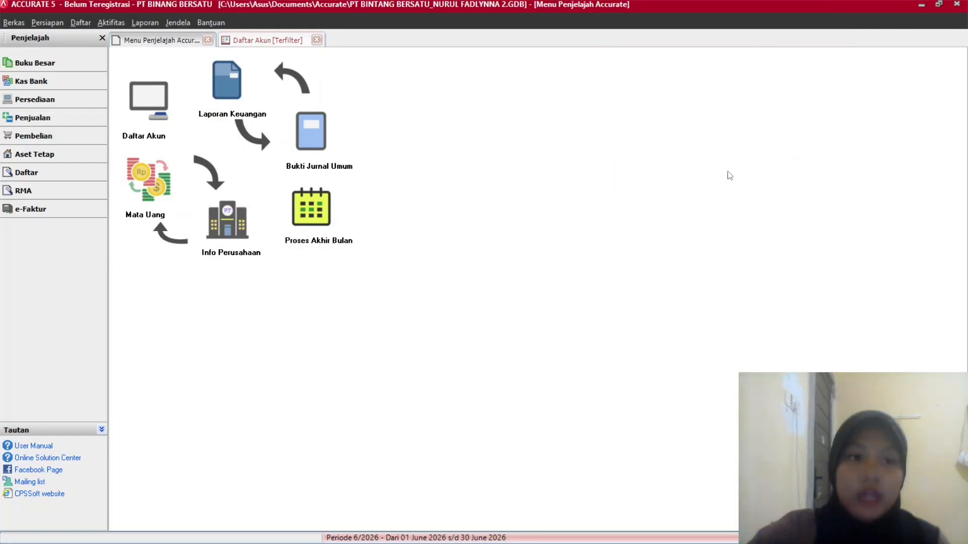
{"action": "left_click", "coordinate": [53, 65]}
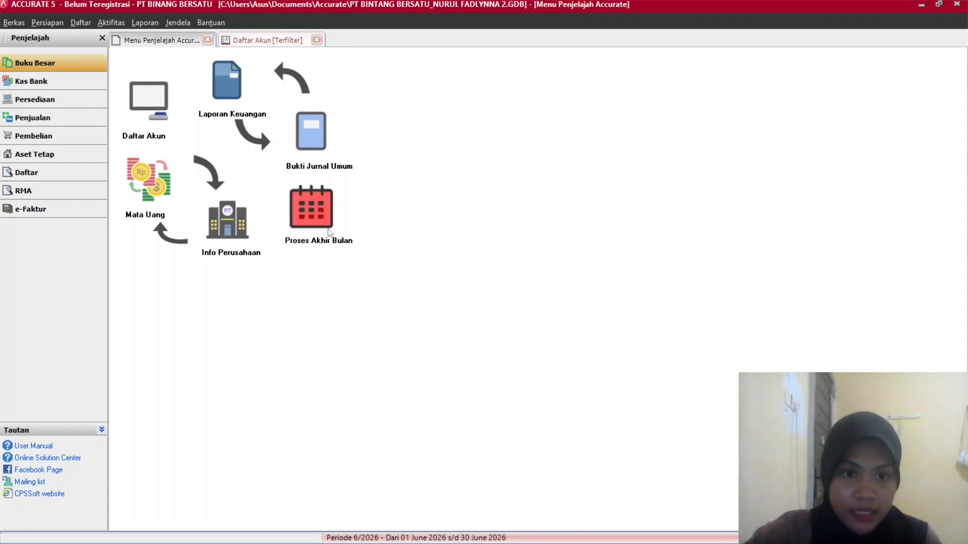
Close period Nopember 2023 and acknowledge the completion message.
{"action": "left_click", "coordinate": [310, 217]}
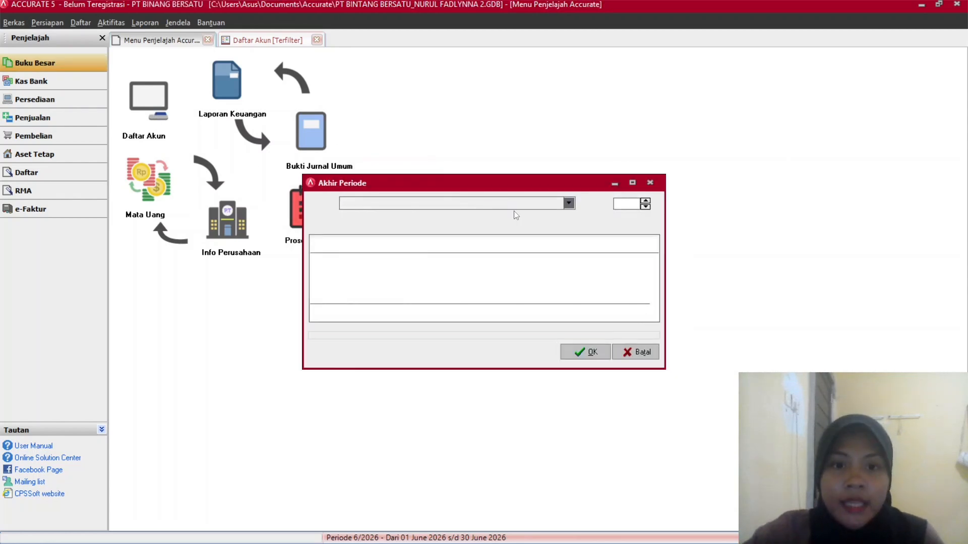
{"action": "left_click", "coordinate": [569, 204]}
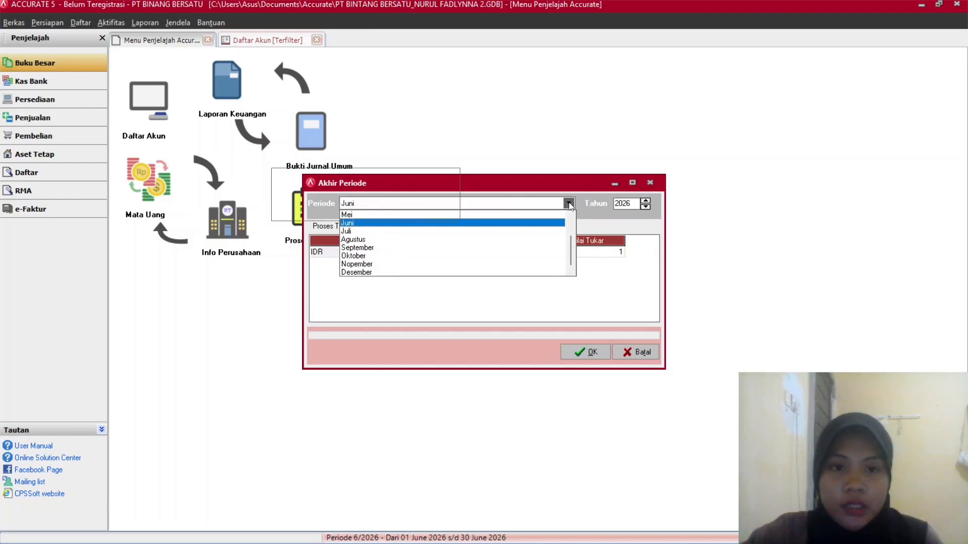
{"action": "left_click", "coordinate": [361, 264]}
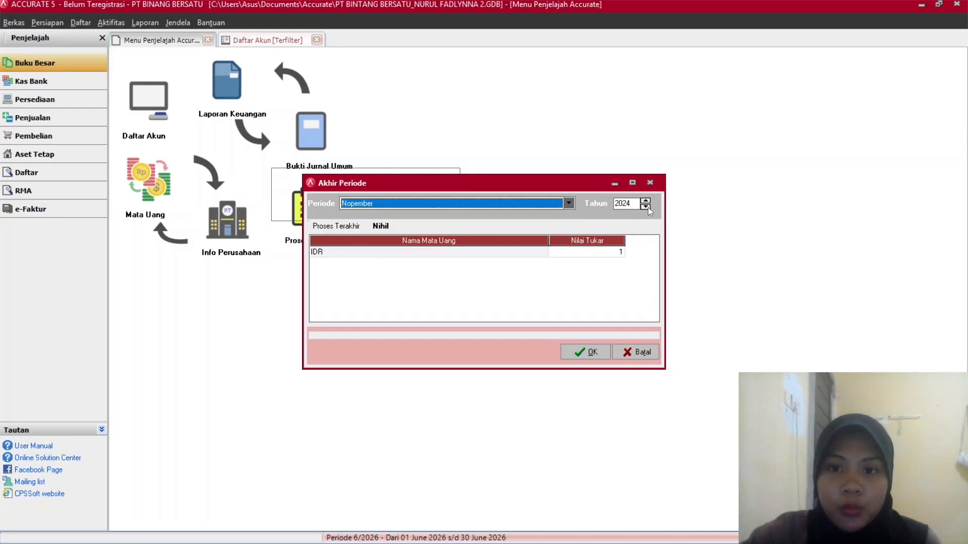
{"action": "left_click", "coordinate": [600, 352]}
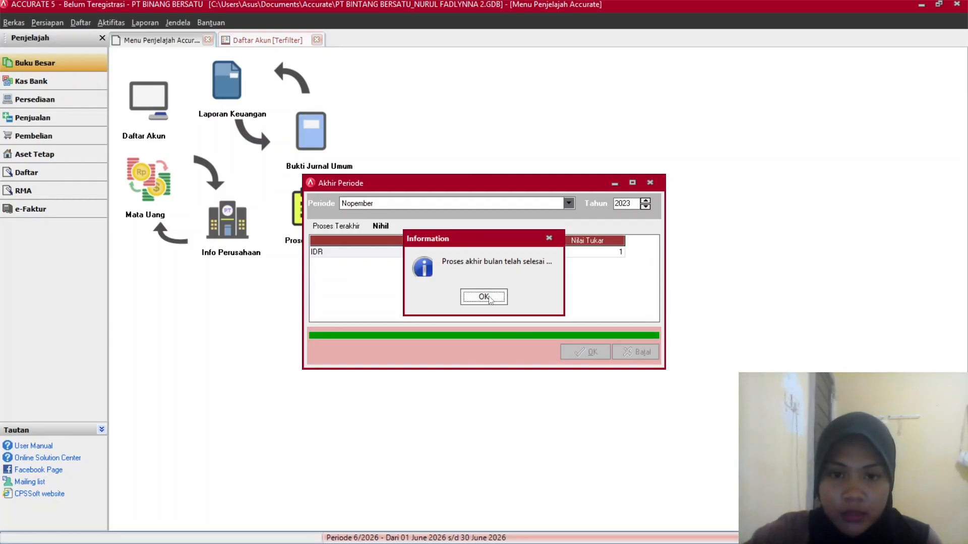
{"action": "left_click", "coordinate": [482, 299]}
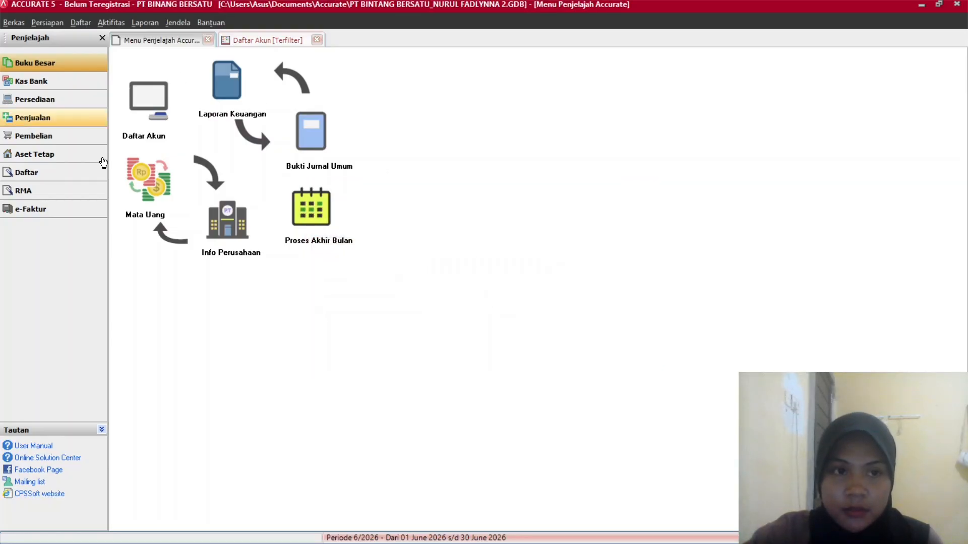
{"action": "left_click", "coordinate": [153, 98]}
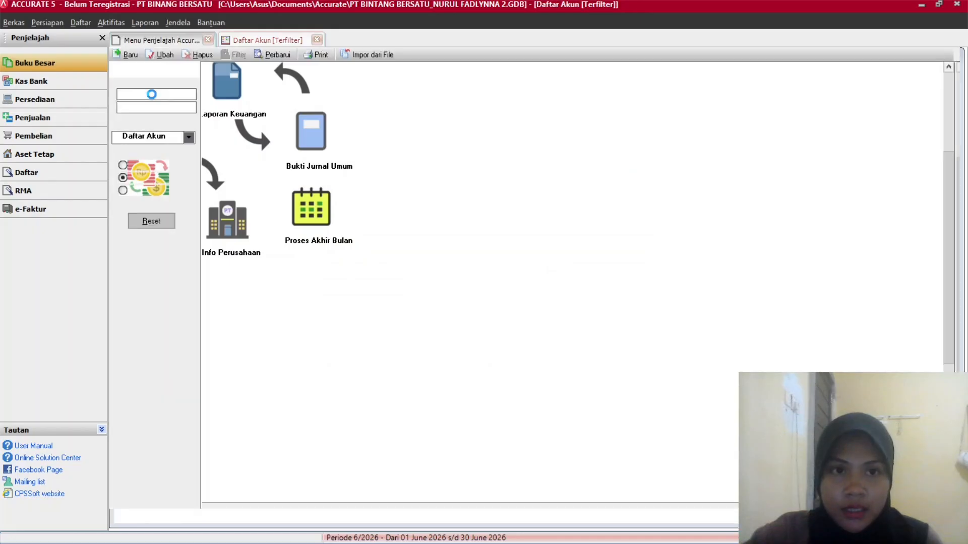
{"action": "left_click", "coordinate": [289, 60]}
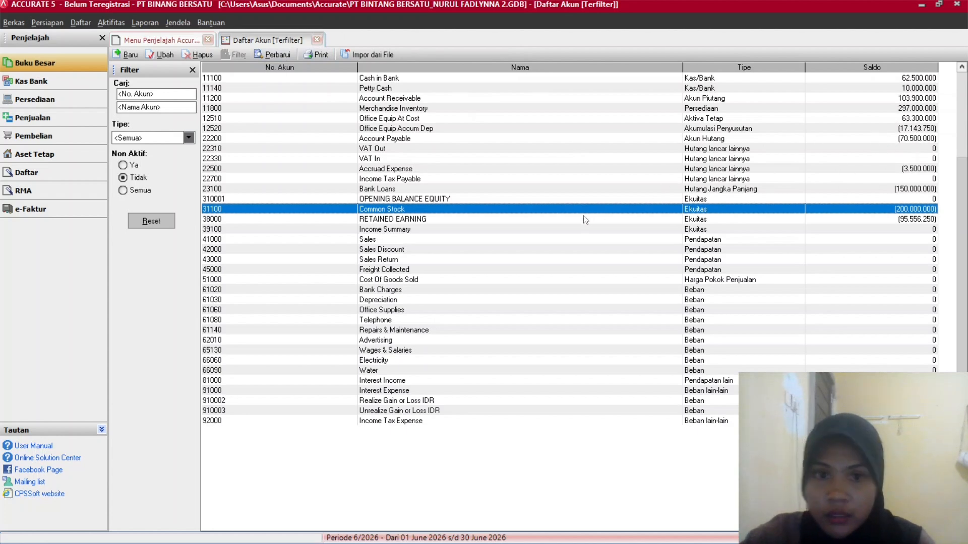
{"action": "left_click", "coordinate": [930, 200]}
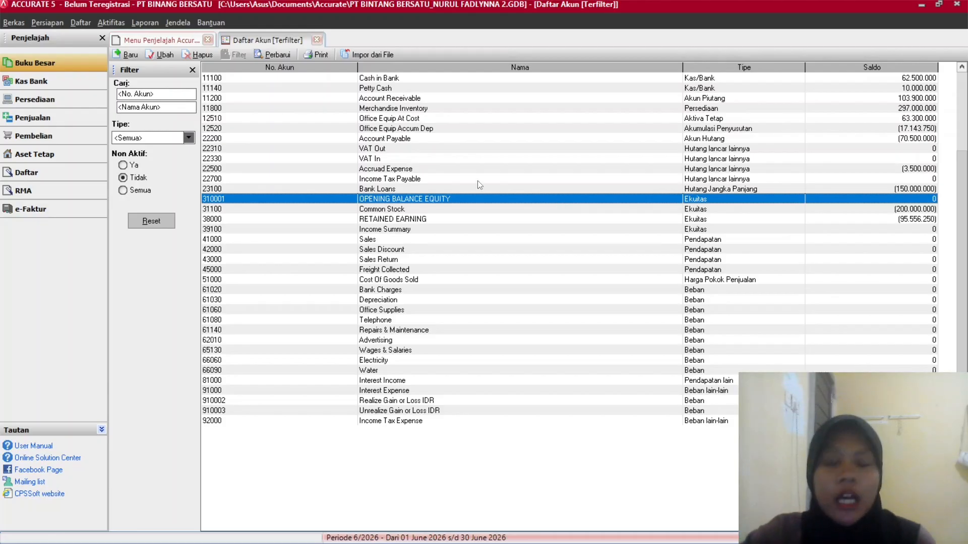
{"action": "left_click", "coordinate": [913, 130]}
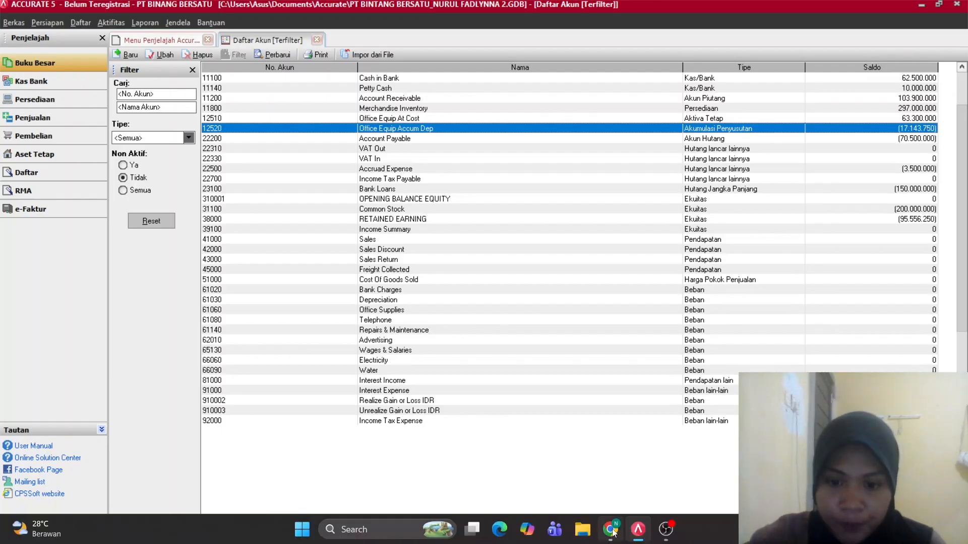
{"action": "left_click", "coordinate": [610, 529]}
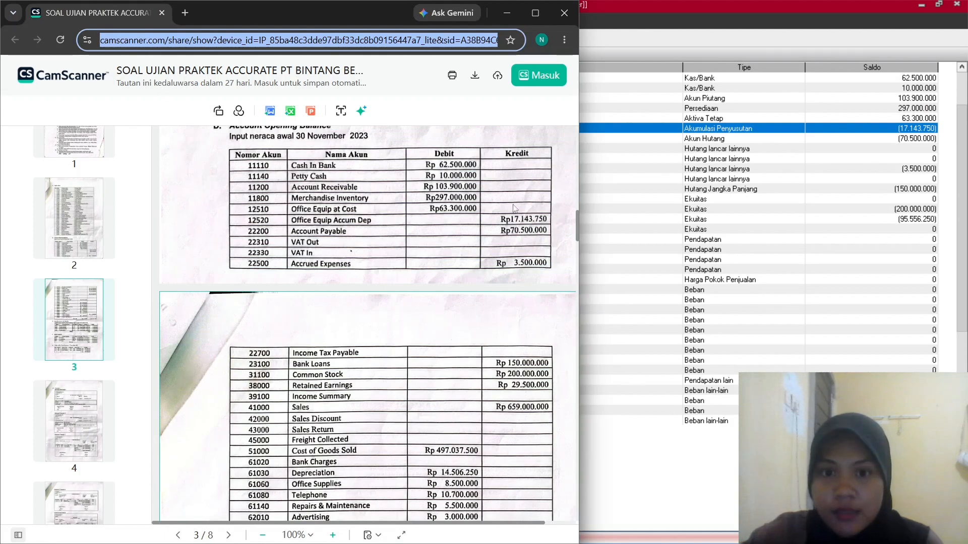
{"action": "left_click", "coordinate": [592, 207]}
{"action": "left_click", "coordinate": [390, 178]}
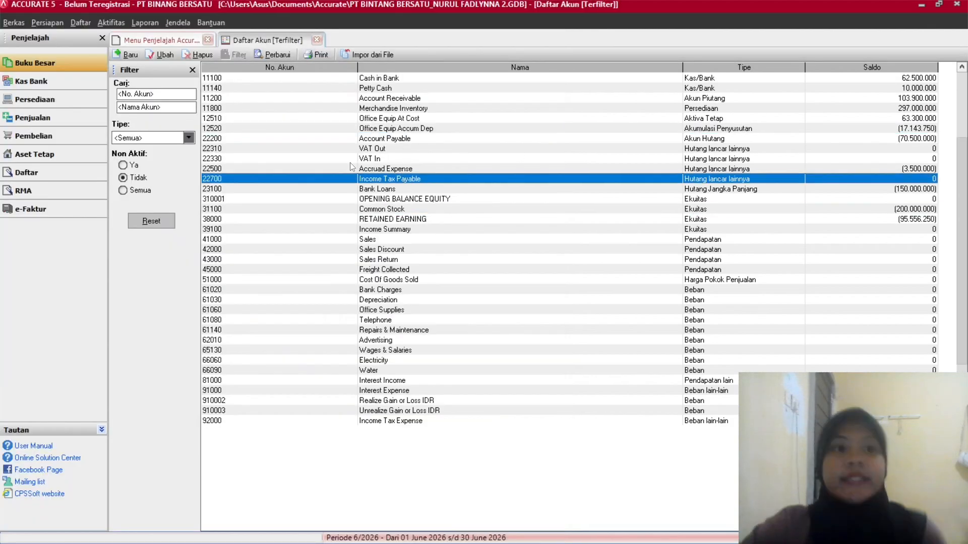
{"action": "left_click", "coordinate": [69, 55]}
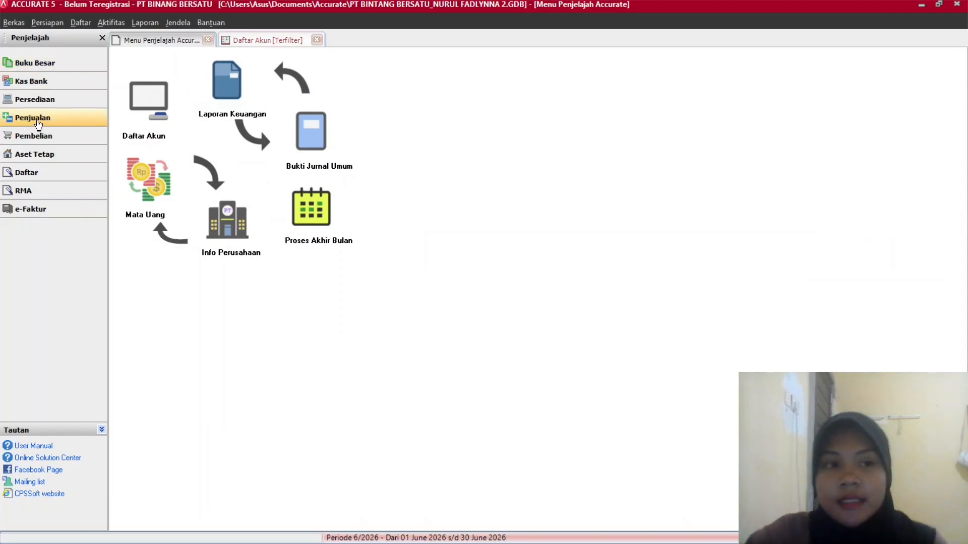
Bring up the exam document in Chrome at the Transaksi section on page 4.
{"action": "mouse_move", "coordinate": [329, 528]}
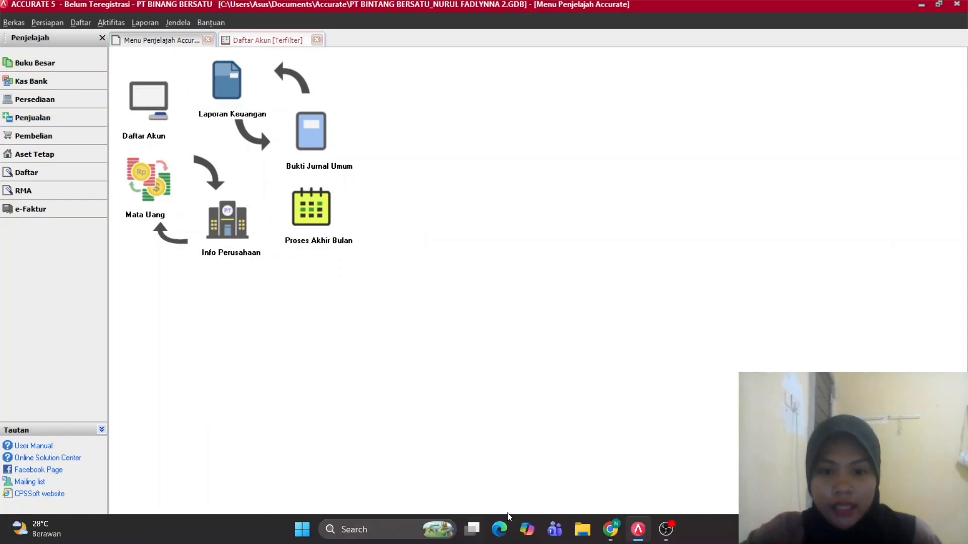
{"action": "left_click", "coordinate": [616, 539]}
{"action": "scroll", "coordinate": [457, 355], "scroll_direction": "down", "scroll_amount": 15}
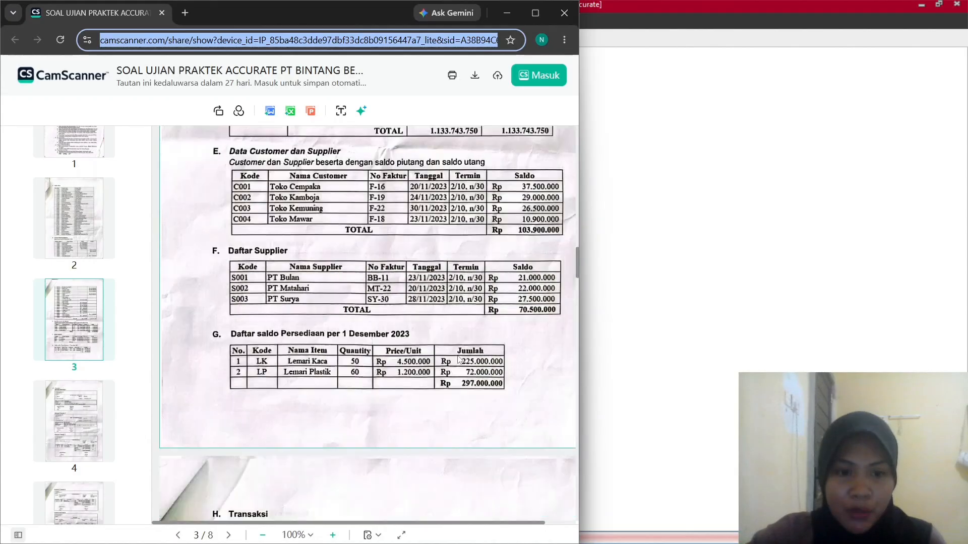
{"action": "scroll", "coordinate": [457, 355], "scroll_direction": "up", "scroll_amount": 1}
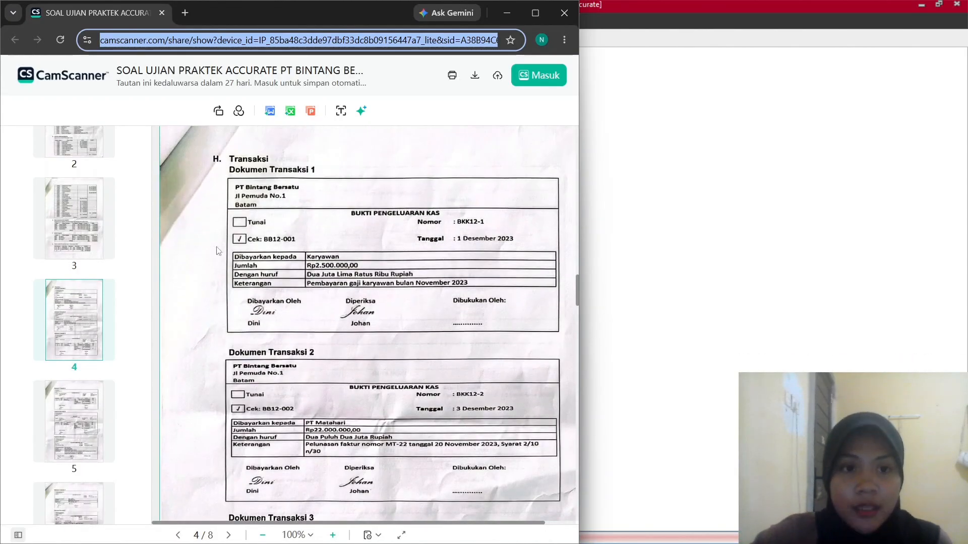
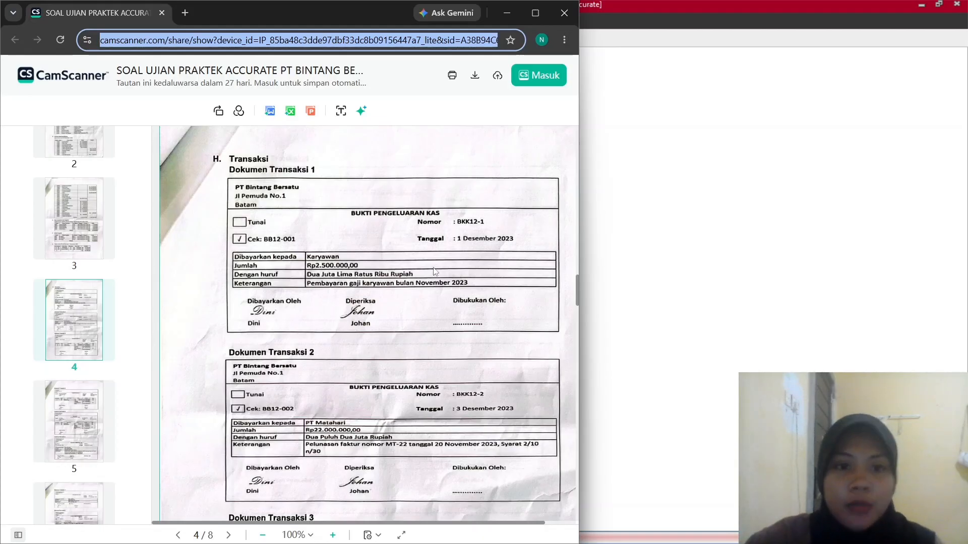
Scroll back up the CamScanner exam document, then leave Chrome to return to Accurate 5's explorer.
{"action": "scroll", "coordinate": [442, 256], "scroll_direction": "up", "scroll_amount": 3}
{"action": "scroll", "coordinate": [442, 256], "scroll_direction": "up", "scroll_amount": 10}
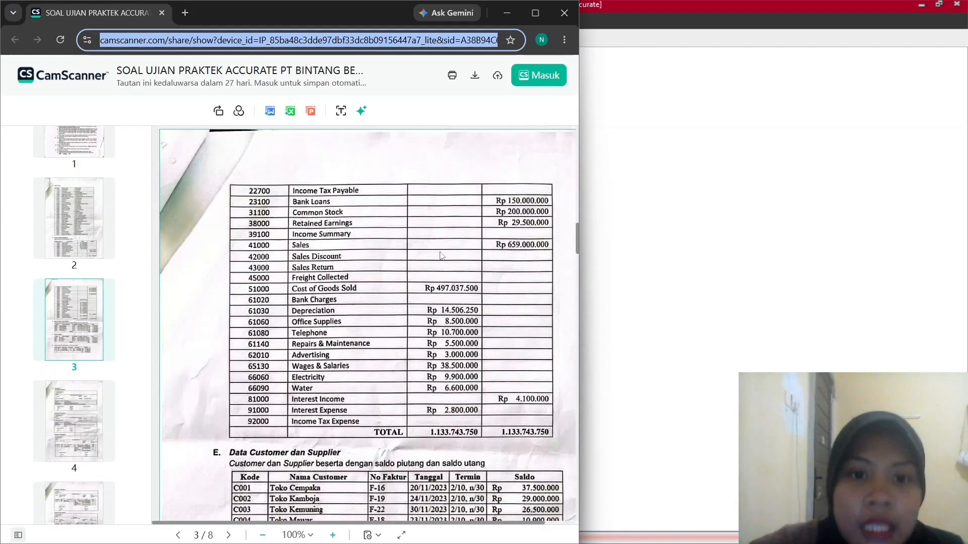
{"action": "left_click", "coordinate": [506, 13]}
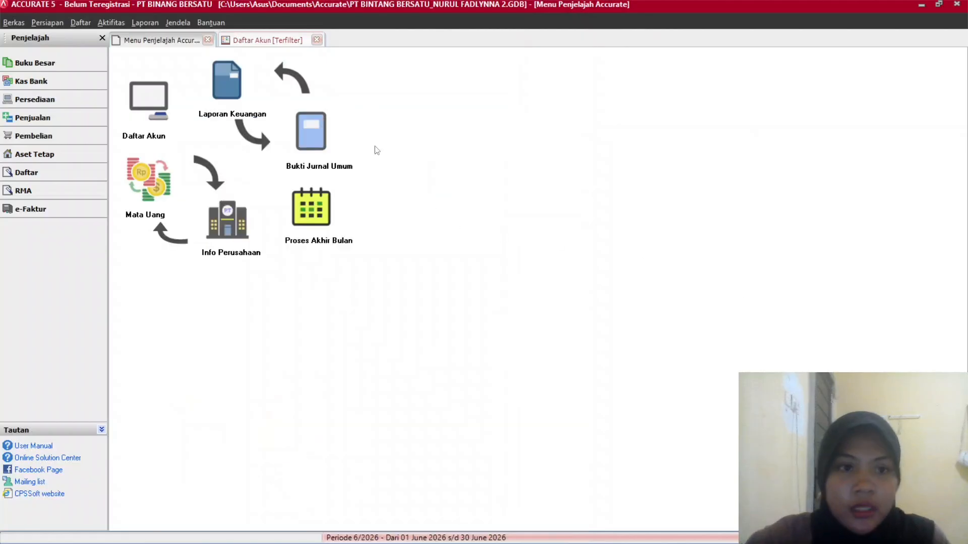
Start a new Other Payment paid from account 11100 Cash in Bank.
{"action": "left_click", "coordinate": [64, 81]}
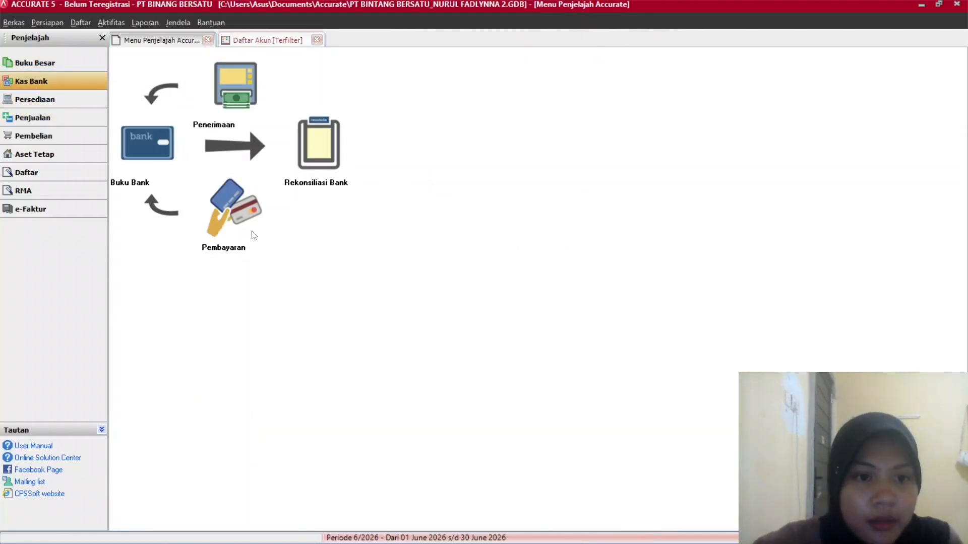
{"action": "left_click", "coordinate": [214, 229]}
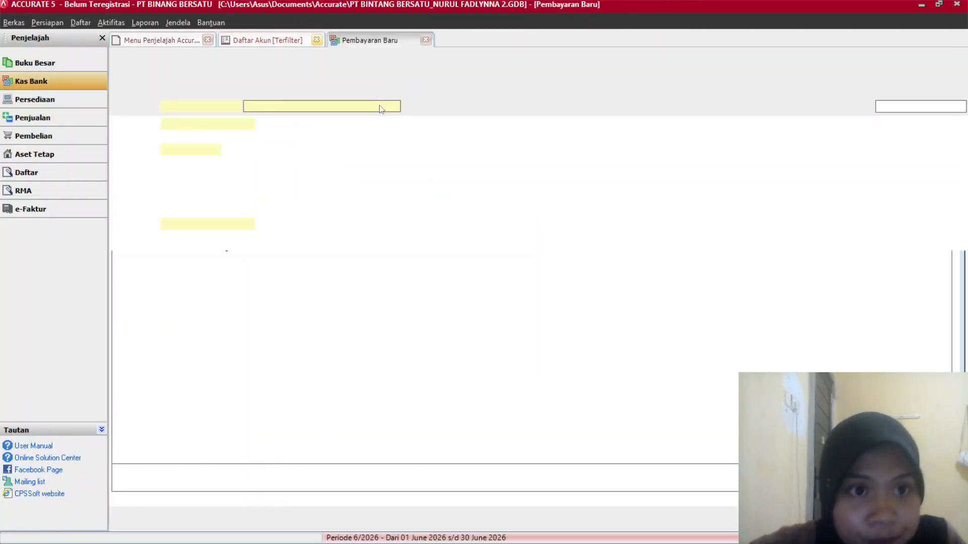
{"action": "left_click", "coordinate": [322, 90]}
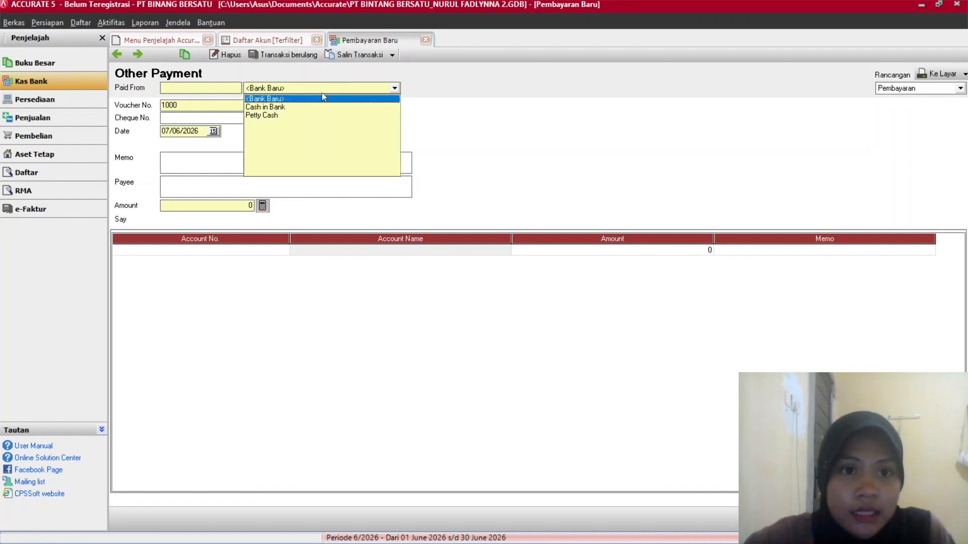
{"action": "left_click", "coordinate": [270, 108]}
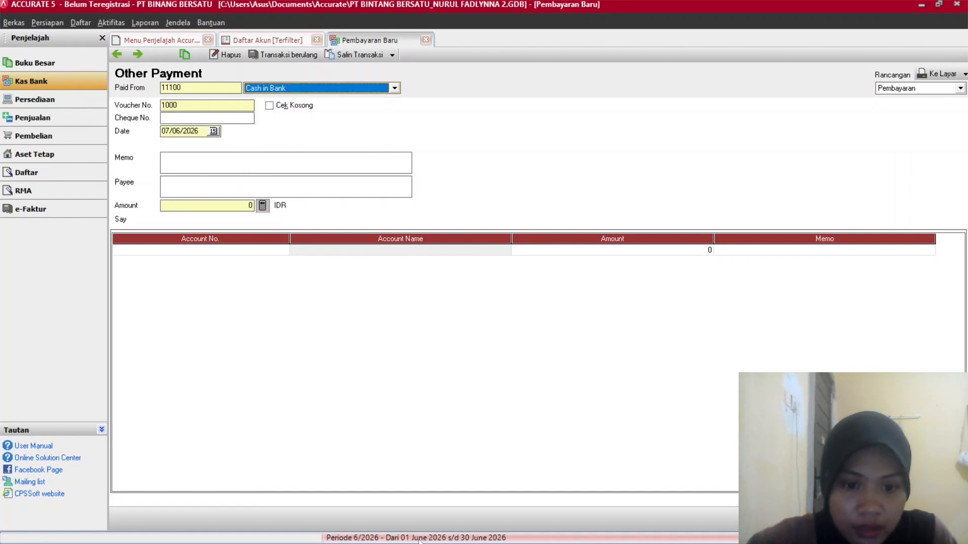
Look up the payment details in the exam document and place the cursor in Cheque No.
{"action": "mouse_move", "coordinate": [419, 542]}
{"action": "left_click", "coordinate": [611, 529]}
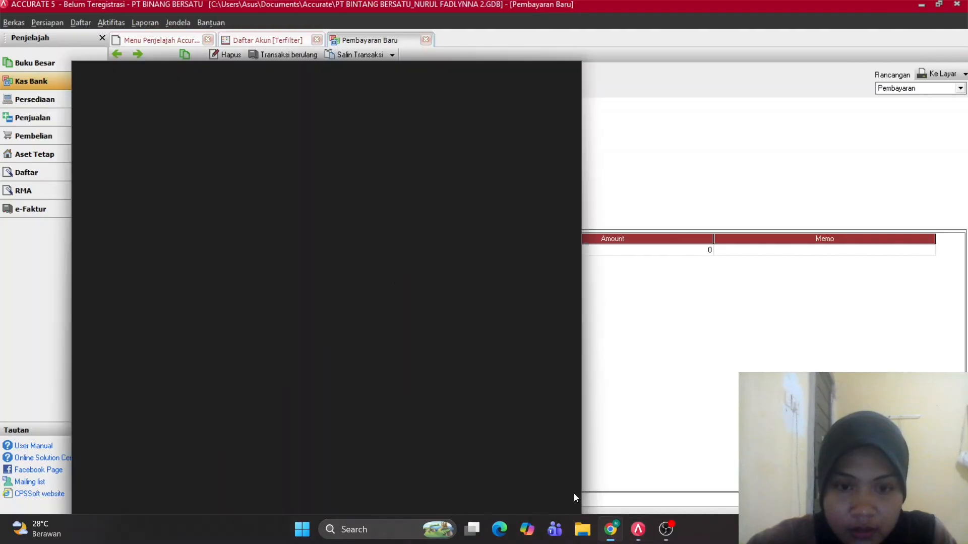
{"action": "scroll", "coordinate": [337, 262], "scroll_direction": "down", "scroll_amount": 15}
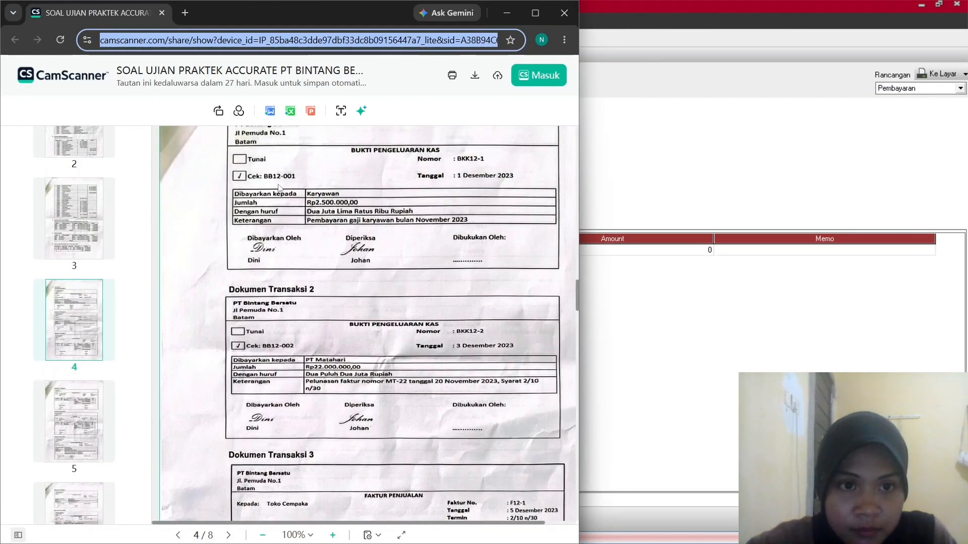
{"action": "scroll", "coordinate": [369, 207], "scroll_direction": "up", "scroll_amount": 1}
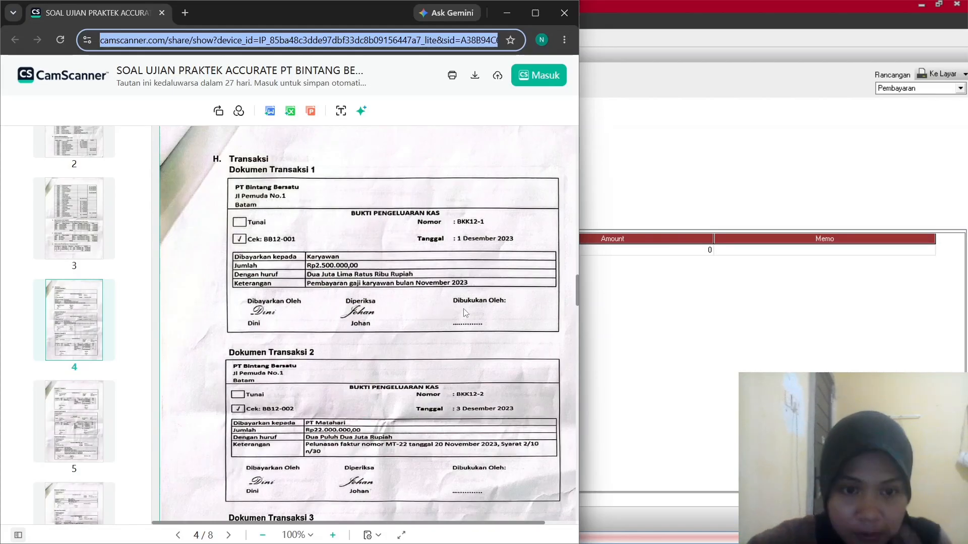
{"action": "left_click", "coordinate": [558, 326]}
{"action": "left_click", "coordinate": [506, 12]}
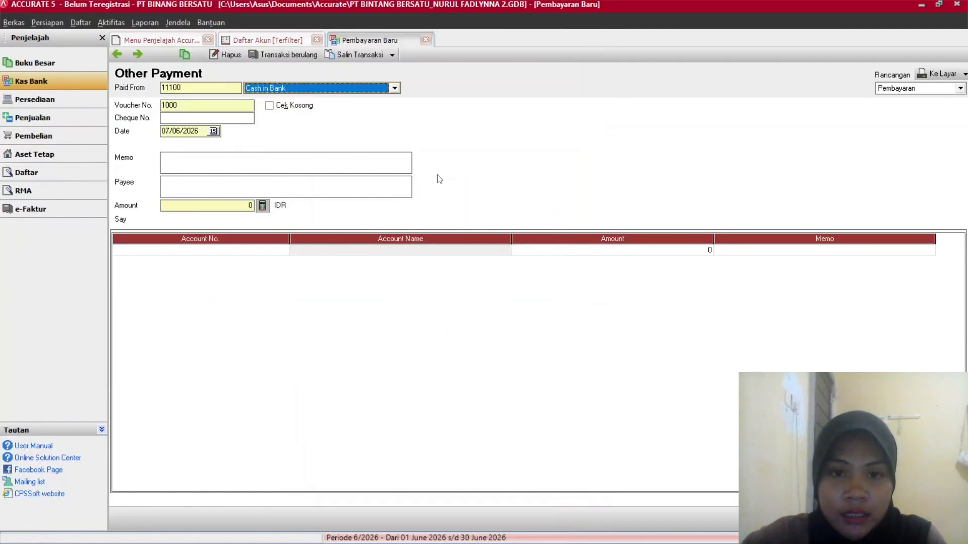
{"action": "left_click", "coordinate": [207, 121]}
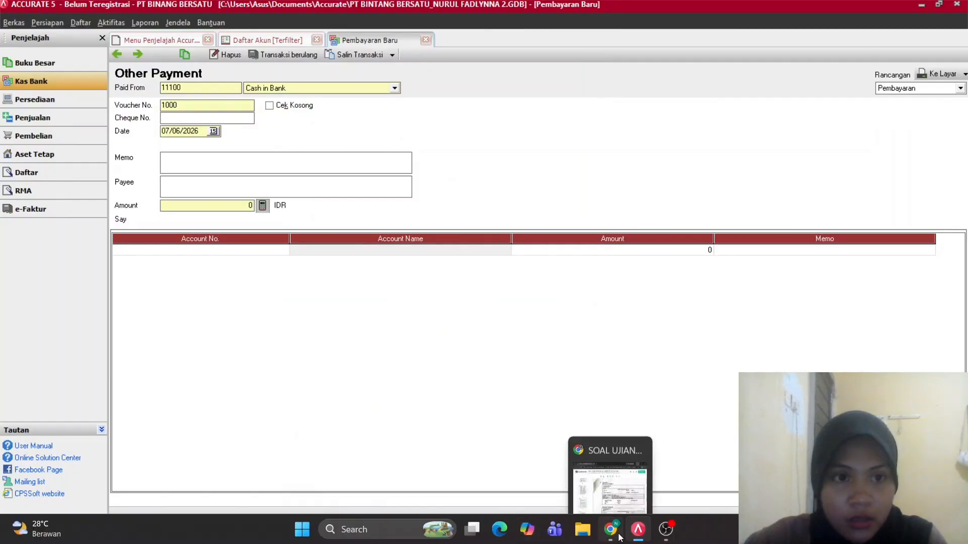
{"action": "left_click", "coordinate": [611, 528]}
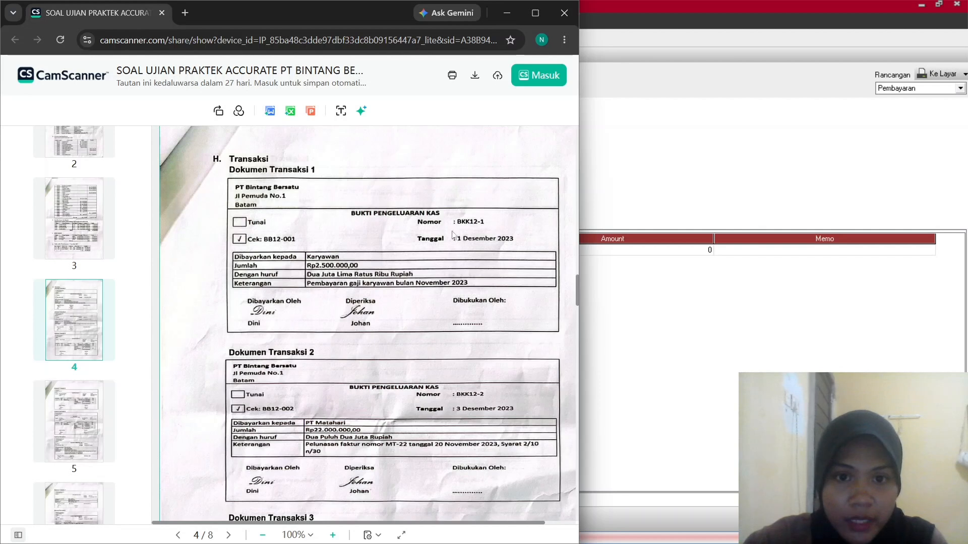
{"action": "left_click", "coordinate": [622, 282]}
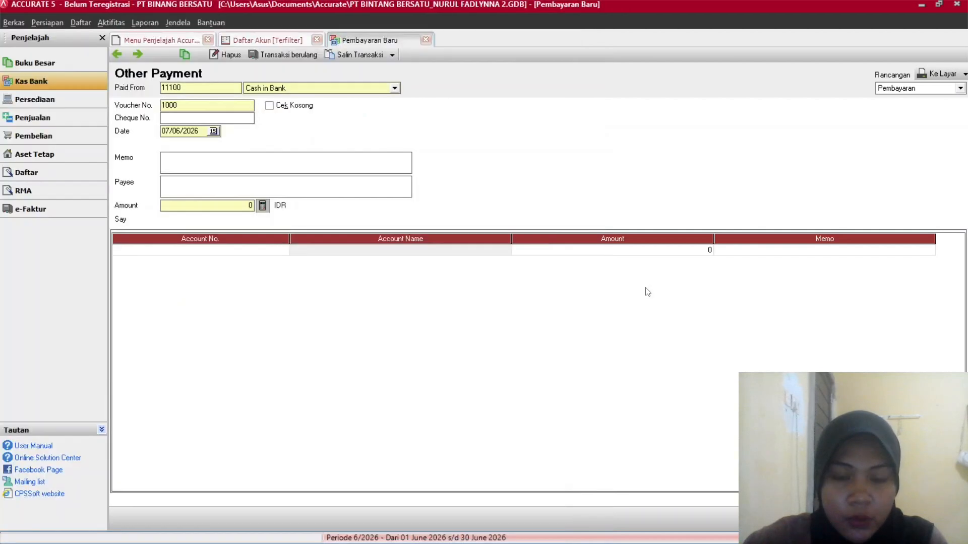
Enter cheque BKK12-1 and date 01/12/2023, and begin the memo Pembayaran Gaji Karyawan.
{"action": "left_click", "coordinate": [206, 120]}
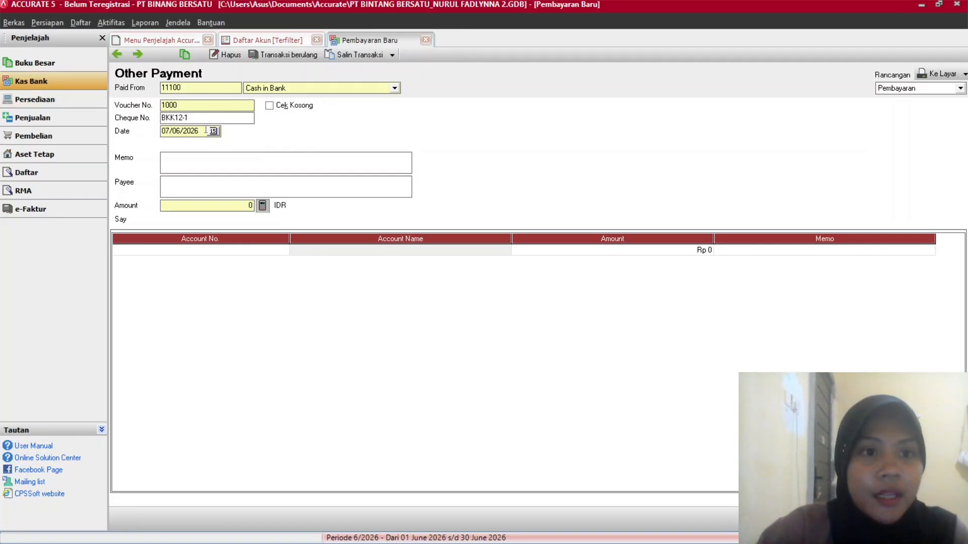
{"action": "left_click_drag", "start_coordinate": [205, 131], "coordinate": [153, 135]}
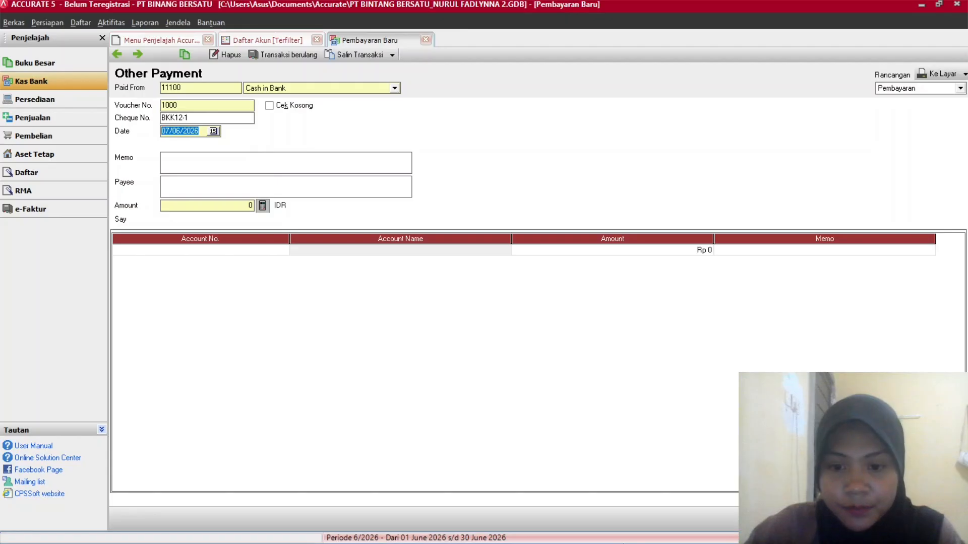
{"action": "left_click", "coordinate": [610, 529]}
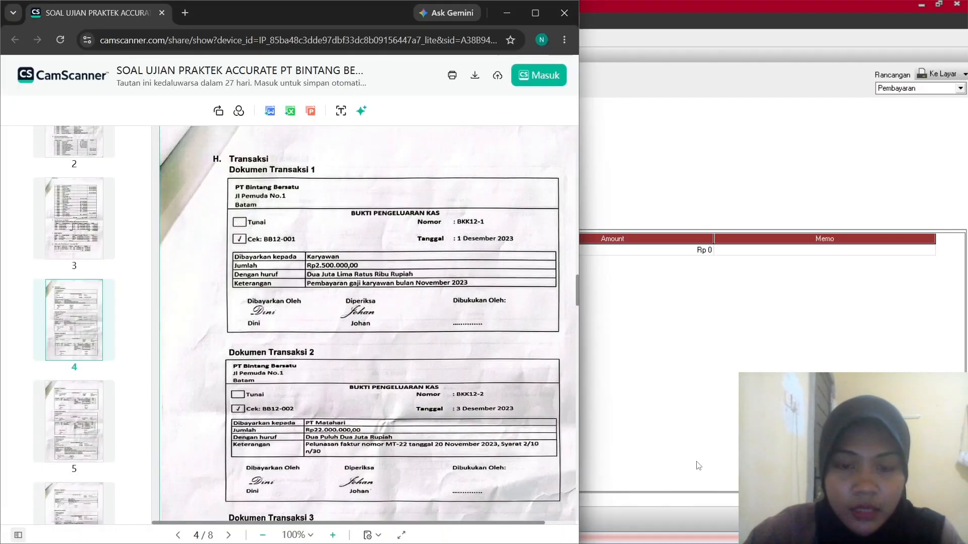
{"action": "left_click", "coordinate": [620, 434]}
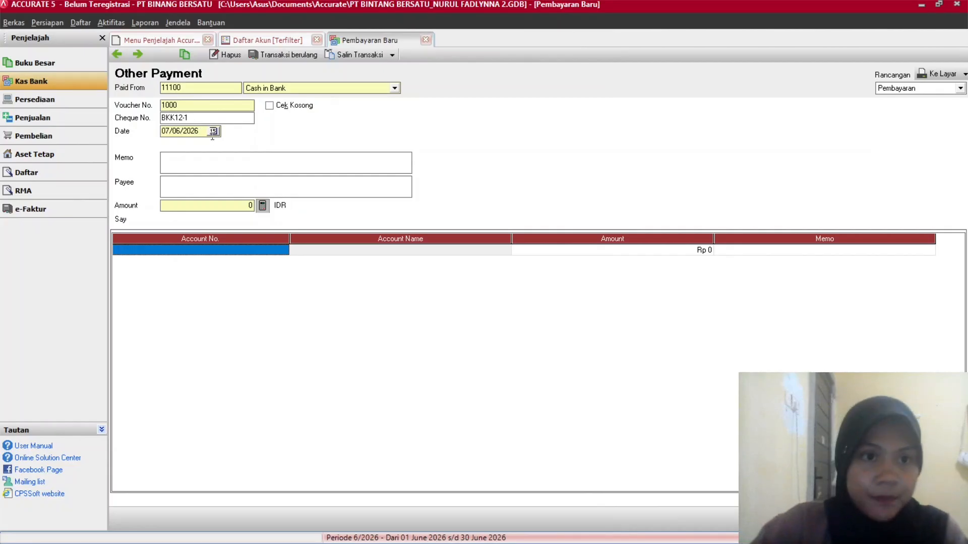
{"action": "left_click_drag", "start_coordinate": [200, 131], "coordinate": [143, 126]}
{"action": "type", "text": "01/1 /"}
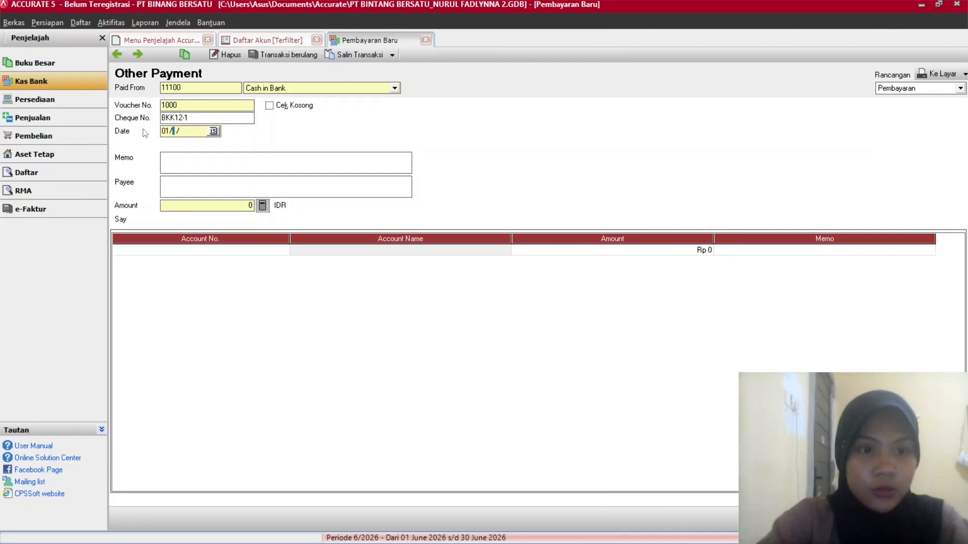
{"action": "key", "text": "BackSpace"}
{"action": "key", "text": "BackSpace"}
{"action": "type", "text": "2/2023"}
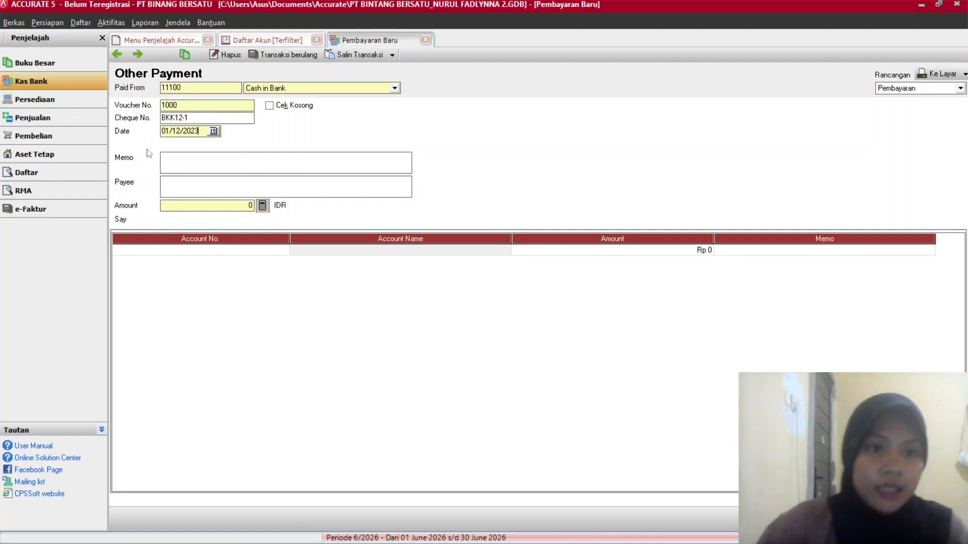
{"action": "type", "text": "pEM"}
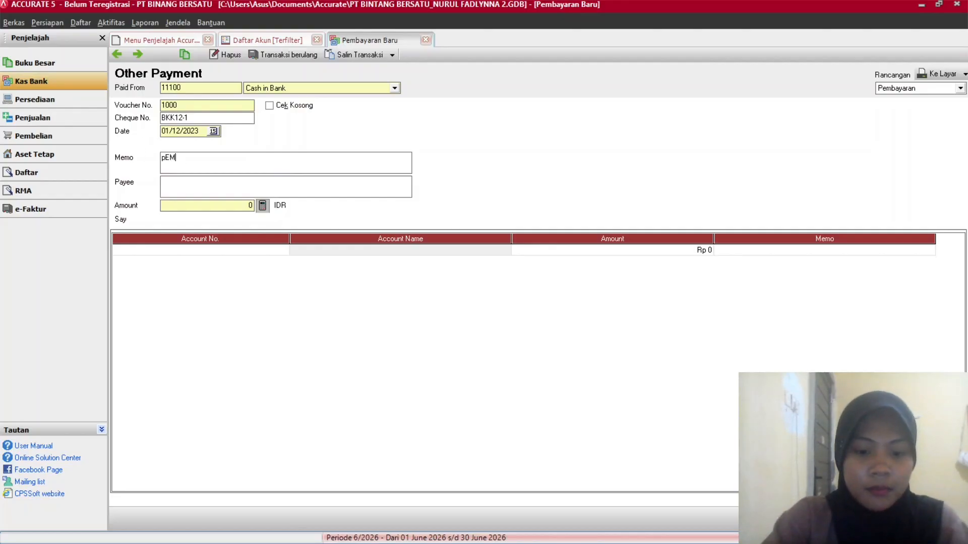
{"action": "type", "text": "BAY"}
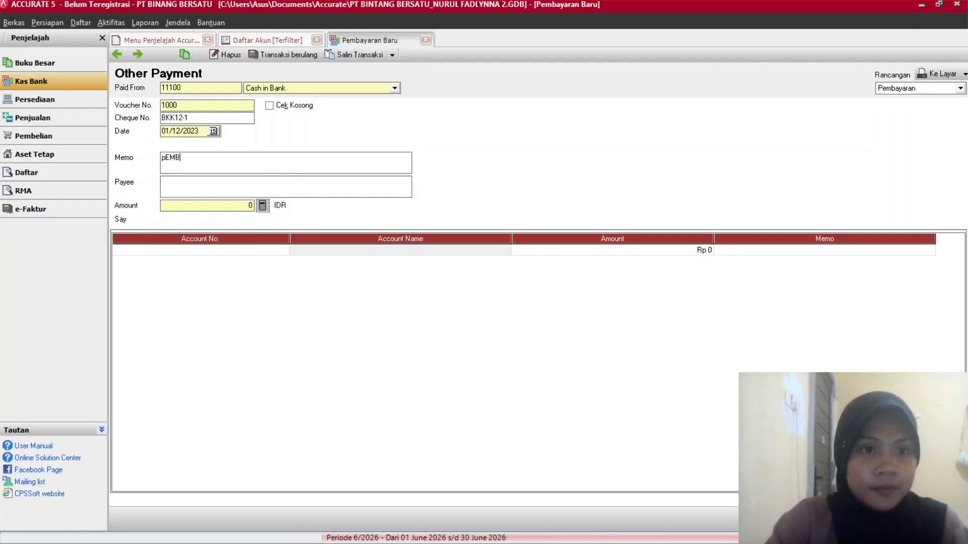
{"action": "key", "text": "BackSpace"}
{"action": "key", "text": "BackSpace"}
{"action": "key", "text": "BackSpace"}
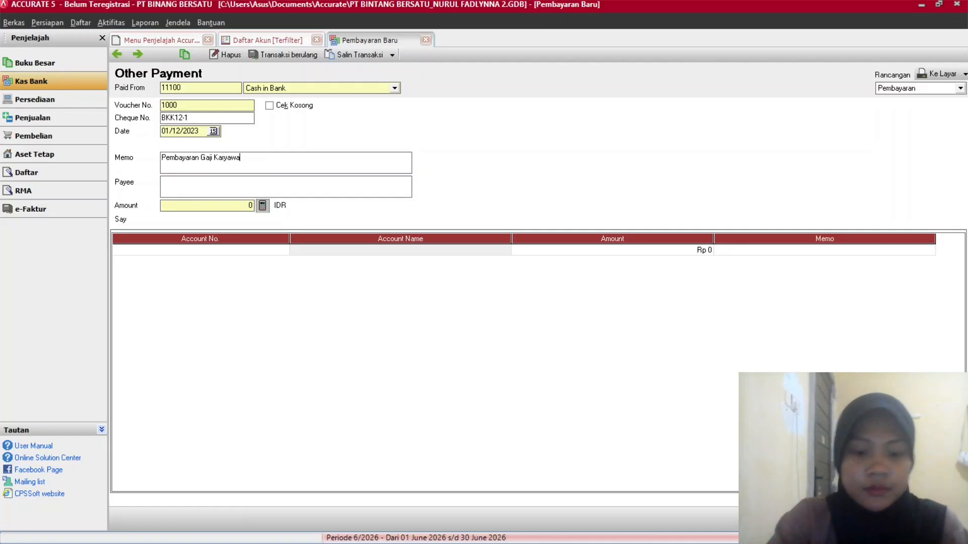
Move past the payee and amount fields and open the account list for the first line.
{"action": "left_click", "coordinate": [171, 189]}
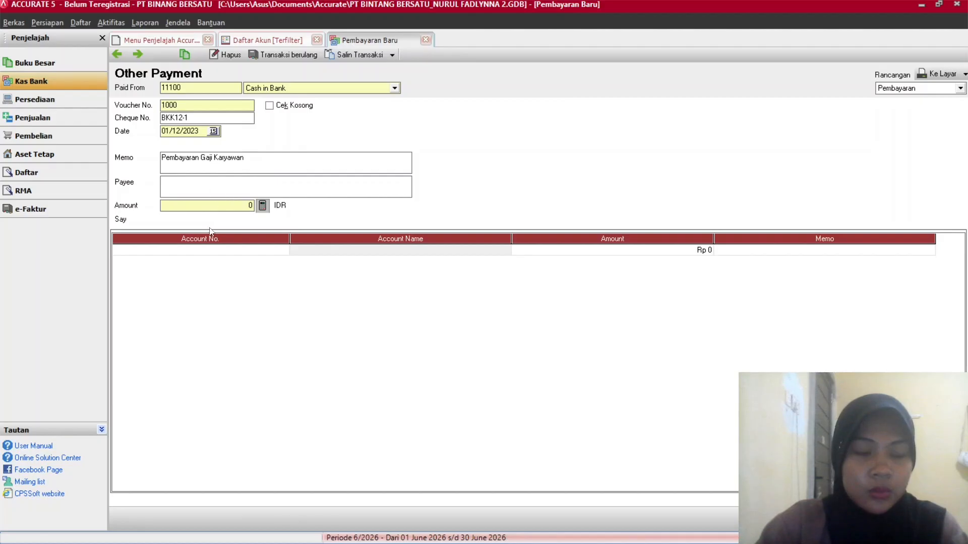
{"action": "left_click", "coordinate": [190, 206]}
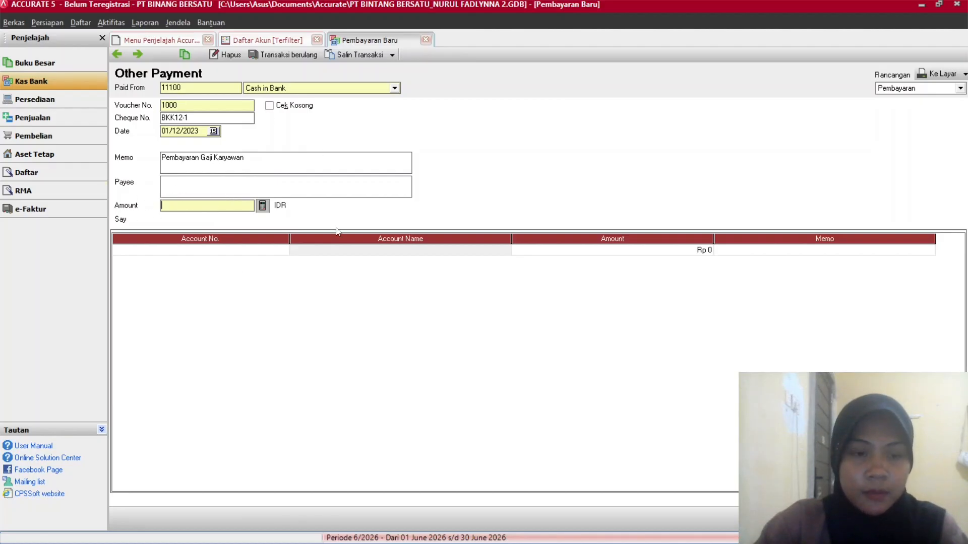
{"action": "left_click", "coordinate": [194, 252]}
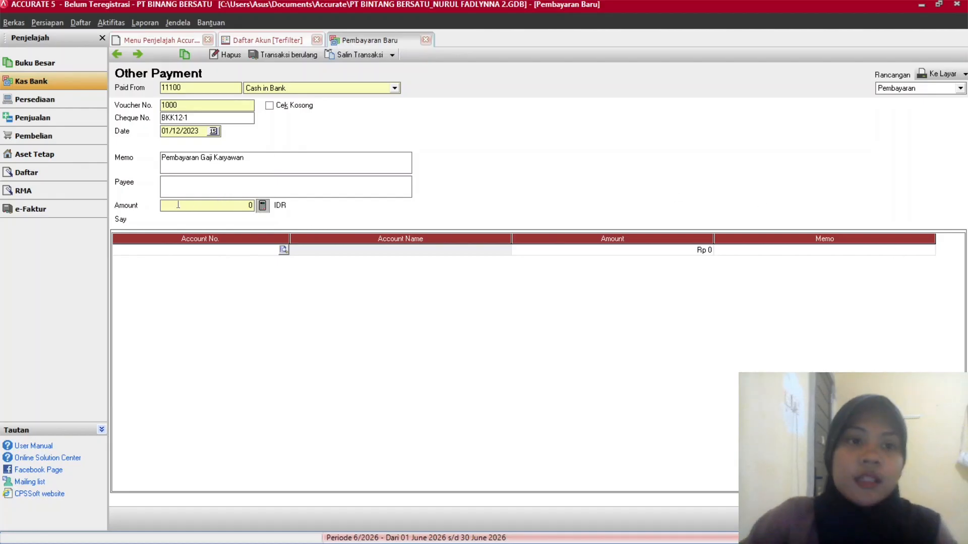
{"action": "left_click", "coordinate": [284, 250]}
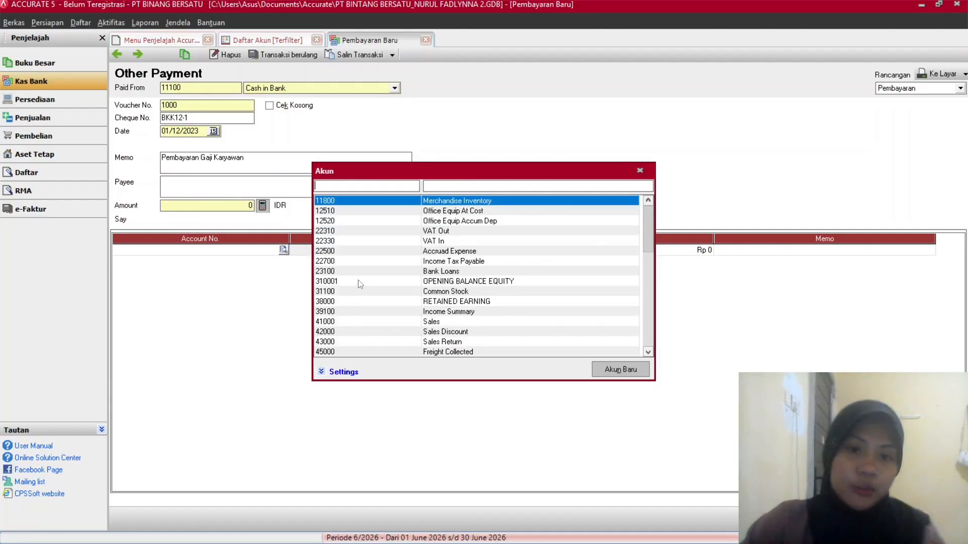
Record Rp 2.500.000 on account 22500 Accrued Expense, reviewing voucher 1000 and cheque BKK12-1.
{"action": "double_click", "coordinate": [447, 254]}
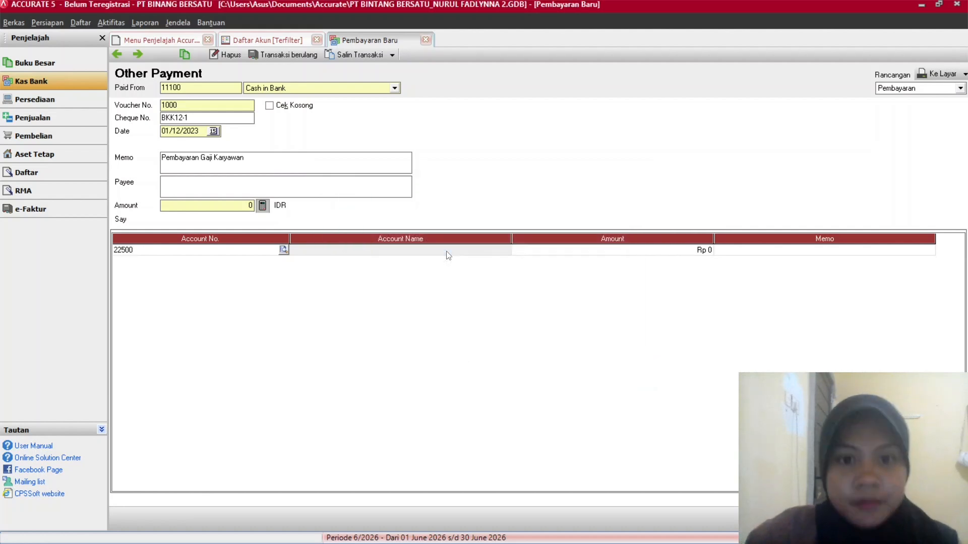
{"action": "left_click", "coordinate": [708, 253]}
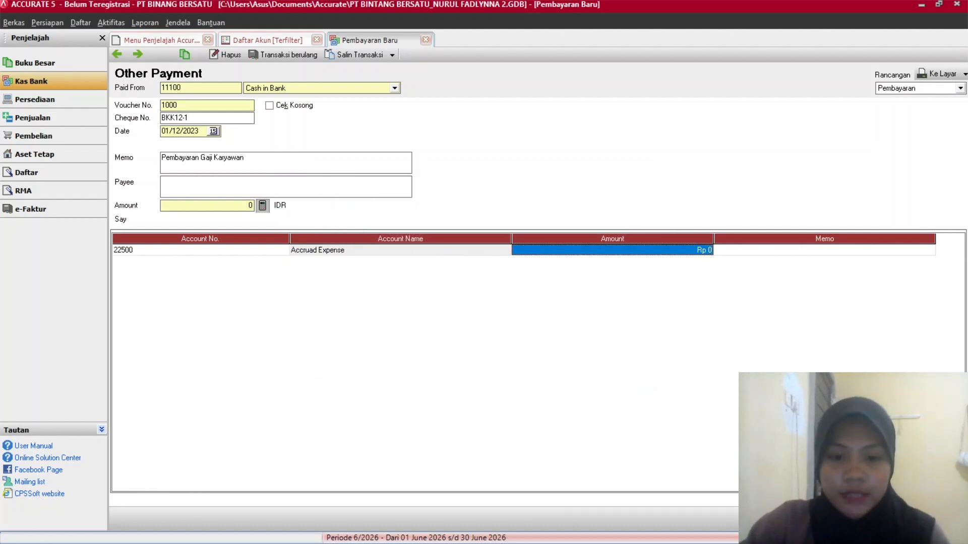
{"action": "mouse_move", "coordinate": [500, 532]}
{"action": "left_click", "coordinate": [611, 529]}
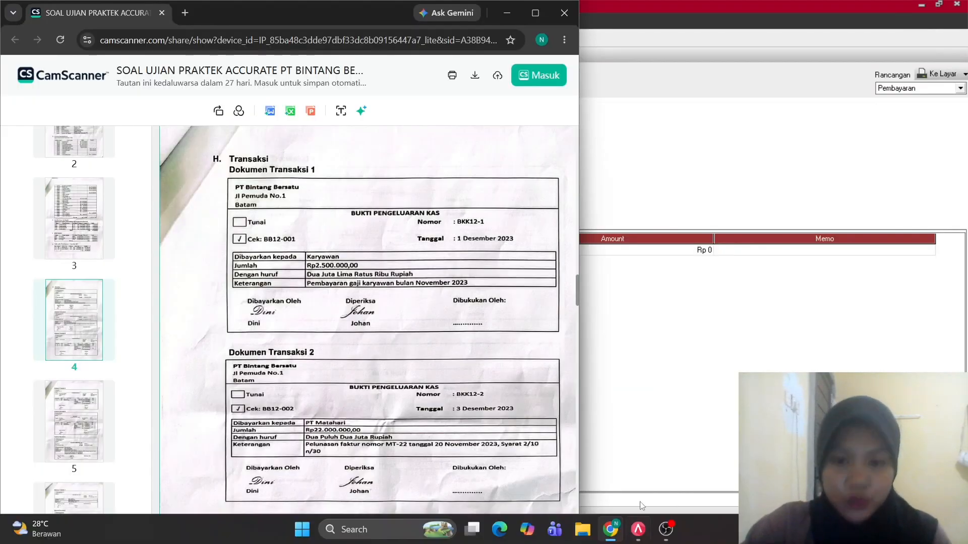
{"action": "left_click", "coordinate": [708, 253]}
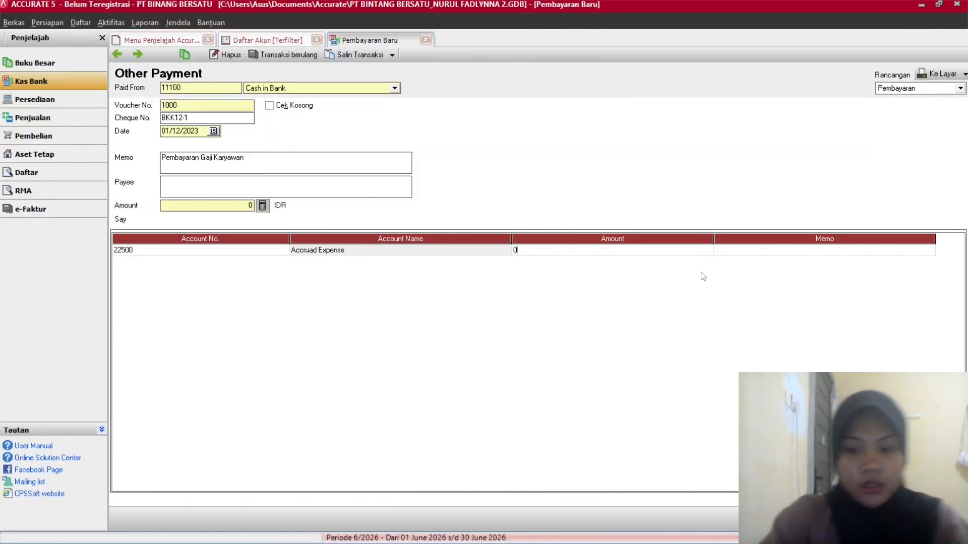
{"action": "type", "text": "2500000"}
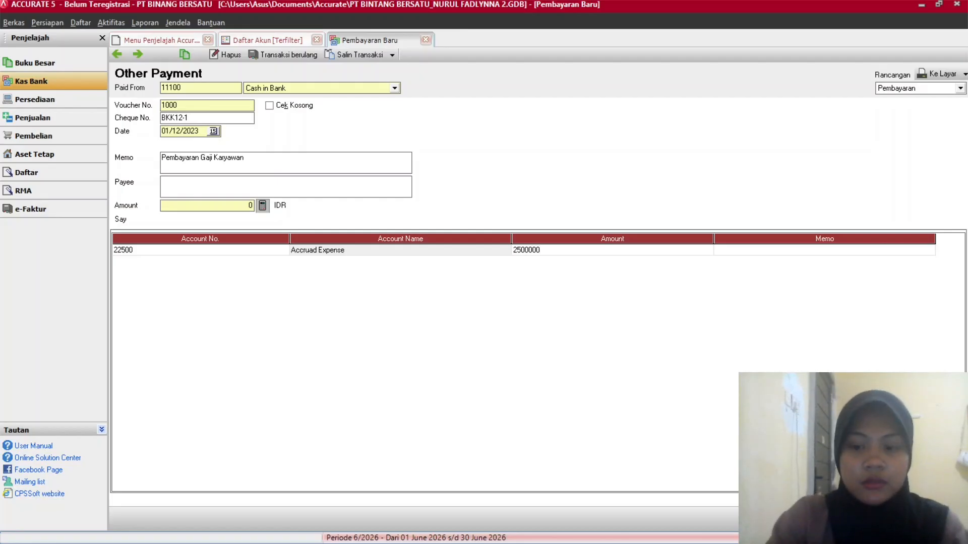
{"action": "key", "text": "Tab"}
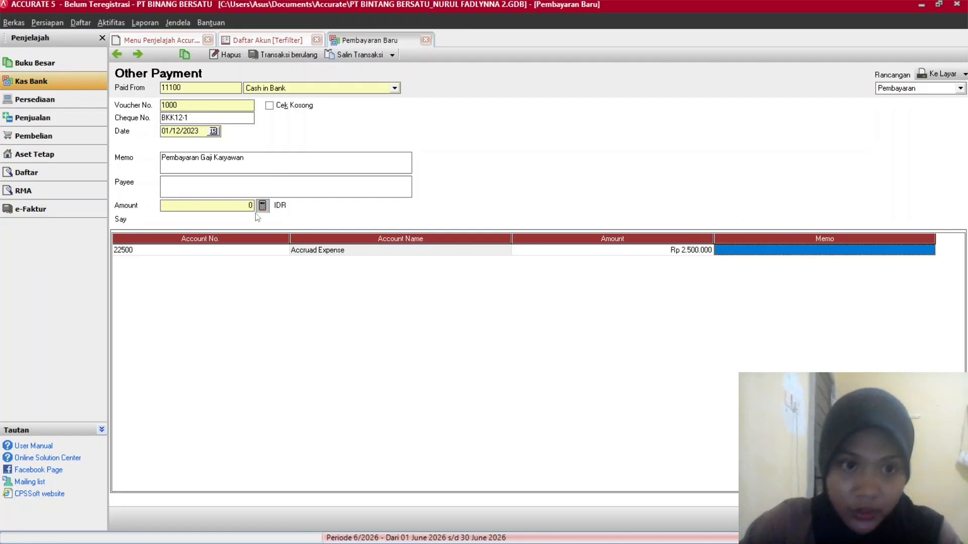
{"action": "left_click", "coordinate": [187, 189]}
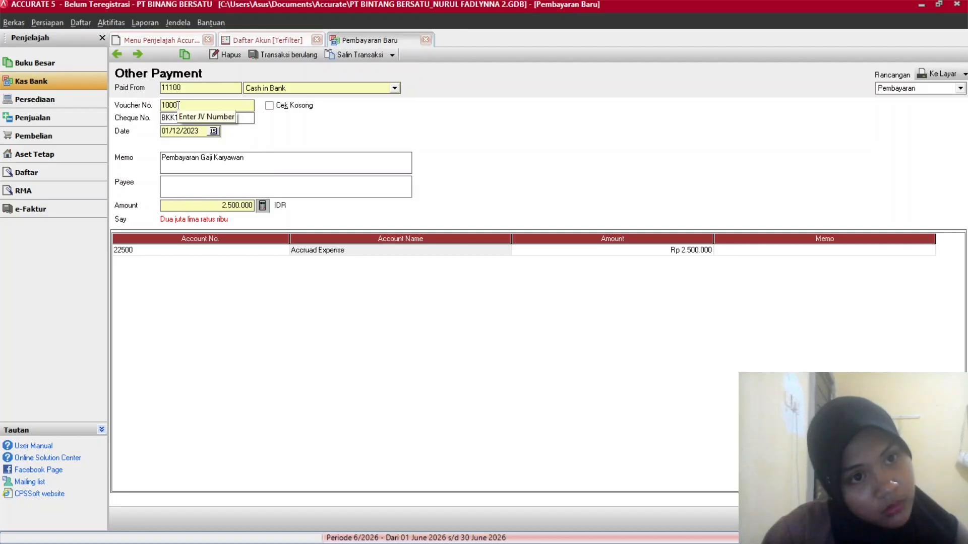
{"action": "left_click_drag", "start_coordinate": [183, 105], "coordinate": [129, 105]}
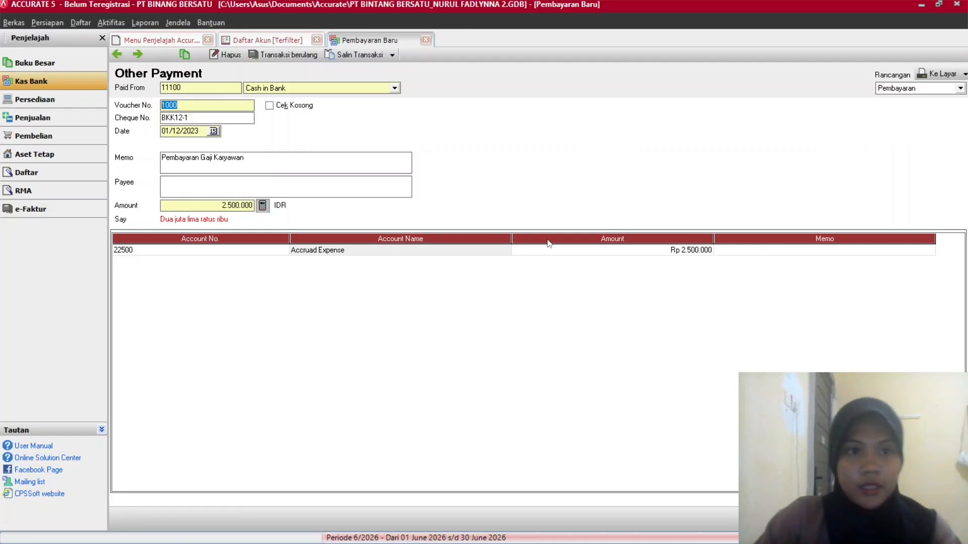
{"action": "left_click", "coordinate": [234, 117]}
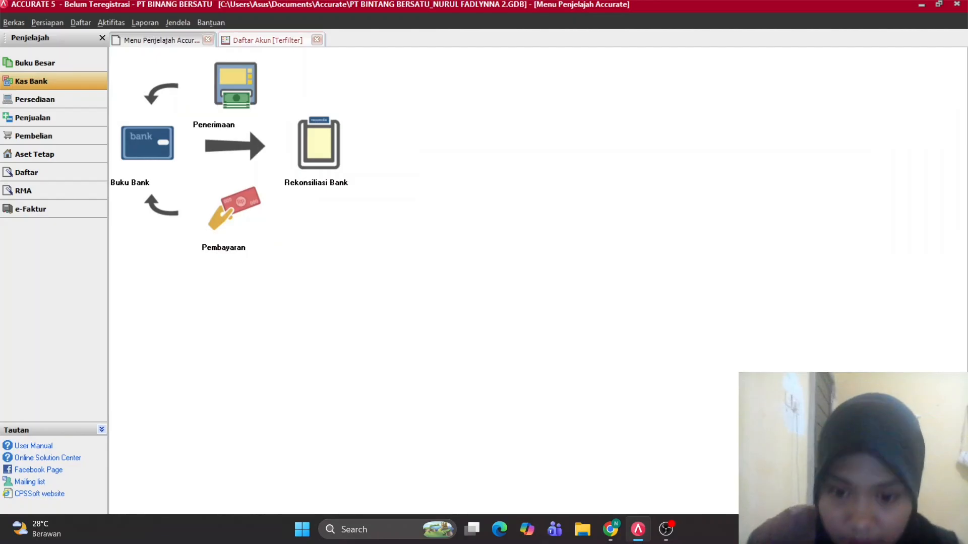
Read the next transaction in the exam document, then return to Accurate 5.
{"action": "left_click", "coordinate": [619, 536]}
{"action": "scroll", "coordinate": [297, 221], "scroll_direction": "down", "scroll_amount": 3}
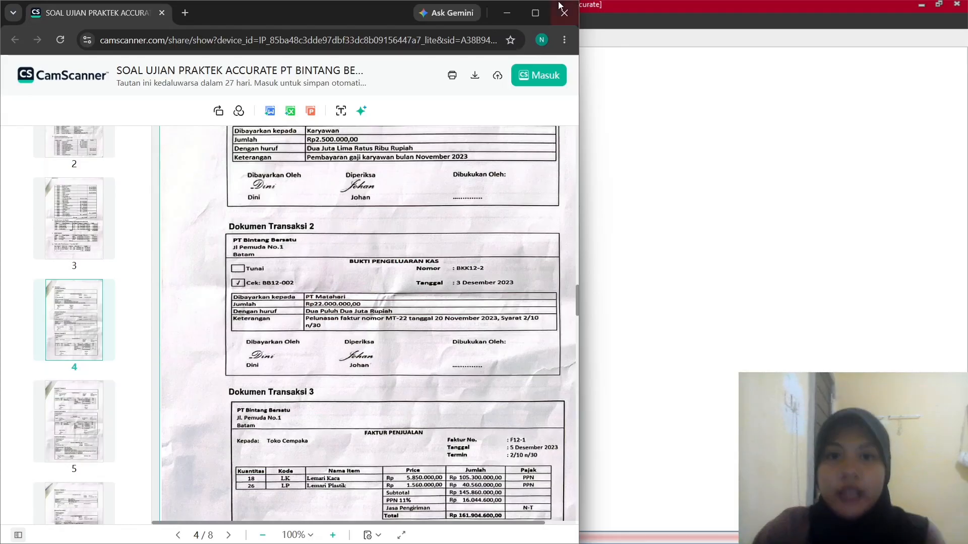
{"action": "left_click", "coordinate": [507, 13]}
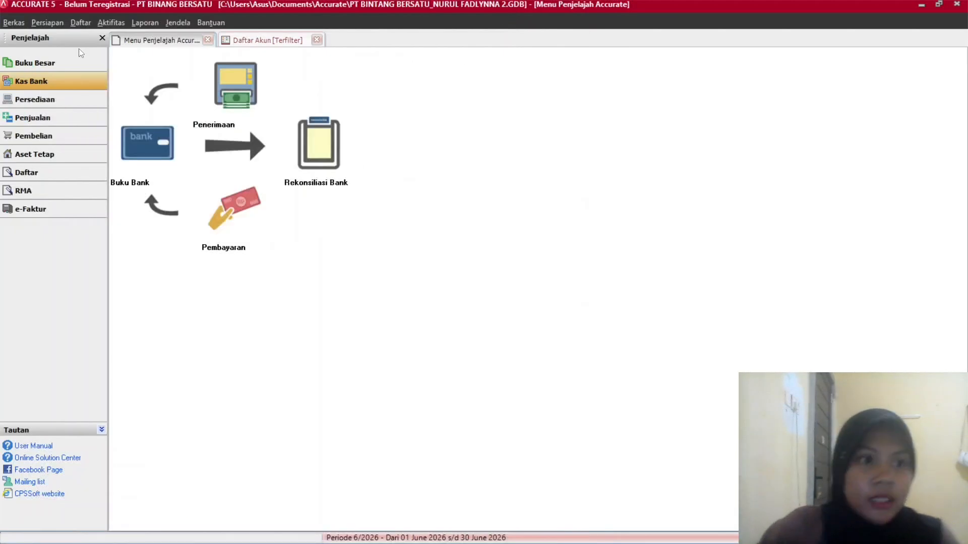
Start a new Purchase Payment in Pembelian with vendor PT Matahari.
{"action": "left_click", "coordinate": [49, 134]}
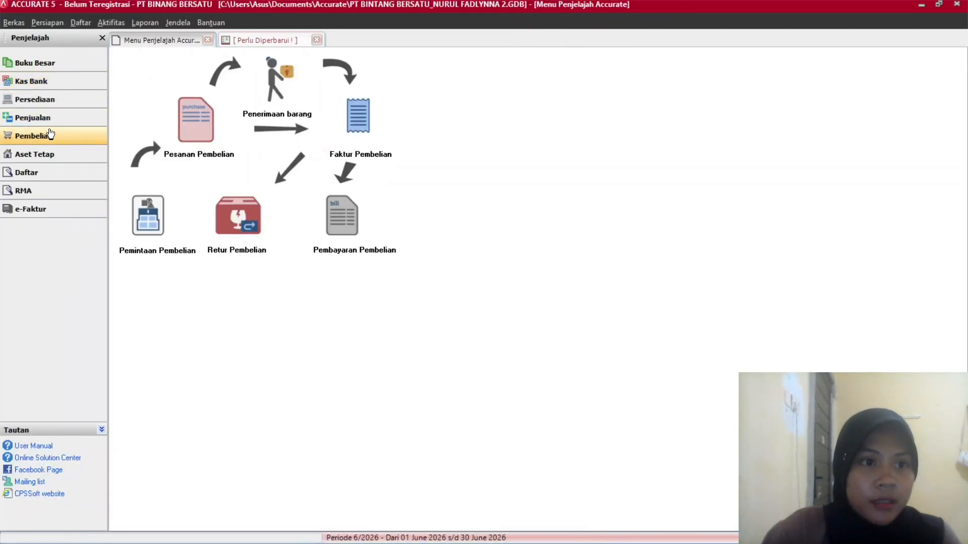
{"action": "left_click", "coordinate": [338, 212]}
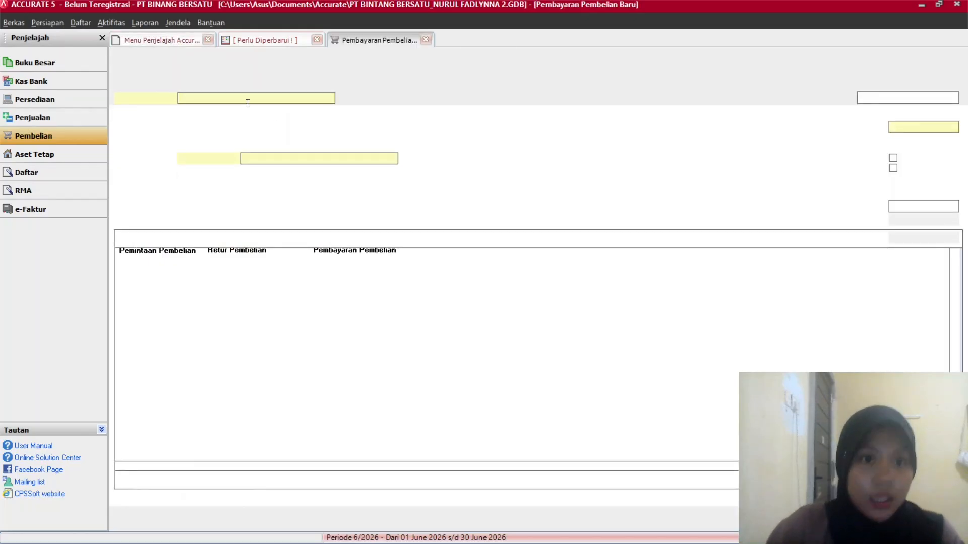
{"action": "left_click", "coordinate": [298, 98]}
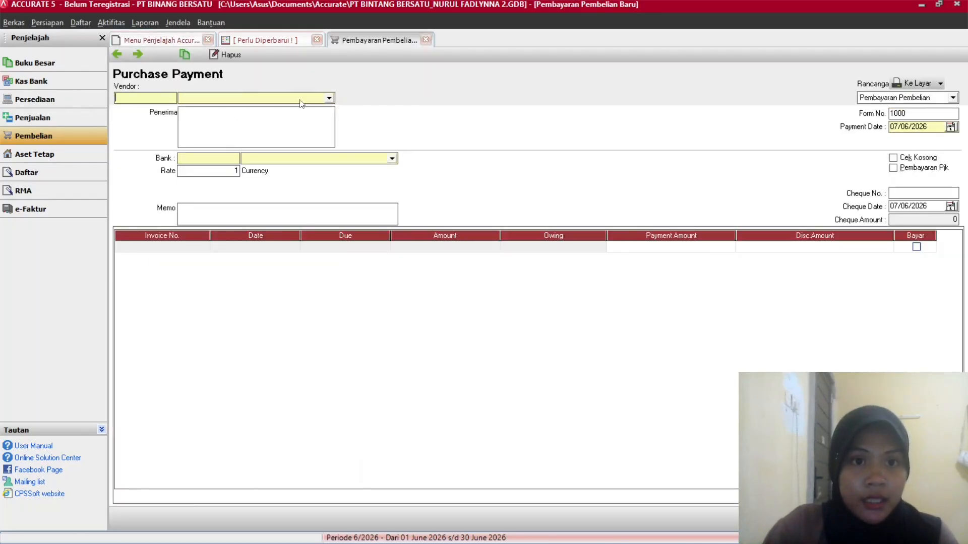
{"action": "left_click", "coordinate": [218, 119]}
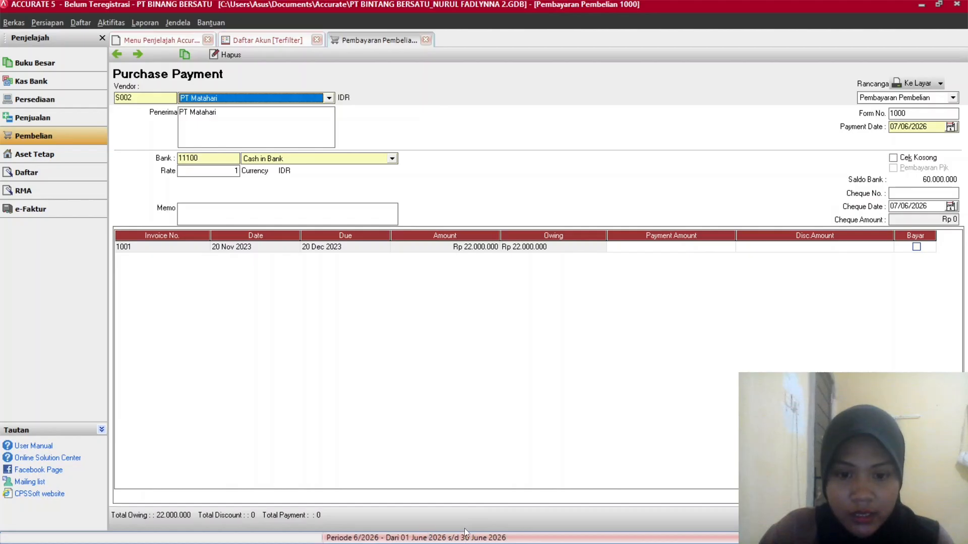
{"action": "mouse_move", "coordinate": [469, 543]}
{"action": "left_click", "coordinate": [608, 529]}
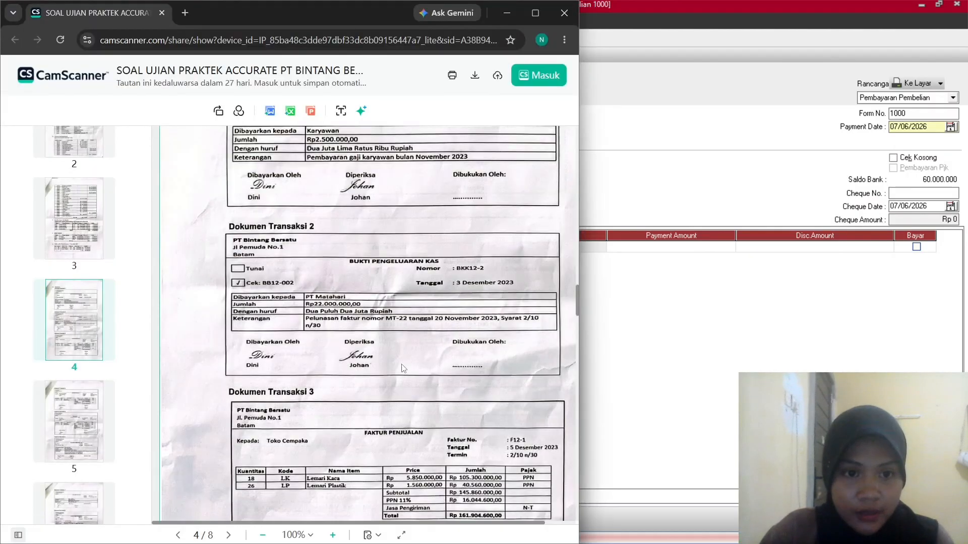
{"action": "left_click", "coordinate": [714, 333]}
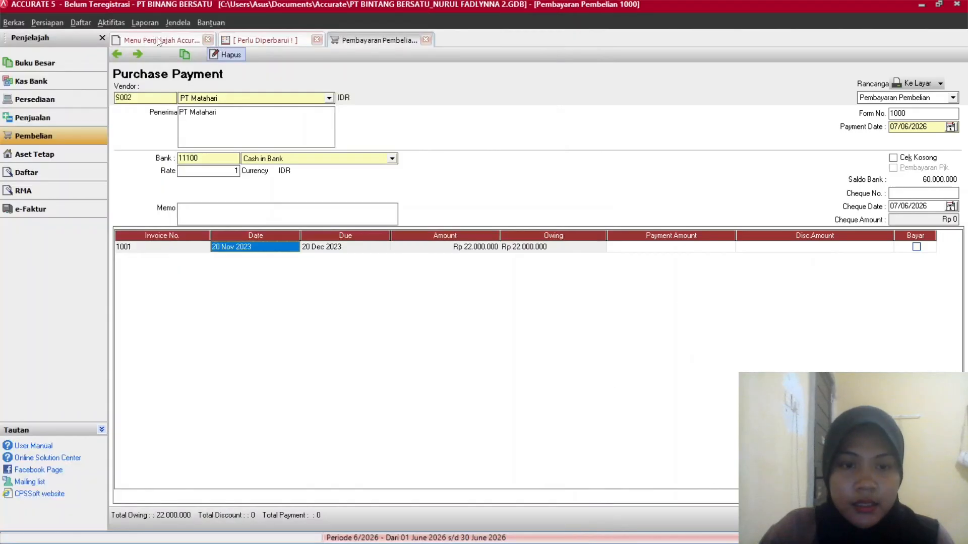
Begin the payment memo and set the payment date to 03/12/2023.
{"action": "left_click", "coordinate": [298, 217]}
{"action": "type", "text": "Pelunasan Faktur"}
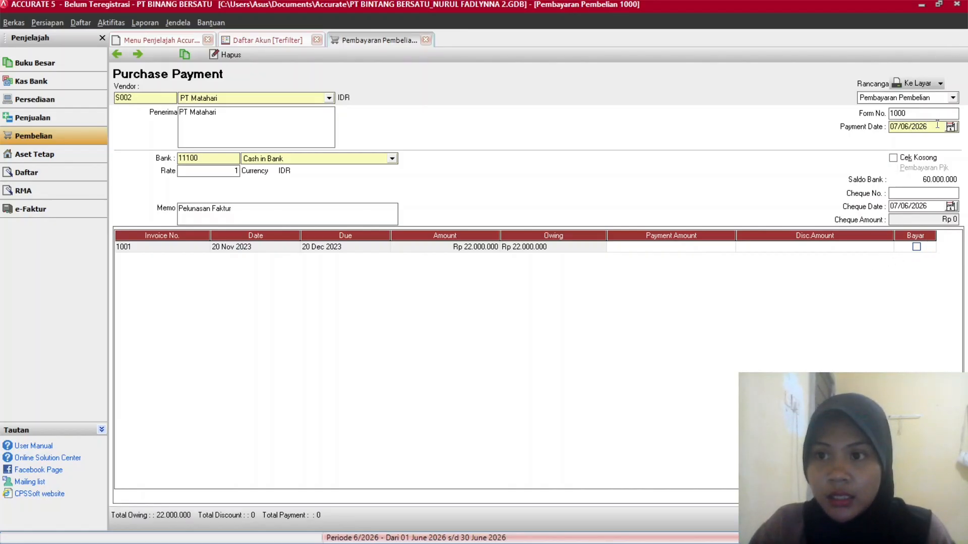
{"action": "left_click_drag", "start_coordinate": [937, 124], "coordinate": [883, 133]}
{"action": "key", "text": "BackSpace"}
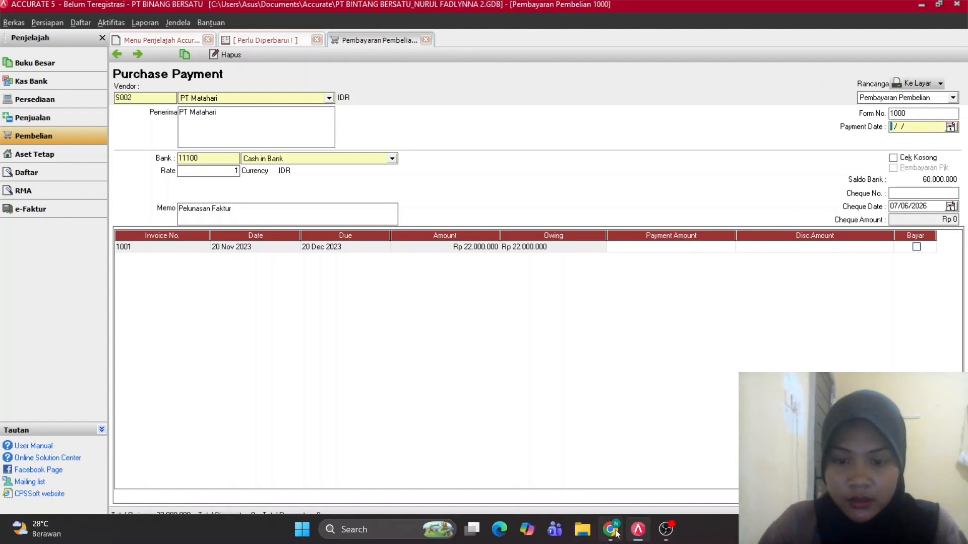
{"action": "left_click", "coordinate": [610, 531]}
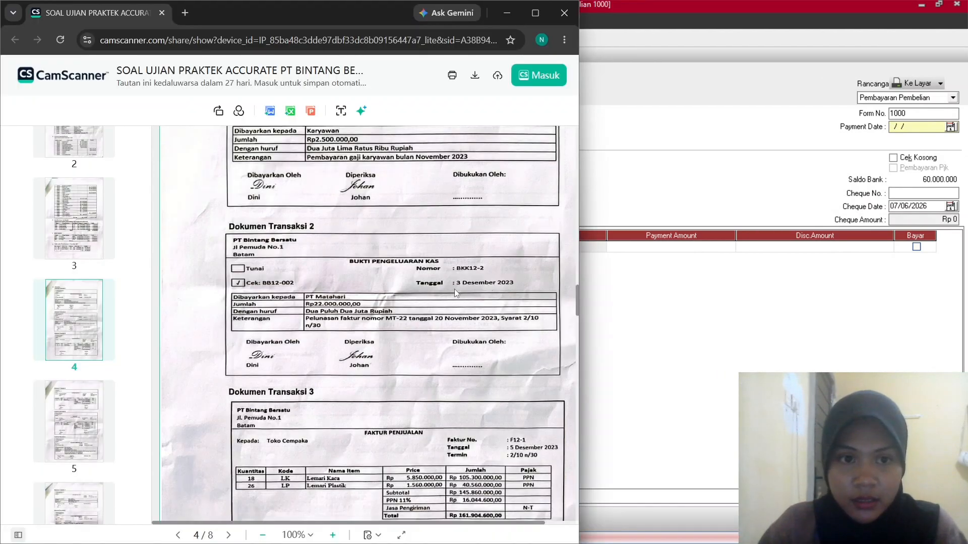
{"action": "left_click", "coordinate": [902, 126]}
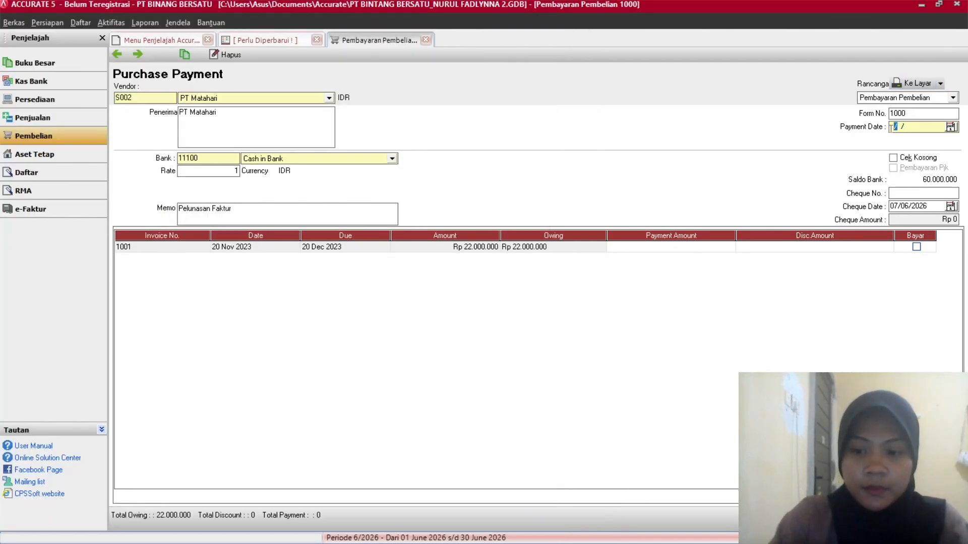
{"action": "type", "text": "0312"}
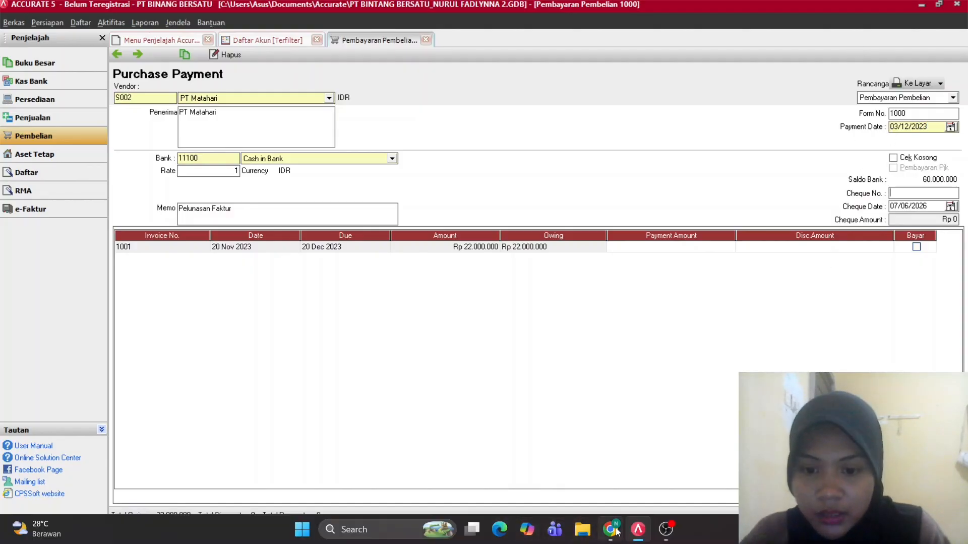
Enter cheque number BKK12-2 with cheque date 03/12/2023.
{"action": "left_click", "coordinate": [610, 530]}
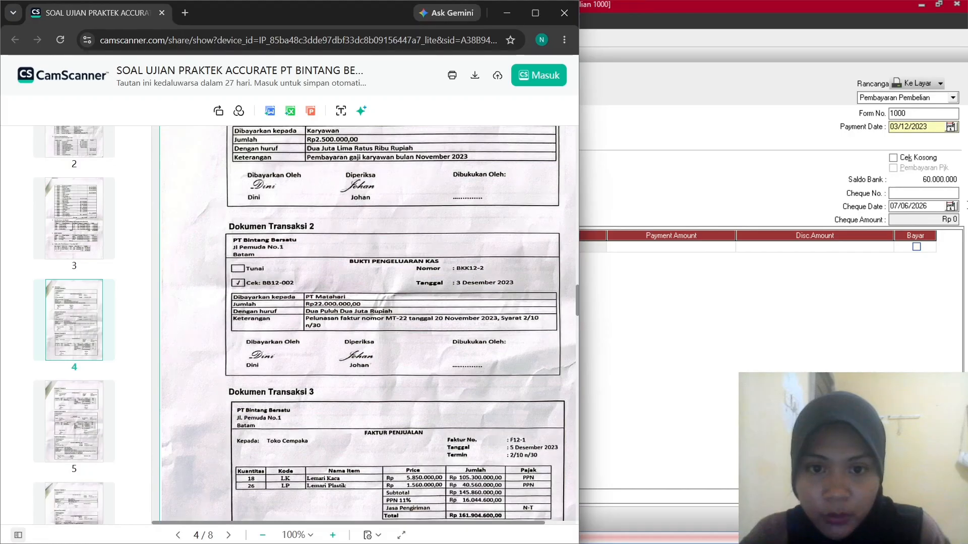
{"action": "left_click", "coordinate": [913, 197]}
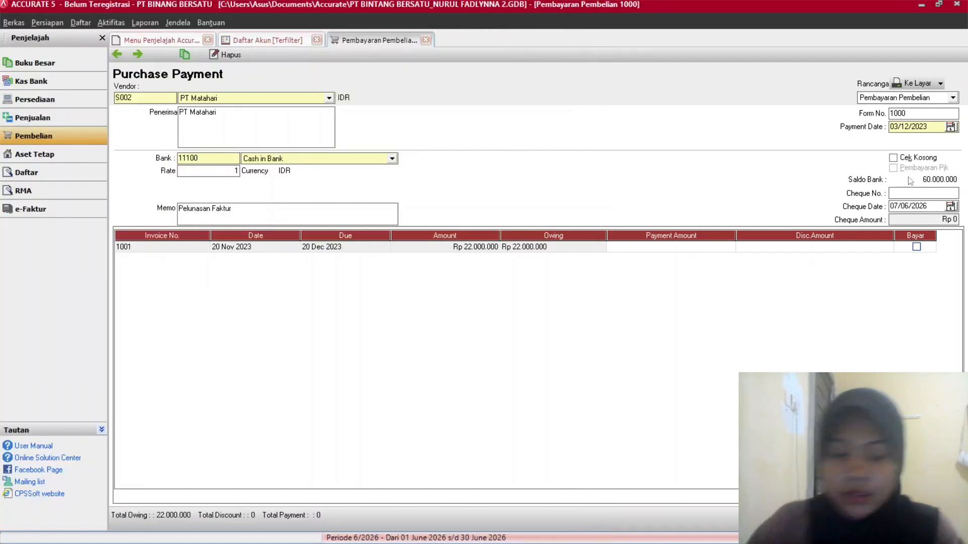
{"action": "type", "text": "BKK"}
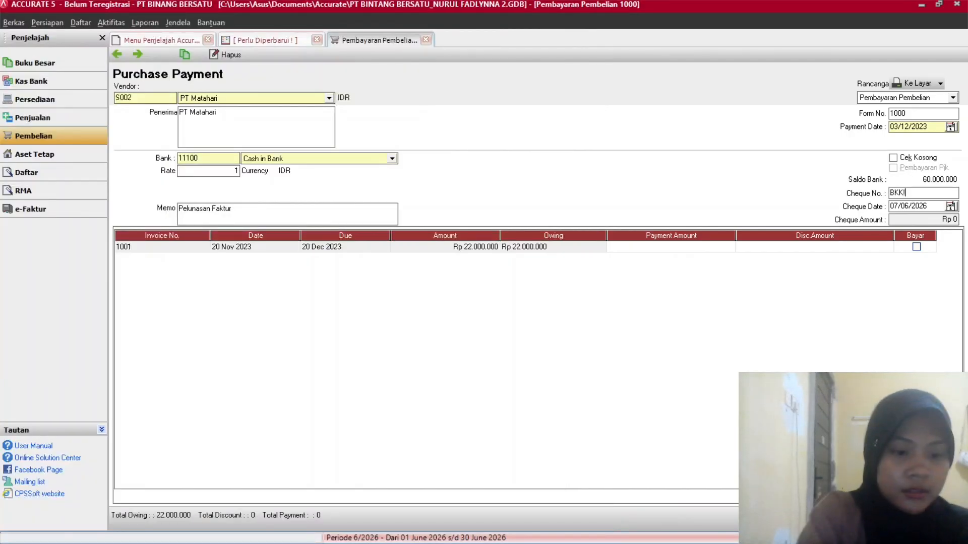
{"action": "type", "text": "!@"}
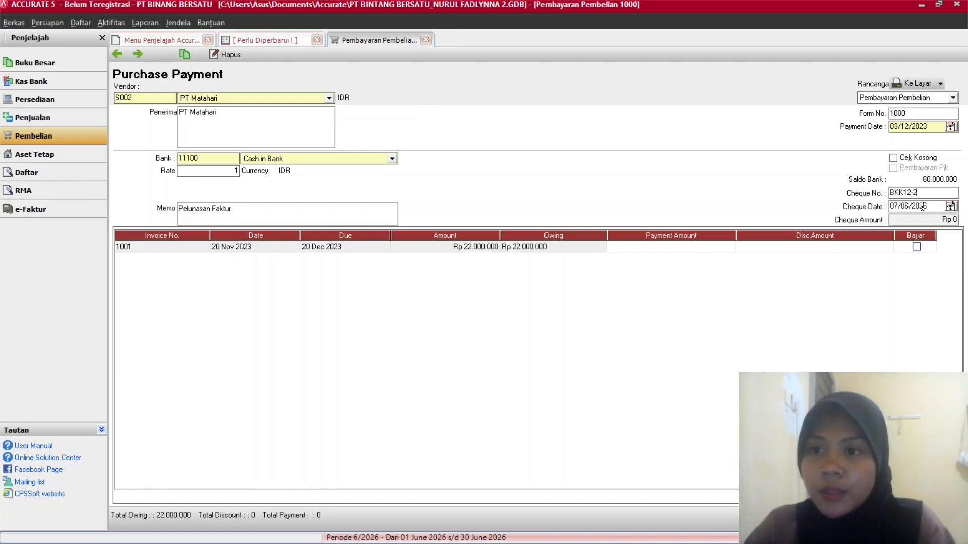
{"action": "left_click_drag", "start_coordinate": [924, 207], "coordinate": [896, 208]}
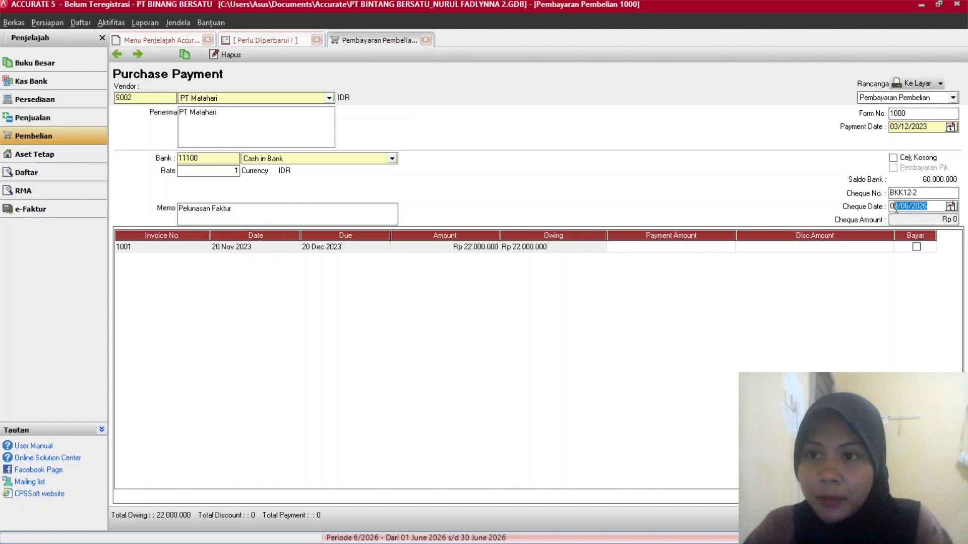
{"action": "key", "text": "BackSpace"}
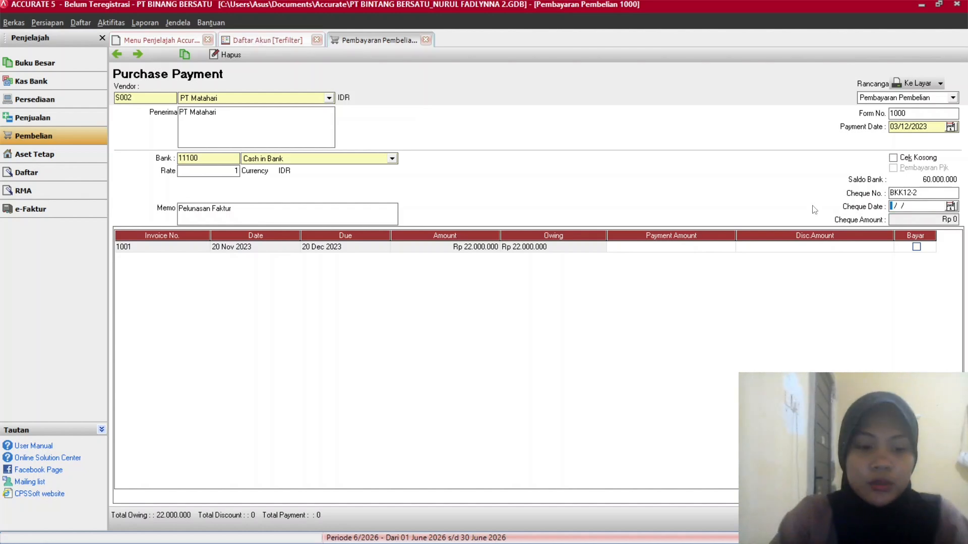
{"action": "type", "text": "03/1"}
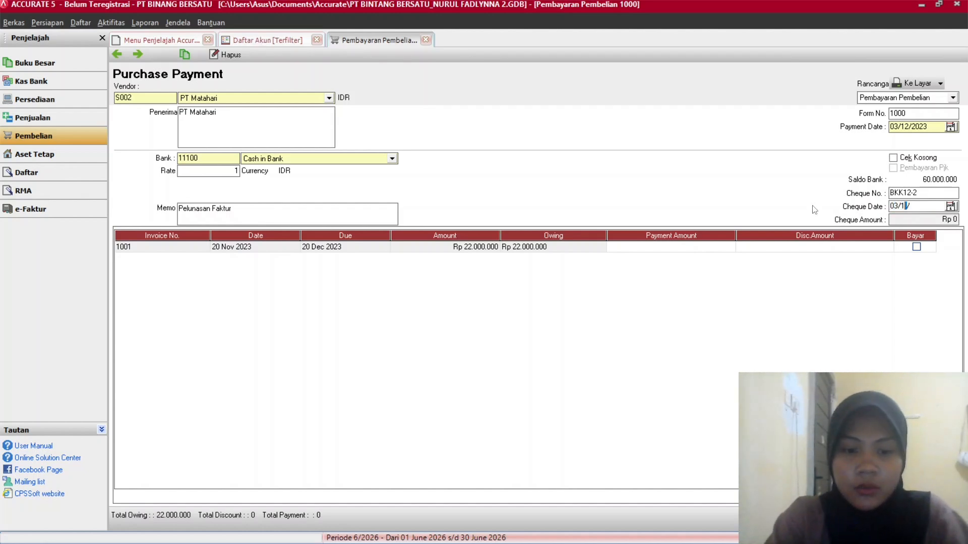
{"action": "type", "text": "2/023"}
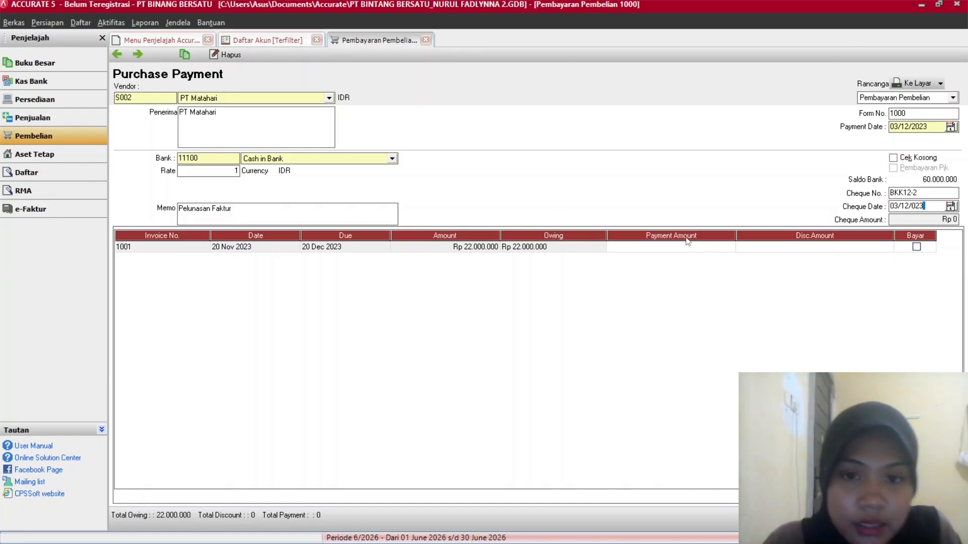
Tick invoice 1001 to pay its Rp 22.000.000 in full with no discount.
{"action": "left_click", "coordinate": [916, 246]}
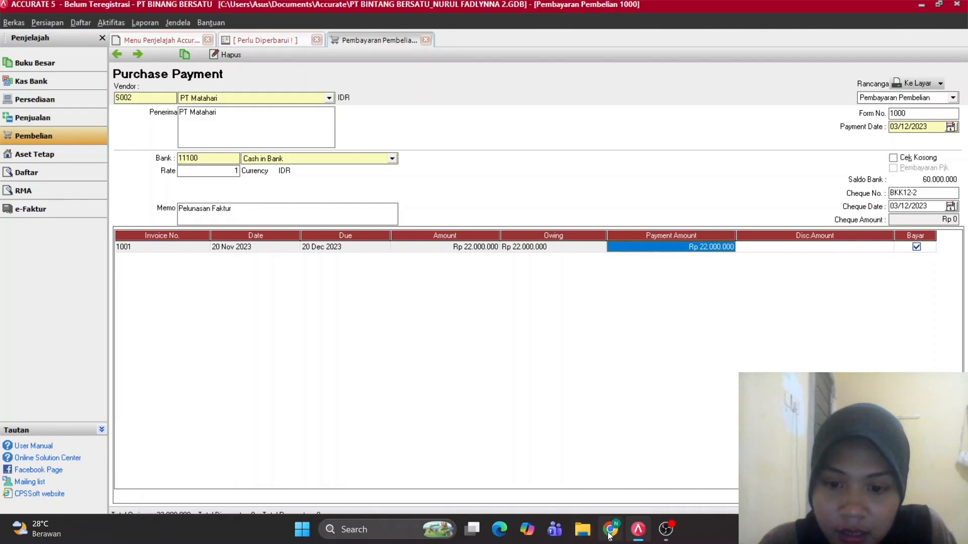
{"action": "left_click", "coordinate": [610, 529]}
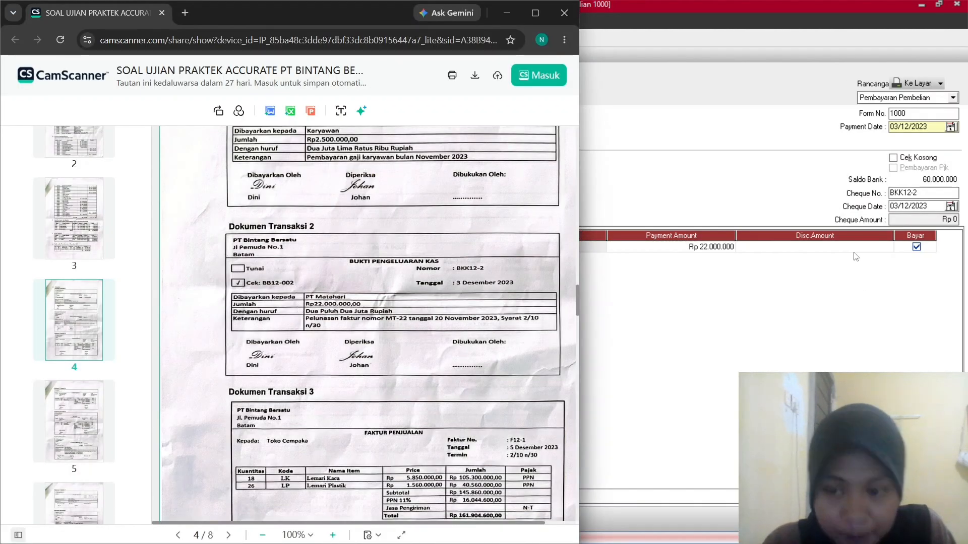
{"action": "left_click", "coordinate": [762, 305]}
{"action": "key", "text": "Tab"}
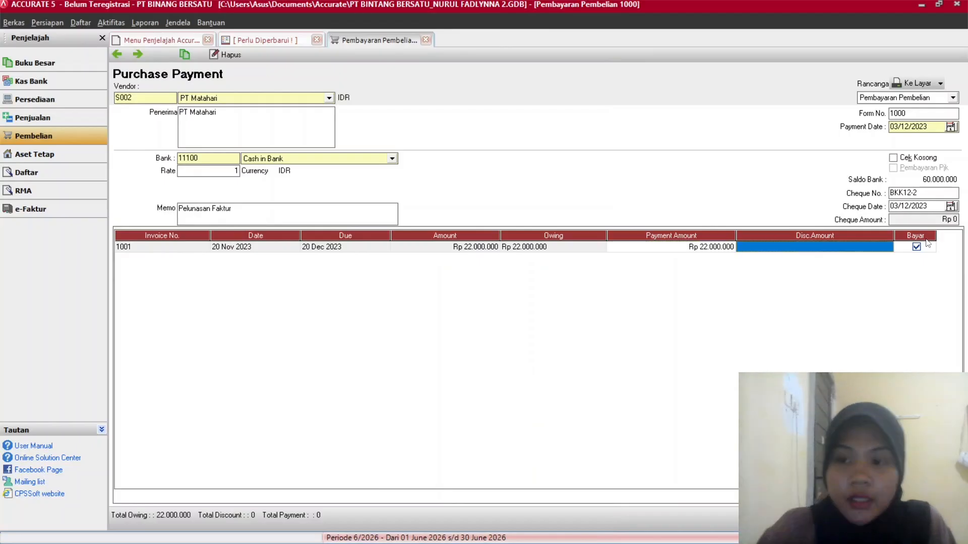
{"action": "key", "text": "Tab"}
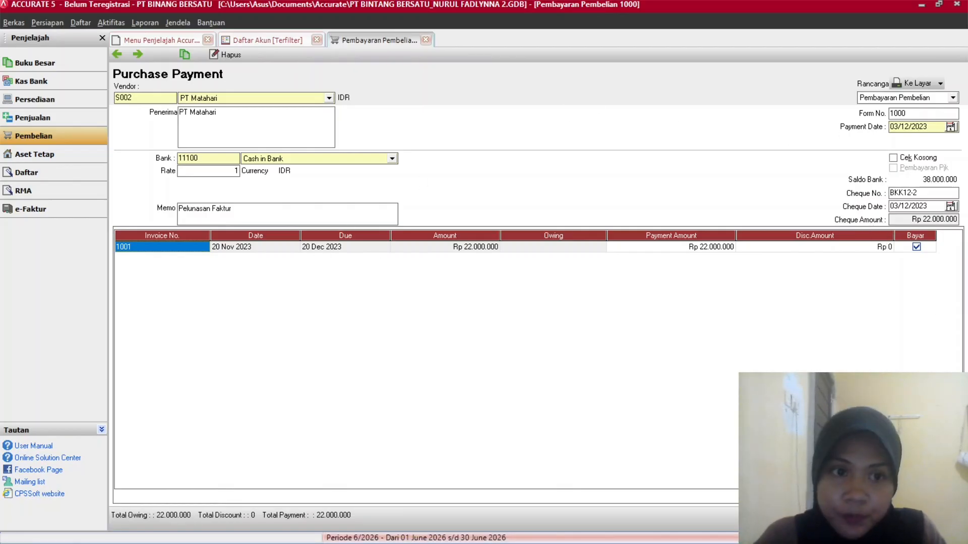
Save the PT Matahari payment, review Dokumen Transaksi 3, and switch to Penjualan.
{"action": "left_click", "coordinate": [928, 516]}
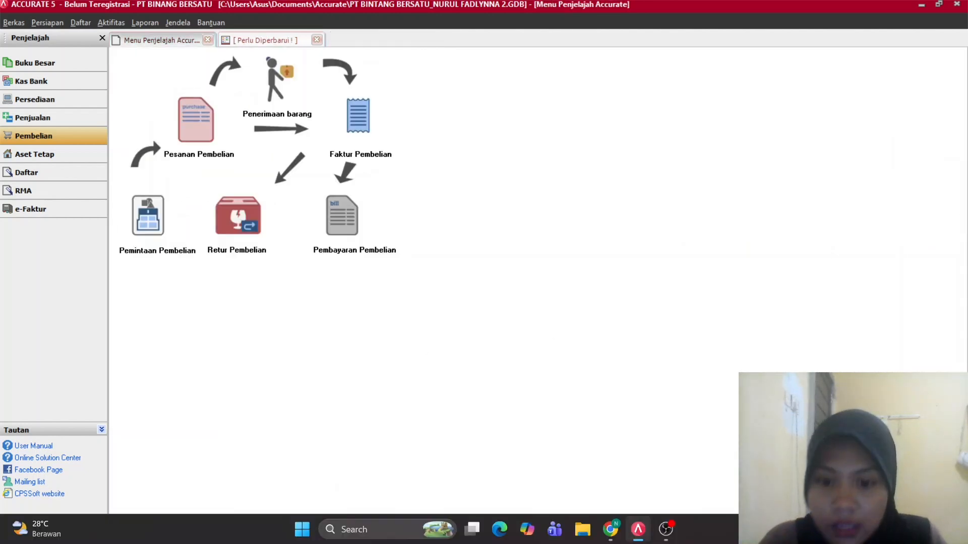
{"action": "left_click", "coordinate": [611, 530]}
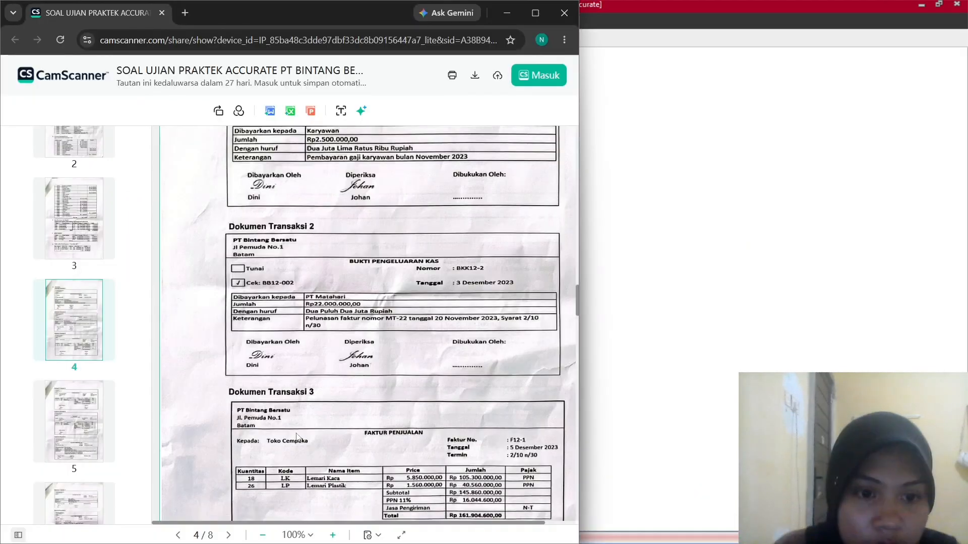
{"action": "scroll", "coordinate": [297, 438], "scroll_direction": "down", "scroll_amount": 3}
{"action": "scroll", "coordinate": [297, 408], "scroll_direction": "down", "scroll_amount": 1}
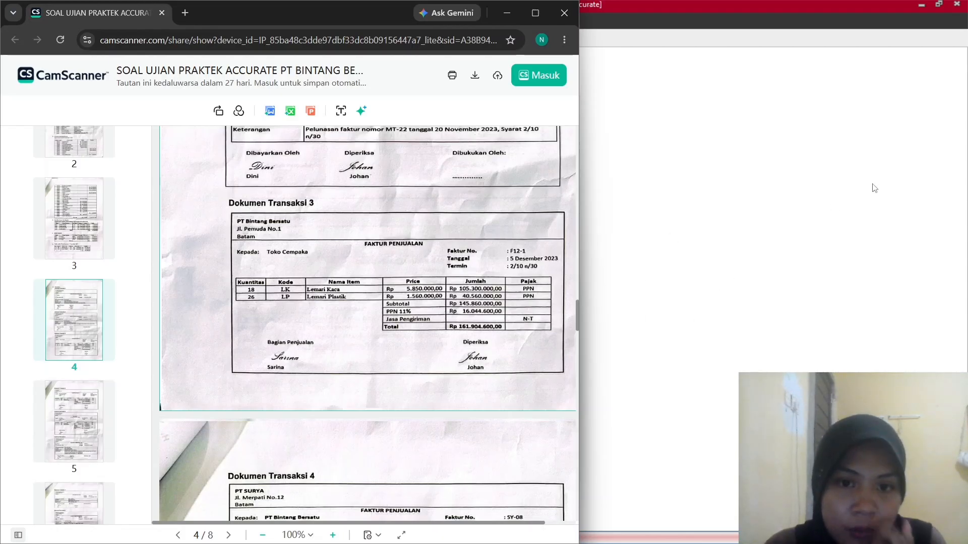
{"action": "left_click", "coordinate": [693, 195]}
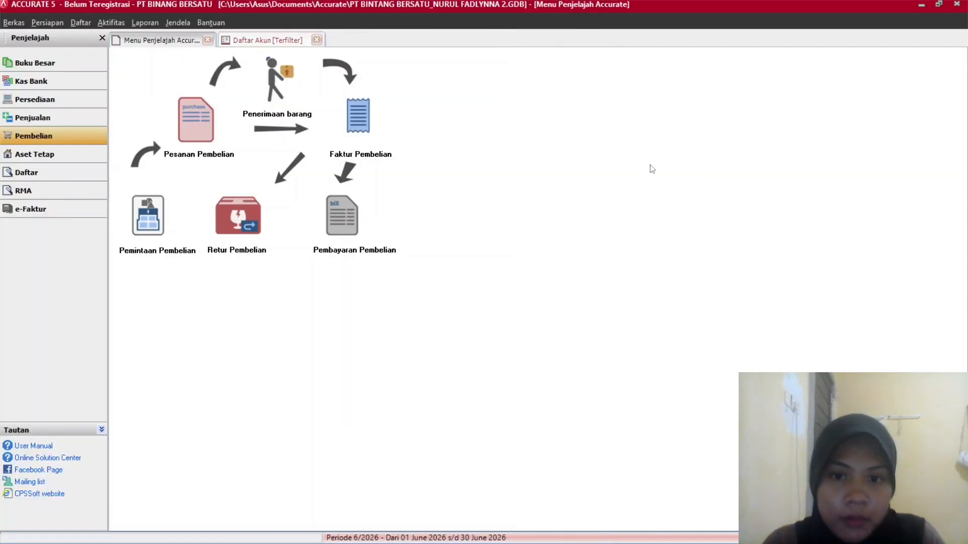
{"action": "left_click", "coordinate": [65, 120]}
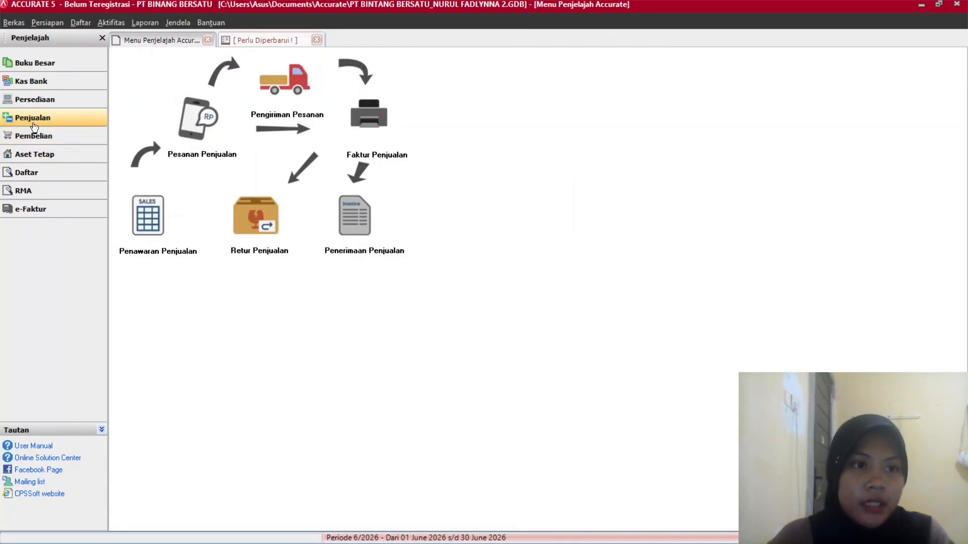
Start a sales invoice for customer Toko Cempaka, cancelling the stray new-customer form.
{"action": "left_click", "coordinate": [393, 115]}
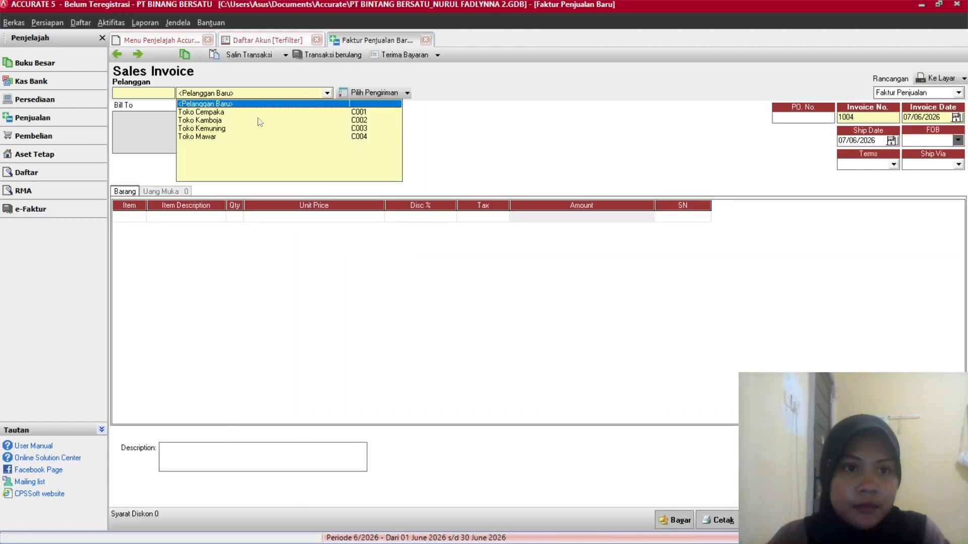
{"action": "left_click", "coordinate": [204, 104]}
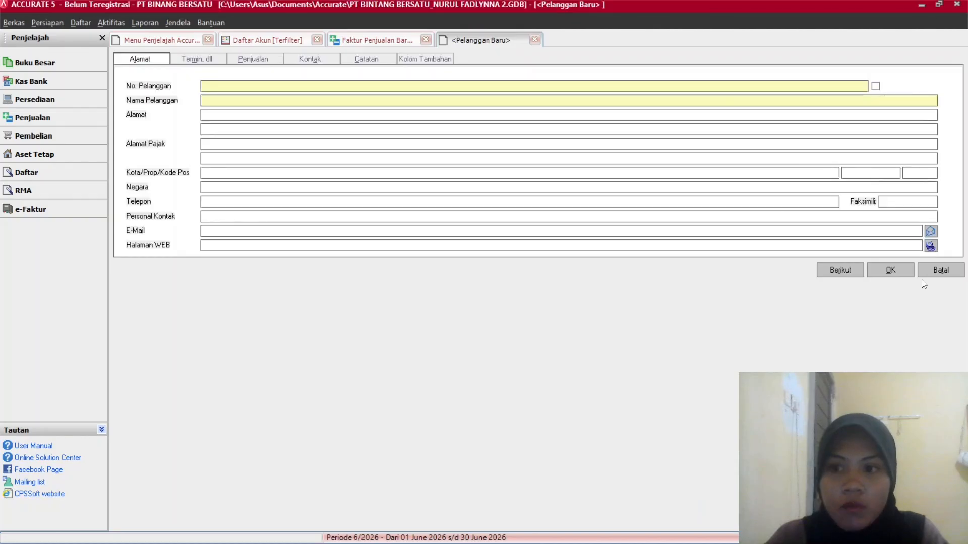
{"action": "left_click", "coordinate": [939, 270]}
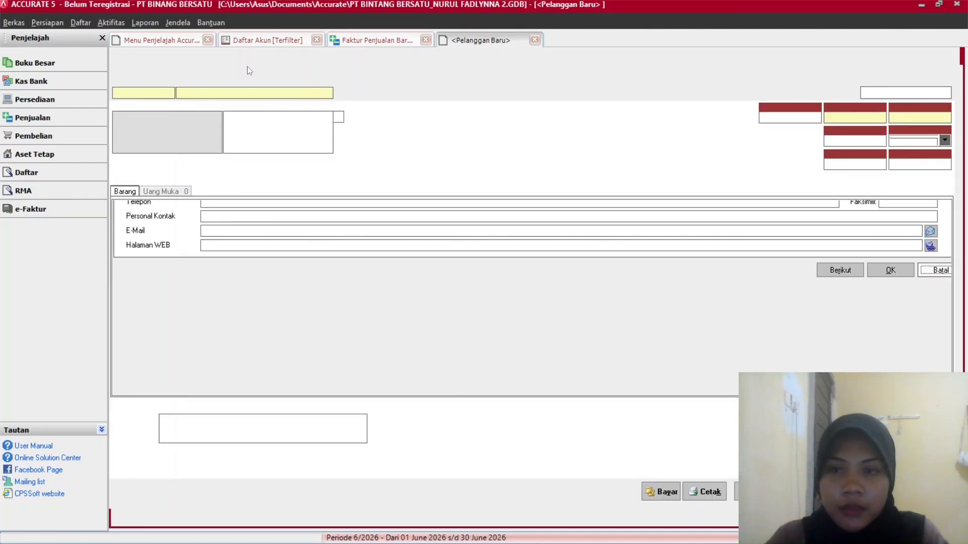
{"action": "left_click", "coordinate": [327, 94]}
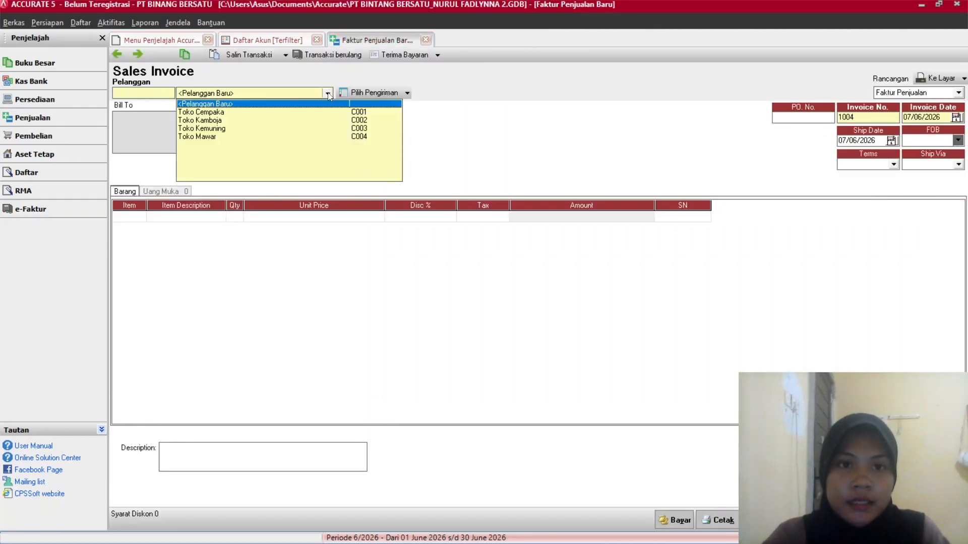
{"action": "left_click", "coordinate": [282, 113]}
{"action": "mouse_move", "coordinate": [668, 537]}
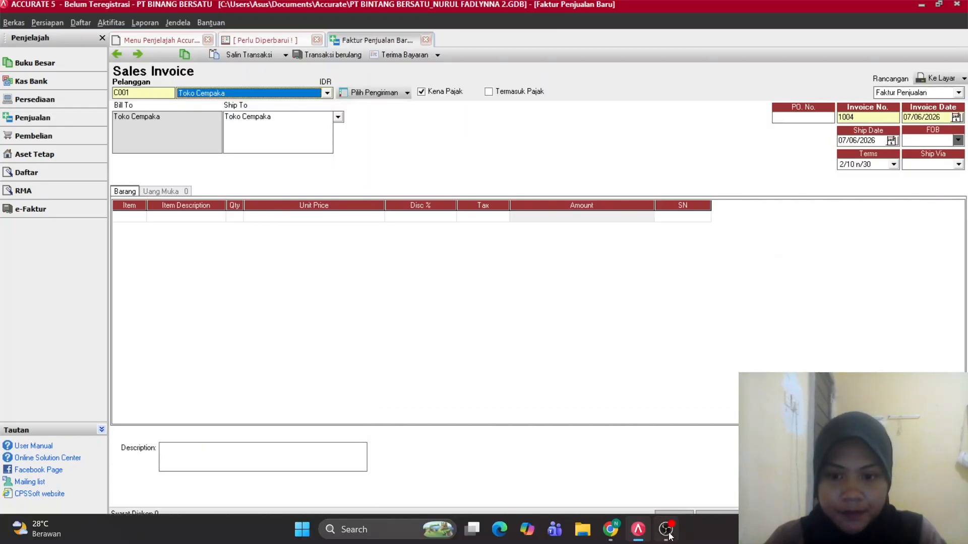
{"action": "mouse_move", "coordinate": [614, 534]}
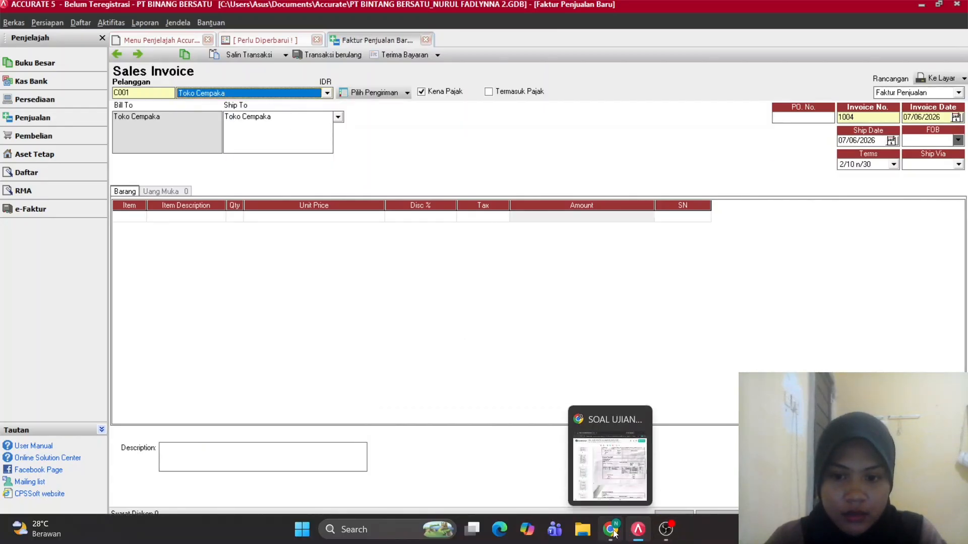
{"action": "left_click", "coordinate": [610, 464]}
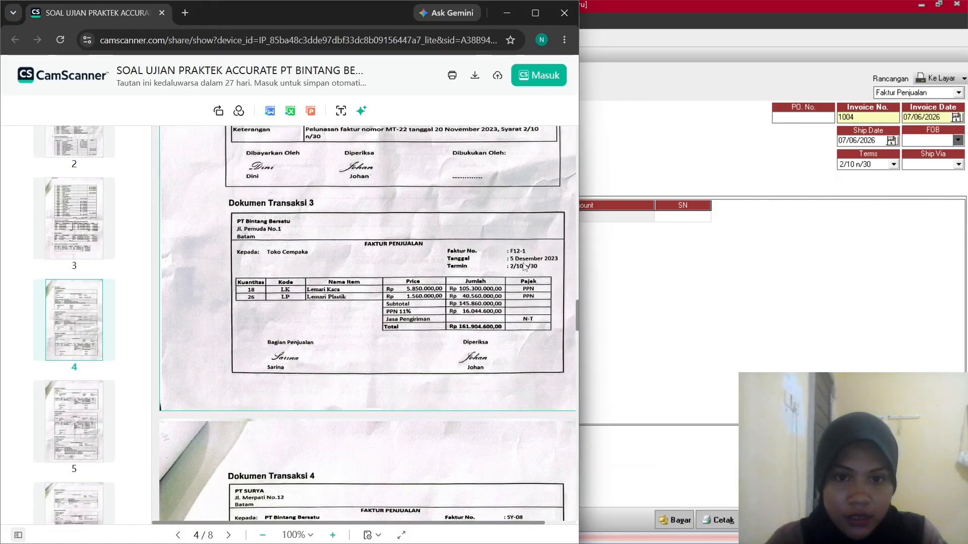
{"action": "left_click", "coordinate": [643, 279]}
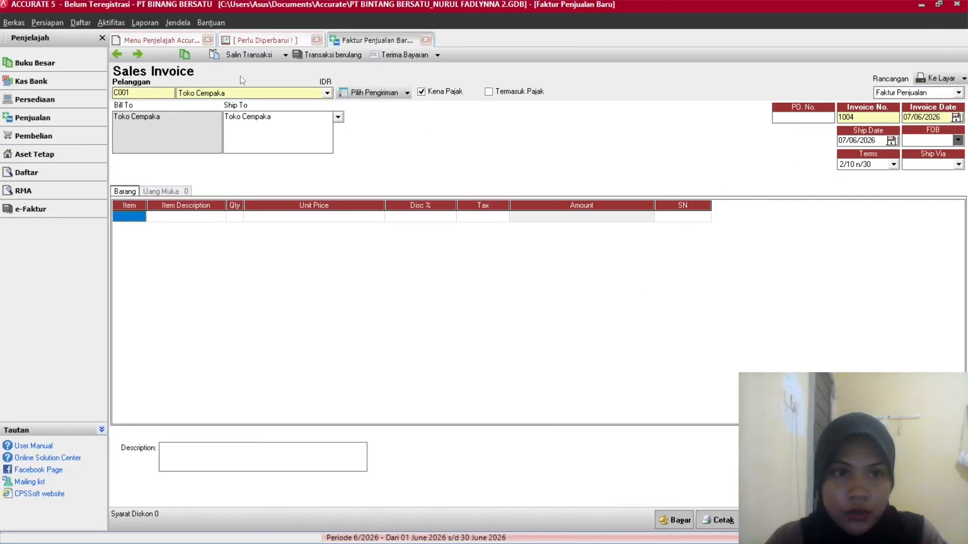
Enter PO number F12-1 as given in the exam document.
{"action": "left_click", "coordinate": [820, 118]}
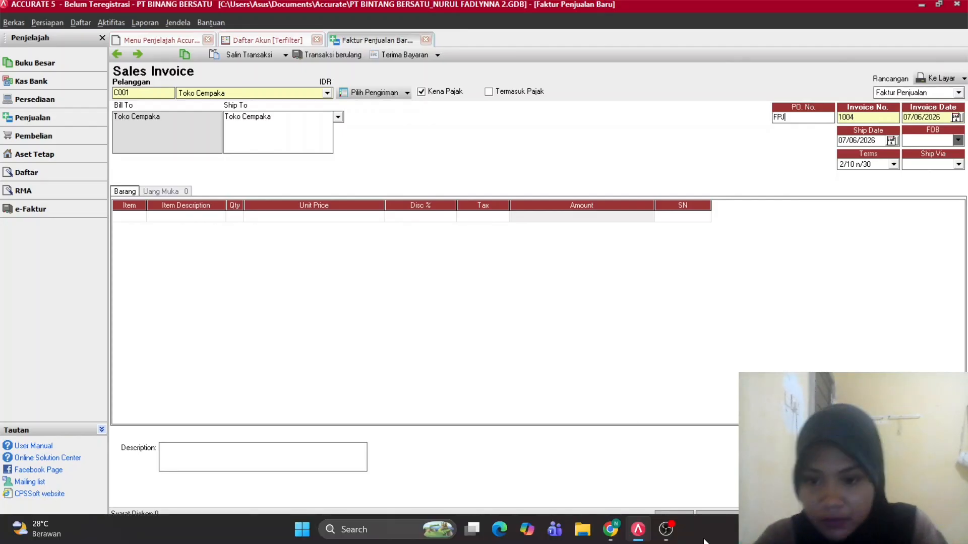
{"action": "left_click", "coordinate": [610, 536]}
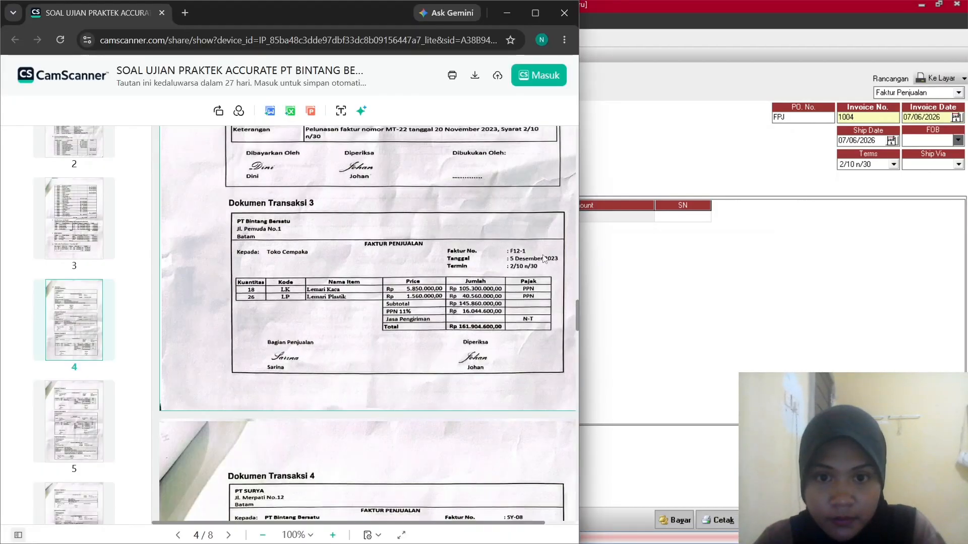
{"action": "left_click", "coordinate": [790, 118]}
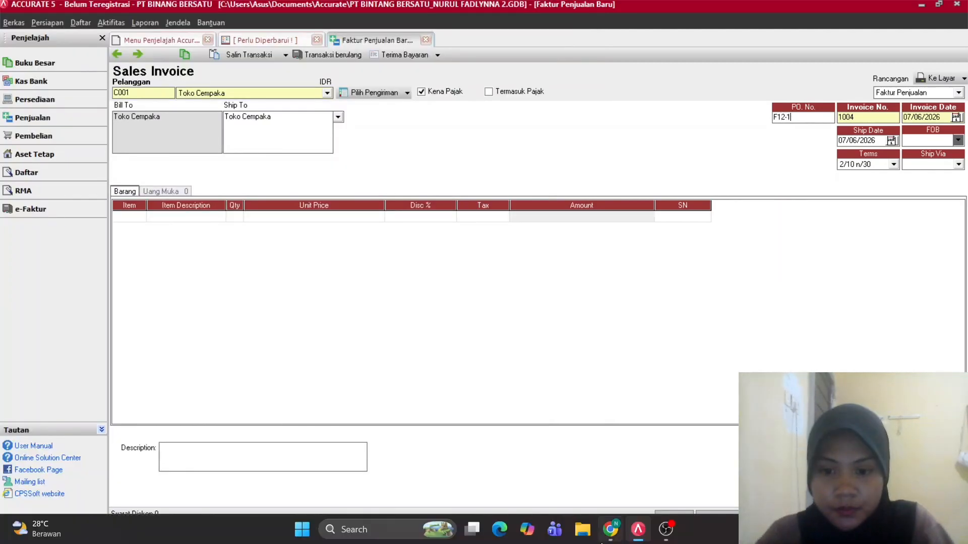
Set both the invoice date and ship date to 05/12/2023.
{"action": "left_click", "coordinate": [615, 533]}
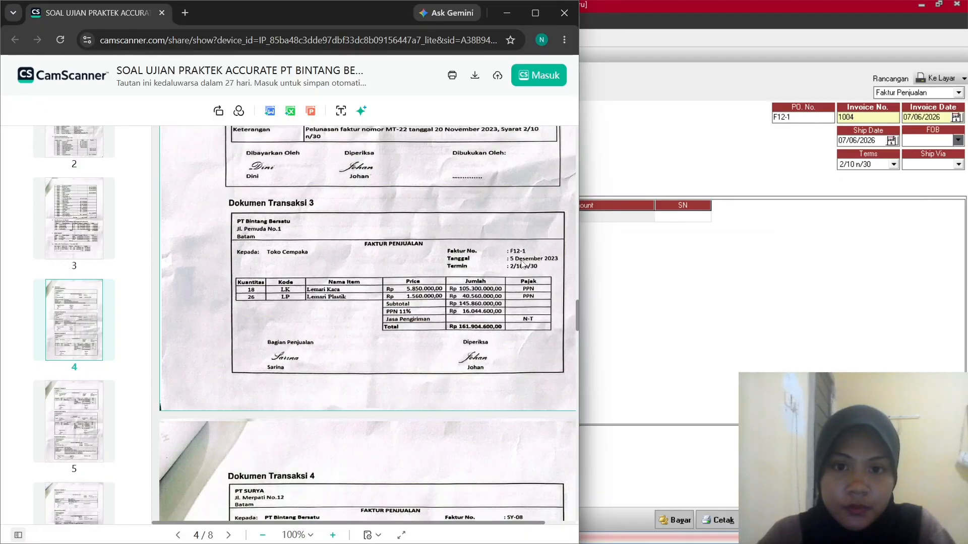
{"action": "left_click", "coordinate": [940, 121]}
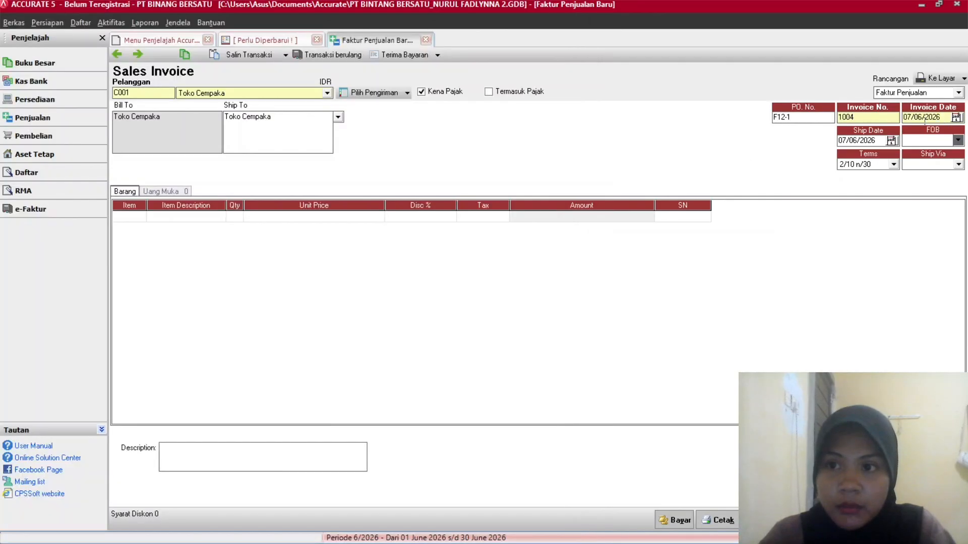
{"action": "left_click_drag", "start_coordinate": [940, 121], "coordinate": [908, 123]}
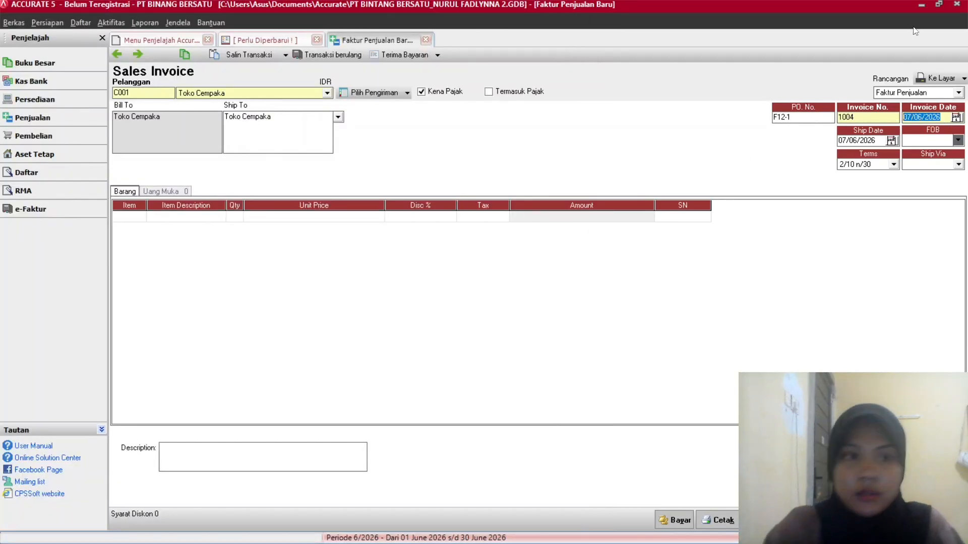
{"action": "key", "text": "BackSpace"}
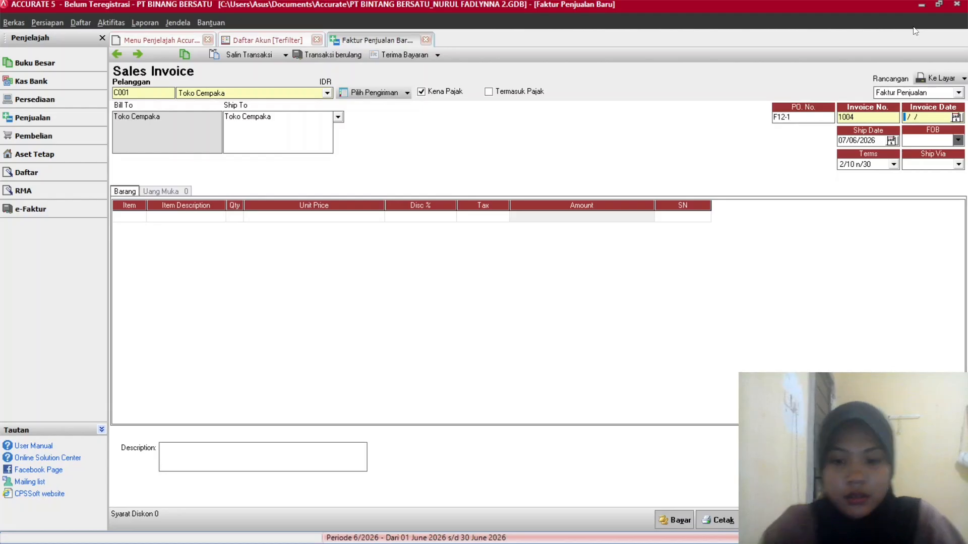
{"action": "type", "text": "0512"}
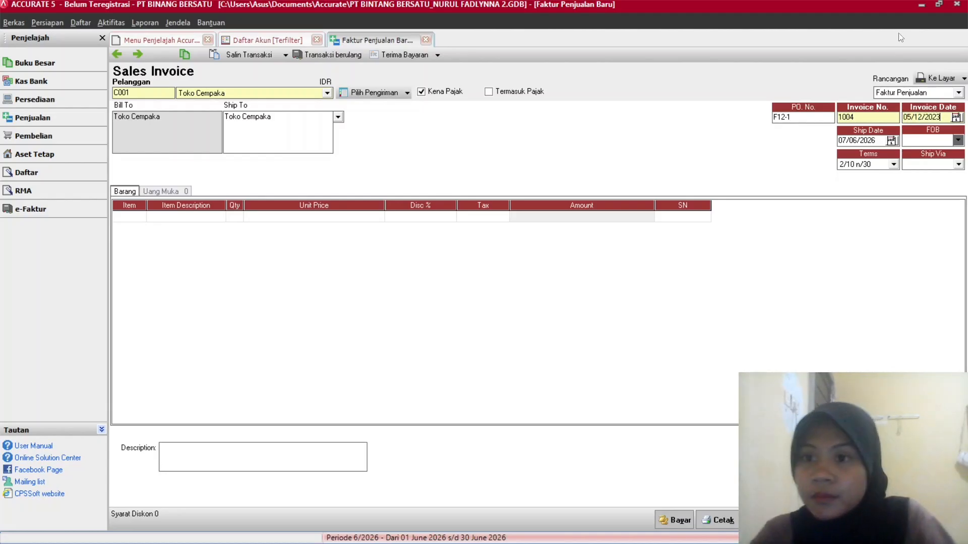
{"action": "left_click", "coordinate": [876, 140]}
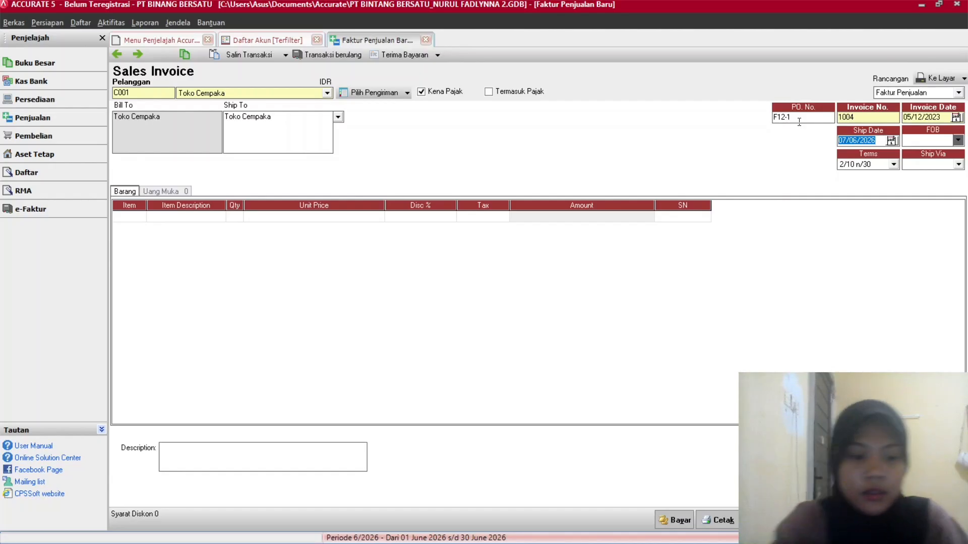
{"action": "type", "text": "05/1"}
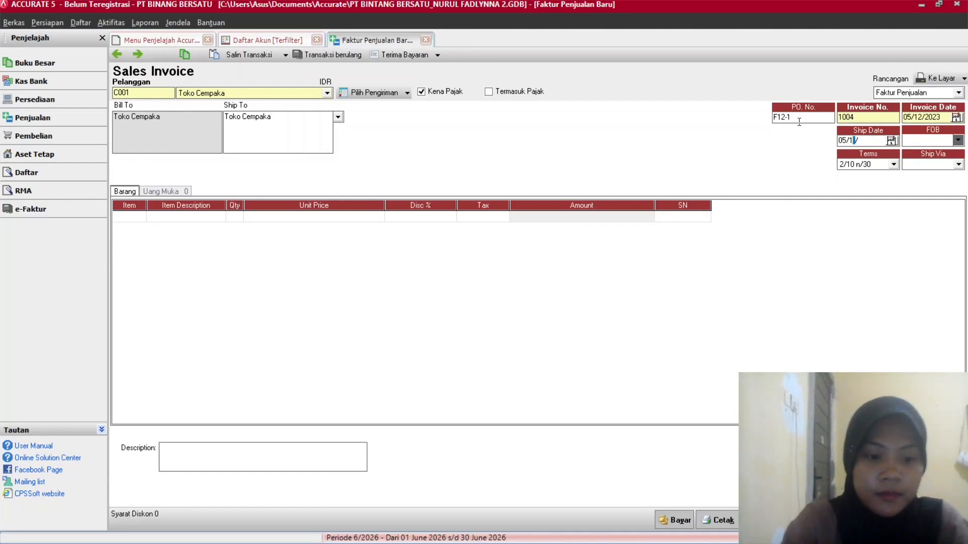
{"action": "type", "text": "2/2023"}
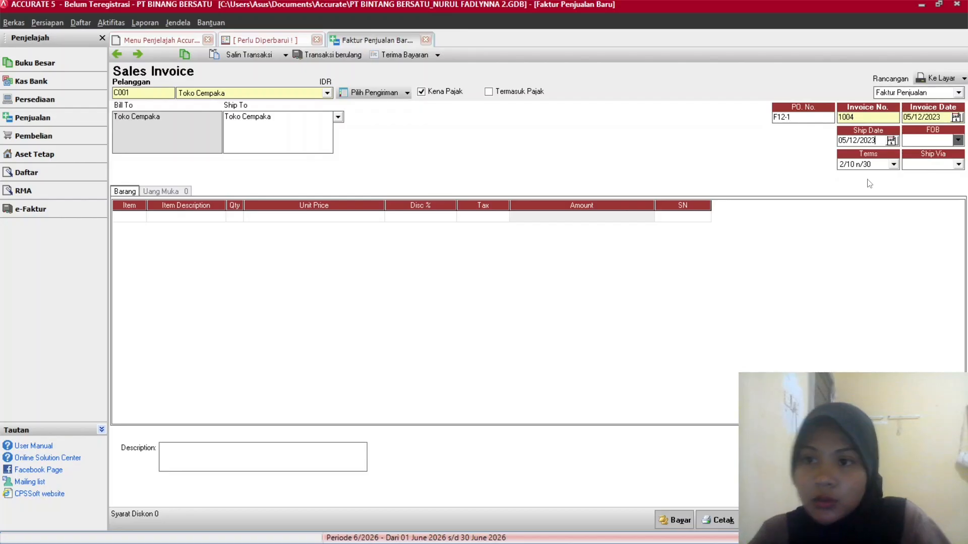
{"action": "mouse_move", "coordinate": [609, 543]}
{"action": "left_click", "coordinate": [610, 479]}
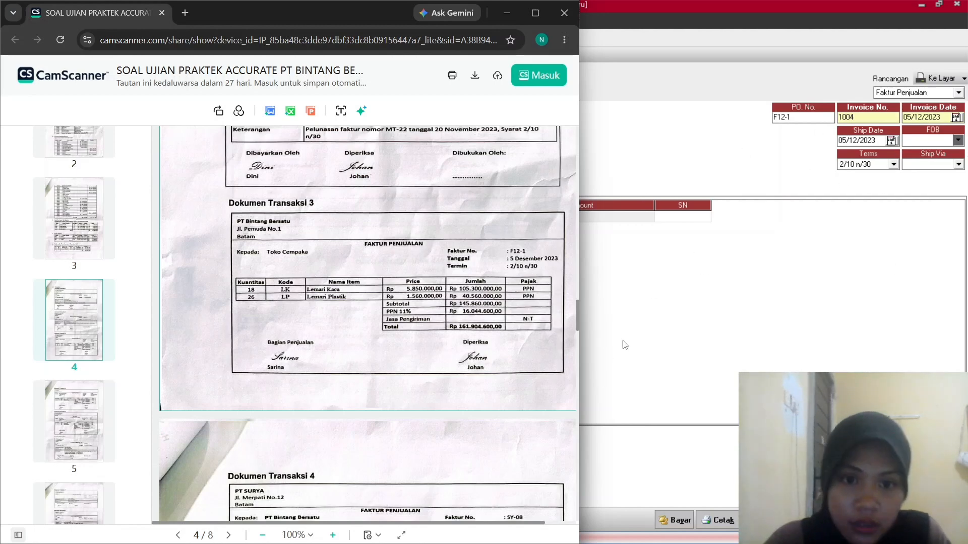
Put item LK Lemari Kaca on the first invoice line.
{"action": "left_click", "coordinate": [678, 322]}
{"action": "left_click", "coordinate": [133, 219]}
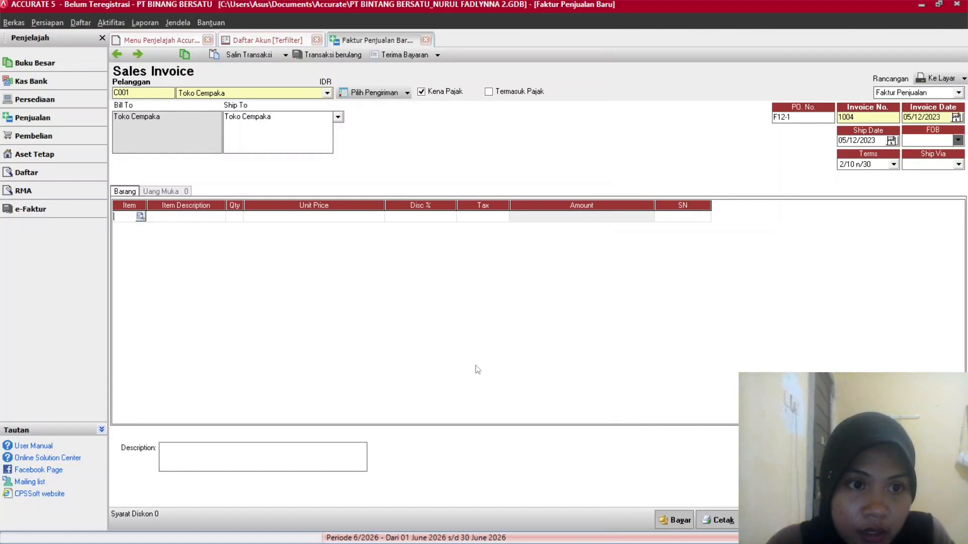
{"action": "mouse_move", "coordinate": [526, 540]}
{"action": "left_click", "coordinate": [607, 529]}
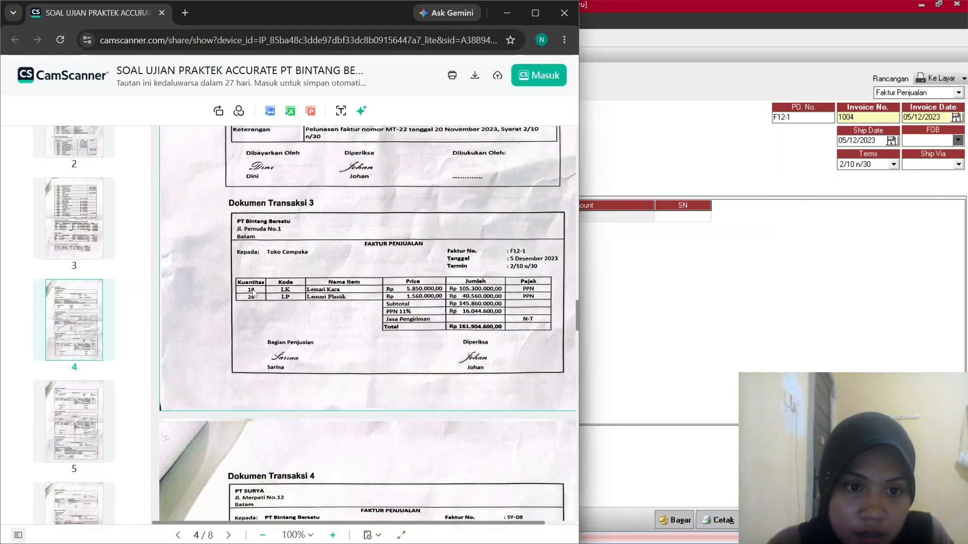
{"action": "left_click", "coordinate": [700, 298]}
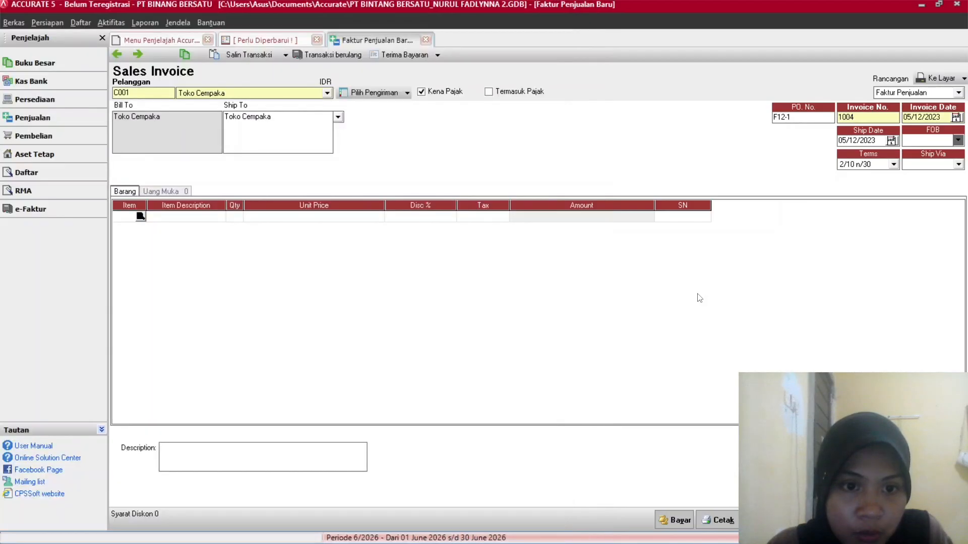
{"action": "left_click", "coordinate": [140, 217]}
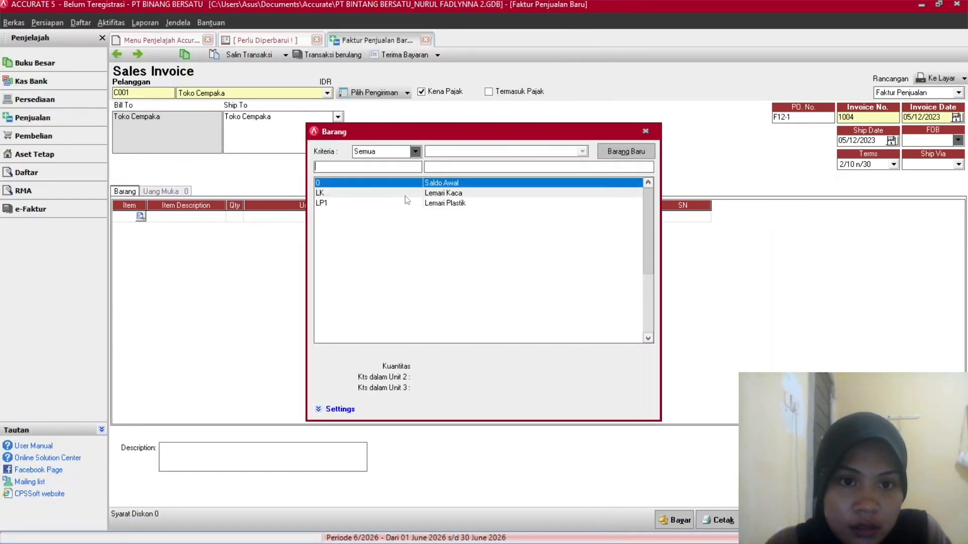
{"action": "double_click", "coordinate": [399, 194]}
Give Lemari Kaca quantity 18 and unit price Rp 5.850.000, then move to a new row.
{"action": "left_click", "coordinate": [240, 220]}
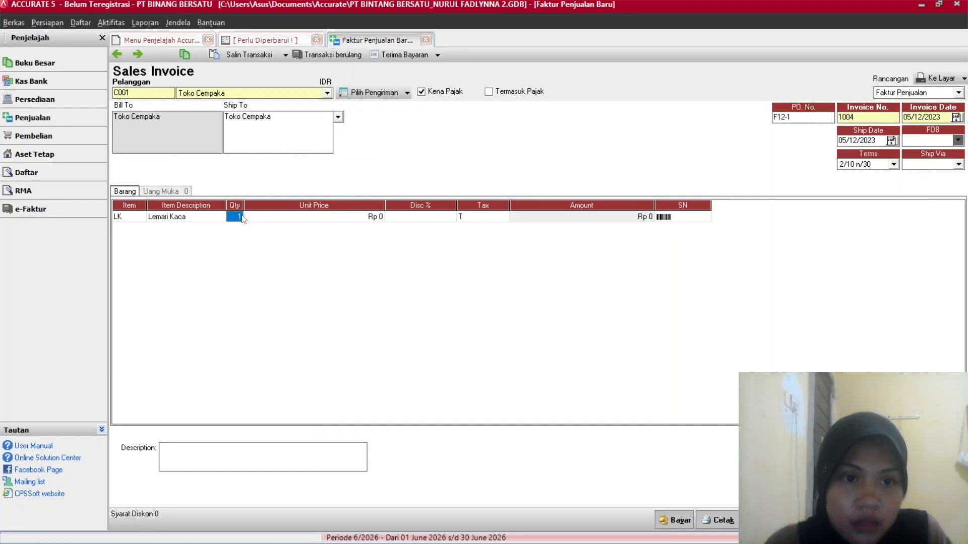
{"action": "type", "text": "18"}
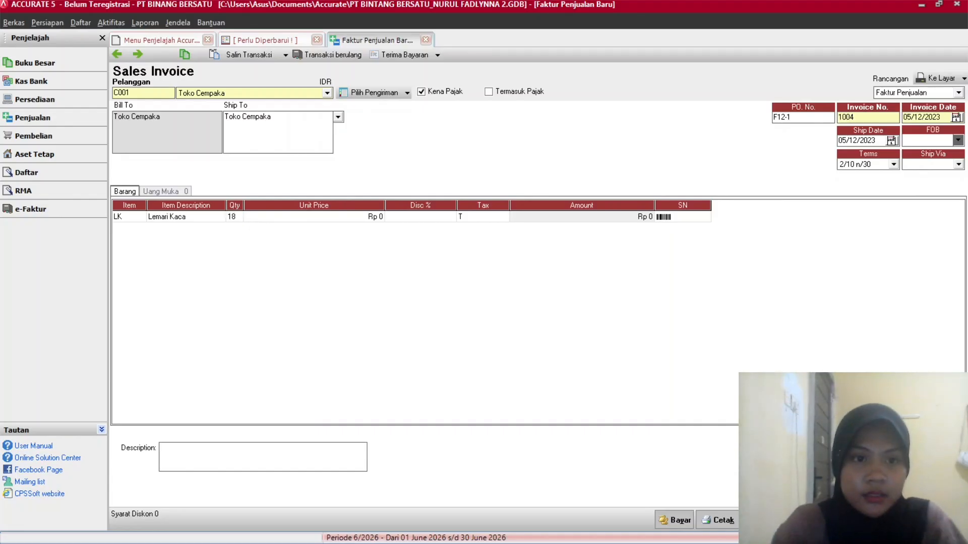
{"action": "key", "text": "Tab"}
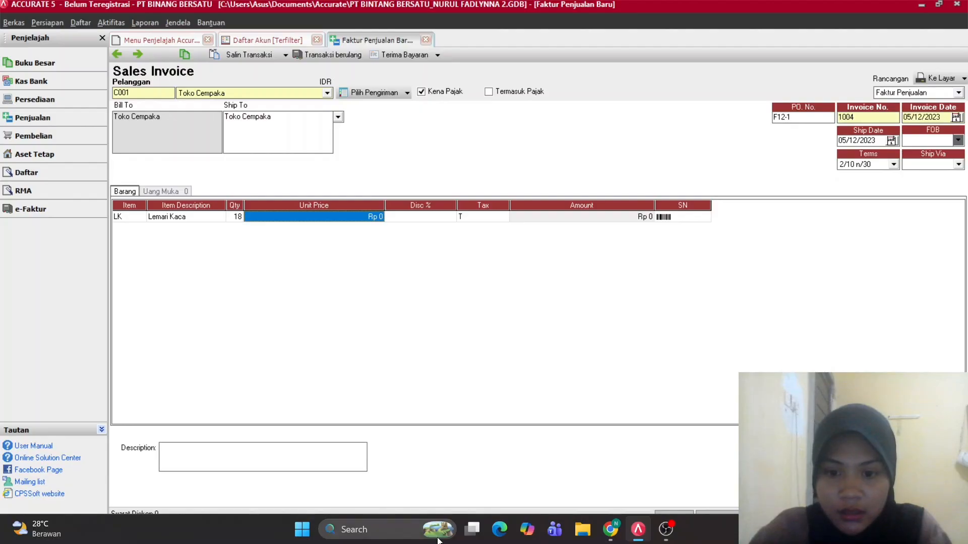
{"action": "left_click", "coordinate": [610, 530]}
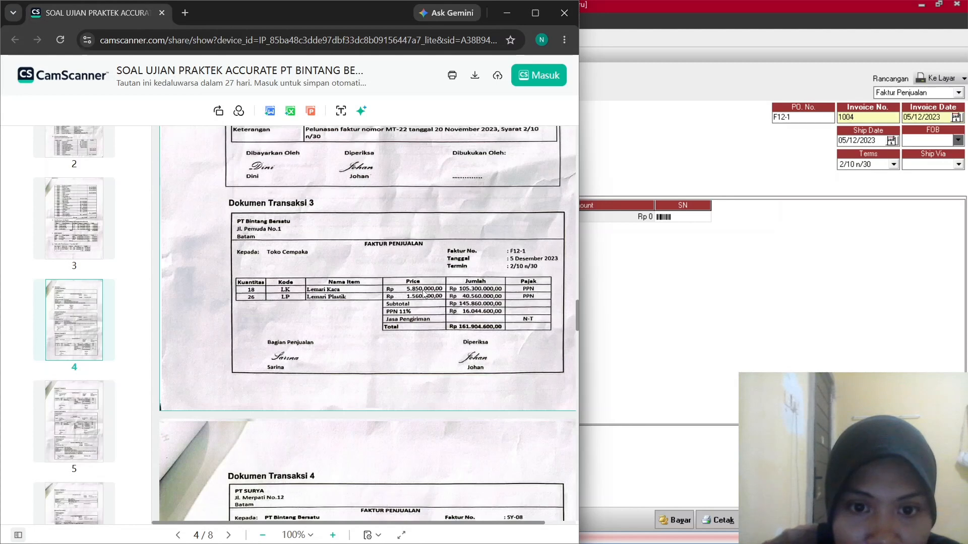
{"action": "key", "text": "alt+Tab"}
{"action": "type", "text": "5"}
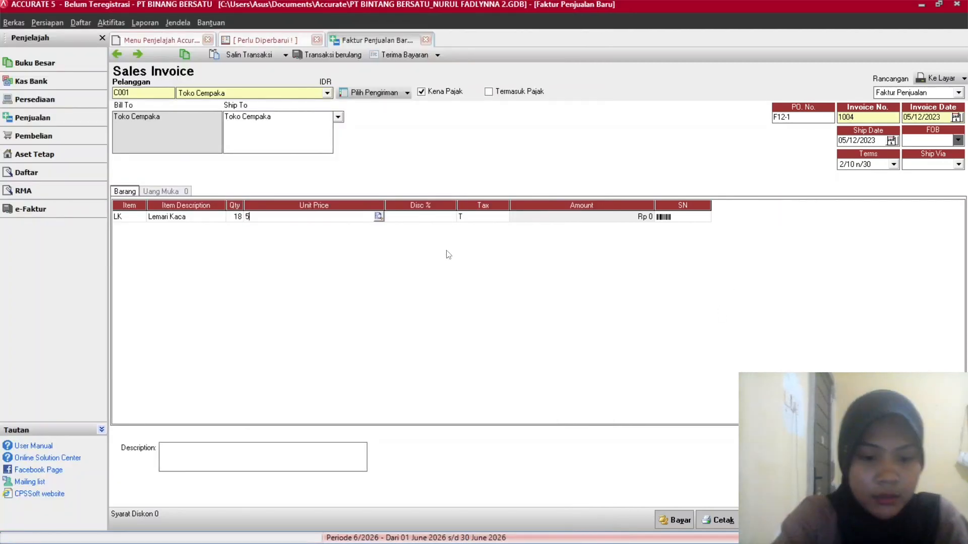
{"action": "type", "text": ".8500000"}
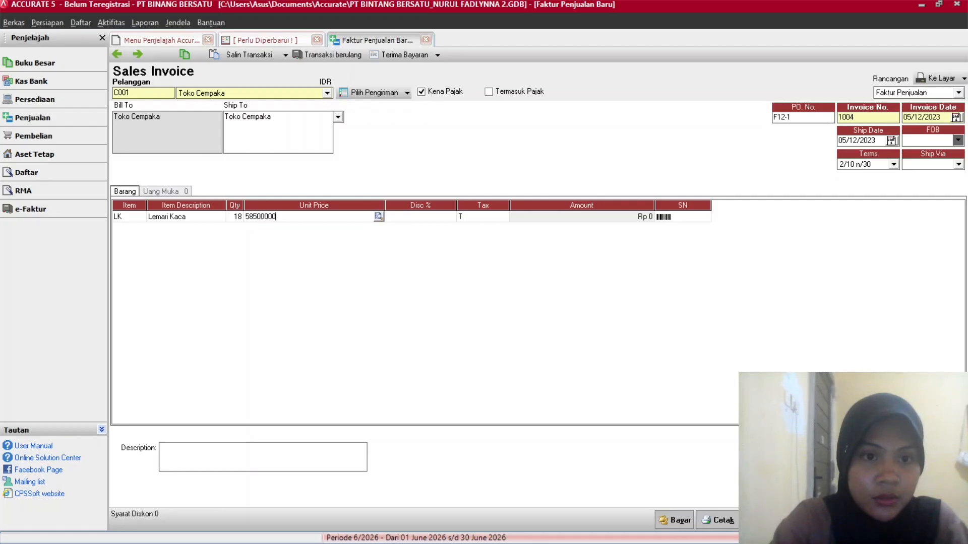
{"action": "type", "text": "50.000"}
{"action": "key", "text": "Tab"}
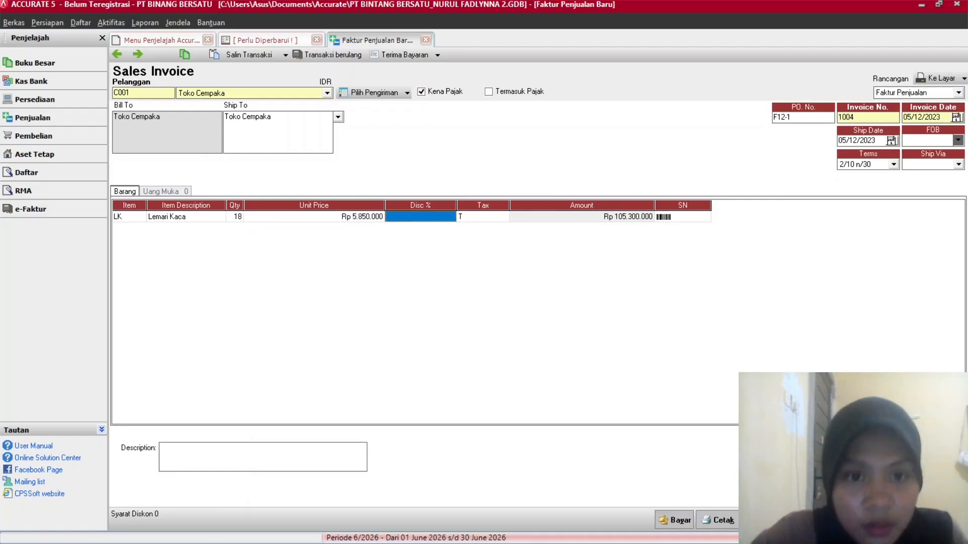
{"action": "left_click", "coordinate": [614, 531]}
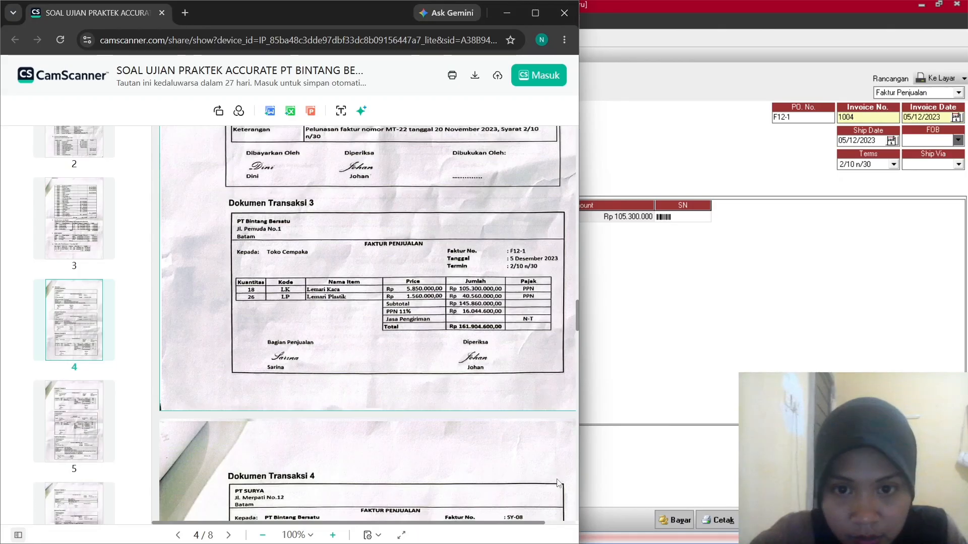
{"action": "mouse_move", "coordinate": [602, 543]}
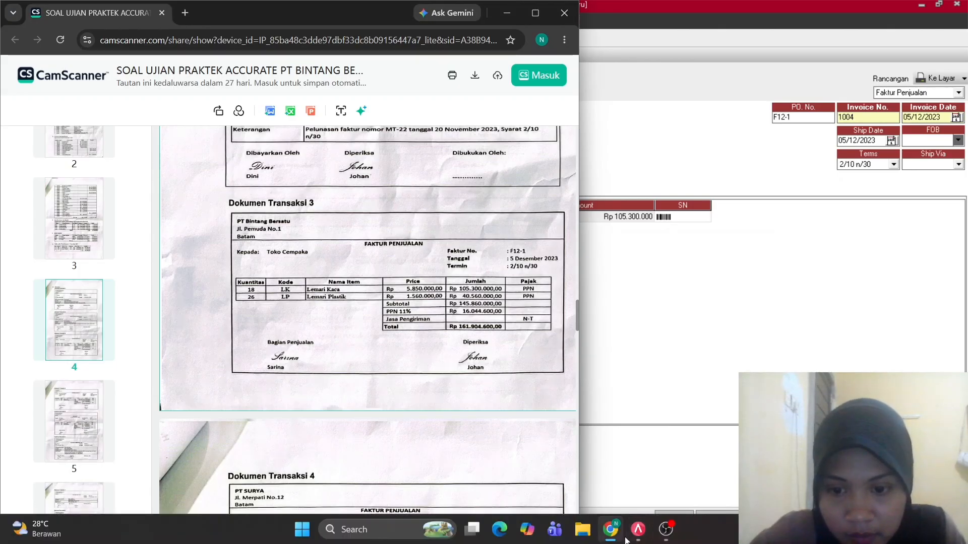
{"action": "left_click", "coordinate": [638, 530]}
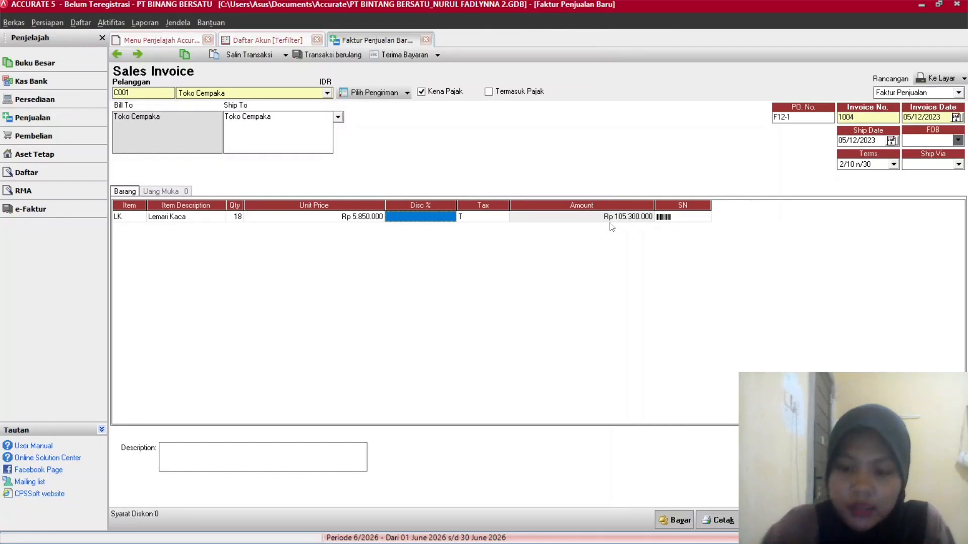
{"action": "key", "text": "Tab"}
{"action": "key", "text": "Tab"}
{"action": "key", "text": "Tab"}
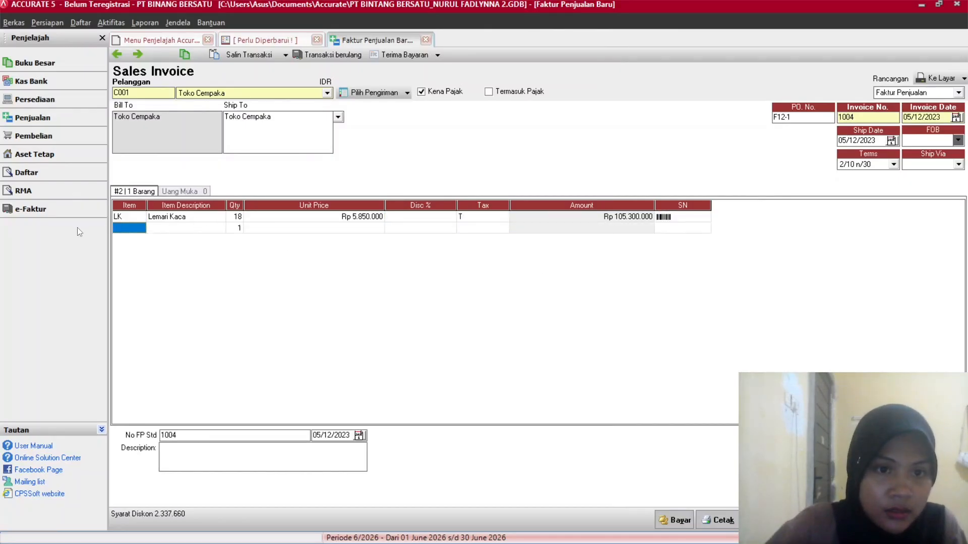
Add LP1 Lemari Plastik on the second line with quantity 26.
{"action": "left_click", "coordinate": [126, 228]}
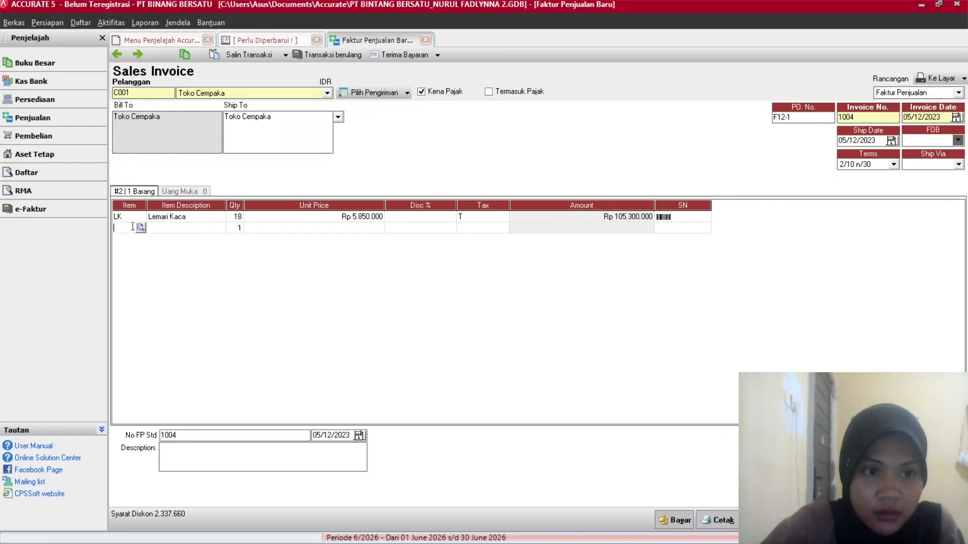
{"action": "left_click", "coordinate": [140, 228]}
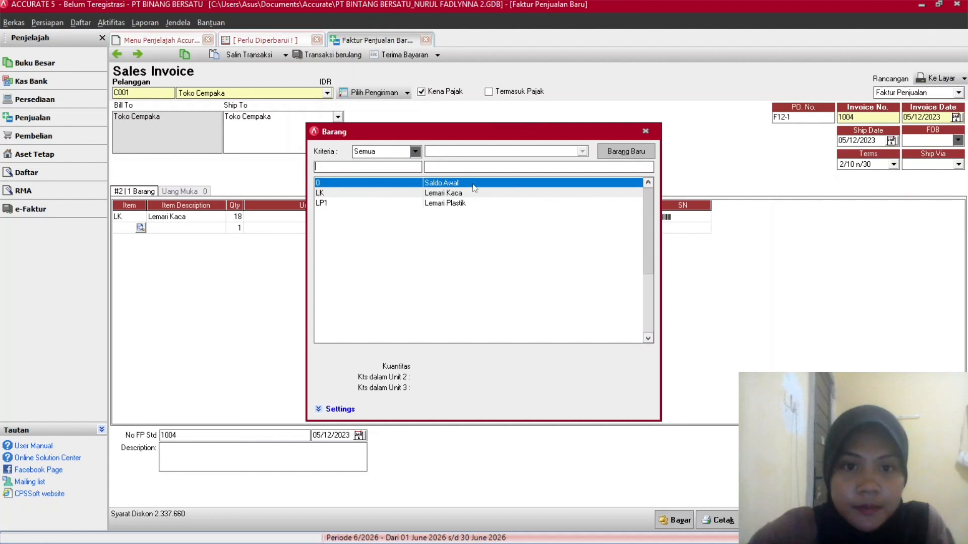
{"action": "left_click", "coordinate": [454, 203]}
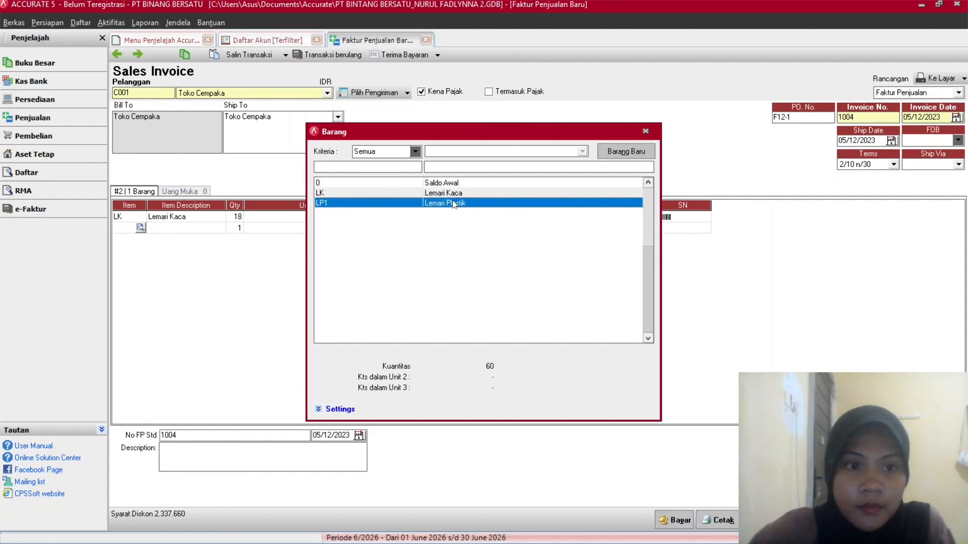
{"action": "double_click", "coordinate": [453, 204]}
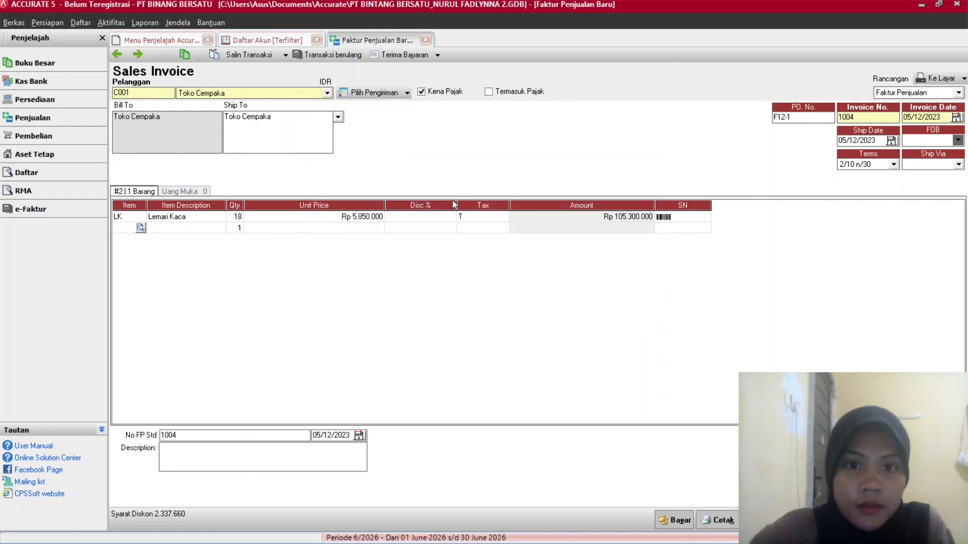
{"action": "left_click", "coordinate": [238, 232]}
{"action": "type", "text": "26"}
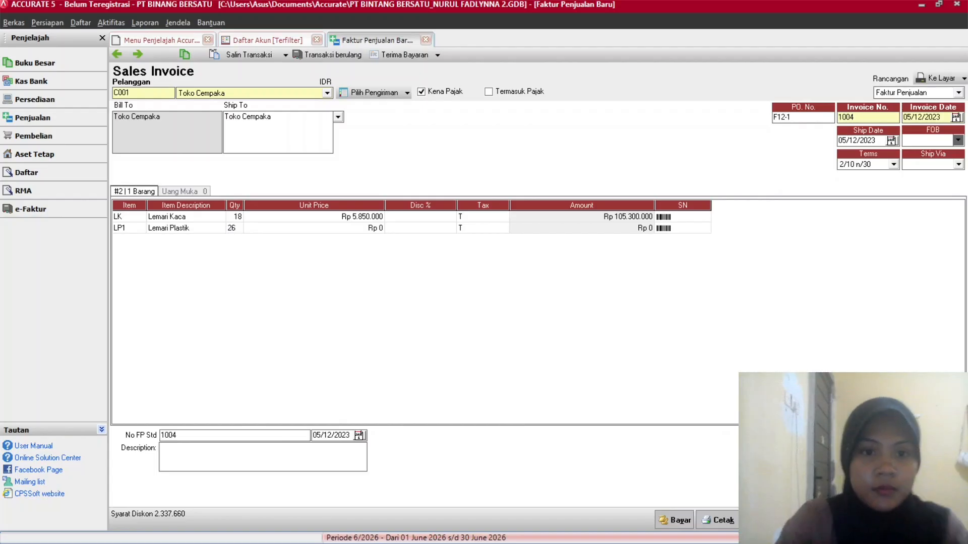
{"action": "key", "text": "Tab"}
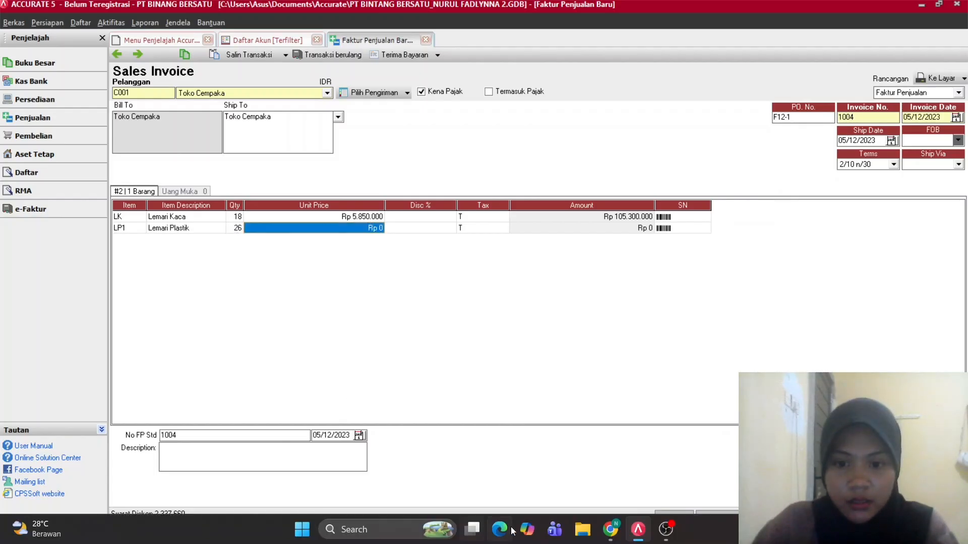
Enter unit price Rp 1.560.000 for Lemari Plastik, totalling Rp 40.560.000.
{"action": "mouse_move", "coordinate": [608, 529]}
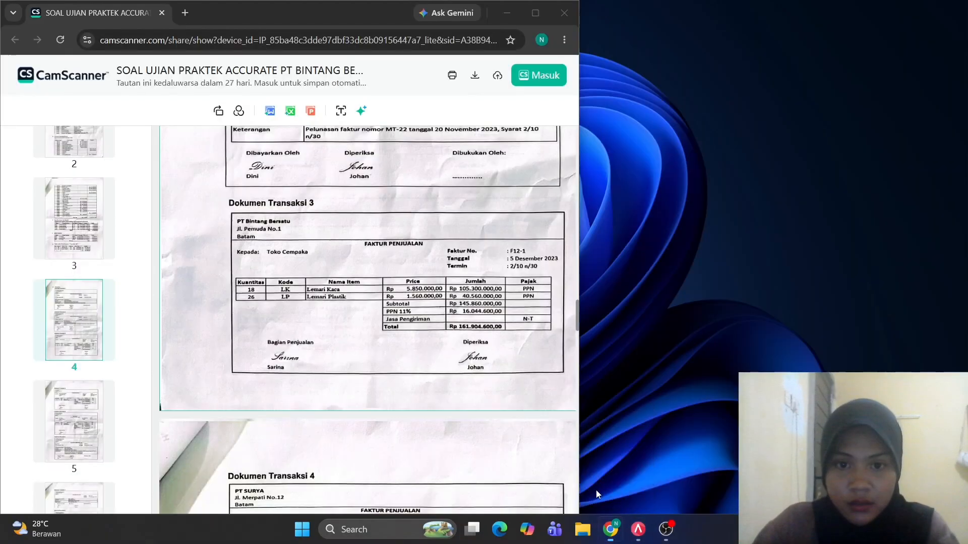
{"action": "left_click", "coordinate": [596, 490]}
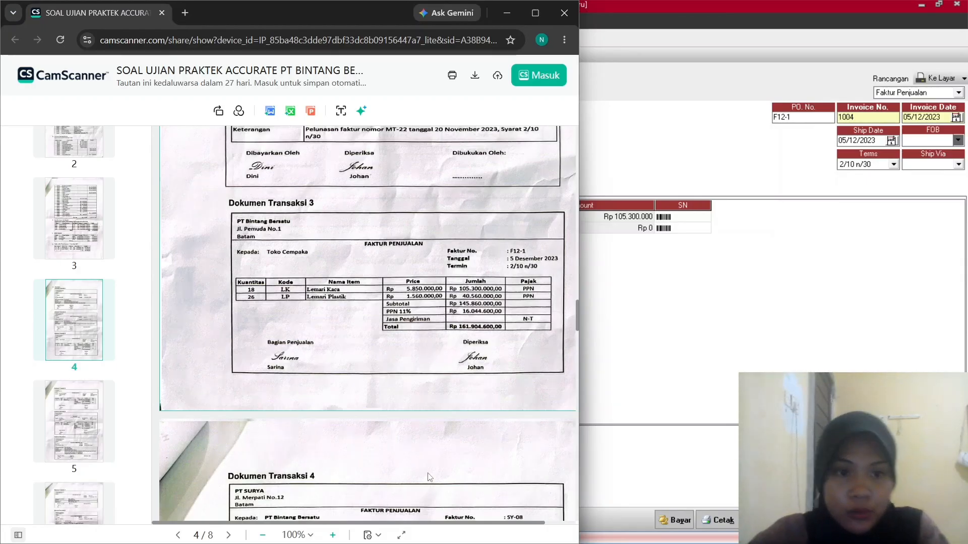
{"action": "mouse_move", "coordinate": [558, 528]}
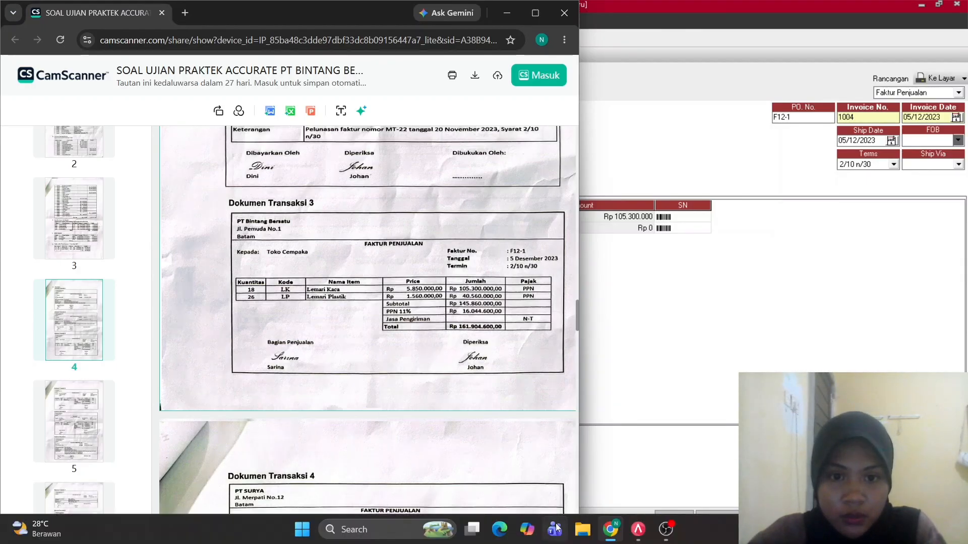
{"action": "left_click", "coordinate": [631, 528]}
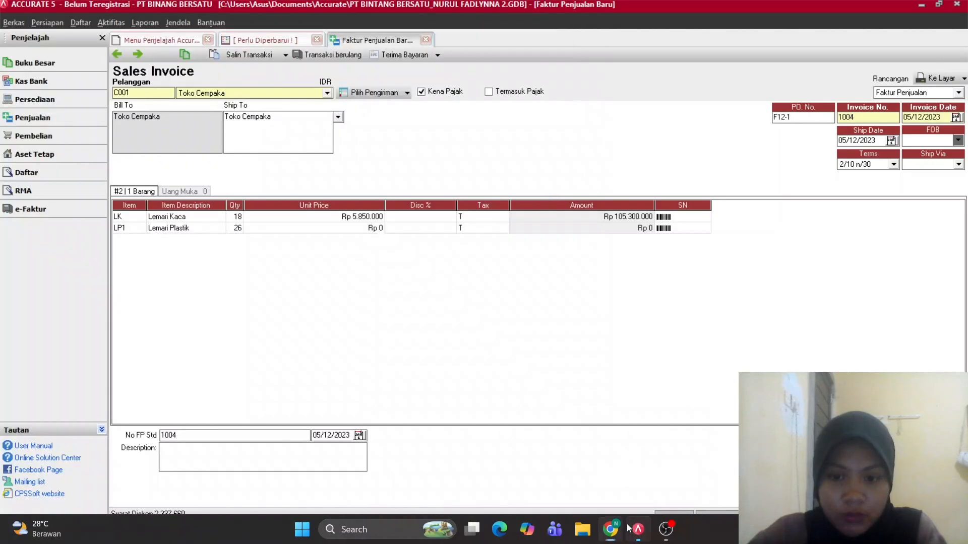
{"action": "type", "text": "156"}
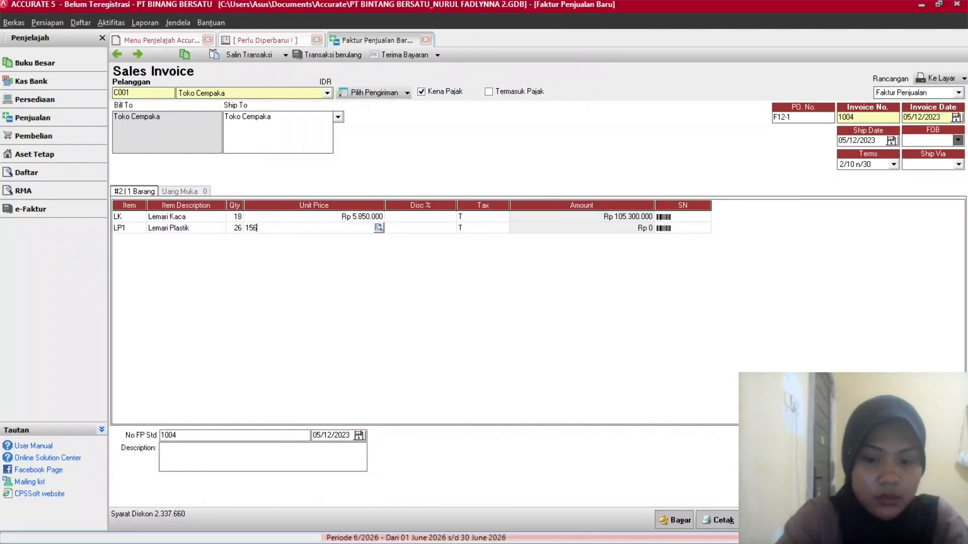
{"action": "type", "text": "0000"}
{"action": "key", "text": "Tab"}
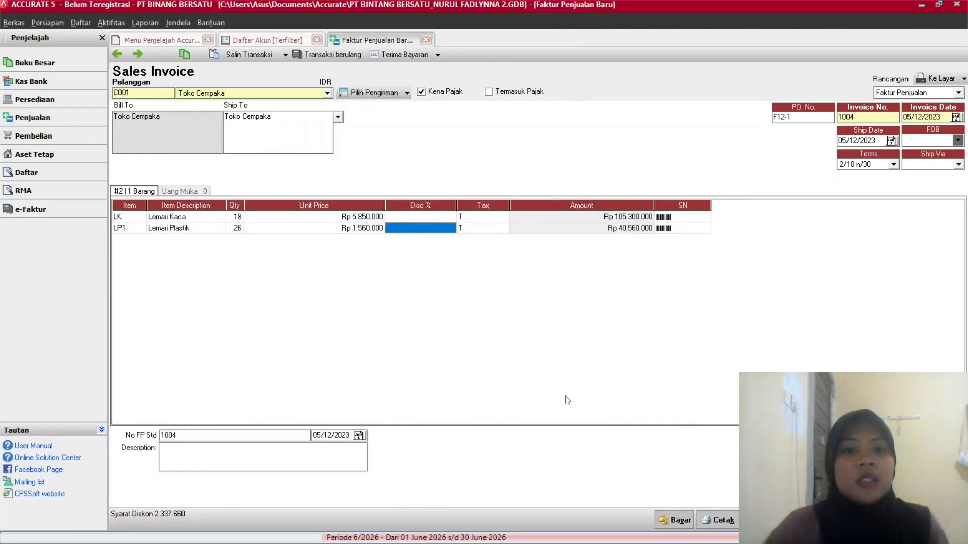
{"action": "mouse_move", "coordinate": [595, 543]}
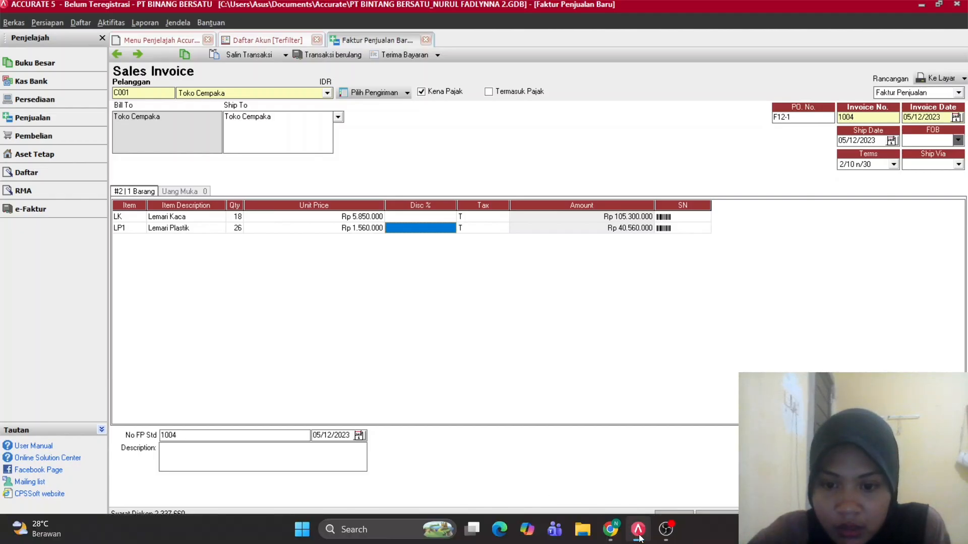
Compare the Toko Cempaka invoice lines against the exam document's totals.
{"action": "left_click", "coordinate": [617, 536]}
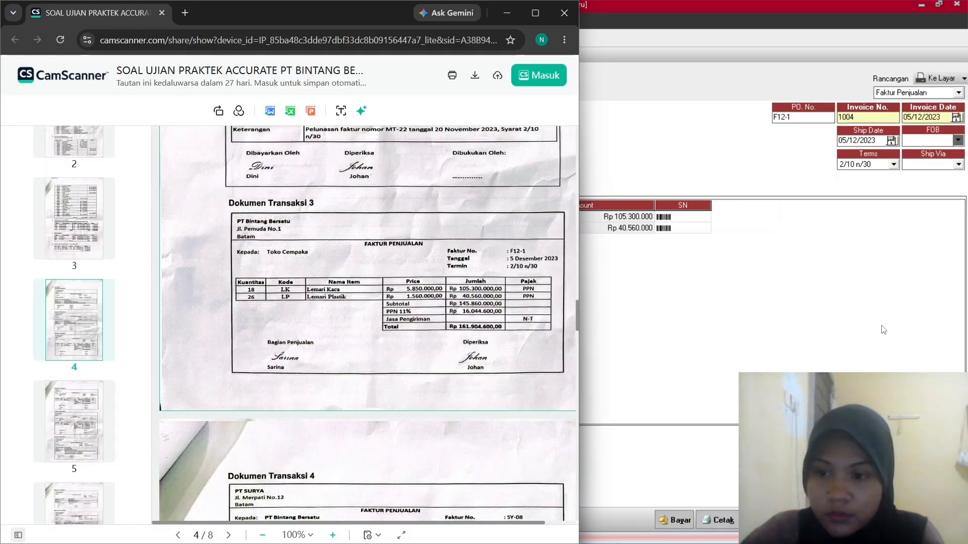
{"action": "left_click", "coordinate": [906, 348]}
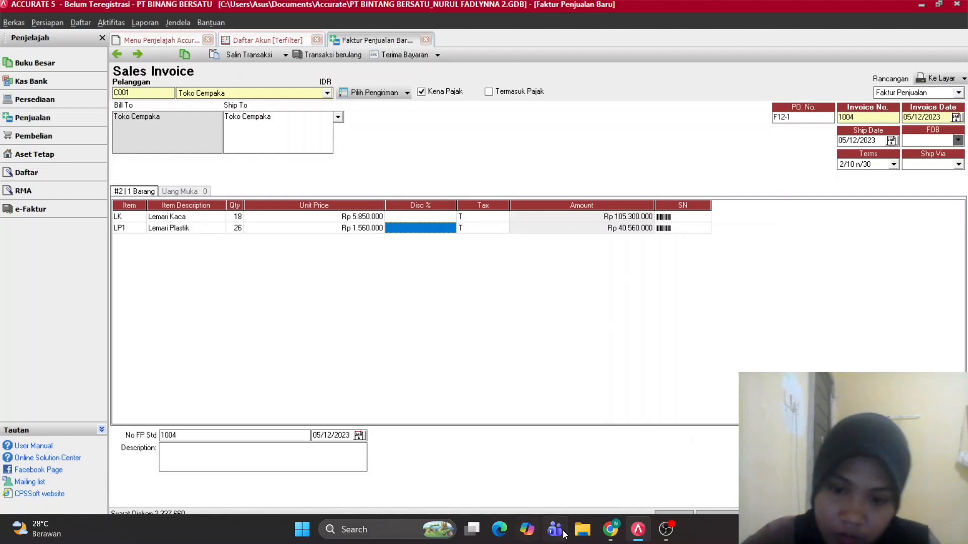
{"action": "left_click", "coordinate": [607, 532]}
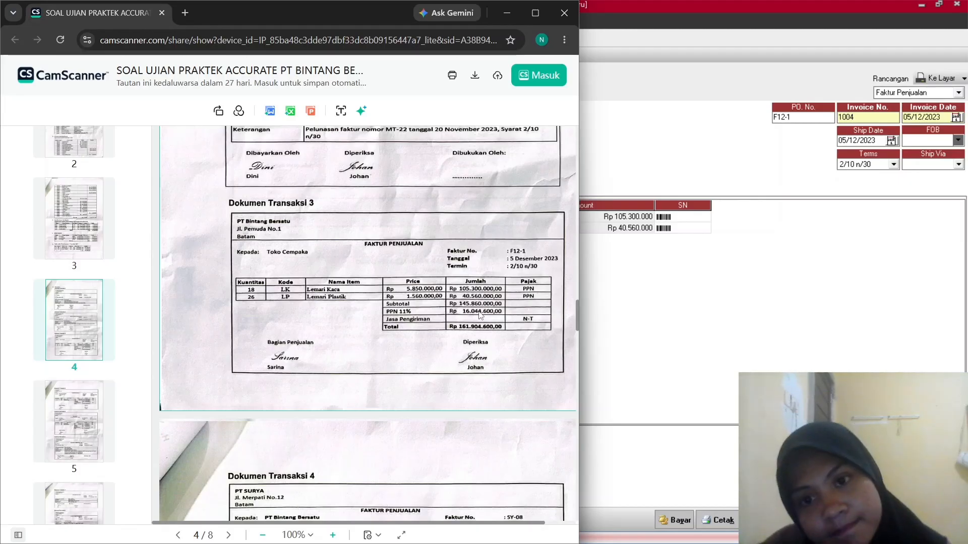
{"action": "left_click", "coordinate": [745, 283]}
Remove the stray blank third row after the Lemari Plastik line.
{"action": "left_click", "coordinate": [628, 231]}
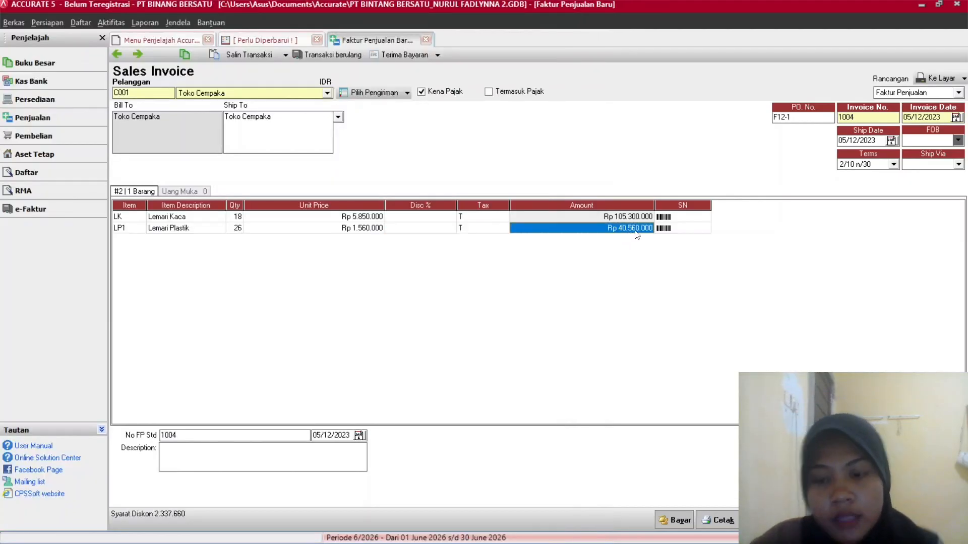
{"action": "key", "text": "Tab"}
{"action": "key", "text": "Tab"}
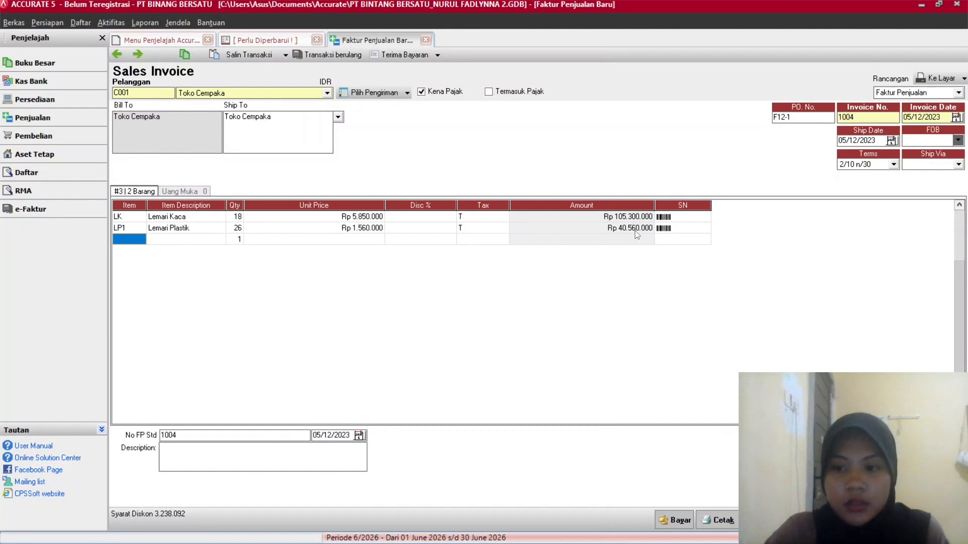
{"action": "key", "text": "Up"}
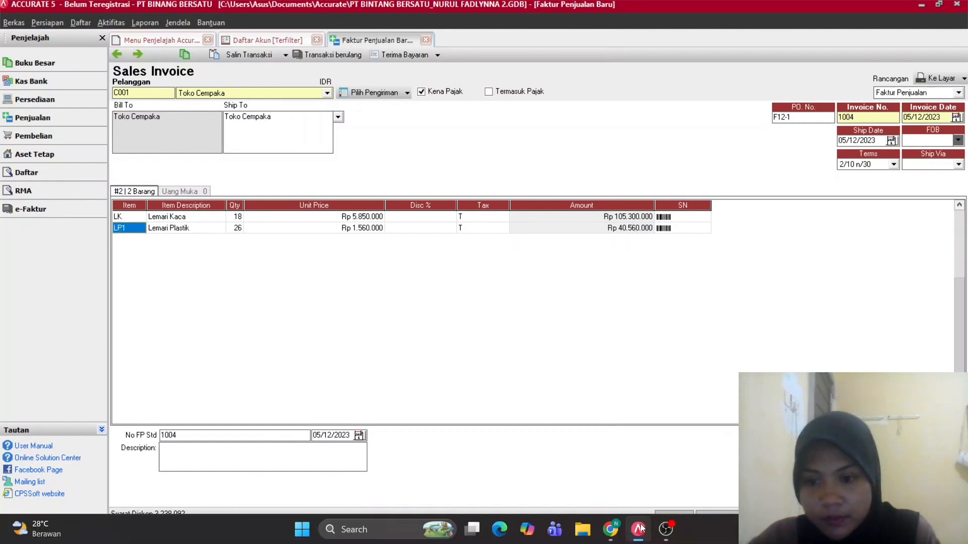
{"action": "left_click", "coordinate": [611, 529]}
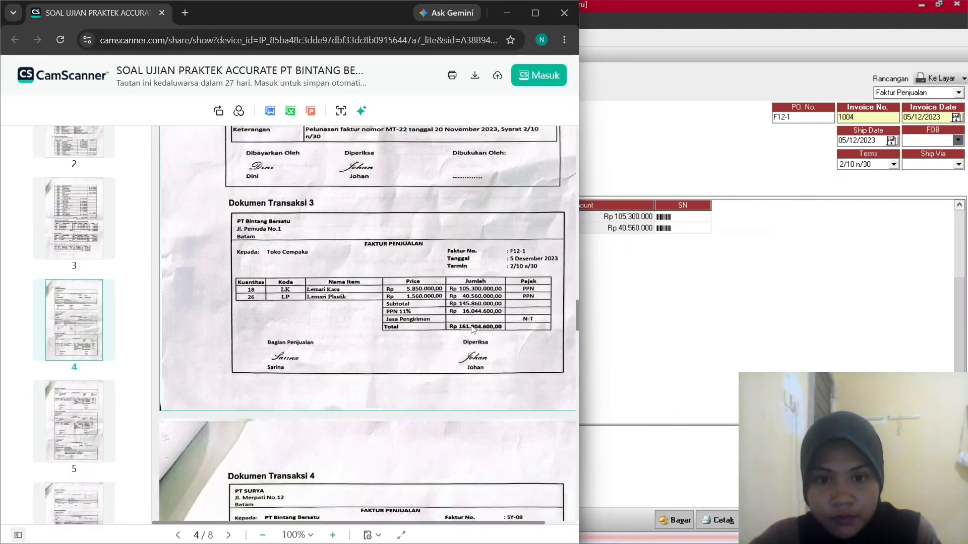
{"action": "left_click", "coordinate": [774, 337]}
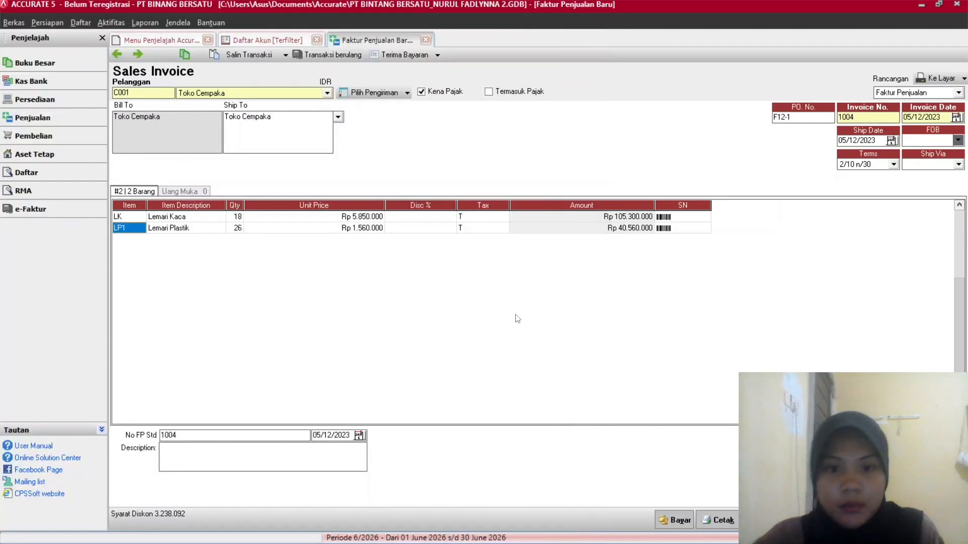
Describe the Toko Cempaka invoice as PENJUALAN BARANG DAGANG and save it as invoice 1004.
{"action": "left_click", "coordinate": [222, 463]}
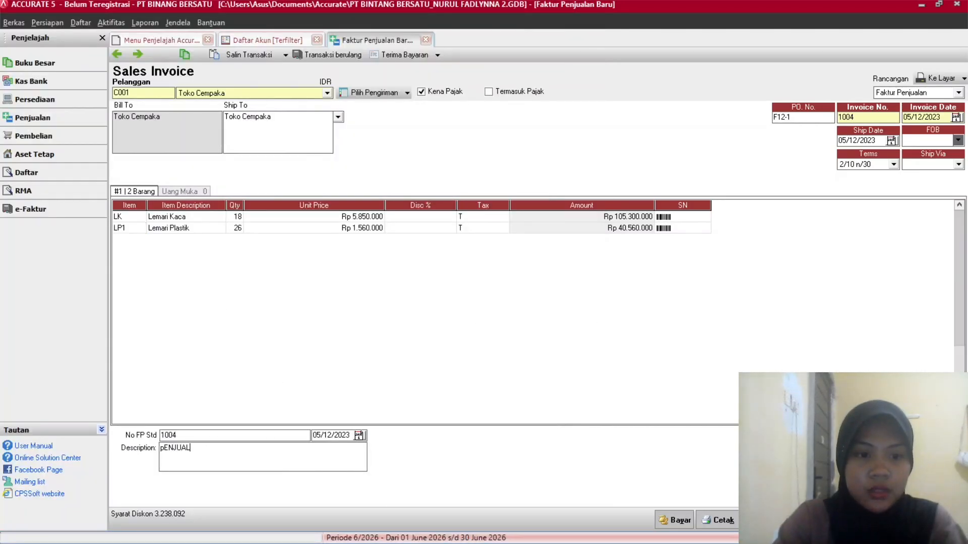
{"action": "key", "text": "BackSpace"}
{"action": "key", "text": "BackSpace"}
{"action": "key", "text": "BackSpace"}
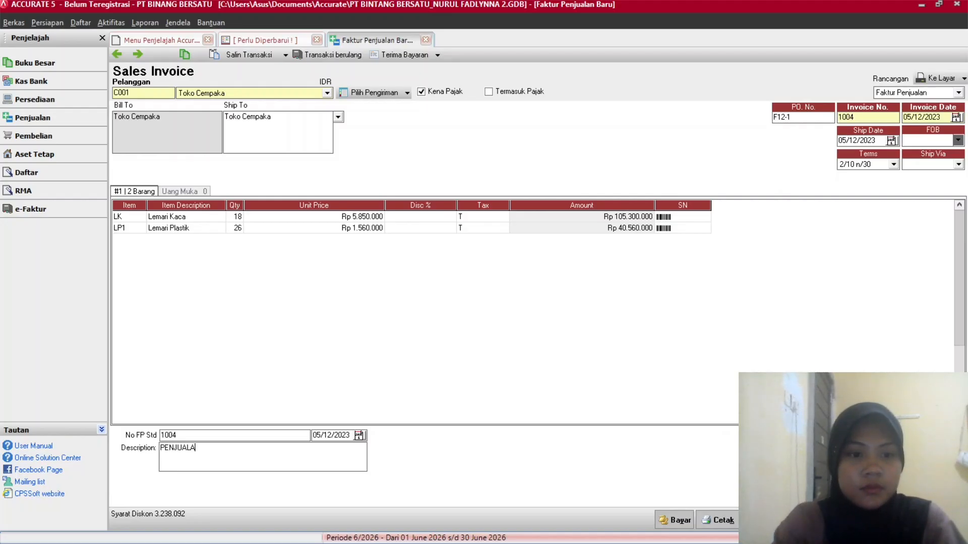
{"action": "type", "text": "UALAN "}
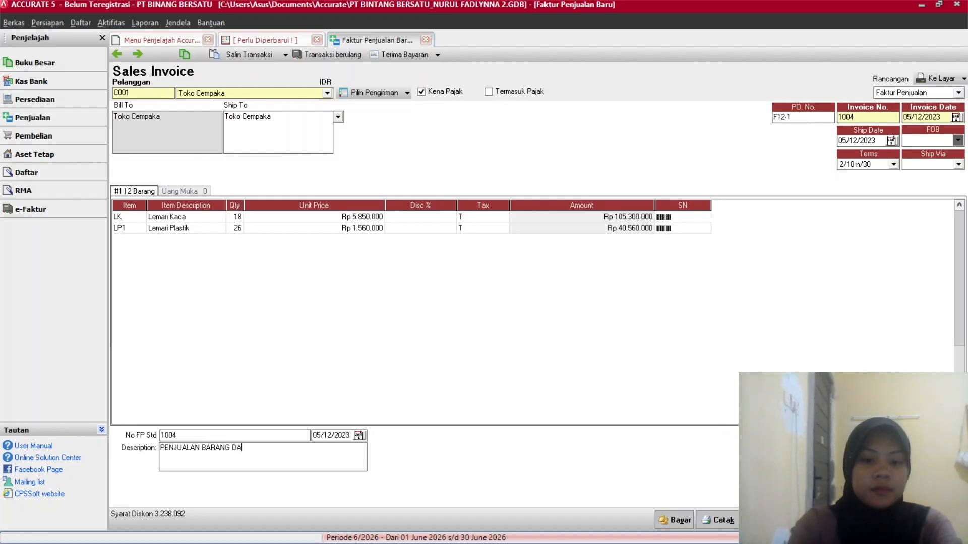
{"action": "type", "text": "BARANG DAGANG"}
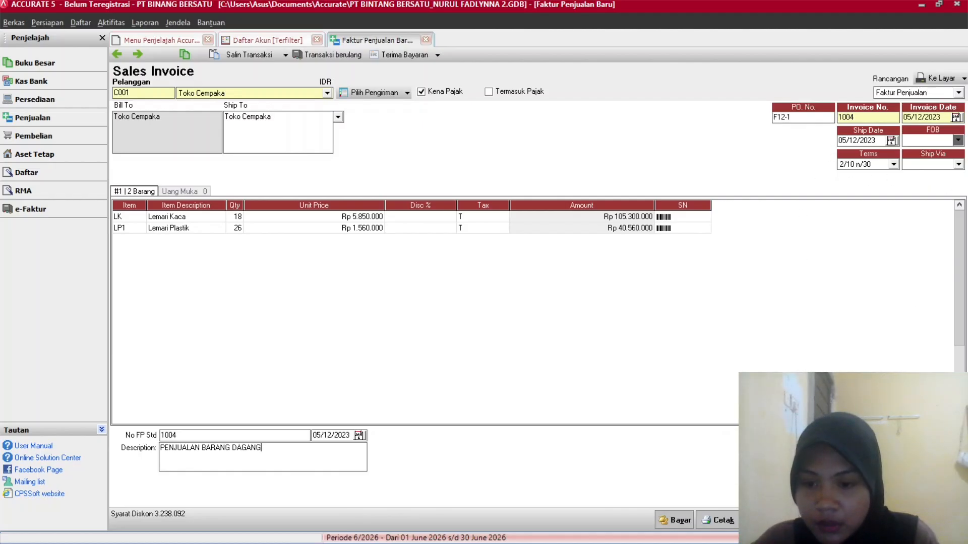
{"action": "left_click", "coordinate": [922, 519]}
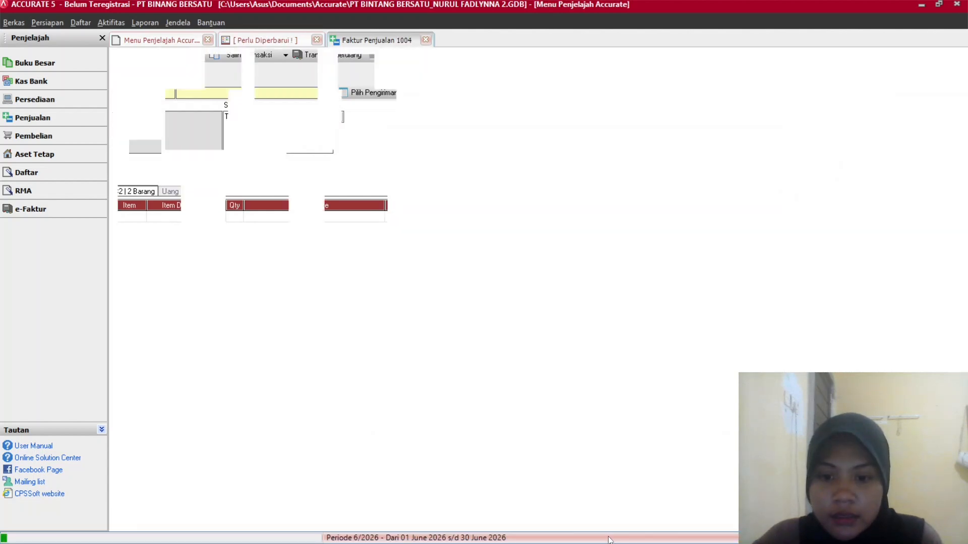
Review the exam document, then start a new purchase invoice from the Pembelian workflow.
{"action": "mouse_move", "coordinate": [610, 534]}
{"action": "left_click", "coordinate": [582, 529]}
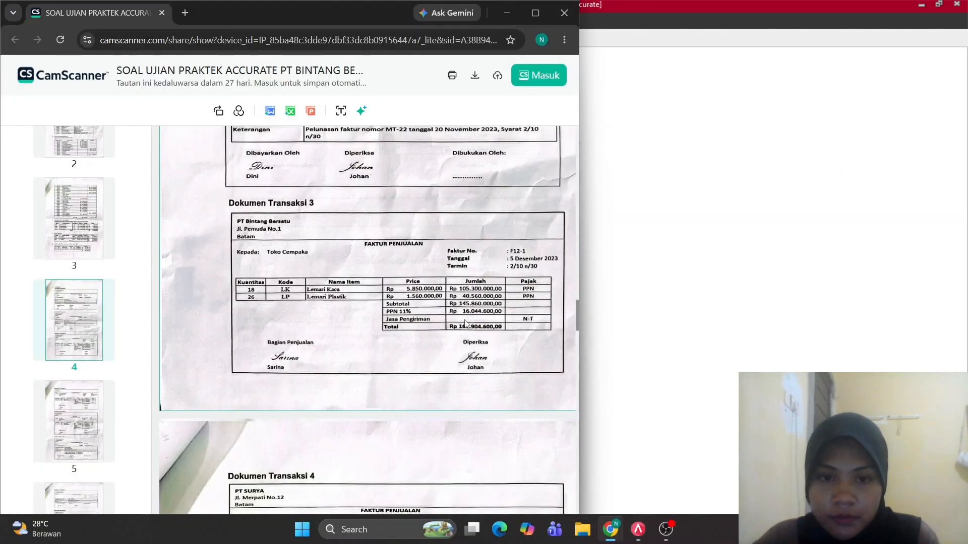
{"action": "scroll", "coordinate": [392, 290], "scroll_direction": "down", "scroll_amount": 1}
{"action": "scroll", "coordinate": [392, 291], "scroll_direction": "down", "scroll_amount": 8}
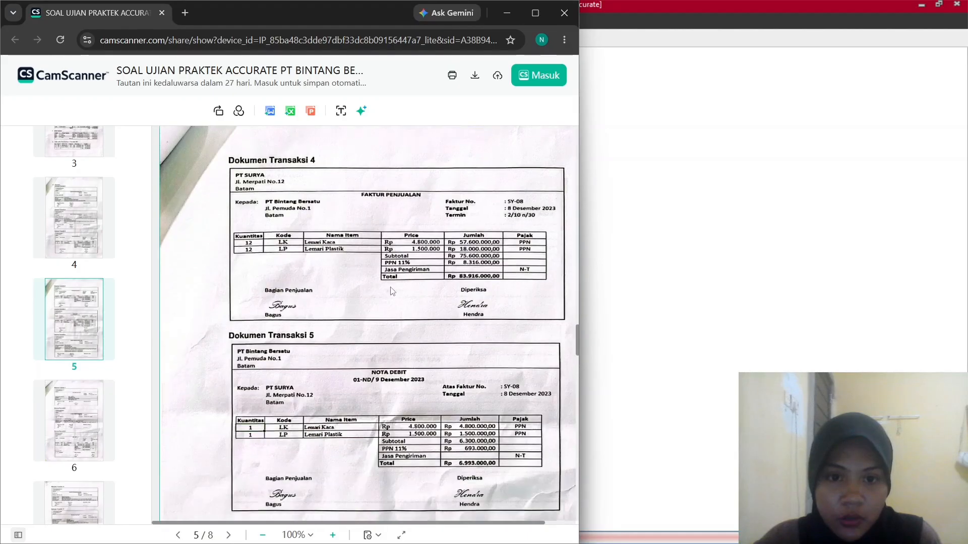
{"action": "scroll", "coordinate": [347, 228], "scroll_direction": "up", "scroll_amount": 1}
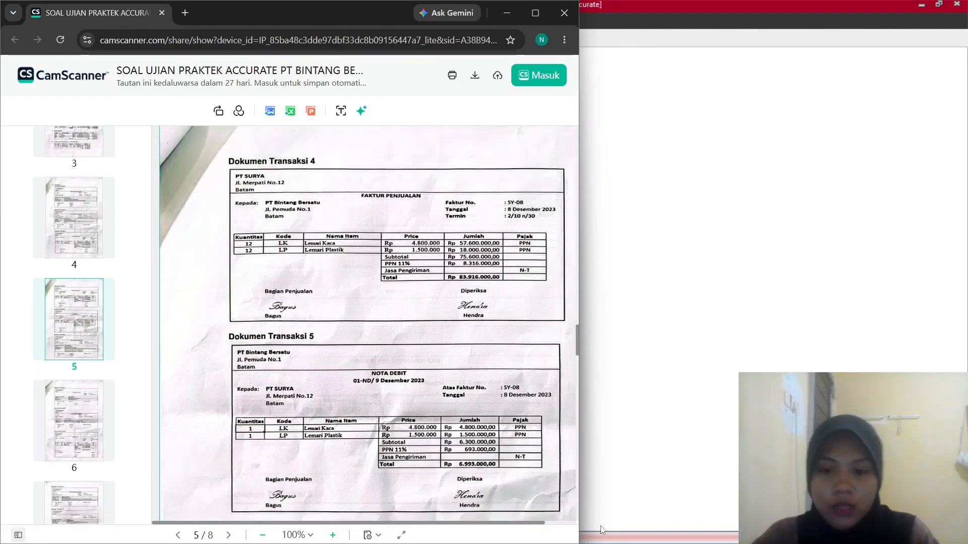
{"action": "left_click", "coordinate": [638, 532]}
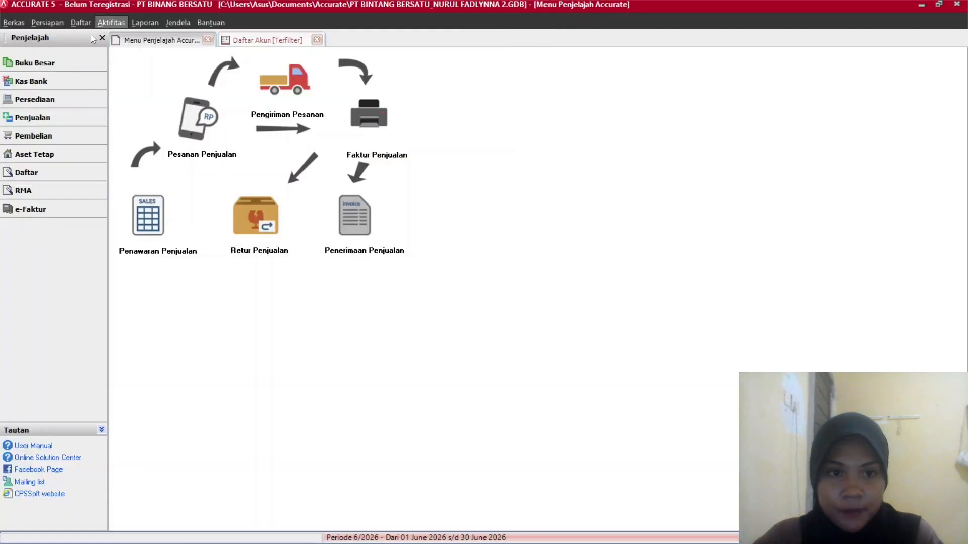
{"action": "left_click", "coordinate": [48, 135]}
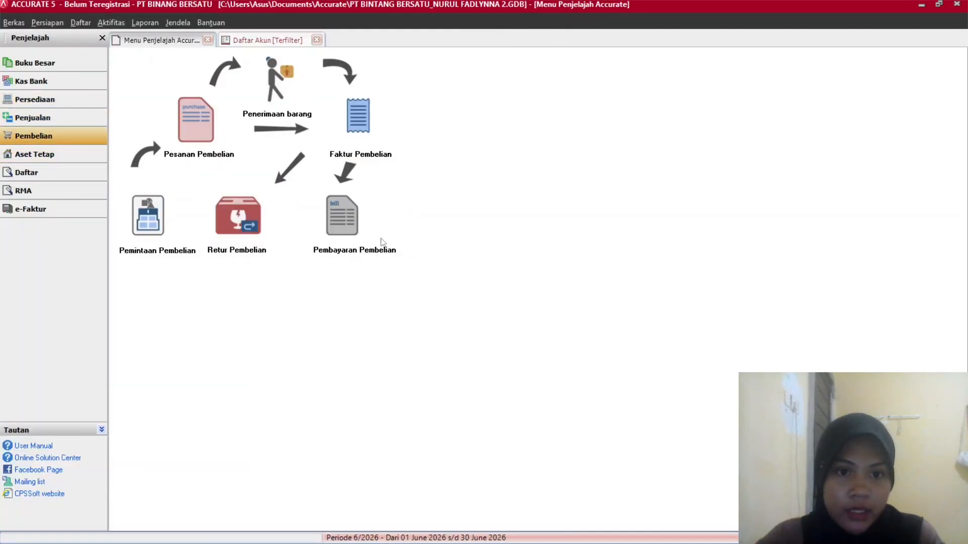
{"action": "left_click", "coordinate": [340, 128]}
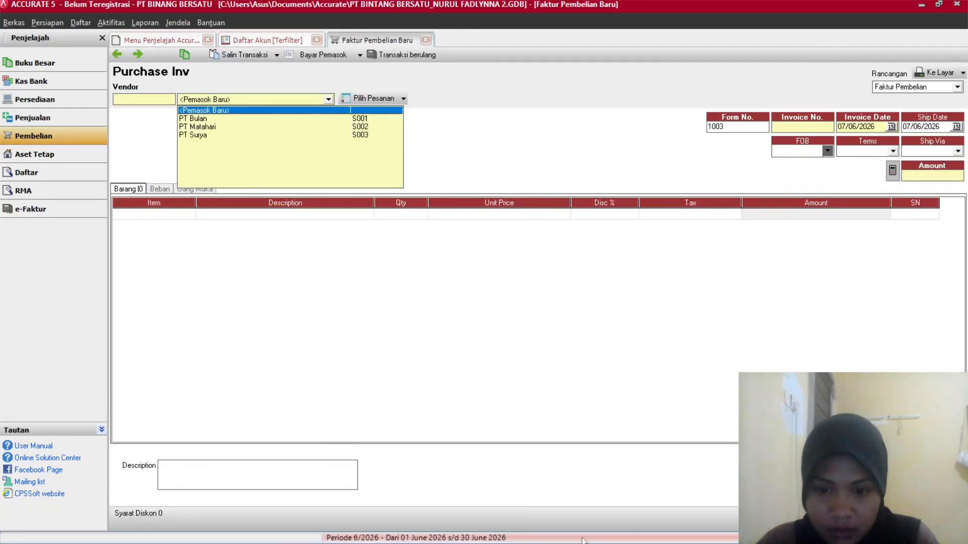
Set the purchase invoice vendor to PT Surya with invoice number SY-08.
{"action": "left_click", "coordinate": [609, 534]}
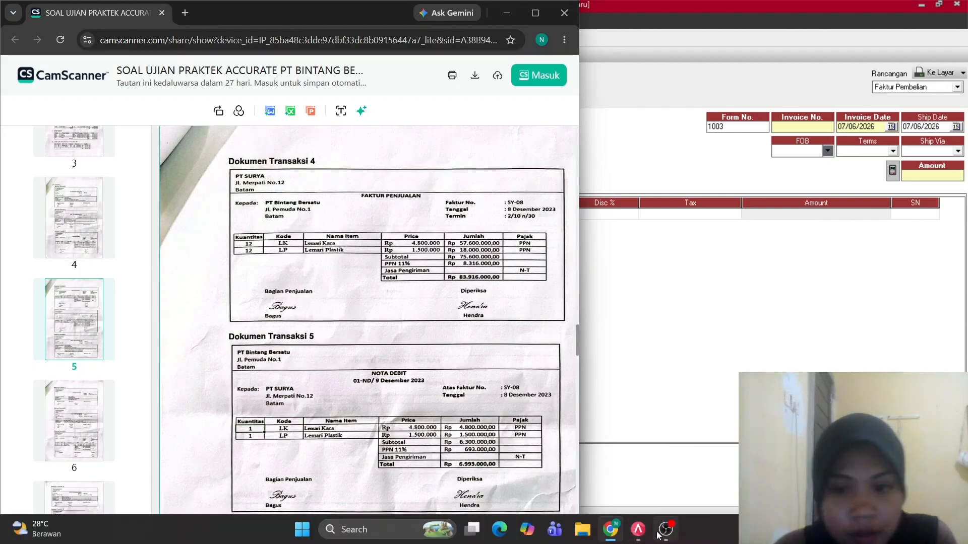
{"action": "left_click", "coordinate": [639, 522]}
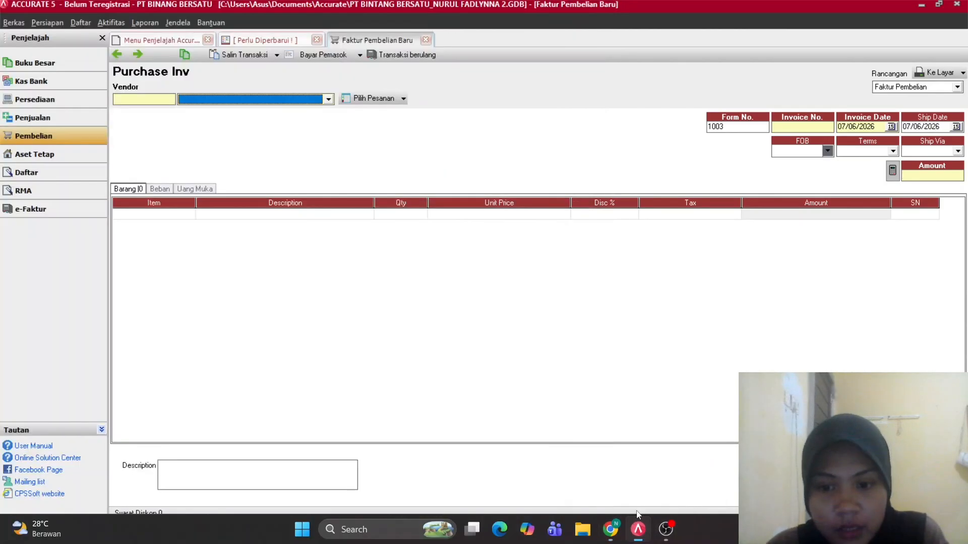
{"action": "left_click", "coordinate": [235, 100]}
{"action": "left_click", "coordinate": [201, 135]}
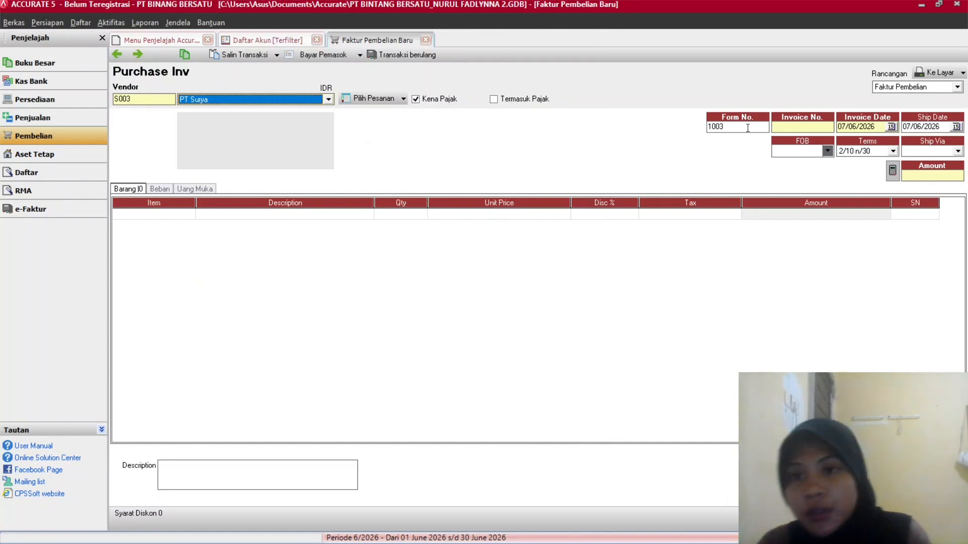
{"action": "left_click", "coordinate": [791, 127]}
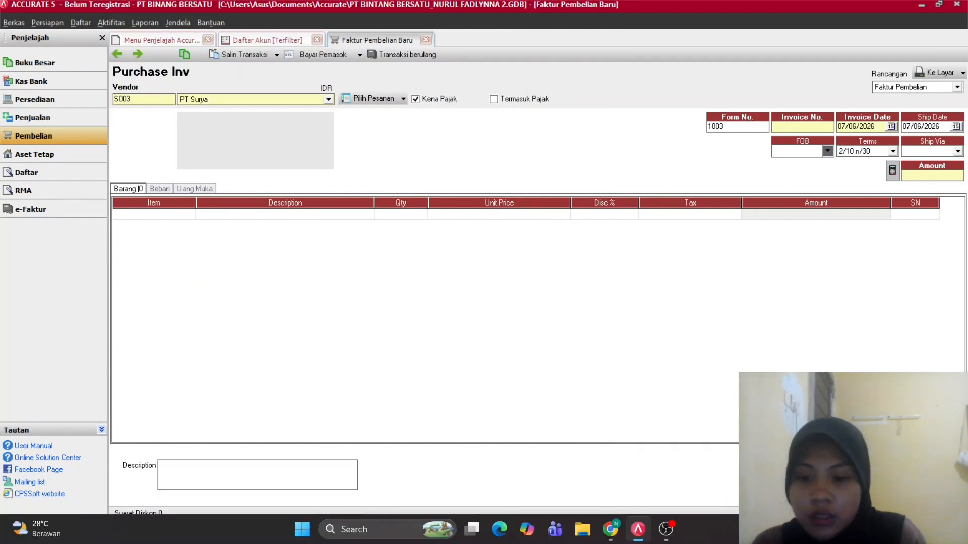
{"action": "left_click", "coordinate": [610, 530]}
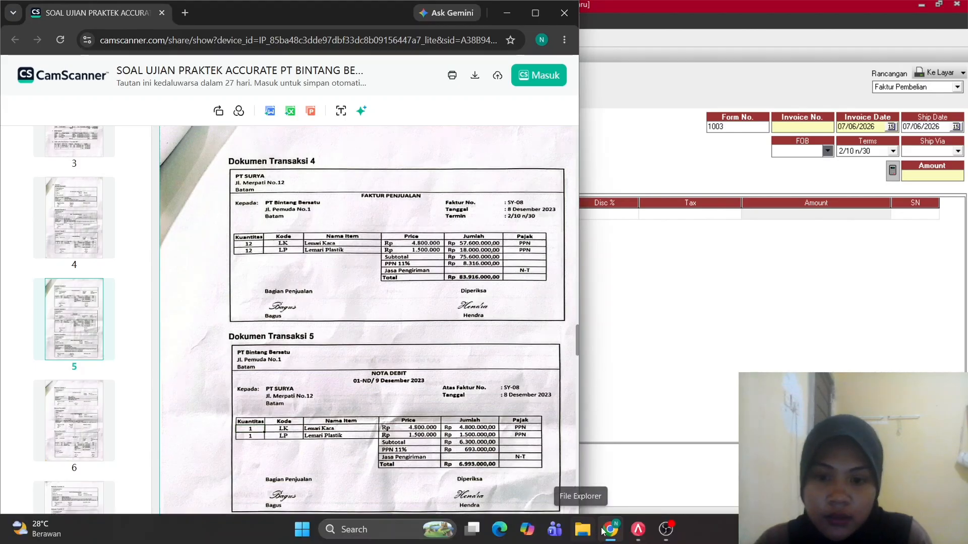
{"action": "left_click", "coordinate": [639, 529]}
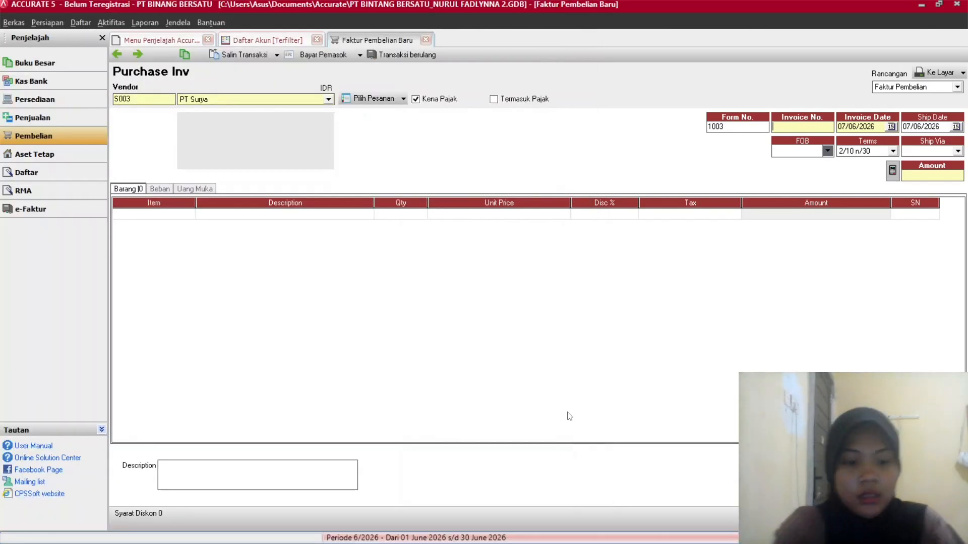
{"action": "type", "text": "sy"}
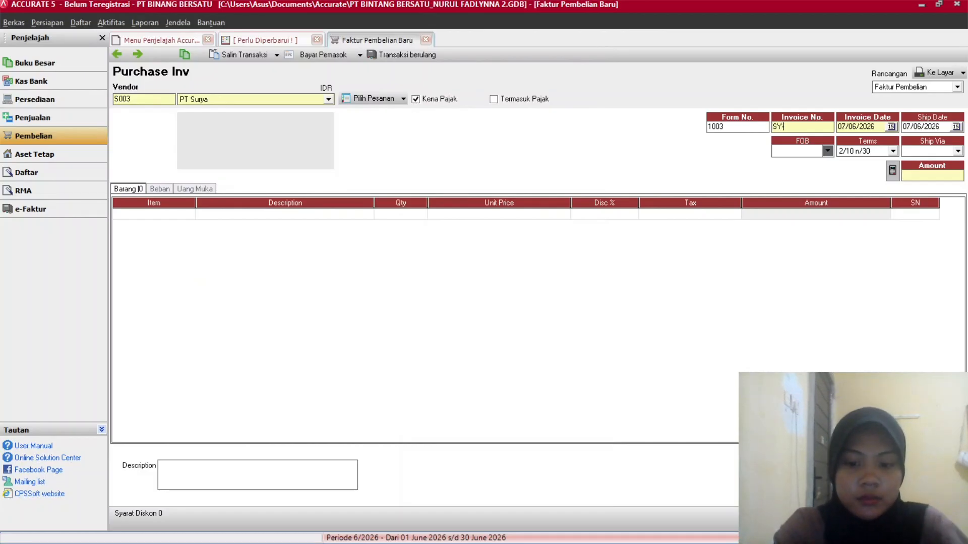
{"action": "key", "text": "Tab"}
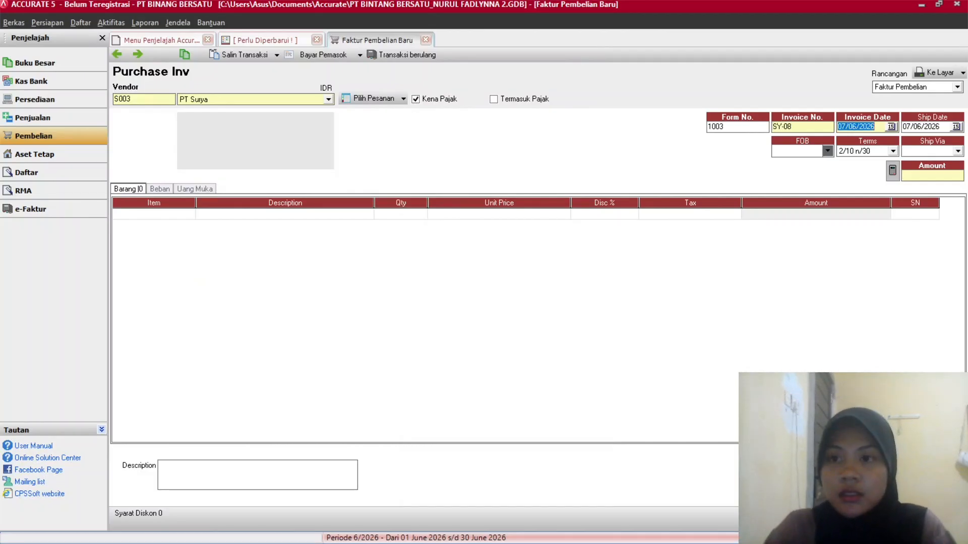
Set the invoice date and ship date both to 08/12/2023.
{"action": "mouse_move", "coordinate": [580, 524]}
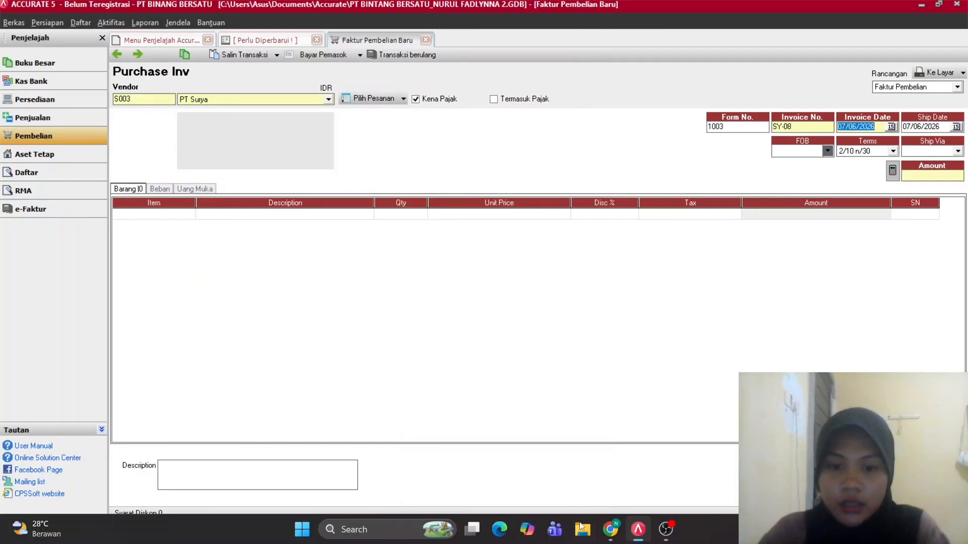
{"action": "left_click", "coordinate": [610, 529]}
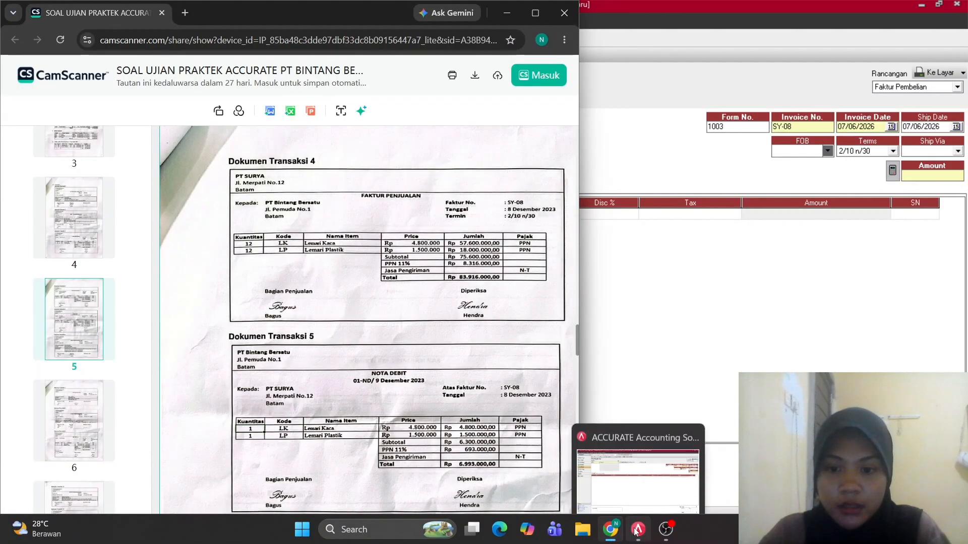
{"action": "left_click", "coordinate": [637, 529]}
{"action": "type", "text": "08/12/2"}
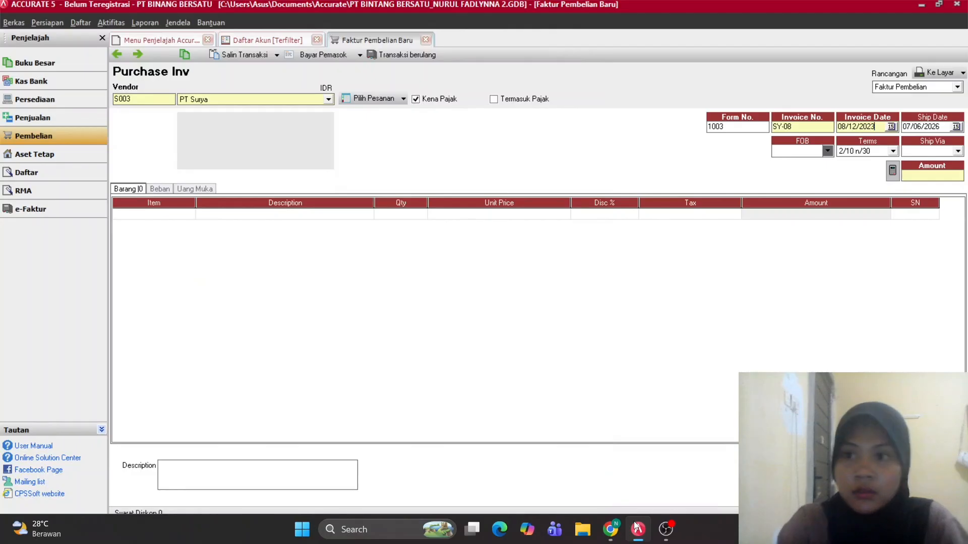
{"action": "key", "text": "Tab"}
{"action": "type", "text": "08/12/2"}
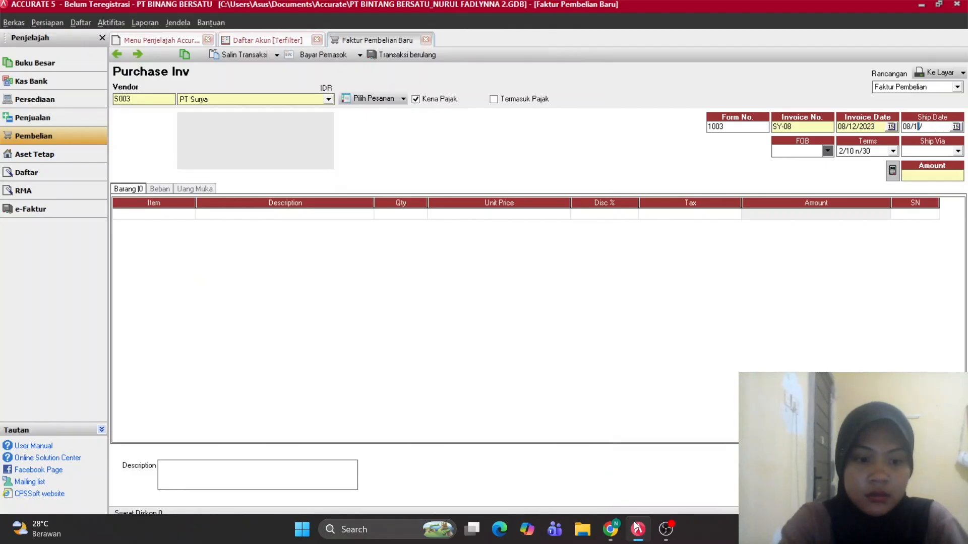
{"action": "key", "text": "Tab"}
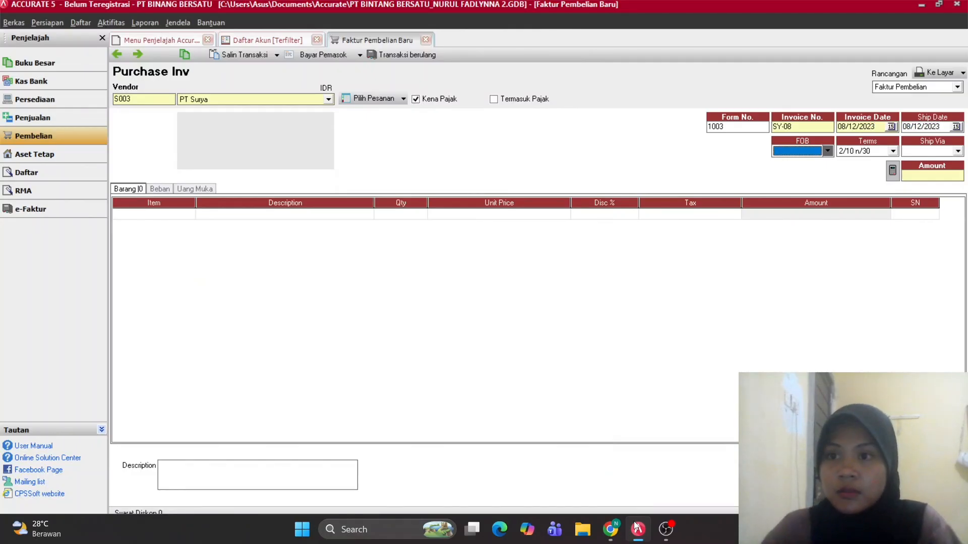
{"action": "left_click", "coordinate": [610, 529]}
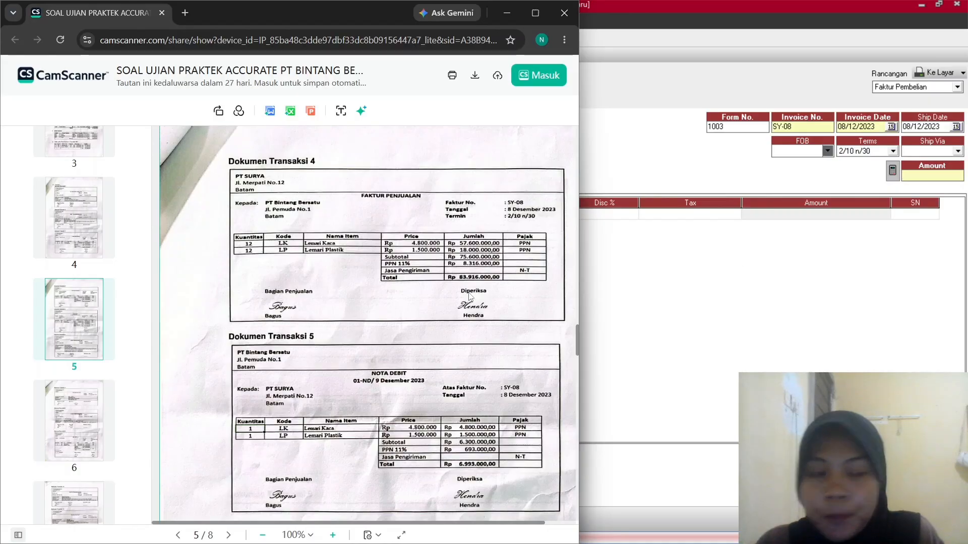
{"action": "left_click", "coordinate": [813, 342]}
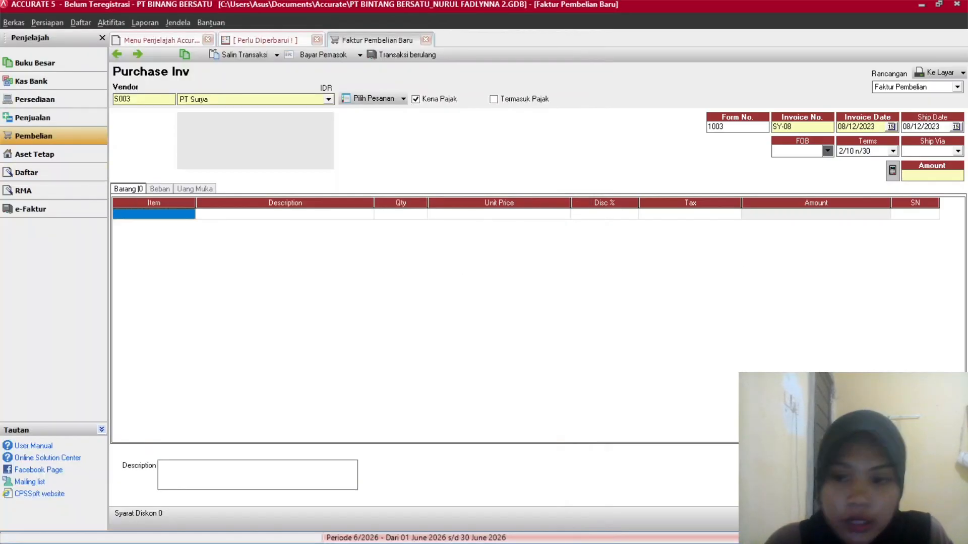
{"action": "left_click", "coordinate": [555, 529]}
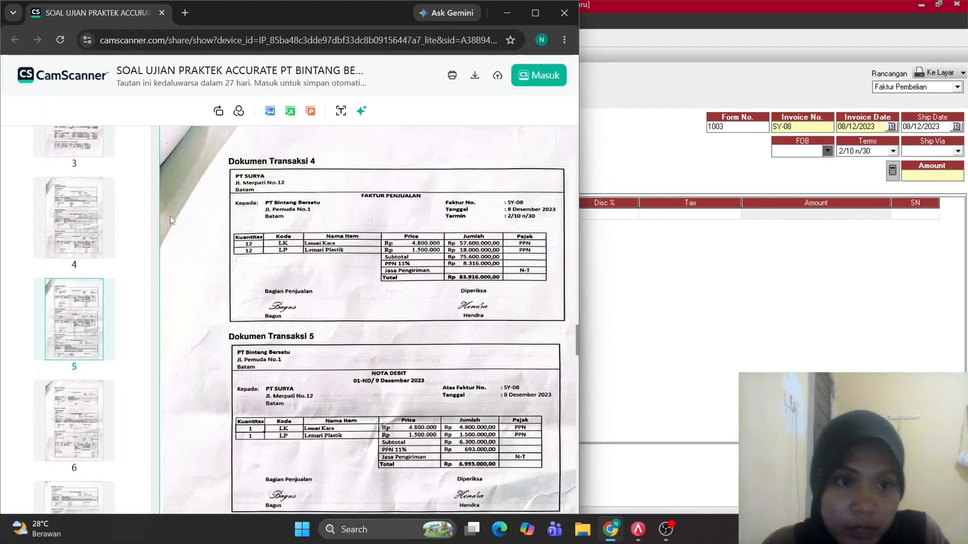
{"action": "left_click", "coordinate": [741, 257]}
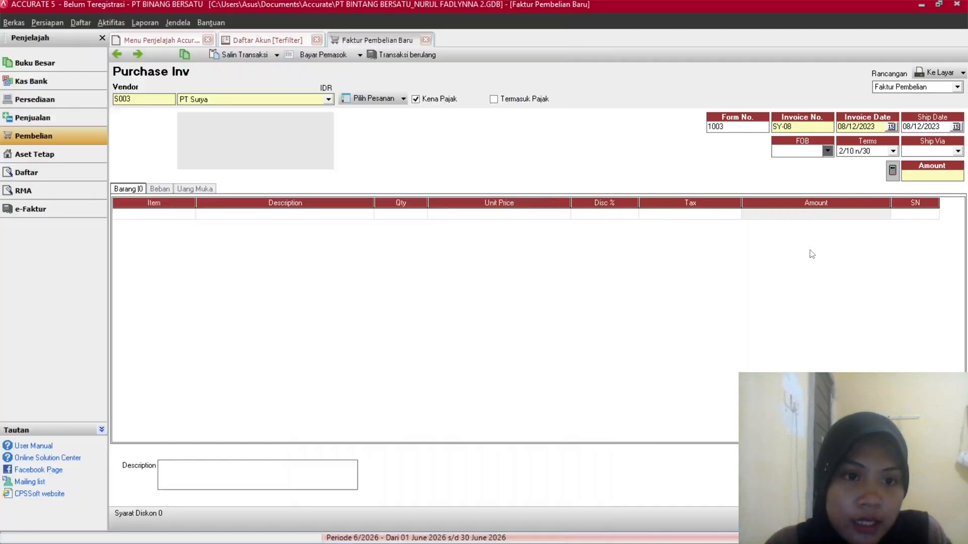
Add Lemari Kaca (LK) as the first line, quantity 12 at Rp 4.800.000.
{"action": "left_click", "coordinate": [177, 217]}
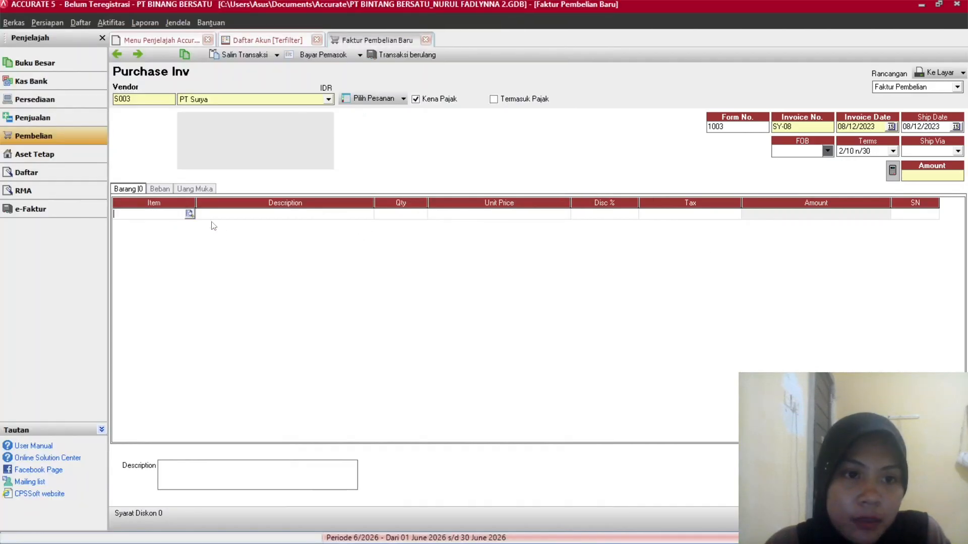
{"action": "left_click", "coordinate": [190, 214]}
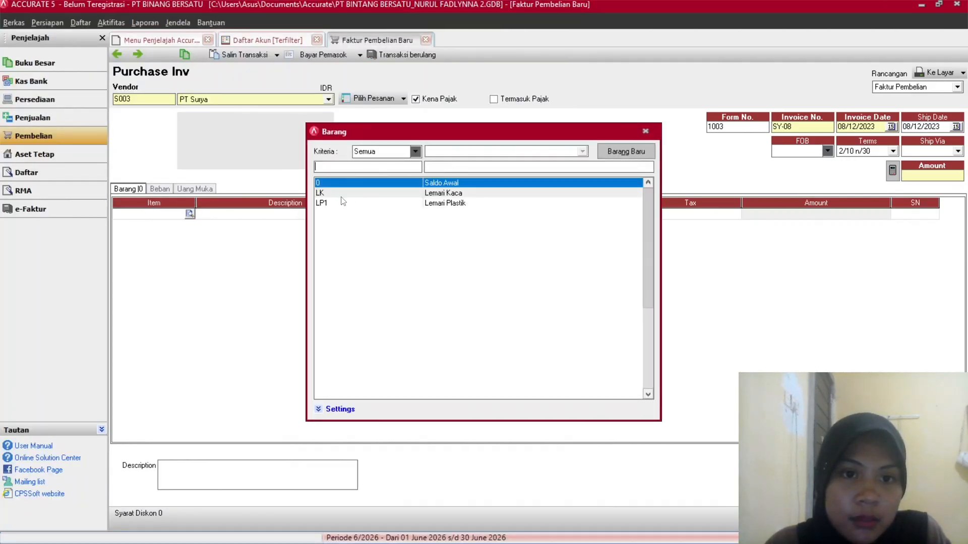
{"action": "double_click", "coordinate": [344, 191]}
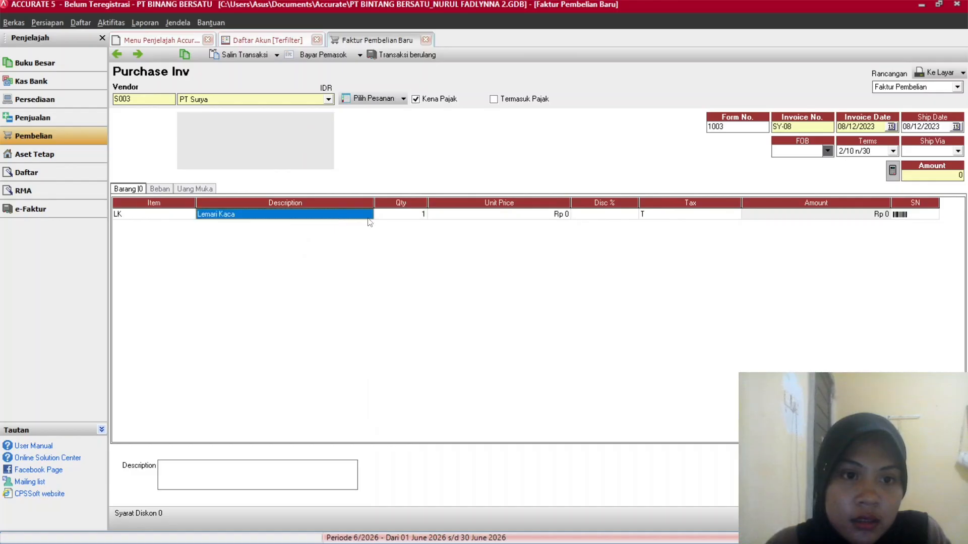
{"action": "left_click", "coordinate": [399, 218]}
{"action": "type", "text": "12"}
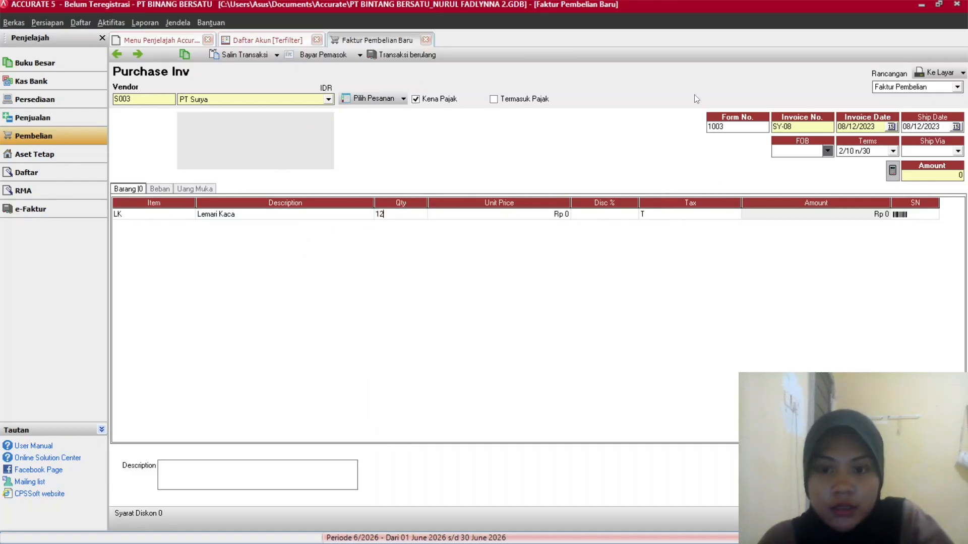
{"action": "key", "text": "Tab"}
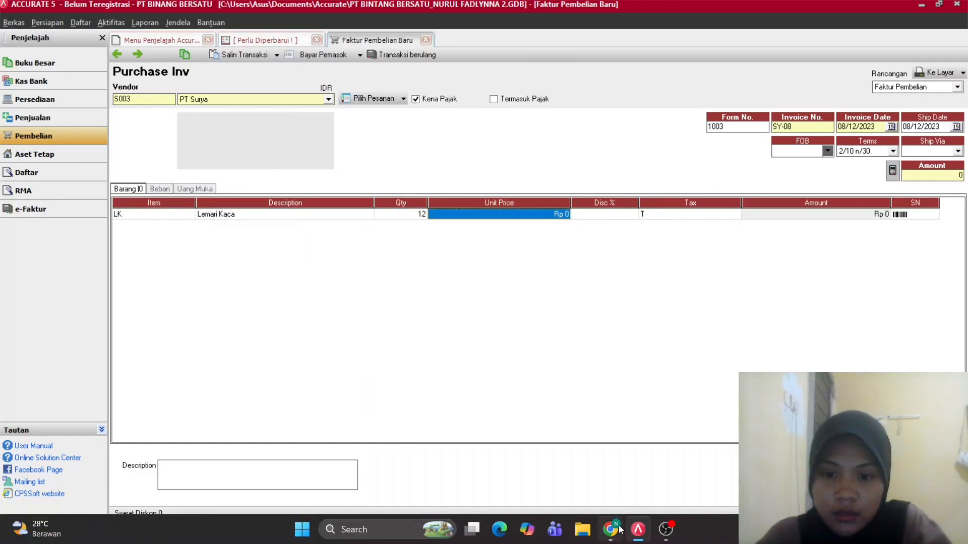
{"action": "left_click", "coordinate": [620, 529]}
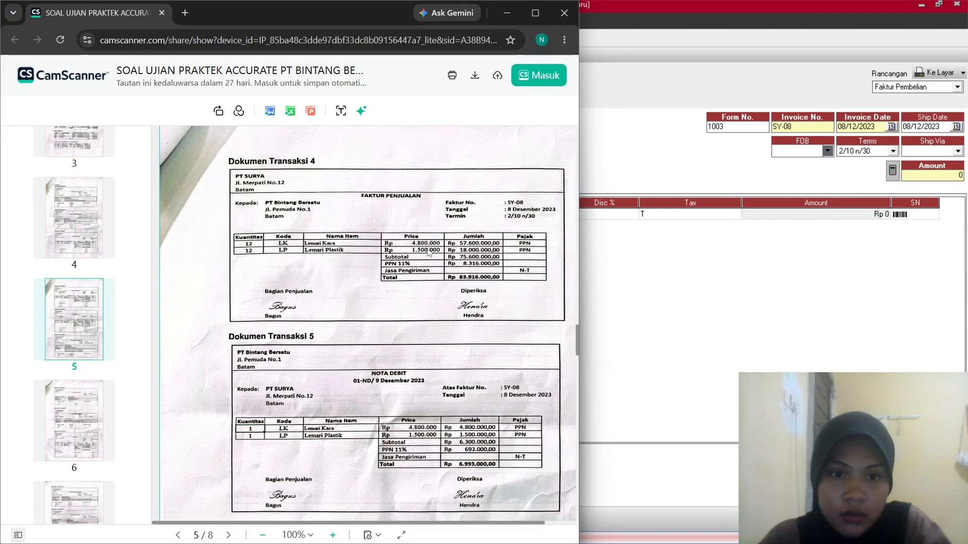
{"action": "left_click", "coordinate": [650, 247]}
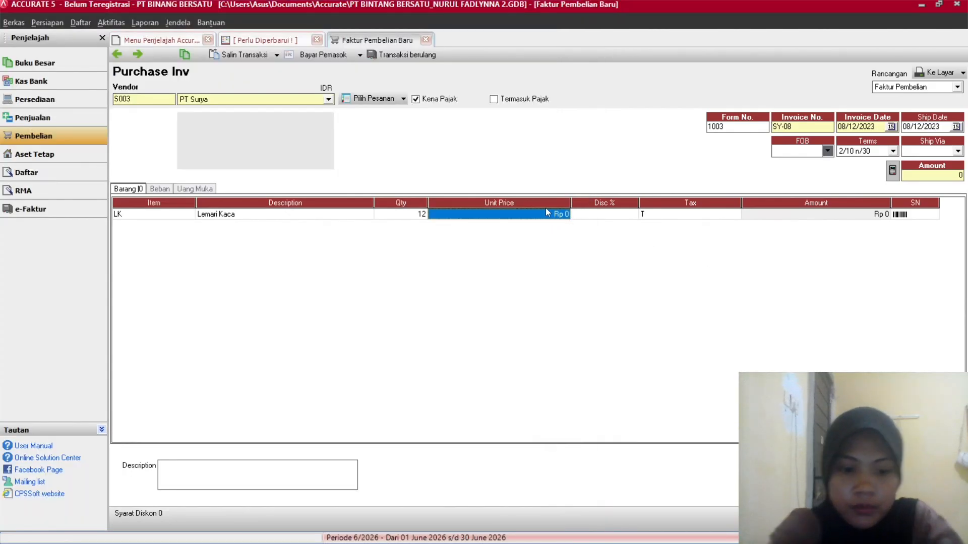
{"action": "type", "text": "480000"}
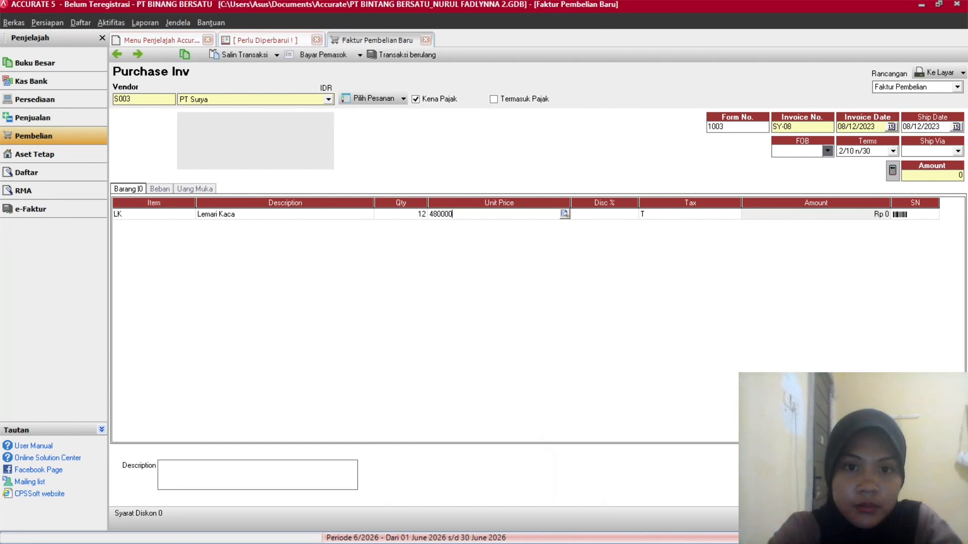
{"action": "key", "text": "Tab"}
{"action": "key", "text": "Return"}
{"action": "key", "text": "Return"}
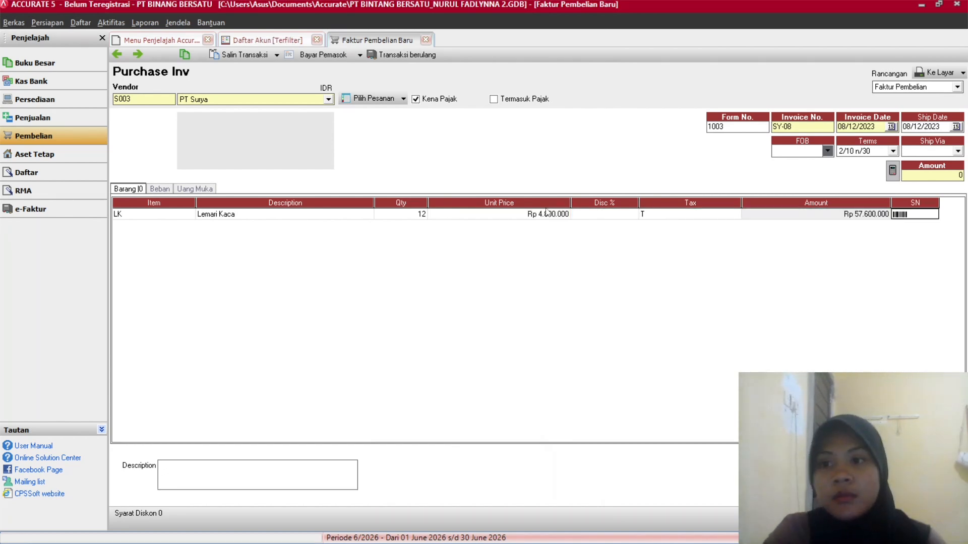
{"action": "mouse_move", "coordinate": [636, 537]}
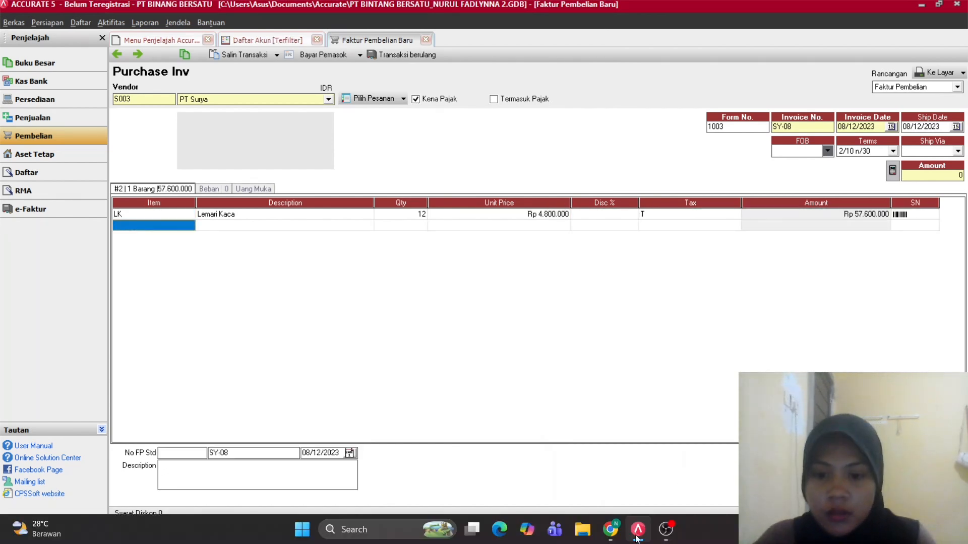
{"action": "left_click", "coordinate": [610, 529]}
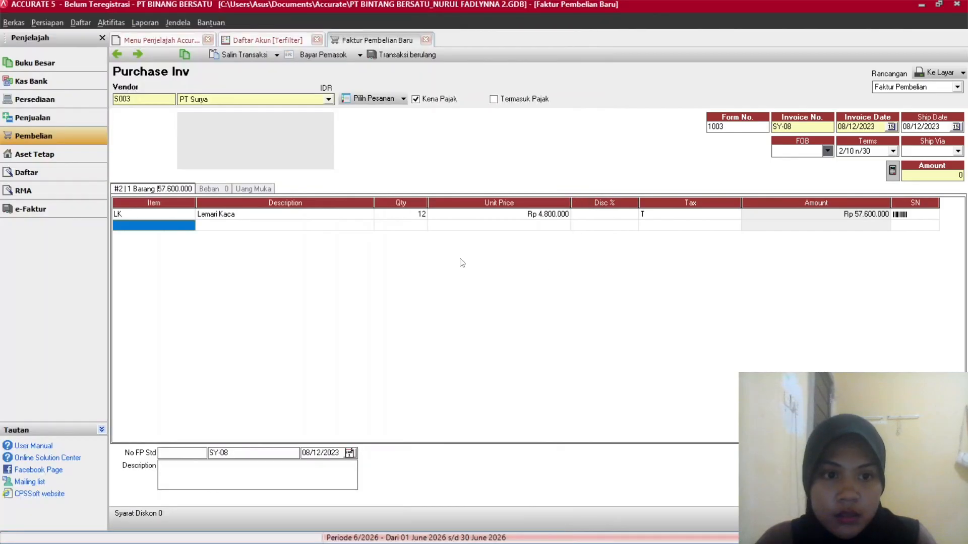
{"action": "key", "text": "alt+Tab"}
Add Lemari Plastik (LP1) as the second line, quantity 12 at Rp 1.500.000.
{"action": "left_click", "coordinate": [184, 224]}
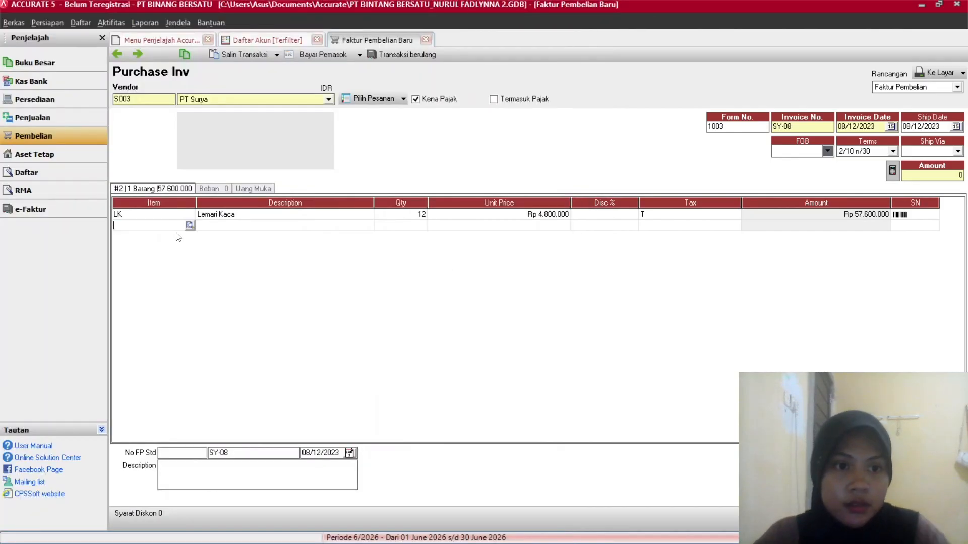
{"action": "left_click", "coordinate": [190, 225]}
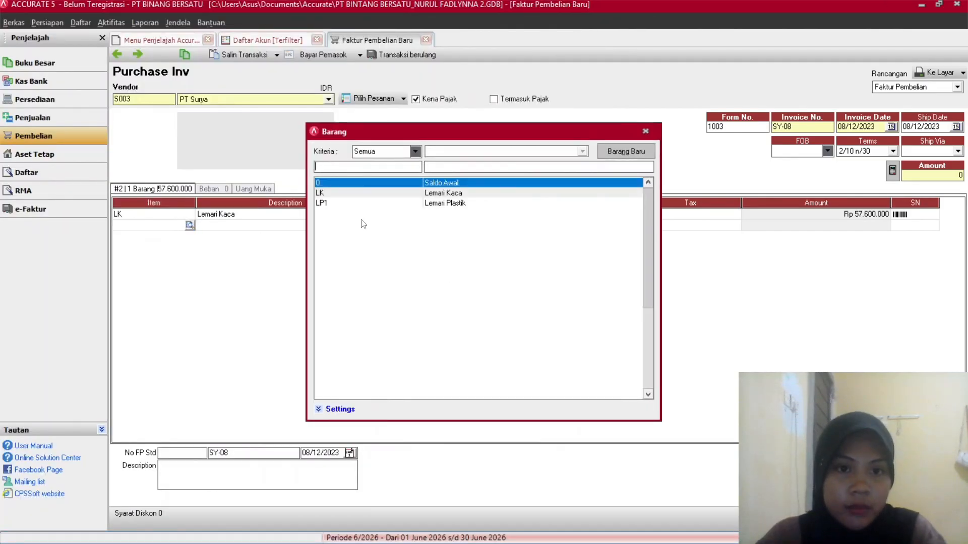
{"action": "key", "text": "Escape"}
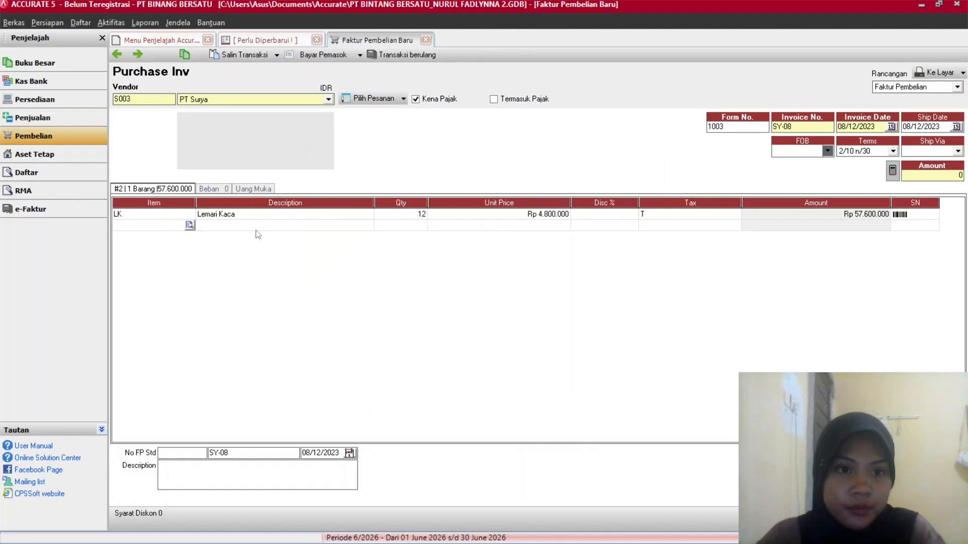
{"action": "left_click", "coordinate": [344, 229]}
{"action": "key", "text": "Tab"}
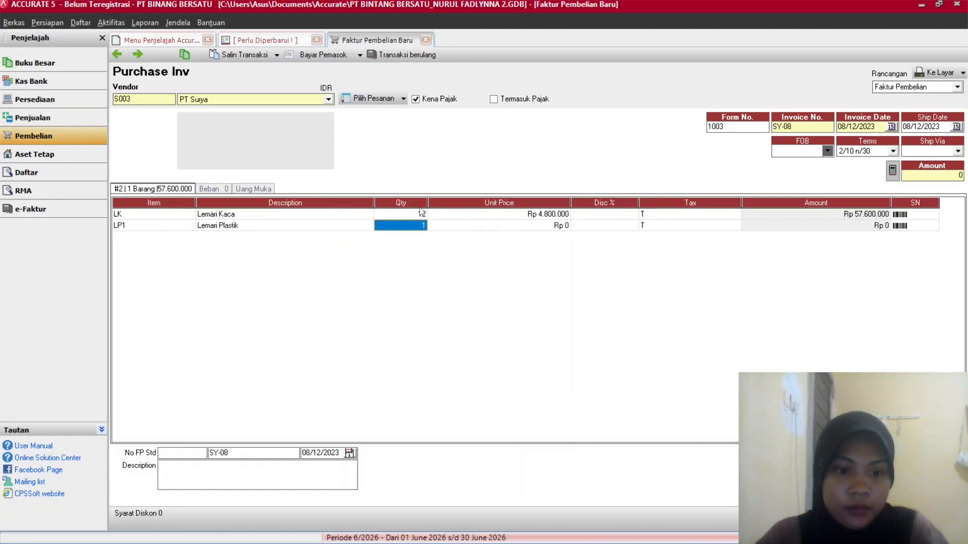
{"action": "type", "text": "12"}
{"action": "key", "text": "Tab"}
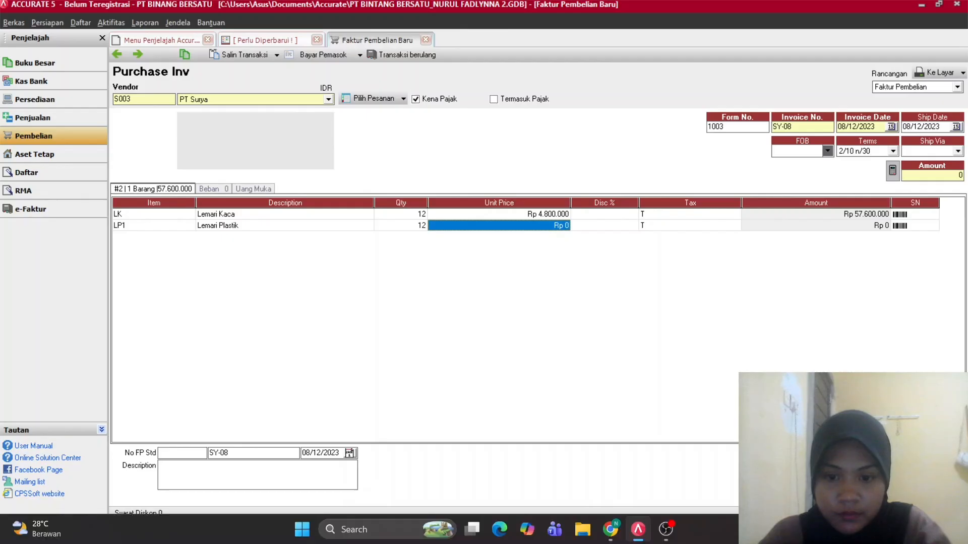
{"action": "left_click", "coordinate": [610, 529]}
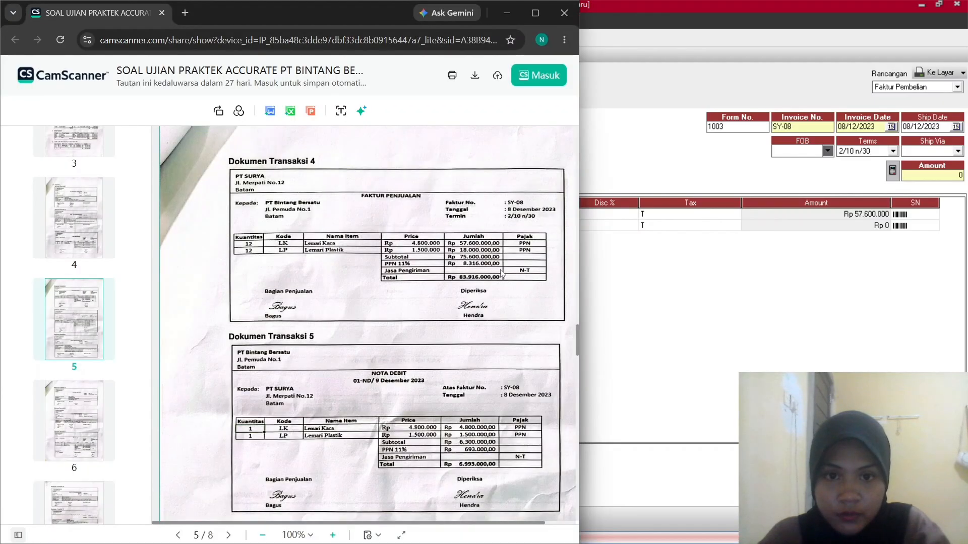
{"action": "key", "text": "alt+Tab"}
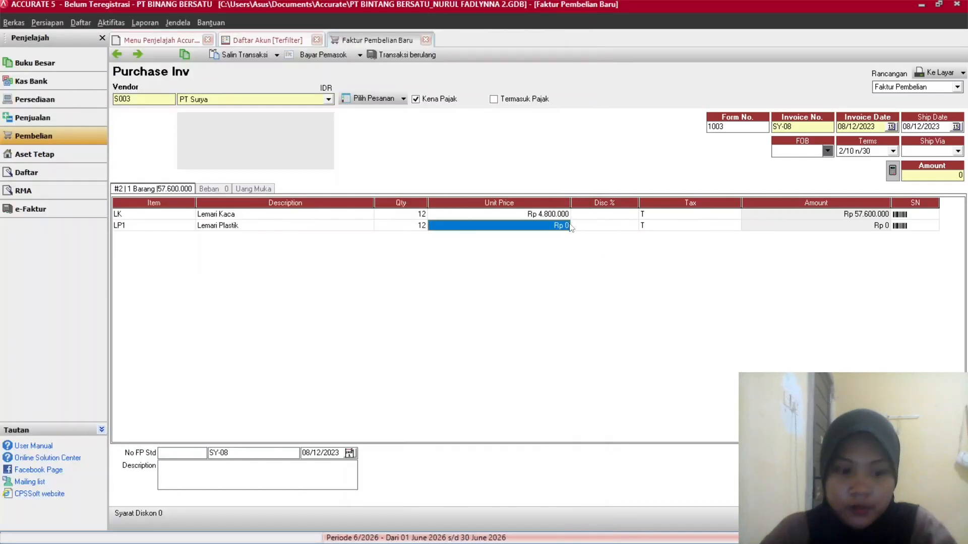
{"action": "type", "text": "1.500"}
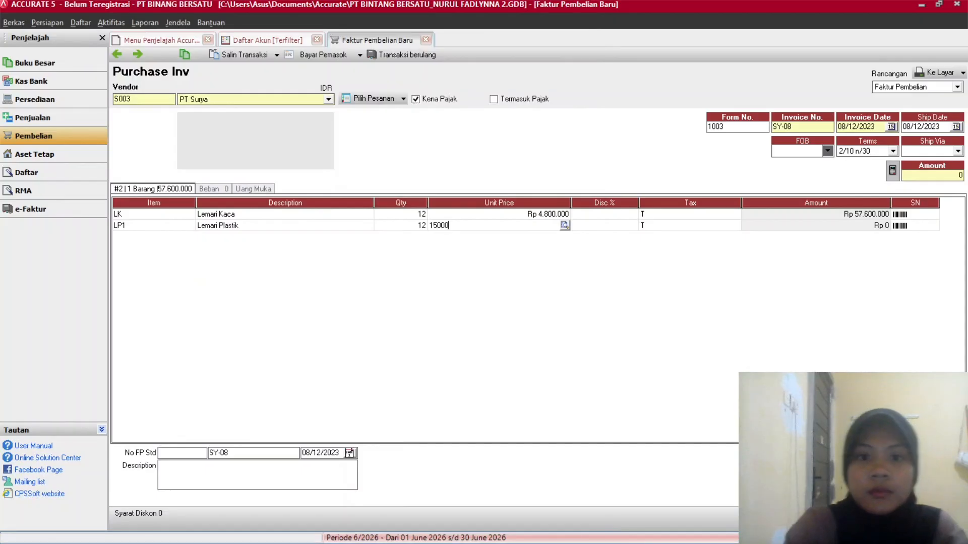
{"action": "type", "text": ".000"}
{"action": "left_click", "coordinate": [572, 225]}
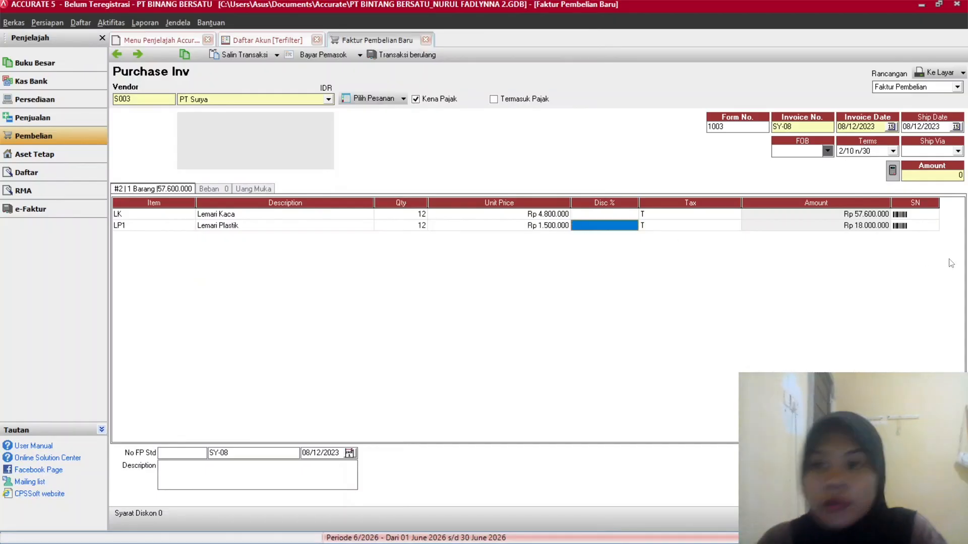
{"action": "key", "text": "Tab"}
{"action": "key", "text": "Tab"}
{"action": "key", "text": "Tab"}
{"action": "key", "text": "Tab"}
{"action": "key", "text": "Tab"}
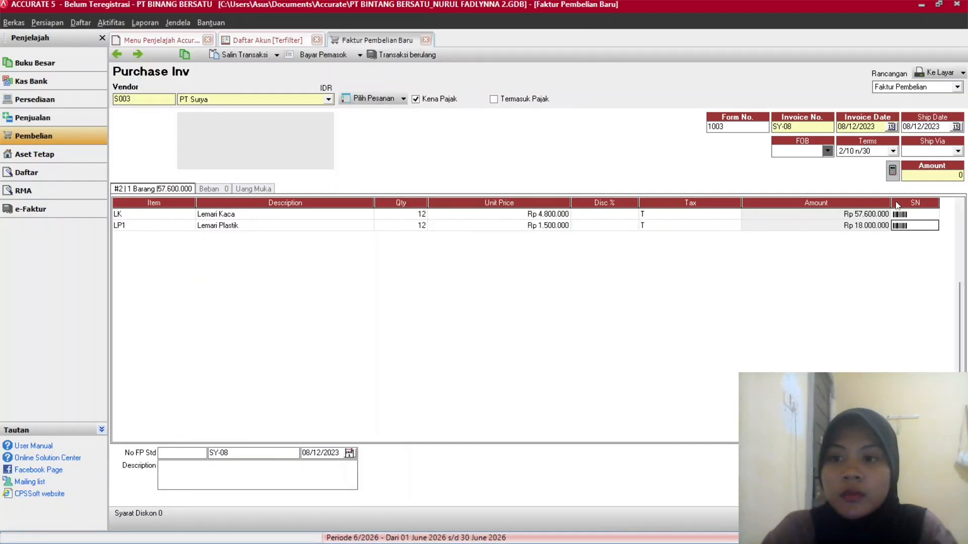
Verify the 83.916.000 total against the source and describe invoice SY-08 as PEMBELIAN BARANG DAGANG.
{"action": "mouse_move", "coordinate": [642, 535]}
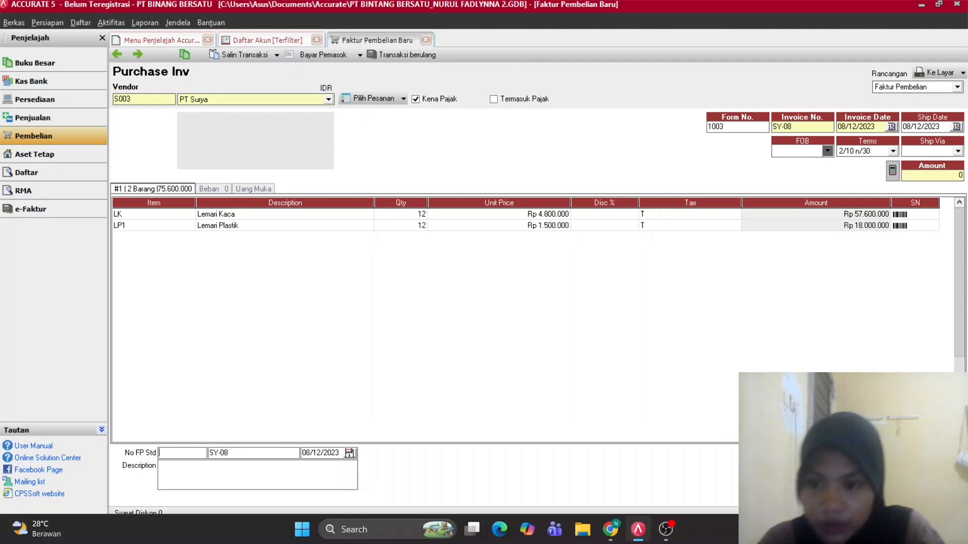
{"action": "left_click", "coordinate": [609, 539]}
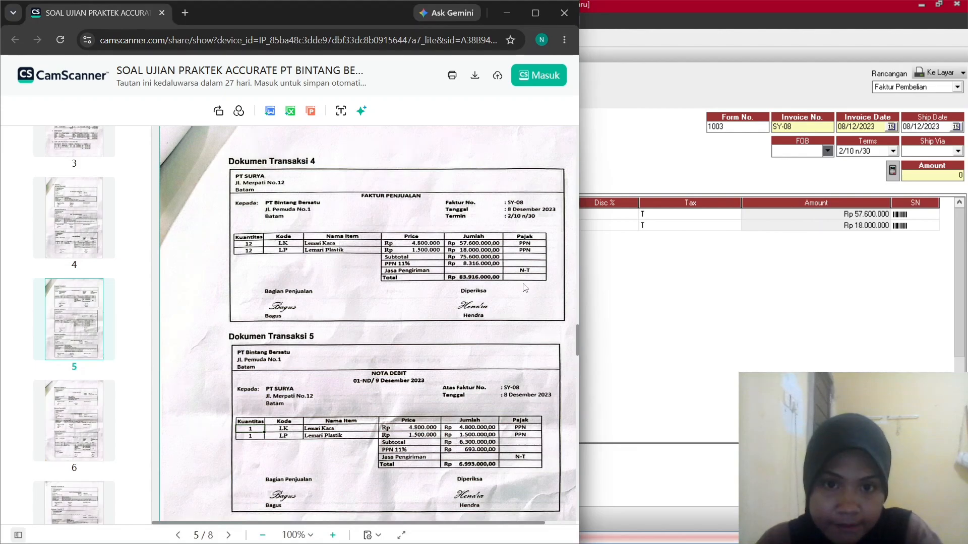
{"action": "left_click", "coordinate": [690, 266]}
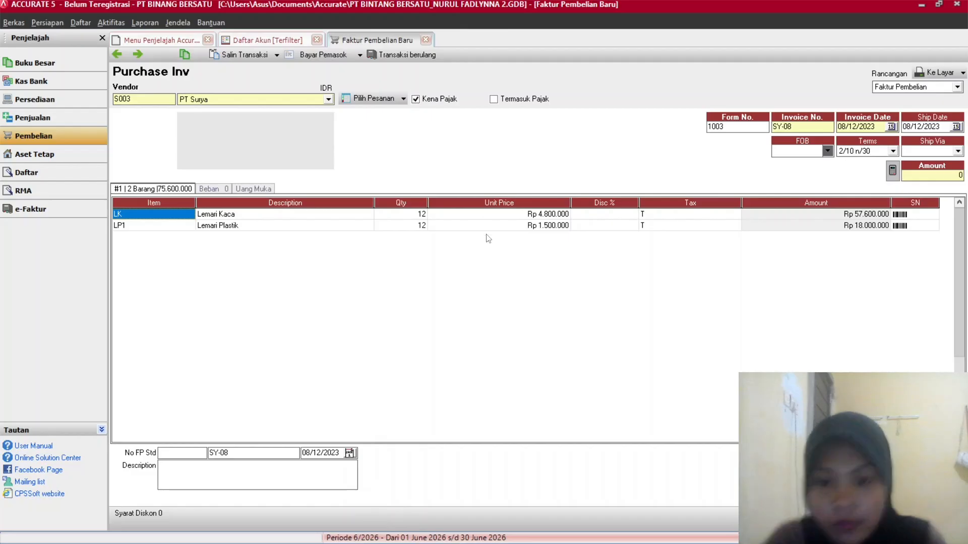
{"action": "left_click", "coordinate": [610, 529]}
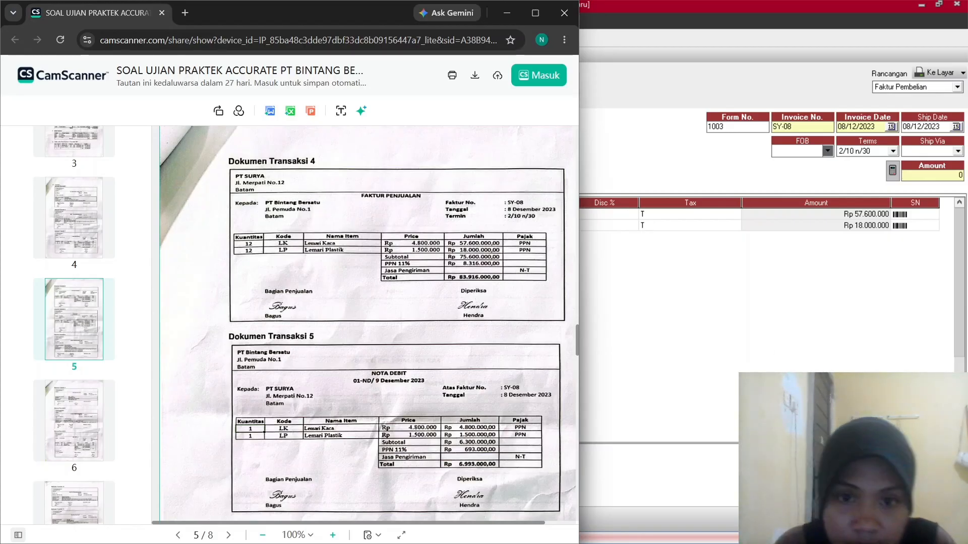
{"action": "left_click", "coordinate": [892, 171]}
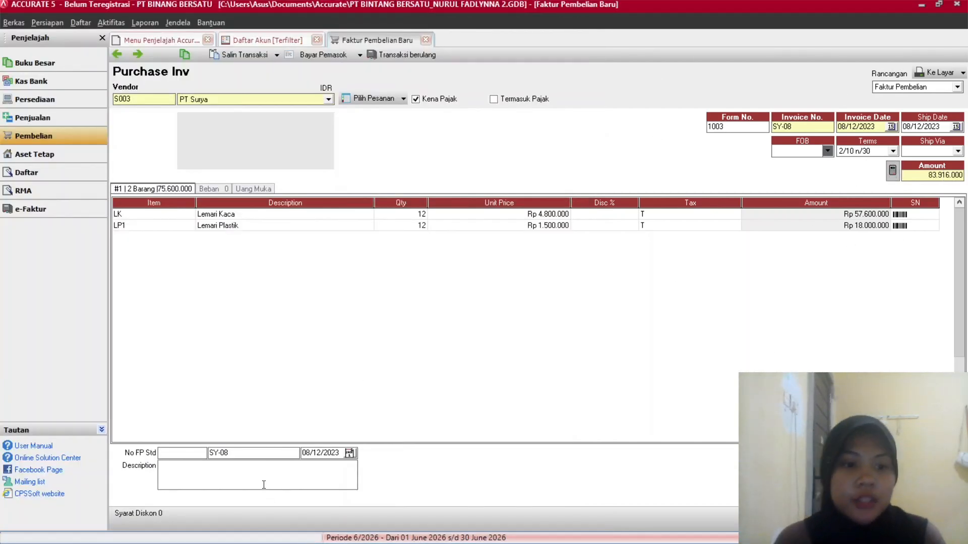
{"action": "type", "text": "P"}
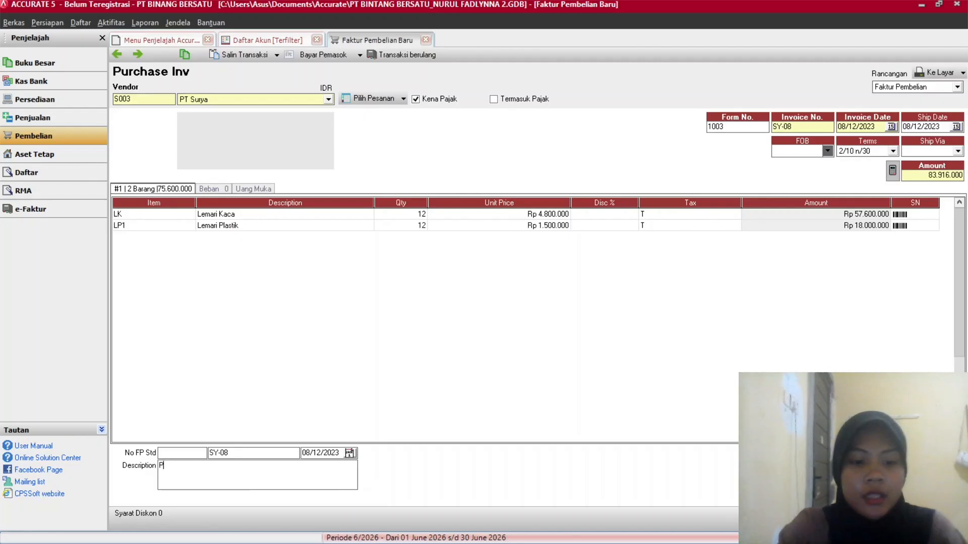
{"action": "type", "text": "EMBELI"}
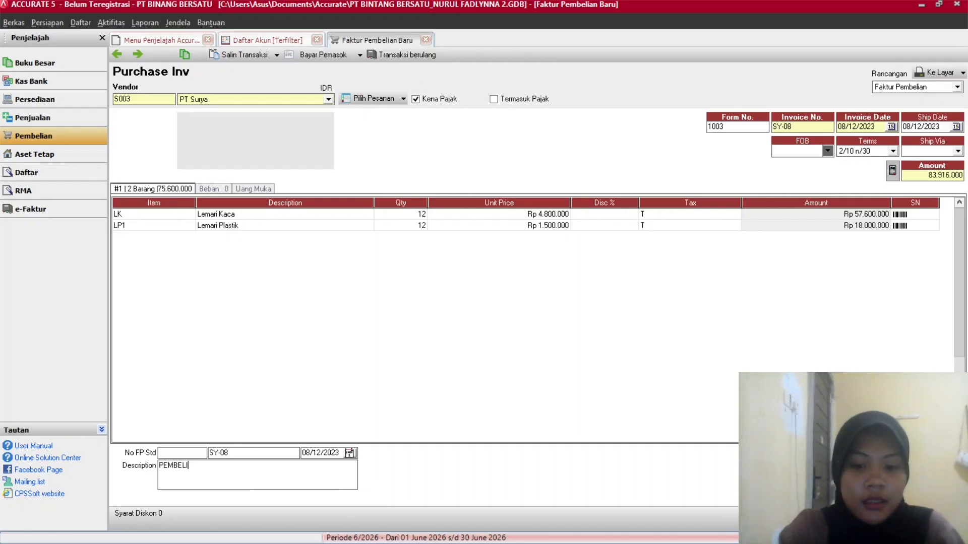
{"action": "type", "text": "AN BARANG "}
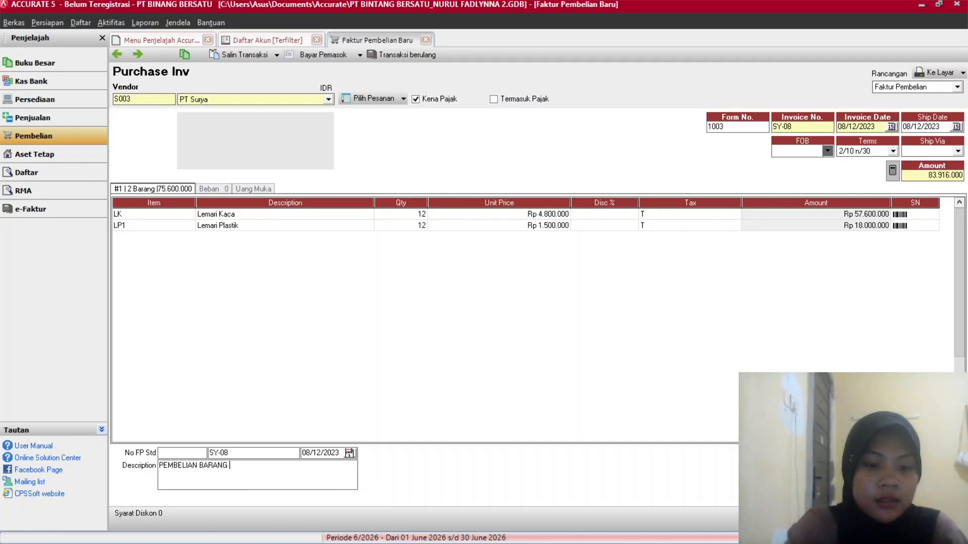
{"action": "type", "text": "DAGA"}
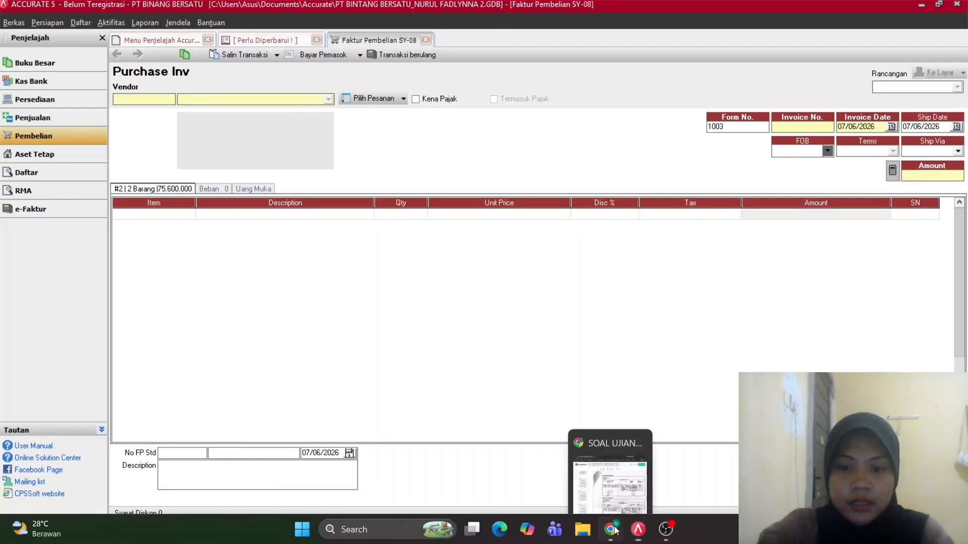
{"action": "left_click", "coordinate": [615, 530]}
Scroll the exam document to the Dokumen Transaksi 5 debit note, then return to Accurate.
{"action": "scroll", "coordinate": [536, 406], "scroll_direction": "down", "scroll_amount": 3}
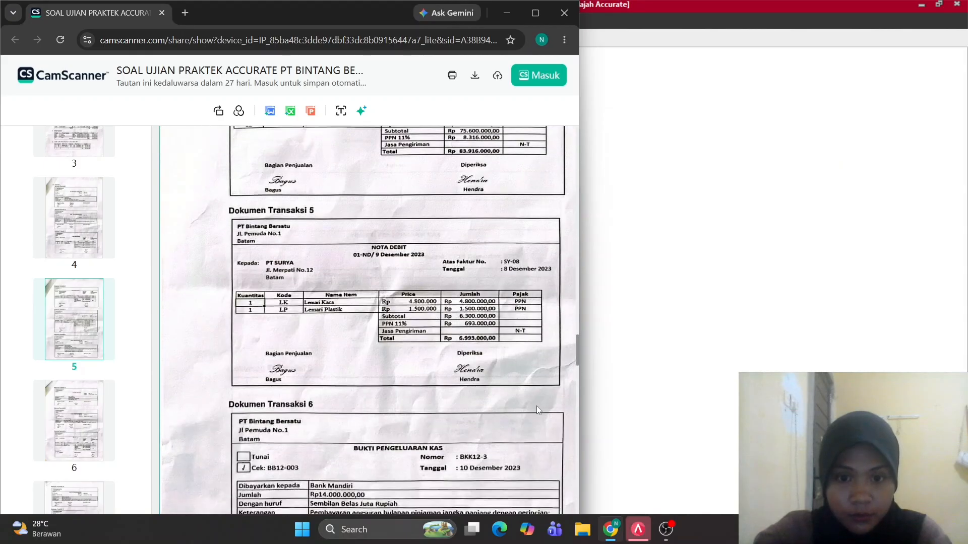
{"action": "scroll", "coordinate": [537, 407], "scroll_direction": "down", "scroll_amount": 2}
{"action": "scroll", "coordinate": [537, 406], "scroll_direction": "up", "scroll_amount": 1}
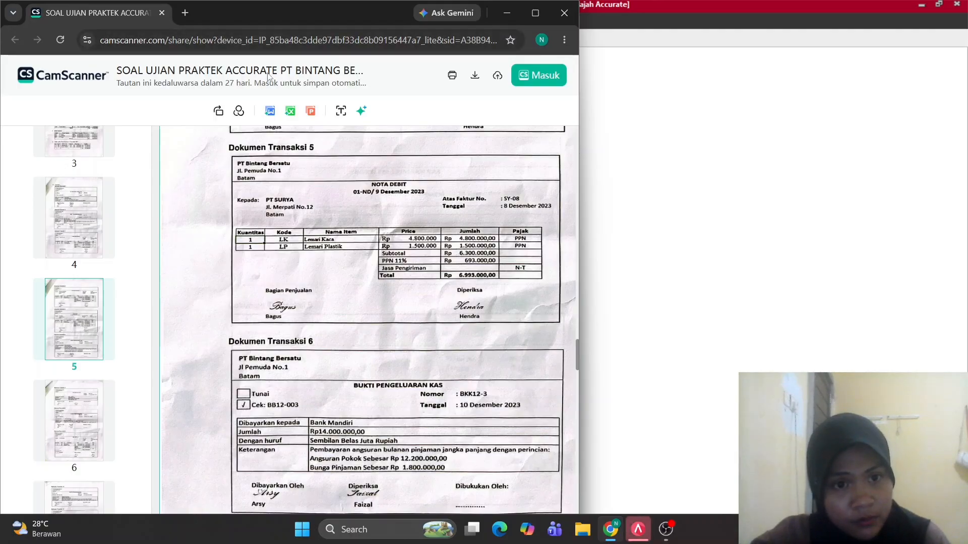
{"action": "right_click", "coordinate": [347, 82]}
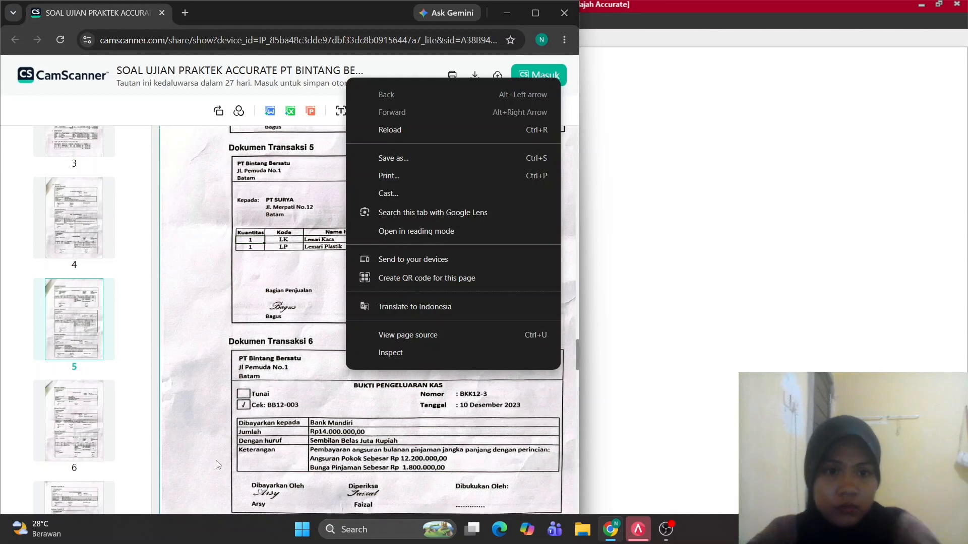
{"action": "left_click", "coordinate": [300, 229]}
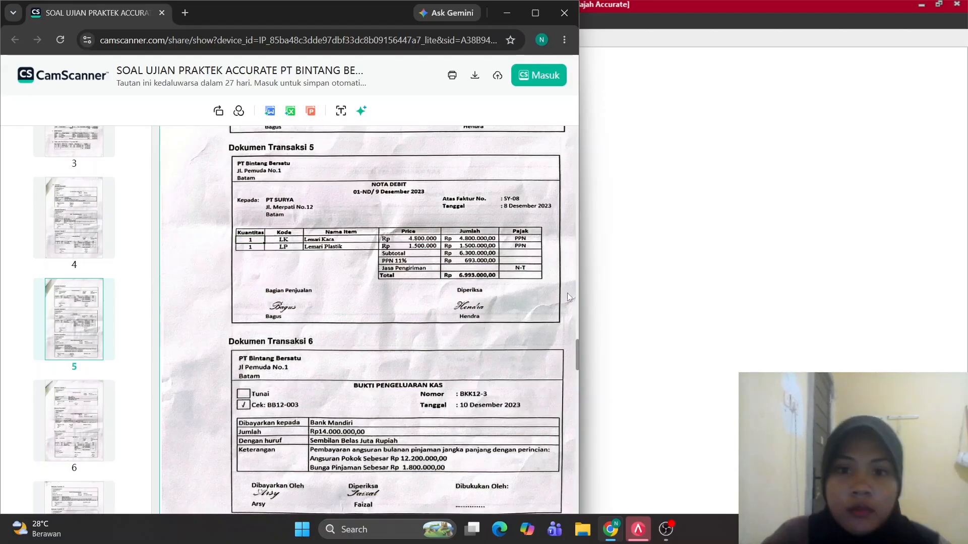
{"action": "left_click", "coordinate": [684, 341]}
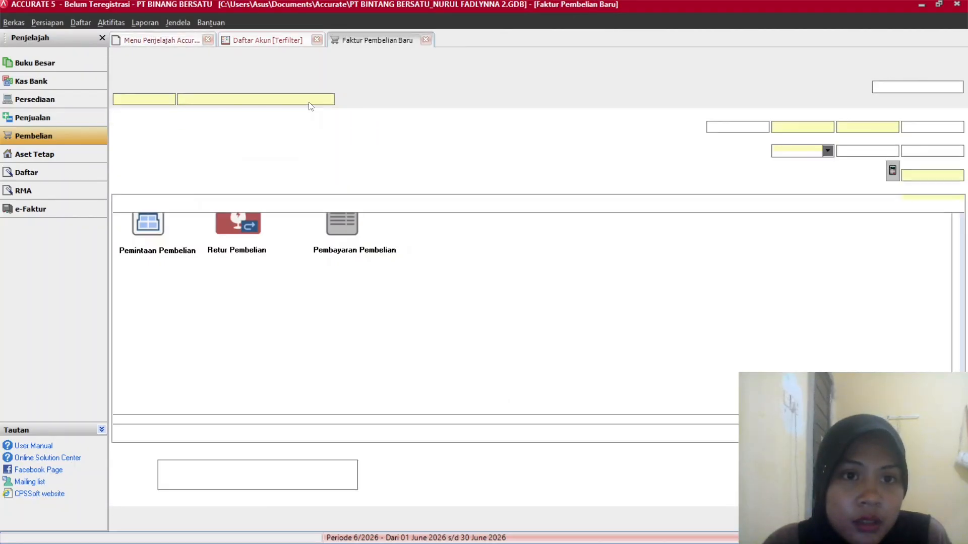
Pick PT Surya on the new purchase invoice and check the exam document.
{"action": "left_click", "coordinate": [228, 134]}
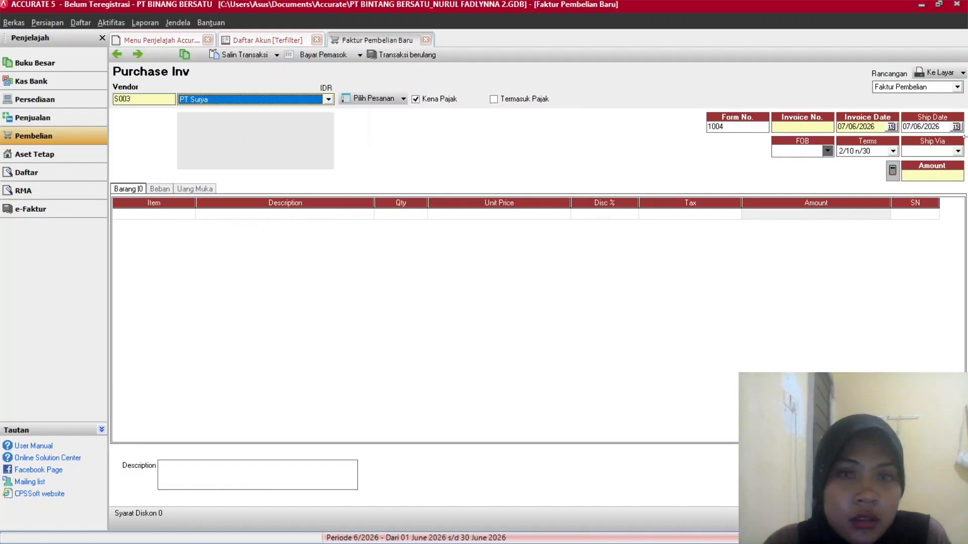
{"action": "left_click", "coordinate": [803, 128]}
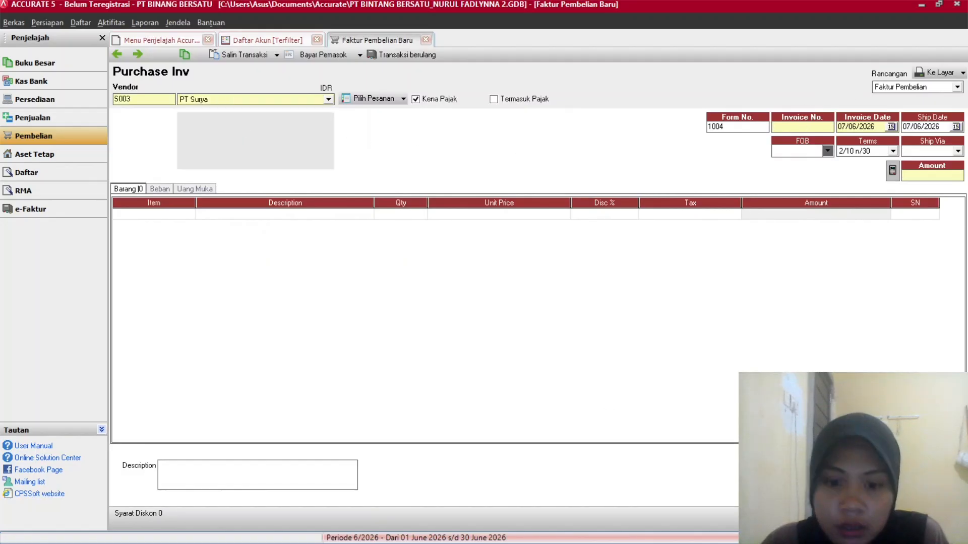
{"action": "left_click", "coordinate": [609, 529]}
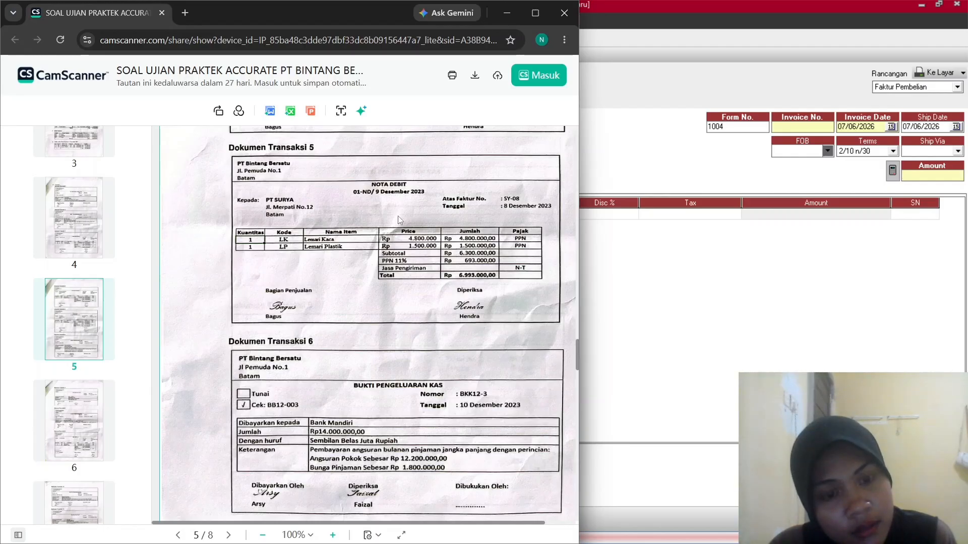
{"action": "left_click", "coordinate": [755, 299]}
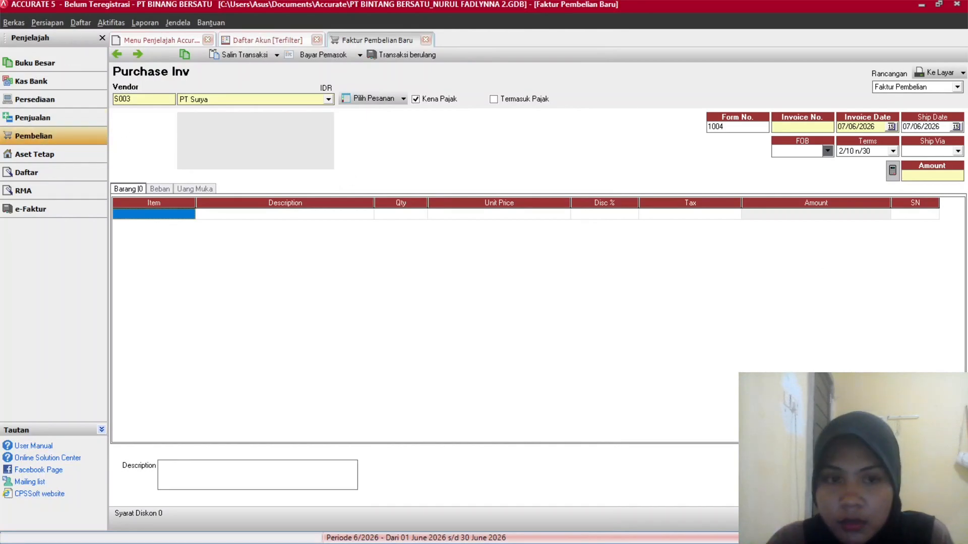
Close that purchase invoice without saving and start a new Retur Pembelian.
{"action": "key", "text": "Escape"}
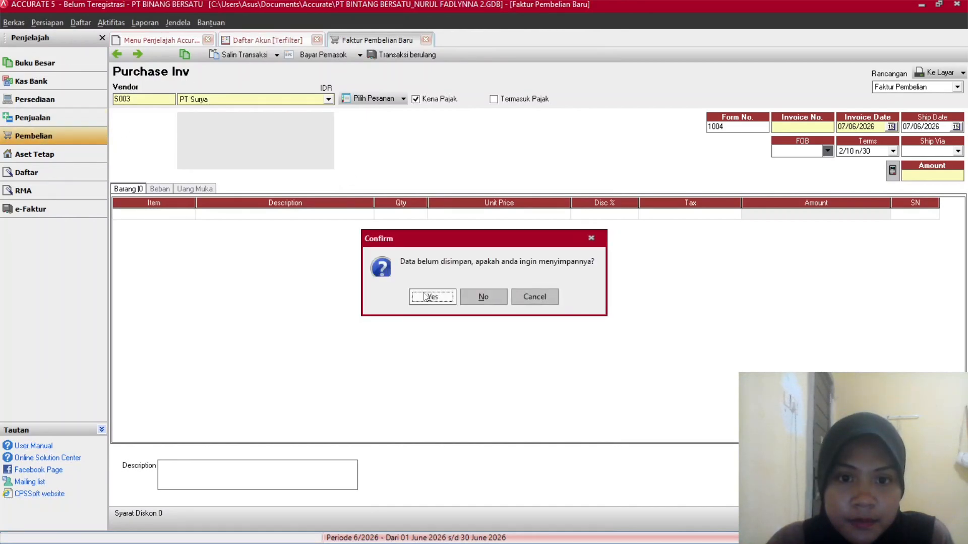
{"action": "left_click", "coordinate": [482, 298]}
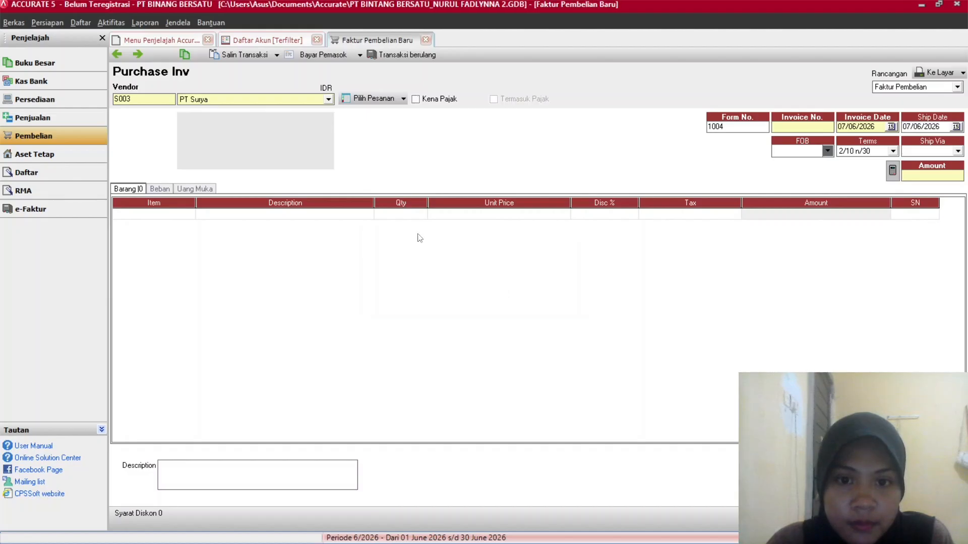
{"action": "left_click", "coordinate": [237, 222]}
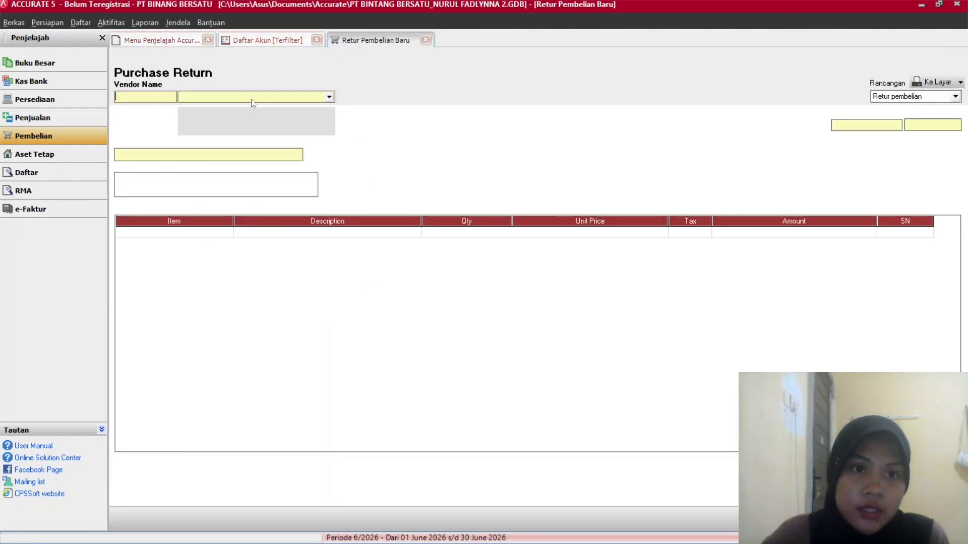
Set the return vendor to PT Surya and base it on invoice SY-08.
{"action": "left_click", "coordinate": [253, 97]}
{"action": "left_click", "coordinate": [225, 124]}
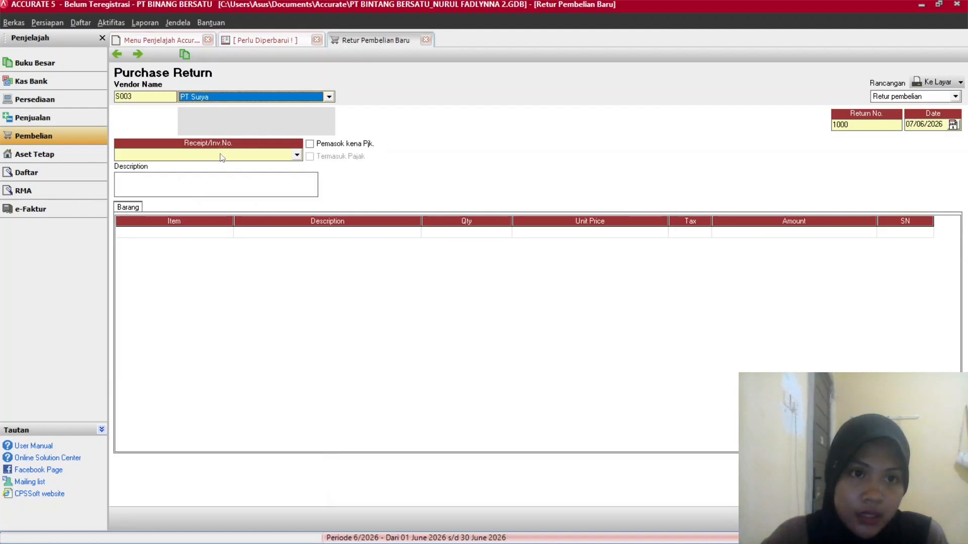
{"action": "left_click", "coordinate": [286, 159]}
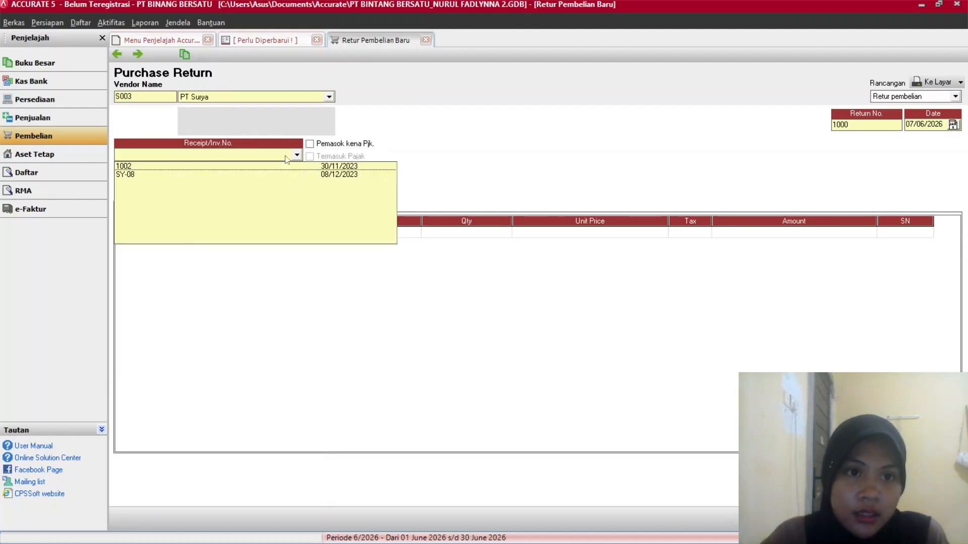
{"action": "left_click", "coordinate": [126, 175]}
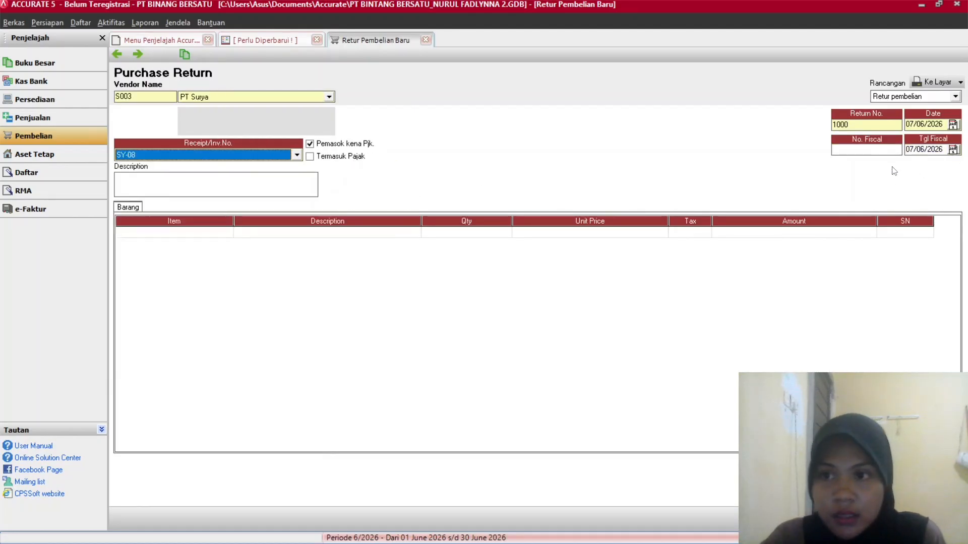
Date the return 08/12/2023 and describe it as RETUR PEMBELIAN BARANG DAGANG.
{"action": "left_click", "coordinate": [940, 123]}
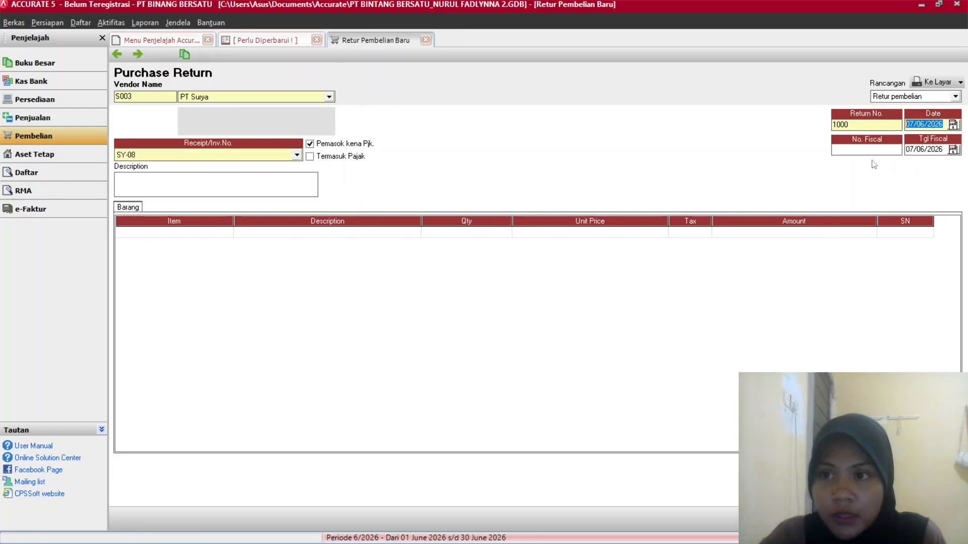
{"action": "left_click", "coordinate": [610, 529]}
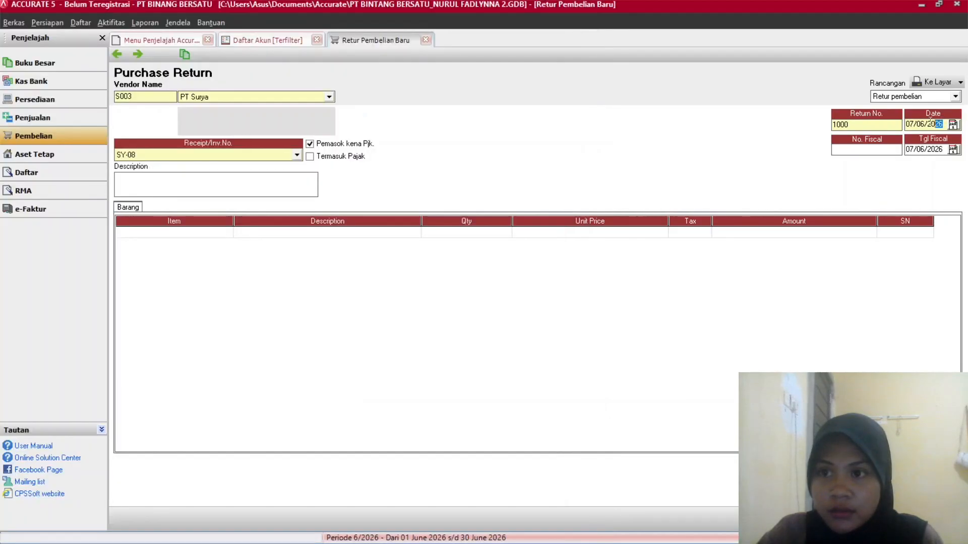
{"action": "left_click", "coordinate": [940, 122]}
{"action": "type", "text": "08/"}
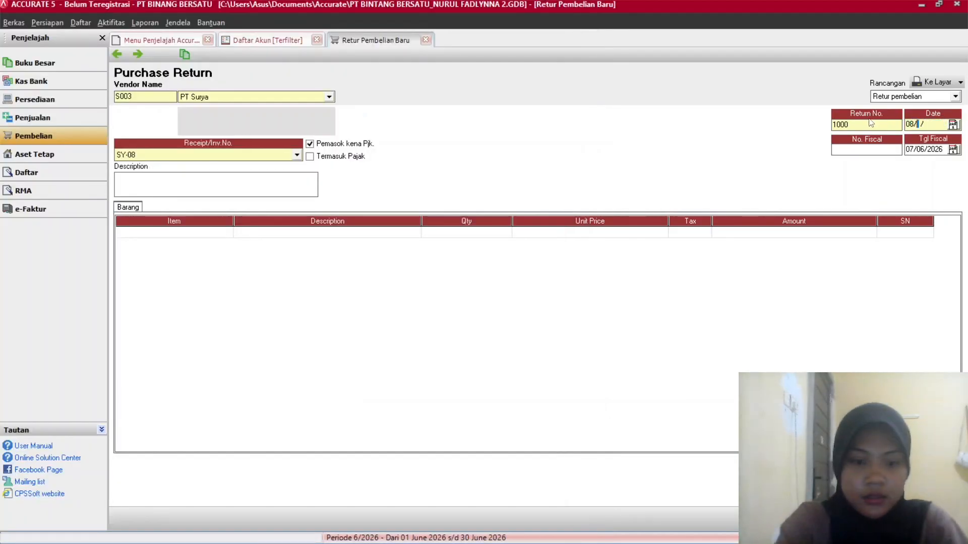
{"action": "type", "text": "12/2023"}
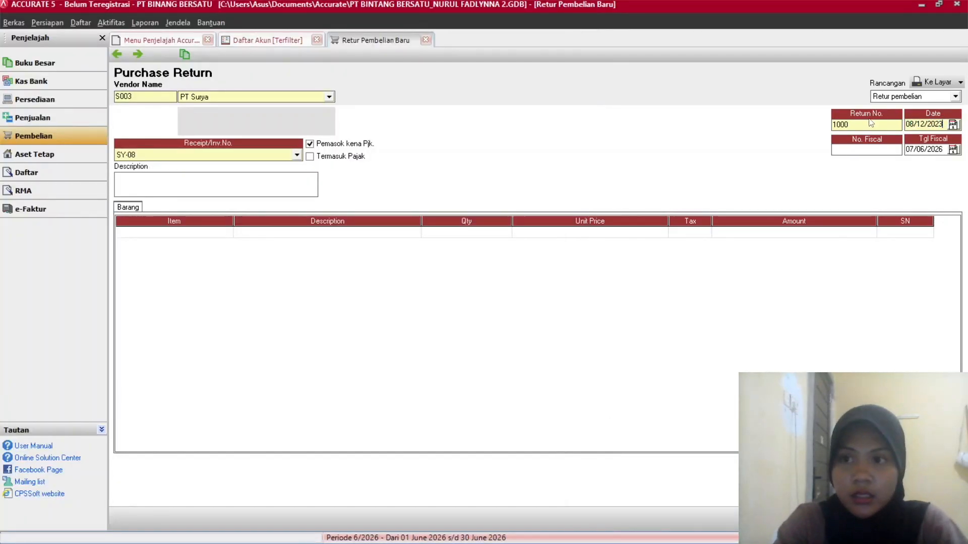
{"action": "key", "text": "Tab"}
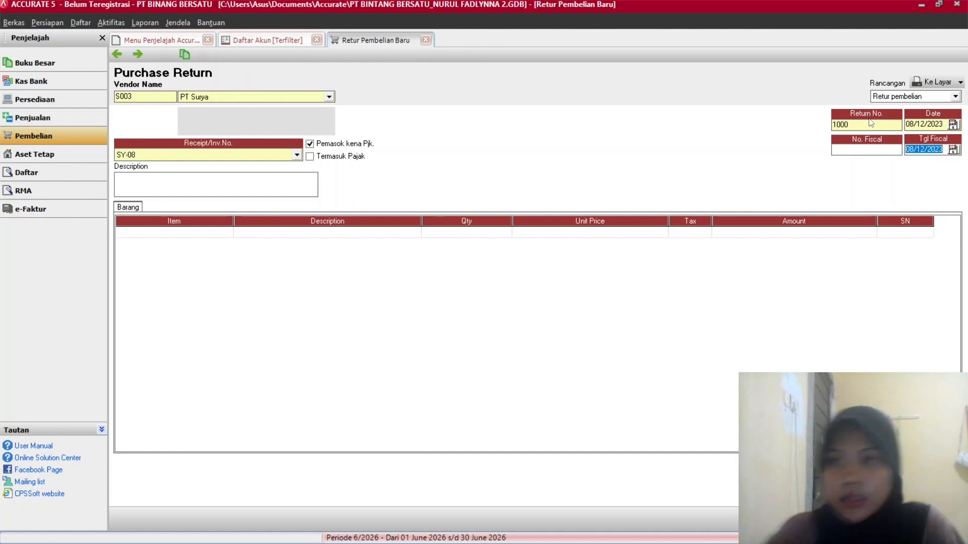
{"action": "left_click", "coordinate": [236, 189]}
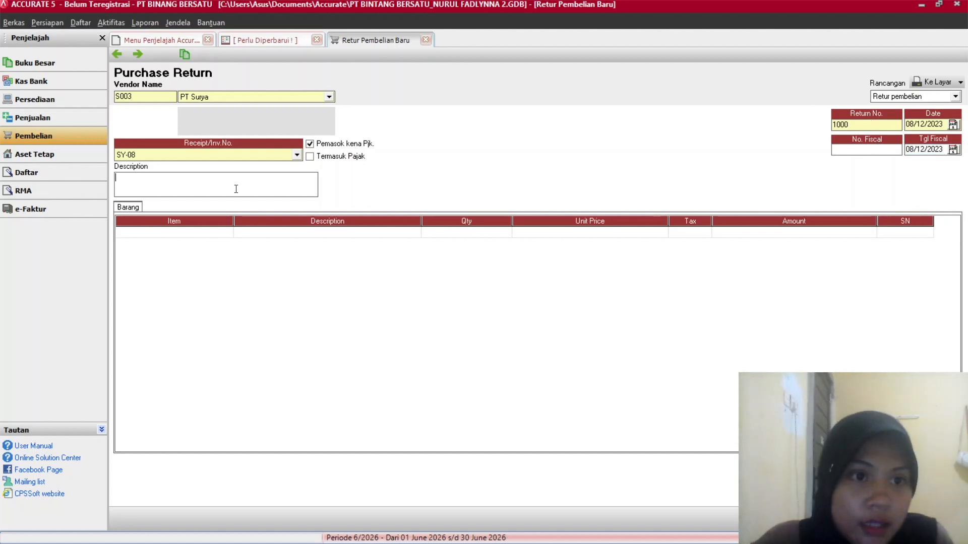
{"action": "type", "text": "RETU"}
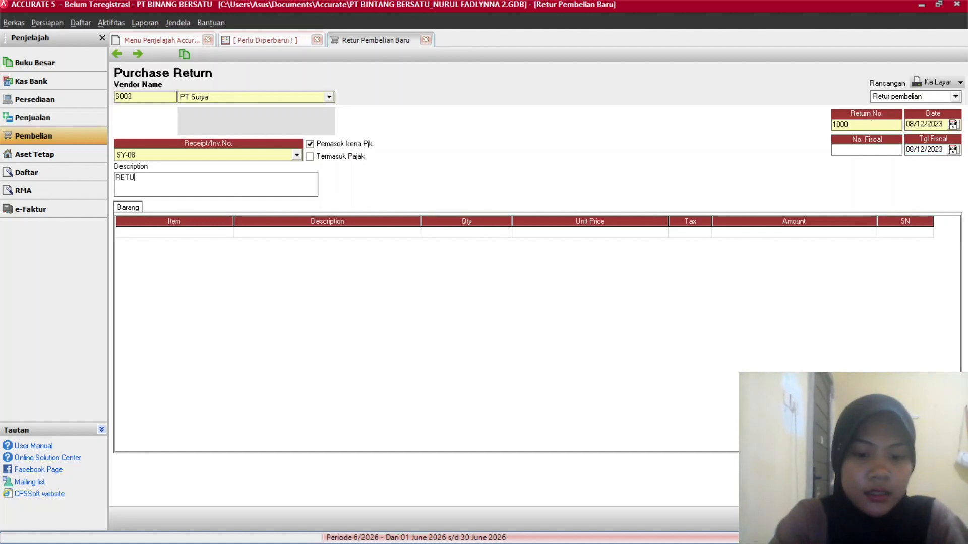
{"action": "type", "text": "R BAR"}
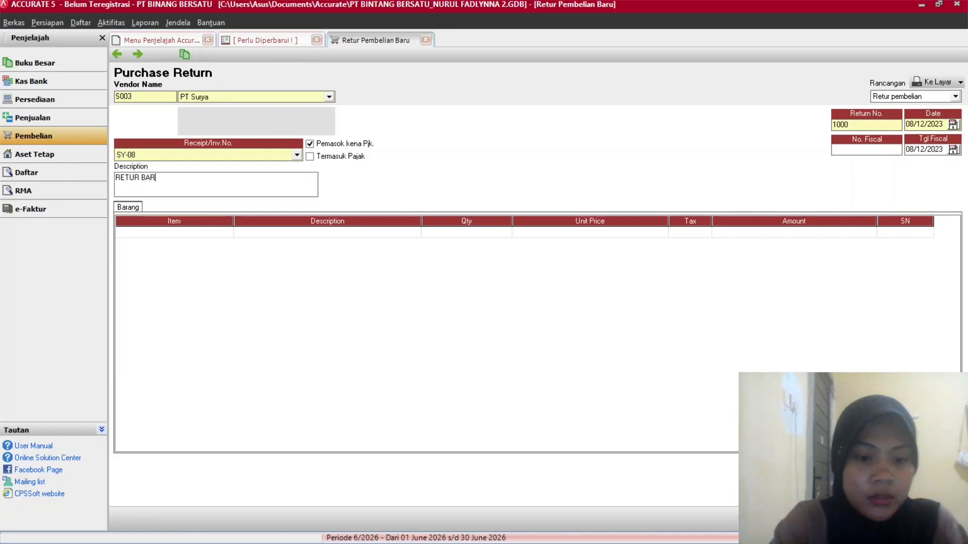
{"action": "type", "text": "ANG DAGANG"}
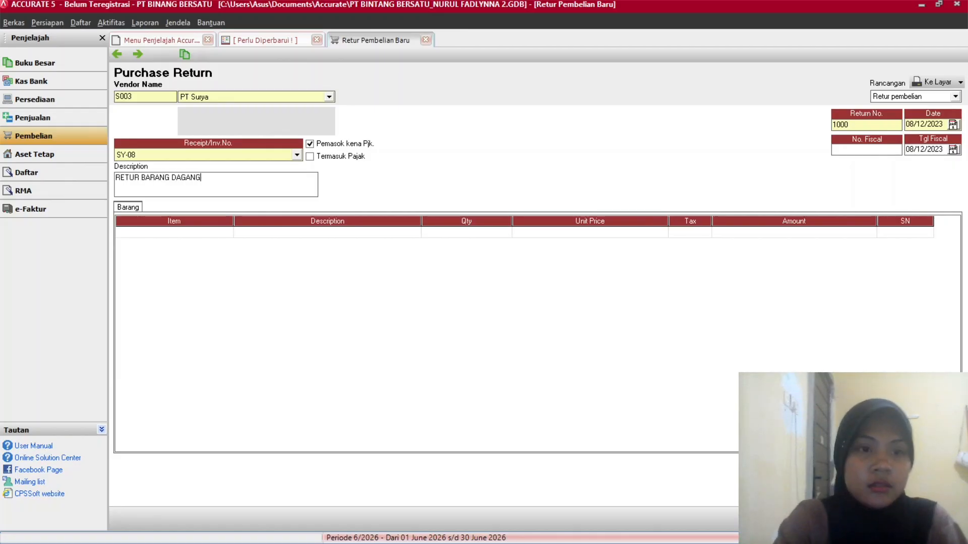
{"action": "left_click", "coordinate": [142, 176]}
{"action": "type", "text": "PEMBELIA"}
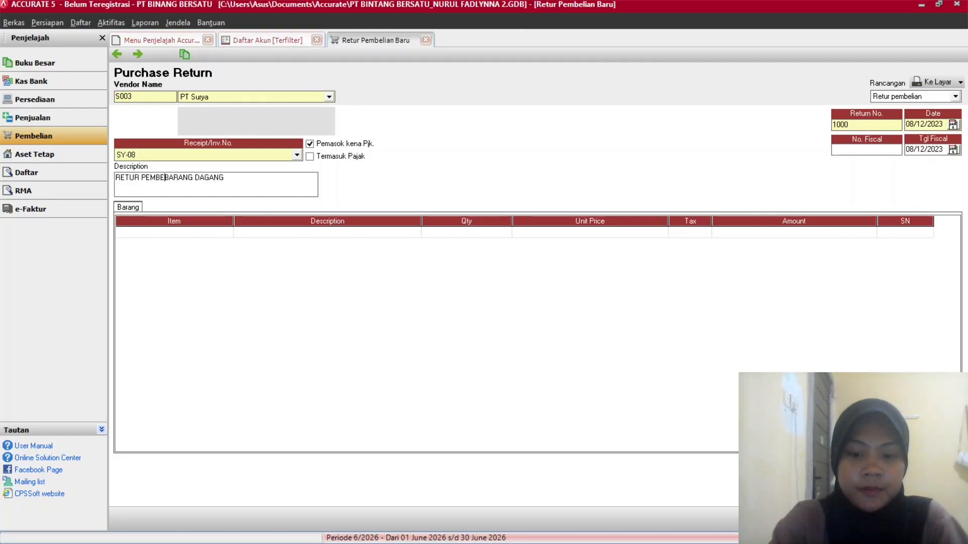
{"action": "type", "text": "N"}
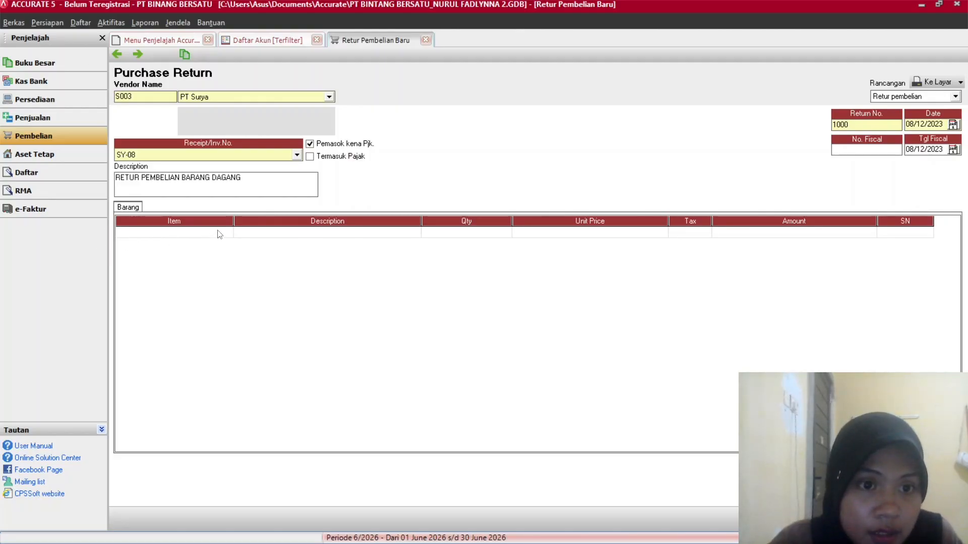
Enter fiscal number 01-ND from the debit note on the purchase return.
{"action": "left_click", "coordinate": [438, 238]}
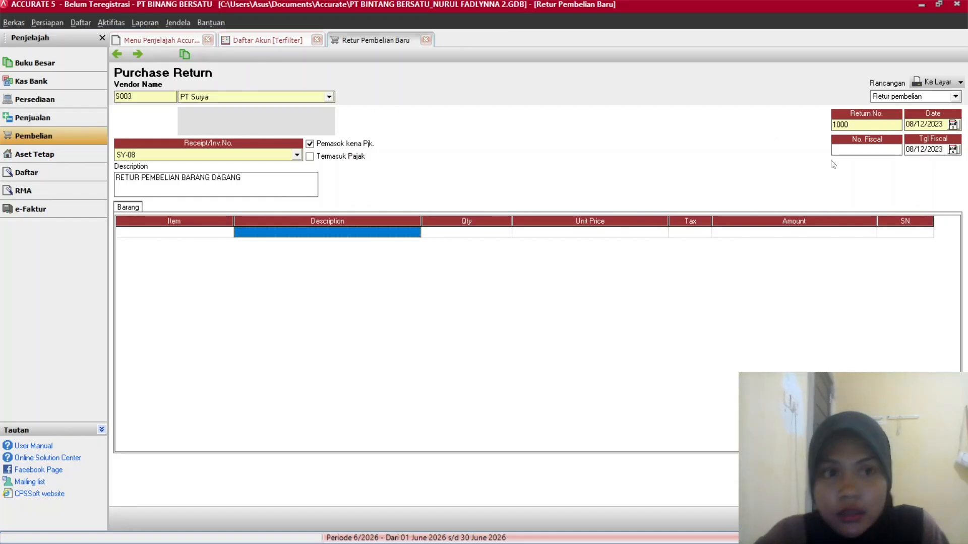
{"action": "left_click", "coordinate": [874, 149]}
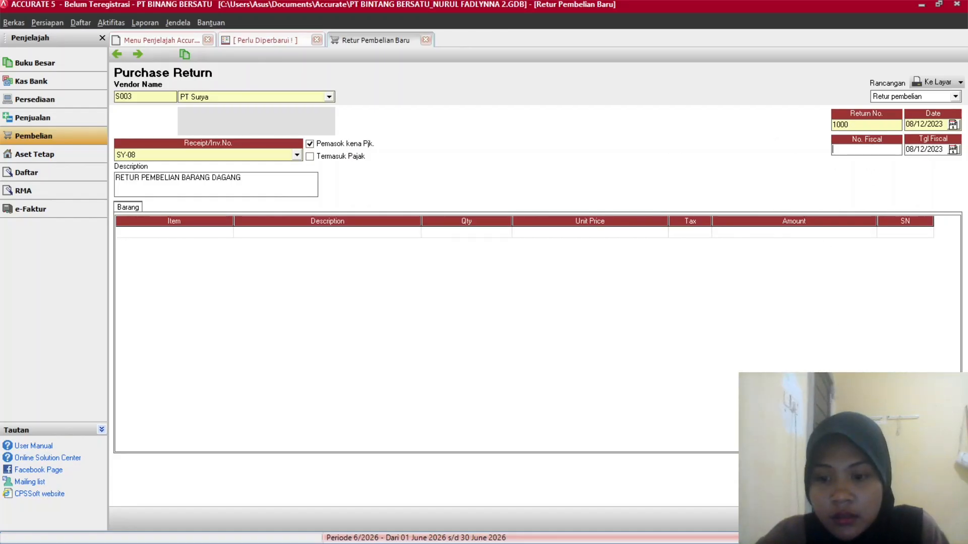
{"action": "mouse_move", "coordinate": [733, 515]}
{"action": "left_click", "coordinate": [610, 529]}
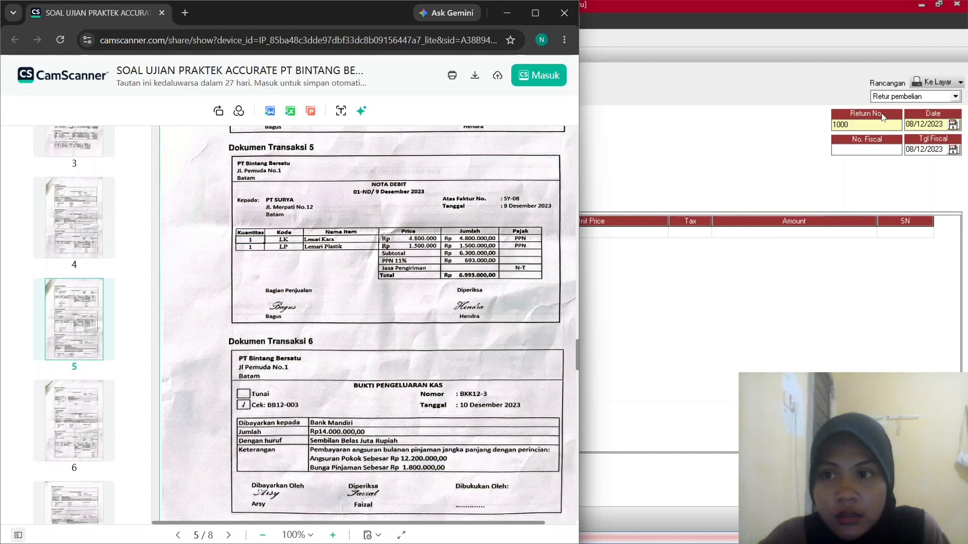
{"action": "left_click", "coordinate": [872, 150]}
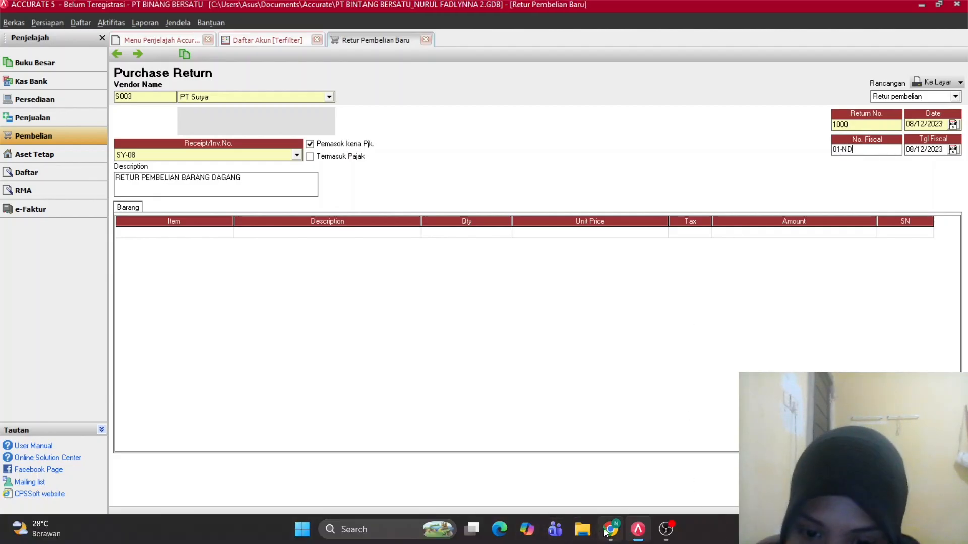
{"action": "left_click", "coordinate": [610, 529]}
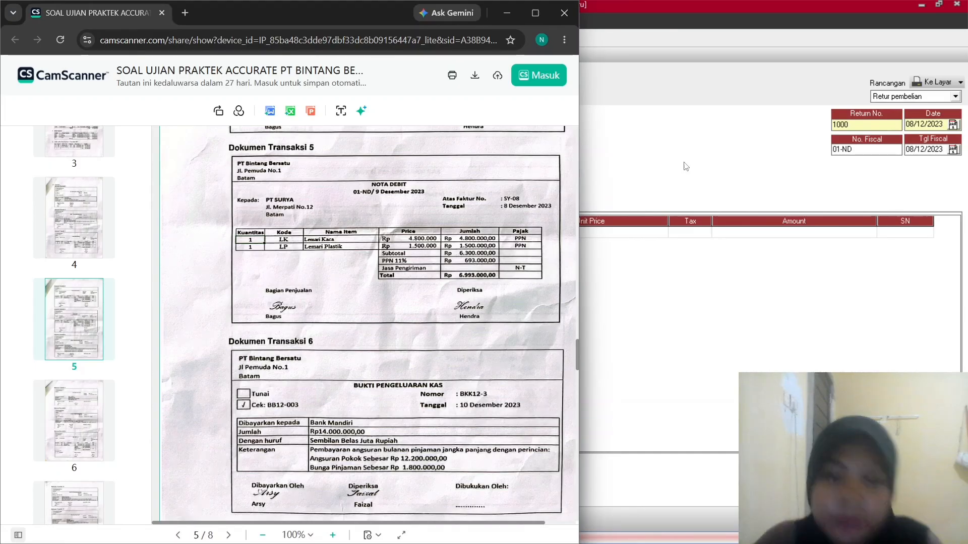
{"action": "left_click", "coordinate": [790, 198]}
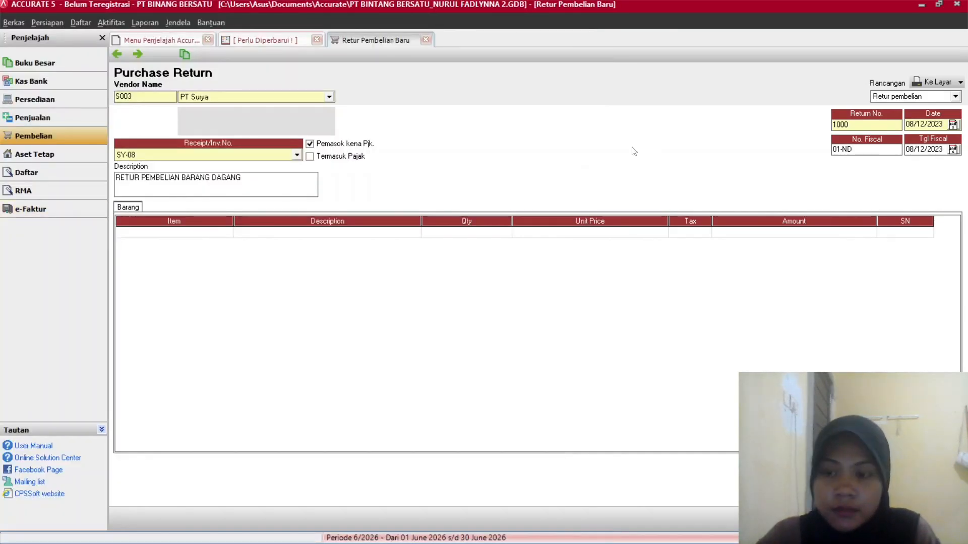
{"action": "key", "text": "Tab"}
{"action": "key", "text": "Tab"}
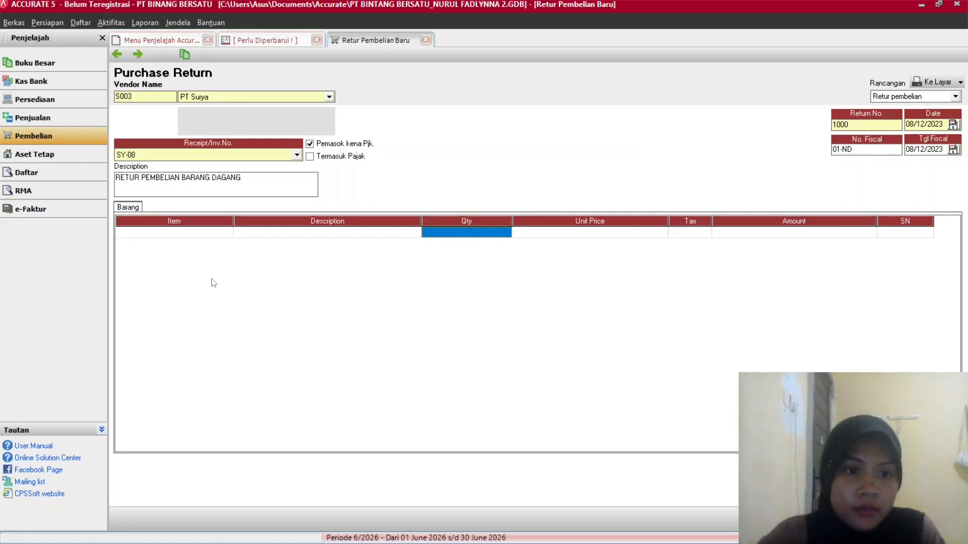
Fill the first return row with Lemari Kaca from the invoice, quantity 1.
{"action": "left_click", "coordinate": [210, 234]}
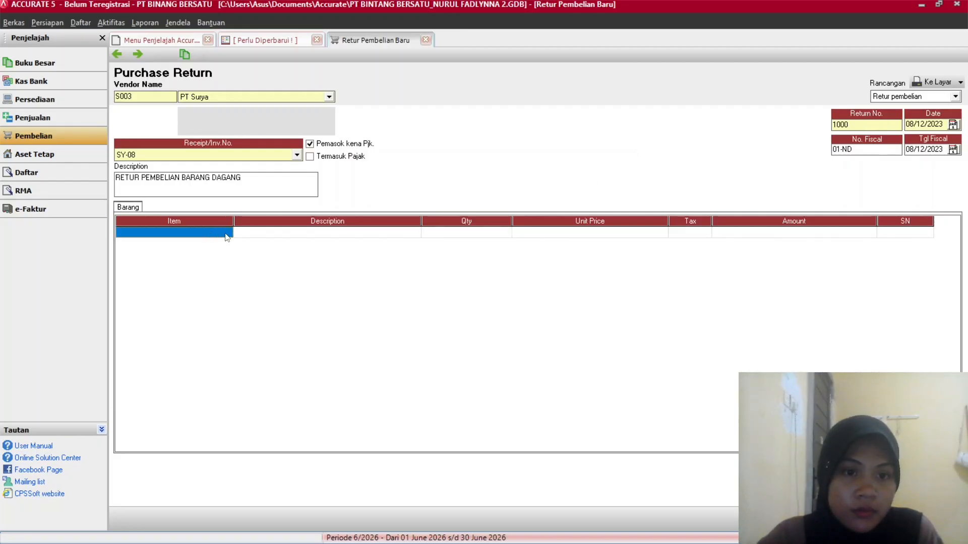
{"action": "left_click", "coordinate": [266, 237]}
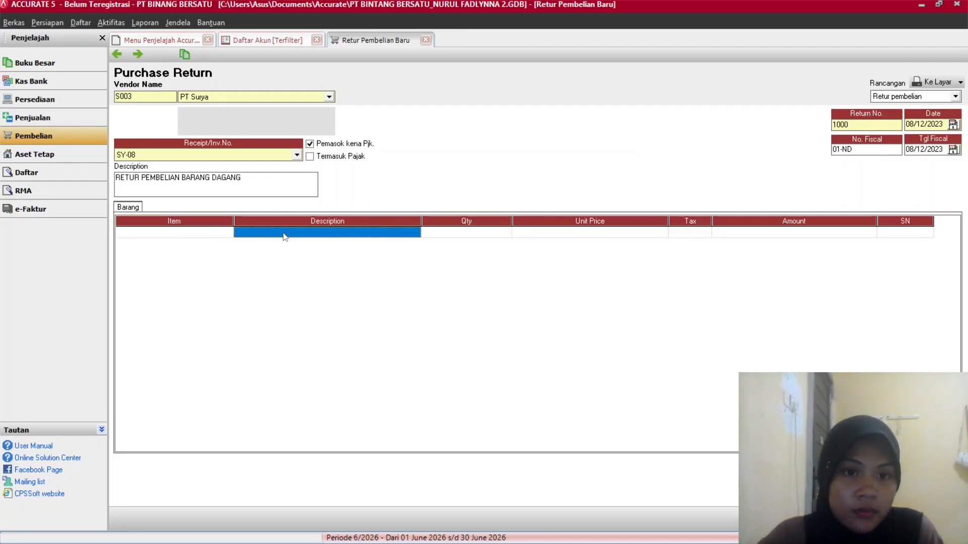
{"action": "left_click", "coordinate": [399, 235]}
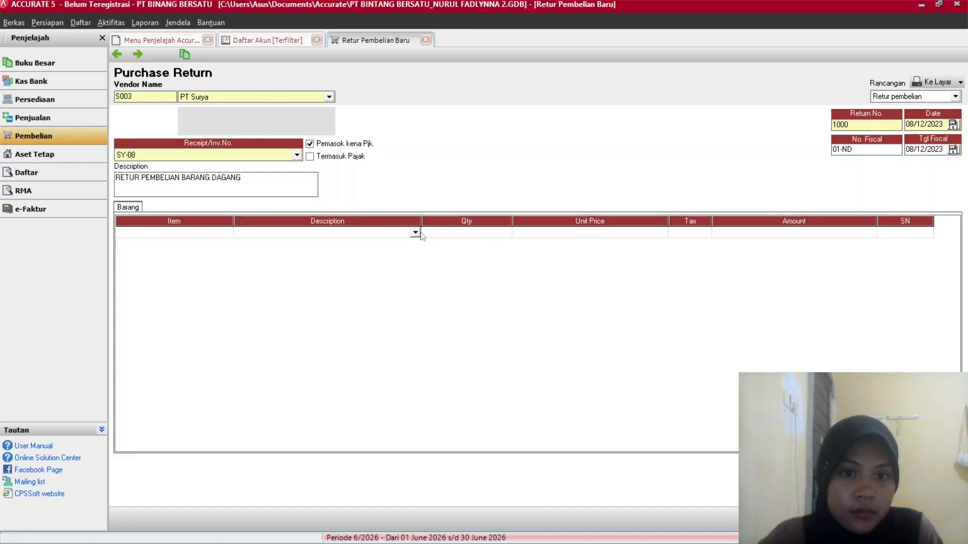
{"action": "left_click", "coordinate": [415, 232]}
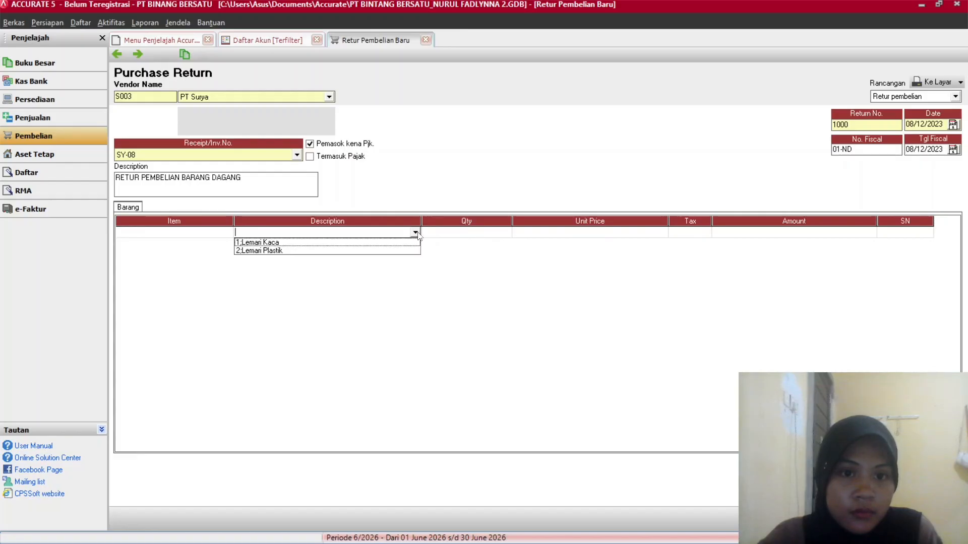
{"action": "left_click", "coordinate": [272, 242]}
{"action": "left_click", "coordinate": [456, 298]}
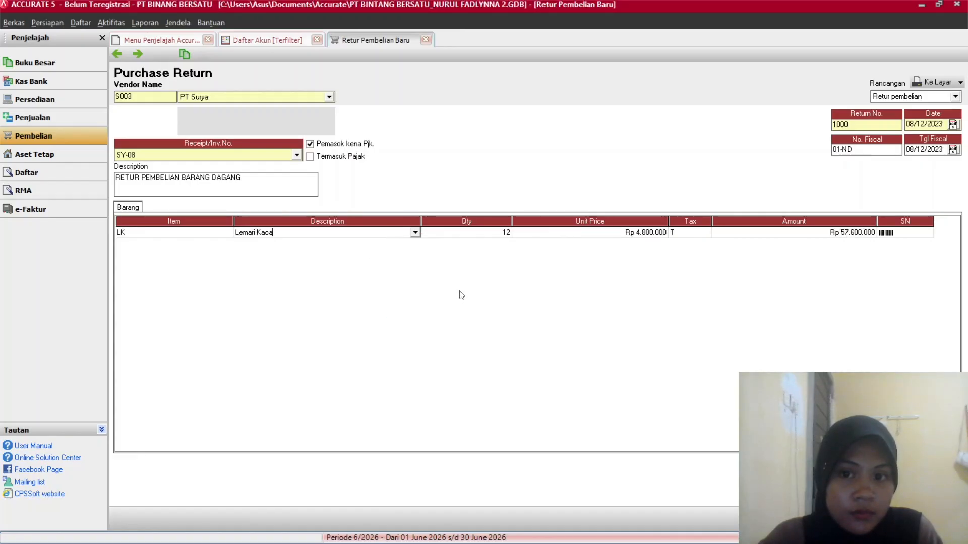
{"action": "left_click", "coordinate": [479, 233]}
{"action": "left_click", "coordinate": [478, 233]}
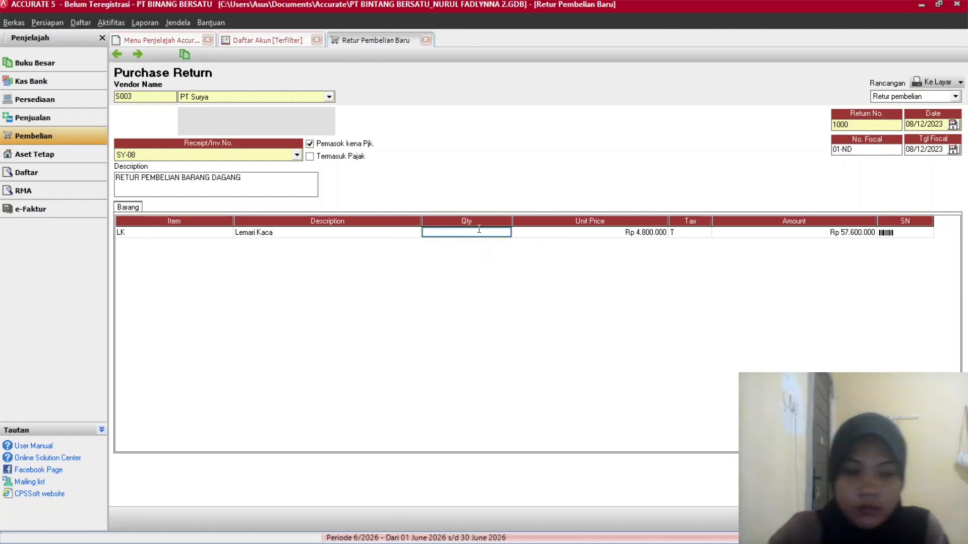
{"action": "type", "text": "1"}
{"action": "key", "text": "Tab"}
{"action": "key", "text": "Tab"}
{"action": "key", "text": "Tab"}
{"action": "key", "text": "Tab"}
{"action": "key", "text": "Tab"}
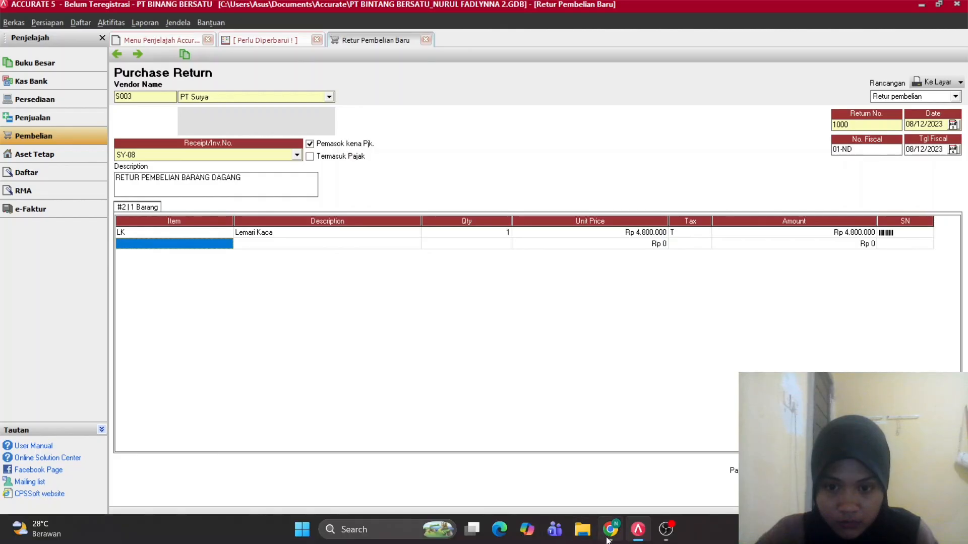
Fill the second return row with Lemari Plastik from the invoice, quantity 1.
{"action": "left_click", "coordinate": [611, 531]}
{"action": "key", "text": "alt+Tab"}
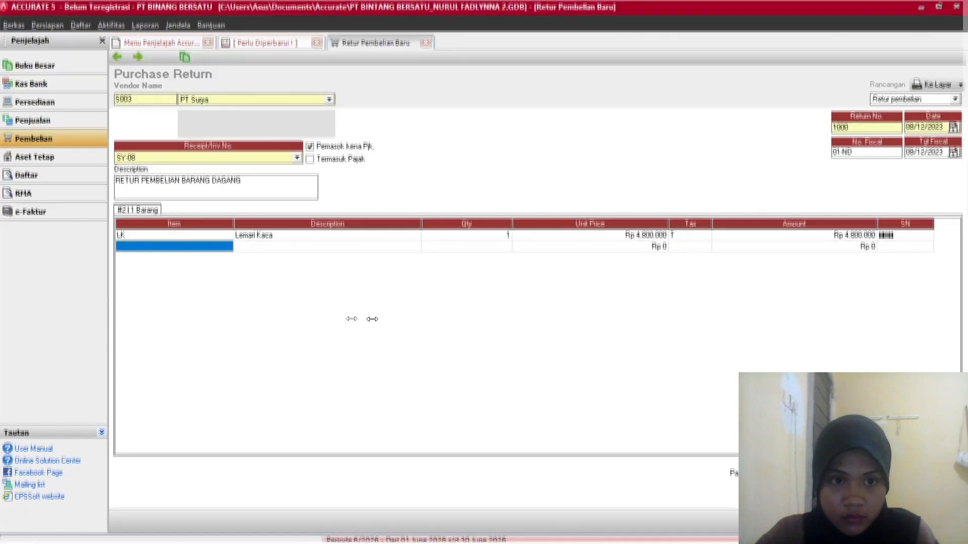
{"action": "left_click", "coordinate": [303, 249]}
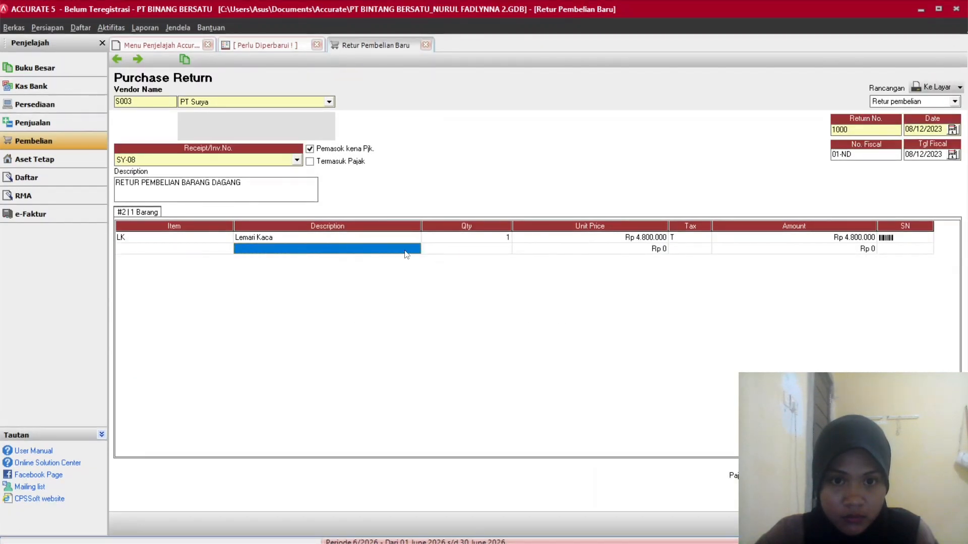
{"action": "left_click", "coordinate": [405, 250]}
{"action": "left_click", "coordinate": [416, 249]}
{"action": "left_click", "coordinate": [399, 269]}
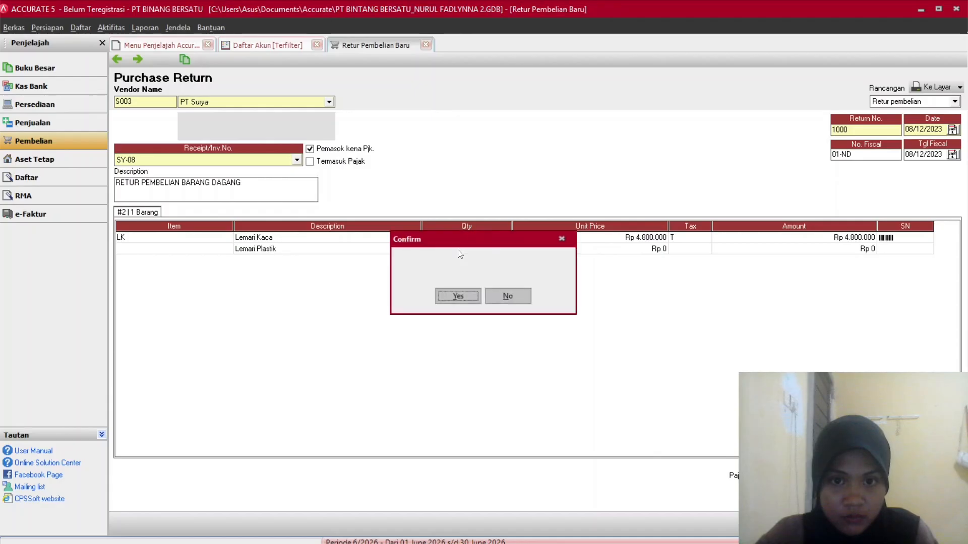
{"action": "left_click", "coordinate": [445, 298]}
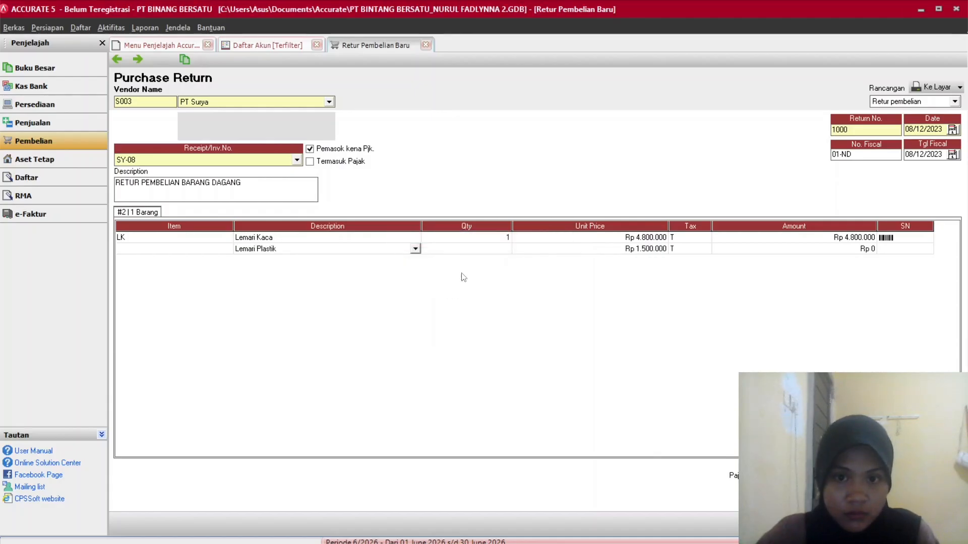
{"action": "left_click", "coordinate": [476, 247]}
{"action": "key", "text": "BackSpace"}
{"action": "type", "text": "1"}
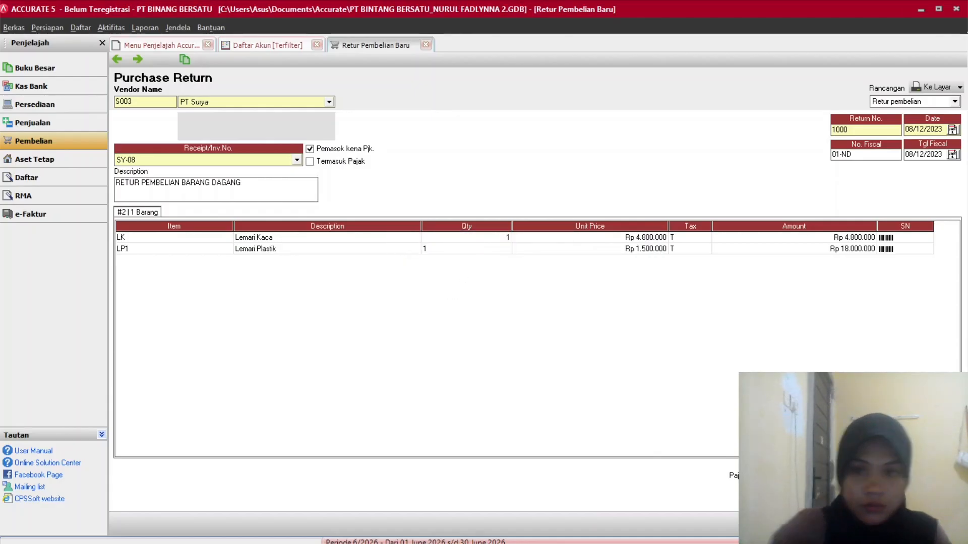
{"action": "key", "text": "Tab"}
{"action": "key", "text": "Tab"}
{"action": "key", "text": "Tab"}
{"action": "key", "text": "Tab"}
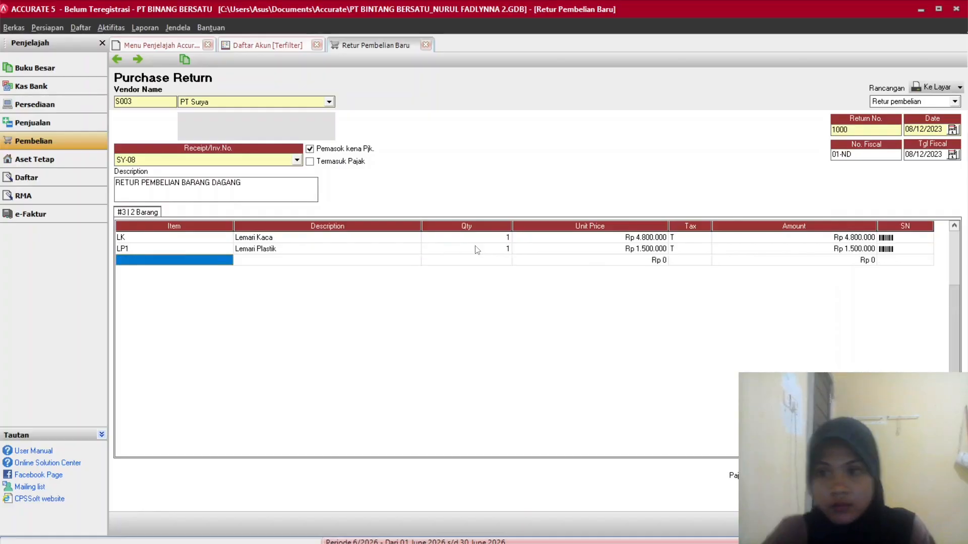
Verify the two item rows against the scanned debit note, then save return 1000 and accept the return-cost notice.
{"action": "left_click", "coordinate": [376, 259]}
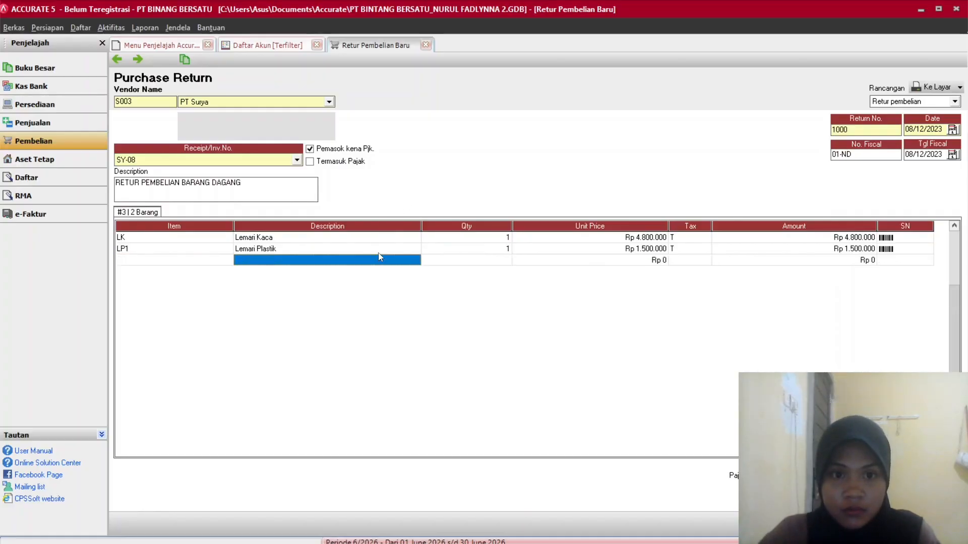
{"action": "left_click", "coordinate": [379, 254]}
{"action": "left_click", "coordinate": [925, 525]}
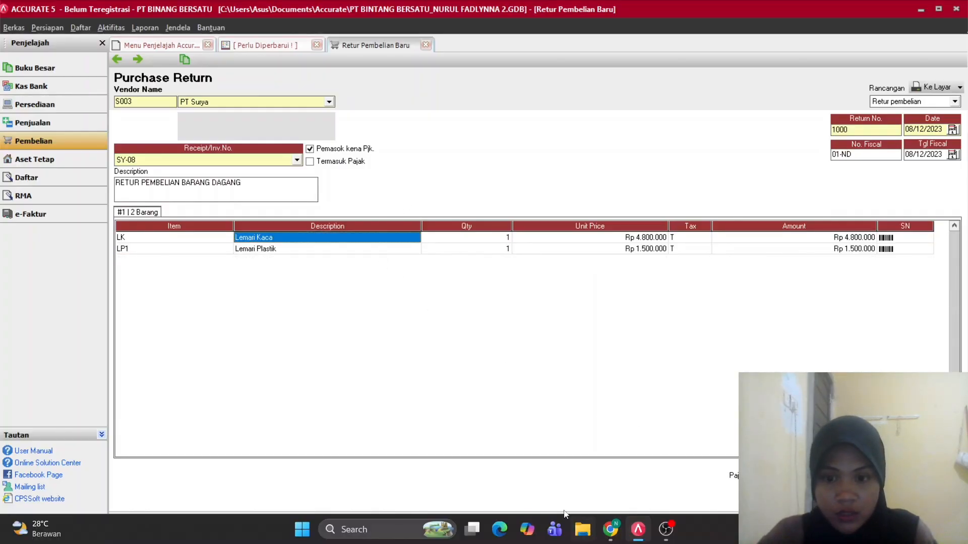
{"action": "left_click", "coordinate": [610, 529]}
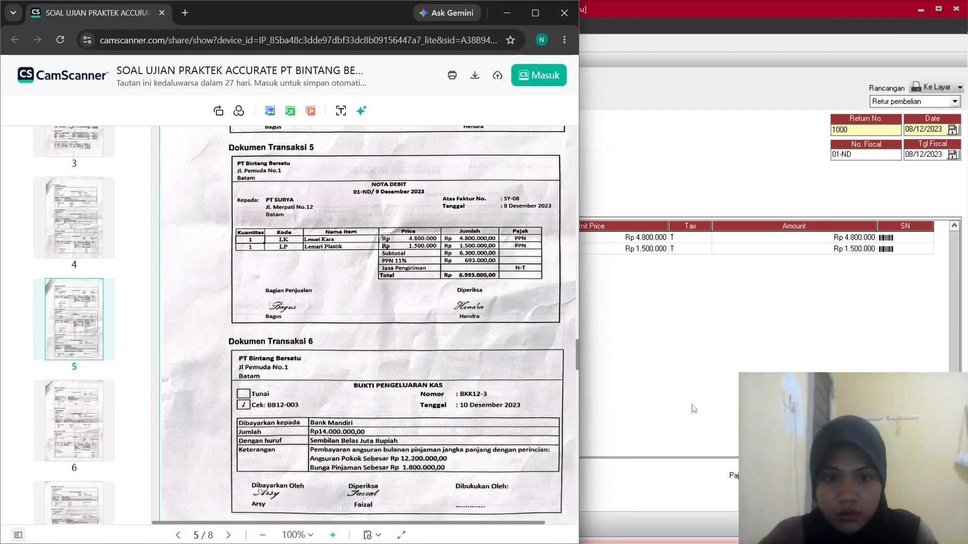
{"action": "key", "text": "alt+Tab"}
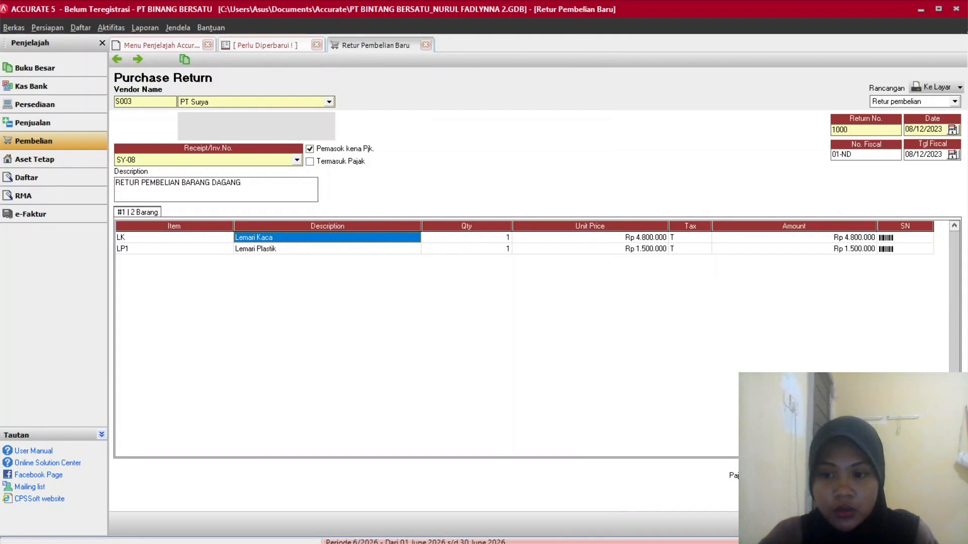
{"action": "left_click", "coordinate": [930, 524]}
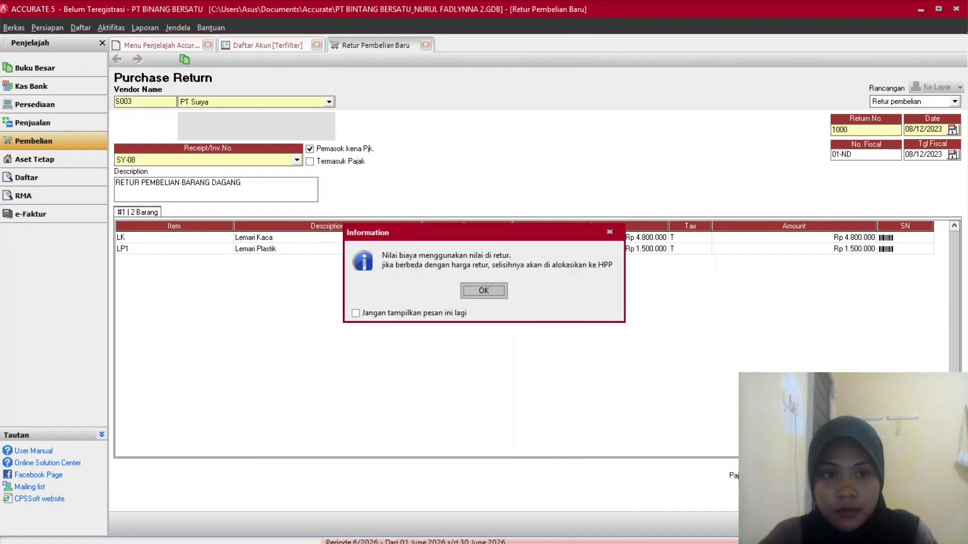
{"action": "left_click", "coordinate": [499, 298]}
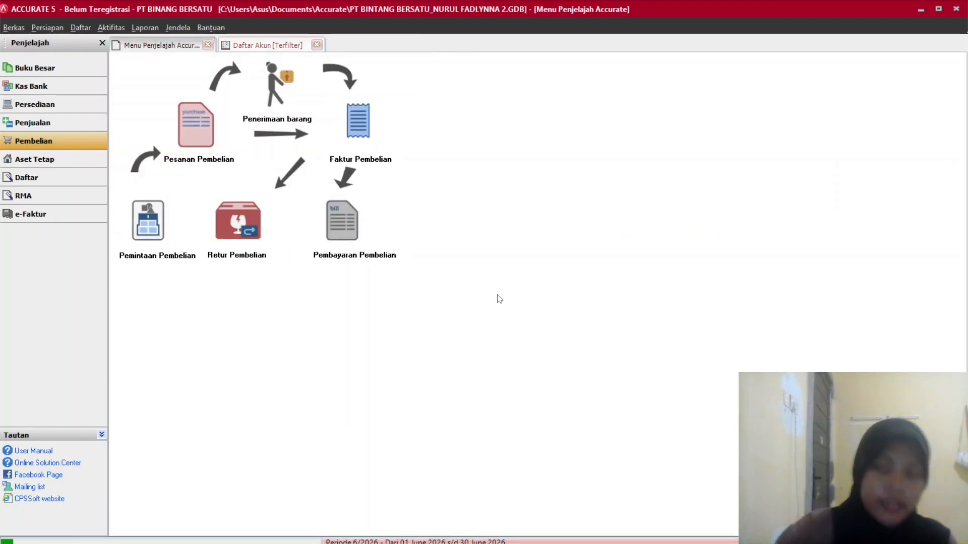
Scroll the CamScanner scan to Dokumen Transaksi 6, voucher BKK12-3 for the loan installment, then return to Accurate.
{"action": "mouse_move", "coordinate": [671, 537]}
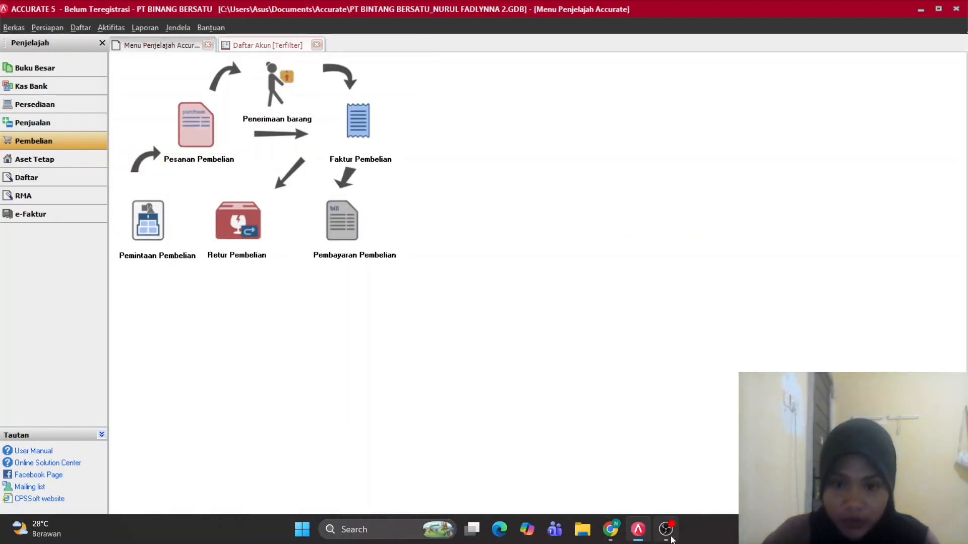
{"action": "left_click", "coordinate": [610, 529]}
{"action": "scroll", "coordinate": [427, 265], "scroll_direction": "down", "scroll_amount": 5}
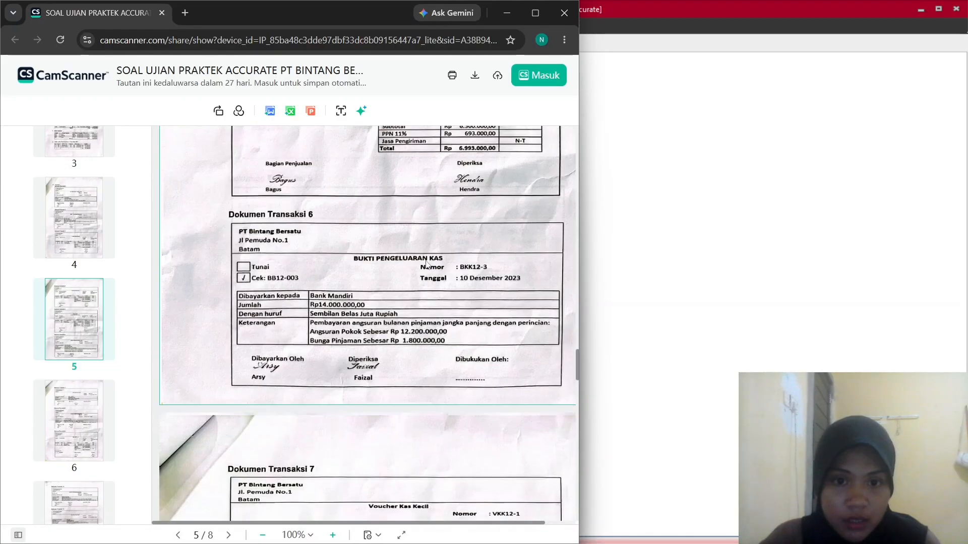
{"action": "scroll", "coordinate": [427, 265], "scroll_direction": "up", "scroll_amount": 4}
{"action": "scroll", "coordinate": [427, 265], "scroll_direction": "down", "scroll_amount": 15}
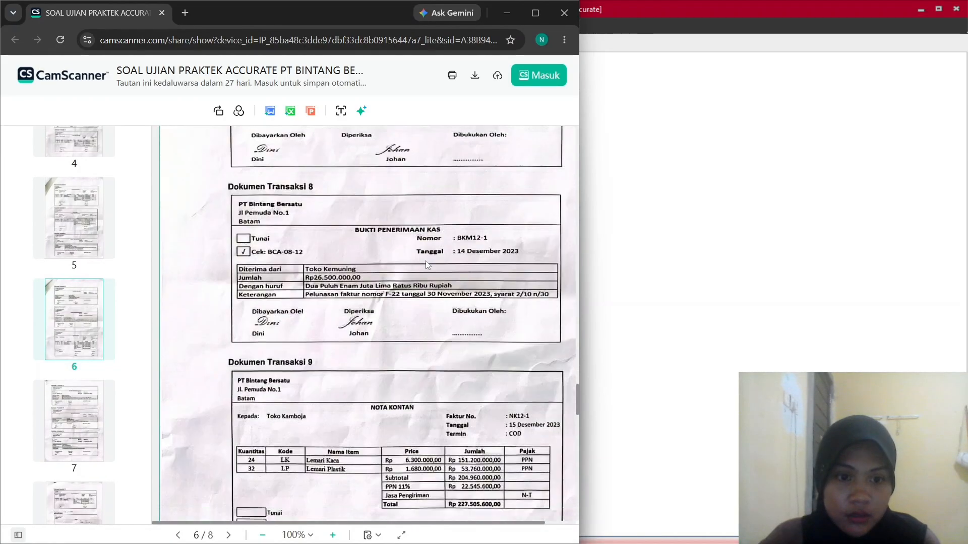
{"action": "scroll", "coordinate": [427, 265], "scroll_direction": "up", "scroll_amount": 15}
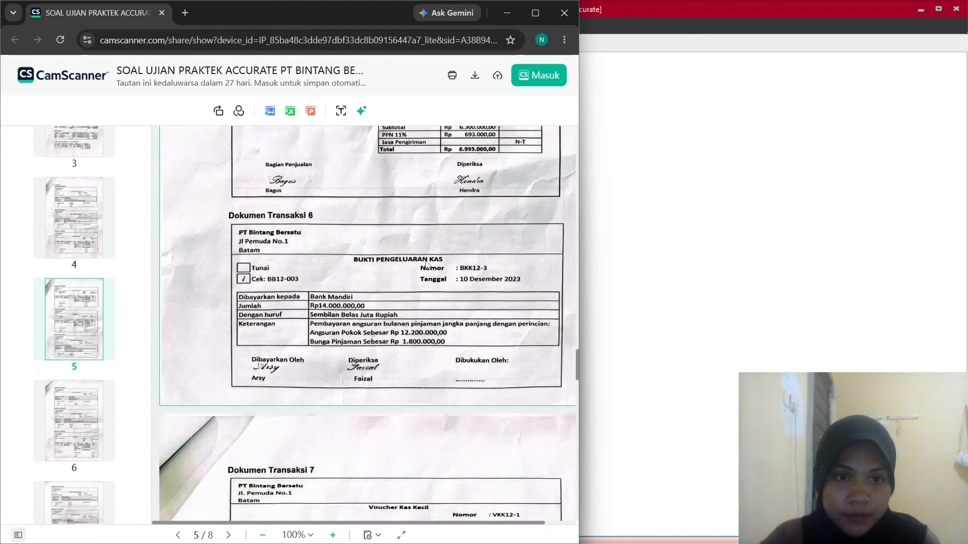
{"action": "scroll", "coordinate": [425, 261], "scroll_direction": "down", "scroll_amount": 1}
{"action": "scroll", "coordinate": [328, 290], "scroll_direction": "up", "scroll_amount": 3}
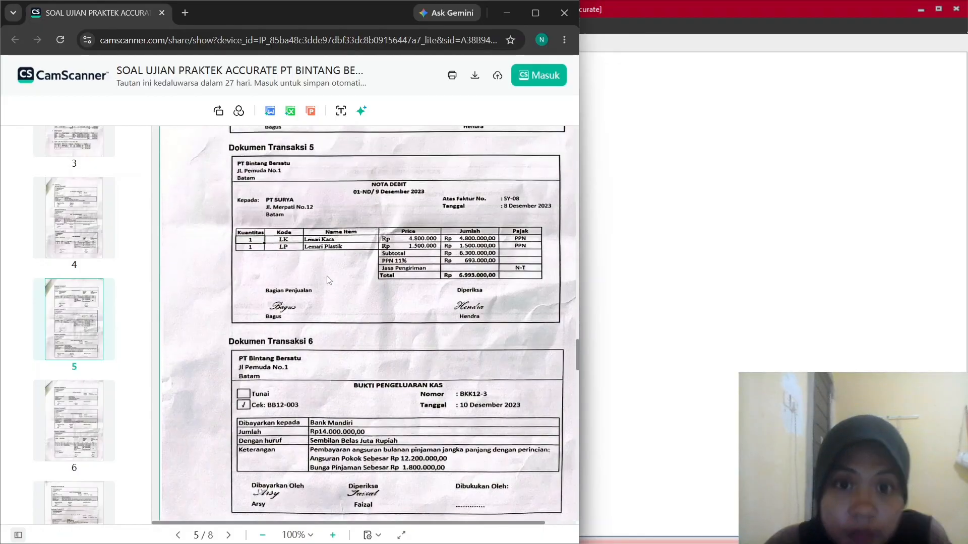
{"action": "scroll", "coordinate": [342, 323], "scroll_direction": "down", "scroll_amount": 1}
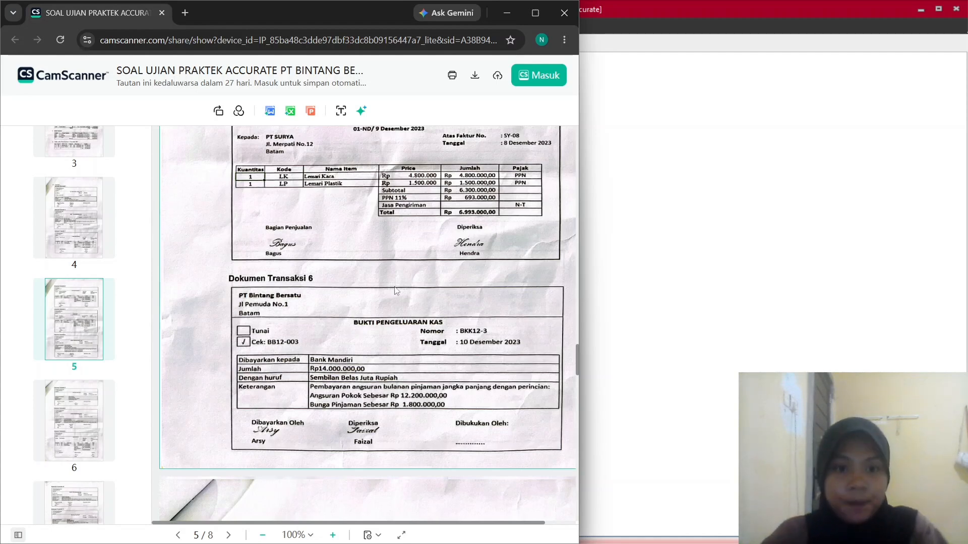
{"action": "left_click", "coordinate": [849, 314]}
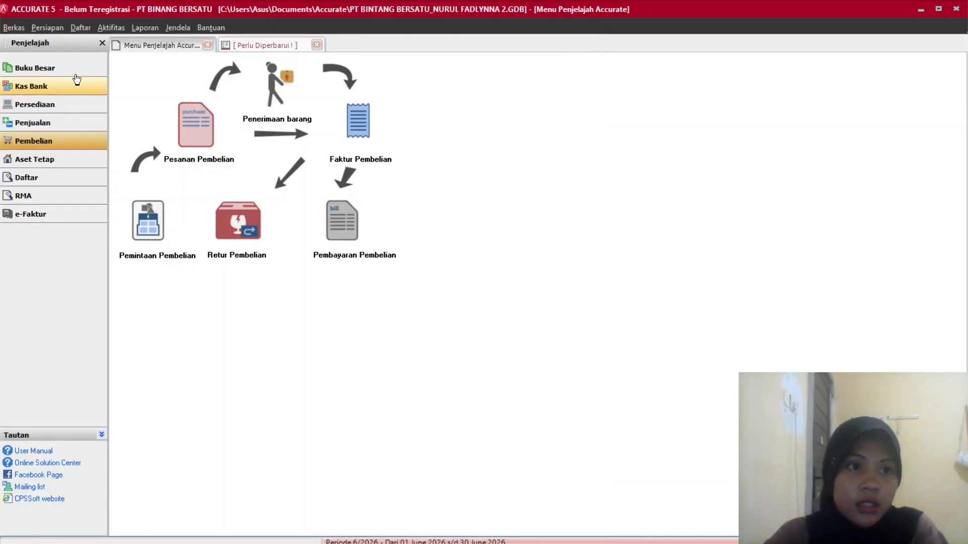
Start an Other Payment paid from Cash in Bank with cheque number BKK12-3.
{"action": "left_click", "coordinate": [61, 97]}
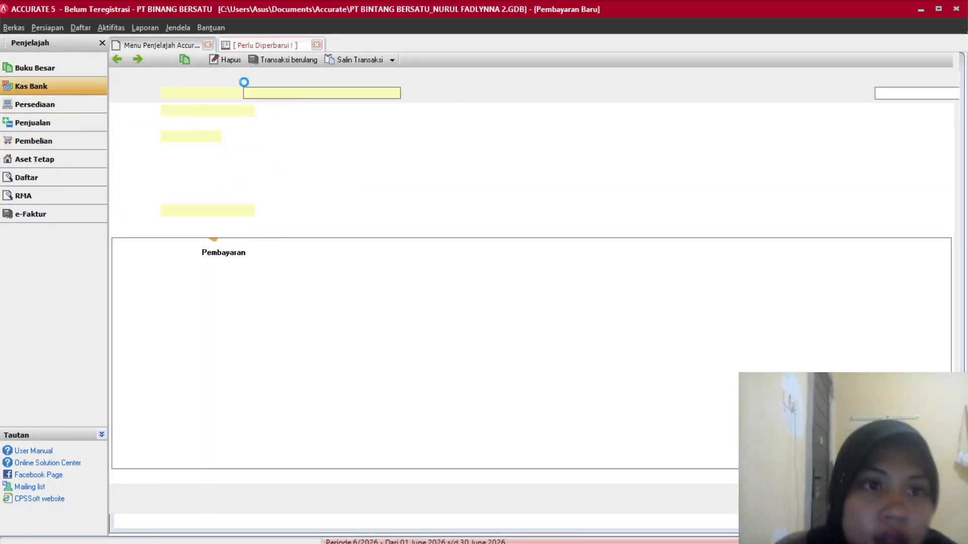
{"action": "left_click", "coordinate": [282, 94]}
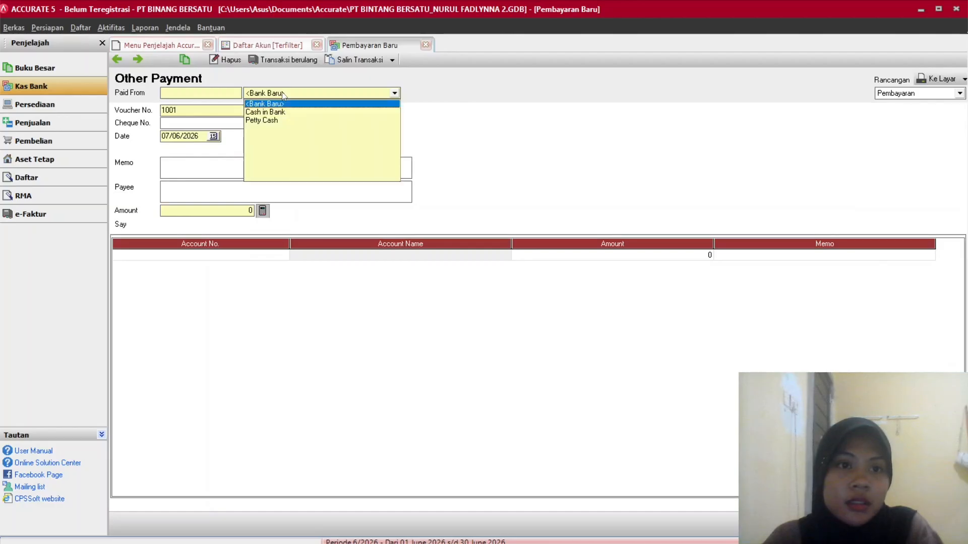
{"action": "left_click", "coordinate": [273, 113]}
{"action": "left_click", "coordinate": [213, 132]}
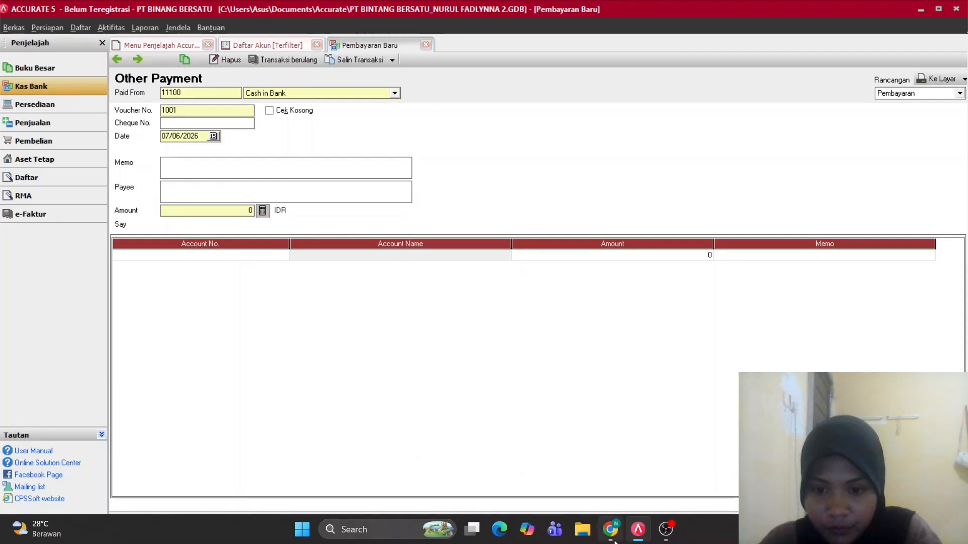
{"action": "left_click", "coordinate": [615, 542]}
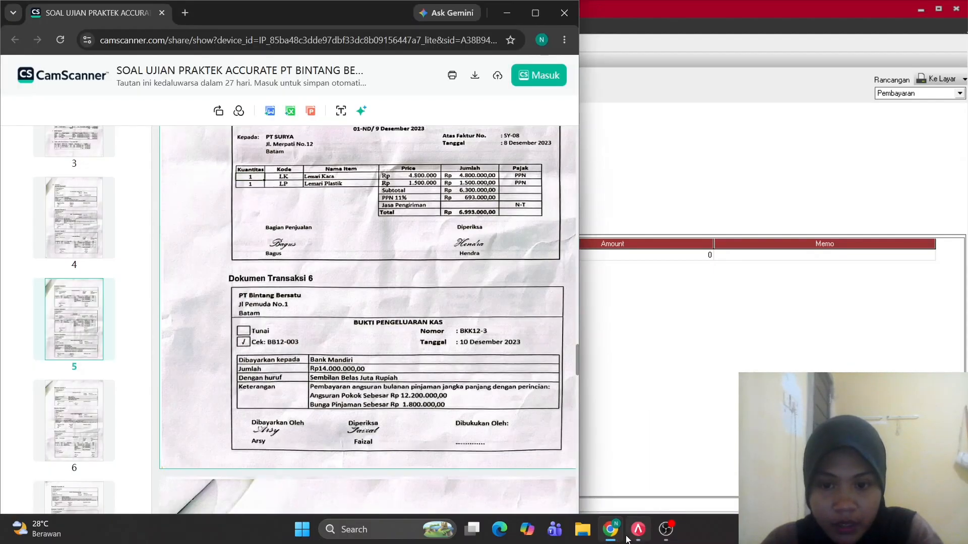
{"action": "left_click", "coordinate": [627, 534]}
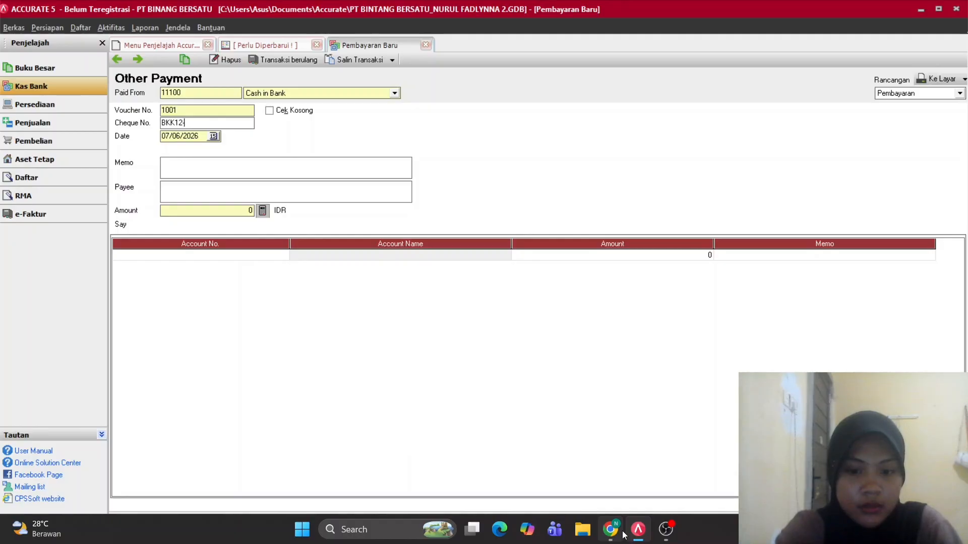
Set the payment date to 10/12/2023 and enter memo PEMBAYARAN ANGSURAN HUTANG JANGKA PANJANG.
{"action": "key", "text": "Tab"}
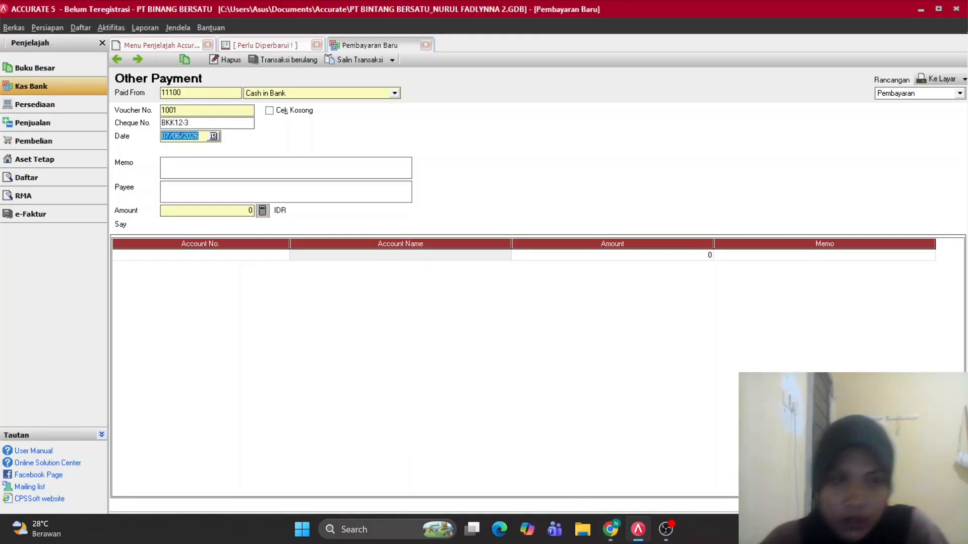
{"action": "left_click", "coordinate": [606, 538]}
{"action": "mouse_move", "coordinate": [626, 539]}
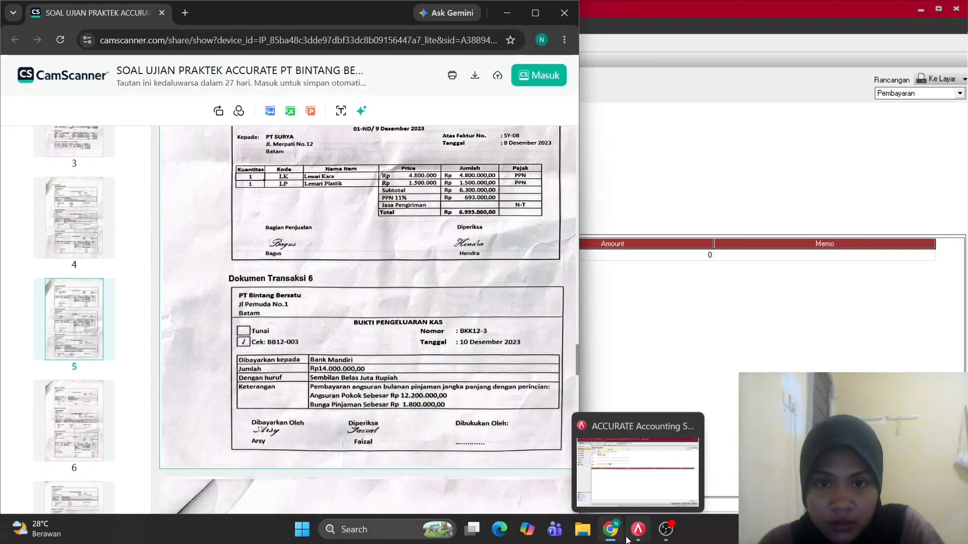
{"action": "left_click", "coordinate": [636, 534]}
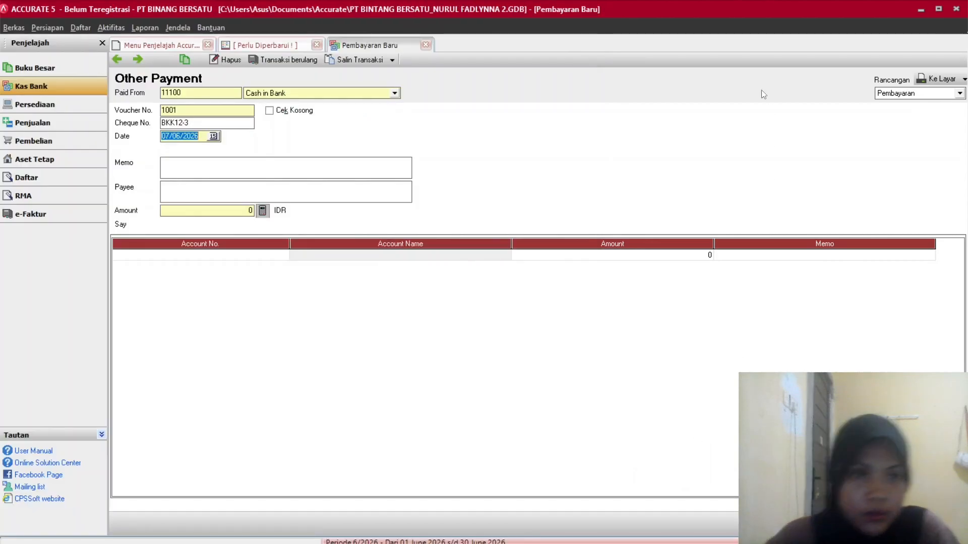
{"action": "type", "text": "10"}
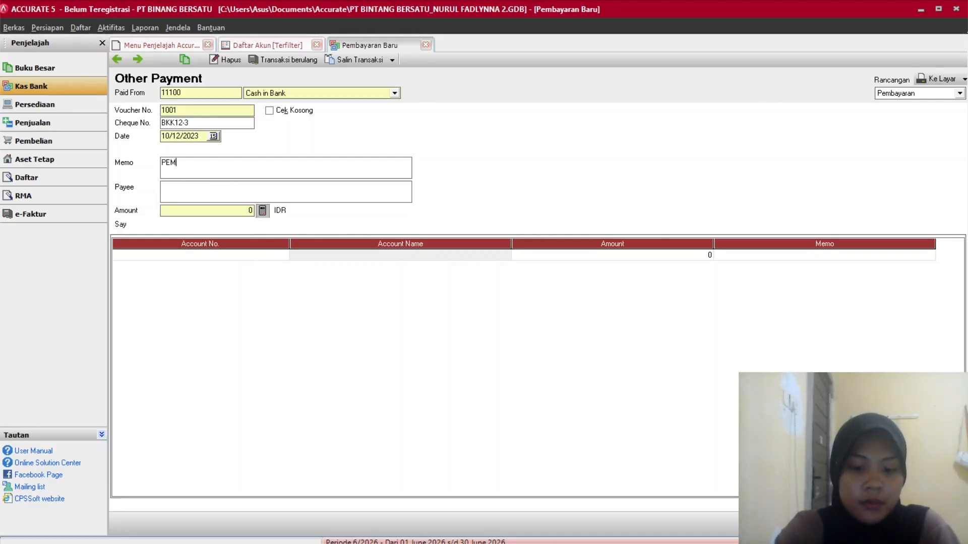
{"action": "type", "text": "RAA"}
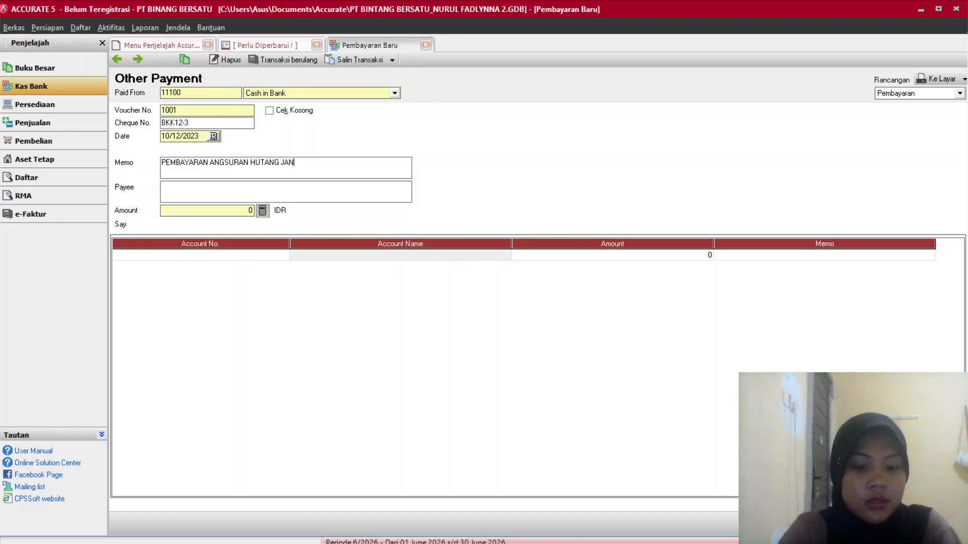
{"action": "type", "text": "PANJANG"}
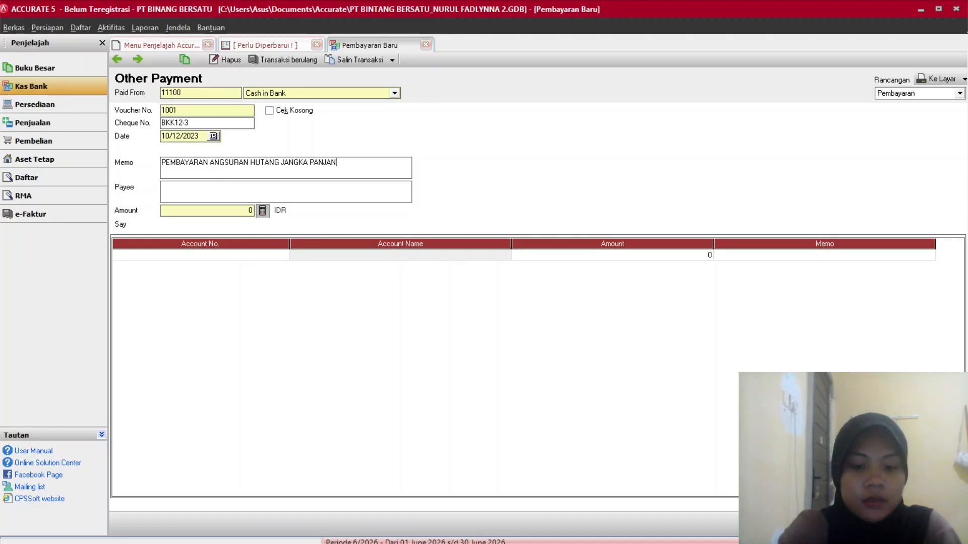
{"action": "left_click", "coordinate": [232, 256]}
Add a first line charging account 23100 Bank Loans for Rp 12.200.000, checked against the voucher.
{"action": "left_click", "coordinate": [284, 255]}
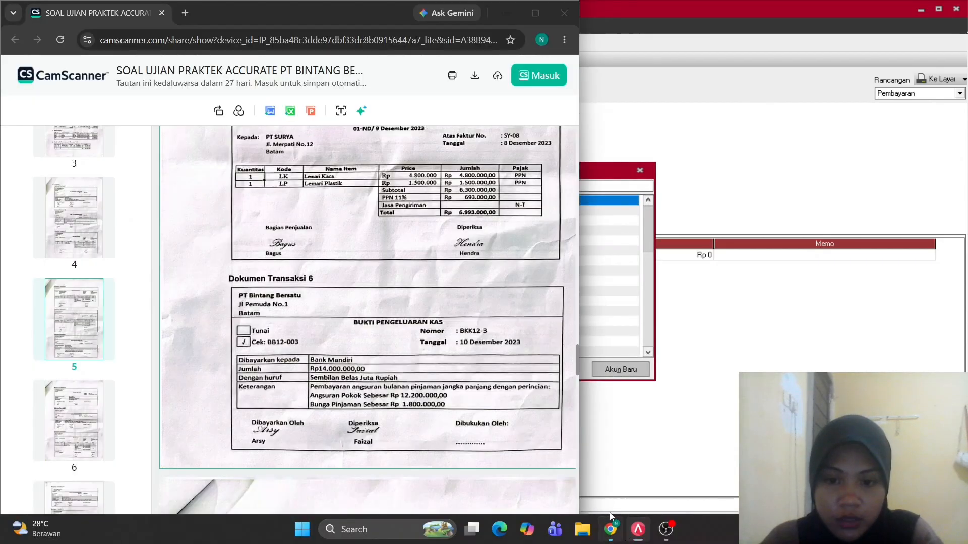
{"action": "left_click", "coordinate": [626, 536]}
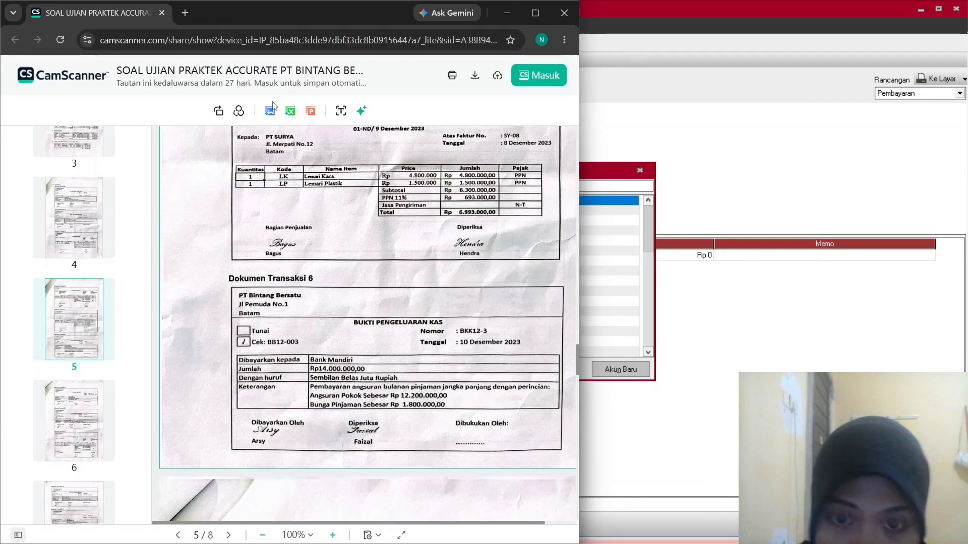
{"action": "left_click", "coordinate": [744, 337]}
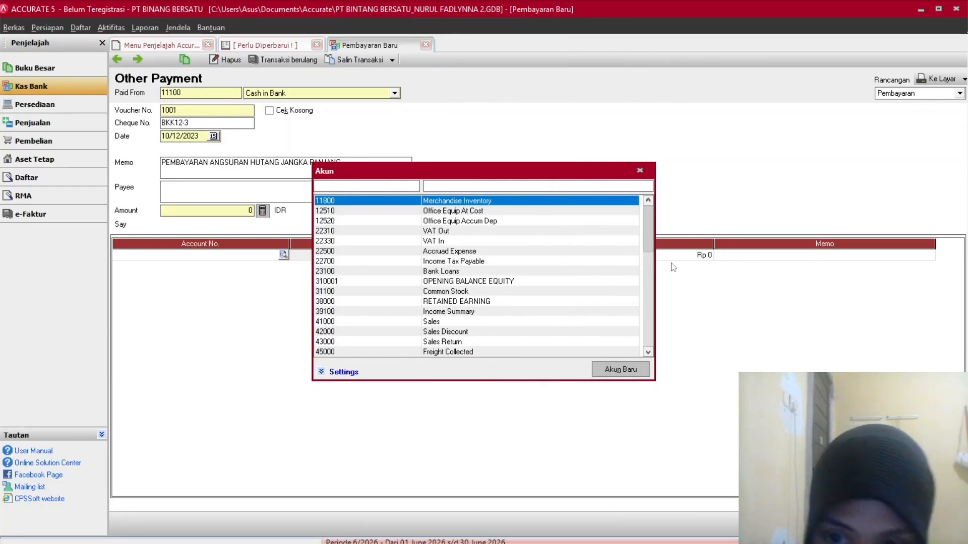
{"action": "left_click", "coordinate": [649, 353]}
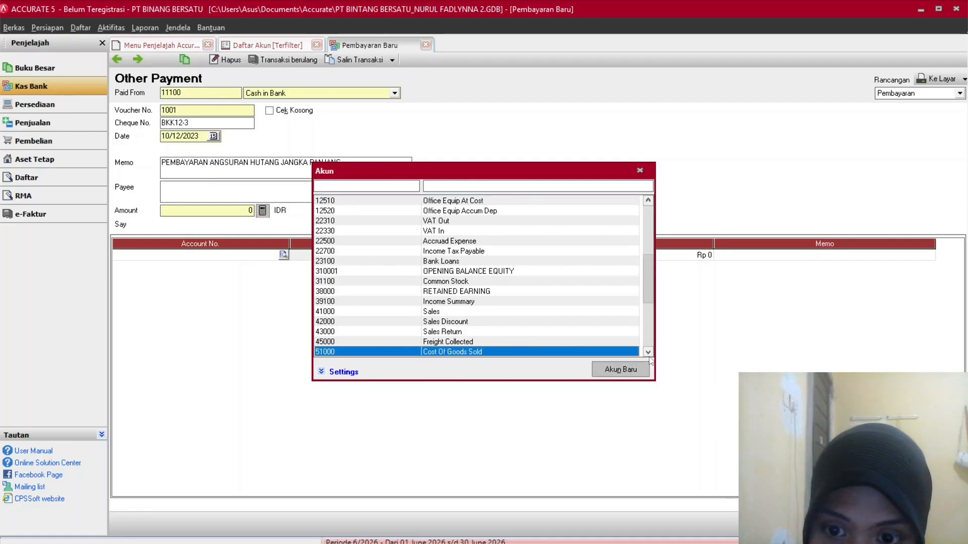
{"action": "left_click", "coordinate": [649, 353]}
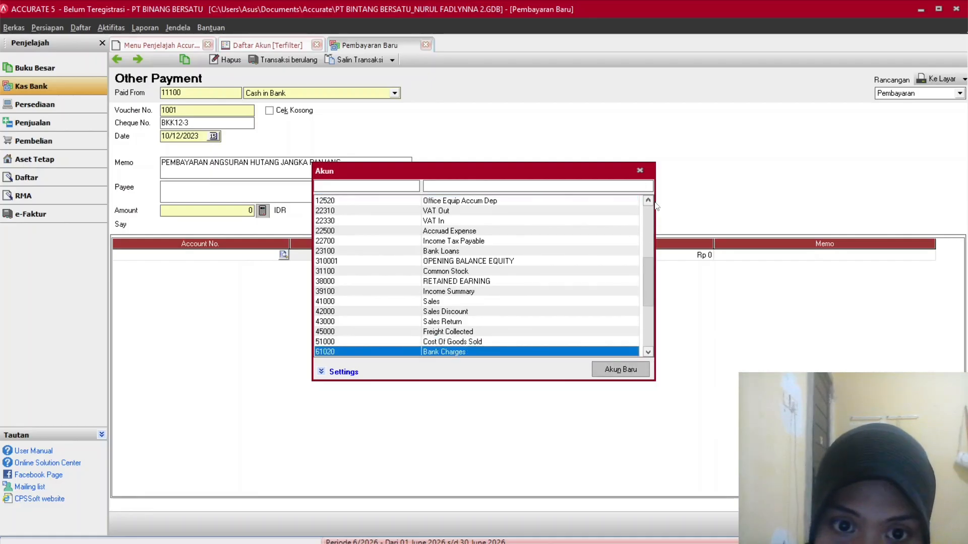
{"action": "double_click", "coordinate": [490, 252]}
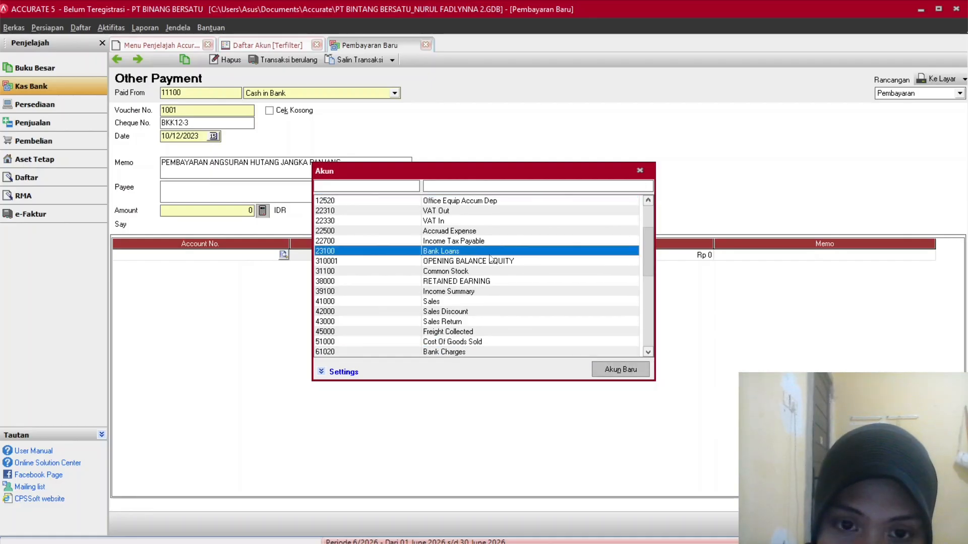
{"action": "left_click", "coordinate": [704, 255]}
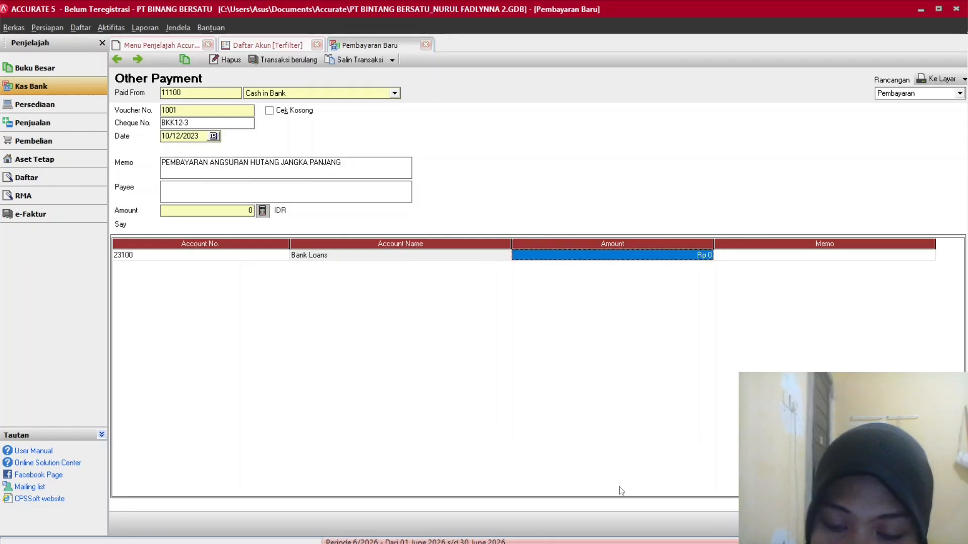
{"action": "type", "text": "12.2"}
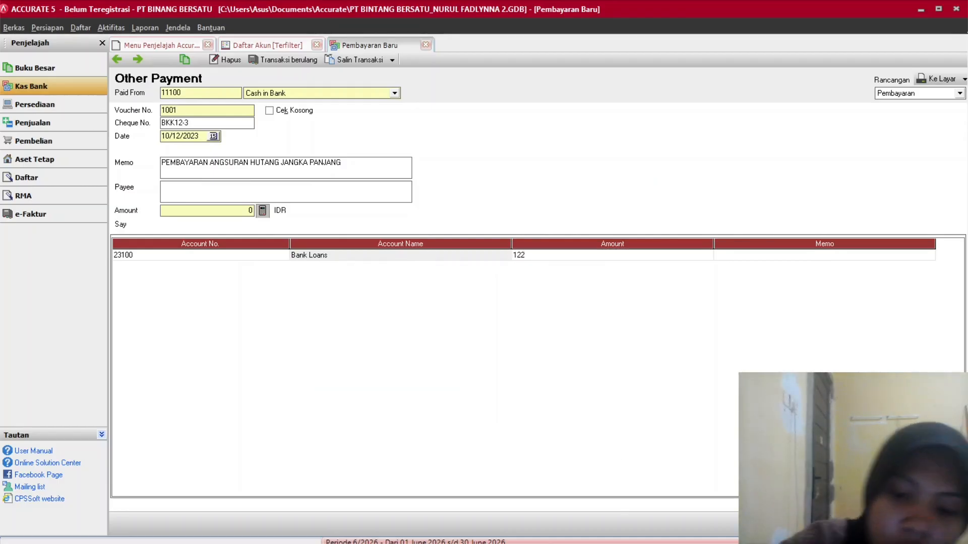
{"action": "type", "text": "00.000"}
{"action": "key", "text": "Tab"}
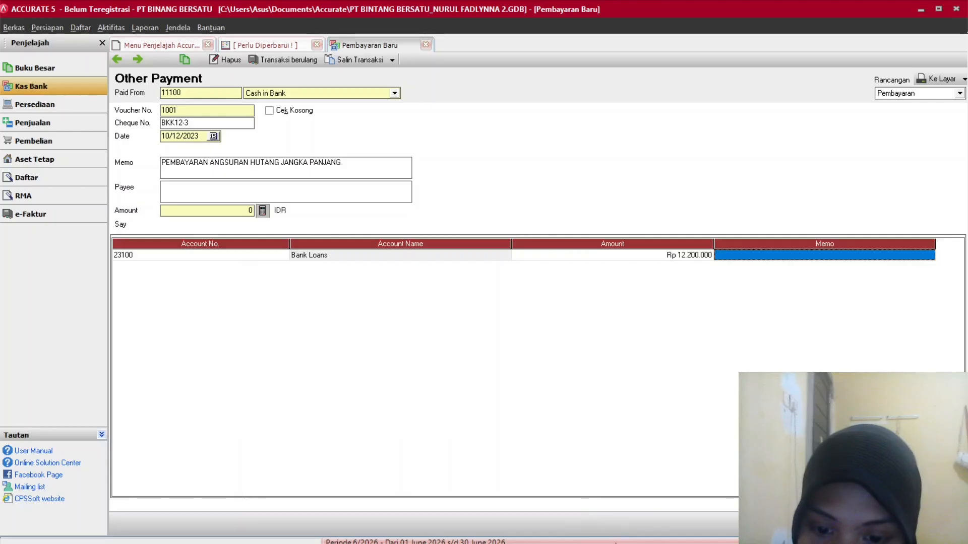
{"action": "left_click", "coordinate": [607, 528]}
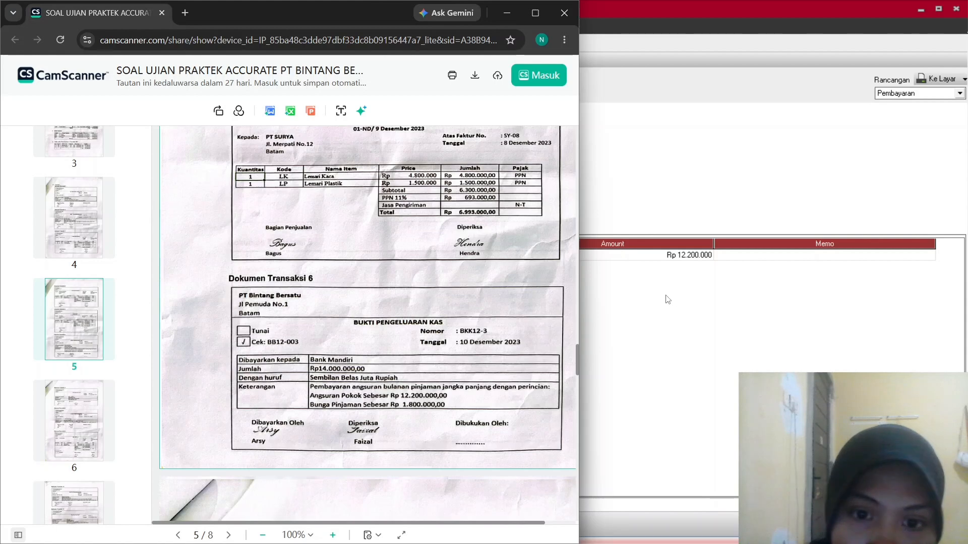
Move to a second detail line and scroll through the account list to find its account.
{"action": "left_click", "coordinate": [694, 260]}
{"action": "key", "text": "Tab"}
{"action": "key", "text": "Tab"}
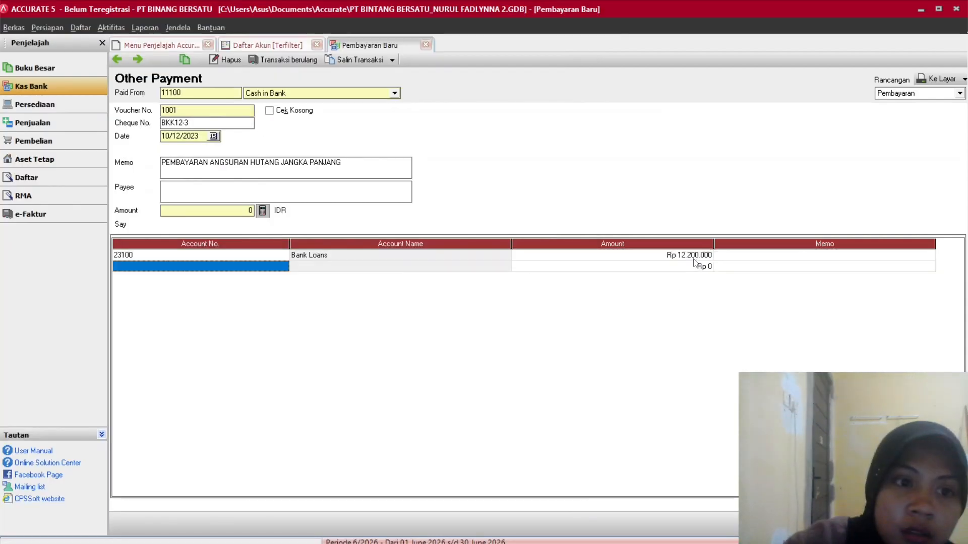
{"action": "left_click", "coordinate": [262, 273]}
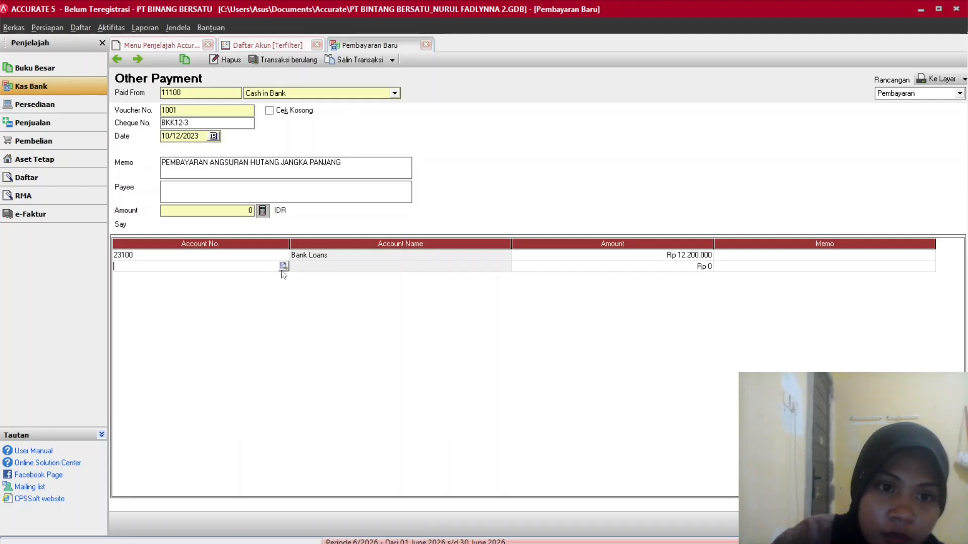
{"action": "left_click", "coordinate": [284, 266]}
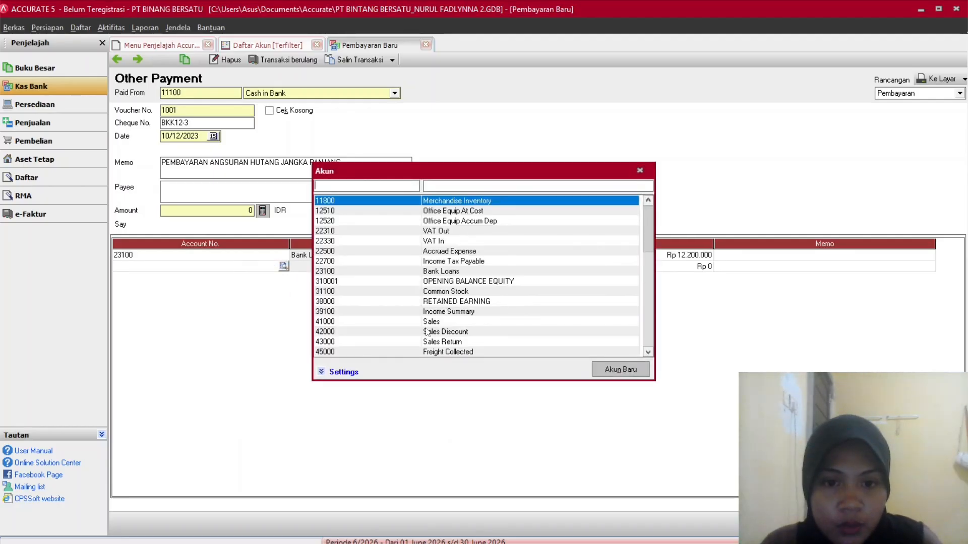
{"action": "left_click", "coordinate": [648, 353]}
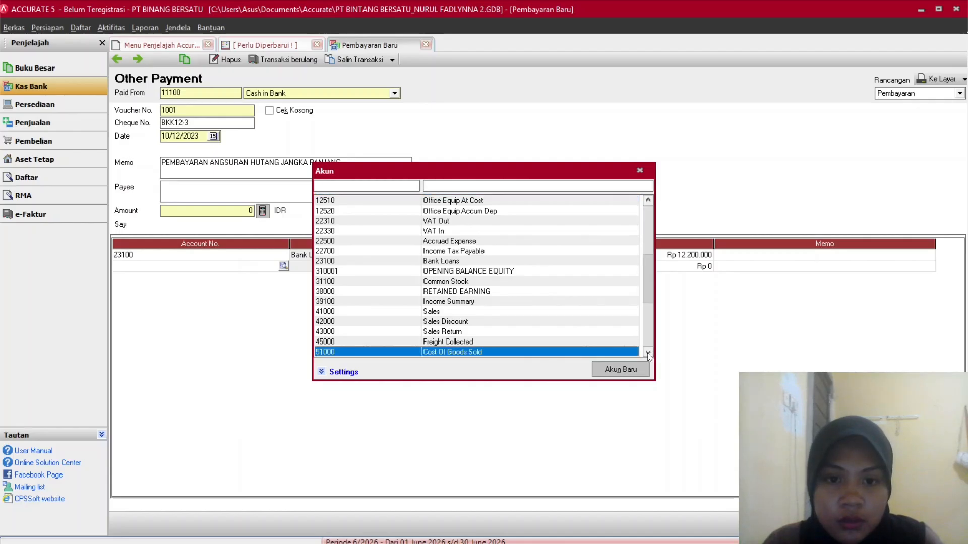
{"action": "left_click", "coordinate": [648, 353]}
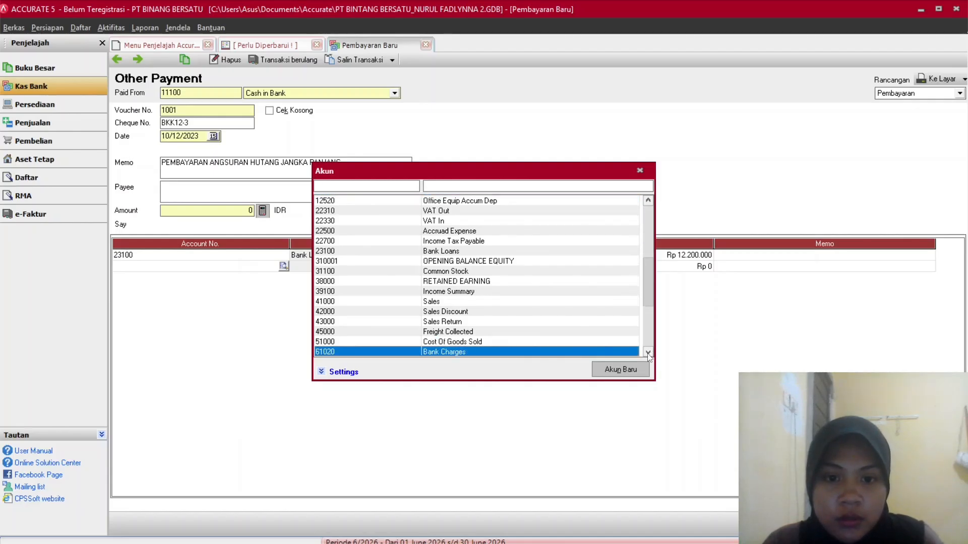
{"action": "key", "text": "Down"}
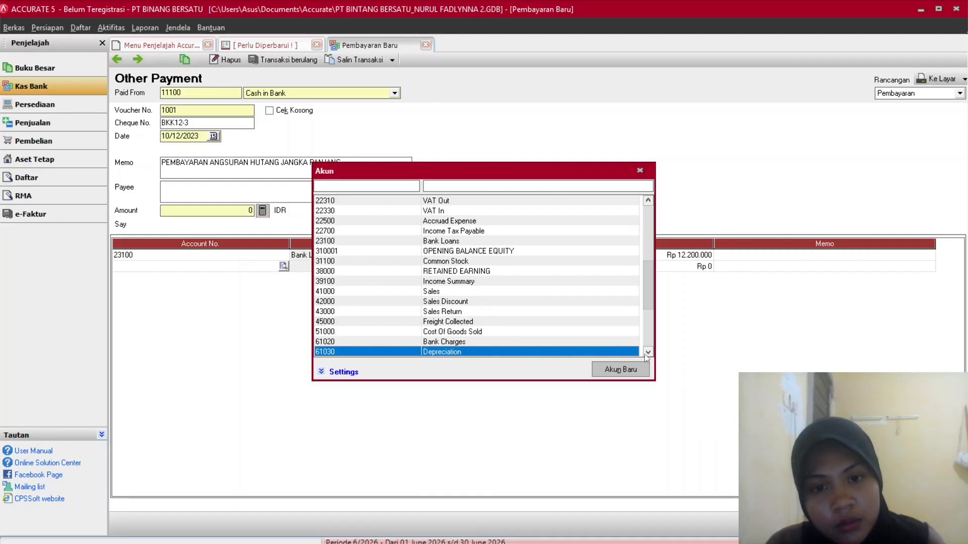
{"action": "left_click", "coordinate": [648, 353]}
{"action": "left_click", "coordinate": [649, 353]}
{"action": "left_click", "coordinate": [648, 352]}
{"action": "left_click", "coordinate": [648, 353]}
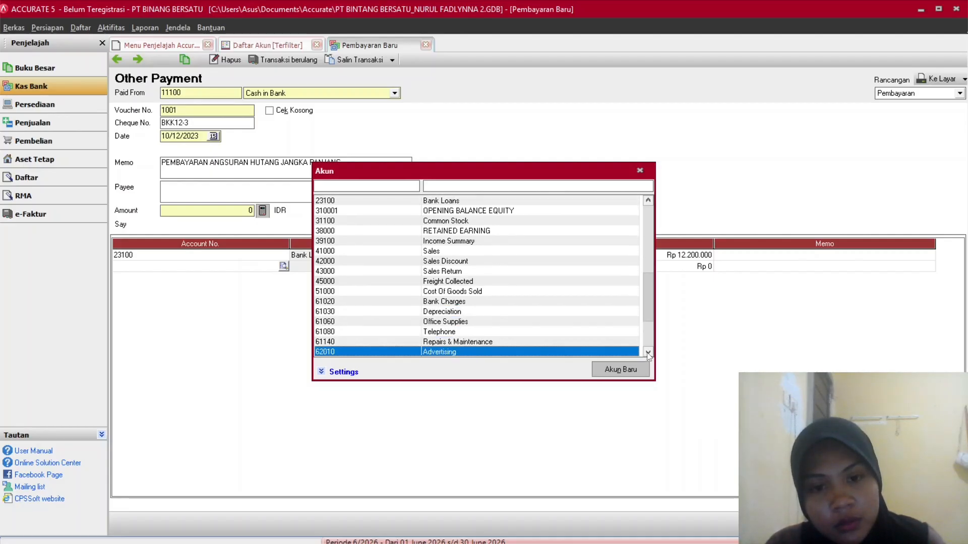
{"action": "left_click", "coordinate": [649, 353]}
{"action": "left_click", "coordinate": [648, 353]}
{"action": "left_click", "coordinate": [648, 353]}
{"action": "left_click", "coordinate": [649, 353]}
{"action": "left_click", "coordinate": [649, 353]}
{"action": "left_click", "coordinate": [648, 353]}
{"action": "left_click", "coordinate": [648, 352]}
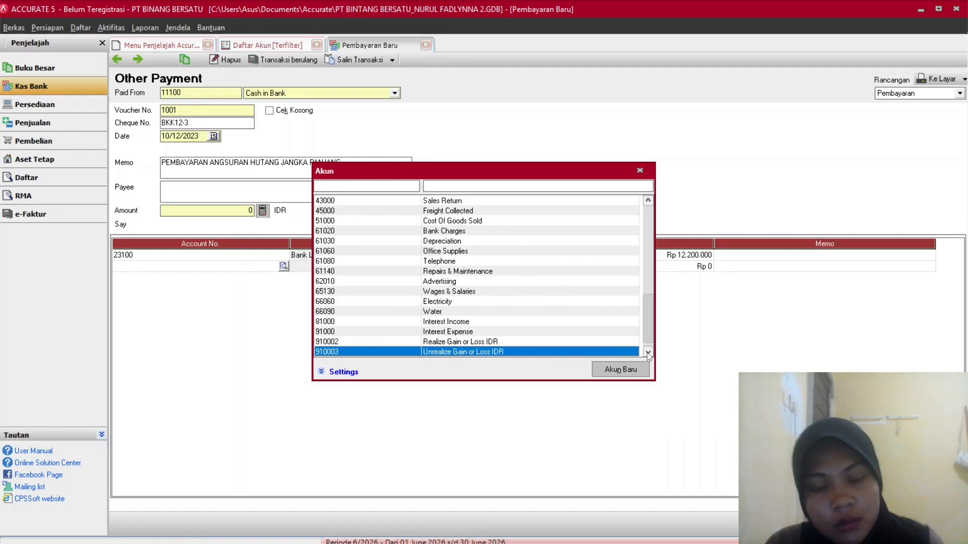
{"action": "left_click", "coordinate": [649, 353]}
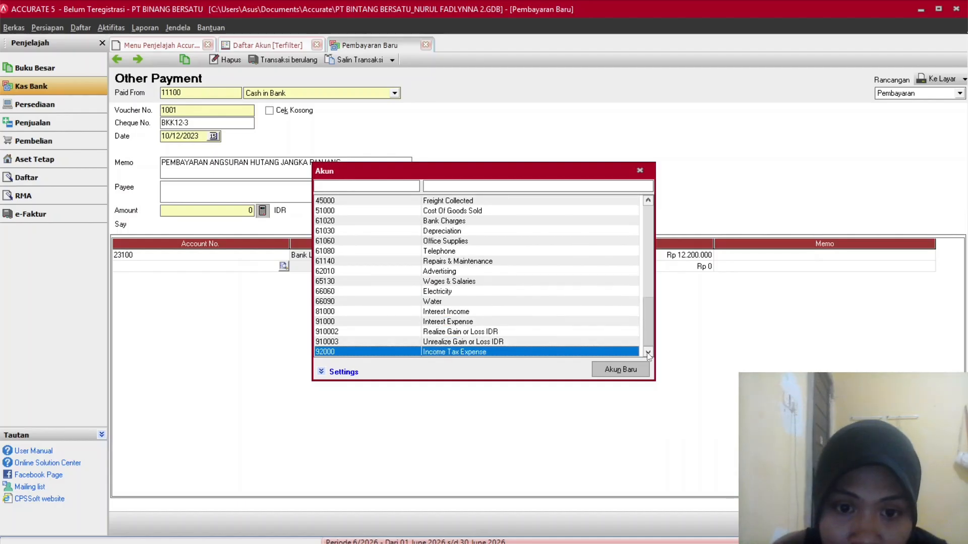
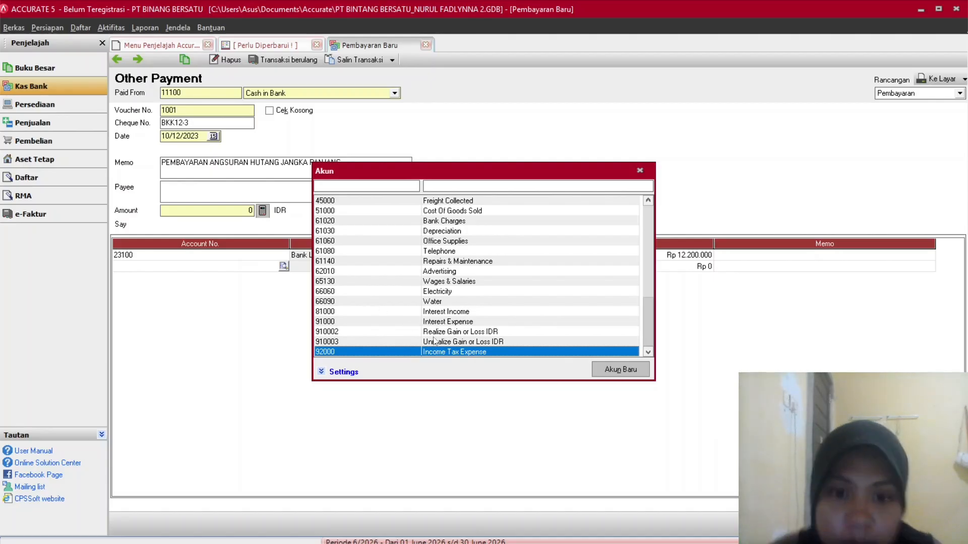
Browse the account list on the second line and pick 91000 Interest Expense.
{"action": "scroll", "coordinate": [451, 297], "scroll_direction": "up", "scroll_amount": 3}
{"action": "key", "text": "Up"}
{"action": "key", "text": "Up"}
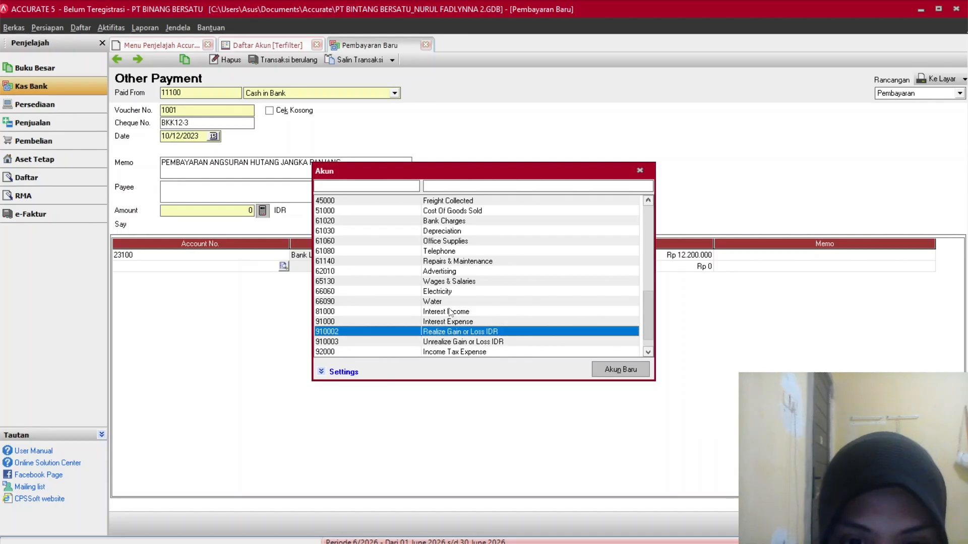
{"action": "key", "text": "Up"}
{"action": "key", "text": "Up"}
{"action": "key", "text": "Up"}
{"action": "key", "text": "Up"}
{"action": "key", "text": "Up"}
{"action": "key", "text": "Up"}
{"action": "key", "text": "Up"}
{"action": "key", "text": "Up"}
{"action": "key", "text": "Up"}
{"action": "key", "text": "Up"}
{"action": "key", "text": "Up"}
{"action": "key", "text": "Up"}
{"action": "key", "text": "Up"}
{"action": "key", "text": "Up"}
{"action": "key", "text": "Up"}
{"action": "key", "text": "Up"}
{"action": "key", "text": "Up"}
{"action": "key", "text": "Up"}
{"action": "key", "text": "Up"}
{"action": "key", "text": "Up"}
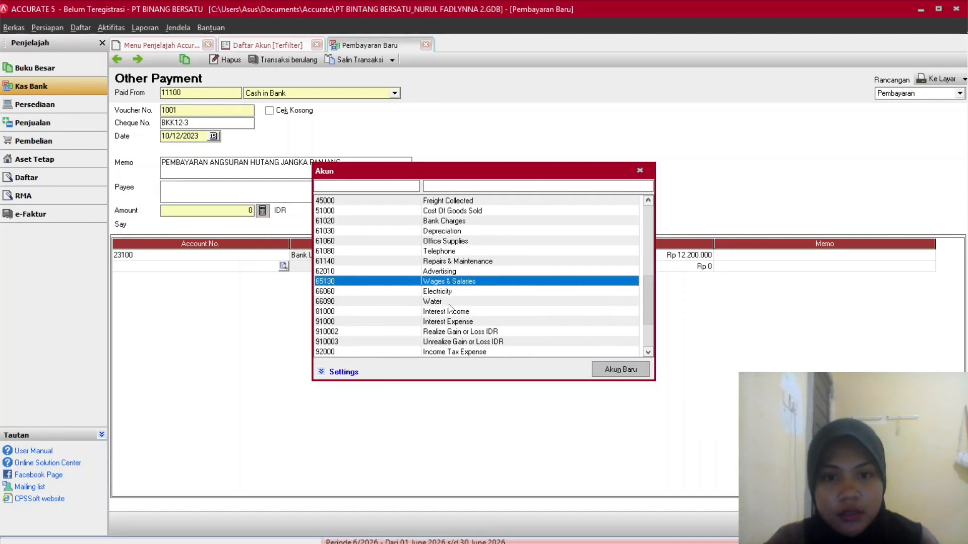
{"action": "key", "text": "Up"}
{"action": "key", "text": "Up"}
{"action": "key", "text": "Up"}
{"action": "key", "text": "Up"}
{"action": "key", "text": "Up"}
{"action": "key", "text": "Up"}
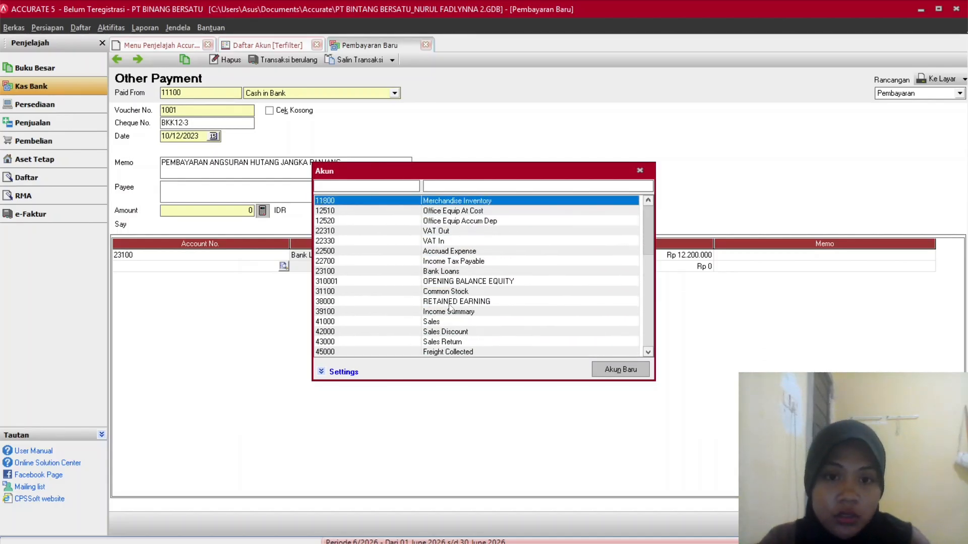
{"action": "key", "text": "Down"}
{"action": "key", "text": "Down"}
{"action": "key", "text": "Down"}
{"action": "key", "text": "Down"}
{"action": "key", "text": "Down"}
{"action": "key", "text": "Down"}
{"action": "key", "text": "Down"}
{"action": "key", "text": "Down"}
{"action": "key", "text": "Down"}
{"action": "key", "text": "Down"}
{"action": "key", "text": "Down"}
{"action": "key", "text": "Down"}
{"action": "key", "text": "Down"}
{"action": "key", "text": "Down"}
{"action": "key", "text": "Down"}
{"action": "key", "text": "Down"}
{"action": "key", "text": "Down"}
{"action": "key", "text": "Down"}
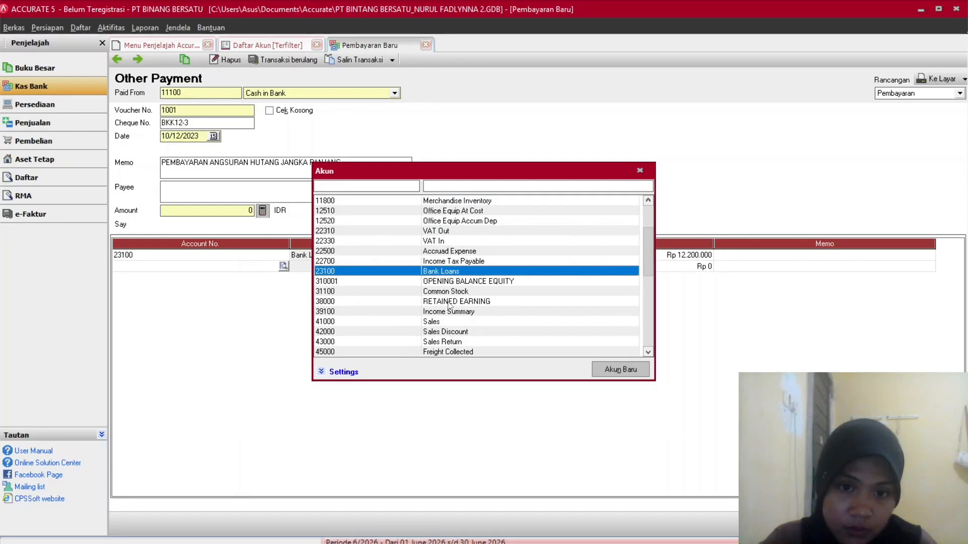
{"action": "key", "text": "Down"}
{"action": "key", "text": "Down"}
{"action": "key", "text": "Down"}
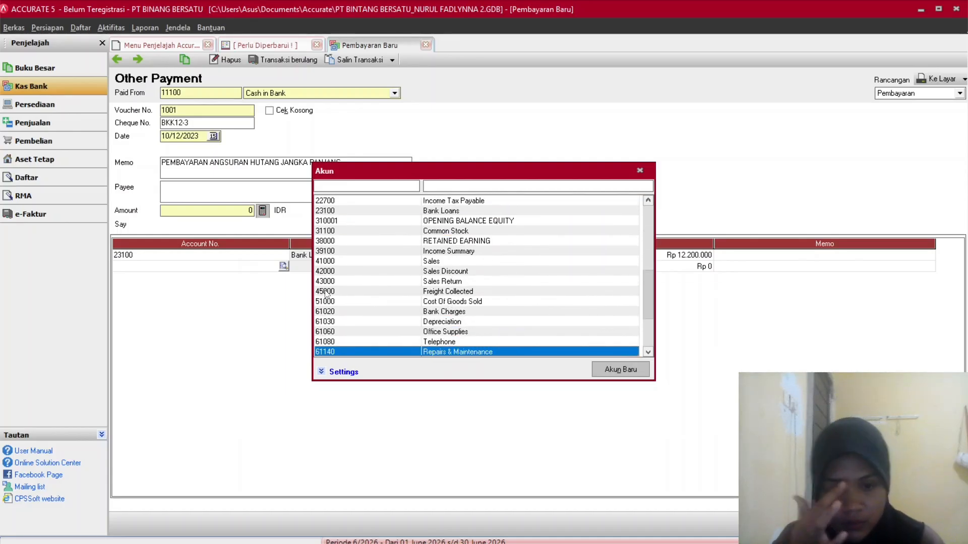
{"action": "key", "text": "Down"}
{"action": "key", "text": "Down"}
{"action": "key", "text": "Down"}
{"action": "key", "text": "Down"}
{"action": "key", "text": "Down"}
{"action": "key", "text": "Down"}
{"action": "key", "text": "Down"}
{"action": "key", "text": "Down"}
{"action": "key", "text": "Down"}
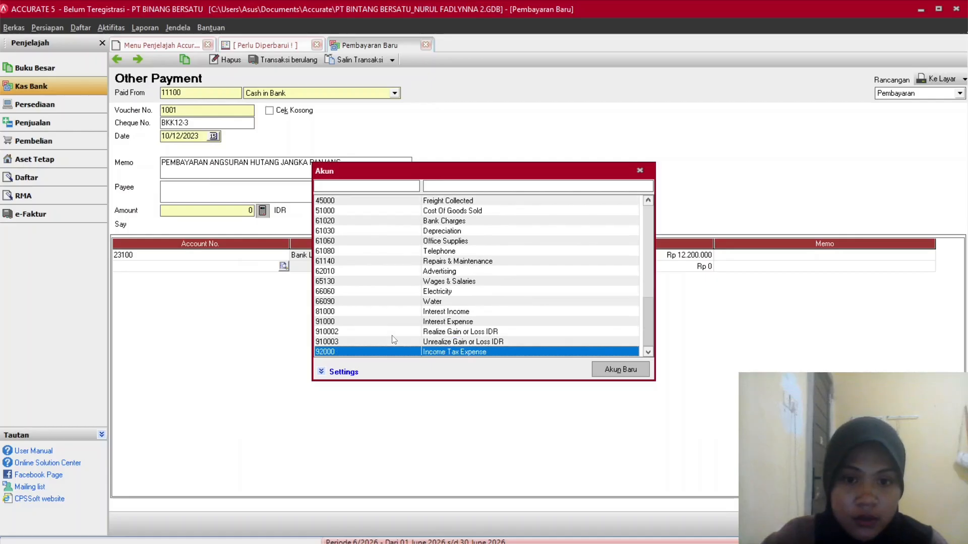
{"action": "double_click", "coordinate": [434, 322]}
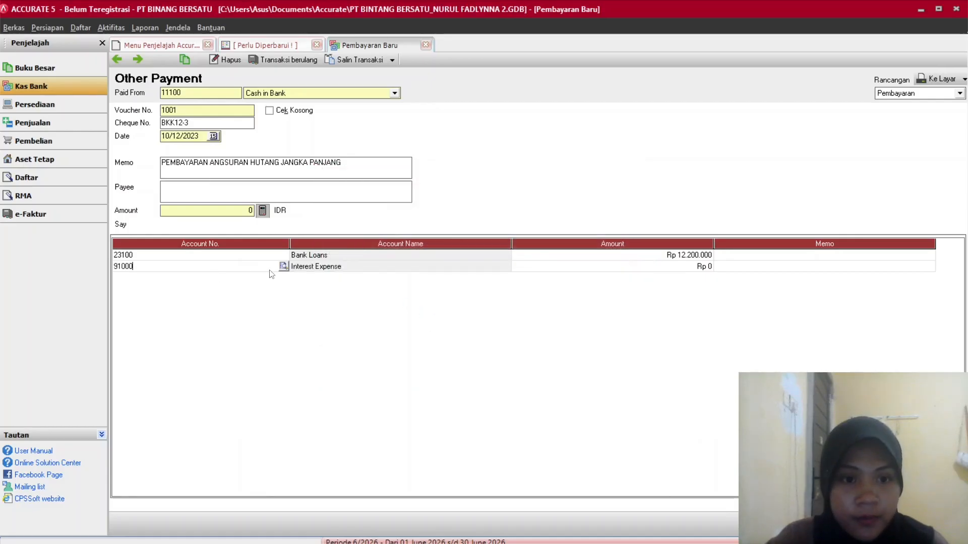
Enter Rp 1.800.000 as the Interest Expense amount, checked against the exam document.
{"action": "left_click", "coordinate": [704, 267]}
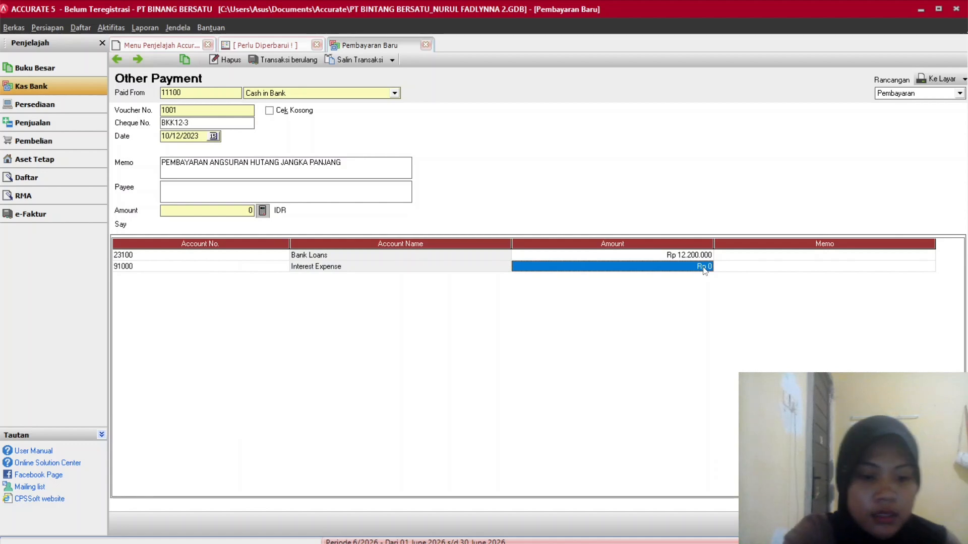
{"action": "mouse_move", "coordinate": [673, 543]}
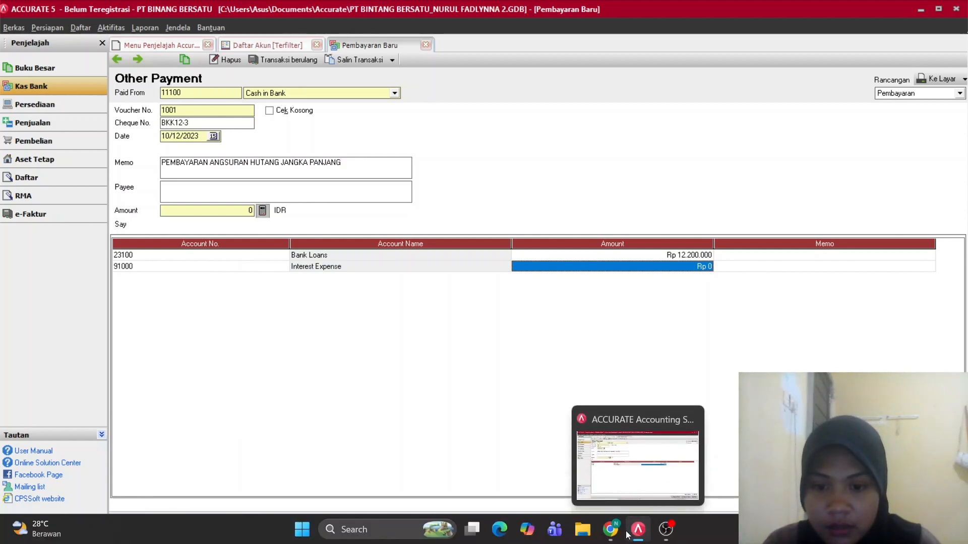
{"action": "left_click", "coordinate": [610, 529]}
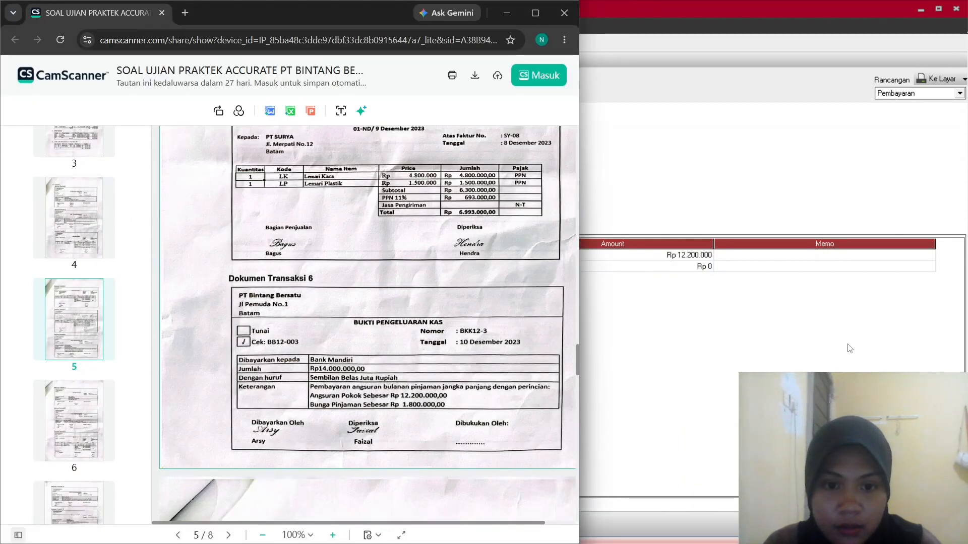
{"action": "left_click", "coordinate": [742, 285]}
{"action": "type", "text": "1800000"}
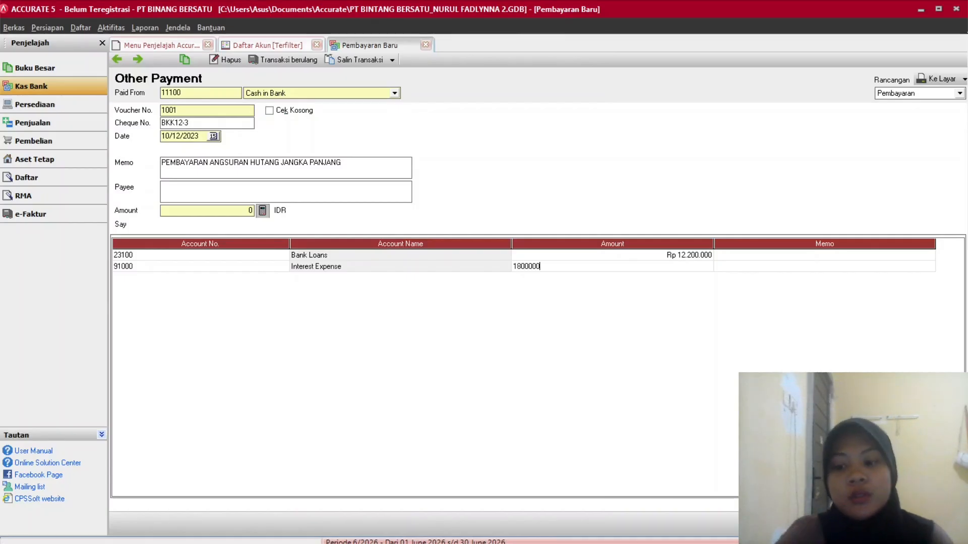
{"action": "key", "text": "Tab"}
{"action": "key", "text": "Tab"}
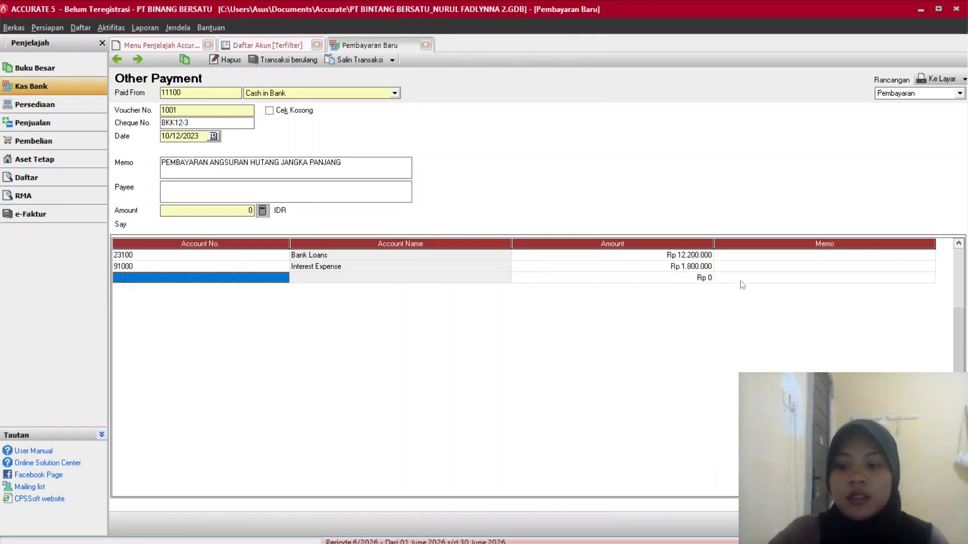
{"action": "key", "text": "Up"}
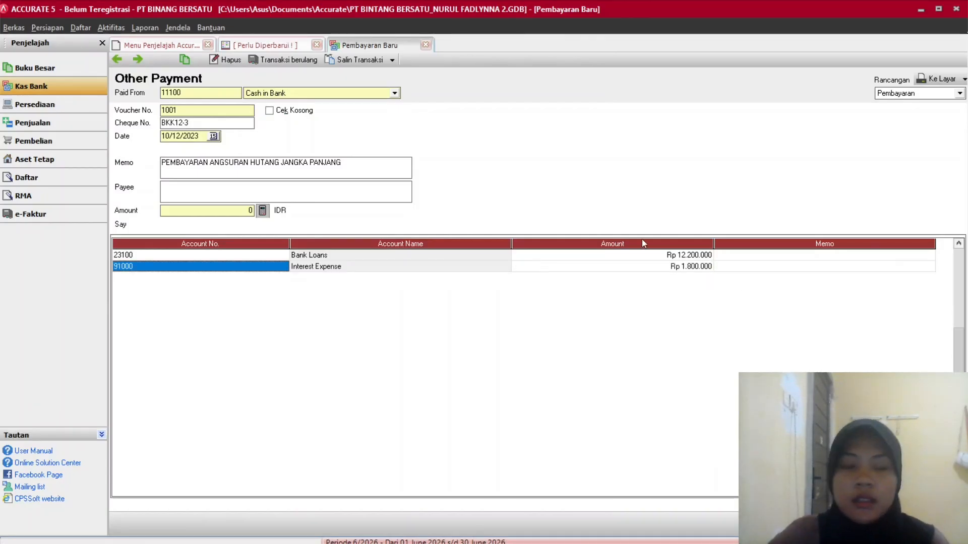
Total the payment to Rp 14.000.000 and save it as voucher 1001.
{"action": "left_click", "coordinate": [263, 211]}
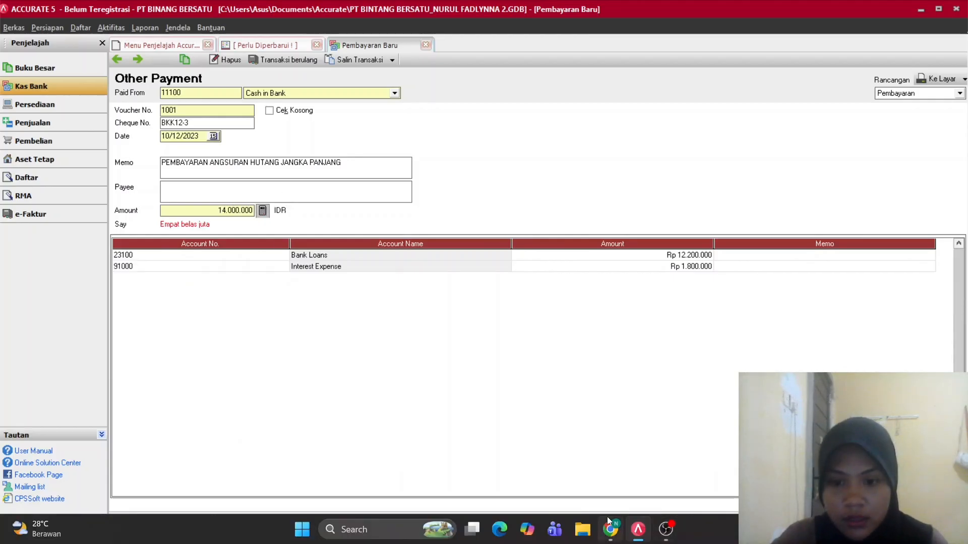
{"action": "left_click", "coordinate": [610, 528]}
{"action": "key", "text": "alt+Tab"}
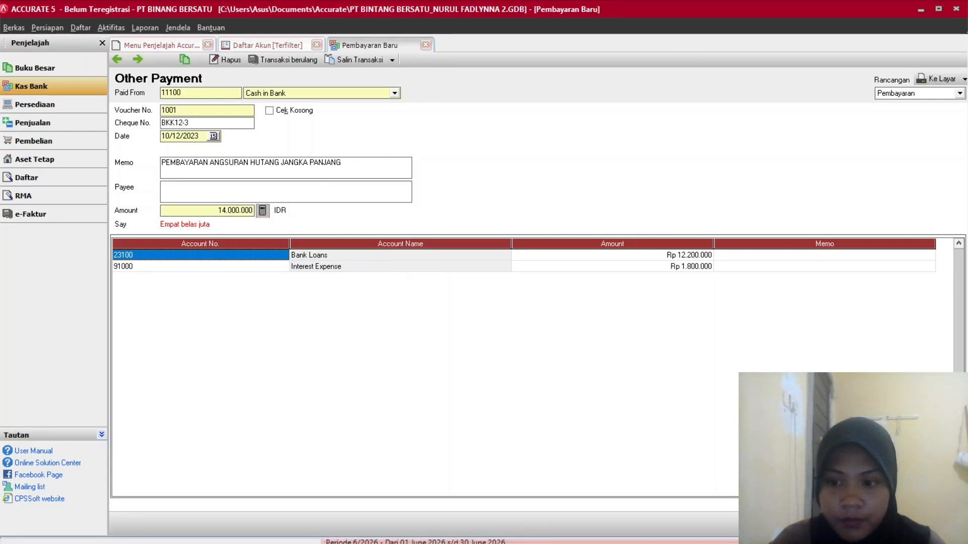
{"action": "left_click", "coordinate": [928, 524]}
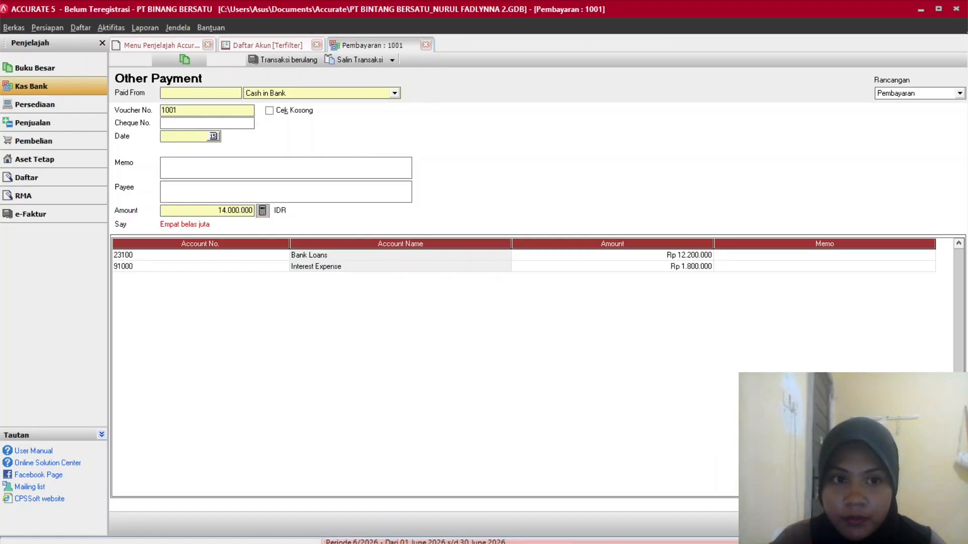
Close the saved payment, scroll the exam document to Transaksi 7 and 8, and return to Accurate.
{"action": "left_click", "coordinate": [609, 530]}
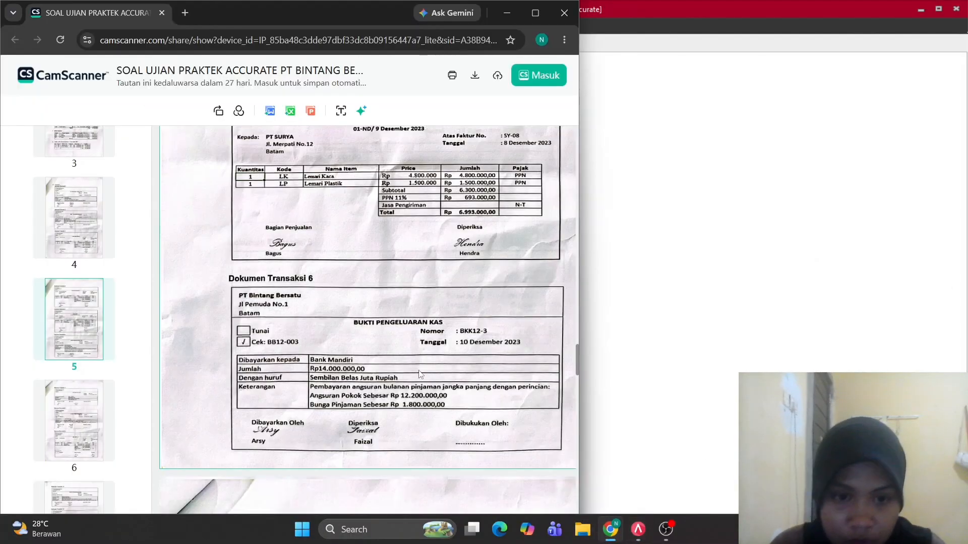
{"action": "scroll", "coordinate": [417, 363], "scroll_direction": "down", "scroll_amount": 3}
{"action": "scroll", "coordinate": [418, 363], "scroll_direction": "down", "scroll_amount": 5}
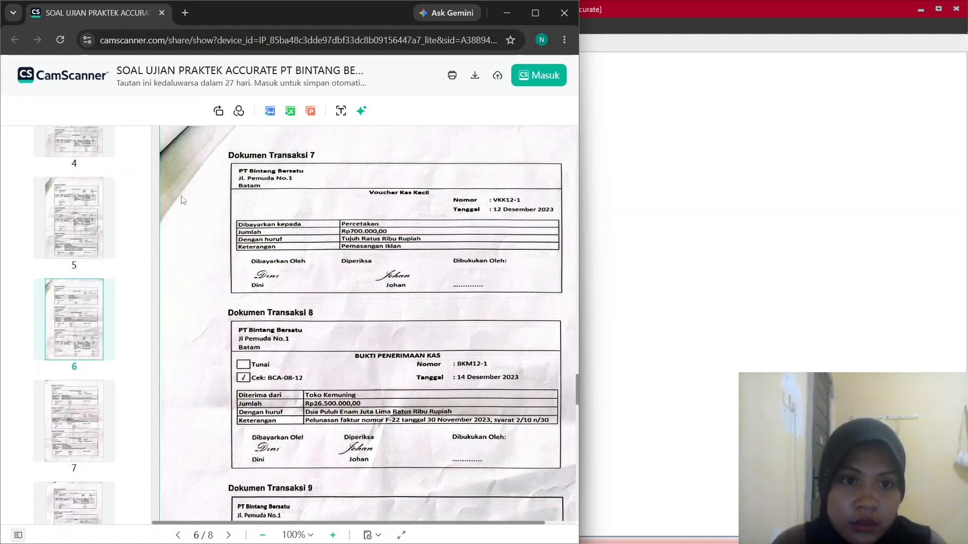
{"action": "left_click", "coordinate": [864, 216]}
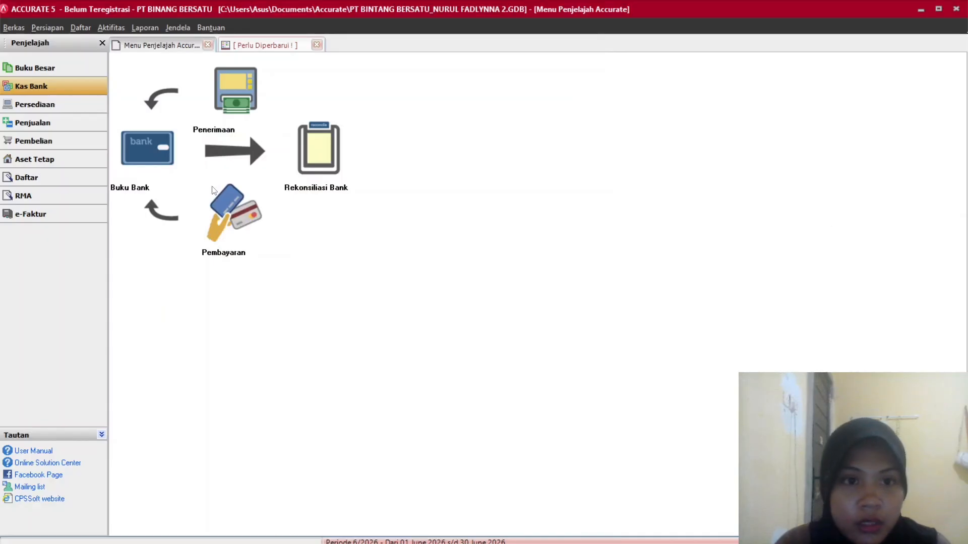
Start a new Other Payment, voucher 1002, initially paid from Cash in Bank.
{"action": "left_click", "coordinate": [213, 192]}
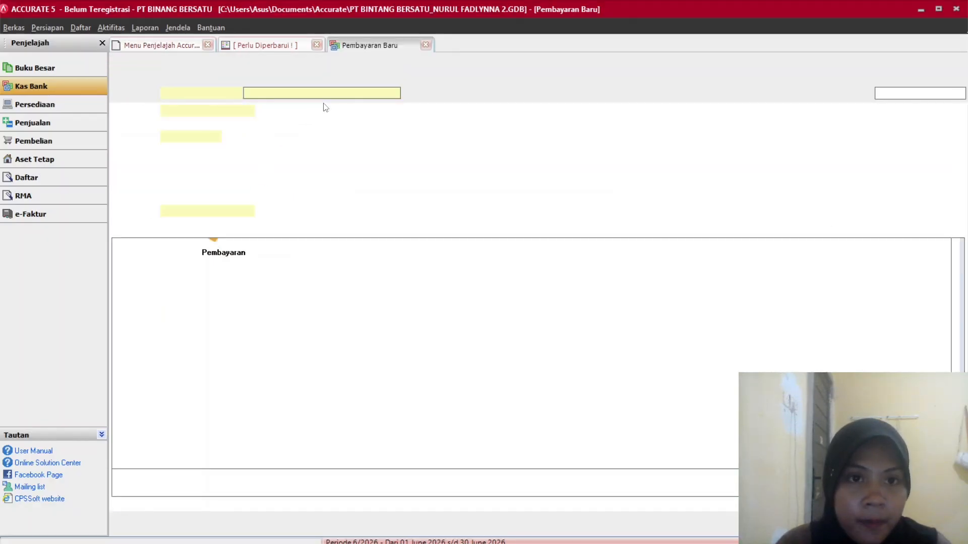
{"action": "left_click", "coordinate": [342, 94]}
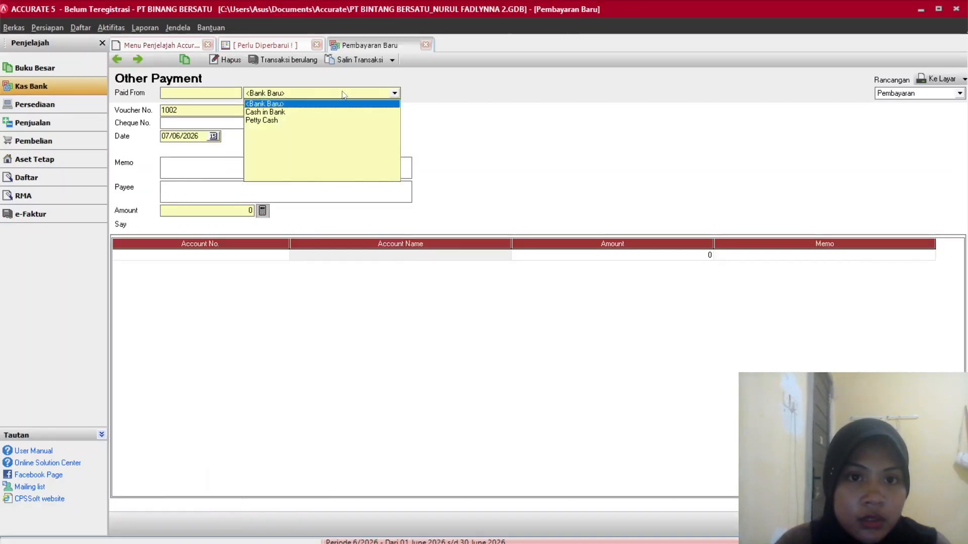
{"action": "left_click", "coordinate": [298, 113]}
{"action": "mouse_move", "coordinate": [574, 526]}
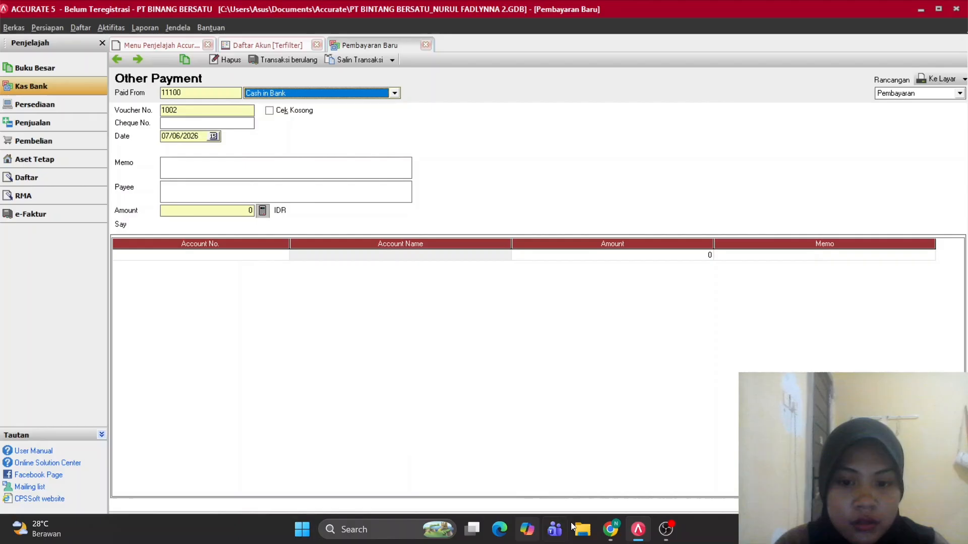
{"action": "left_click", "coordinate": [608, 525]}
Review Transaksi 7 in the exam document and switch Paid From to 11140 Petty Cash.
{"action": "scroll", "coordinate": [427, 192], "scroll_direction": "up", "scroll_amount": 1}
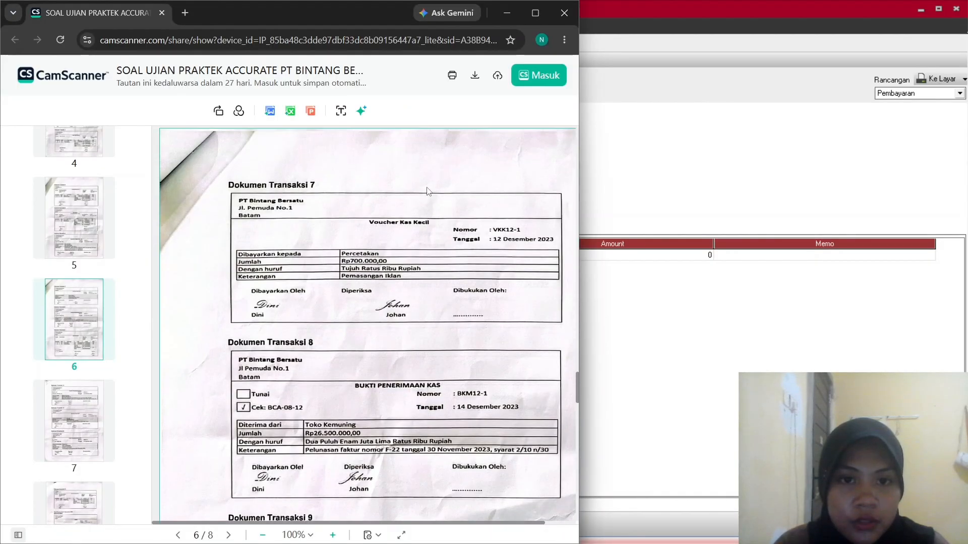
{"action": "scroll", "coordinate": [427, 191], "scroll_direction": "up", "scroll_amount": 10}
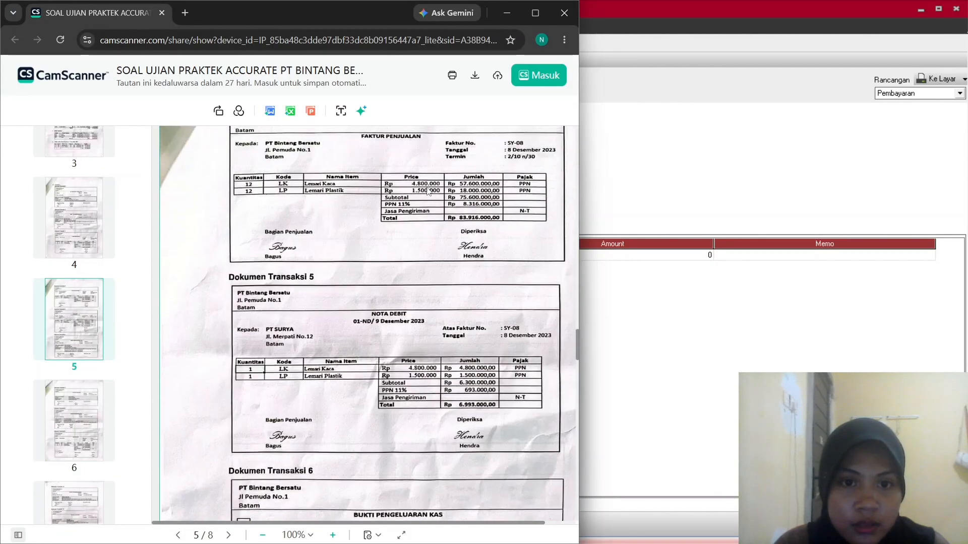
{"action": "scroll", "coordinate": [427, 191], "scroll_direction": "up", "scroll_amount": 8}
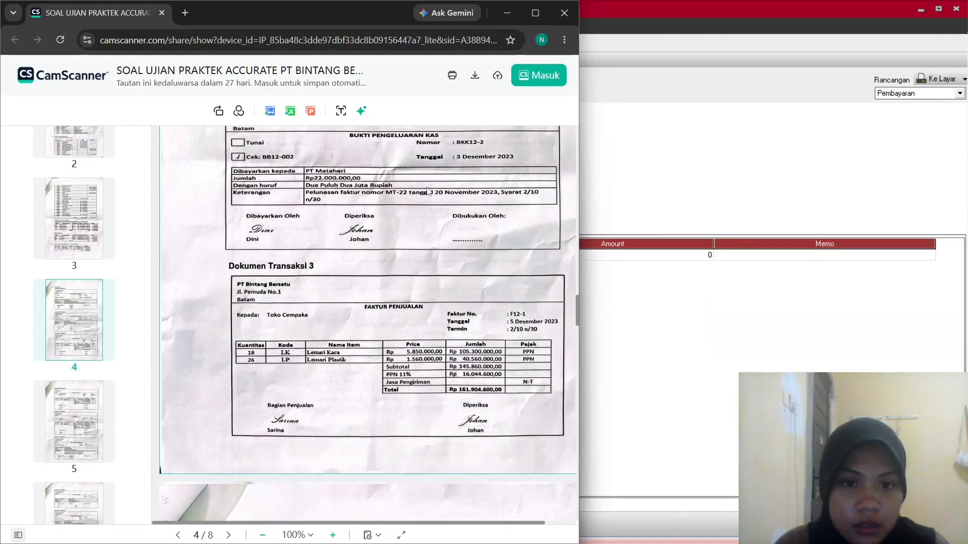
{"action": "scroll", "coordinate": [427, 191], "scroll_direction": "up", "scroll_amount": 5}
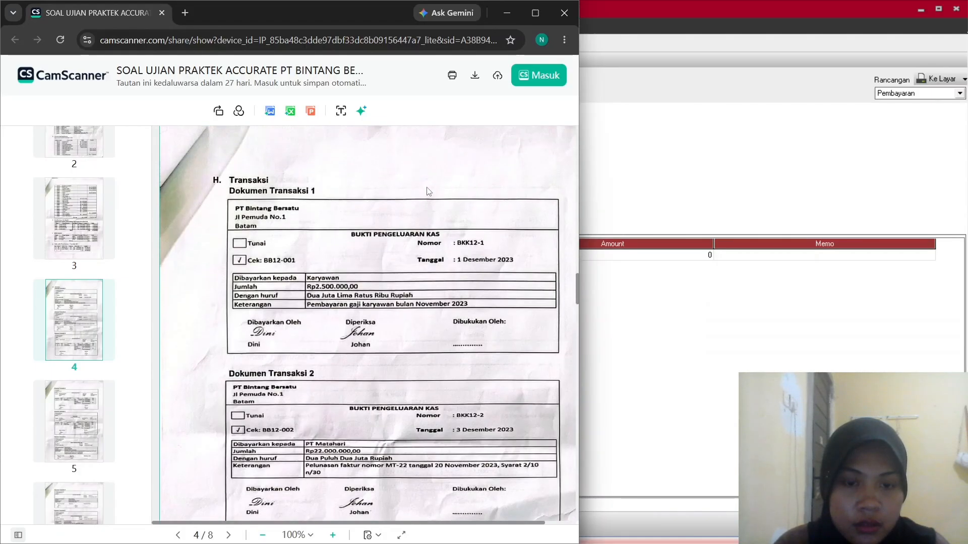
{"action": "scroll", "coordinate": [427, 191], "scroll_direction": "up", "scroll_amount": 4}
{"action": "scroll", "coordinate": [427, 191], "scroll_direction": "down", "scroll_amount": 17}
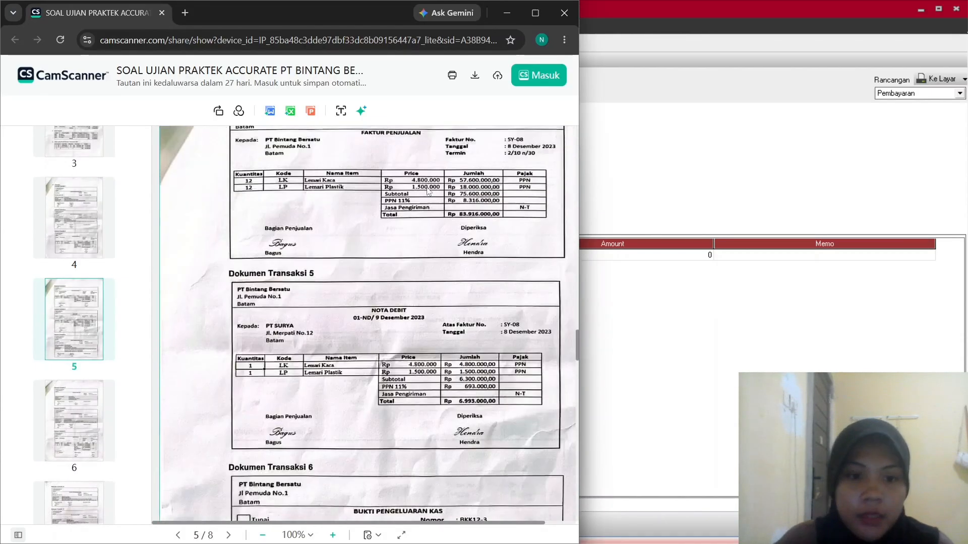
{"action": "scroll", "coordinate": [427, 191], "scroll_direction": "down", "scroll_amount": 8}
{"action": "left_click", "coordinate": [750, 299]}
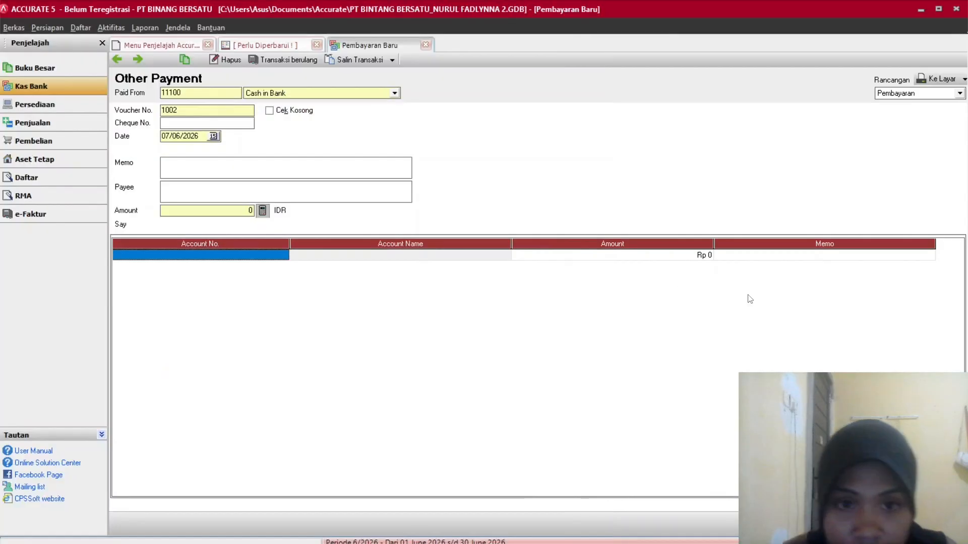
{"action": "left_click", "coordinate": [287, 94]}
{"action": "left_click", "coordinate": [284, 123]}
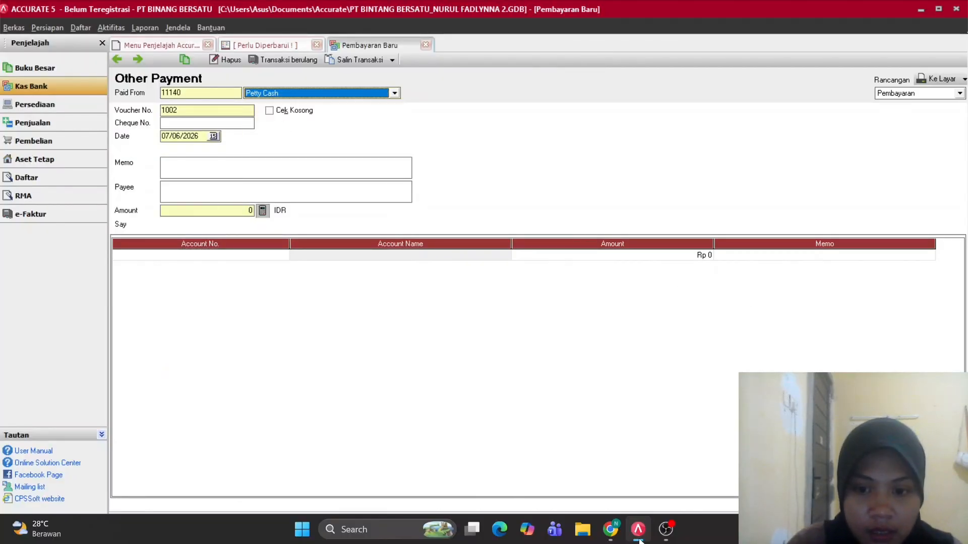
{"action": "left_click", "coordinate": [610, 529]}
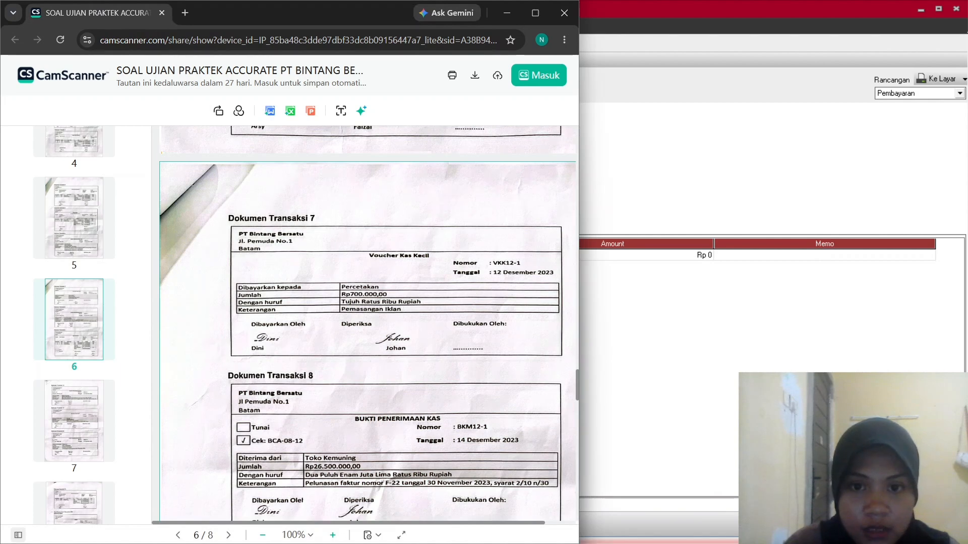
Enter cheque number VKK12-1 on the petty cash payment.
{"action": "key", "text": "alt+Tab"}
{"action": "left_click", "coordinate": [195, 122]}
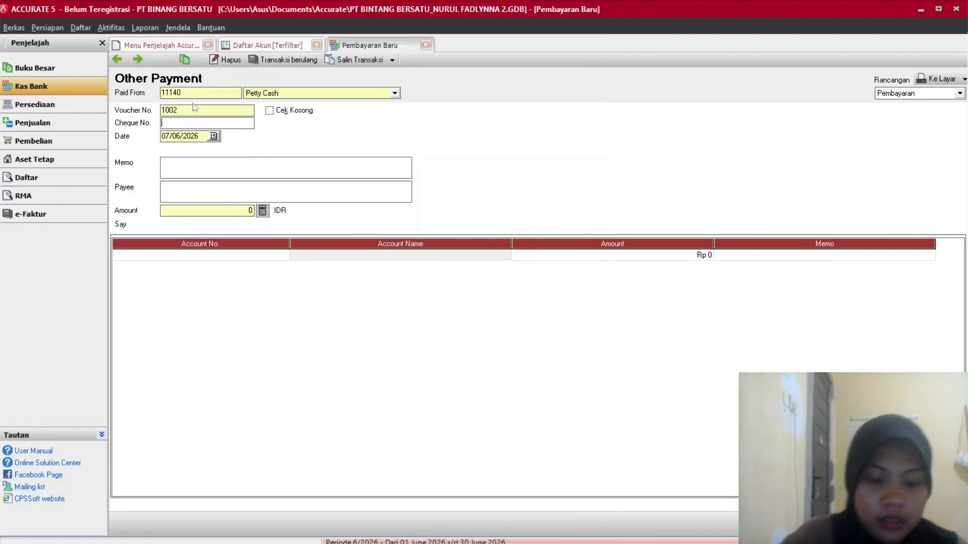
{"action": "type", "text": "VKK"}
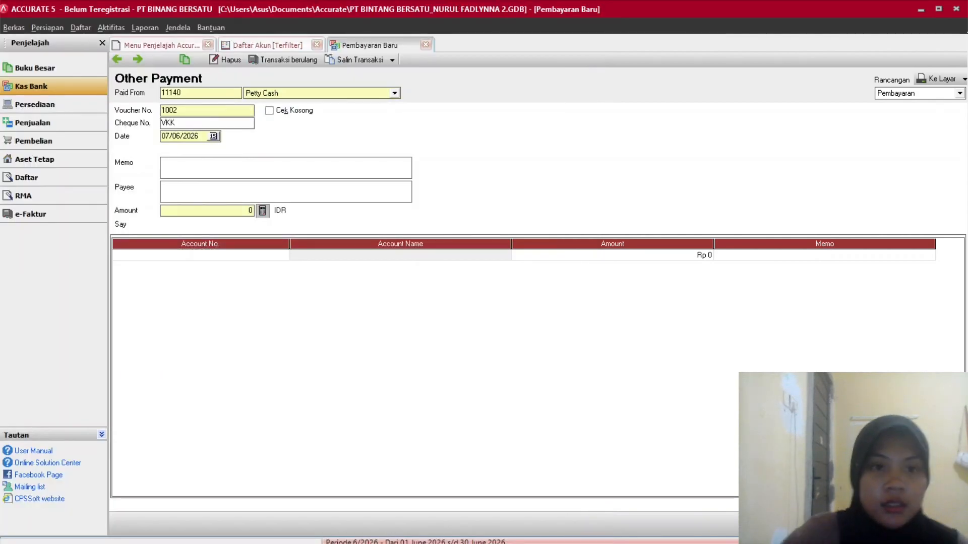
{"action": "left_click", "coordinate": [610, 529]}
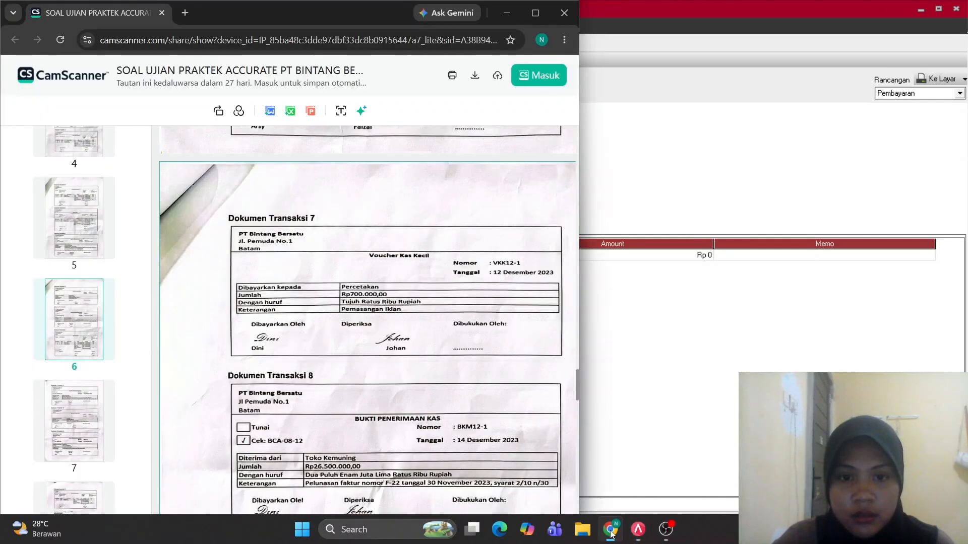
{"action": "left_click", "coordinate": [611, 530]}
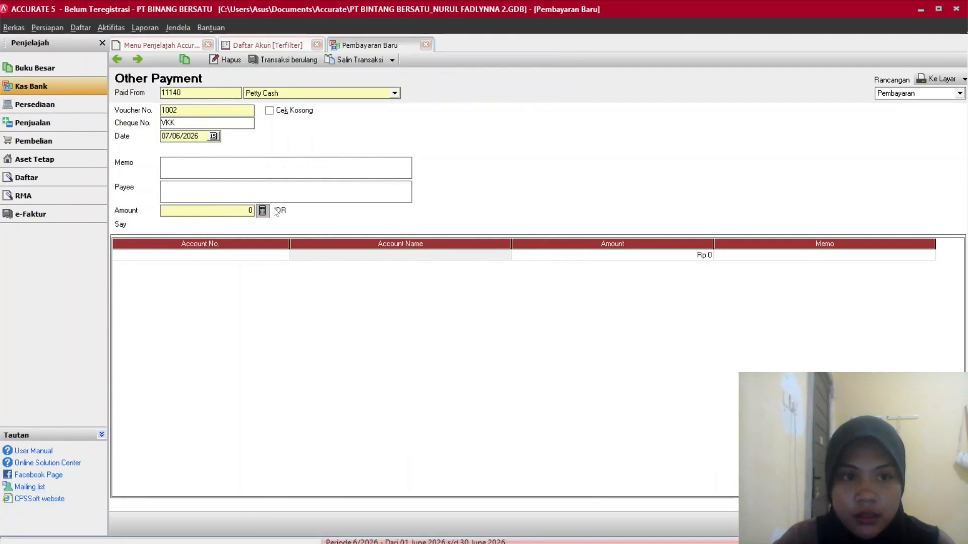
{"action": "type", "text": "12-1"}
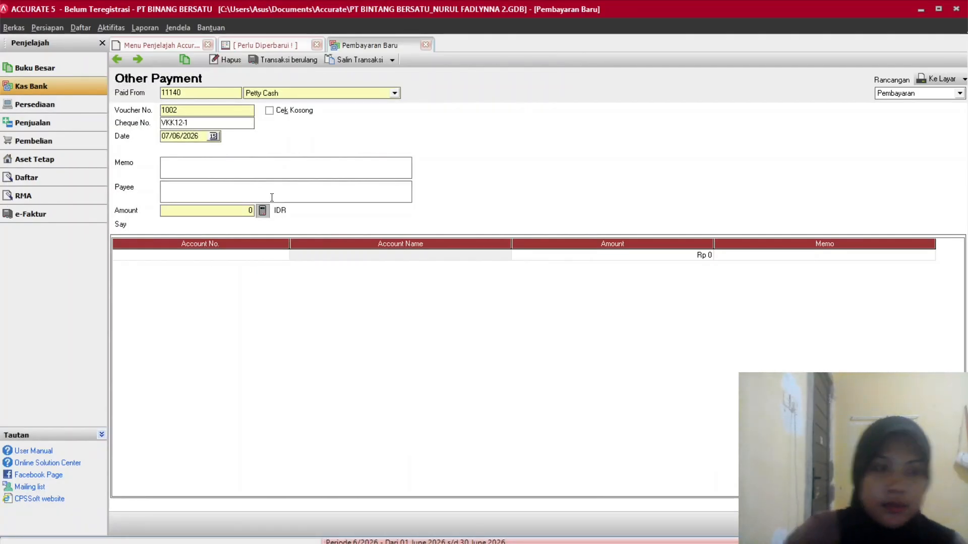
{"action": "key", "text": "Tab"}
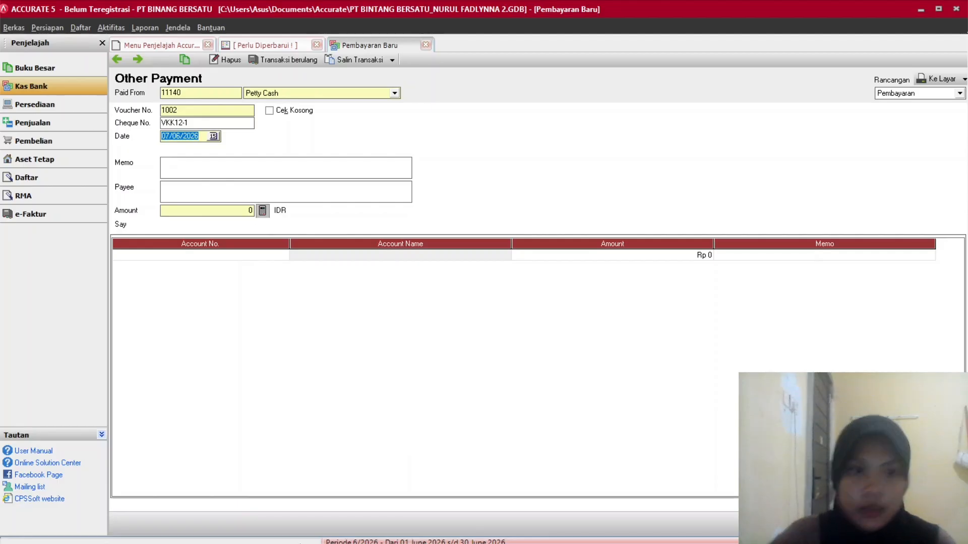
Replace the payment date with 12/12/2023 and begin the memo PEMASANGAN IKLAN.
{"action": "left_click", "coordinate": [610, 530]}
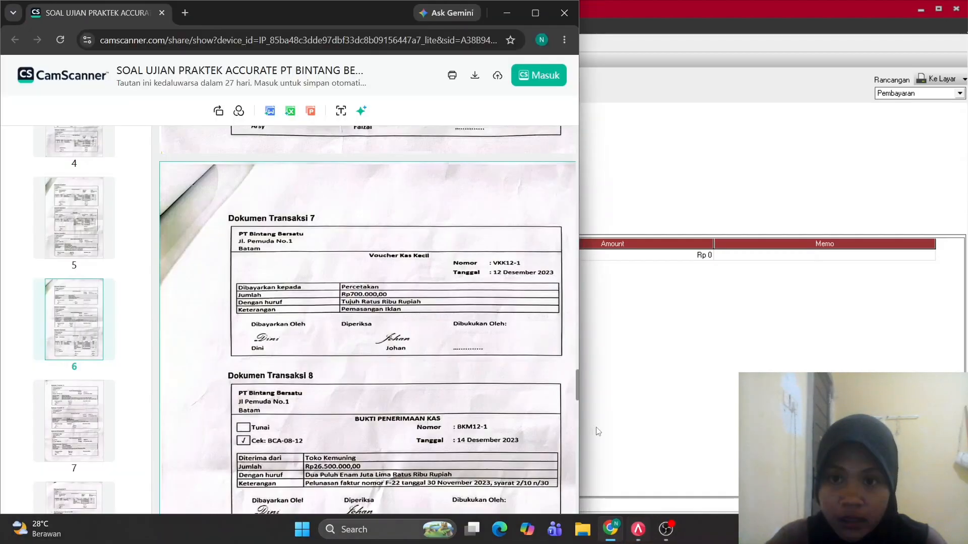
{"action": "left_click", "coordinate": [612, 275]}
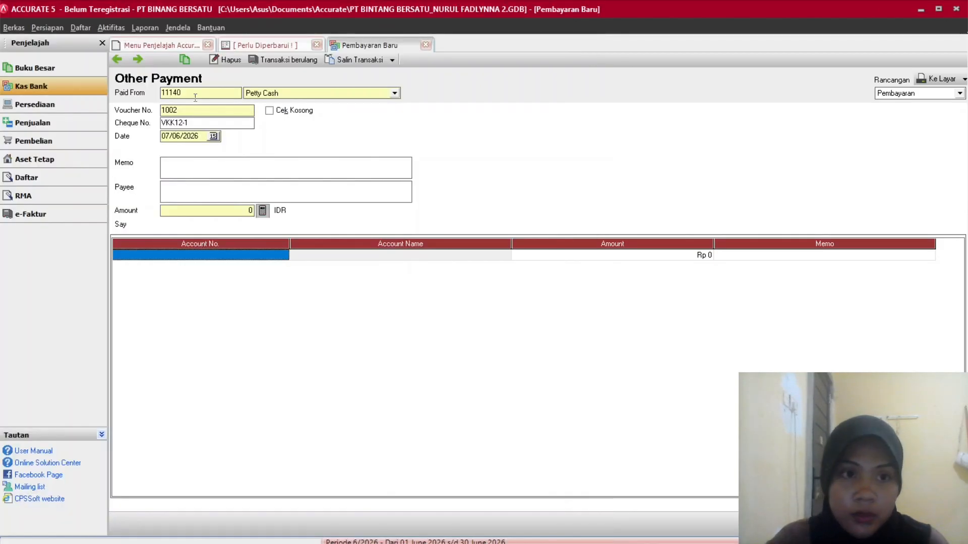
{"action": "left_click", "coordinate": [200, 137]}
{"action": "double_click", "coordinate": [199, 136]}
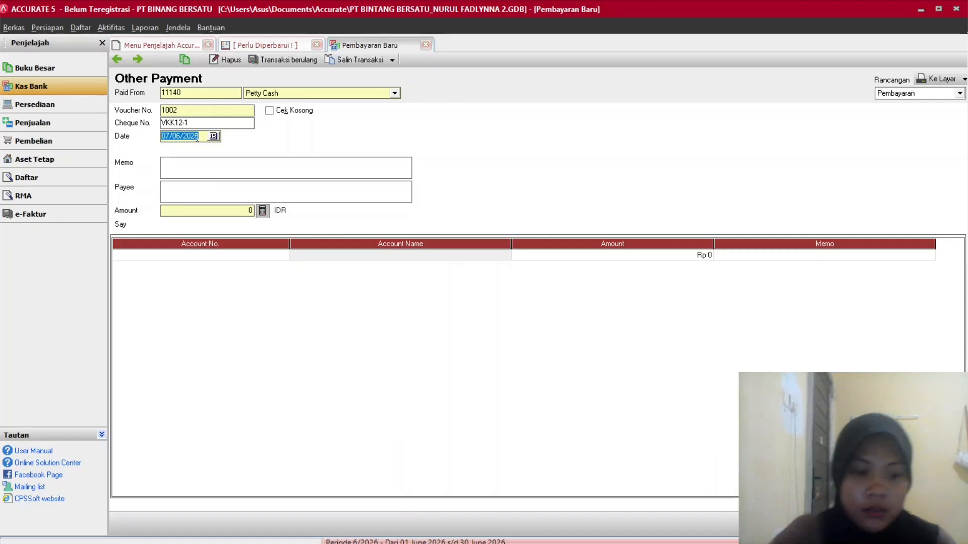
{"action": "type", "text": "12/12/20"}
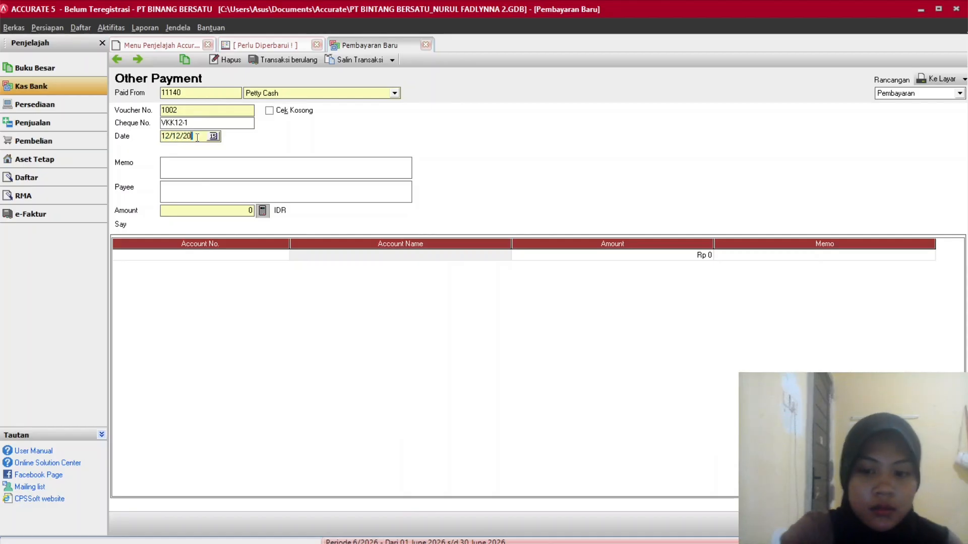
{"action": "type", "text": "122023"}
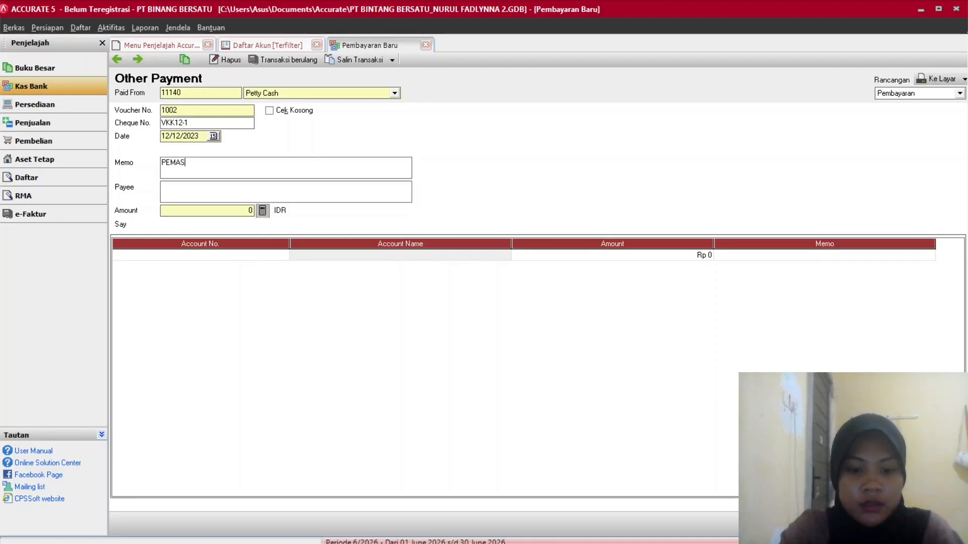
{"action": "type", "text": "ANGAN IKLAN"}
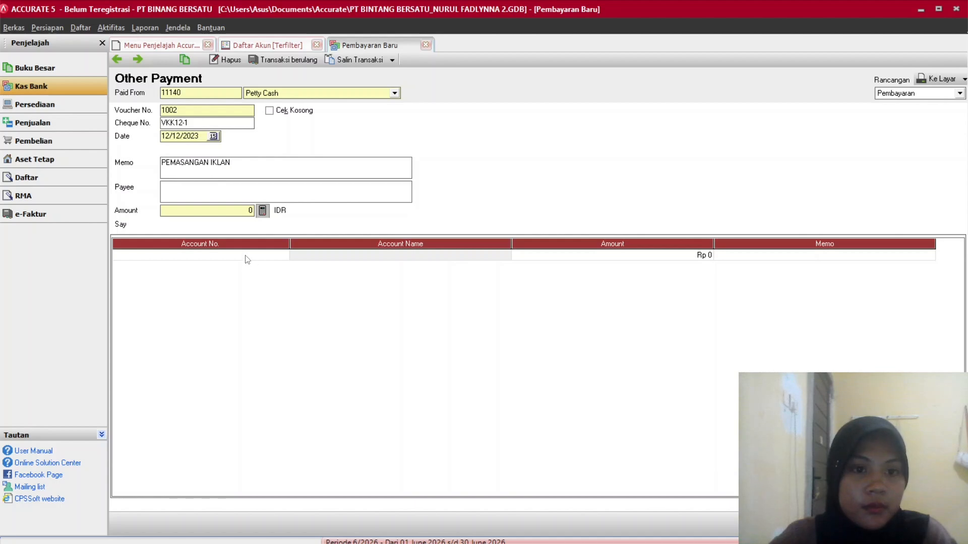
Choose account 62010 Advertising for the first detail line.
{"action": "left_click", "coordinate": [283, 255]}
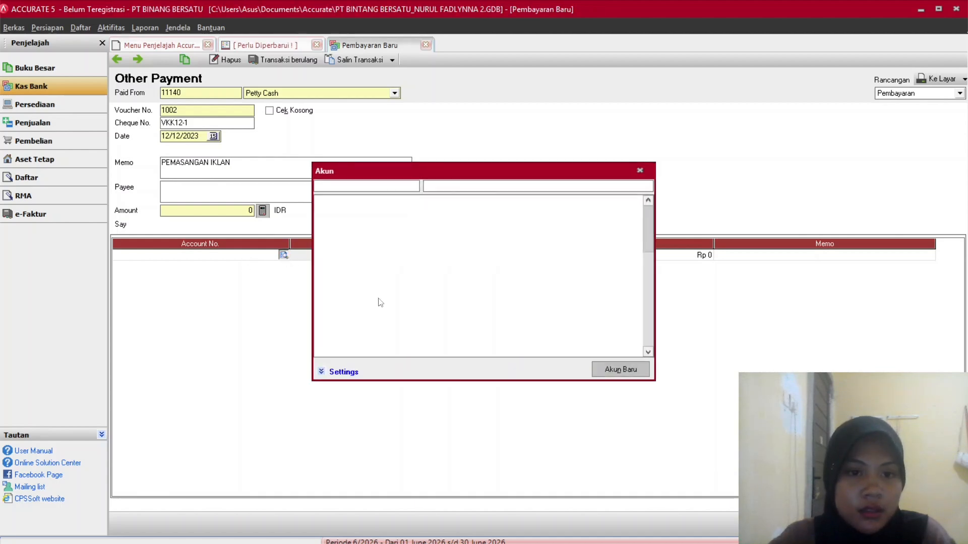
{"action": "left_click", "coordinate": [648, 353]}
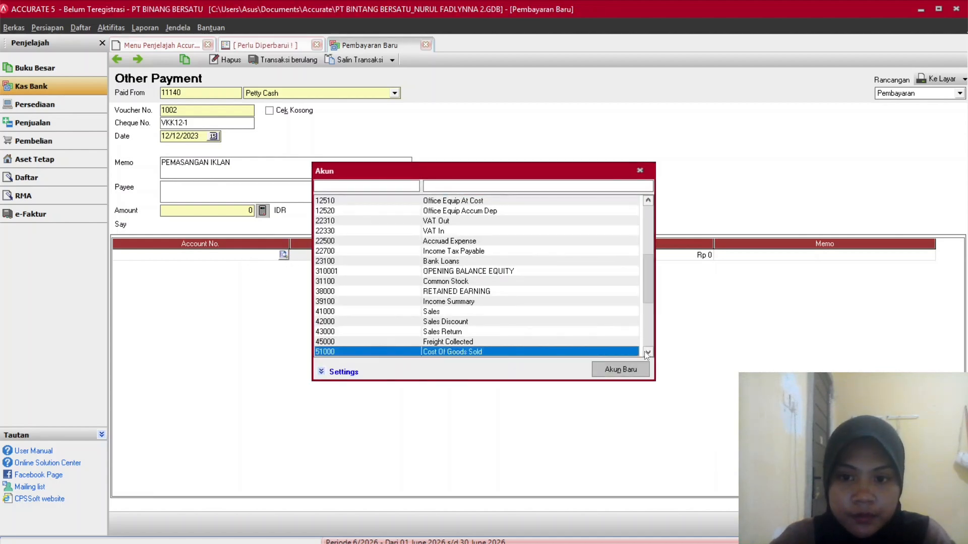
{"action": "left_click", "coordinate": [648, 352]}
{"action": "left_click", "coordinate": [648, 353]}
{"action": "left_click", "coordinate": [648, 353]}
{"action": "left_click", "coordinate": [648, 353]}
{"action": "left_click", "coordinate": [648, 353]}
{"action": "left_click", "coordinate": [648, 353]}
{"action": "left_click", "coordinate": [648, 353]}
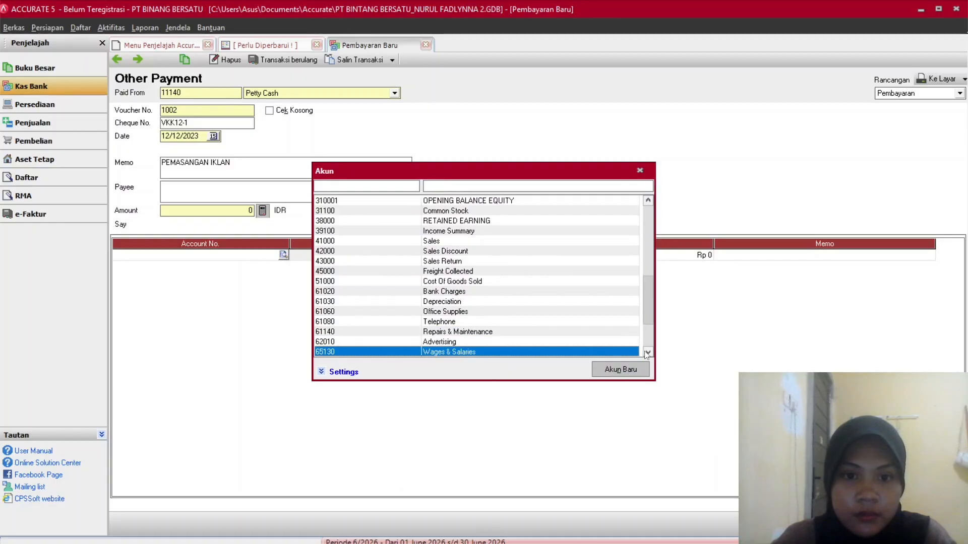
{"action": "double_click", "coordinate": [473, 341]}
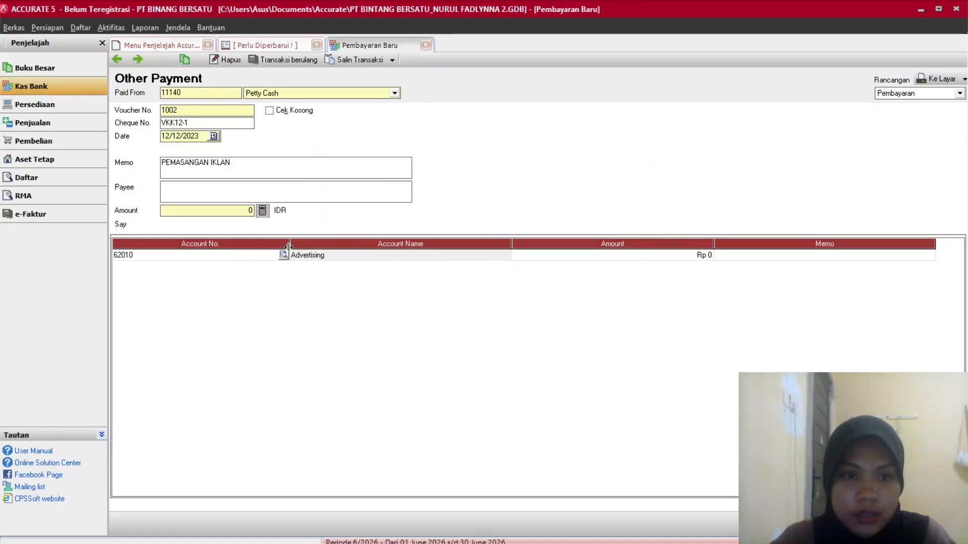
Enter Rp 700.000 as the line amount, total the payment, and save it.
{"action": "left_click", "coordinate": [683, 256]}
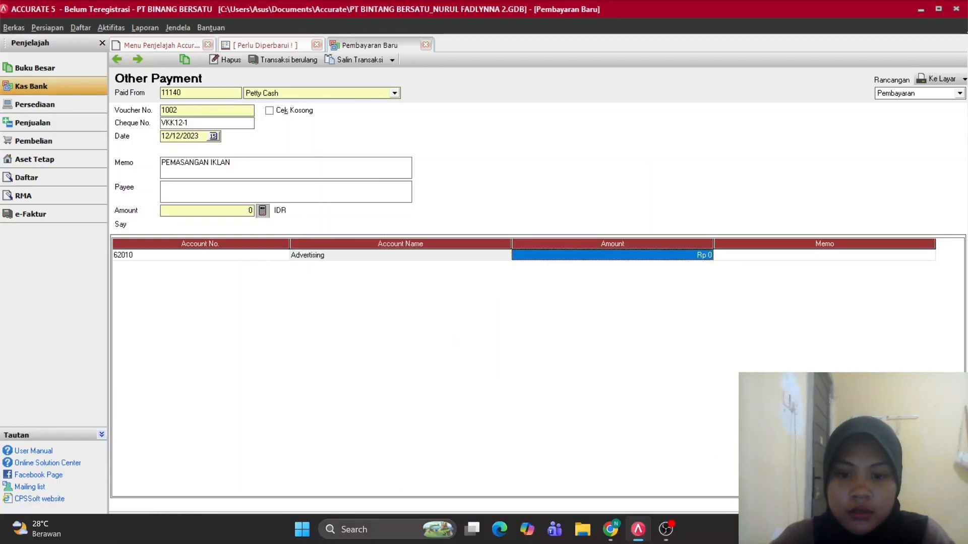
{"action": "left_click", "coordinate": [621, 530]}
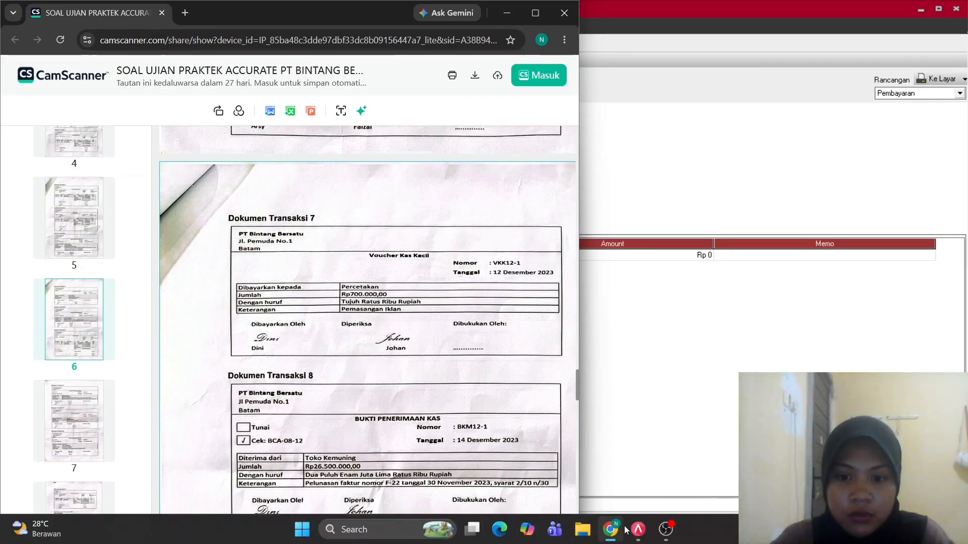
{"action": "left_click", "coordinate": [638, 532]}
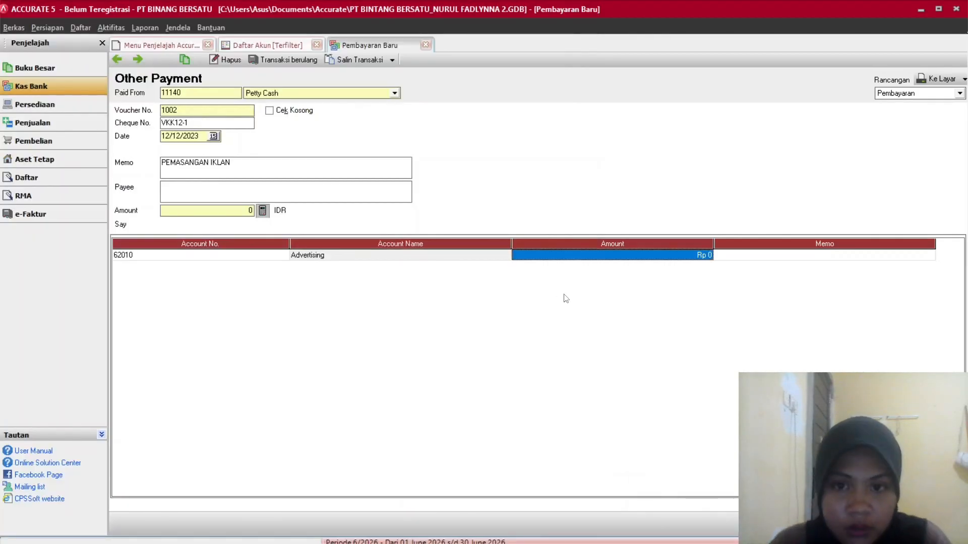
{"action": "type", "text": "700000"}
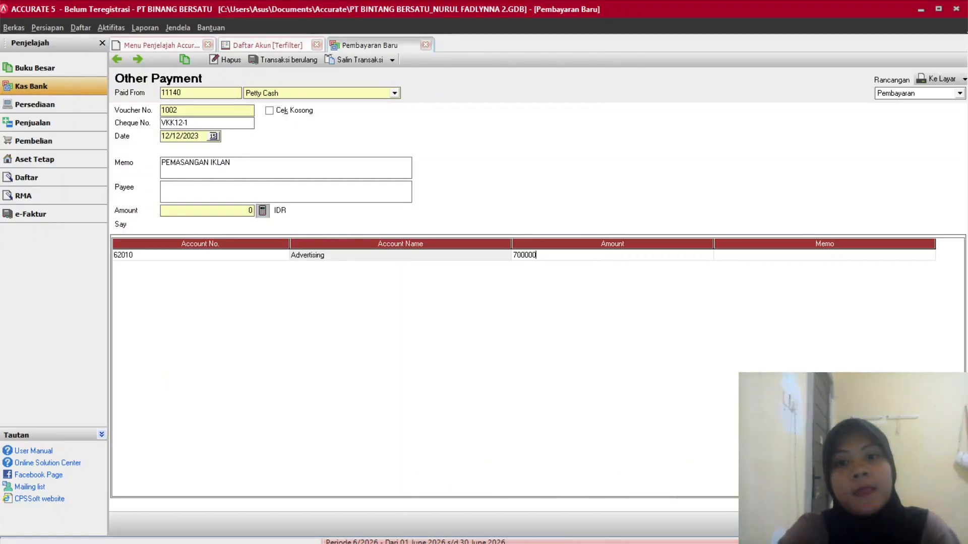
{"action": "key", "text": "Tab"}
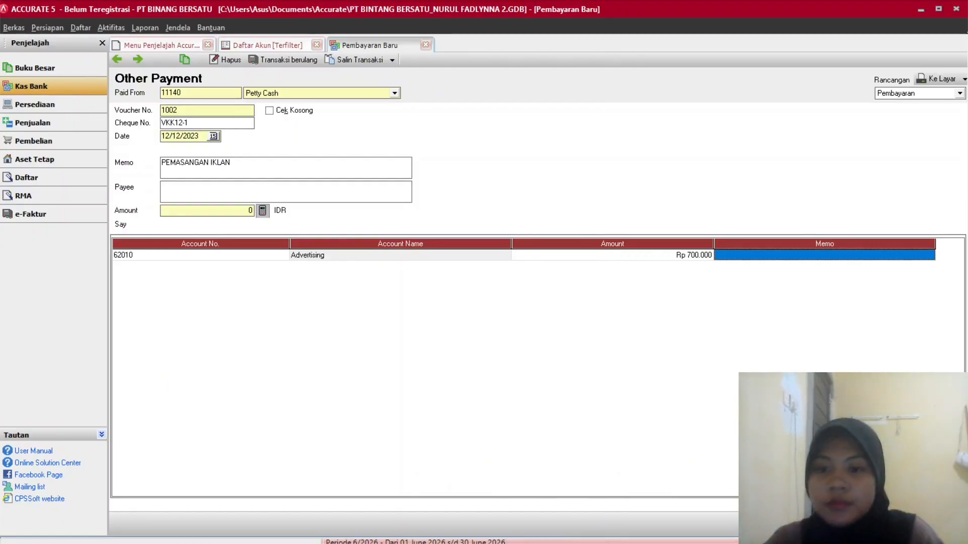
{"action": "key", "text": "Tab"}
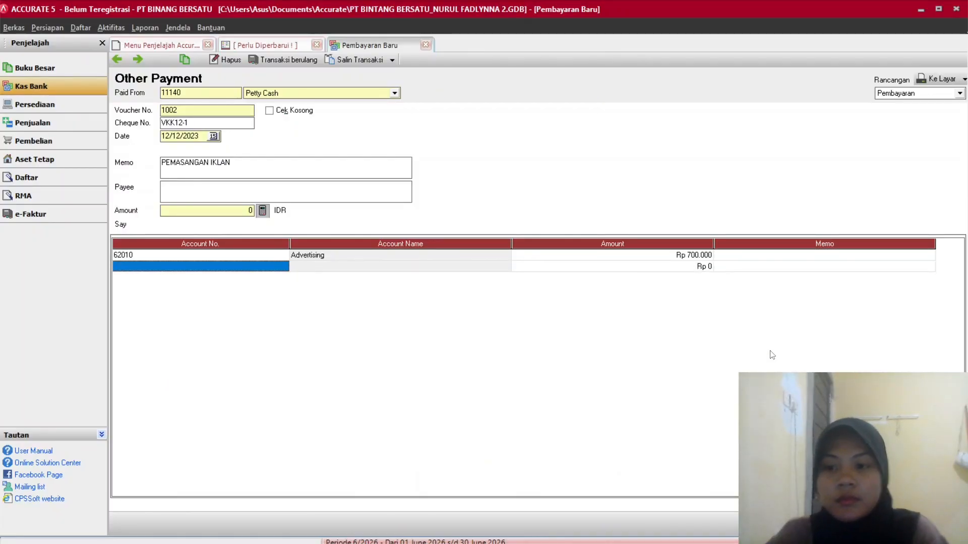
{"action": "key", "text": "Up"}
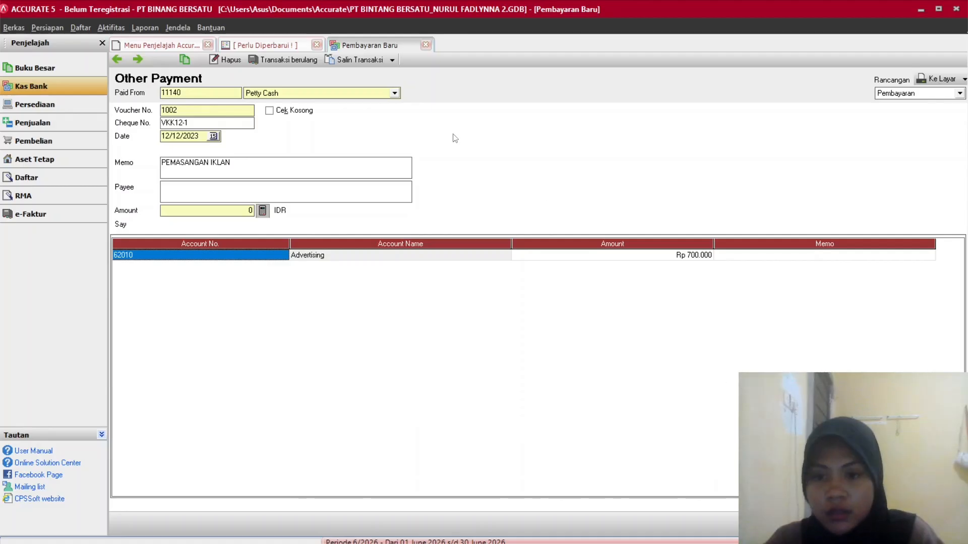
{"action": "left_click", "coordinate": [262, 210]}
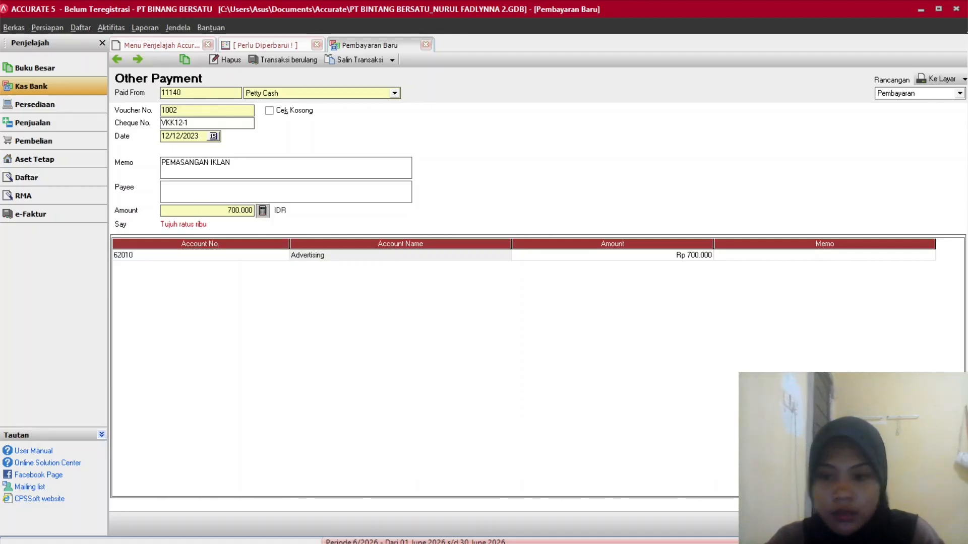
{"action": "key", "text": "alt+s"}
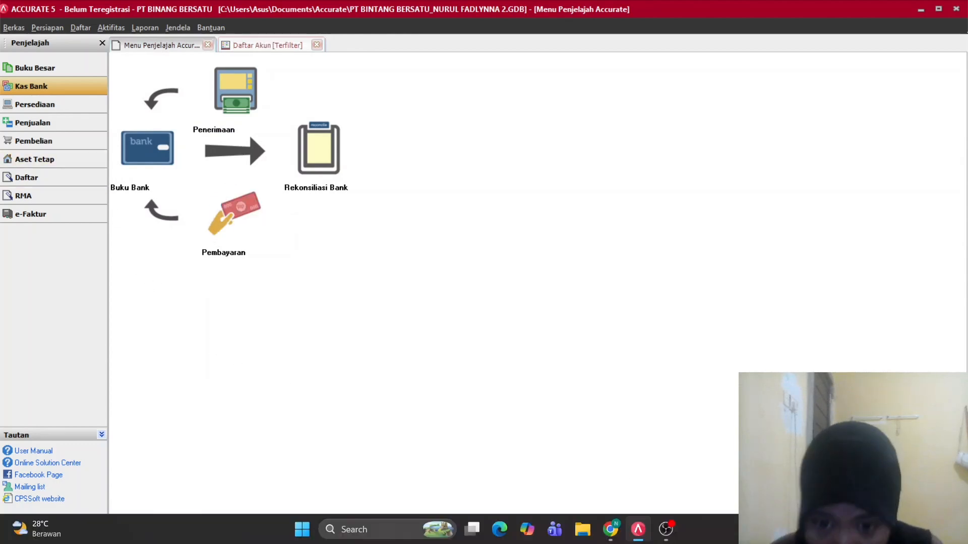
Review the next scanned document, then start a customer receipt from Toko Kemuning.
{"action": "left_click", "coordinate": [605, 530]}
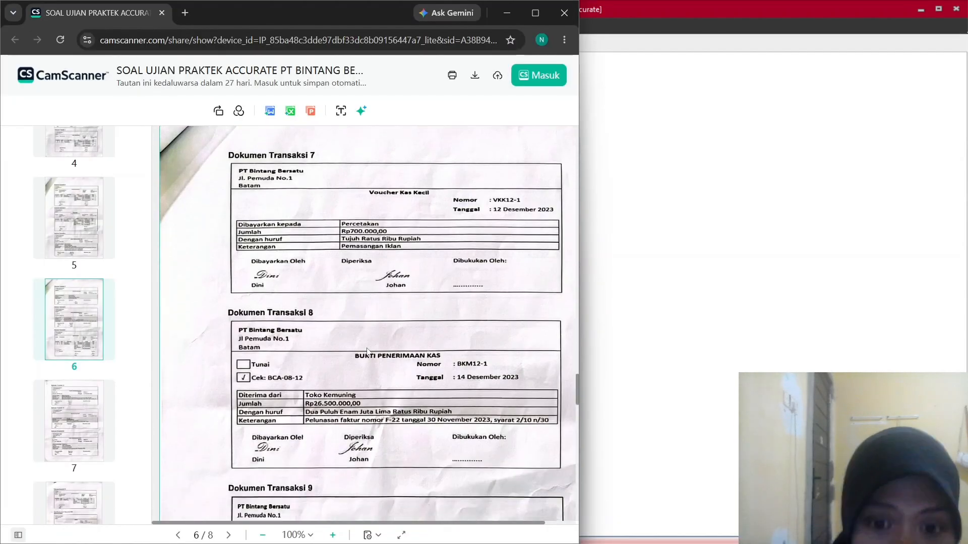
{"action": "scroll", "coordinate": [368, 351], "scroll_direction": "down", "scroll_amount": 3}
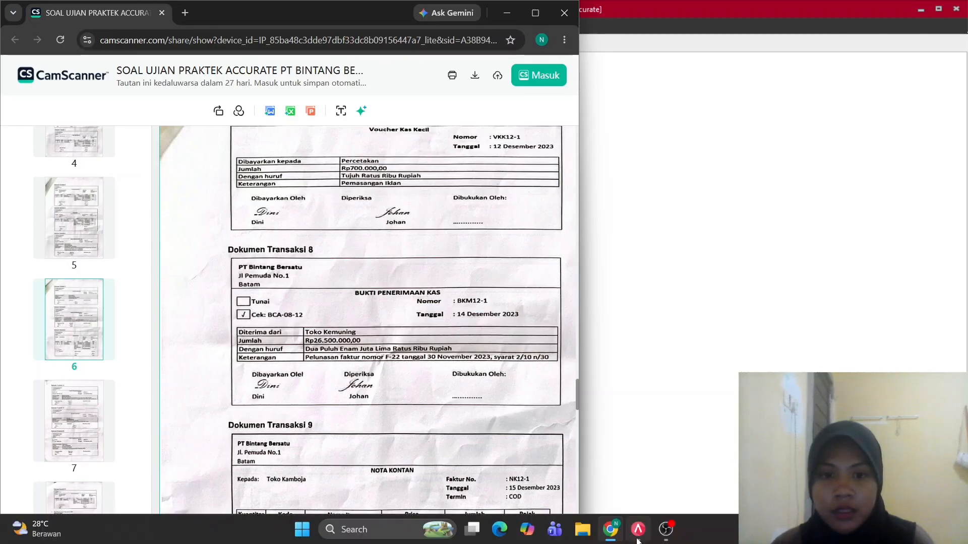
{"action": "left_click", "coordinate": [637, 538]}
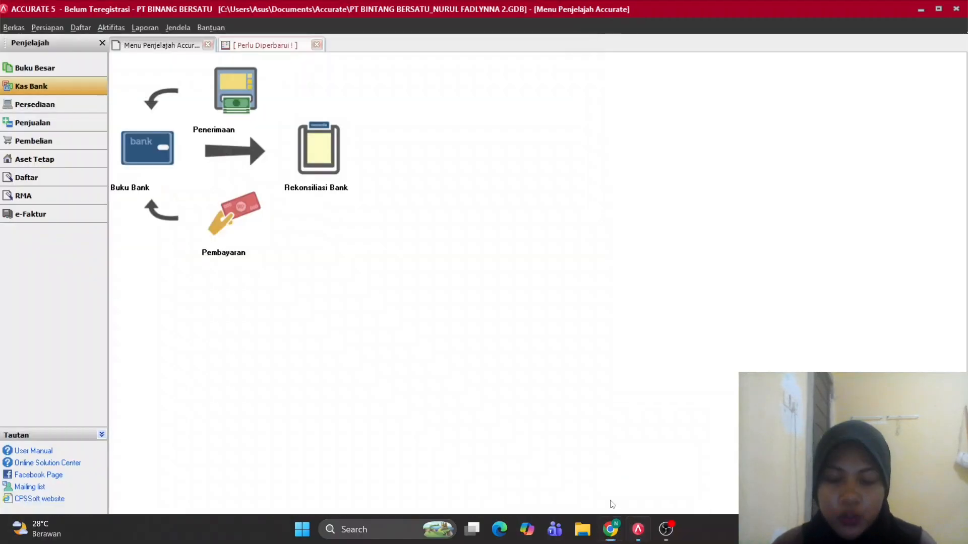
{"action": "left_click", "coordinate": [57, 124]}
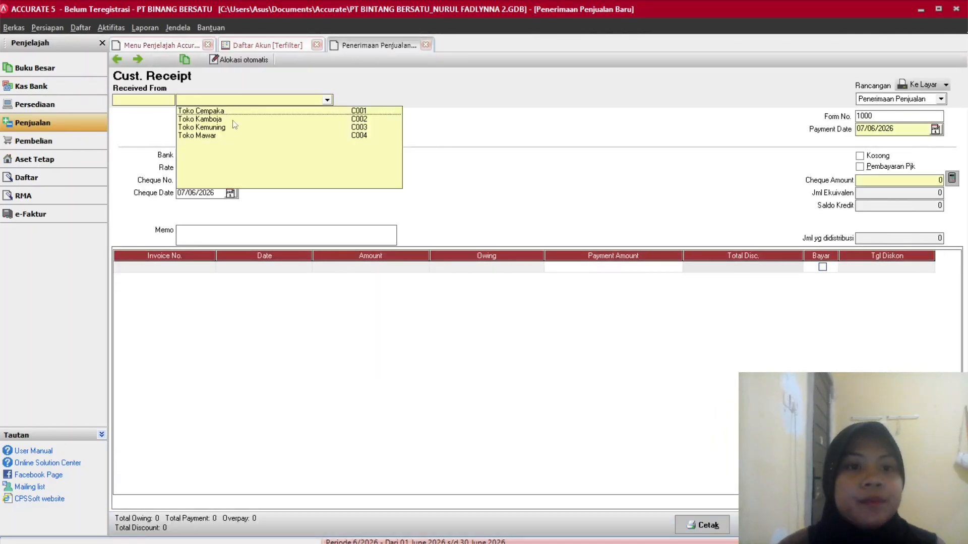
{"action": "left_click", "coordinate": [218, 128]}
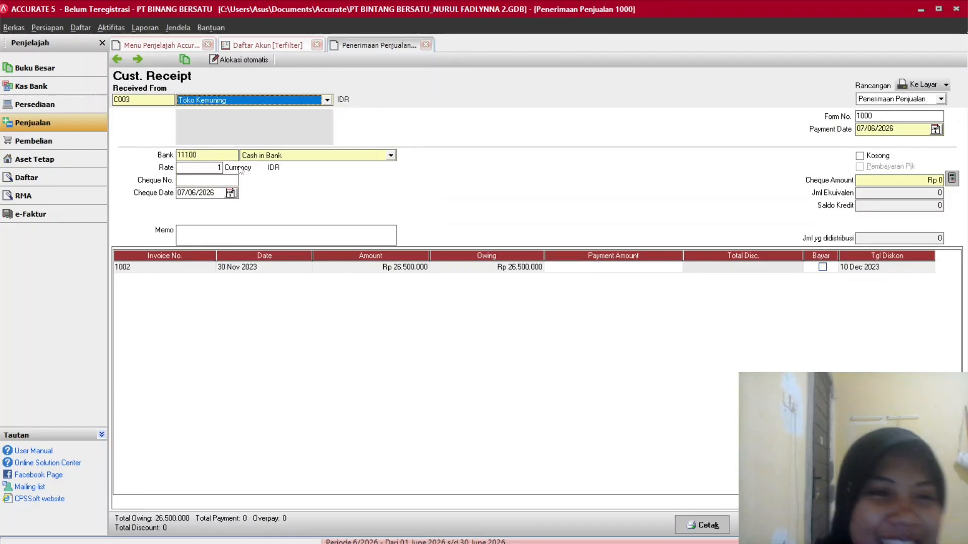
Enter cheque number BKM12-1 and begin the cheque date 14/12/2023.
{"action": "left_click", "coordinate": [210, 179]}
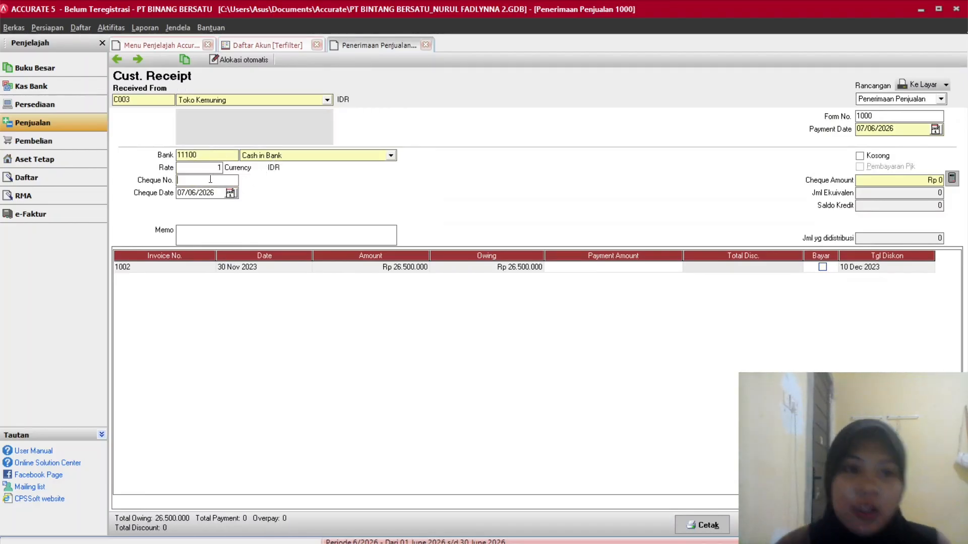
{"action": "mouse_move", "coordinate": [625, 515]}
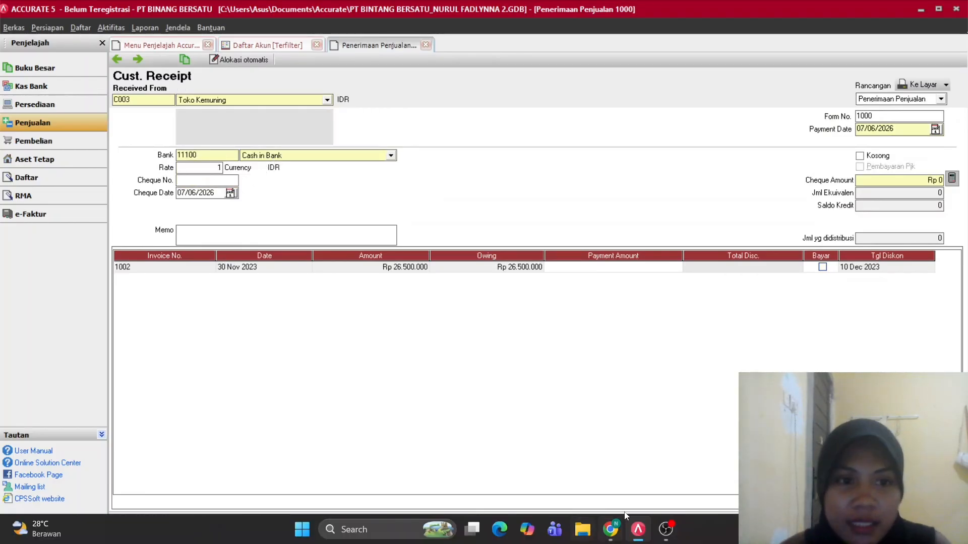
{"action": "left_click", "coordinate": [608, 532]}
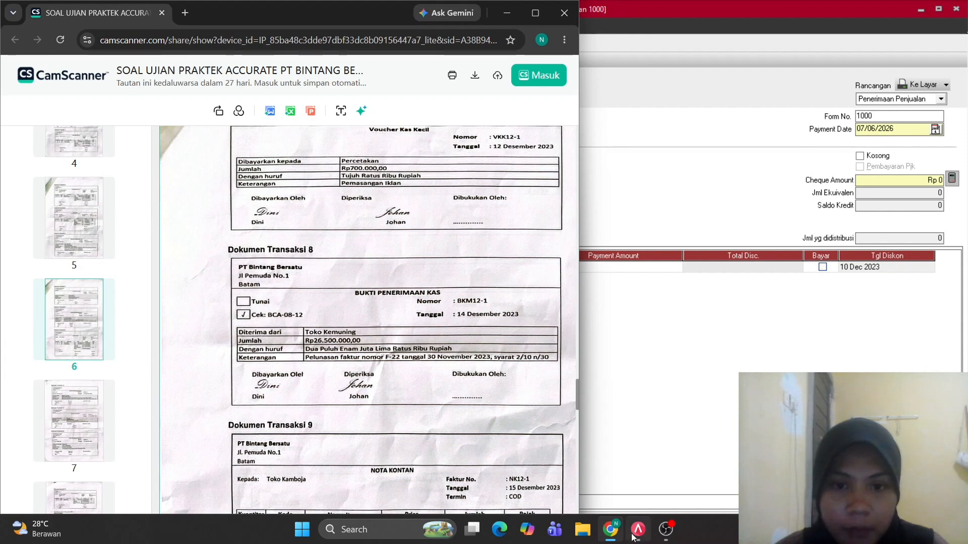
{"action": "left_click", "coordinate": [629, 524]}
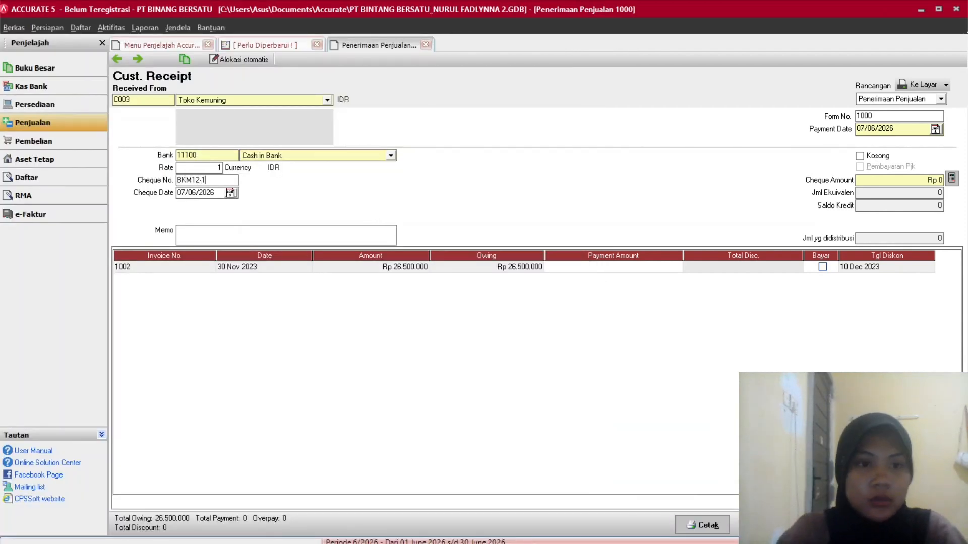
{"action": "key", "text": "Tab"}
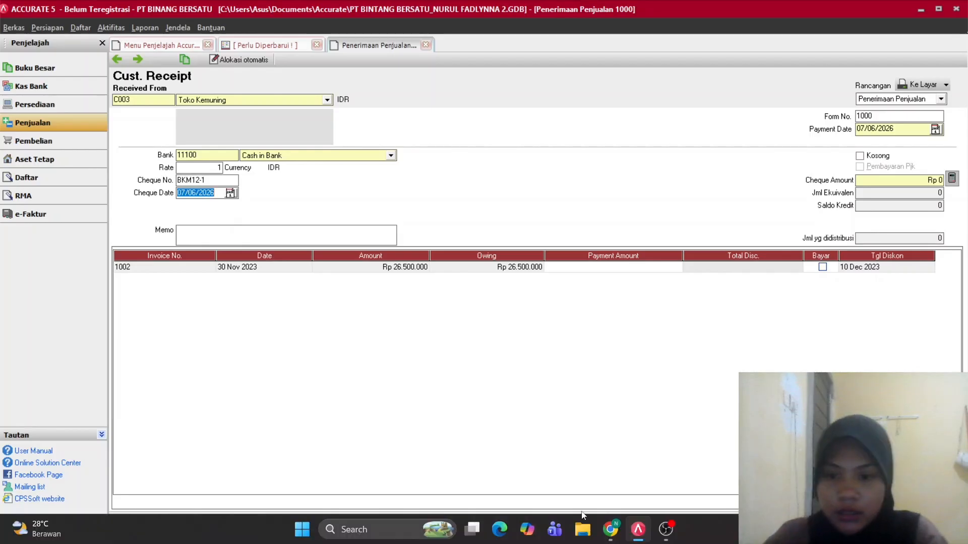
{"action": "left_click", "coordinate": [612, 528]}
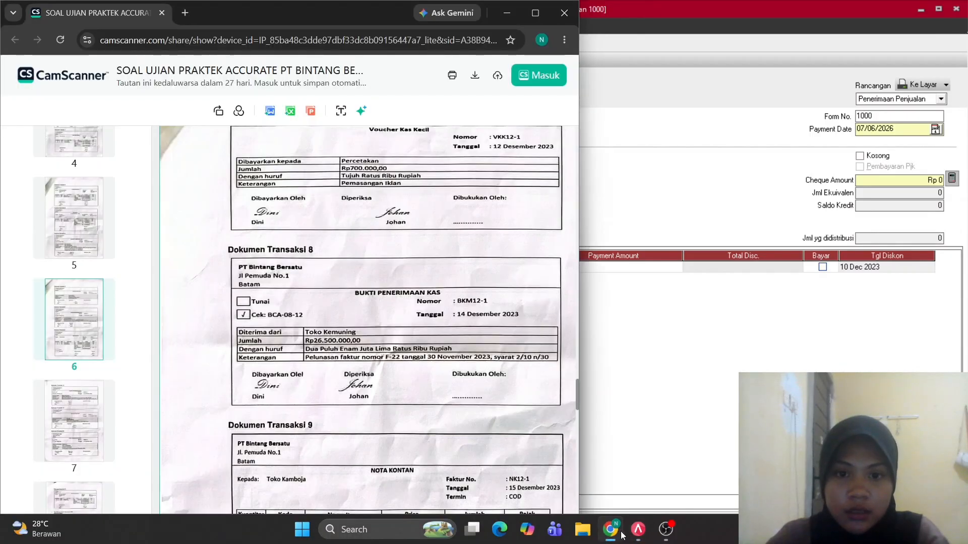
{"action": "mouse_move", "coordinate": [637, 530]}
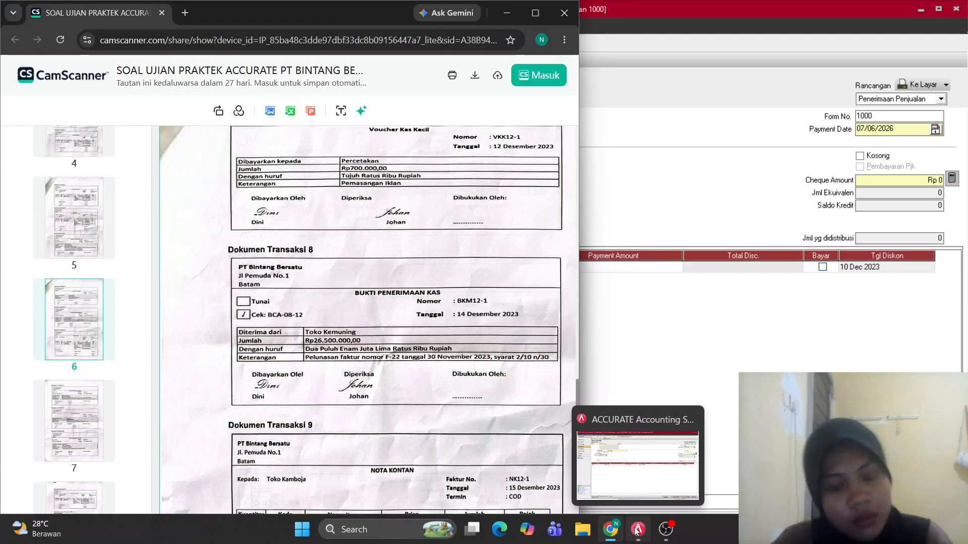
{"action": "left_click", "coordinate": [637, 529]}
{"action": "type", "text": "1"}
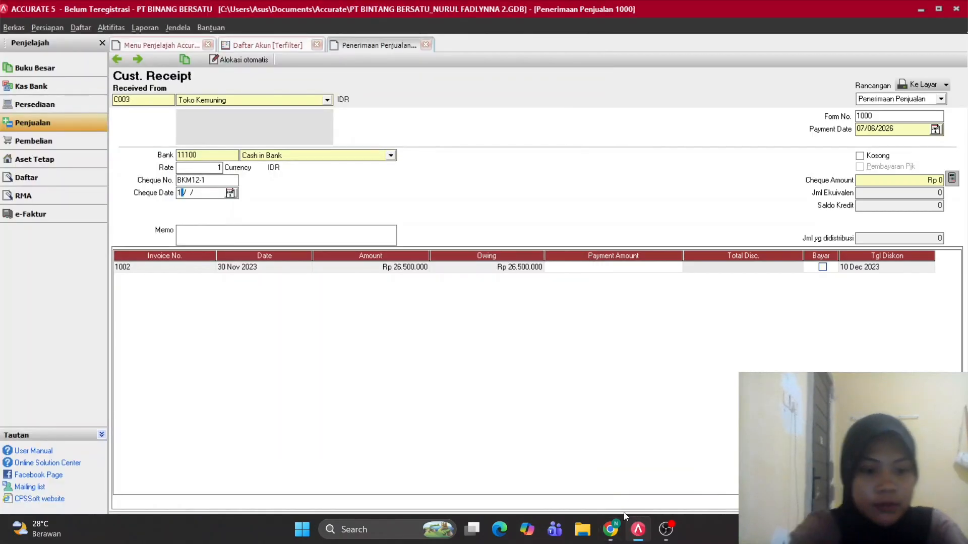
{"action": "type", "text": "4/12"}
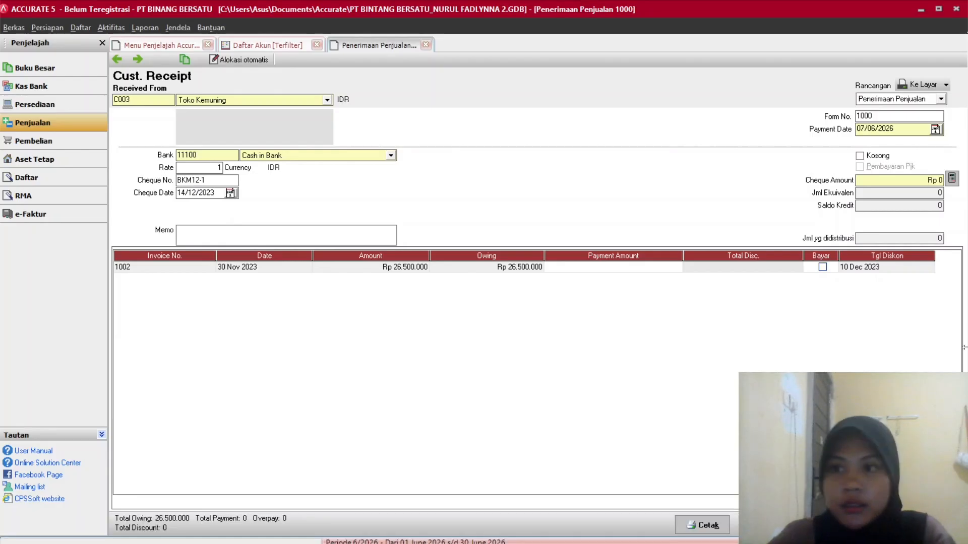
Set the payment date to 14/12/2023 and enter the memo PENERIMAAN FAKTUR.
{"action": "left_click", "coordinate": [899, 130]}
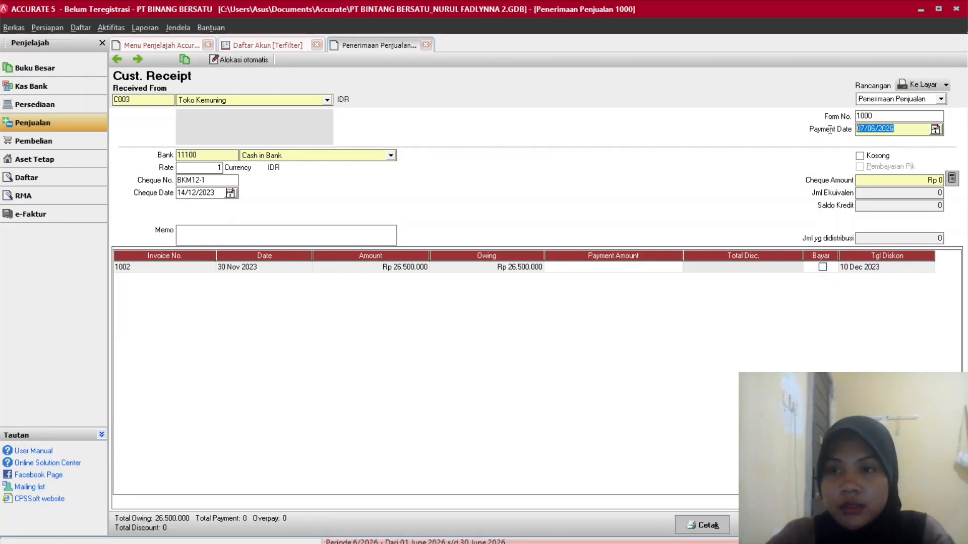
{"action": "key", "text": "BackSpace"}
{"action": "type", "text": "14/ /"}
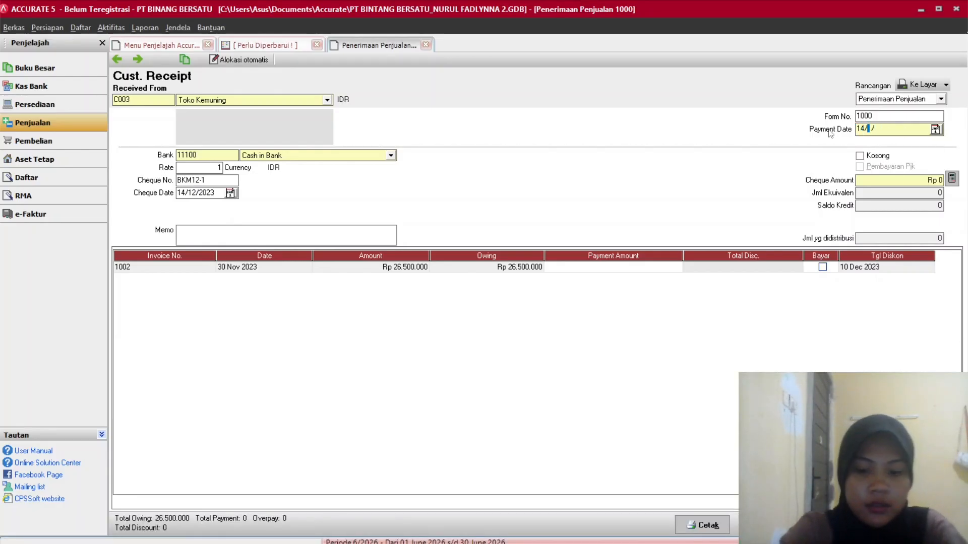
{"action": "type", "text": "122023"}
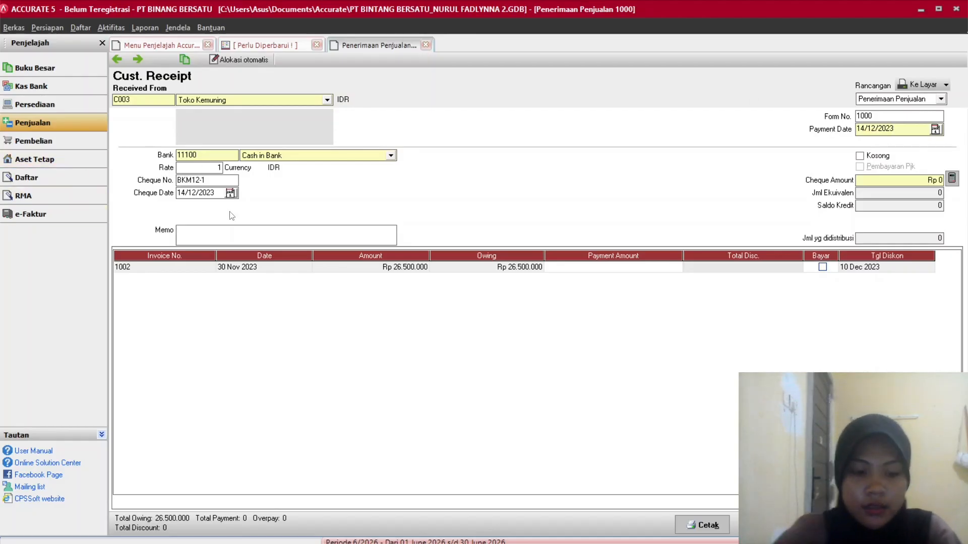
{"action": "type", "text": "PELUNASA"}
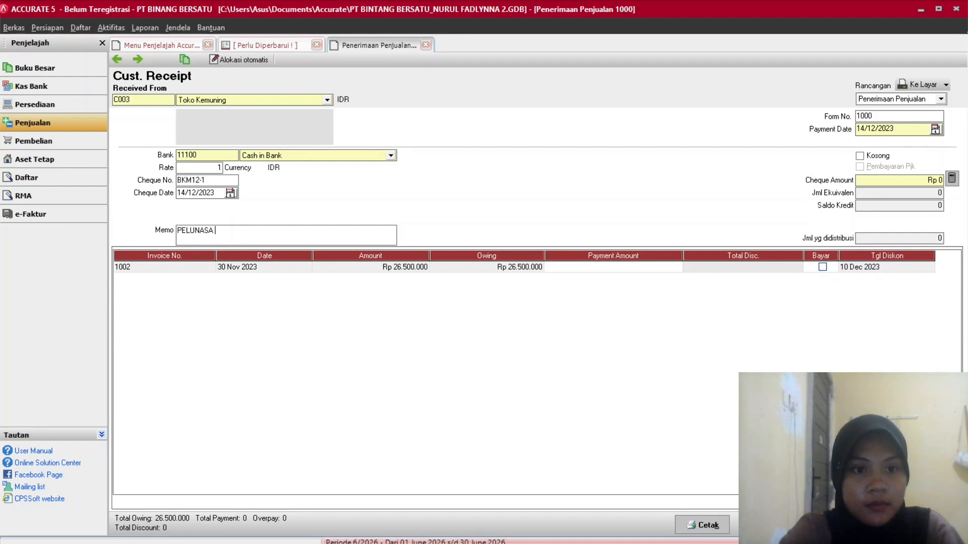
{"action": "key", "text": "BackSpace"}
{"action": "key", "text": "BackSpace"}
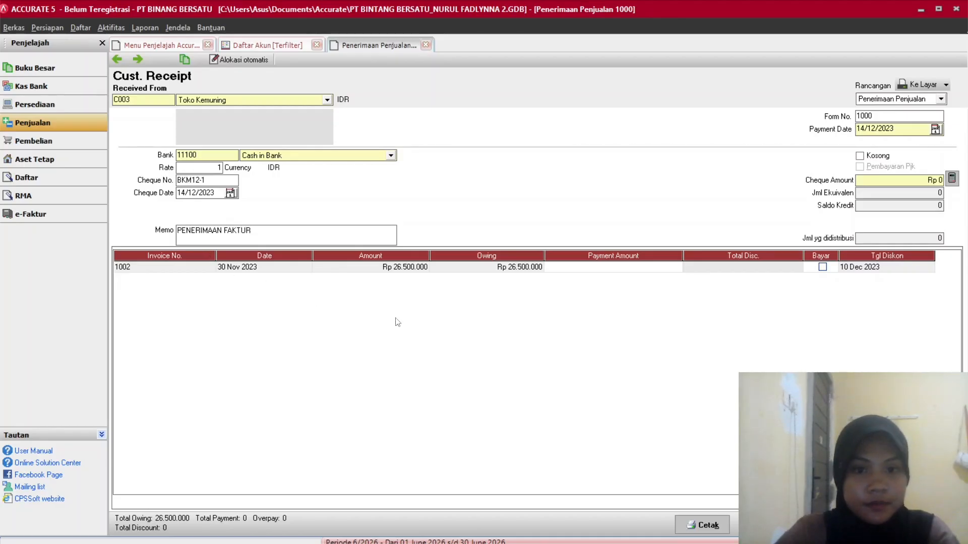
Pay invoice 1002's Rp 26.500.000 in full, fill the cheque amount, and save the receipt.
{"action": "left_click", "coordinate": [822, 267]}
{"action": "key", "text": "Tab"}
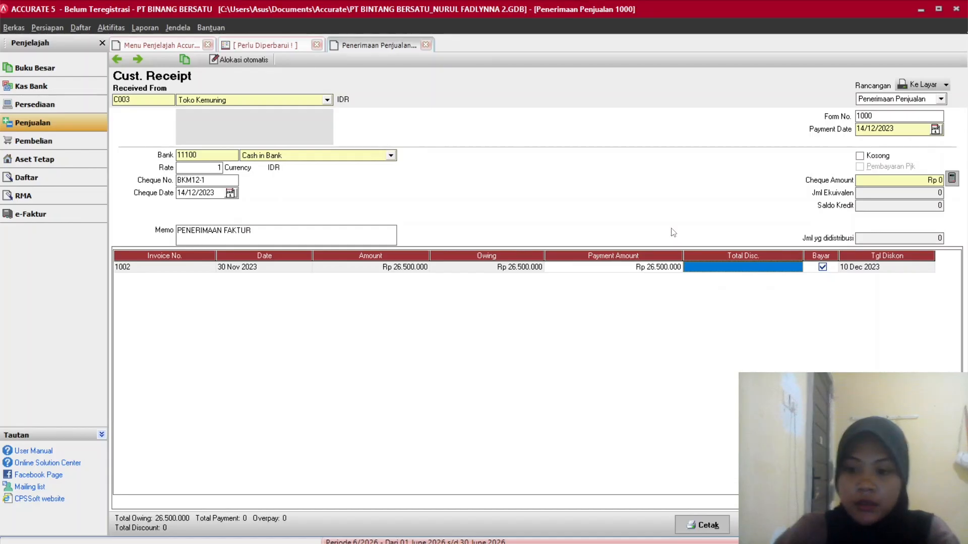
{"action": "key", "text": "Tab"}
{"action": "key", "text": "Tab"}
{"action": "key", "text": "Tab"}
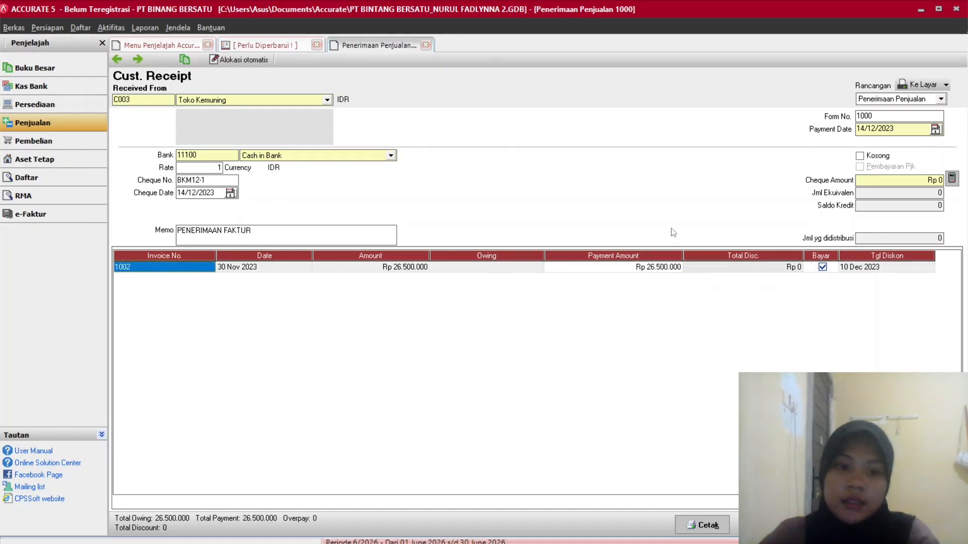
{"action": "left_click", "coordinate": [952, 179]}
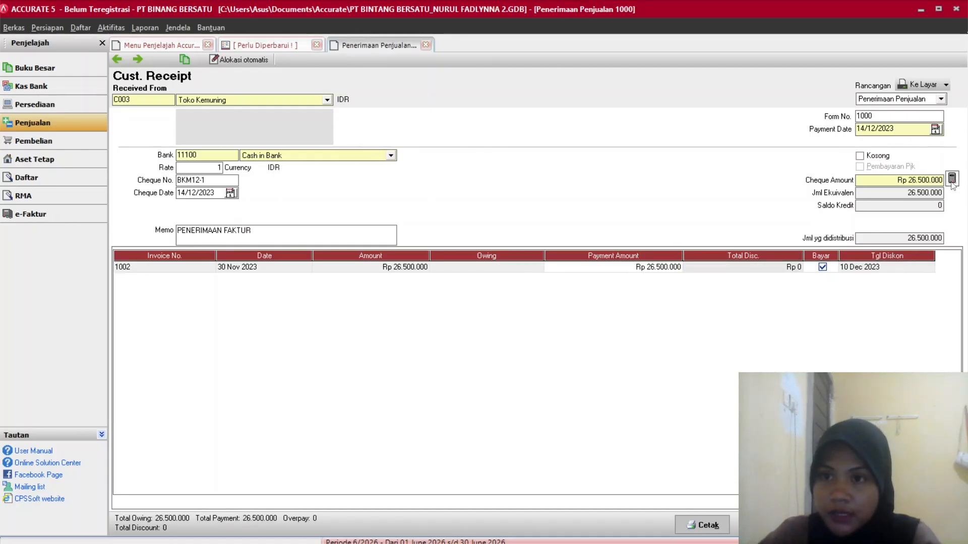
{"action": "left_click", "coordinate": [907, 525]}
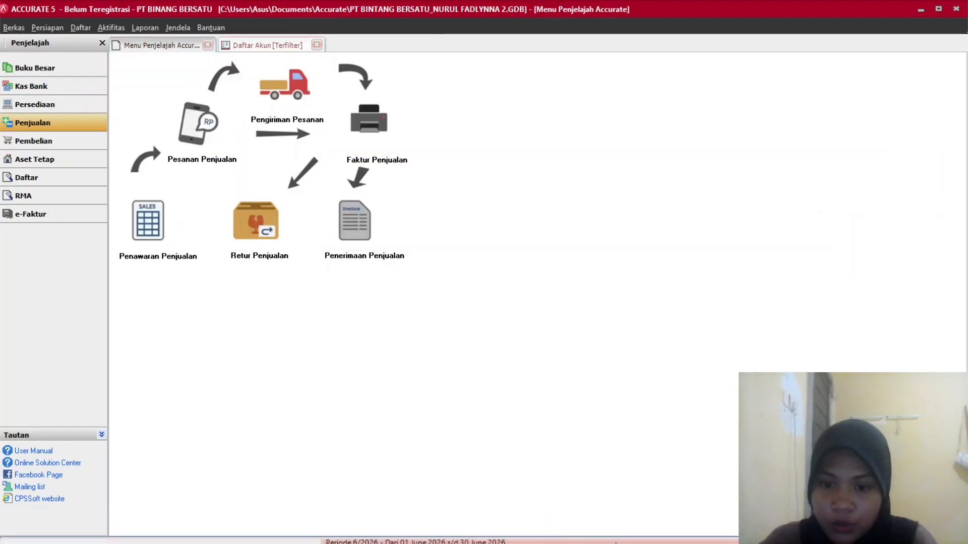
Check the Nota Kontan, then open sales invoice 1005 for customer Toko Kamboja.
{"action": "left_click", "coordinate": [614, 533]}
{"action": "scroll", "coordinate": [434, 252], "scroll_direction": "down", "scroll_amount": 1}
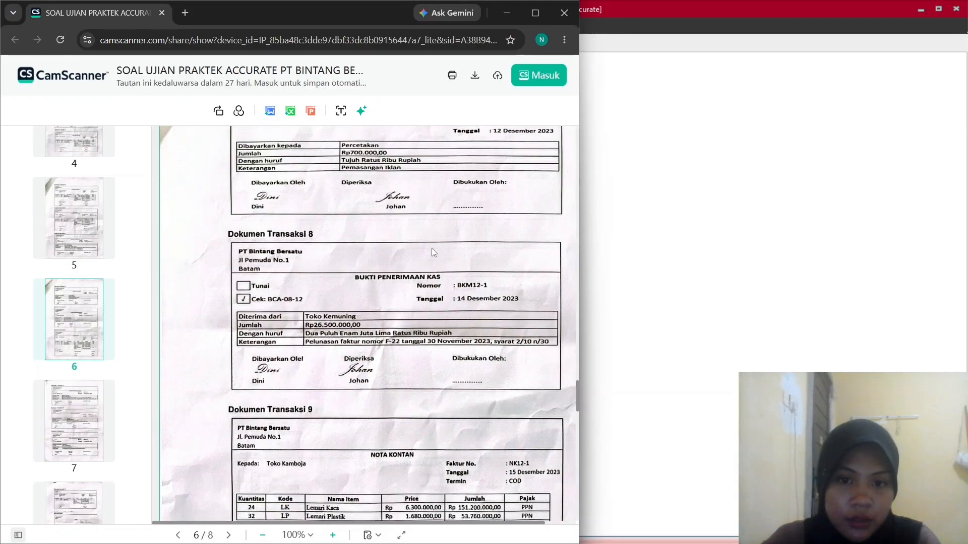
{"action": "scroll", "coordinate": [434, 252], "scroll_direction": "down", "scroll_amount": 6}
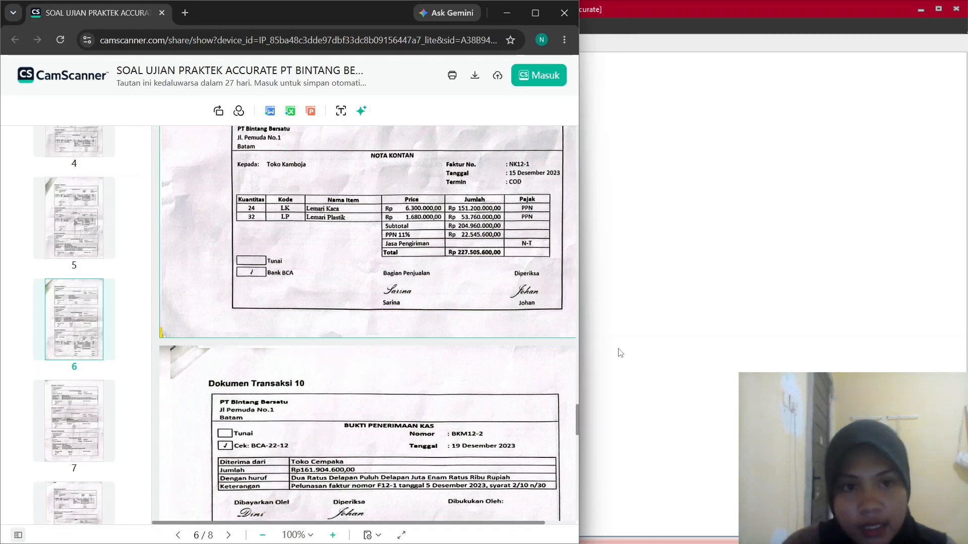
{"action": "left_click", "coordinate": [678, 395]}
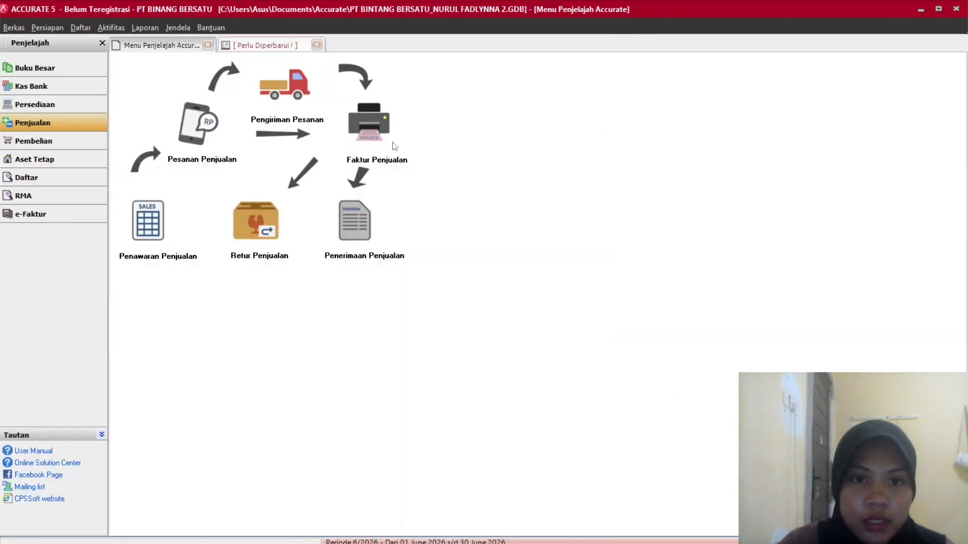
{"action": "left_click", "coordinate": [373, 143]}
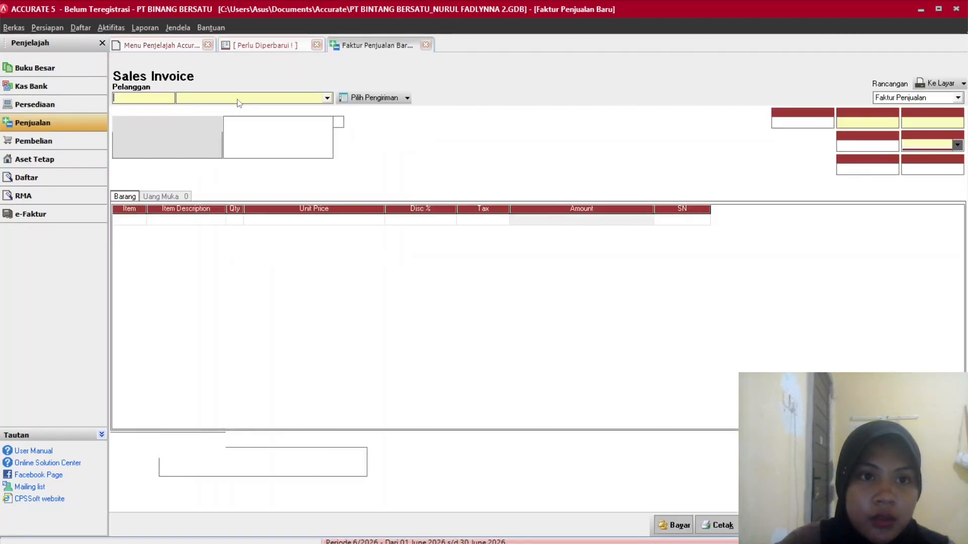
{"action": "left_click", "coordinate": [219, 99]}
{"action": "left_click", "coordinate": [220, 127]}
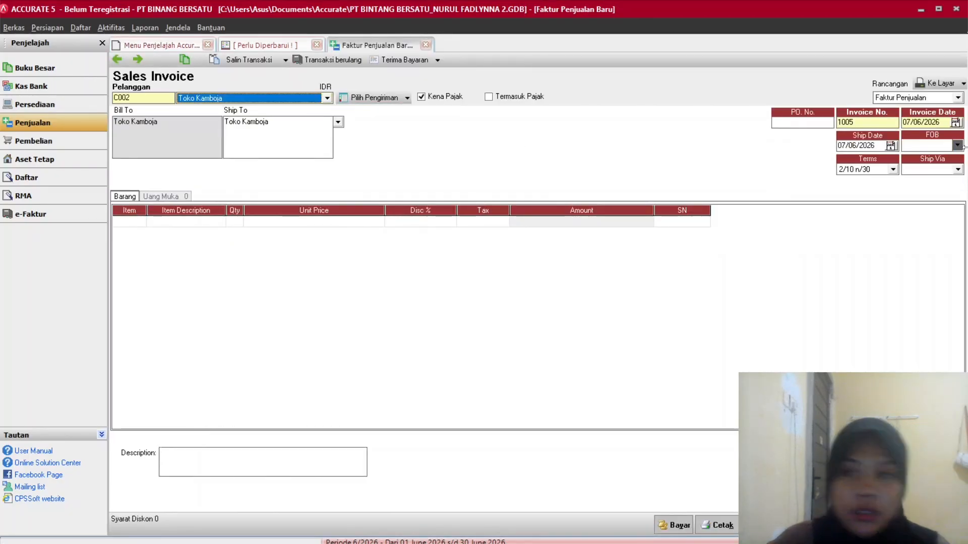
{"action": "left_click", "coordinate": [798, 122]}
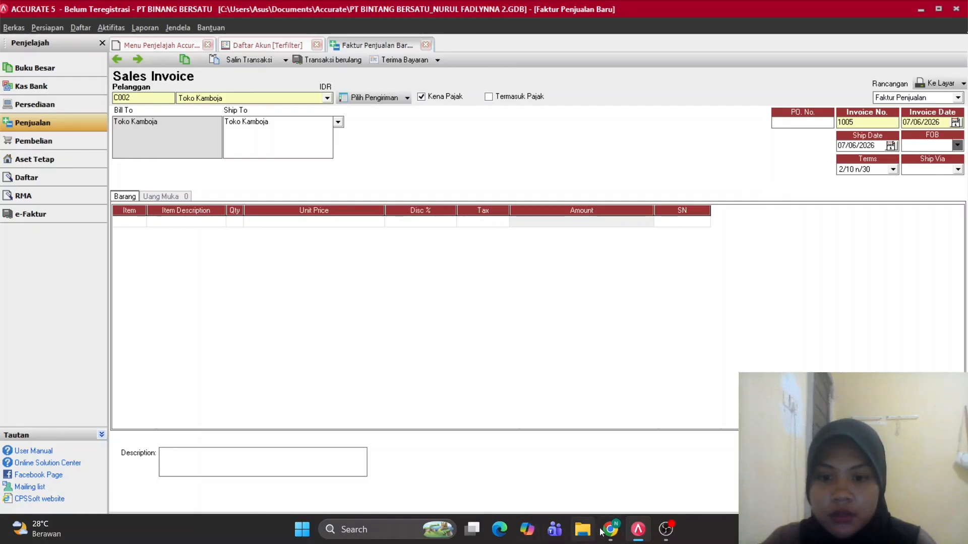
Enter PO number NK12-1 and set invoice and ship dates to 15/12/2023.
{"action": "left_click", "coordinate": [609, 529]}
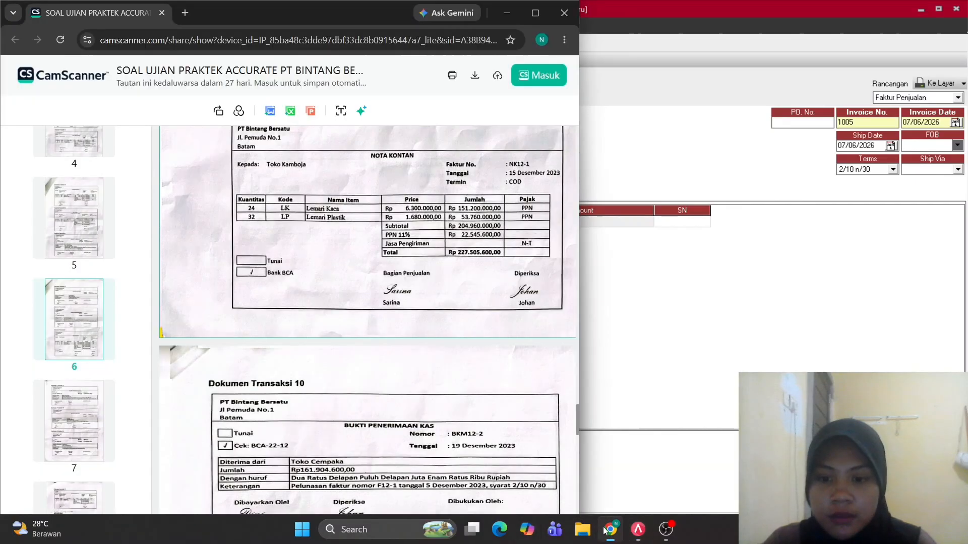
{"action": "left_click", "coordinate": [630, 533]}
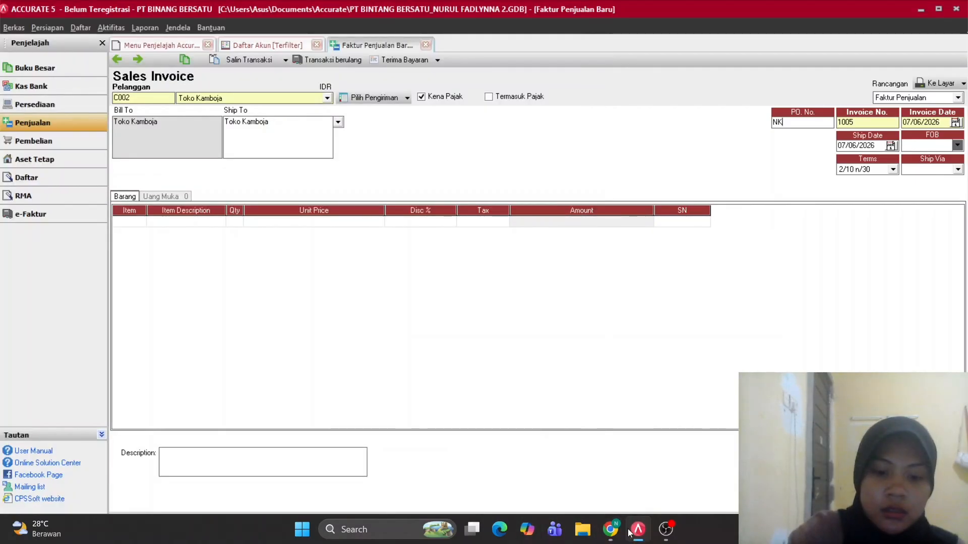
{"action": "type", "text": "NK12-"}
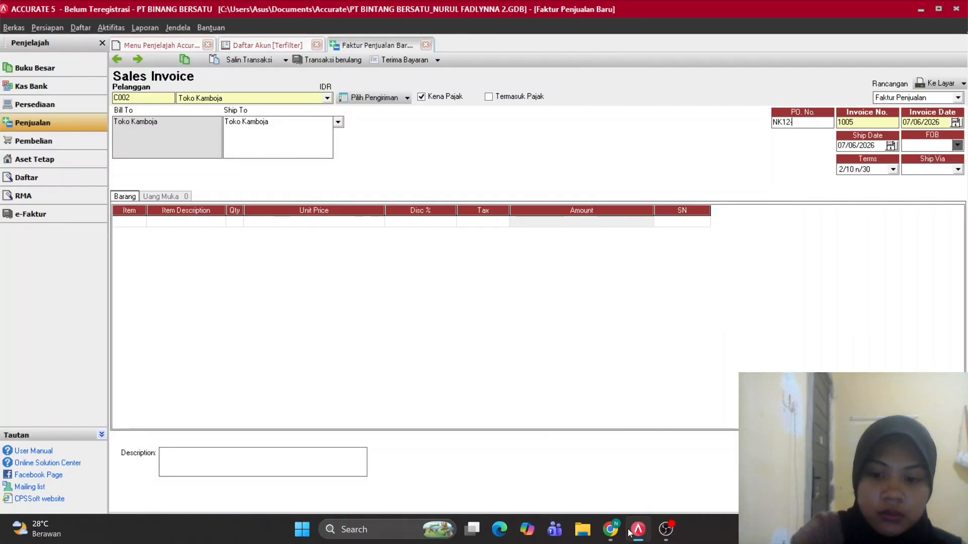
{"action": "key", "text": "Tab"}
{"action": "key", "text": "Tab"}
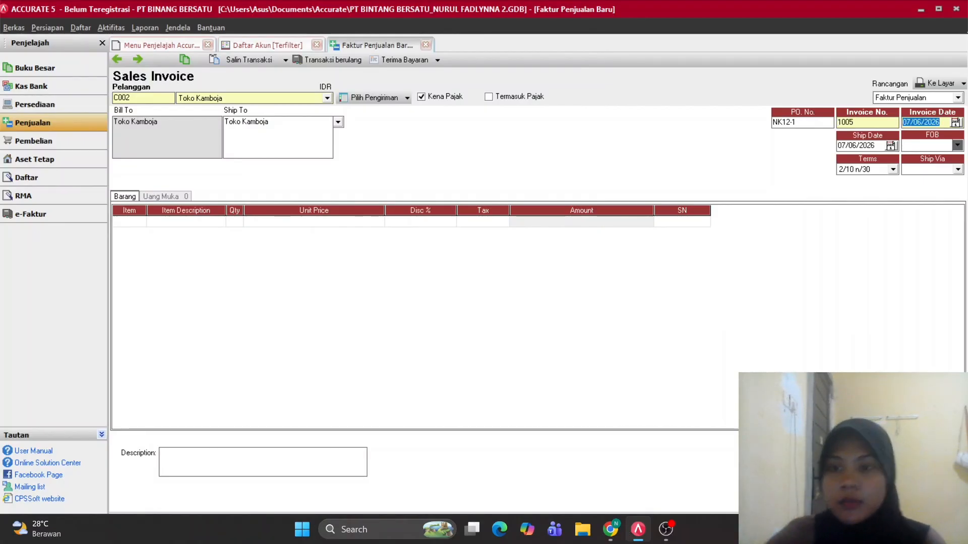
{"action": "left_click", "coordinate": [614, 534]}
{"action": "left_click", "coordinate": [634, 534]}
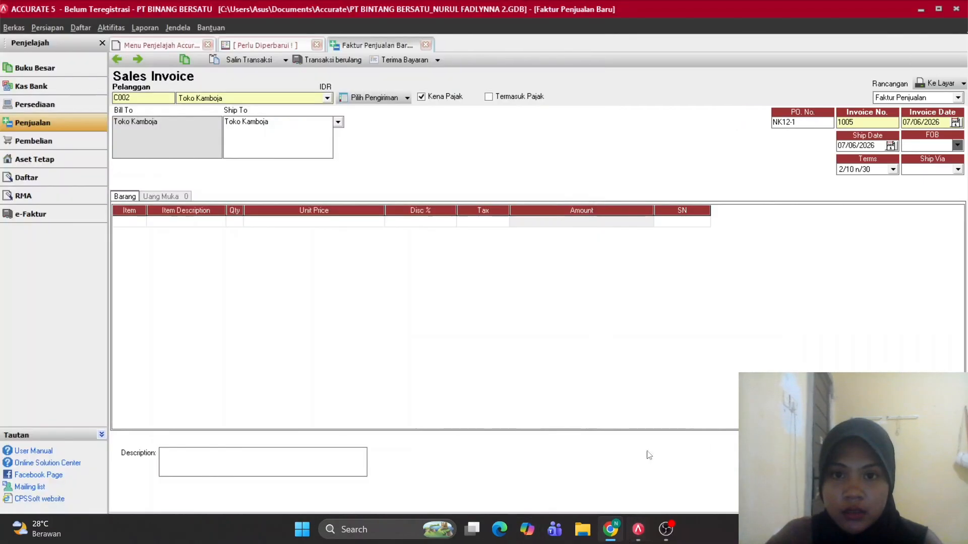
{"action": "type", "text": "15/12/"}
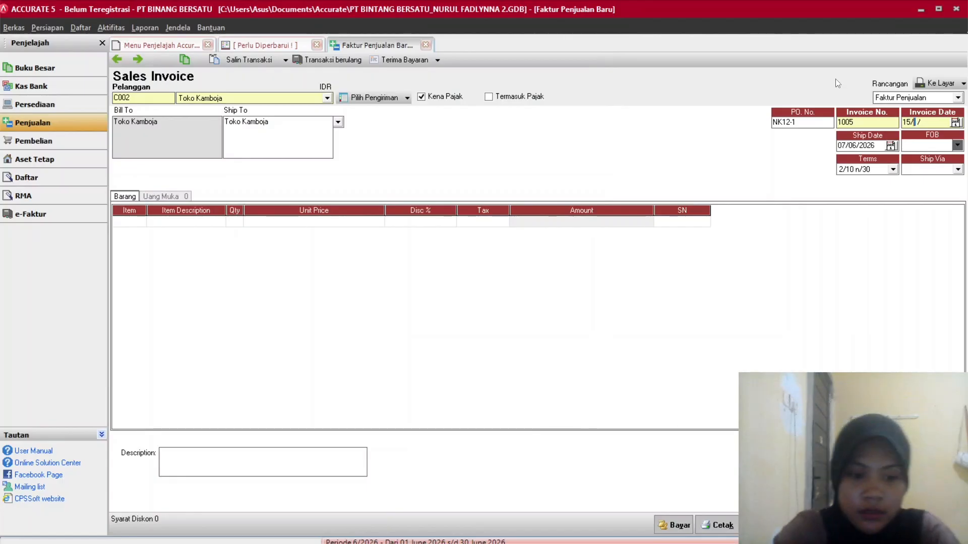
{"action": "type", "text": "2023"}
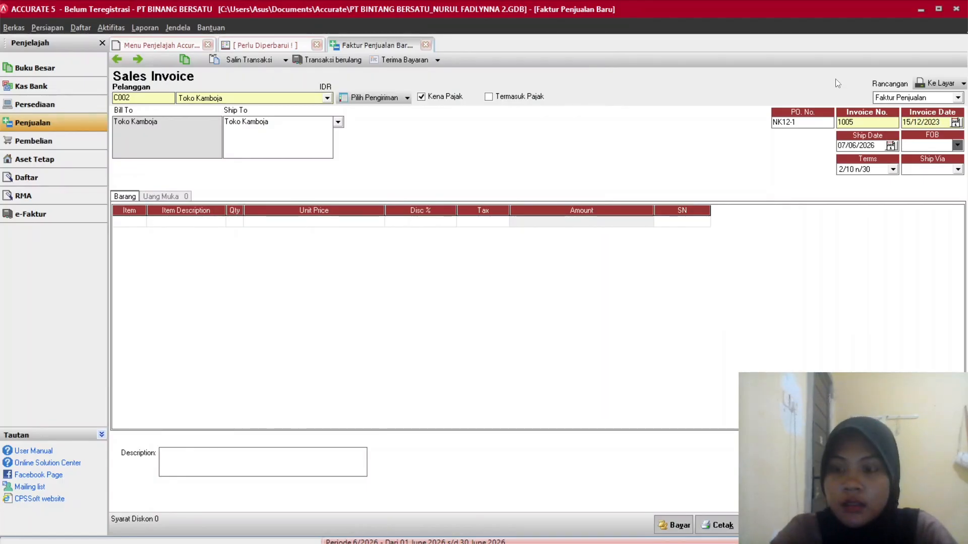
{"action": "key", "text": "Tab"}
{"action": "type", "text": "1"}
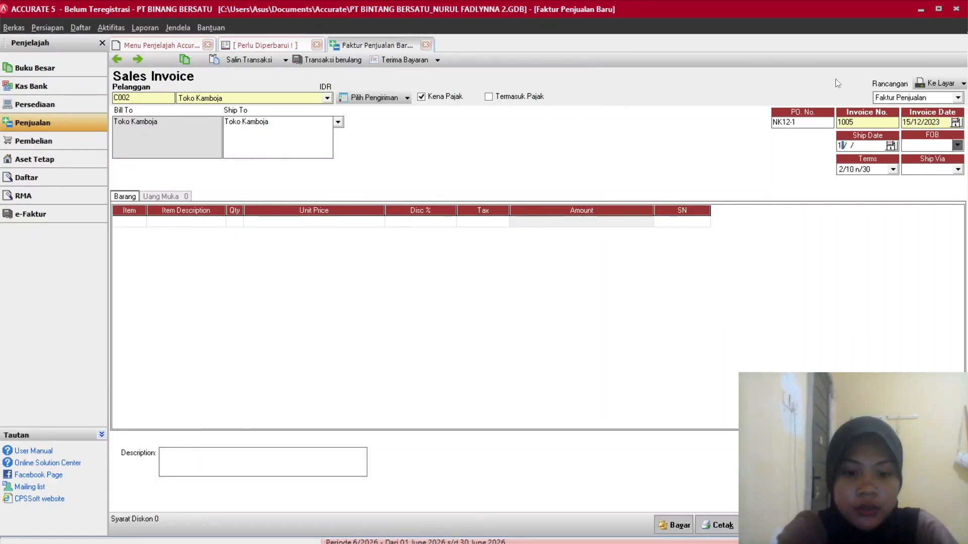
{"action": "type", "text": "5/12/2023"}
{"action": "key", "text": "Tab"}
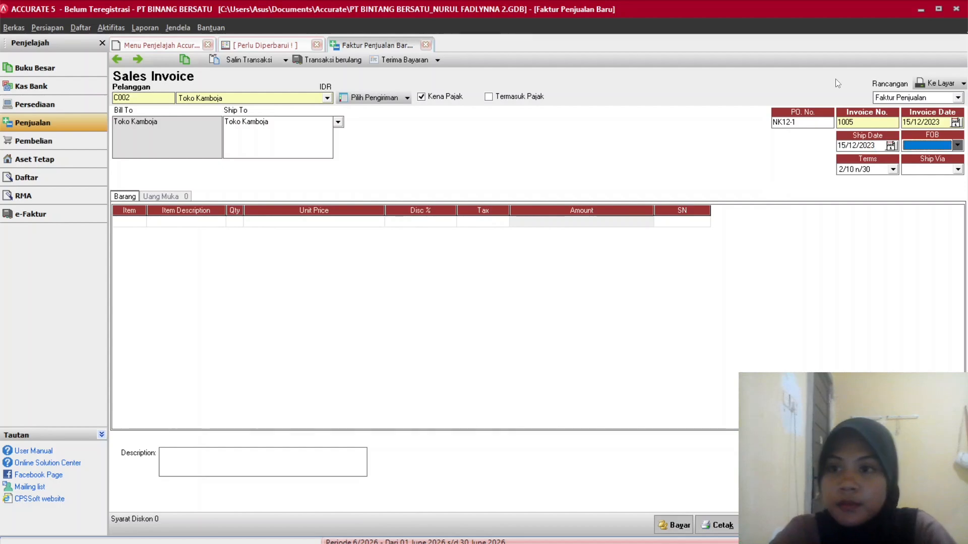
Choose C.O.D as the invoice's payment terms.
{"action": "left_click", "coordinate": [892, 169]}
{"action": "left_click", "coordinate": [852, 202]}
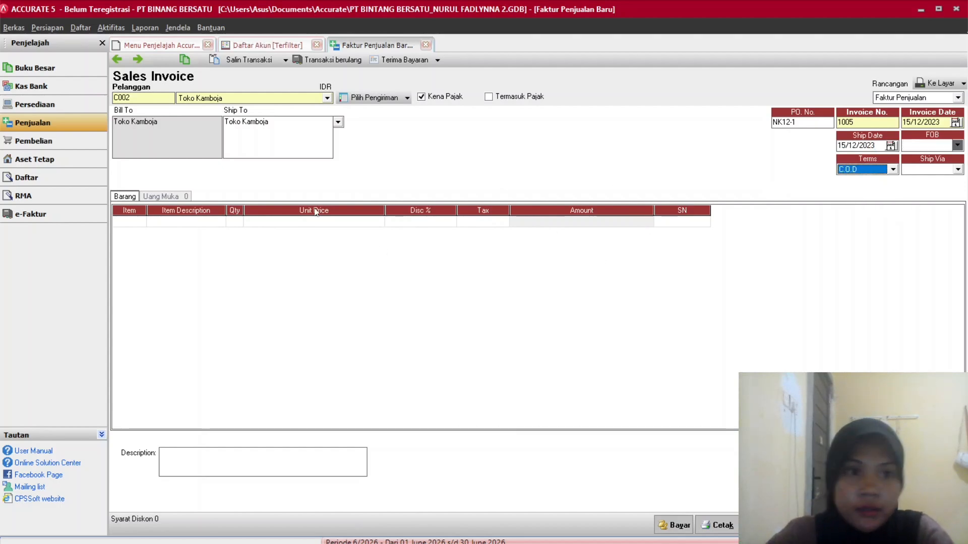
{"action": "left_click", "coordinate": [146, 225]}
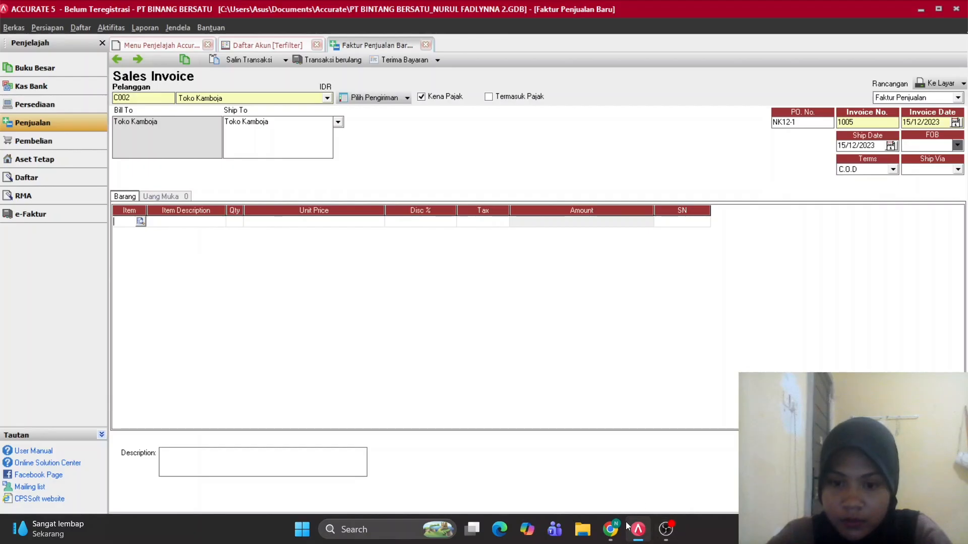
Pick item LK (Lemari Kaca) for the invoice's first line, replacing the wrongly chosen item.
{"action": "left_click", "coordinate": [620, 529]}
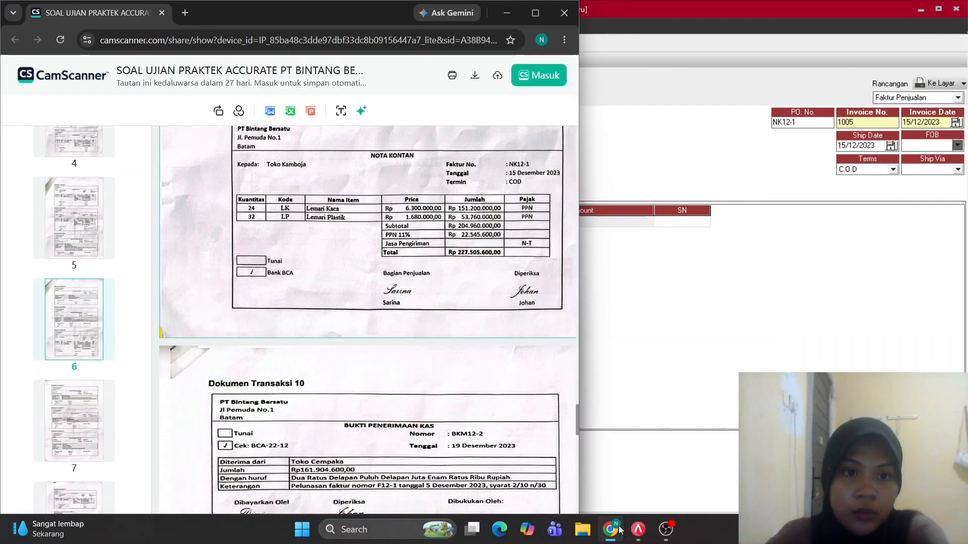
{"action": "left_click", "coordinate": [698, 300]}
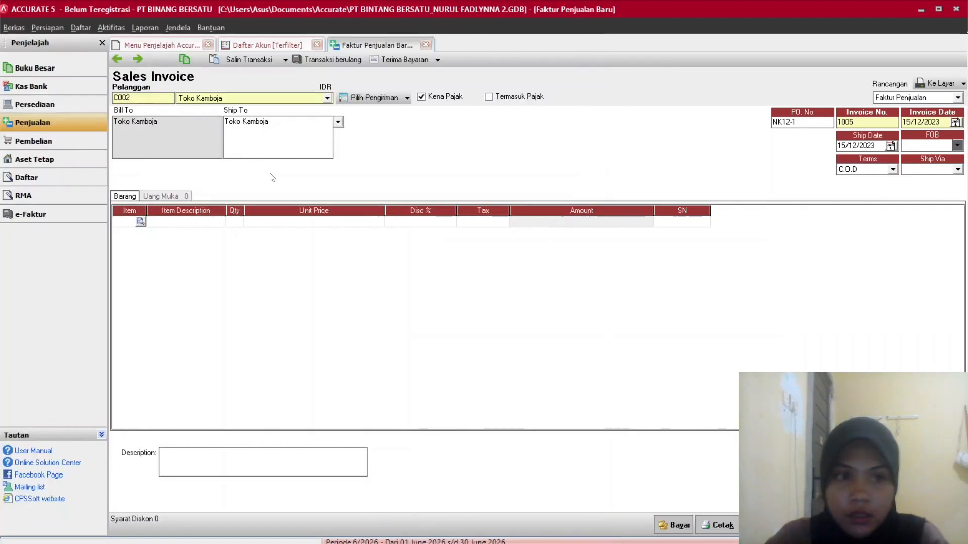
{"action": "left_click", "coordinate": [141, 222]}
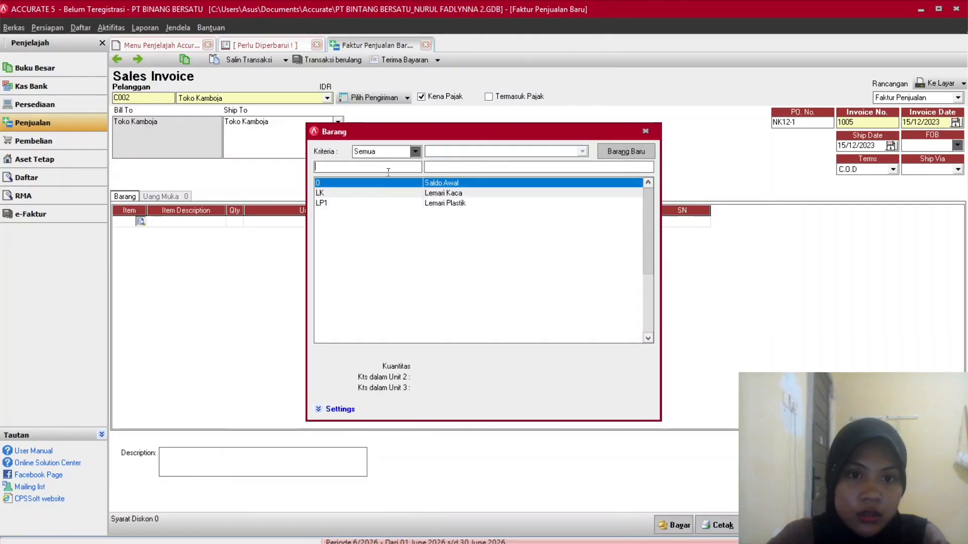
{"action": "key", "text": "Escape"}
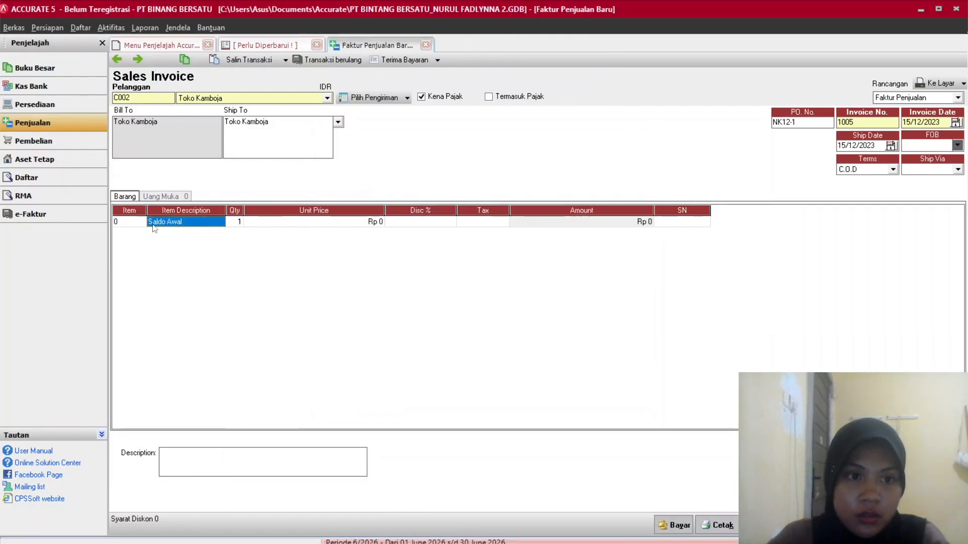
{"action": "left_click", "coordinate": [142, 225]}
{"action": "left_click", "coordinate": [143, 225]}
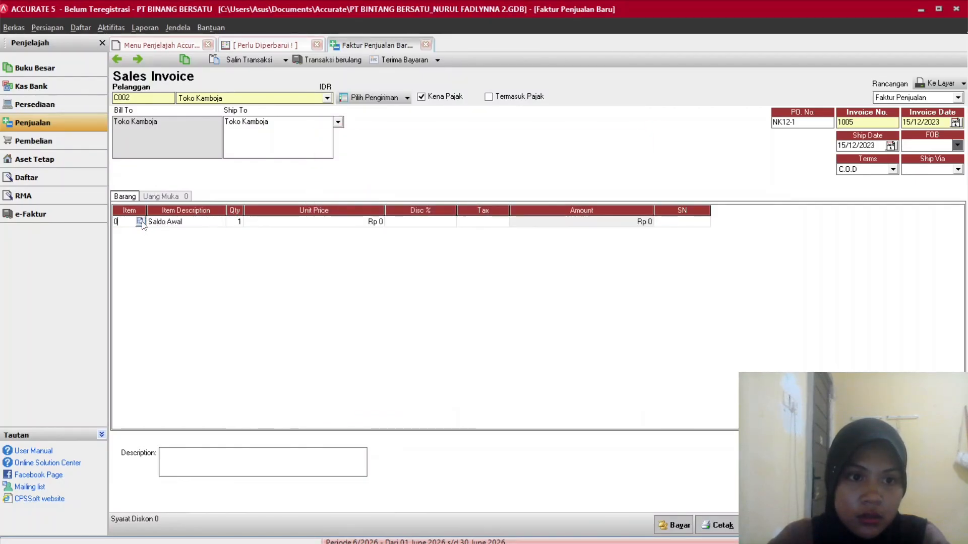
{"action": "left_click", "coordinate": [141, 222]}
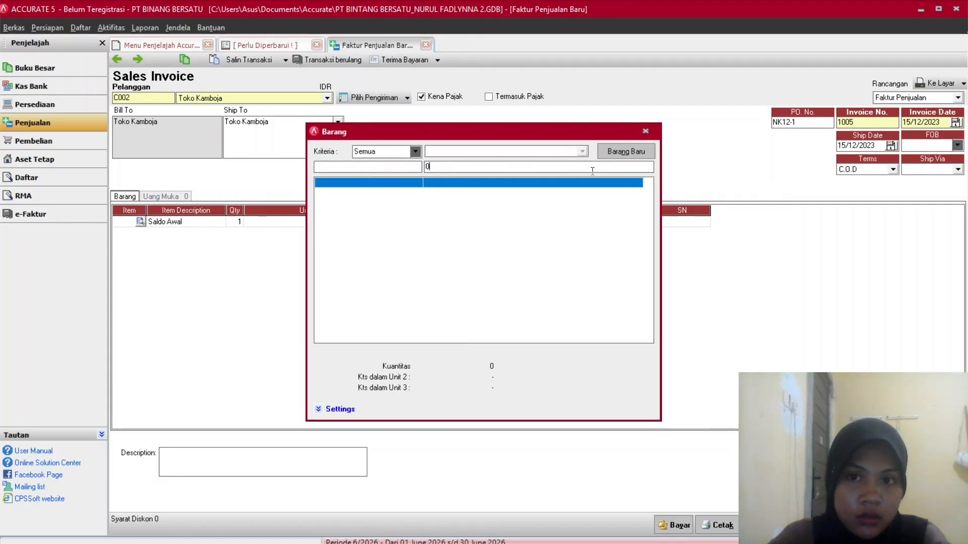
{"action": "key", "text": "BackSpace"}
{"action": "key", "text": "Return"}
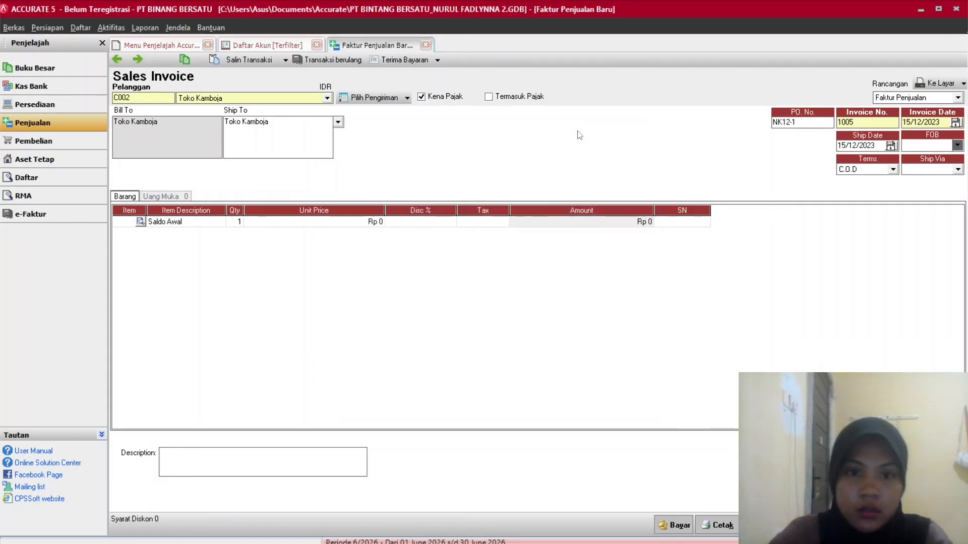
Enter quantity 24 and unit price 6.300.000 for the Lemari Kaca line.
{"action": "left_click", "coordinate": [240, 223]}
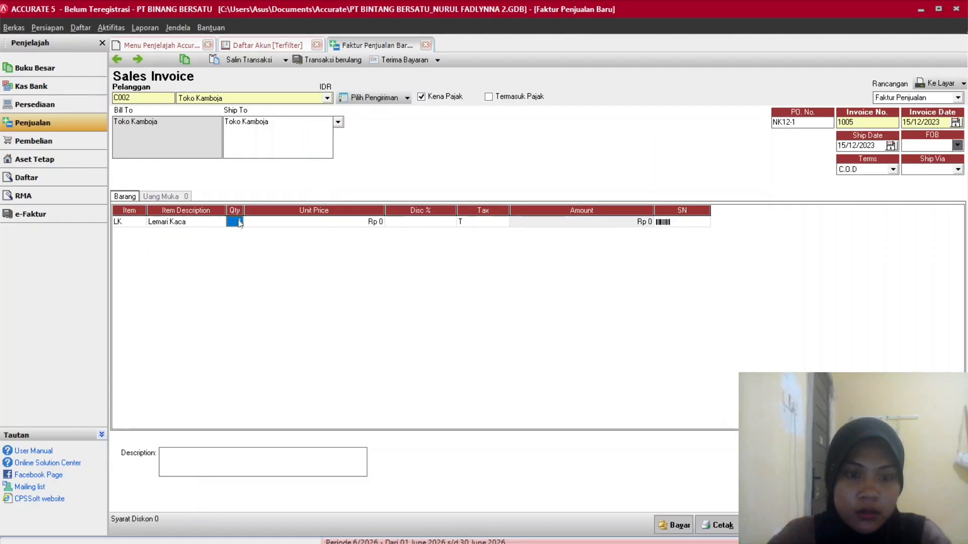
{"action": "type", "text": "1"}
{"action": "mouse_move", "coordinate": [421, 542]}
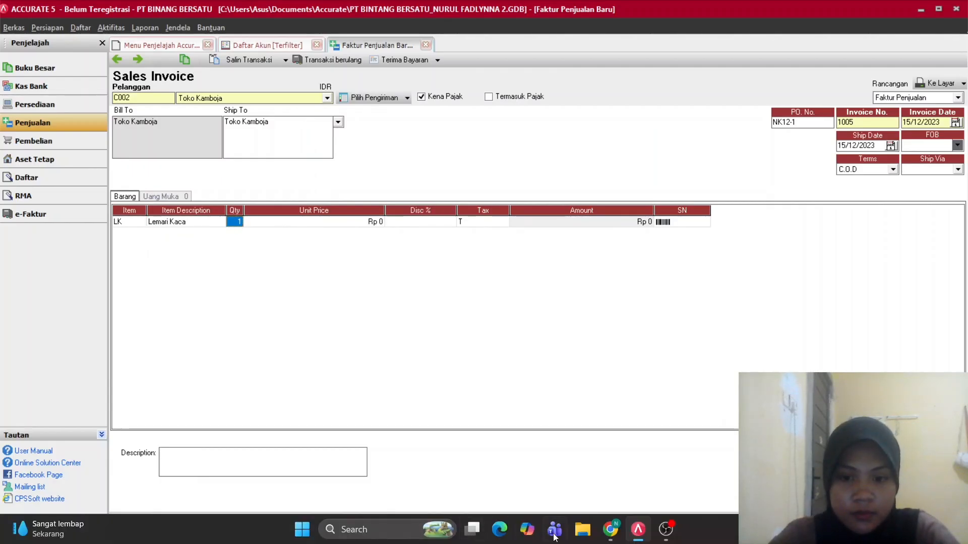
{"action": "left_click", "coordinate": [611, 530]}
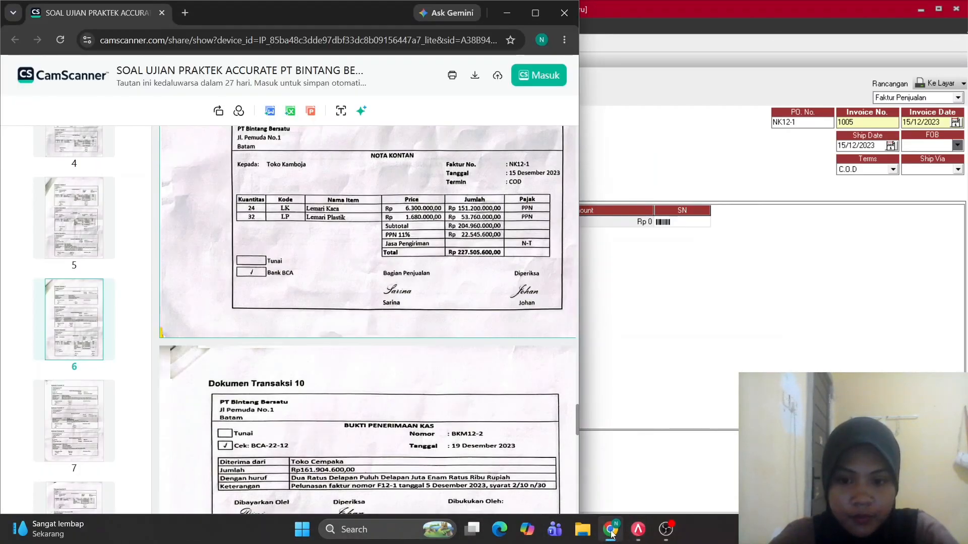
{"action": "left_click", "coordinate": [611, 531]}
{"action": "type", "text": "24"}
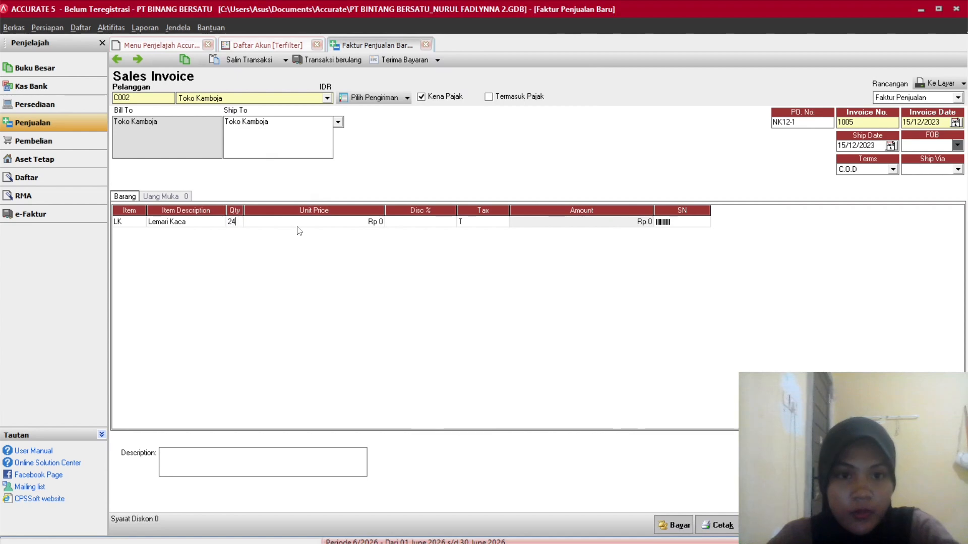
{"action": "key", "text": "Tab"}
{"action": "type", "text": "630"}
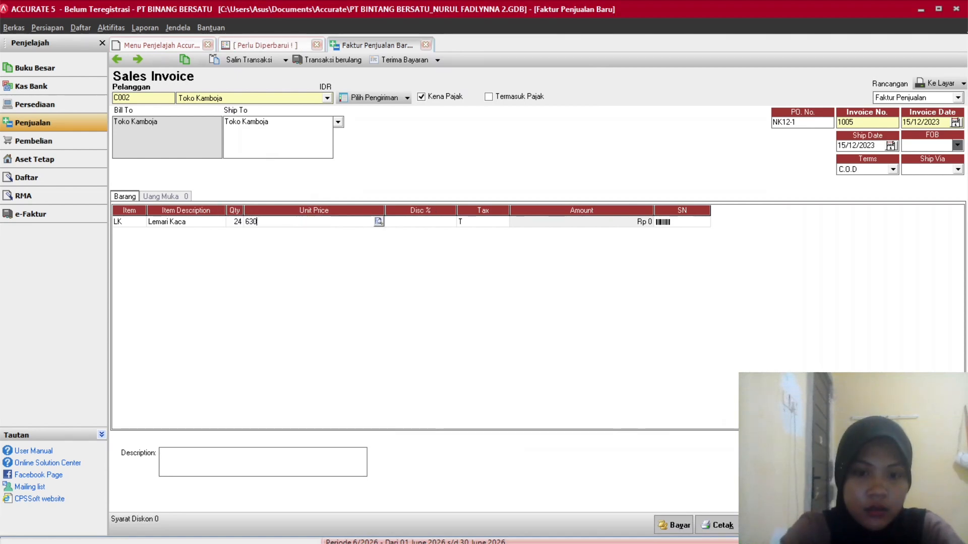
{"action": "type", "text": "0000"}
{"action": "key", "text": "Tab"}
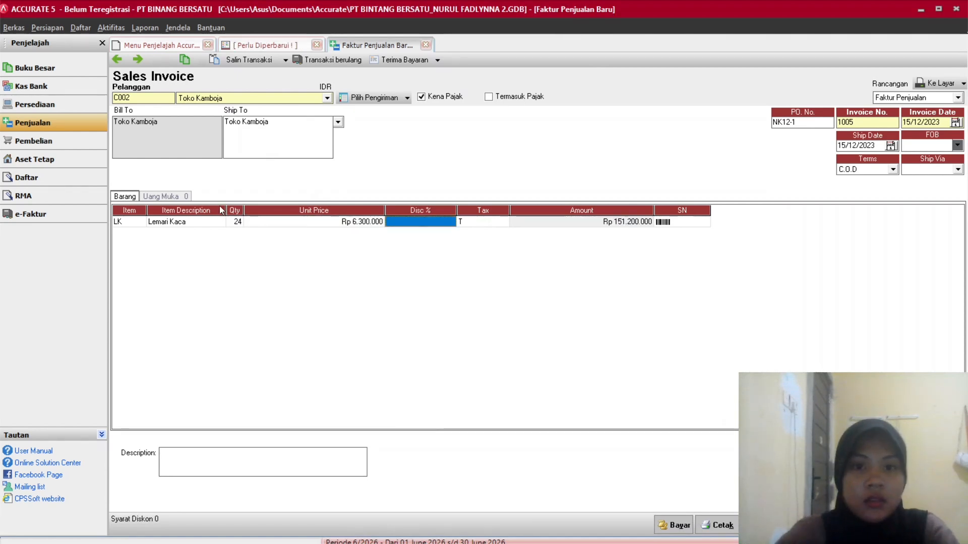
{"action": "key", "text": "Tab"}
{"action": "key", "text": "Tab"}
{"action": "key", "text": "Tab"}
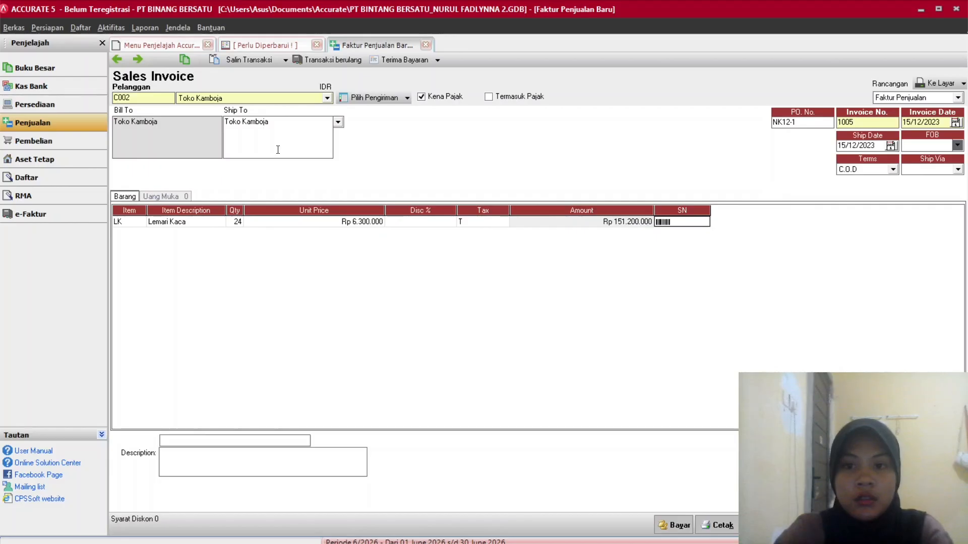
{"action": "left_click", "coordinate": [610, 529]}
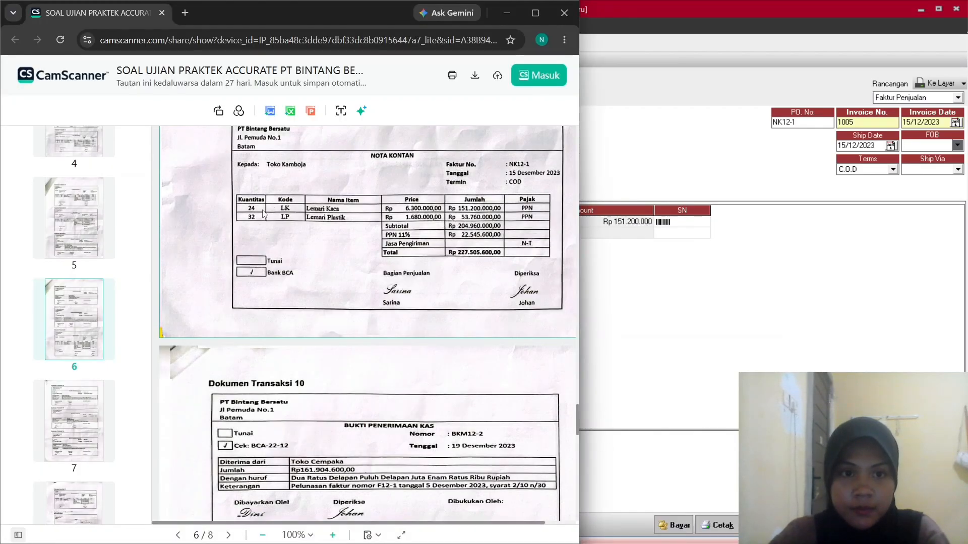
Add a second line of 32 Lemari Plastik at 1.680.000 each.
{"action": "left_click", "coordinate": [665, 264]}
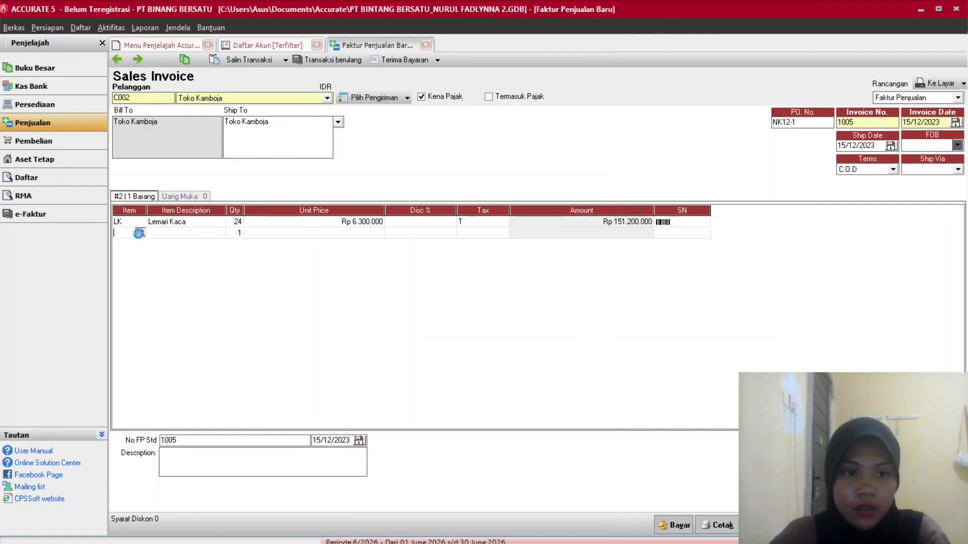
{"action": "left_click", "coordinate": [140, 233]}
{"action": "double_click", "coordinate": [369, 205]}
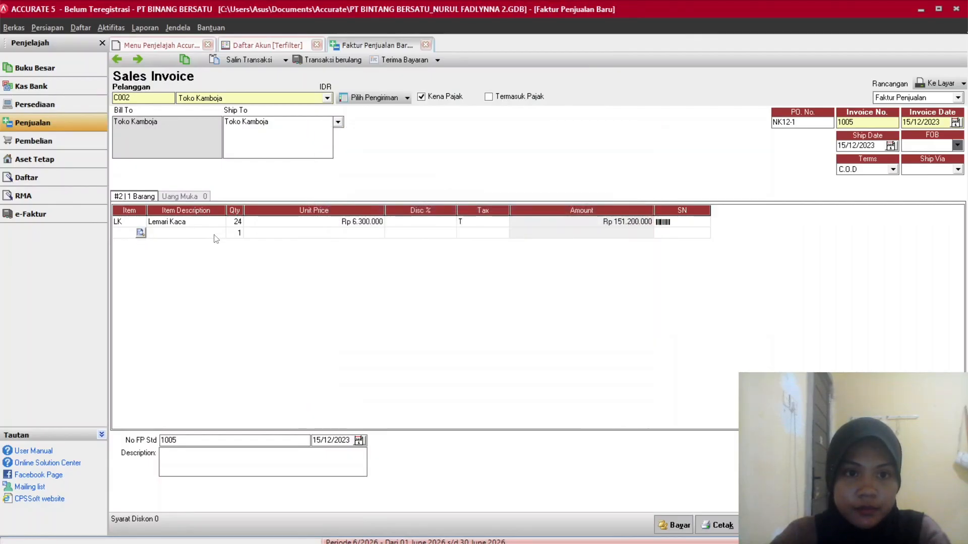
{"action": "left_click", "coordinate": [240, 235]}
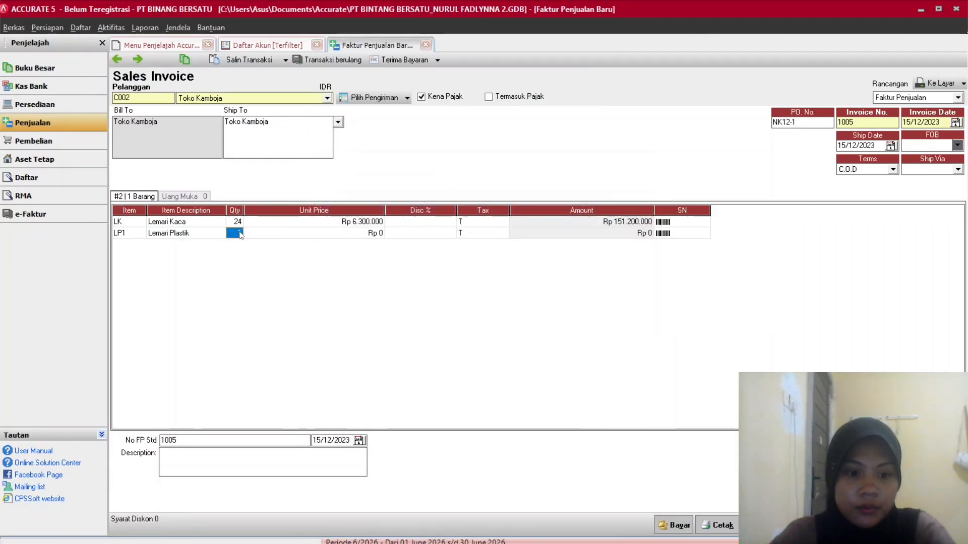
{"action": "type", "text": "32"}
{"action": "key", "text": "Tab"}
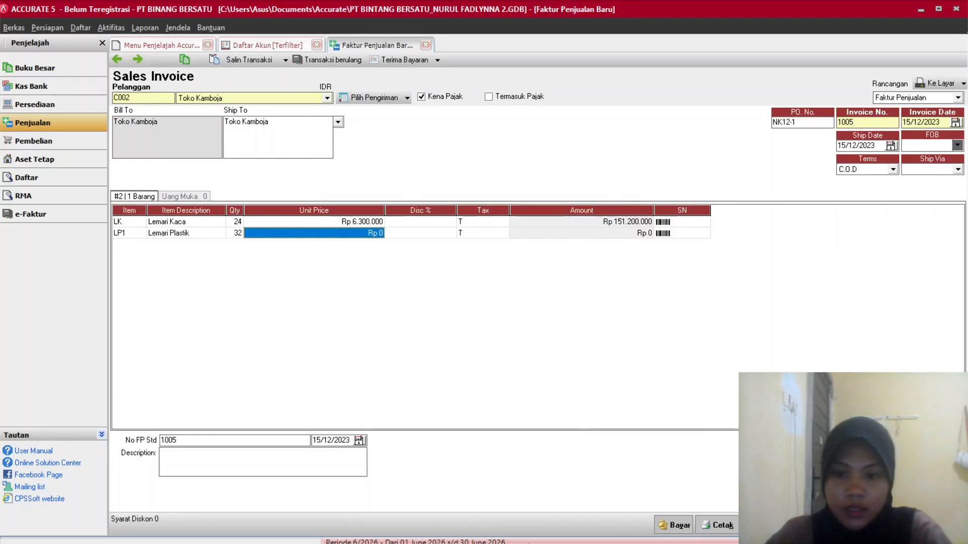
{"action": "left_click", "coordinate": [611, 530]}
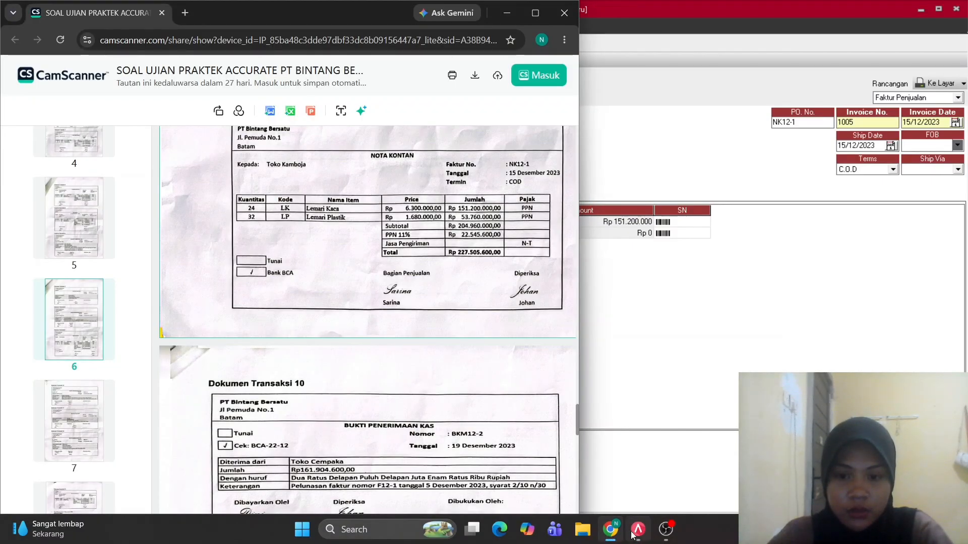
{"action": "left_click", "coordinate": [611, 530]}
{"action": "type", "text": "1."}
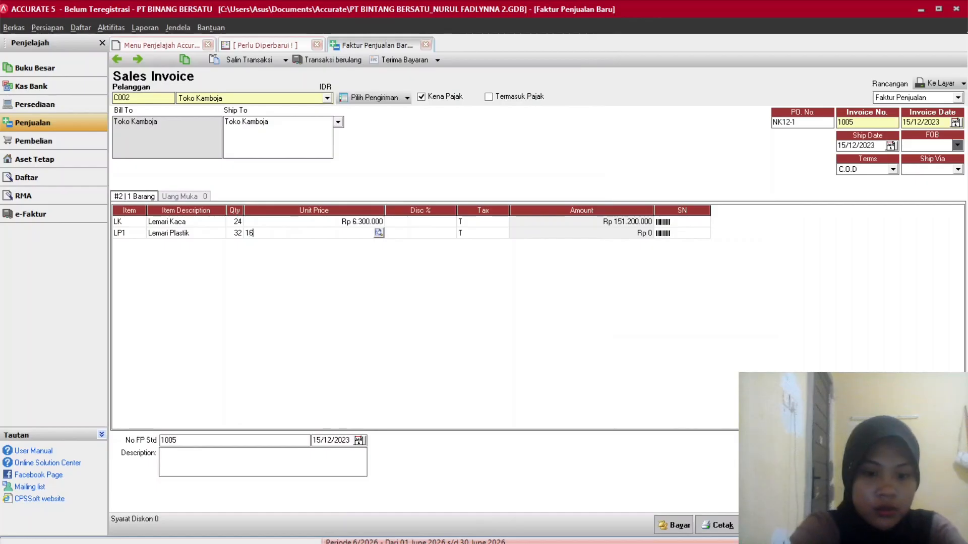
{"action": "type", "text": "68"}
{"action": "type", "text": "0.000"}
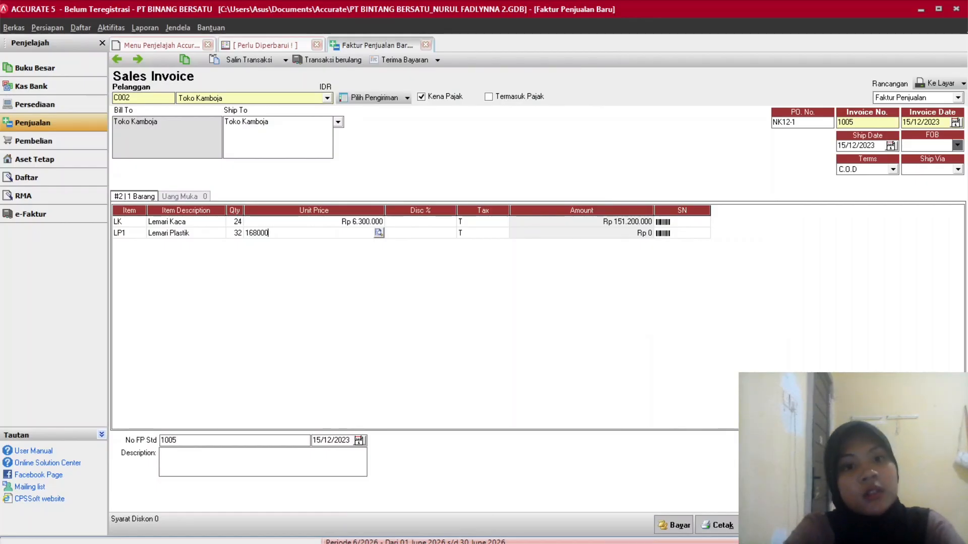
{"action": "key", "text": "Tab"}
{"action": "key", "text": "Tab"}
{"action": "key", "text": "Tab"}
{"action": "key", "text": "Tab"}
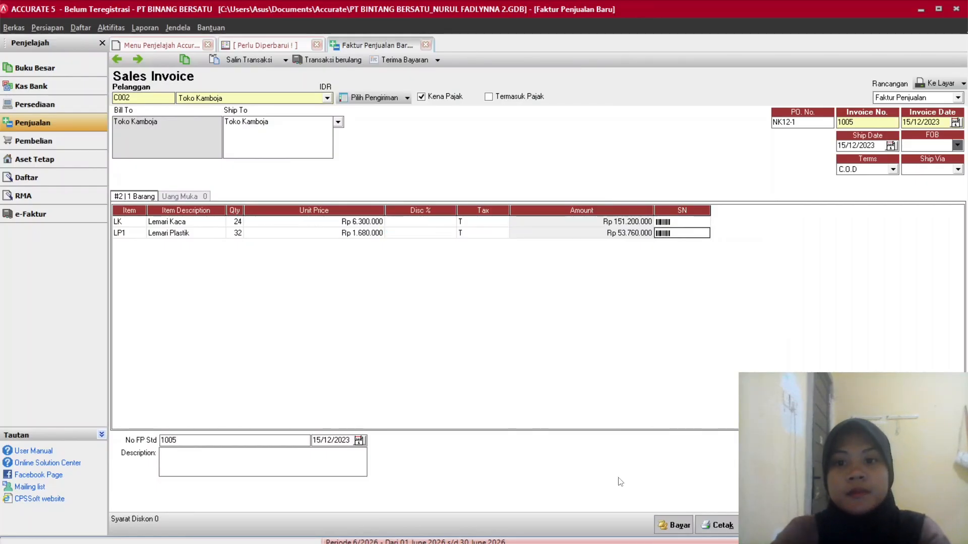
{"action": "key", "text": "Up"}
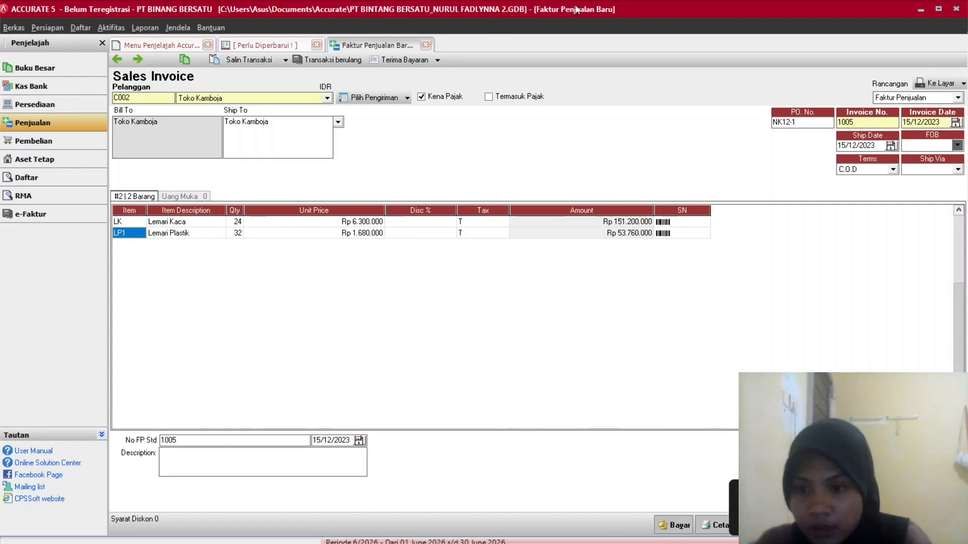
Check the lines against the receipt and enter the description PENJUALAN TUNAI.
{"action": "left_click", "coordinate": [947, 492]}
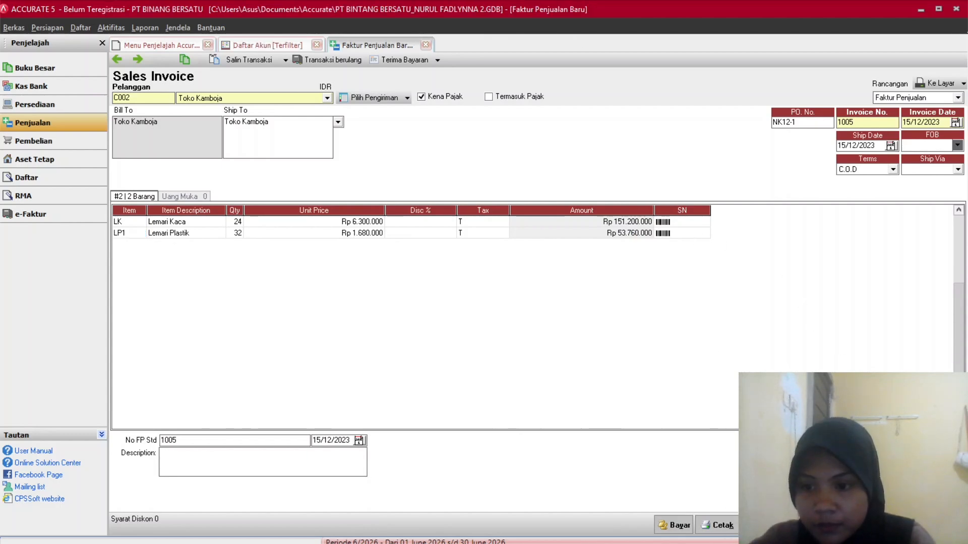
{"action": "mouse_move", "coordinate": [691, 542]}
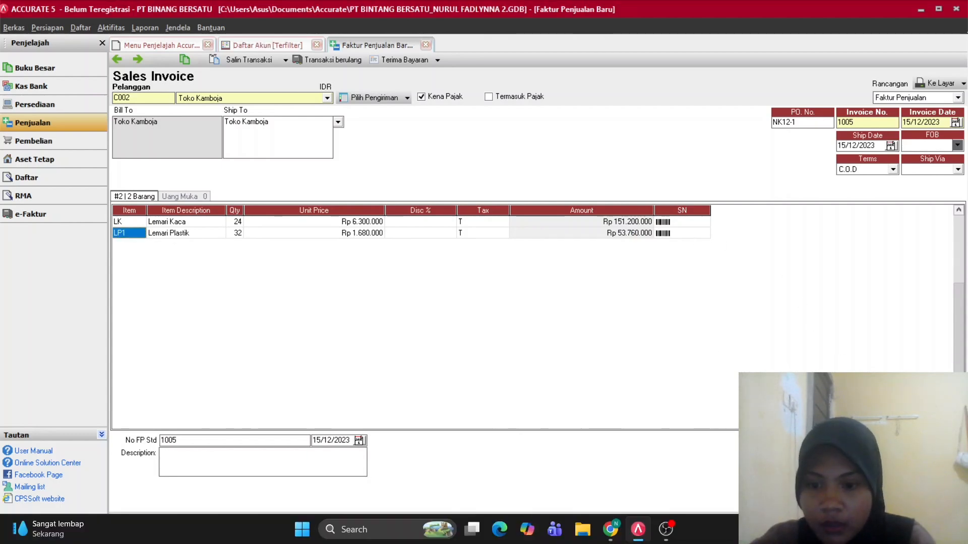
{"action": "left_click", "coordinate": [611, 534]}
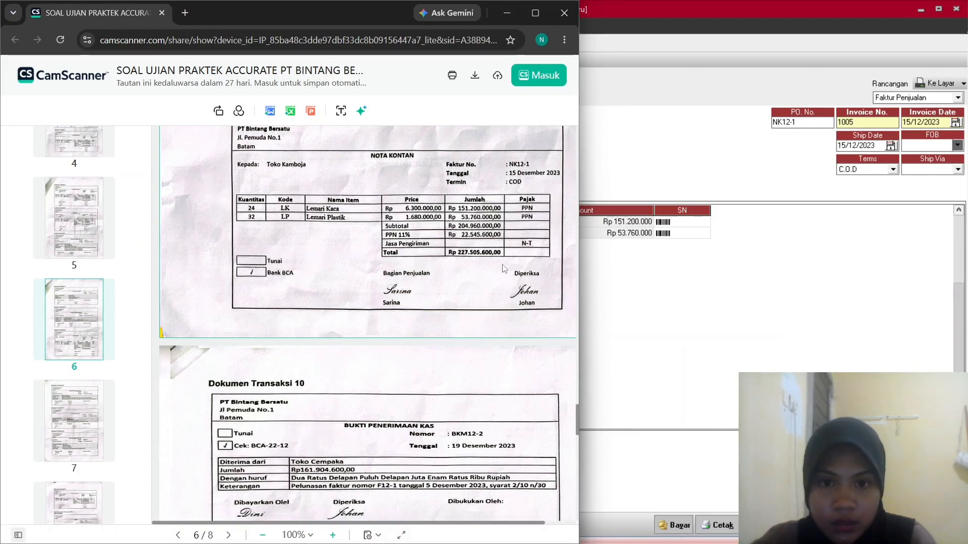
{"action": "key", "text": "alt+Tab"}
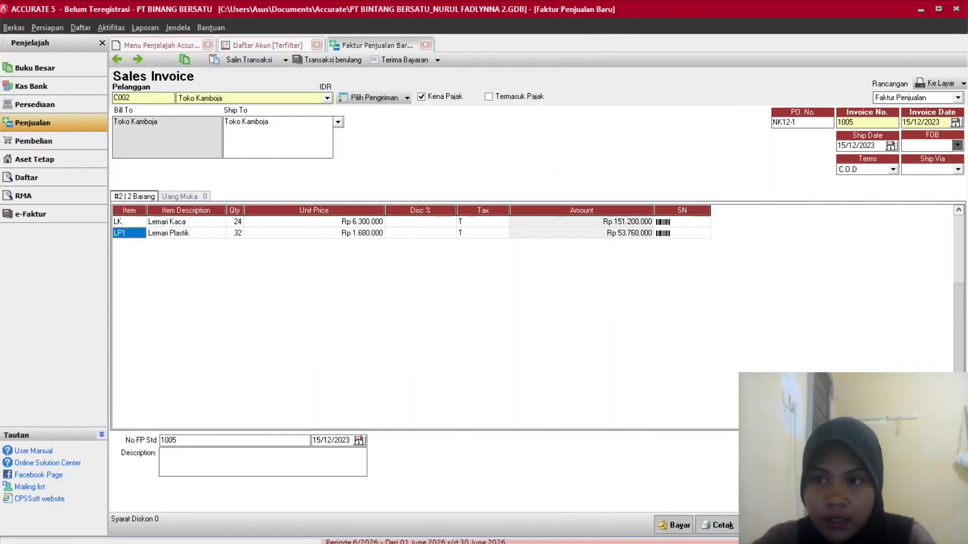
{"action": "left_click", "coordinate": [240, 461]}
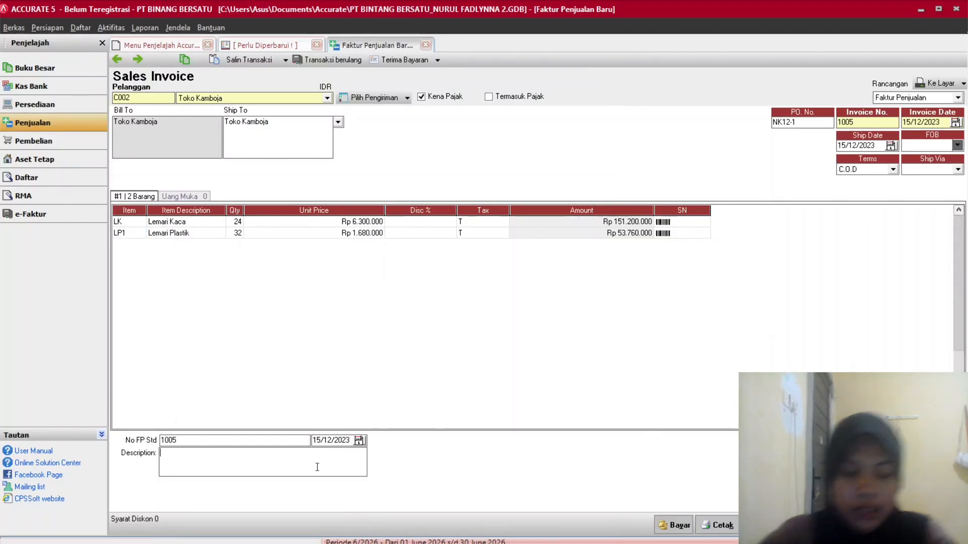
{"action": "type", "text": "PEN"}
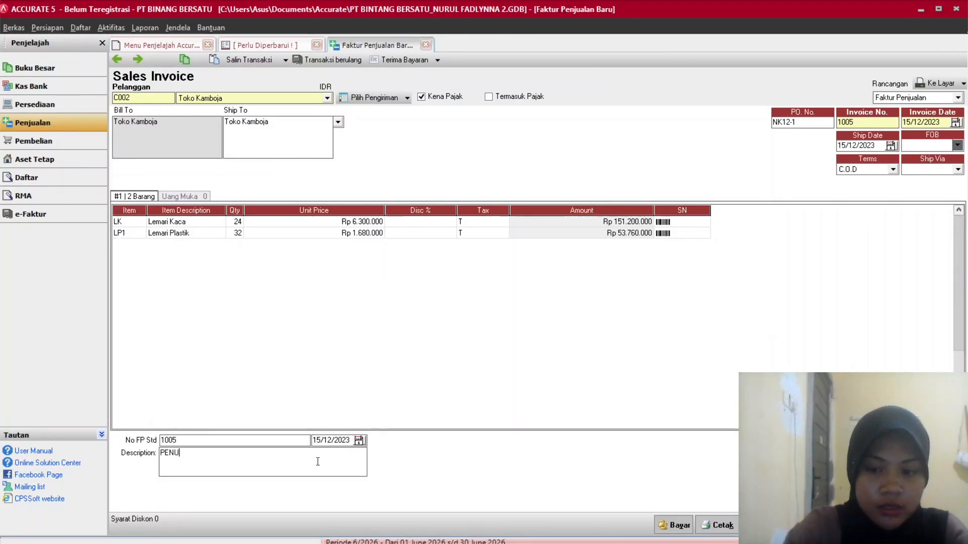
{"action": "type", "text": "JUALAN "}
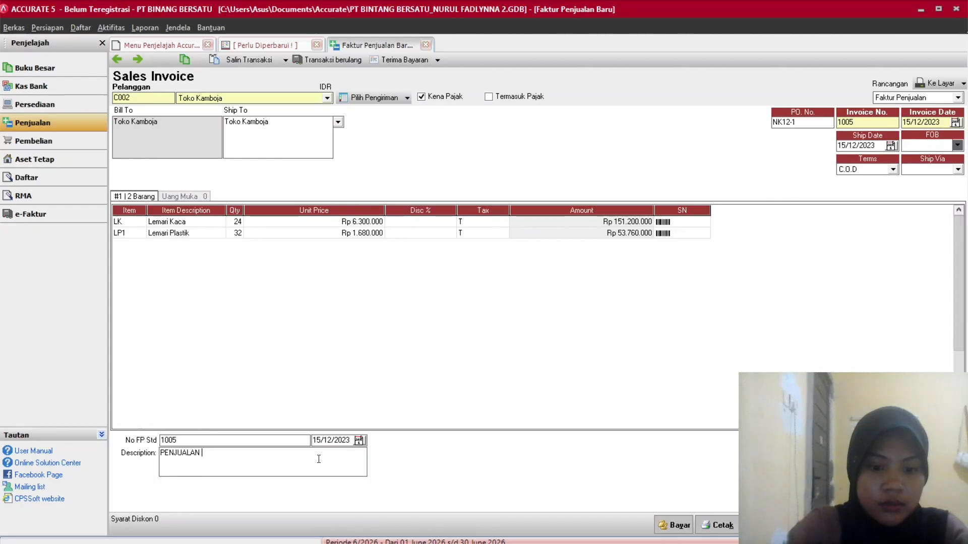
{"action": "type", "text": "TUNAI"}
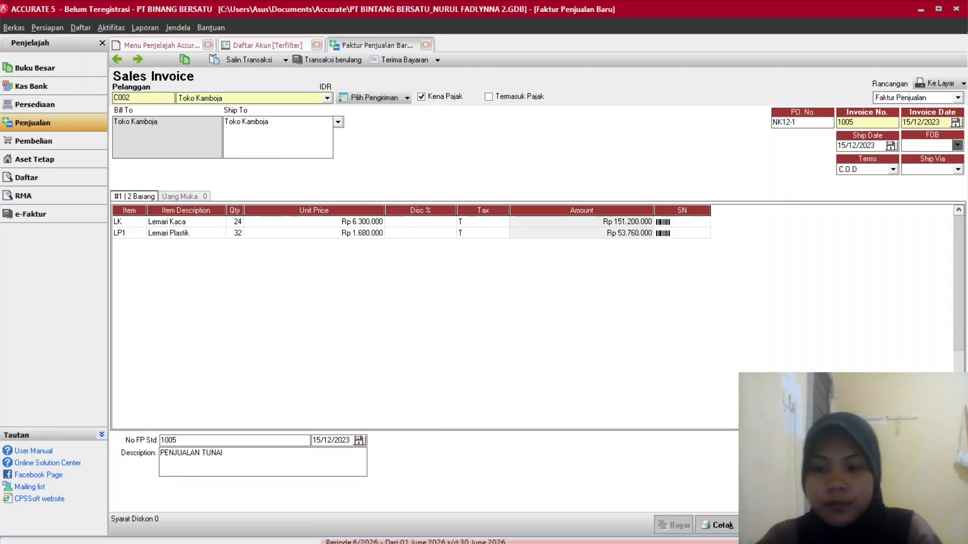
{"action": "mouse_move", "coordinate": [705, 540]}
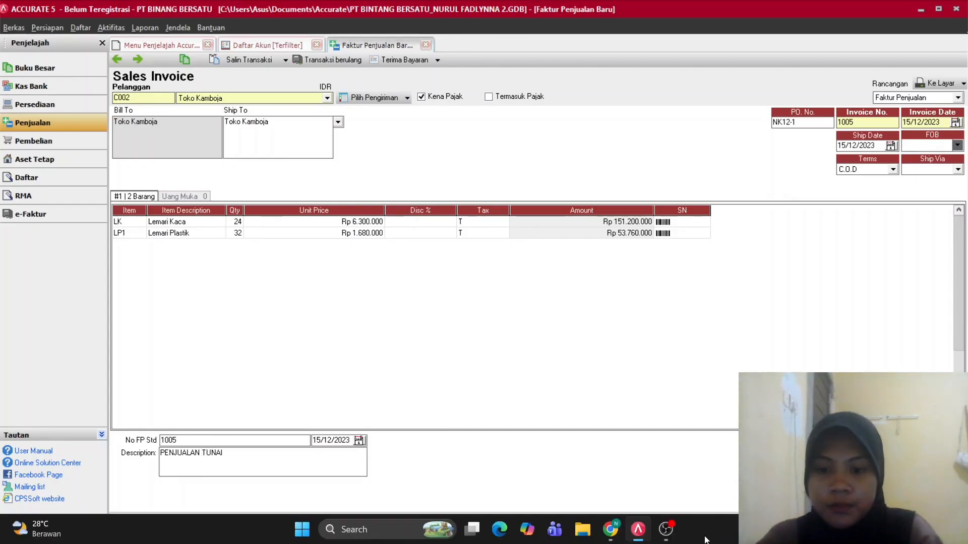
Find Toko Cempaka's cash receipt in Dokumen Transaksi 10, then return to blank receipt 1001.
{"action": "left_click", "coordinate": [670, 538]}
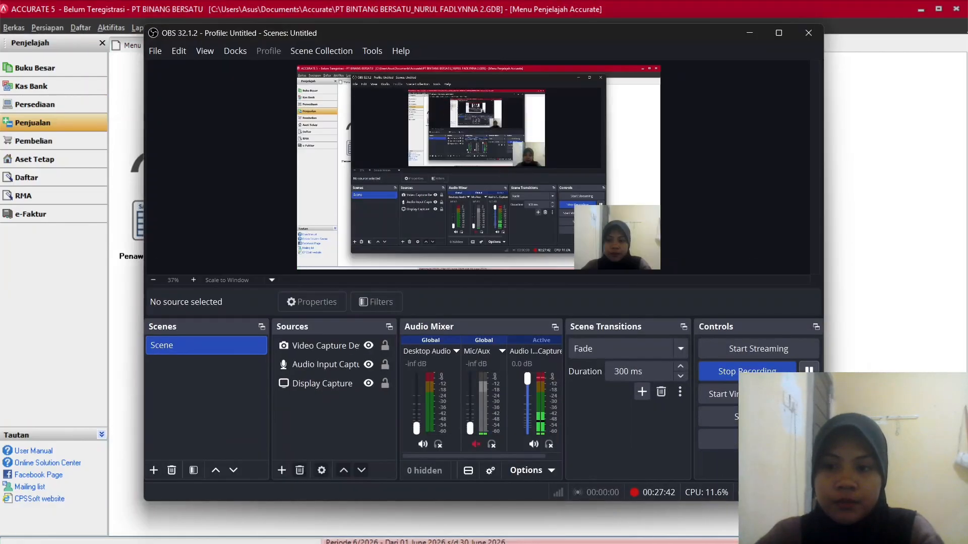
{"action": "left_click", "coordinate": [850, 355]}
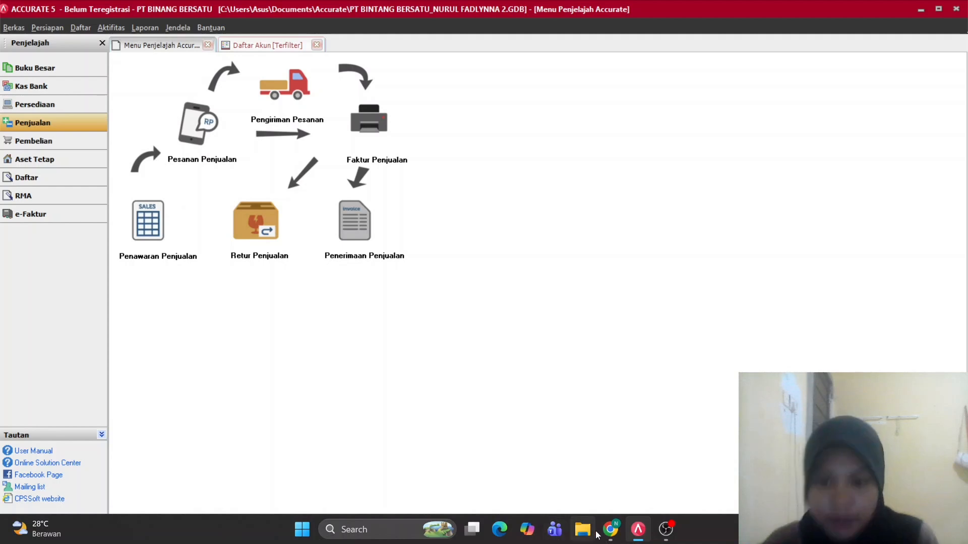
{"action": "left_click", "coordinate": [608, 537]}
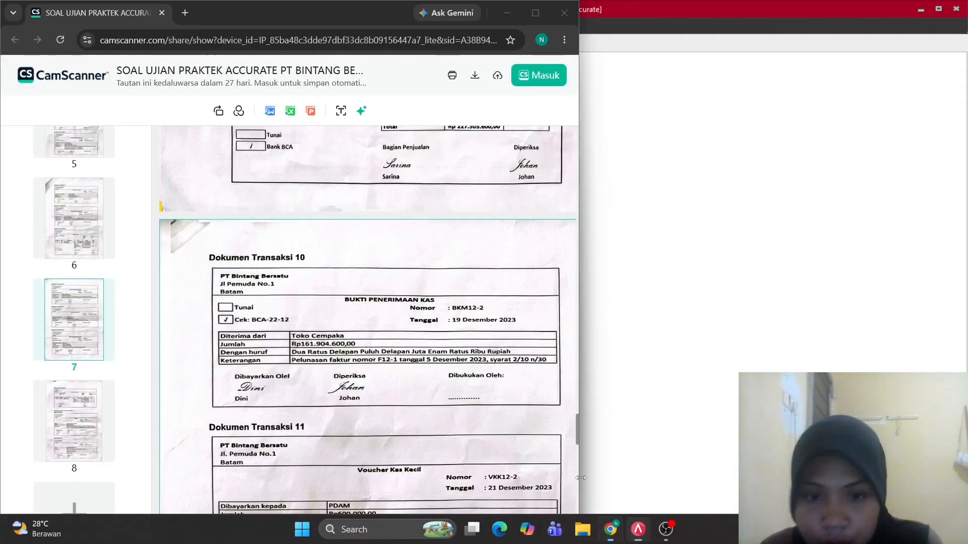
{"action": "scroll", "coordinate": [479, 336], "scroll_direction": "up", "scroll_amount": 5}
{"action": "scroll", "coordinate": [479, 336], "scroll_direction": "down", "scroll_amount": 4}
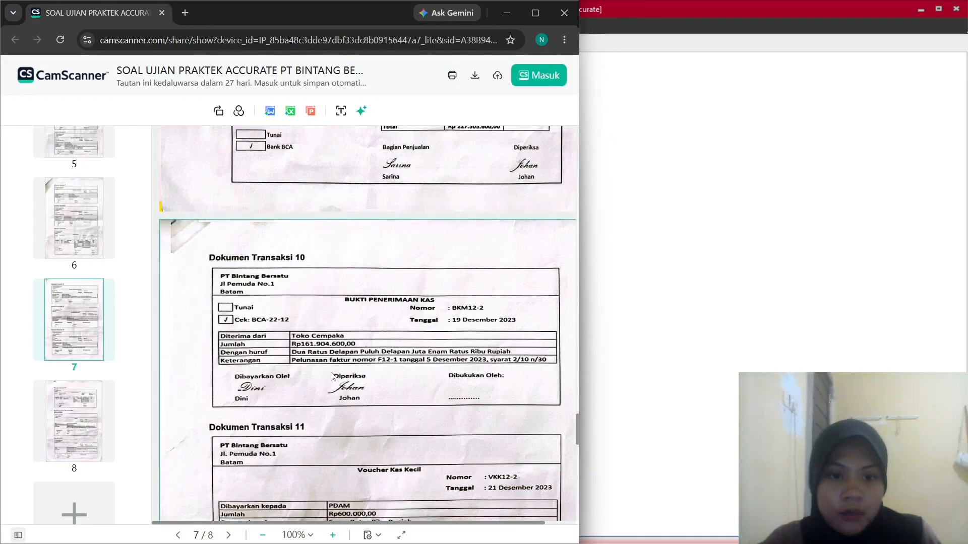
{"action": "left_click", "coordinate": [780, 371]}
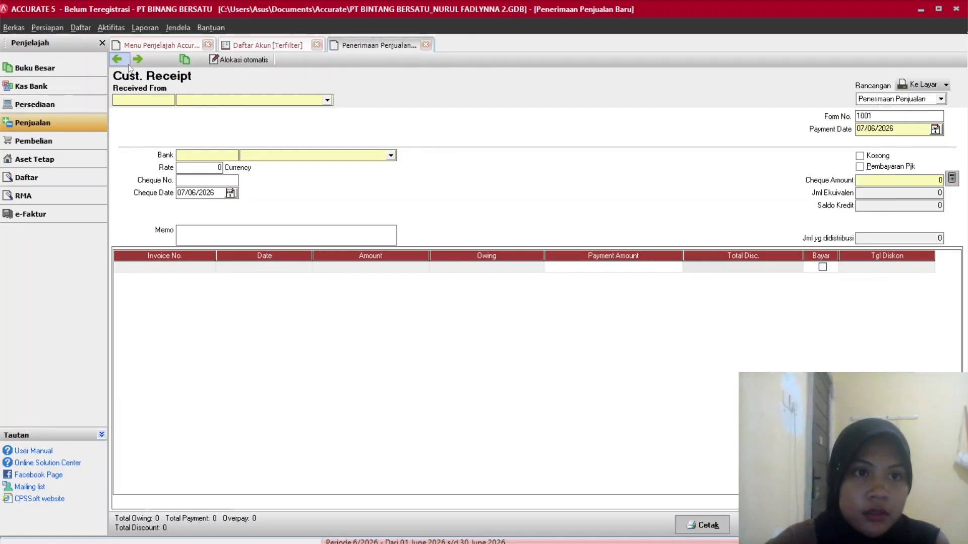
Discard the empty receipt, reopen sales invoice 1005 and start its payment receipt.
{"action": "left_click", "coordinate": [425, 45]}
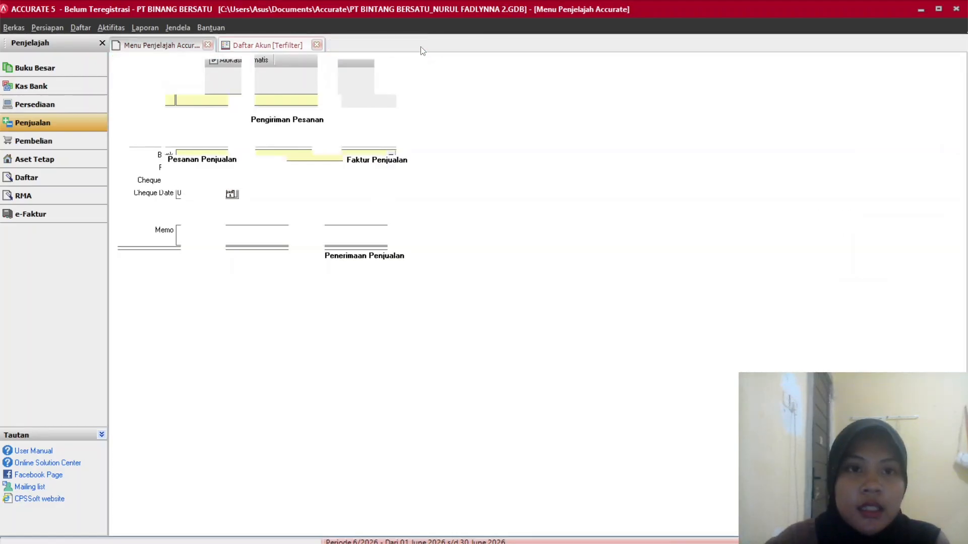
{"action": "left_click", "coordinate": [371, 121]}
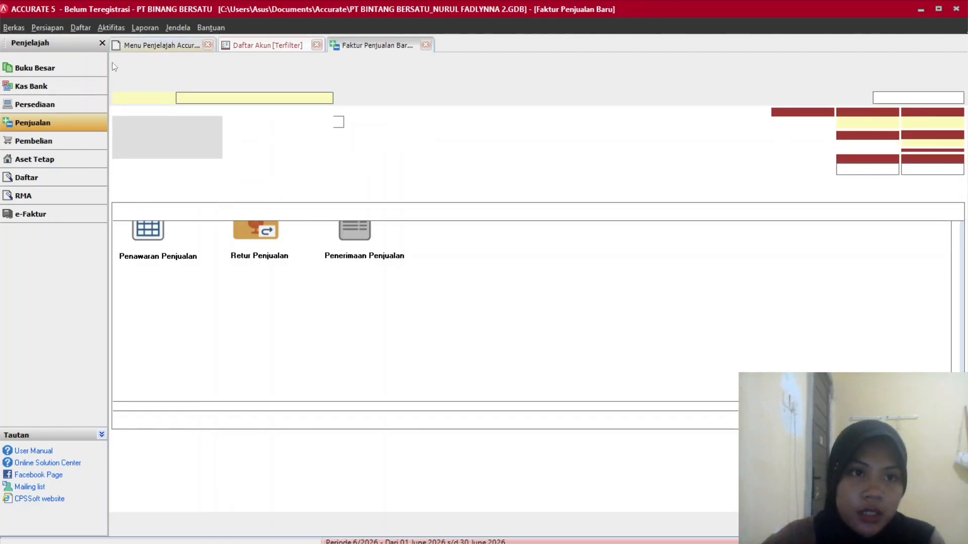
{"action": "left_click", "coordinate": [116, 62]}
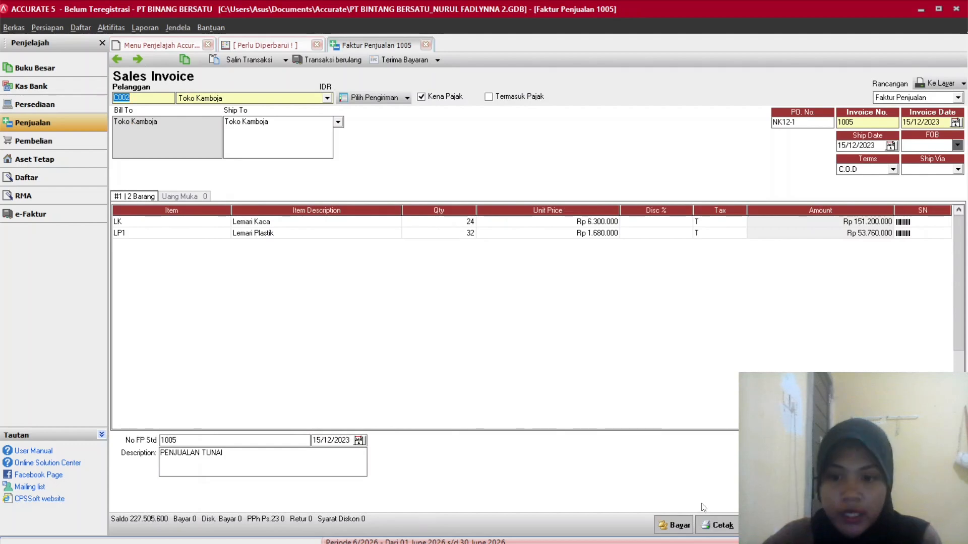
{"action": "left_click", "coordinate": [681, 528]}
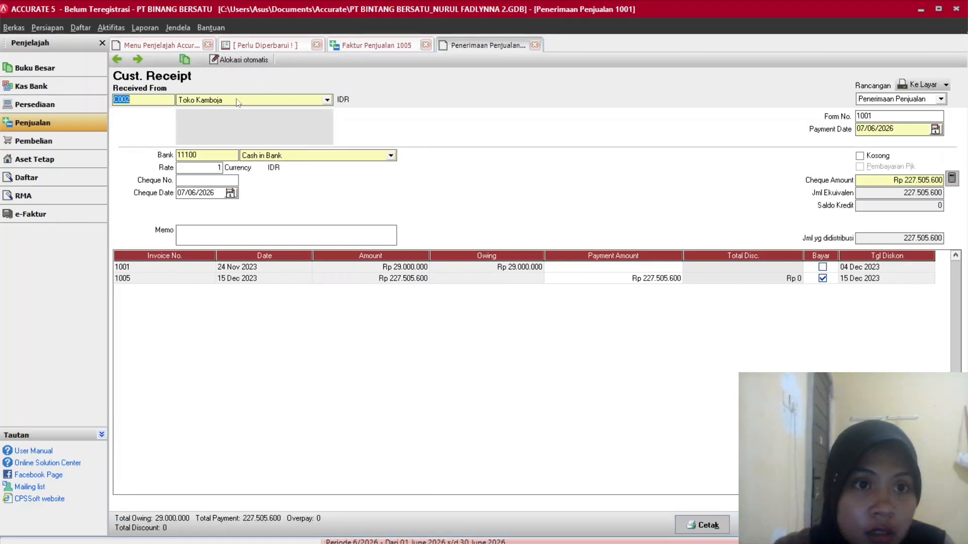
Set cheque and payment dates to 15/12/2023 with cheque number NK12-1.
{"action": "left_click", "coordinate": [214, 194]}
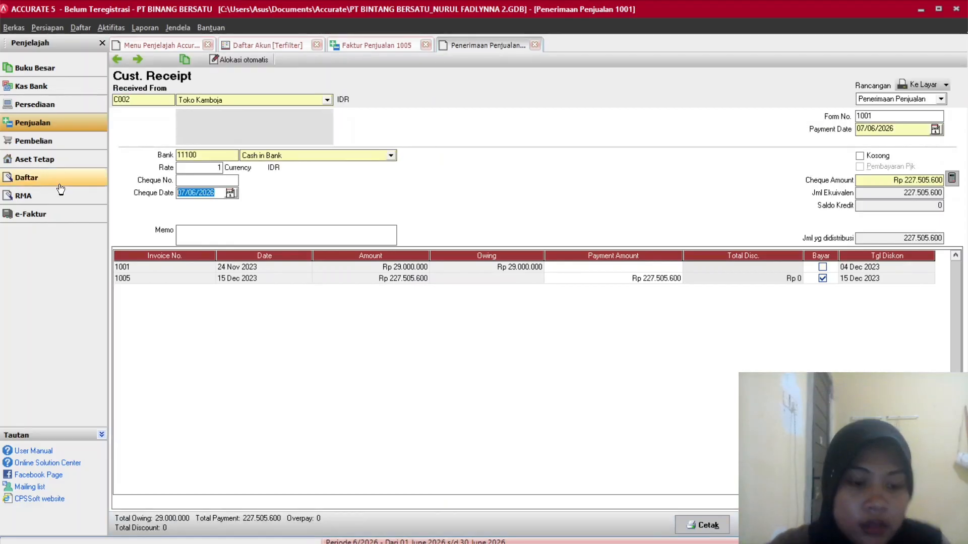
{"action": "type", "text": "15"}
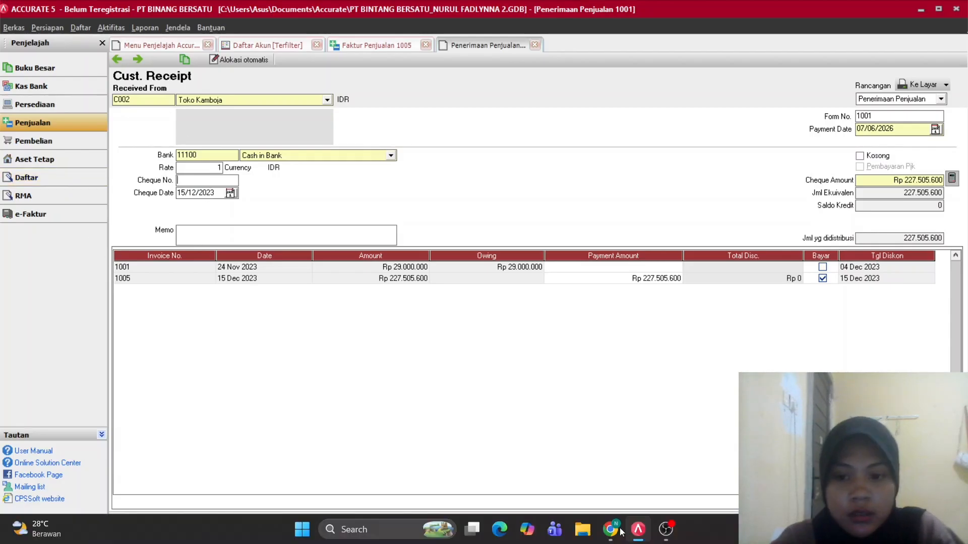
{"action": "left_click", "coordinate": [616, 530]}
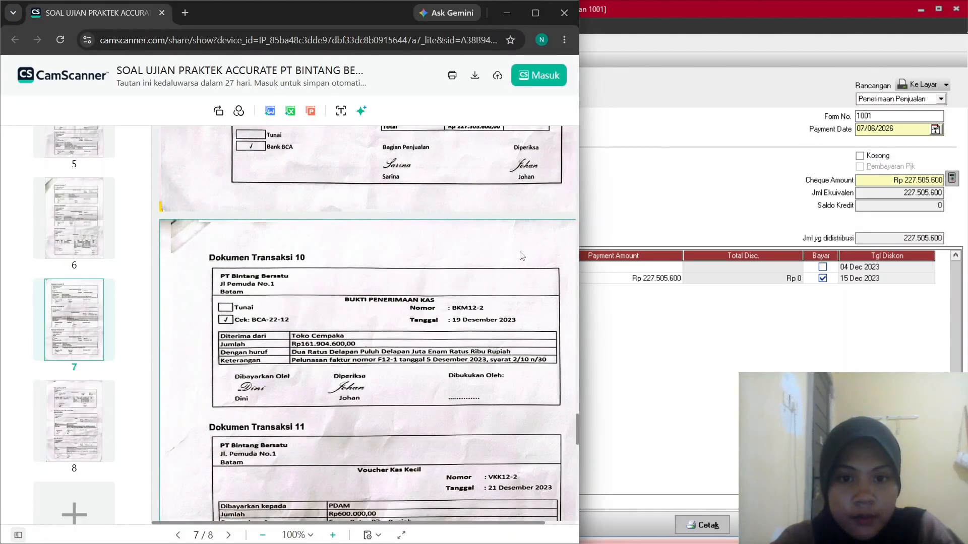
{"action": "scroll", "coordinate": [521, 255], "scroll_direction": "up", "scroll_amount": 4}
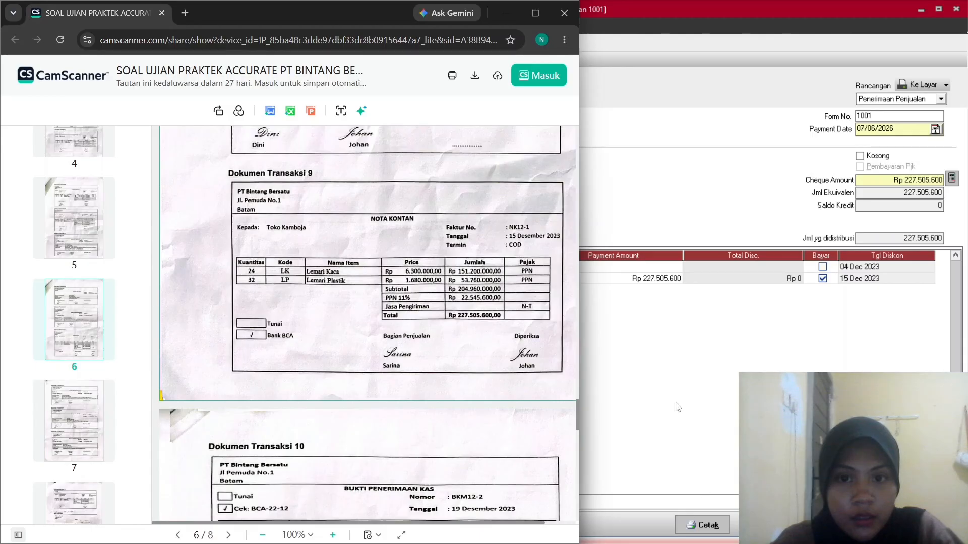
{"action": "left_click", "coordinate": [611, 499]}
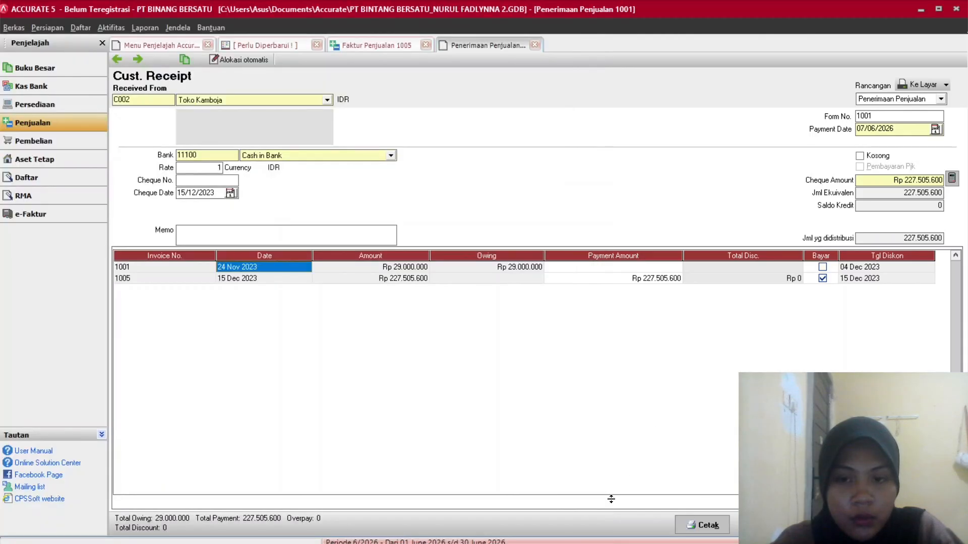
{"action": "left_click", "coordinate": [208, 180]}
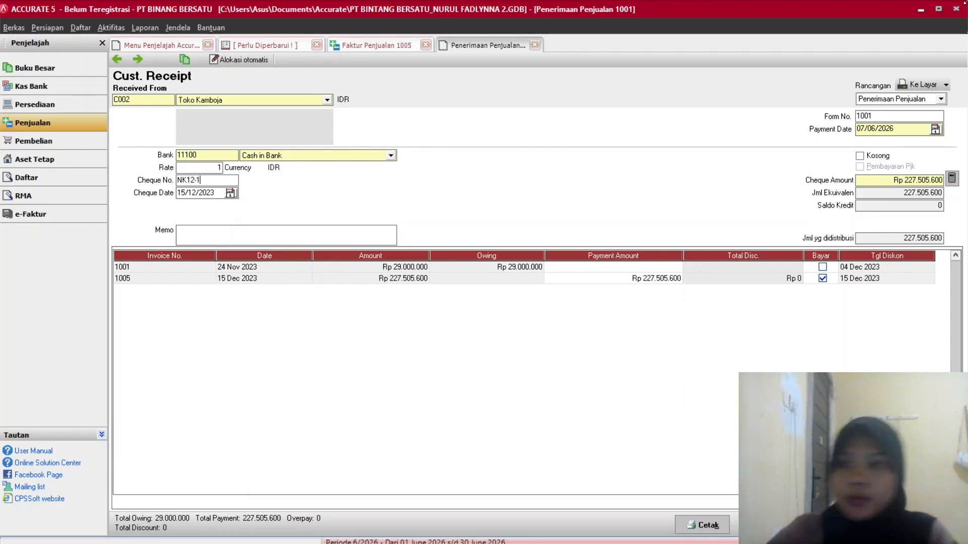
{"action": "left_click_drag", "start_coordinate": [879, 133], "coordinate": [801, 134]}
{"action": "type", "text": "15/12/"}
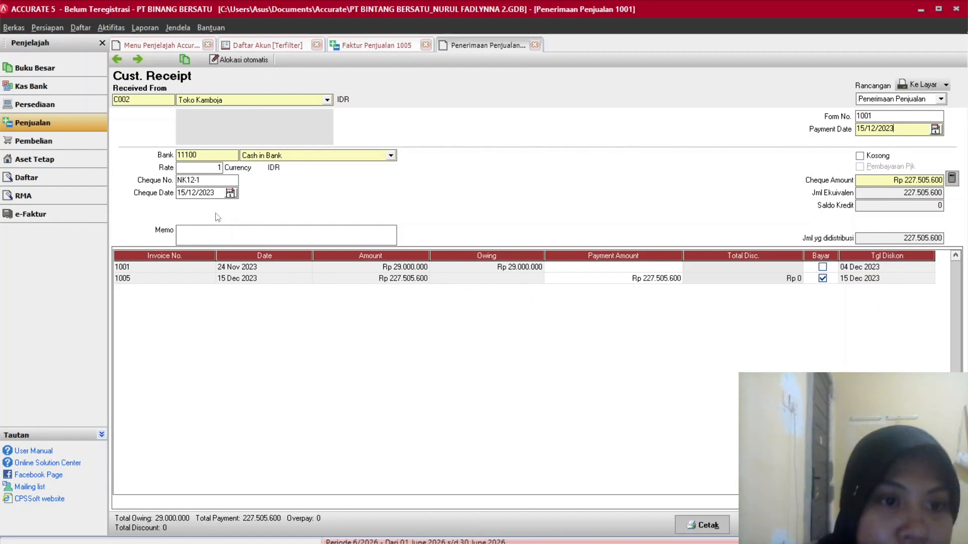
{"action": "left_click", "coordinate": [298, 241]}
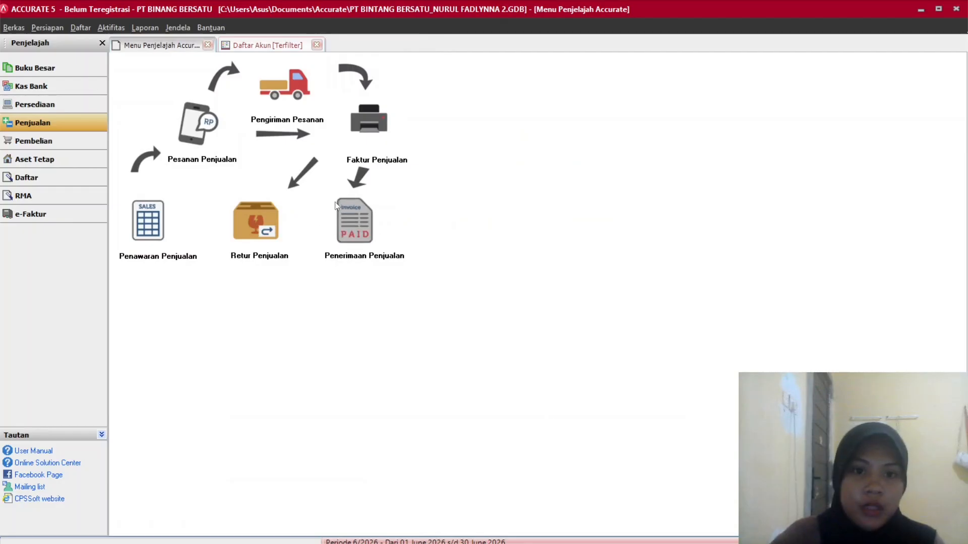
Open new receipt 1002 and choose Toko Cempaka, listing its open invoices 1000 and 1004.
{"action": "left_click", "coordinate": [352, 234]}
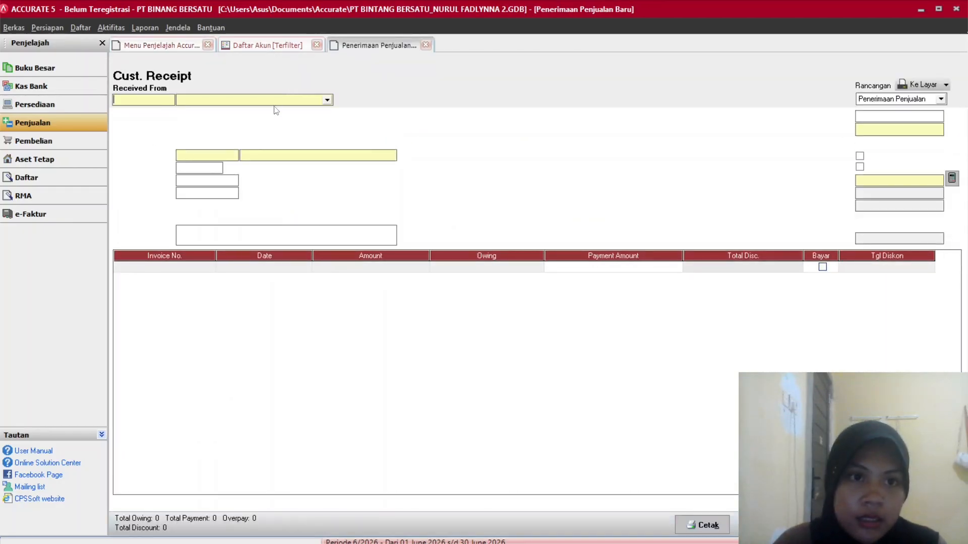
{"action": "left_click", "coordinate": [287, 100]}
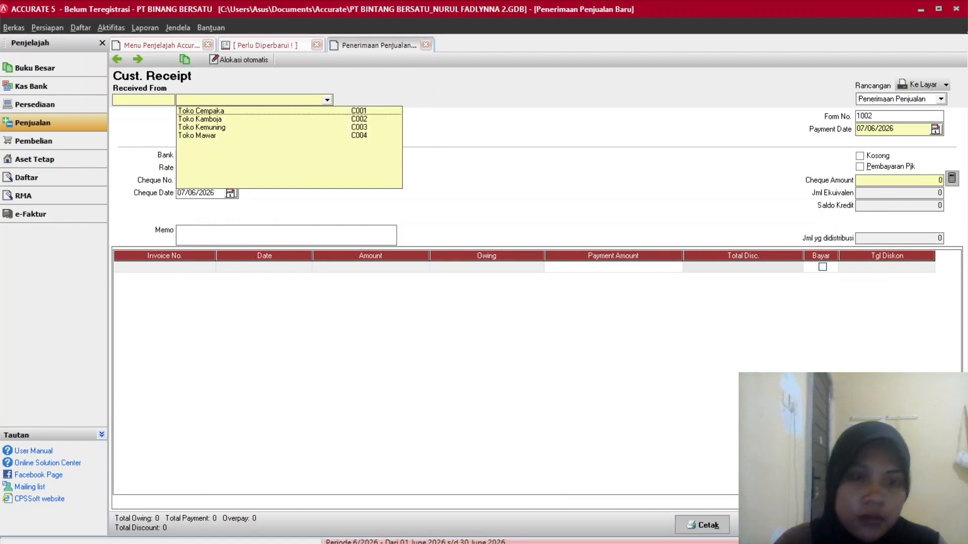
{"action": "left_click", "coordinate": [616, 531]}
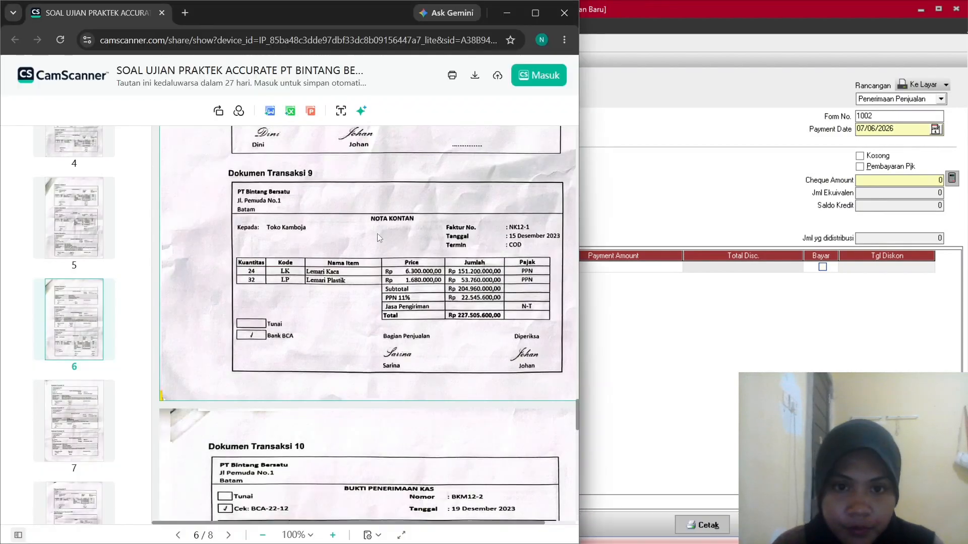
{"action": "scroll", "coordinate": [418, 330], "scroll_direction": "down", "scroll_amount": 4}
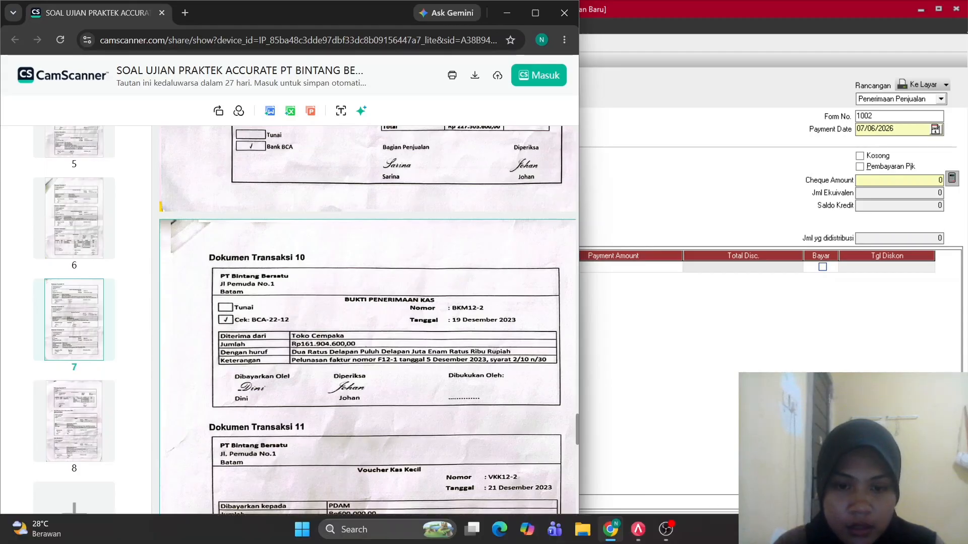
{"action": "left_click", "coordinate": [638, 530]}
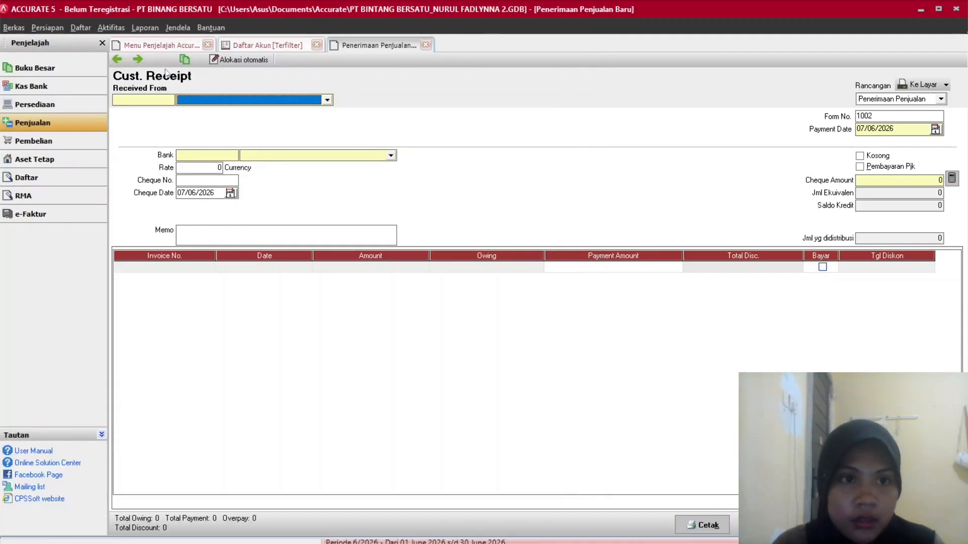
{"action": "left_click", "coordinate": [193, 103]}
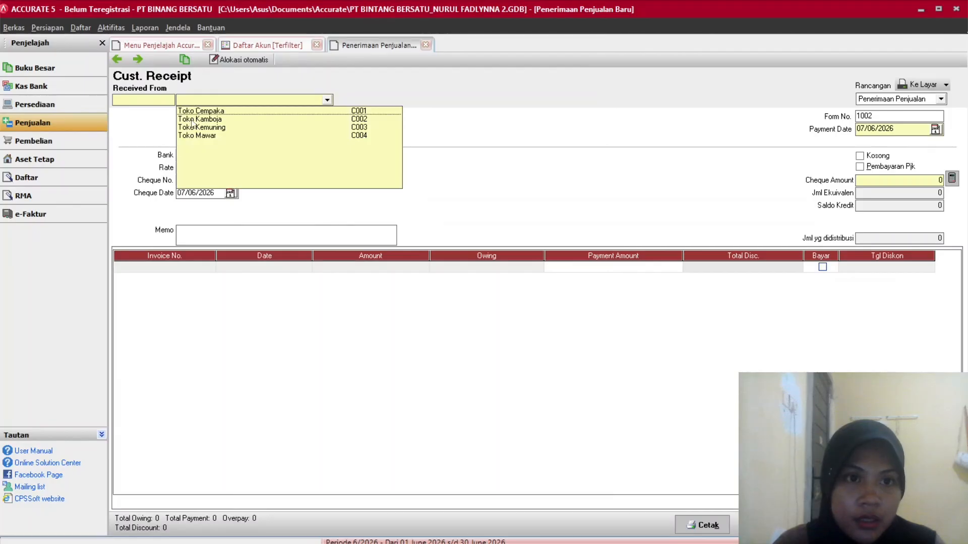
{"action": "left_click", "coordinate": [201, 111]}
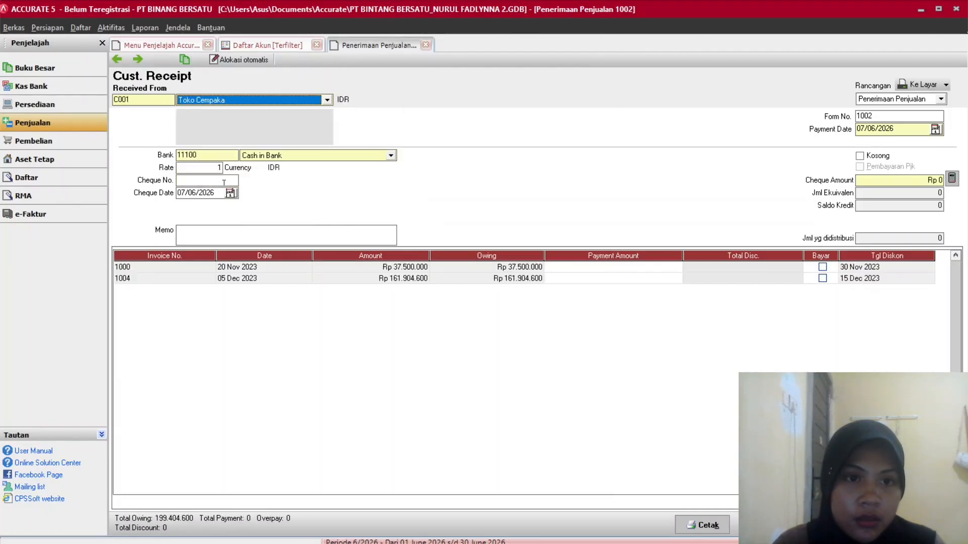
{"action": "left_click", "coordinate": [224, 183]}
Enter cheque number BKM12-2 and set cheque and payment dates to 19/12/2023.
{"action": "mouse_move", "coordinate": [580, 543]}
{"action": "left_click", "coordinate": [618, 540]}
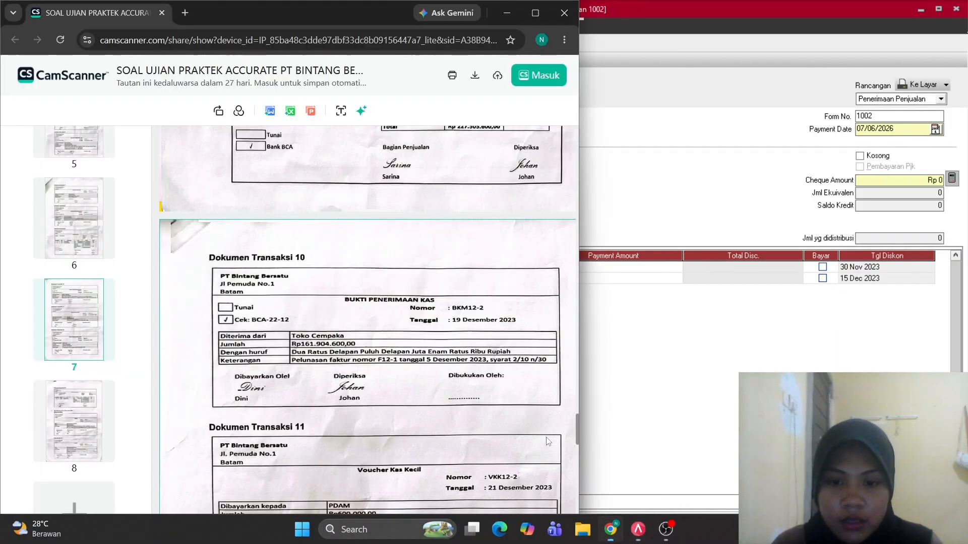
{"action": "left_click", "coordinate": [622, 430]}
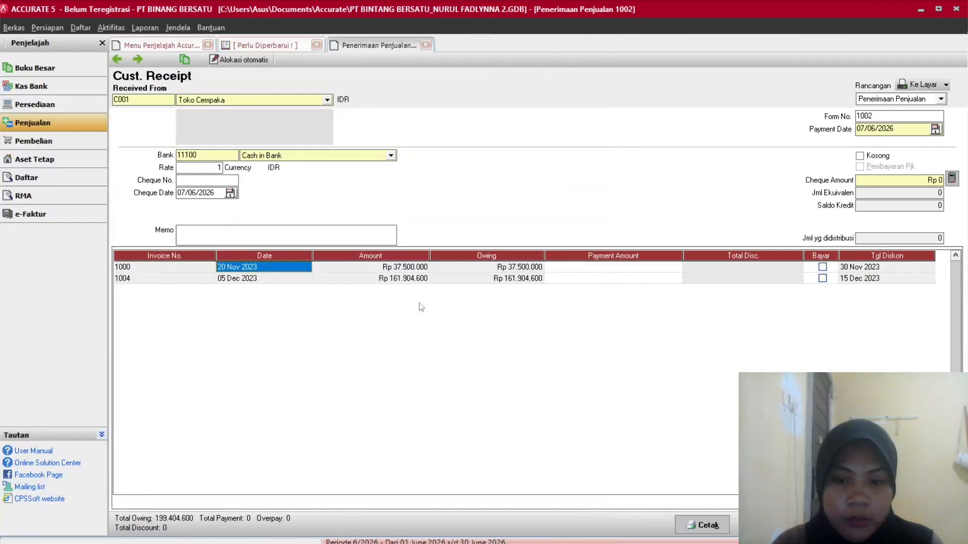
{"action": "type", "text": "BKM12-2"}
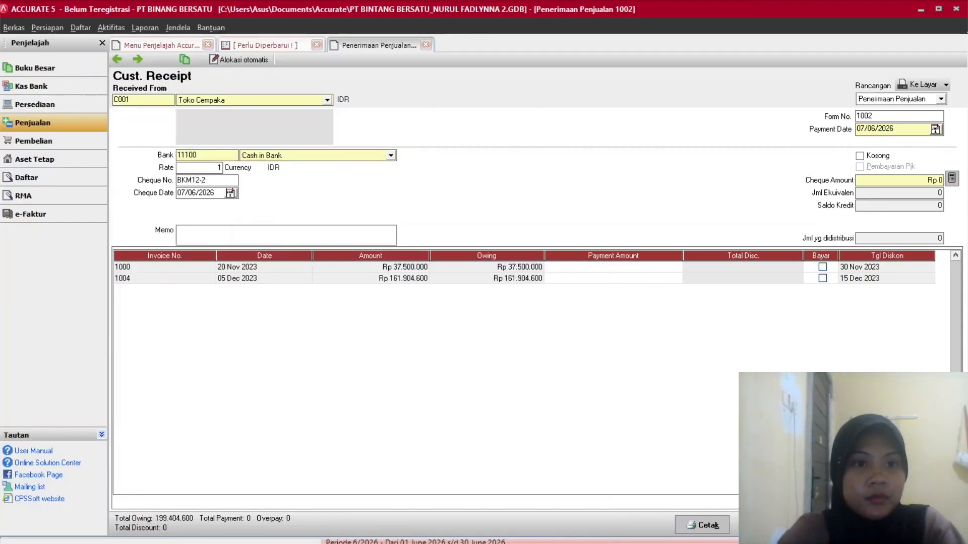
{"action": "key", "text": "Tab"}
{"action": "type", "text": "19/12/"}
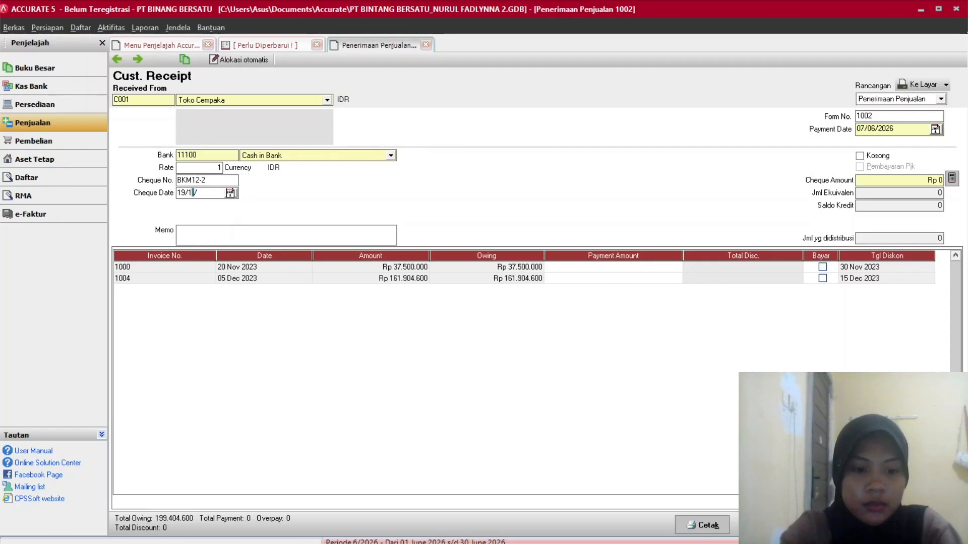
{"action": "type", "text": "2023"}
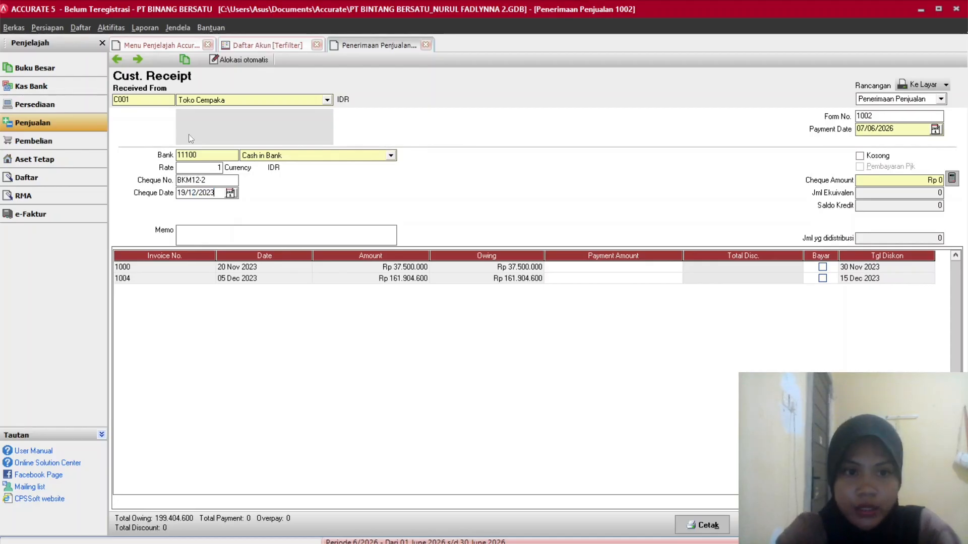
{"action": "left_click", "coordinate": [902, 135]}
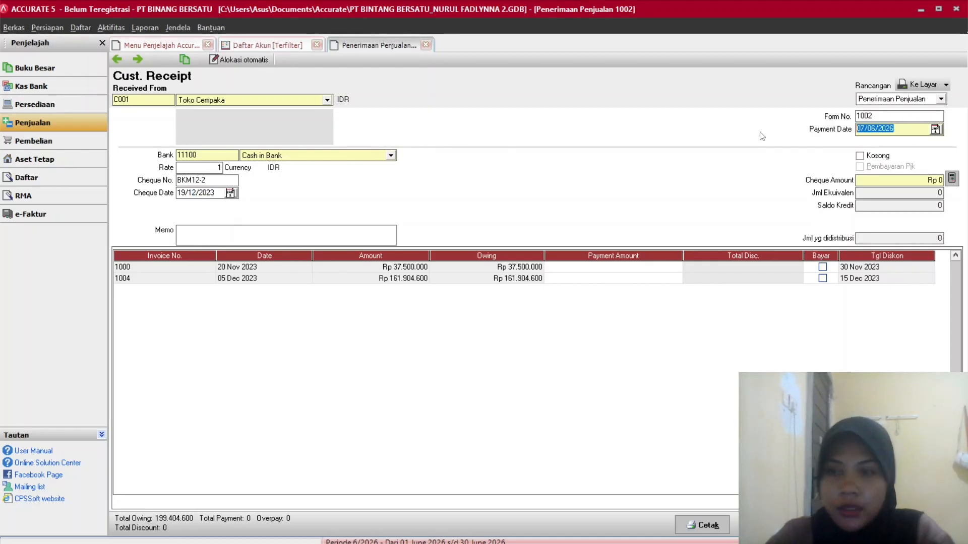
{"action": "type", "text": "19/12/"}
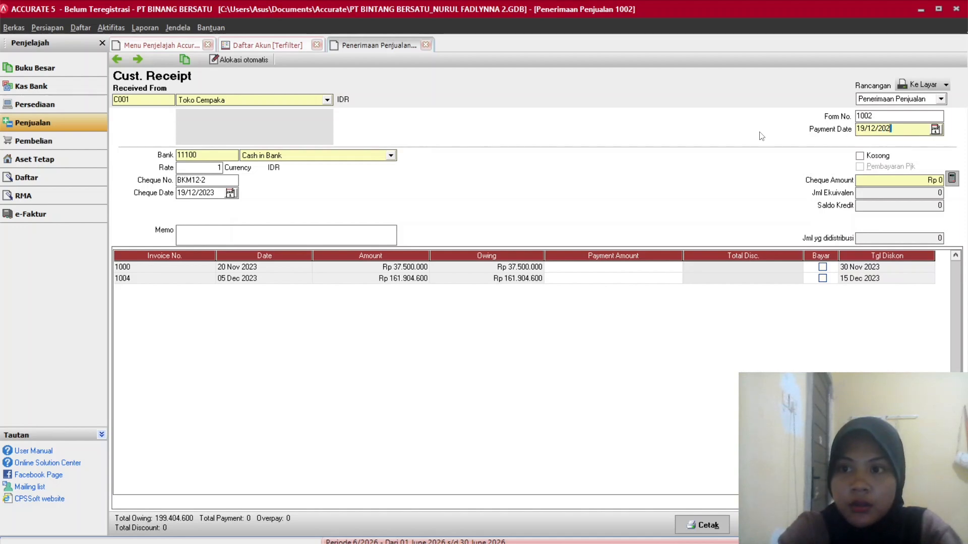
Add memo PELUNASAN FAKTUR, pay invoice 1004's Rp 161.904.600 in full, and save.
{"action": "left_click", "coordinate": [255, 255]}
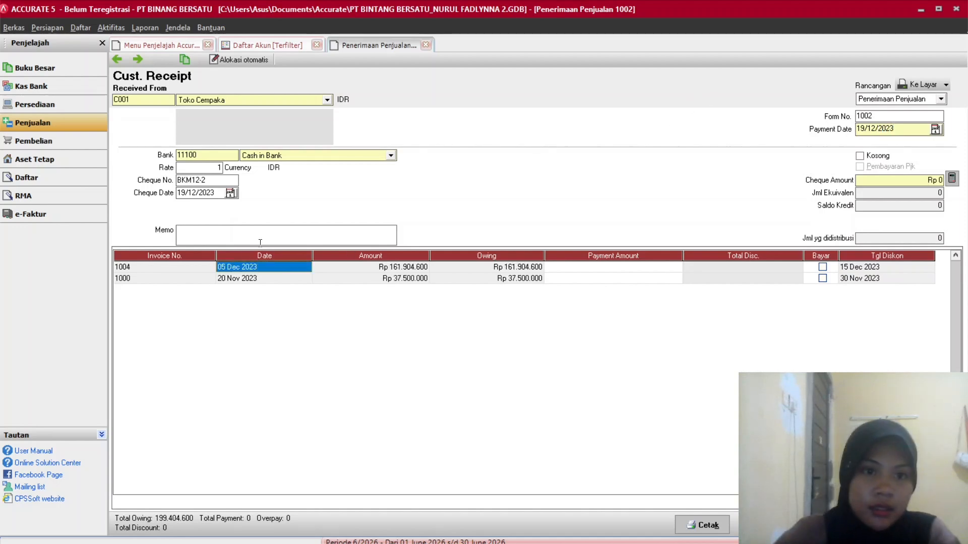
{"action": "left_click", "coordinate": [260, 243]}
{"action": "type", "text": "PELUNASAN FAKTUR"}
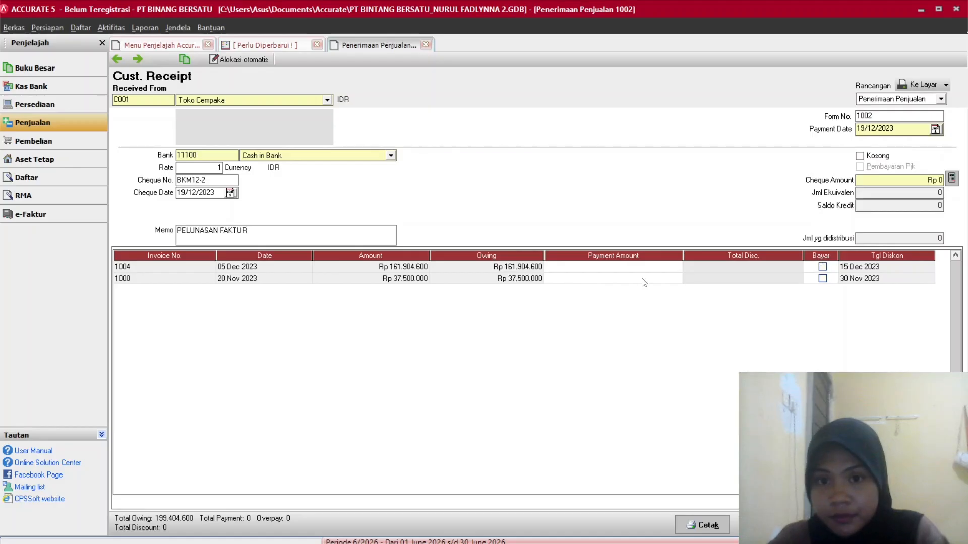
{"action": "left_click", "coordinate": [665, 529]}
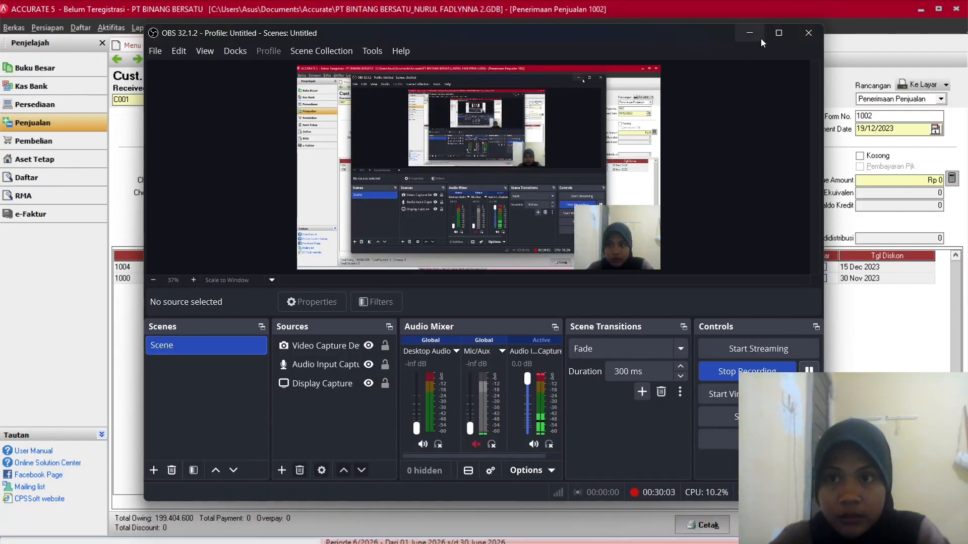
{"action": "left_click", "coordinate": [756, 35]}
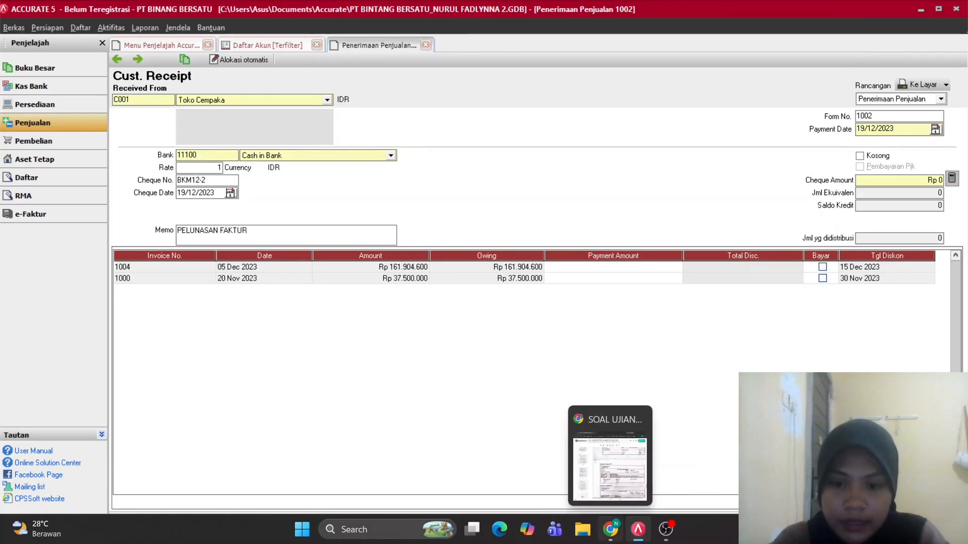
{"action": "left_click", "coordinate": [610, 529]}
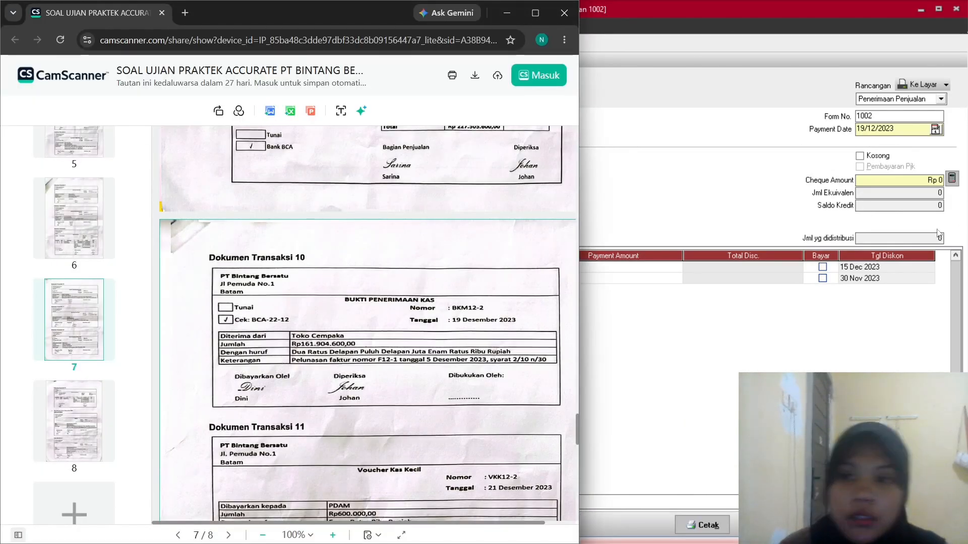
{"action": "left_click", "coordinate": [691, 333]}
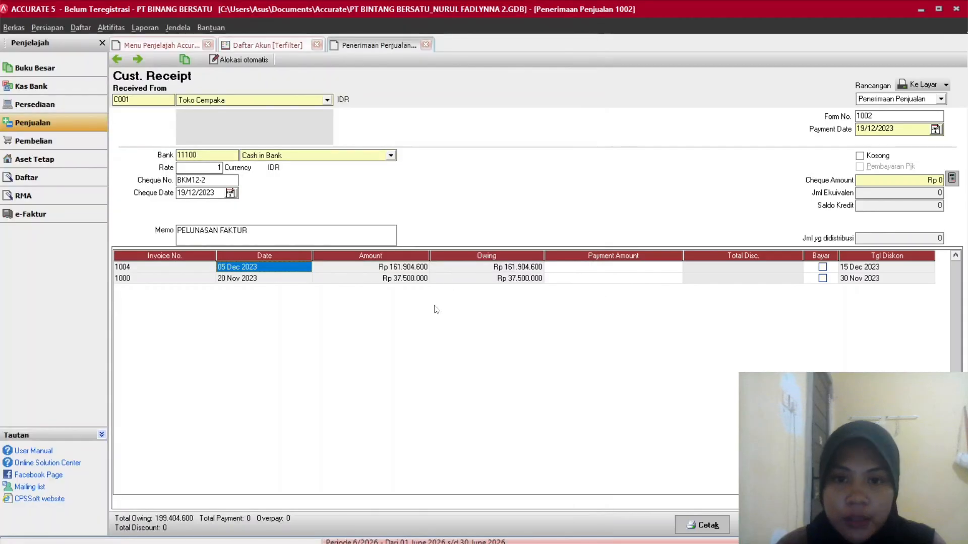
{"action": "left_click", "coordinate": [823, 268]}
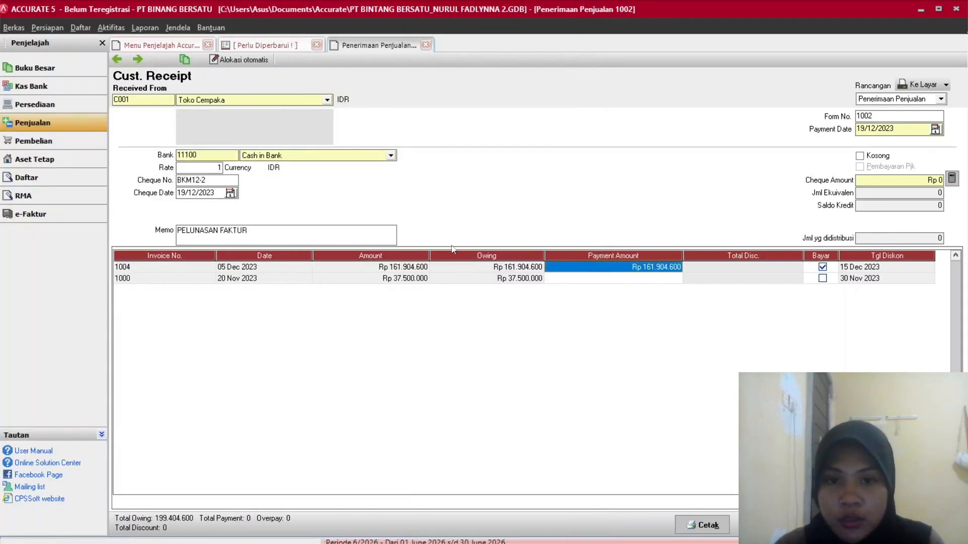
{"action": "key", "text": "Tab"}
{"action": "key", "text": "Tab"}
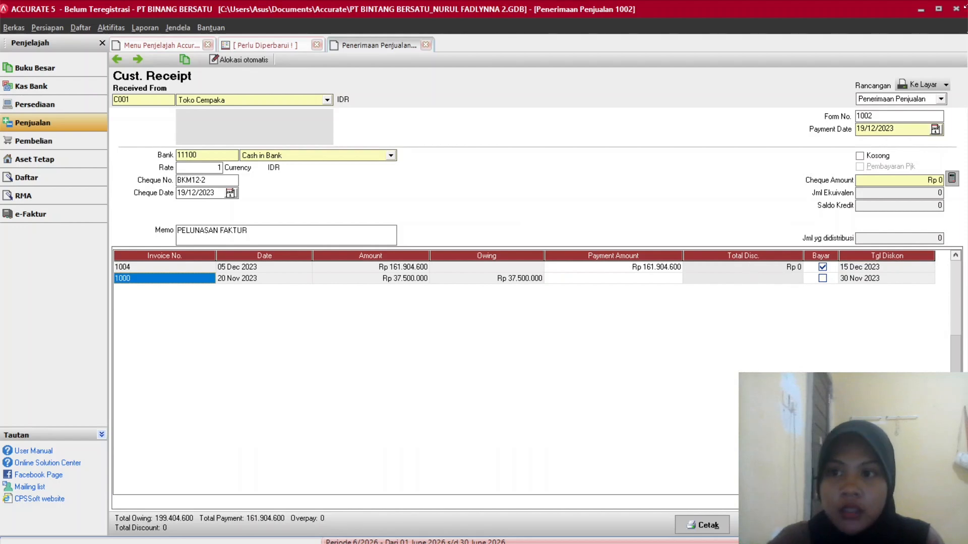
{"action": "left_click", "coordinate": [952, 179]}
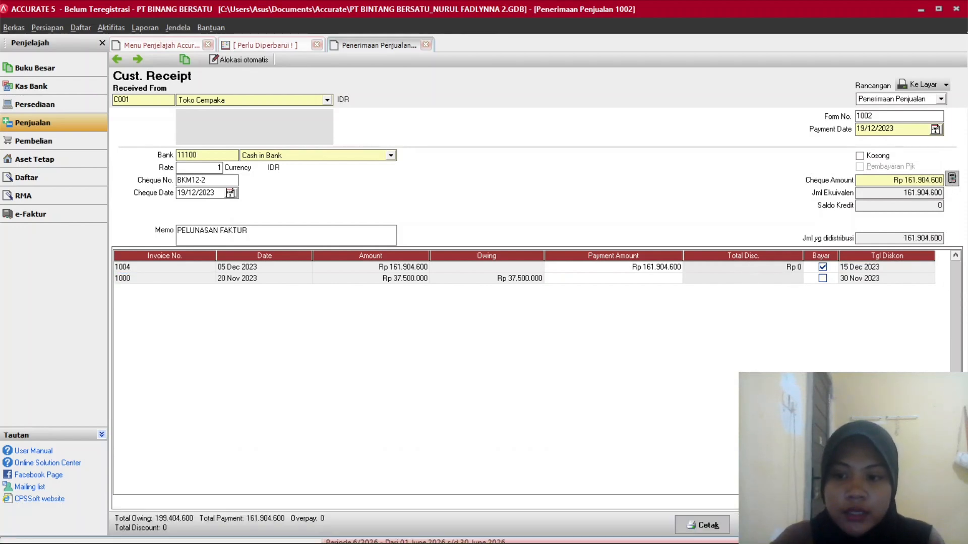
{"action": "left_click", "coordinate": [920, 525]}
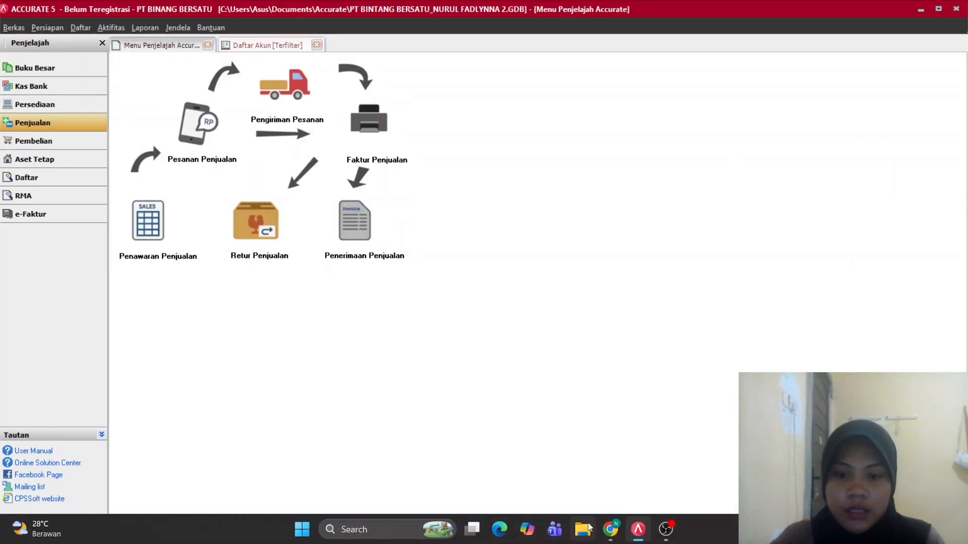
{"action": "left_click", "coordinate": [610, 529]}
{"action": "scroll", "coordinate": [508, 403], "scroll_direction": "down", "scroll_amount": 3}
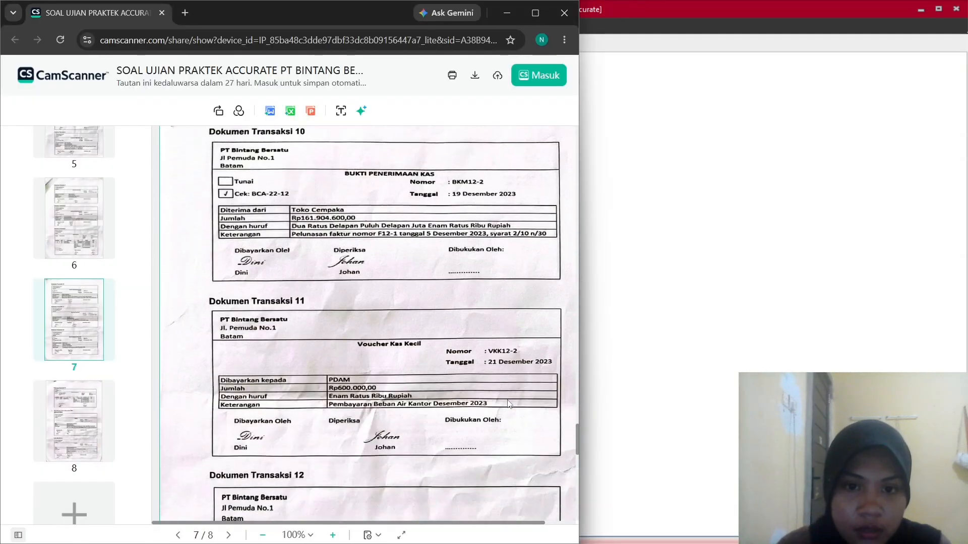
{"action": "scroll", "coordinate": [508, 404], "scroll_direction": "down", "scroll_amount": 9}
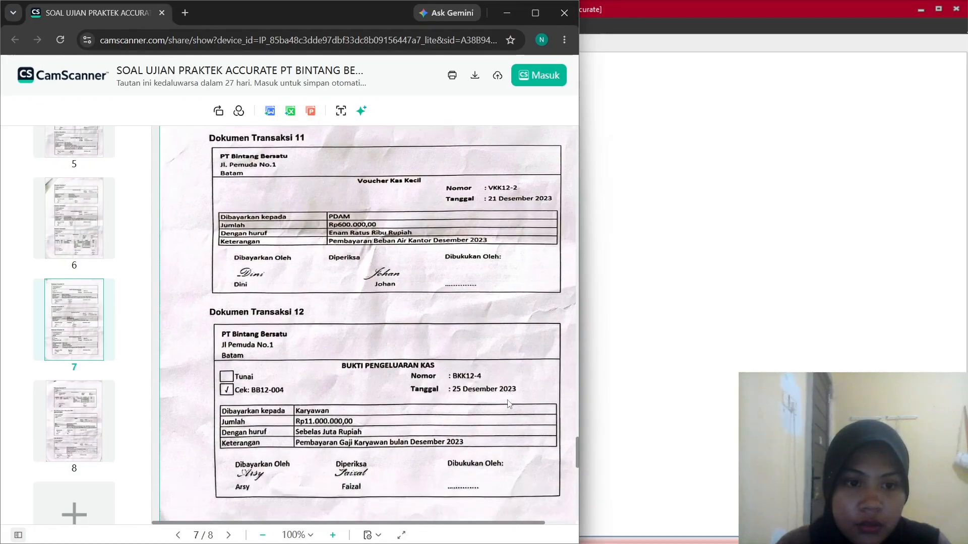
{"action": "scroll", "coordinate": [509, 403], "scroll_direction": "down", "scroll_amount": 14}
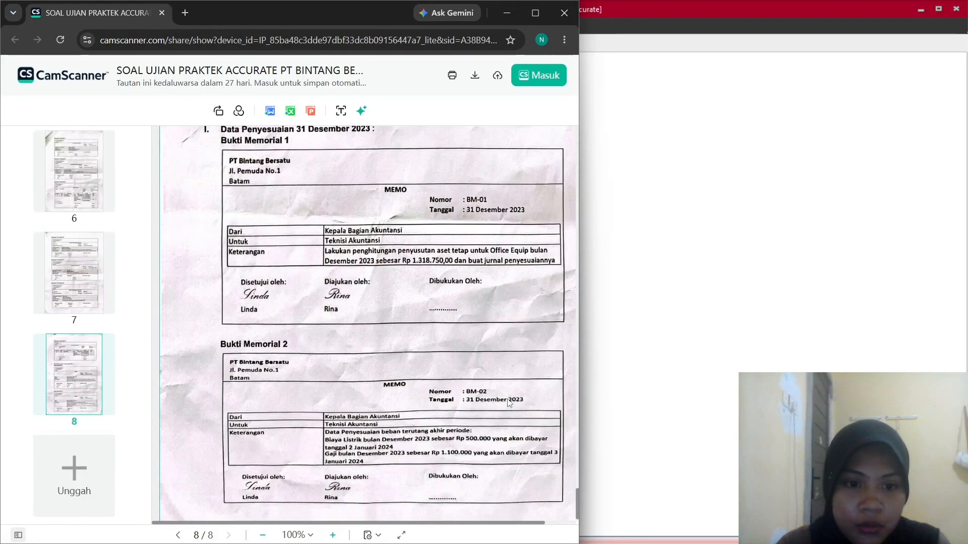
{"action": "scroll", "coordinate": [509, 403], "scroll_direction": "up", "scroll_amount": 8}
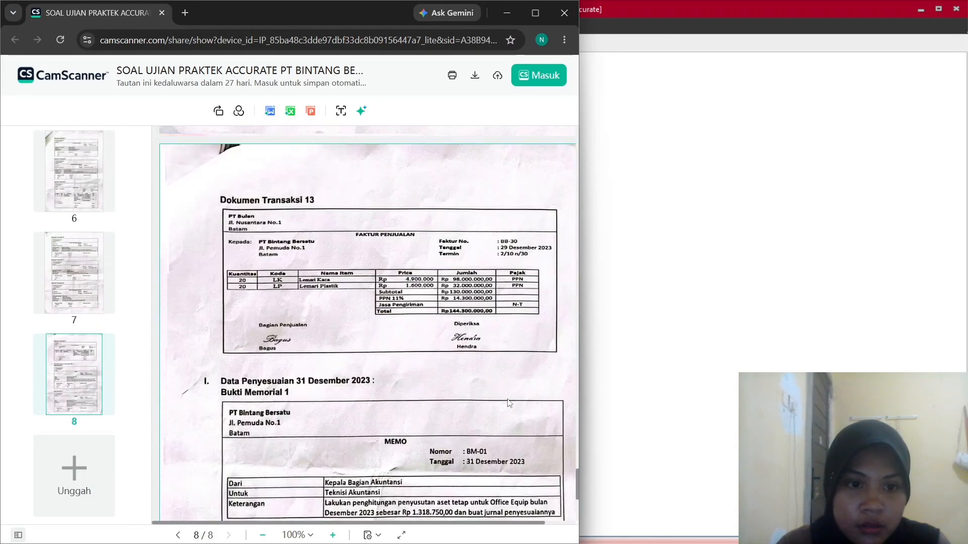
{"action": "scroll", "coordinate": [509, 403], "scroll_direction": "up", "scroll_amount": 8}
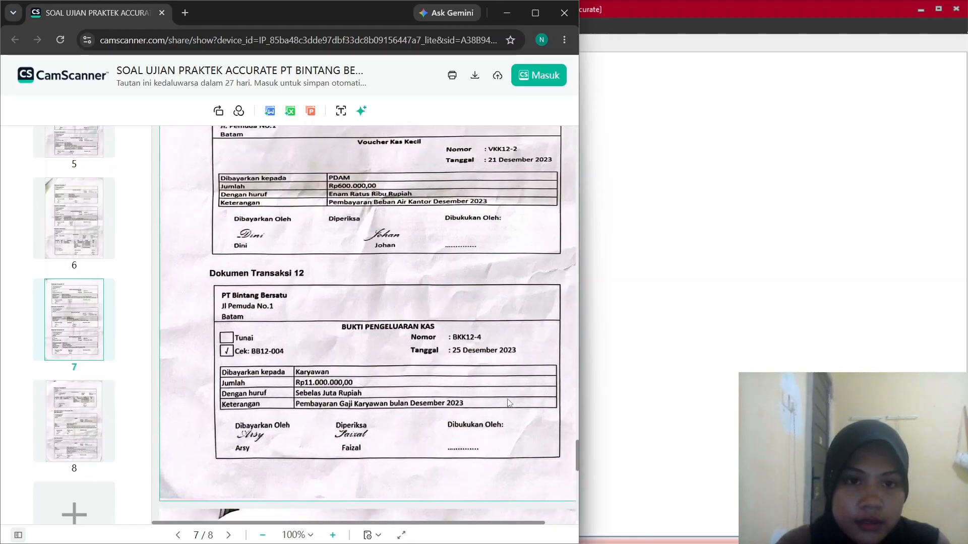
{"action": "left_click", "coordinate": [665, 537]}
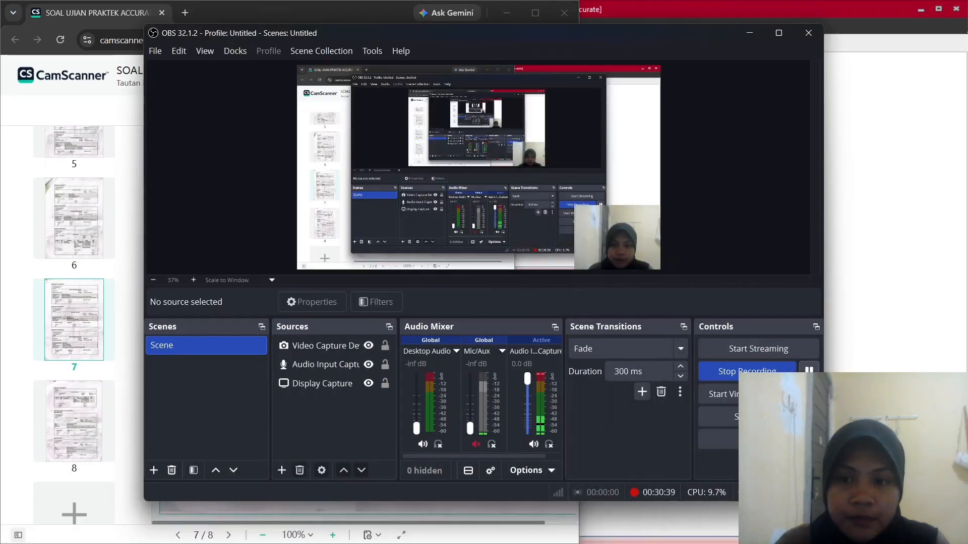
{"action": "left_click", "coordinate": [743, 33]}
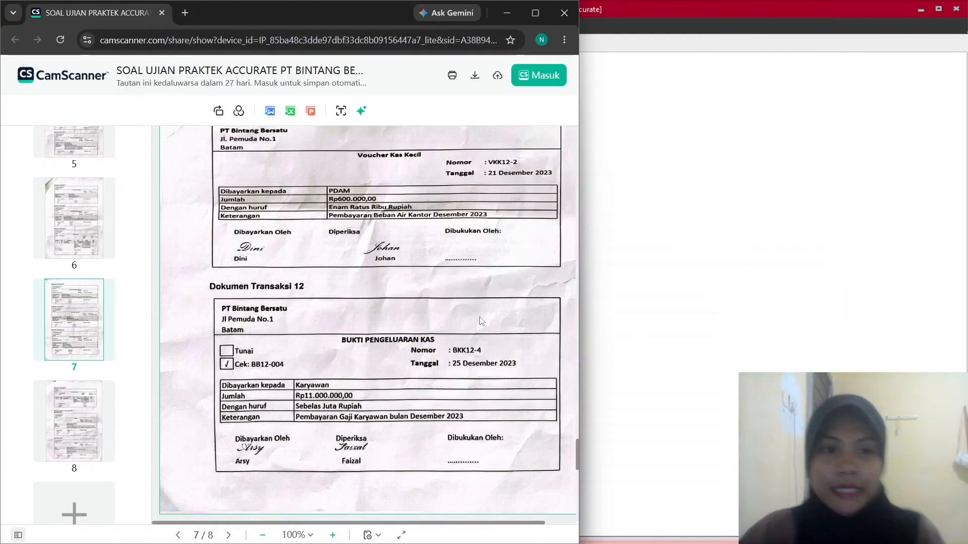
{"action": "scroll", "coordinate": [481, 321], "scroll_direction": "up", "scroll_amount": 10}
{"action": "scroll", "coordinate": [481, 321], "scroll_direction": "down", "scroll_amount": 5}
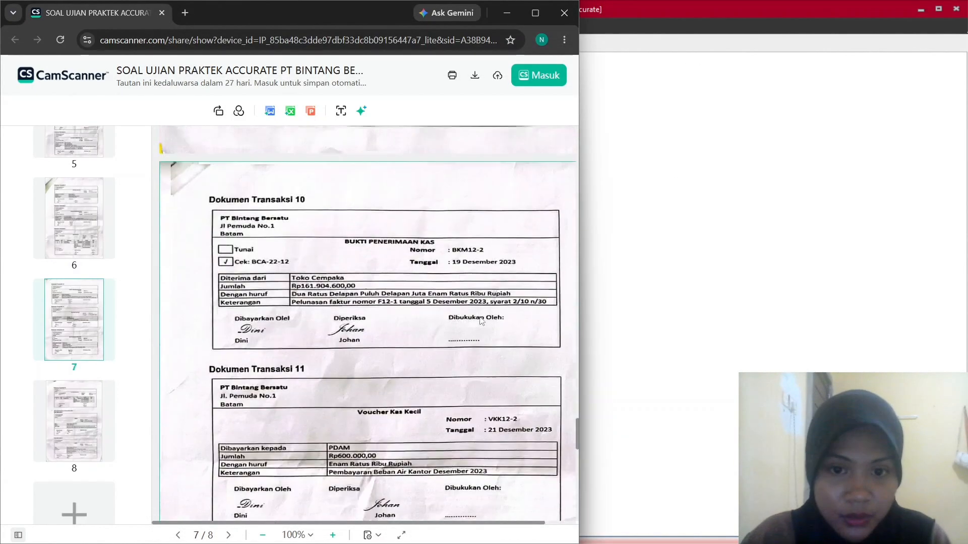
{"action": "scroll", "coordinate": [571, 333], "scroll_direction": "down", "scroll_amount": 3}
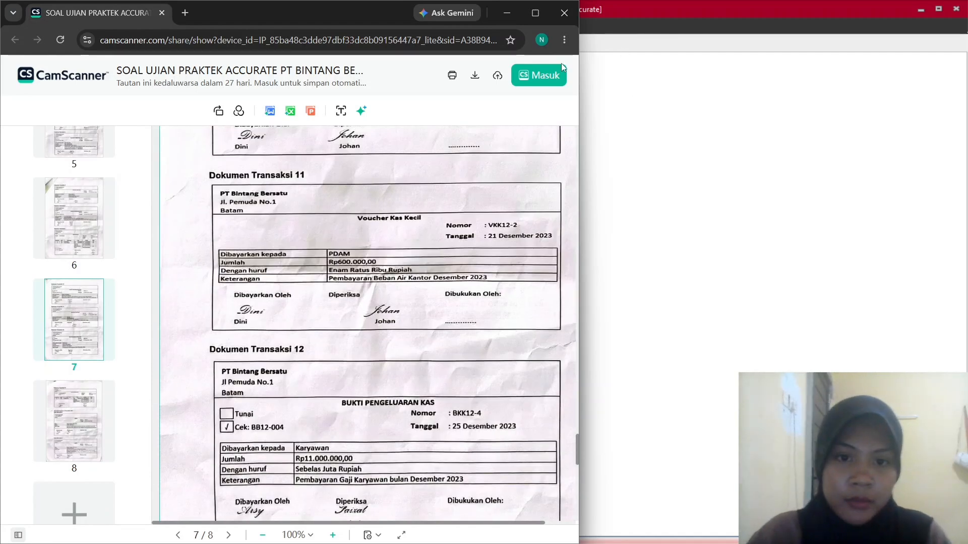
Start a new Other Payment paid from the Petty Cash account.
{"action": "left_click", "coordinate": [507, 13]}
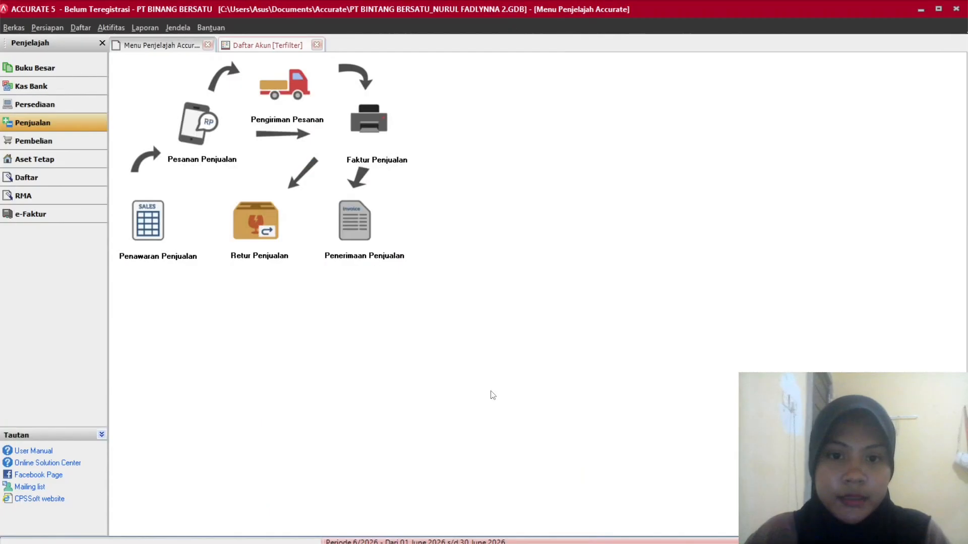
{"action": "left_click", "coordinate": [58, 73]}
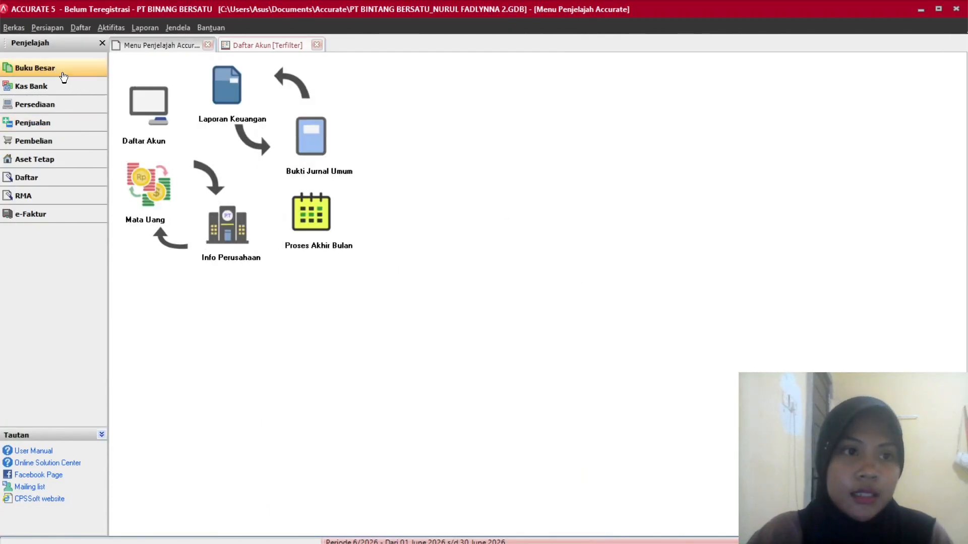
{"action": "left_click", "coordinate": [36, 86]}
{"action": "left_click", "coordinate": [221, 214]}
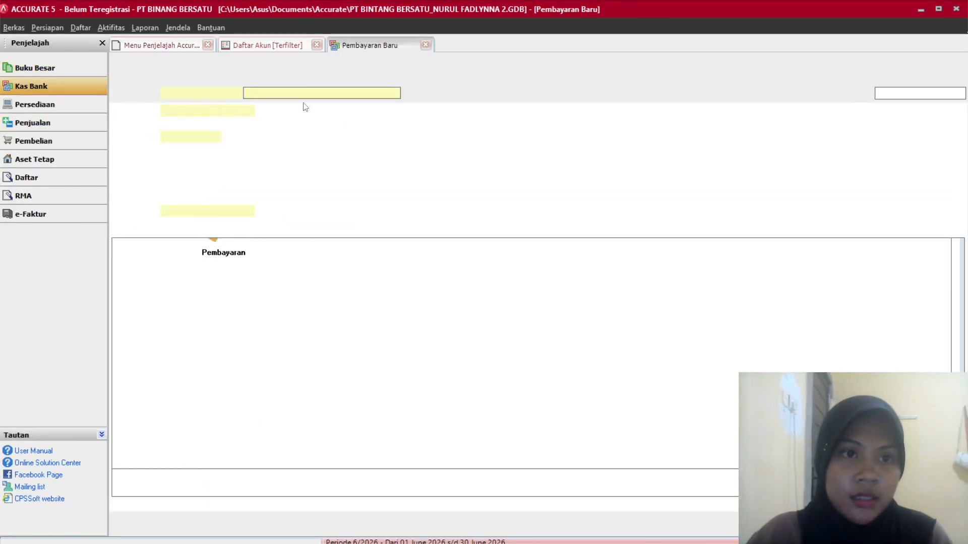
{"action": "left_click", "coordinate": [611, 530]}
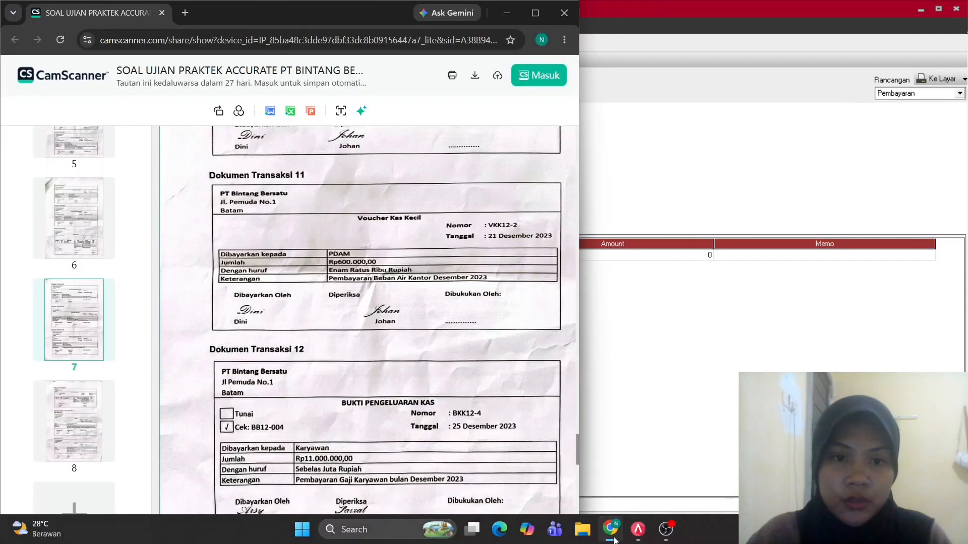
{"action": "left_click", "coordinate": [667, 454]}
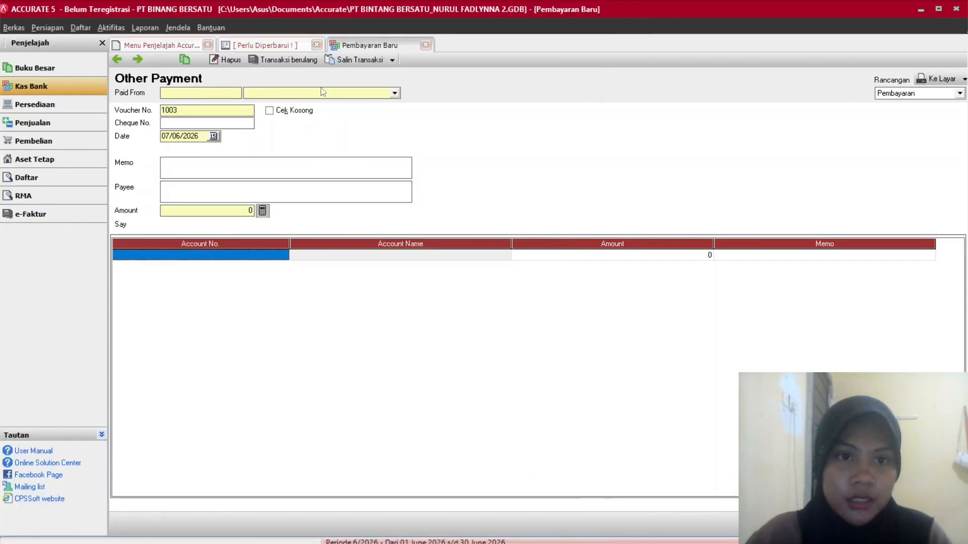
{"action": "left_click", "coordinate": [323, 93]}
{"action": "left_click", "coordinate": [297, 123]}
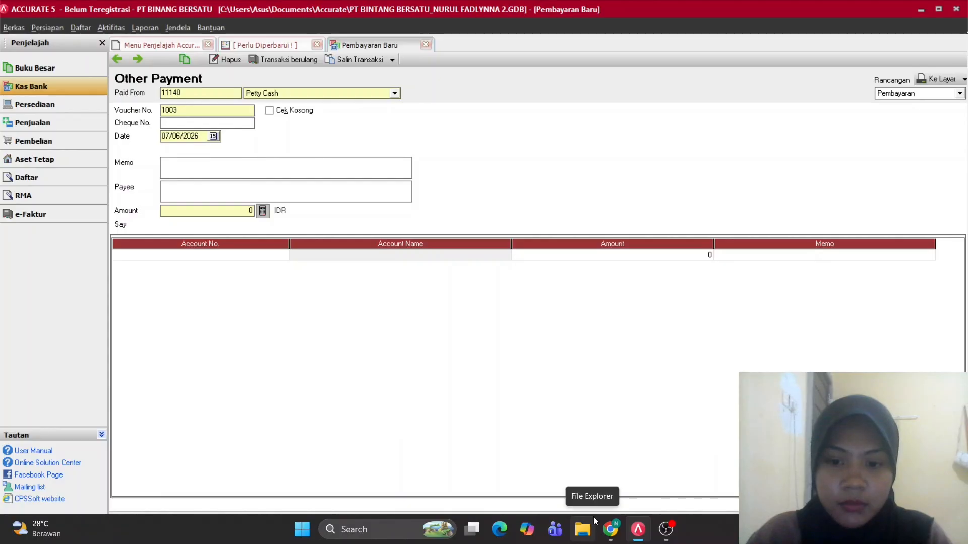
Enter cheque number VKK12-2, date 21/12/2023 and memo PEMBAYARAN AIR.
{"action": "left_click", "coordinate": [610, 529]}
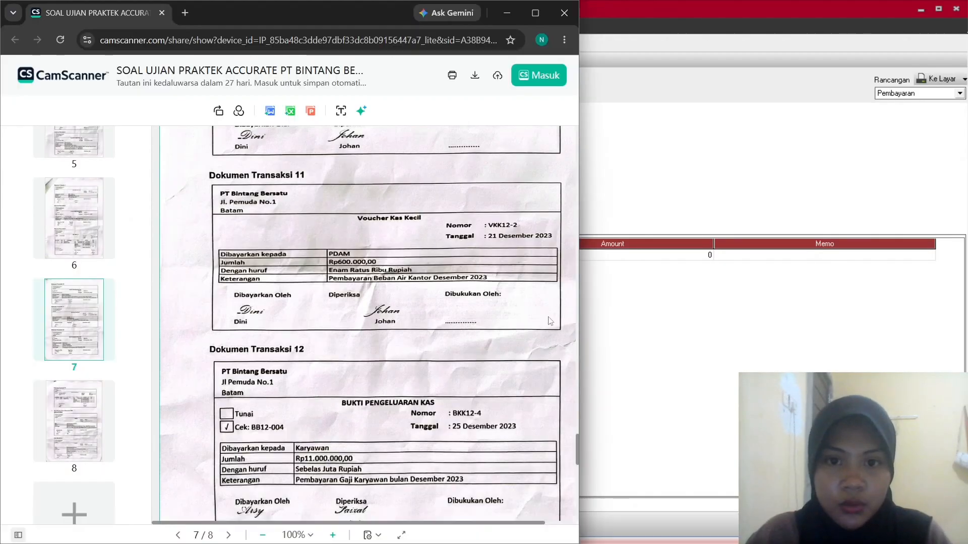
{"action": "left_click", "coordinate": [618, 533]}
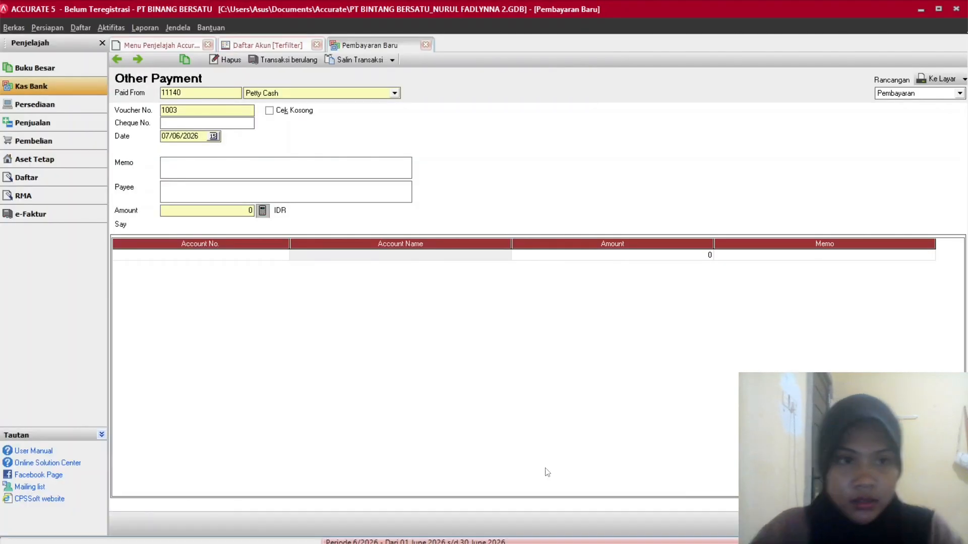
{"action": "type", "text": "VKK12-2"}
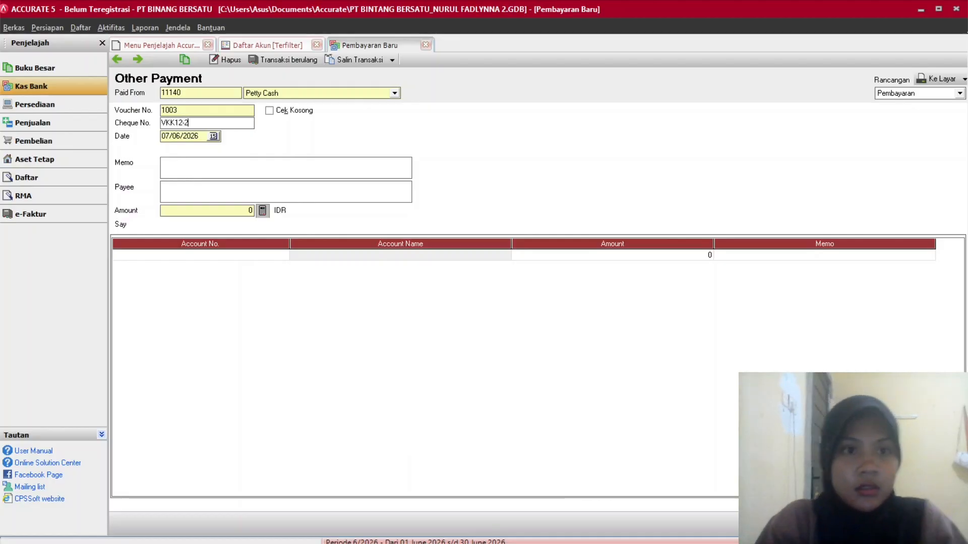
{"action": "key", "text": "Tab"}
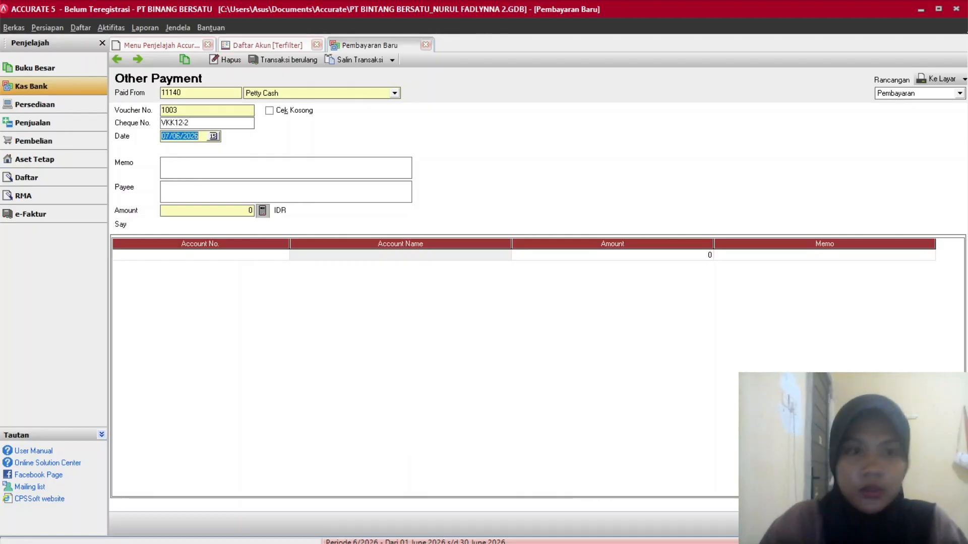
{"action": "left_click", "coordinate": [620, 535]}
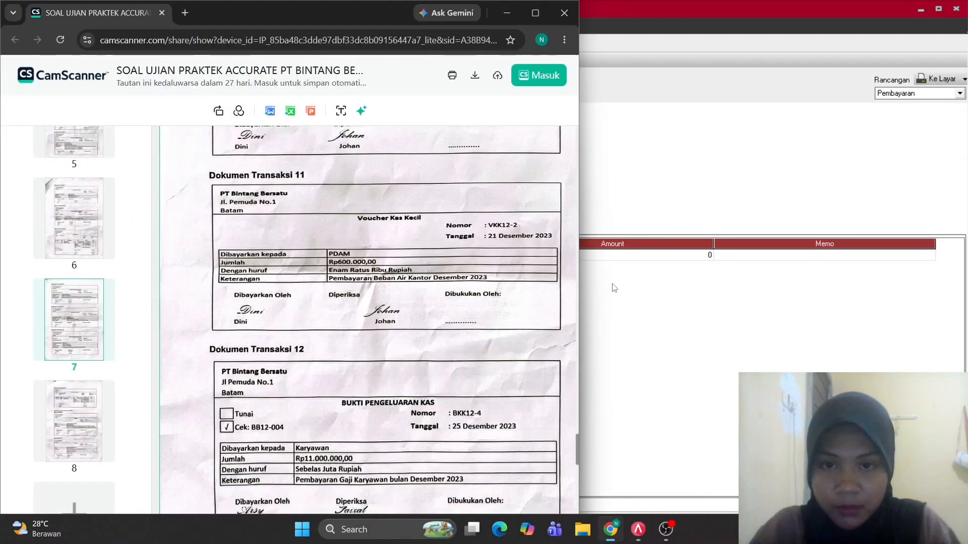
{"action": "left_click", "coordinate": [693, 259]}
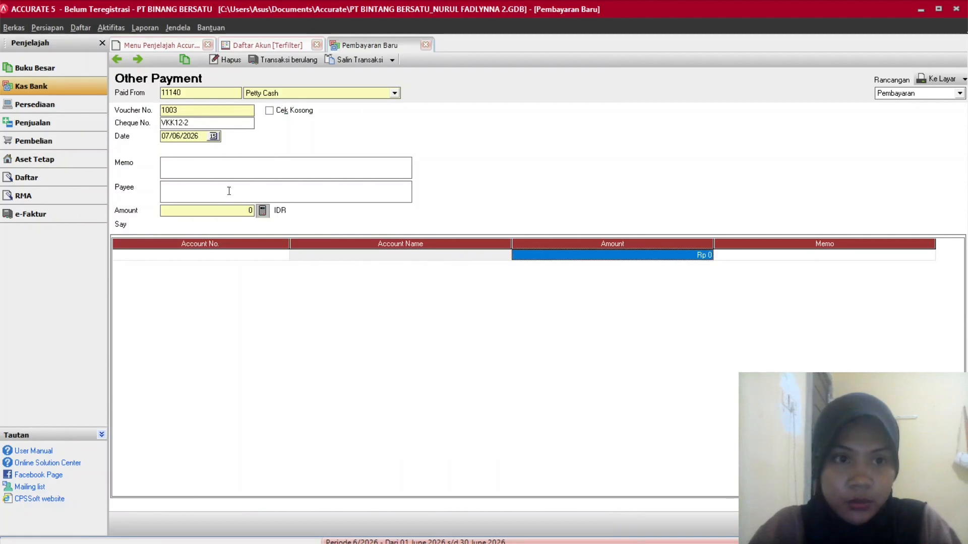
{"action": "left_click", "coordinate": [190, 137]}
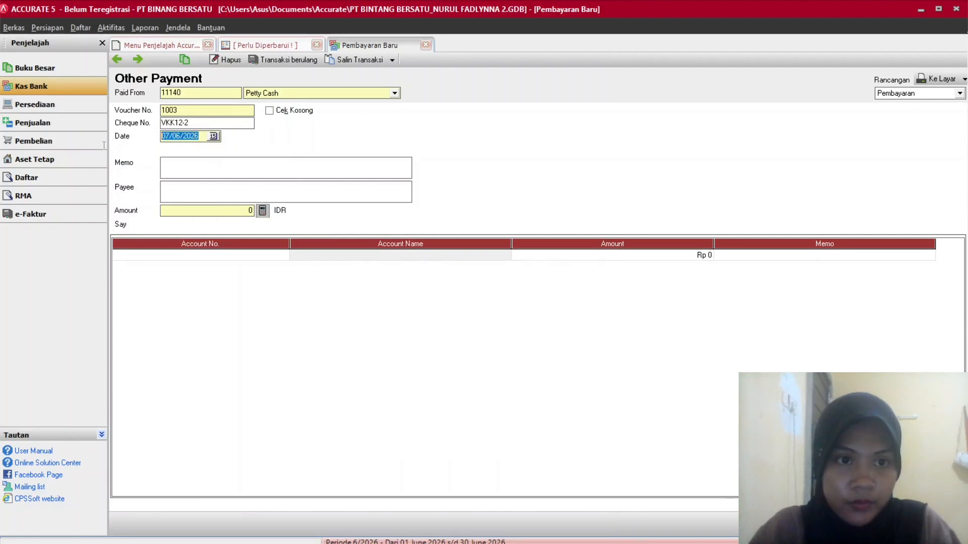
{"action": "type", "text": "21/21/"}
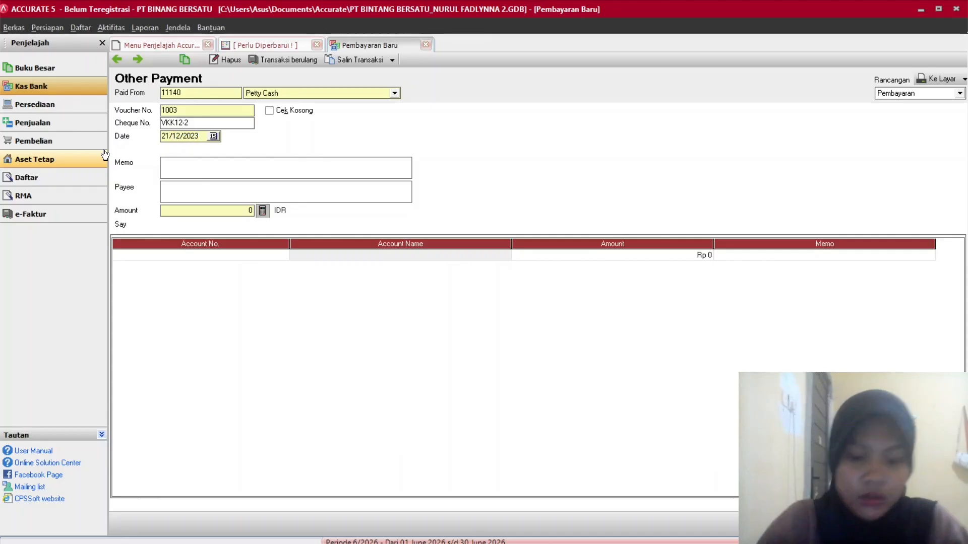
{"action": "type", "text": "p"}
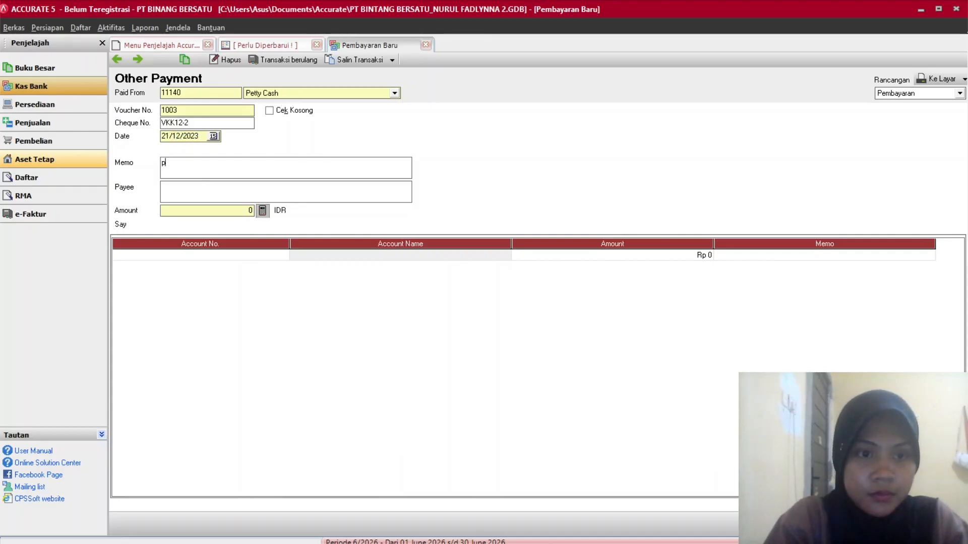
{"action": "type", "text": "EEMBA"}
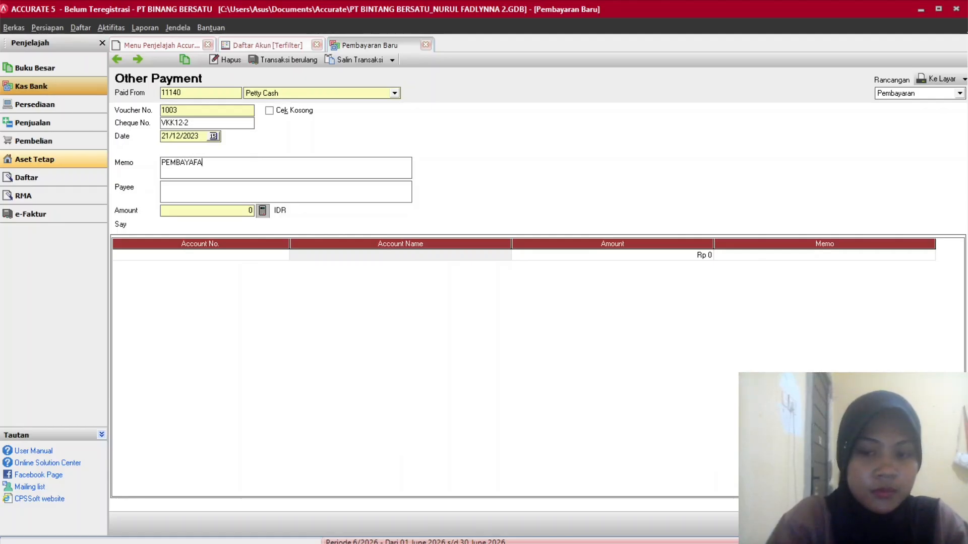
{"action": "type", "text": "YARAN AI"}
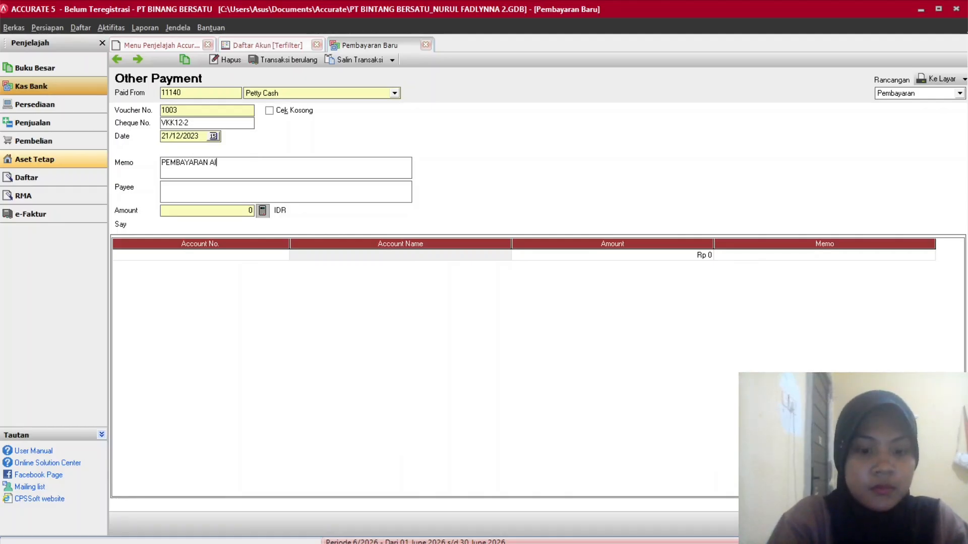
{"action": "type", "text": "R"}
Charge Rp 600.000 to account 66090 Water and fill the payment total to match.
{"action": "left_click", "coordinate": [182, 254]}
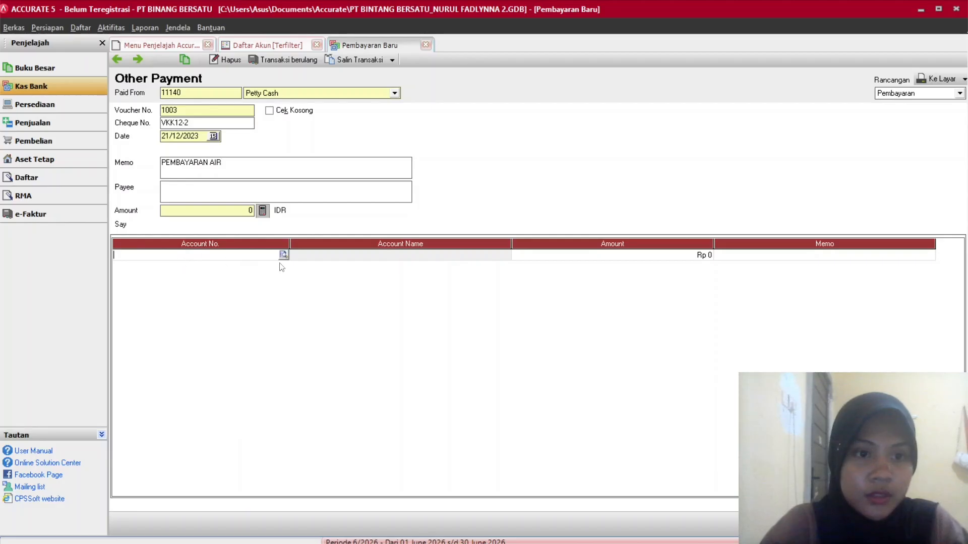
{"action": "left_click", "coordinate": [283, 255]}
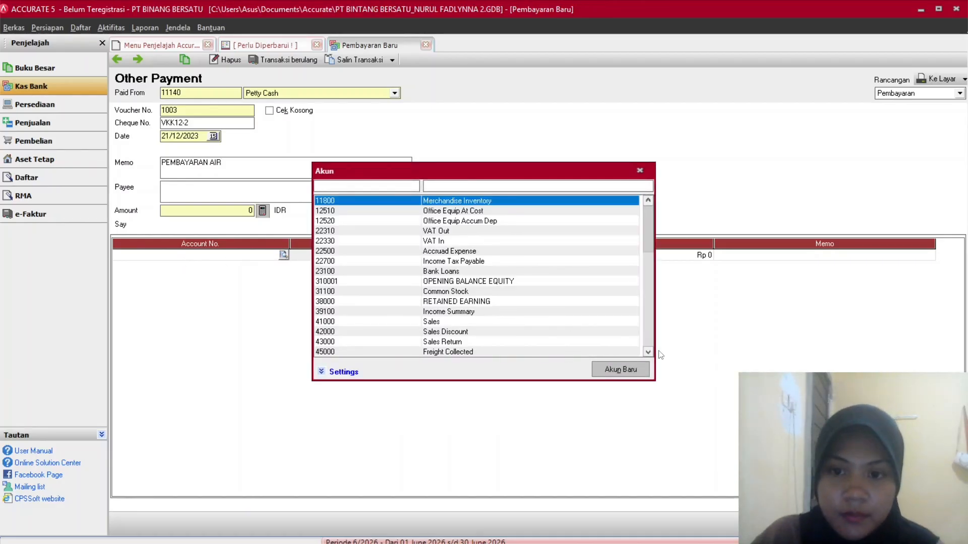
{"action": "scroll", "coordinate": [651, 356], "scroll_direction": "down", "scroll_amount": 20}
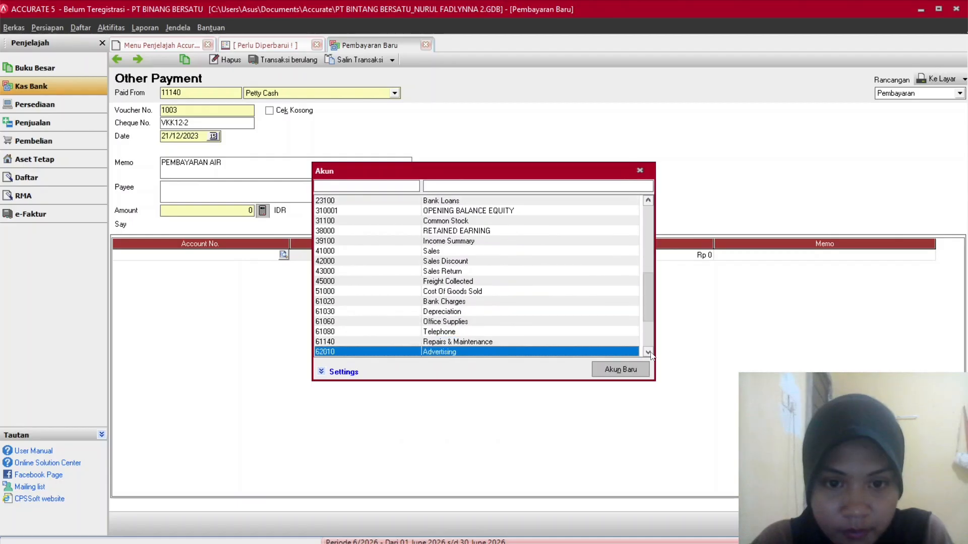
{"action": "double_click", "coordinate": [452, 352]}
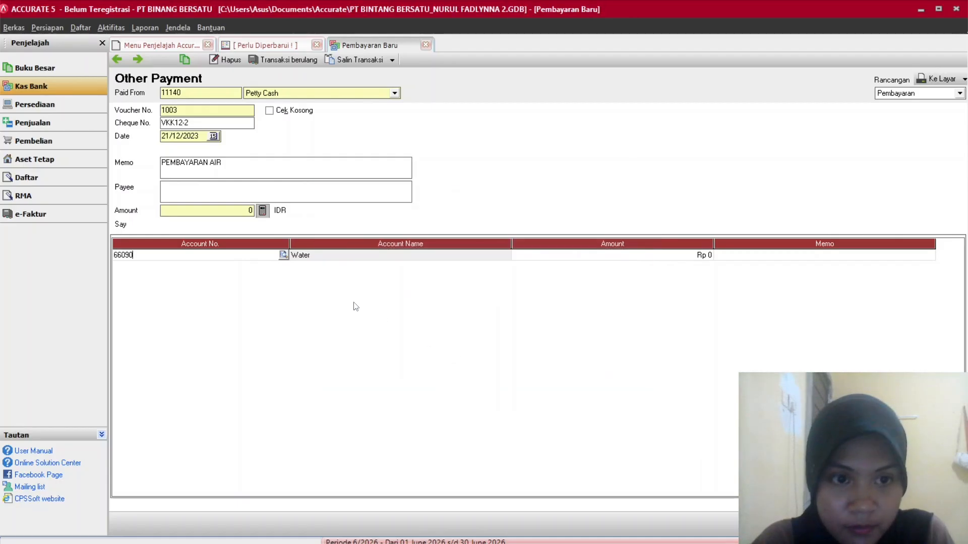
{"action": "left_click", "coordinate": [610, 529]}
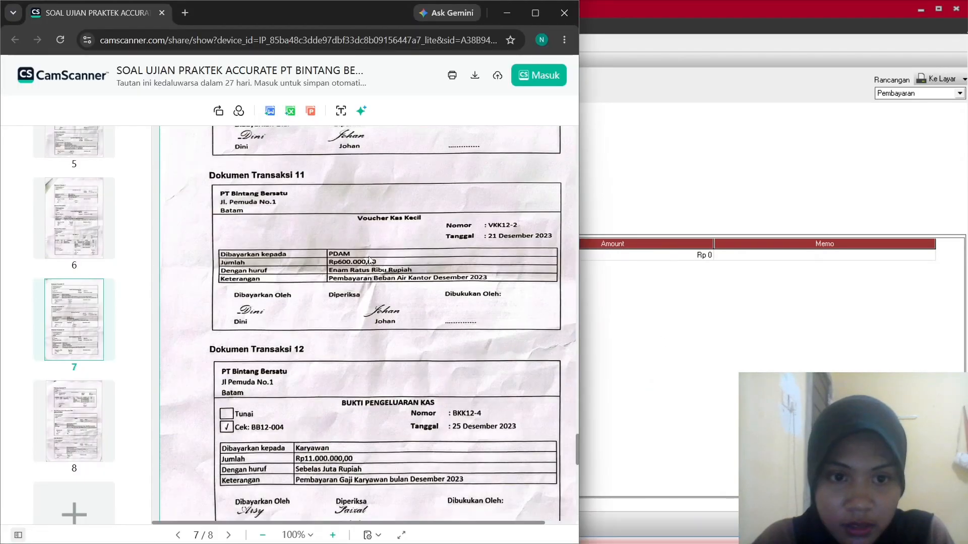
{"action": "left_click", "coordinate": [684, 339]}
{"action": "left_click", "coordinate": [709, 257]}
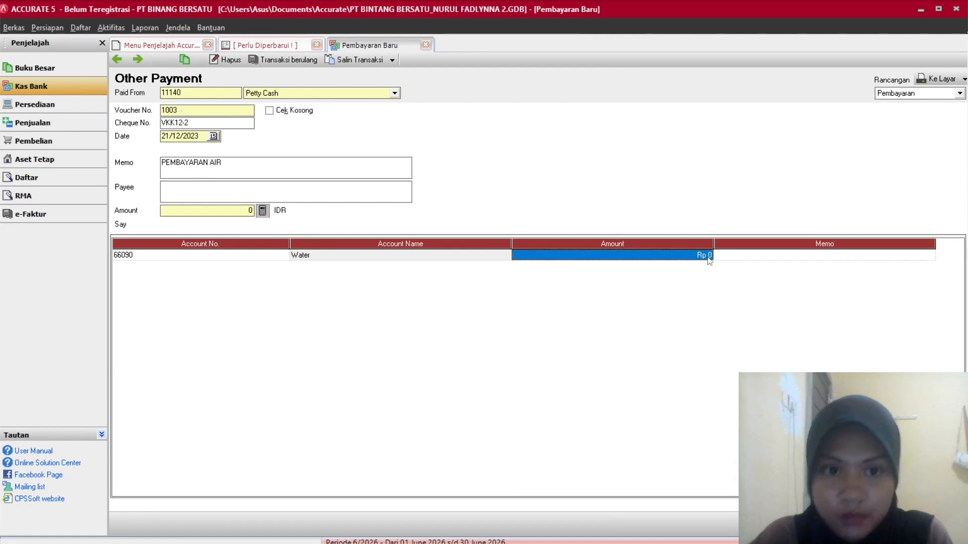
{"action": "type", "text": "600000"}
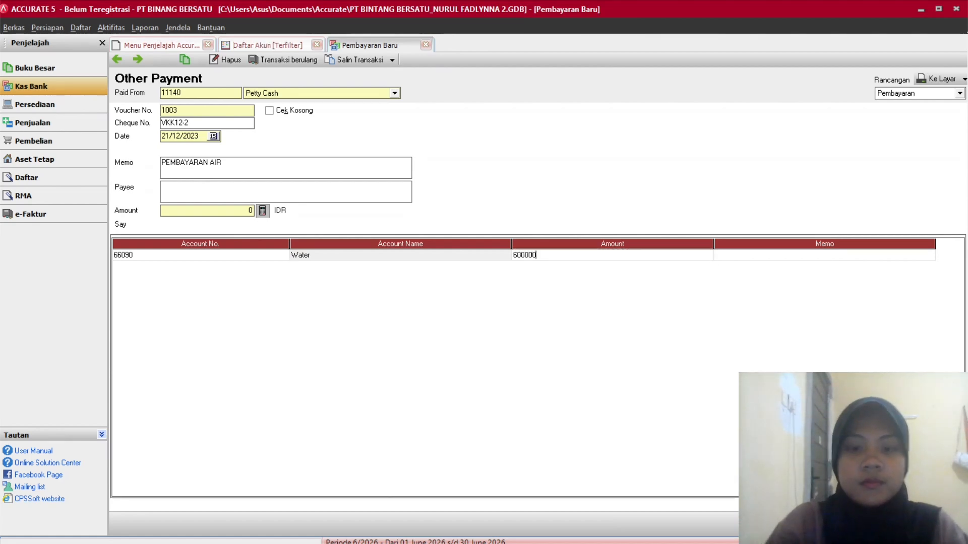
{"action": "key", "text": "Tab"}
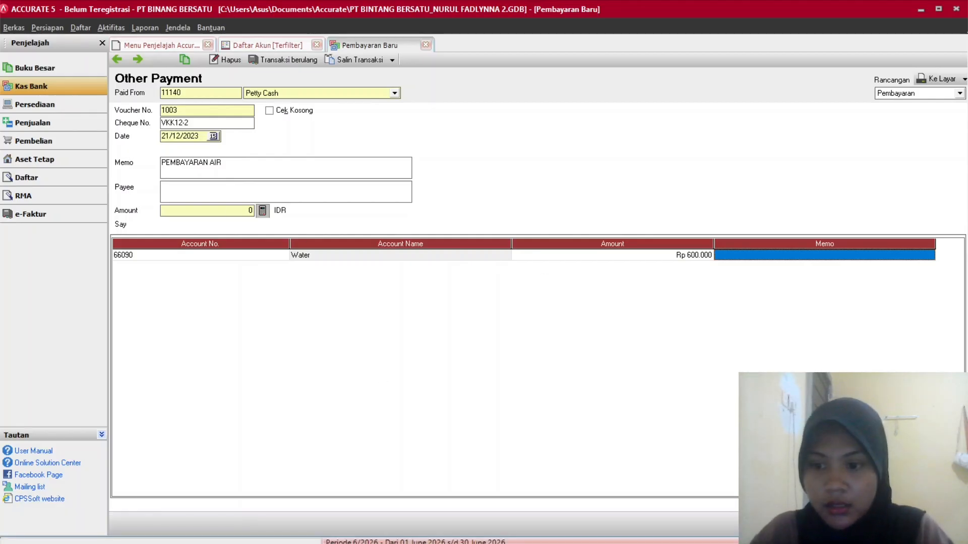
{"action": "left_click", "coordinate": [263, 210]}
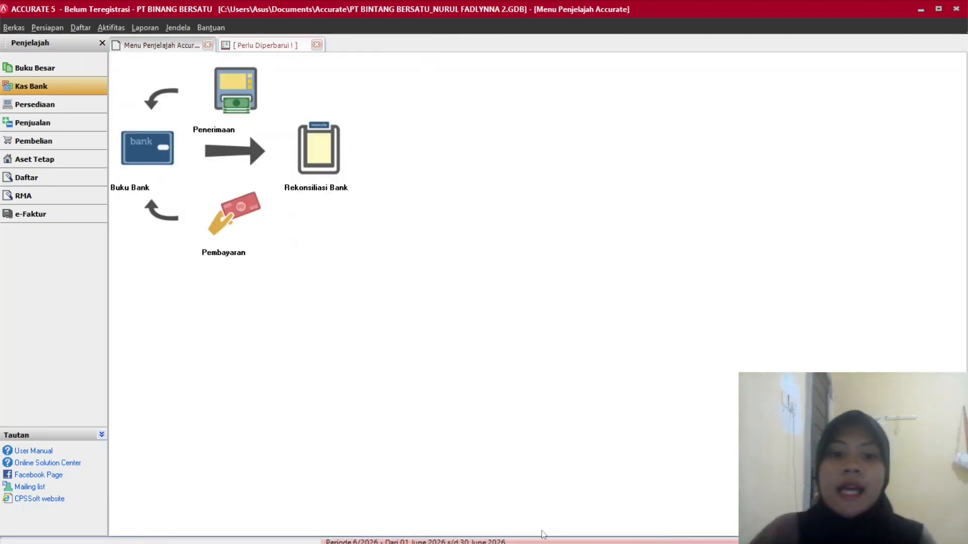
Read the salary voucher and start a new Other Payment from Cash in Bank.
{"action": "left_click", "coordinate": [607, 528]}
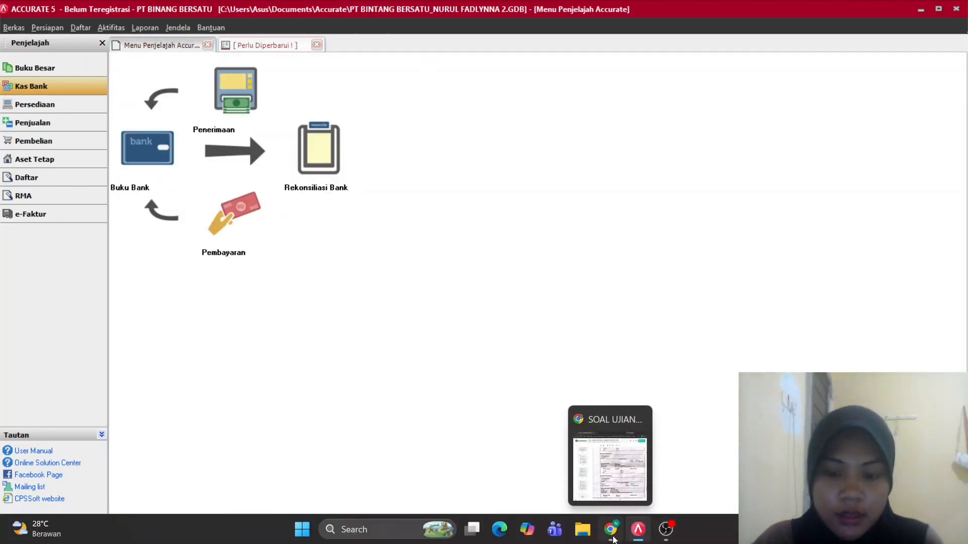
{"action": "scroll", "coordinate": [433, 334], "scroll_direction": "down", "scroll_amount": 3}
{"action": "scroll", "coordinate": [432, 334], "scroll_direction": "down", "scroll_amount": 1}
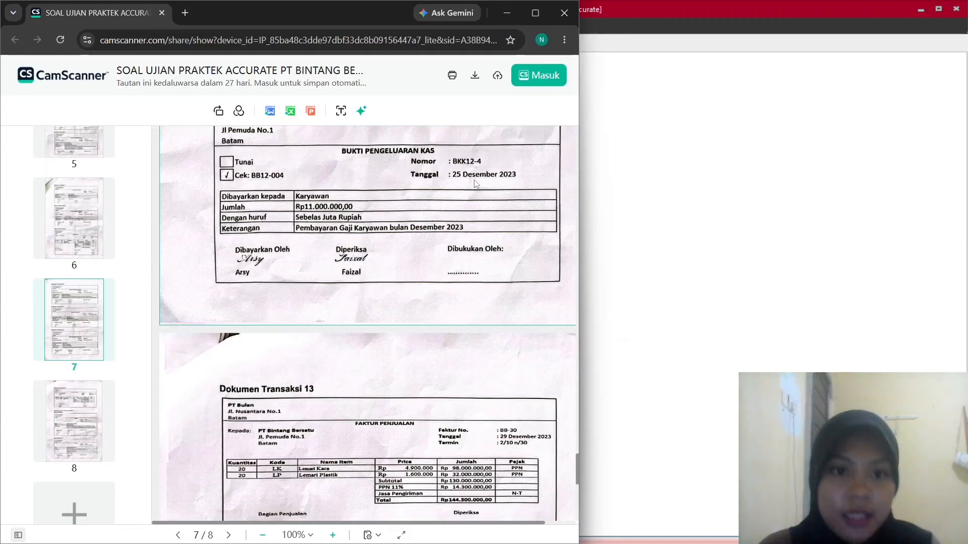
{"action": "left_click", "coordinate": [659, 432]}
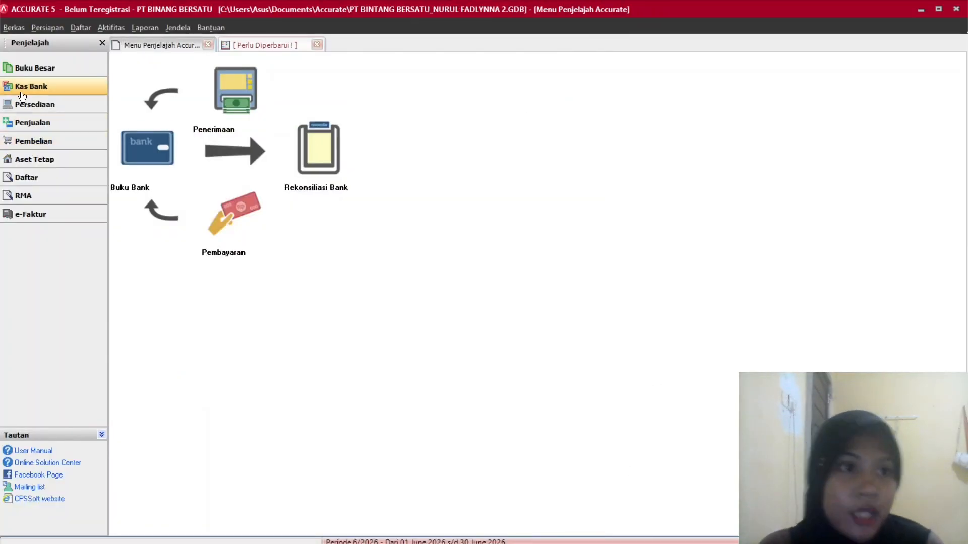
{"action": "left_click", "coordinate": [233, 177]}
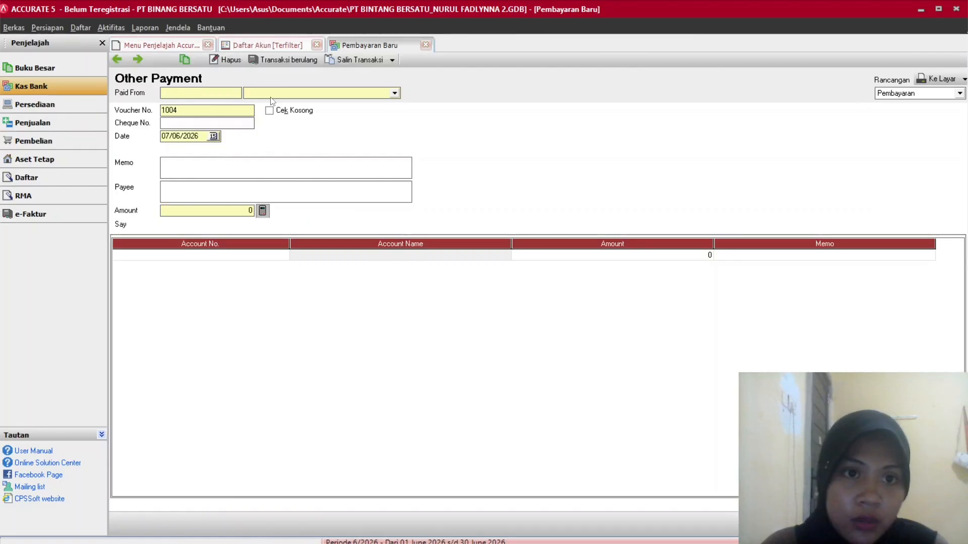
{"action": "left_click", "coordinate": [271, 94]}
{"action": "left_click", "coordinate": [611, 530]}
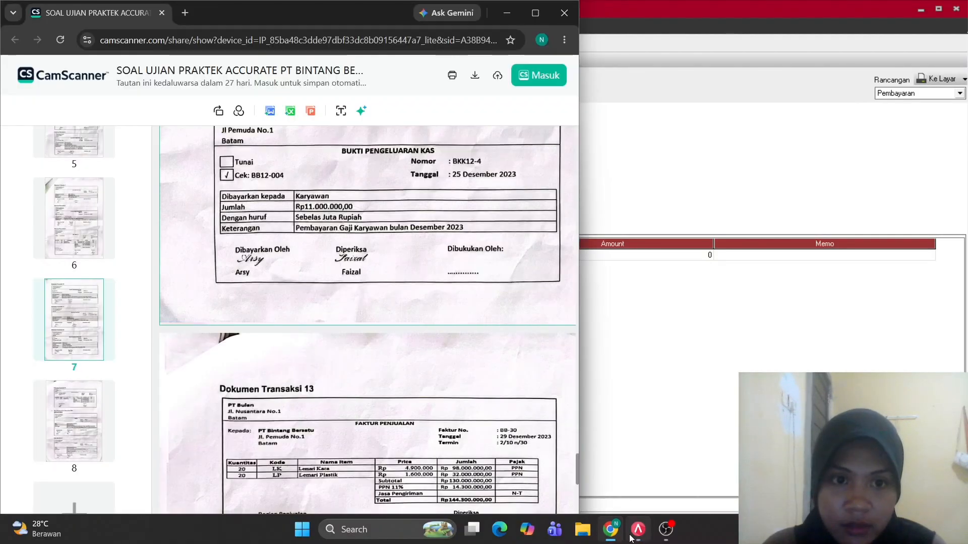
{"action": "left_click", "coordinate": [636, 530]}
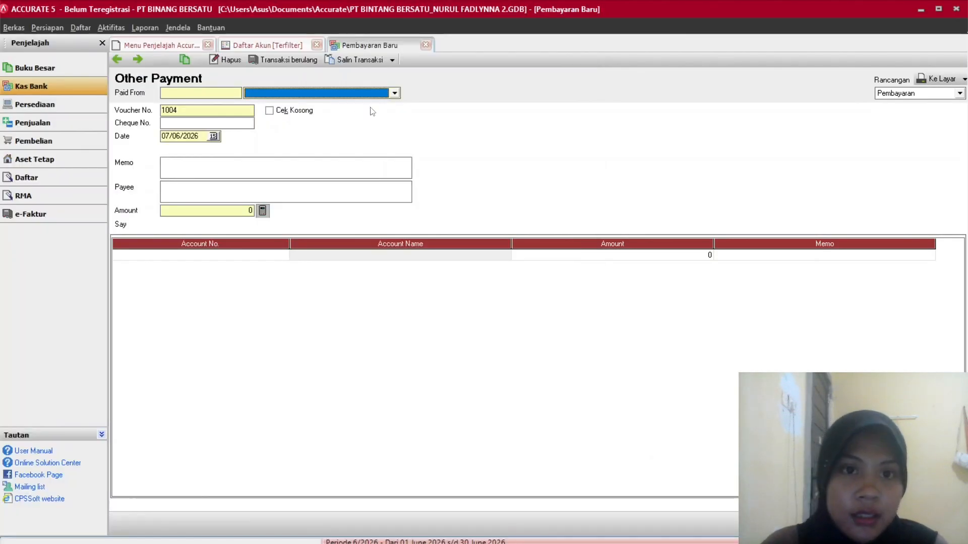
{"action": "left_click", "coordinate": [371, 95]}
{"action": "left_click", "coordinate": [265, 113]}
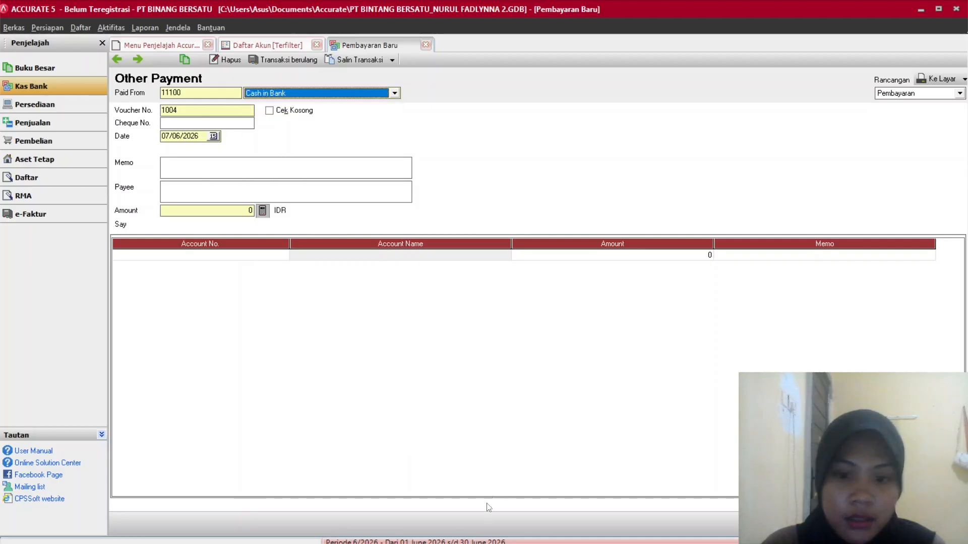
Enter cheque number BKK12-4 and date 25/12/2023, and begin the salary memo.
{"action": "left_click", "coordinate": [611, 529]}
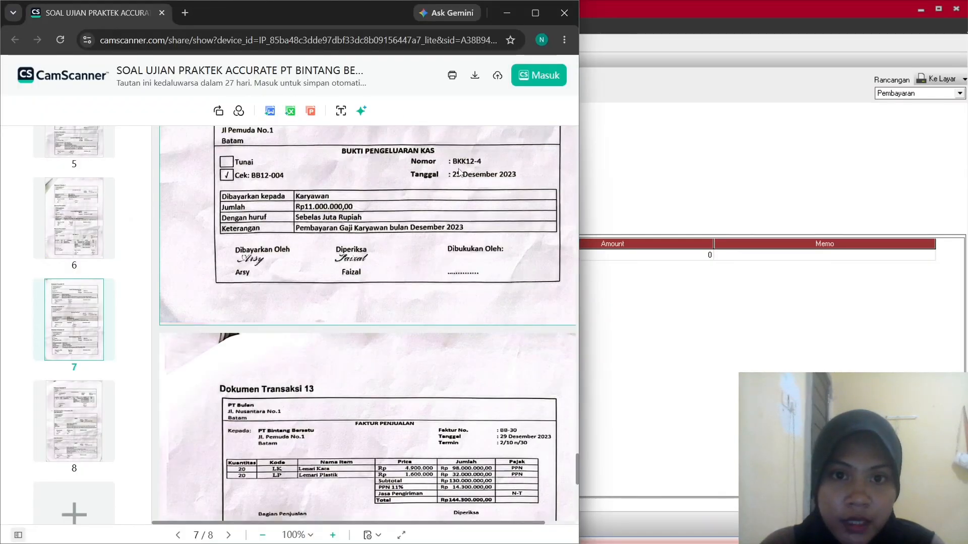
{"action": "left_click", "coordinate": [664, 399]}
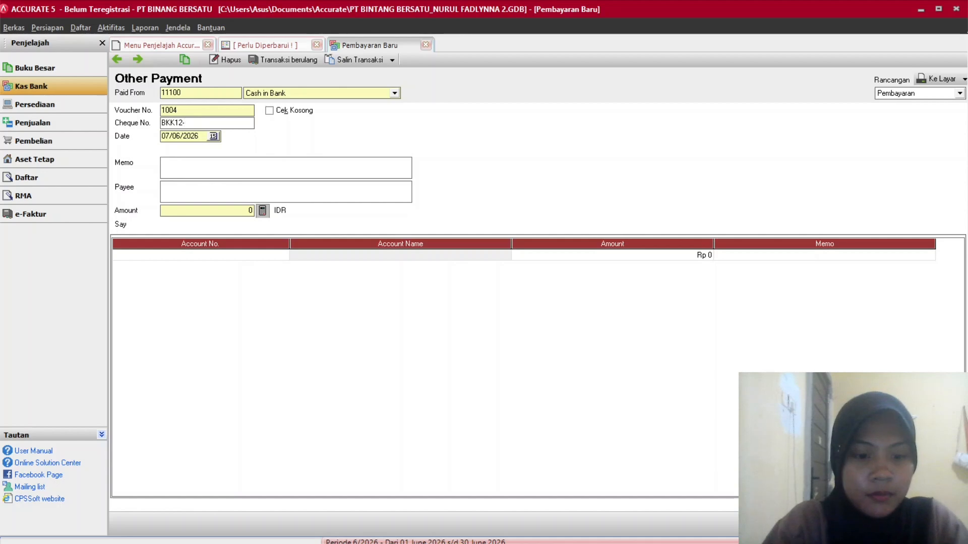
{"action": "type", "text": "4"}
{"action": "key", "text": "Tab"}
{"action": "type", "text": "25/1"}
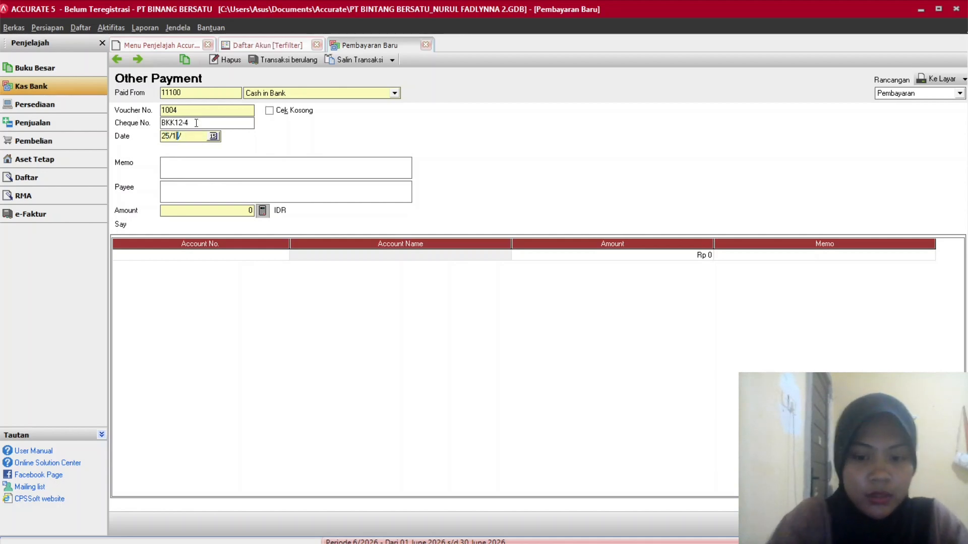
{"action": "type", "text": "2/2023"}
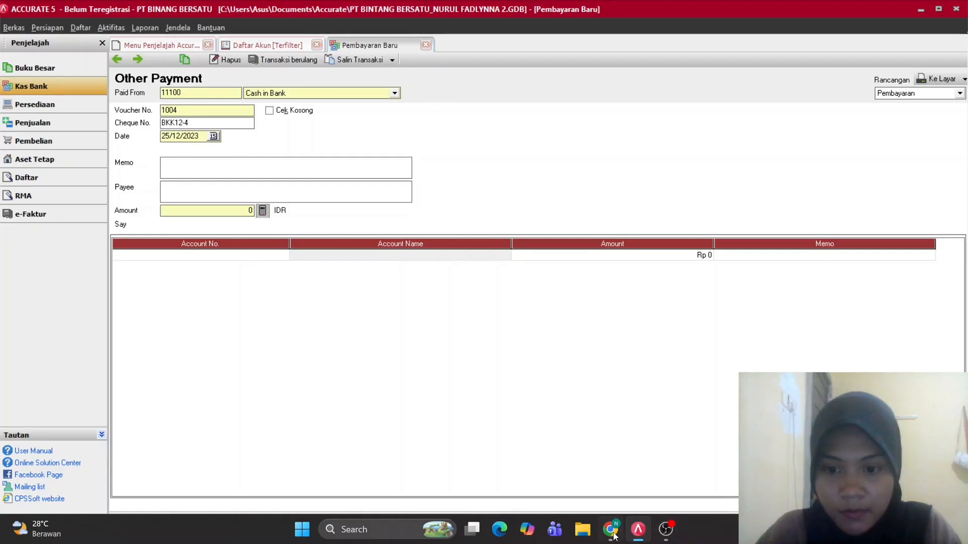
{"action": "left_click", "coordinate": [614, 535]}
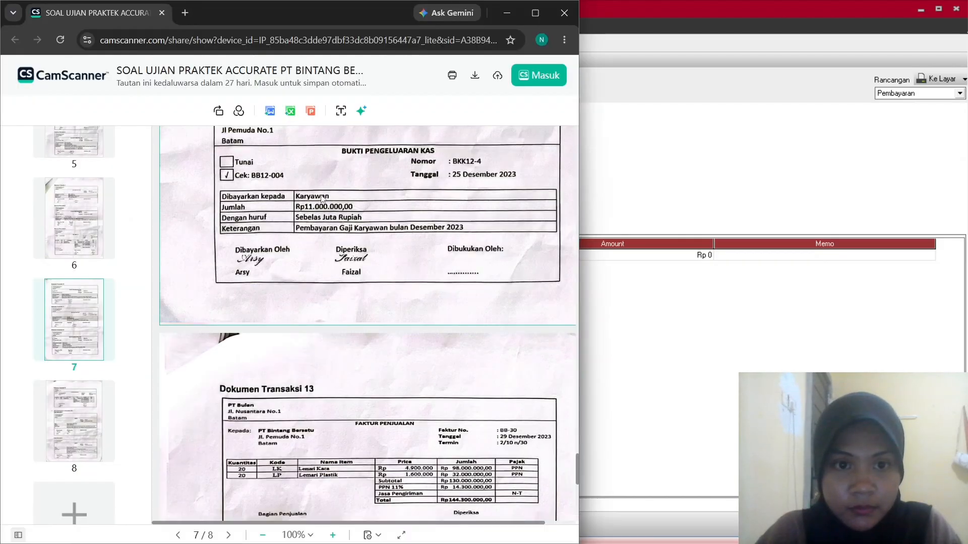
{"action": "left_click", "coordinate": [638, 530]}
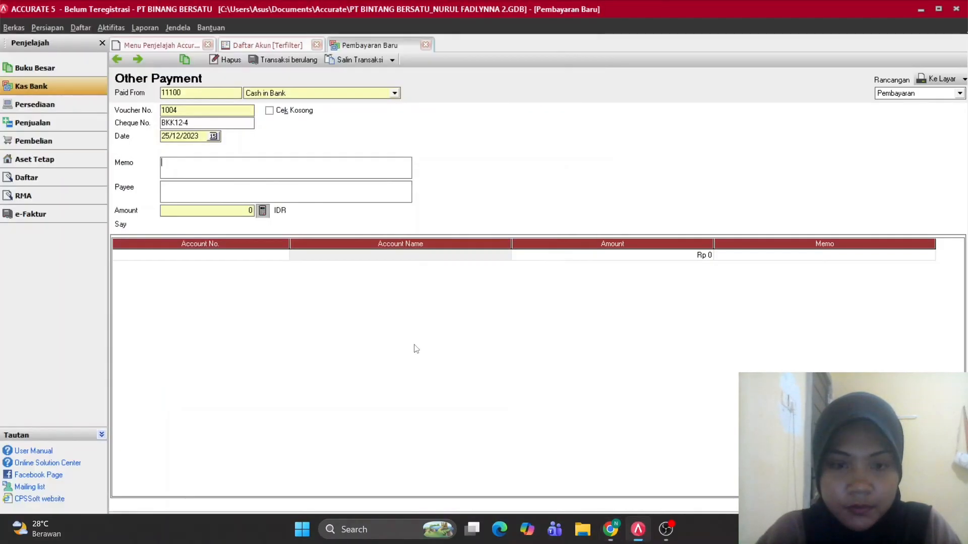
{"action": "type", "text": "PEM"}
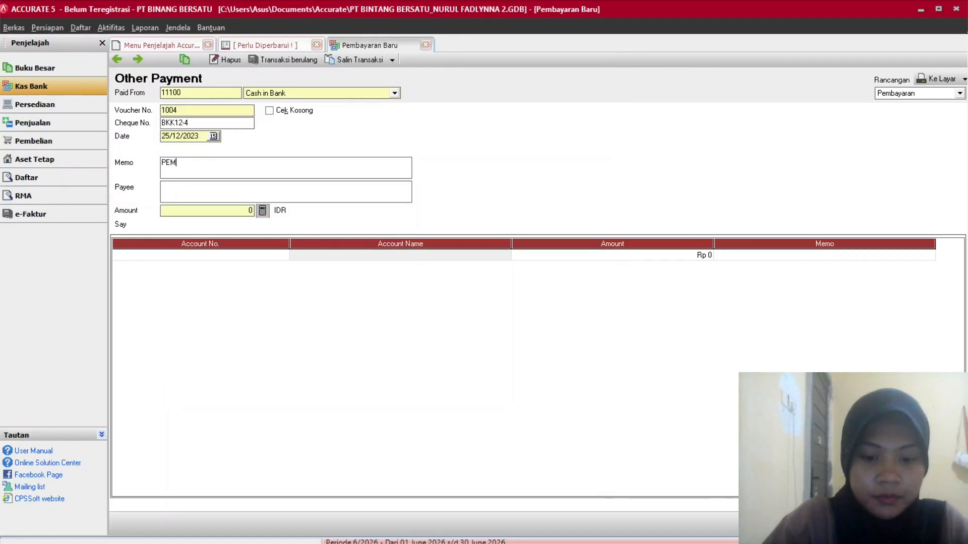
{"action": "type", "text": "BAYARAN"}
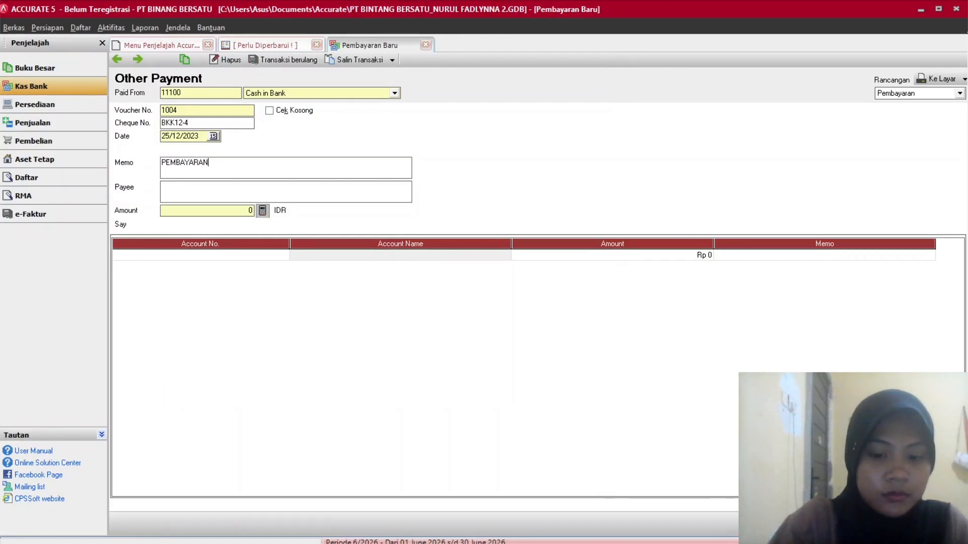
{"action": "type", "text": " GAJI DES"}
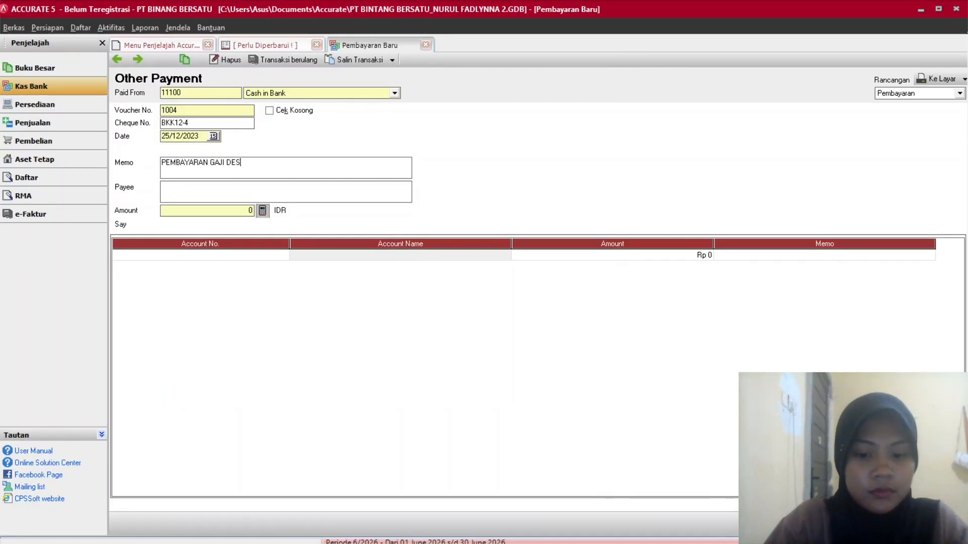
{"action": "type", "text": "EMBER 2023"}
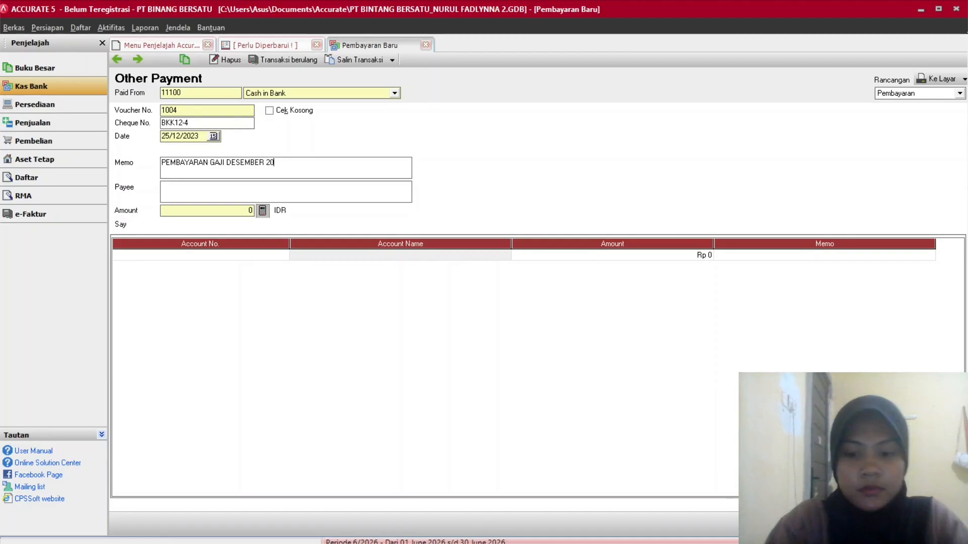
Set the first account line of the salary voucher to 65130 Wages & Salaries.
{"action": "left_click", "coordinate": [278, 255]}
{"action": "left_click", "coordinate": [283, 255]}
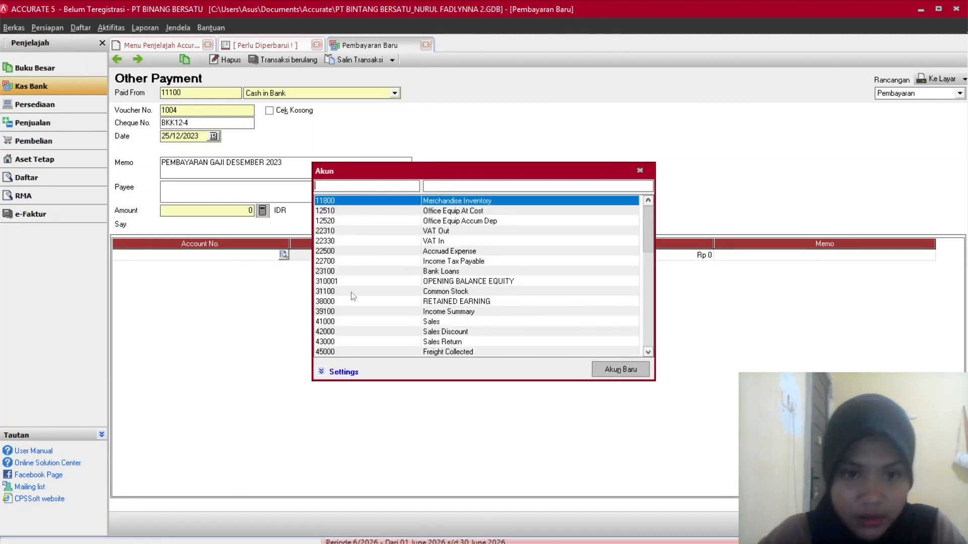
{"action": "scroll", "coordinate": [650, 353], "scroll_direction": "down", "scroll_amount": 20}
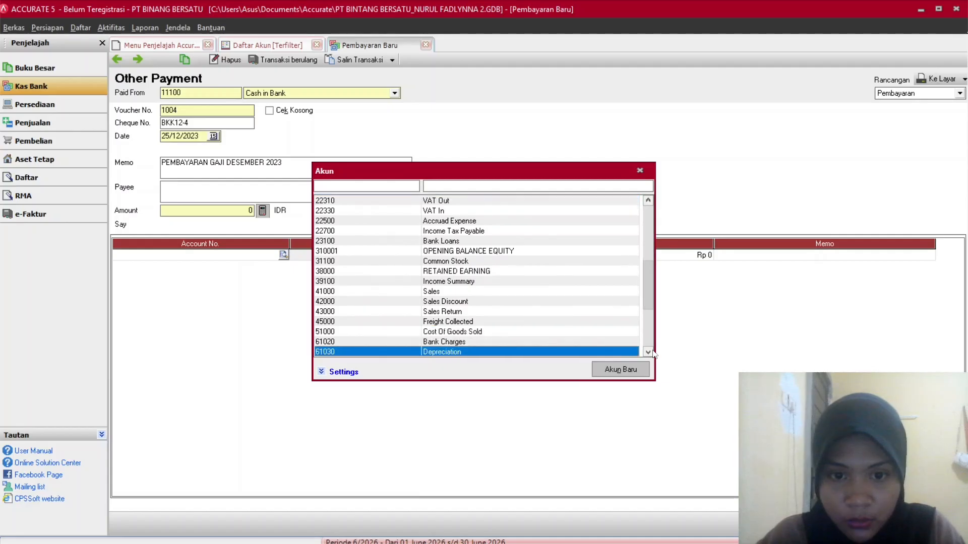
{"action": "scroll", "coordinate": [653, 355], "scroll_direction": "down", "scroll_amount": 2}
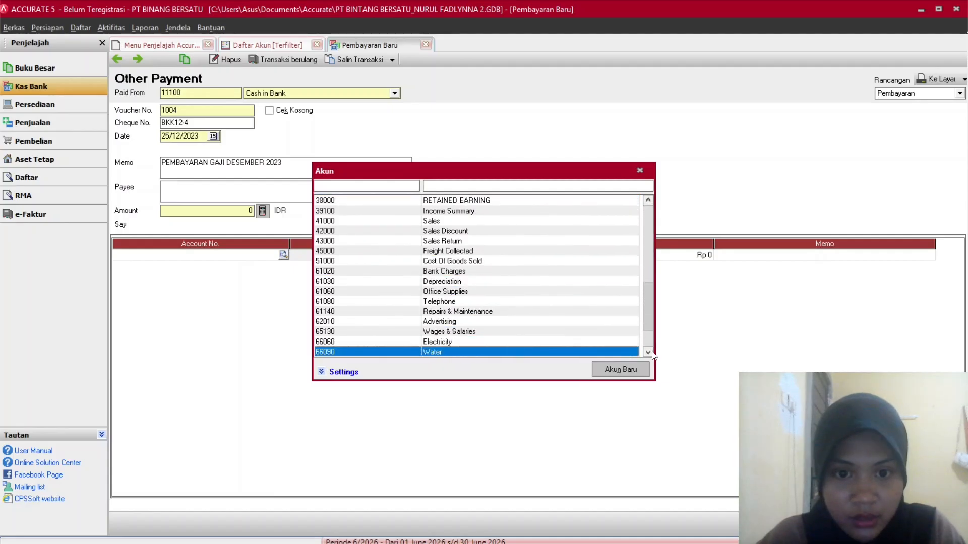
{"action": "double_click", "coordinate": [446, 333]}
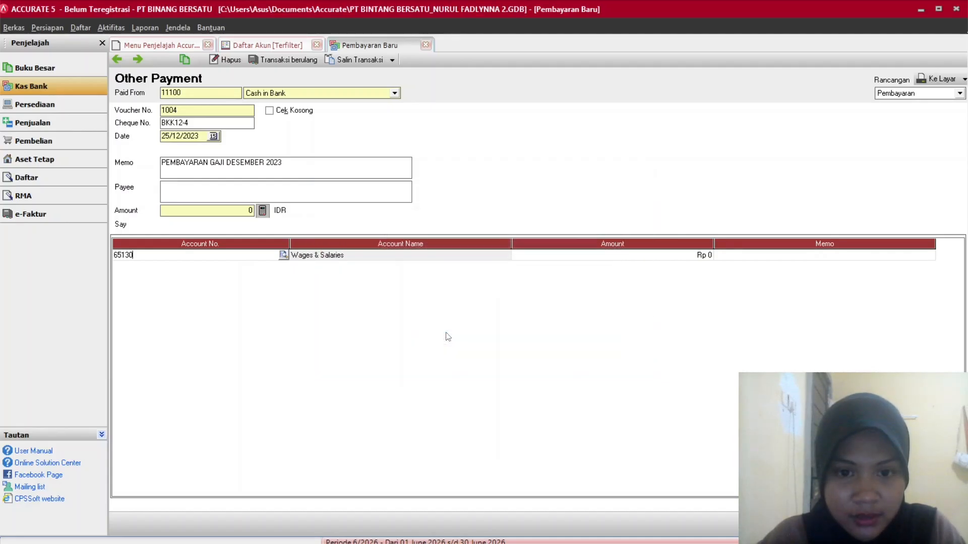
Enter Rp 11.000.000 as the line amount, recalculate the total, then save and close voucher 1004.
{"action": "left_click", "coordinate": [672, 258]}
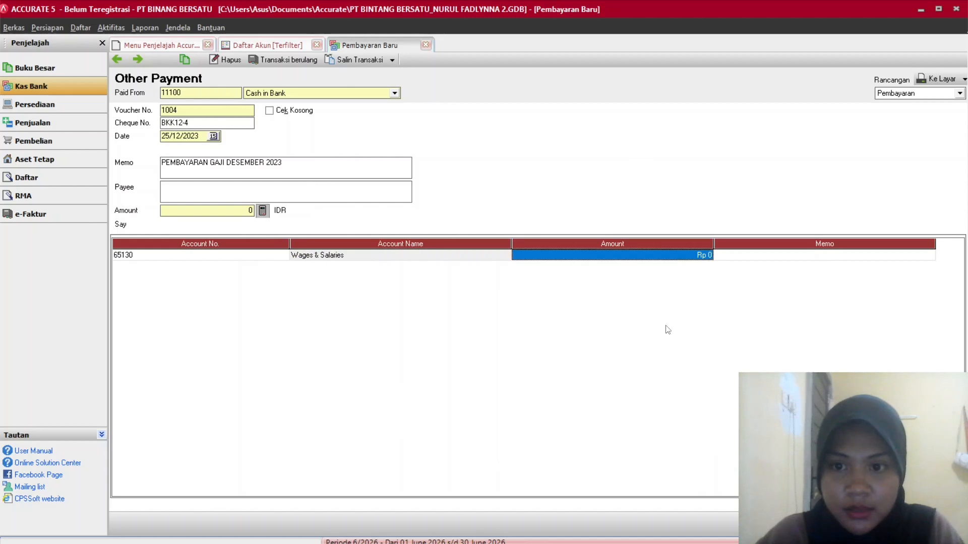
{"action": "left_click", "coordinate": [612, 529]}
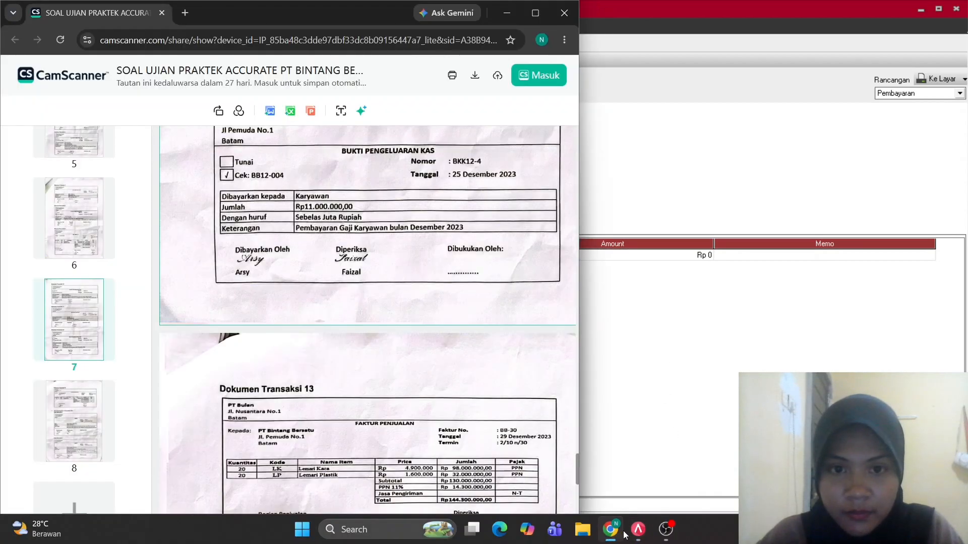
{"action": "left_click", "coordinate": [630, 535]}
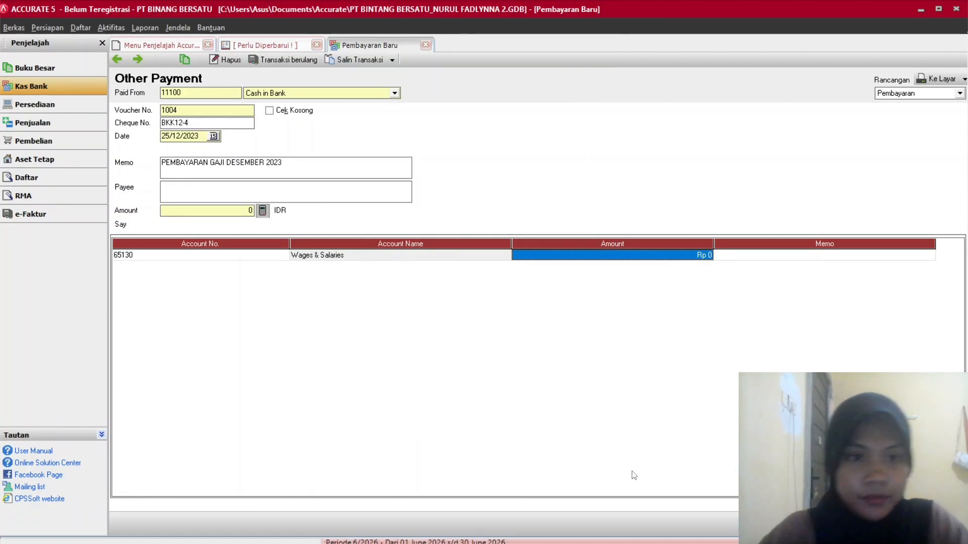
{"action": "type", "text": "11000000"}
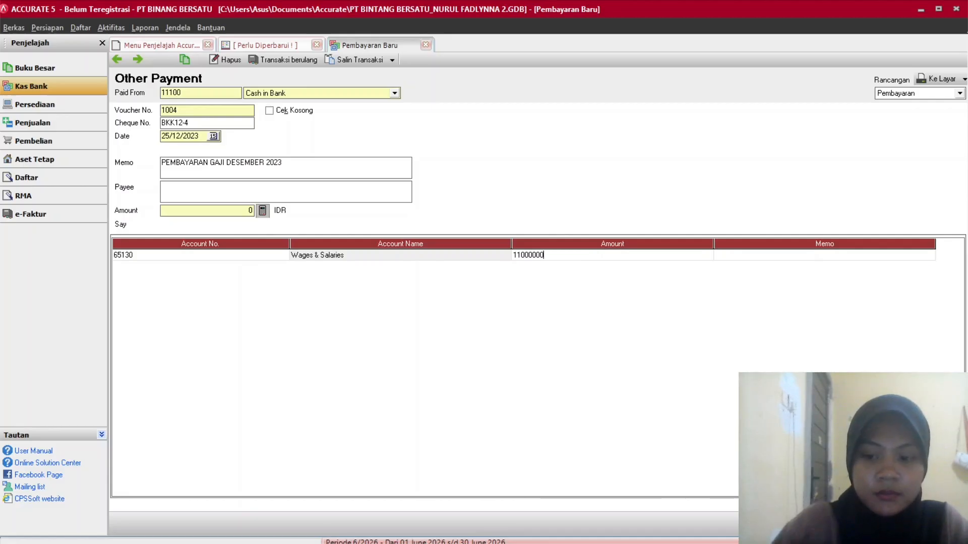
{"action": "key", "text": "Tab"}
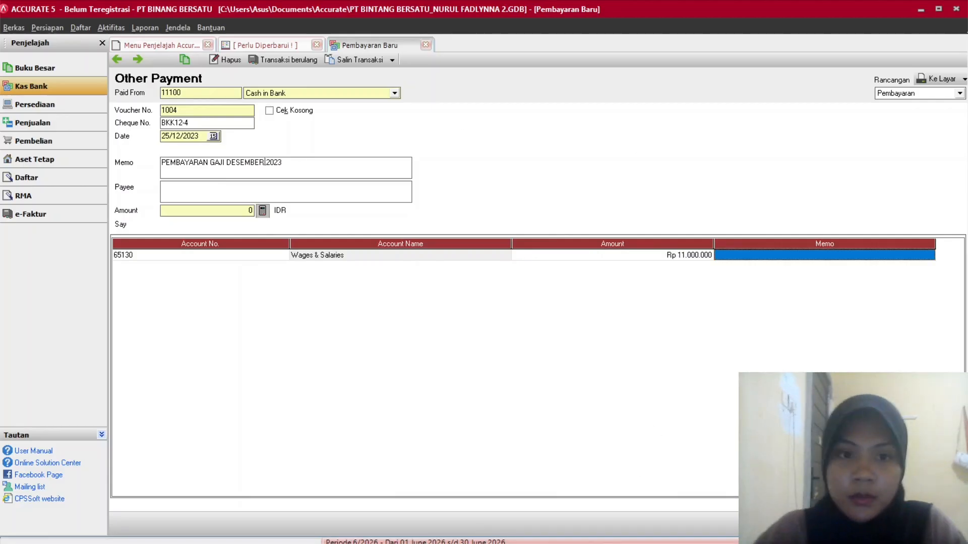
{"action": "left_click", "coordinate": [263, 211]}
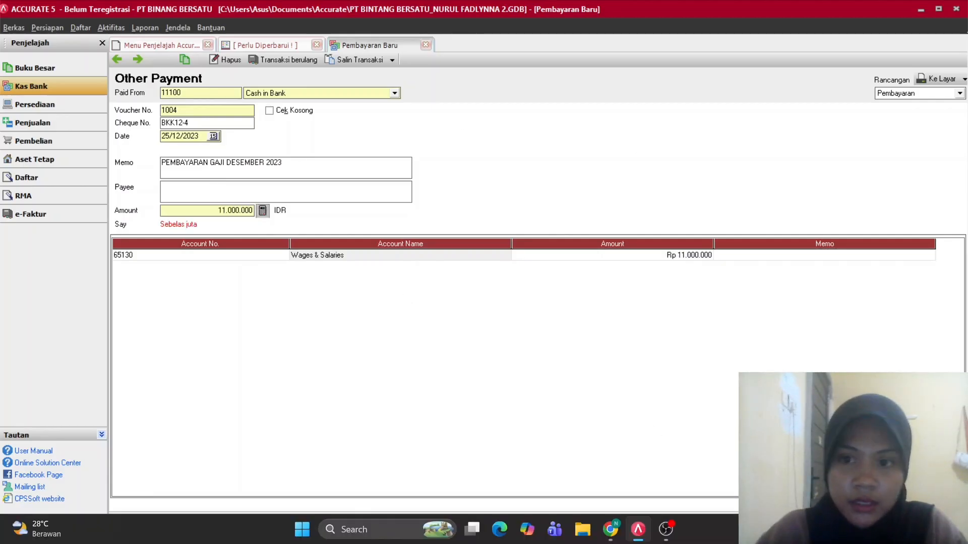
{"action": "left_click", "coordinate": [610, 530]}
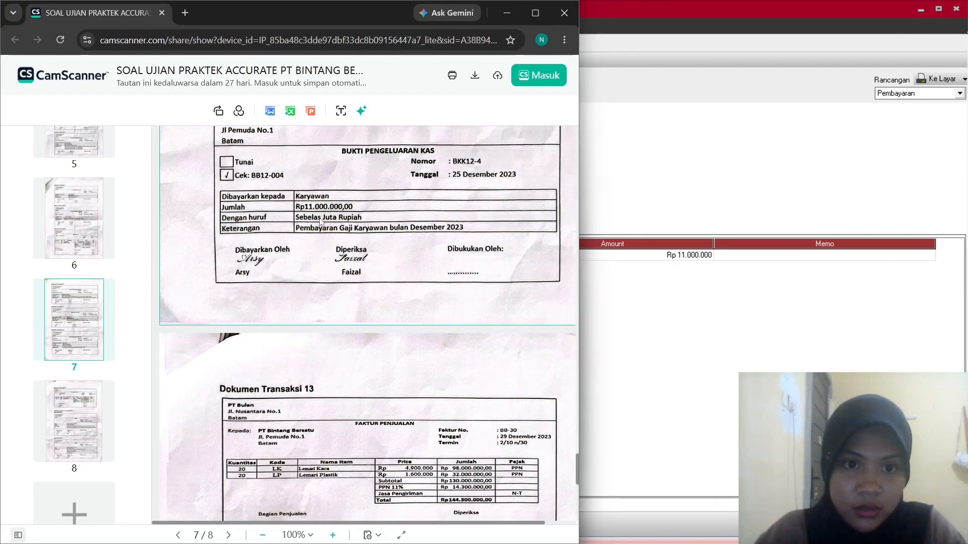
{"action": "left_click", "coordinate": [932, 524]}
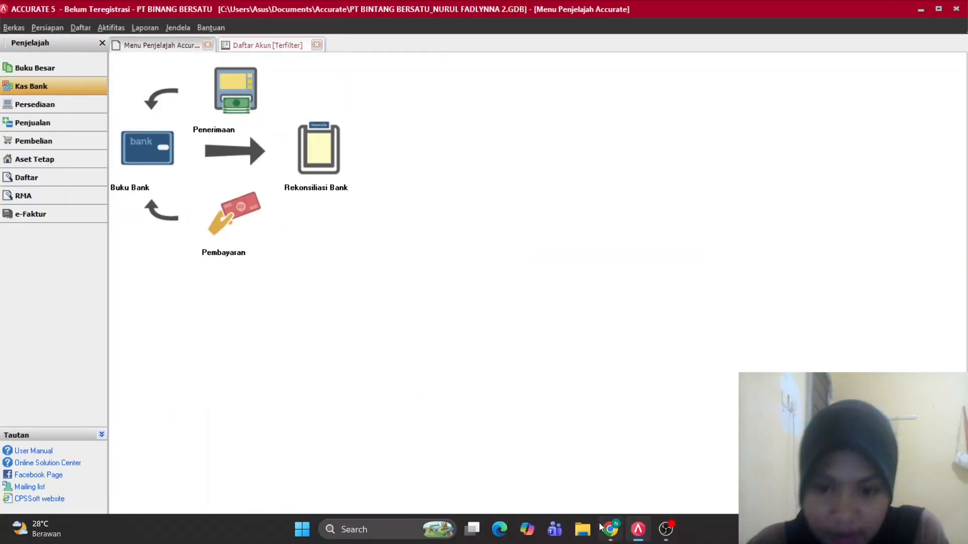
Read the PT Bulan invoice 88-30 on page 8 of the scanned document in CamScanner.
{"action": "left_click", "coordinate": [611, 529]}
{"action": "scroll", "coordinate": [393, 352], "scroll_direction": "down", "scroll_amount": 6}
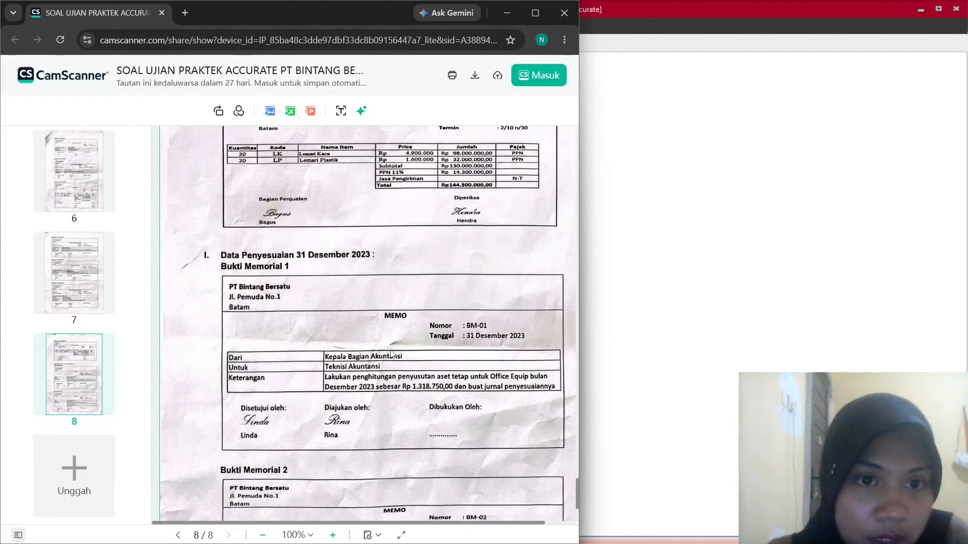
{"action": "scroll", "coordinate": [392, 353], "scroll_direction": "up", "scroll_amount": 3}
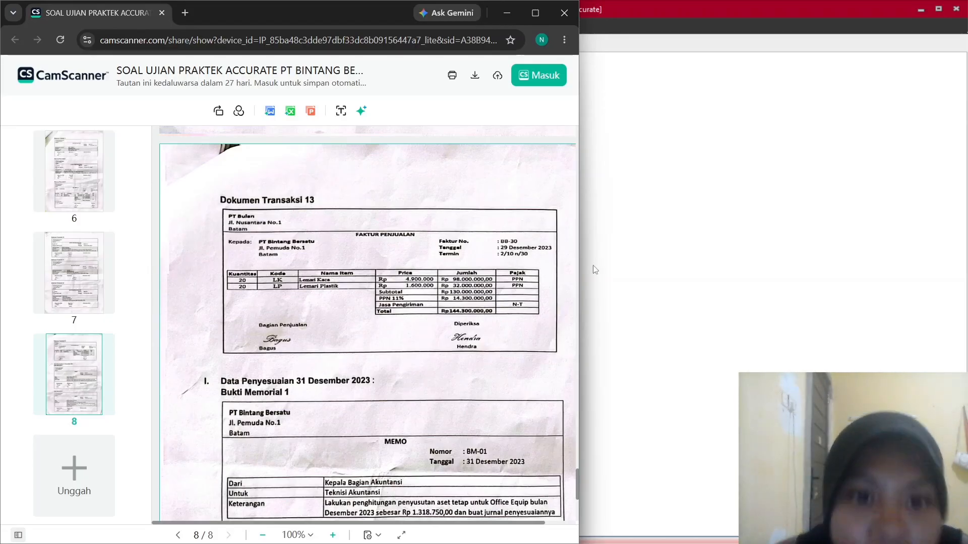
Back in Accurate, show the Penjualan workflow and start a new sales invoice.
{"action": "left_click", "coordinate": [620, 260]}
{"action": "left_click", "coordinate": [23, 123]}
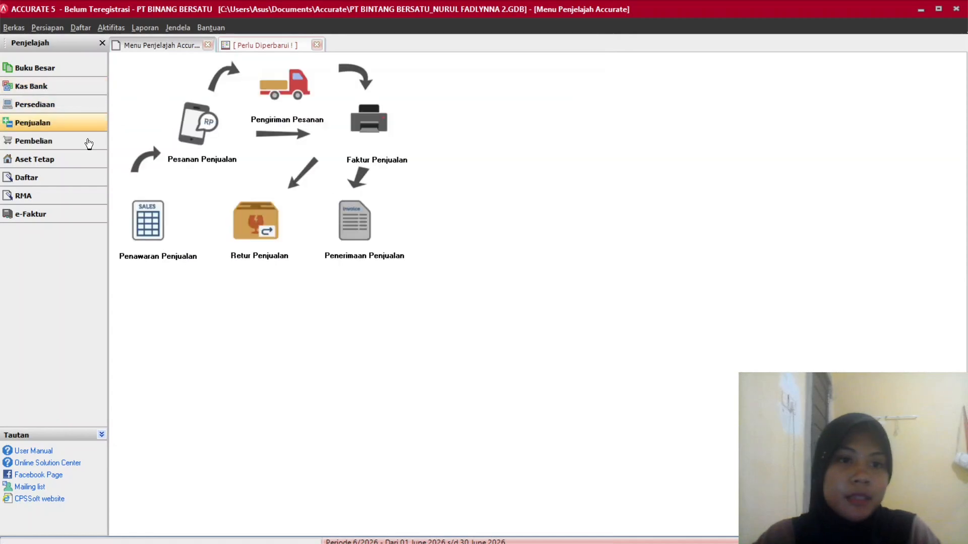
{"action": "left_click", "coordinate": [373, 123]}
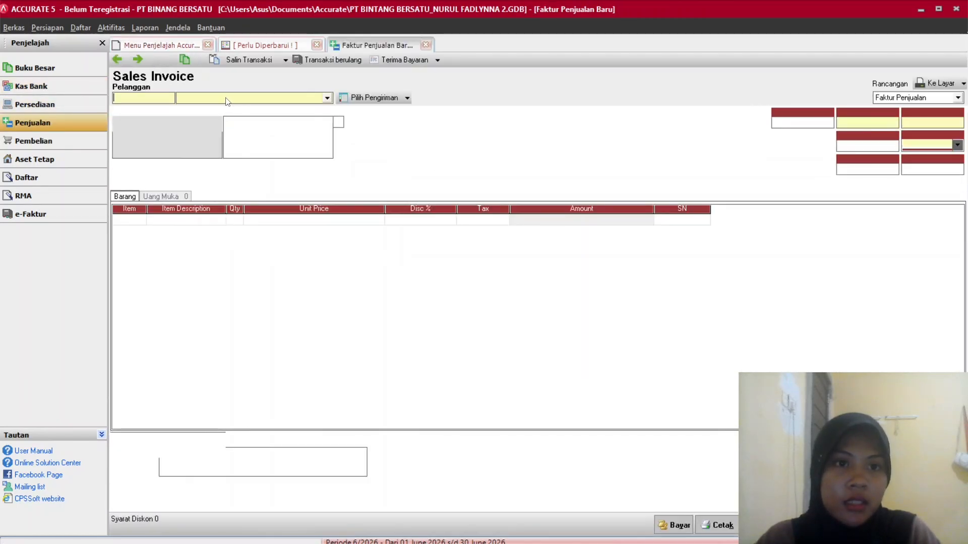
Open the sales invoice's customer list and check the next transaction in the scanned document.
{"action": "left_click", "coordinate": [226, 98]}
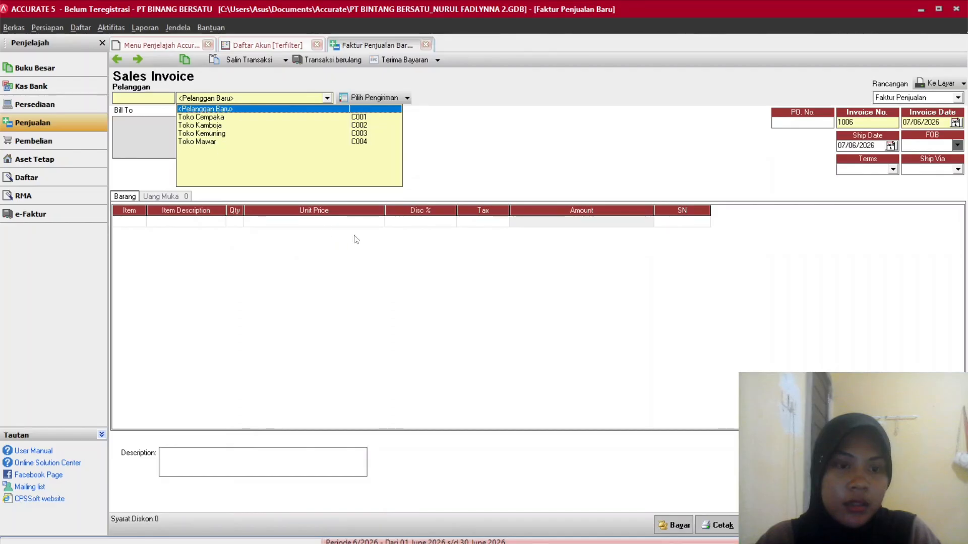
{"action": "mouse_move", "coordinate": [656, 539]}
{"action": "left_click", "coordinate": [618, 540]}
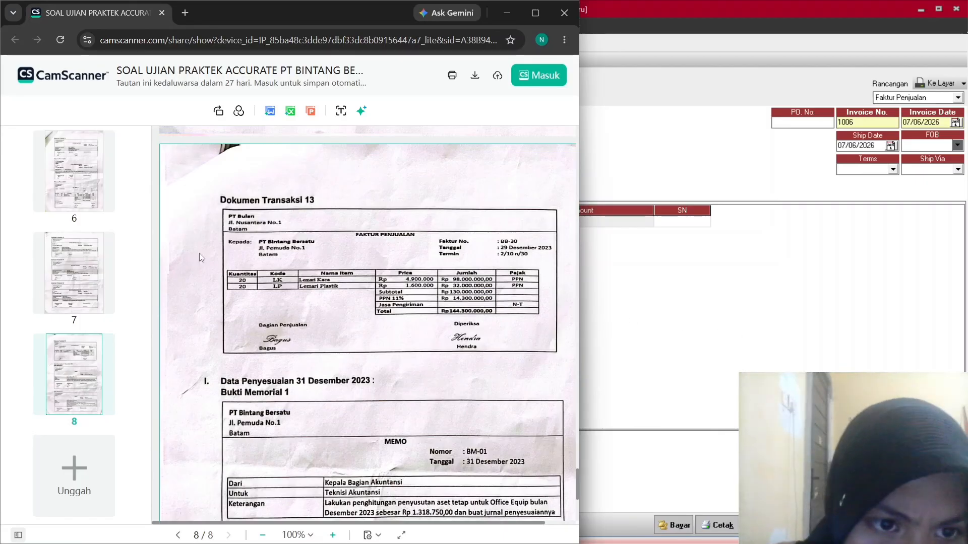
{"action": "left_click", "coordinate": [617, 321]}
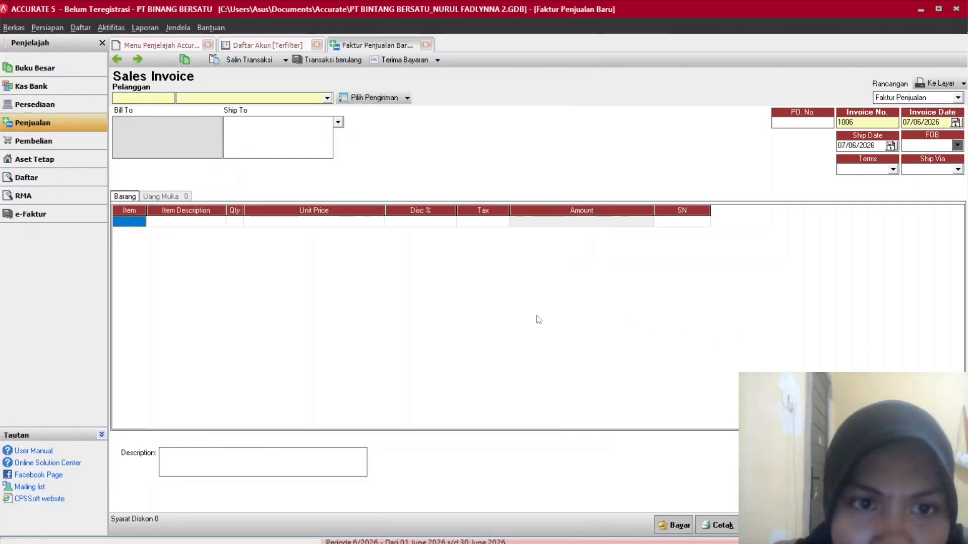
Close the customer list without choosing anyone and move to the Pembelian section.
{"action": "left_click", "coordinate": [278, 99]}
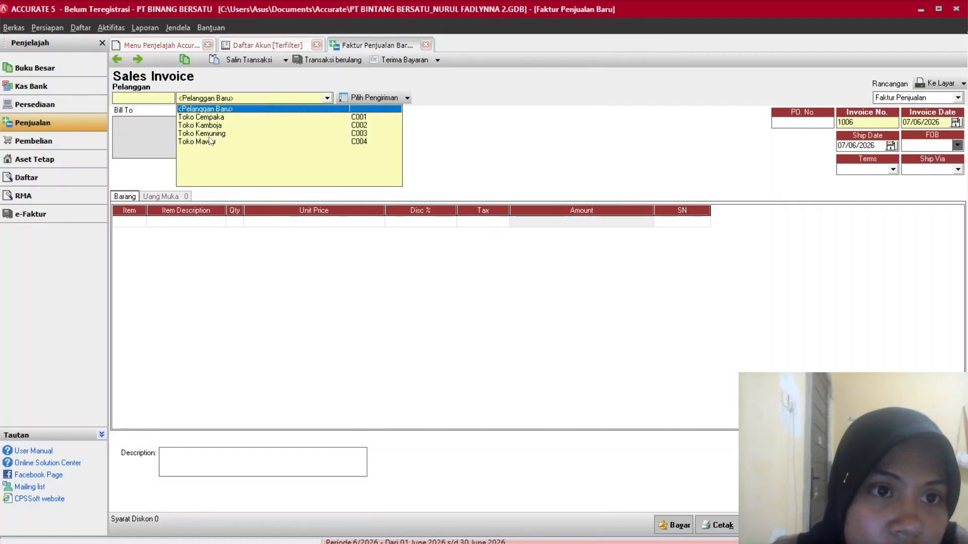
{"action": "left_click", "coordinate": [312, 462]}
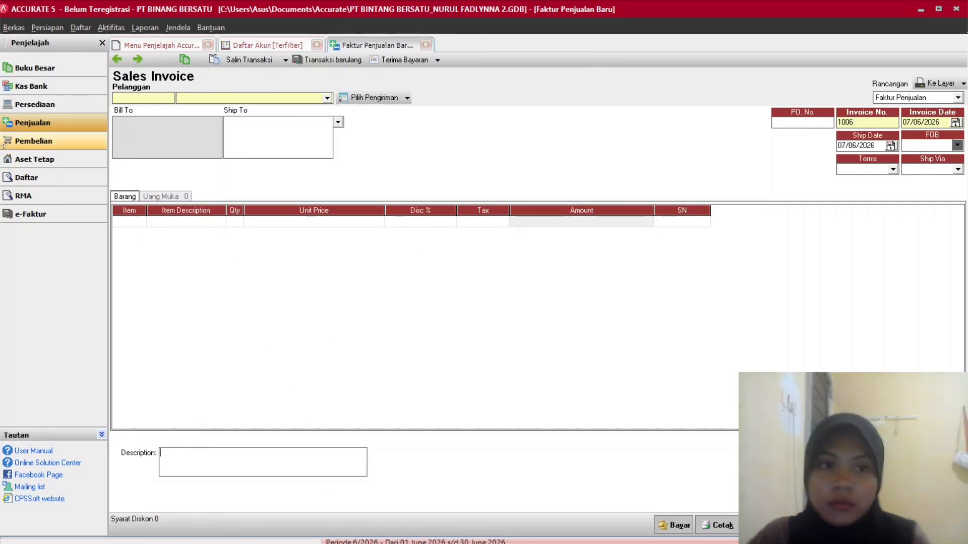
{"action": "left_click", "coordinate": [33, 141]}
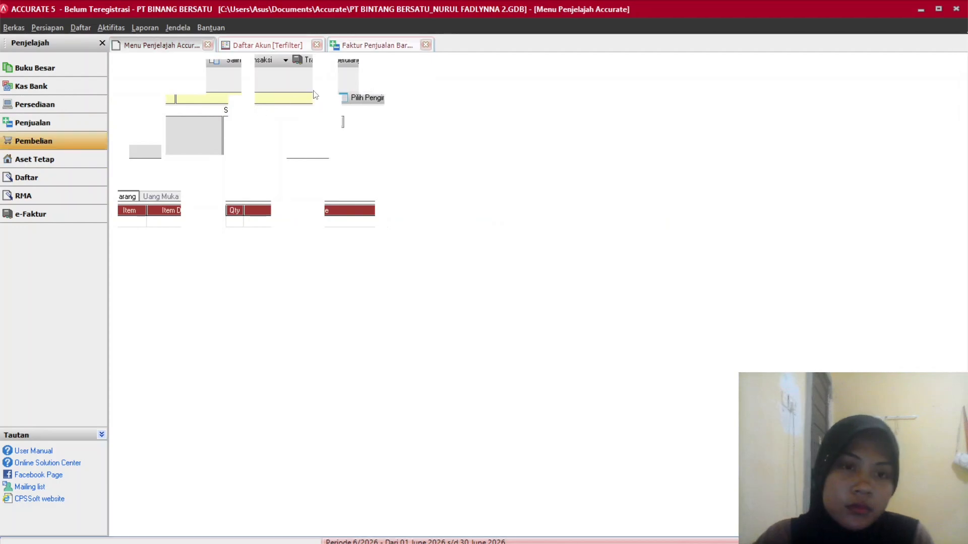
Start purchase invoice 1004 for vendor PT Bulan with terms 2/10 n/30, checking invoice 88-30.
{"action": "left_click", "coordinate": [334, 228]}
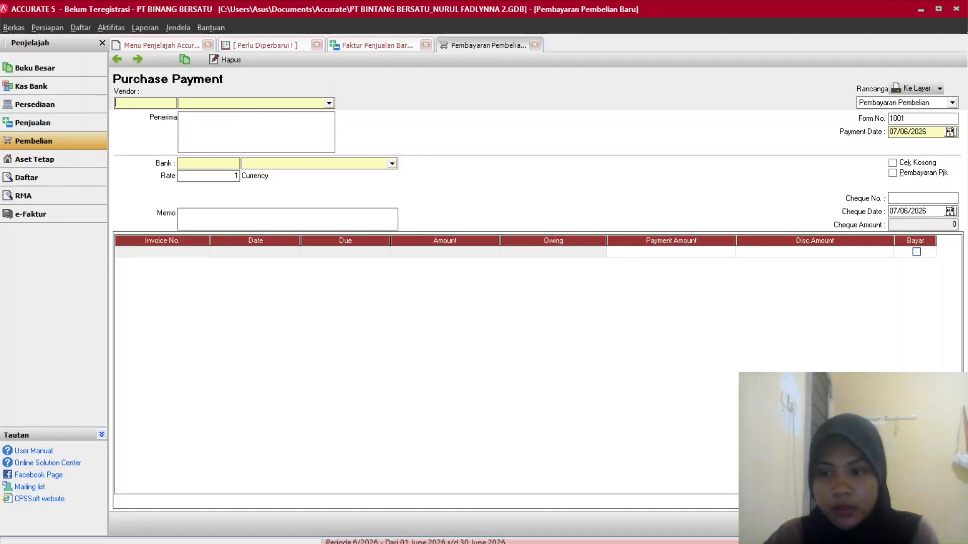
{"action": "left_click", "coordinate": [928, 524]}
{"action": "left_click", "coordinate": [364, 132]}
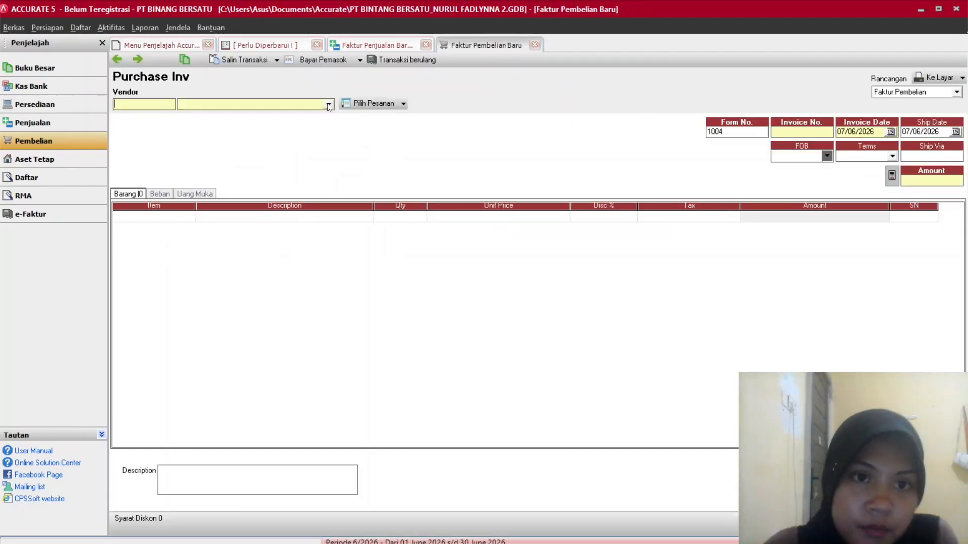
{"action": "left_click", "coordinate": [328, 104]}
{"action": "left_click", "coordinate": [256, 126]}
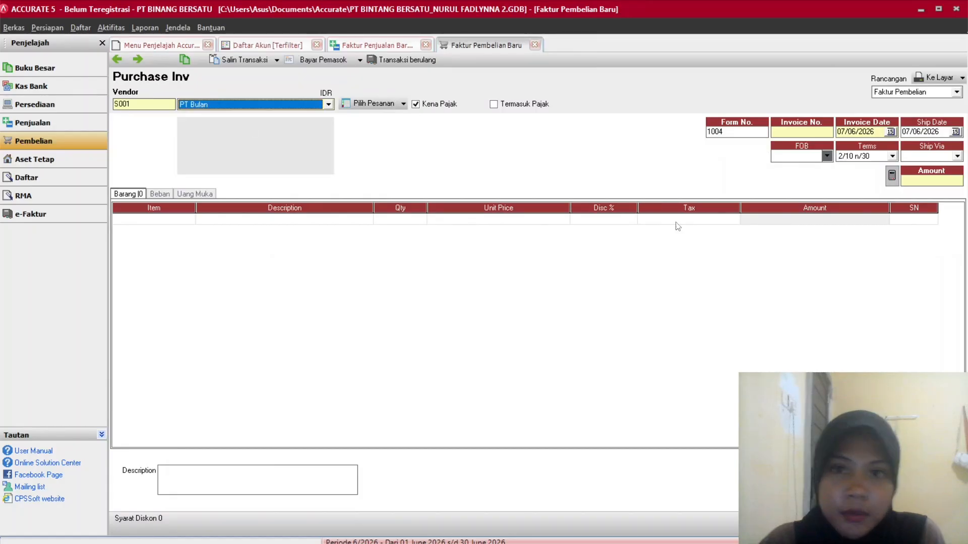
{"action": "left_click", "coordinate": [612, 535]}
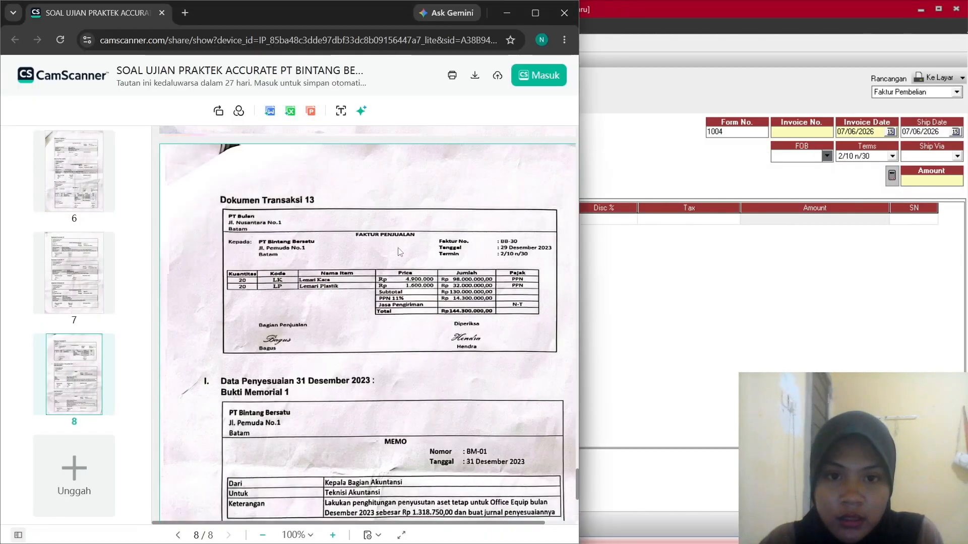
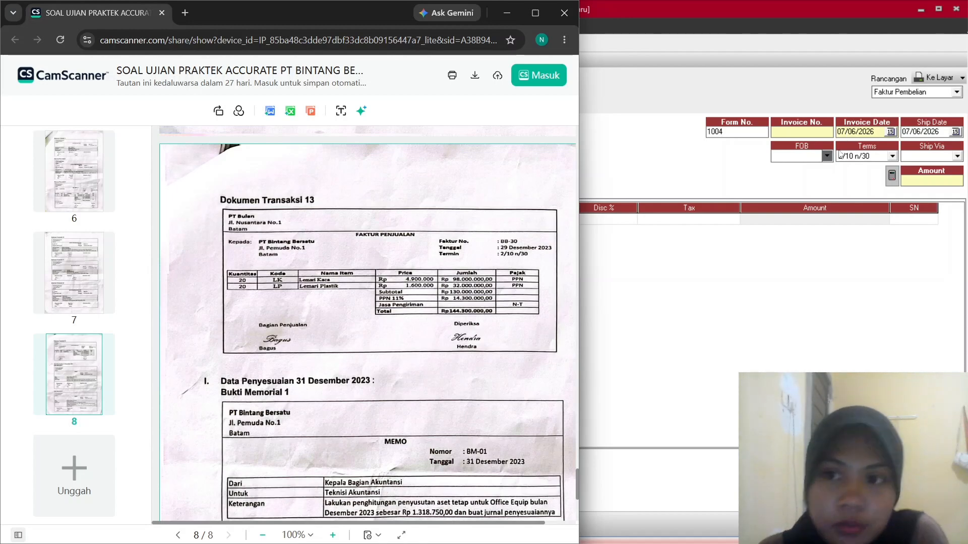
Enter BB-30 as the purchase invoice number, checking it against the scanned supplier invoice.
{"action": "left_click", "coordinate": [810, 131]}
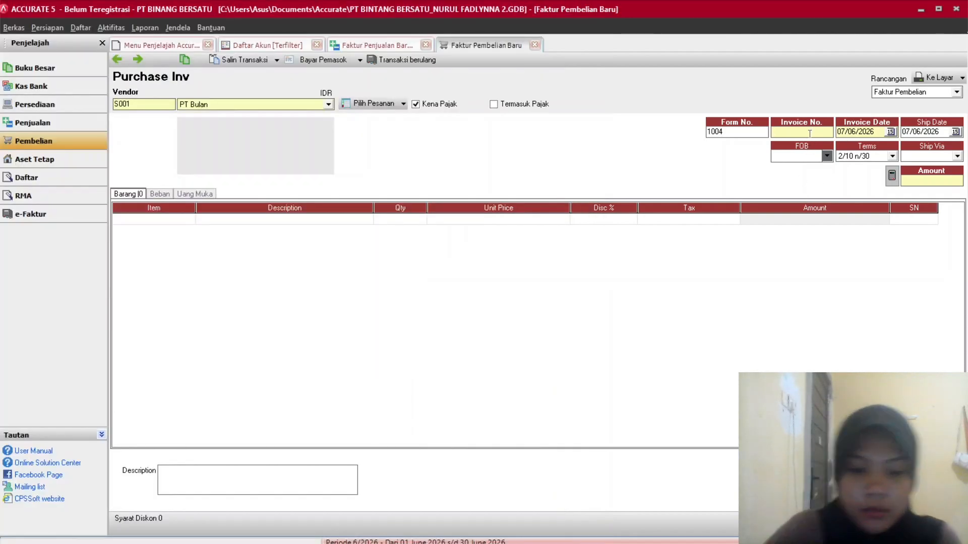
{"action": "type", "text": "BB-30"}
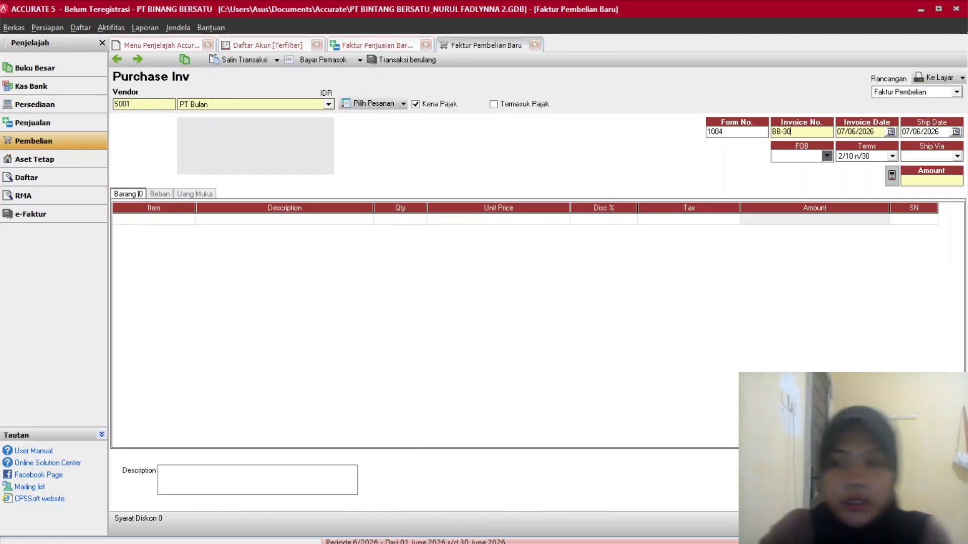
{"action": "key", "text": "Tab"}
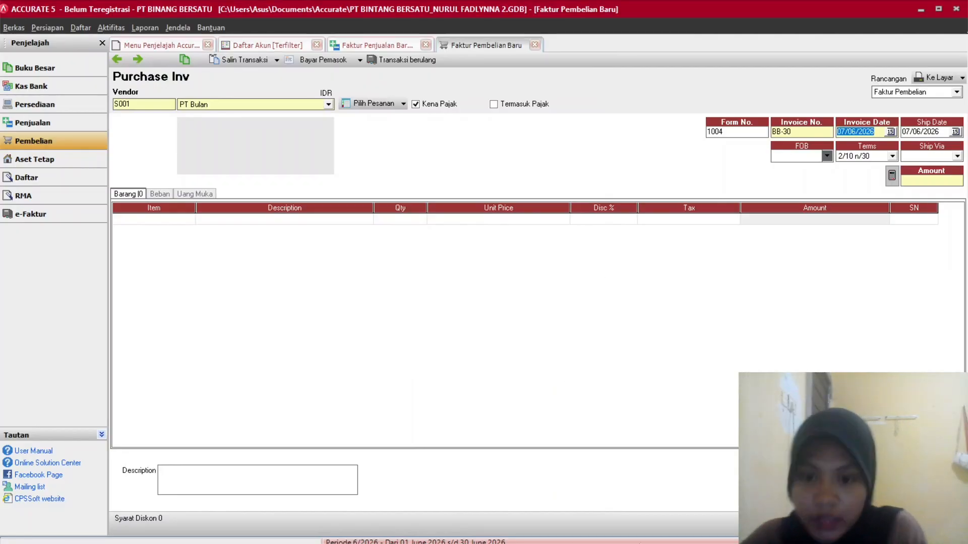
{"action": "left_click", "coordinate": [616, 530]}
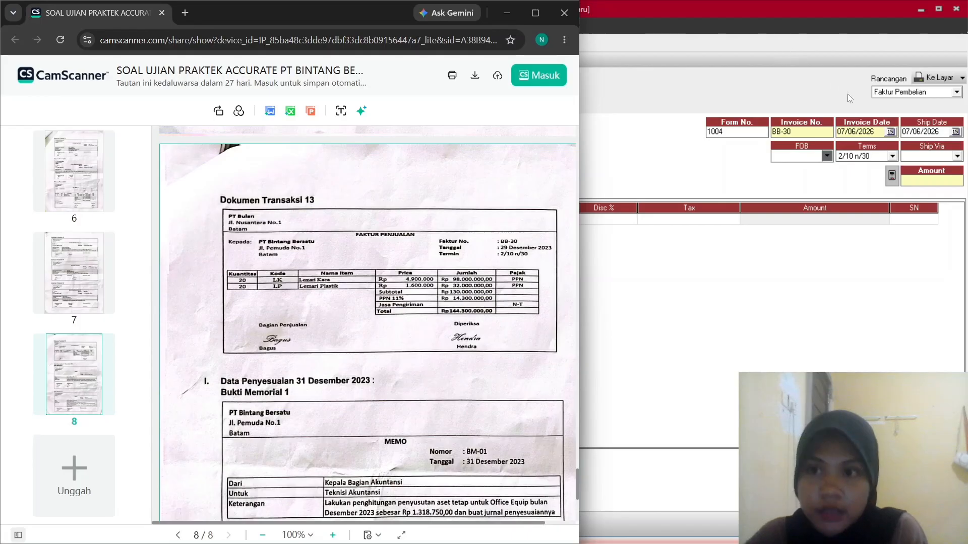
Set both the invoice date and ship date to 29/12/2023.
{"action": "left_click", "coordinate": [847, 132]}
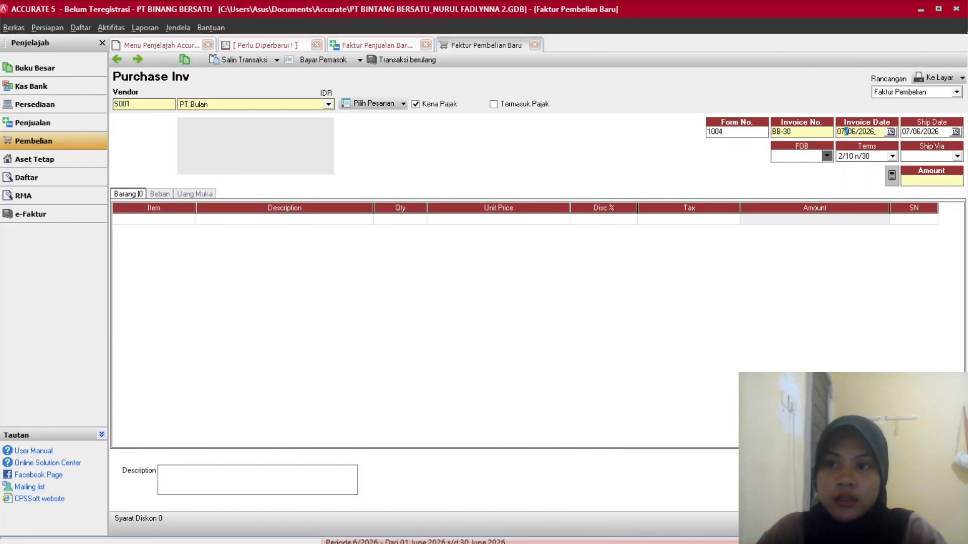
{"action": "double_click", "coordinate": [847, 132]}
{"action": "type", "text": "29/12/"}
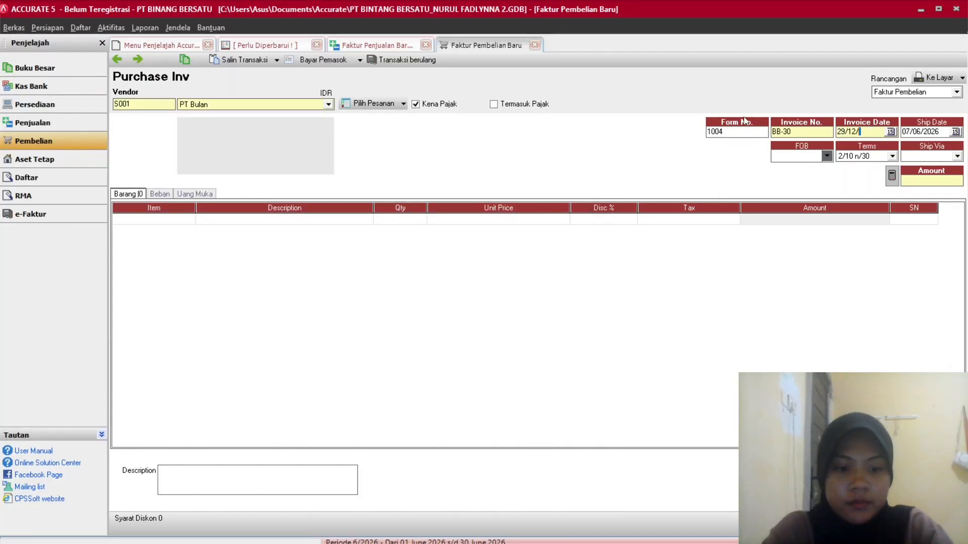
{"action": "key", "text": "Tab"}
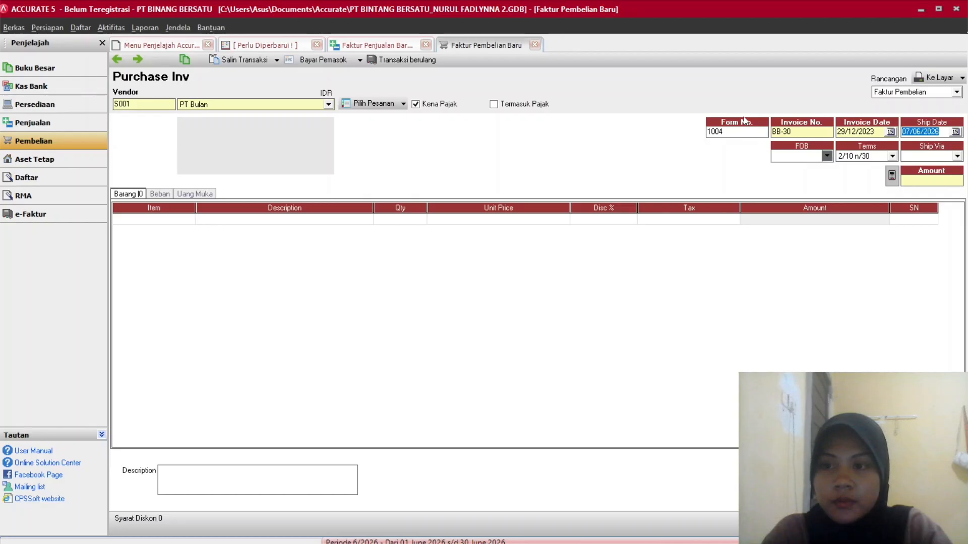
{"action": "type", "text": "29/12/2"}
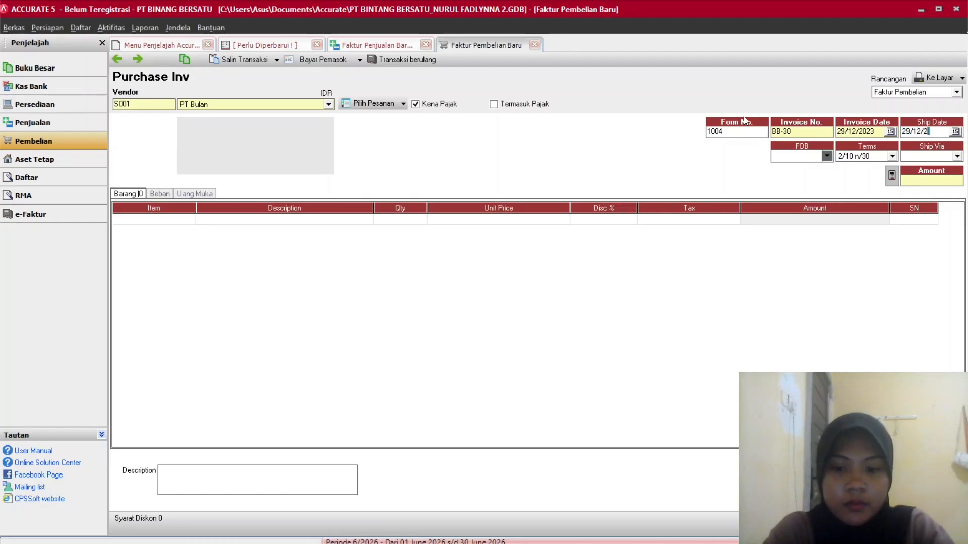
{"action": "key", "text": "Tab"}
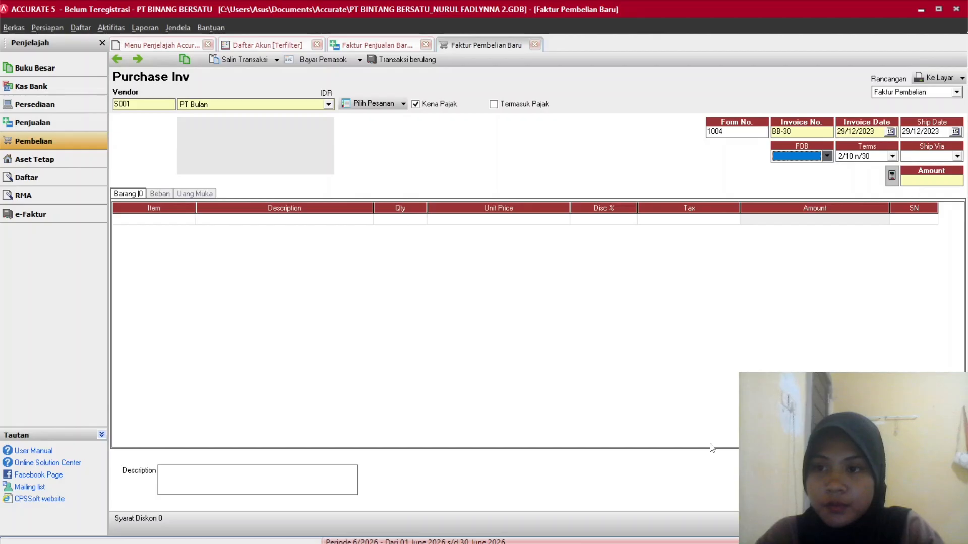
{"action": "left_click", "coordinate": [669, 538]}
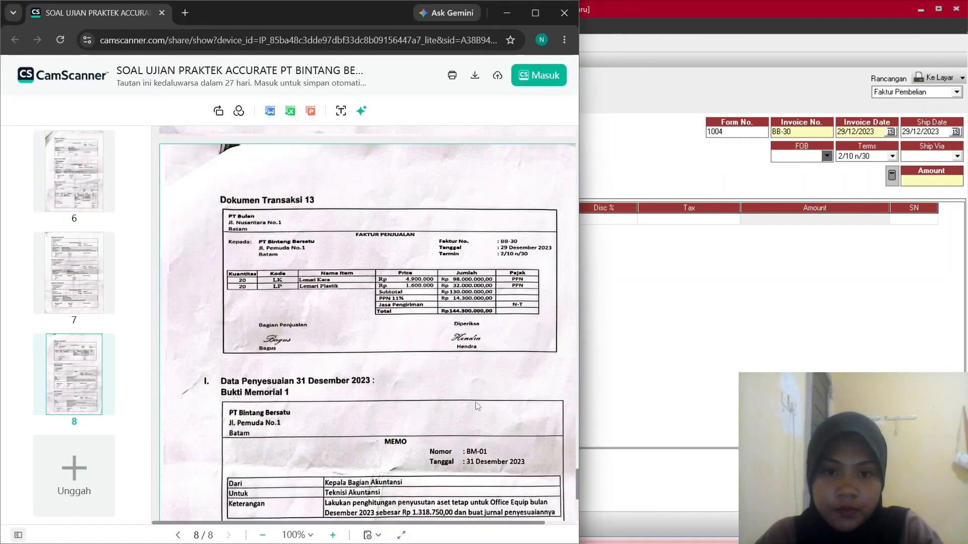
Add Lemari Kaca (LK) as the first item line with quantity 20.
{"action": "left_click", "coordinate": [766, 367]}
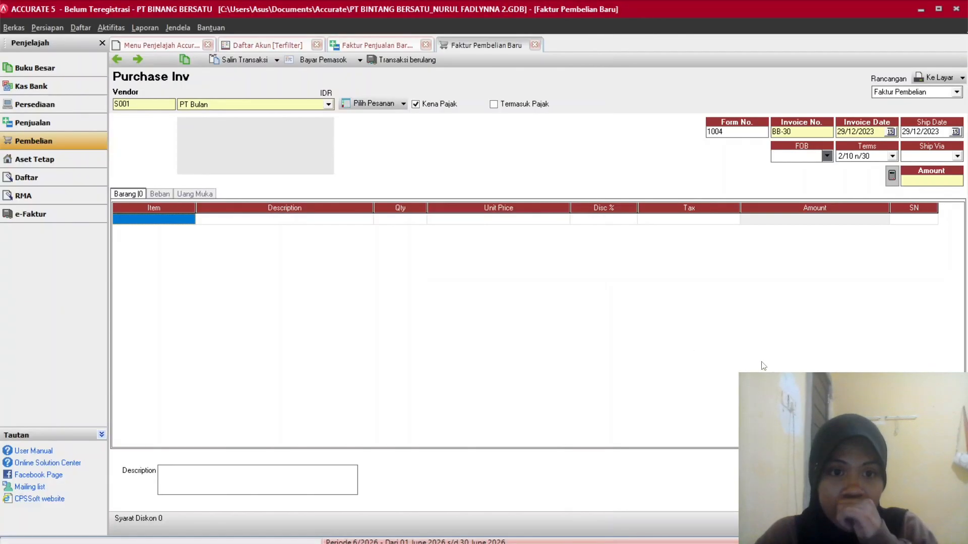
{"action": "left_click", "coordinate": [165, 216]}
{"action": "left_click", "coordinate": [197, 224]}
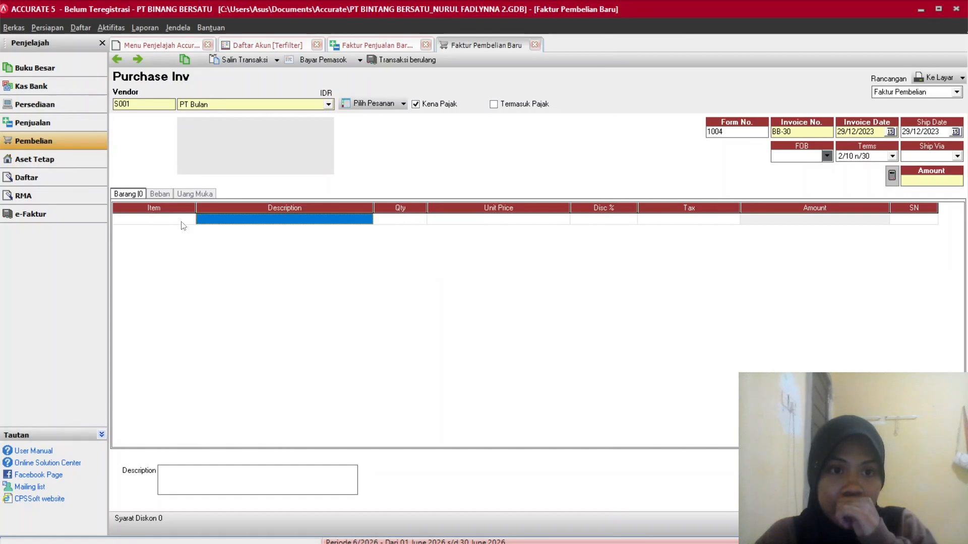
{"action": "left_click", "coordinate": [181, 222]}
{"action": "left_click", "coordinate": [191, 221]}
{"action": "left_click", "coordinate": [191, 220]}
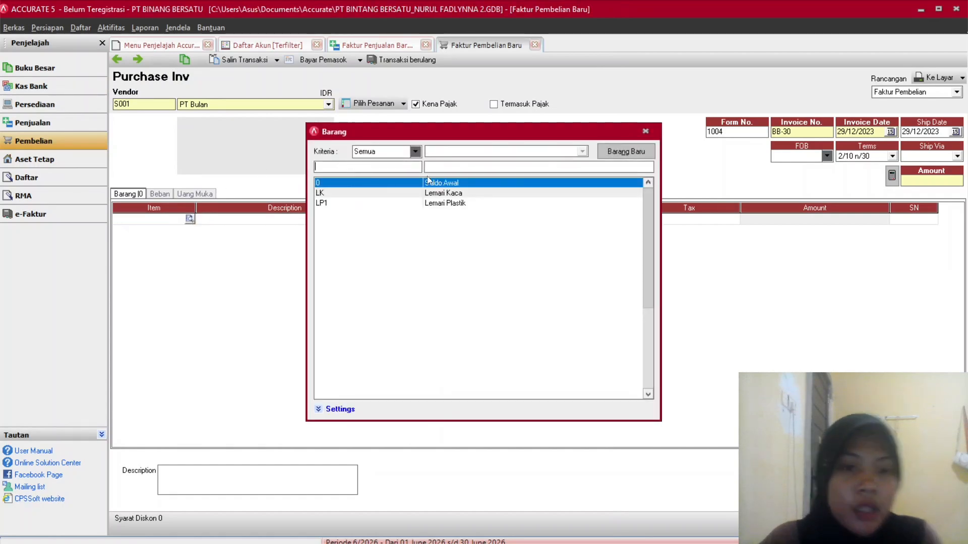
{"action": "double_click", "coordinate": [413, 193]}
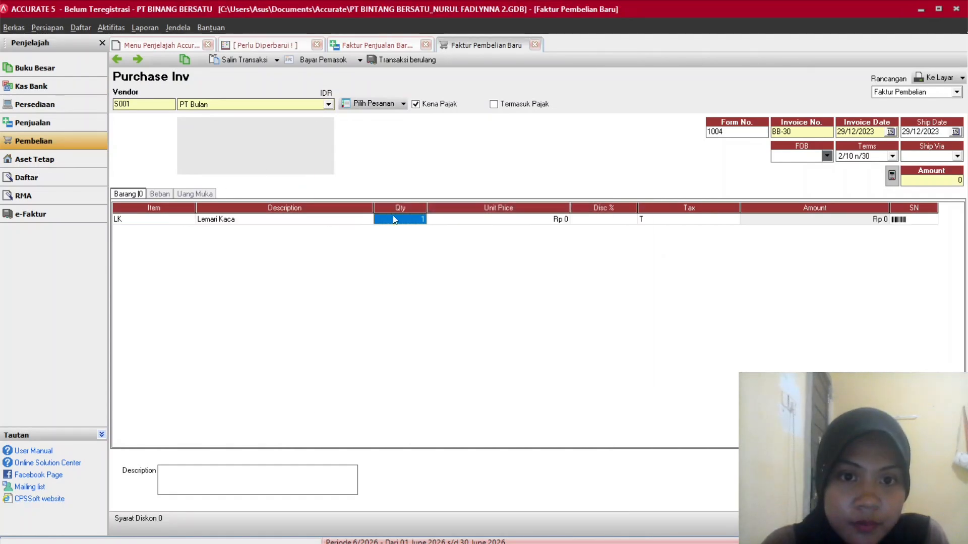
{"action": "type", "text": "20"}
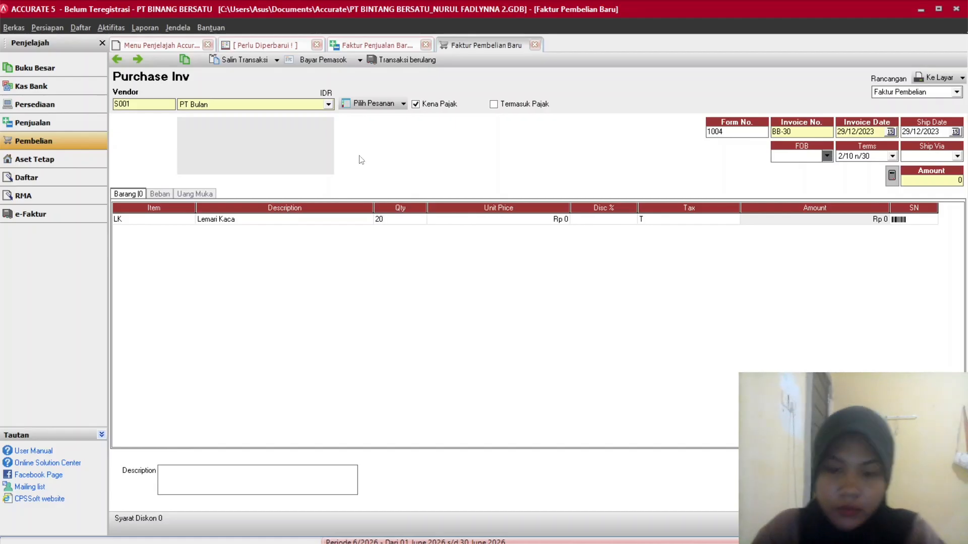
{"action": "key", "text": "Tab"}
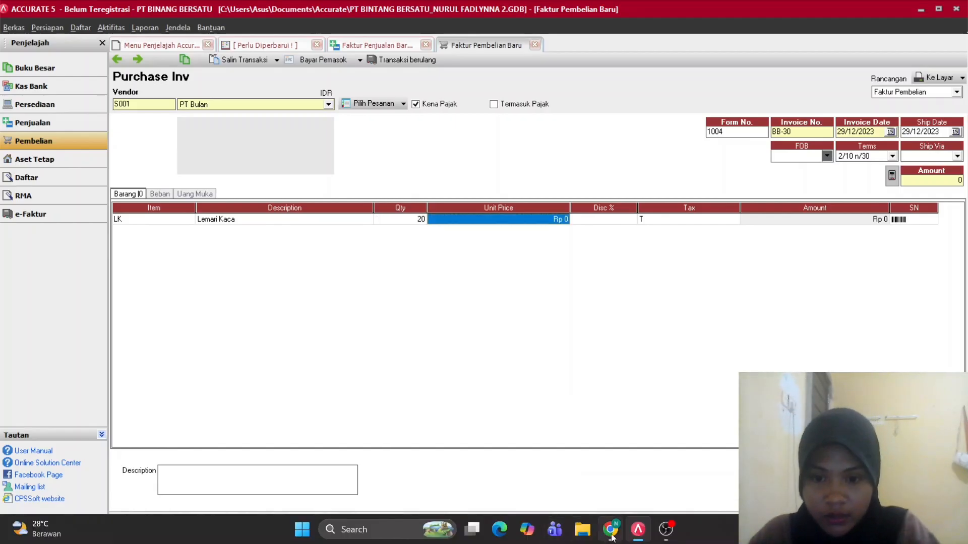
Enter the Lemari Kaca unit price of Rp 4.900.000 from the scanned invoice.
{"action": "left_click", "coordinate": [610, 530]}
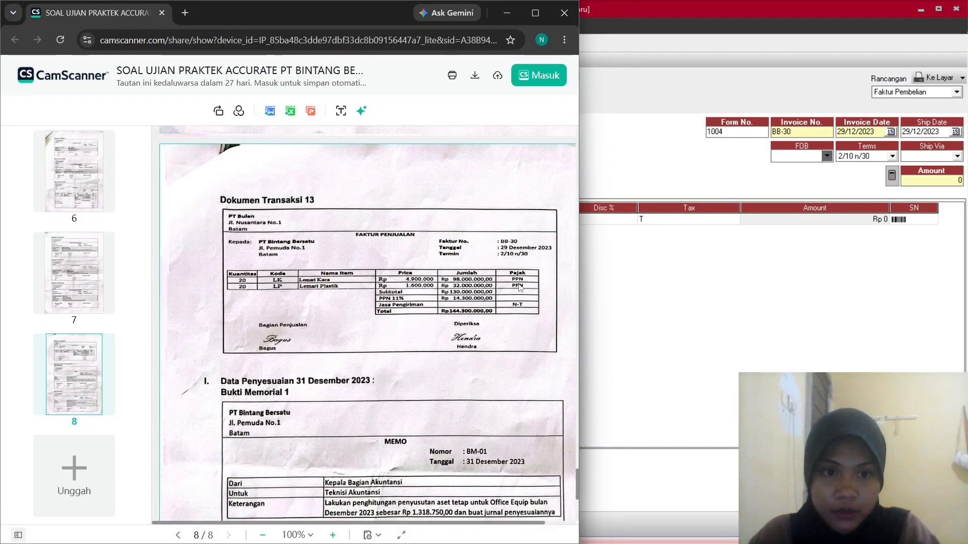
{"action": "left_click", "coordinate": [656, 248]}
{"action": "type", "text": "4900000"}
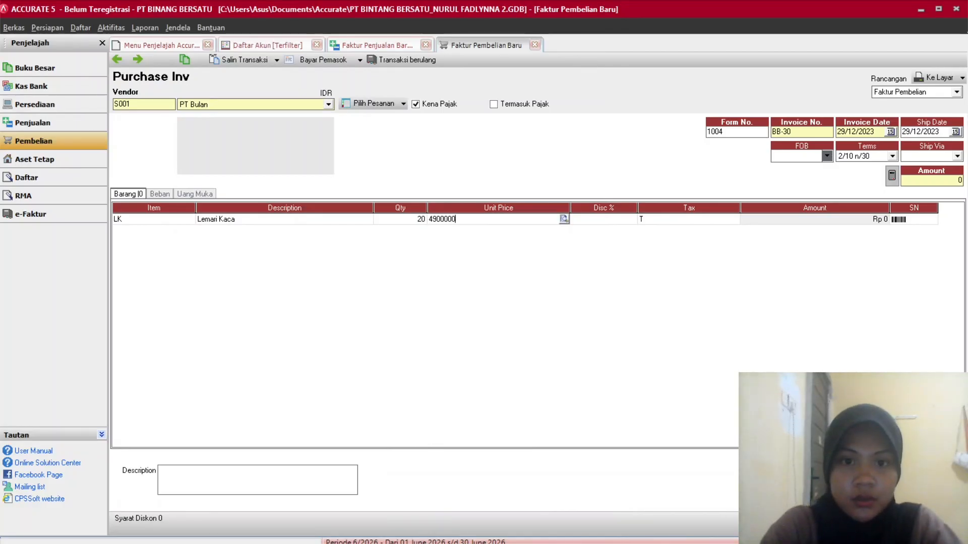
{"action": "key", "text": "Tab"}
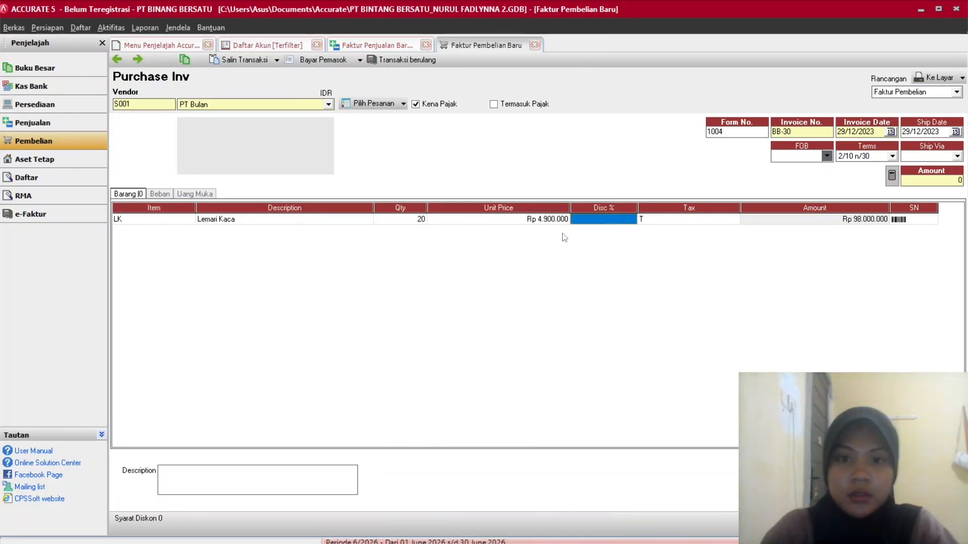
{"action": "key", "text": "Tab"}
{"action": "key", "text": "Tab"}
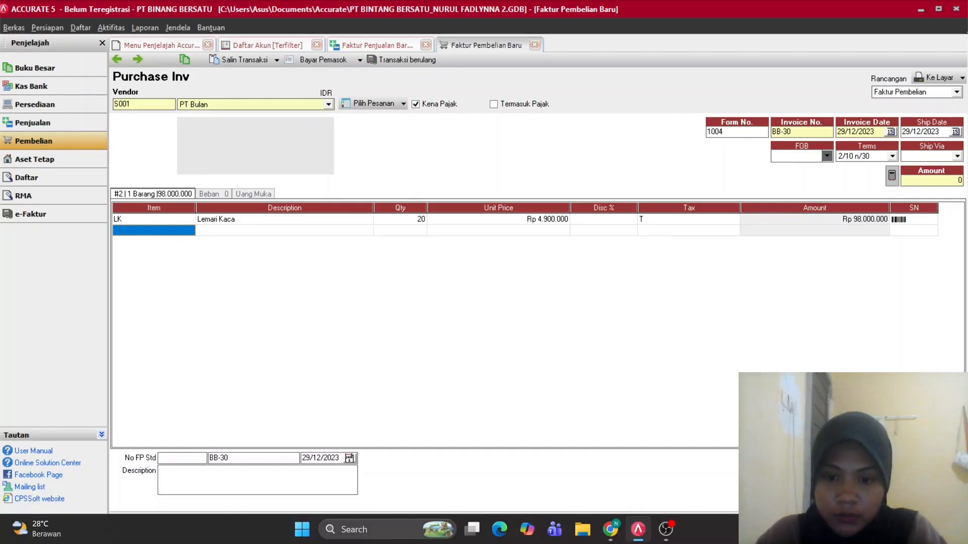
{"action": "left_click", "coordinate": [612, 532]}
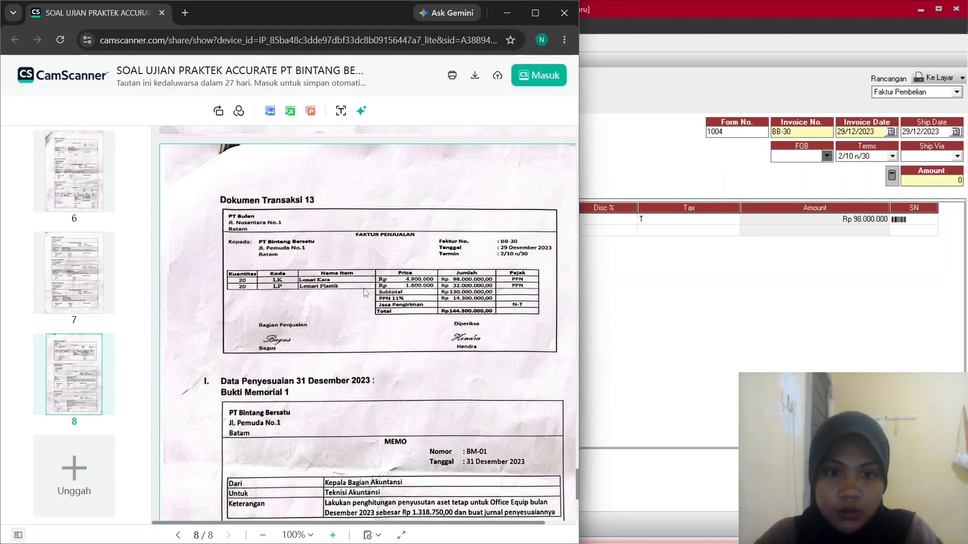
{"action": "left_click", "coordinate": [787, 324]}
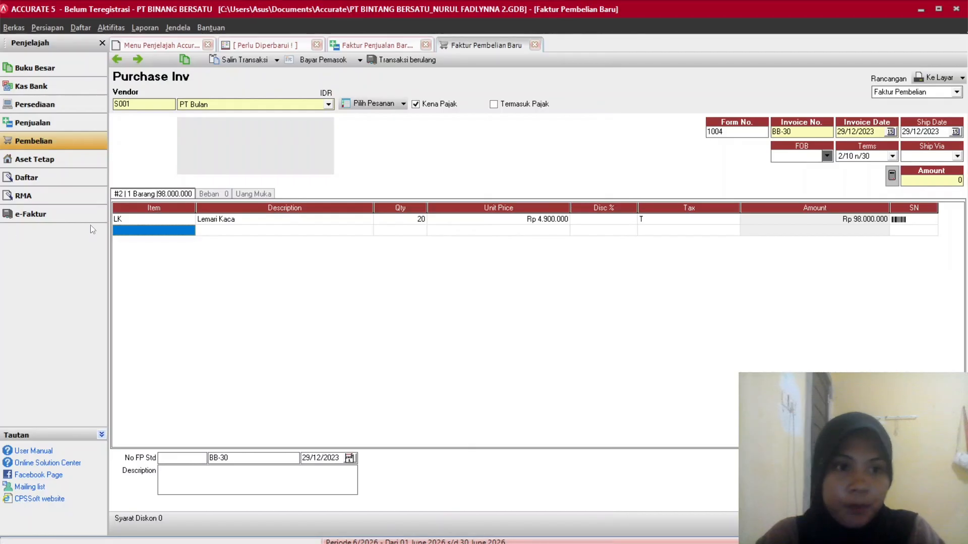
Remove the stray Saldo Awal line that was picked for the second row.
{"action": "left_click", "coordinate": [186, 231]}
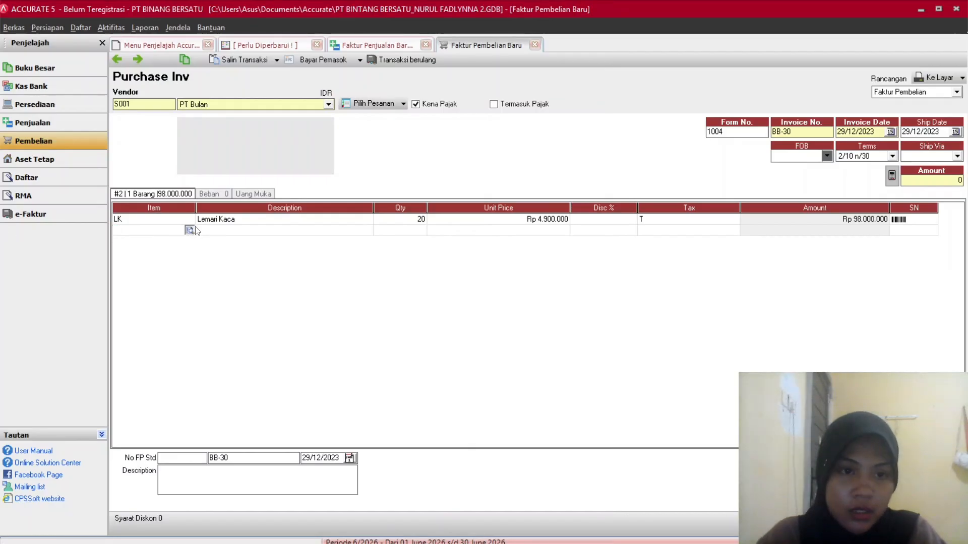
{"action": "double_click", "coordinate": [334, 207]}
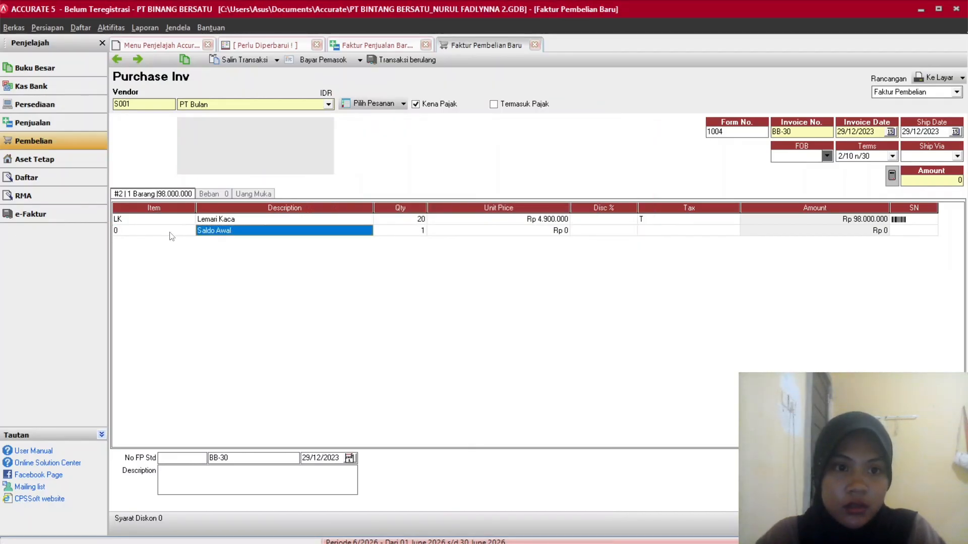
{"action": "left_click", "coordinate": [185, 233]}
{"action": "left_click", "coordinate": [202, 233]}
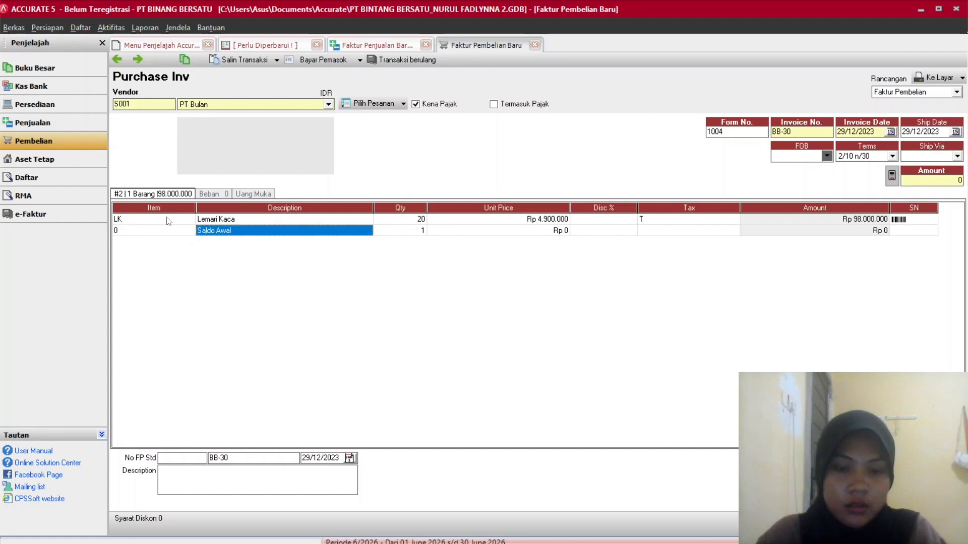
{"action": "key", "text": "ctrl+Delete"}
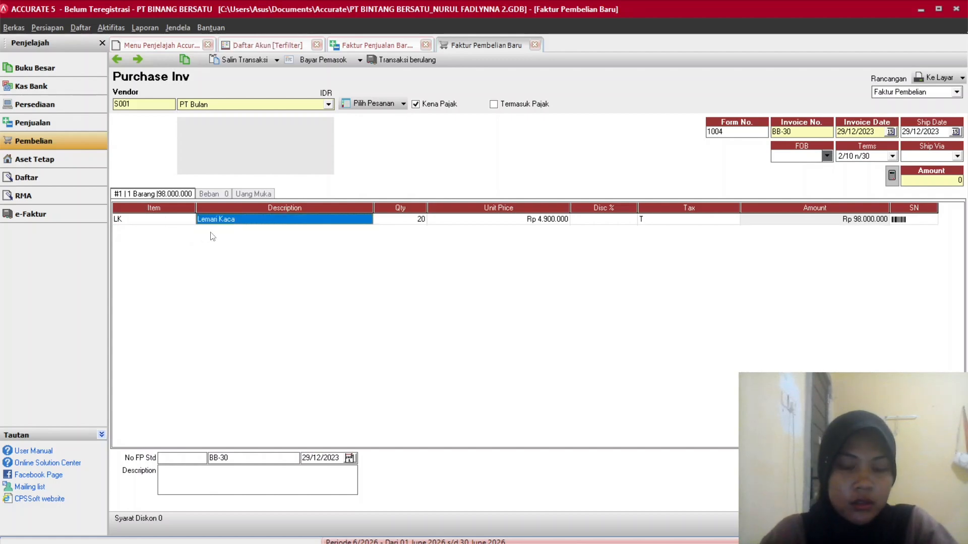
{"action": "key", "text": "Tab"}
{"action": "key", "text": "Tab"}
{"action": "key", "text": "Tab"}
{"action": "key", "text": "Tab"}
{"action": "key", "text": "Tab"}
{"action": "key", "text": "Tab"}
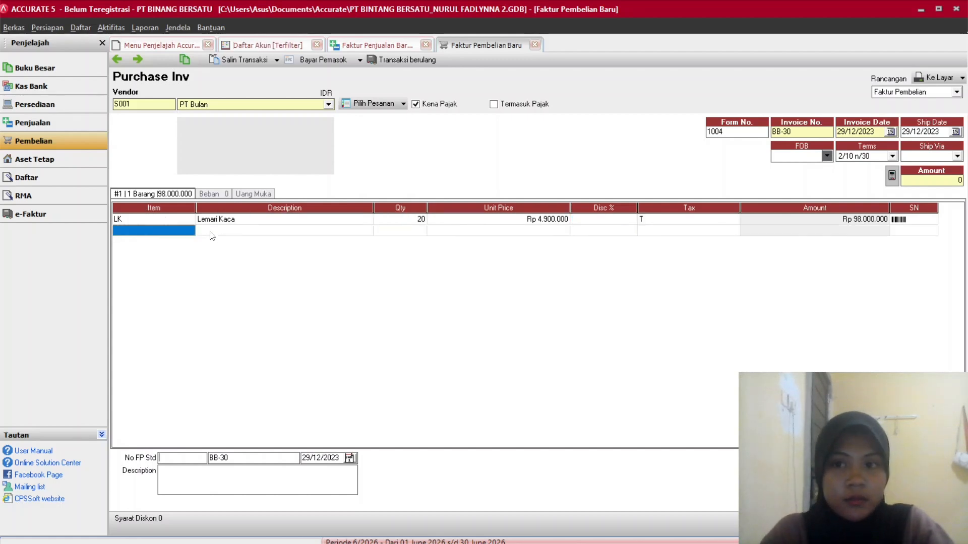
{"action": "key", "text": "Tab"}
{"action": "key", "text": "Tab"}
{"action": "key", "text": "Tab"}
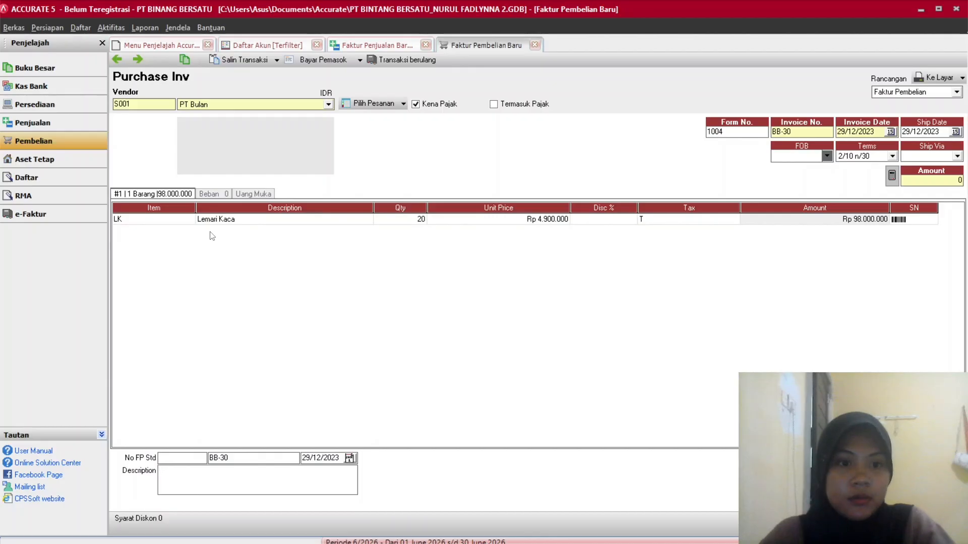
{"action": "key", "text": "Tab"}
{"action": "key", "text": "Tab"}
{"action": "key", "text": "Tab"}
{"action": "key", "text": "Tab"}
{"action": "key", "text": "Tab"}
{"action": "key", "text": "Tab"}
{"action": "key", "text": "Tab"}
{"action": "key", "text": "Tab"}
{"action": "key", "text": "Tab"}
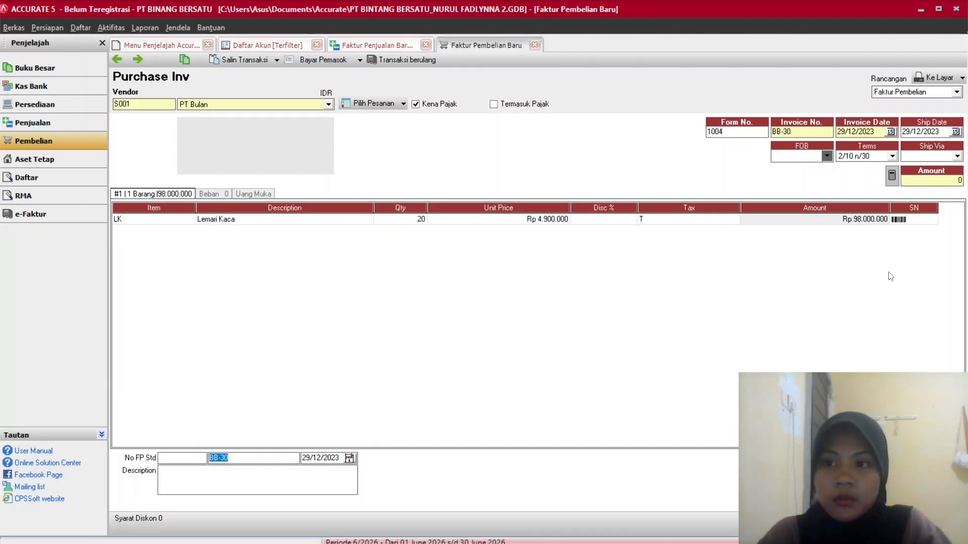
{"action": "left_click", "coordinate": [919, 224]}
Add a second line for 20 Lemari Plastik (LP1) at Rp 1.600.000 each.
{"action": "key", "text": "Down"}
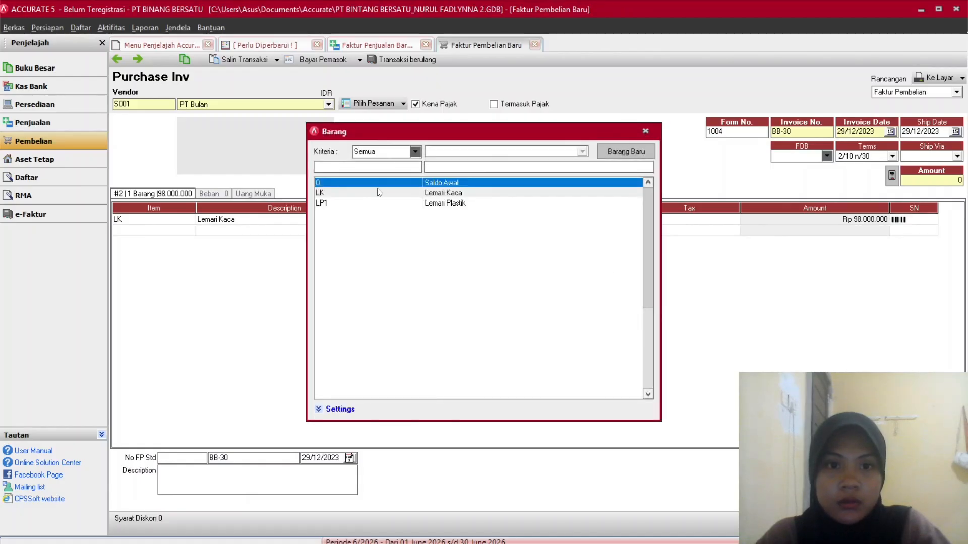
{"action": "double_click", "coordinate": [371, 203]}
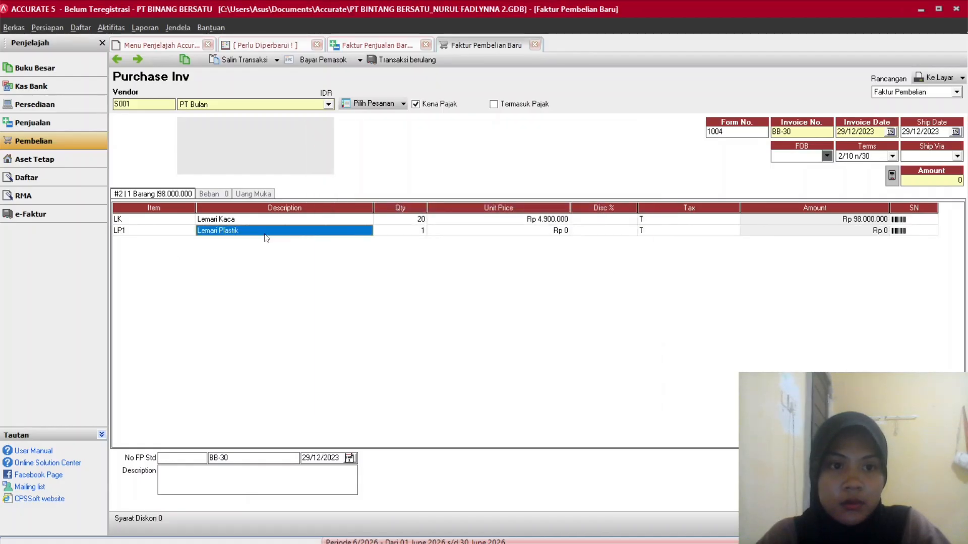
{"action": "left_click", "coordinate": [391, 233]}
{"action": "type", "text": "20"}
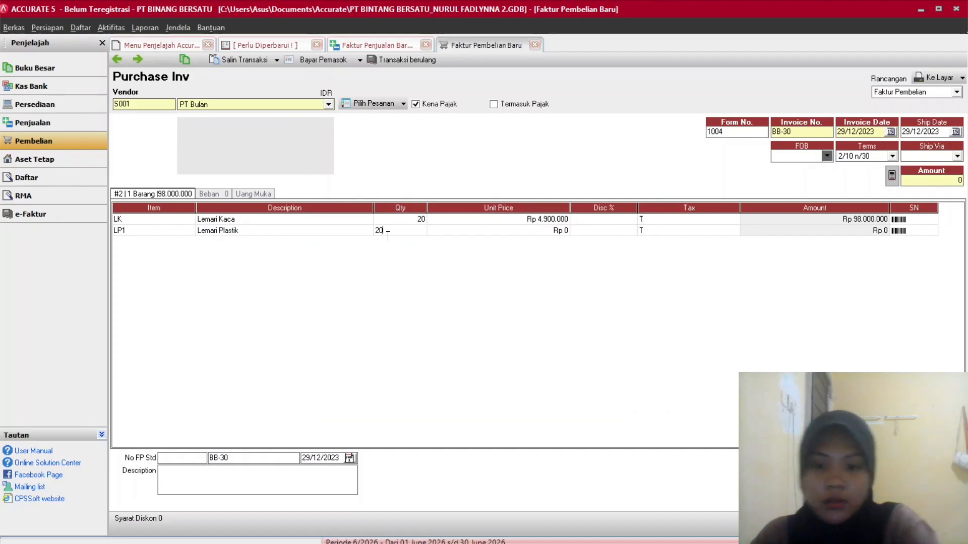
{"action": "key", "text": "Tab"}
{"action": "type", "text": "1"}
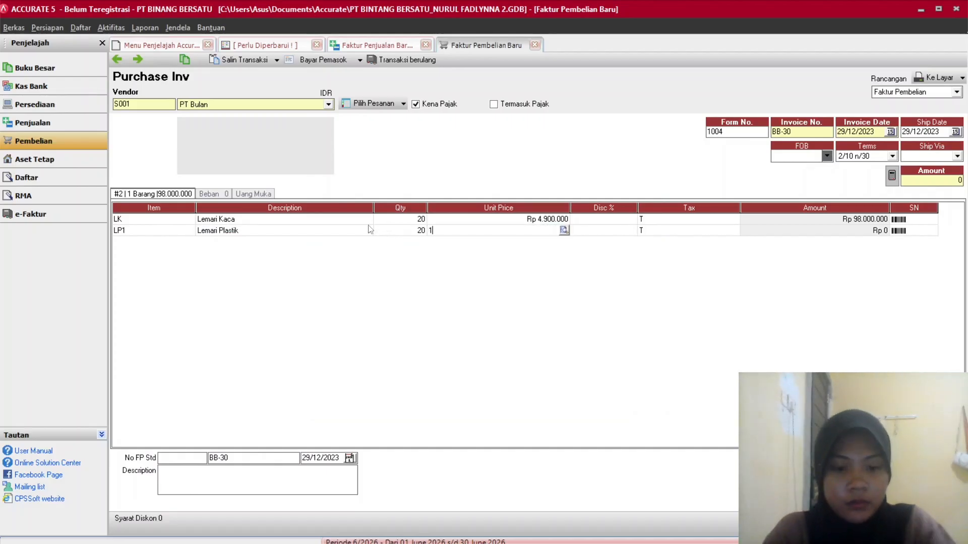
{"action": "type", "text": ".600.000"}
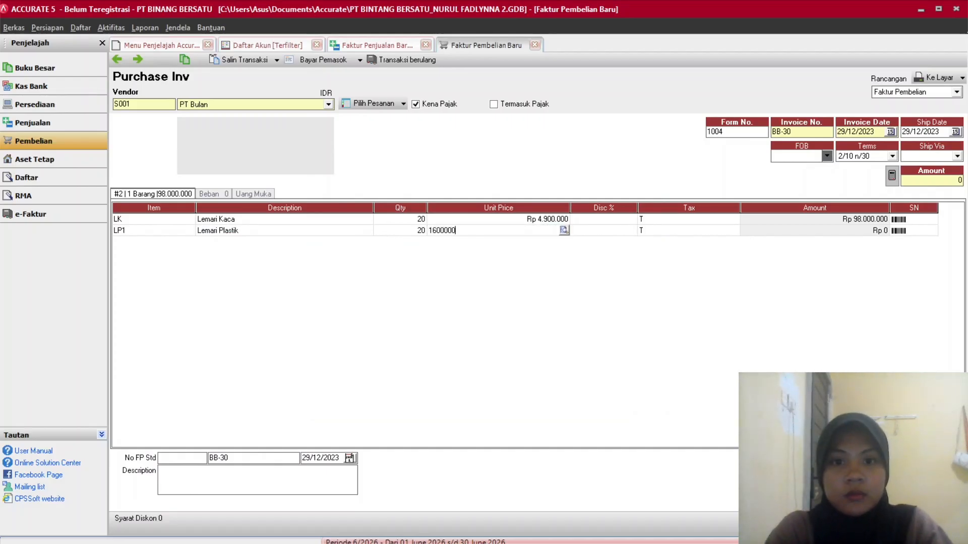
{"action": "key", "text": "Tab"}
{"action": "key", "text": "Tab"}
{"action": "key", "text": "Tab"}
{"action": "key", "text": "Tab"}
{"action": "key", "text": "Tab"}
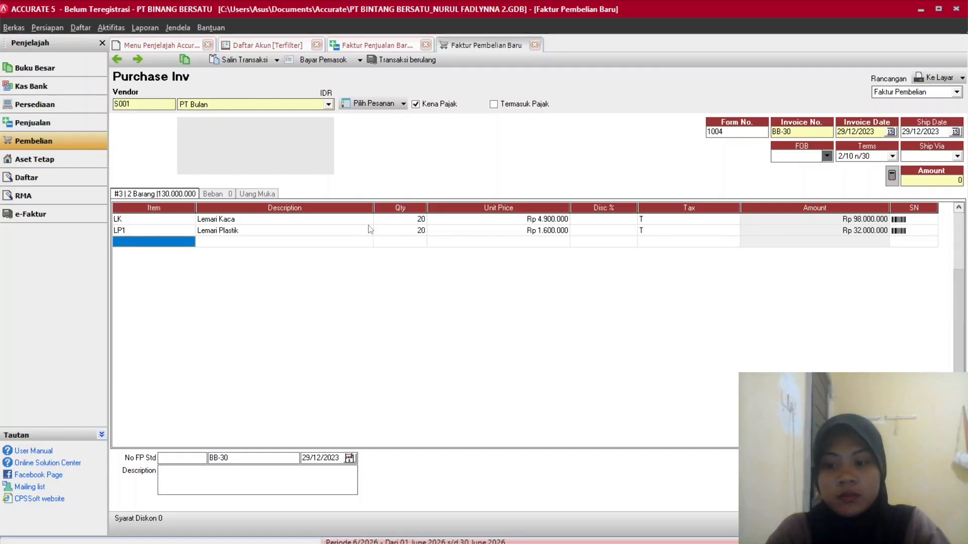
{"action": "key", "text": "Up"}
Recalculate the total to 144.300.000, add description PEMBELIAN BARANG DAGANG, and save the invoice.
{"action": "mouse_move", "coordinate": [313, 533]}
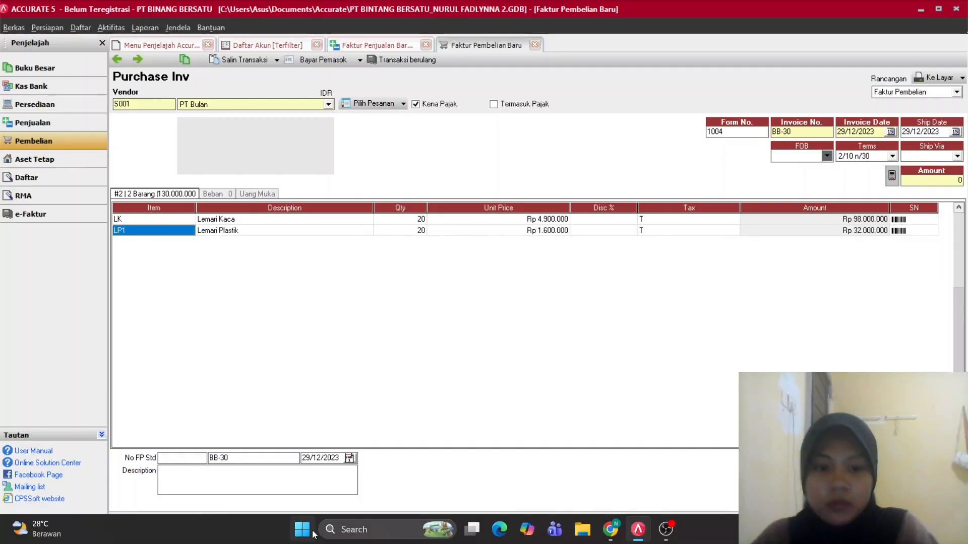
{"action": "left_click", "coordinate": [610, 529]}
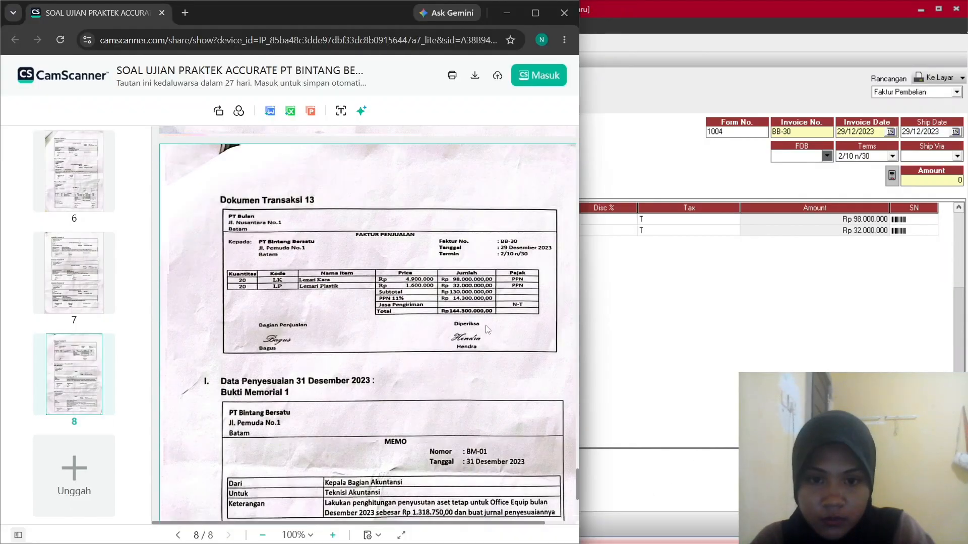
{"action": "left_click", "coordinate": [763, 367]}
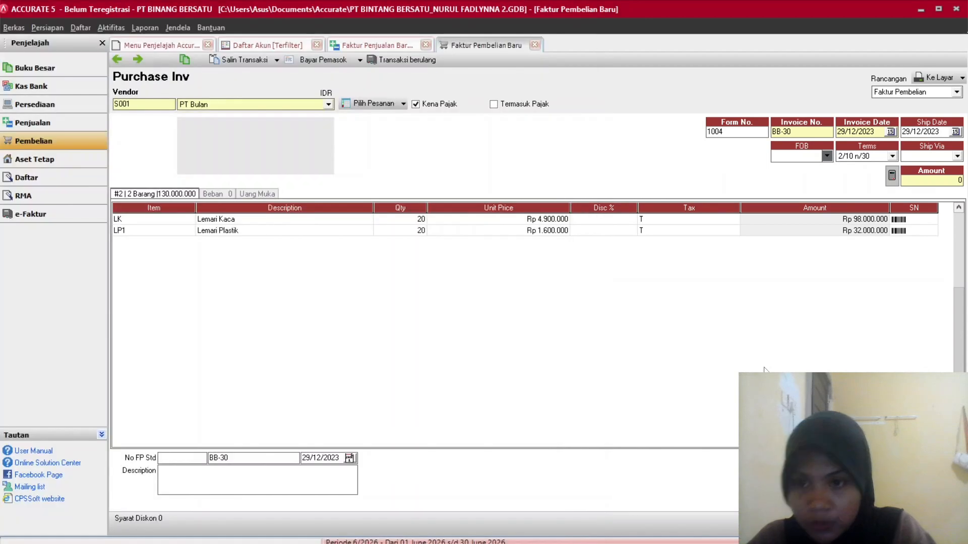
{"action": "left_click", "coordinate": [892, 177]}
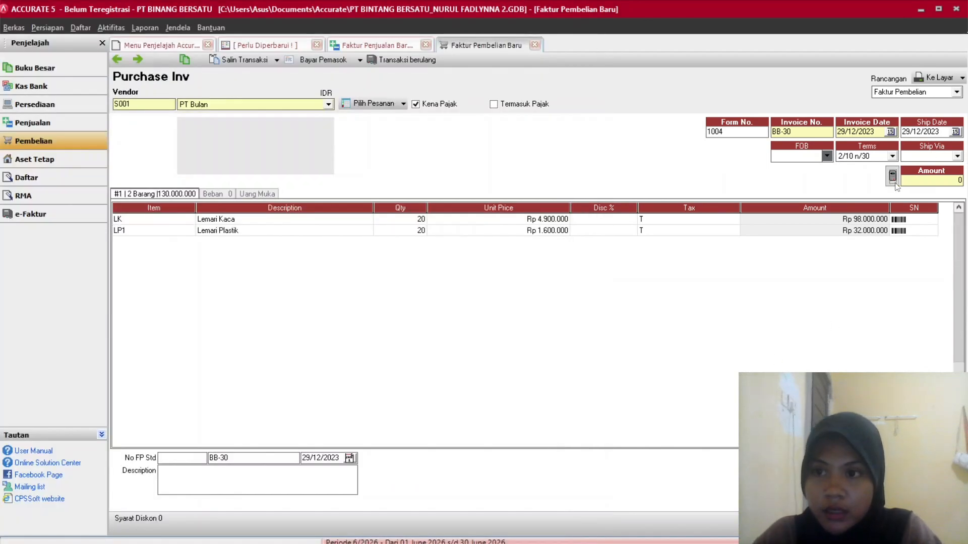
{"action": "left_click", "coordinate": [219, 483]}
{"action": "type", "text": "PEMBELIAN BARANG DAGANG"}
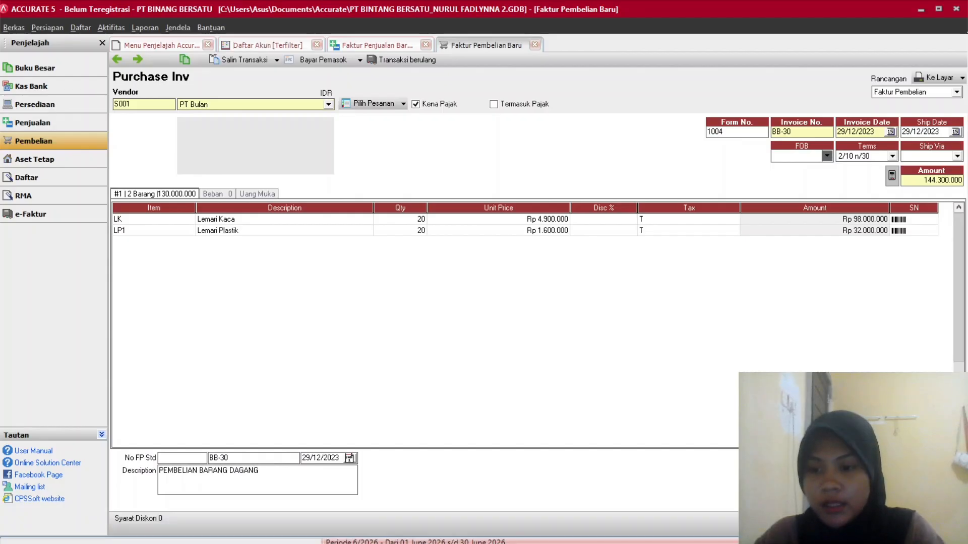
{"action": "left_click", "coordinate": [932, 524]}
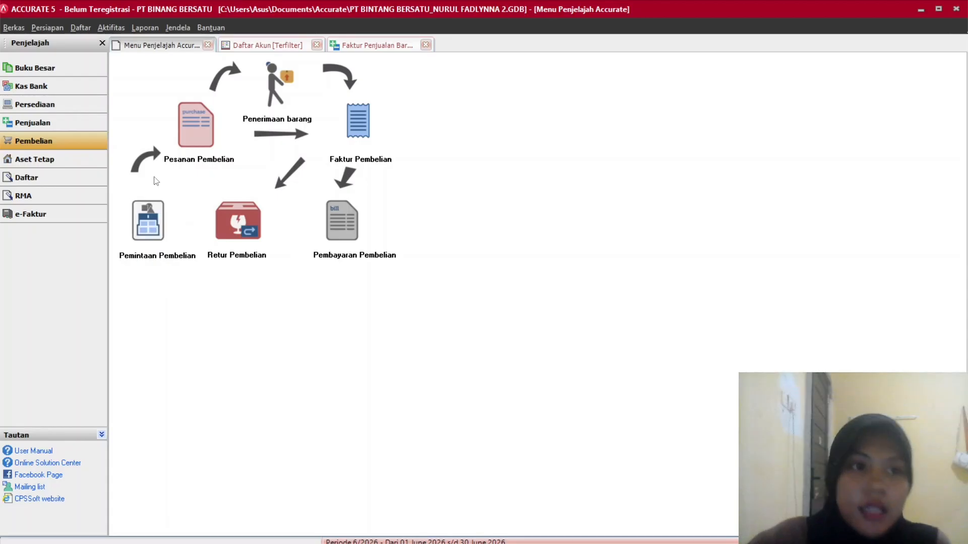
Run the Keseluruhan Jurnal ledger report from 01 Nov 2023, then close it.
{"action": "left_click", "coordinate": [67, 68]}
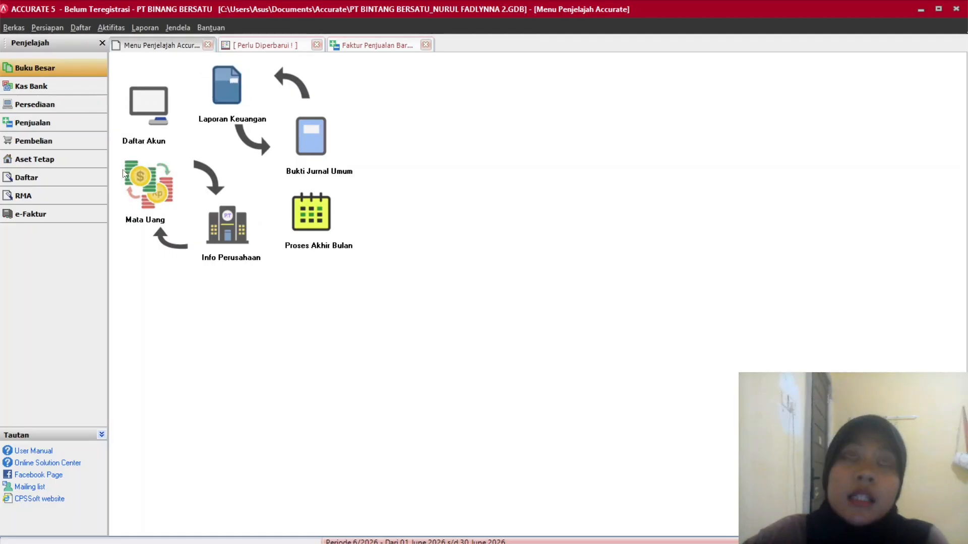
{"action": "left_click", "coordinate": [226, 87]}
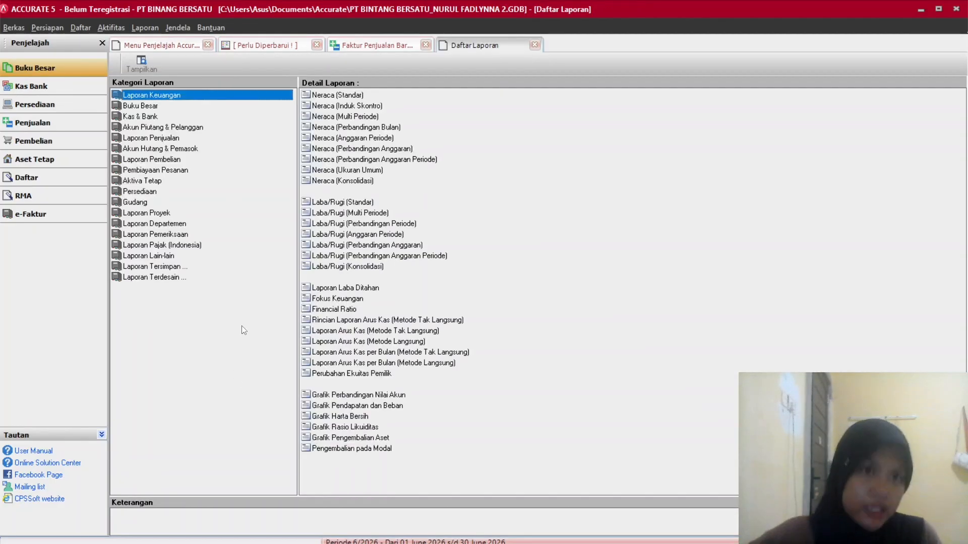
{"action": "left_click", "coordinate": [132, 105]}
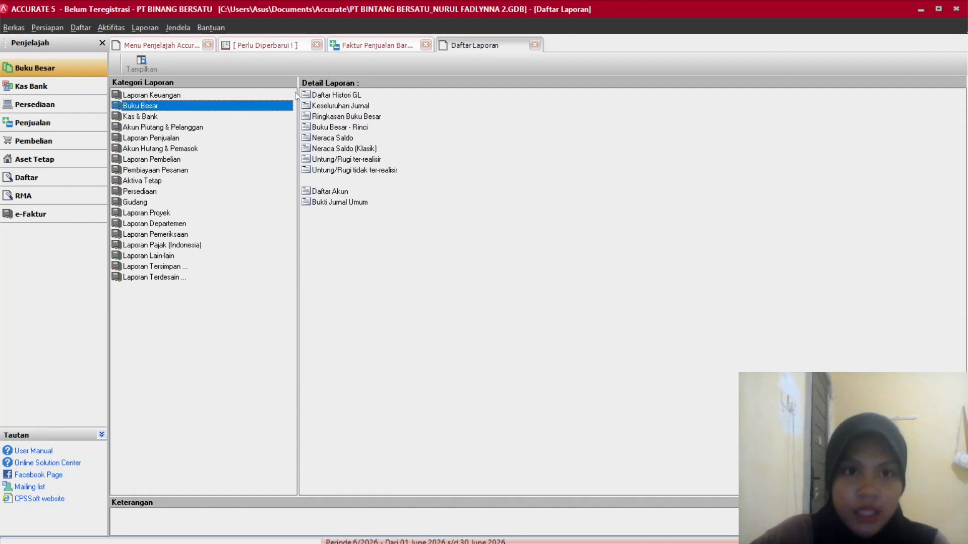
{"action": "left_click", "coordinate": [342, 109]}
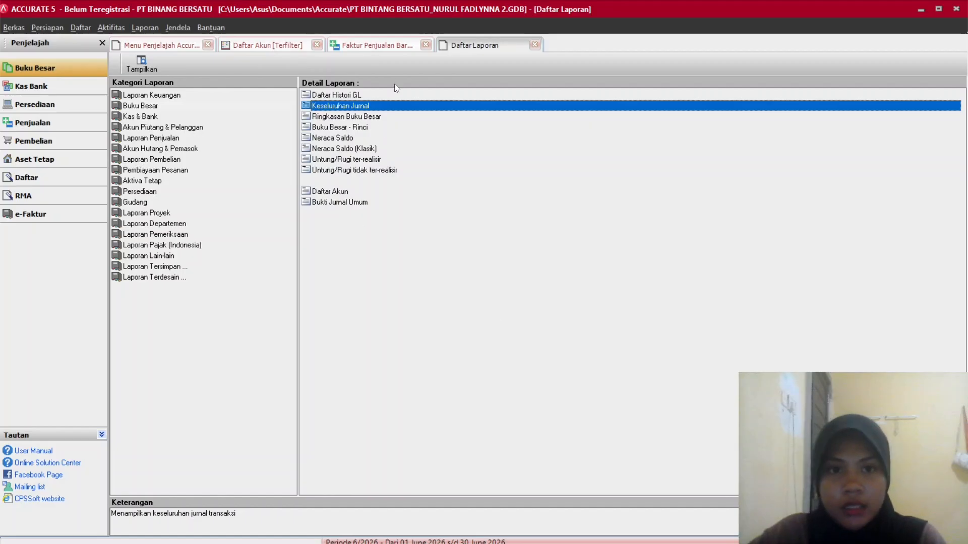
{"action": "double_click", "coordinate": [361, 110]}
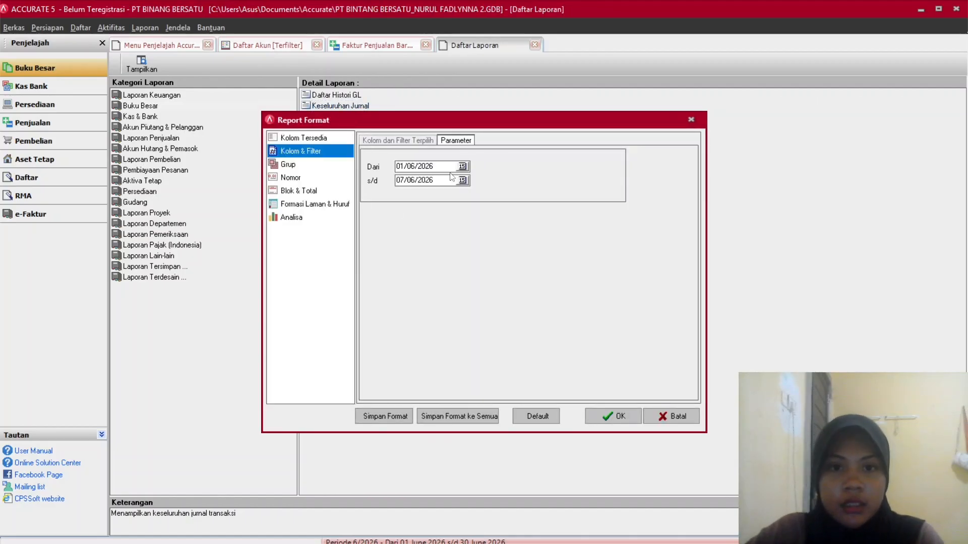
{"action": "double_click", "coordinate": [428, 167]}
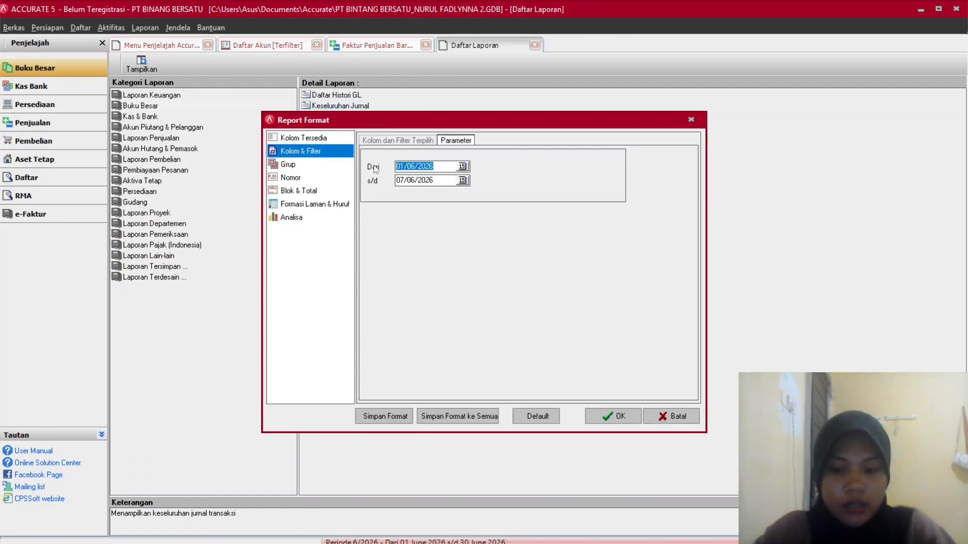
{"action": "type", "text": "0"}
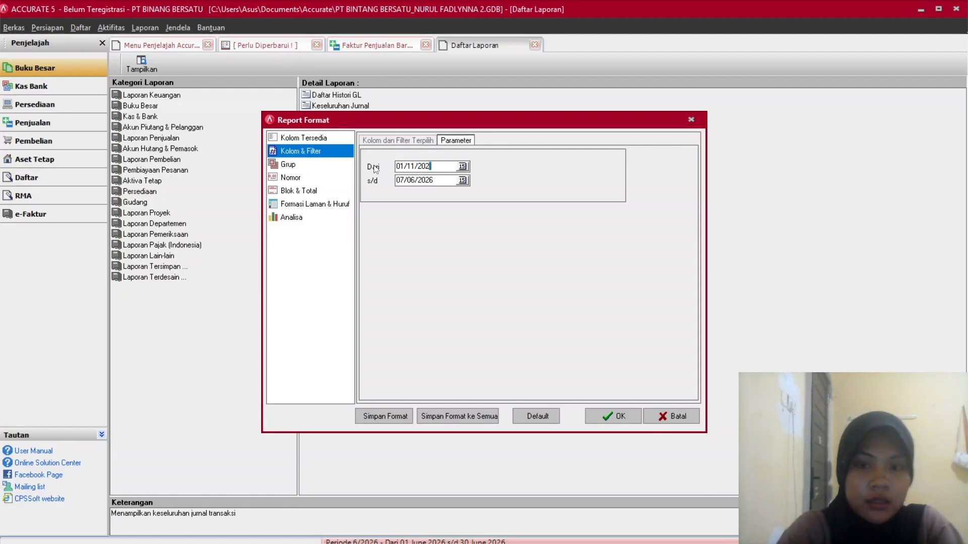
{"action": "key", "text": "Return"}
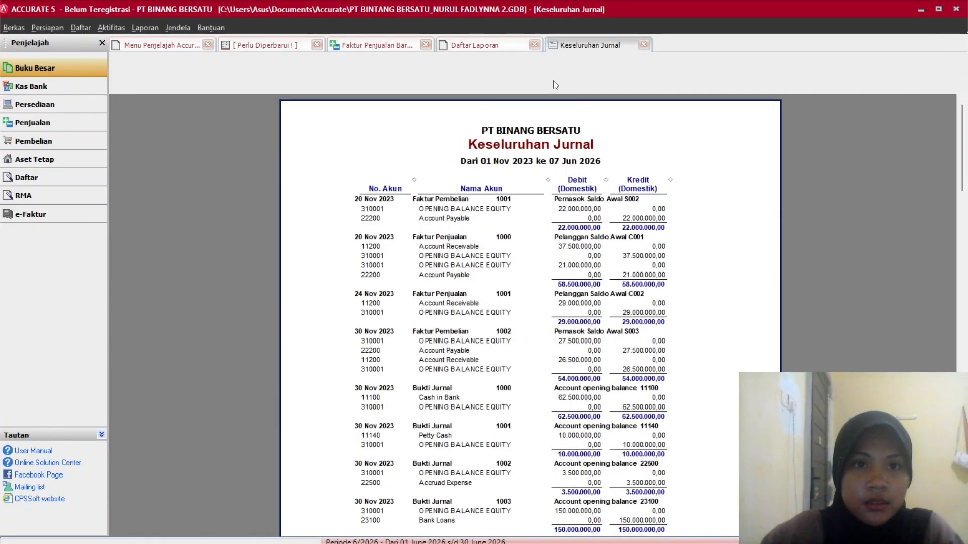
{"action": "left_click", "coordinate": [643, 46]}
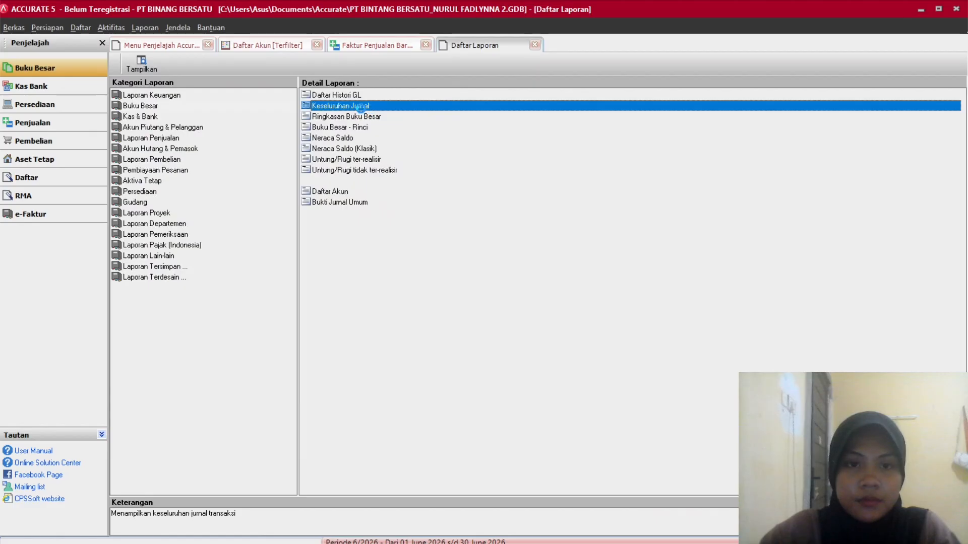
Run the Keseluruhan Jurnal report for 01/12/2023 to 30/12/2023.
{"action": "double_click", "coordinate": [373, 107]}
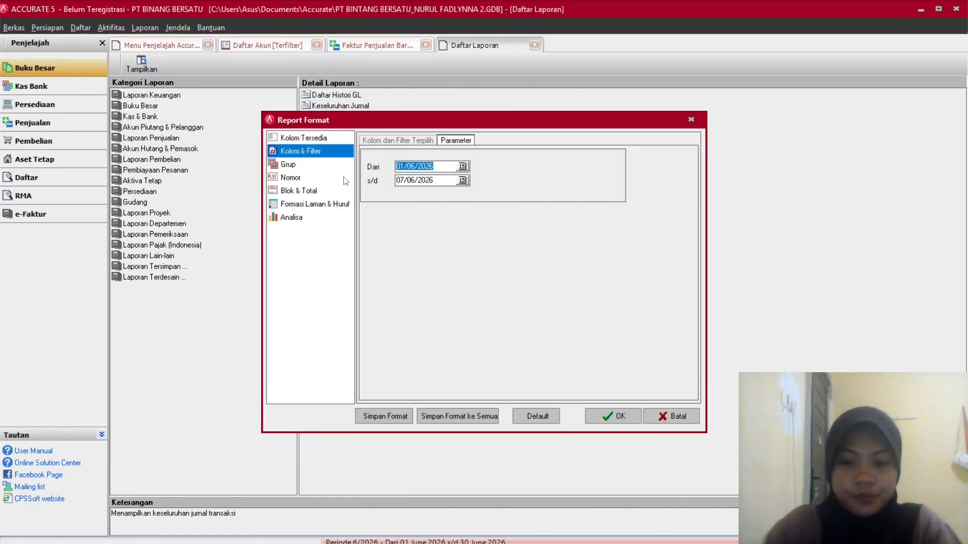
{"action": "type", "text": "01/"}
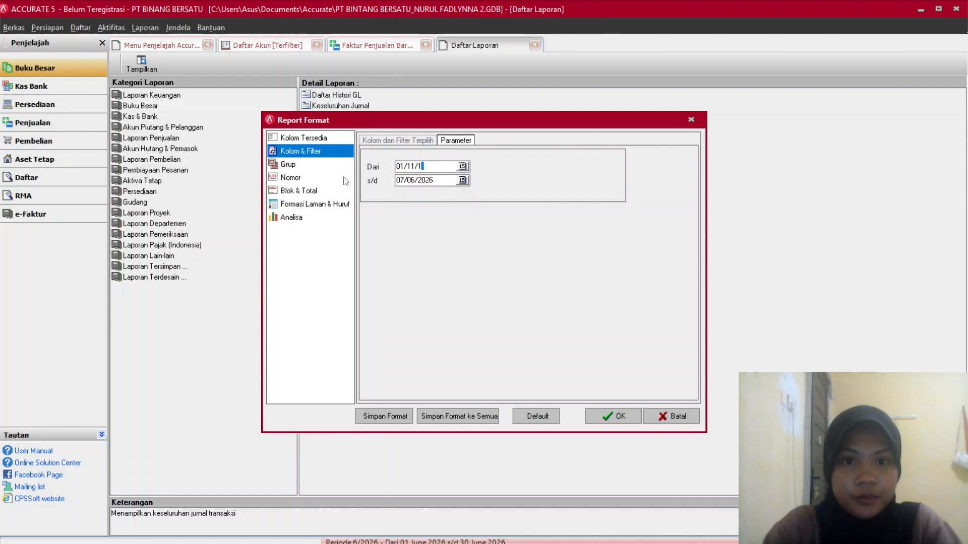
{"action": "type", "text": "12/202"}
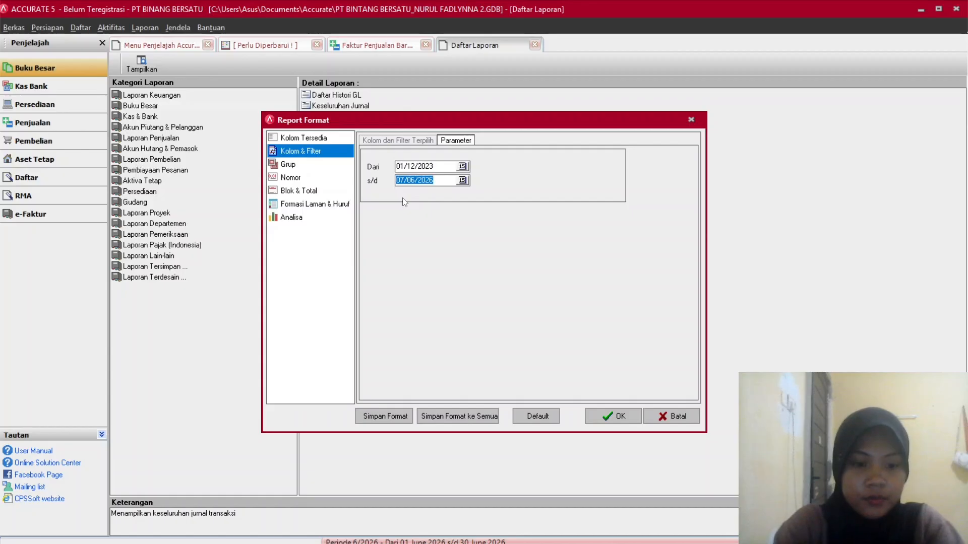
{"action": "type", "text": "3"}
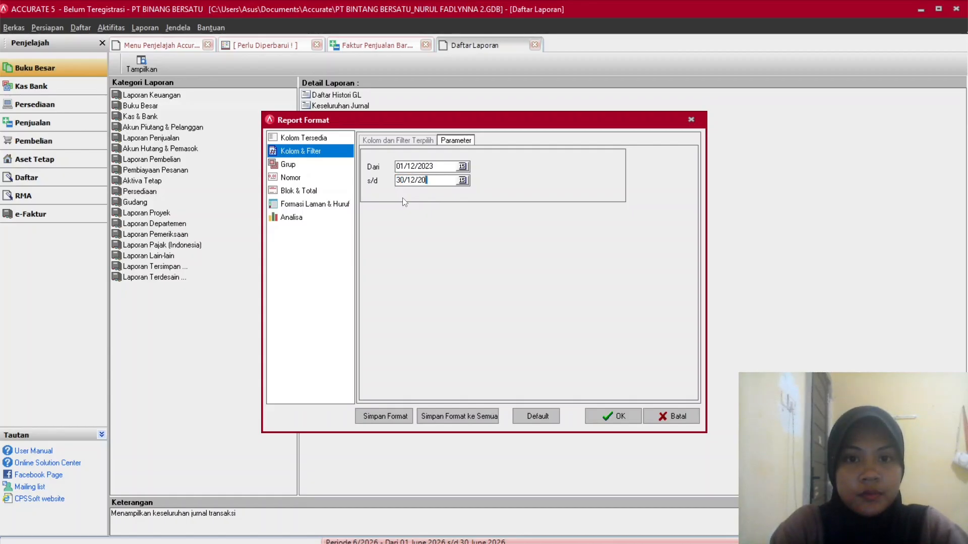
{"action": "left_click", "coordinate": [612, 416]}
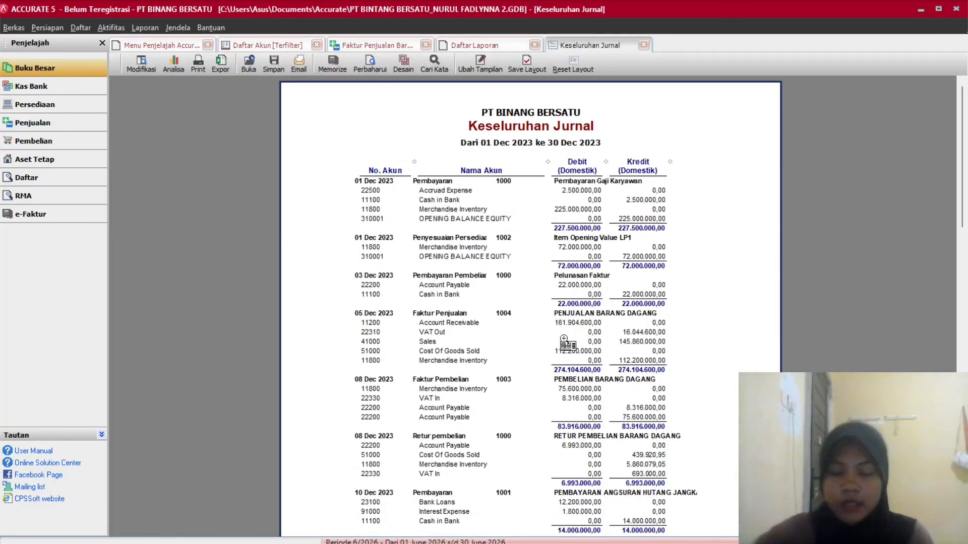
Scroll through the December 2023 journal entries to review them.
{"action": "scroll", "coordinate": [564, 343], "scroll_direction": "down", "scroll_amount": 5}
{"action": "scroll", "coordinate": [563, 343], "scroll_direction": "down", "scroll_amount": 10}
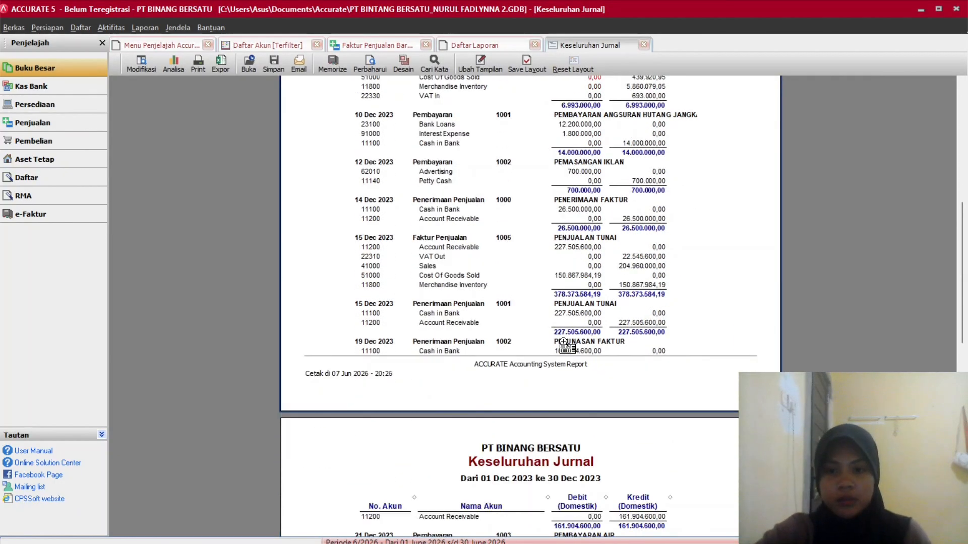
{"action": "scroll", "coordinate": [518, 375], "scroll_direction": "down", "scroll_amount": 4}
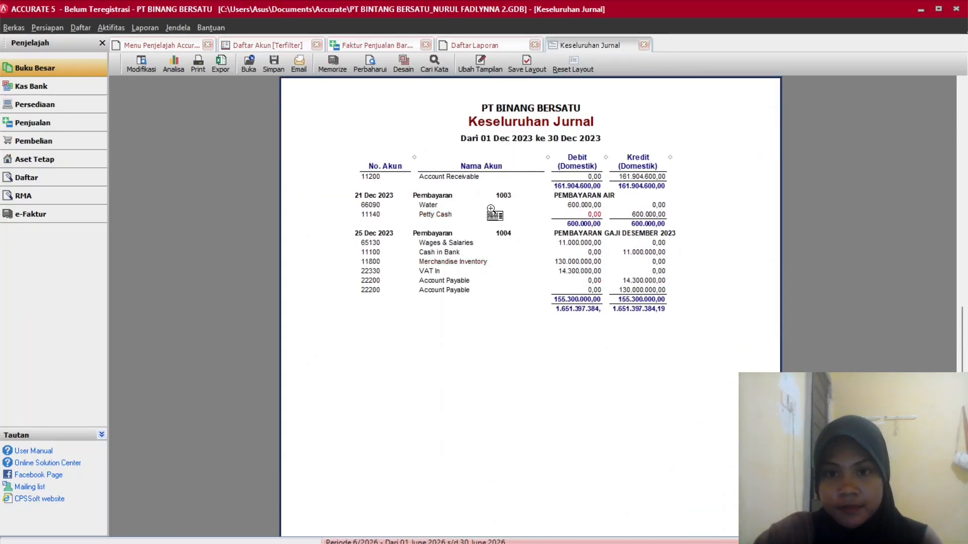
{"action": "scroll", "coordinate": [502, 277], "scroll_direction": "up", "scroll_amount": 10}
{"action": "scroll", "coordinate": [521, 276], "scroll_direction": "up", "scroll_amount": 7}
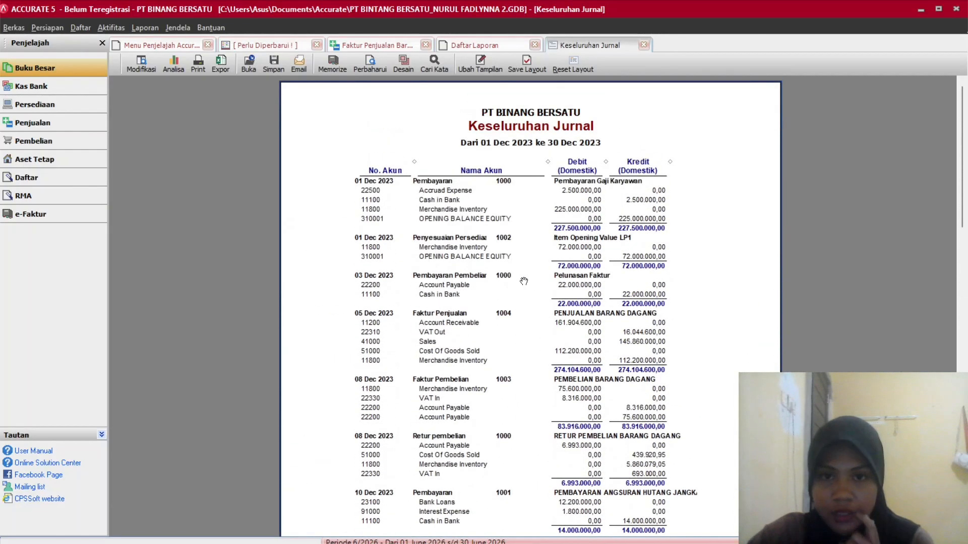
{"action": "scroll", "coordinate": [738, 244], "scroll_direction": "down", "scroll_amount": 6}
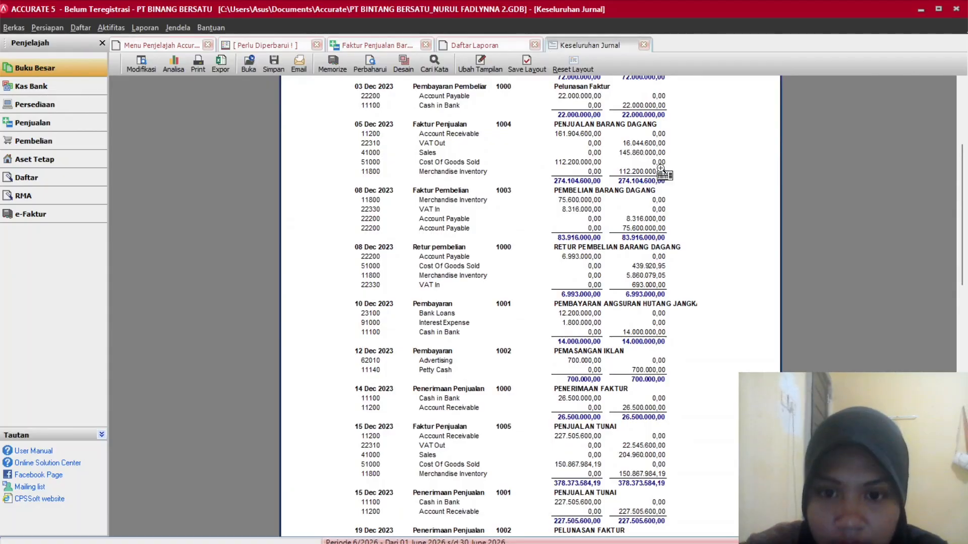
{"action": "scroll", "coordinate": [524, 298], "scroll_direction": "down", "scroll_amount": 5}
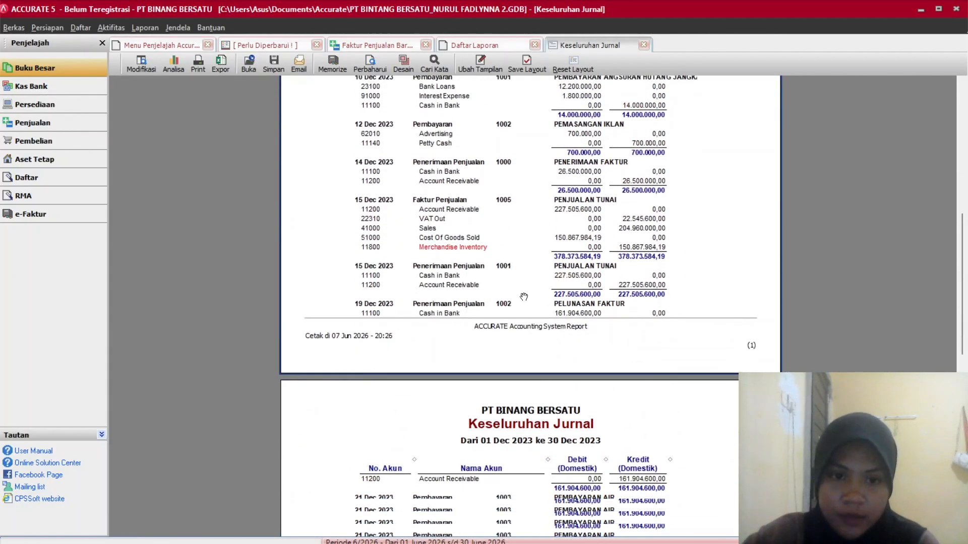
{"action": "scroll", "coordinate": [524, 298], "scroll_direction": "up", "scroll_amount": 4}
{"action": "scroll", "coordinate": [523, 298], "scroll_direction": "up", "scroll_amount": 6}
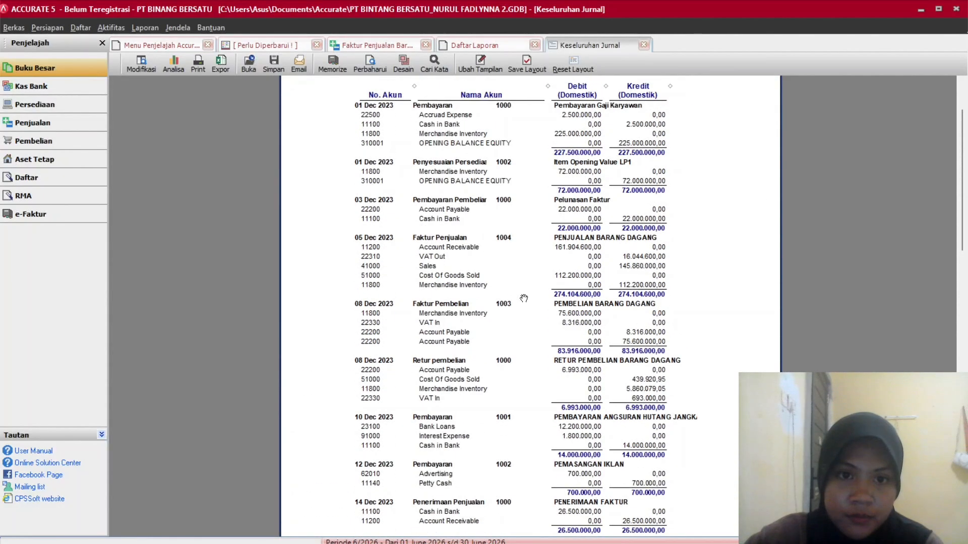
{"action": "scroll", "coordinate": [523, 298], "scroll_direction": "down", "scroll_amount": 15}
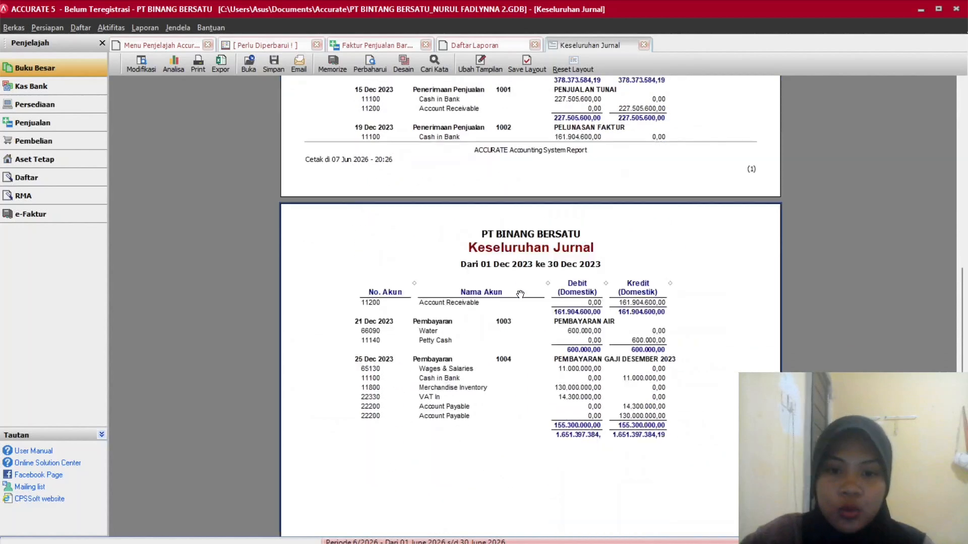
{"action": "scroll", "coordinate": [521, 294], "scroll_direction": "down", "scroll_amount": 2}
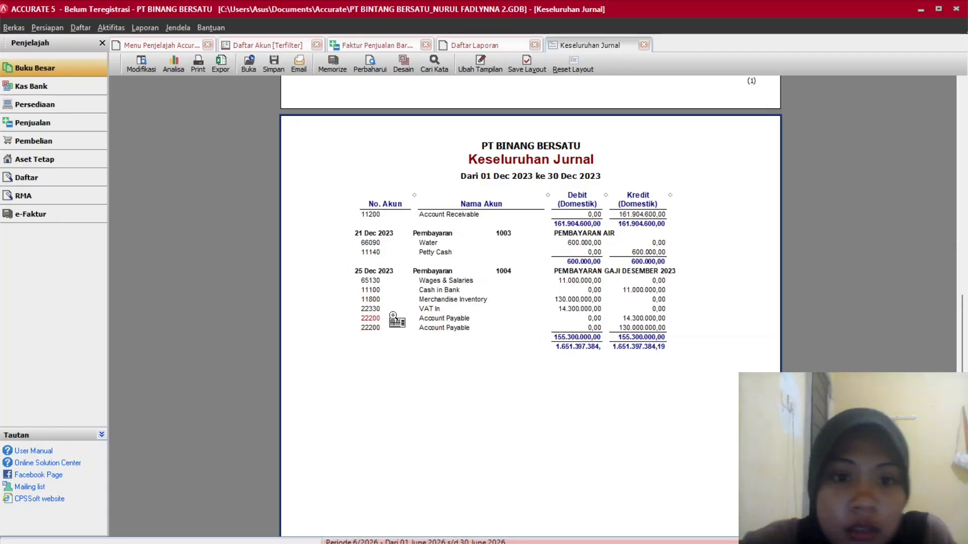
Refresh the report and confirm debit and credit totals of 1.651.397.384,19.
{"action": "left_click", "coordinate": [371, 64]}
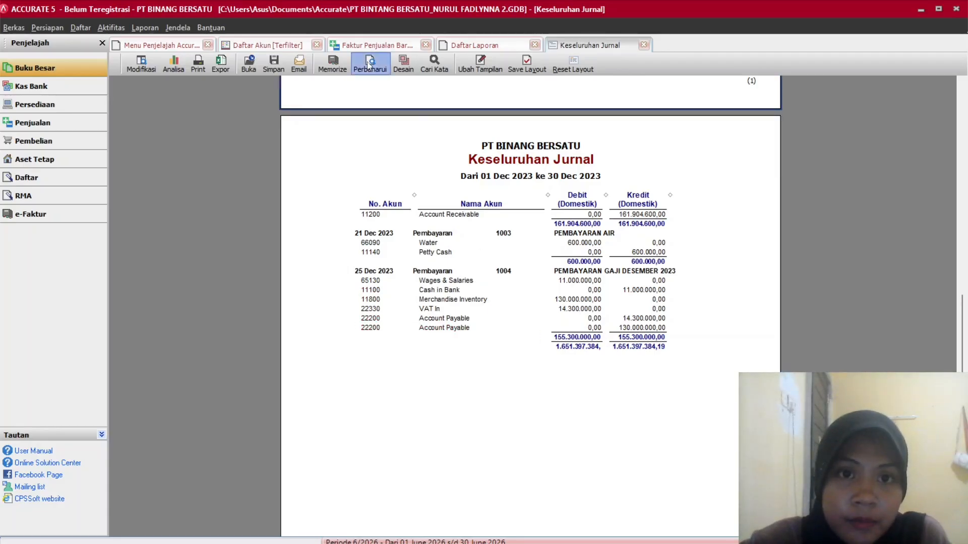
{"action": "scroll", "coordinate": [420, 409], "scroll_direction": "down", "scroll_amount": 3}
{"action": "scroll", "coordinate": [420, 410], "scroll_direction": "down", "scroll_amount": 10}
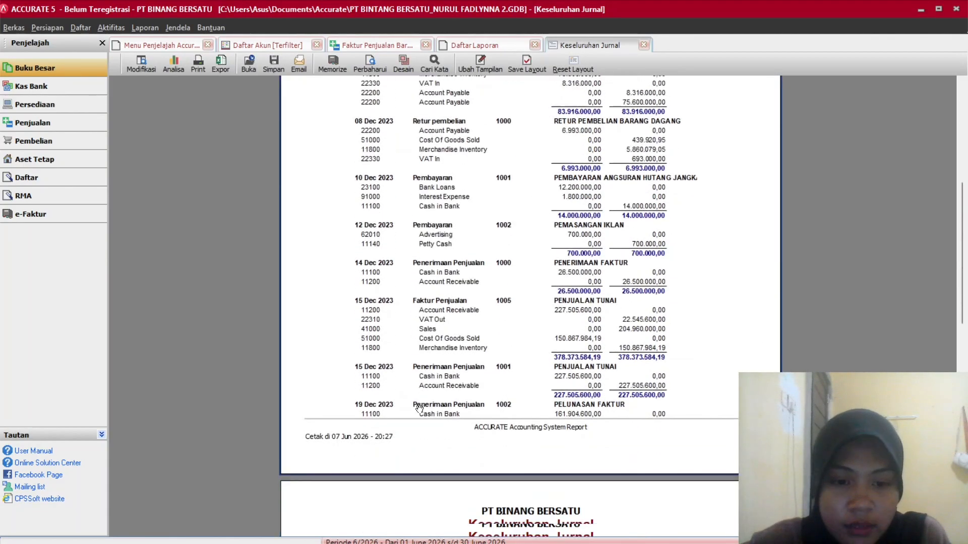
{"action": "scroll", "coordinate": [421, 401], "scroll_direction": "up", "scroll_amount": 12}
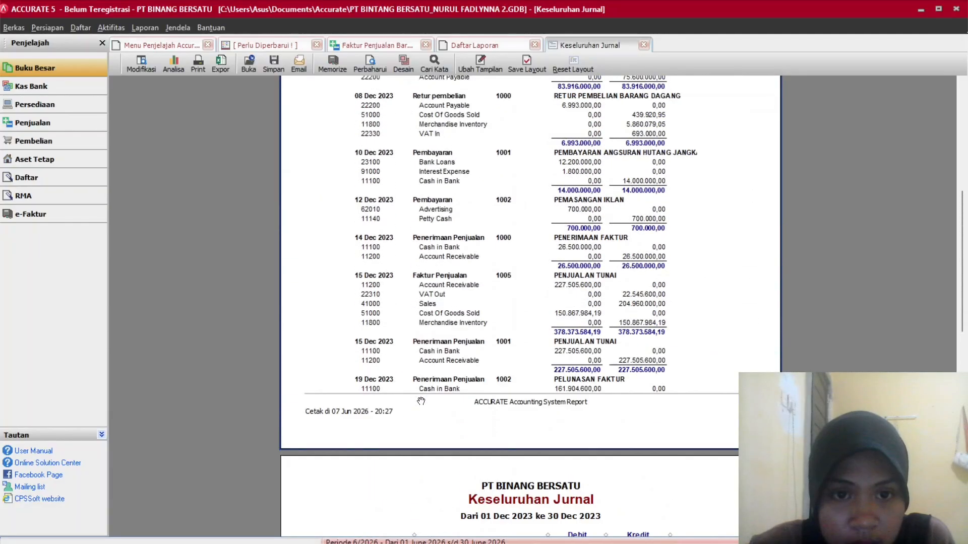
{"action": "scroll", "coordinate": [423, 399], "scroll_direction": "down", "scroll_amount": 12}
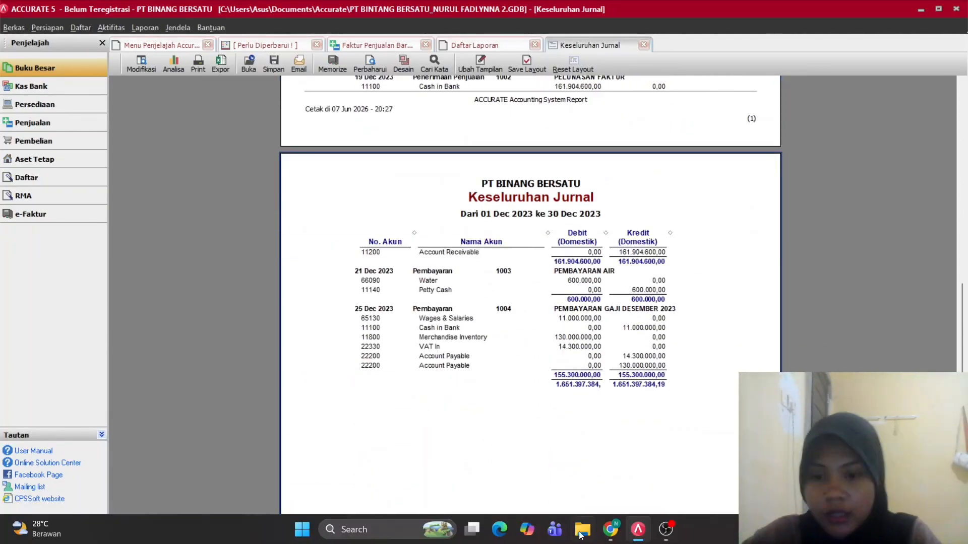
{"action": "left_click", "coordinate": [610, 529]}
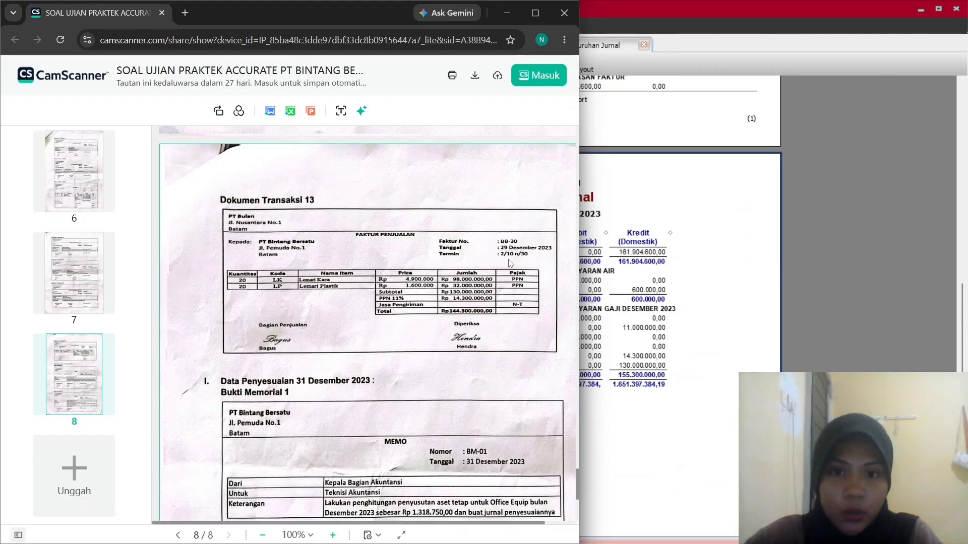
{"action": "left_click", "coordinate": [801, 283]}
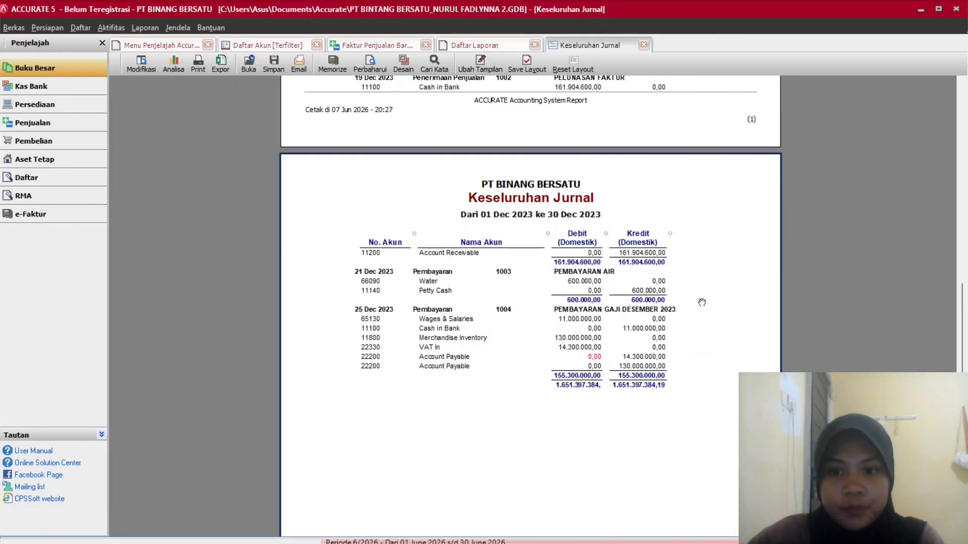
{"action": "scroll", "coordinate": [504, 373], "scroll_direction": "up", "scroll_amount": 1}
{"action": "scroll", "coordinate": [504, 373], "scroll_direction": "down", "scroll_amount": 1}
{"action": "scroll", "coordinate": [502, 376], "scroll_direction": "up", "scroll_amount": 1}
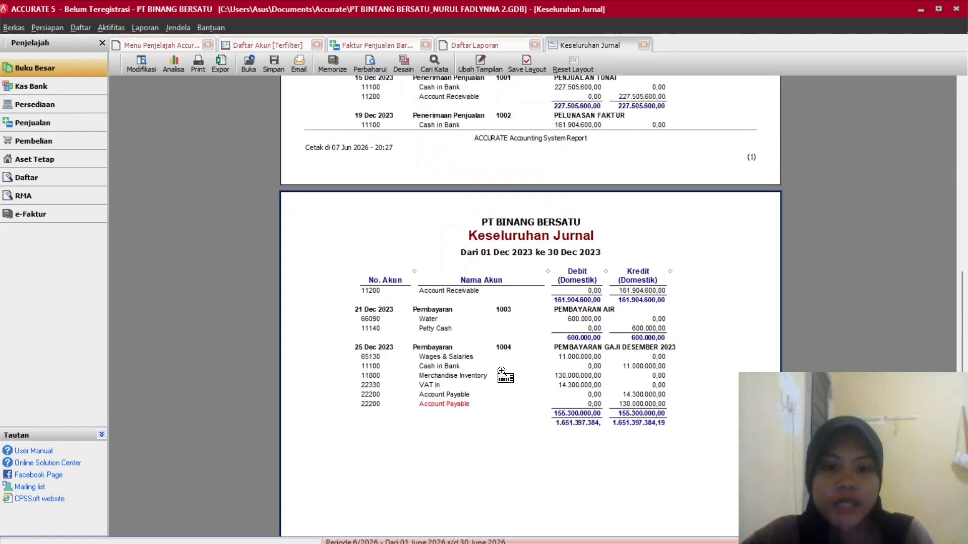
{"action": "scroll", "coordinate": [476, 387], "scroll_direction": "up", "scroll_amount": 3}
{"action": "scroll", "coordinate": [476, 387], "scroll_direction": "up", "scroll_amount": 8}
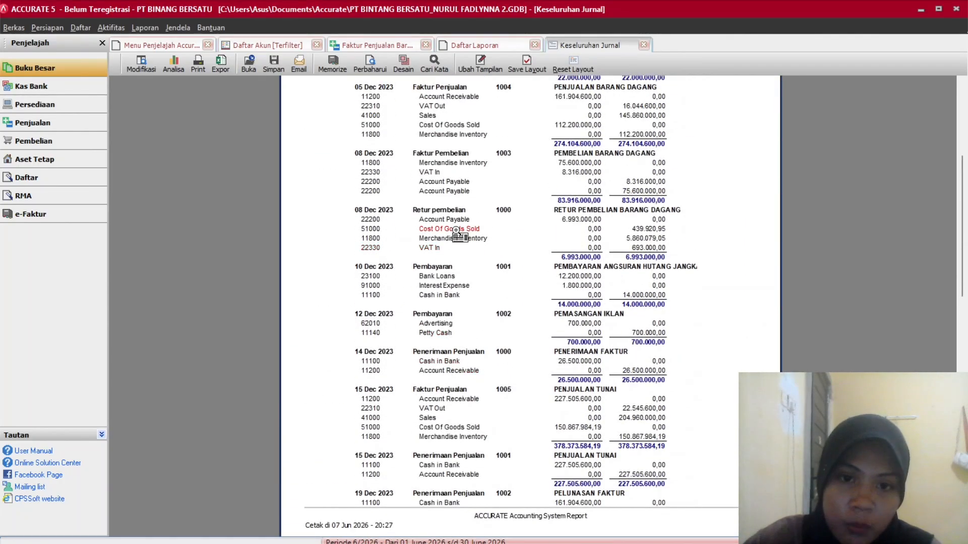
{"action": "scroll", "coordinate": [479, 201], "scroll_direction": "up", "scroll_amount": 1}
{"action": "scroll", "coordinate": [479, 201], "scroll_direction": "up", "scroll_amount": 5}
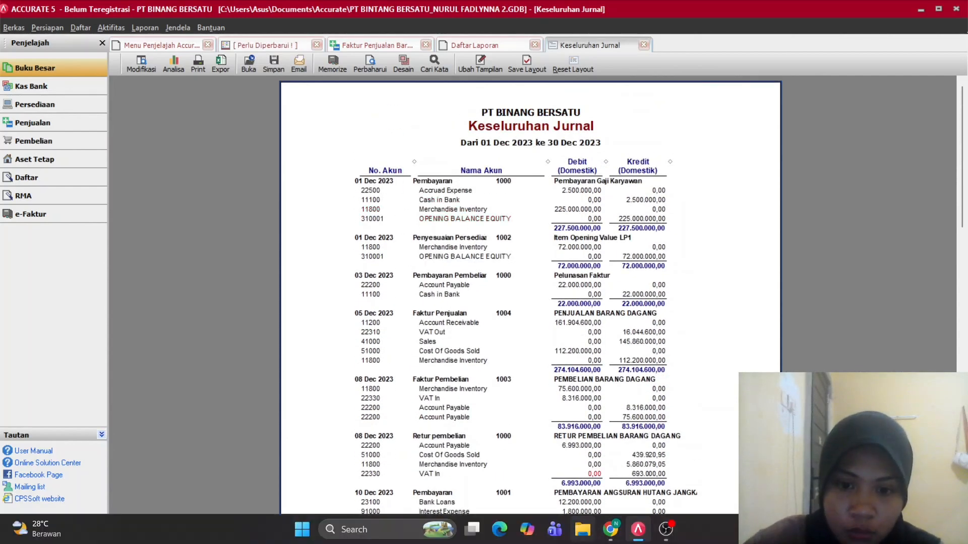
{"action": "left_click", "coordinate": [610, 529]}
{"action": "scroll", "coordinate": [382, 284], "scroll_direction": "up", "scroll_amount": 20}
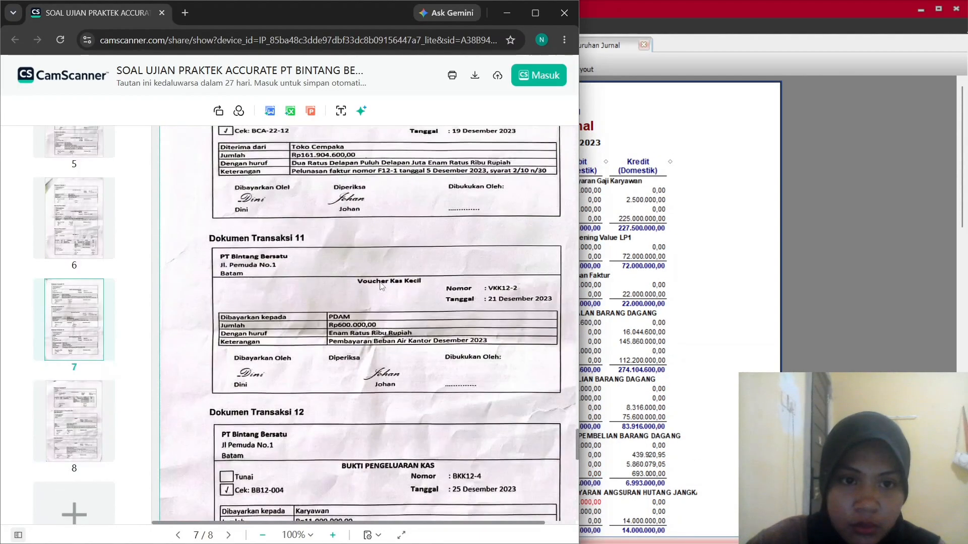
{"action": "scroll", "coordinate": [380, 283], "scroll_direction": "up", "scroll_amount": 15}
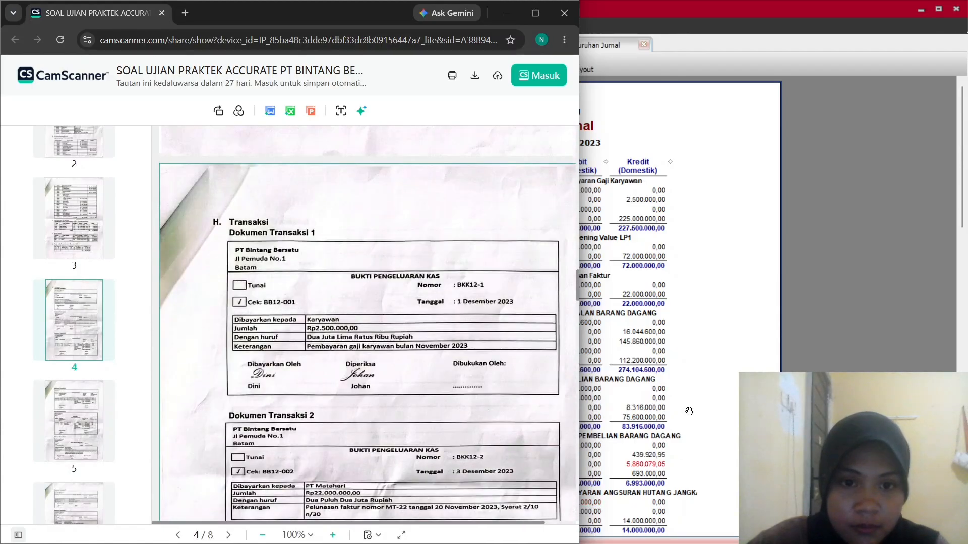
{"action": "key", "text": "alt+Tab"}
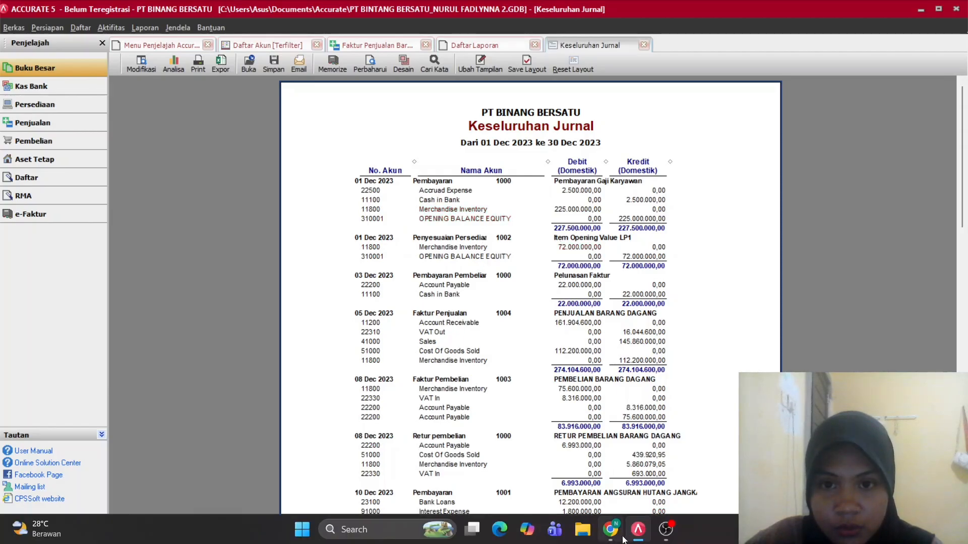
{"action": "left_click", "coordinate": [610, 538]}
{"action": "scroll", "coordinate": [388, 298], "scroll_direction": "down", "scroll_amount": 3}
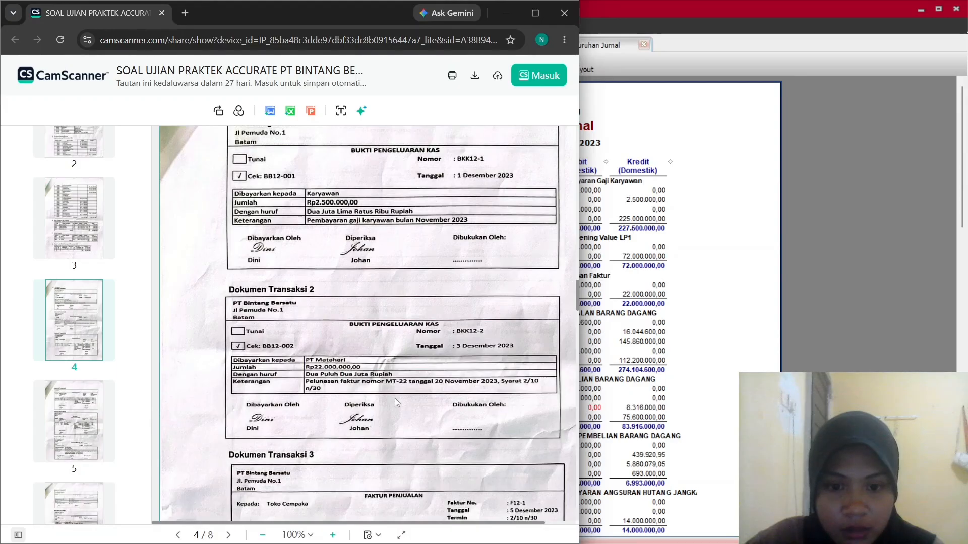
{"action": "scroll", "coordinate": [396, 401], "scroll_direction": "down", "scroll_amount": 4}
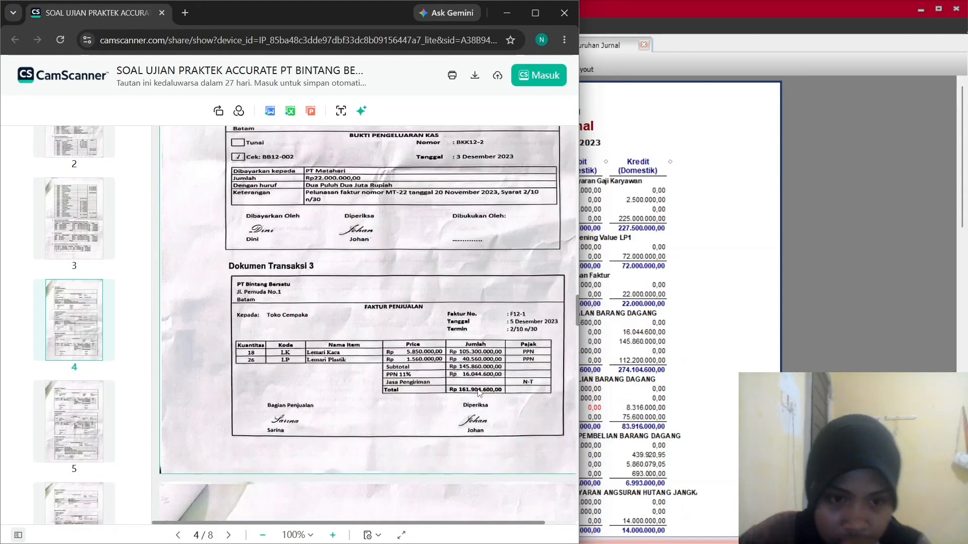
{"action": "scroll", "coordinate": [489, 392], "scroll_direction": "down", "scroll_amount": 10}
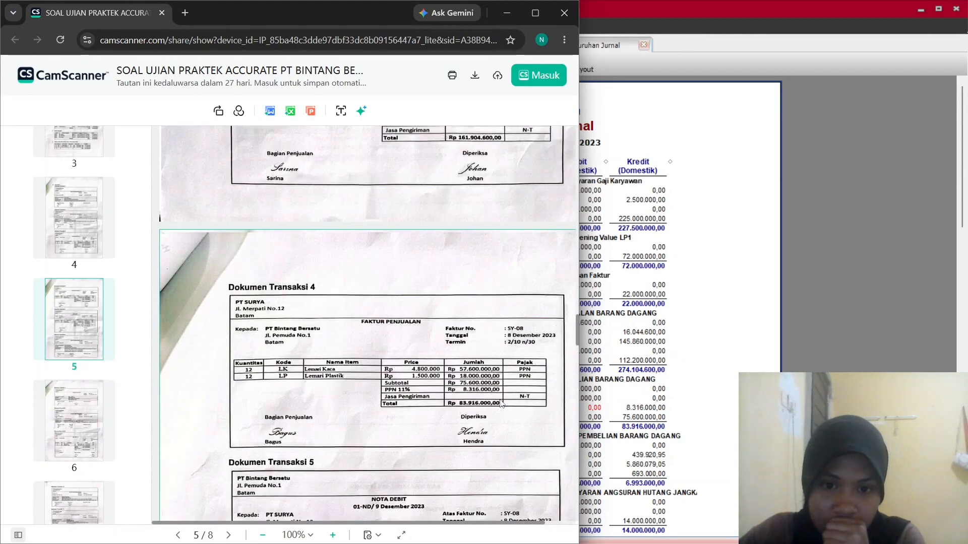
{"action": "scroll", "coordinate": [501, 402], "scroll_direction": "down", "scroll_amount": 5}
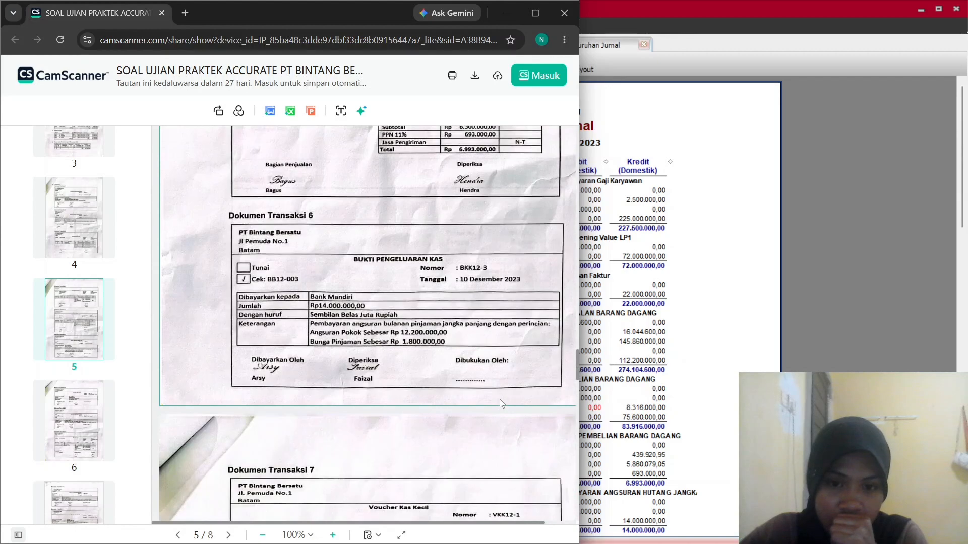
{"action": "scroll", "coordinate": [501, 403], "scroll_direction": "down", "scroll_amount": 2}
{"action": "scroll", "coordinate": [510, 389], "scroll_direction": "down", "scroll_amount": 5}
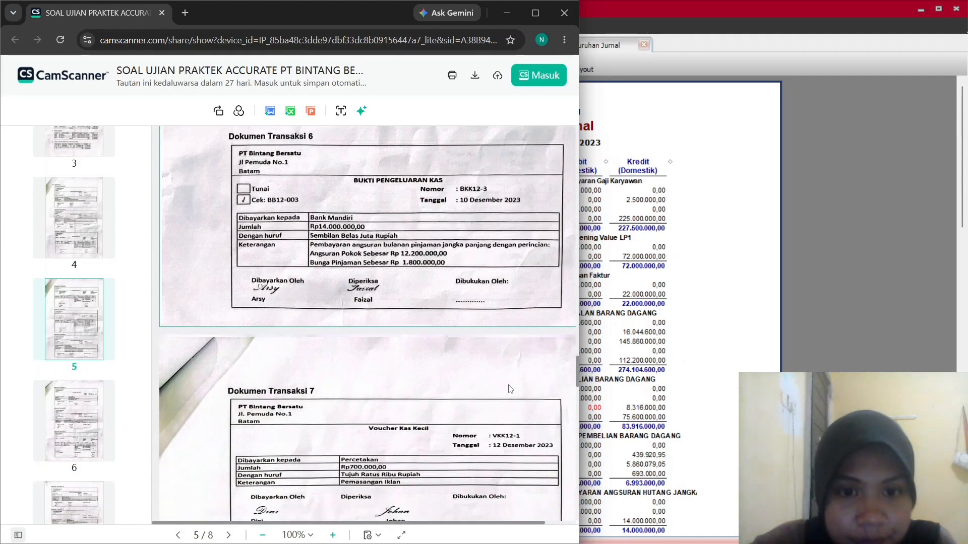
{"action": "scroll", "coordinate": [511, 389], "scroll_direction": "down", "scroll_amount": 2}
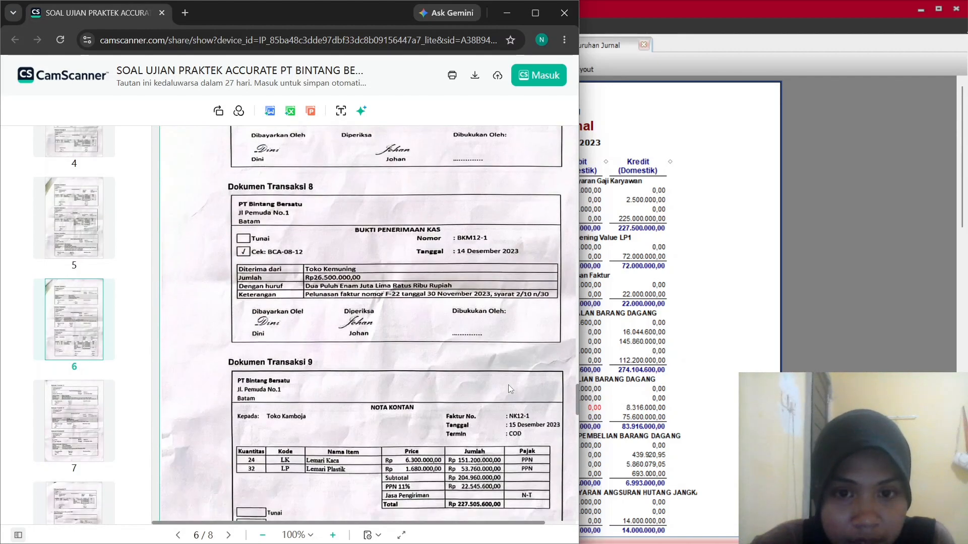
{"action": "scroll", "coordinate": [508, 385], "scroll_direction": "down", "scroll_amount": 2}
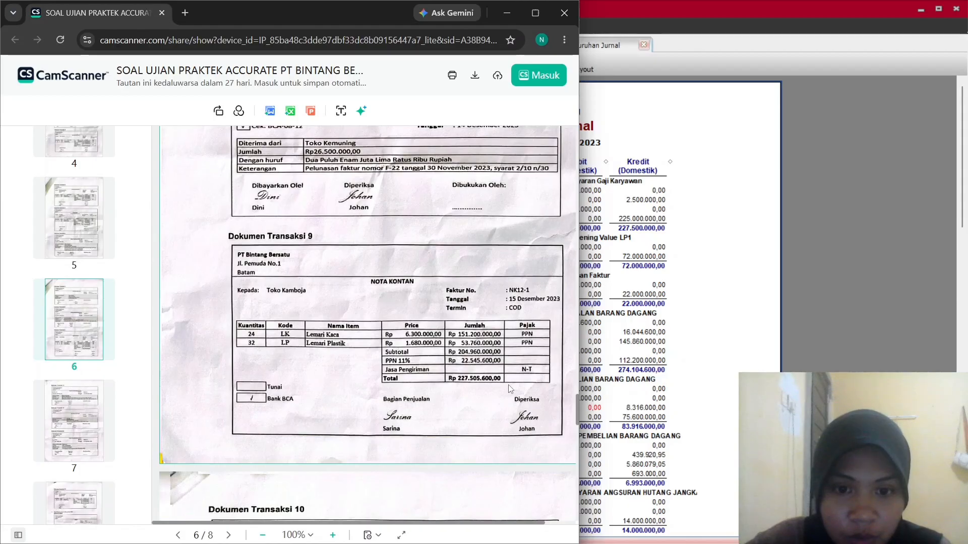
{"action": "scroll", "coordinate": [511, 389], "scroll_direction": "down", "scroll_amount": 1}
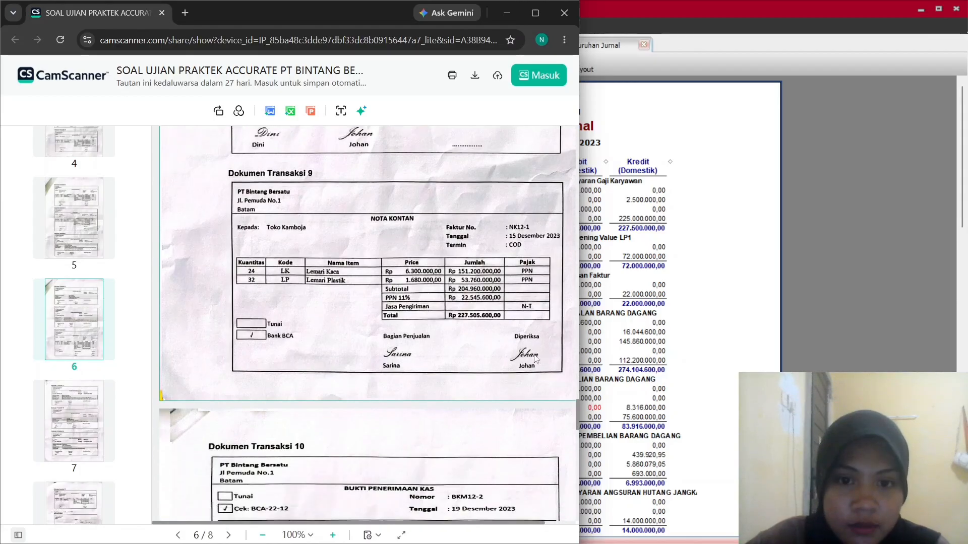
{"action": "left_click", "coordinate": [656, 316]}
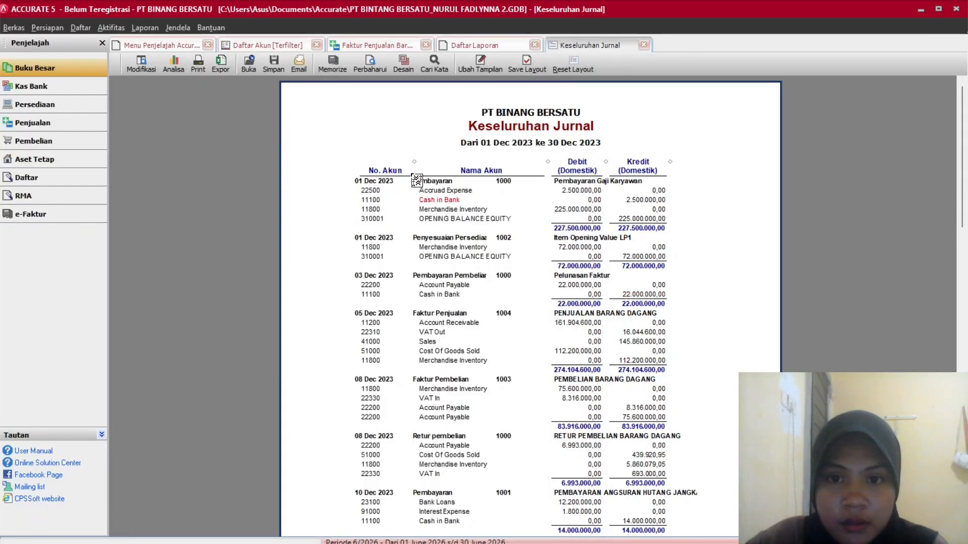
Renumber the Item Opening Value LK inventory adjustment to 1001 and refresh the journal report.
{"action": "left_click", "coordinate": [431, 209]}
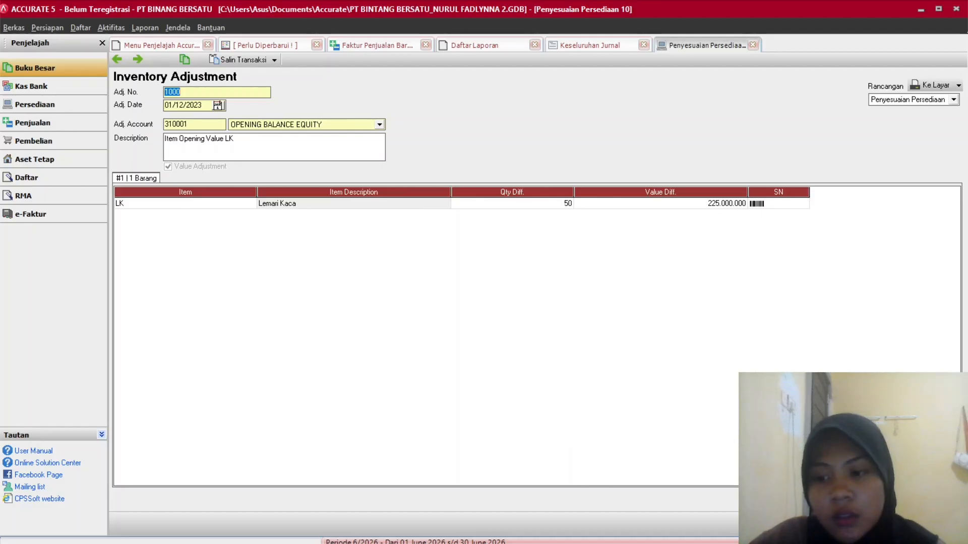
{"action": "key", "text": "Escape"}
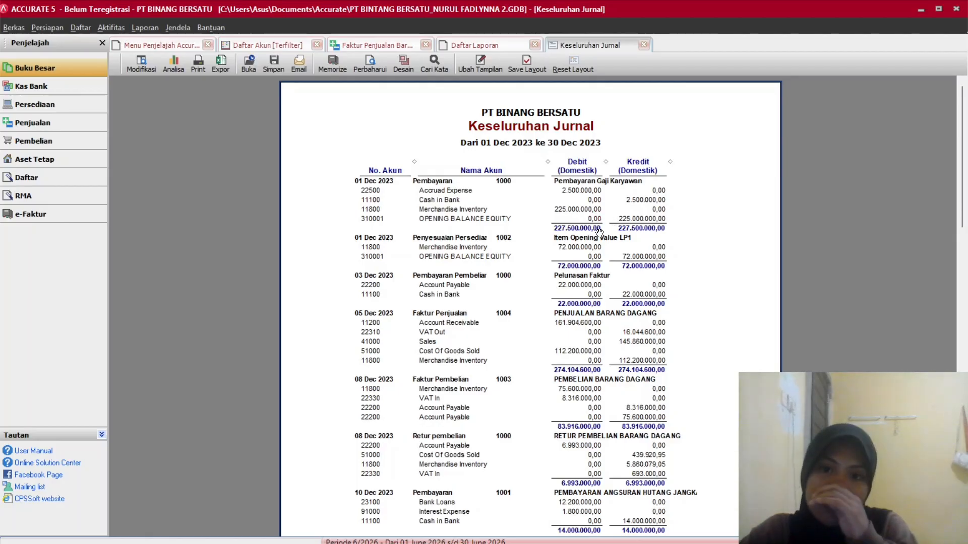
{"action": "left_click", "coordinate": [445, 210]}
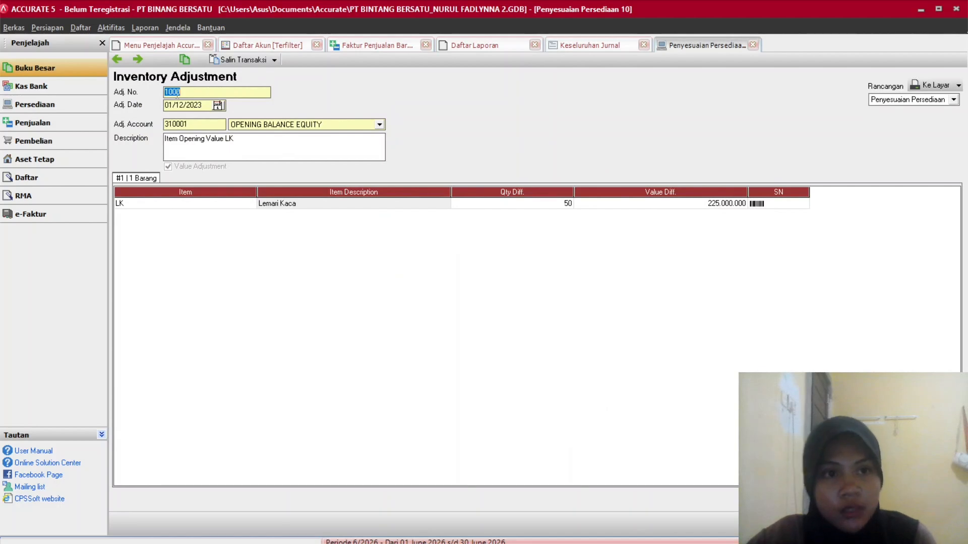
{"action": "left_click", "coordinate": [182, 93]}
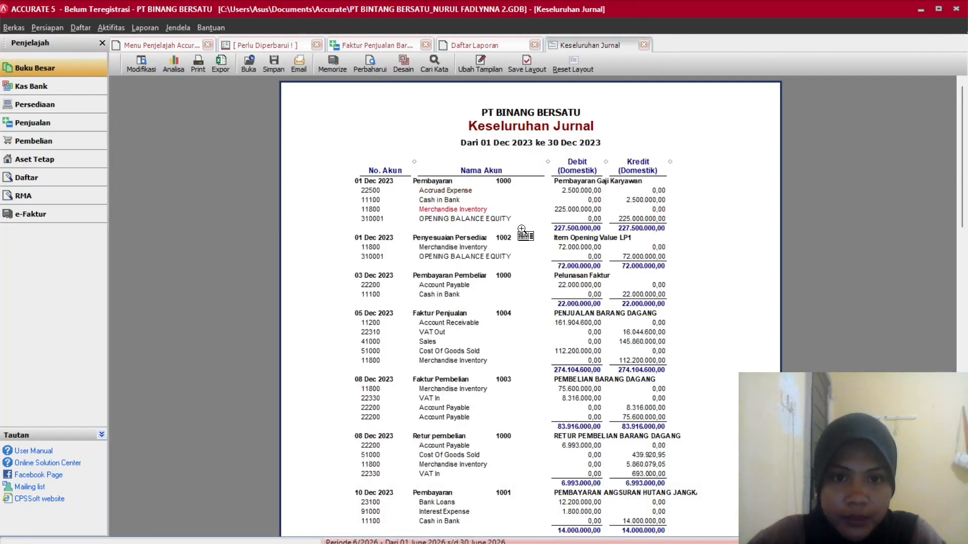
{"action": "left_click", "coordinate": [384, 68]}
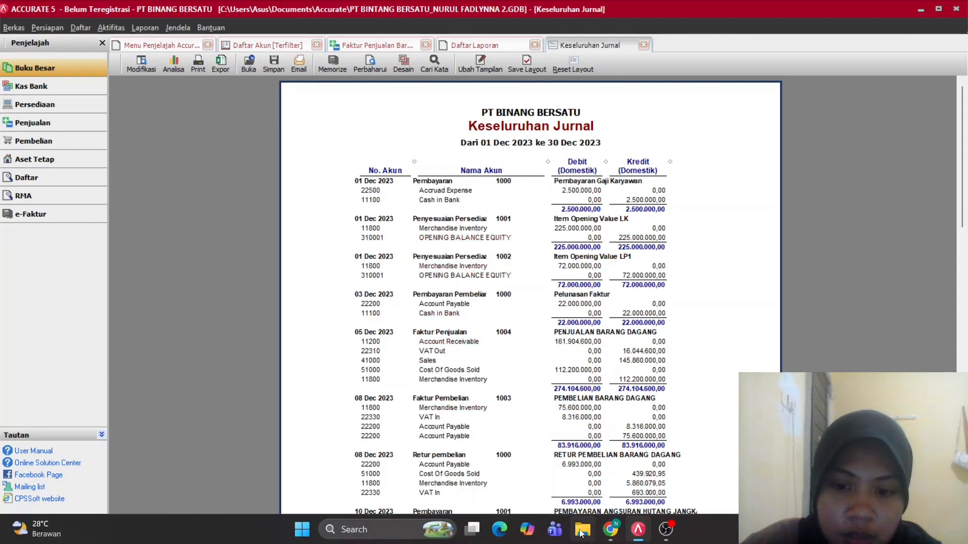
Compare the scanned exam documents with the journal report, restoring the Accurate window.
{"action": "left_click", "coordinate": [611, 530]}
{"action": "scroll", "coordinate": [370, 316], "scroll_direction": "up", "scroll_amount": 1}
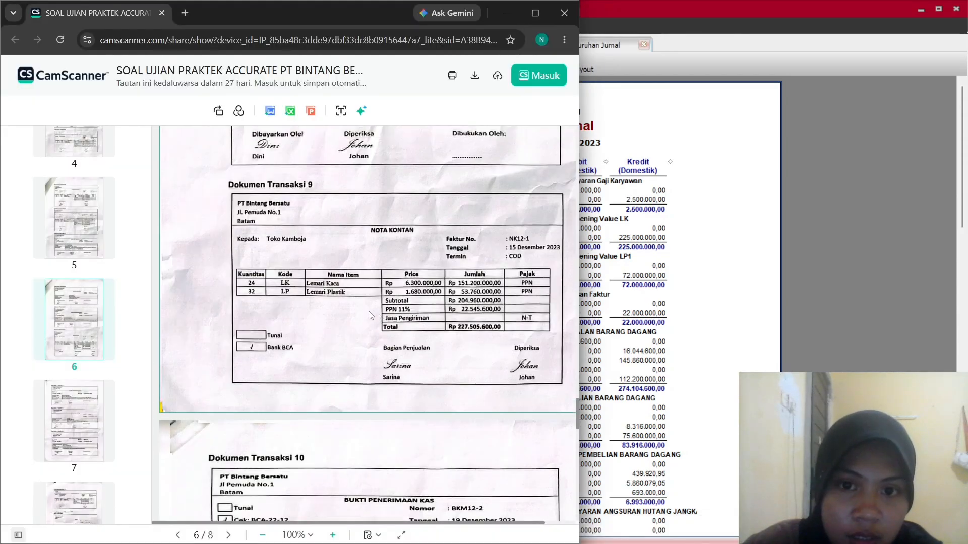
{"action": "scroll", "coordinate": [369, 315], "scroll_direction": "up", "scroll_amount": 15}
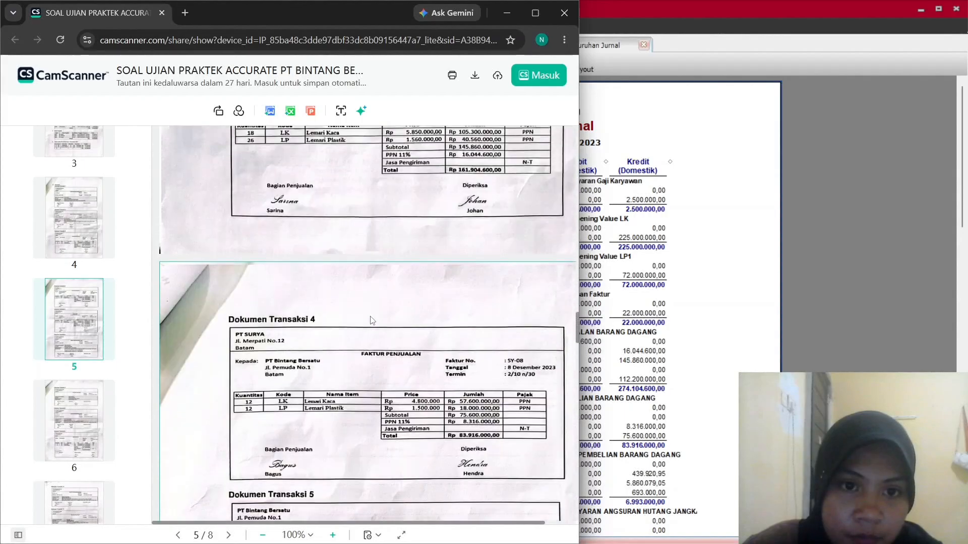
{"action": "scroll", "coordinate": [371, 320], "scroll_direction": "up", "scroll_amount": 8}
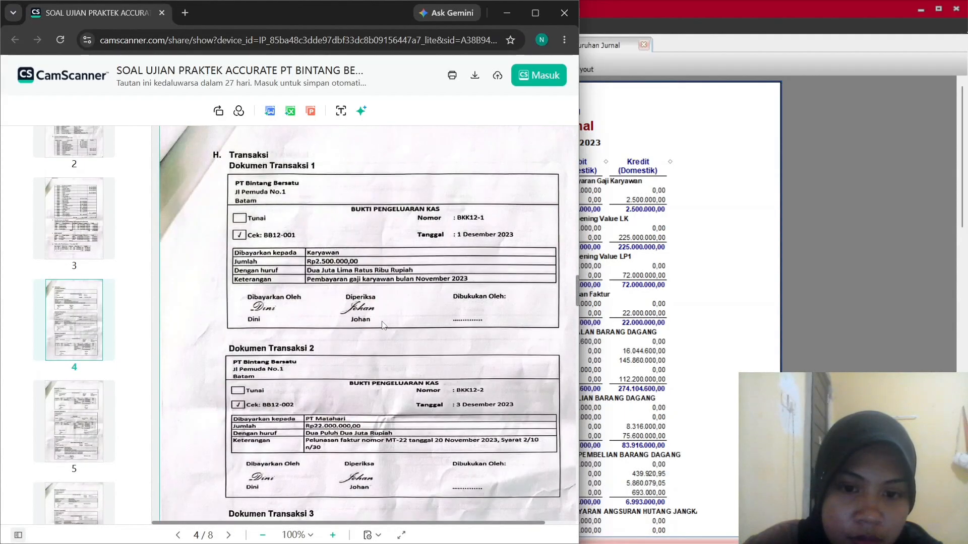
{"action": "scroll", "coordinate": [365, 334], "scroll_direction": "down", "scroll_amount": 1}
{"action": "left_click", "coordinate": [772, 347]}
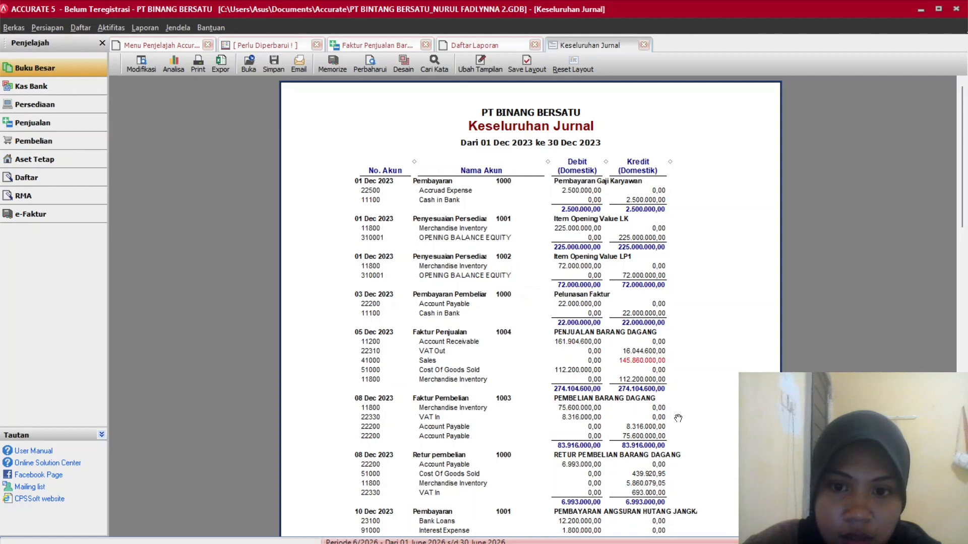
{"action": "mouse_move", "coordinate": [675, 529]}
{"action": "left_click", "coordinate": [610, 531]}
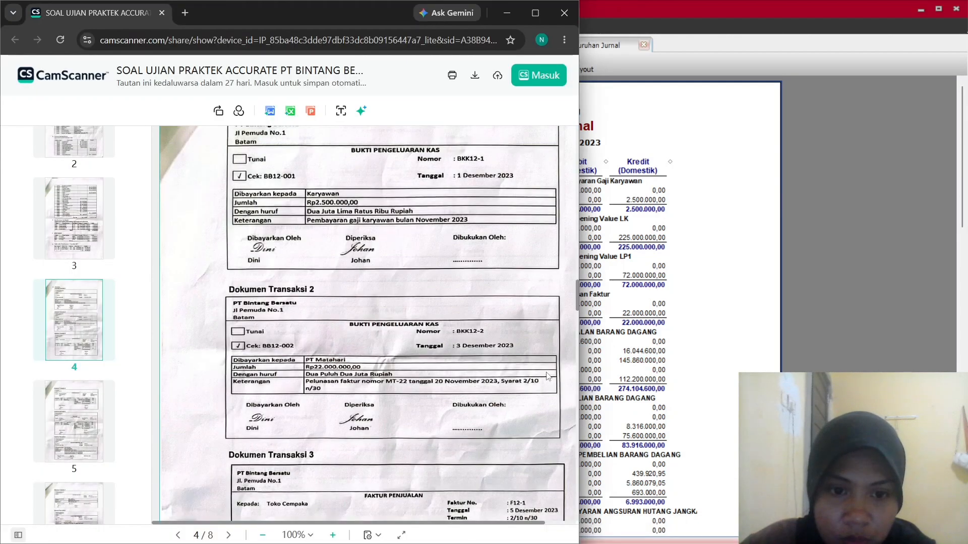
{"action": "left_click", "coordinate": [925, 14]}
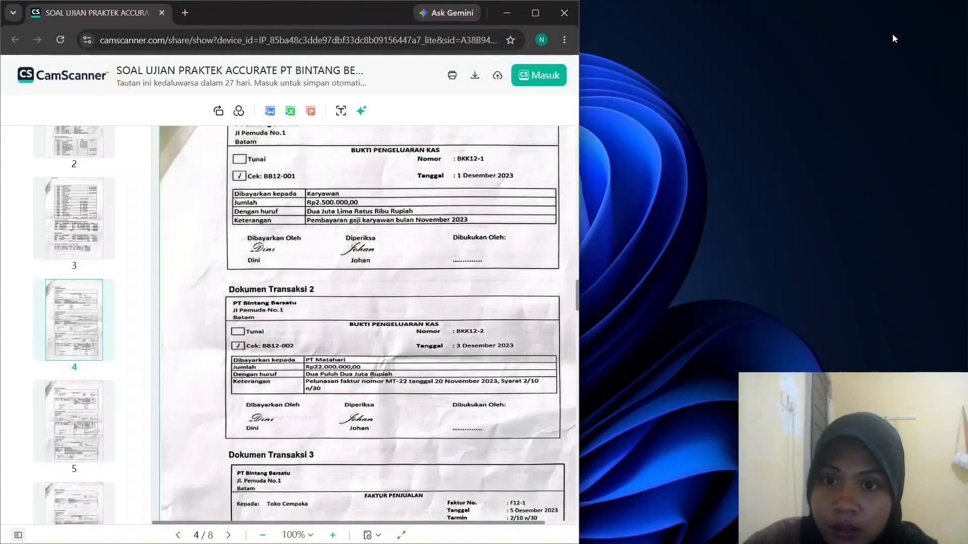
{"action": "left_click", "coordinate": [640, 530]}
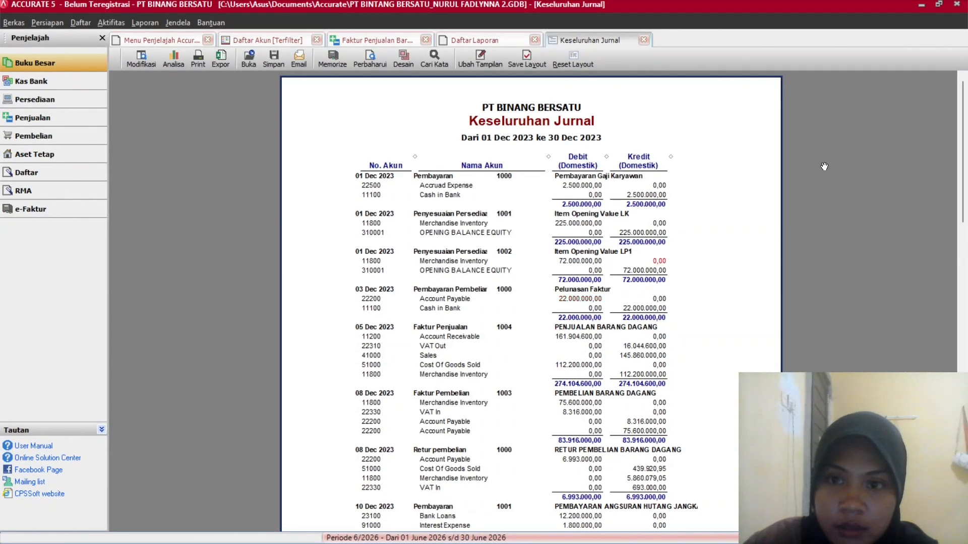
{"action": "left_click", "coordinate": [939, 6]}
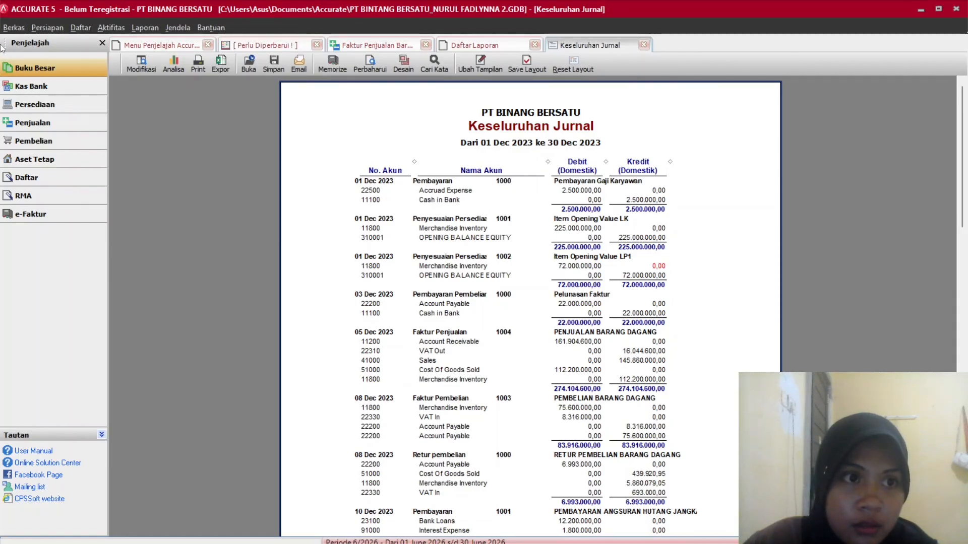
Place the Accurate window beside the scans, scrolled down to Dokumen Transaksi 3.
{"action": "left_click_drag", "start_coordinate": [1, 94], "coordinate": [503, 205]}
{"action": "scroll", "coordinate": [398, 236], "scroll_direction": "up", "scroll_amount": 1}
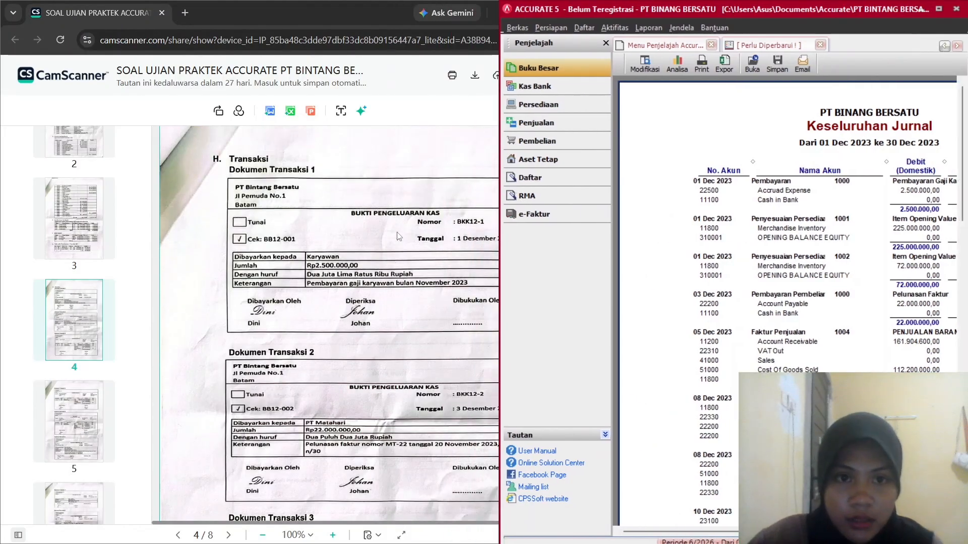
{"action": "scroll", "coordinate": [399, 236], "scroll_direction": "down", "scroll_amount": 1}
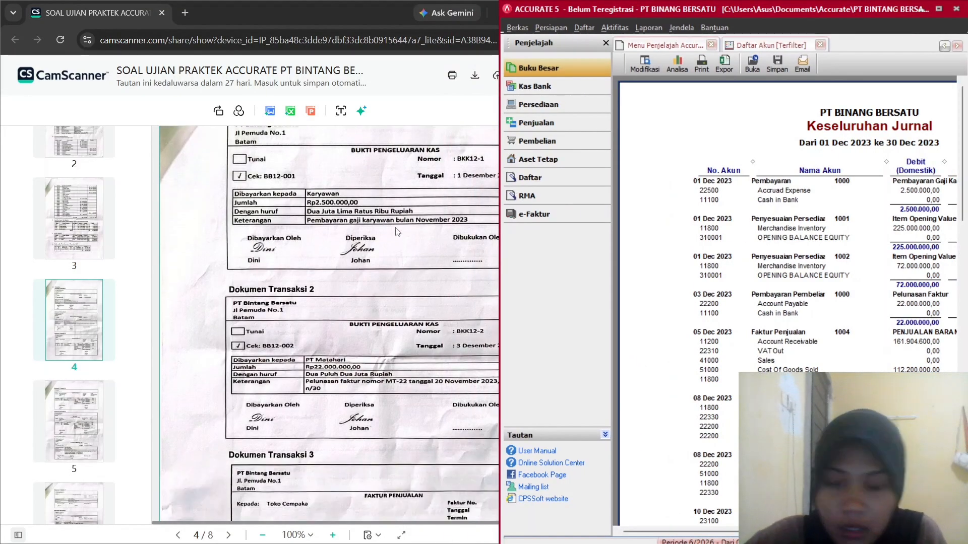
{"action": "scroll", "coordinate": [399, 236], "scroll_direction": "down", "scroll_amount": 1}
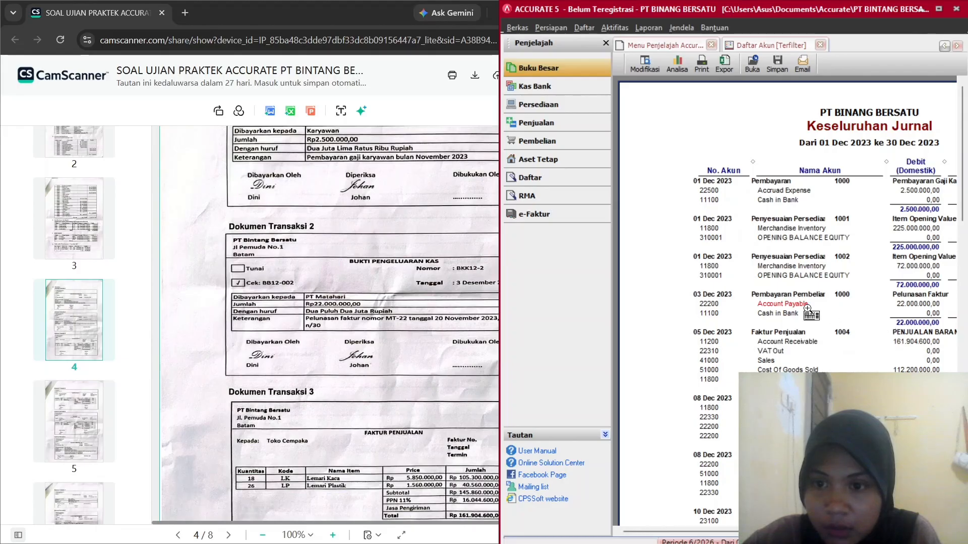
{"action": "scroll", "coordinate": [429, 329], "scroll_direction": "down", "scroll_amount": 1}
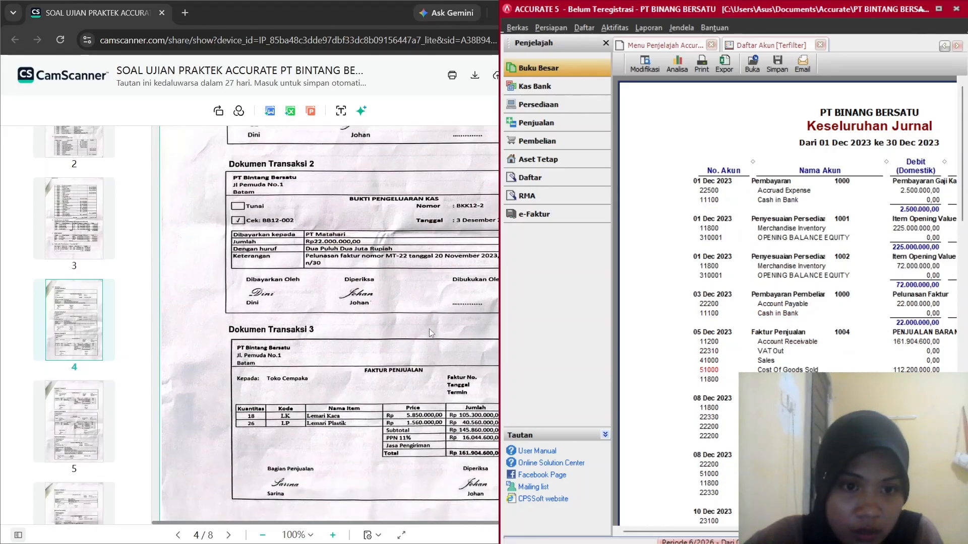
{"action": "left_click_drag", "start_coordinate": [386, 373], "coordinate": [359, 364]}
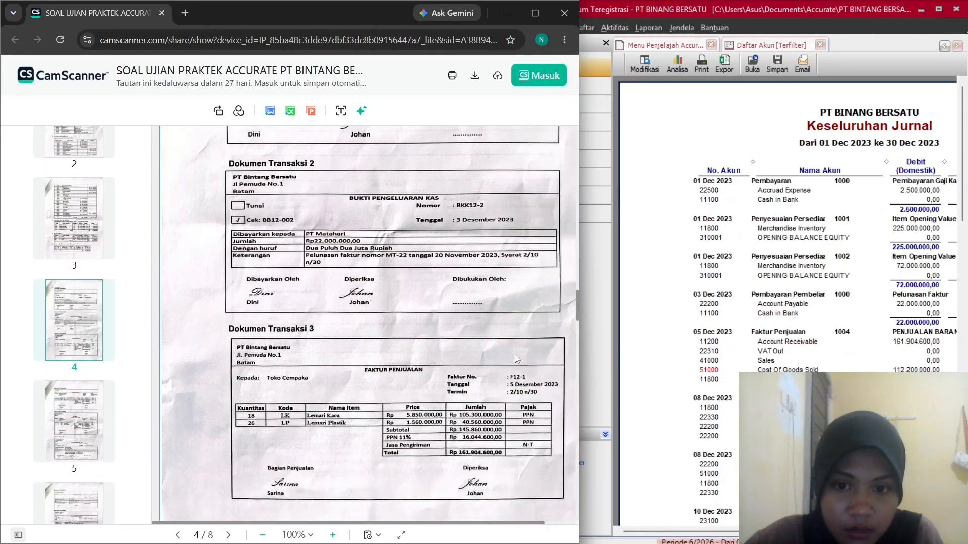
{"action": "left_click", "coordinate": [663, 297]}
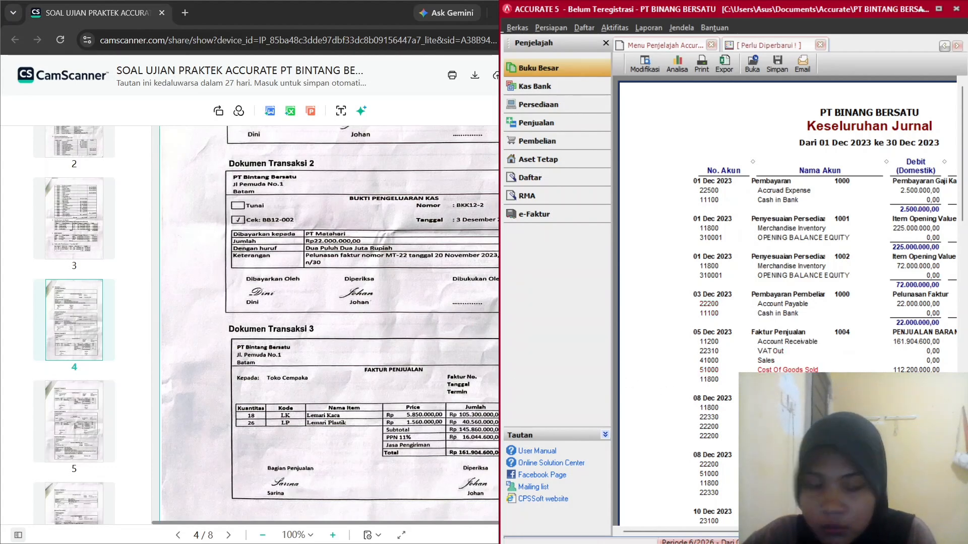
{"action": "left_click", "coordinate": [450, 389]}
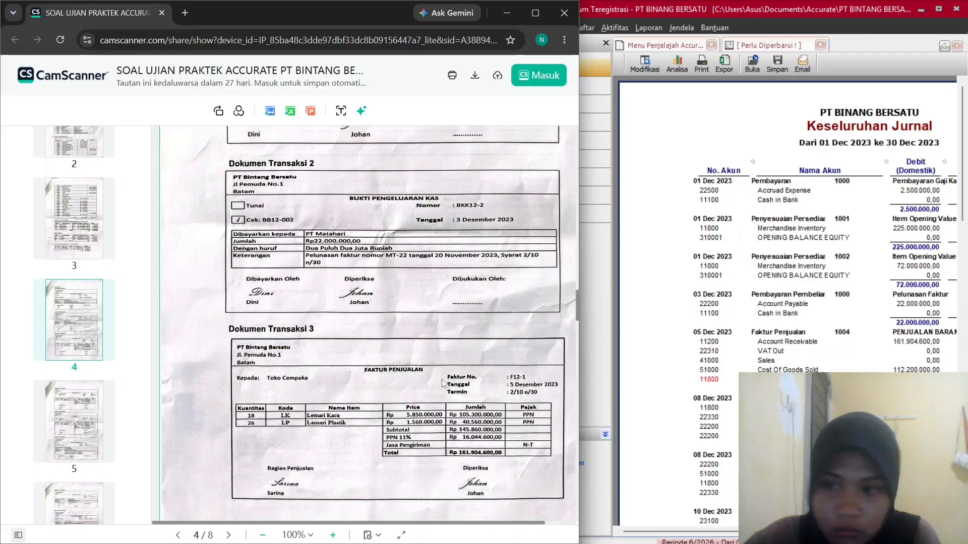
{"action": "left_click", "coordinate": [751, 347]}
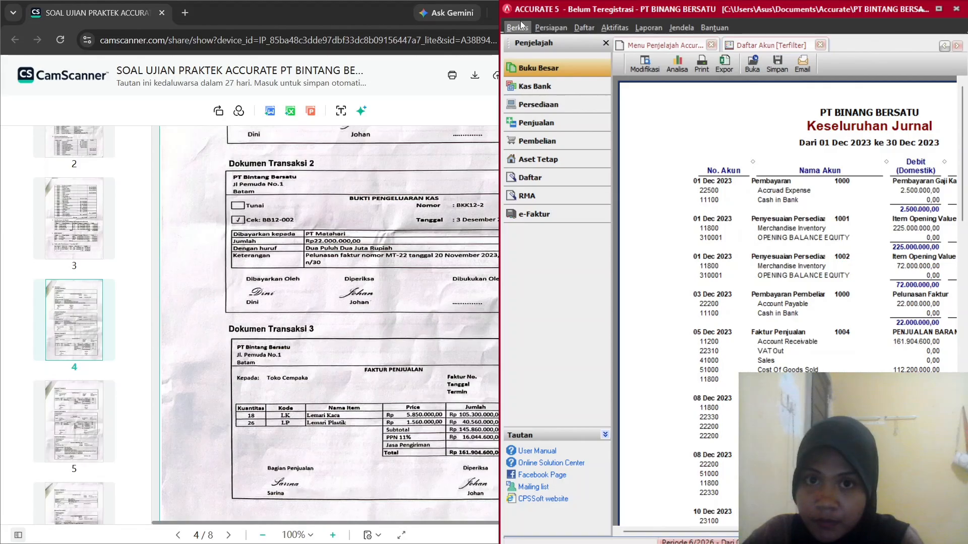
{"action": "left_click_drag", "start_coordinate": [500, 43], "coordinate": [439, 43]}
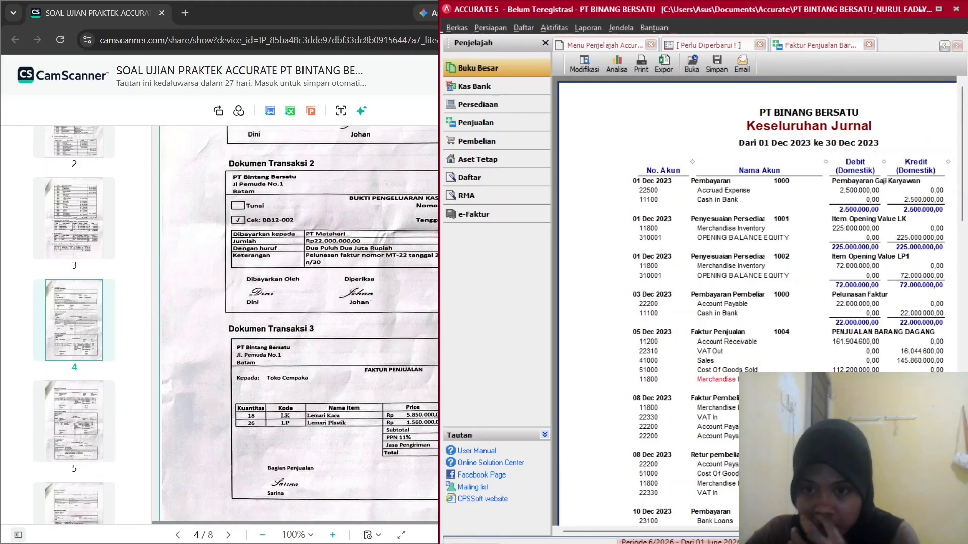
{"action": "left_click", "coordinate": [727, 372]}
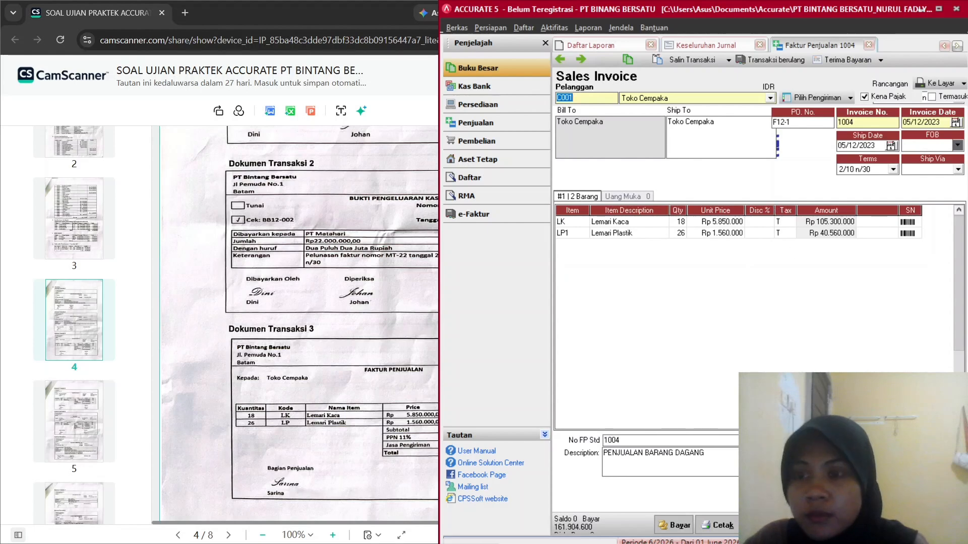
{"action": "left_click", "coordinate": [928, 525]}
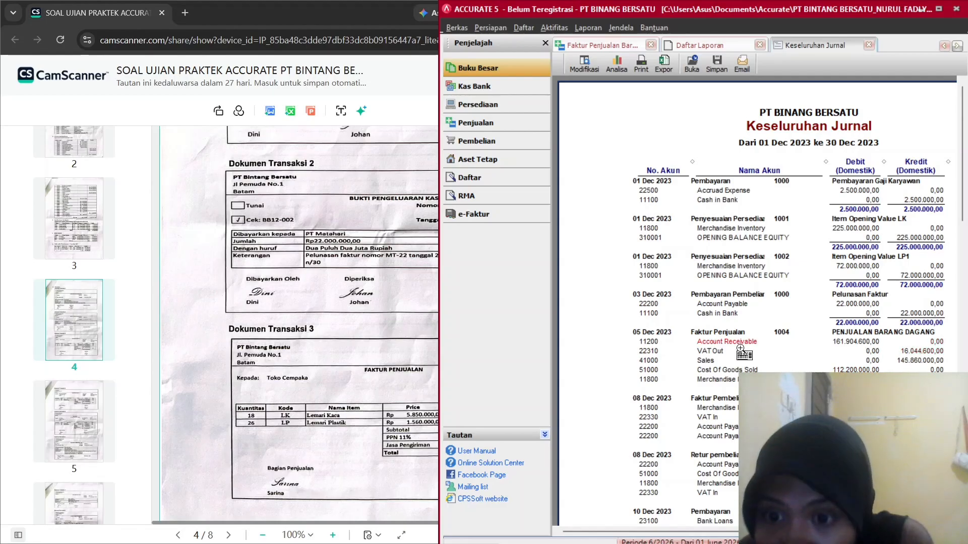
Scroll the scans to the Dokumen Transaksi 12 salary voucher alongside the 25 Dec journal entries.
{"action": "left_click", "coordinate": [408, 411]}
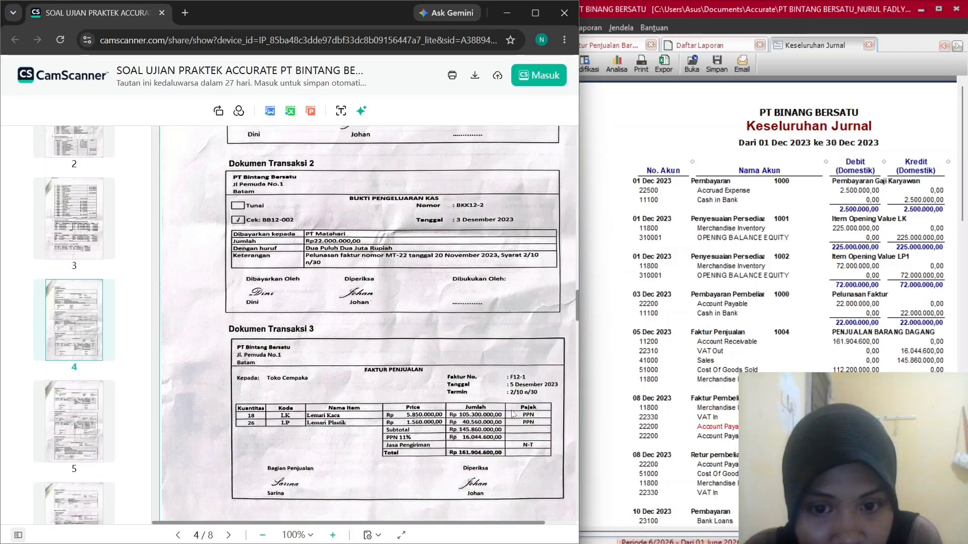
{"action": "scroll", "coordinate": [513, 414], "scroll_direction": "down", "scroll_amount": 6}
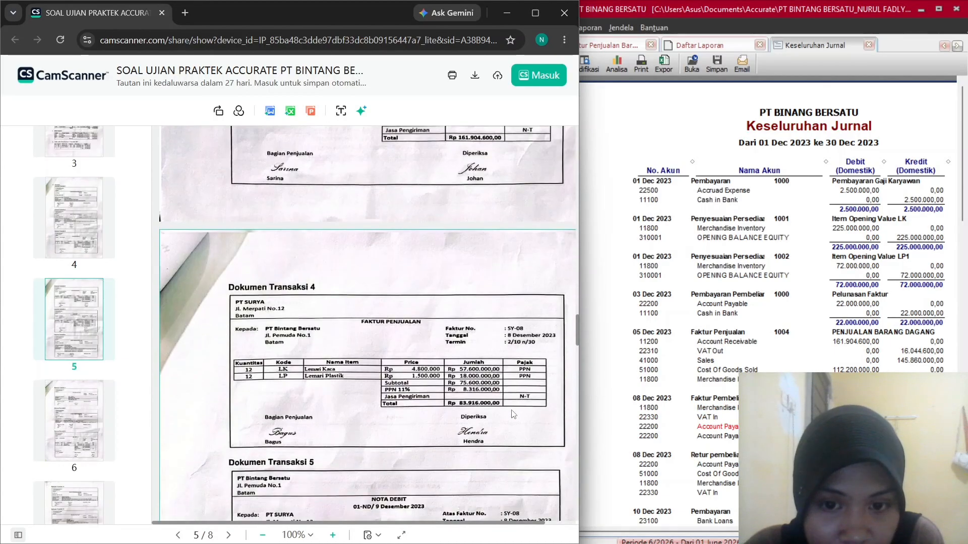
{"action": "scroll", "coordinate": [513, 414], "scroll_direction": "down", "scroll_amount": 1}
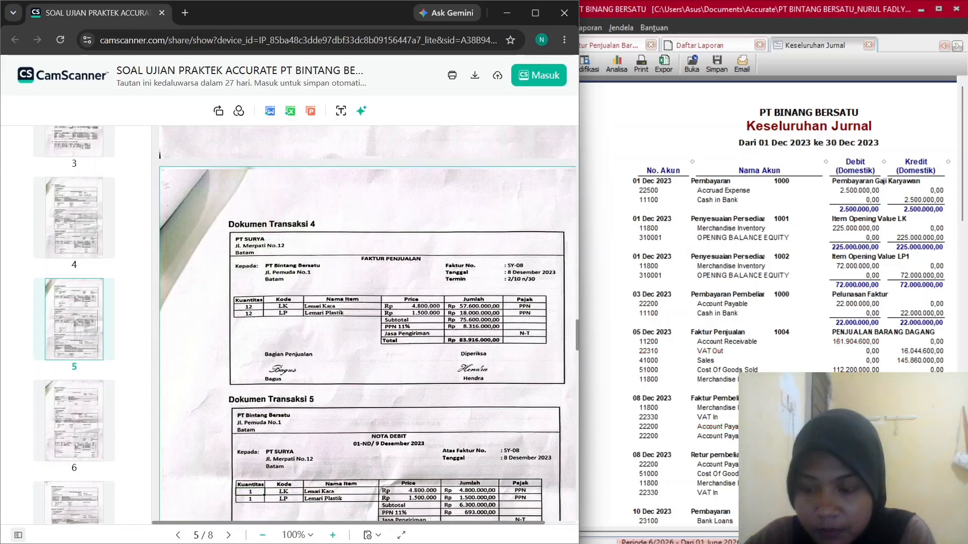
{"action": "scroll", "coordinate": [769, 302], "scroll_direction": "down", "scroll_amount": 1}
{"action": "scroll", "coordinate": [797, 300], "scroll_direction": "down", "scroll_amount": 1}
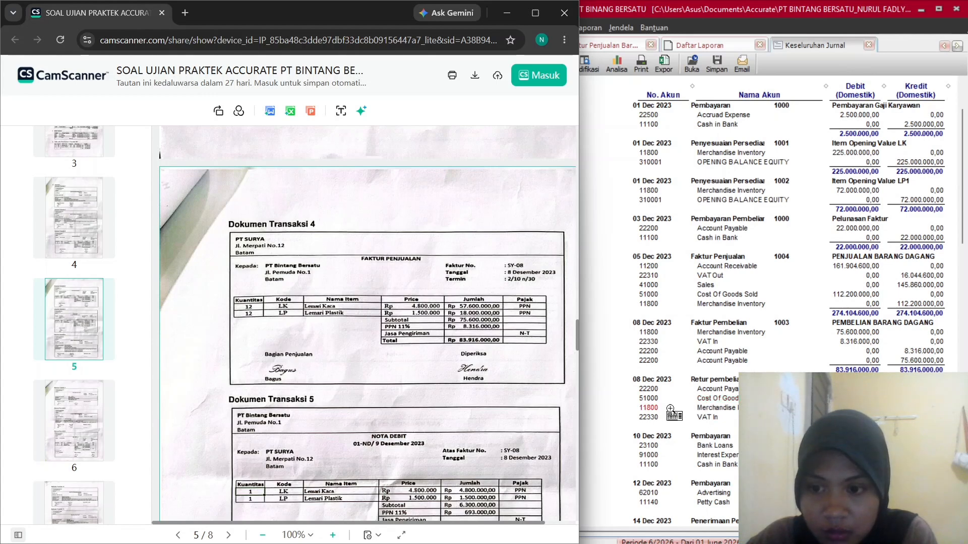
{"action": "scroll", "coordinate": [551, 421], "scroll_direction": "down", "scroll_amount": 3}
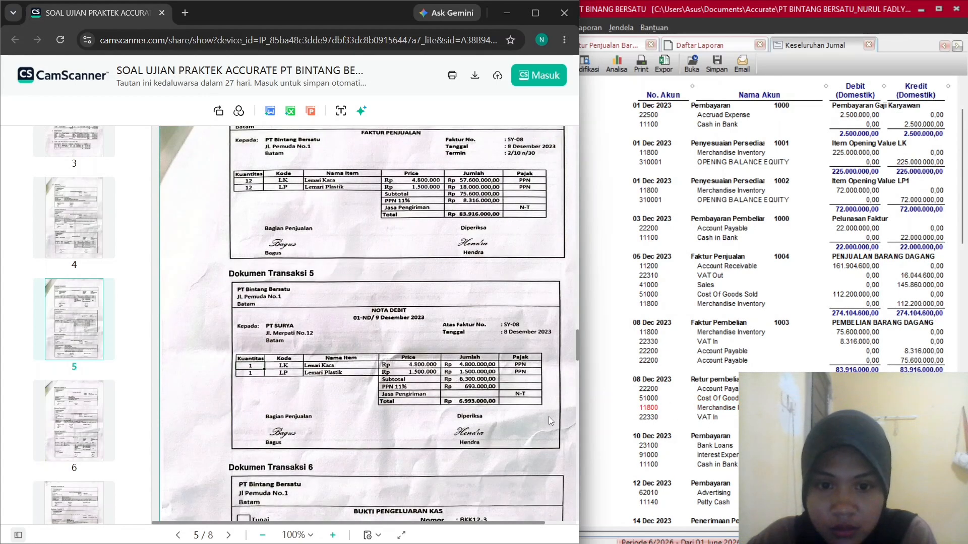
{"action": "scroll", "coordinate": [715, 409], "scroll_direction": "down", "scroll_amount": 1}
{"action": "scroll", "coordinate": [442, 451], "scroll_direction": "down", "scroll_amount": 3}
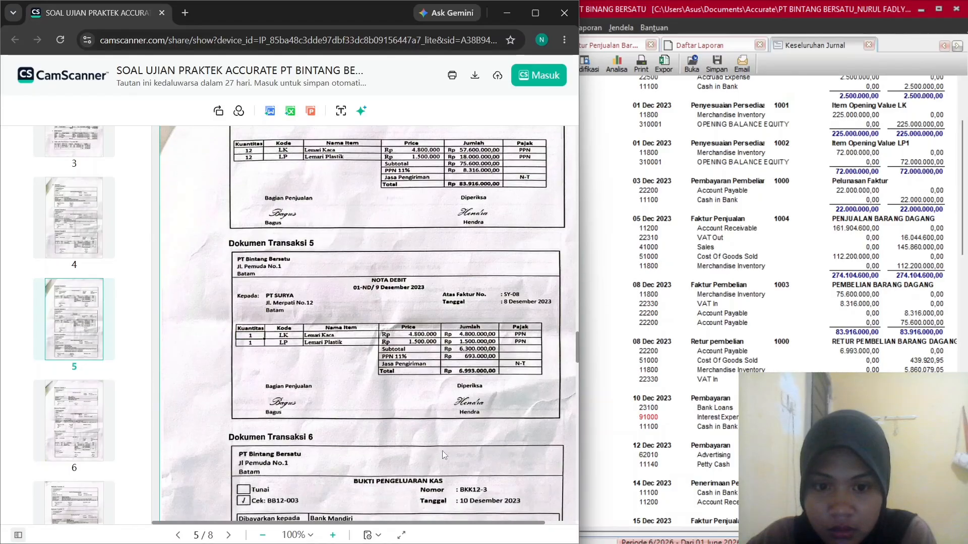
{"action": "scroll", "coordinate": [655, 459], "scroll_direction": "down", "scroll_amount": 1}
{"action": "scroll", "coordinate": [655, 458], "scroll_direction": "down", "scroll_amount": 1}
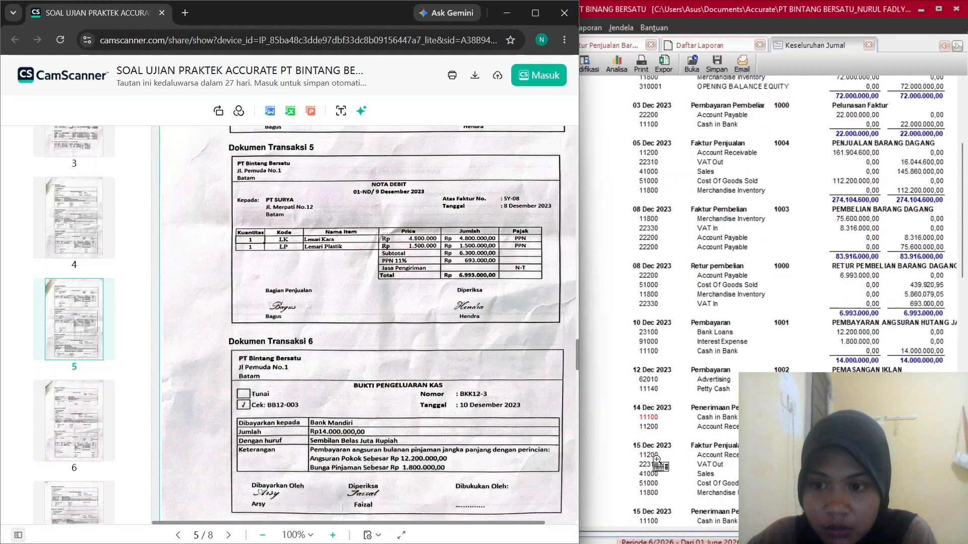
{"action": "scroll", "coordinate": [403, 378], "scroll_direction": "down", "scroll_amount": 6}
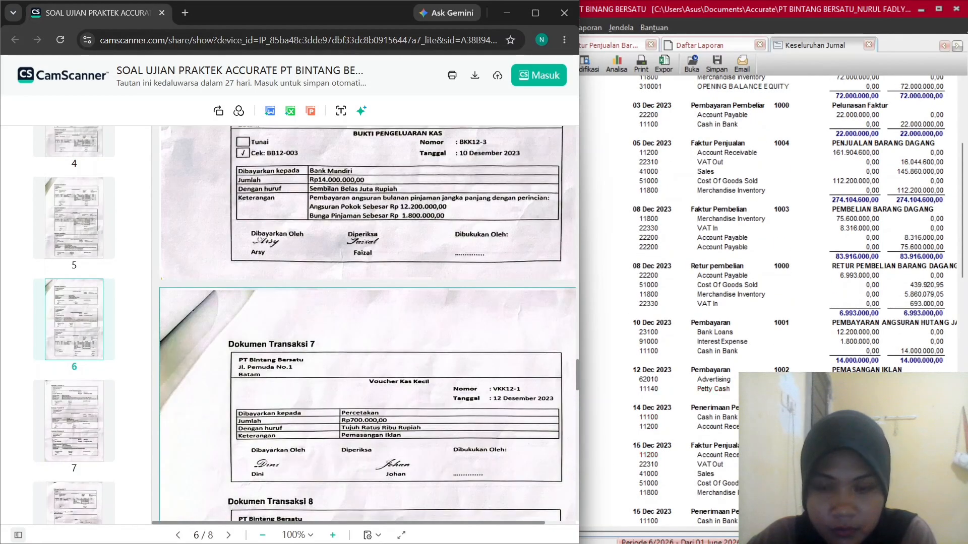
{"action": "scroll", "coordinate": [655, 302], "scroll_direction": "down", "scroll_amount": 2}
{"action": "scroll", "coordinate": [408, 364], "scroll_direction": "down", "scroll_amount": 5}
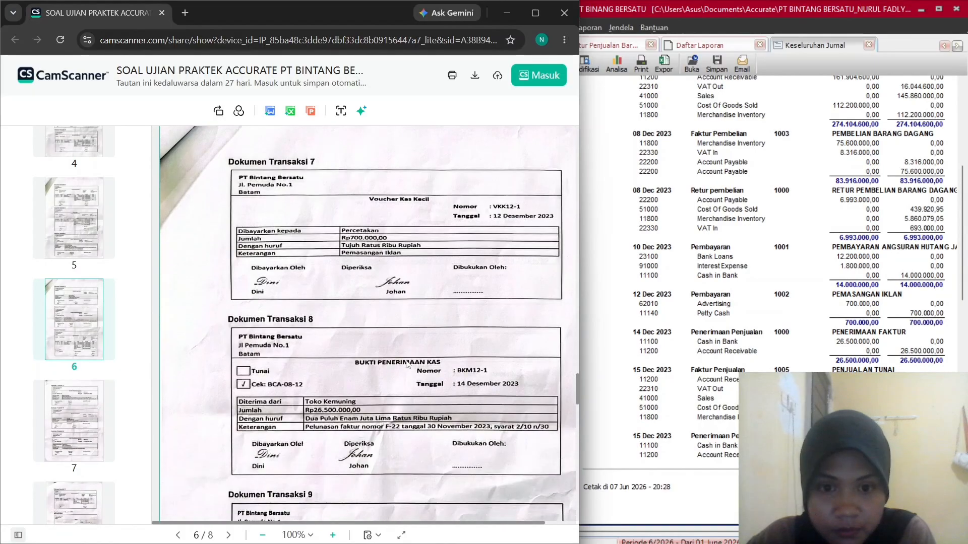
{"action": "scroll", "coordinate": [805, 333], "scroll_direction": "down", "scroll_amount": 2}
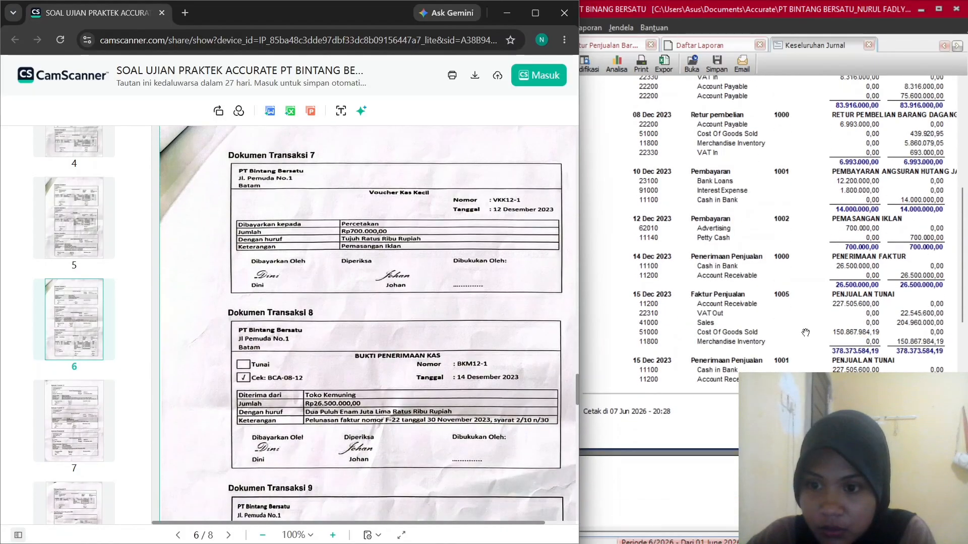
{"action": "scroll", "coordinate": [437, 361], "scroll_direction": "down", "scroll_amount": 1}
{"action": "scroll", "coordinate": [435, 360], "scroll_direction": "down", "scroll_amount": 5}
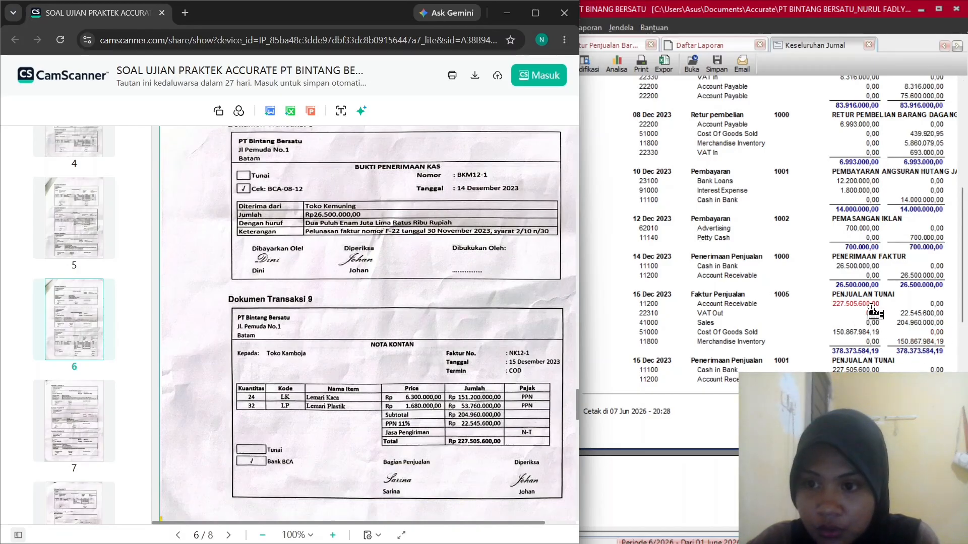
{"action": "scroll", "coordinate": [612, 366], "scroll_direction": "down", "scroll_amount": 3}
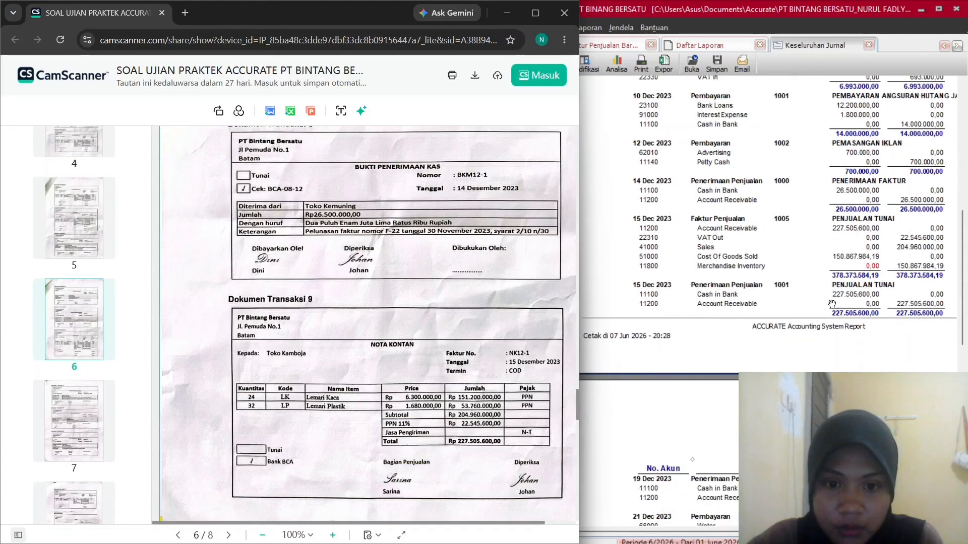
{"action": "scroll", "coordinate": [457, 378], "scroll_direction": "down", "scroll_amount": 6}
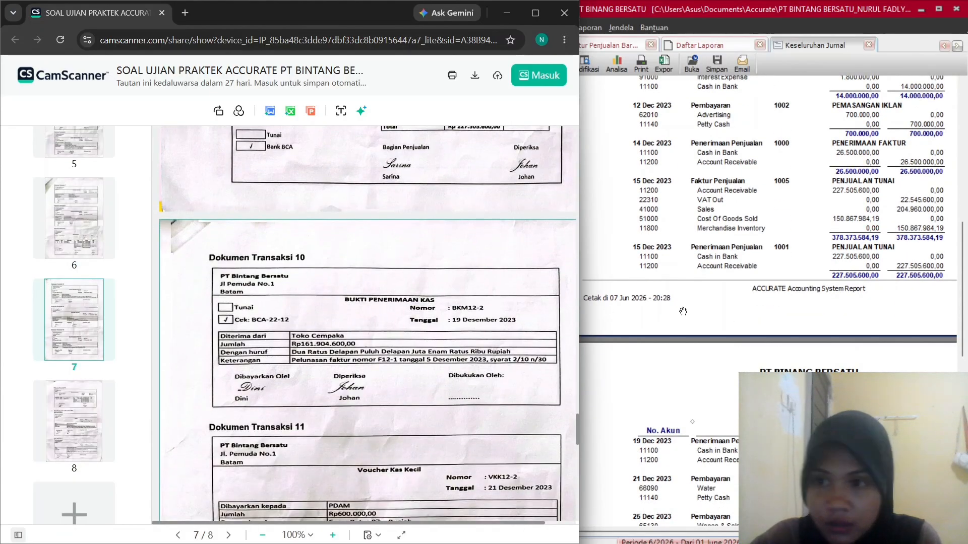
{"action": "scroll", "coordinate": [766, 302], "scroll_direction": "down", "scroll_amount": 1}
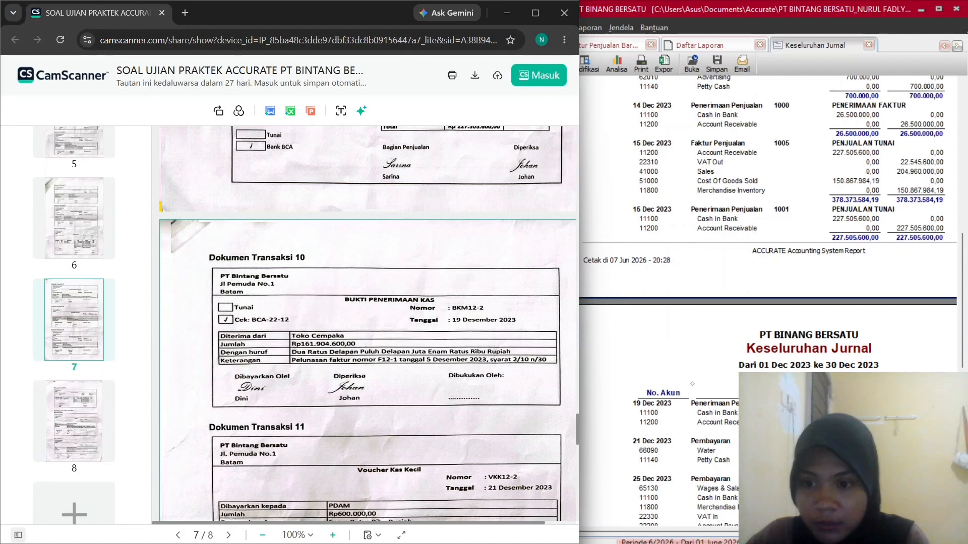
{"action": "scroll", "coordinate": [611, 409], "scroll_direction": "down", "scroll_amount": 1}
{"action": "scroll", "coordinate": [522, 439], "scroll_direction": "down", "scroll_amount": 5}
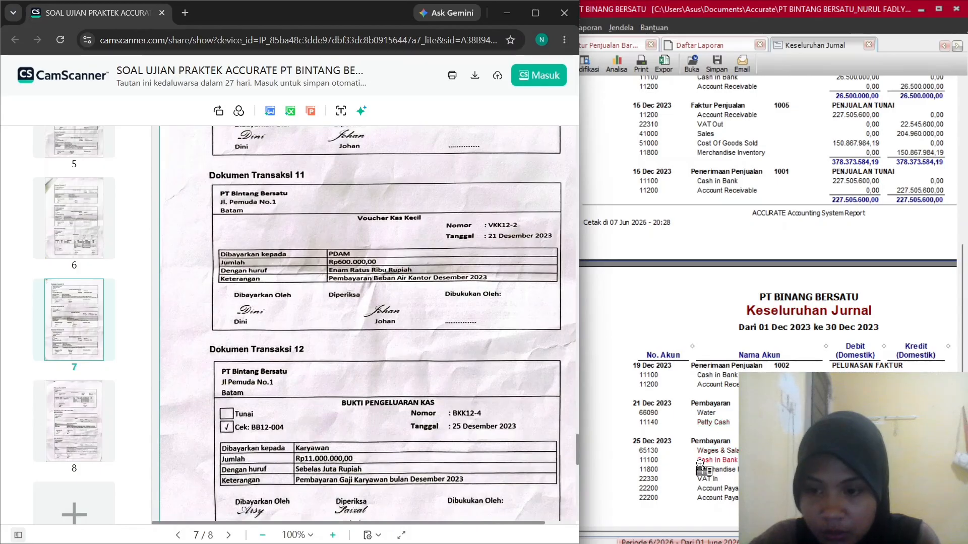
{"action": "scroll", "coordinate": [705, 466], "scroll_direction": "down", "scroll_amount": 1}
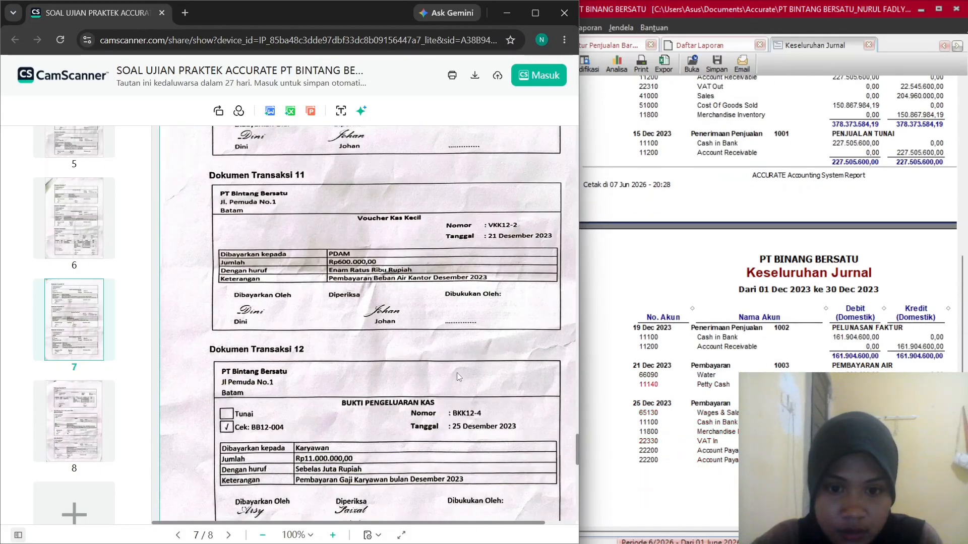
{"action": "scroll", "coordinate": [457, 375], "scroll_direction": "down", "scroll_amount": 3}
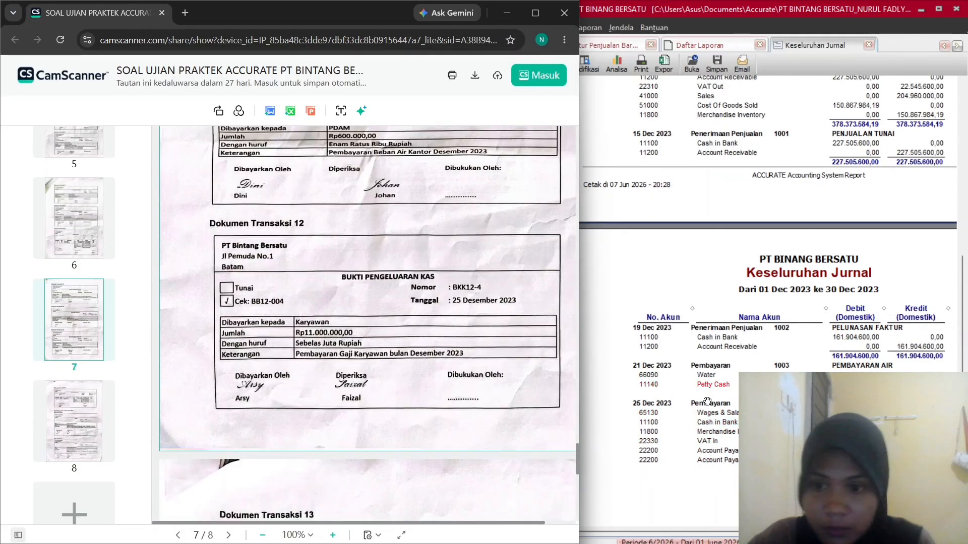
{"action": "left_click", "coordinate": [737, 430]}
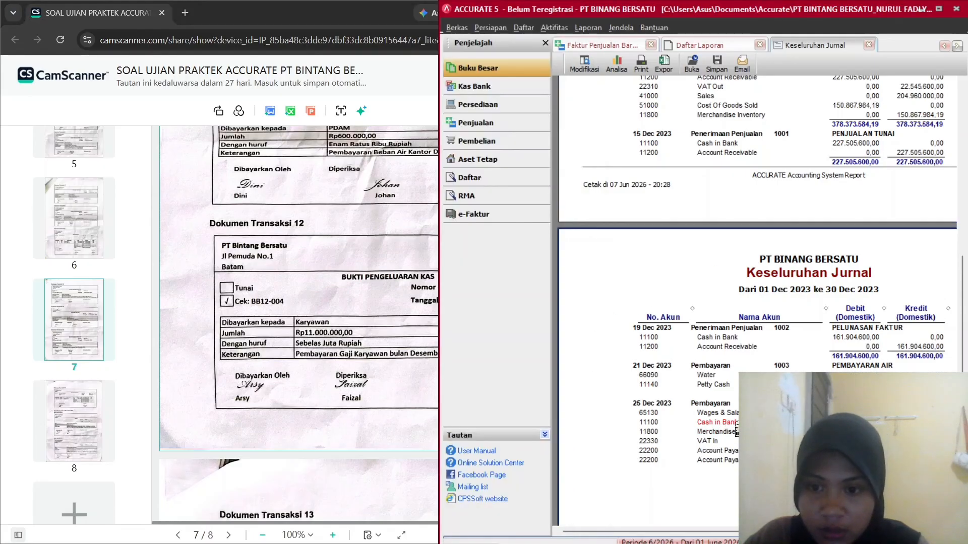
Open purchase invoice BB-30 from the 25 Dec entry, change its form number to 1009, and save.
{"action": "double_click", "coordinate": [721, 422]}
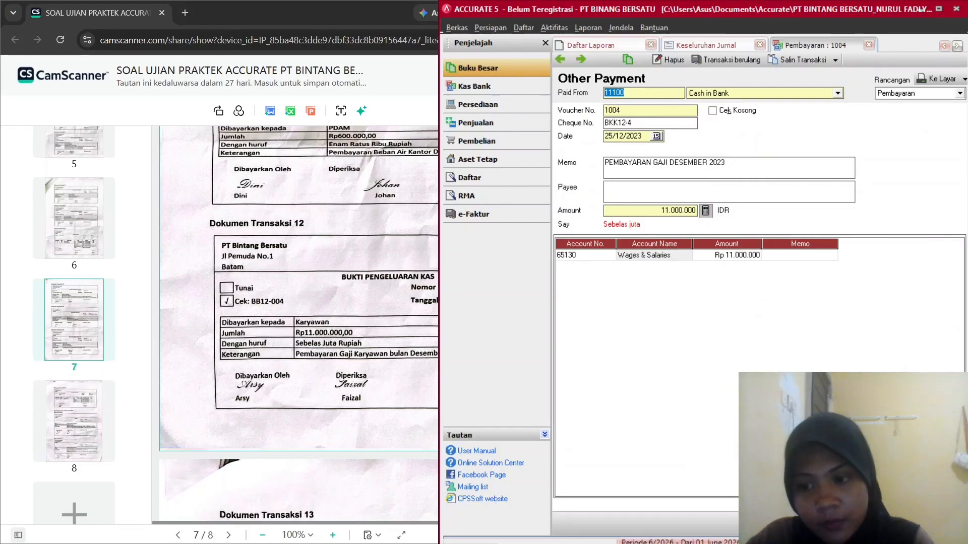
{"action": "left_click", "coordinate": [933, 524]}
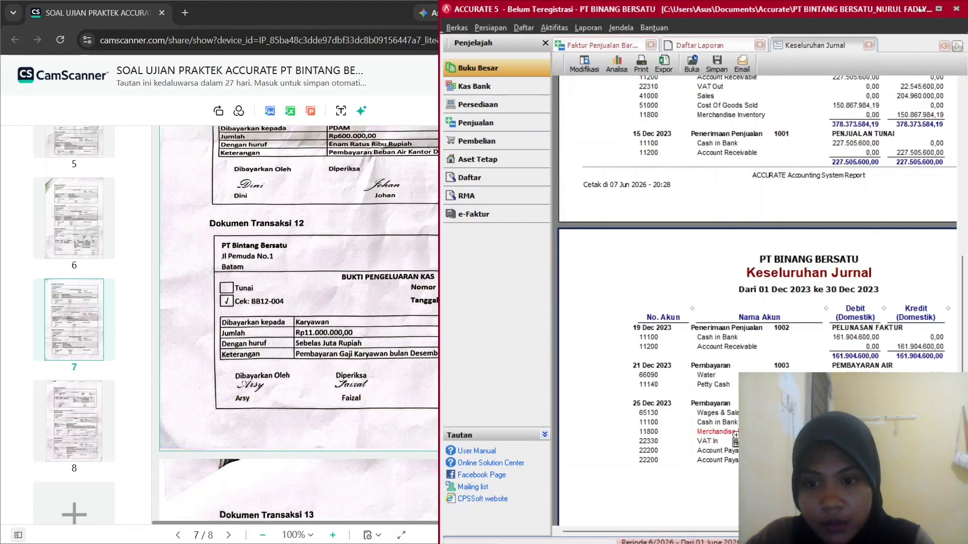
{"action": "double_click", "coordinate": [724, 422]}
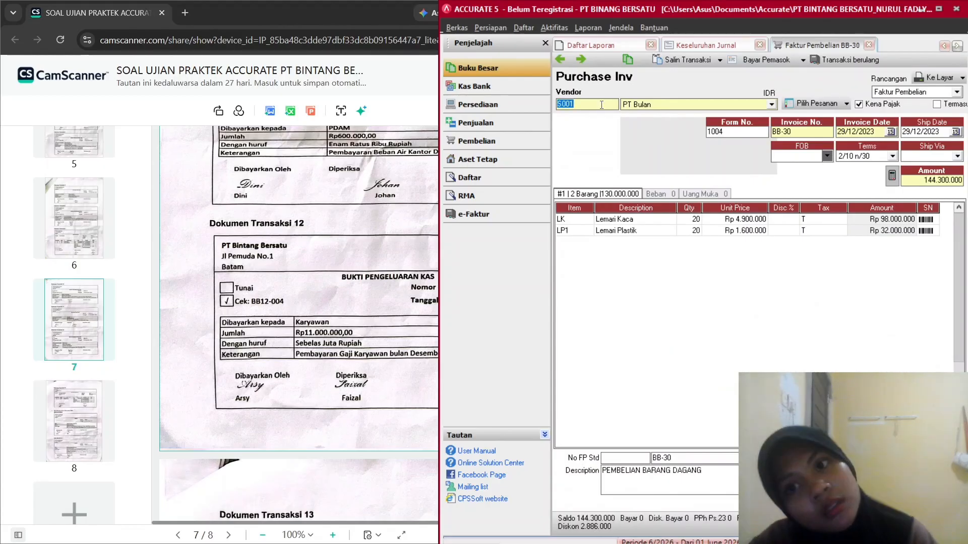
{"action": "left_click", "coordinate": [731, 134]}
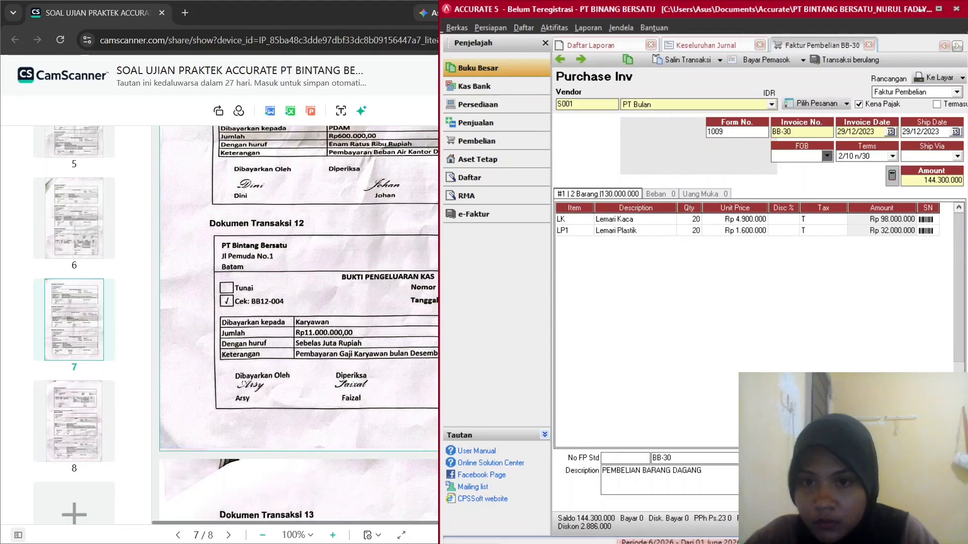
{"action": "left_click", "coordinate": [933, 523]}
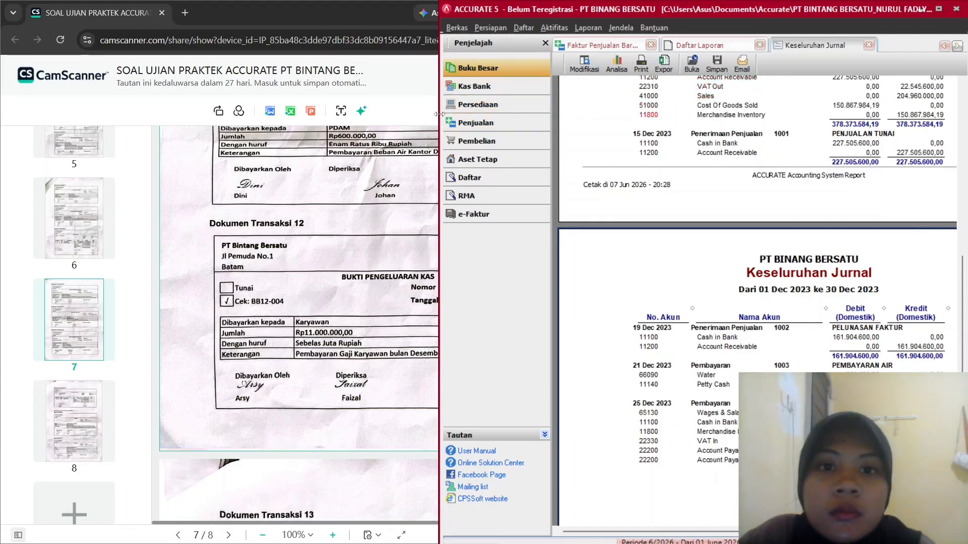
{"action": "left_click_drag", "start_coordinate": [438, 114], "coordinate": [288, 114]}
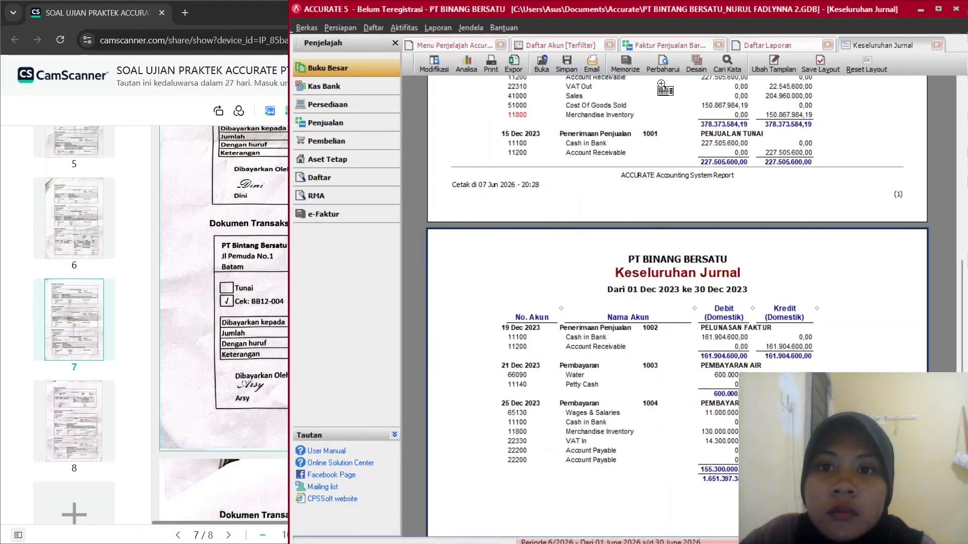
Refresh the full journal to confirm 29 Dec purchase 1009, then close the account list.
{"action": "left_click", "coordinate": [664, 64]}
{"action": "scroll", "coordinate": [695, 380], "scroll_direction": "down", "scroll_amount": 3}
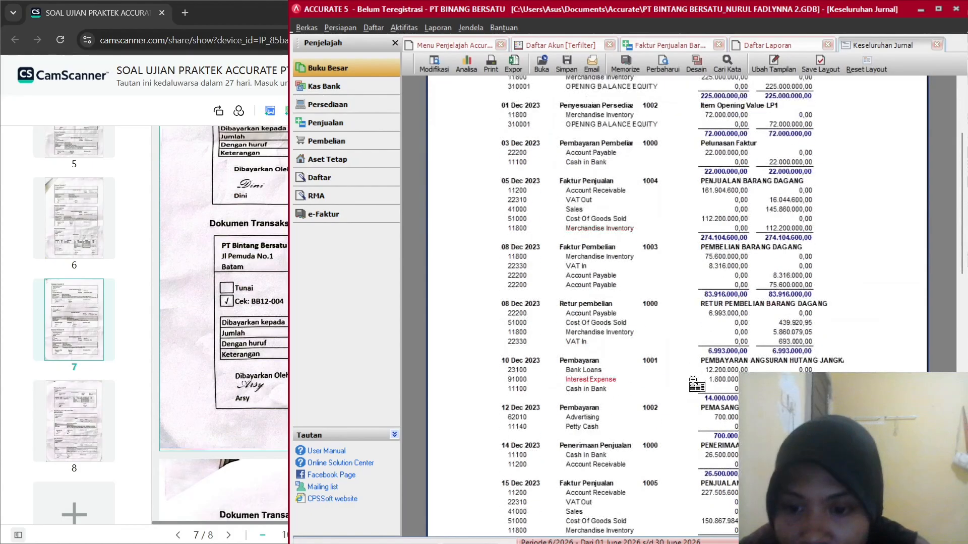
{"action": "scroll", "coordinate": [695, 380], "scroll_direction": "down", "scroll_amount": 10}
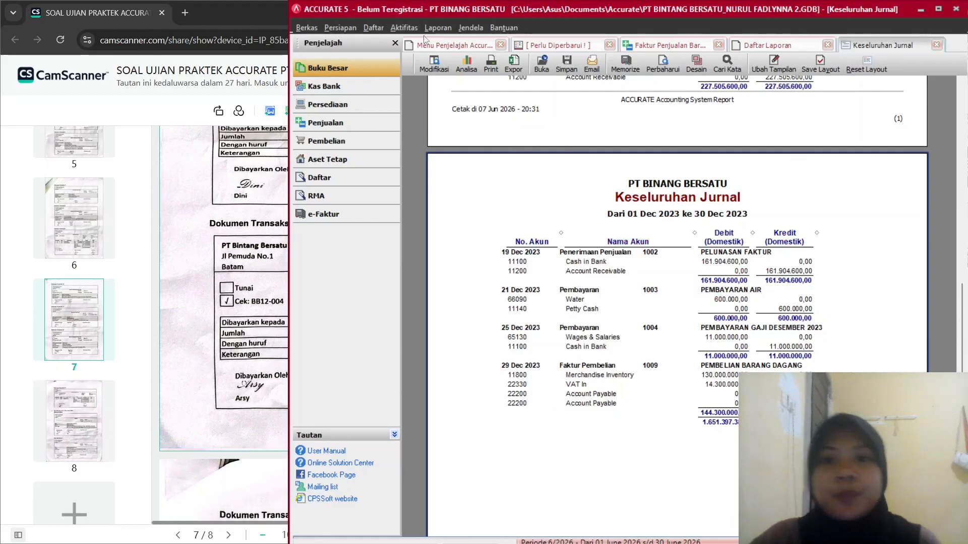
{"action": "left_click", "coordinate": [557, 45]}
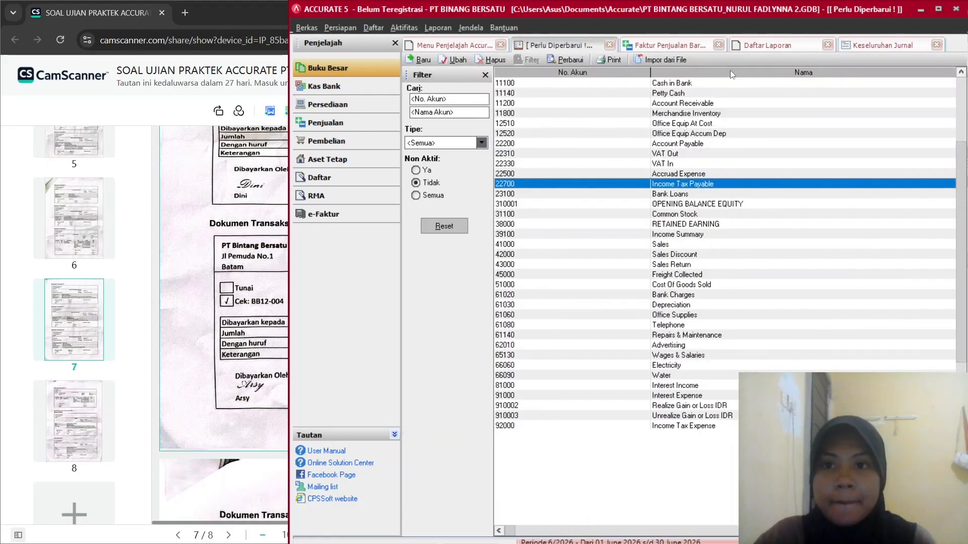
{"action": "left_click", "coordinate": [610, 45]}
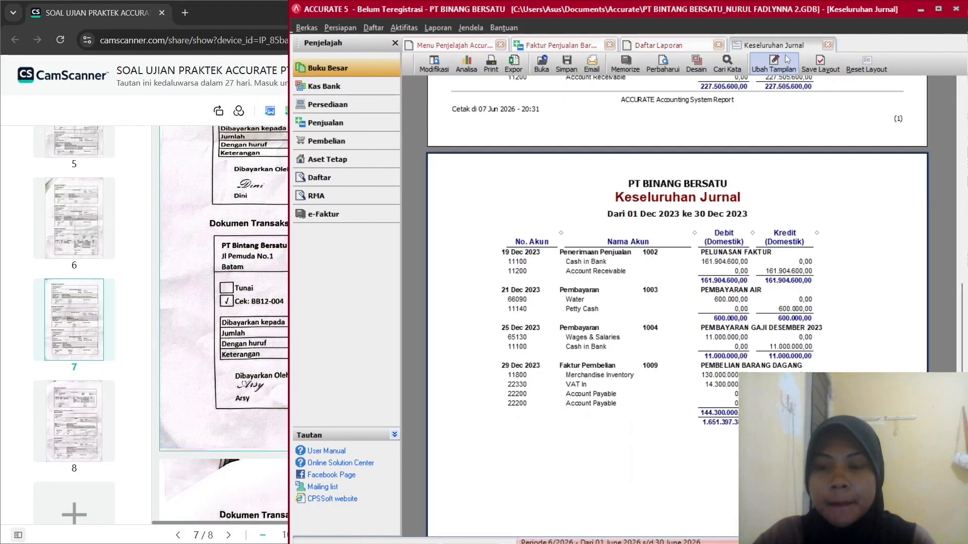
Close the full journal, reopen the report list and show the Laporan Keuangan reports.
{"action": "left_click", "coordinate": [827, 45]}
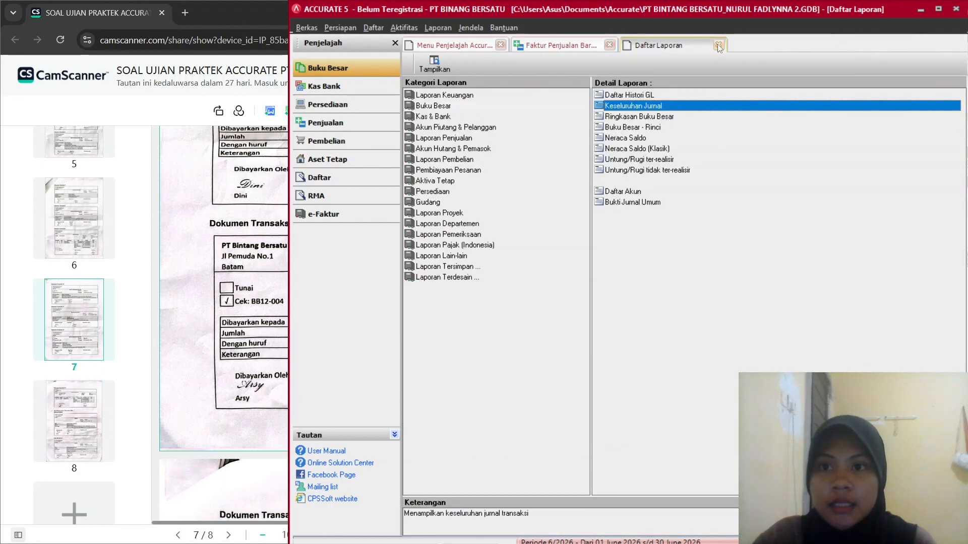
{"action": "left_click", "coordinate": [719, 46]}
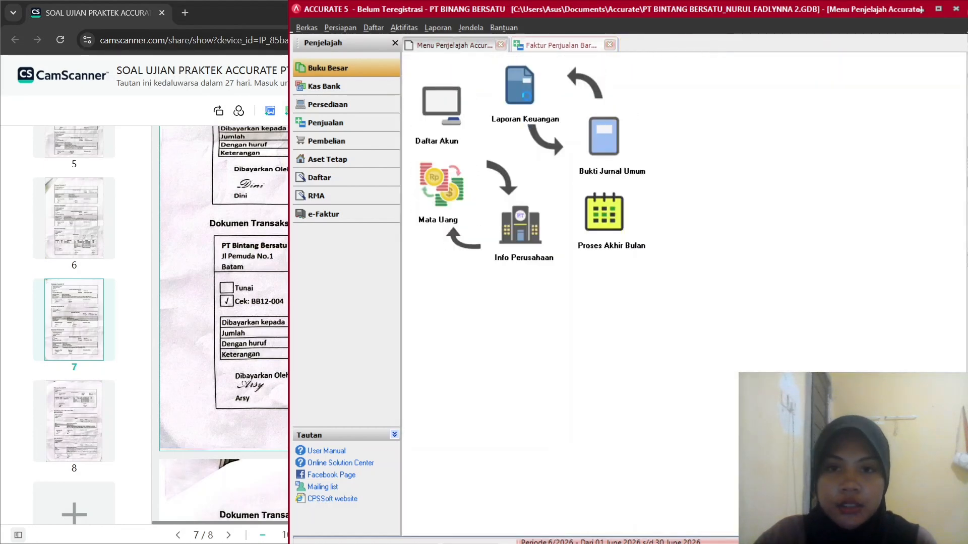
{"action": "left_click", "coordinate": [522, 103]}
{"action": "left_click", "coordinate": [452, 107]}
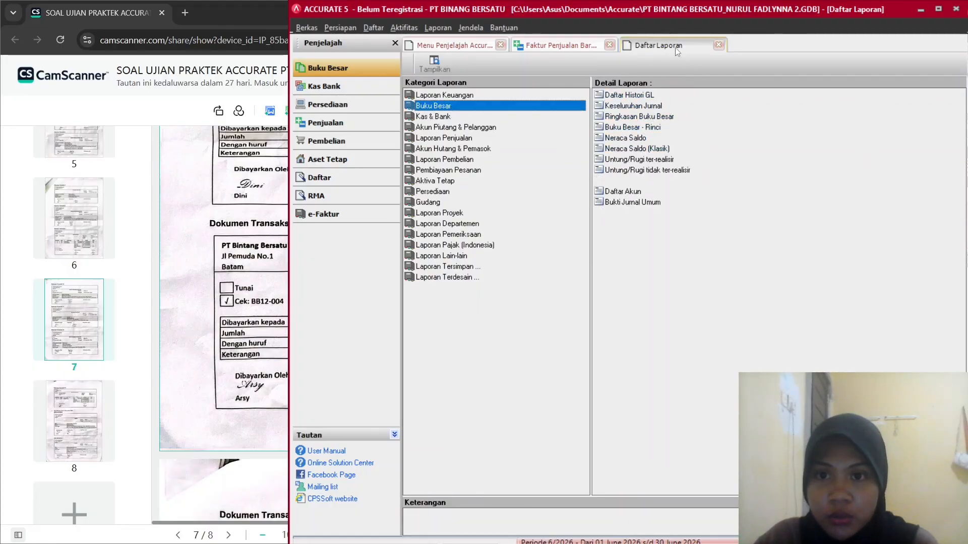
{"action": "left_click", "coordinate": [446, 117]}
{"action": "left_click", "coordinate": [456, 139]}
{"action": "left_click", "coordinate": [446, 128]}
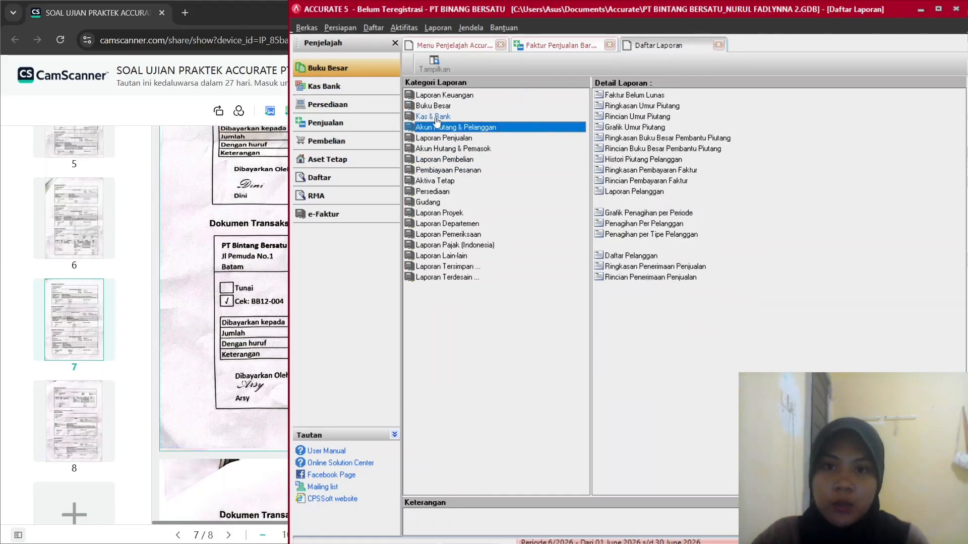
{"action": "left_click", "coordinate": [436, 119]}
{"action": "left_click", "coordinate": [443, 106]}
{"action": "left_click", "coordinate": [370, 74]}
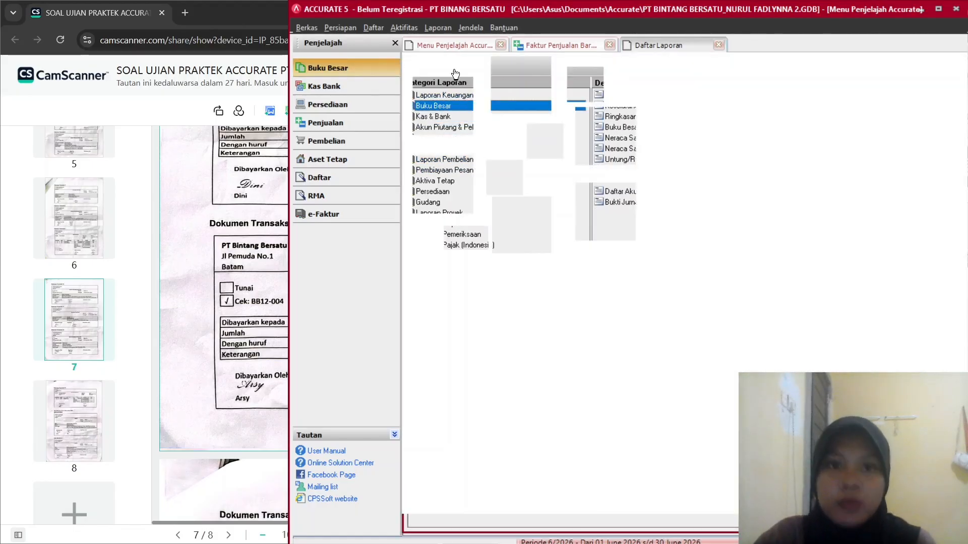
{"action": "left_click", "coordinate": [497, 92]}
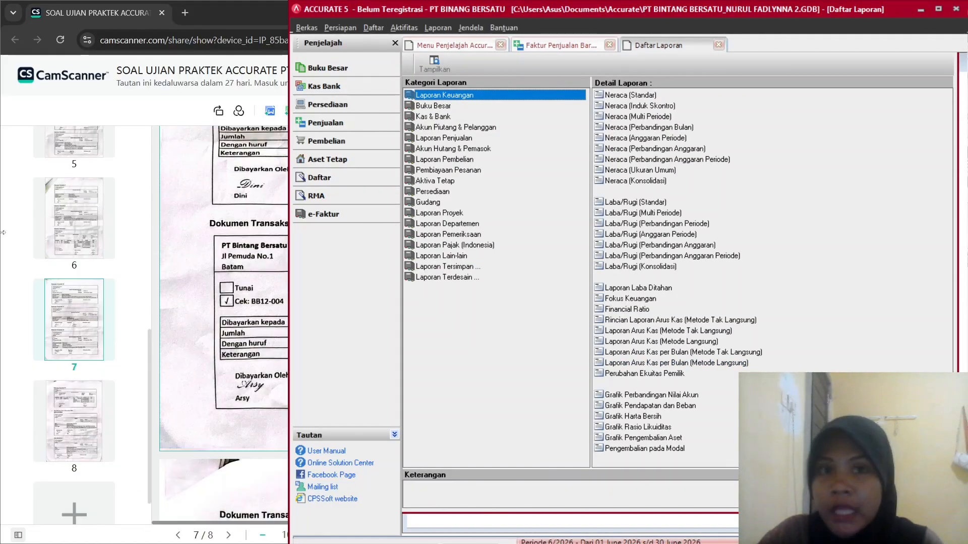
Bring up the scanned exam at page 8 with the 31 December 2023 adjustment memos.
{"action": "left_click", "coordinate": [222, 223]}
{"action": "scroll", "coordinate": [379, 476], "scroll_direction": "down", "scroll_amount": 10}
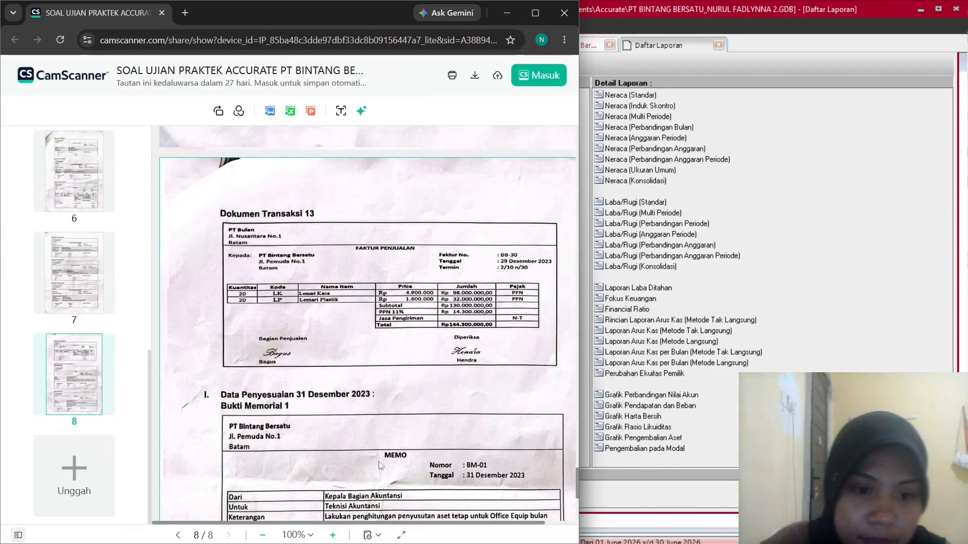
{"action": "scroll", "coordinate": [379, 465], "scroll_direction": "down", "scroll_amount": 7}
{"action": "scroll", "coordinate": [379, 464], "scroll_direction": "up", "scroll_amount": 3}
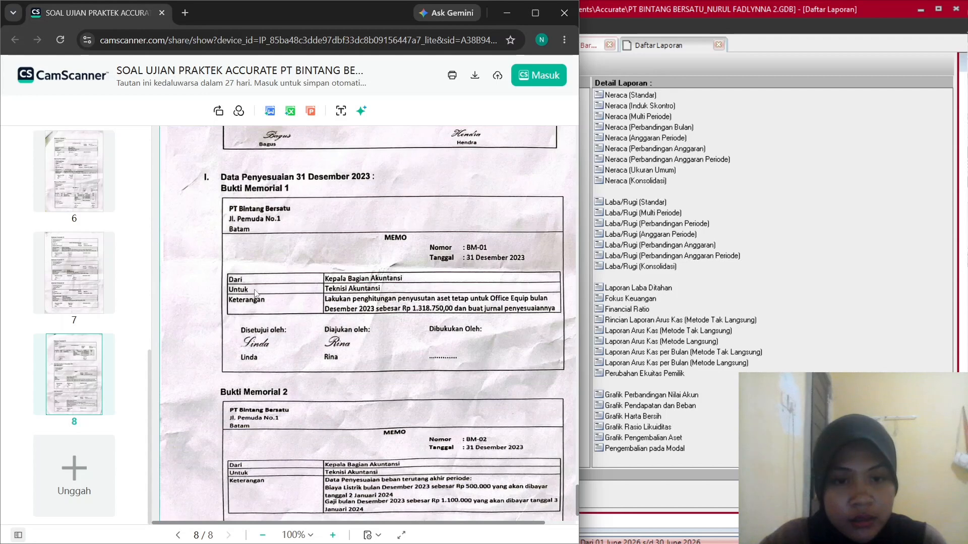
Read memo BM-02, then show Accurate's Buku Besar overview.
{"action": "scroll", "coordinate": [422, 374], "scroll_direction": "down", "scroll_amount": 1}
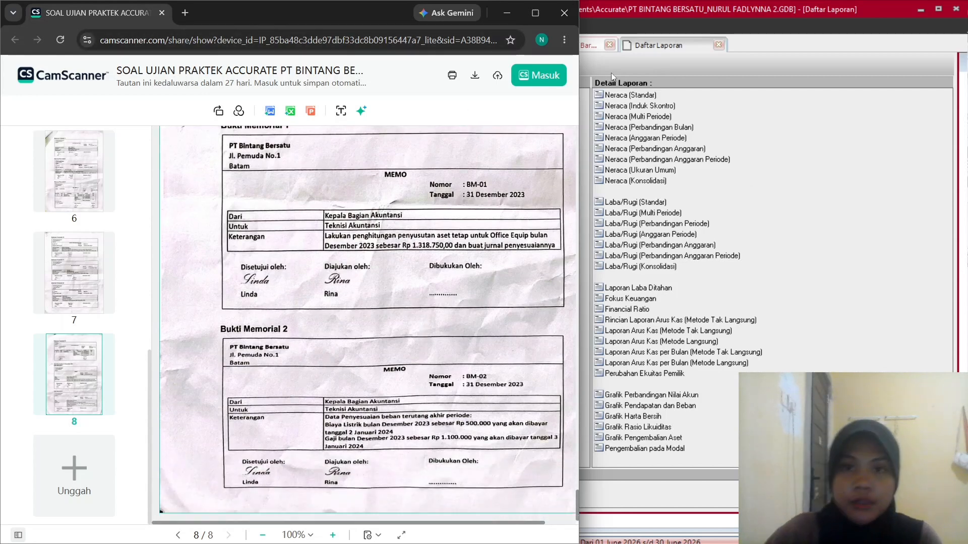
{"action": "left_click", "coordinate": [636, 106]}
{"action": "left_click", "coordinate": [367, 70]}
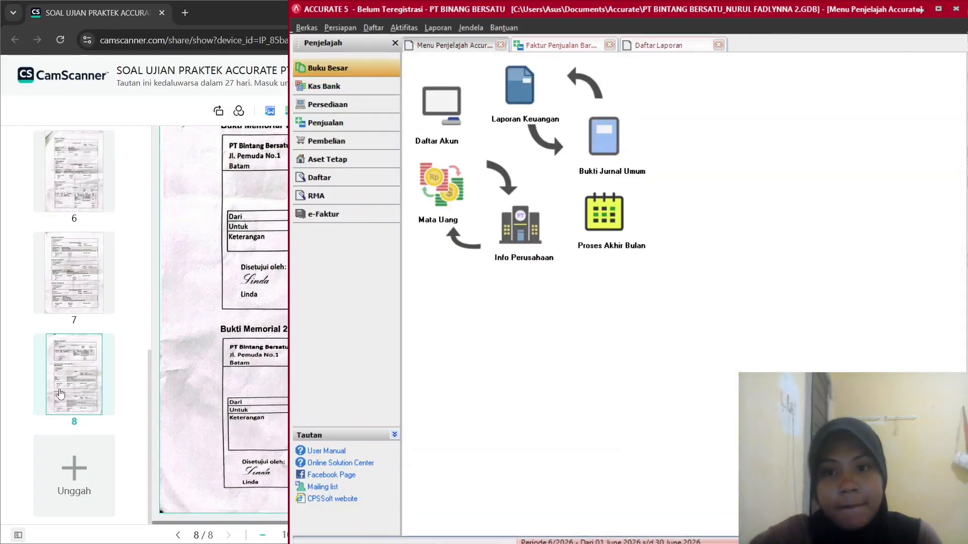
Start new journal voucher 1019 with the description JURNAL PENYESUAIAN.
{"action": "left_click", "coordinate": [603, 158]}
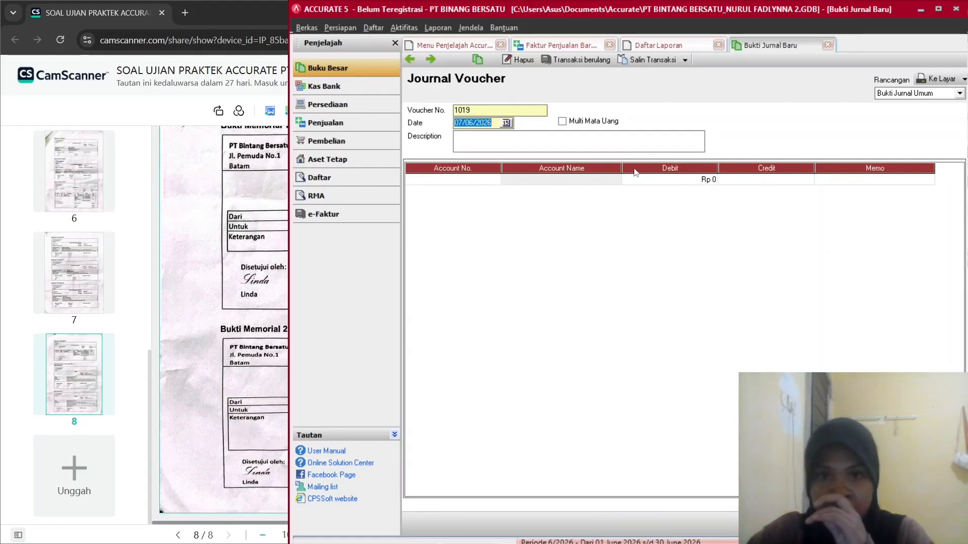
{"action": "left_click", "coordinate": [523, 139]}
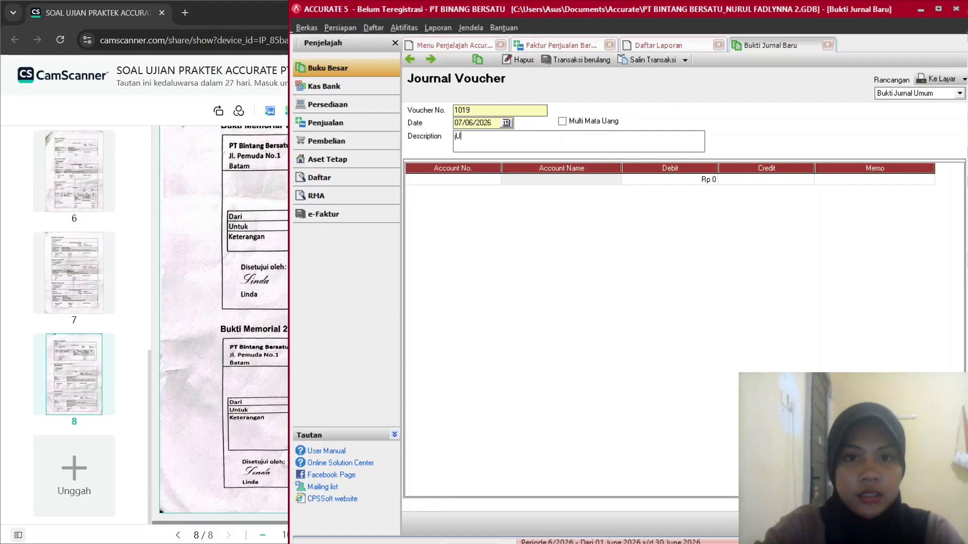
{"action": "type", "text": "H"}
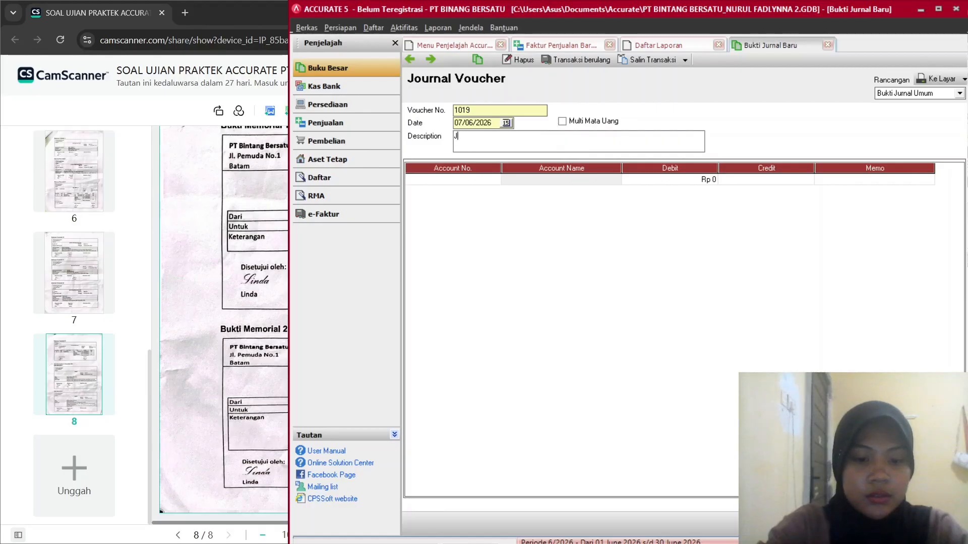
{"action": "type", "text": "URNALPENY"}
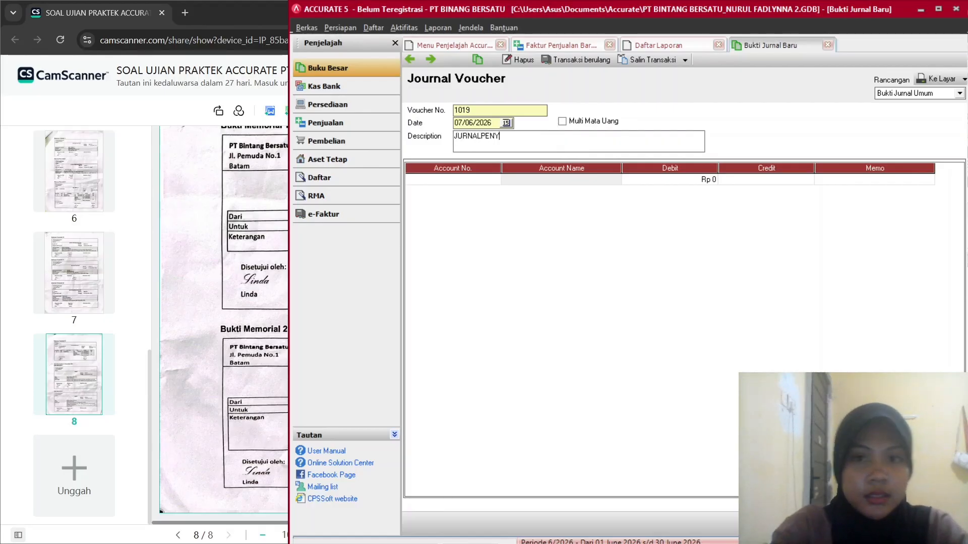
{"action": "key", "text": "BackSpace"}
{"action": "key", "text": "BackSpace"}
{"action": "key", "text": "BackSpace"}
{"action": "key", "text": "BackSpace"}
{"action": "key", "text": "BackSpace"}
{"action": "key", "text": "BackSpace"}
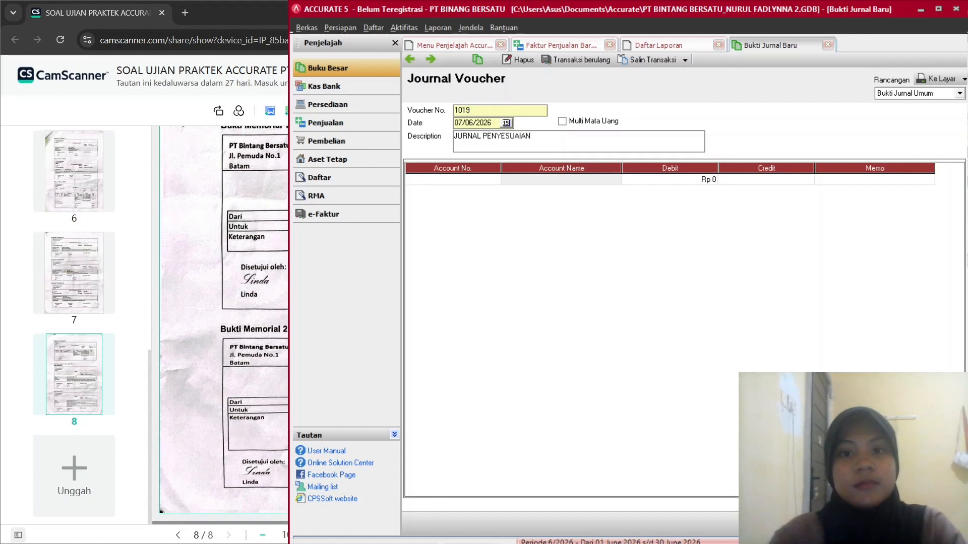
{"action": "left_click", "coordinate": [478, 181]}
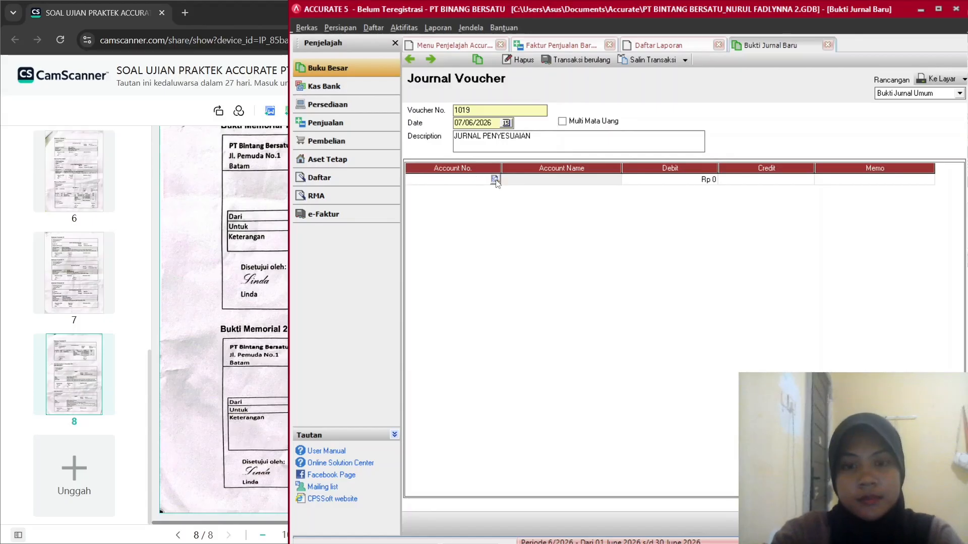
Set the voucher date to 31/12/2023, checking it against the scanned exam.
{"action": "left_click", "coordinate": [491, 123]}
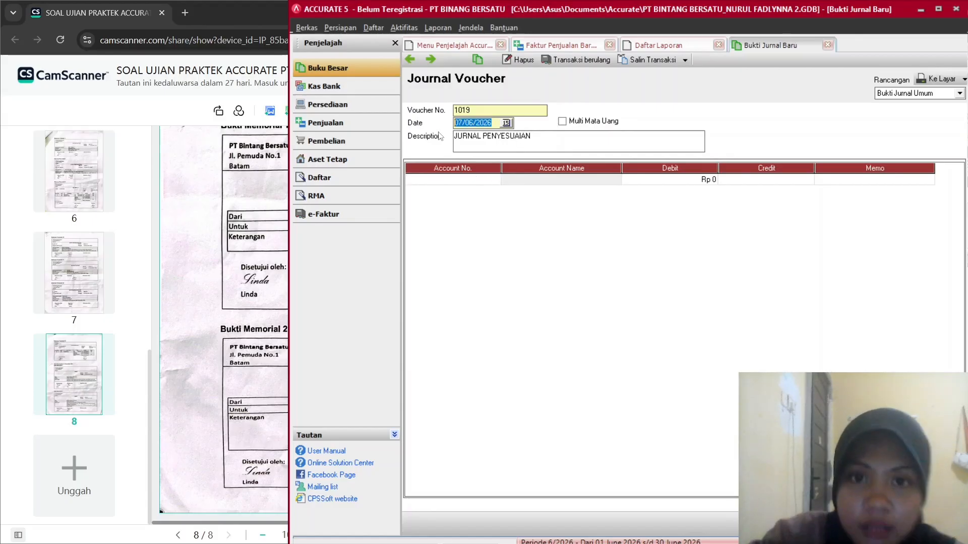
{"action": "left_click", "coordinate": [222, 346]}
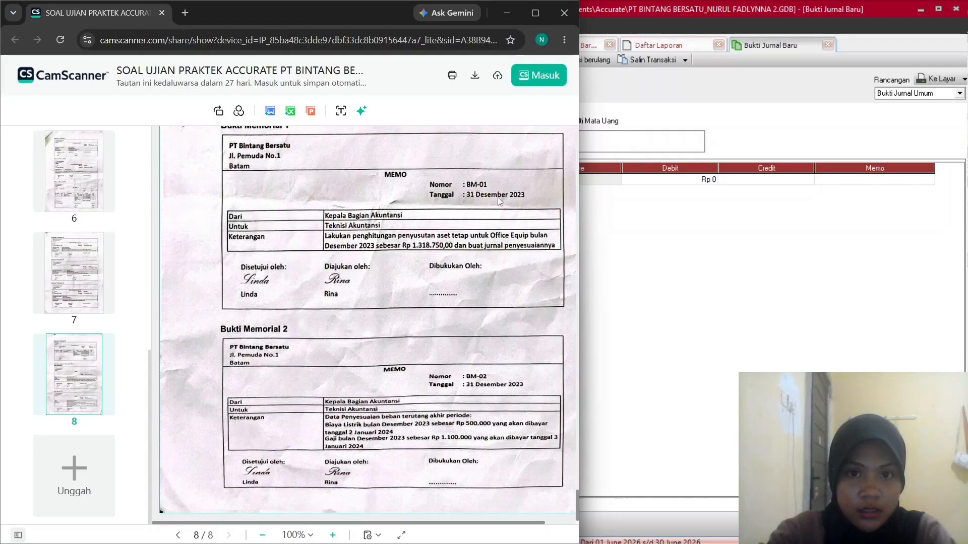
{"action": "scroll", "coordinate": [499, 197], "scroll_direction": "up", "scroll_amount": 2}
{"action": "left_click", "coordinate": [682, 148]}
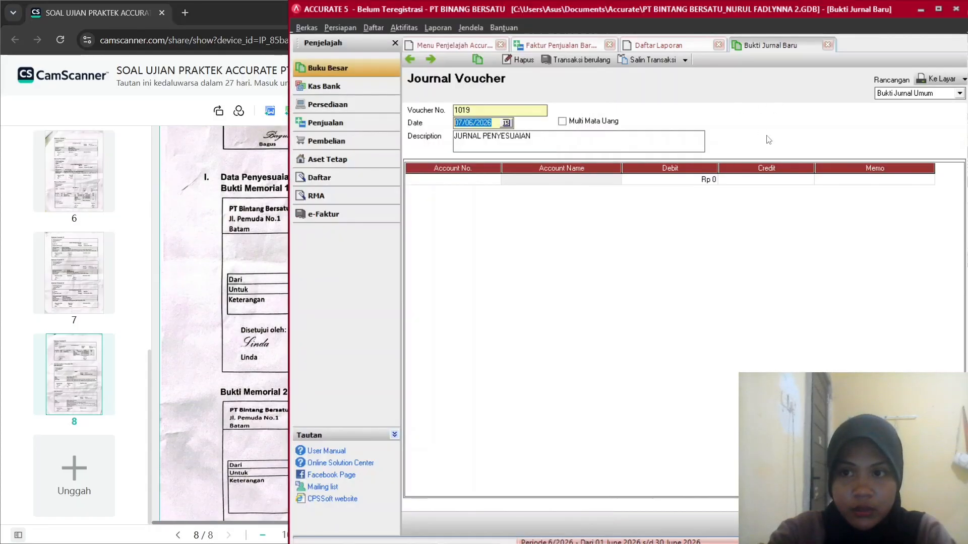
{"action": "type", "text": "31/12/"}
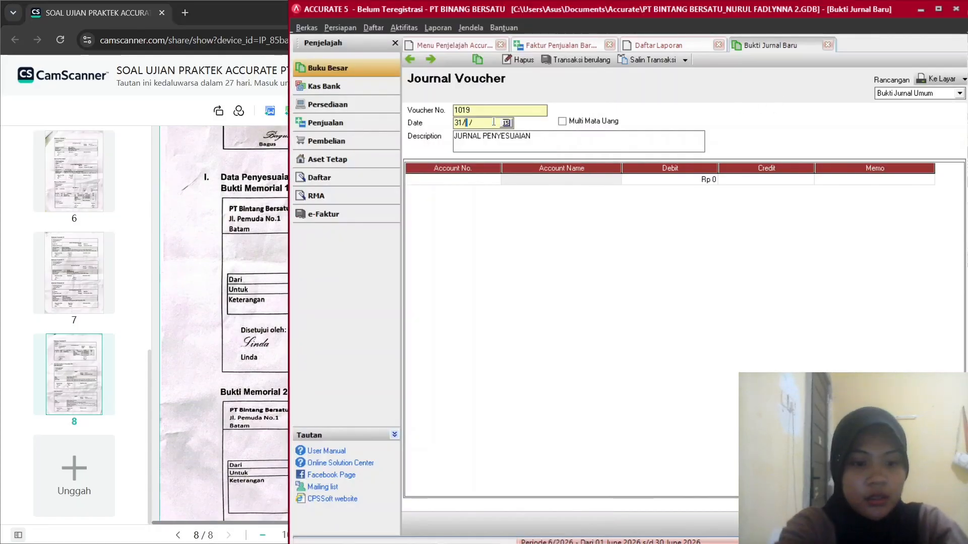
{"action": "type", "text": "2023"}
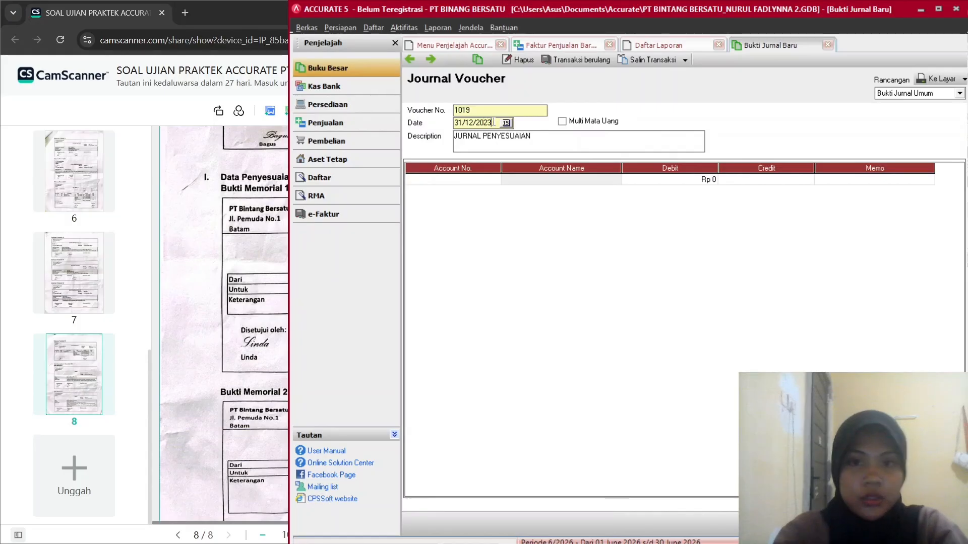
{"action": "key", "text": "Tab"}
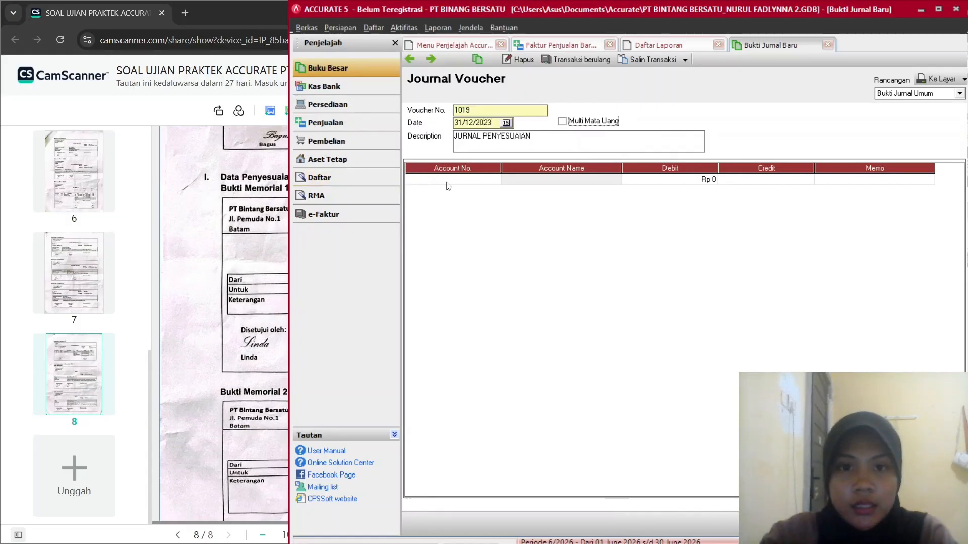
{"action": "key", "text": "Tab"}
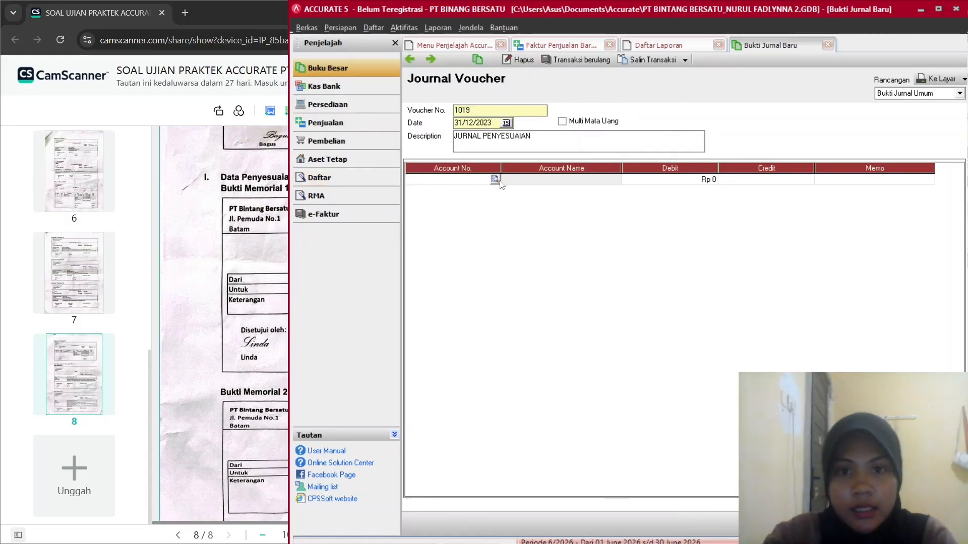
{"action": "left_click", "coordinate": [495, 179]}
{"action": "left_click", "coordinate": [244, 375]}
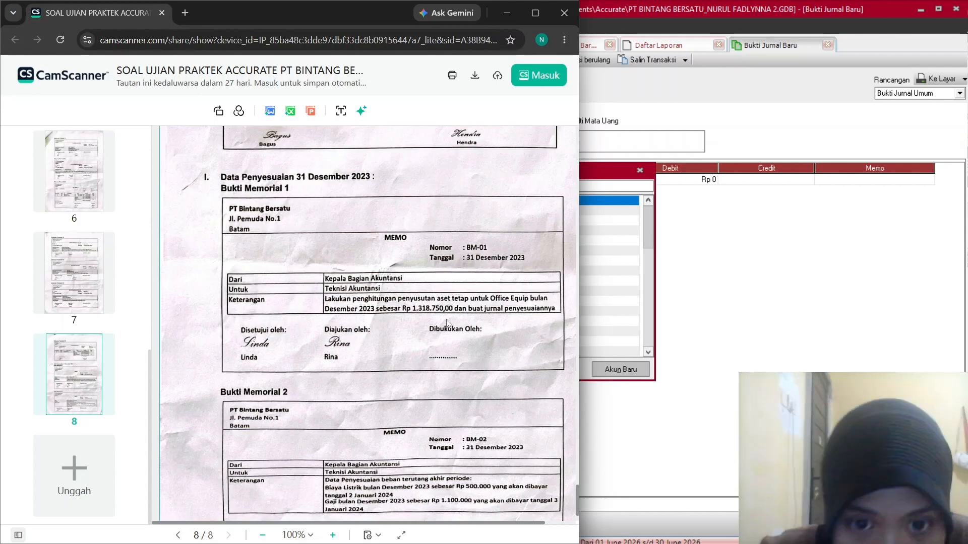
{"action": "scroll", "coordinate": [483, 313], "scroll_direction": "down", "scroll_amount": 1}
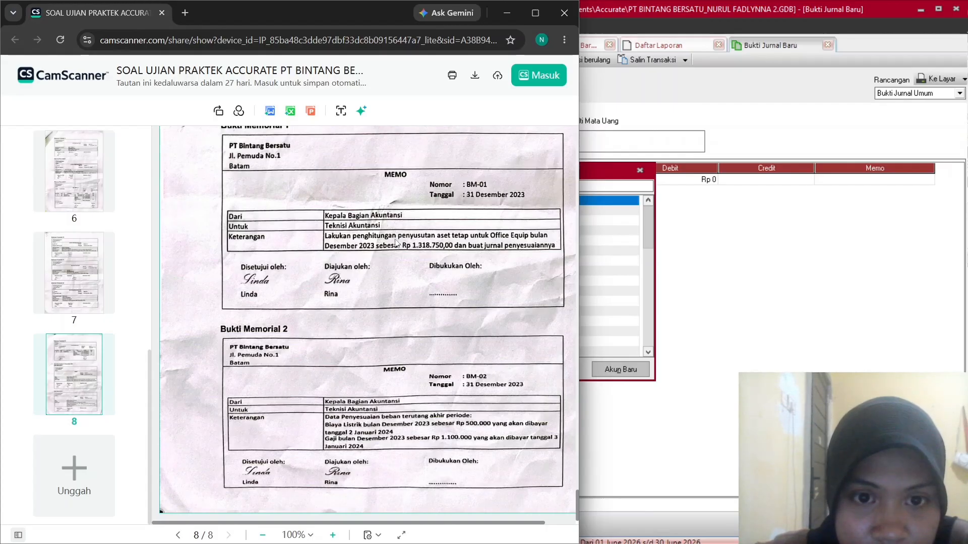
{"action": "scroll", "coordinate": [302, 403], "scroll_direction": "up", "scroll_amount": 3}
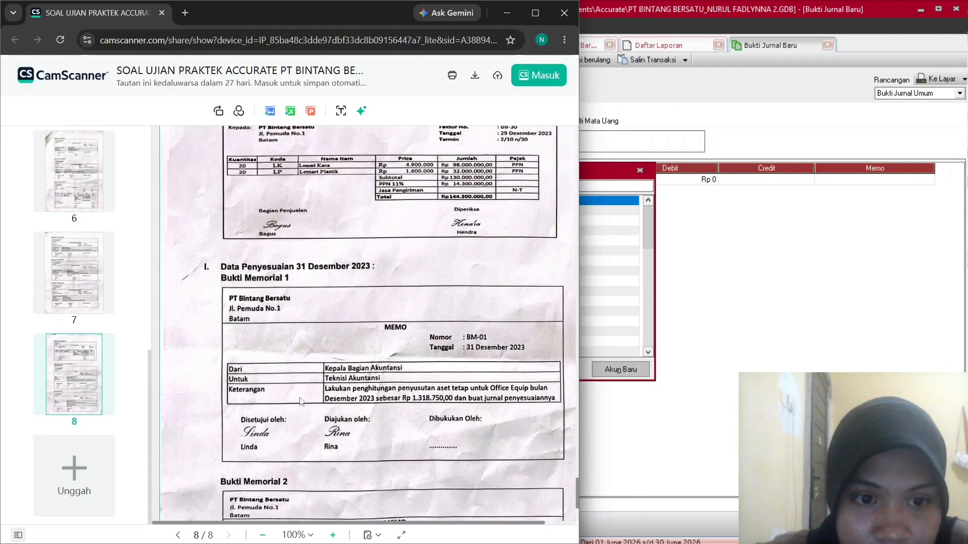
{"action": "scroll", "coordinate": [301, 402], "scroll_direction": "down", "scroll_amount": 3}
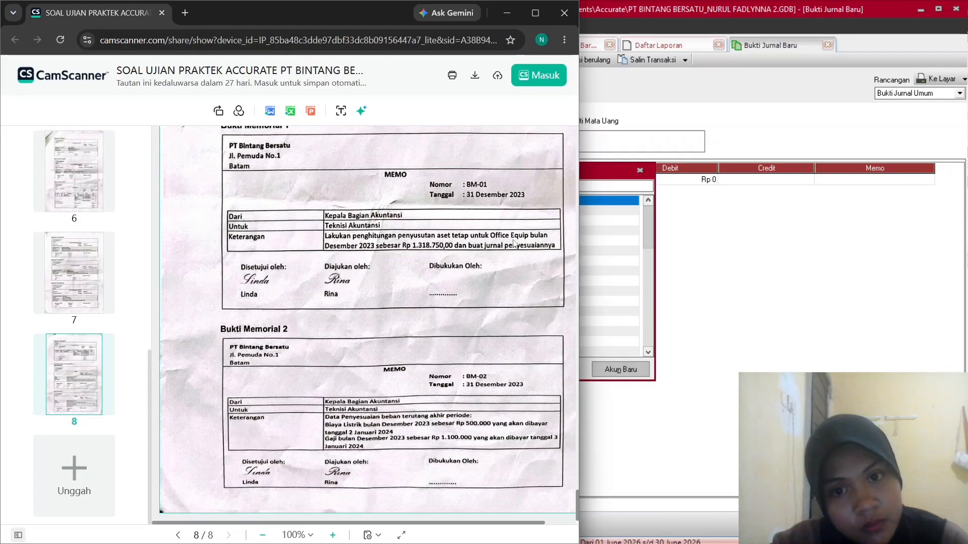
{"action": "left_click", "coordinate": [699, 253]}
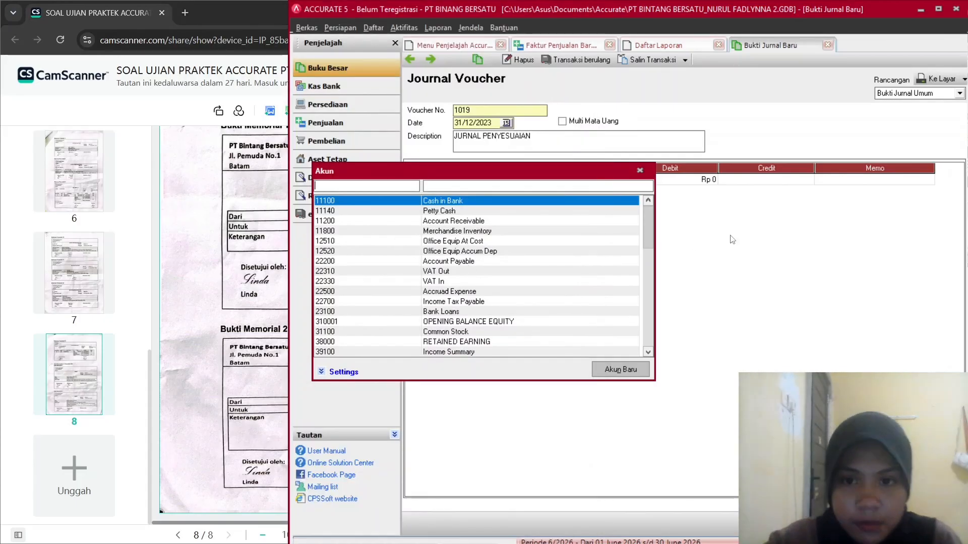
Debit 61030 Depreciation Rp 1.380.750 on the first line, checking the memo amount.
{"action": "left_click_drag", "start_coordinate": [648, 250], "coordinate": [645, 304]}
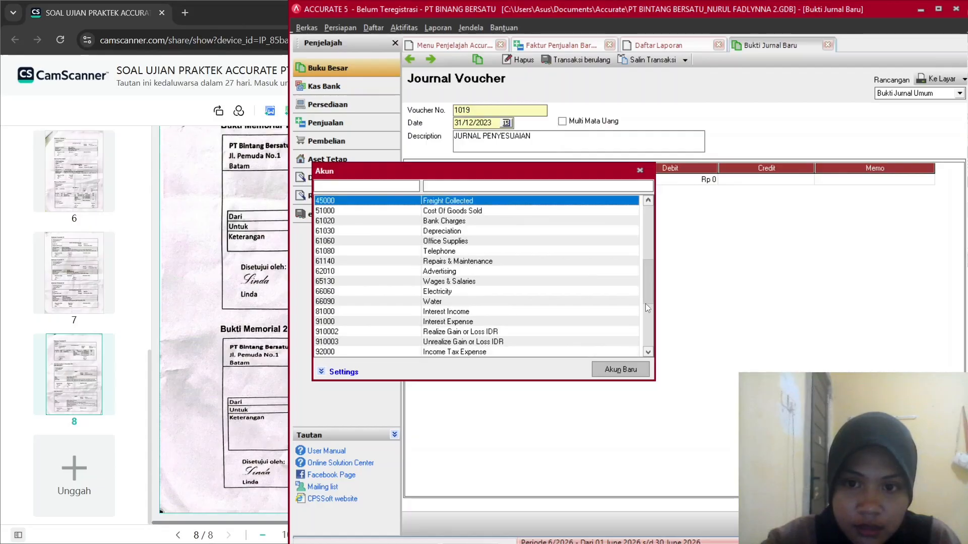
{"action": "double_click", "coordinate": [446, 232]}
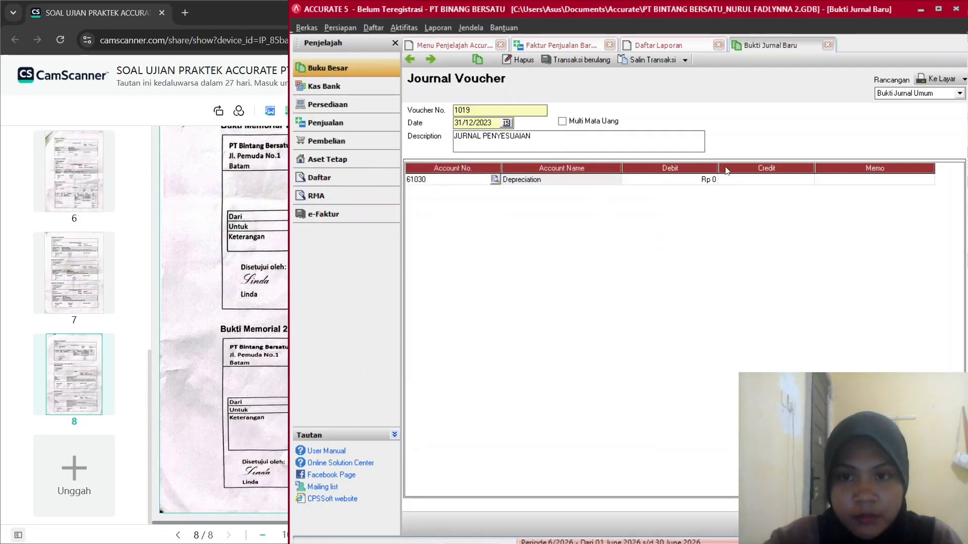
{"action": "left_click", "coordinate": [704, 181]}
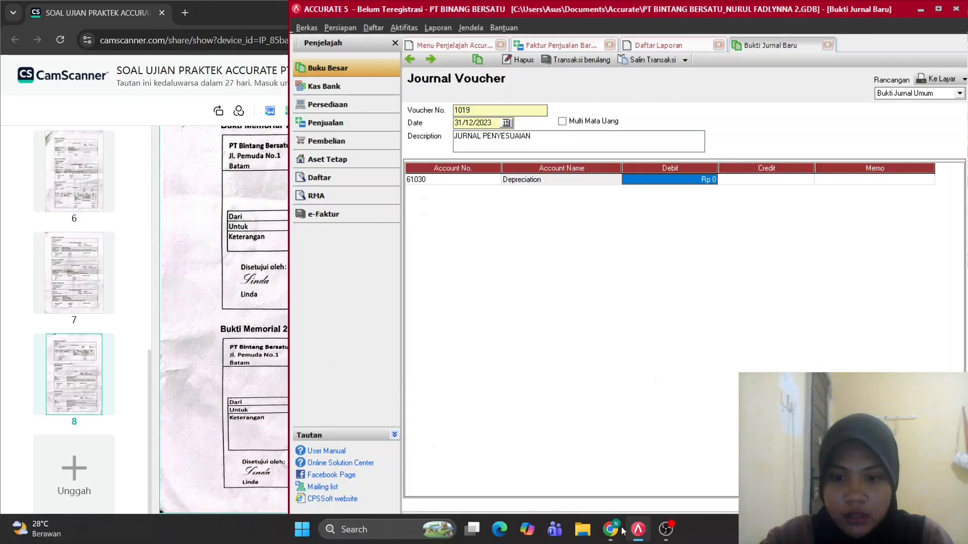
{"action": "left_click", "coordinate": [611, 529]}
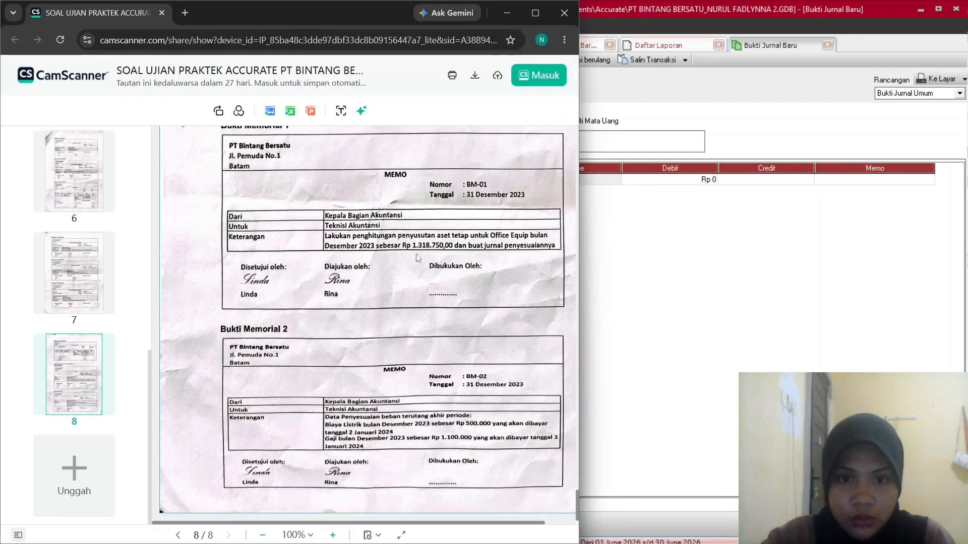
{"action": "left_click", "coordinate": [712, 181]}
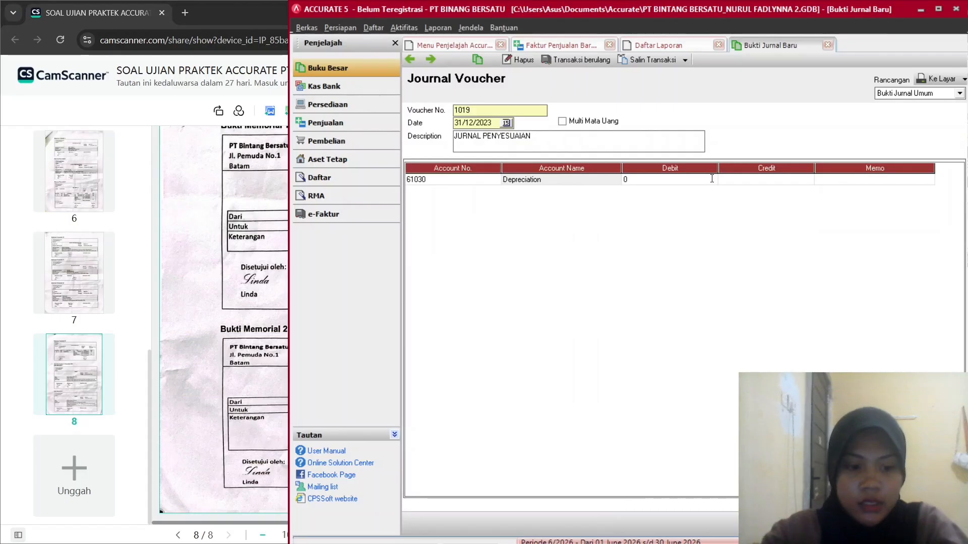
{"action": "type", "text": "1"}
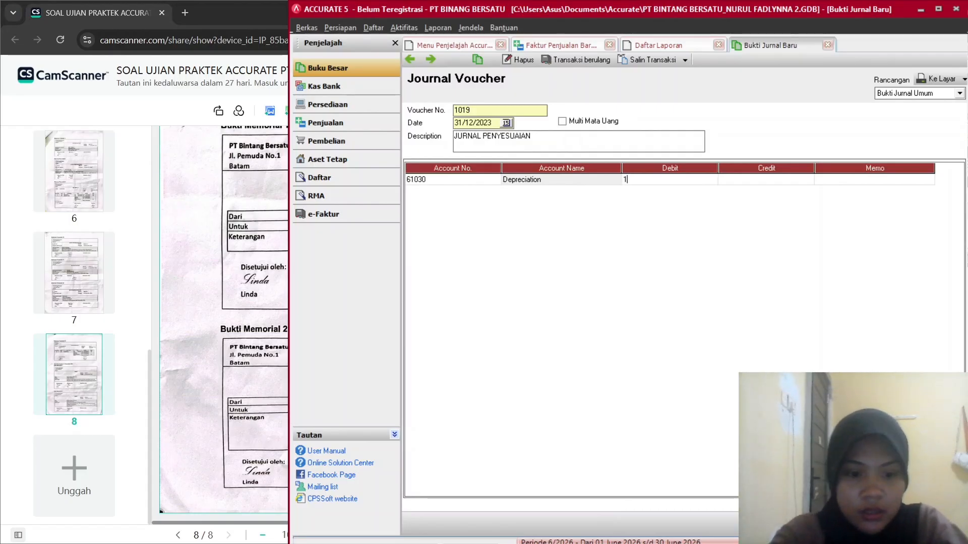
{"action": "type", "text": "380"}
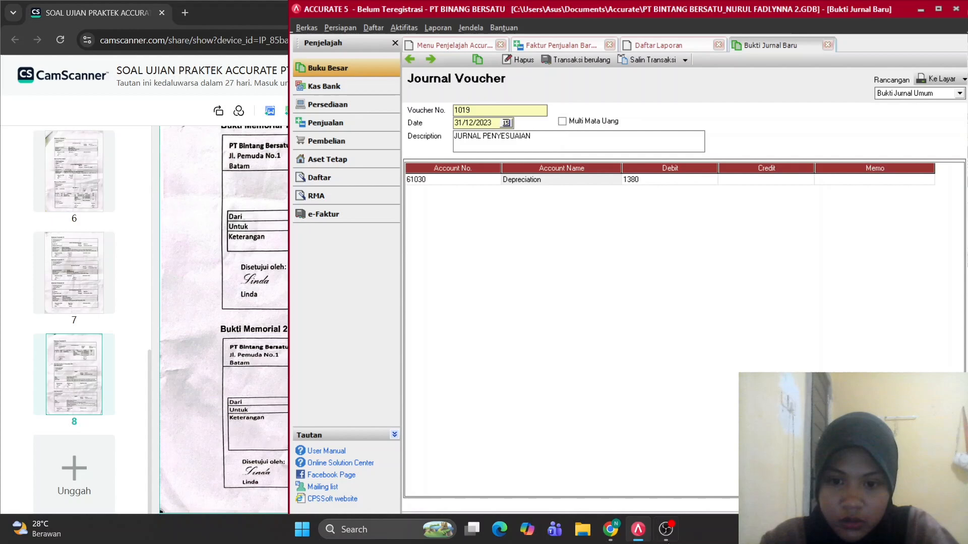
{"action": "left_click", "coordinate": [610, 529]}
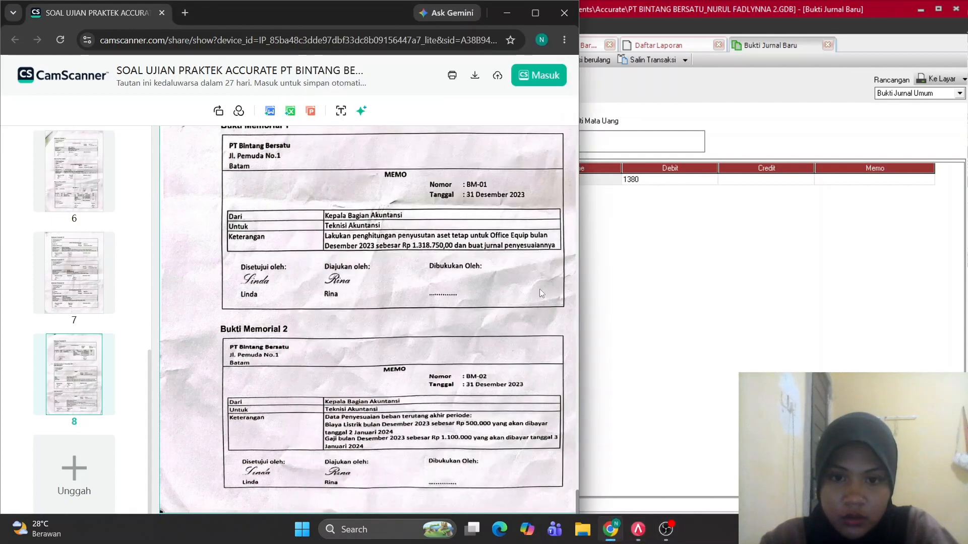
{"action": "left_click", "coordinate": [661, 181]}
{"action": "type", "text": "750"}
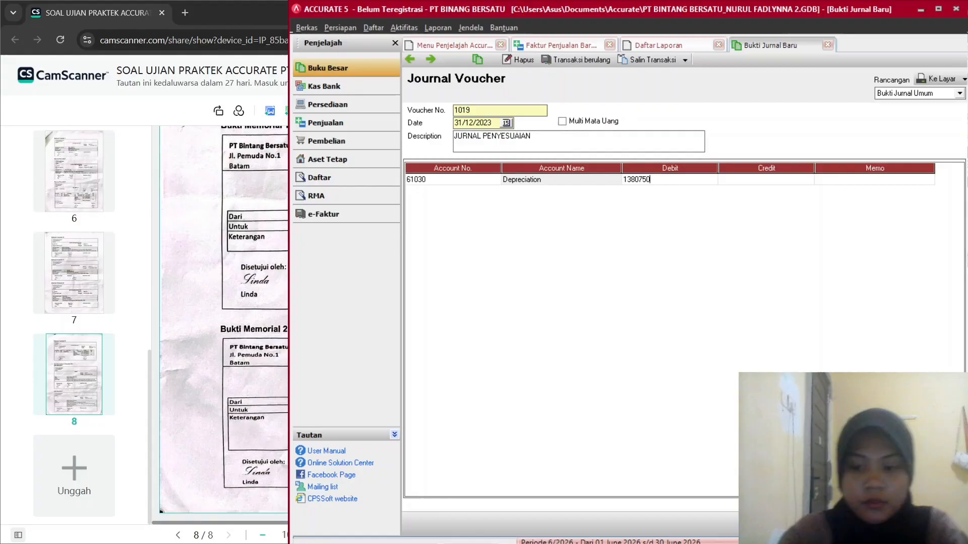
{"action": "key", "text": "Tab"}
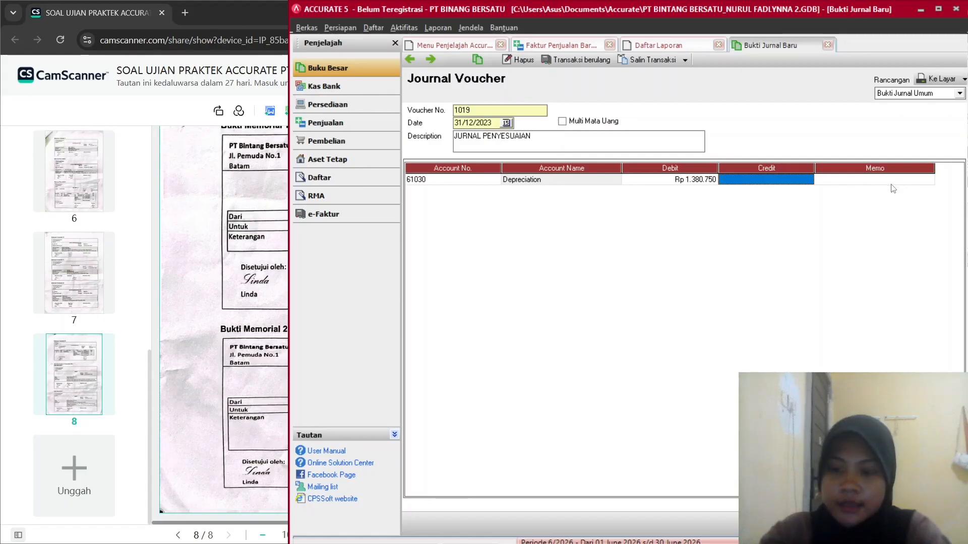
{"action": "key", "text": "Tab"}
{"action": "key", "text": "Tab"}
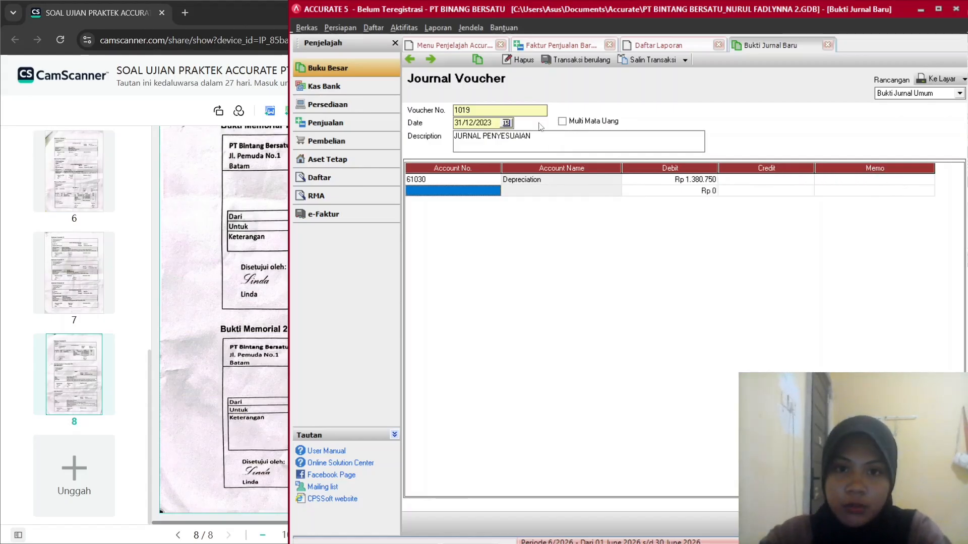
Put 12520 Office Equip Accum Dep on the second line.
{"action": "left_click", "coordinate": [484, 196]}
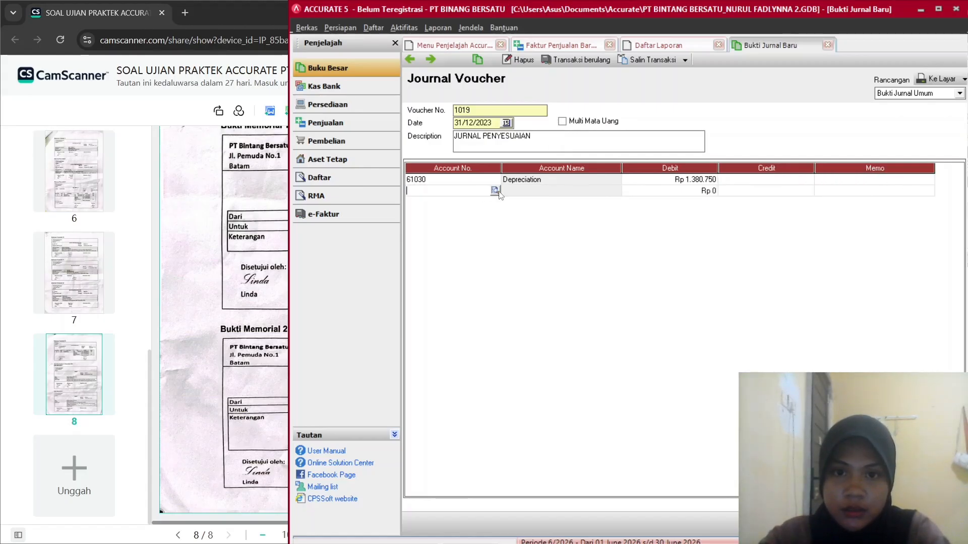
{"action": "left_click", "coordinate": [496, 191]}
{"action": "double_click", "coordinate": [471, 251]}
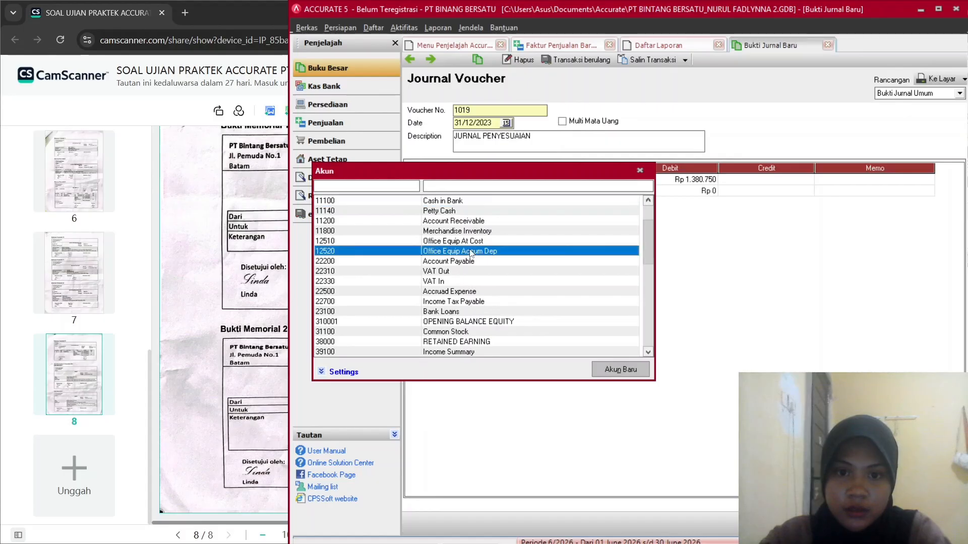
{"action": "left_click", "coordinate": [682, 193]}
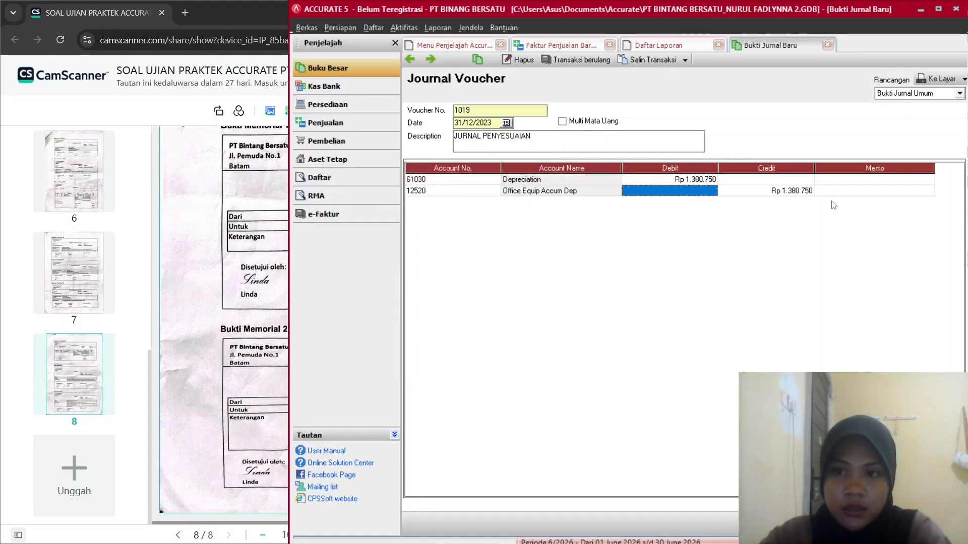
Commit the second line's Rp 1.380.750 credit and recheck the scanned memo.
{"action": "left_click", "coordinate": [872, 193]}
{"action": "key", "text": "Tab"}
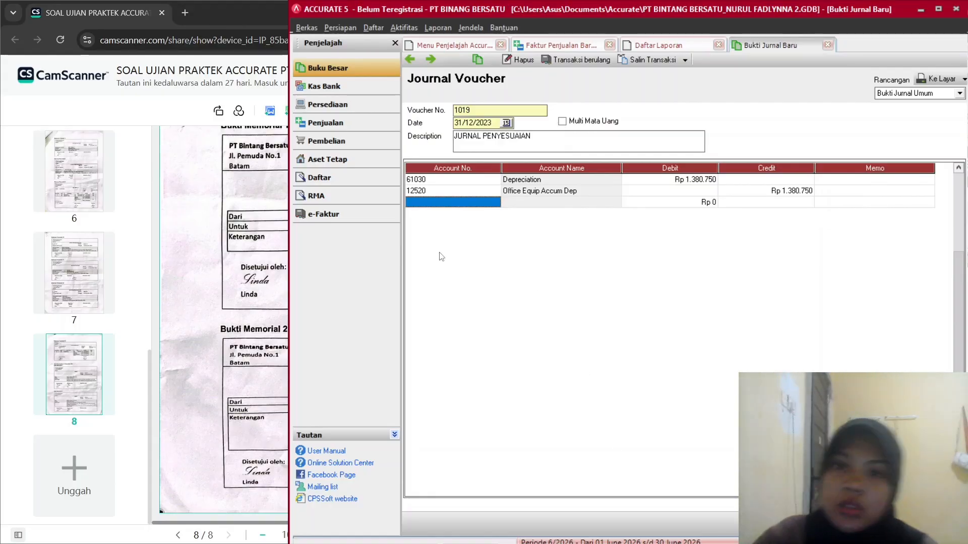
{"action": "mouse_move", "coordinate": [567, 526]}
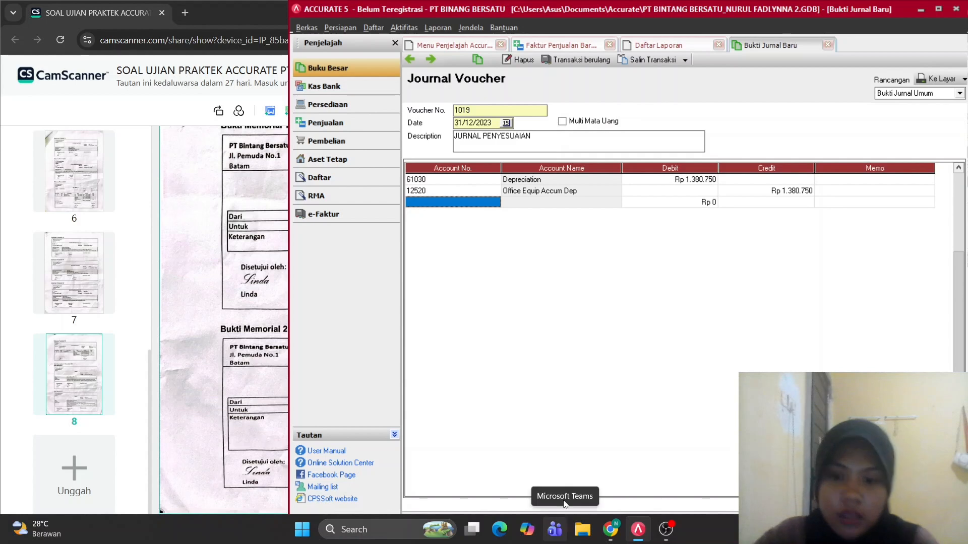
{"action": "left_click", "coordinate": [610, 530]}
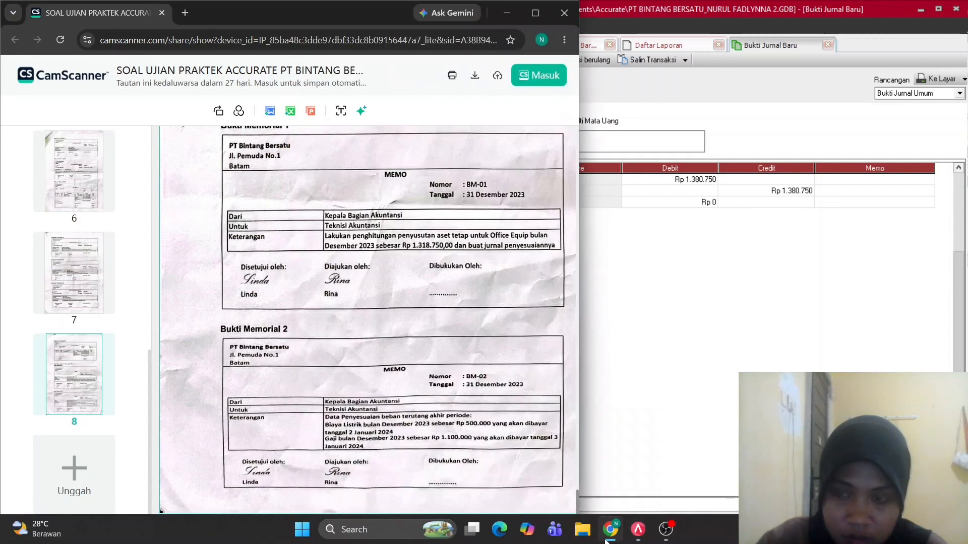
{"action": "left_click", "coordinate": [715, 407]}
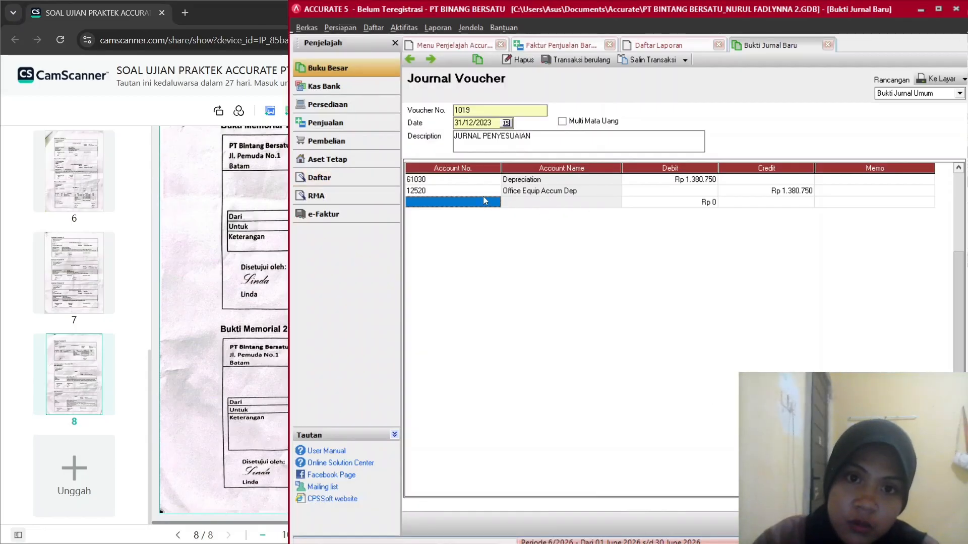
Append ASET to the voucher description, making it JURNAL PENYESUAIAN ASET.
{"action": "mouse_move", "coordinate": [637, 543]}
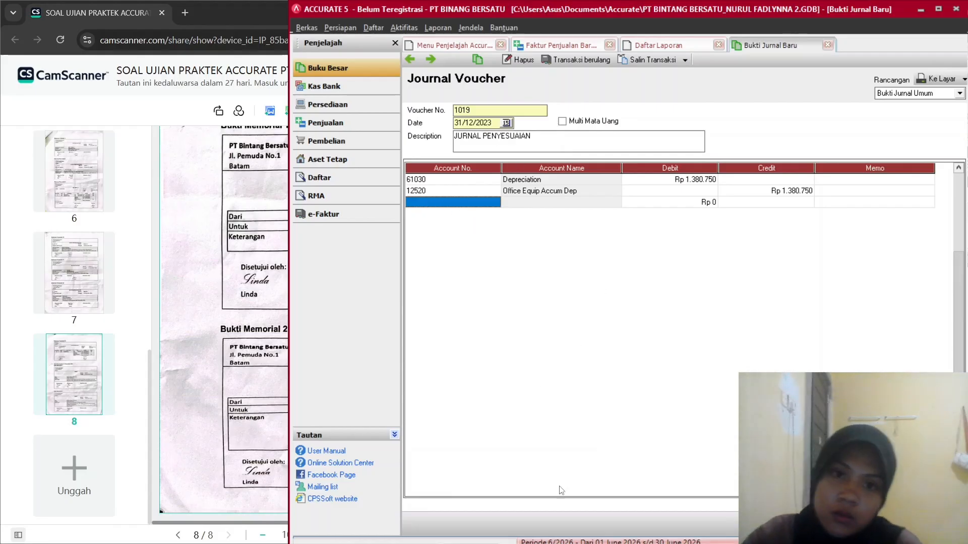
{"action": "mouse_move", "coordinate": [580, 542]}
{"action": "left_click", "coordinate": [610, 529]}
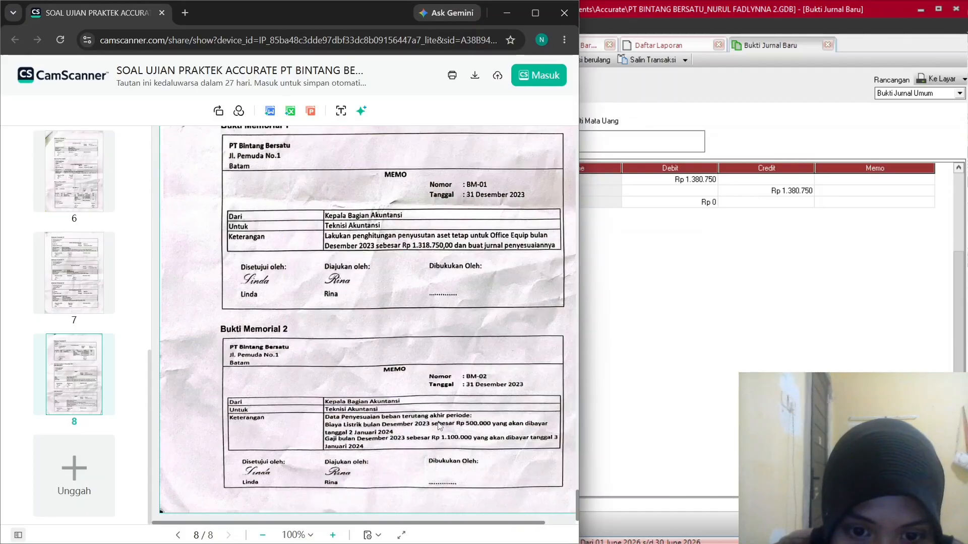
{"action": "left_click", "coordinate": [616, 216]}
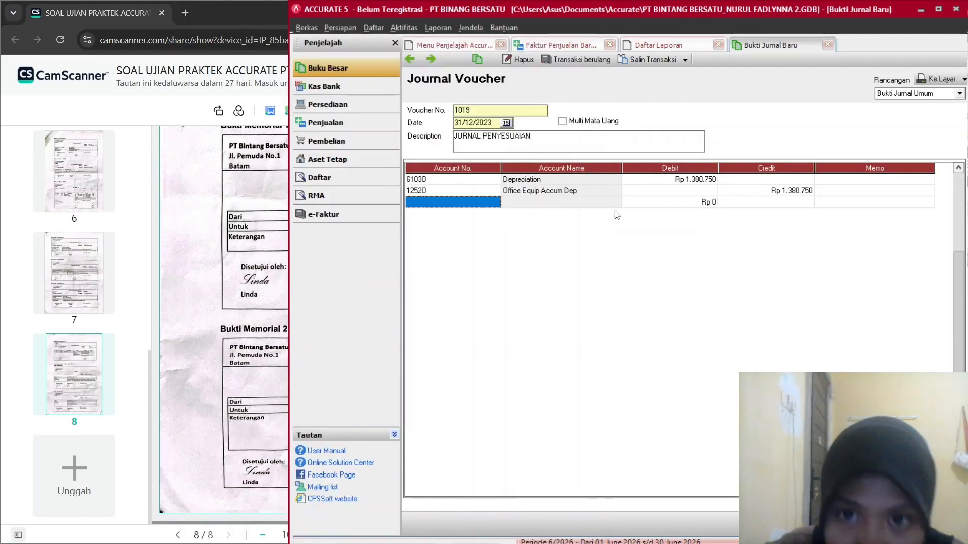
{"action": "left_click", "coordinate": [536, 142]}
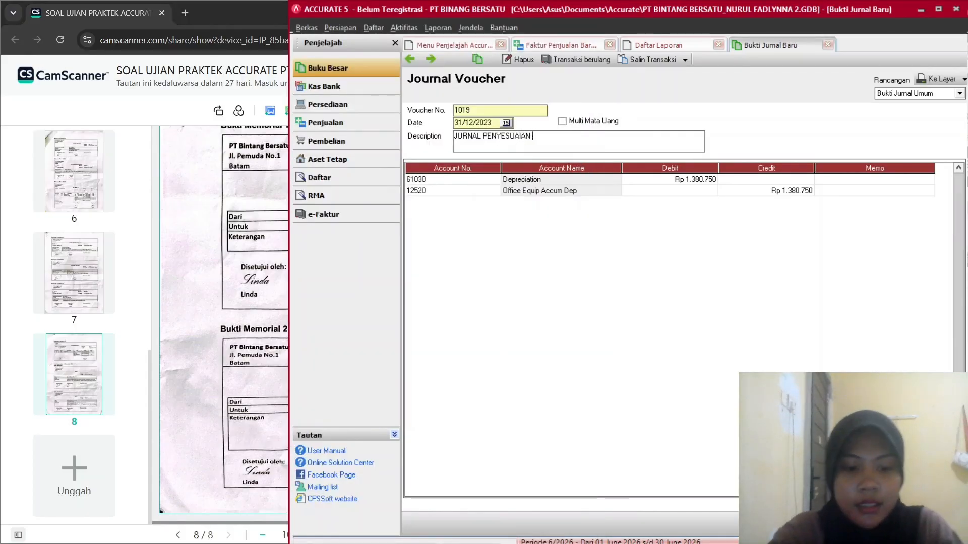
{"action": "type", "text": "ASET "}
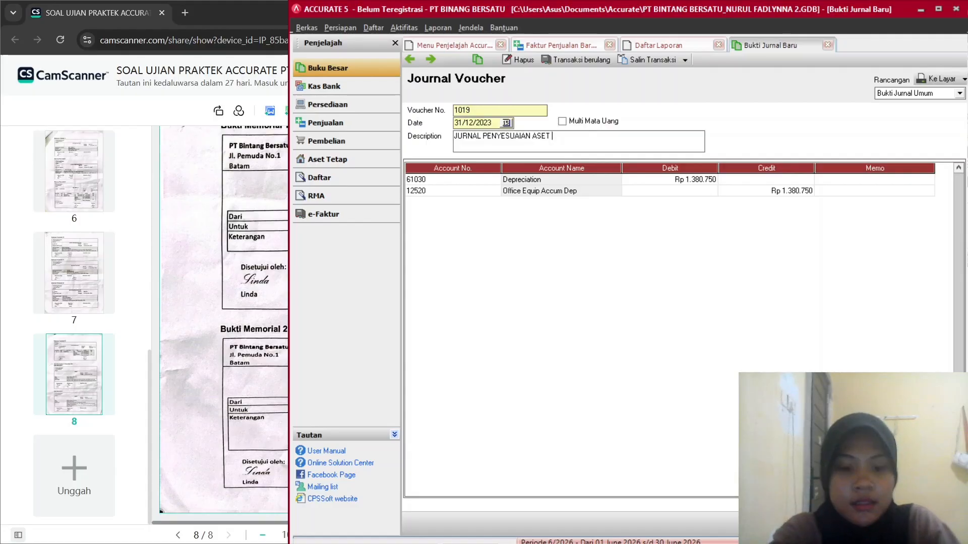
{"action": "type", "text": "TET"}
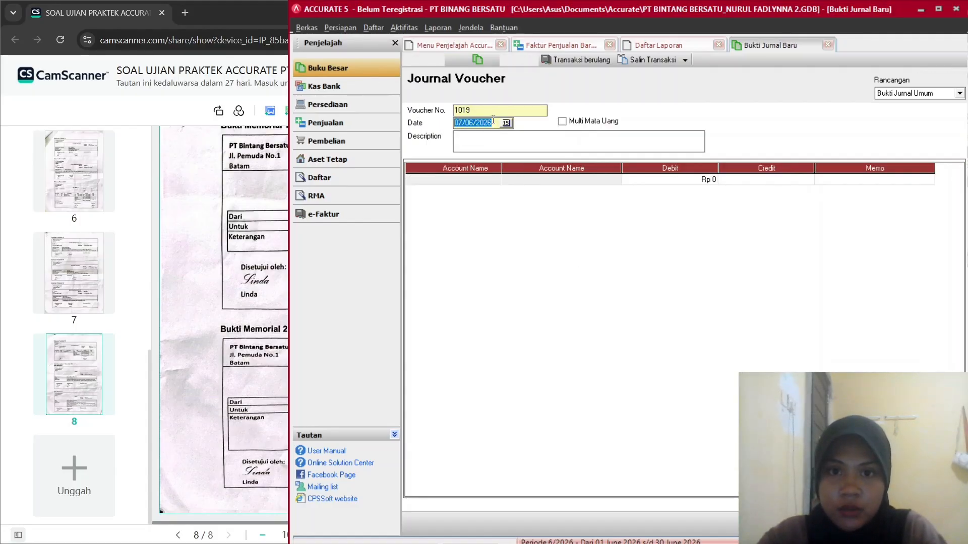
{"action": "type", "text": "31/ /"}
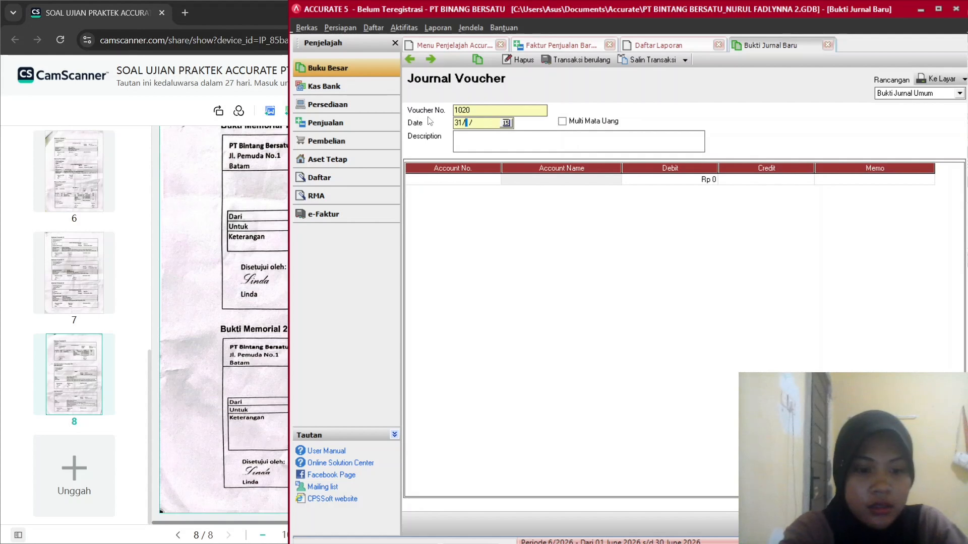
{"action": "type", "text": "12"}
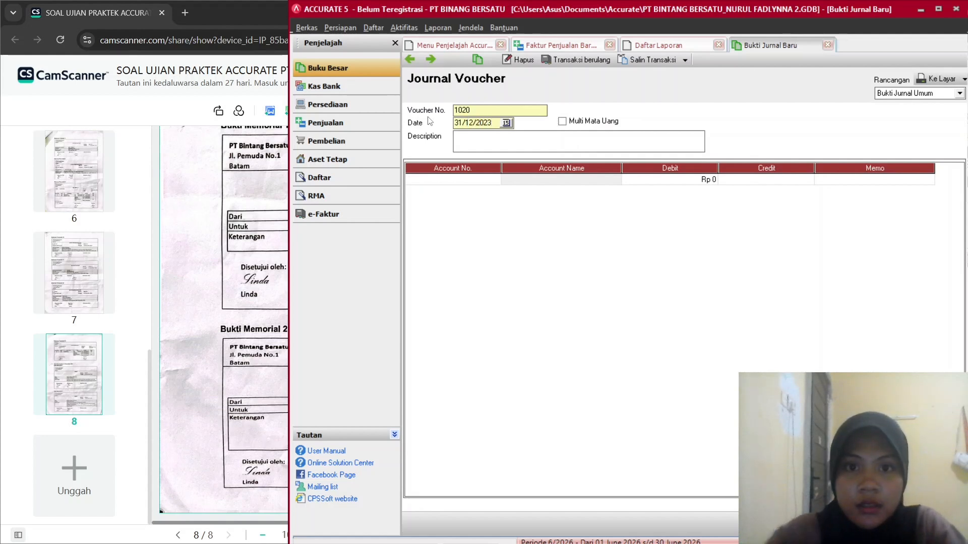
{"action": "type", "text": "JURNA"}
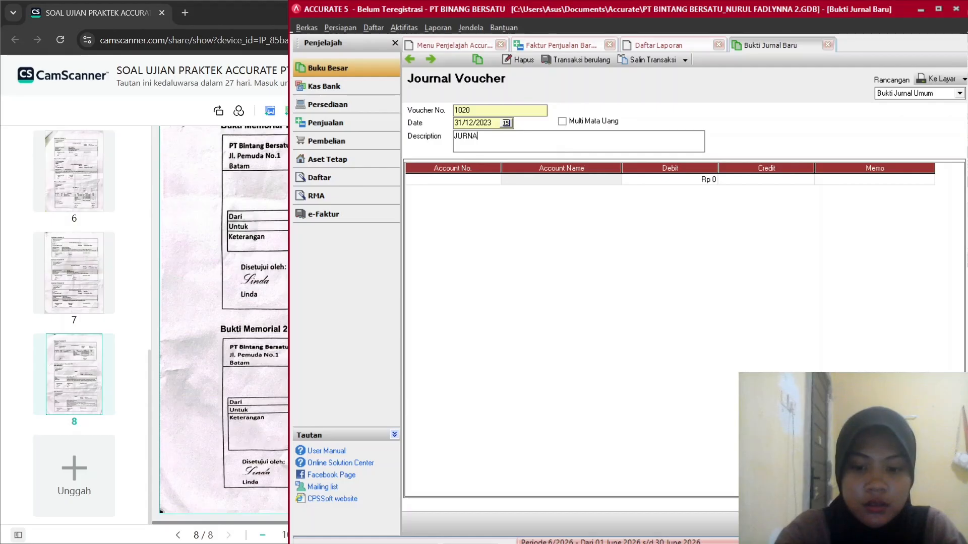
{"action": "type", "text": "L PENY"}
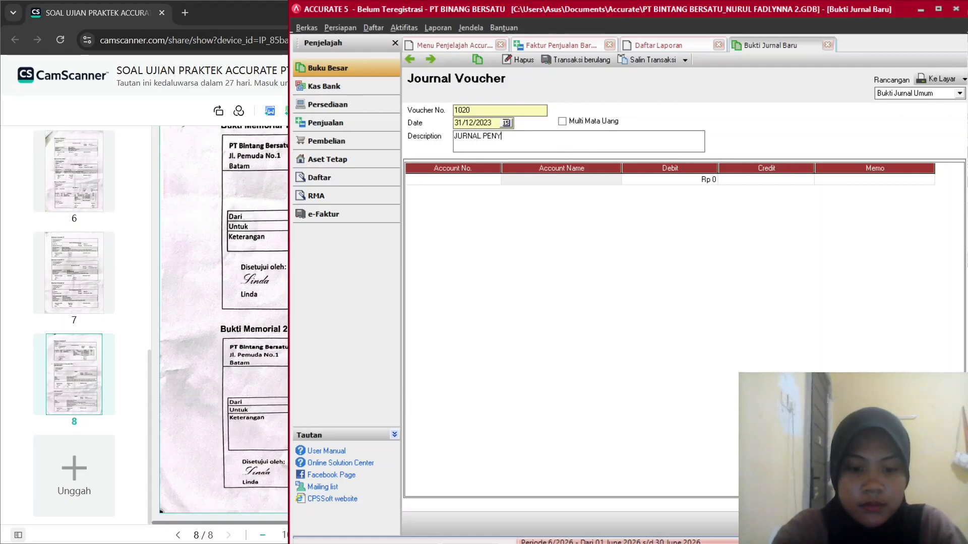
{"action": "type", "text": "ESUAIN"}
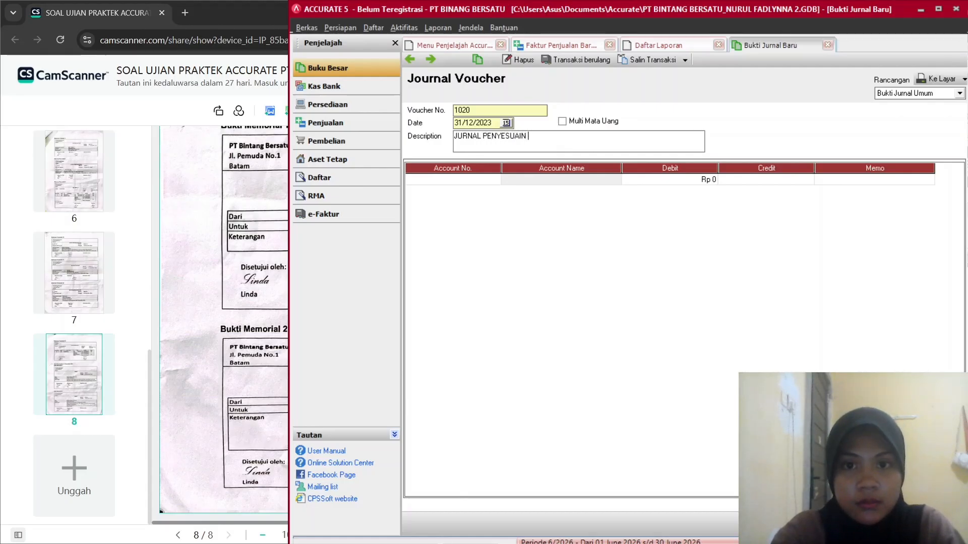
{"action": "type", "text": " BEBAN"}
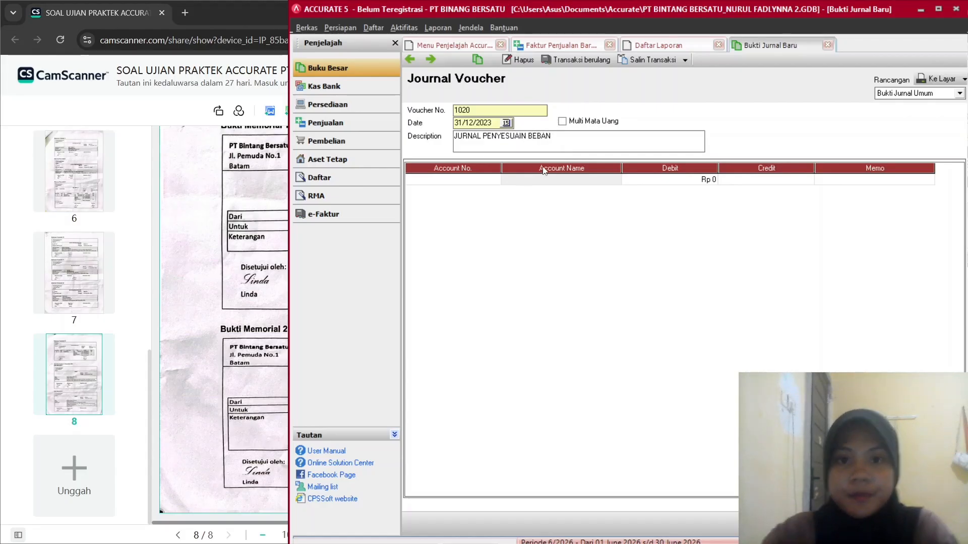
Go to voucher 1020's first account cell and view the scanned adjustment memo.
{"action": "left_click", "coordinate": [438, 180]}
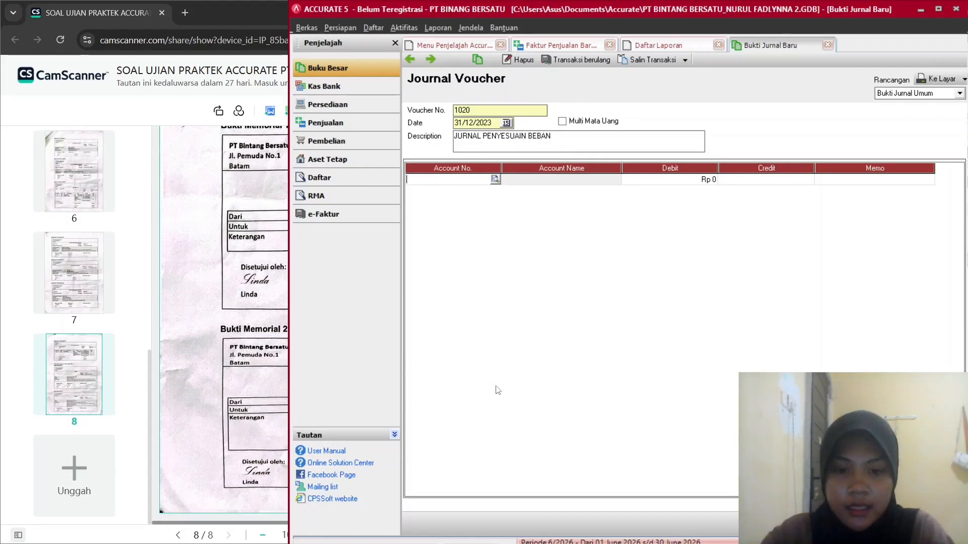
{"action": "left_click", "coordinate": [610, 530]}
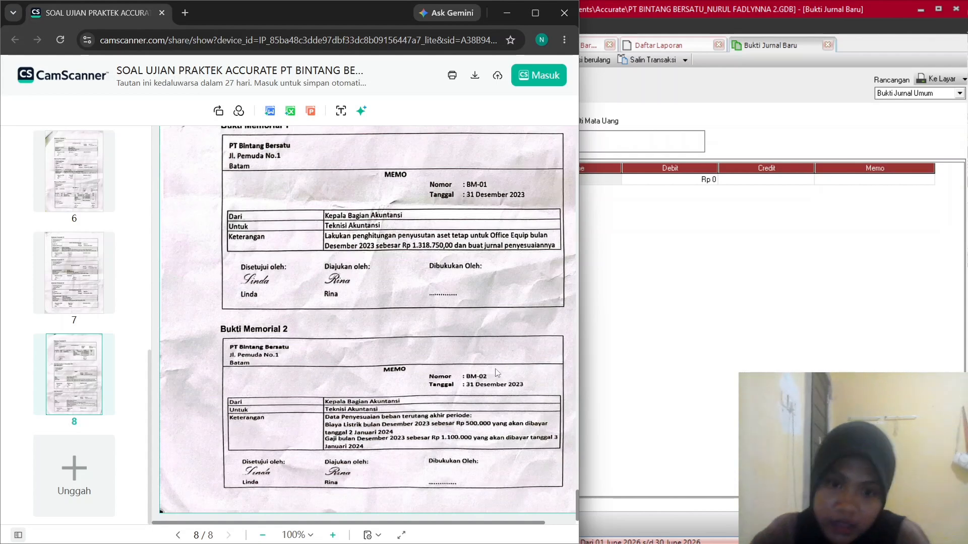
Put Accrued Expense 22500 on the first line of voucher 1020.
{"action": "left_click", "coordinate": [642, 341]}
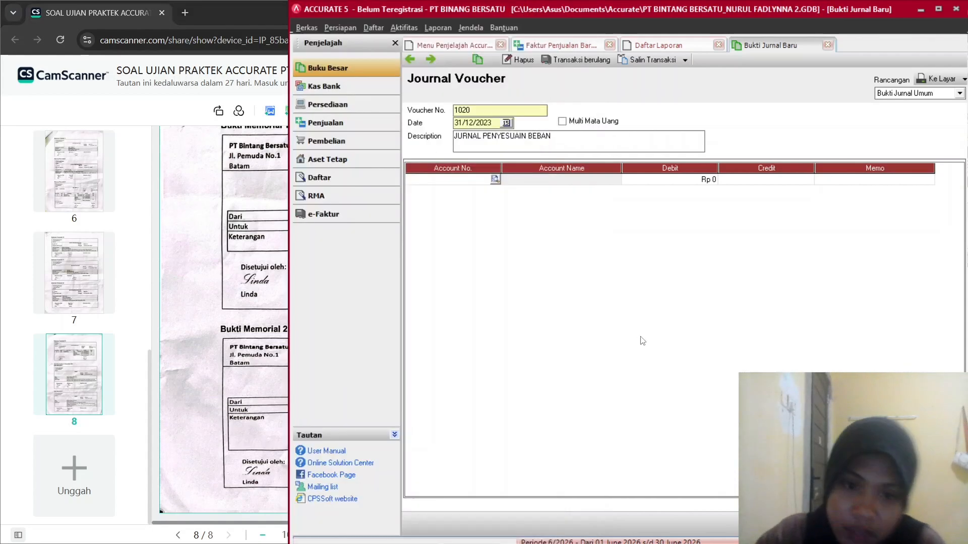
{"action": "left_click", "coordinate": [495, 179]}
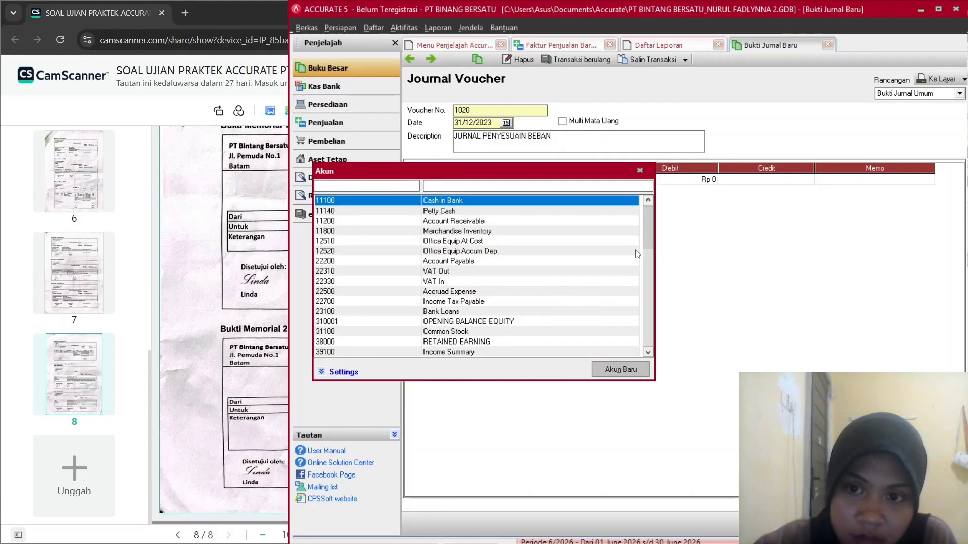
{"action": "left_click", "coordinate": [648, 352]}
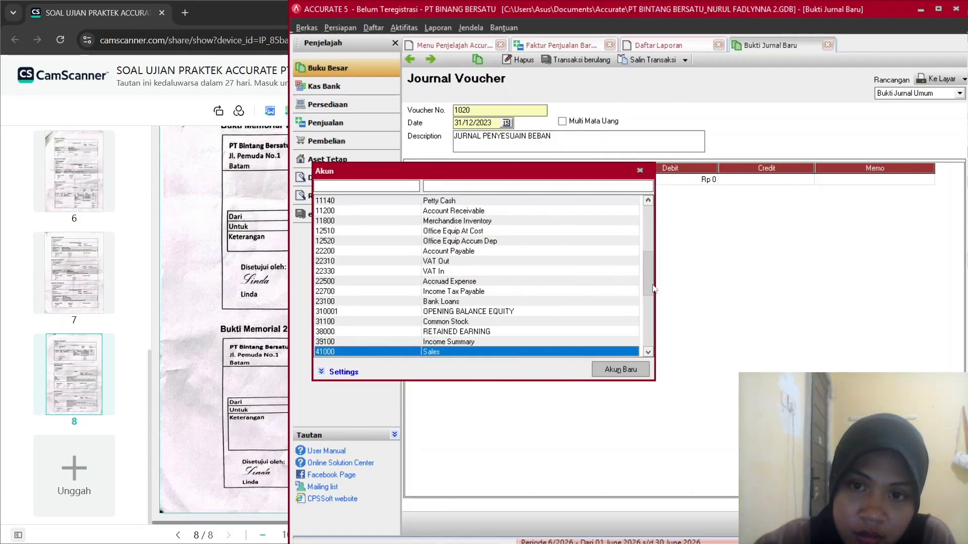
{"action": "left_click", "coordinate": [647, 200]}
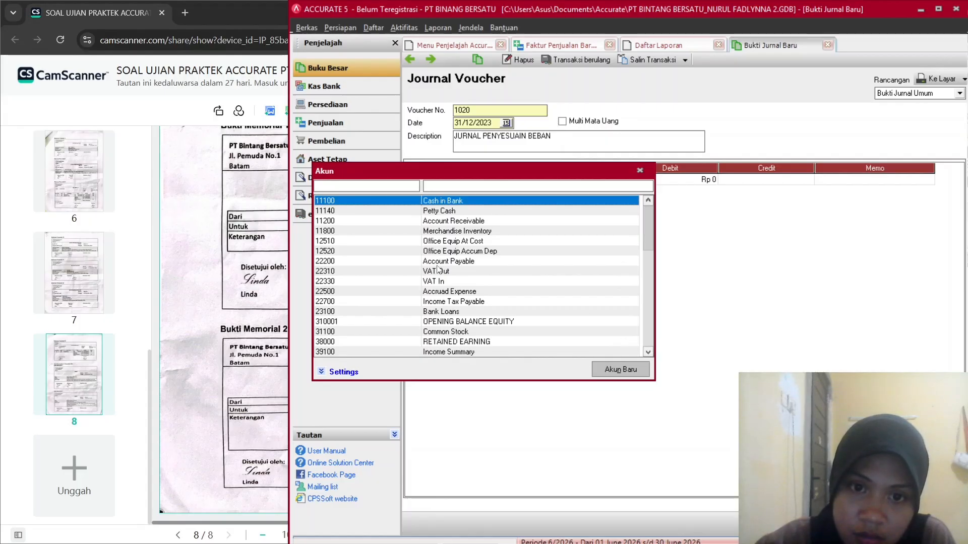
{"action": "left_click", "coordinate": [444, 294]}
{"action": "double_click", "coordinate": [445, 293]}
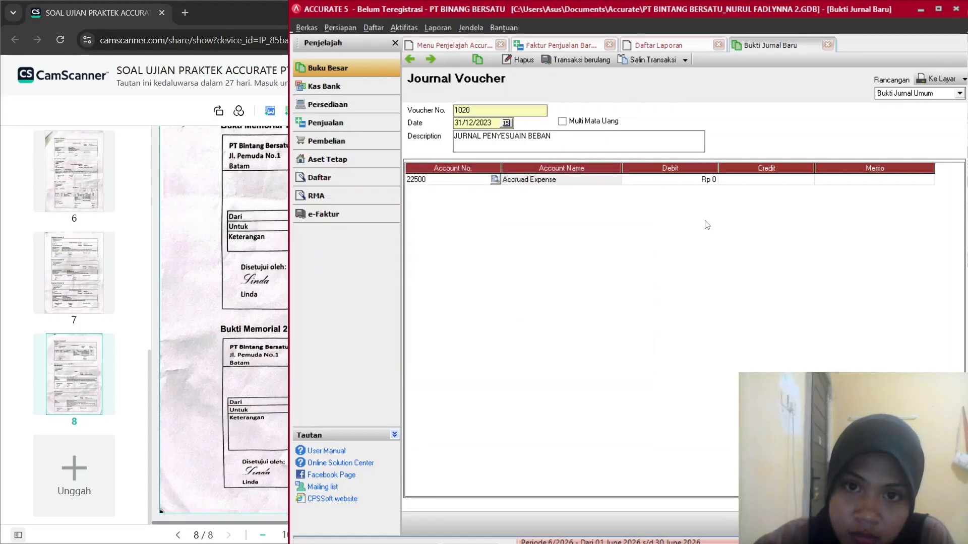
{"action": "left_click", "coordinate": [524, 183]}
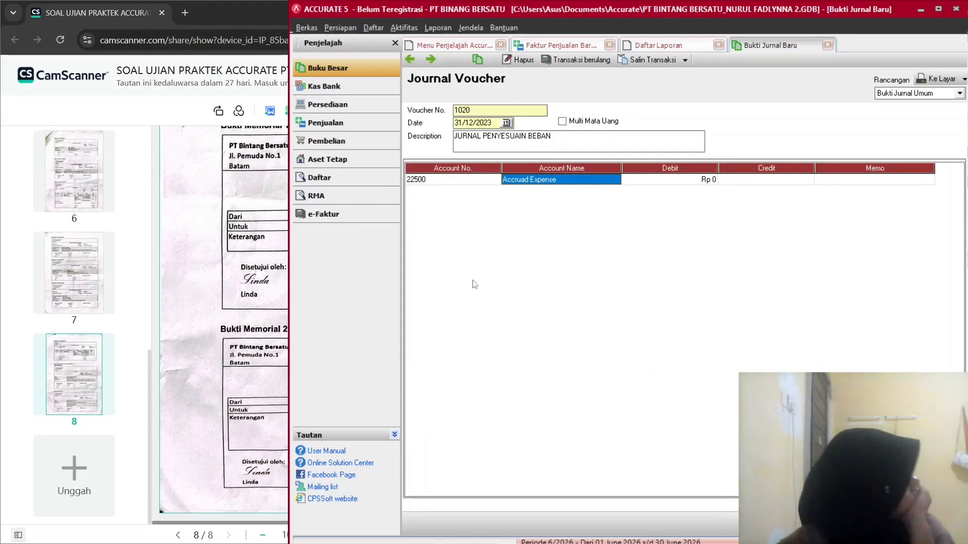
Replace the first line's account with 66060 Electricity and check its amount in the memo.
{"action": "left_click", "coordinate": [490, 180]}
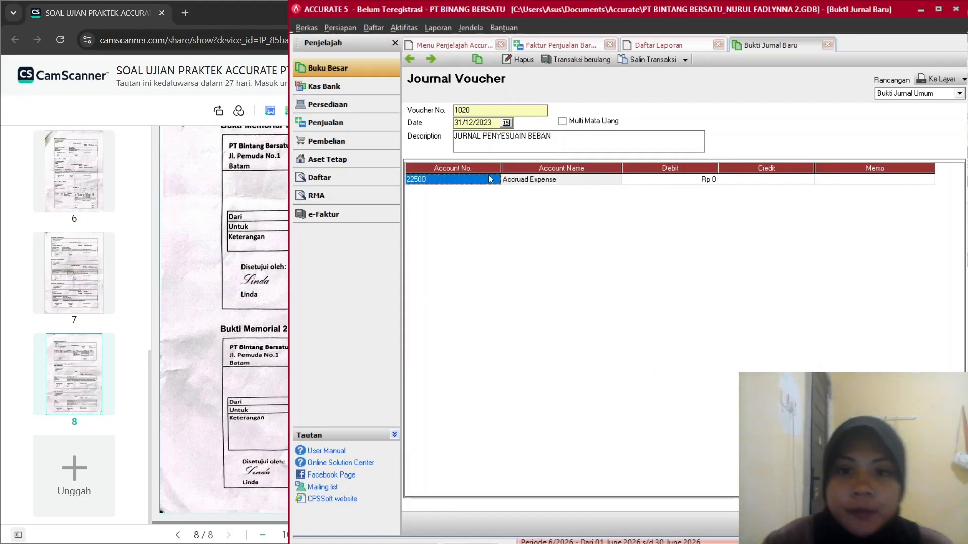
{"action": "left_click", "coordinate": [494, 181]}
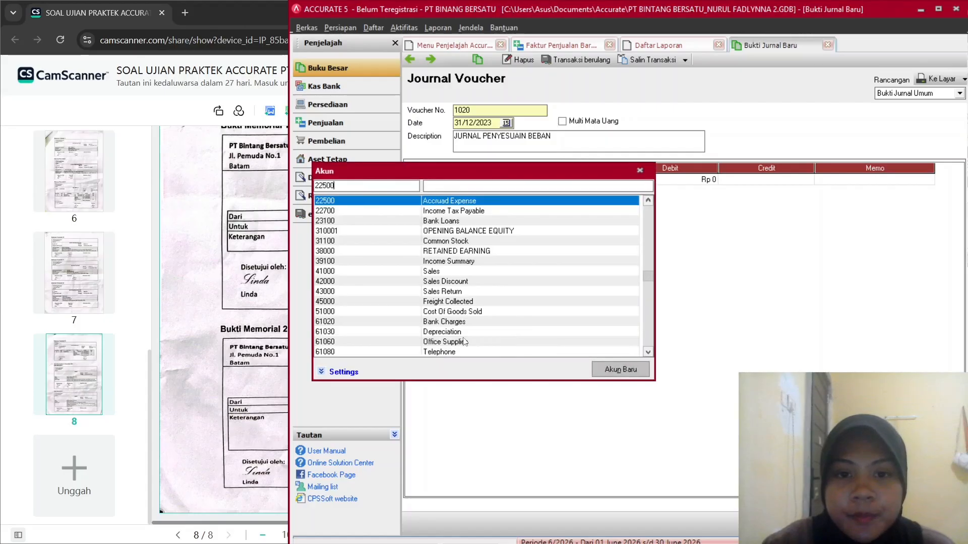
{"action": "left_click", "coordinate": [651, 353]}
{"action": "left_click", "coordinate": [651, 354]}
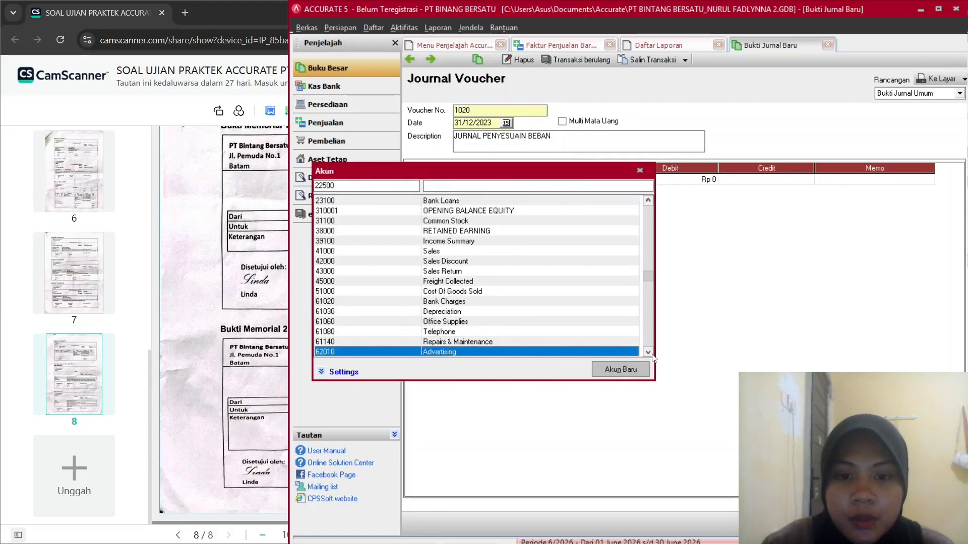
{"action": "left_click", "coordinate": [651, 354]}
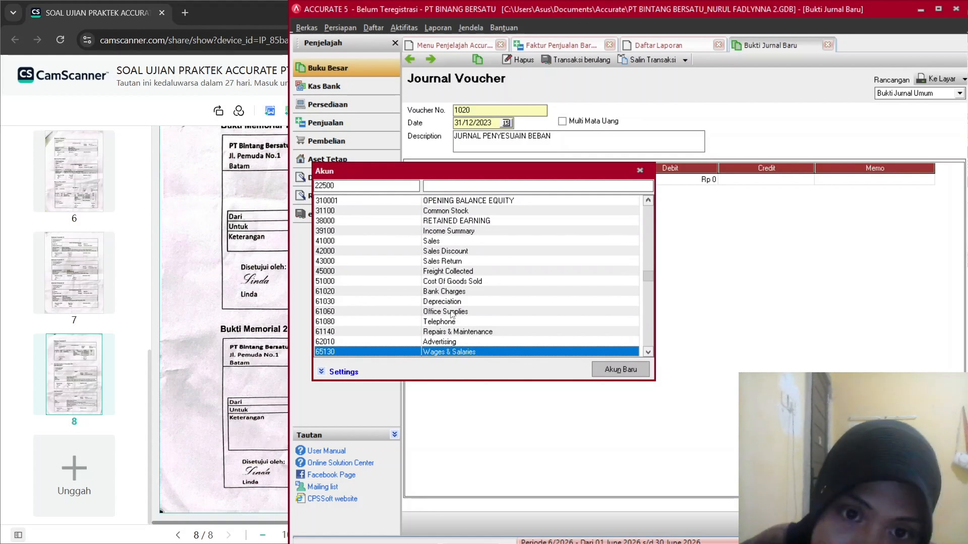
{"action": "left_click", "coordinate": [649, 353]}
{"action": "left_click", "coordinate": [648, 353]}
{"action": "double_click", "coordinate": [469, 342]}
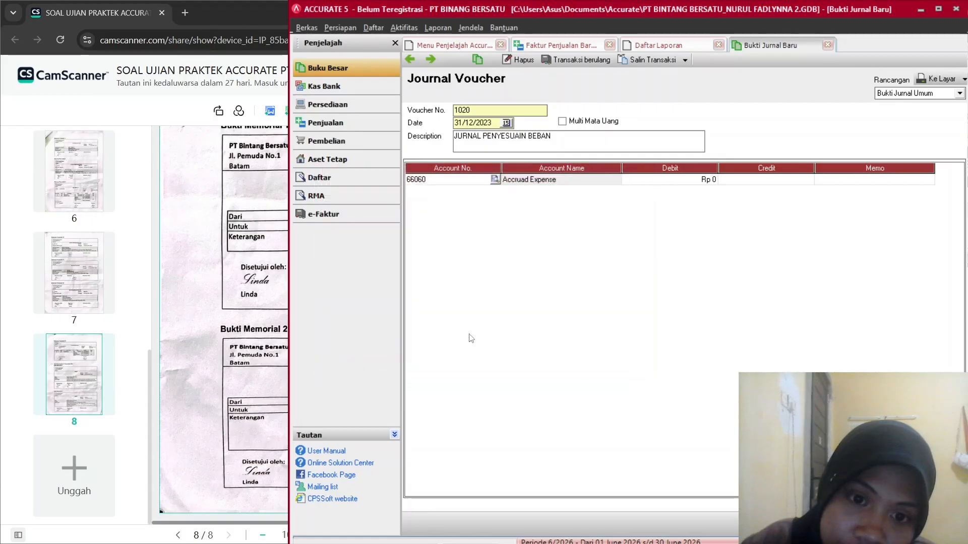
{"action": "left_click", "coordinate": [861, 185]}
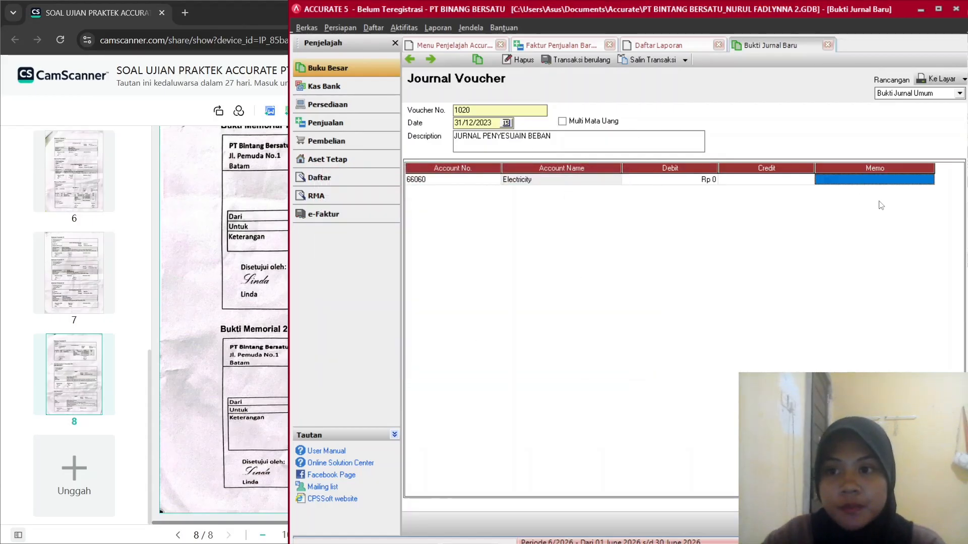
{"action": "left_click", "coordinate": [700, 185]}
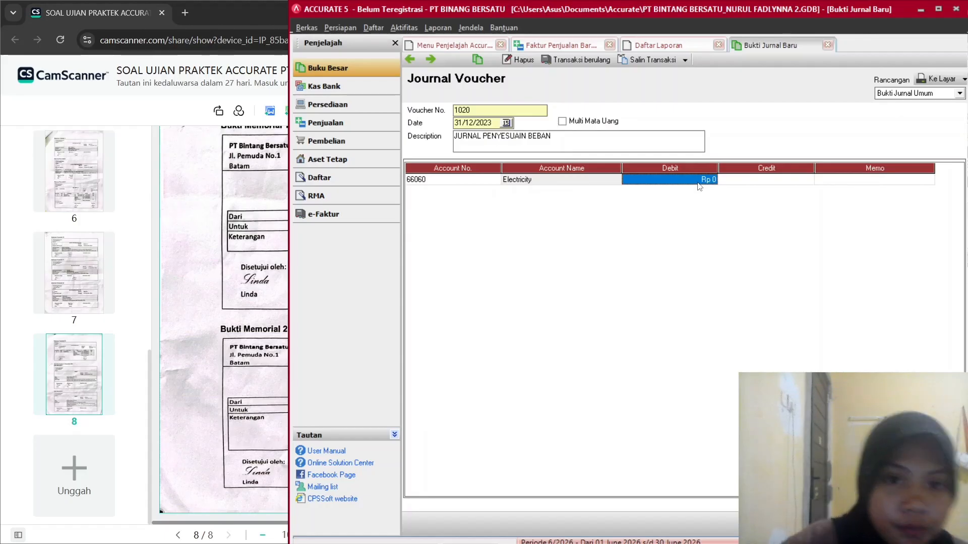
{"action": "left_click", "coordinate": [274, 316]}
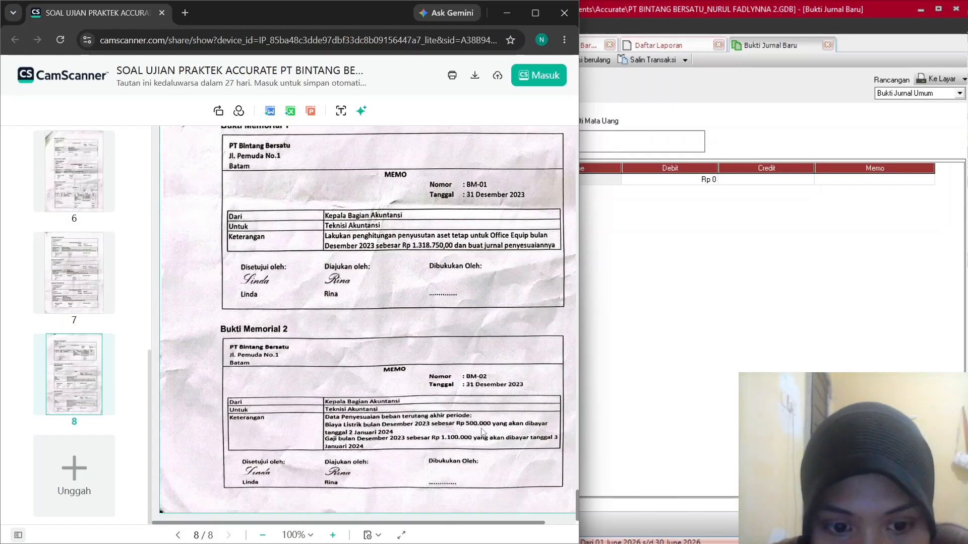
{"action": "left_click", "coordinate": [670, 331]}
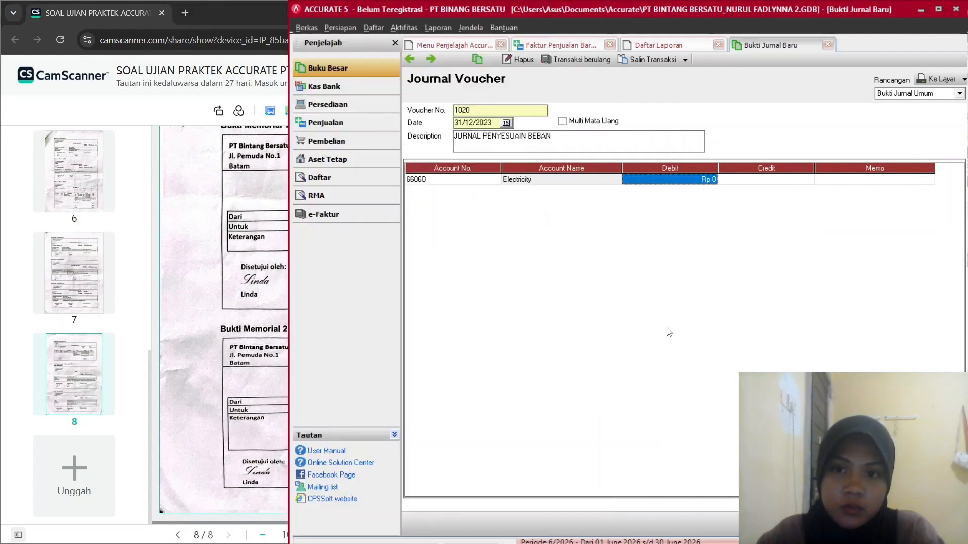
Enter a Rp 500.000 debit on the Electricity line.
{"action": "left_click", "coordinate": [707, 180]}
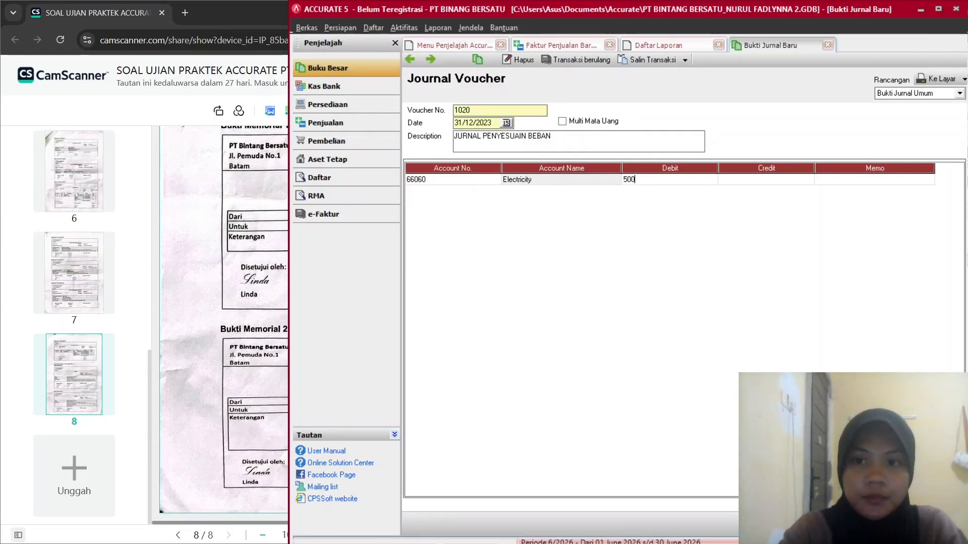
{"action": "type", "text": "500000"}
{"action": "key", "text": "Tab"}
{"action": "key", "text": "Tab"}
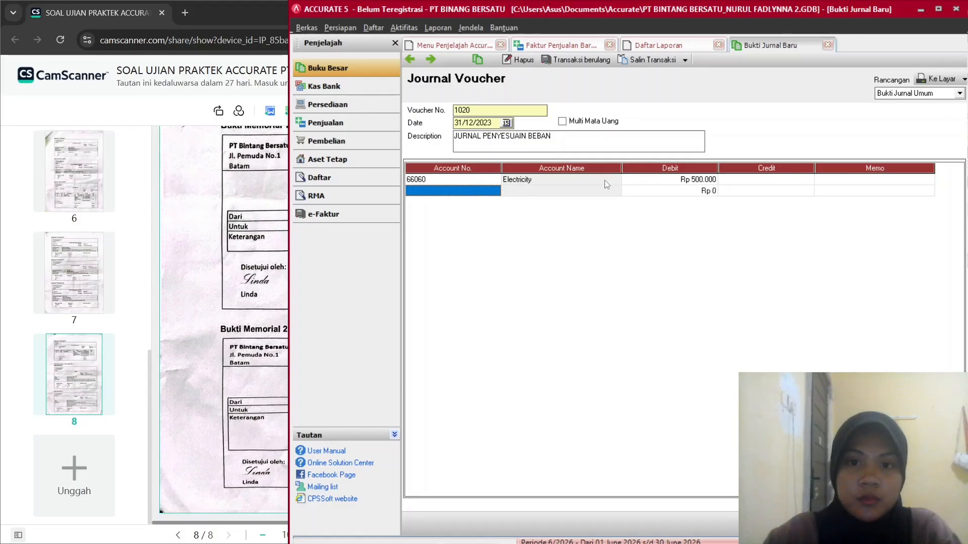
Add Accrued Expense 22500 on the second line with the balancing Rp 500.000 credit.
{"action": "left_click", "coordinate": [465, 190]}
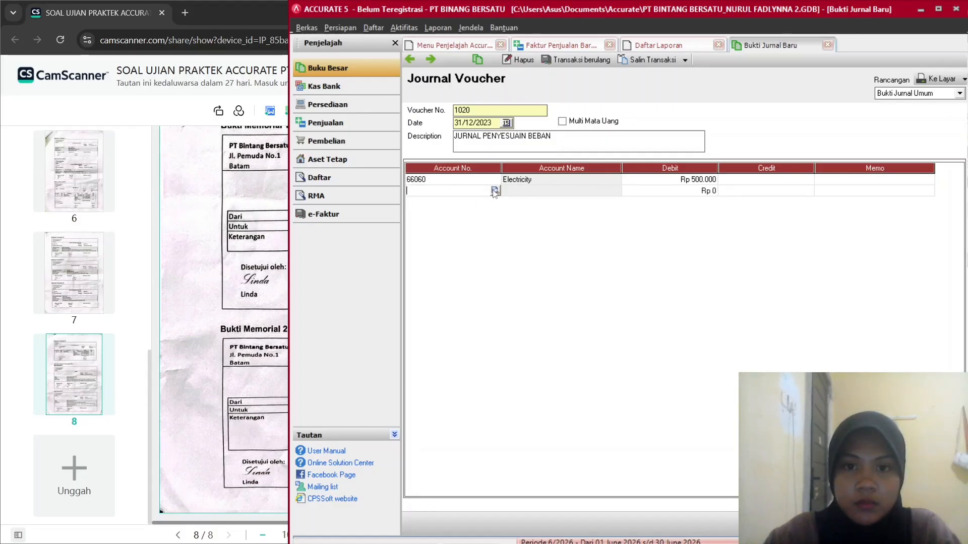
{"action": "left_click", "coordinate": [495, 191]}
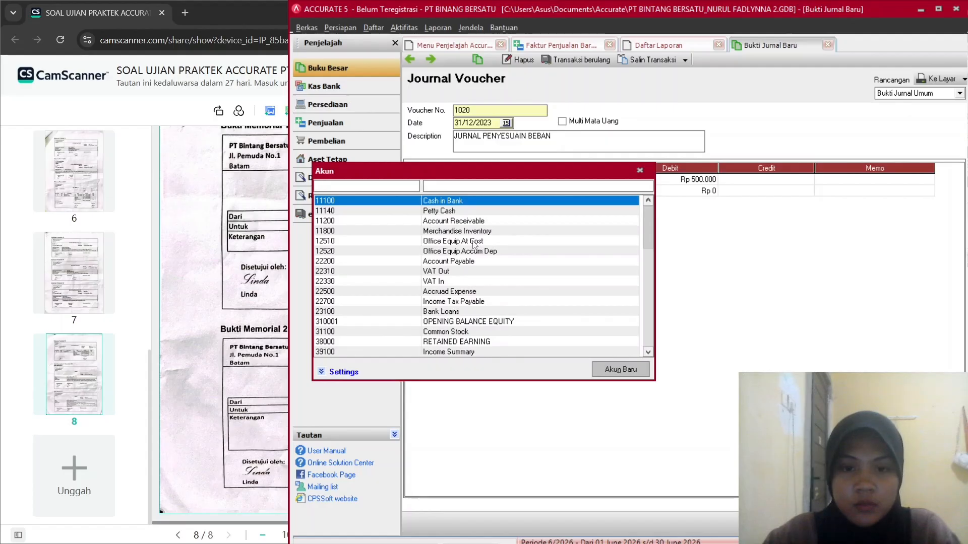
{"action": "left_click", "coordinate": [452, 301]}
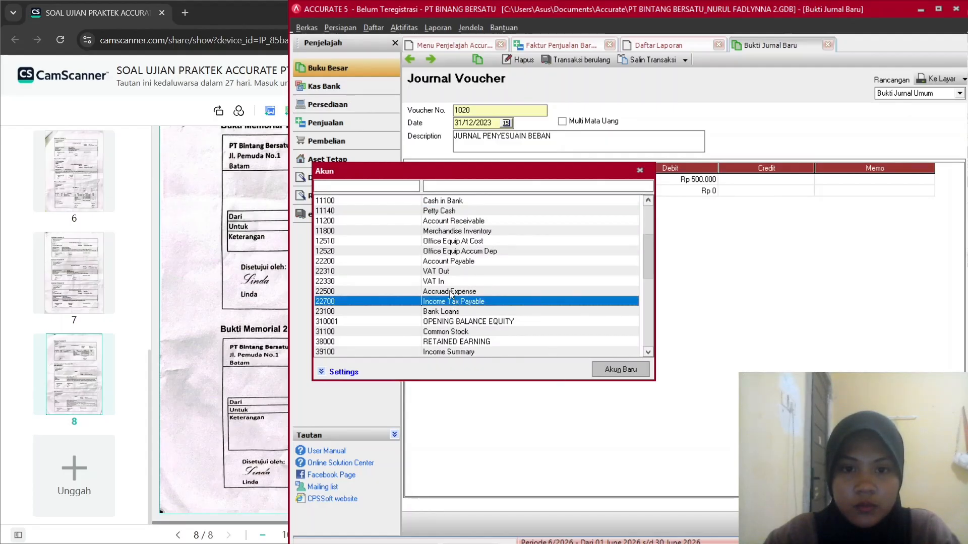
{"action": "double_click", "coordinate": [451, 293]}
{"action": "key", "text": "Tab"}
{"action": "key", "text": "Tab"}
{"action": "key", "text": "Tab"}
{"action": "key", "text": "Tab"}
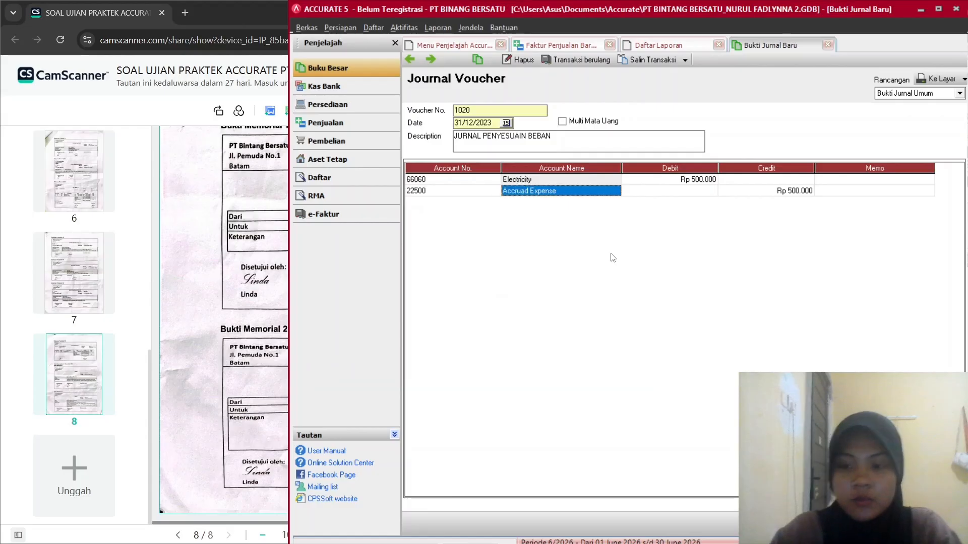
{"action": "key", "text": "Tab"}
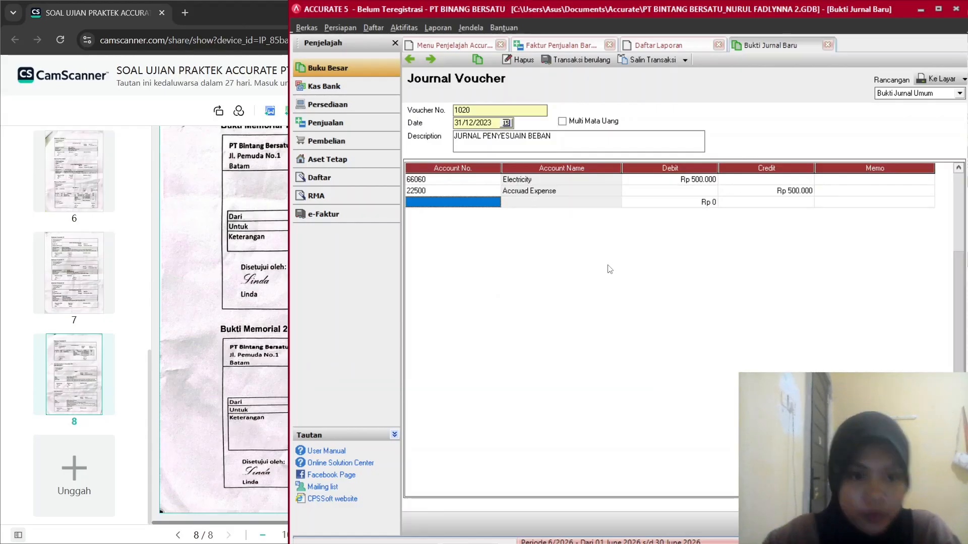
{"action": "left_click", "coordinate": [262, 377]}
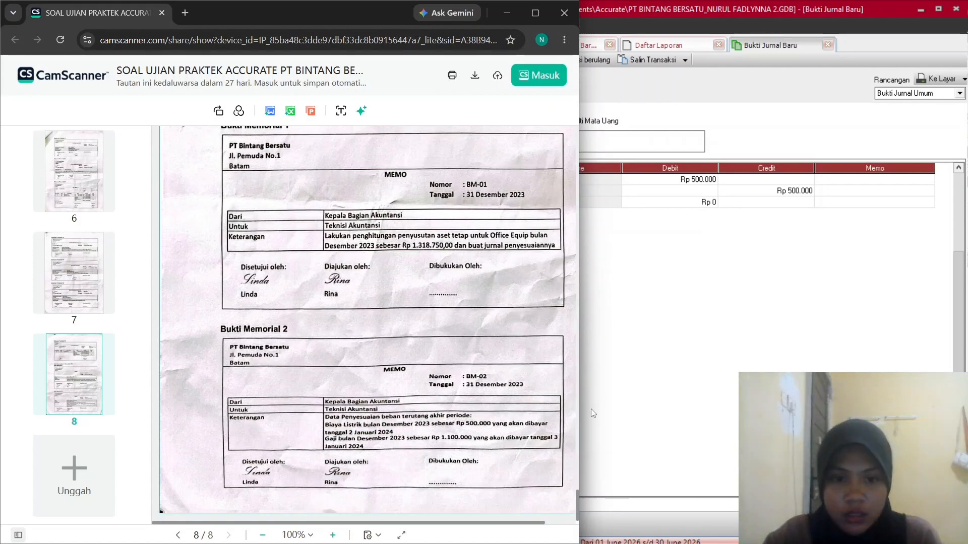
Set the third line's account to 65130 Wages & Salaries, replacing a mistaken 22500 pick.
{"action": "left_click", "coordinate": [753, 228]}
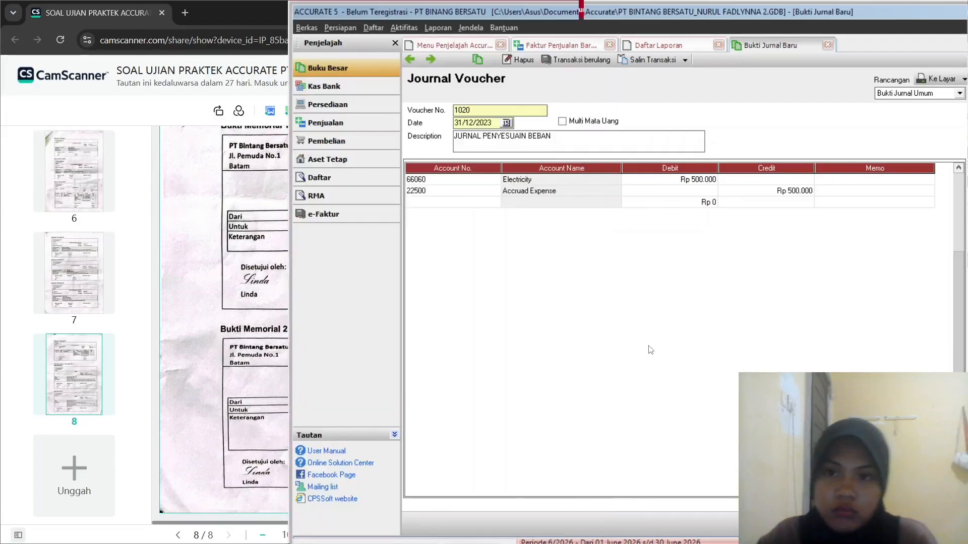
{"action": "left_click", "coordinate": [495, 202]}
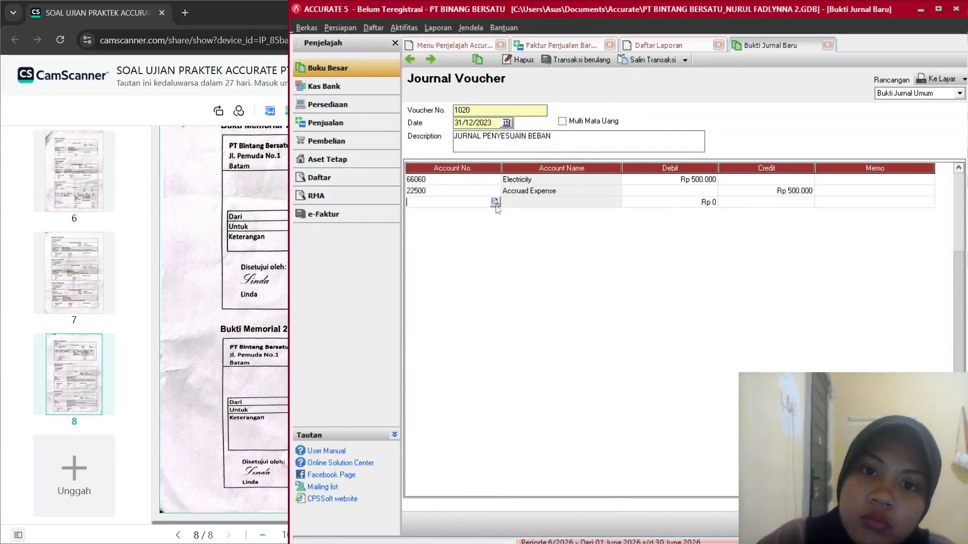
{"action": "left_click", "coordinate": [497, 202]}
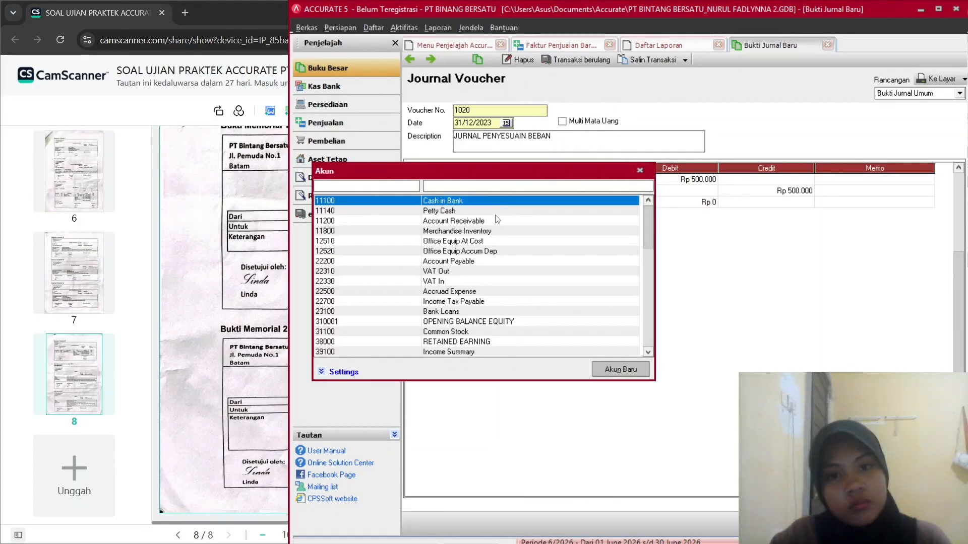
{"action": "double_click", "coordinate": [442, 294]}
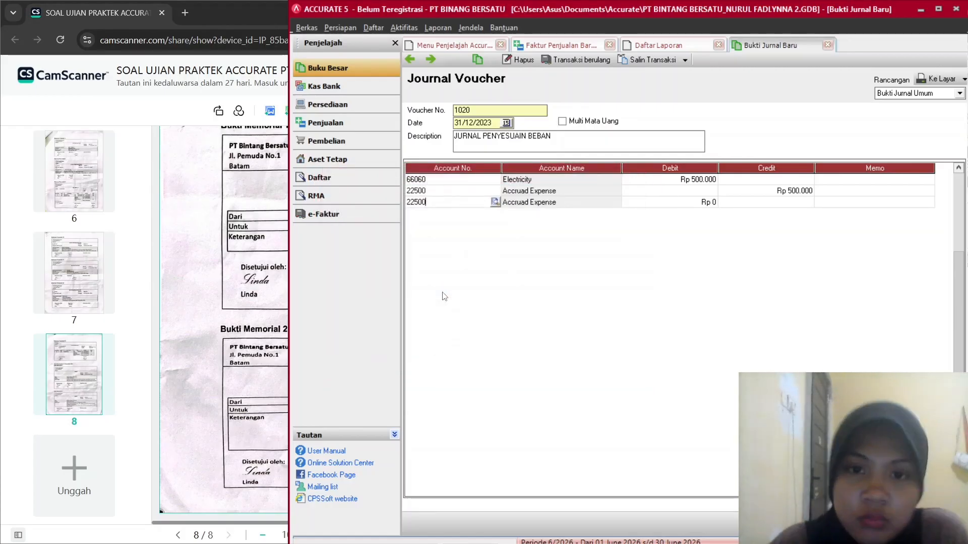
{"action": "left_click", "coordinate": [495, 203]}
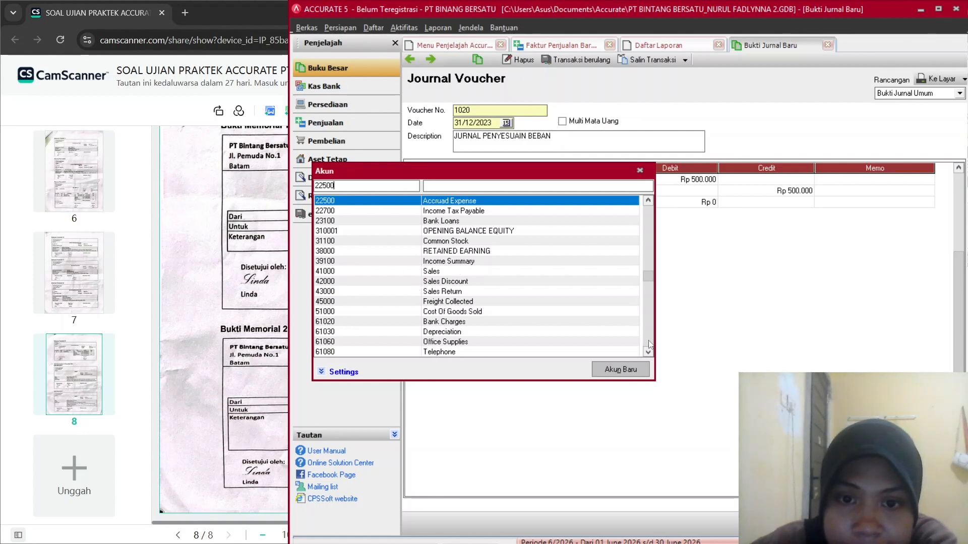
{"action": "key", "text": "Down"}
{"action": "key", "text": "Down"}
{"action": "key", "text": "Down"}
{"action": "key", "text": "Down"}
{"action": "key", "text": "Down"}
{"action": "key", "text": "Down"}
{"action": "key", "text": "Down"}
{"action": "key", "text": "Down"}
{"action": "key", "text": "Down"}
{"action": "key", "text": "Down"}
{"action": "key", "text": "Down"}
{"action": "key", "text": "Down"}
{"action": "key", "text": "Down"}
{"action": "key", "text": "Down"}
{"action": "key", "text": "Down"}
{"action": "key", "text": "Down"}
{"action": "key", "text": "Down"}
{"action": "key", "text": "Down"}
{"action": "key", "text": "Down"}
{"action": "key", "text": "Down"}
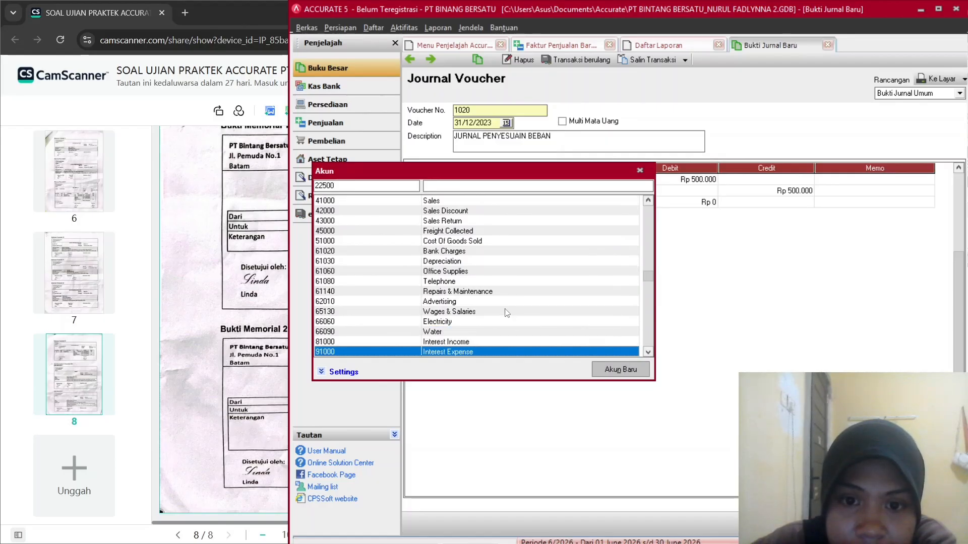
{"action": "double_click", "coordinate": [506, 312]}
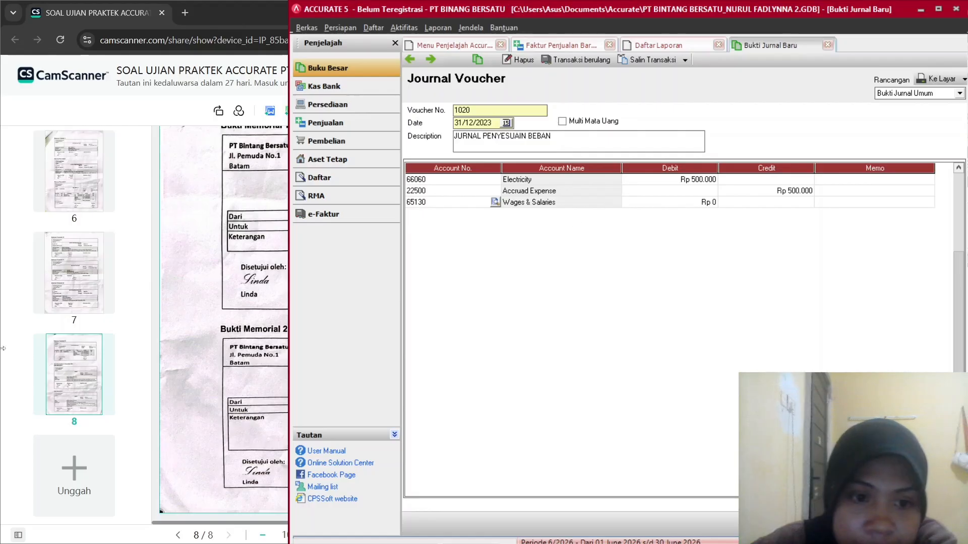
{"action": "left_click", "coordinate": [238, 333]}
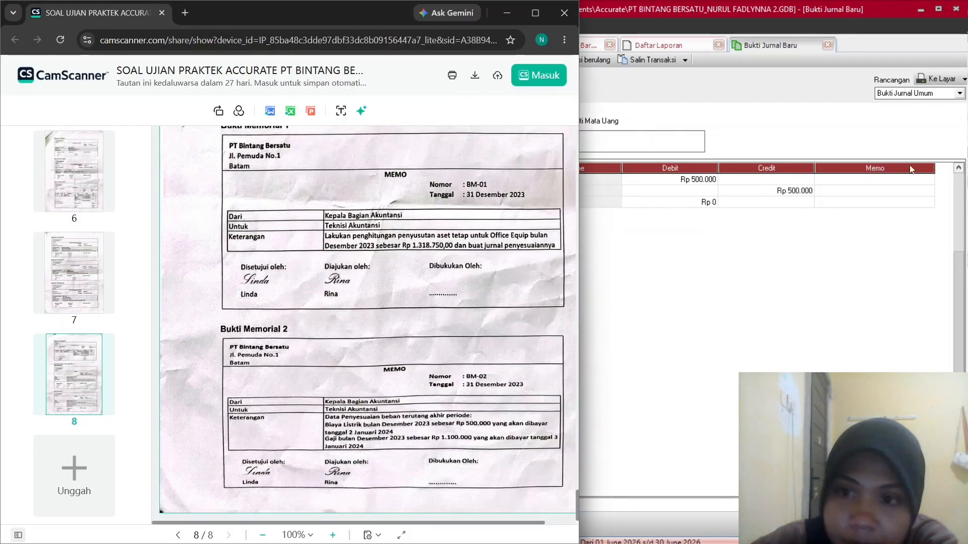
Debit Wages & Salaries Rp 1.100.000 on row 3, credit 22500 Accrued Expense Rp 1.100.000 on row 4, and drop the empty row.
{"action": "left_click", "coordinate": [650, 202]}
{"action": "type", "text": "1100000"}
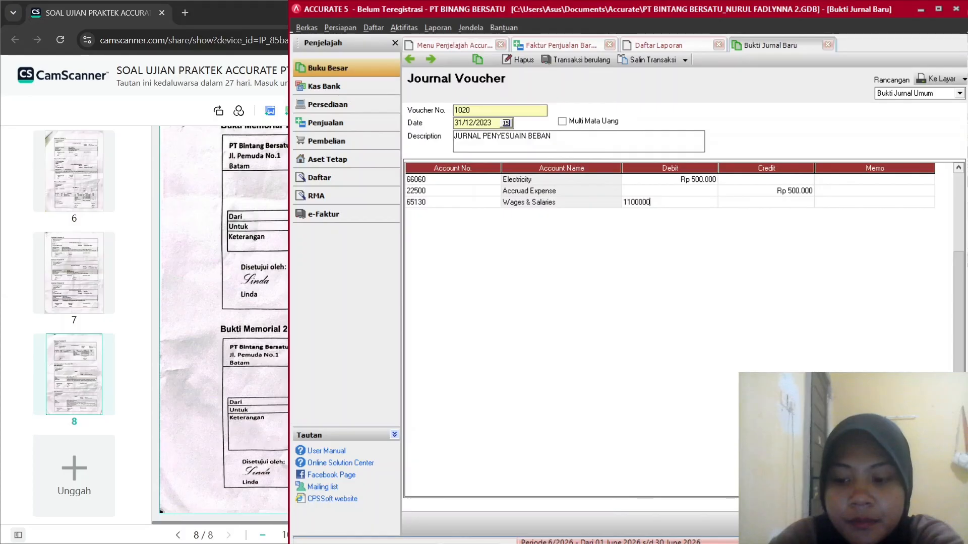
{"action": "key", "text": "Tab"}
{"action": "key", "text": "Tab"}
{"action": "key", "text": "Tab"}
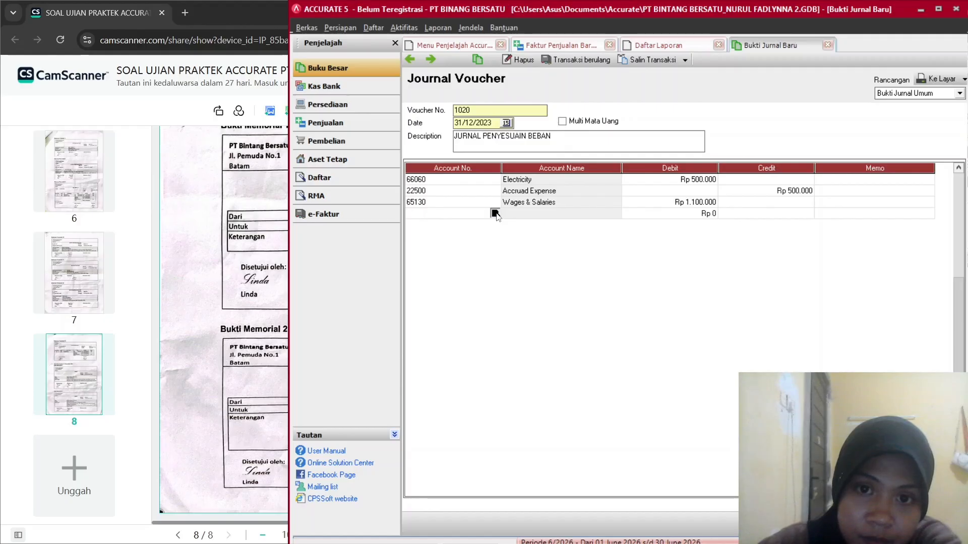
{"action": "double_click", "coordinate": [497, 213]}
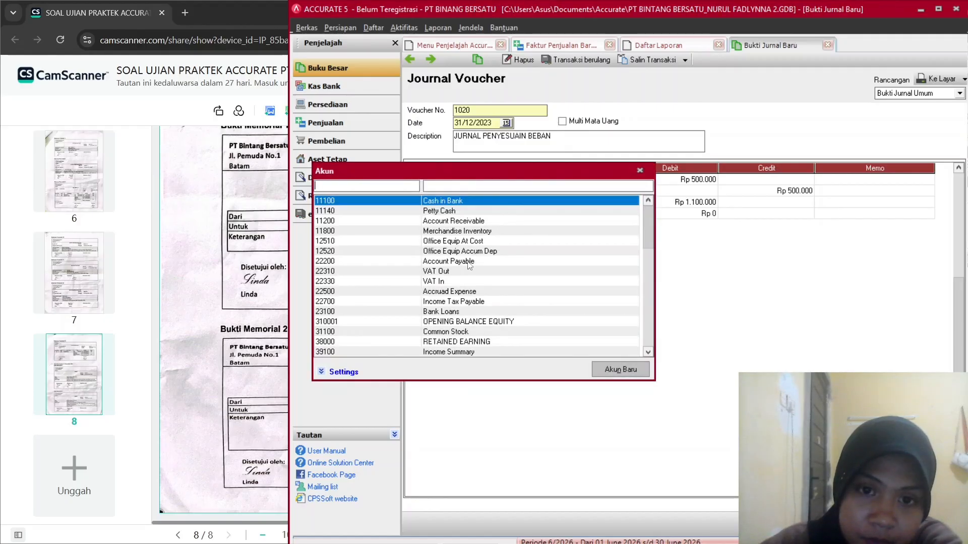
{"action": "double_click", "coordinate": [450, 292]}
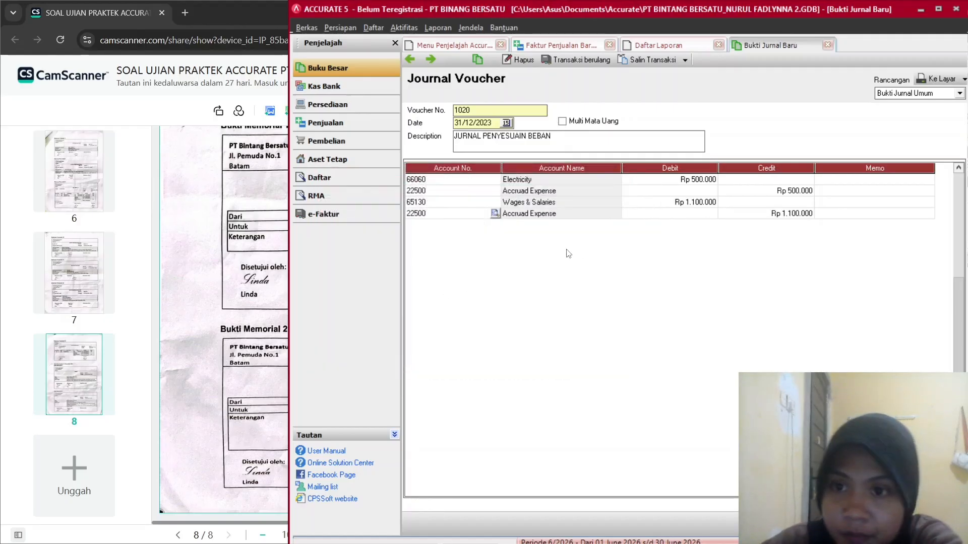
{"action": "left_click", "coordinate": [840, 216]}
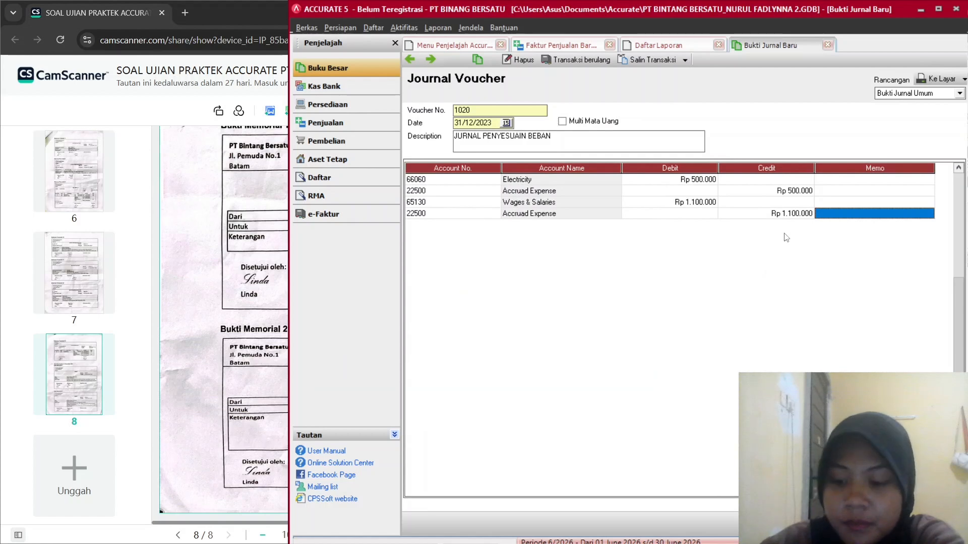
{"action": "key", "text": "Tab"}
{"action": "key", "text": "Up"}
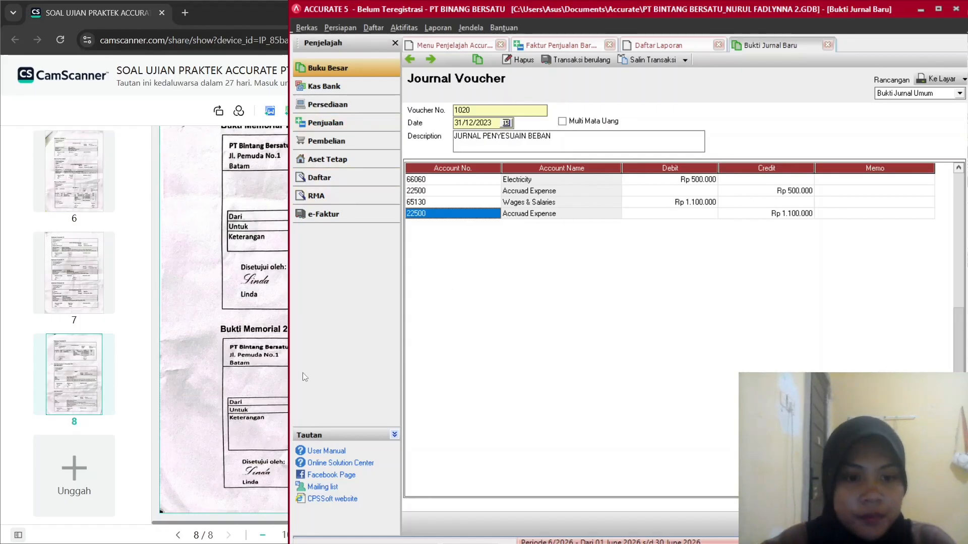
{"action": "key", "text": "alt+Tab"}
{"action": "key", "text": "alt+Tab"}
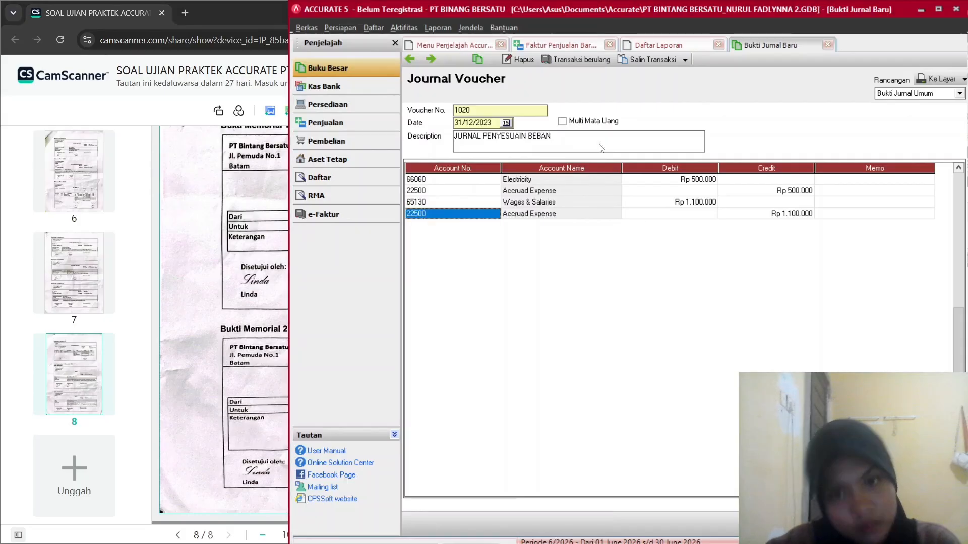
{"action": "left_click", "coordinate": [519, 180]}
{"action": "left_click", "coordinate": [548, 178]}
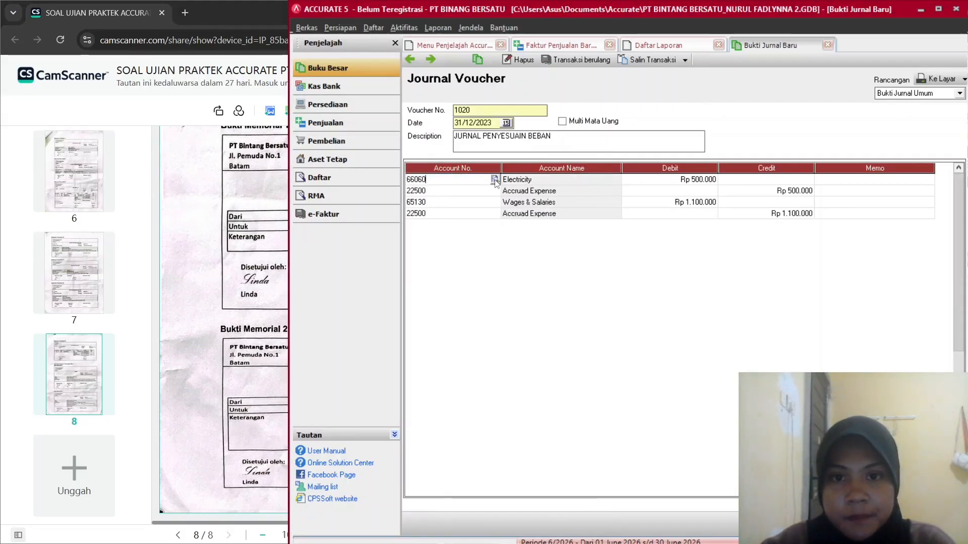
{"action": "left_click", "coordinate": [497, 181]}
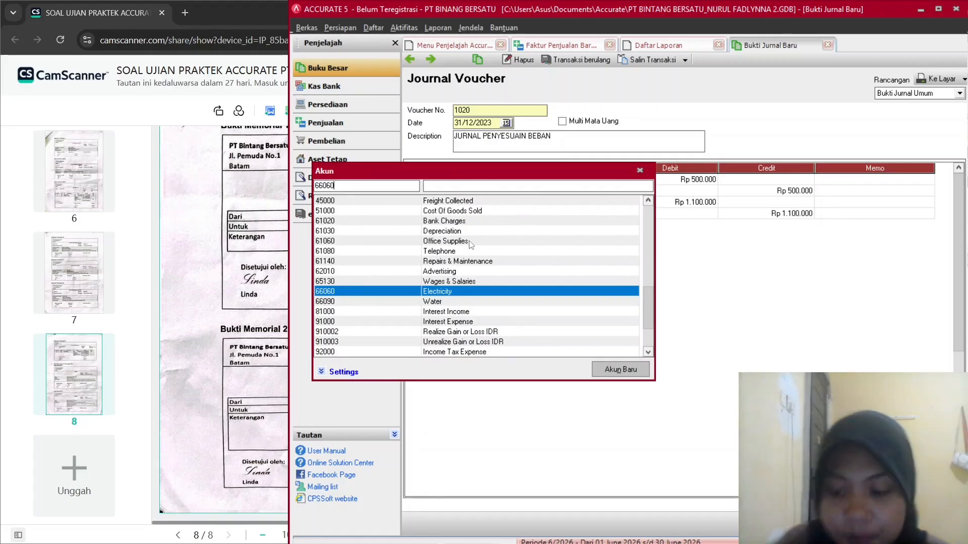
{"action": "key", "text": "Up"}
{"action": "key", "text": "Up"}
{"action": "key", "text": "Up"}
{"action": "key", "text": "Up"}
{"action": "key", "text": "Up"}
{"action": "key", "text": "Up"}
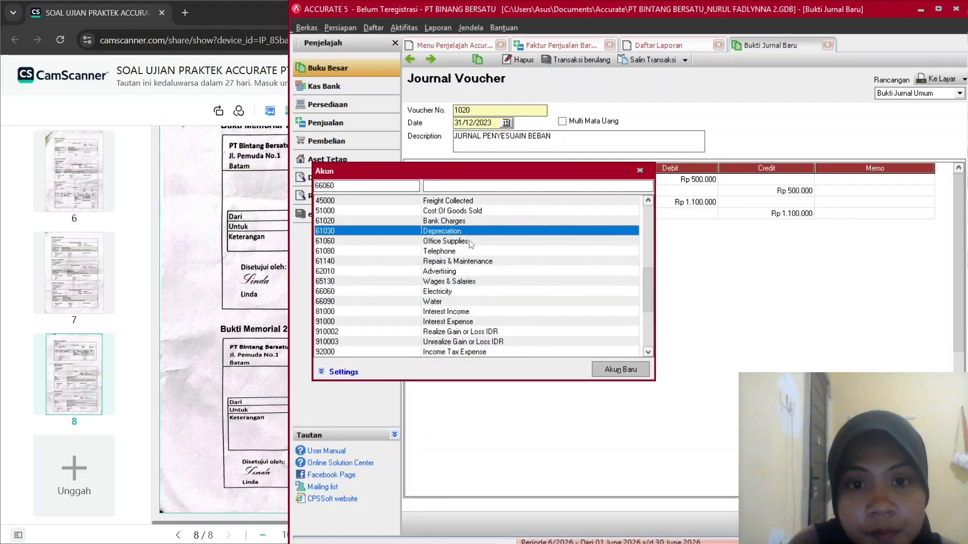
{"action": "key", "text": "Up"}
{"action": "key", "text": "Up"}
{"action": "key", "text": "Up"}
{"action": "key", "text": "Up"}
{"action": "key", "text": "Up"}
{"action": "key", "text": "Up"}
{"action": "key", "text": "Up"}
{"action": "key", "text": "Up"}
{"action": "key", "text": "Up"}
{"action": "key", "text": "Up"}
{"action": "key", "text": "Up"}
{"action": "key", "text": "Up"}
{"action": "key", "text": "Up"}
{"action": "key", "text": "Up"}
{"action": "key", "text": "Up"}
{"action": "key", "text": "Up"}
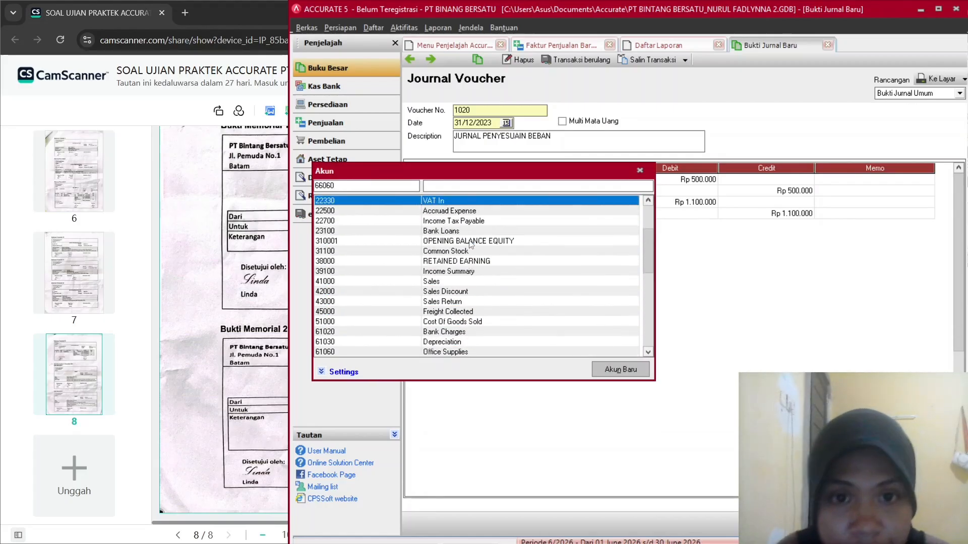
{"action": "key", "text": "Up"}
{"action": "key", "text": "Up"}
{"action": "key", "text": "Up"}
{"action": "key", "text": "Up"}
{"action": "key", "text": "Up"}
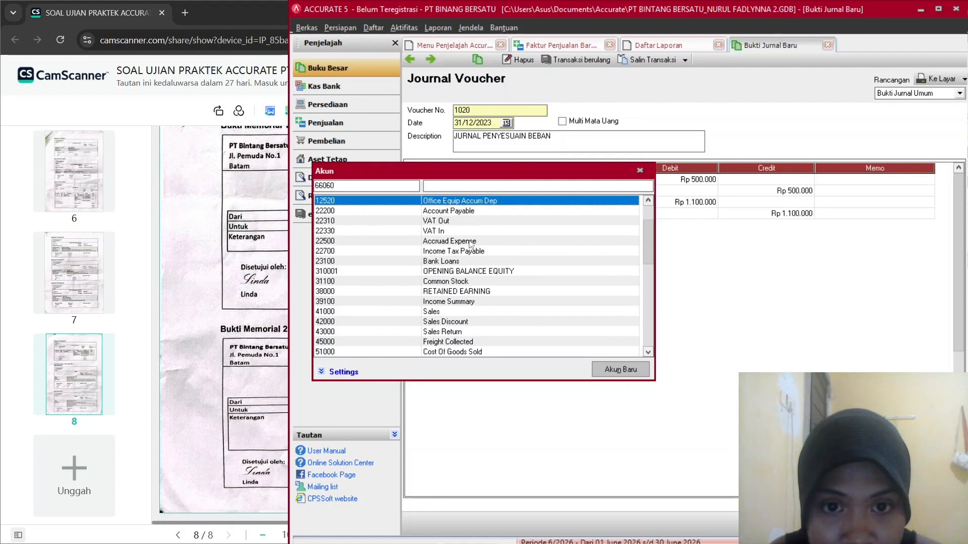
{"action": "key", "text": "Up"}
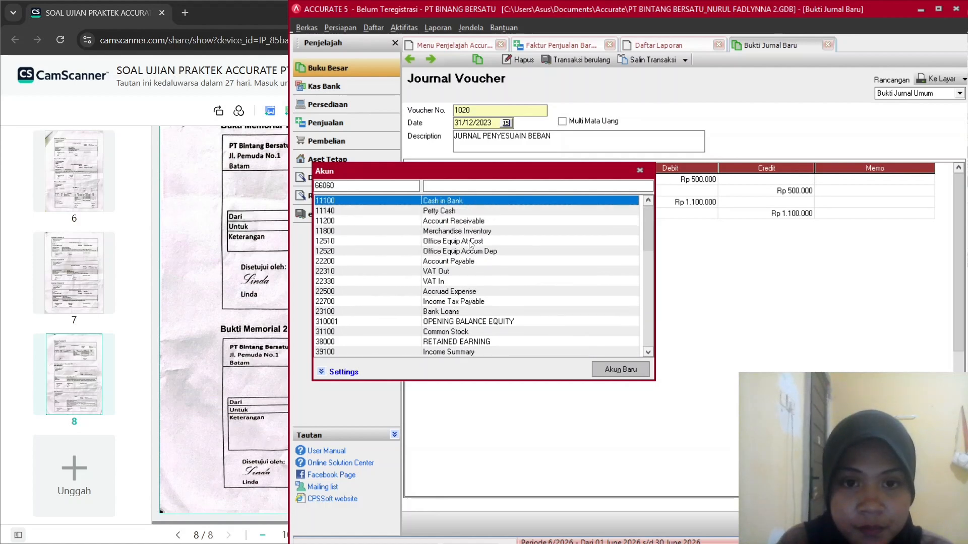
{"action": "key", "text": "Down"}
{"action": "key", "text": "Down"}
{"action": "key", "text": "Up"}
{"action": "key", "text": "Up"}
{"action": "key", "text": "Down"}
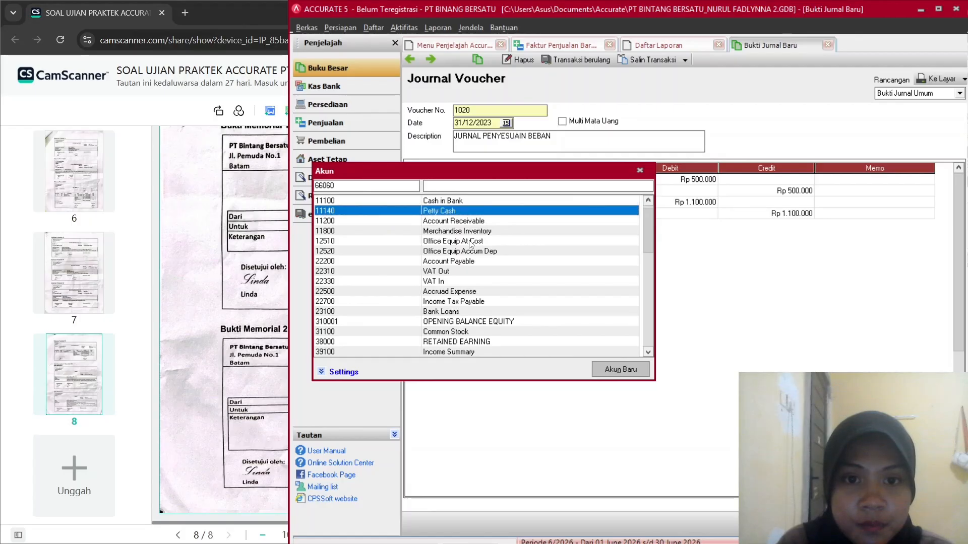
{"action": "key", "text": "Down"}
{"action": "key", "text": "Up"}
{"action": "key", "text": "Up"}
{"action": "key", "text": "Down"}
{"action": "key", "text": "Down"}
{"action": "key", "text": "Down"}
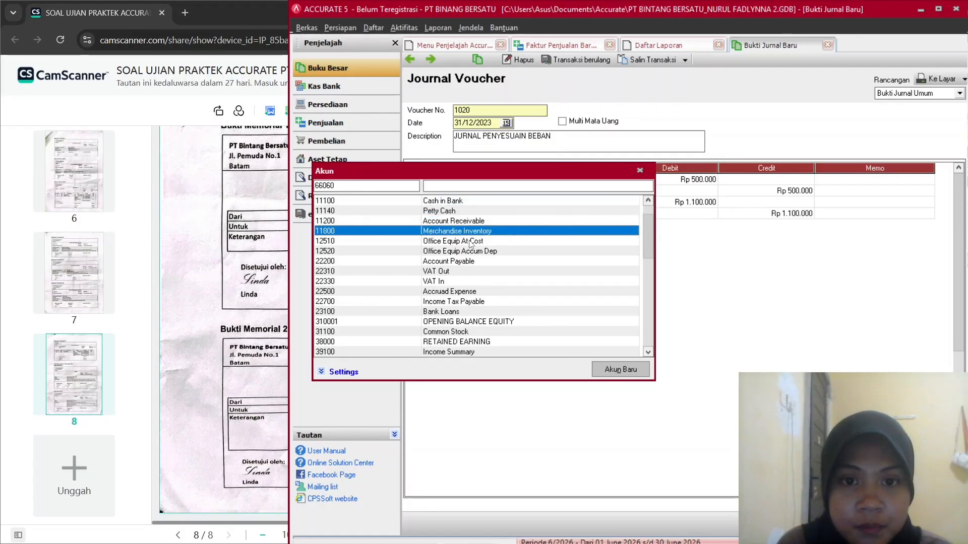
{"action": "key", "text": "Down"}
{"action": "key", "text": "Down"}
{"action": "key", "text": "Down"}
{"action": "key", "text": "Down"}
{"action": "key", "text": "Down"}
{"action": "key", "text": "Down"}
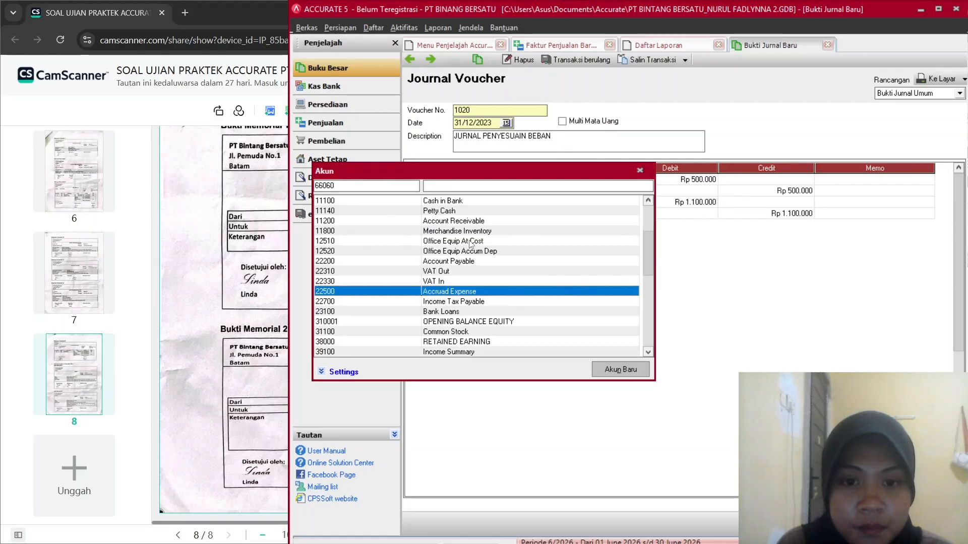
{"action": "key", "text": "Down"}
{"action": "key", "text": "Down"}
{"action": "key", "text": "Down"}
{"action": "key", "text": "Down"}
{"action": "key", "text": "Down"}
{"action": "key", "text": "Down"}
{"action": "key", "text": "Down"}
{"action": "key", "text": "Down"}
{"action": "key", "text": "Down"}
{"action": "key", "text": "Down"}
{"action": "key", "text": "Down"}
{"action": "key", "text": "Down"}
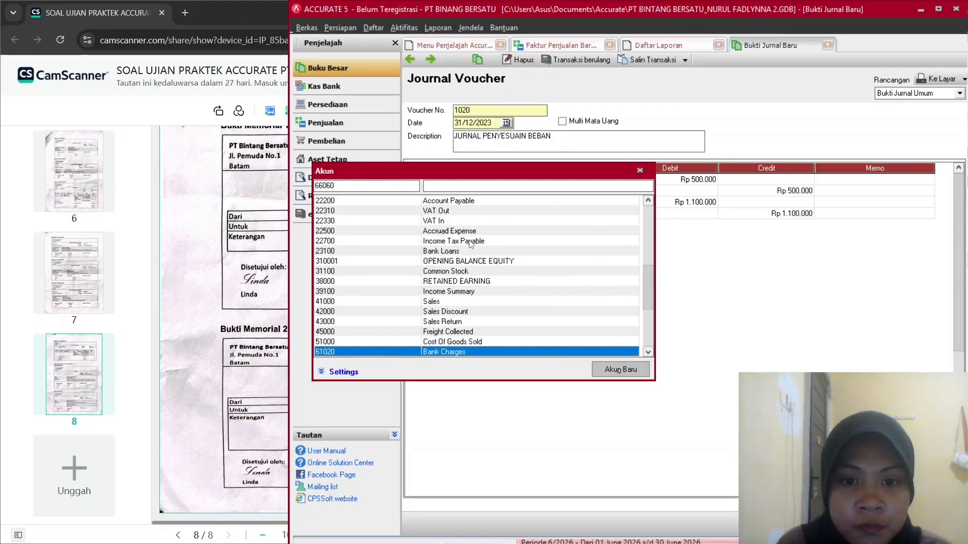
{"action": "key", "text": "Down"}
{"action": "key", "text": "Down"}
{"action": "key", "text": "Down"}
{"action": "key", "text": "Down"}
{"action": "key", "text": "Down"}
{"action": "key", "text": "Down"}
{"action": "key", "text": "Down"}
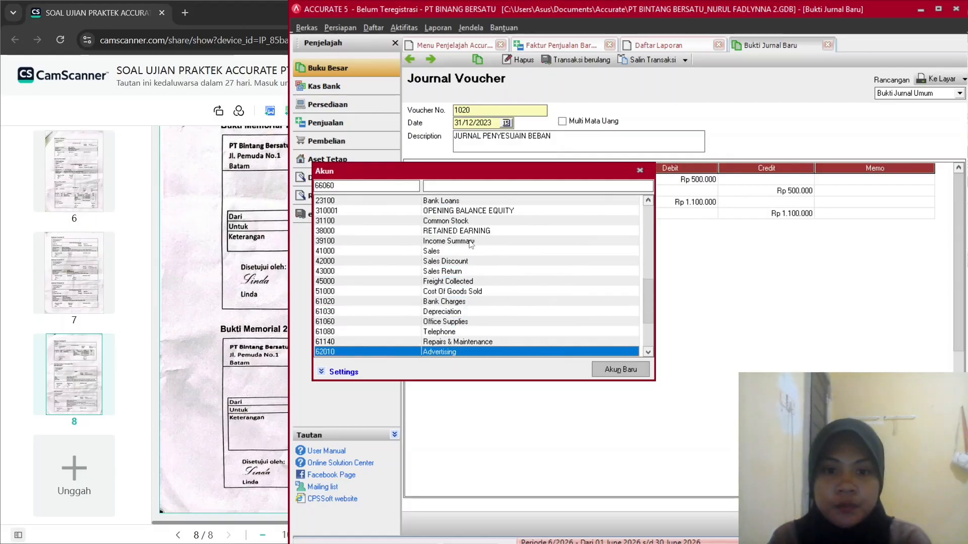
{"action": "key", "text": "Down"}
{"action": "key", "text": "Down"}
{"action": "key", "text": "Down"}
{"action": "key", "text": "Down"}
{"action": "key", "text": "Down"}
{"action": "key", "text": "Down"}
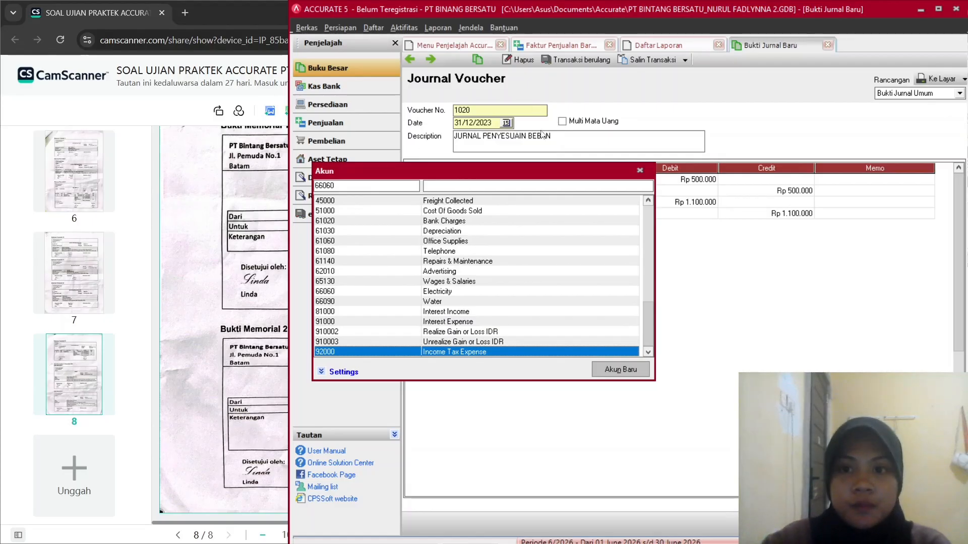
{"action": "left_click", "coordinate": [641, 171]}
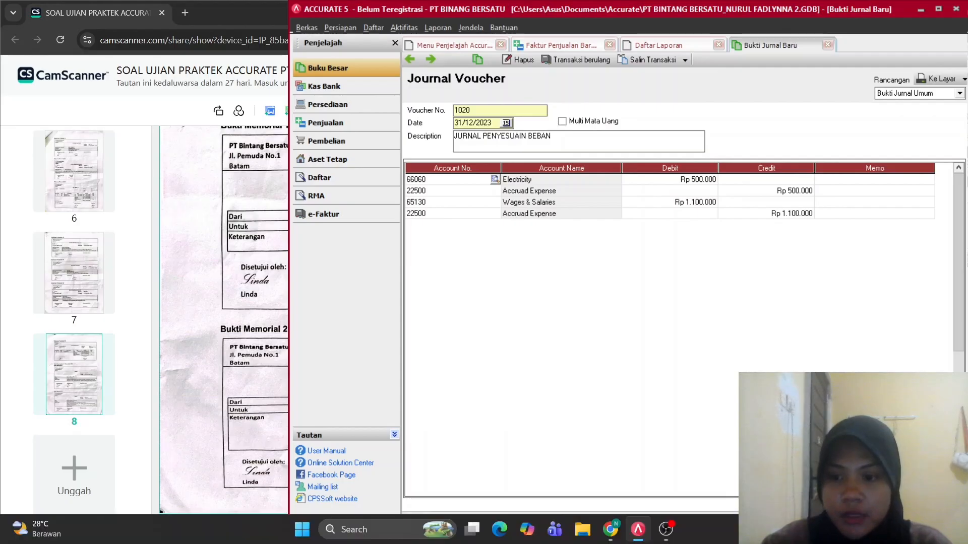
Save voucher 1020 and run Proses Akhir Bulan for Desember 2023, acknowledging the completion message.
{"action": "left_click", "coordinate": [932, 524]}
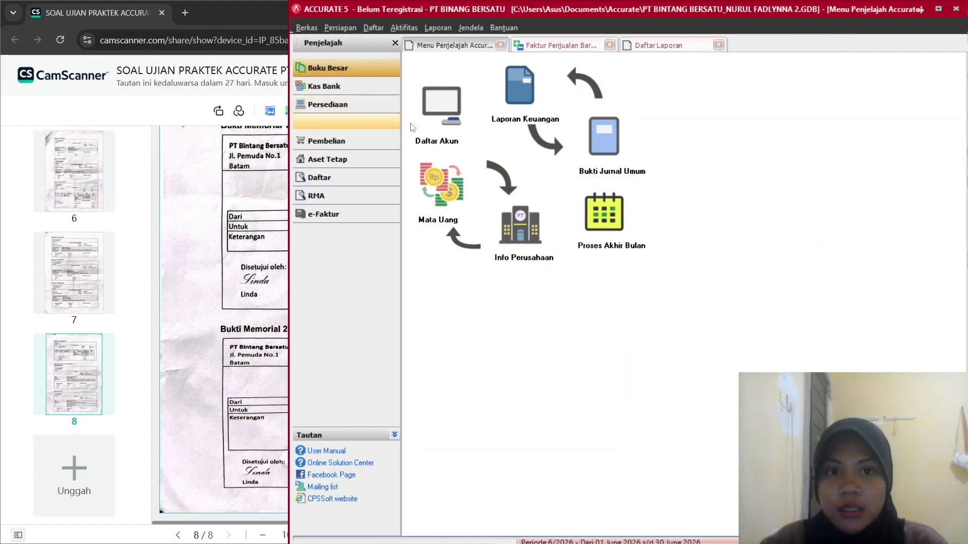
{"action": "left_click", "coordinate": [594, 222]}
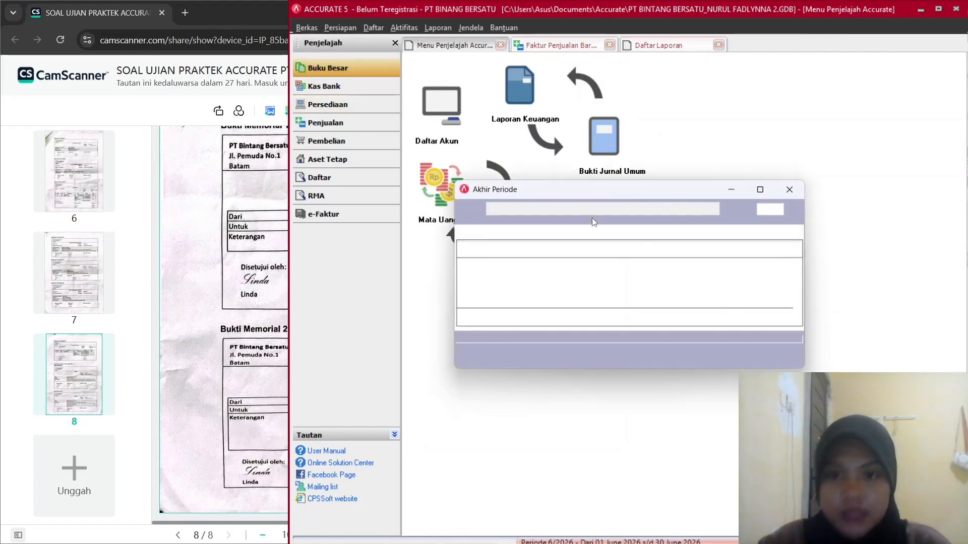
{"action": "left_click", "coordinate": [715, 208]}
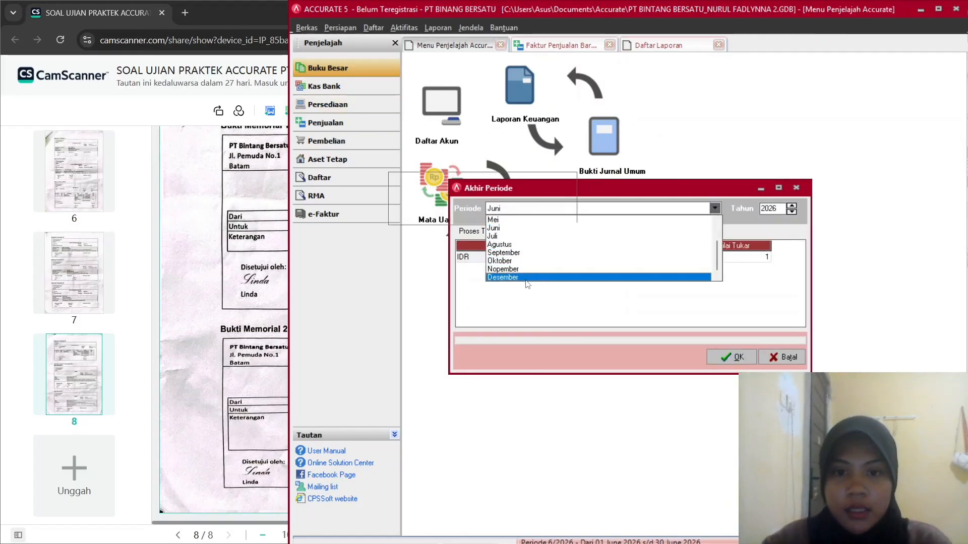
{"action": "left_click", "coordinate": [626, 277]}
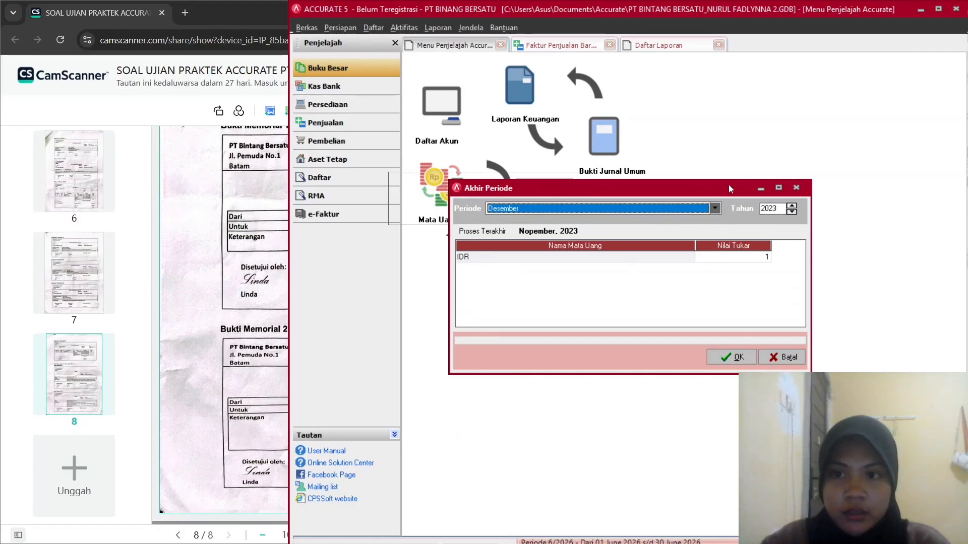
{"action": "left_click", "coordinate": [731, 359]}
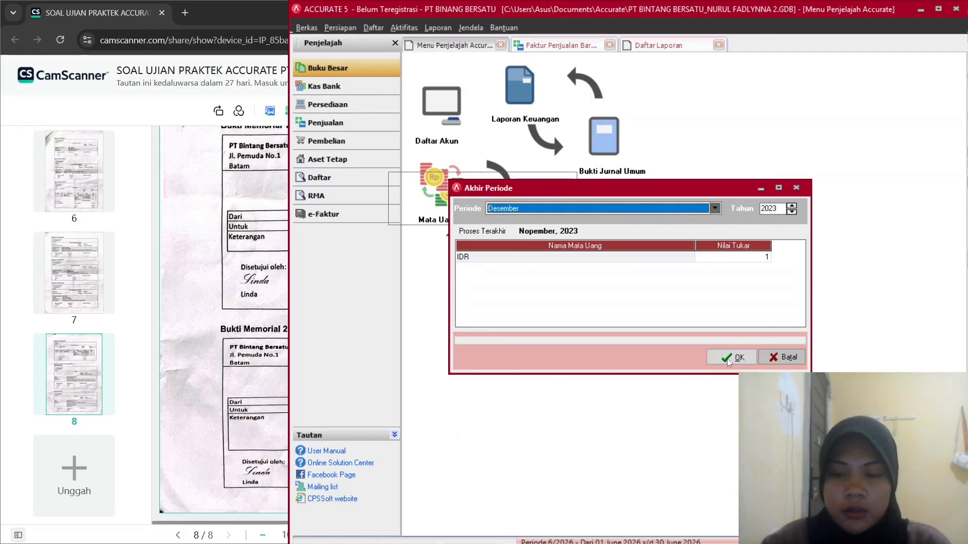
{"action": "left_click", "coordinate": [483, 296]}
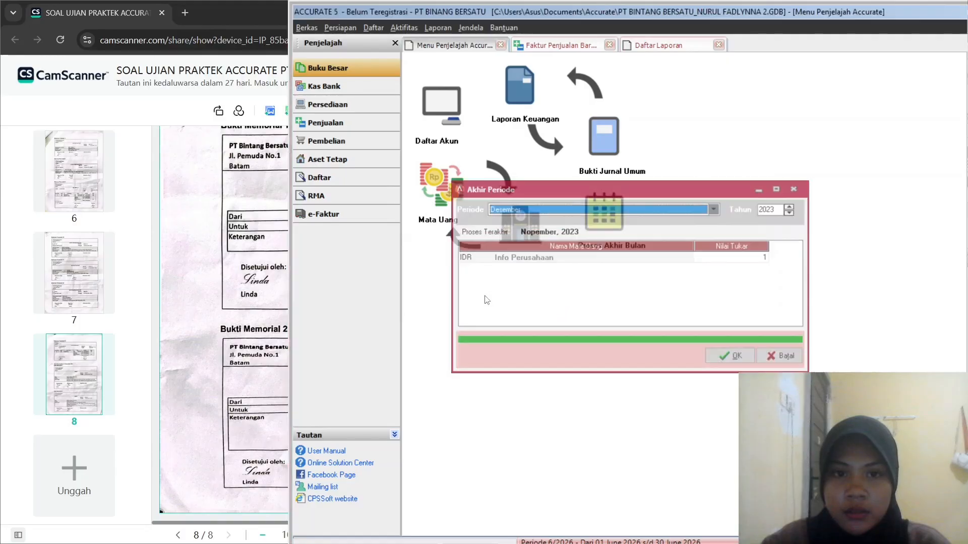
Browse the Kas & Bank and Persediaan overviews, then return to the Buku Besar explorer.
{"action": "left_click", "coordinate": [354, 86]}
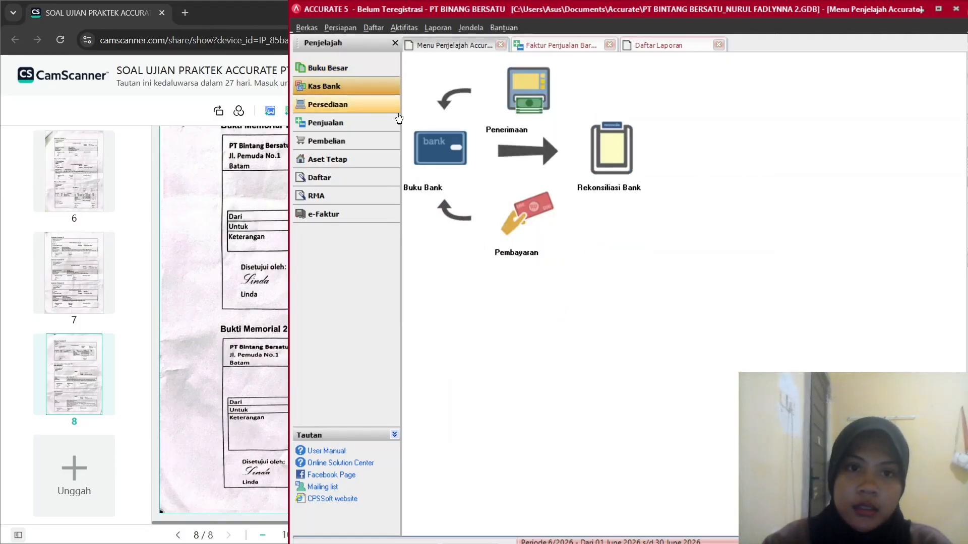
{"action": "left_click", "coordinate": [362, 106]}
{"action": "left_click", "coordinate": [362, 68]}
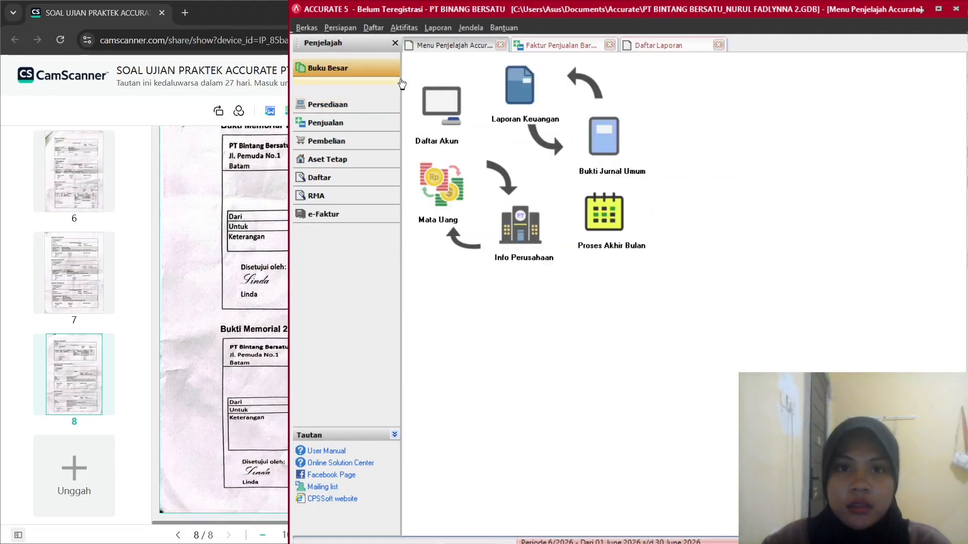
View the chart of accounts list, then browse the Kas & Bank and Persediaan modules back to Buku Besar.
{"action": "left_click", "coordinate": [435, 99]}
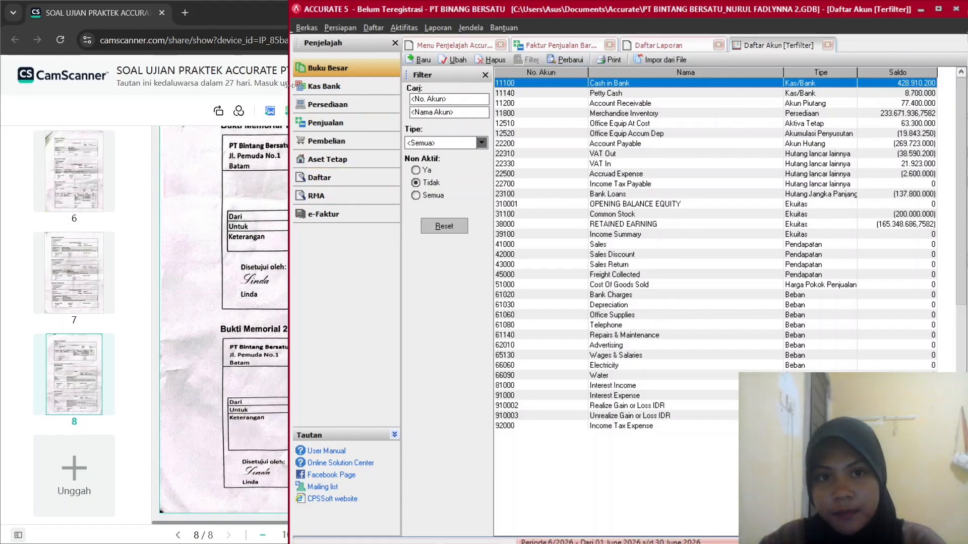
{"action": "left_click", "coordinate": [335, 105]}
{"action": "left_click", "coordinate": [335, 89]}
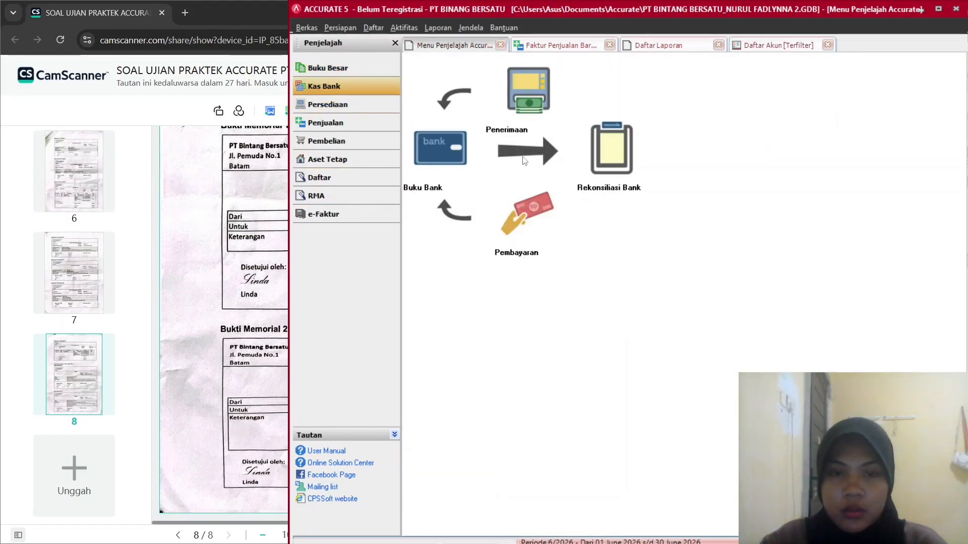
{"action": "left_click", "coordinate": [360, 107]}
{"action": "left_click", "coordinate": [348, 68]}
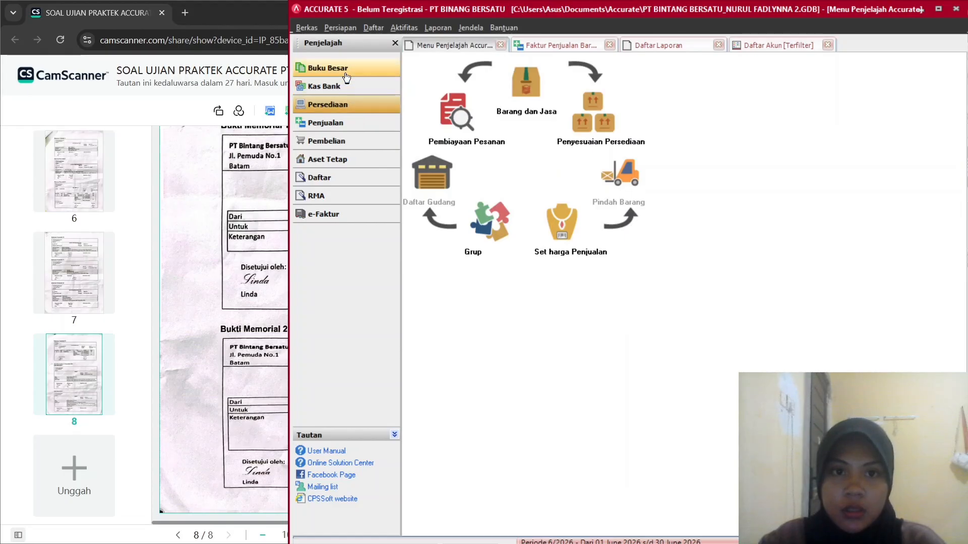
Open the Laporan Keuangan report list and select the Buku Besar report category.
{"action": "left_click", "coordinate": [501, 81]}
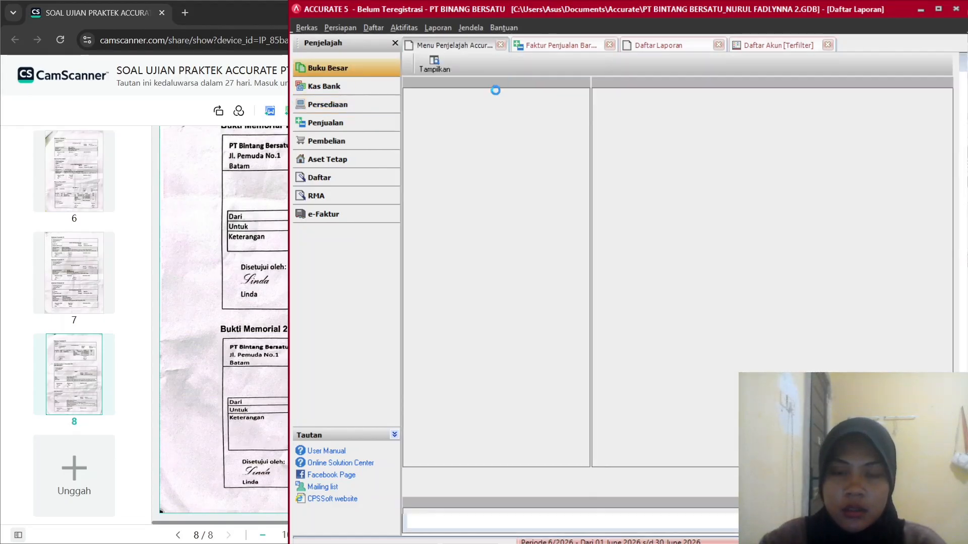
{"action": "left_click", "coordinate": [496, 96]}
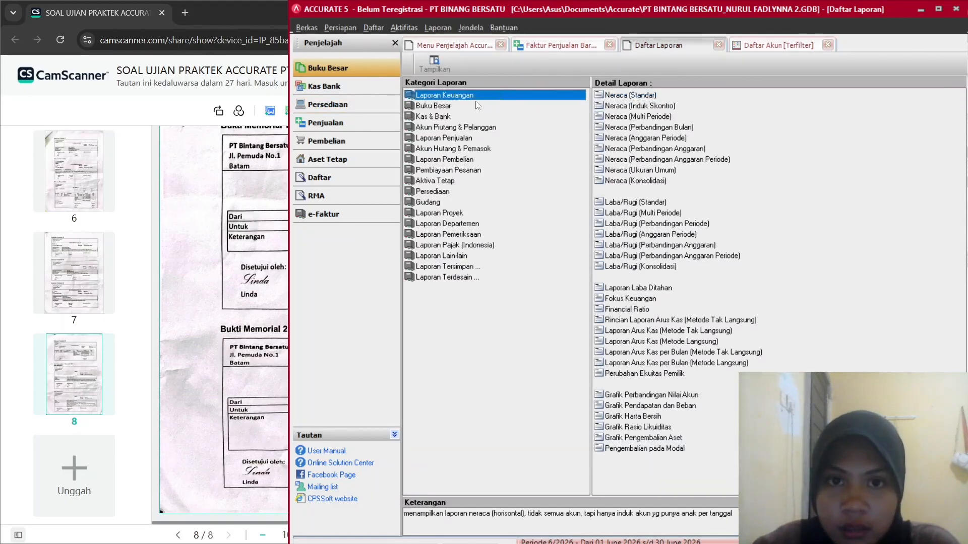
{"action": "left_click", "coordinate": [476, 102]}
{"action": "left_click", "coordinate": [481, 97]}
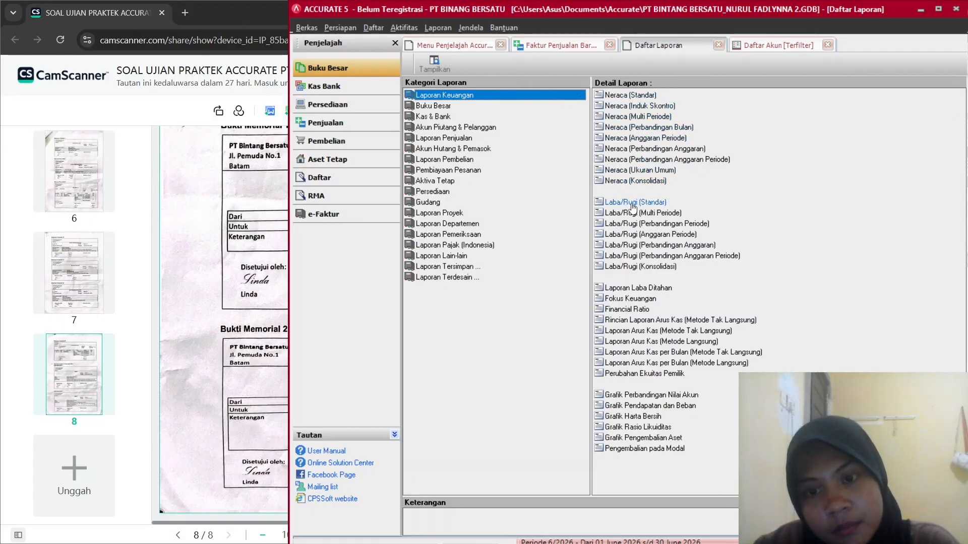
{"action": "left_click", "coordinate": [427, 109]}
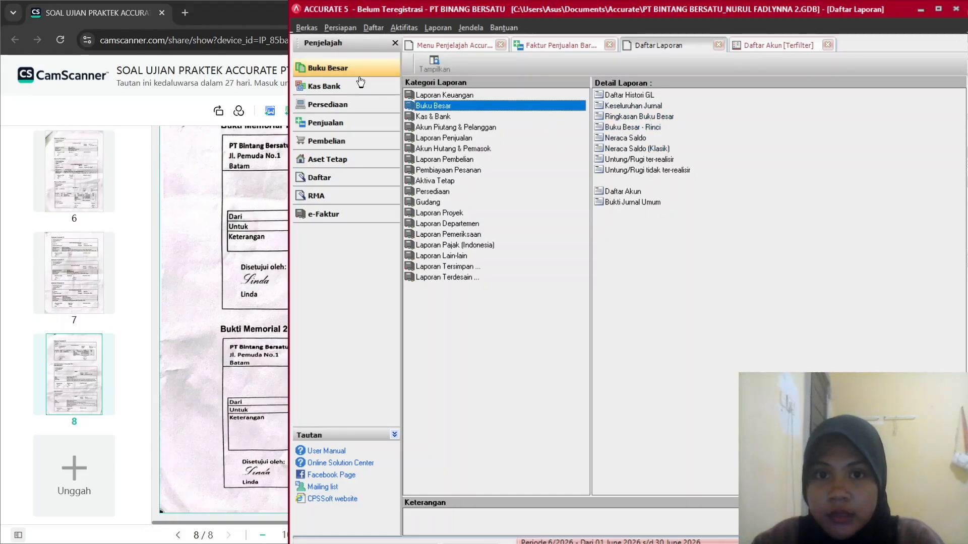
Run Neraca Saldo (Klasik) as of 31/12/2023, then switch back to the Daftar Laporan tab.
{"action": "left_click", "coordinate": [667, 150]}
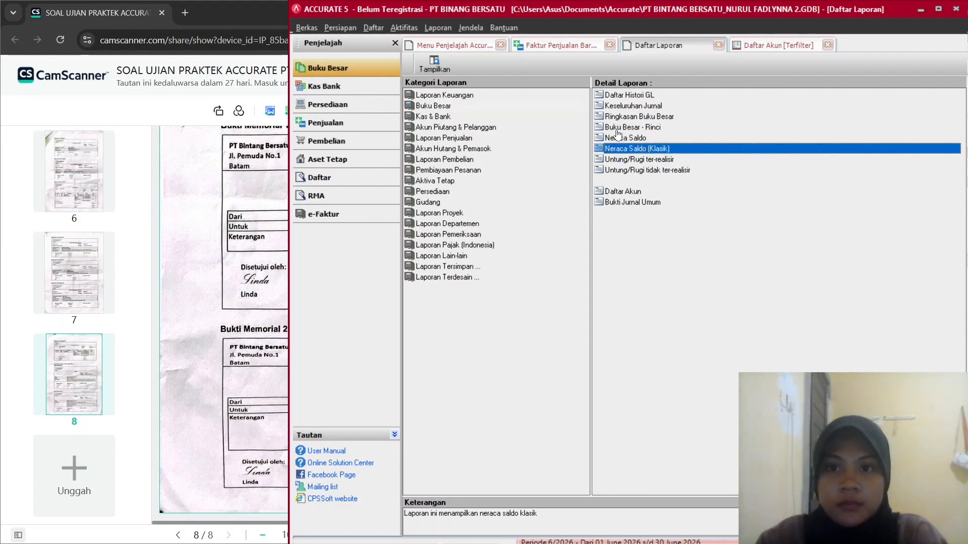
{"action": "left_click_drag", "start_coordinate": [443, 166], "coordinate": [370, 171]}
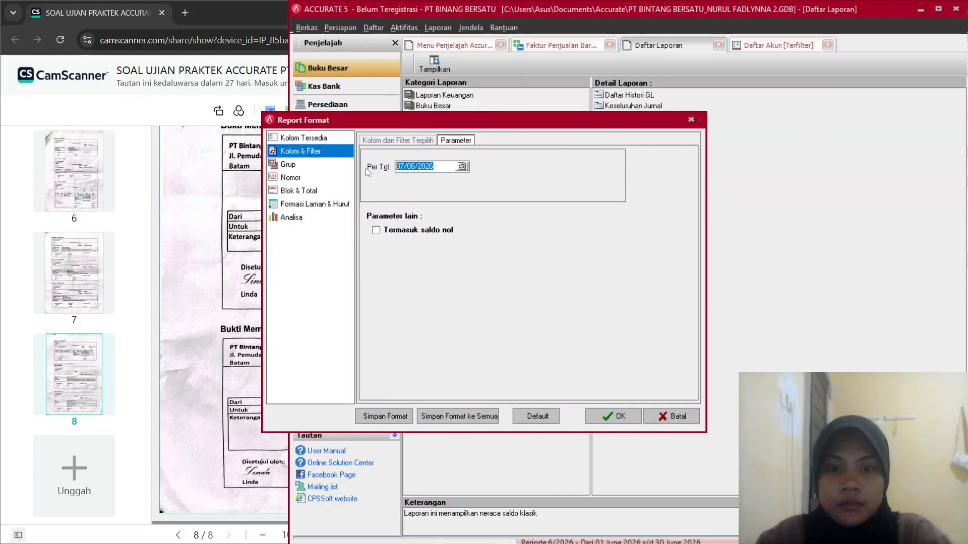
{"action": "type", "text": "31/ /"}
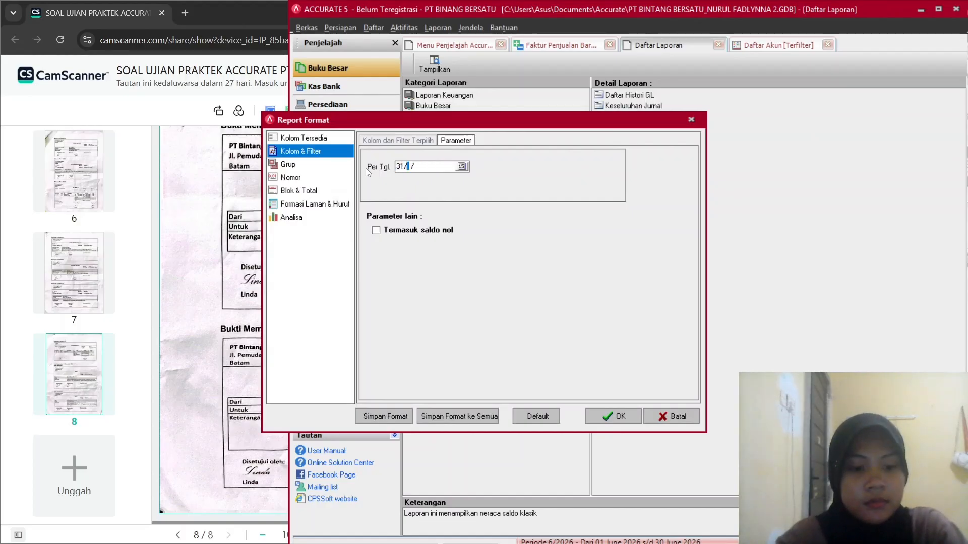
{"action": "type", "text": "0"}
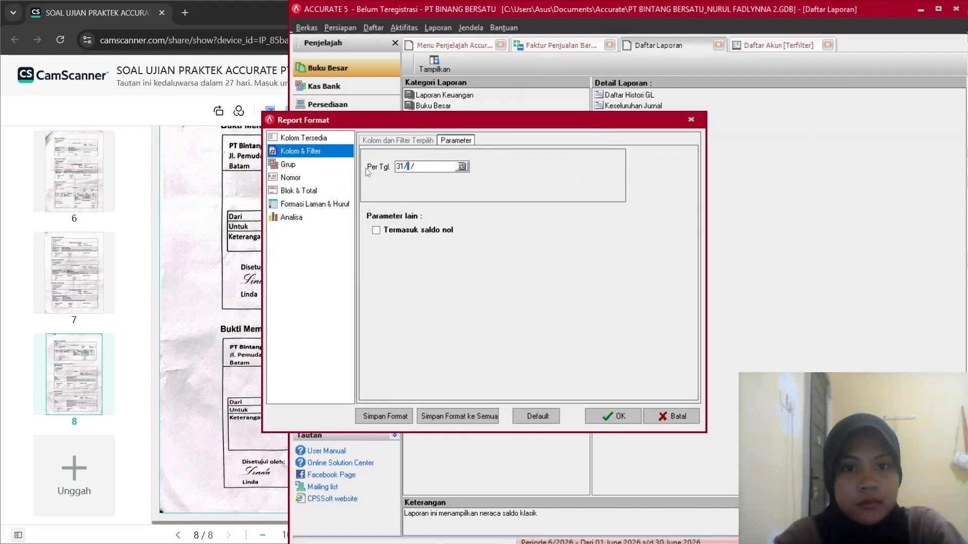
{"action": "type", "text": "122026"}
{"action": "key", "text": "Return"}
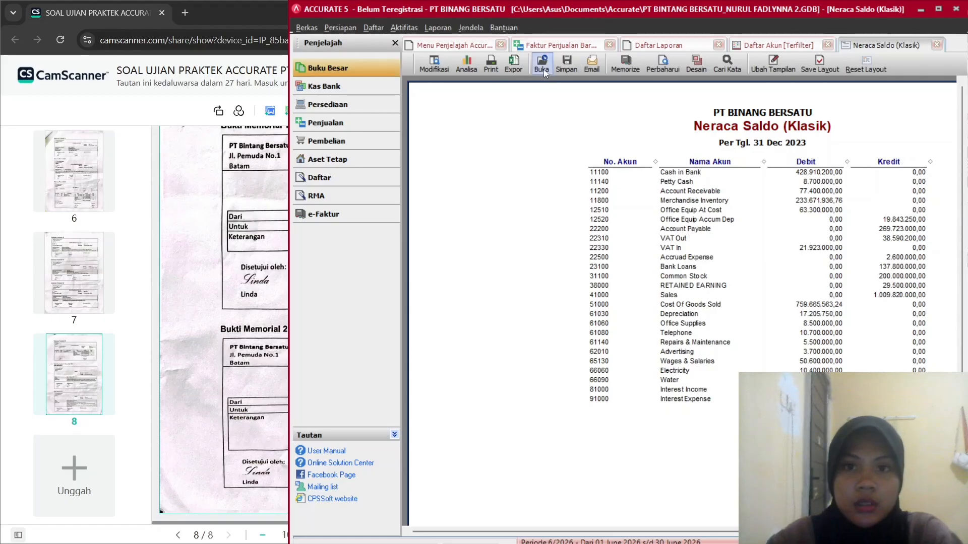
{"action": "left_click", "coordinate": [770, 45]}
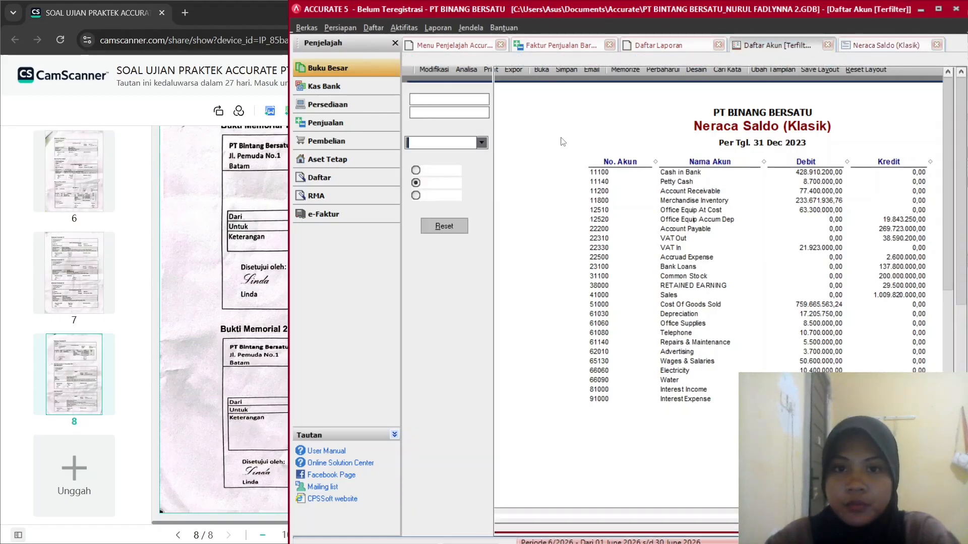
{"action": "left_click", "coordinate": [655, 45]}
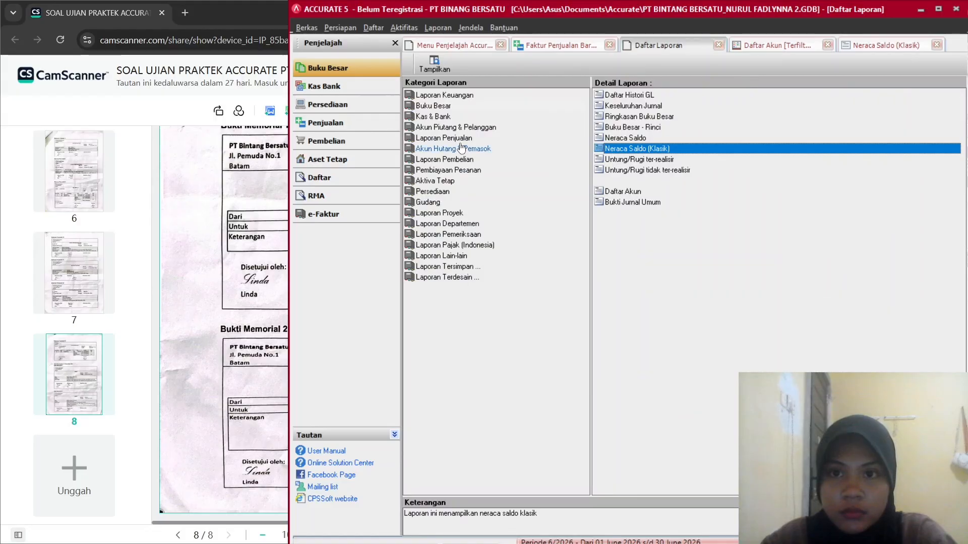
Run Laba/Rugi (Standar) from the Laporan Keuangan category for 01/12/2023 to 31/12/2023.
{"action": "left_click", "coordinate": [474, 99]}
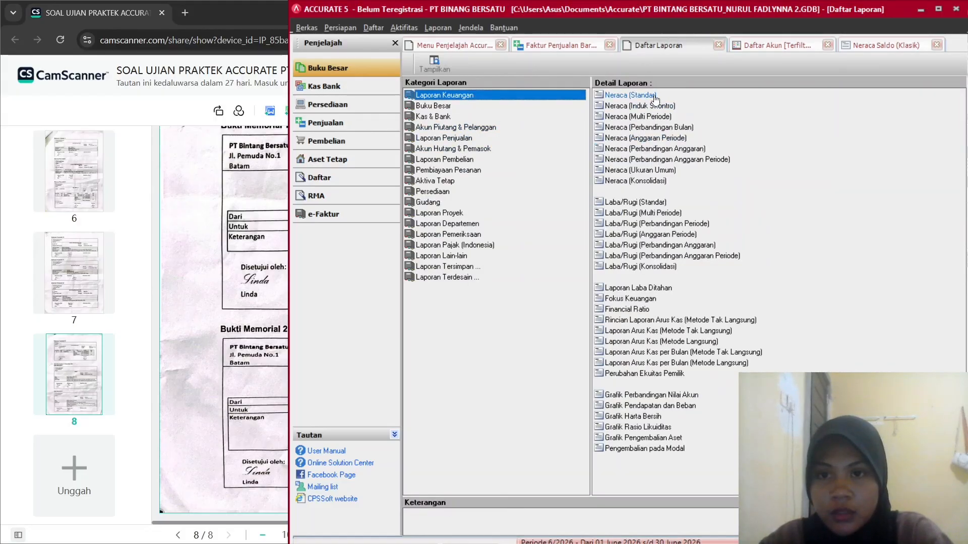
{"action": "double_click", "coordinate": [633, 201]}
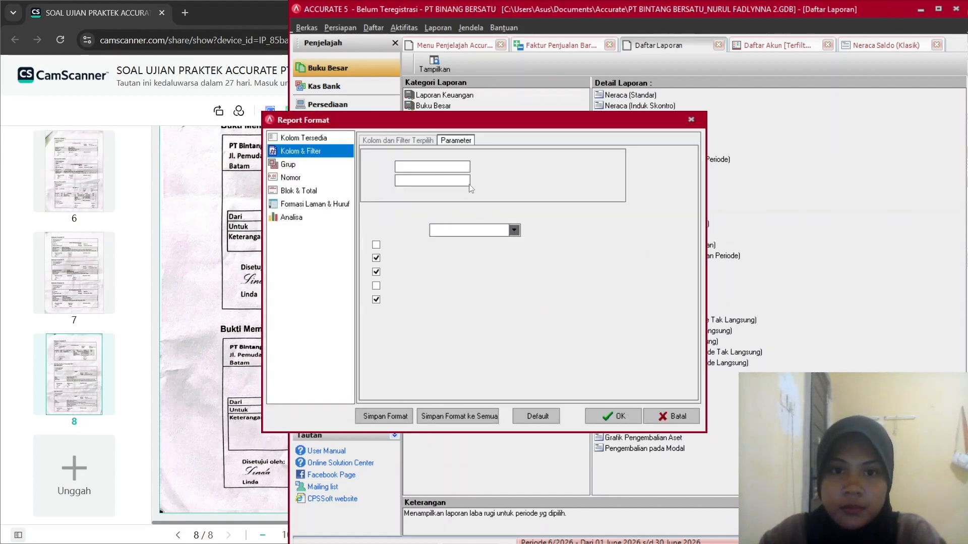
{"action": "left_click_drag", "start_coordinate": [458, 168], "coordinate": [396, 173]}
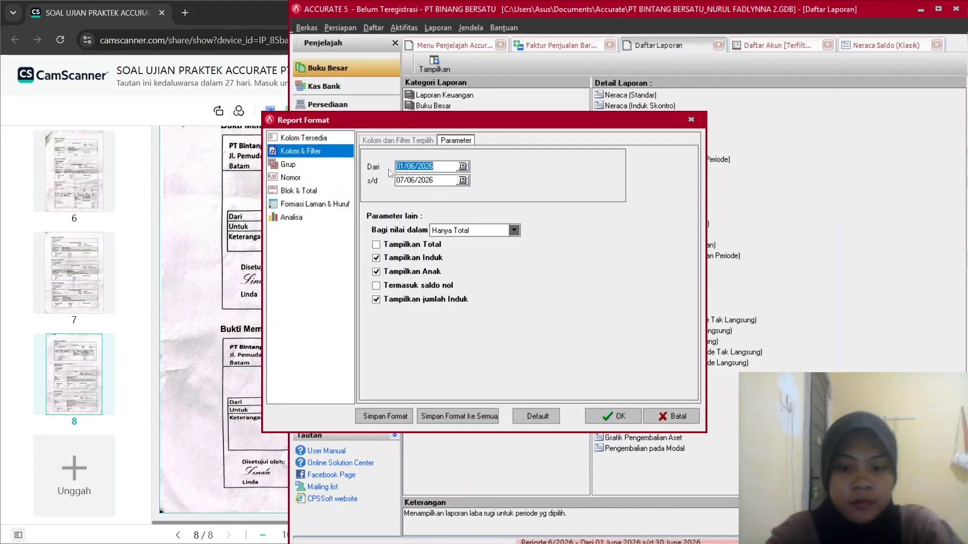
{"action": "type", "text": "01/ /"}
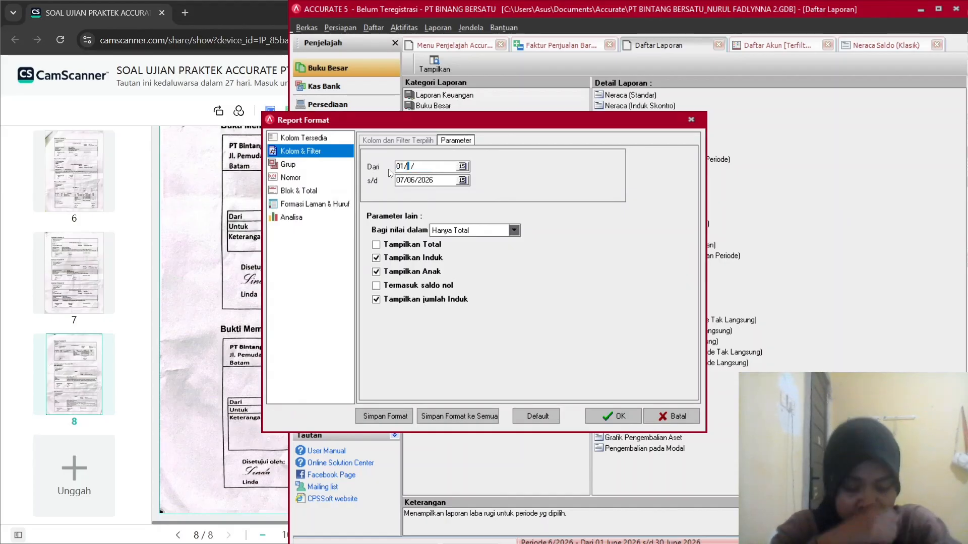
{"action": "type", "text": "2"}
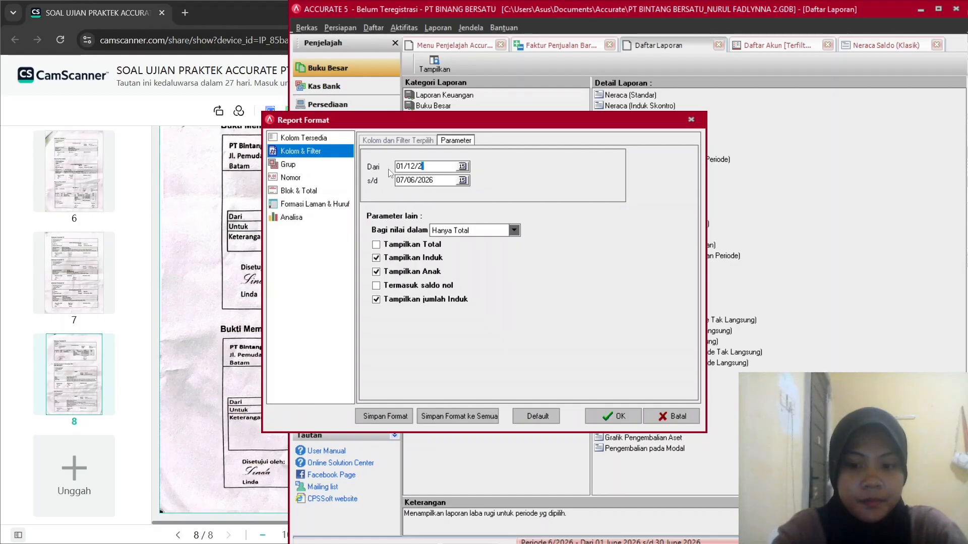
{"action": "type", "text": "01"}
{"action": "type", "text": "3"}
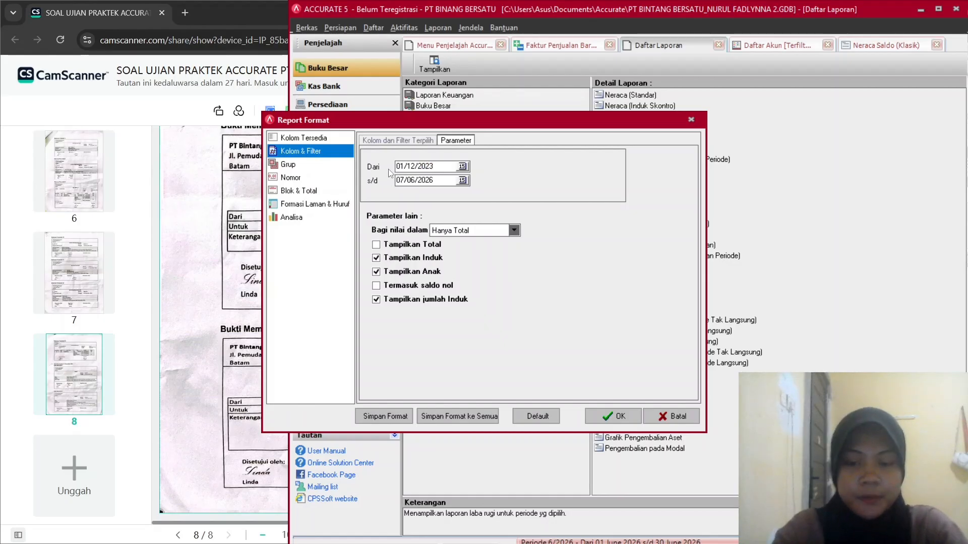
{"action": "key", "text": "Tab"}
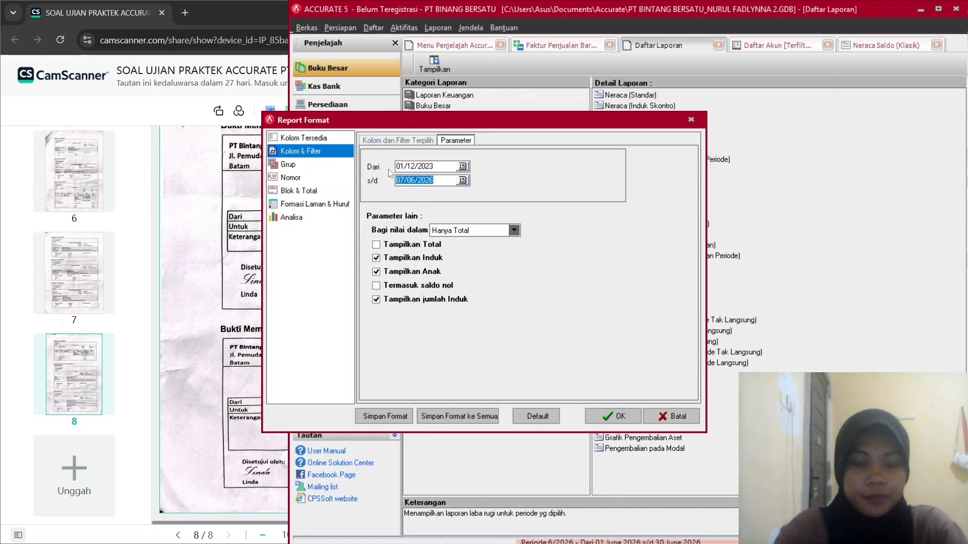
{"action": "type", "text": "31/2"}
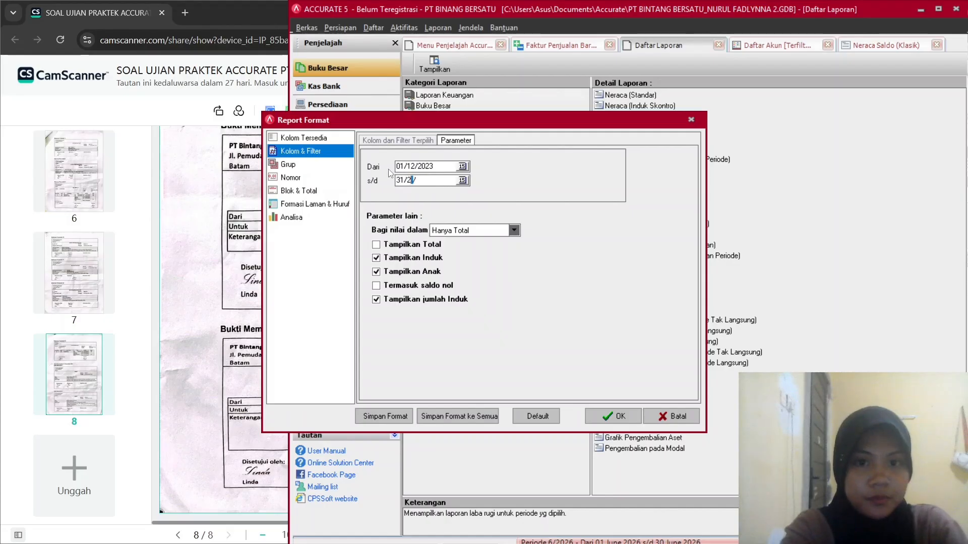
{"action": "type", "text": "122"}
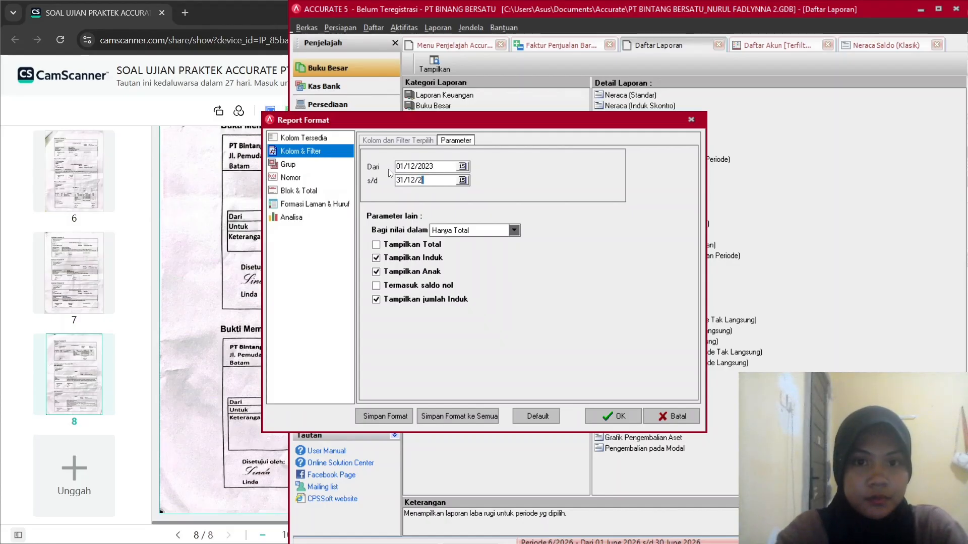
{"action": "type", "text": "023"}
{"action": "key", "text": "Return"}
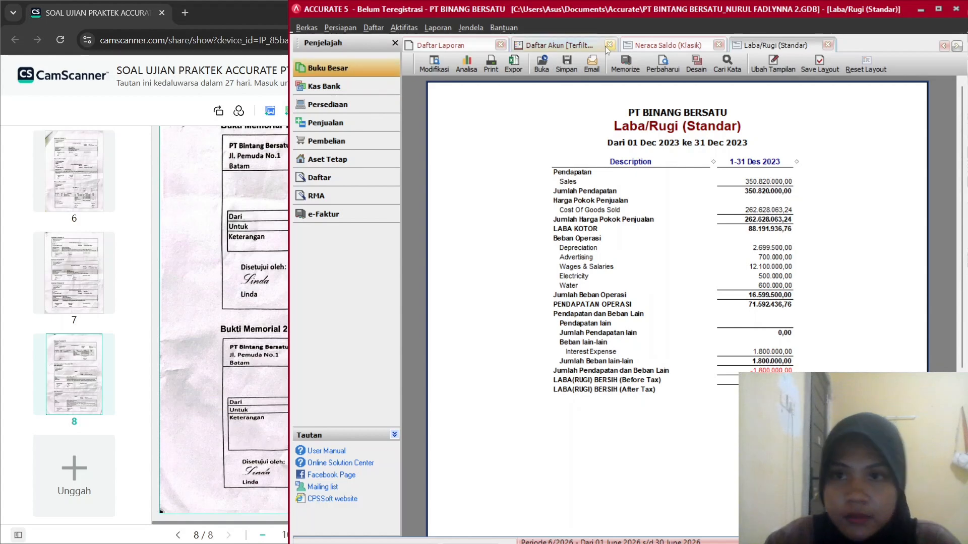
Compare the Neraca Saldo (Klasik) and Laba/Rugi (Standar) tabs, then reopen Daftar Laporan on Laporan Keuangan.
{"action": "left_click", "coordinate": [666, 45]}
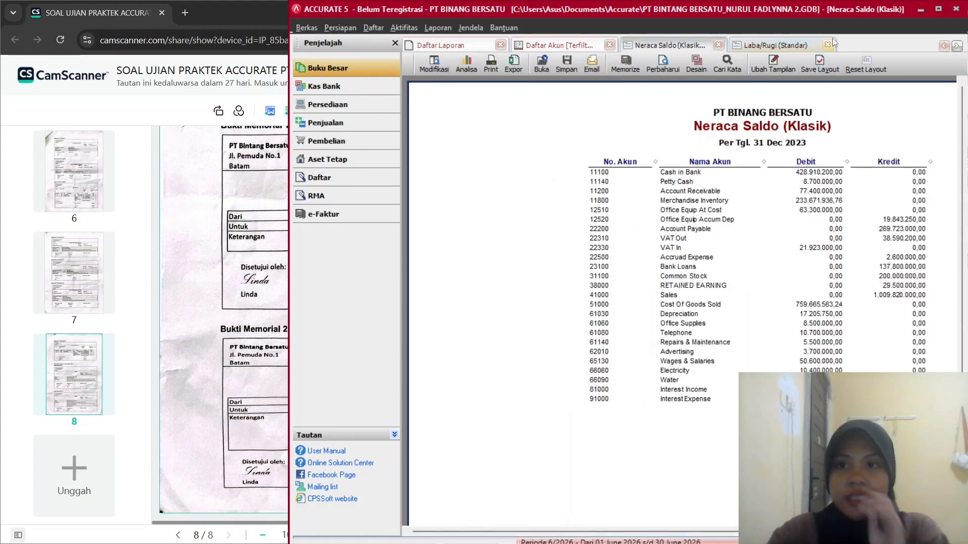
{"action": "left_click", "coordinate": [781, 45]}
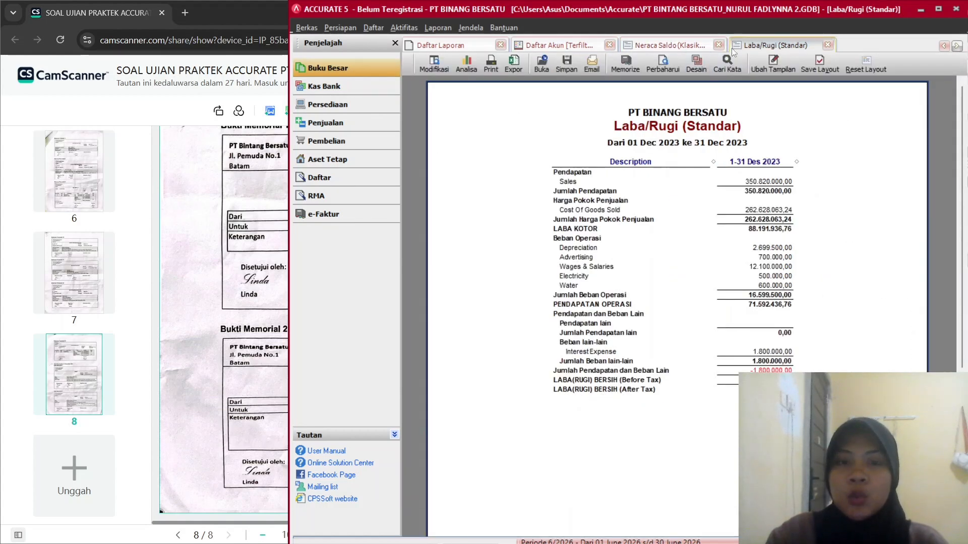
{"action": "left_click", "coordinate": [352, 73]}
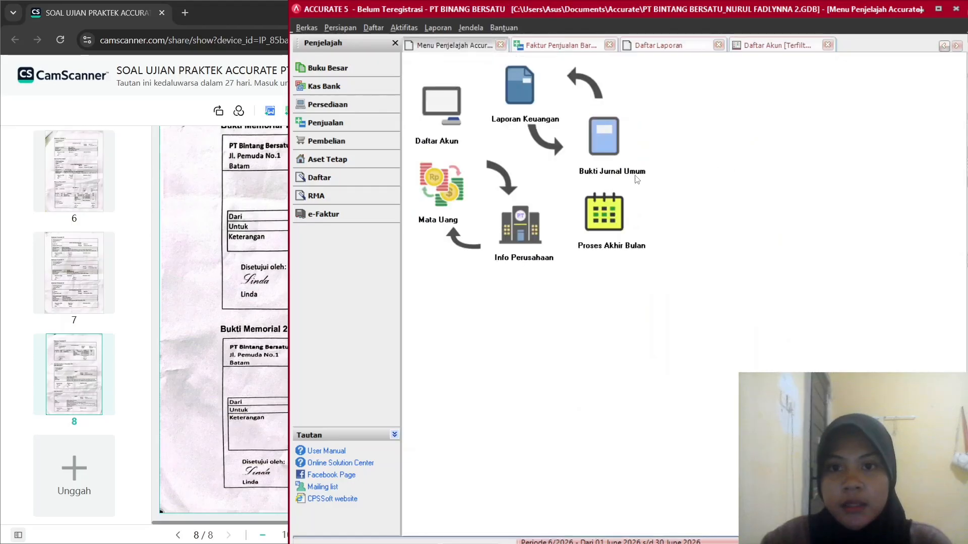
{"action": "left_click", "coordinate": [517, 89]}
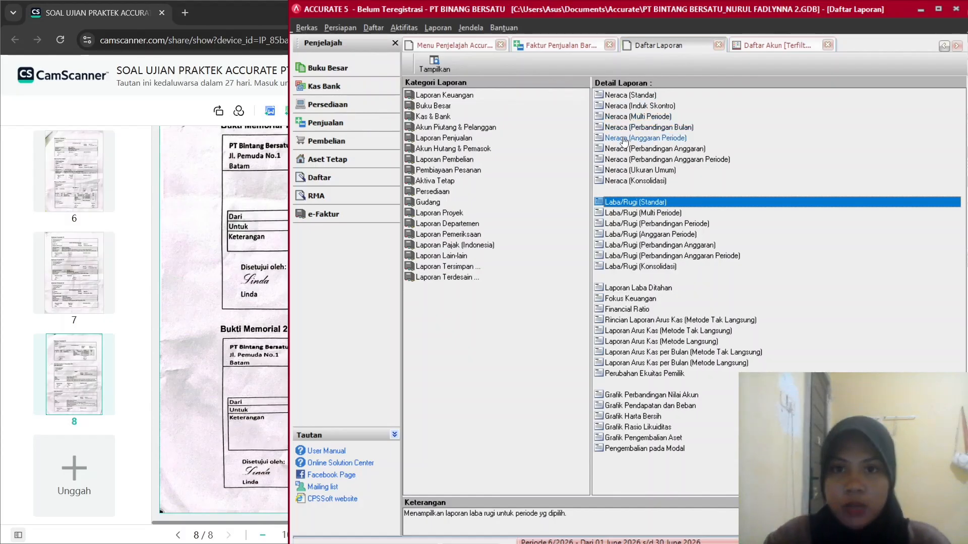
{"action": "left_click", "coordinate": [453, 95]}
{"action": "left_click", "coordinate": [453, 106]}
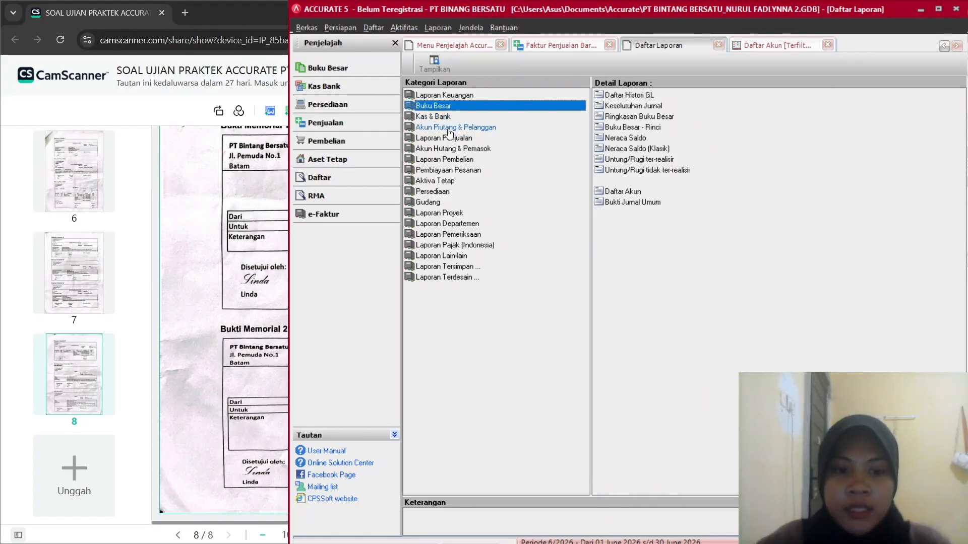
{"action": "left_click", "coordinate": [460, 95]}
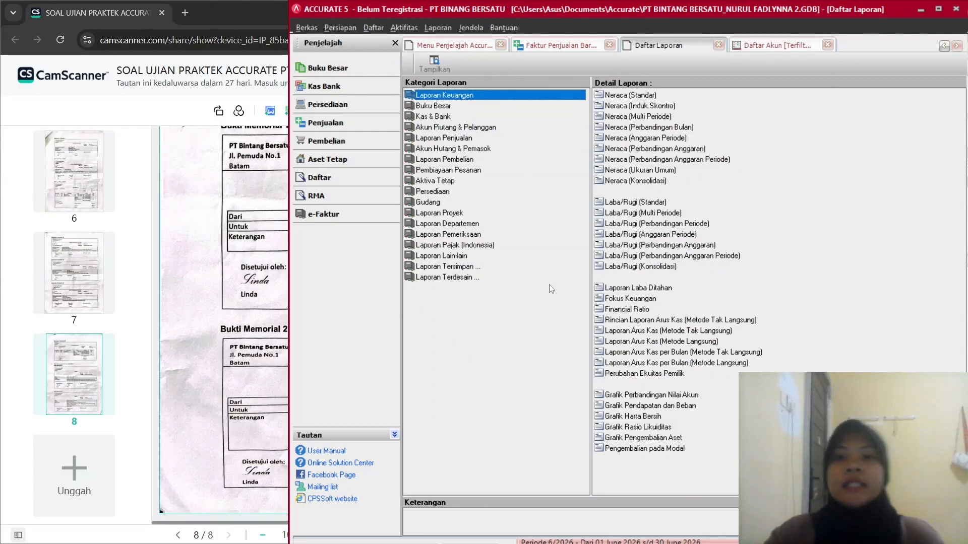